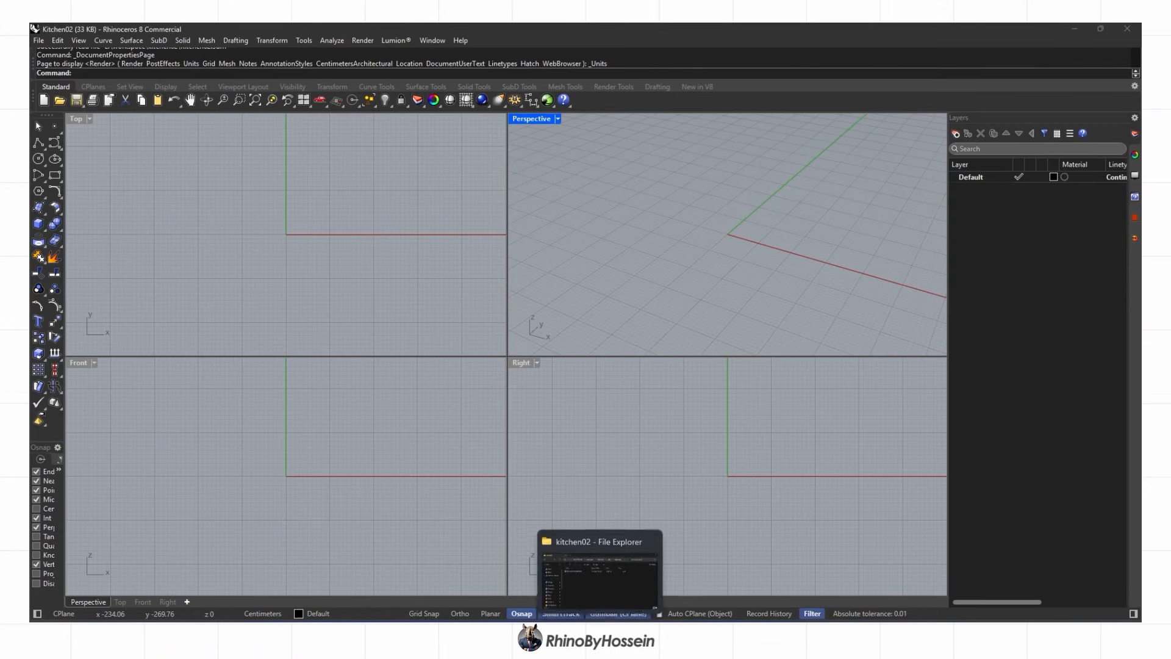
Import the kitchen02 DWG floor plan into the Top viewport and select all its objects
click(585, 558)
drag(488, 243, 232, 244)
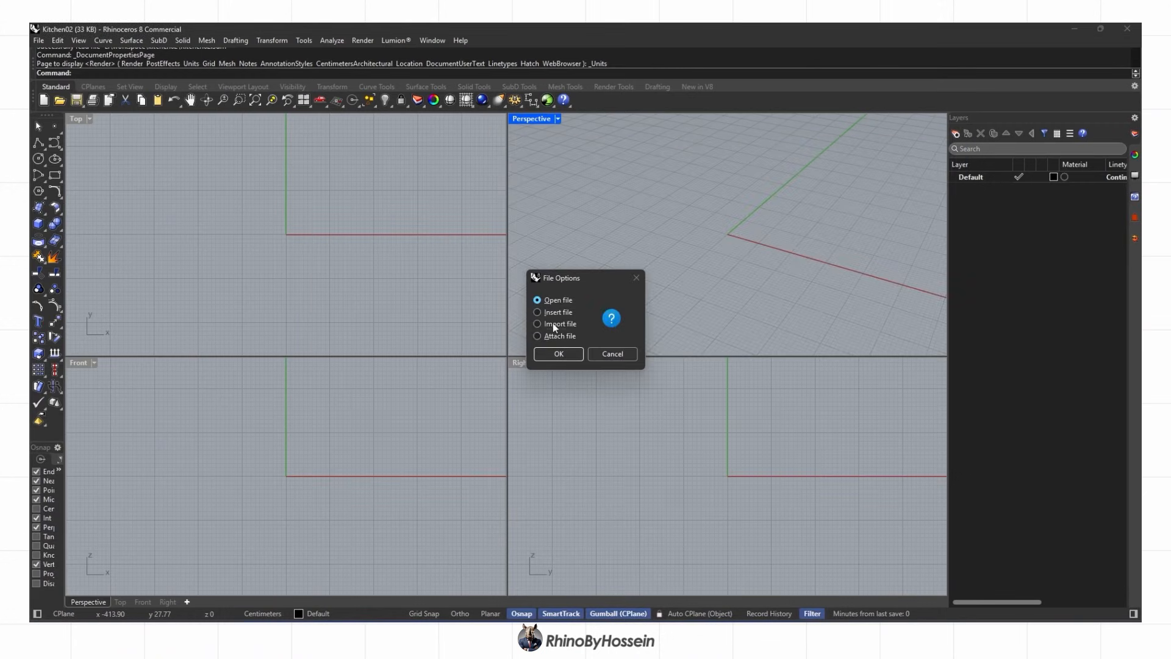
click(572, 356)
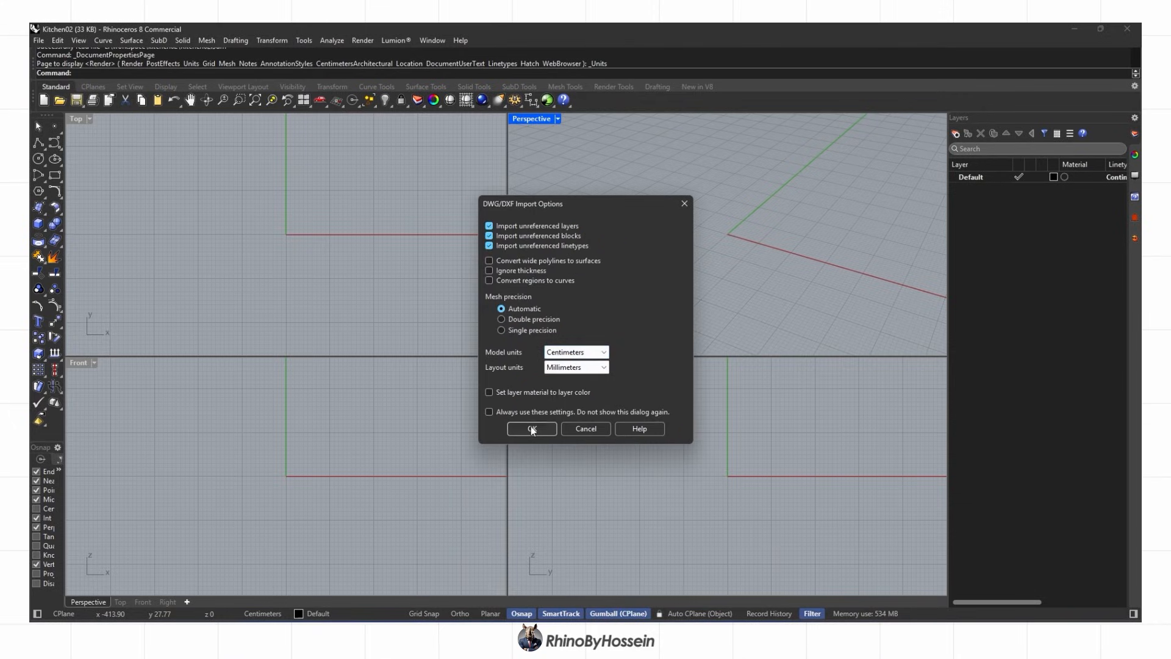
click(532, 428)
scroll(385, 292, down, 3)
key(Escape)
scroll(456, 207, up, 2)
key(ctrl+a)
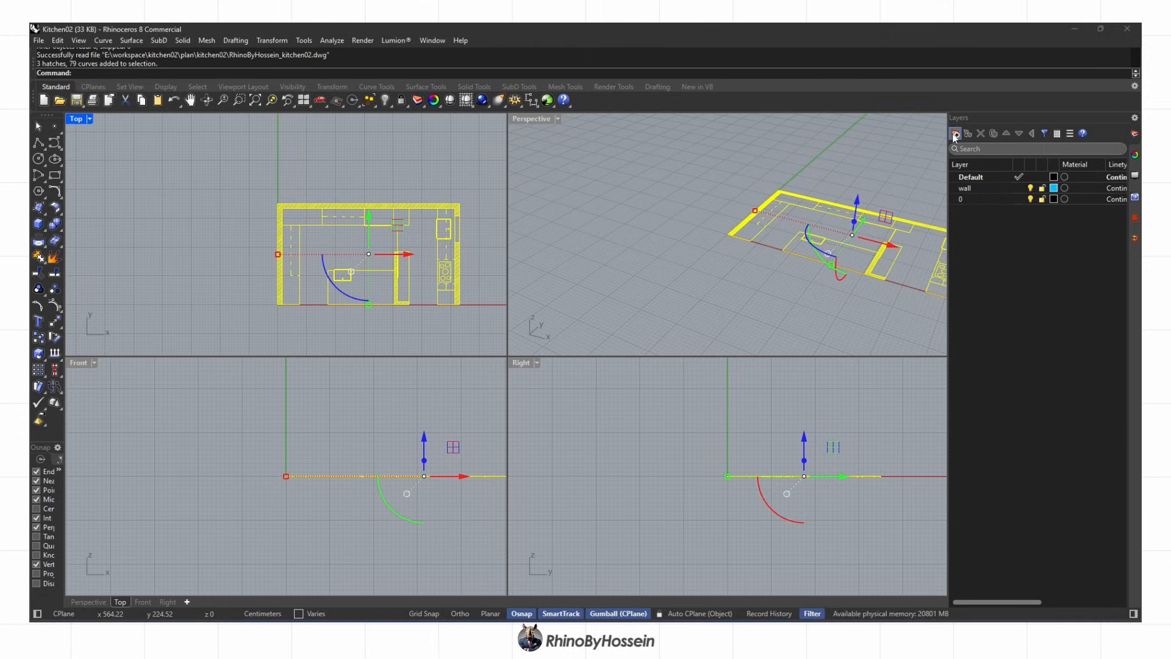
Create an Autoacd layer and move all the imported plan objects onto it
click(955, 135)
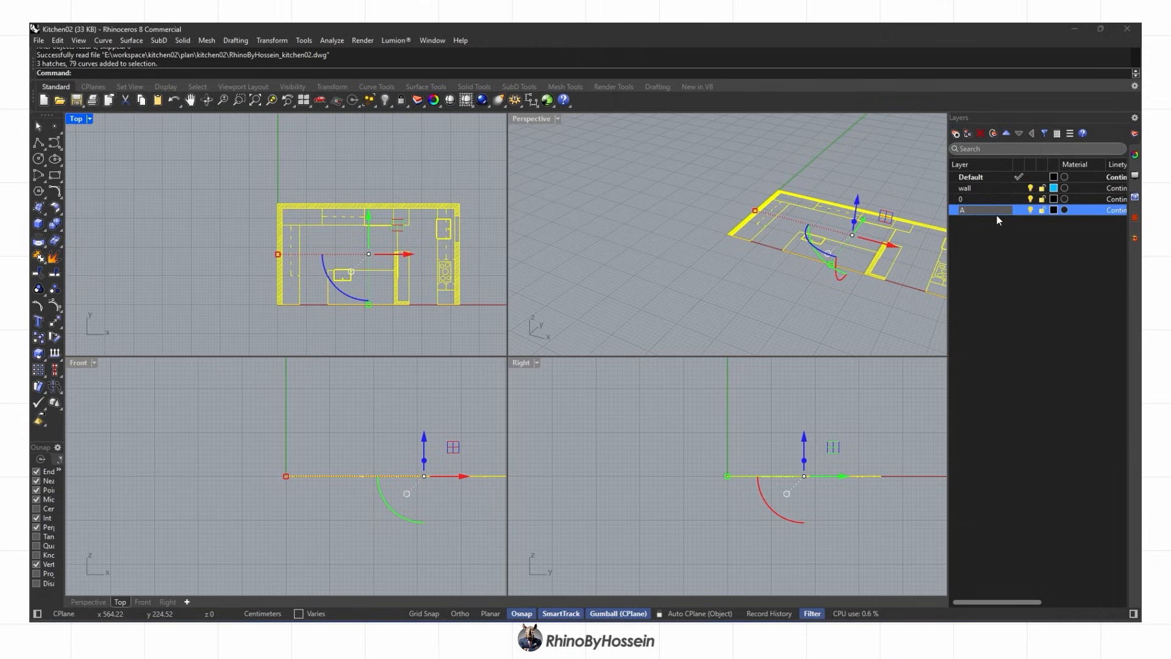
key(Return)
right_click(1020, 213)
click(1038, 265)
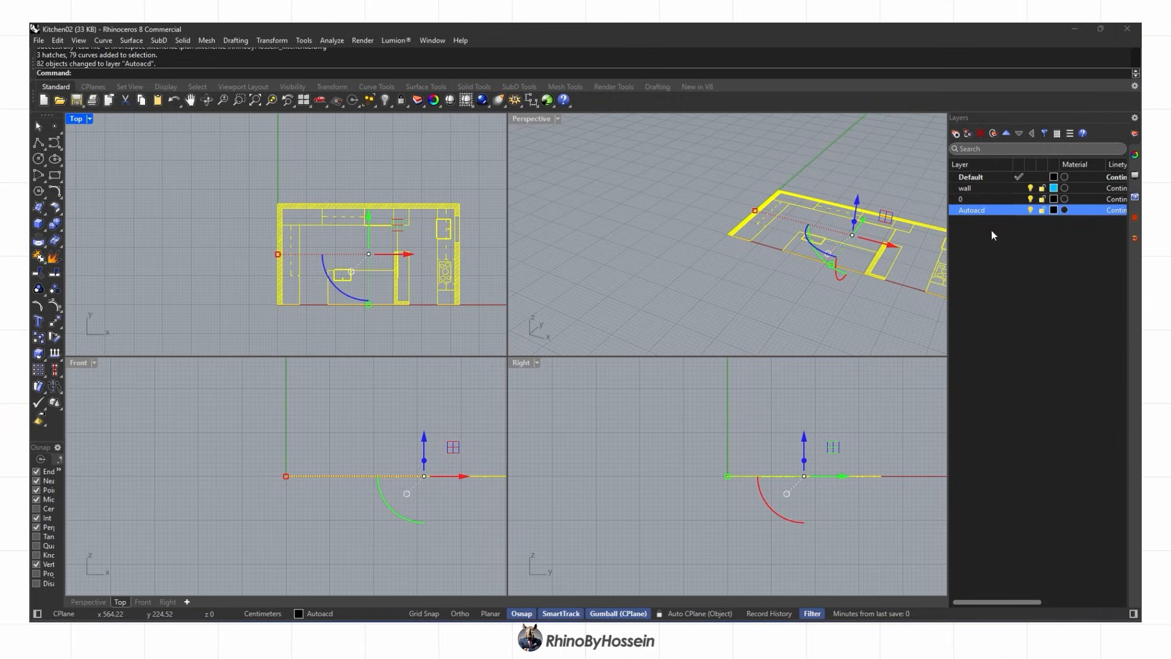
click(656, 255)
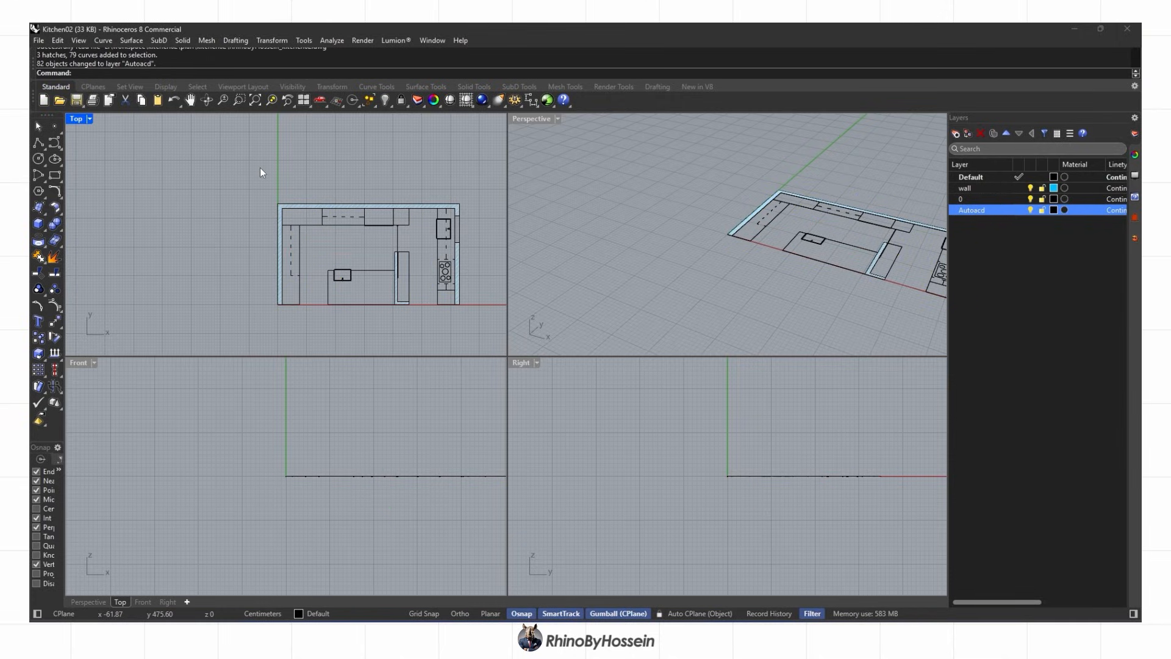
Purge the unused layers and lock the whole plan drawing
text(Purge)
key(Return)
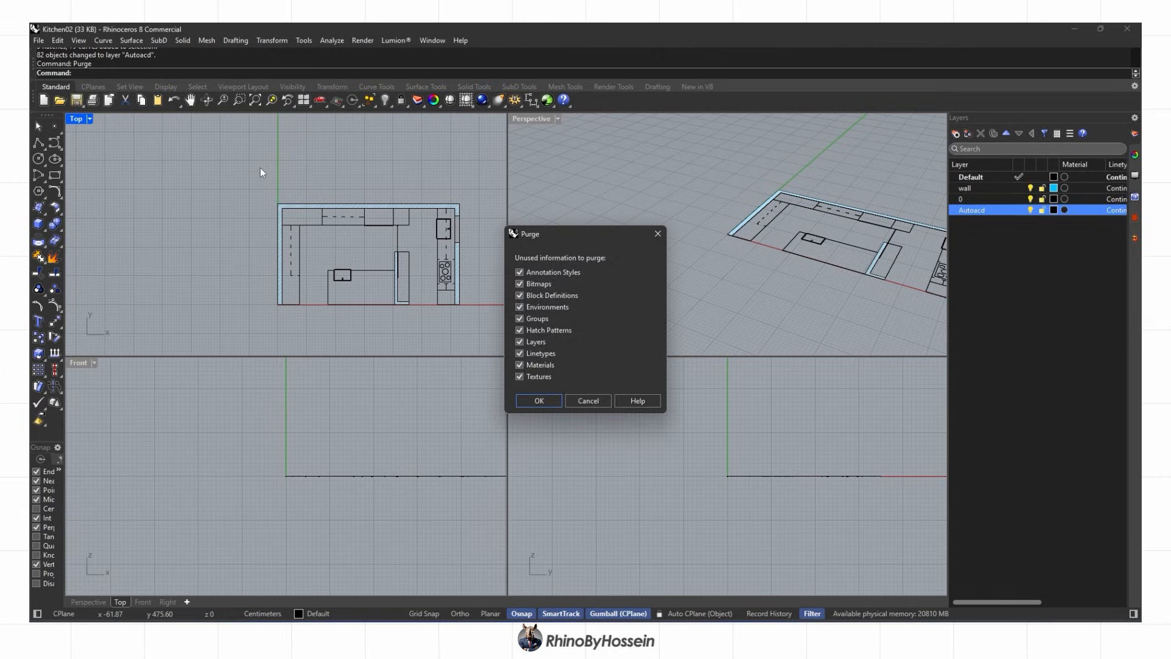
key(Return)
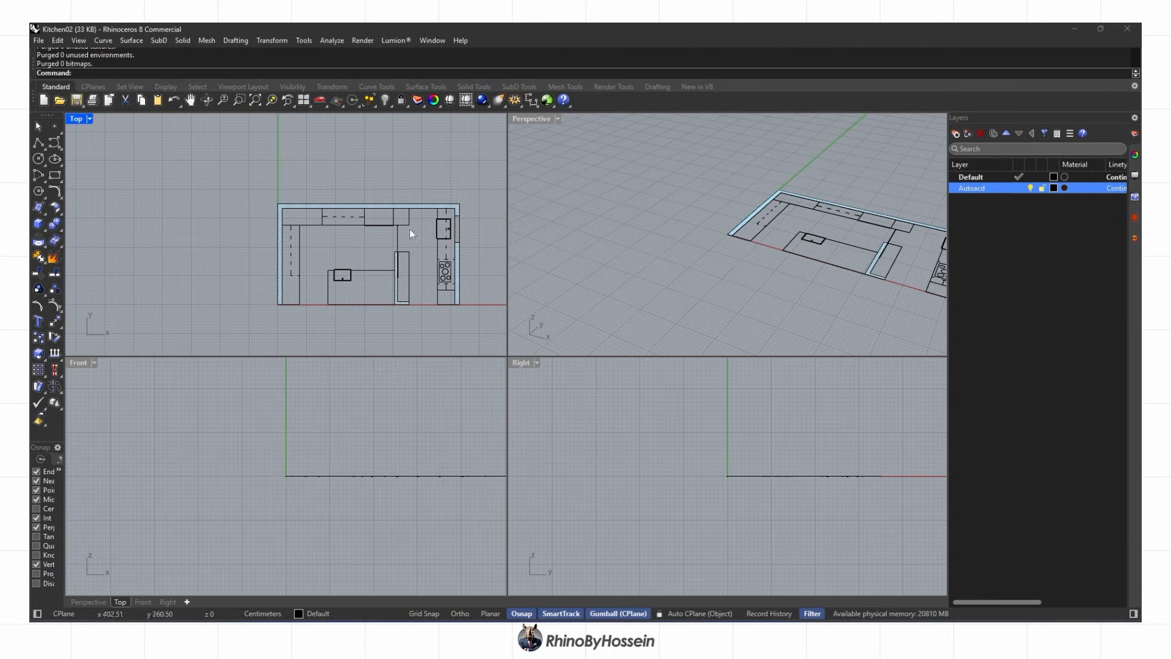
drag(211, 332, 210, 333)
scroll(439, 244, up, 2)
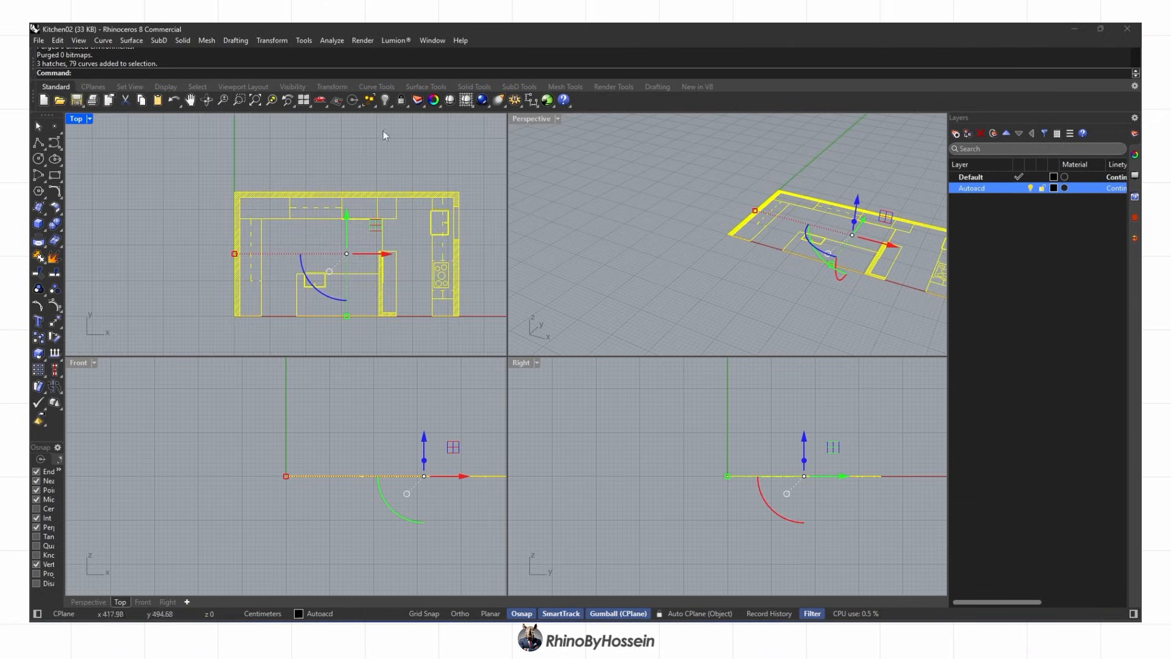
click(402, 101)
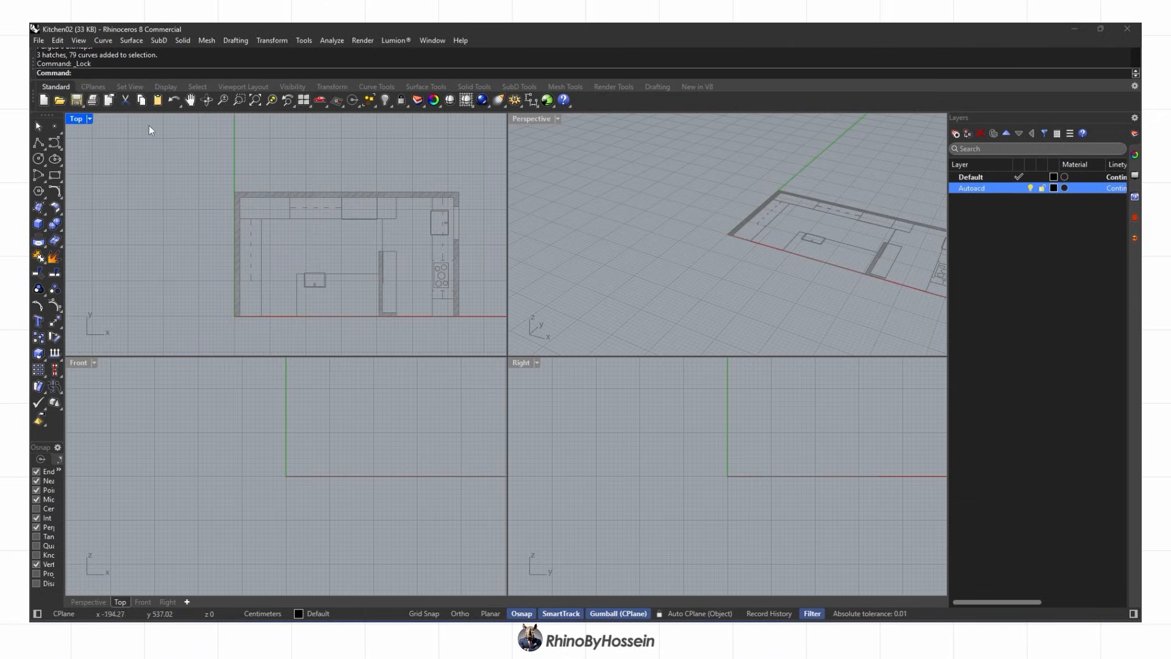
Maximize the Top viewport, centre the plan, and add a new Walls layer
double_click(75, 121)
right_drag(554, 344, 390, 283)
scroll(426, 296, down, 6)
scroll(427, 297, up, 4)
right_drag(459, 311, 477, 314)
scroll(488, 293, up, 2)
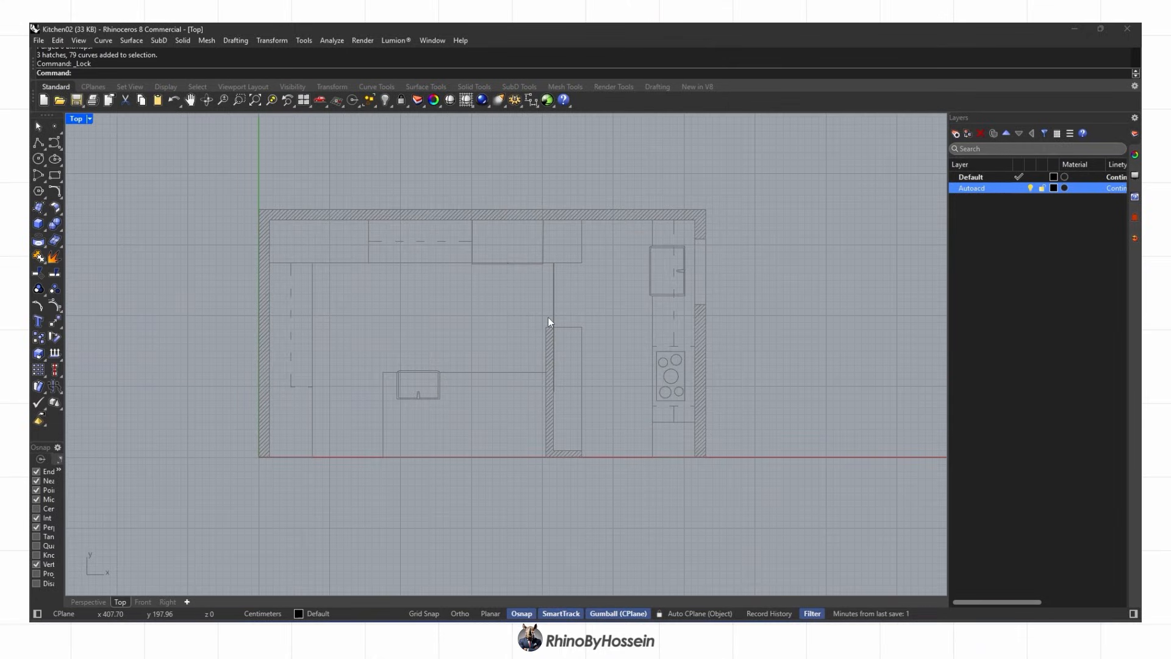
right_drag(701, 319, 698, 330)
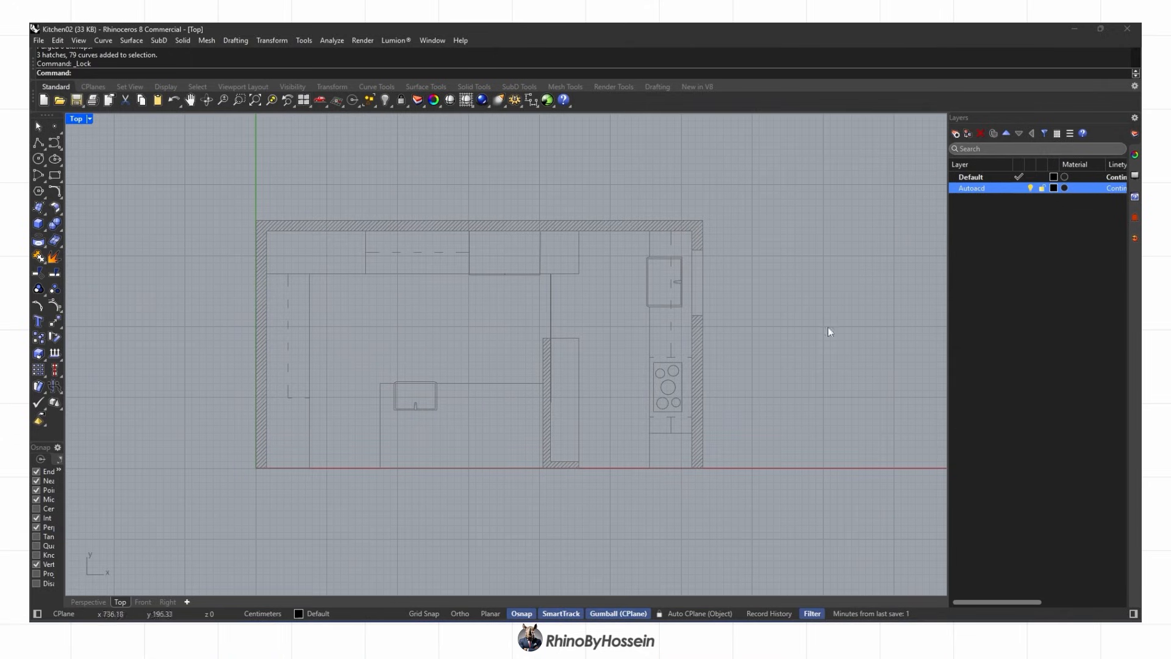
click(978, 191)
click(955, 135)
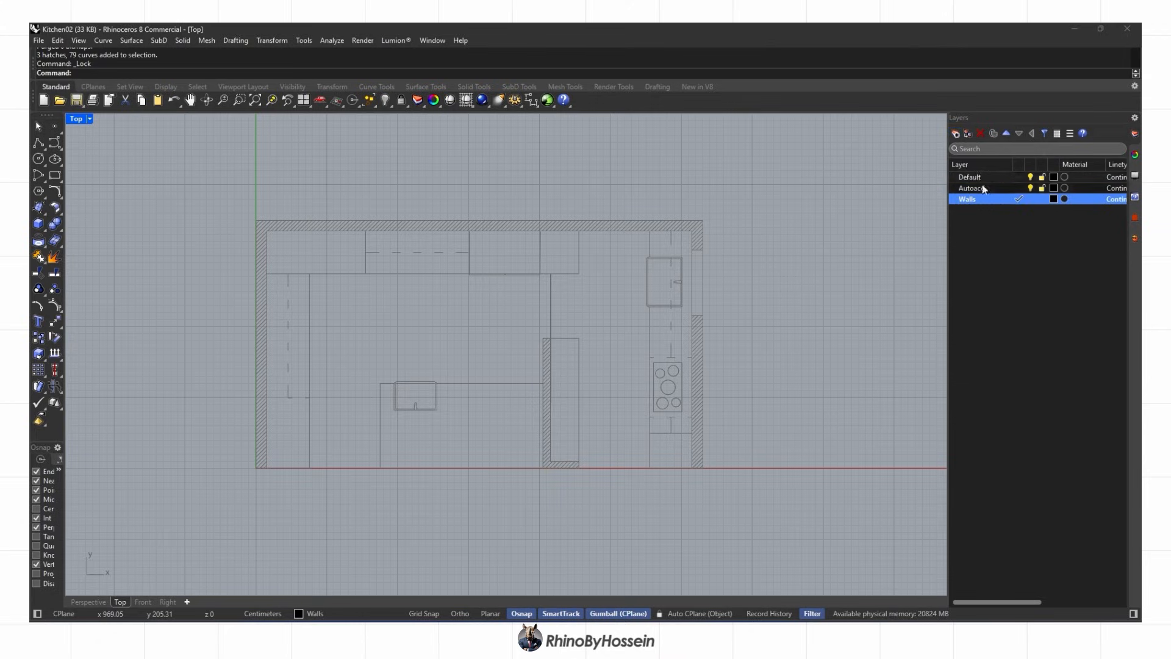
Trace a closed polyline around the right wall
click(39, 148)
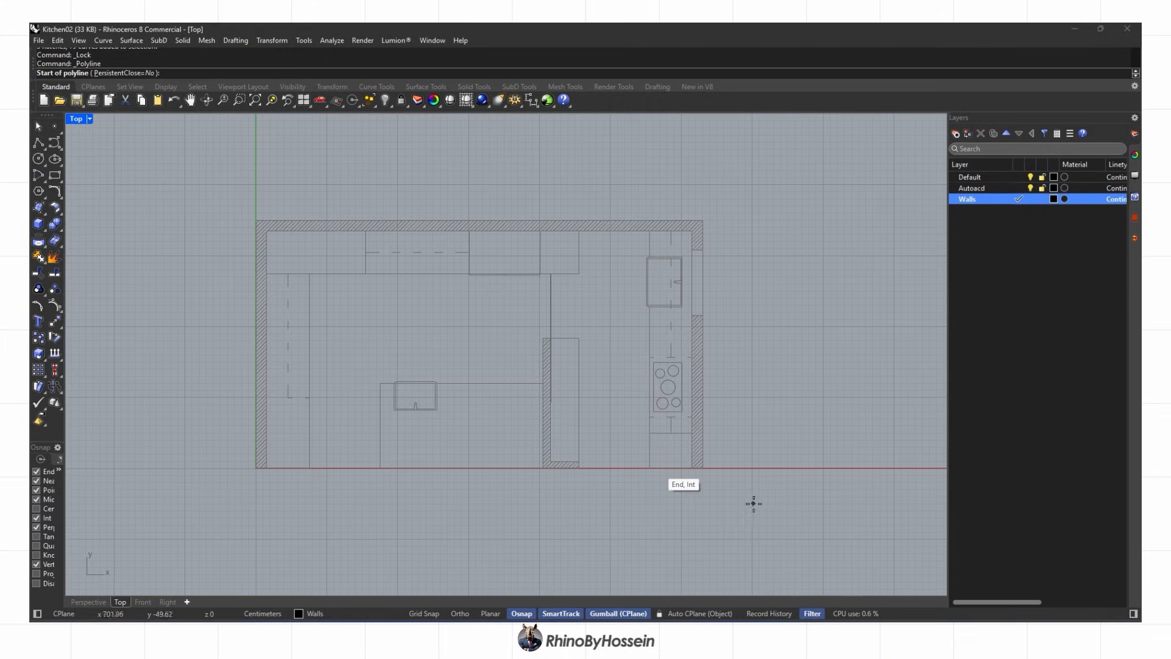
scroll(682, 457, up, 2)
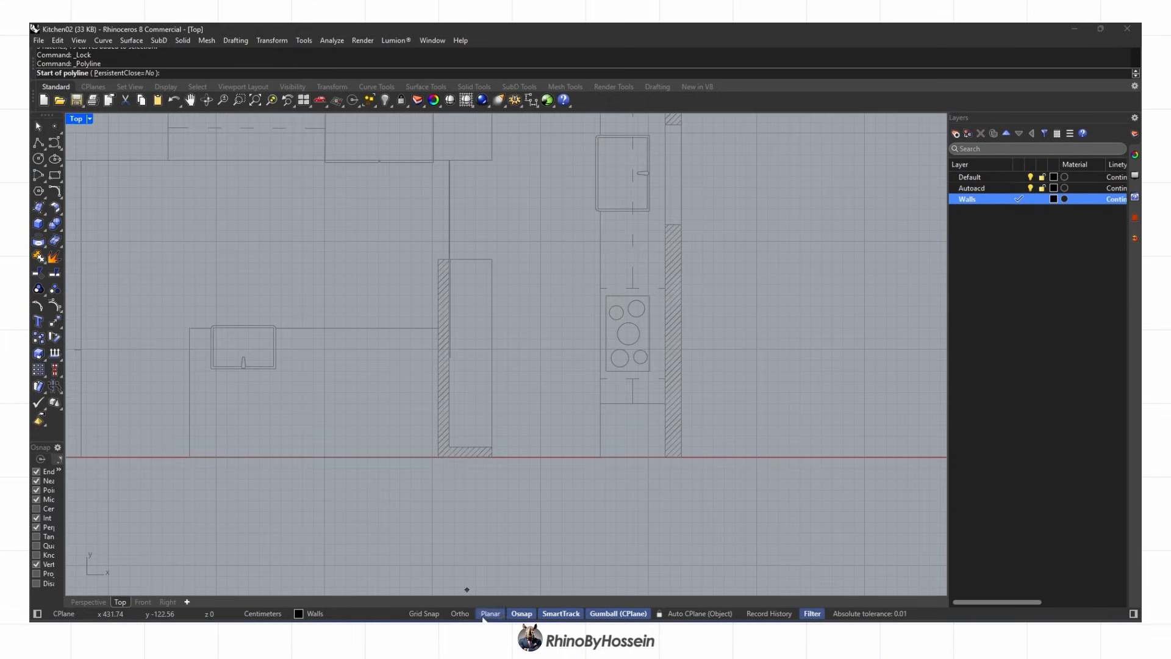
click(682, 456)
scroll(686, 227, up, 2)
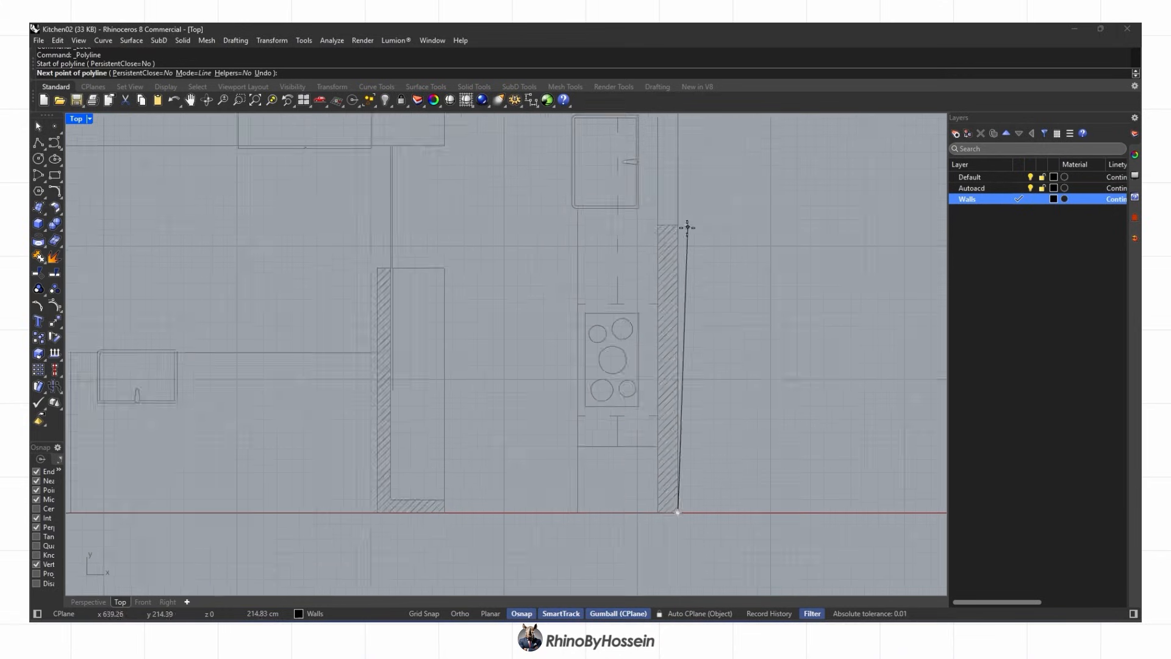
click(648, 224)
scroll(647, 224, down, 4)
scroll(625, 476, up, 4)
click(660, 448)
click(687, 448)
scroll(687, 466, down, 6)
Trace a closed polyline around the outer wall
right_click(695, 229)
scroll(688, 197, up, 2)
click(686, 187)
scroll(732, 220, down, 4)
scroll(361, 419, up, 4)
click(361, 418)
click(345, 419)
scroll(344, 427, down, 6)
scroll(343, 224, up, 2)
click(343, 225)
scroll(791, 221, up, 2)
click(790, 229)
click(789, 265)
scroll(601, 374, up, 2)
Trace a closed polyline around the inner L-shaped wall
right_click(566, 273)
click(564, 272)
scroll(558, 472, up, 4)
click(570, 472)
click(653, 472)
click(652, 456)
click(587, 456)
scroll(585, 170, up, 4)
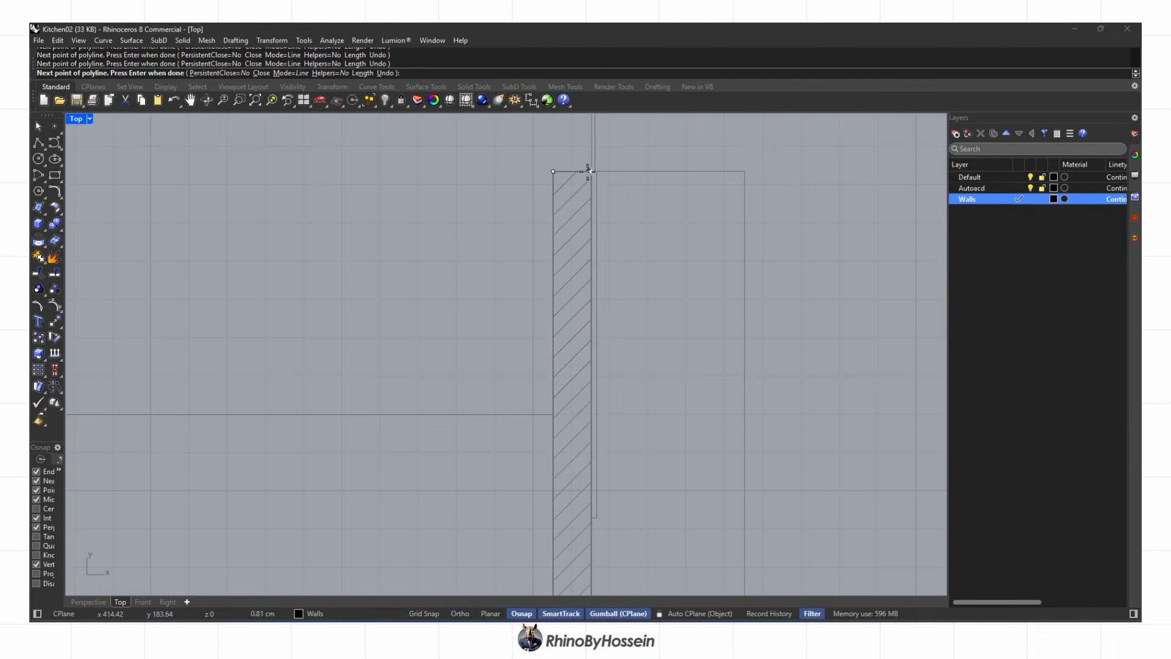
click(592, 172)
click(555, 172)
scroll(564, 172, down, 8)
Select the three wall outlines and view them in the Perspective viewport
drag(730, 189, 559, 400)
click(89, 602)
right_drag(472, 418, 589, 391)
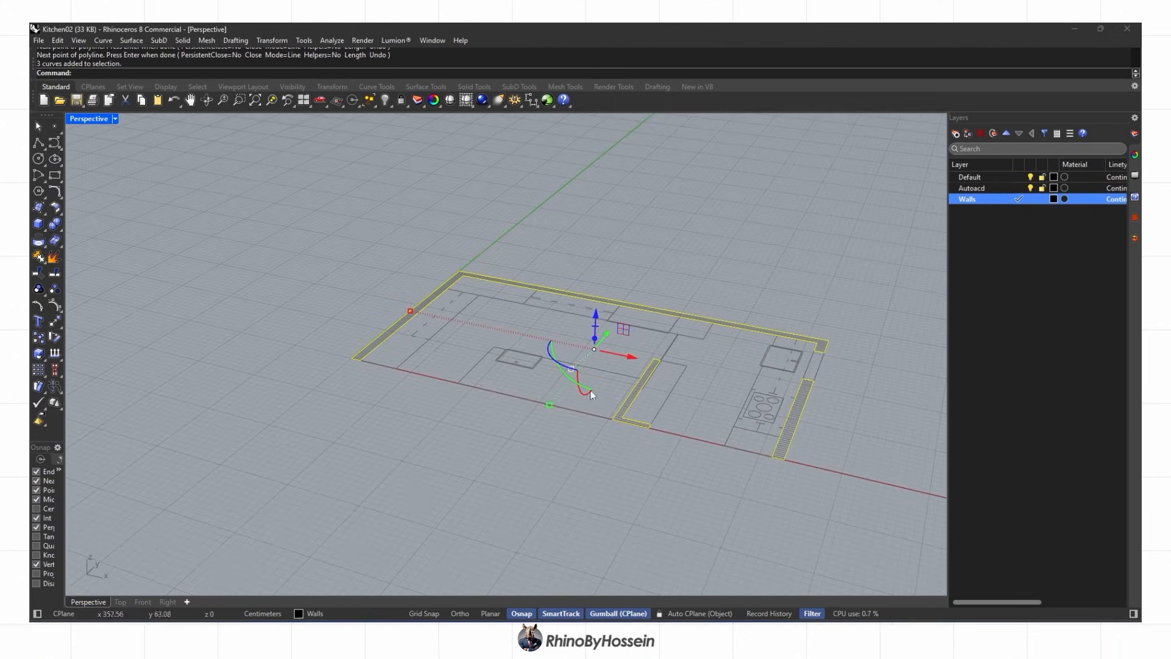
Extrude the wall outlines 280 cm into solids and delete the original curves
click(44, 231)
click(123, 261)
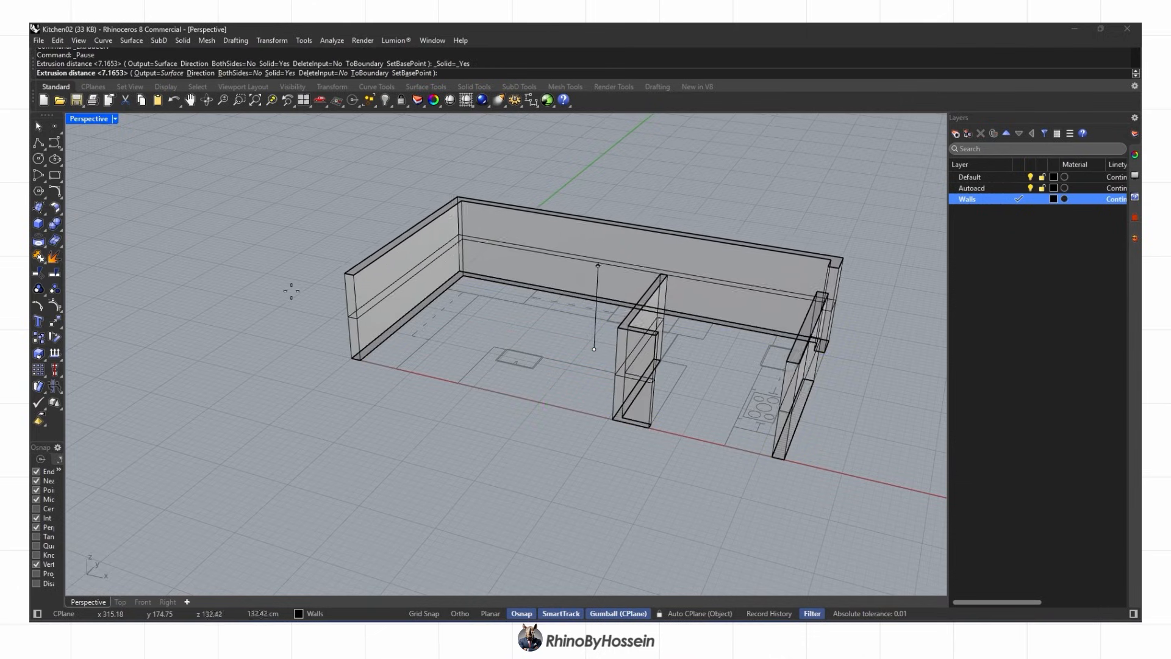
text(280)
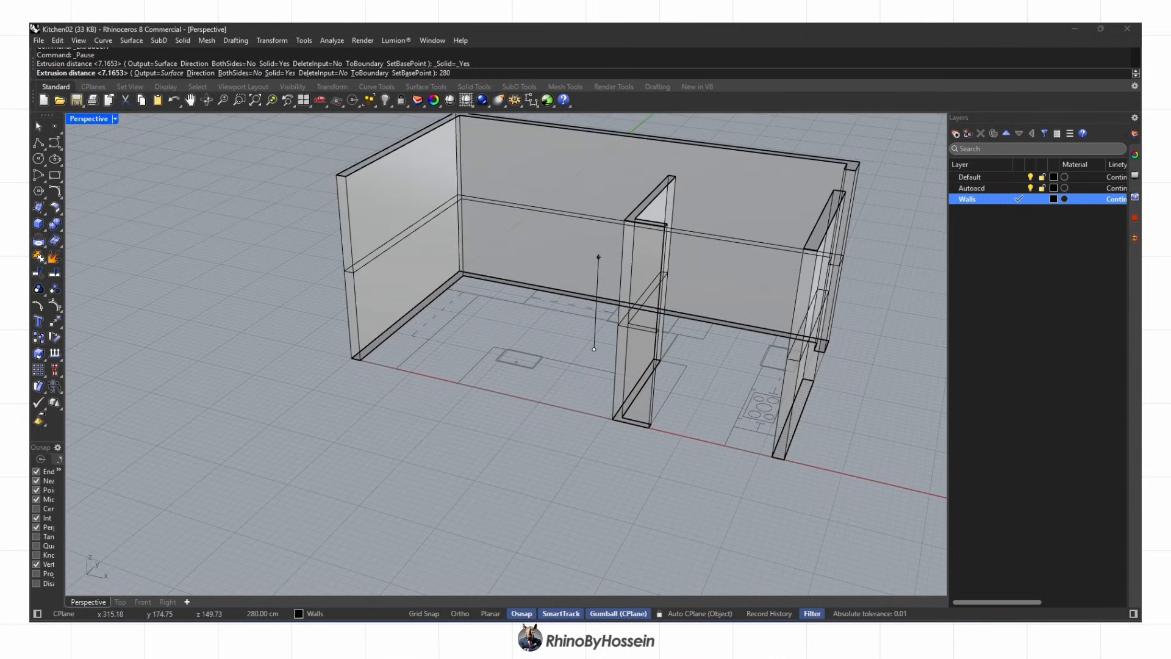
scroll(308, 268, down, 4)
right_drag(308, 275, 445, 313)
key(Return)
key(Delete)
right_drag(620, 335, 750, 341)
Draw a rectangle across the window opening in the side wall
click(54, 177)
scroll(580, 420, up, 4)
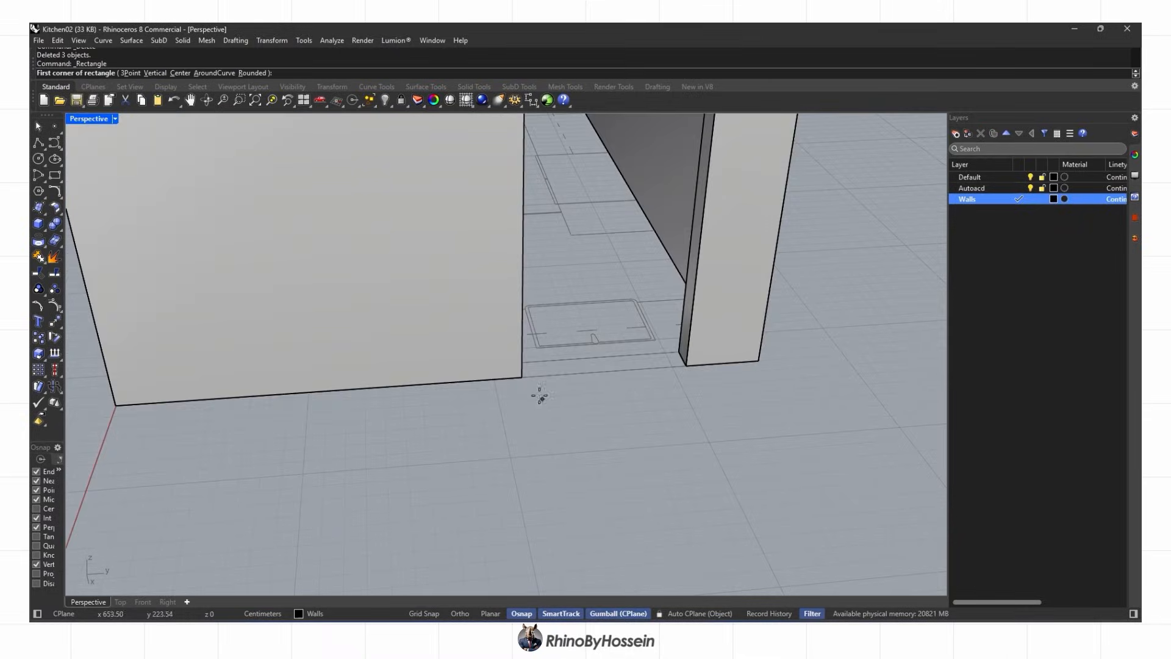
click(522, 392)
scroll(674, 348, up, 2)
click(690, 338)
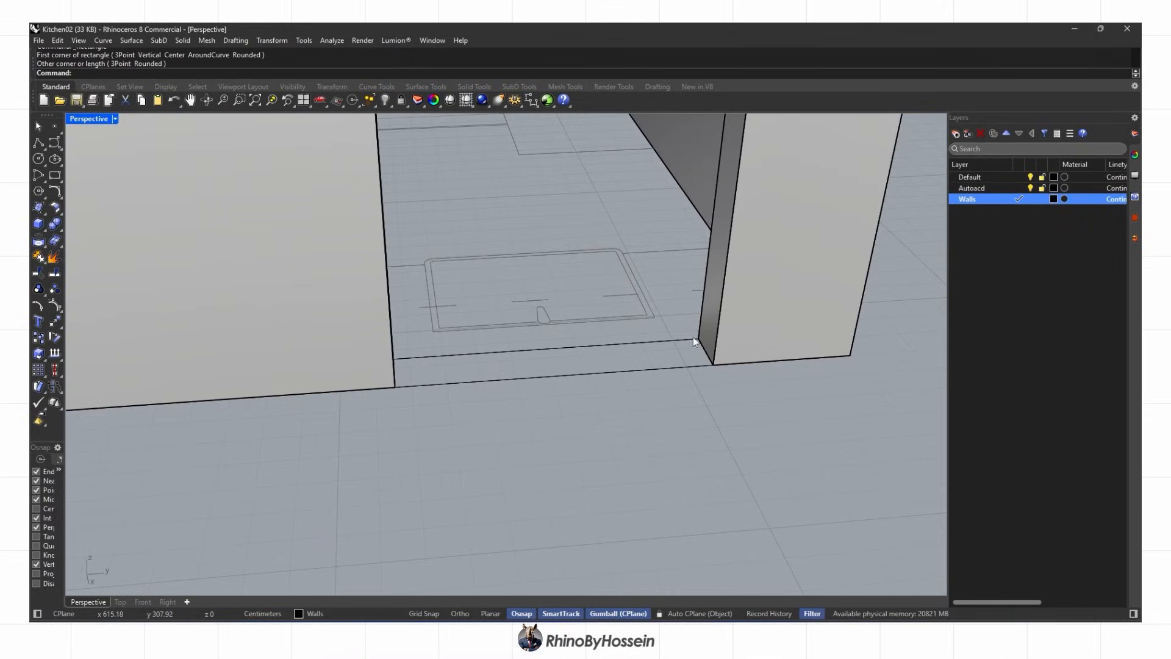
click(649, 343)
scroll(337, 341, down, 3)
Extrude the rectangle into a 100 cm tall block
click(43, 231)
click(116, 265)
scroll(292, 291, down, 2)
right_drag(317, 292, 410, 271)
text(100)
key(Return)
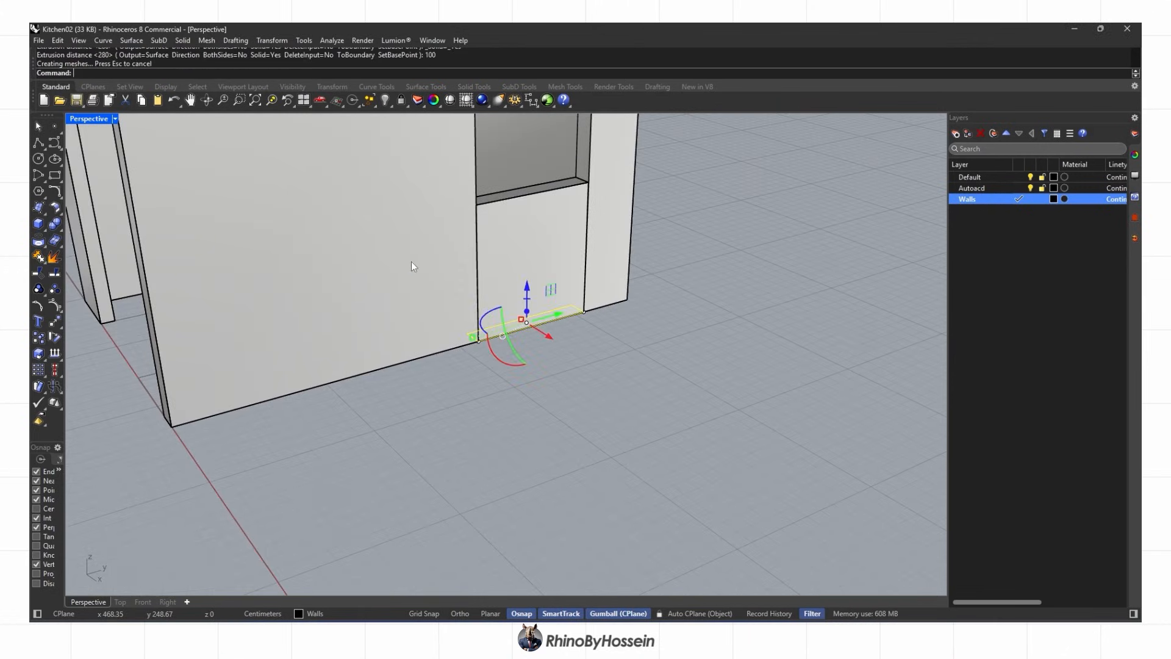
Raise the block 120 cm upward
click(53, 327)
click(585, 313)
key(ctrl+z)
scroll(601, 316, down, 5)
click(588, 328)
text(120)
key(Return)
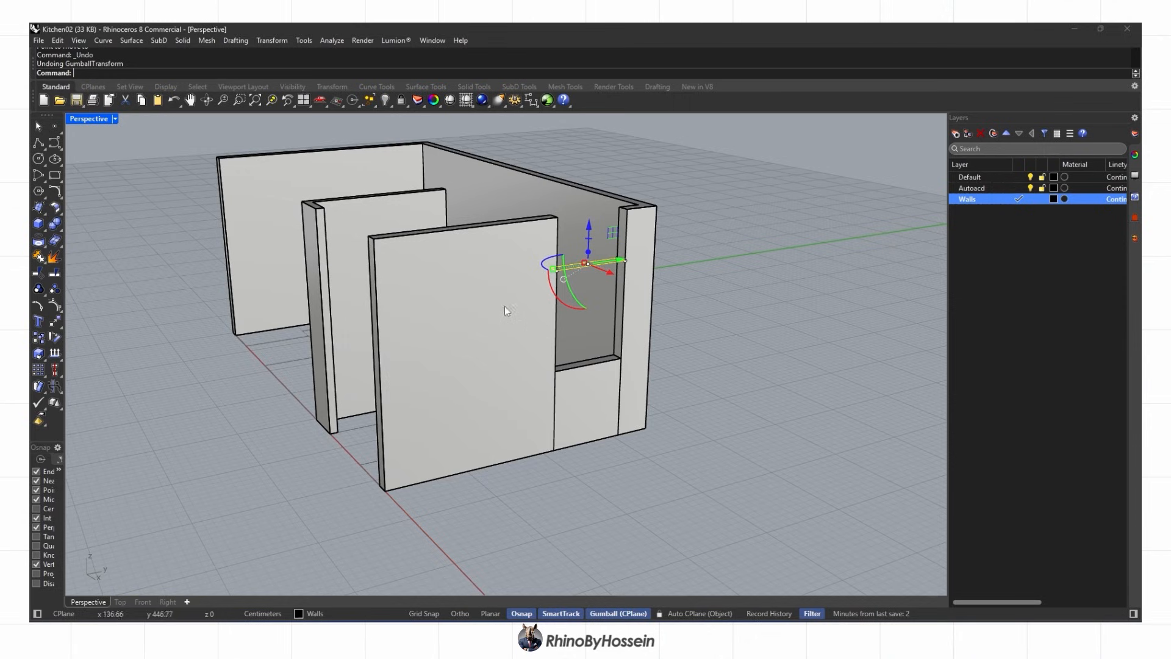
Extrude a surface up to the top of the wall and delete the selected object
click(45, 231)
click(104, 260)
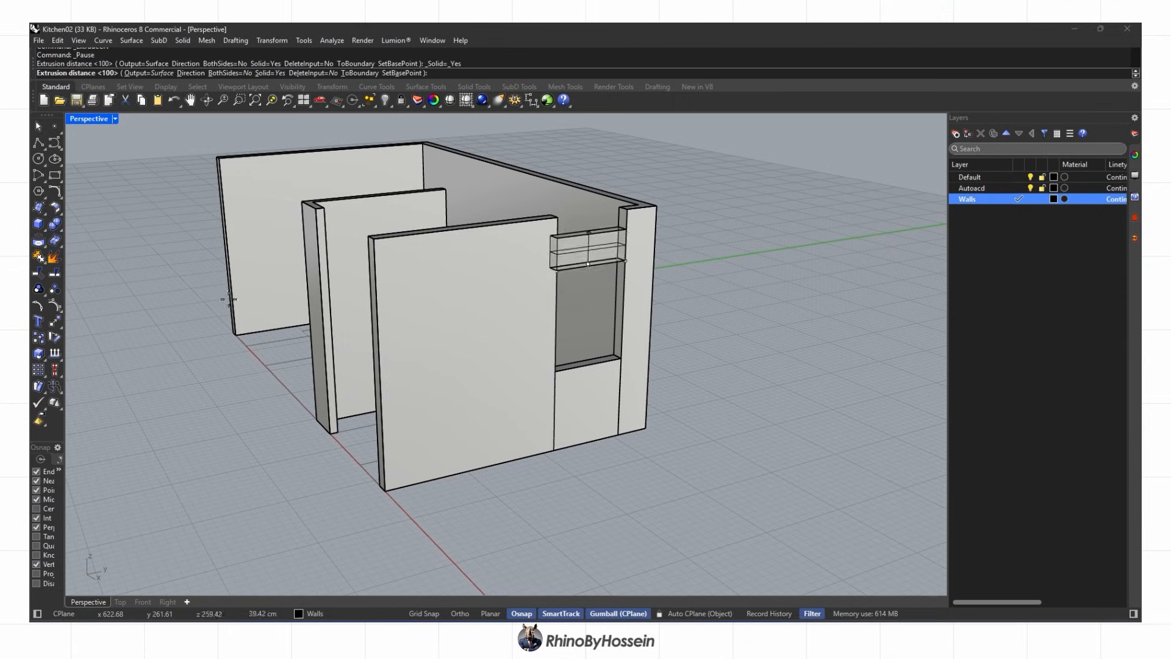
click(627, 209)
scroll(524, 292, down, 3)
right_drag(524, 293, 763, 207)
key(Delete)
scroll(598, 257, up, 2)
Boolean-union all the wall solids into one
drag(755, 189, 210, 433)
click(54, 224)
right_drag(723, 253, 666, 279)
Switch the view to Rendered display and orbit around the room
scroll(617, 309, up, 5)
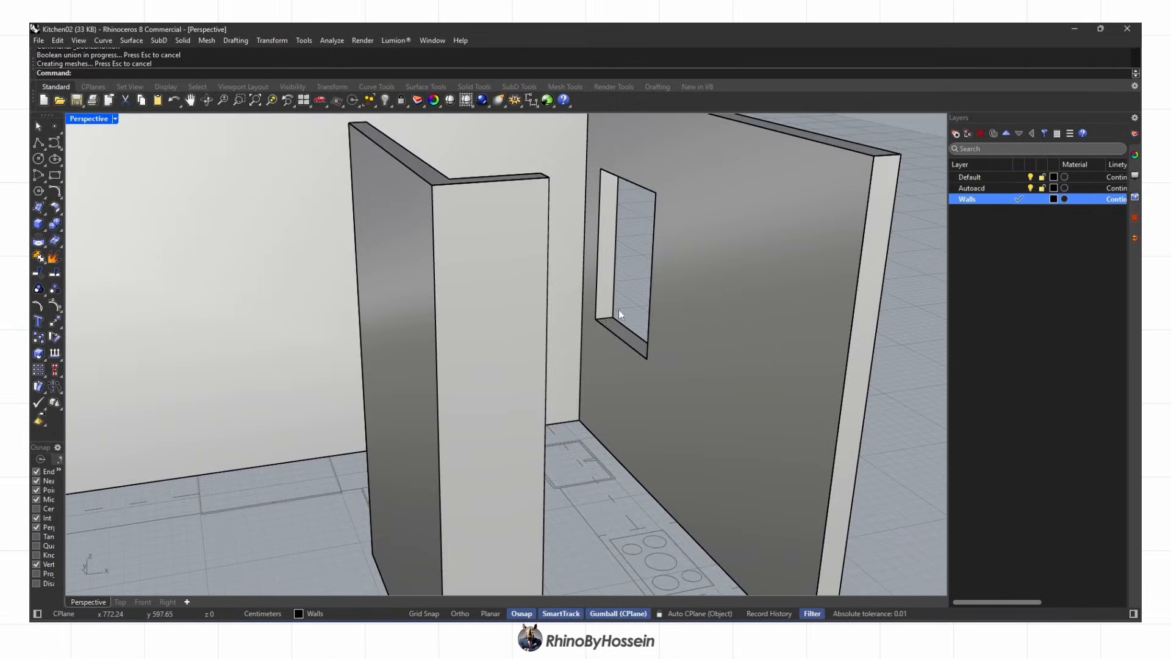
scroll(619, 310, down, 5)
key(ctrl+alt+r)
right_drag(632, 316, 579, 349)
scroll(577, 320, down, 5)
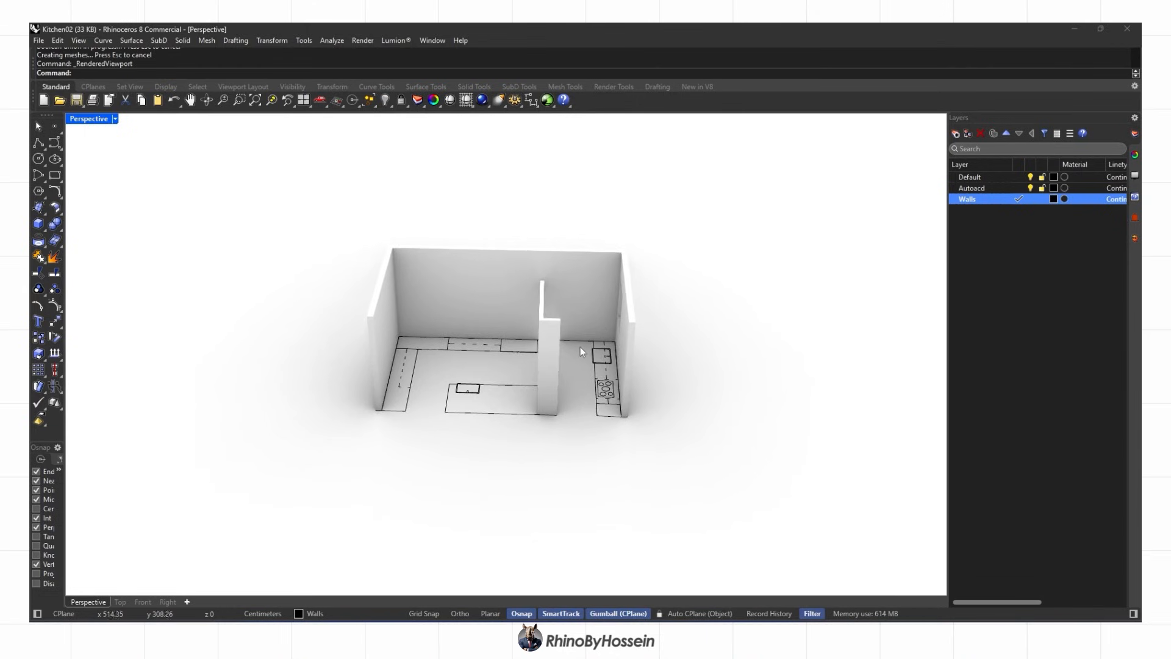
Preview rendered display, return to shaded, and orbit the room to a better working angle
scroll(581, 360, up, 3)
middle_click(561, 342)
click(551, 353)
scroll(539, 359, down, 2)
middle_click(598, 333)
click(612, 332)
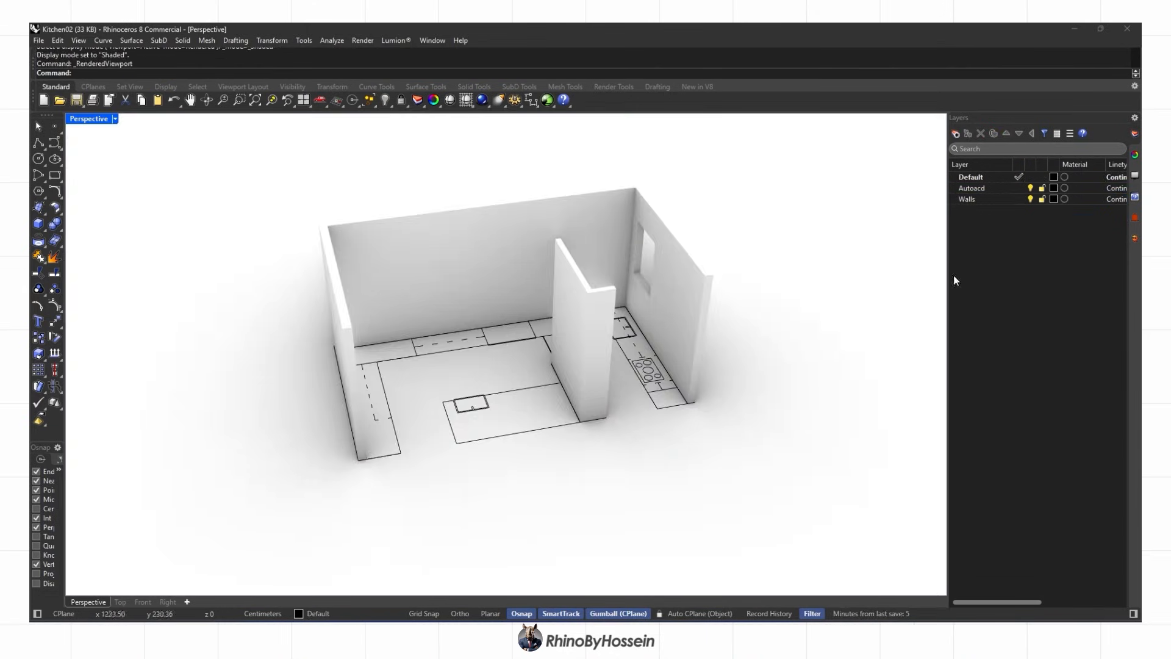
click(1135, 176)
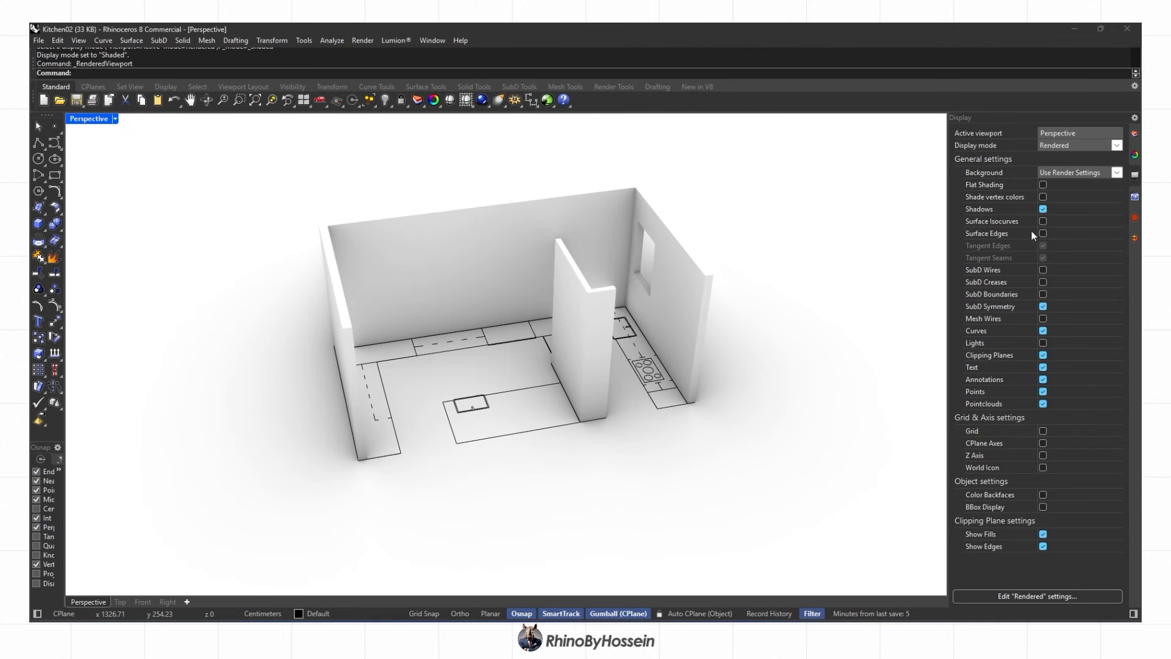
mouse_move(842, 269)
right_down()
mouse_move(689, 287)
mouse_move(774, 238)
right_up()
key(ctrl+alt+s)
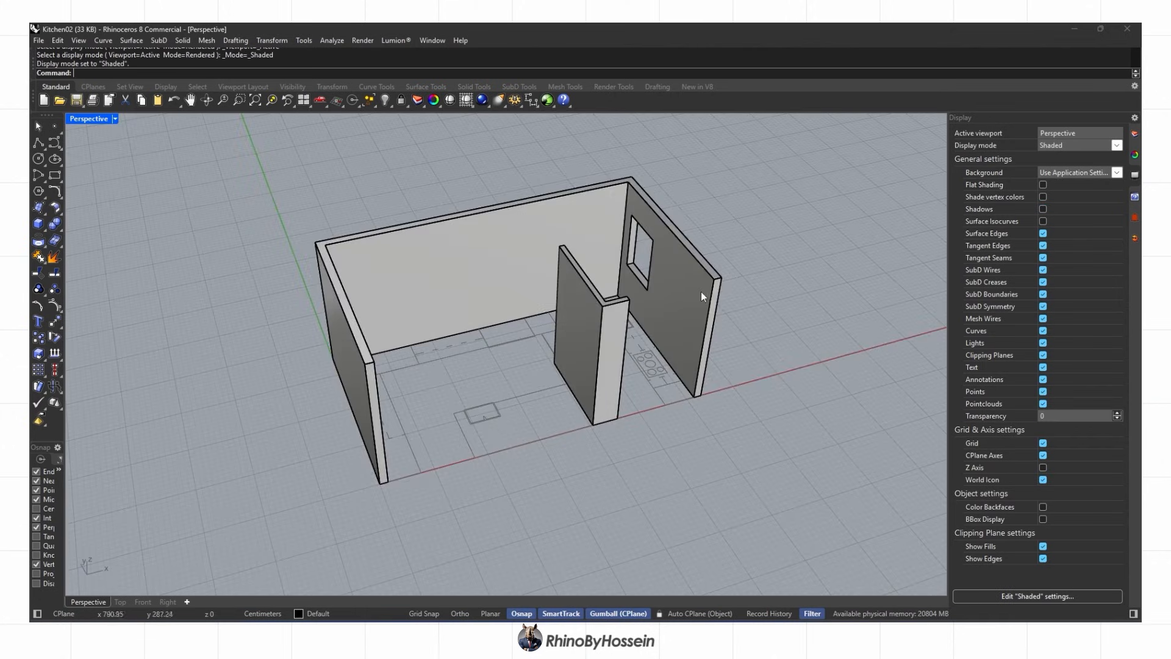
right_drag(702, 293, 659, 294)
click(1135, 134)
Draw a 250-high tall cabinet box at the wall corner
click(39, 223)
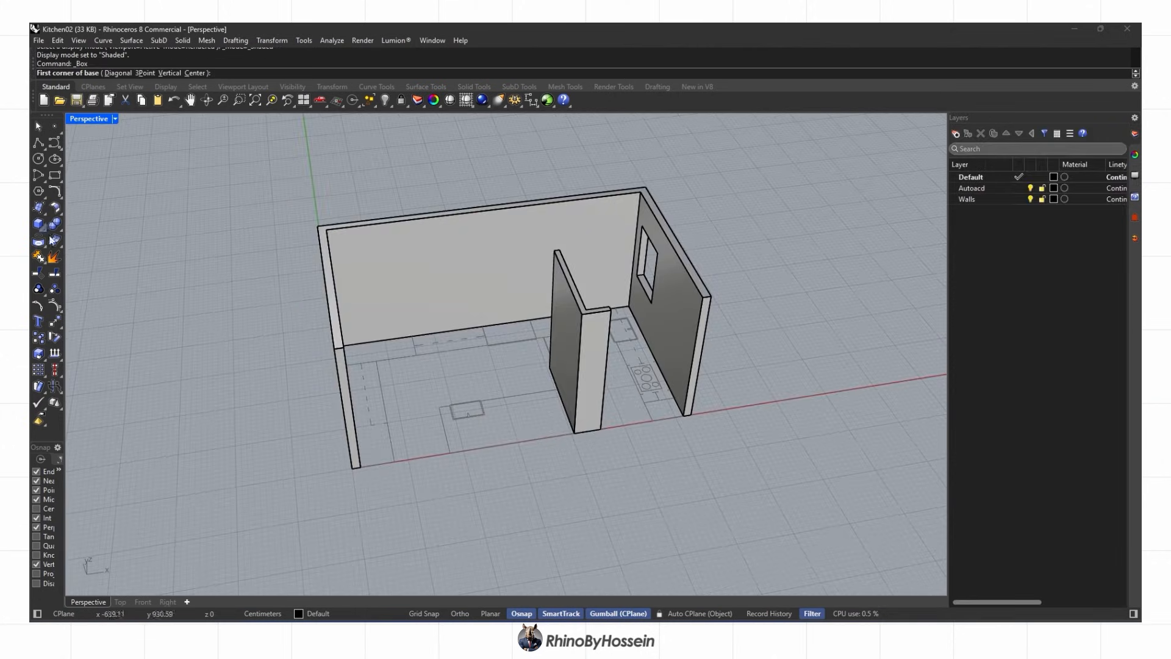
scroll(644, 415, up, 5)
click(657, 424)
click(711, 366)
scroll(710, 365, down, 5)
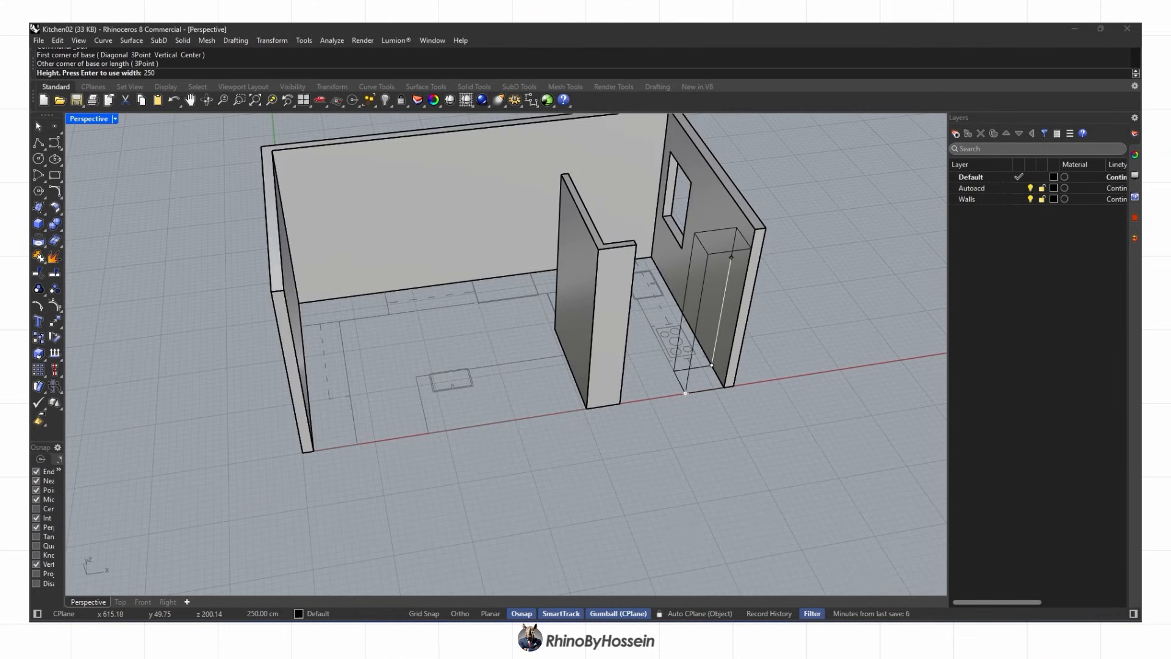
key(Return)
Add a second 250-high tall box along the inner partition wall
right_drag(712, 262, 360, 342)
scroll(351, 336, up, 5)
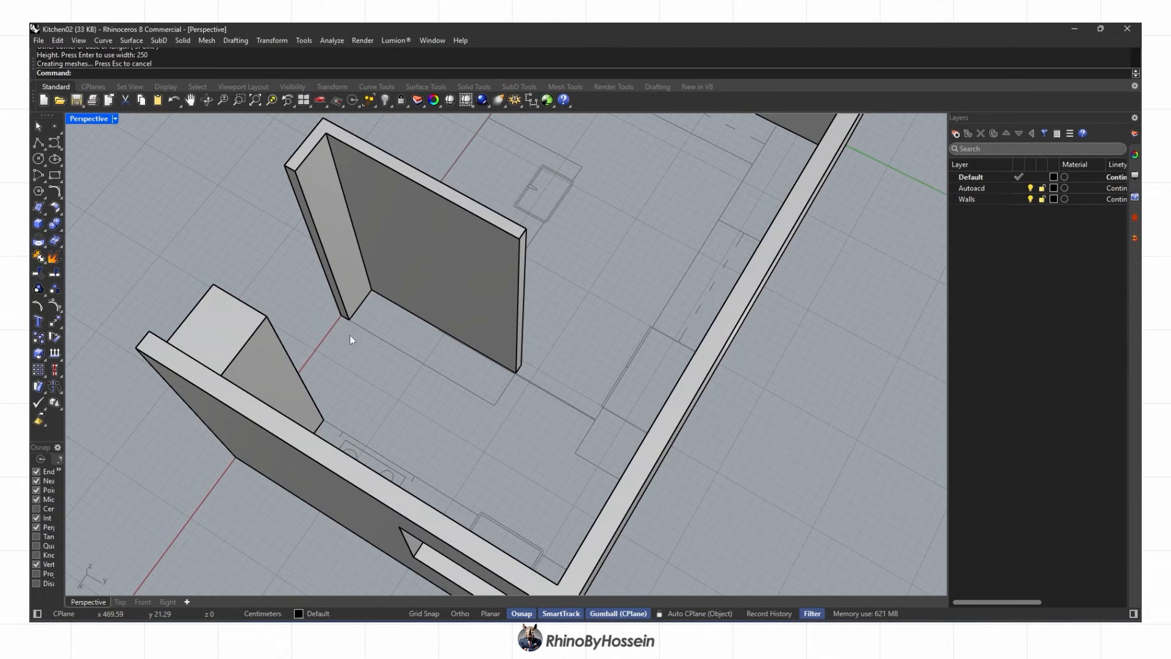
right_click(349, 332)
click(349, 320)
scroll(471, 405, up, 3)
click(529, 383)
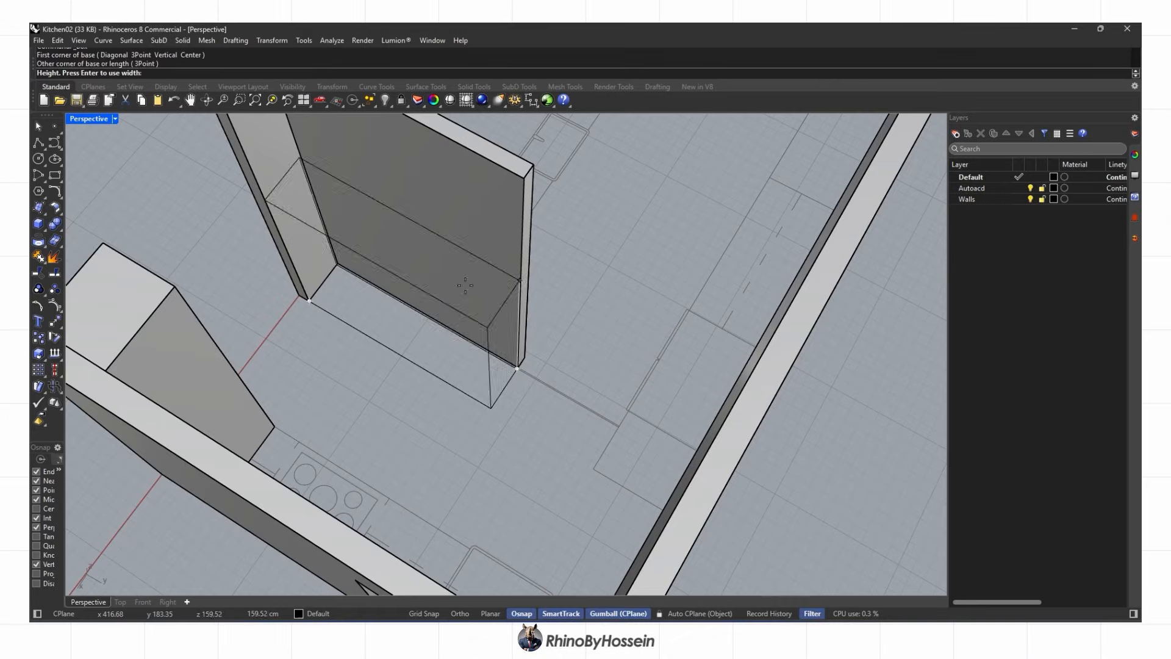
key(Return)
Draw the 90-high base counter box along the window wall
scroll(465, 294, down, 5)
right_drag(465, 293, 524, 360)
right_click(364, 363)
click(363, 361)
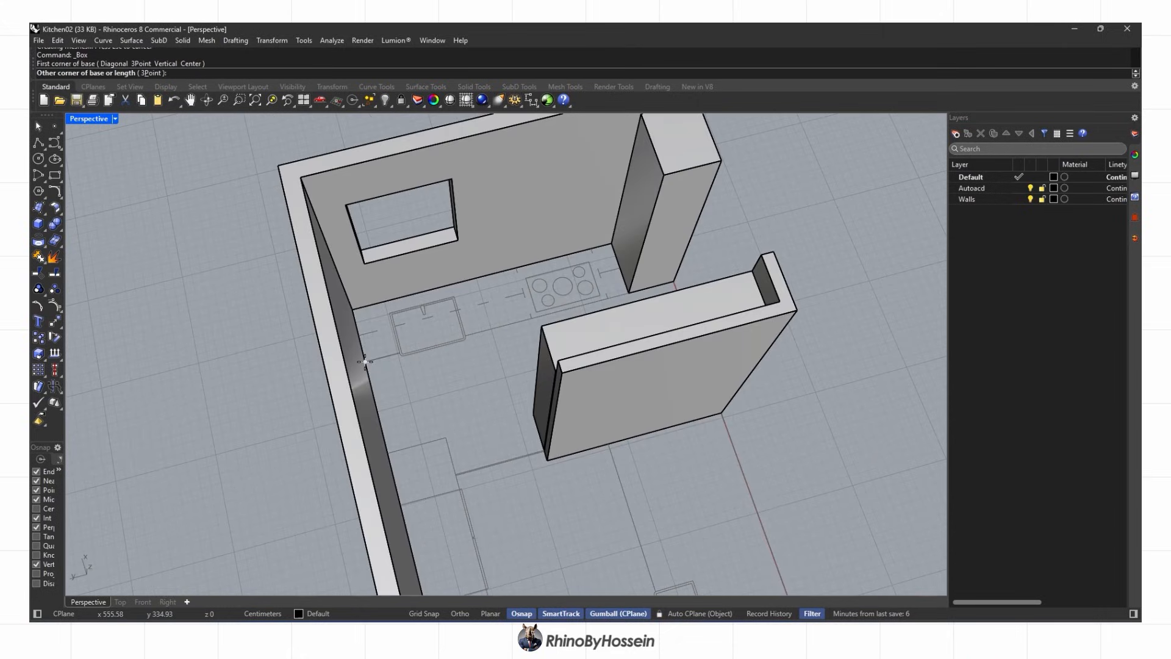
scroll(597, 256, up, 4)
click(624, 239)
scroll(615, 214, down, 3)
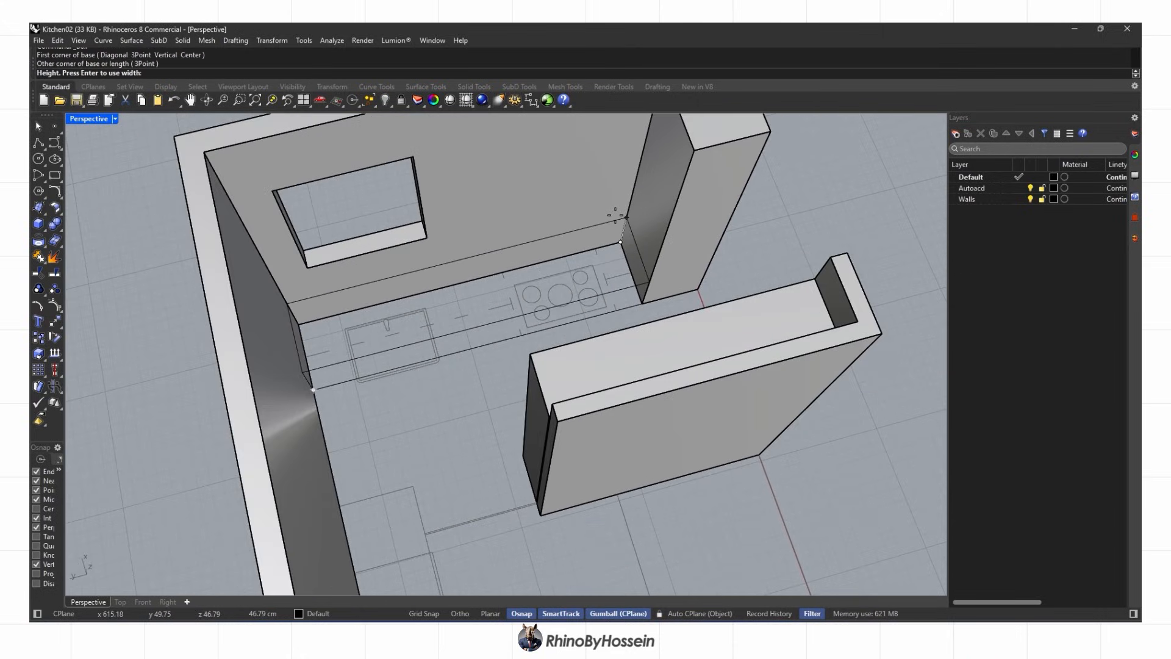
text(90)
key(Return)
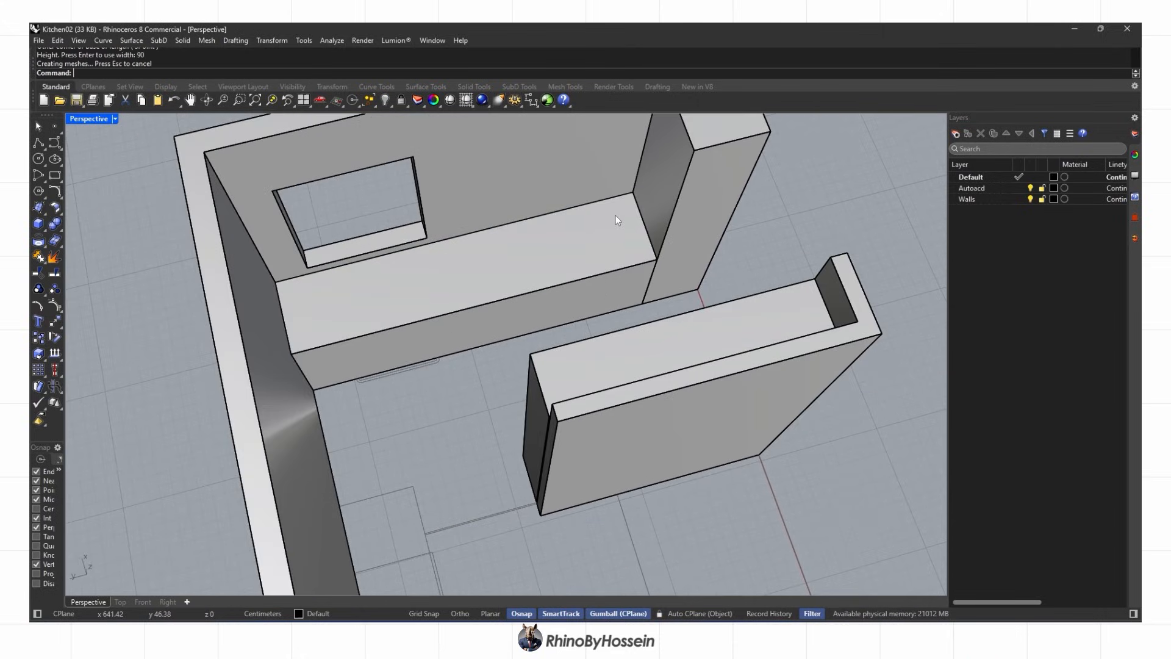
scroll(616, 214, down, 6)
right_drag(616, 214, 585, 243)
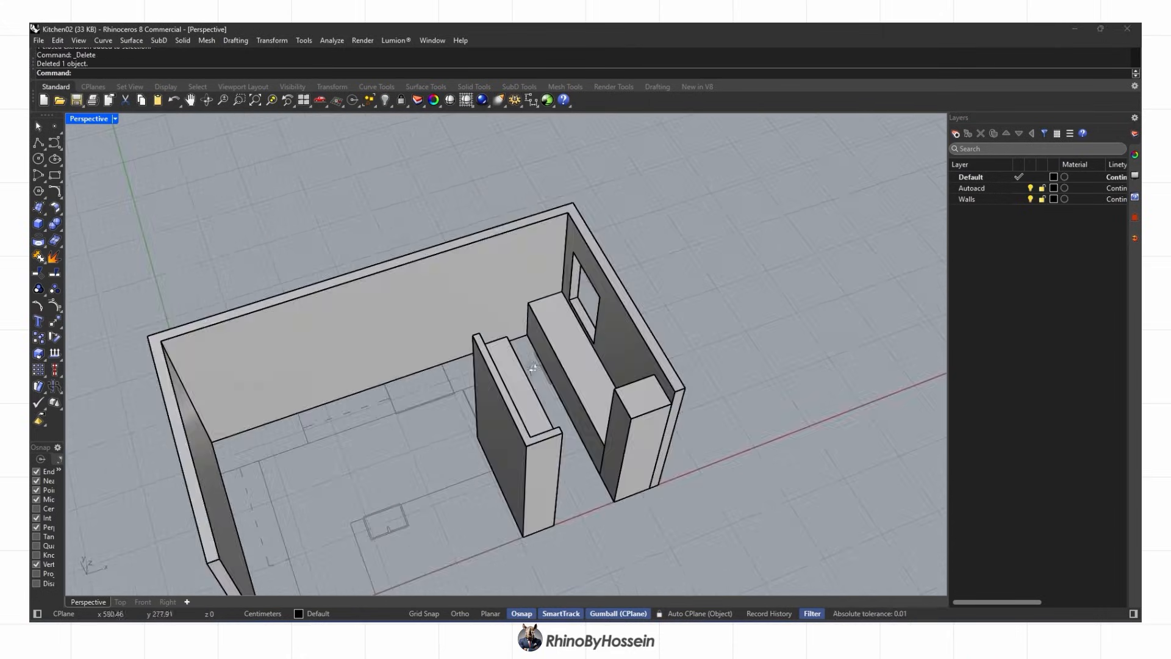
click(120, 602)
click(55, 175)
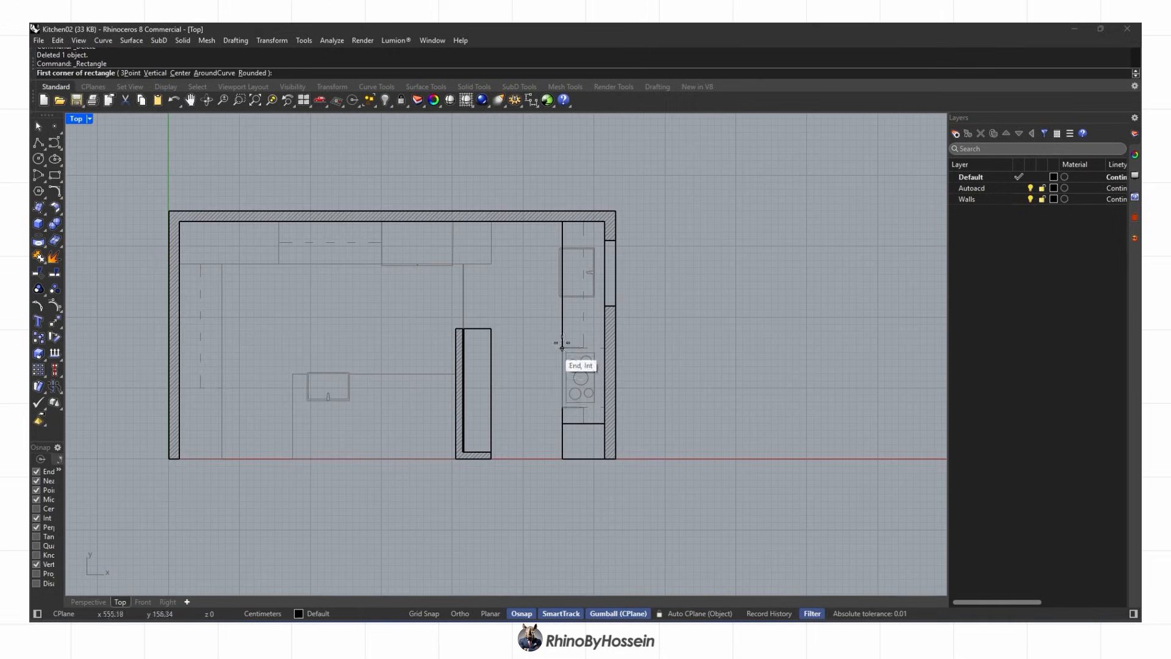
In Top view, draw a rectangle outline from the counter edge to the wall corner
scroll(600, 396, up, 4)
click(576, 437)
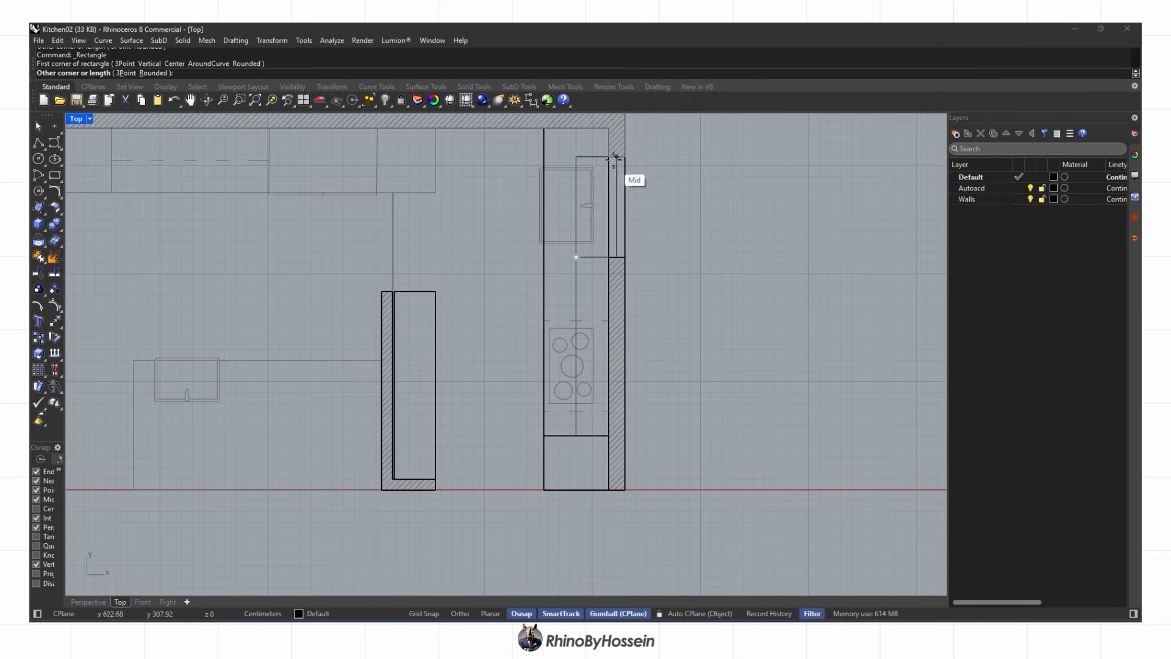
click(609, 158)
drag(567, 265, 566, 266)
Lift the selected outline curves above the counter with Set XYZ Coordinates
click(86, 602)
right_drag(524, 341, 339, 287)
click(271, 42)
click(305, 200)
click(545, 387)
right_drag(471, 339, 564, 342)
key(Return)
shift+right_drag(564, 342, 468, 432)
Extrude the lifted curves into two wall cabinets and delete the source curves
click(43, 227)
click(120, 261)
click(654, 348)
right_drag(628, 369, 453, 400)
key(Delete)
Raise the next closed curve off the floor using the gumball and Set XYZ Coordinates
click(449, 405)
scroll(452, 394, up, 5)
drag(459, 380, 457, 310)
click(272, 40)
click(314, 214)
click(564, 360)
Extrude that curve into a cabinet box, delete the curve, and preview Rendered display
click(43, 231)
click(120, 261)
click(399, 310)
mouse_move(405, 317)
right_down()
mouse_move(562, 366)
mouse_move(442, 342)
mouse_move(466, 377)
mouse_move(546, 411)
mouse_move(470, 377)
mouse_move(611, 354)
mouse_move(445, 363)
mouse_move(462, 371)
mouse_move(436, 390)
right_up()
key(Delete)
key(ctrl+alt+r)
key(ctrl+alt+s)
Draw a tall cabinet box at the opposite wall corner, picking its height in Perspective
click(38, 223)
scroll(468, 379, up, 4)
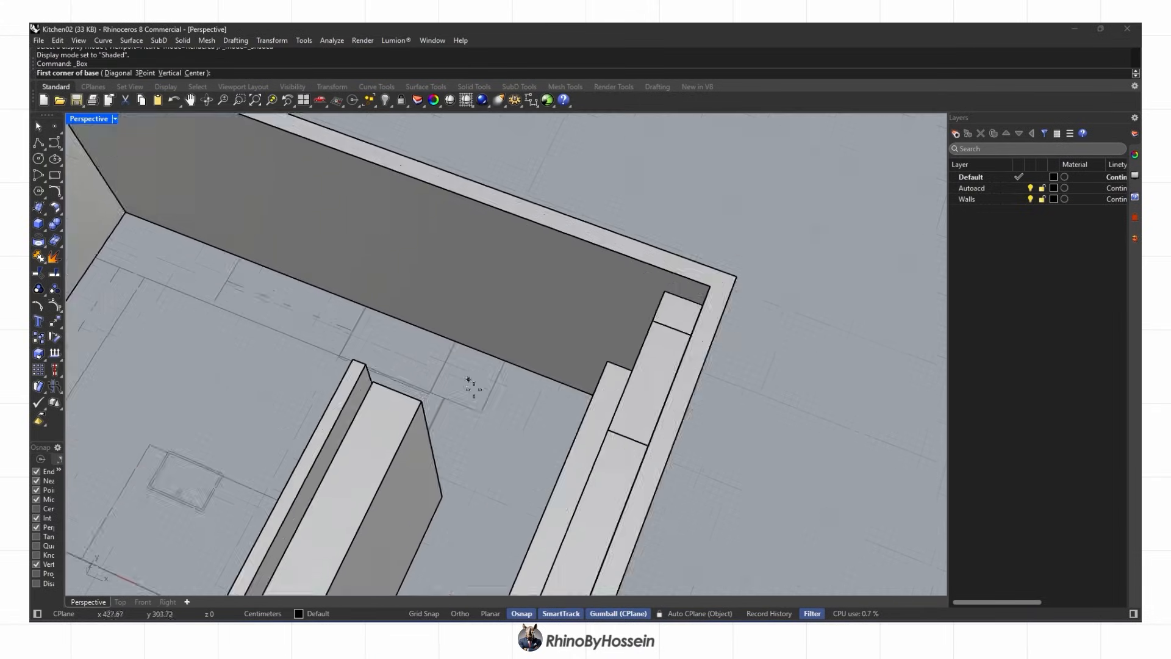
scroll(469, 379, up, 5)
key(ctrl+F1)
right_drag(396, 128, 400, 247)
scroll(400, 226, up, 6)
scroll(366, 311, up, 6)
scroll(348, 250, down, 5)
click(552, 477)
scroll(344, 259, up, 4)
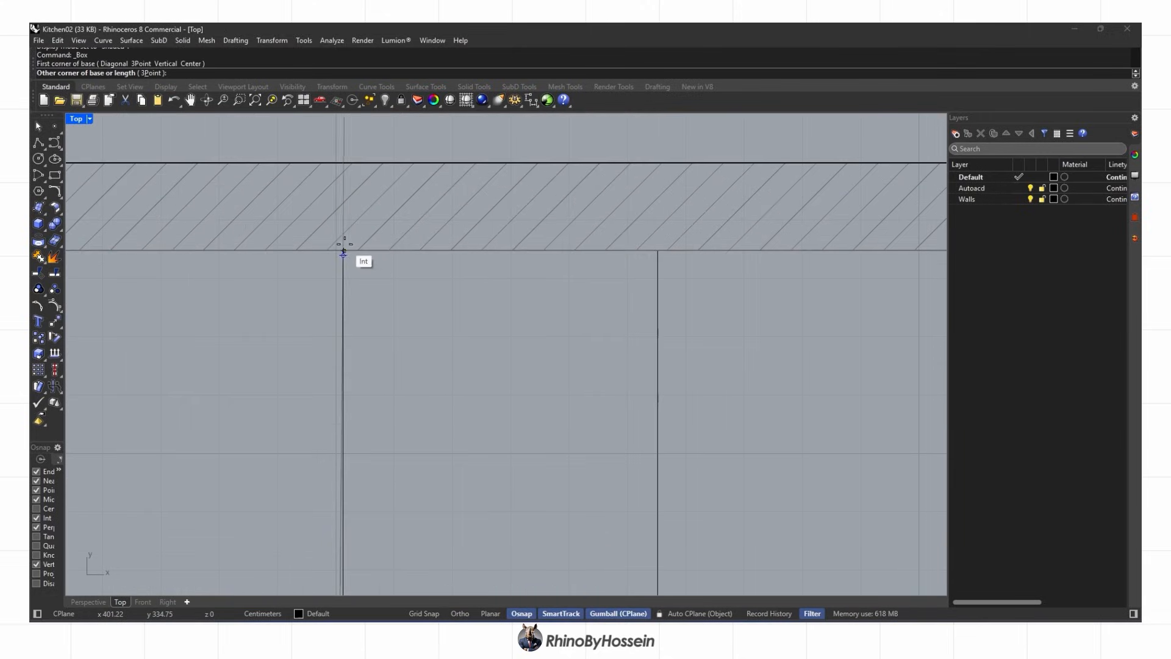
click(342, 249)
scroll(413, 288, down, 8)
click(89, 602)
scroll(353, 397, down, 5)
click(397, 337)
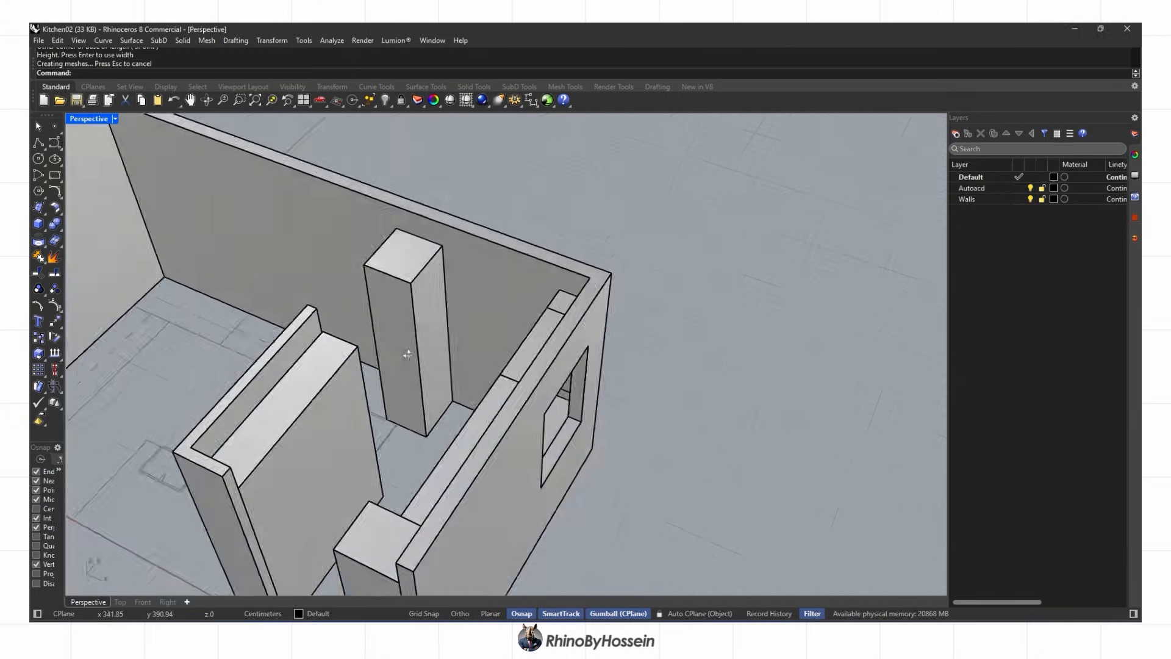
scroll(544, 319, up, 5)
Add two more tall cabinet boxes along the opposite wall
right_drag(500, 392, 434, 422)
scroll(434, 423, down, 5)
scroll(432, 424, up, 5)
right_click(425, 397)
click(425, 389)
click(296, 352)
click(691, 222)
scroll(625, 254, down, 5)
scroll(463, 467, up, 6)
right_click(463, 467)
click(411, 490)
click(460, 414)
click(549, 175)
scroll(466, 352, down, 5)
Add two base cabinet boxes: one 90 high, the next matched to that height
right_click(465, 351)
click(441, 357)
click(471, 280)
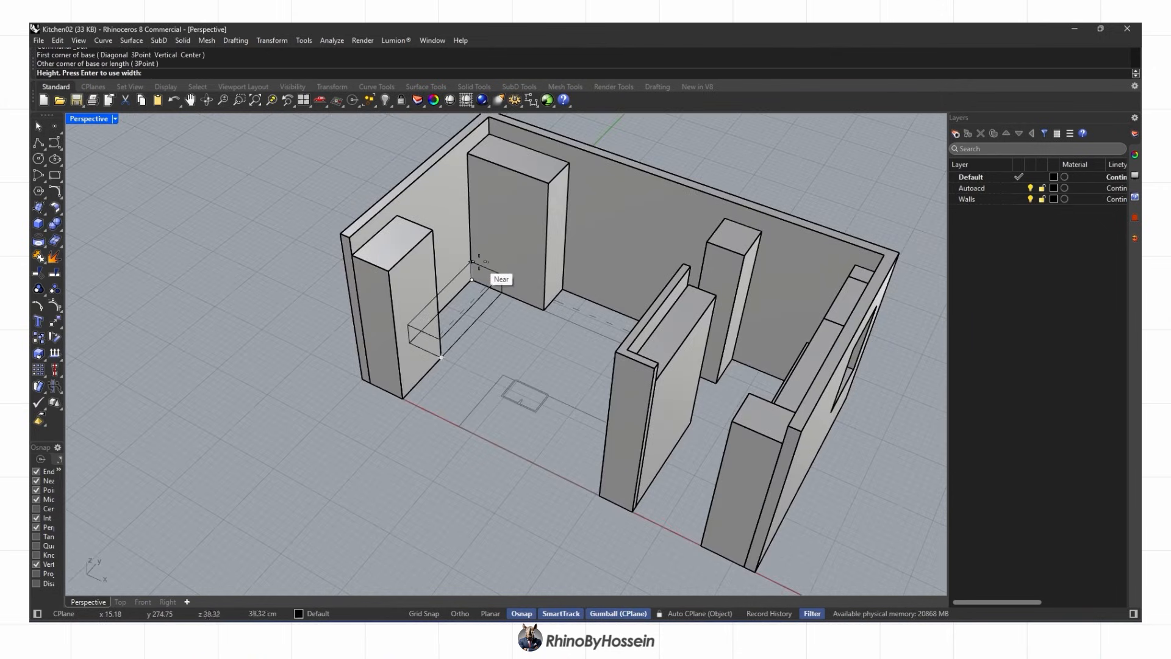
text(90)
key(Return)
right_drag(478, 261, 613, 281)
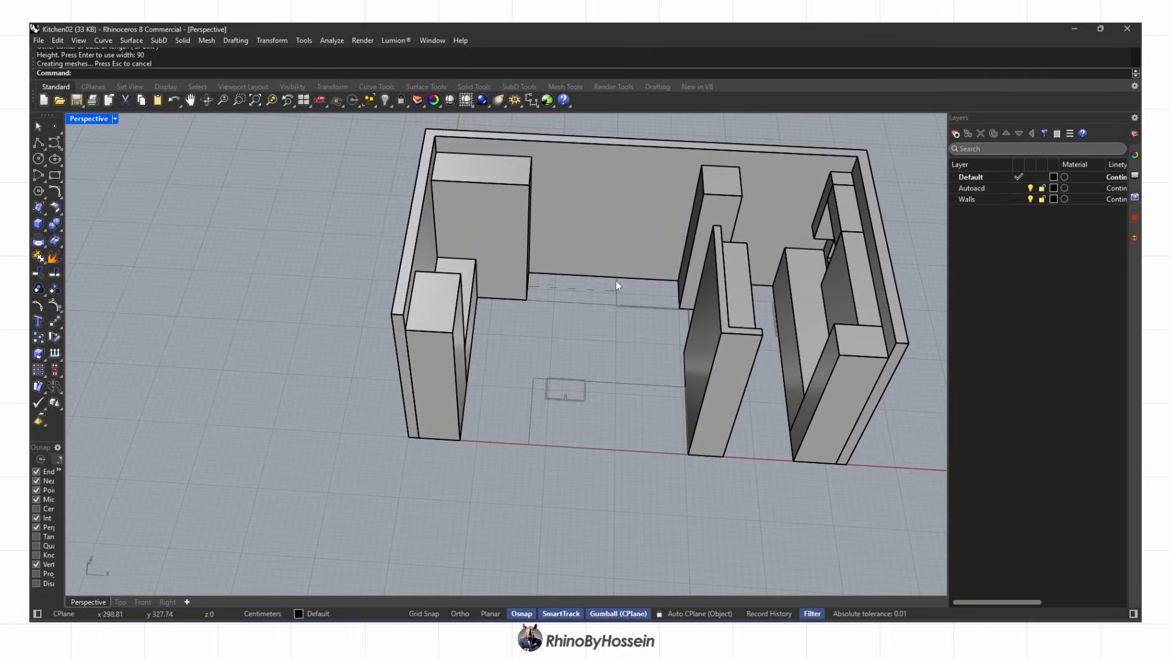
scroll(613, 280, up, 5)
right_click(613, 281)
click(618, 276)
click(480, 310)
scroll(480, 310, down, 2)
click(418, 263)
scroll(465, 295, down, 5)
Draw the central island box in the middle of the room
right_drag(473, 299, 487, 359)
right_click(482, 361)
click(452, 383)
click(586, 413)
click(578, 389)
In Top view, draw the wall-cabinet rectangles and select both outlines
click(120, 602)
scroll(638, 303, down, 3)
click(55, 175)
scroll(486, 354, up, 2)
click(443, 259)
click(628, 280)
shift+click(464, 367)
Raise both rectangles by 50 with Set XYZ Coordinates
click(88, 602)
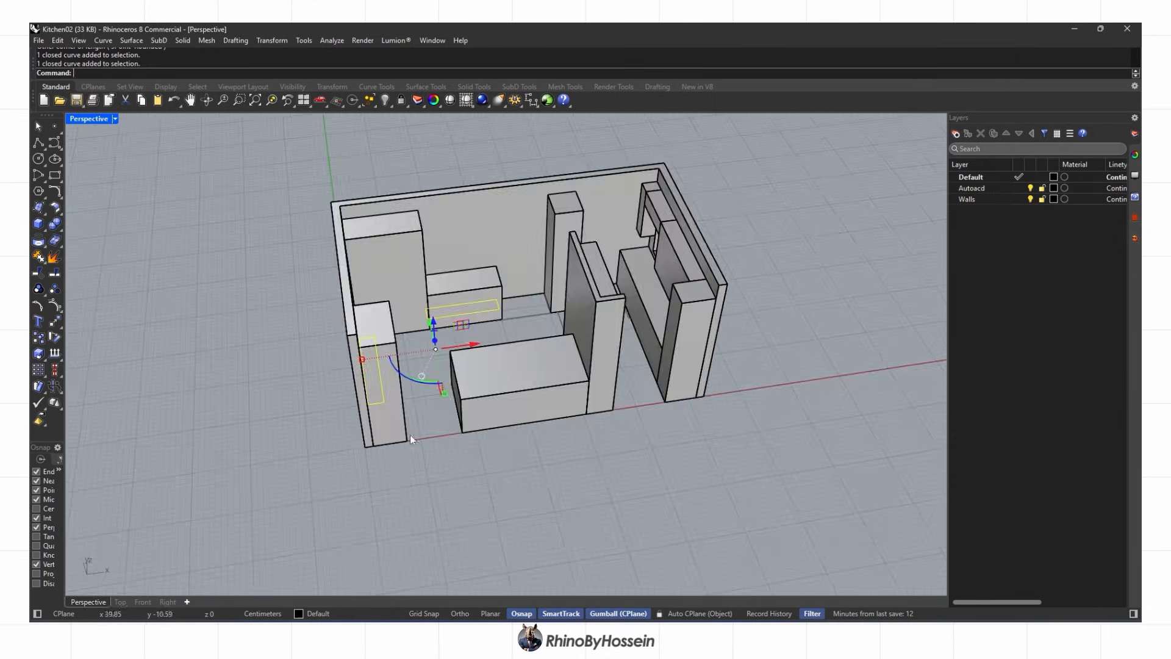
right_drag(410, 435, 365, 421)
click(275, 41)
click(305, 200)
click(552, 385)
scroll(504, 256, up, 4)
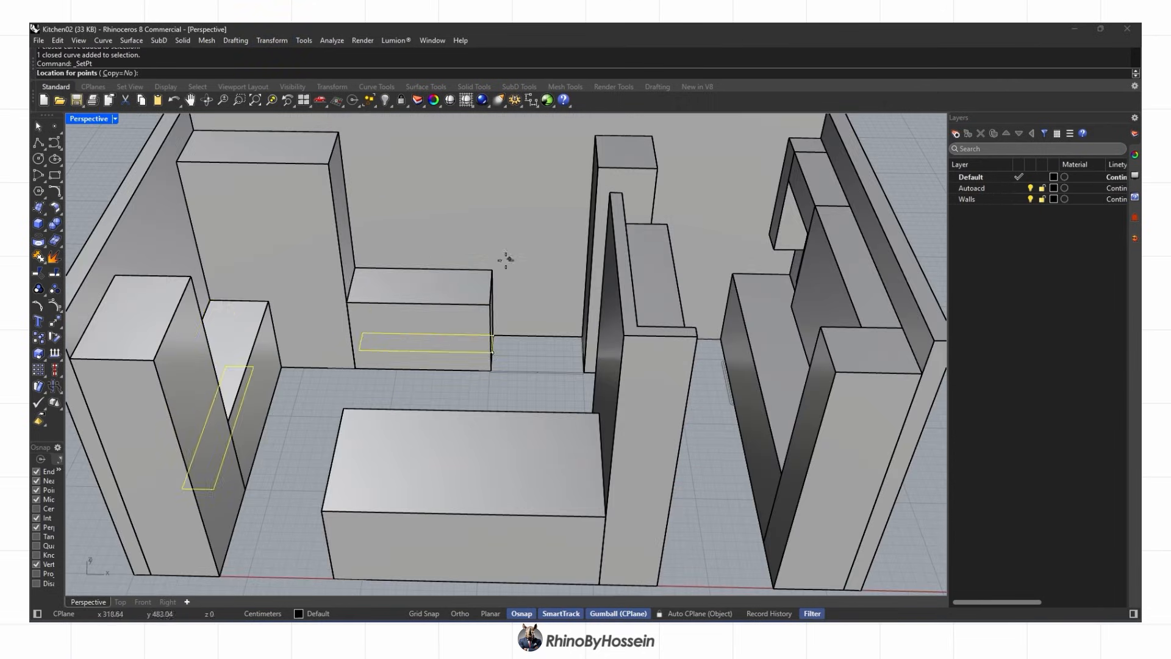
key(Return)
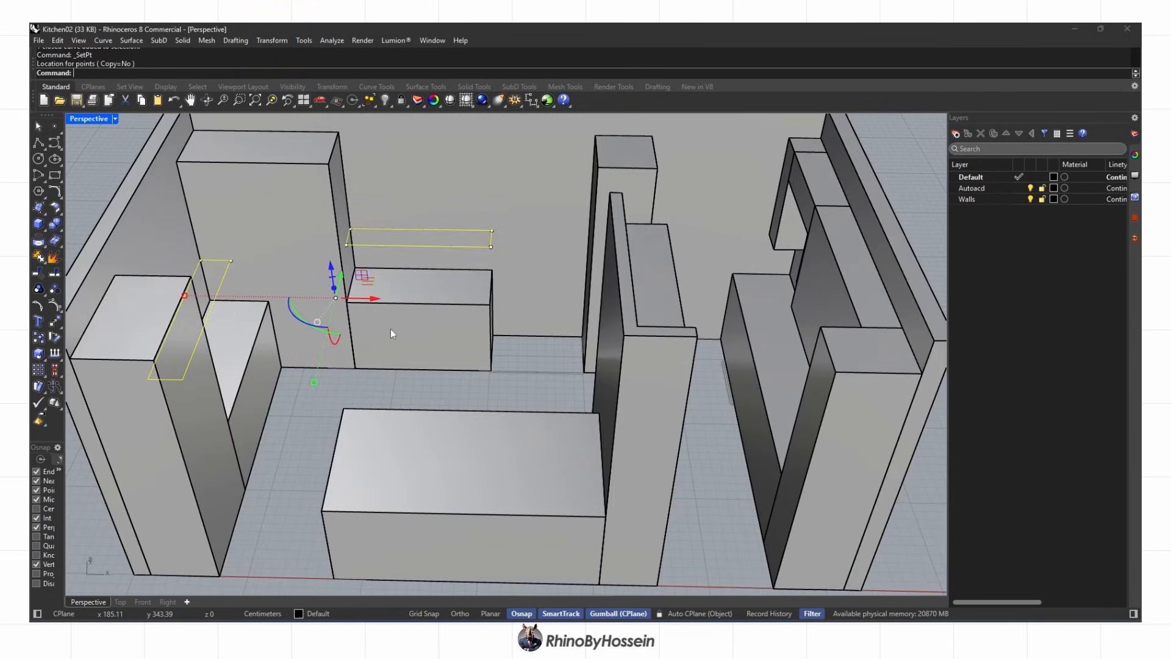
Extrude the rectangles into wall cabinets, delete the curves, and switch to Rendered display
click(44, 228)
click(120, 264)
click(329, 163)
scroll(439, 292, down, 3)
mouse_move(506, 298)
right_down()
mouse_move(438, 307)
mouse_move(447, 272)
mouse_move(434, 236)
mouse_move(495, 323)
mouse_move(438, 269)
mouse_move(591, 323)
right_up()
key(Delete)
key(ctrl+alt+r)
right_drag(684, 345, 467, 320)
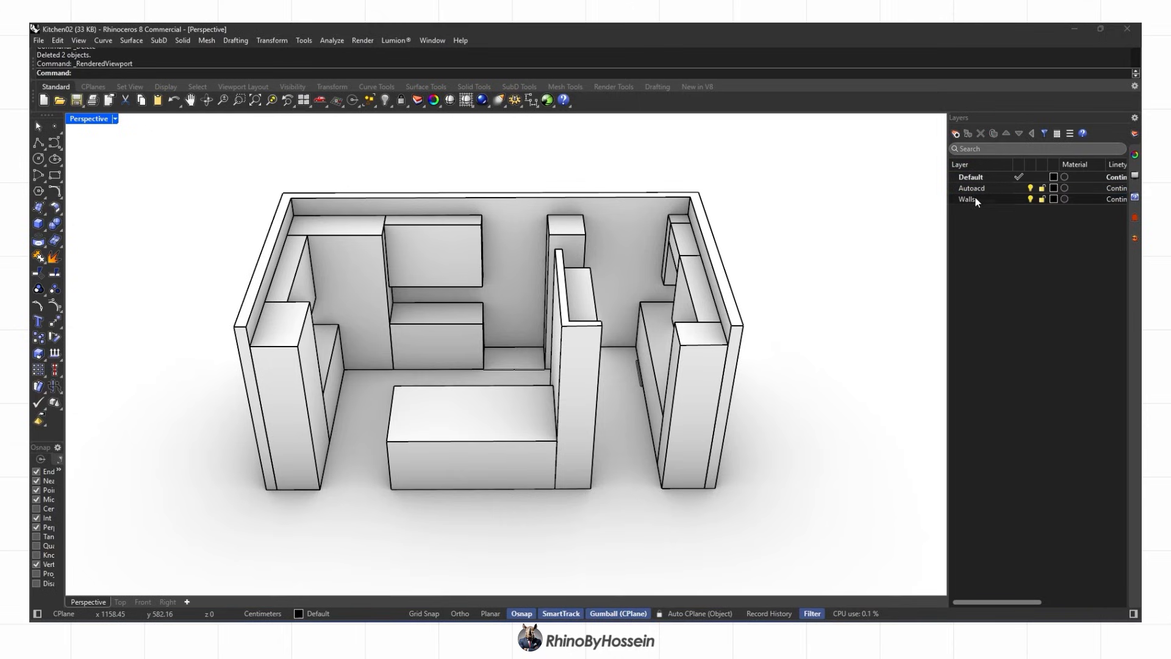
Add a new Cabinets layer and make it the current layer
click(956, 133)
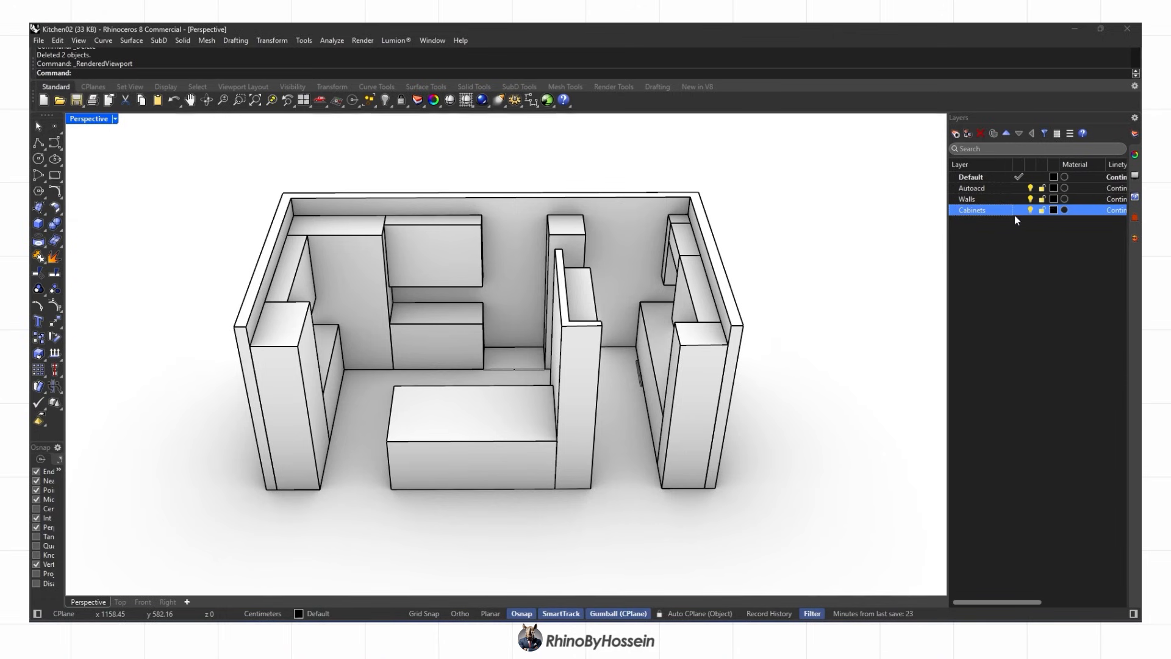
click(793, 222)
mouse_move(779, 227)
right_down()
mouse_move(719, 255)
mouse_move(254, 215)
right_up()
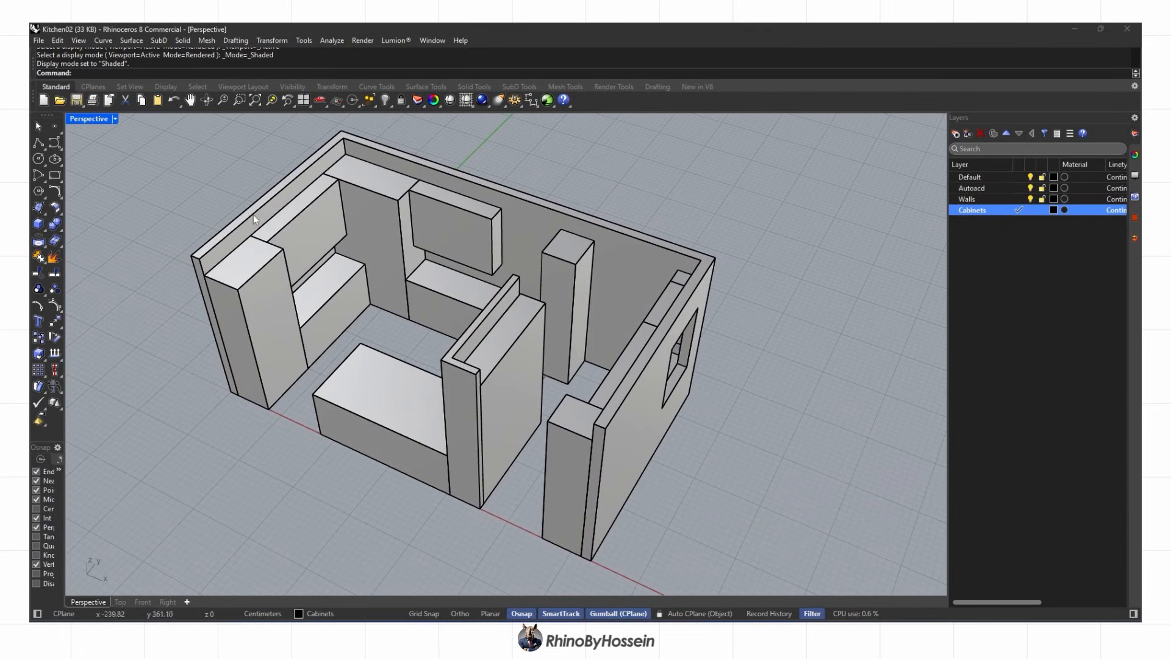
Switch the Perspective viewport to Ghosted display to see through the model
click(116, 119)
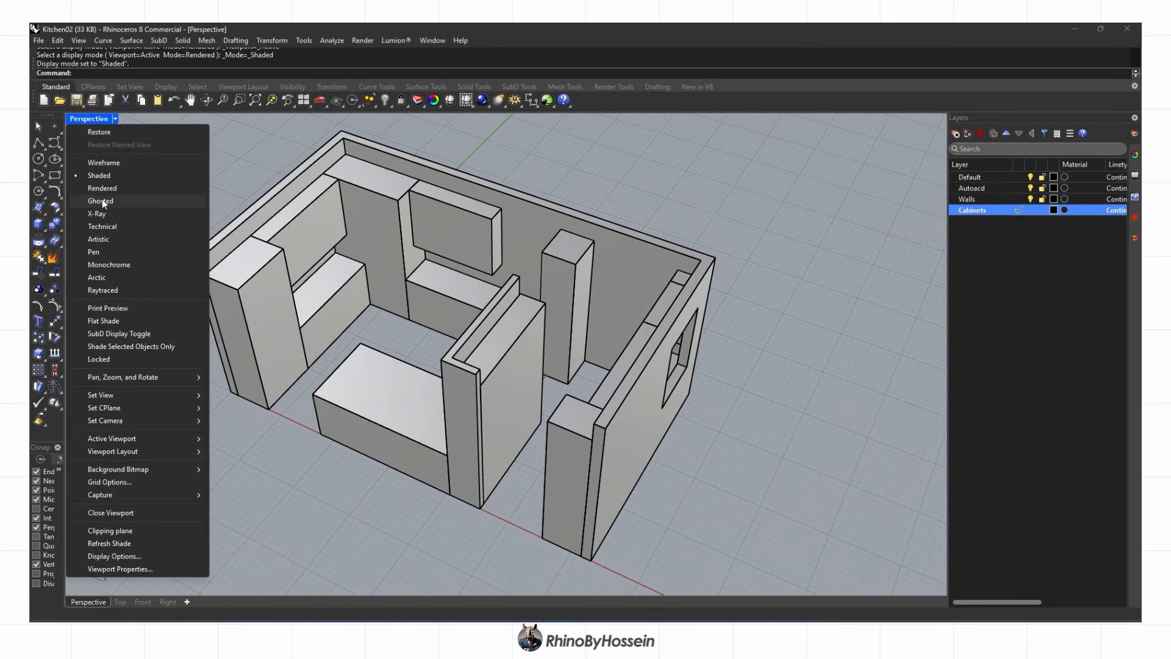
click(100, 201)
scroll(455, 282, up, 6)
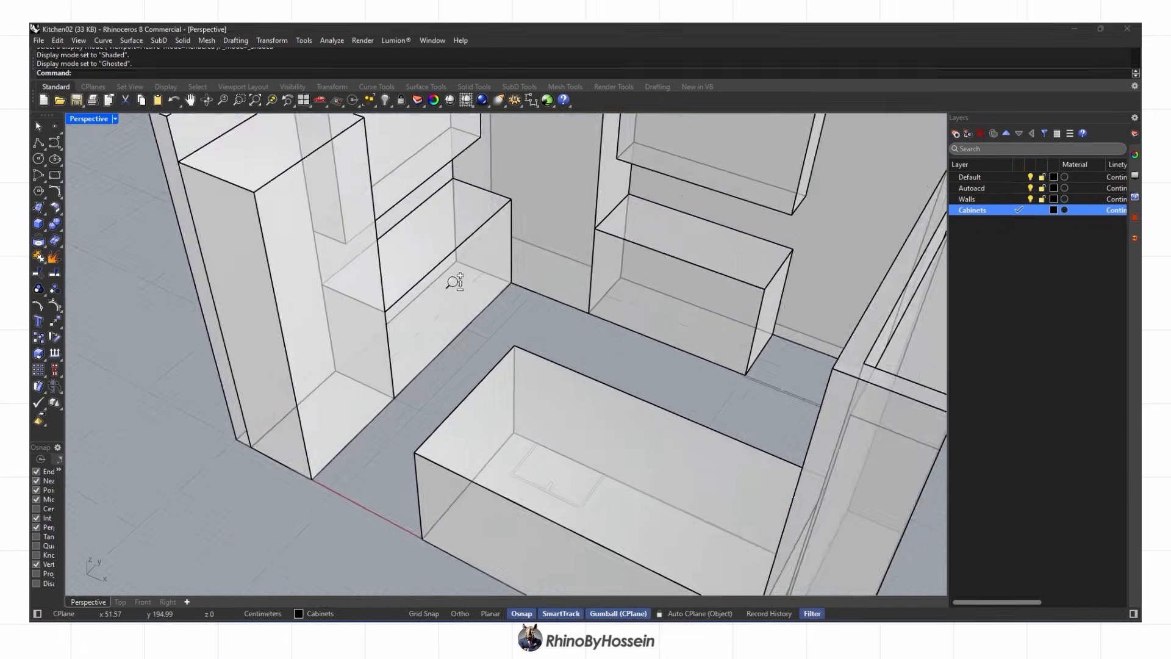
scroll(455, 282, down, 1)
mouse_move(452, 302)
right_down()
mouse_move(528, 259)
mouse_move(588, 270)
mouse_move(467, 306)
right_up()
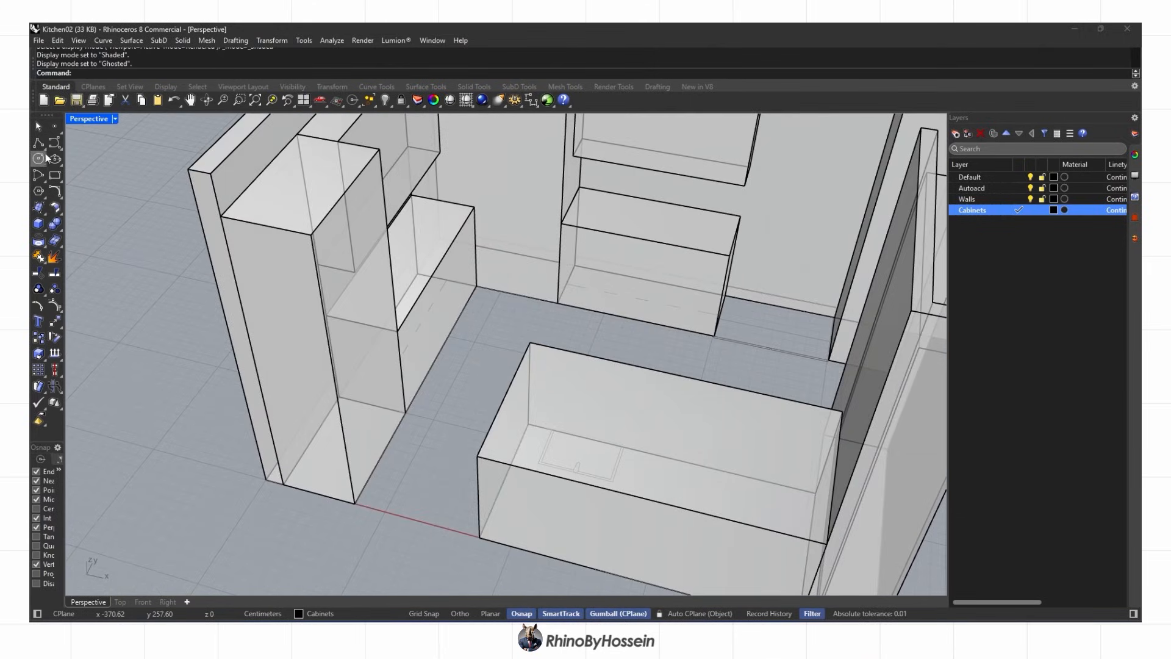
scroll(200, 317, down, 3)
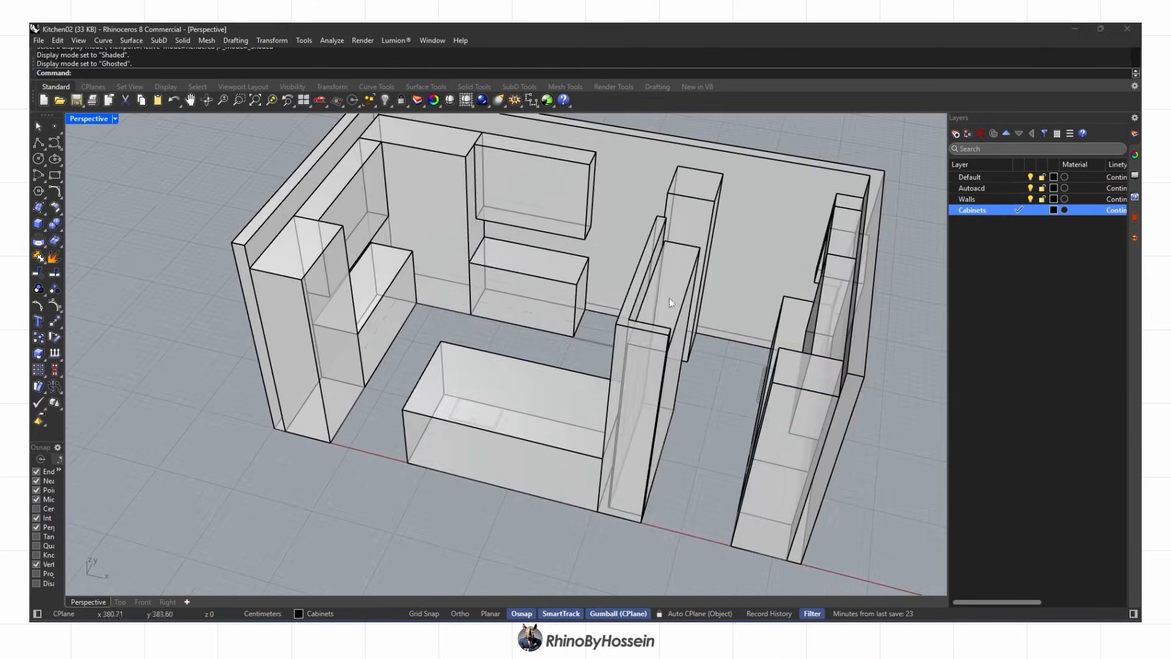
Lock the Walls, Default and Autoacd layers
click(1043, 200)
click(1043, 178)
click(1042, 189)
right_drag(228, 345, 206, 269)
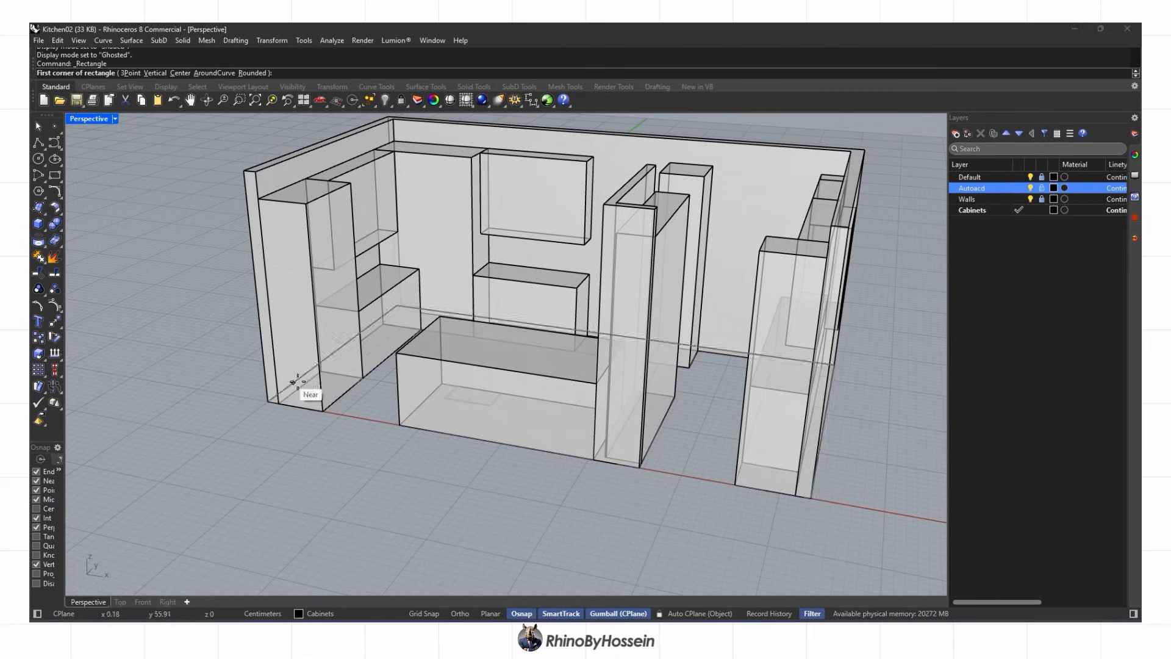
Draw base rectangles from the cabinet base and the wall corner to the right cabinet
scroll(310, 403, up, 5)
click(331, 415)
right_drag(471, 229, 451, 256)
scroll(451, 256, up, 3)
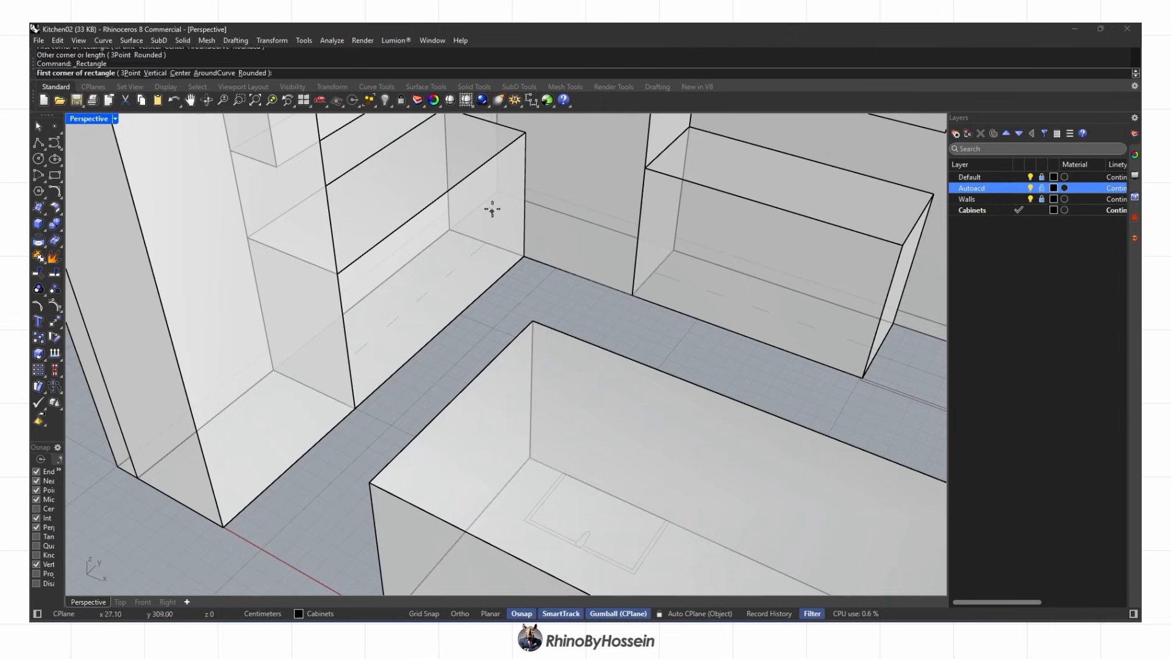
right_click(493, 211)
click(497, 192)
scroll(498, 192, down, 4)
scroll(646, 280, up, 3)
click(720, 301)
drag(480, 239, 432, 207)
scroll(464, 226, down, 4)
right_drag(451, 220, 486, 203)
Draw a rectangle outlining the island's base footprint
right_click(486, 204)
click(410, 358)
scroll(439, 348, up, 4)
right_drag(598, 317, 647, 280)
click(650, 274)
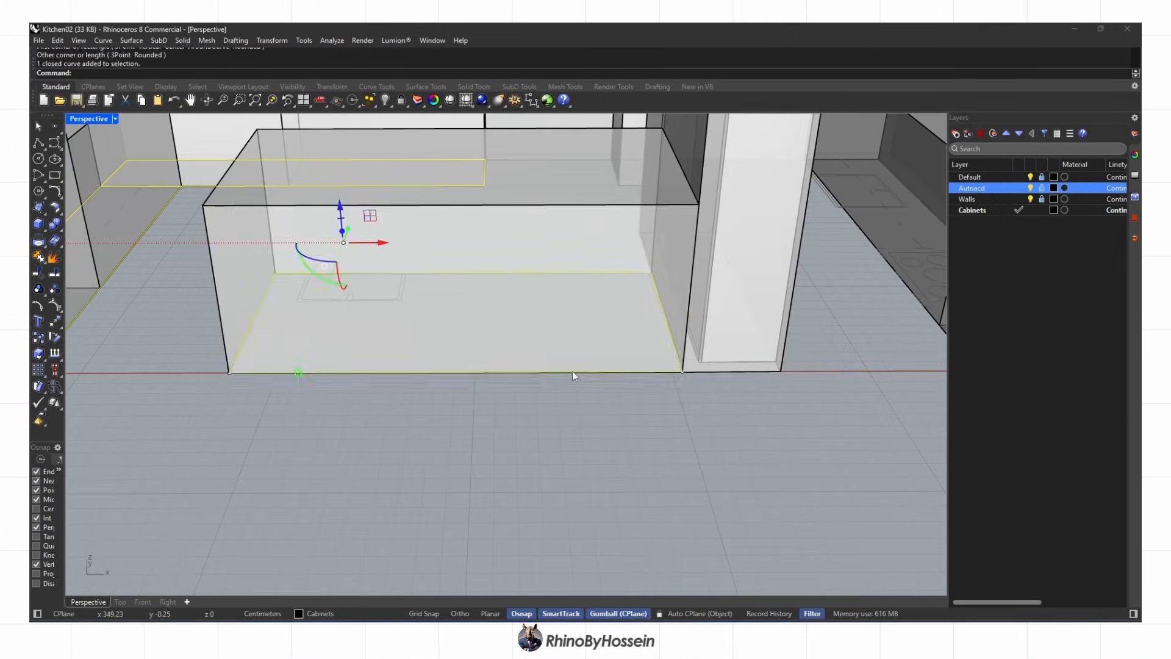
shift+click(571, 371)
scroll(572, 371, down, 4)
right_drag(571, 371, 496, 378)
Draw the next cabinet's base rectangle and select the column-base curve
right_click(495, 380)
scroll(495, 390, up, 4)
click(450, 434)
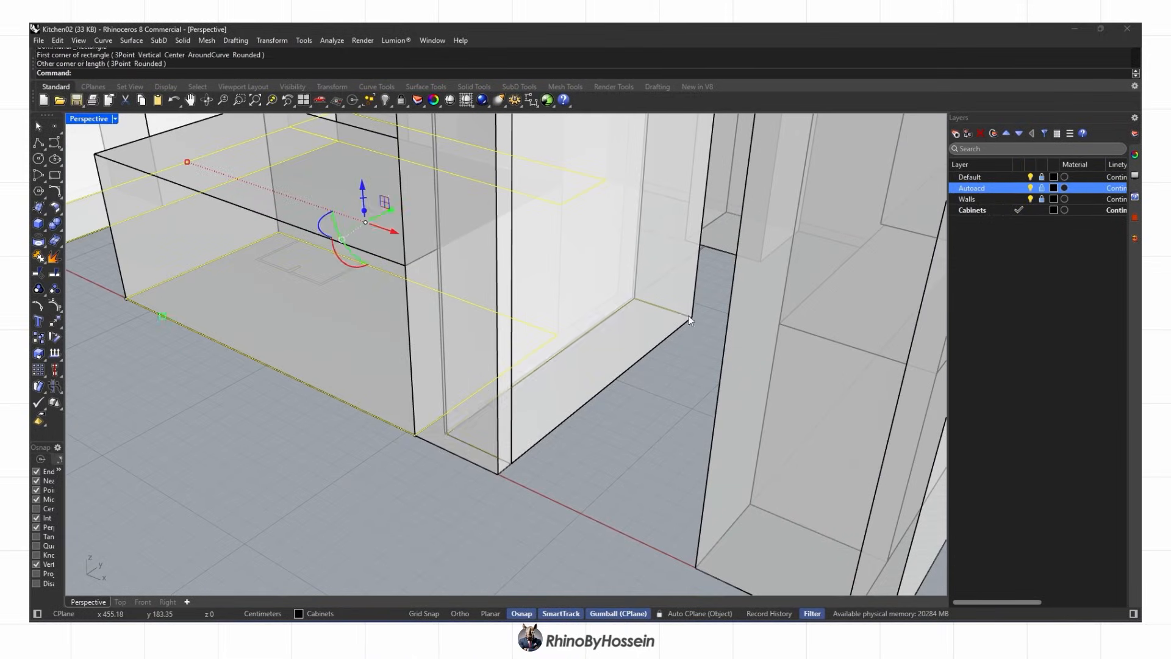
click(688, 314)
scroll(688, 314, down, 4)
mouse_move(671, 329)
right_down()
mouse_move(549, 375)
mouse_move(624, 363)
right_up()
scroll(544, 376, up, 4)
shift+click(544, 376)
scroll(544, 376, down, 4)
Draw a base rectangle along the right counter
right_click(623, 364)
scroll(637, 311, up, 4)
click(645, 301)
scroll(646, 302, down, 4)
click(776, 392)
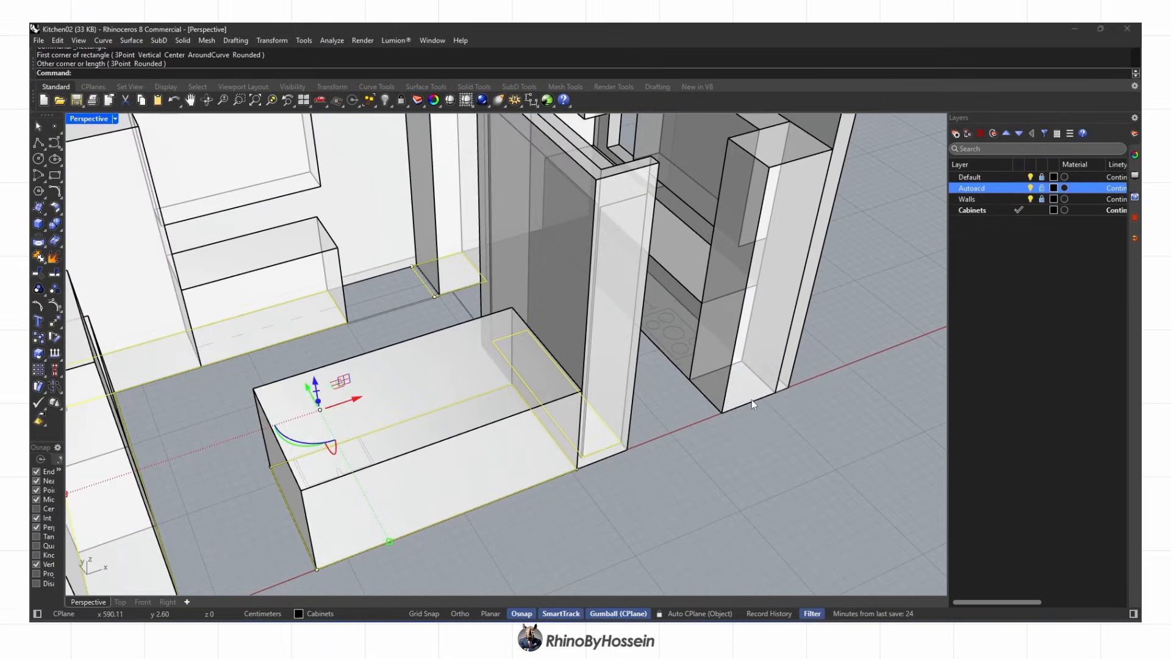
Add the right-column base curve to the selection and raise the base curves by 13
shift+click(751, 400)
scroll(751, 400, down, 4)
right_drag(752, 400, 467, 320)
scroll(467, 321, up, 4)
click(470, 323)
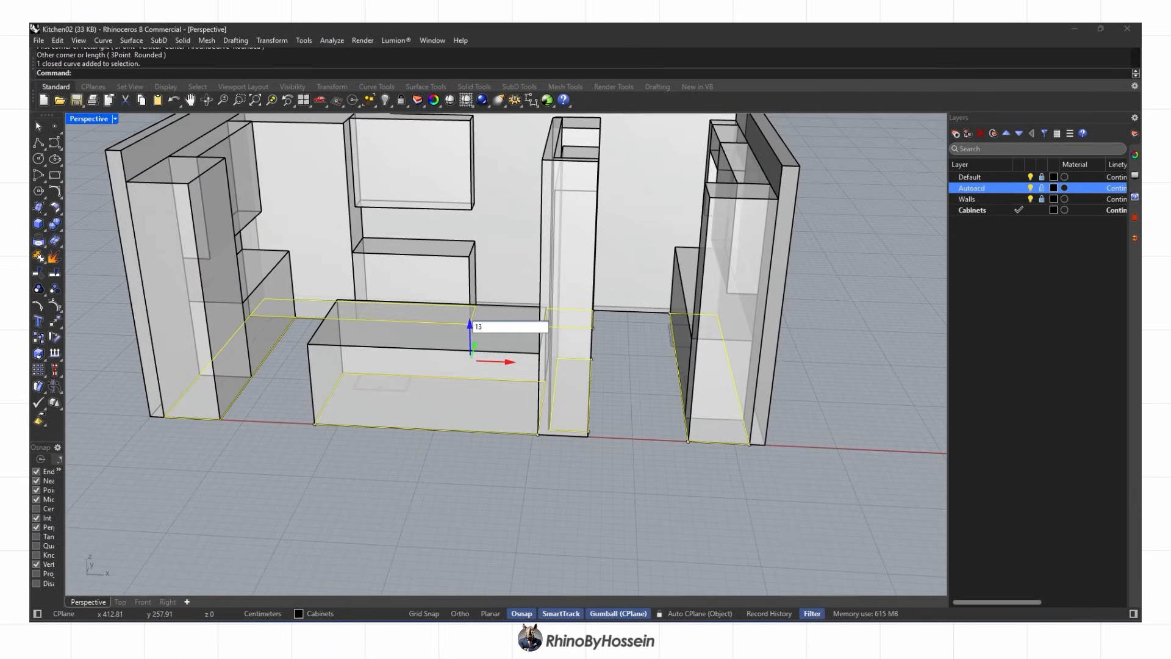
key(Return)
Extrude the selected base curves into 1 cm thick slabs
right_drag(400, 360, 320, 341)
scroll(211, 333, up, 1)
right_drag(210, 333, 262, 342)
scroll(263, 343, up, 3)
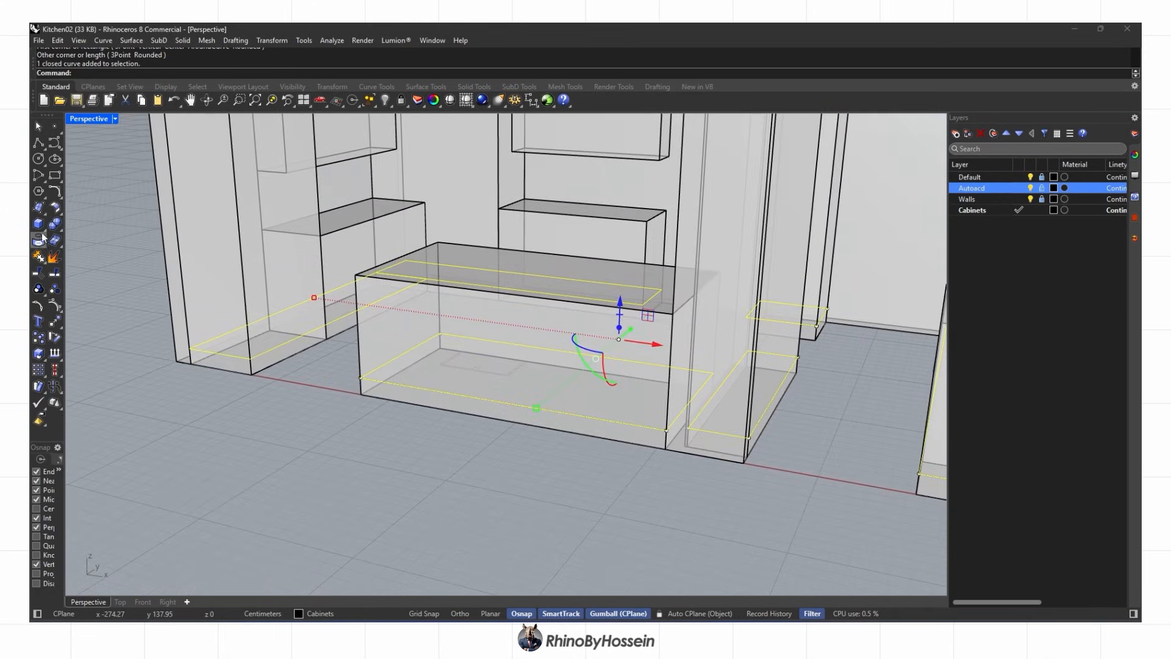
click(119, 262)
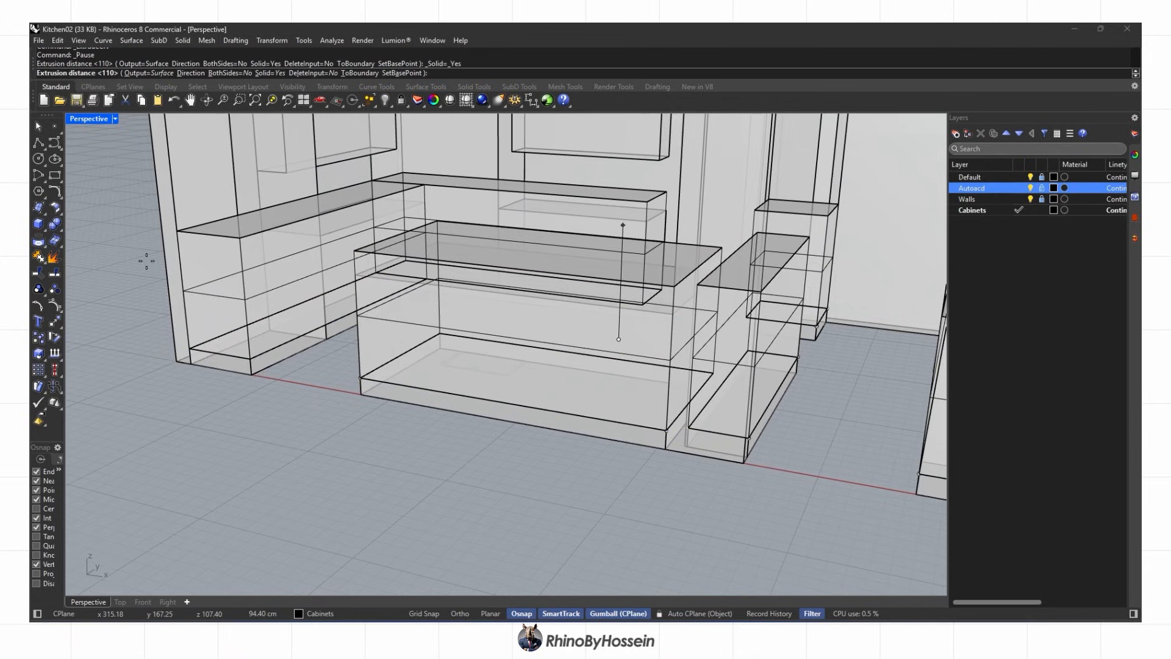
text(1)
key(Return)
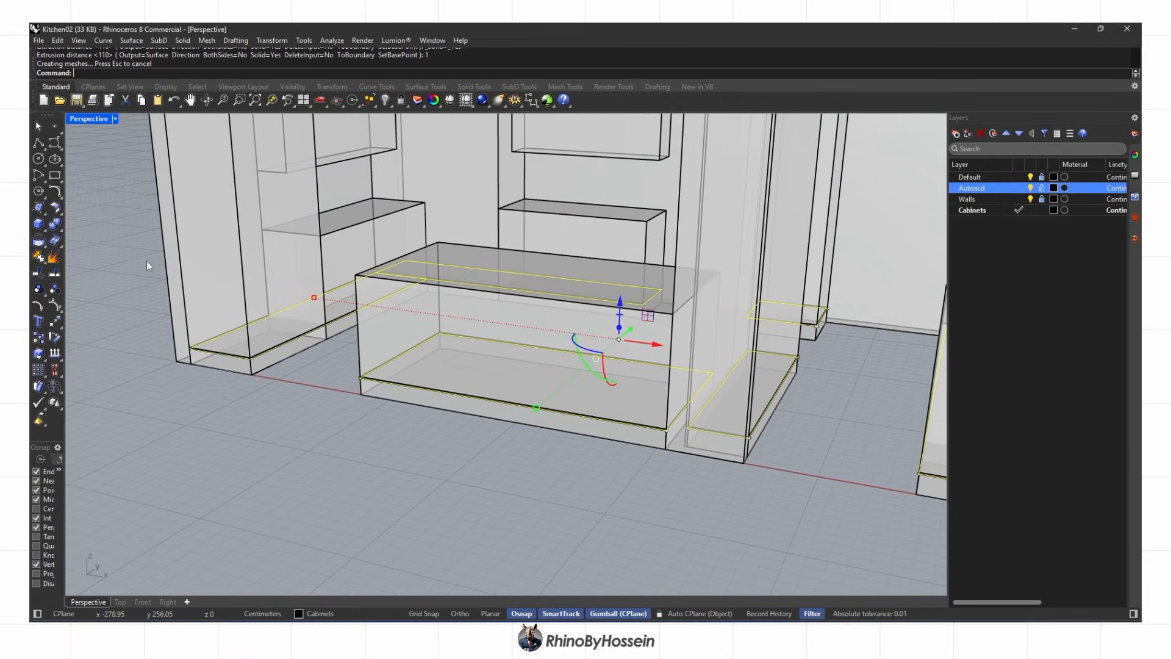
Window-select the cabinet floor outlines across the whole kitchen
right_drag(140, 299, 264, 332)
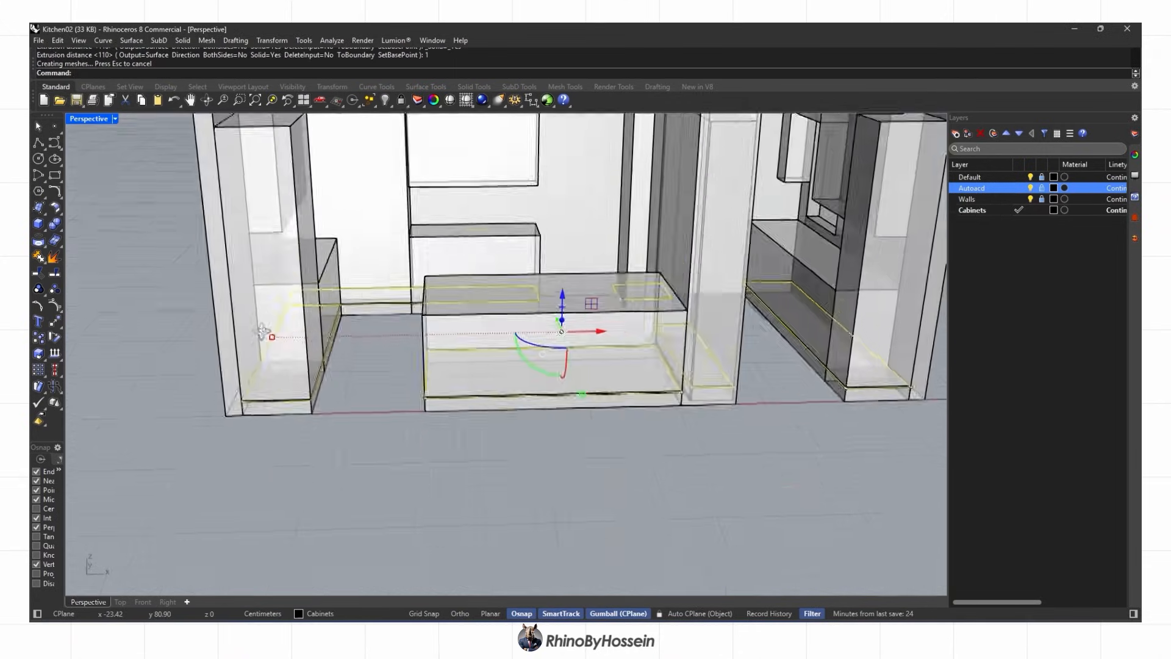
scroll(327, 391, down, 4)
drag(225, 451, 814, 257)
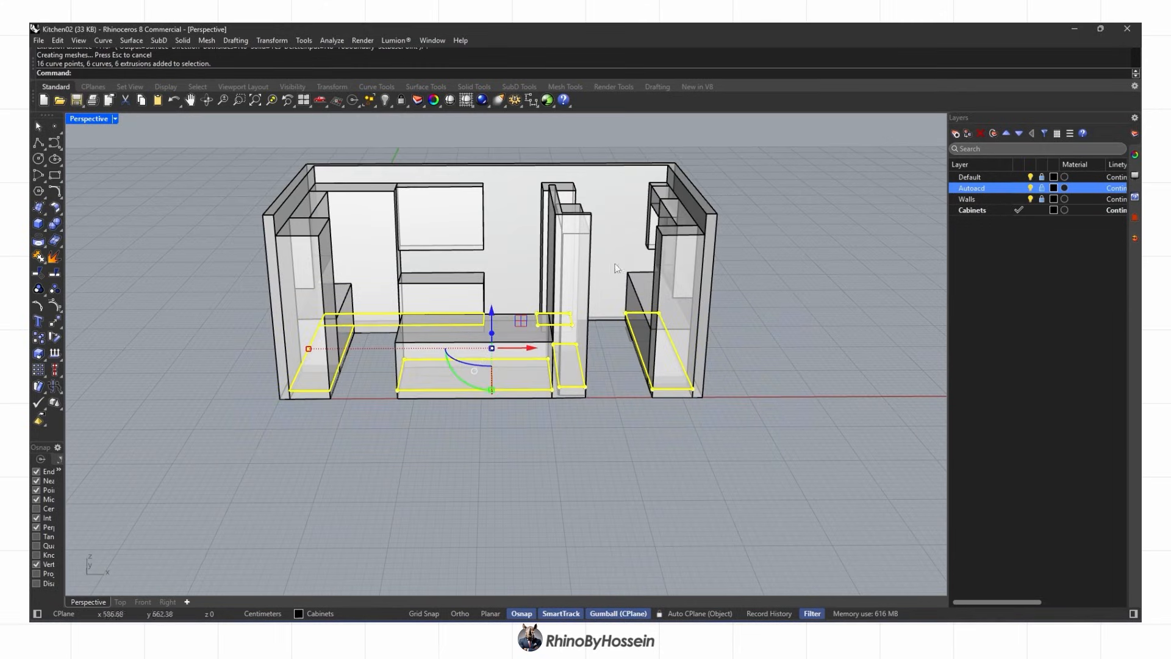
Hide the Walls, Autoacd and Default layers and switch to the Top plan view
click(391, 106)
click(434, 124)
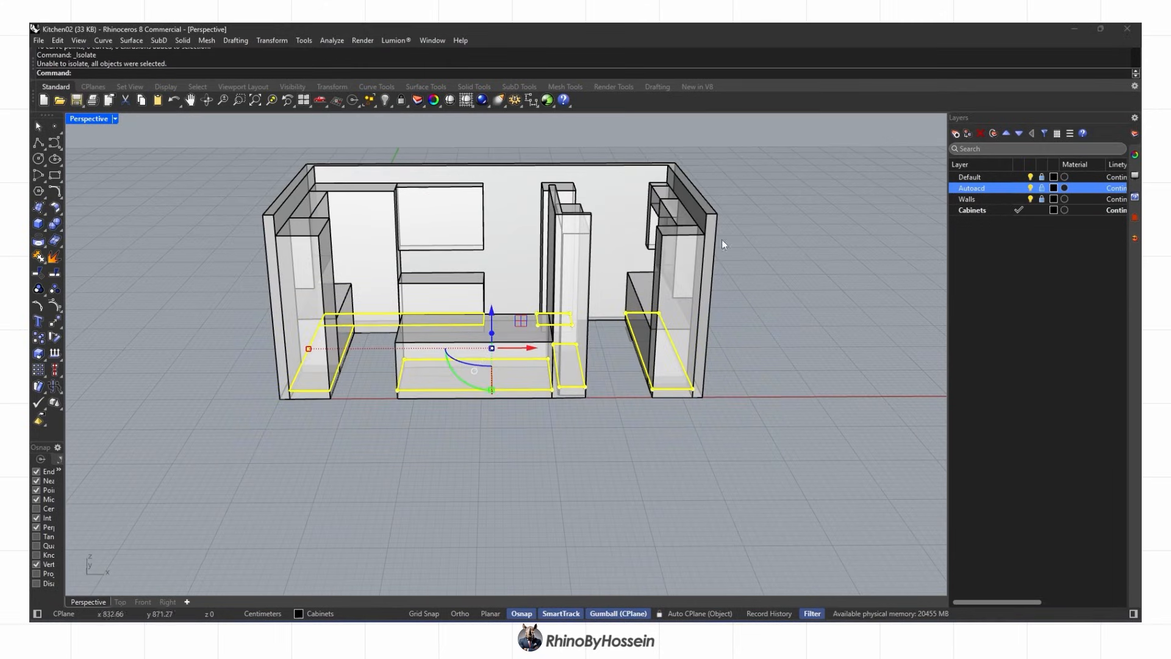
click(1030, 198)
click(1030, 187)
click(1030, 177)
click(800, 232)
right_drag(758, 232, 320, 485)
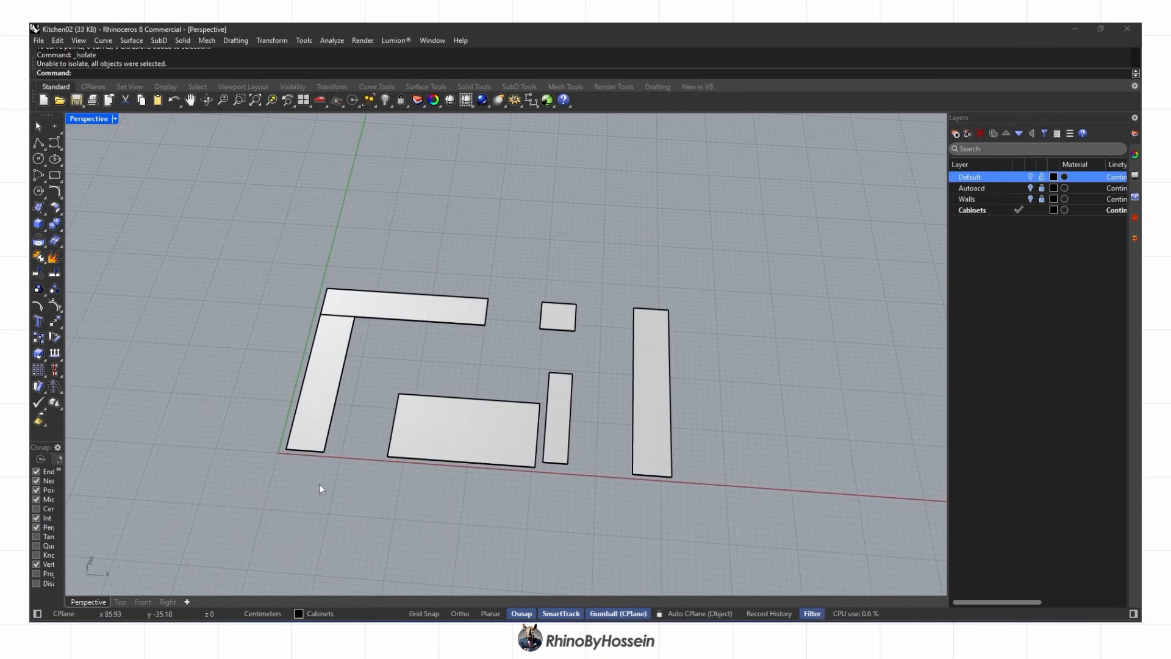
key(ctrl+F1)
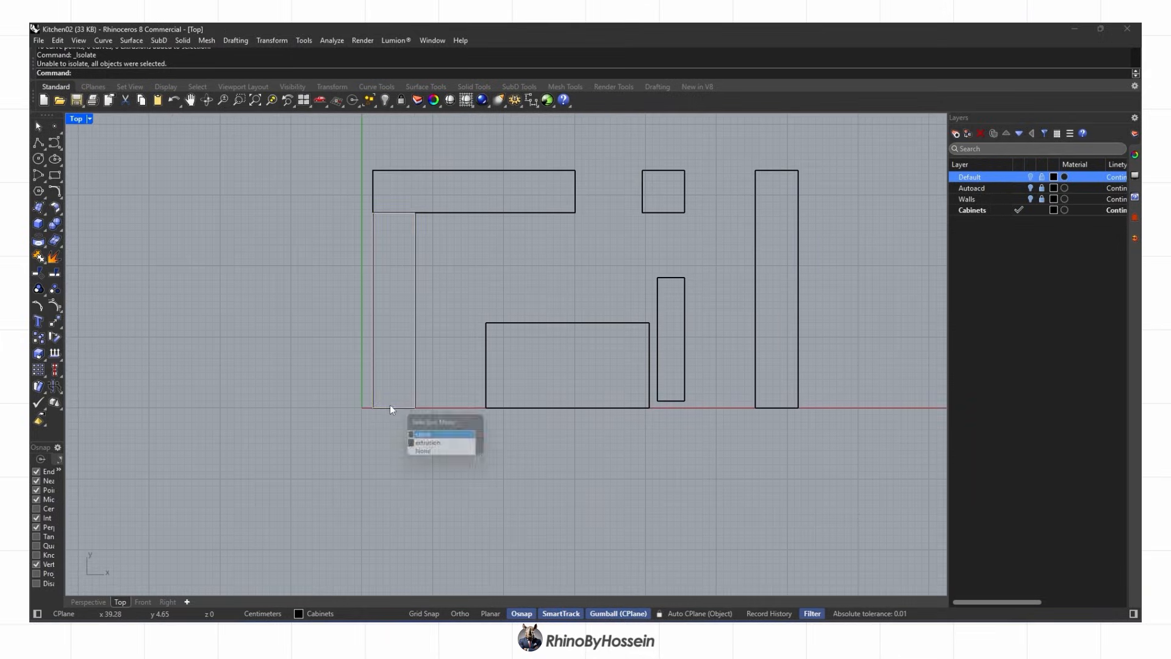
Offset the left cabinet outline and the top counter outline 10 cm inward
click(391, 407)
text(offset)
key(Return)
scroll(405, 403, up, 2)
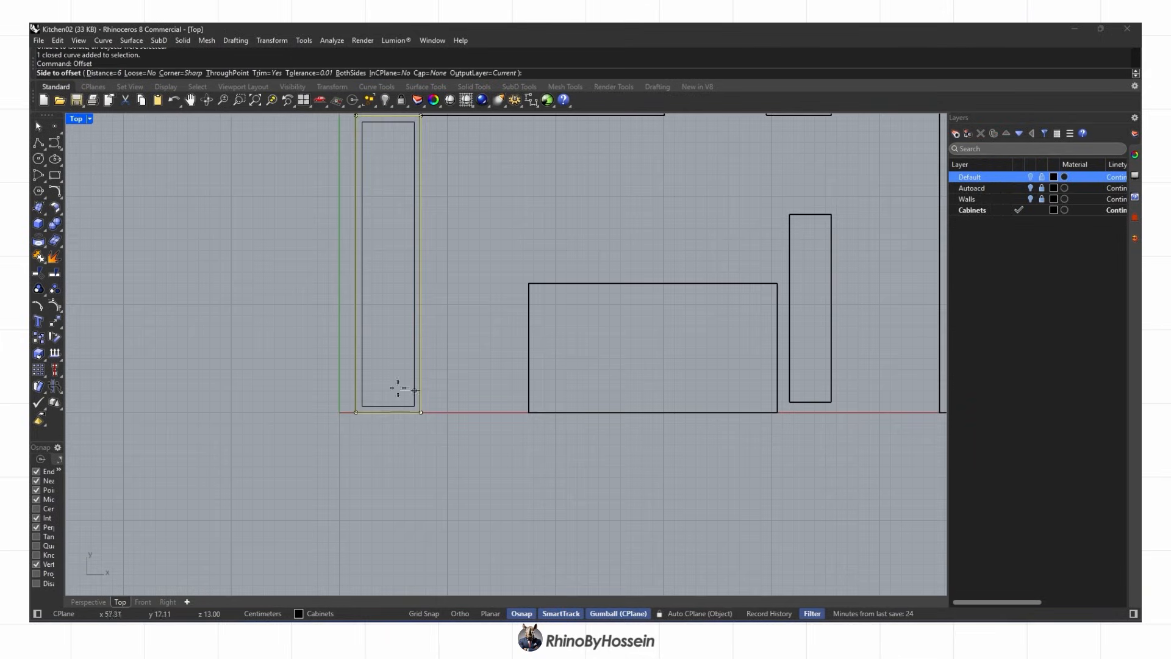
scroll(387, 393, up, 2)
scroll(392, 397, down, 4)
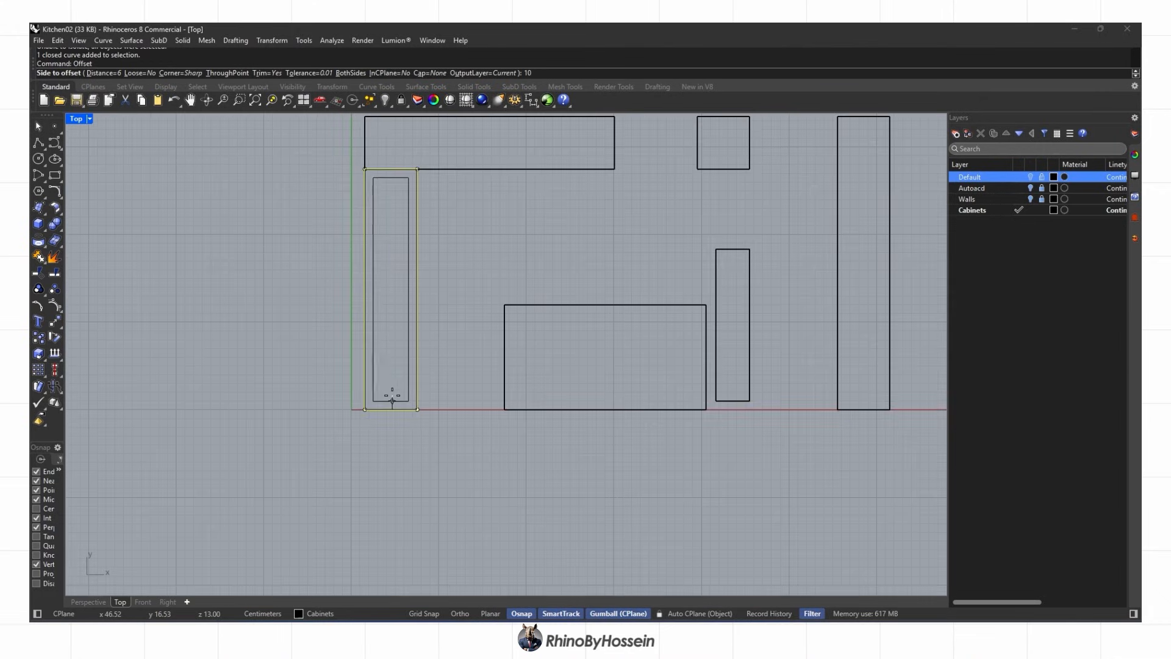
click(393, 379)
right_drag(430, 202, 420, 247)
click(420, 246)
click(451, 272)
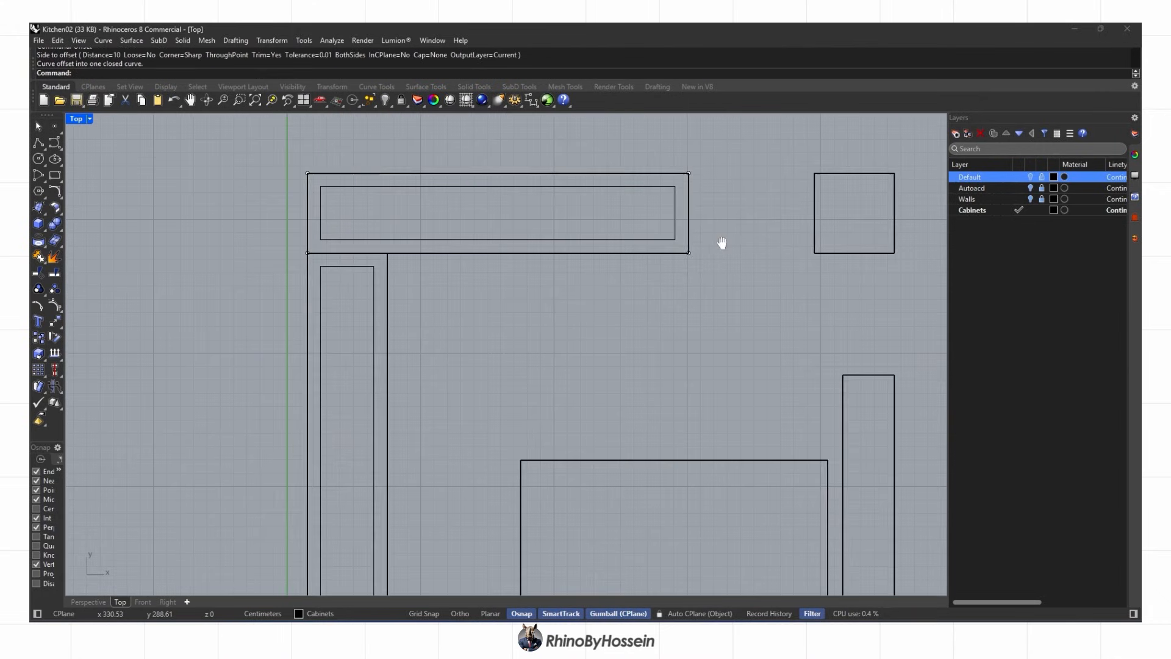
right_drag(721, 244, 386, 250)
click(514, 255)
Offset the square, narrow and tall right outlines 10 cm inward
click(518, 284)
right_click(517, 275)
click(504, 221)
scroll(520, 183, down, 4)
click(529, 299)
click(561, 329)
right_click(552, 332)
click(530, 339)
click(633, 316)
click(665, 346)
right_click(660, 347)
click(651, 344)
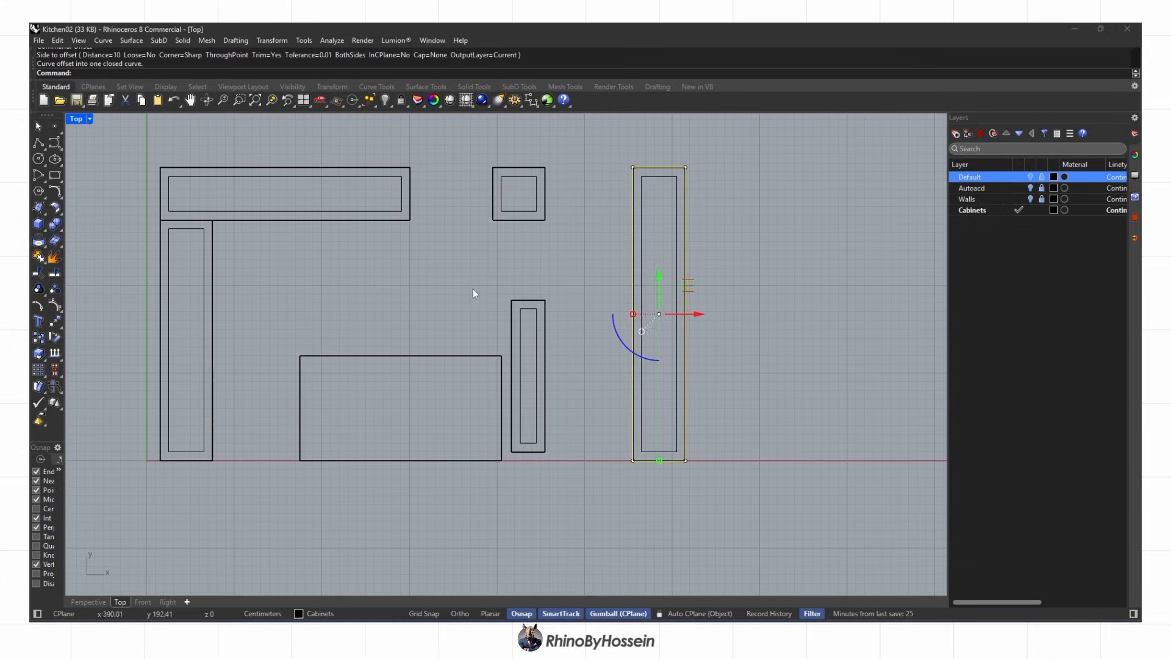
Draw a circle, extrude it into a 13 cm leg, and delete the leftover circle
click(38, 158)
scroll(198, 455, up, 3)
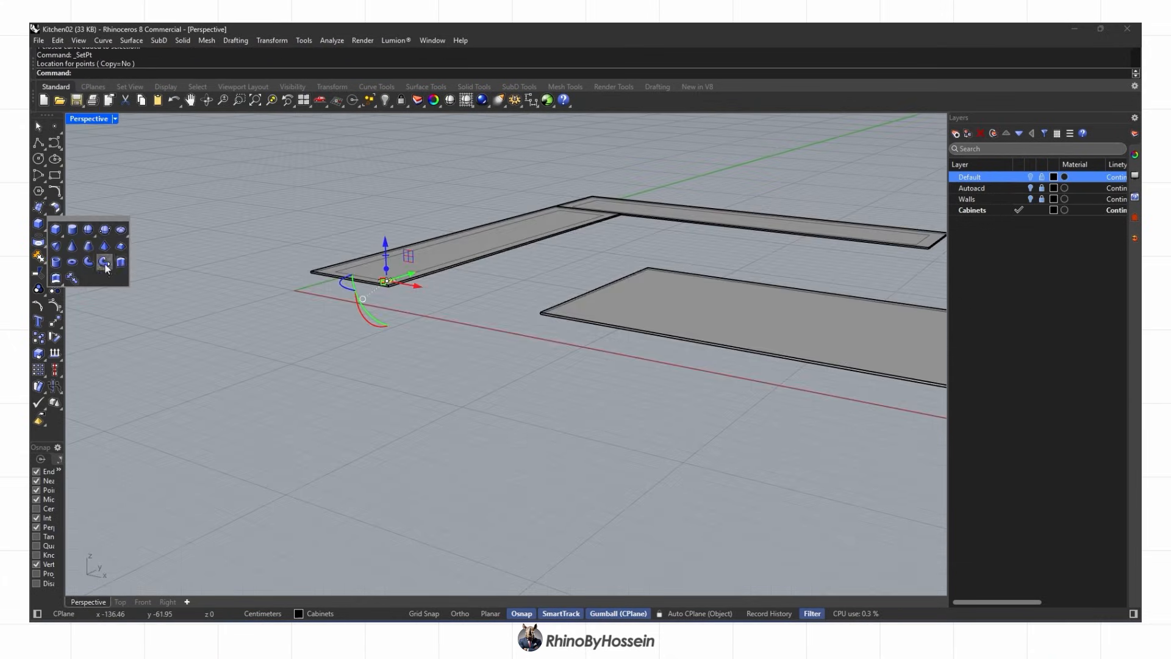
click(126, 272)
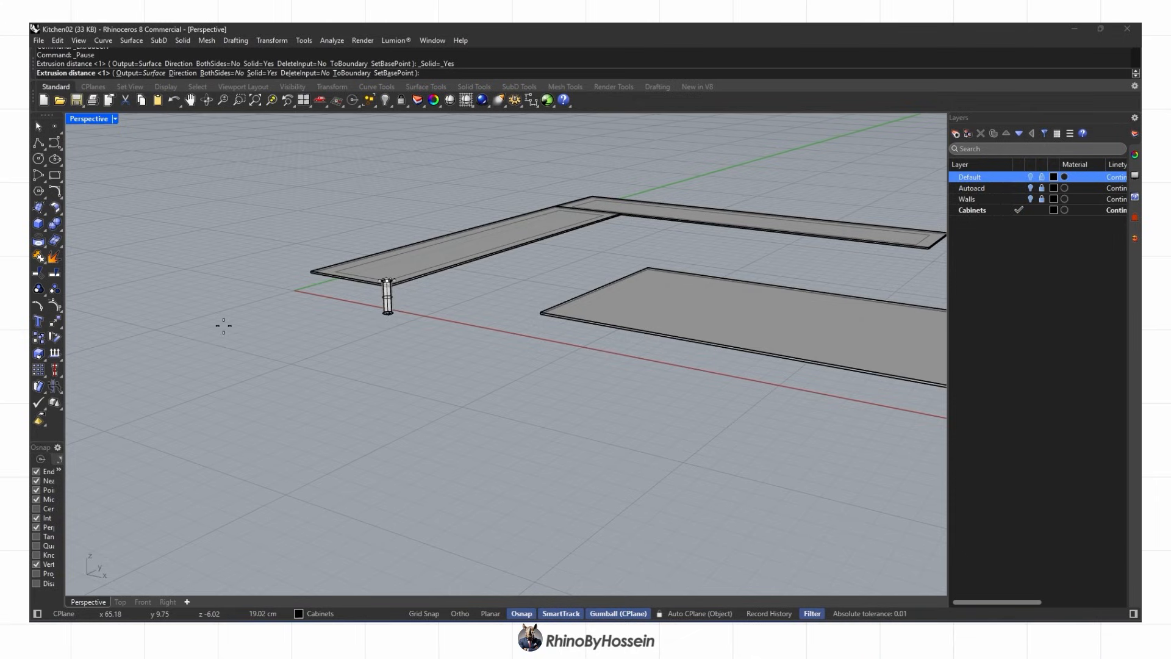
key(Return)
scroll(391, 288, up, 6)
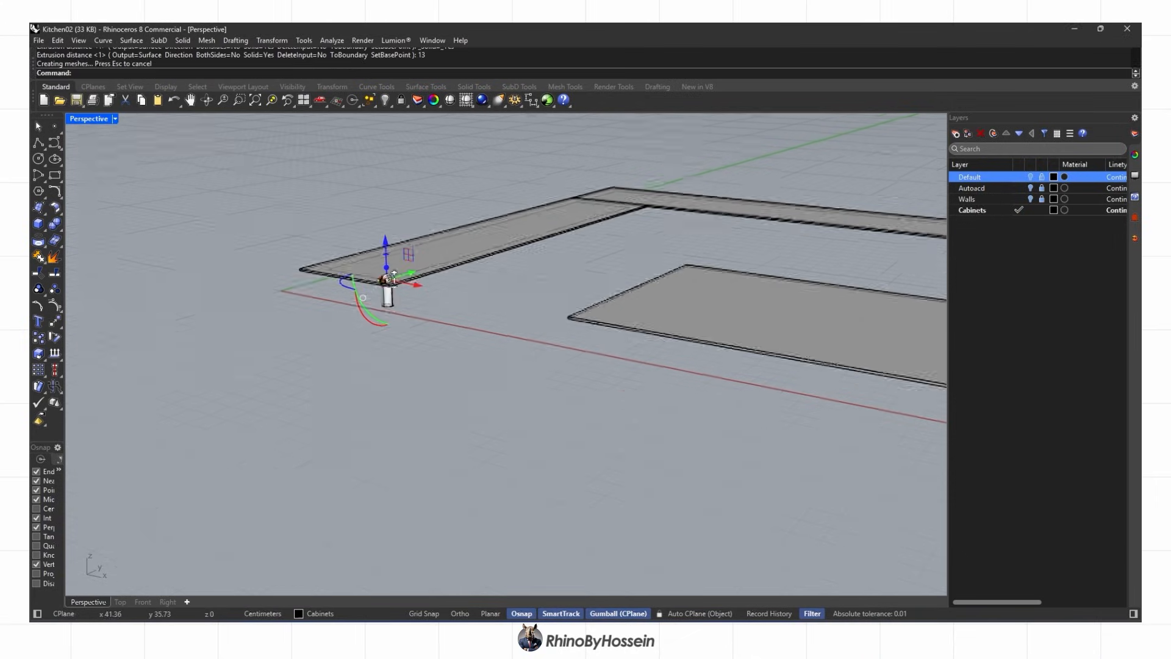
key(Delete)
Show all hidden objects and turn the Walls layer back on
right_drag(383, 318, 433, 286)
scroll(432, 282, down, 7)
scroll(466, 252, up, 9)
click(388, 103)
click(398, 121)
scroll(419, 198, down, 6)
click(975, 199)
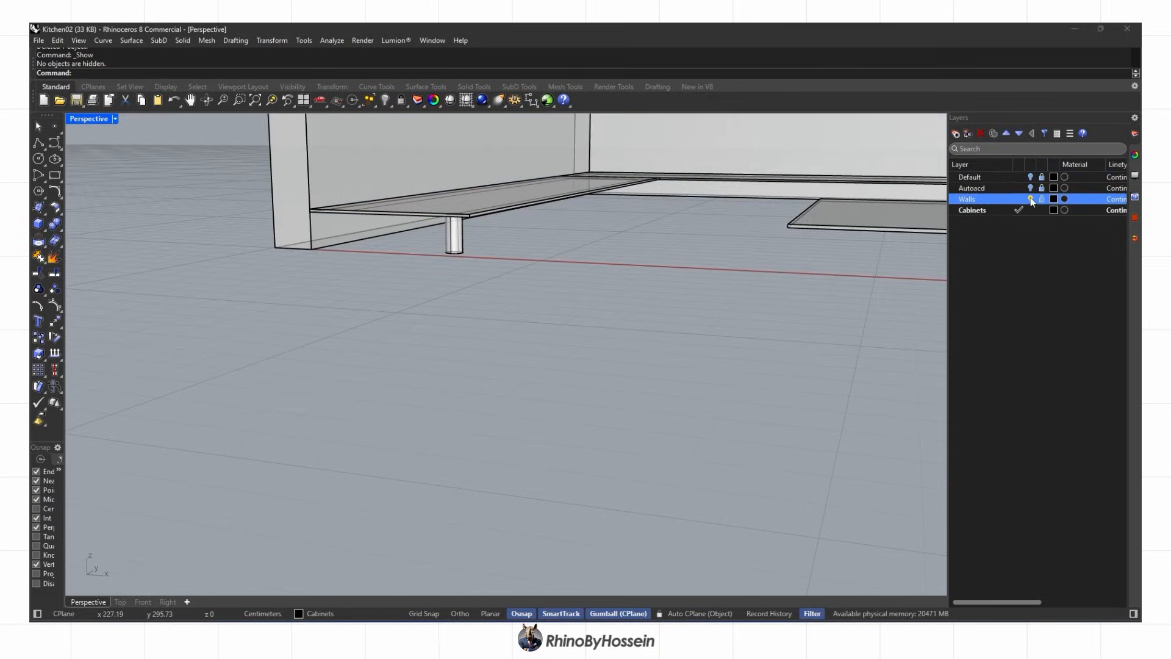
In Top view, copy the leg cylinder to the left corner and two outline corners
scroll(396, 273, up, 5)
click(121, 602)
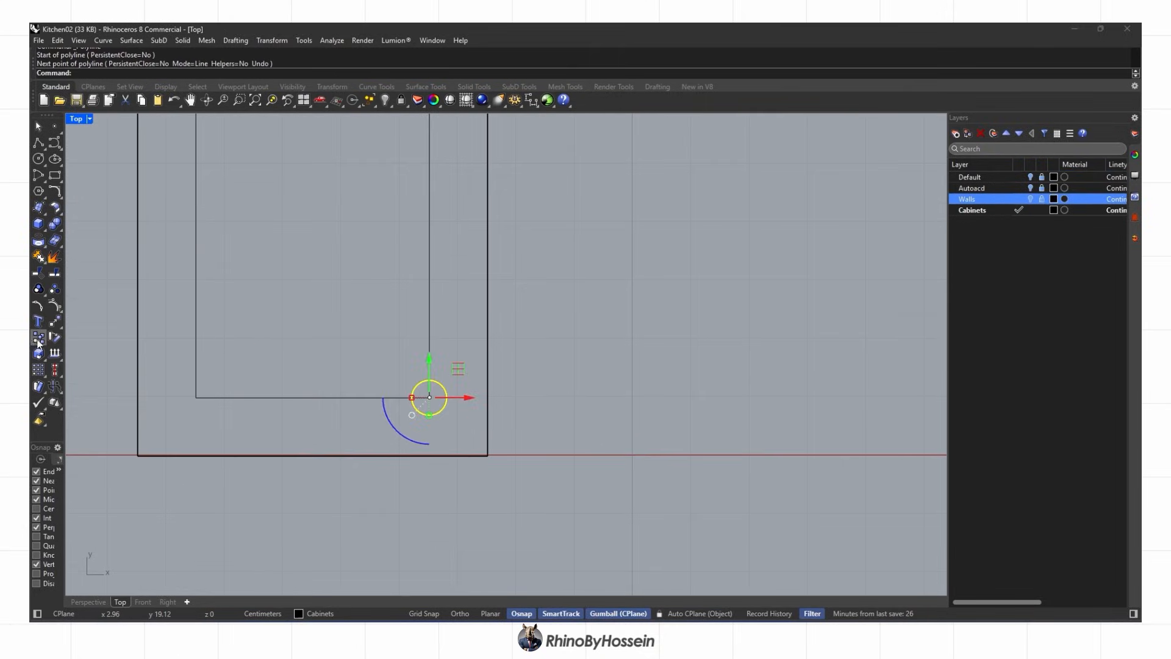
click(40, 338)
click(429, 398)
click(196, 397)
scroll(304, 395, down, 15)
scroll(292, 170, up, 6)
click(284, 183)
click(350, 182)
scroll(352, 259, down, 6)
scroll(317, 217, up, 4)
Copy legs to the top counter's four inner corners and the narrow outline's four corners
click(314, 220)
click(314, 168)
click(667, 168)
click(667, 219)
scroll(668, 220, down, 4)
scroll(574, 220, up, 2)
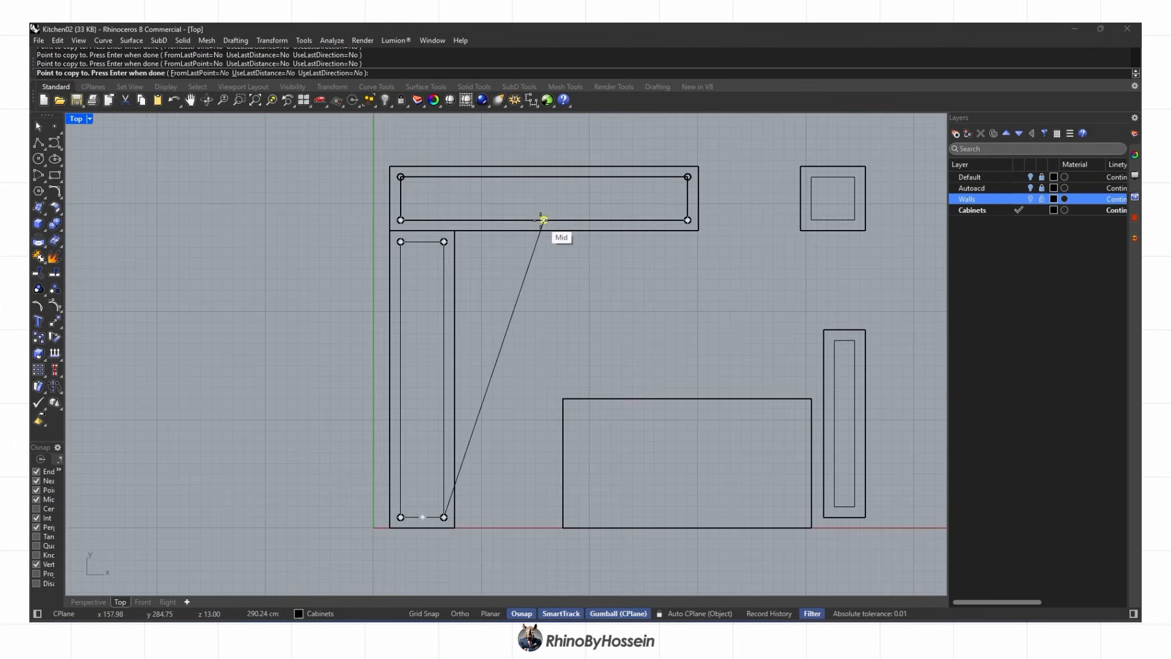
click(834, 341)
click(855, 341)
click(855, 506)
click(835, 506)
Add legs at the tall outline's two upper corners, then undo two misplaced copies
right_drag(763, 459, 482, 378)
scroll(482, 378, down, 2)
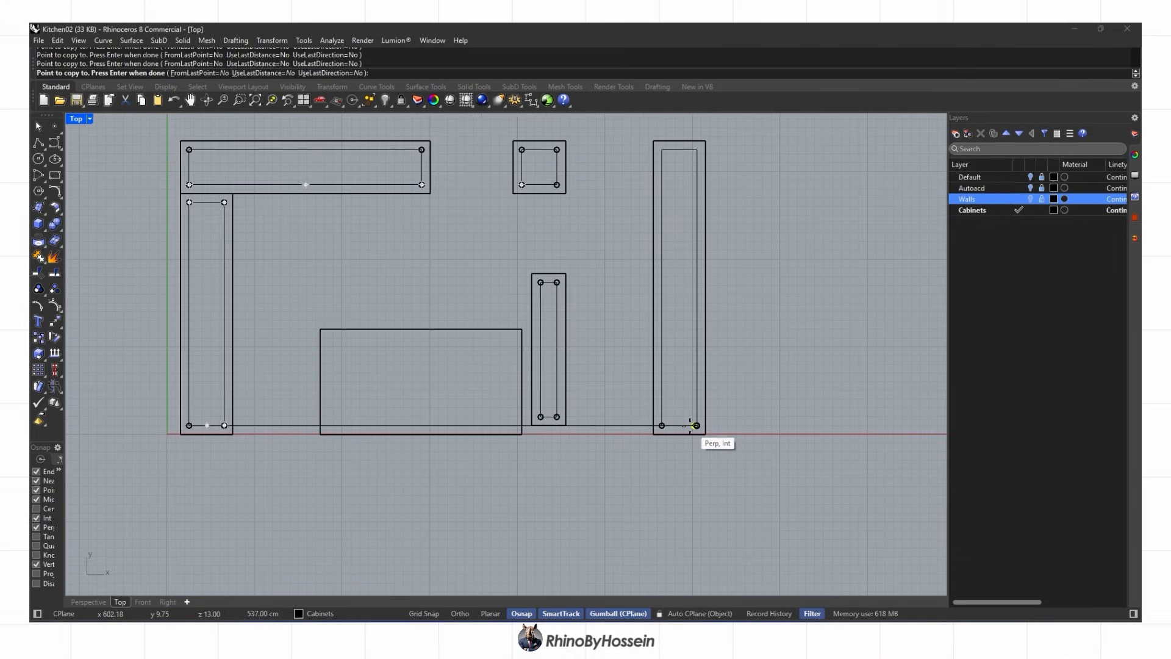
scroll(716, 185, up, 2)
click(693, 142)
click(650, 142)
scroll(694, 304, down, 6)
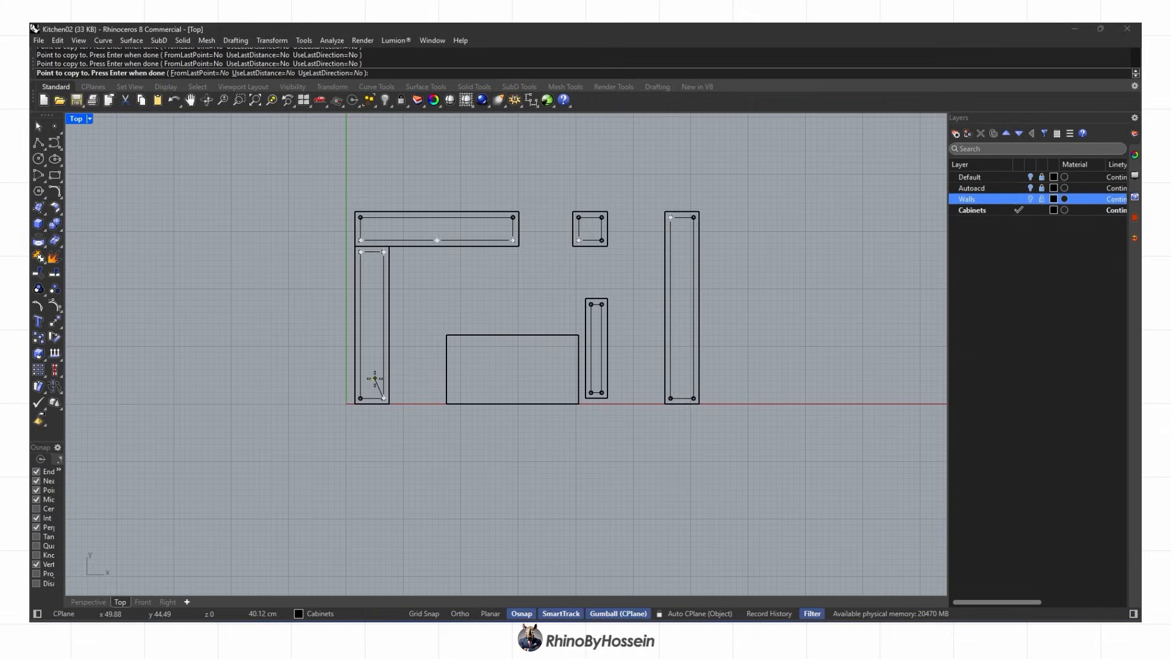
scroll(361, 394, up, 8)
key(Return)
click(276, 410)
scroll(276, 410, down, 6)
key(ctrl+z)
key(ctrl+z)
right_drag(421, 290, 358, 314)
scroll(237, 323, up, 2)
Copy the lower-left leg pair to the midpoints of the left outline and top counter
drag(219, 432, 324, 446)
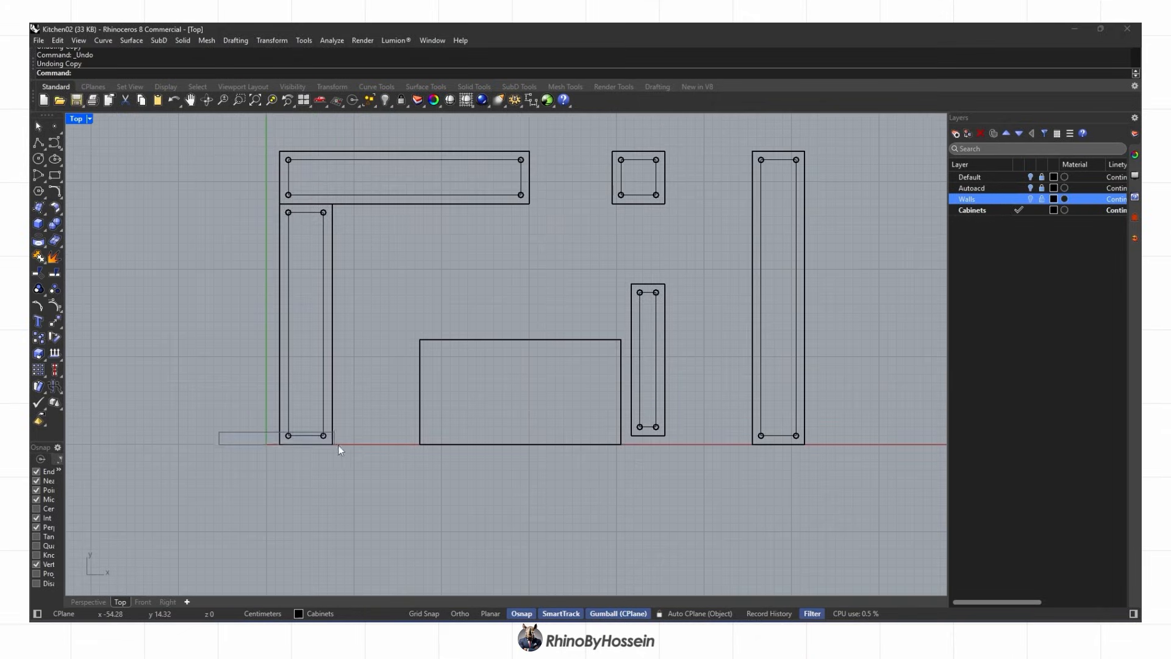
click(37, 345)
scroll(282, 433, up, 8)
click(297, 437)
scroll(297, 436, down, 8)
click(297, 325)
key(Return)
scroll(226, 219, up, 2)
click(37, 338)
click(252, 246)
scroll(328, 255, down, 2)
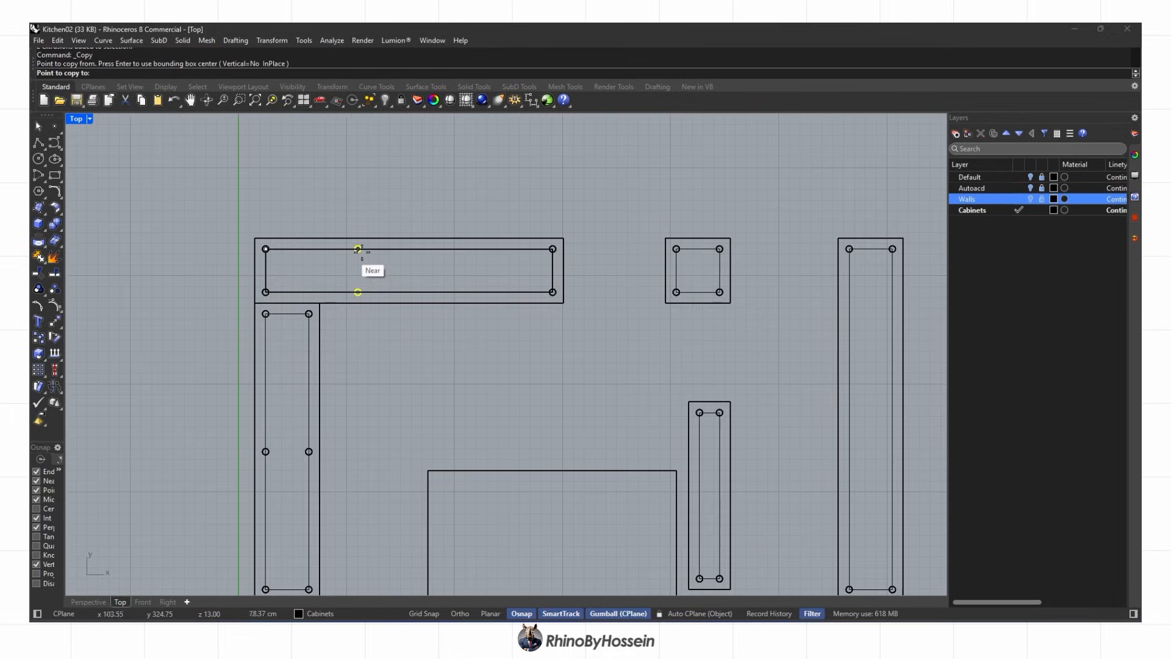
click(410, 250)
key(Return)
Copy the right outline's bottom pair of legs to the midpoint of that outline
scroll(408, 252, down, 6)
scroll(567, 335, up, 6)
drag(533, 314, 598, 352)
key(Return)
scroll(575, 339, up, 8)
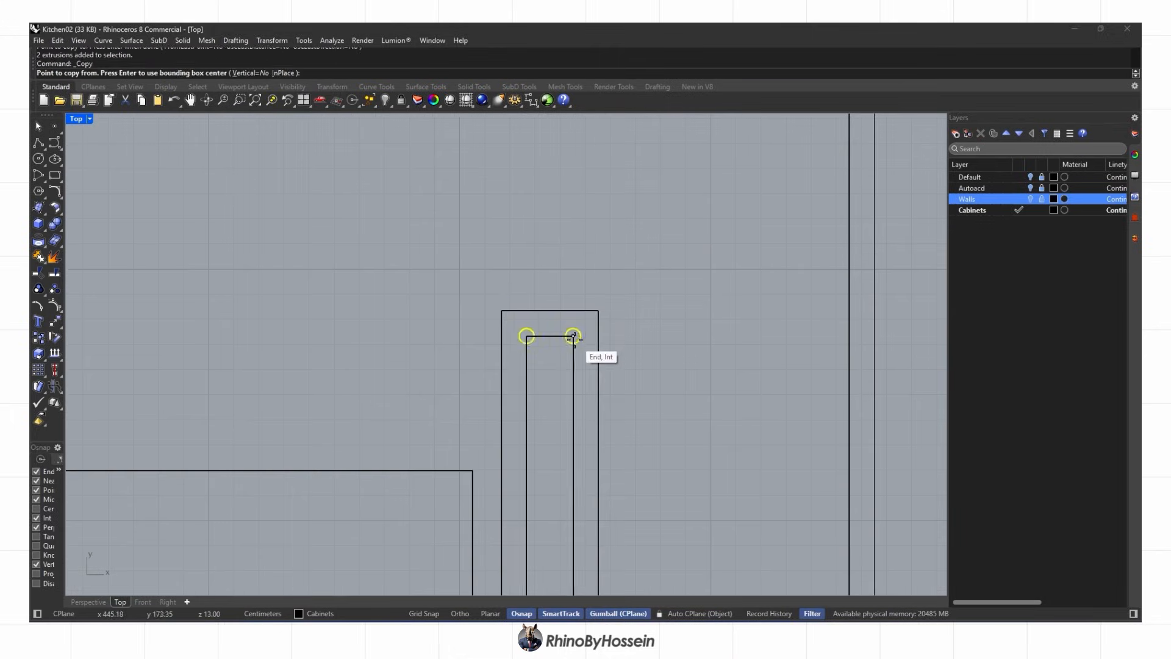
scroll(573, 339, down, 10)
click(679, 205)
scroll(678, 208, up, 3)
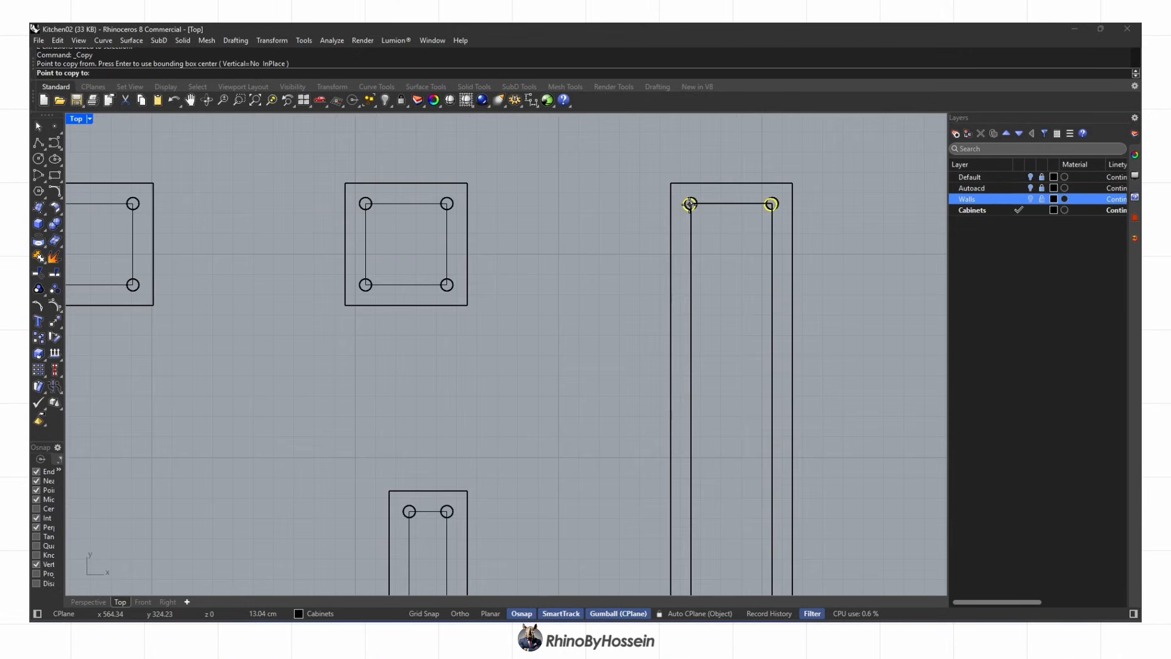
scroll(688, 232, down, 3)
key(Return)
drag(660, 449, 756, 497)
key(Return)
click(690, 474)
click(689, 426)
key(Return)
key(Escape)
scroll(506, 397, down, 9)
Check the legs in Perspective, then offset the island outline inward in Top view
click(87, 601)
scroll(342, 519, down, 10)
right_drag(415, 403, 450, 389)
scroll(634, 395, down, 4)
click(120, 602)
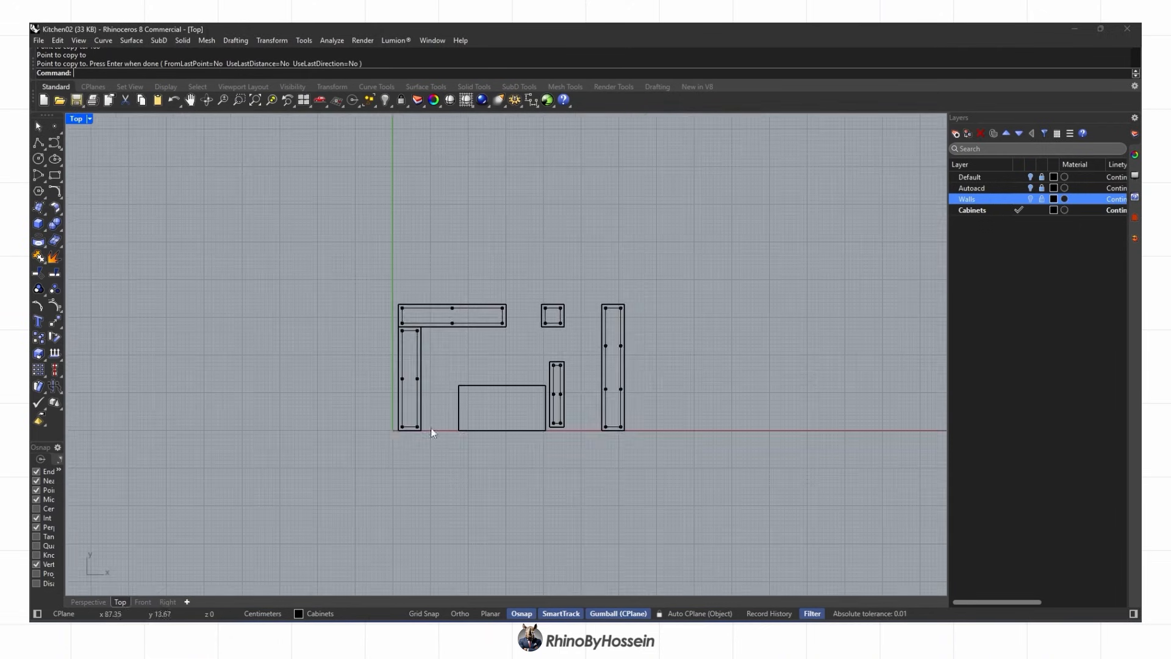
scroll(483, 435, up, 4)
click(490, 428)
click(534, 459)
text(offset)
key(Return)
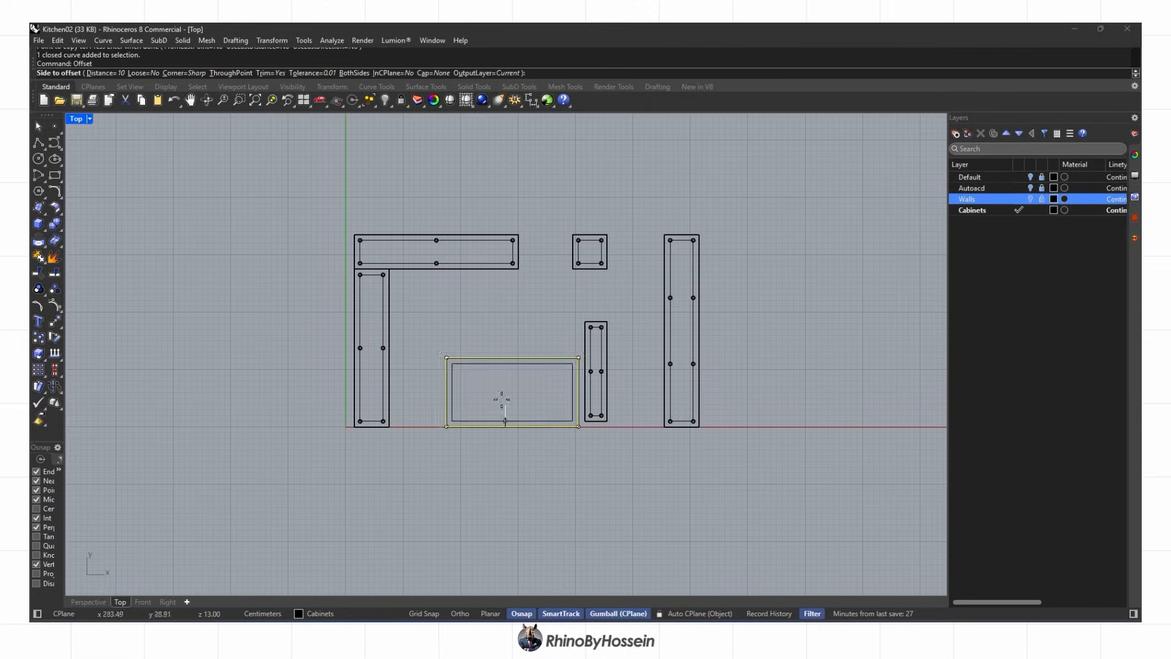
click(502, 399)
scroll(462, 399, up, 9)
Copy legs to the island's inner corners and midpoint, then duplicate them across the island
click(215, 457)
click(39, 337)
scroll(207, 449, up, 6)
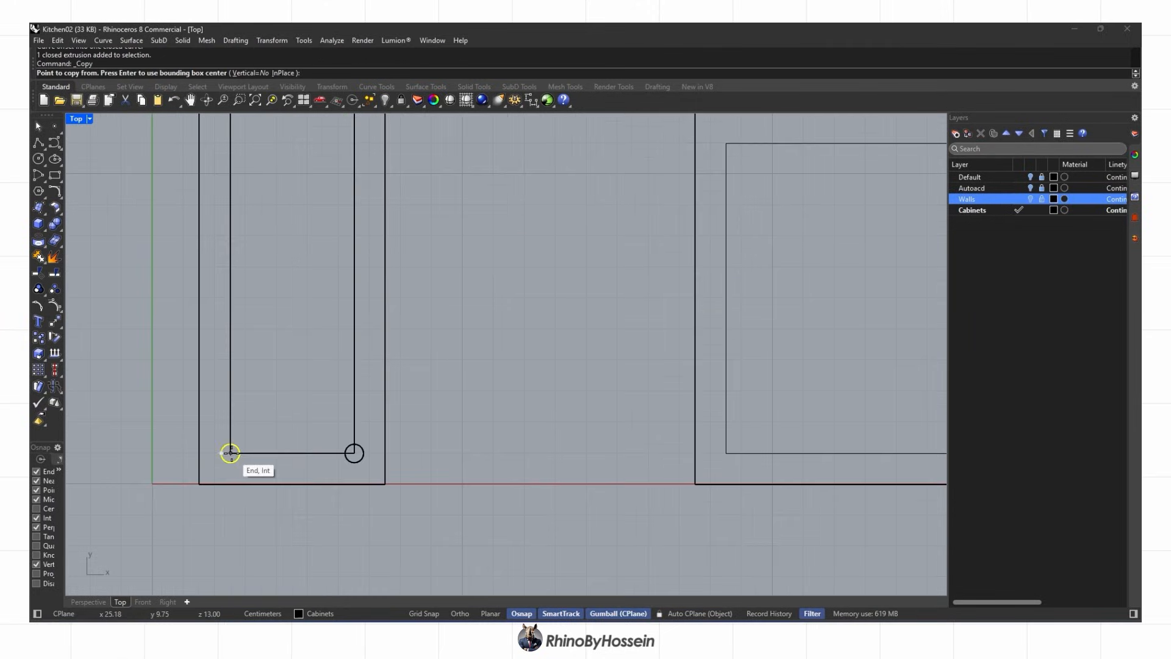
click(230, 452)
scroll(230, 453, down, 3)
click(402, 338)
click(395, 501)
click(430, 405)
scroll(463, 401, down, 2)
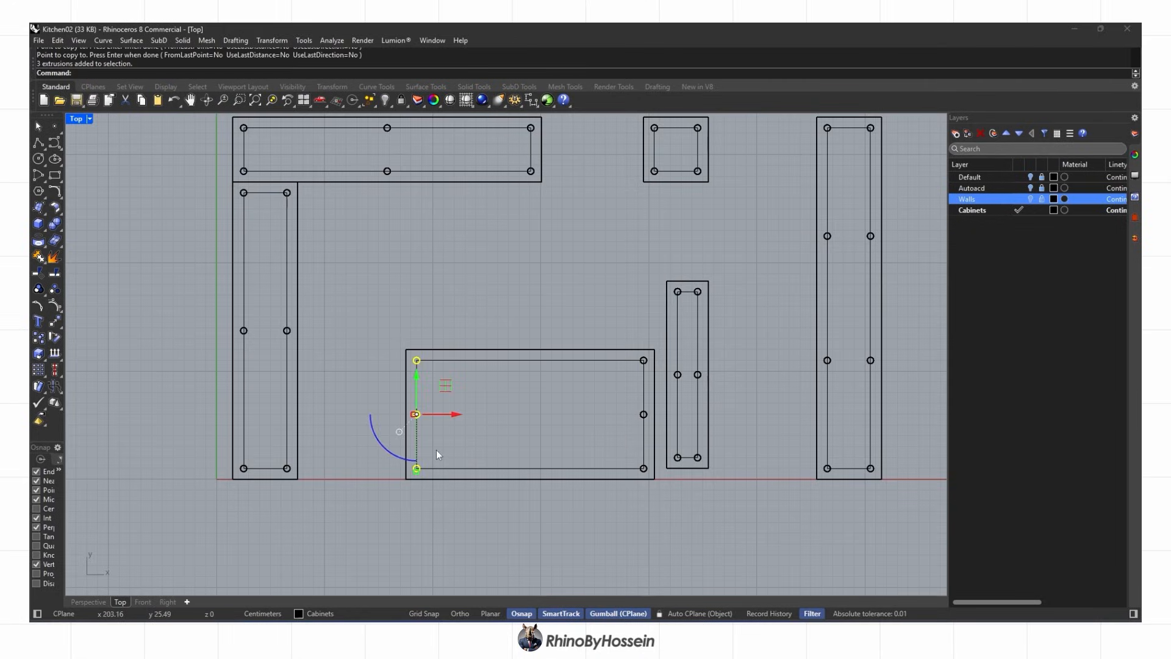
click(38, 337)
scroll(427, 363, up, 2)
click(434, 360)
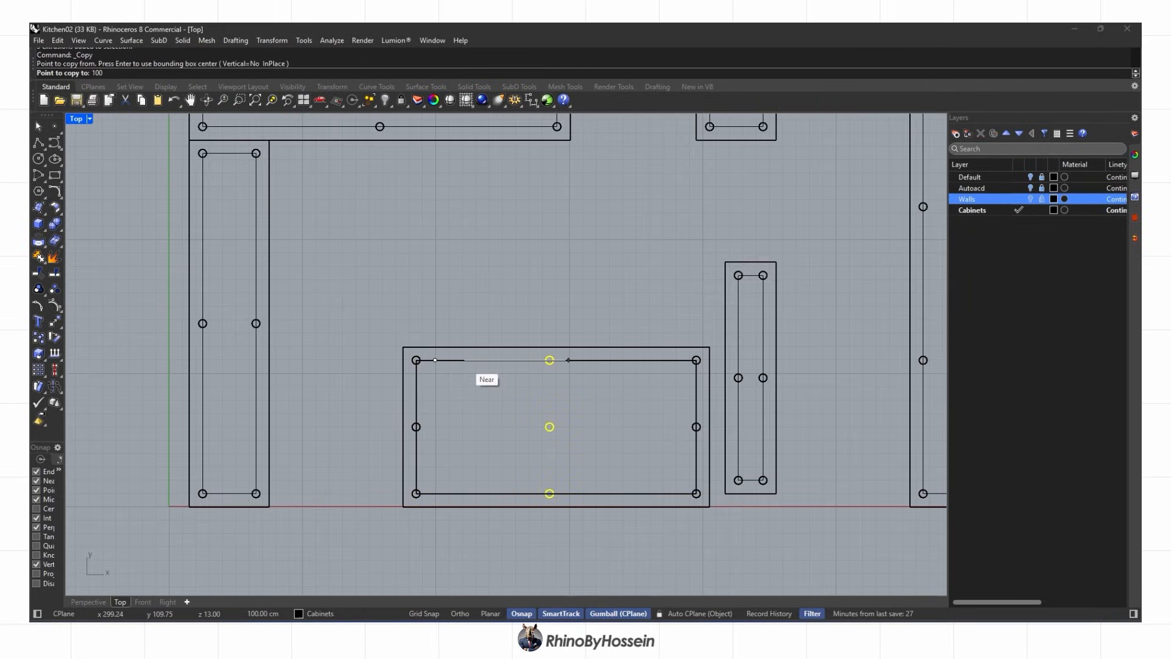
click(464, 361)
Delete the extra middle leg on the island and clear the leftover helper curves
right_click(510, 425)
click(511, 425)
scroll(515, 425, down, 4)
key(Delete)
scroll(584, 402, up, 4)
right_drag(587, 390, 512, 368)
drag(565, 361, 587, 340)
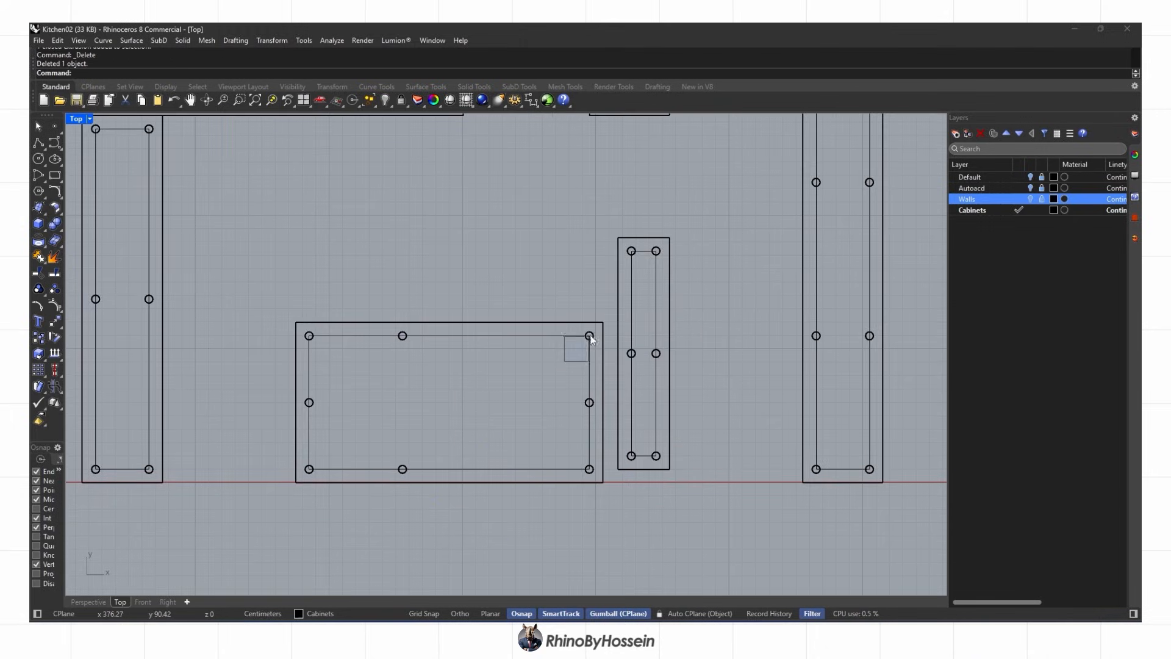
click(35, 341)
click(530, 337)
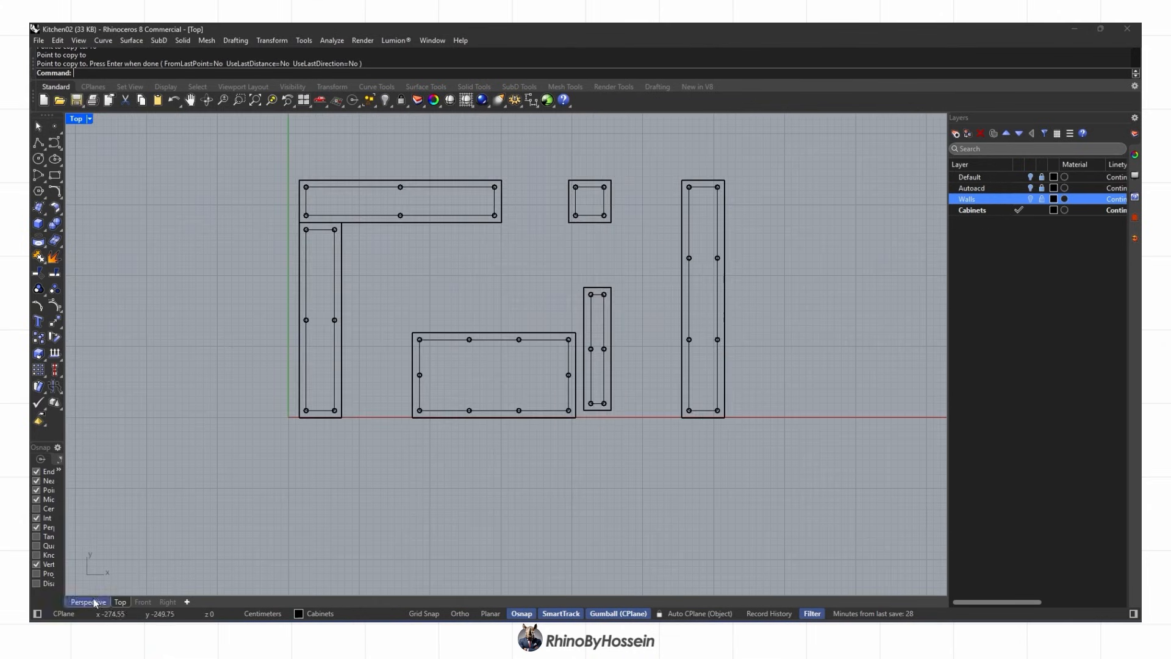
key(Escape)
Draw a polyline along the slab's front edge through the inner corner to its far corner
click(89, 602)
right_drag(362, 416, 506, 404)
scroll(430, 376, up, 5)
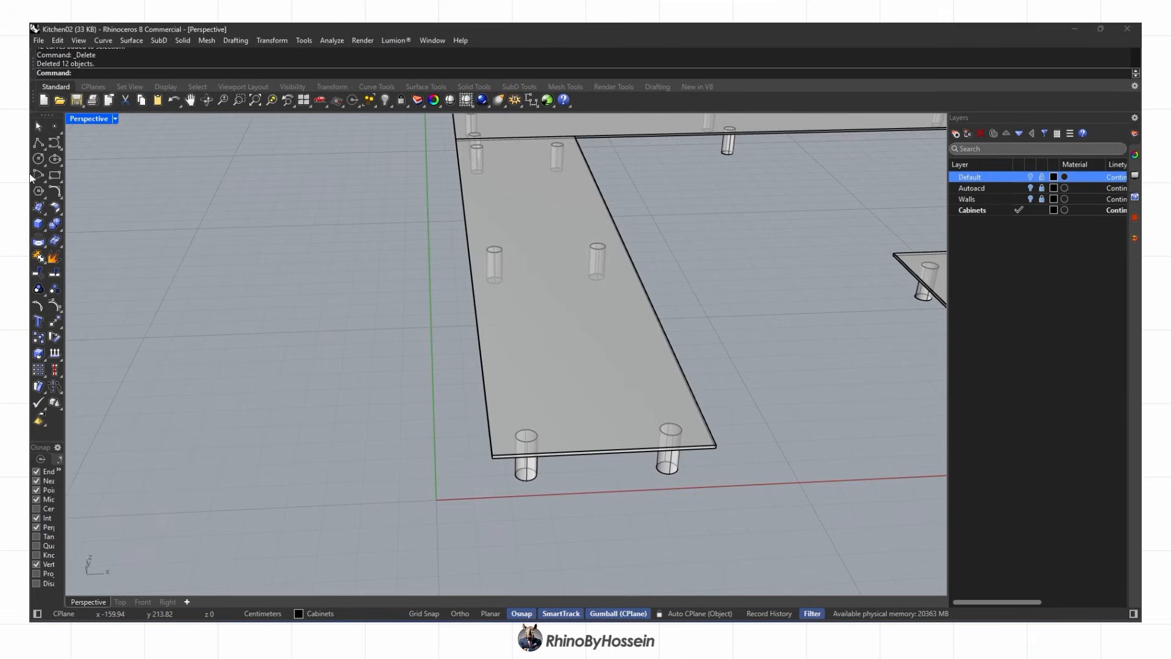
click(492, 458)
click(716, 448)
scroll(716, 450, down, 3)
right_drag(713, 454, 379, 226)
scroll(795, 345, up, 9)
click(761, 342)
scroll(596, 373, down, 9)
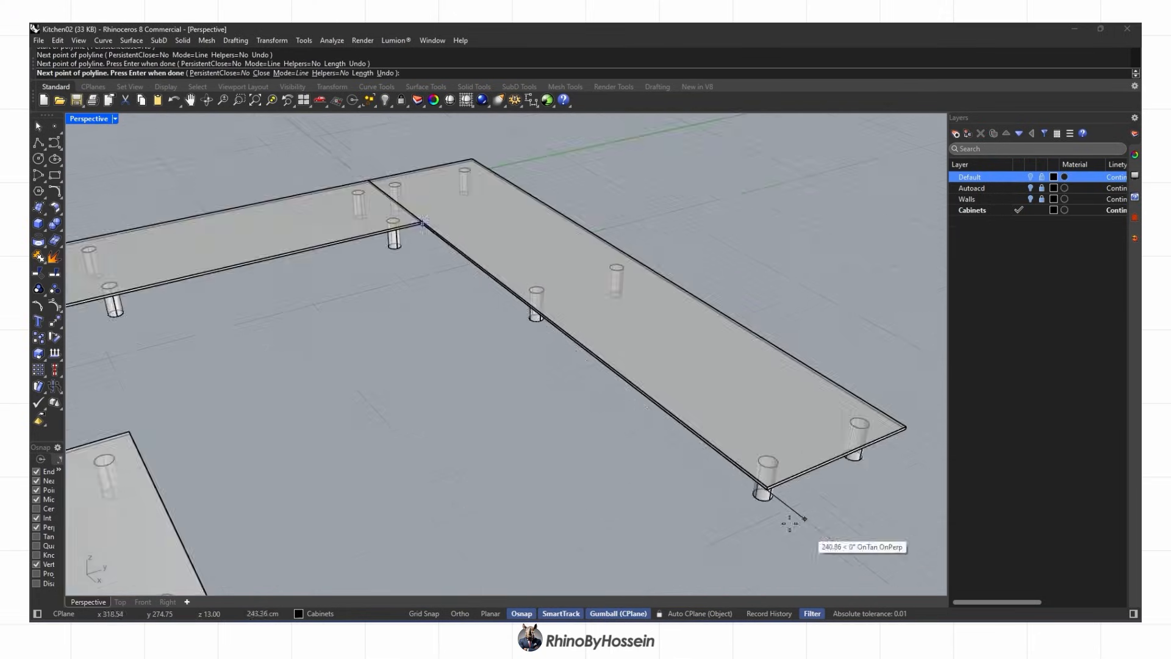
scroll(763, 495, up, 9)
click(792, 471)
scroll(787, 467, down, 4)
shift+right_drag(786, 467, 317, 482)
Finish the L-shaped outline polyline, select it, and switch to the top view
right_click(635, 397)
scroll(634, 394, down, 7)
click(634, 393)
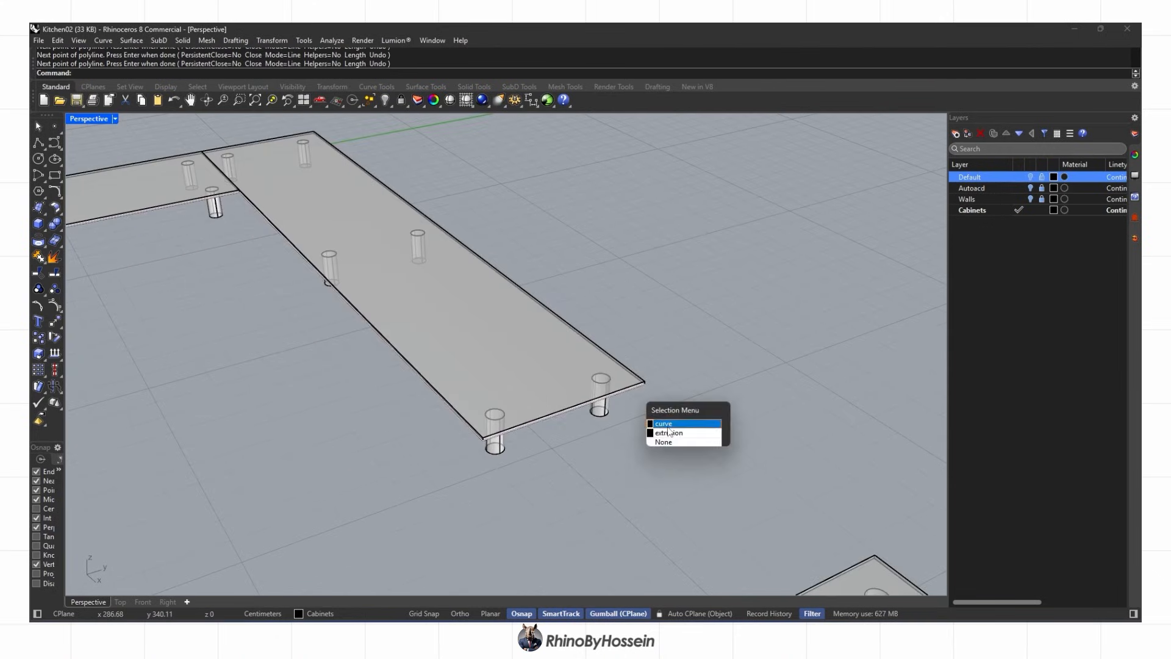
click(662, 423)
scroll(665, 422, down, 7)
right_drag(390, 403, 488, 406)
scroll(152, 451, up, 5)
scroll(181, 587, down, 2)
click(121, 602)
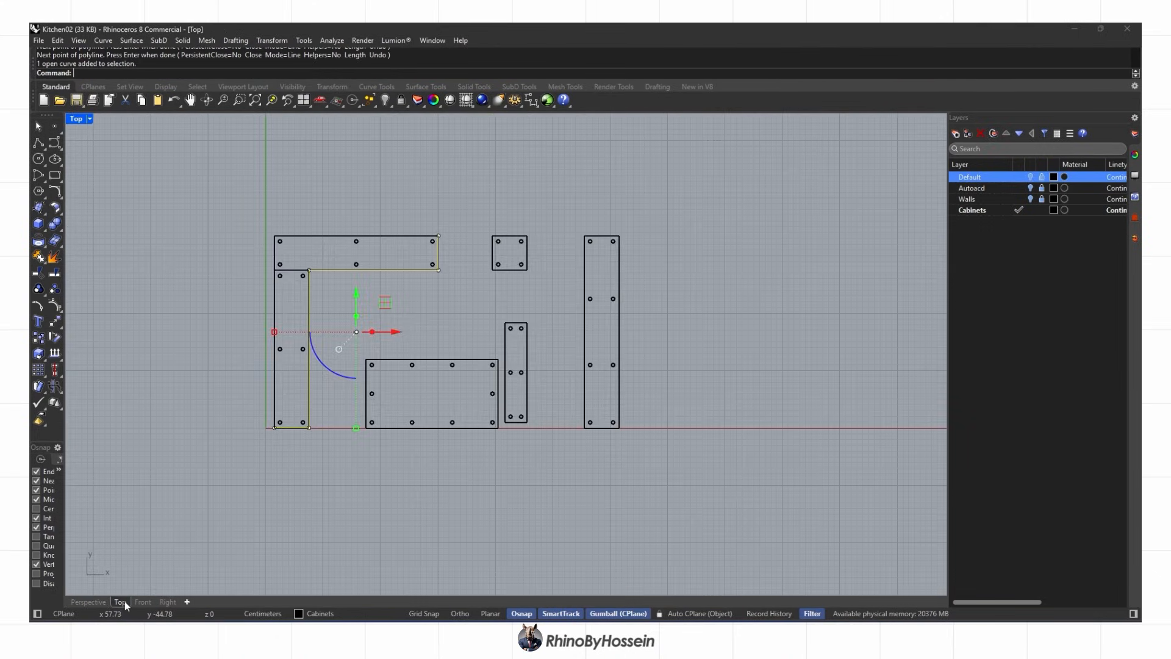
Offset the L-shaped outline 2 units toward the inner side
key(Return)
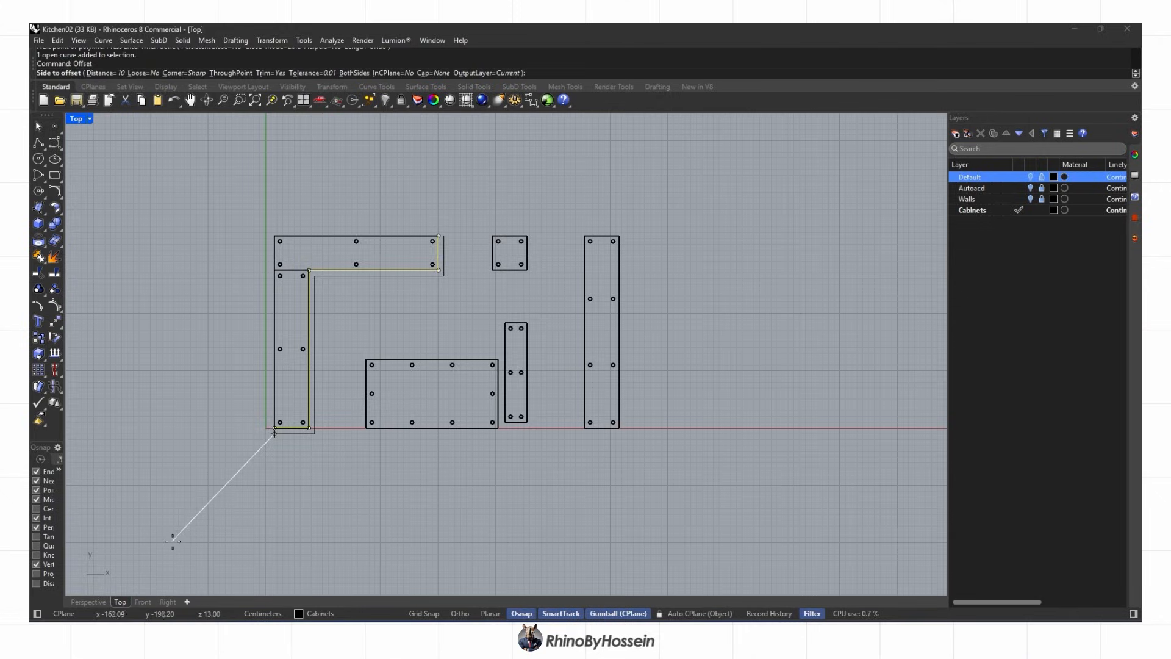
scroll(183, 519, up, 3)
scroll(359, 329, up, 4)
text(2)
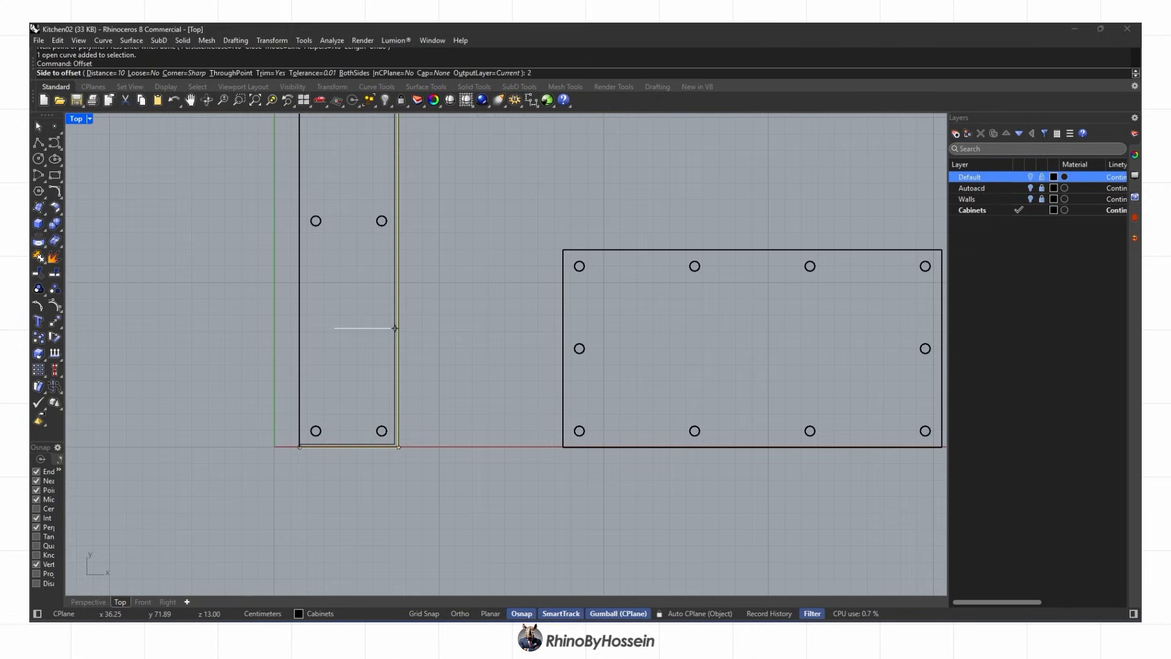
click(334, 328)
click(102, 602)
right_drag(396, 421, 421, 214)
scroll(412, 323, up, 3)
scroll(412, 322, up, 2)
Offset the inner curve again by 1 with flat caps into a closed outline
click(458, 308)
key(Return)
click(105, 73)
text(1)
key(Return)
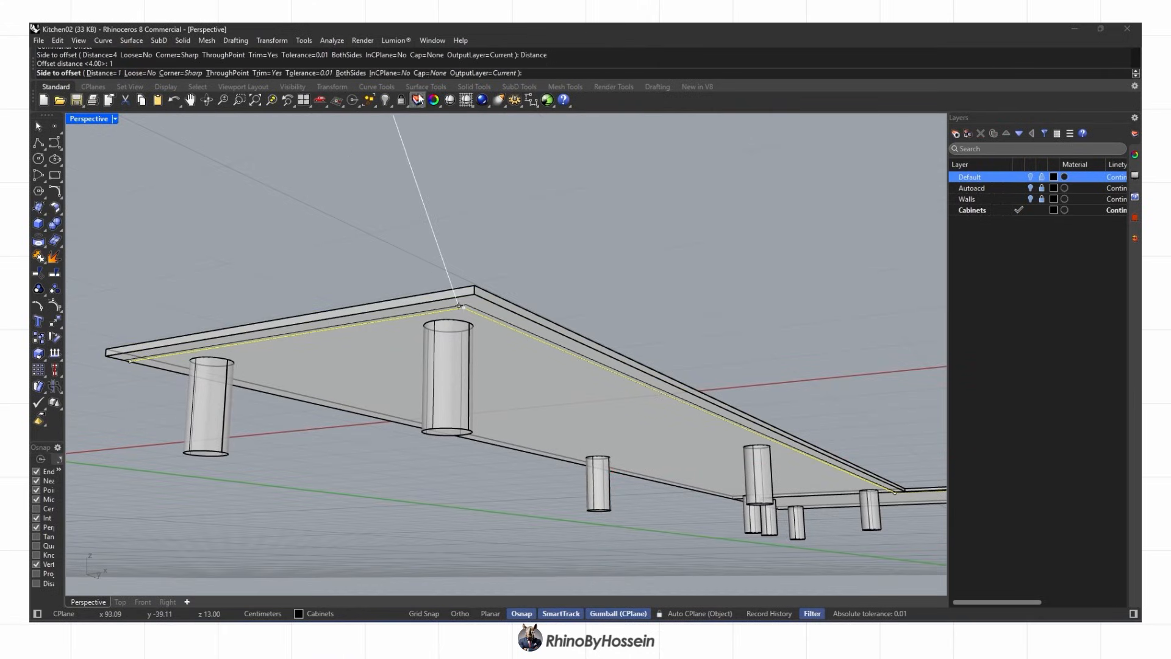
click(418, 73)
click(104, 73)
click(335, 379)
right_drag(335, 379, 389, 295)
scroll(389, 295, up, 3)
Extrude the closed L-shaped outline down to the leg bottoms and delete the source curve
click(45, 231)
click(120, 262)
click(247, 401)
scroll(285, 391, down, 10)
right_drag(332, 369, 391, 364)
key(Delete)
scroll(391, 365, down, 5)
shift+right_drag(526, 372, 553, 387)
scroll(554, 387, up, 4)
Draw a rectangle under the rectangular slab from corner to corner and select it
click(54, 175)
scroll(492, 327, down, 3)
right_drag(491, 327, 498, 237)
scroll(496, 234, up, 8)
click(485, 218)
scroll(488, 222, down, 10)
scroll(601, 273, up, 8)
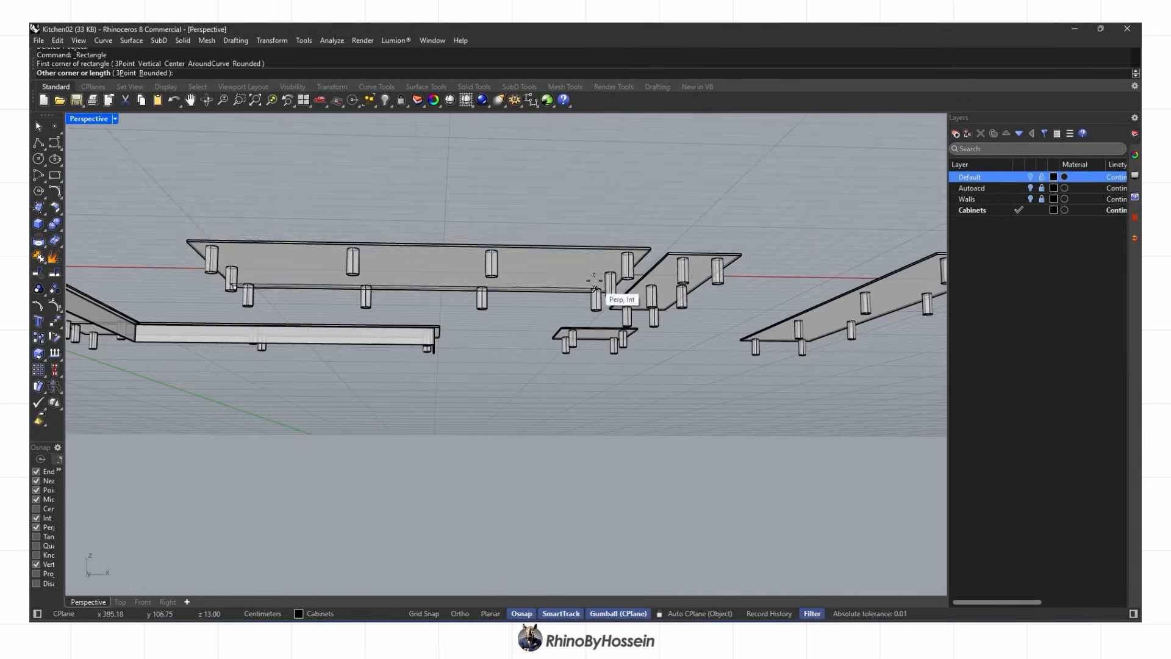
click(700, 225)
click(700, 227)
click(709, 258)
Offset the rectangle inward, then offset it again by 1 to form a frame
text(offset)
key(Return)
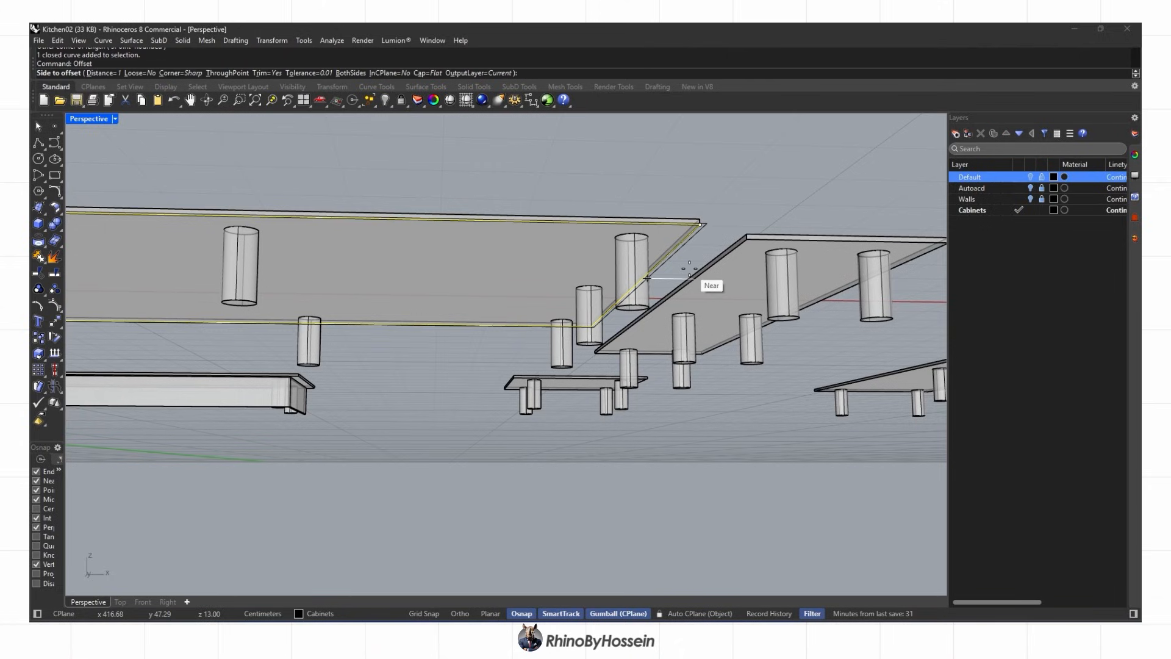
click(499, 233)
right_click(499, 233)
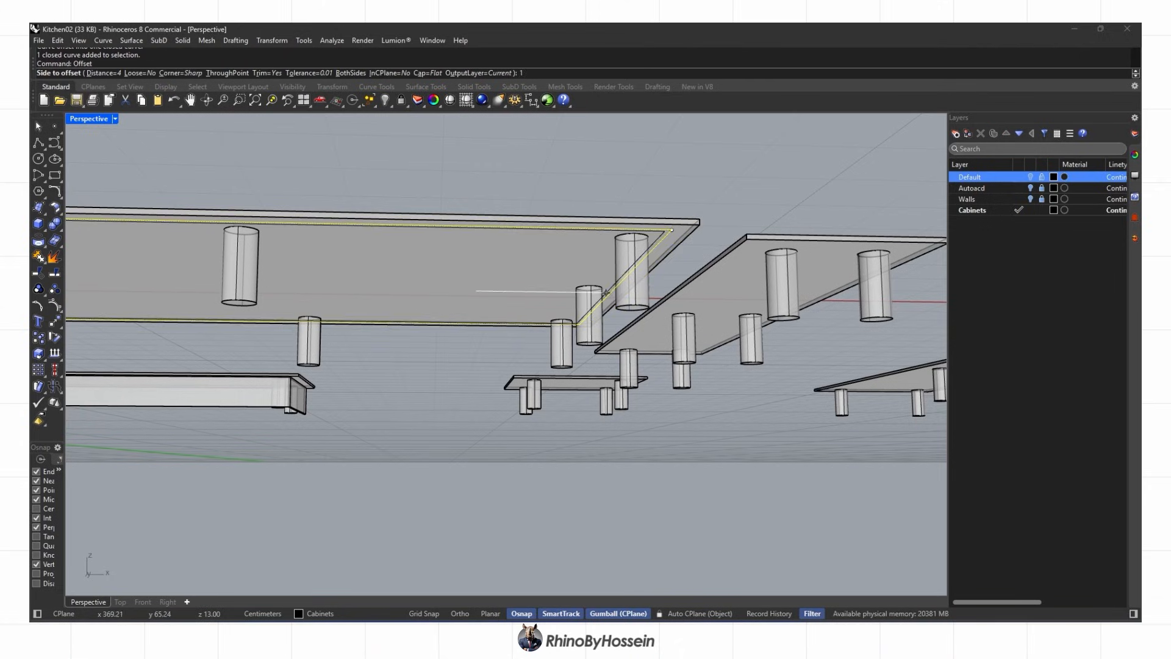
text(1)
key(Return)
click(507, 242)
scroll(659, 236, up, 3)
shift+click(661, 238)
Extrude the rectangular frame down to the leg bottoms and delete both source curves
click(44, 228)
click(121, 263)
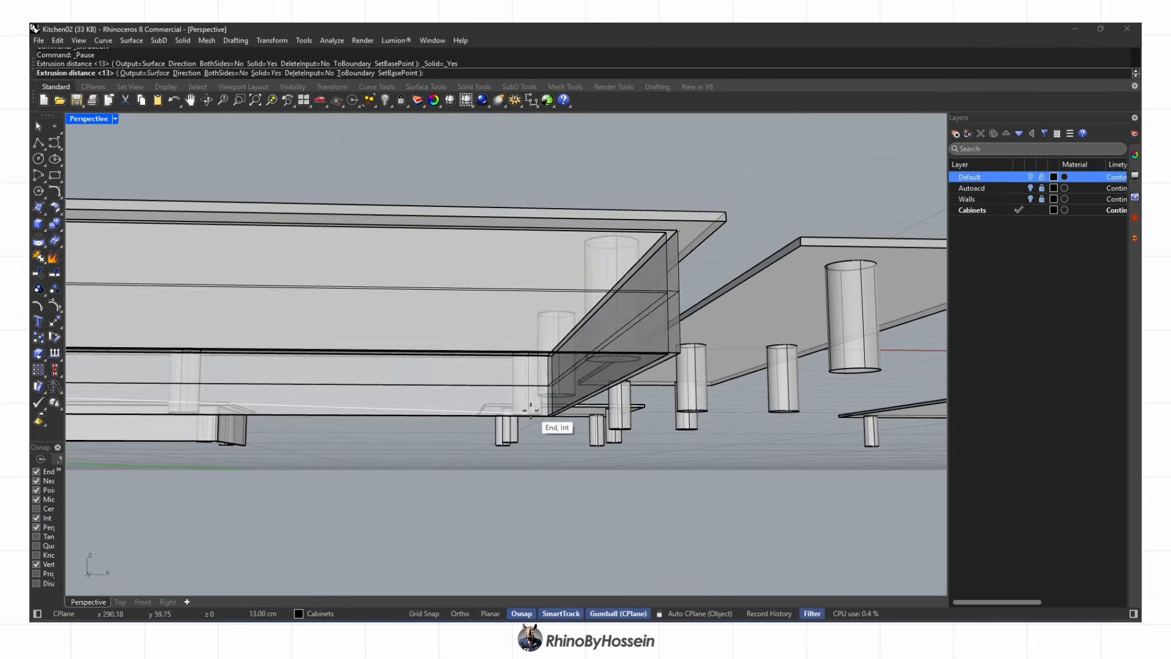
click(532, 411)
scroll(532, 409, down, 3)
right_drag(532, 405, 535, 342)
key(Delete)
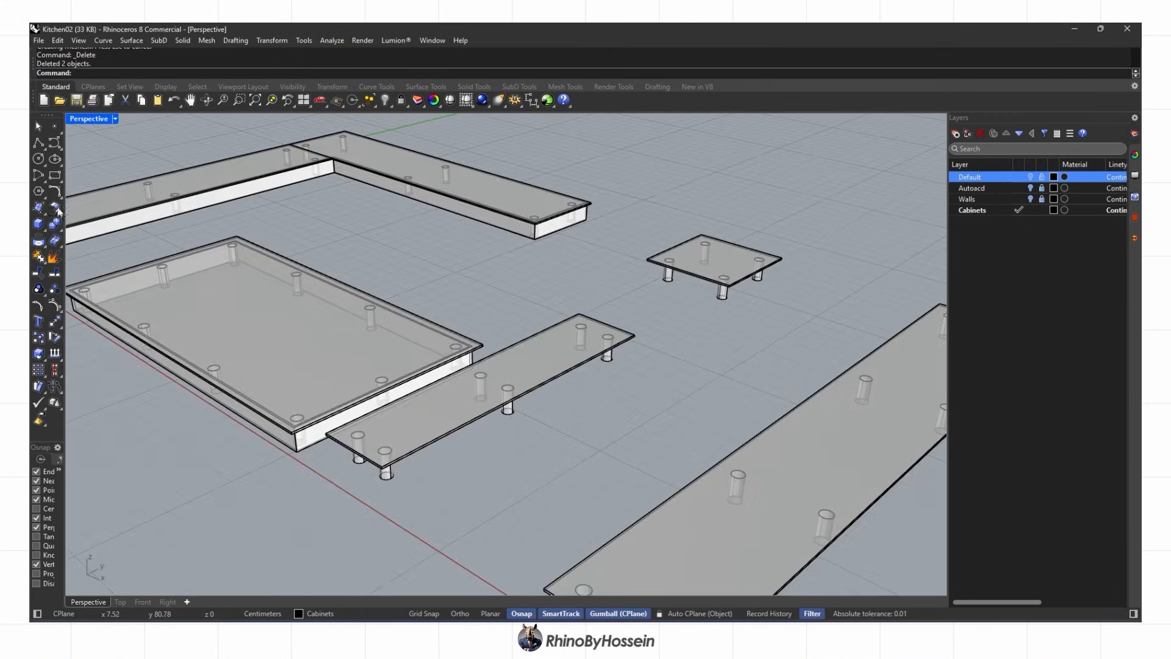
Draw a polyline along the narrow slab's edge corners and select it
scroll(388, 469, up, 4)
click(380, 472)
click(783, 260)
right_drag(783, 261, 484, 401)
scroll(481, 400, up, 5)
click(413, 304)
key(Return)
scroll(409, 321, down, 5)
click(399, 320)
click(434, 351)
Offset the narrow slab's edge curve inward with no caps and delete the original
text(offset)
key(Return)
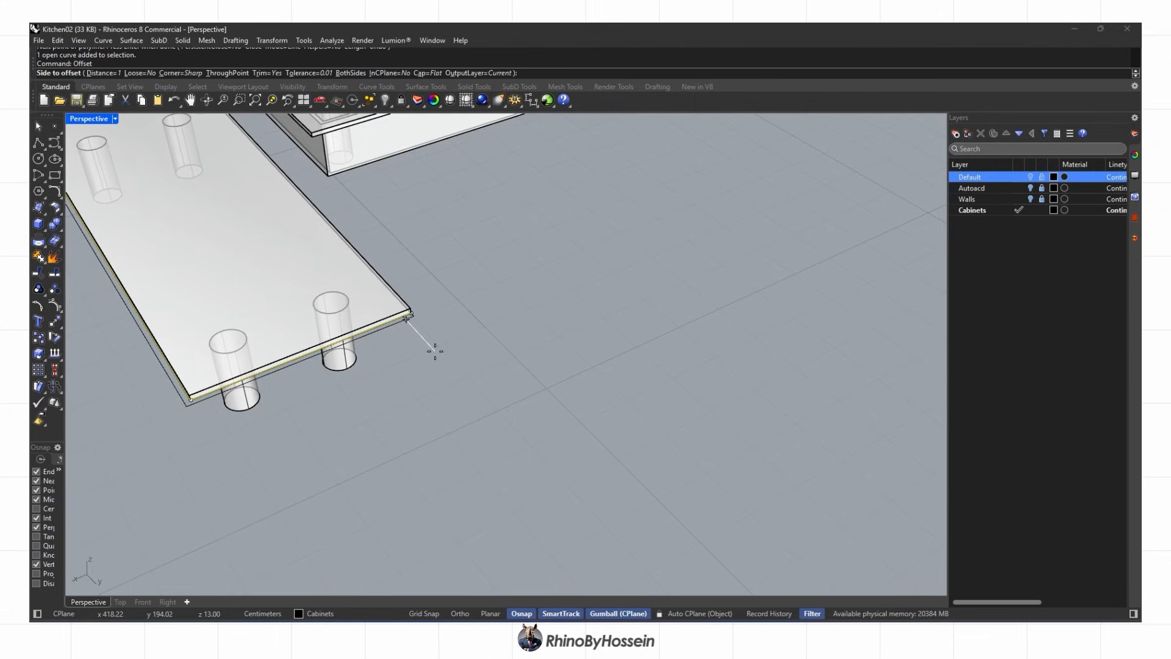
right_drag(354, 289, 434, 232)
click(428, 72)
click(87, 73)
scroll(403, 351, up, 3)
click(404, 351)
key(Delete)
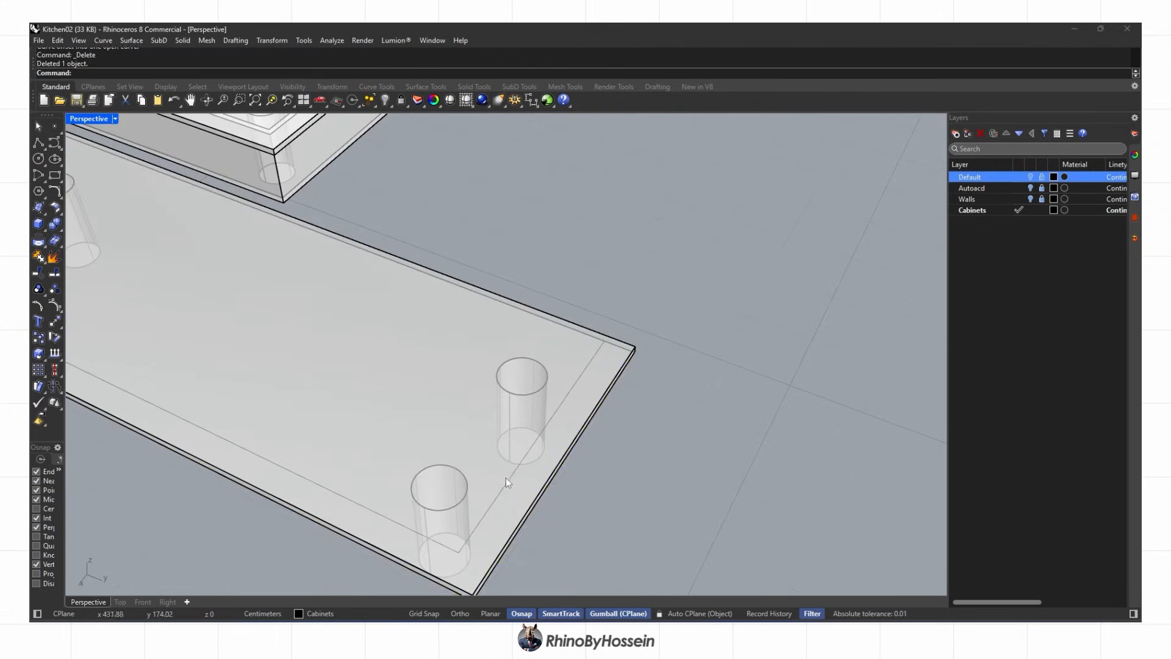
Offset the curve again at distance 1 with flat caps into a closed outline
key(Return)
click(104, 74)
text(1)
key(Return)
click(432, 75)
click(109, 74)
click(449, 375)
Extrude the narrow slab's outline down into a plinth
scroll(448, 375, down, 3)
right_drag(320, 403, 327, 343)
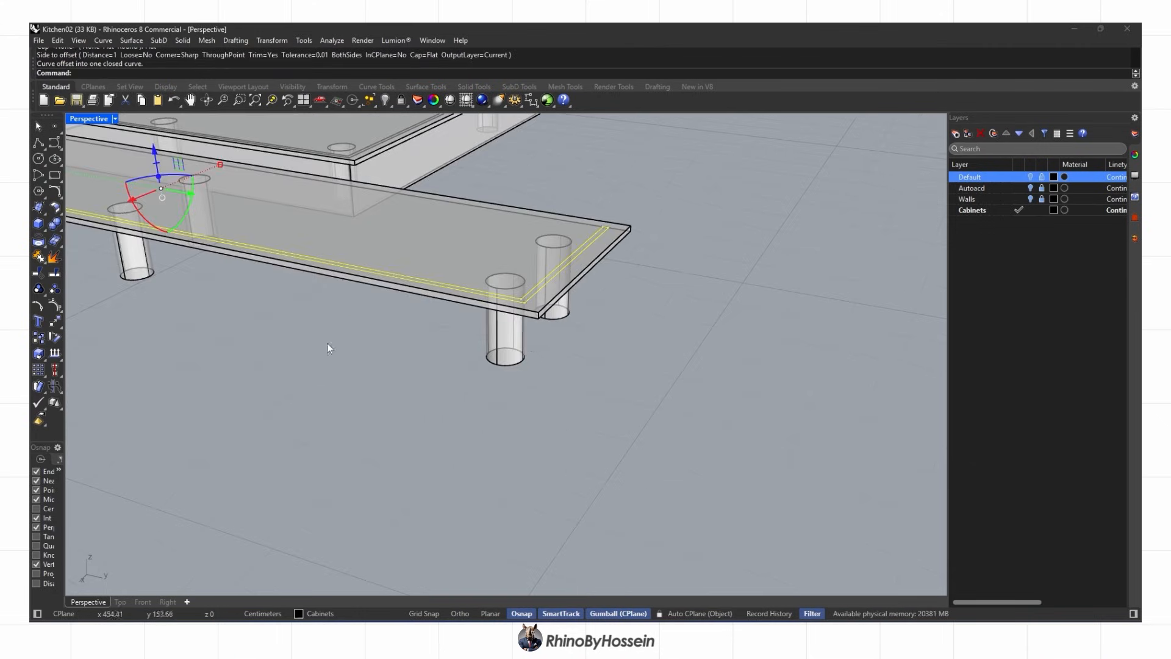
click(104, 262)
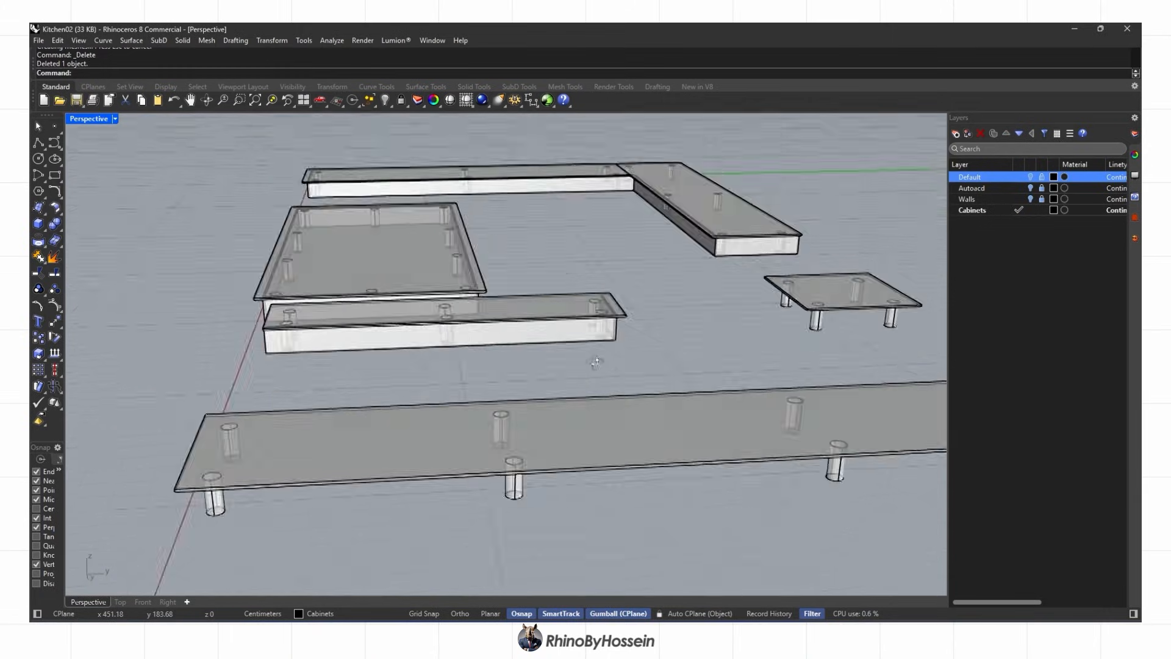
right_drag(668, 372, 706, 368)
Hide the Walls layer and draw a polyline along the small square slab's edge
click(1031, 200)
right_drag(622, 294, 546, 412)
scroll(322, 365, up, 5)
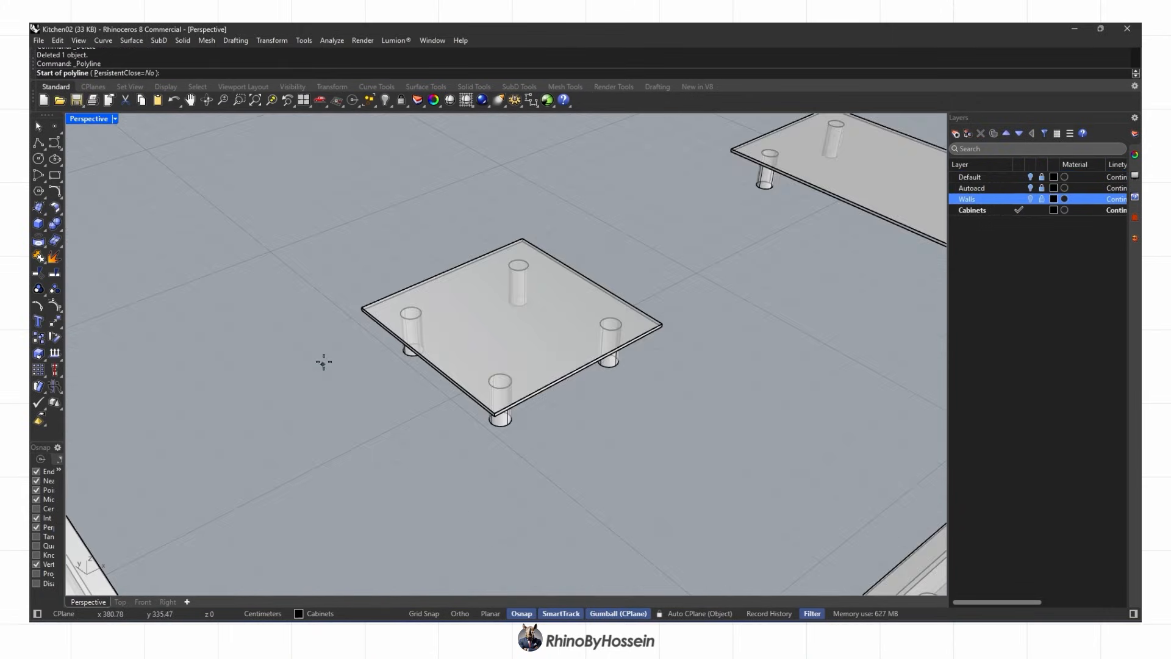
click(355, 316)
scroll(526, 416, up, 2)
click(774, 276)
right_drag(773, 278, 293, 253)
click(832, 366)
scroll(743, 427, down, 5)
key(Return)
Offset the small slab's edge curve inward with no caps, deleting the original
shift+right_drag(720, 500, 496, 385)
scroll(598, 391, up, 7)
click(568, 395)
click(602, 426)
text(Offset)
key(Return)
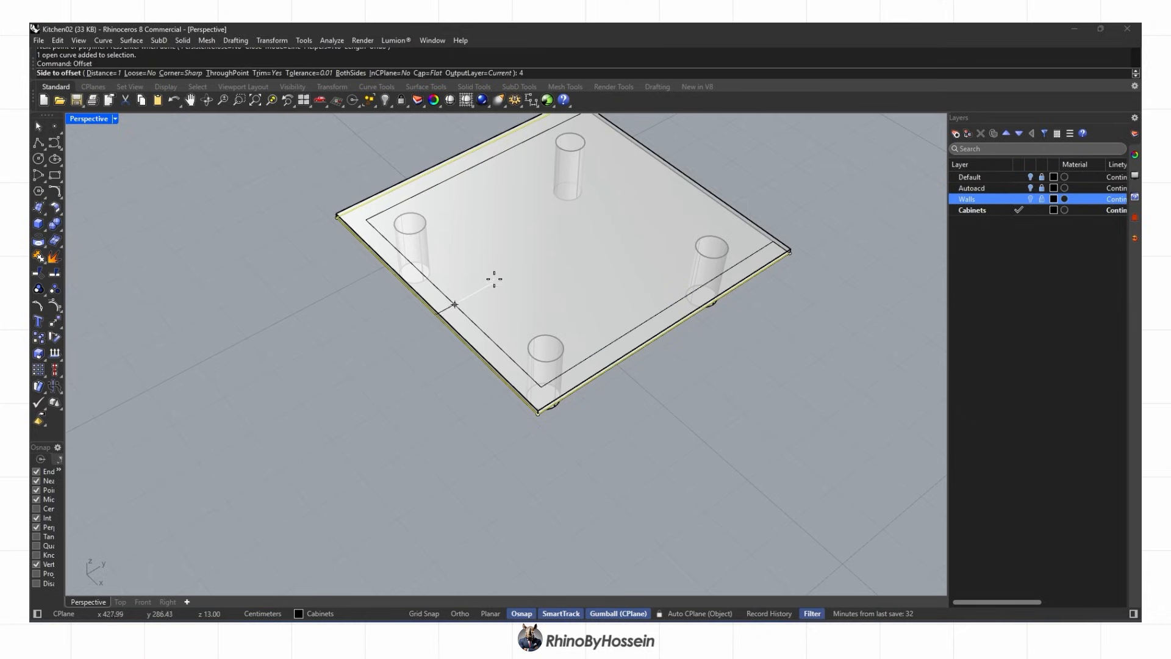
click(456, 312)
key(ctrl+z)
key(Return)
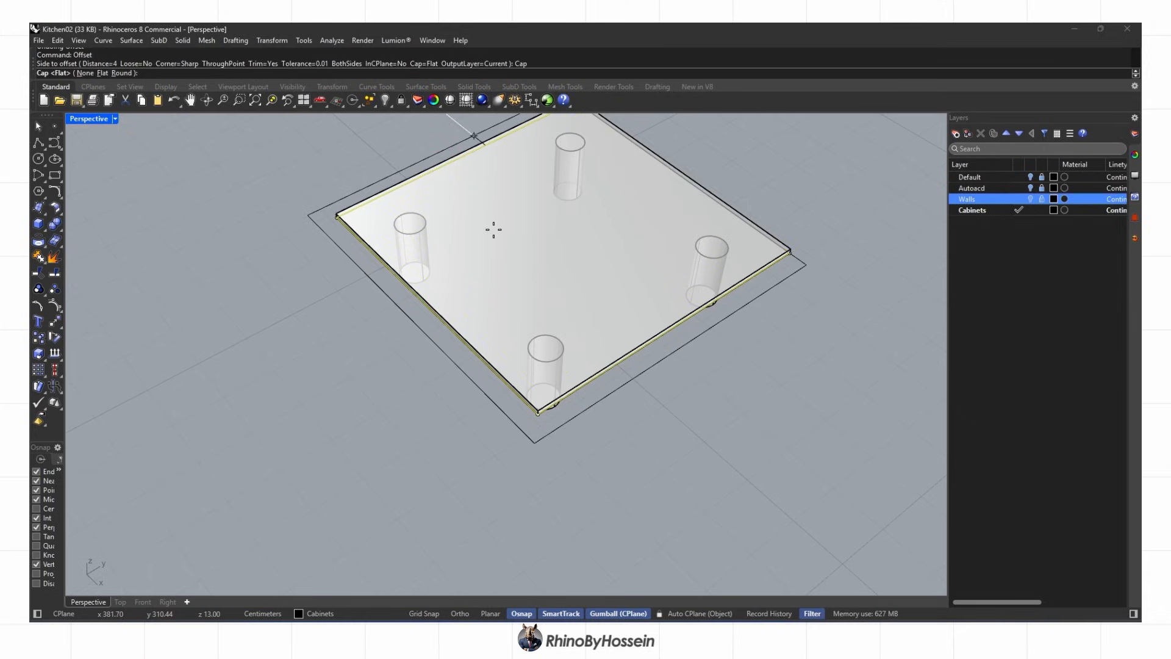
click(86, 73)
click(427, 287)
key(Delete)
click(468, 320)
Re-offset with flat caps, extrude the outline down to the leg bases, and delete the curve
text(Of)
key(Return)
click(428, 73)
click(108, 74)
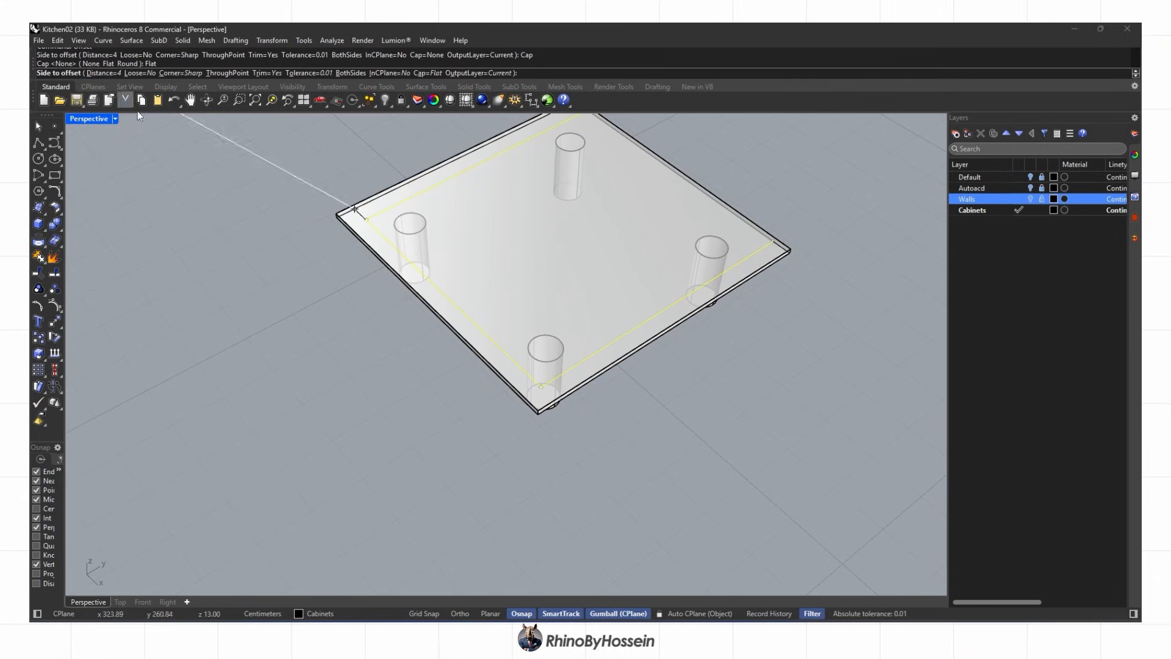
right_drag(507, 382, 116, 274)
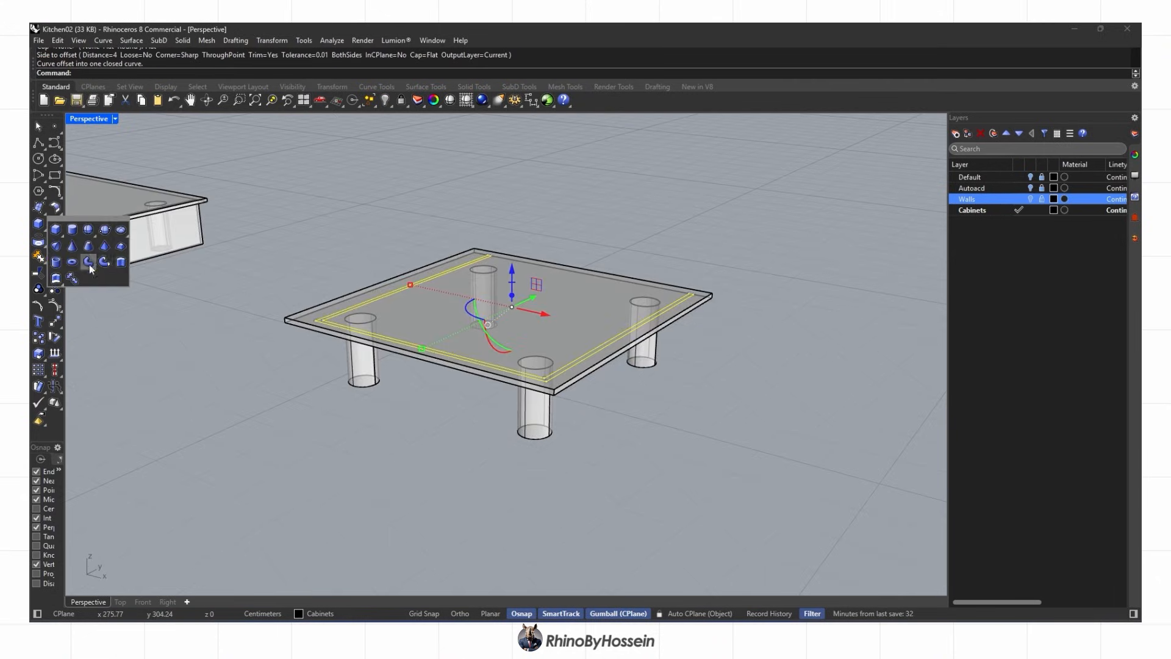
click(121, 262)
click(532, 440)
key(Delete)
scroll(533, 439, down, 7)
right_drag(533, 439, 733, 488)
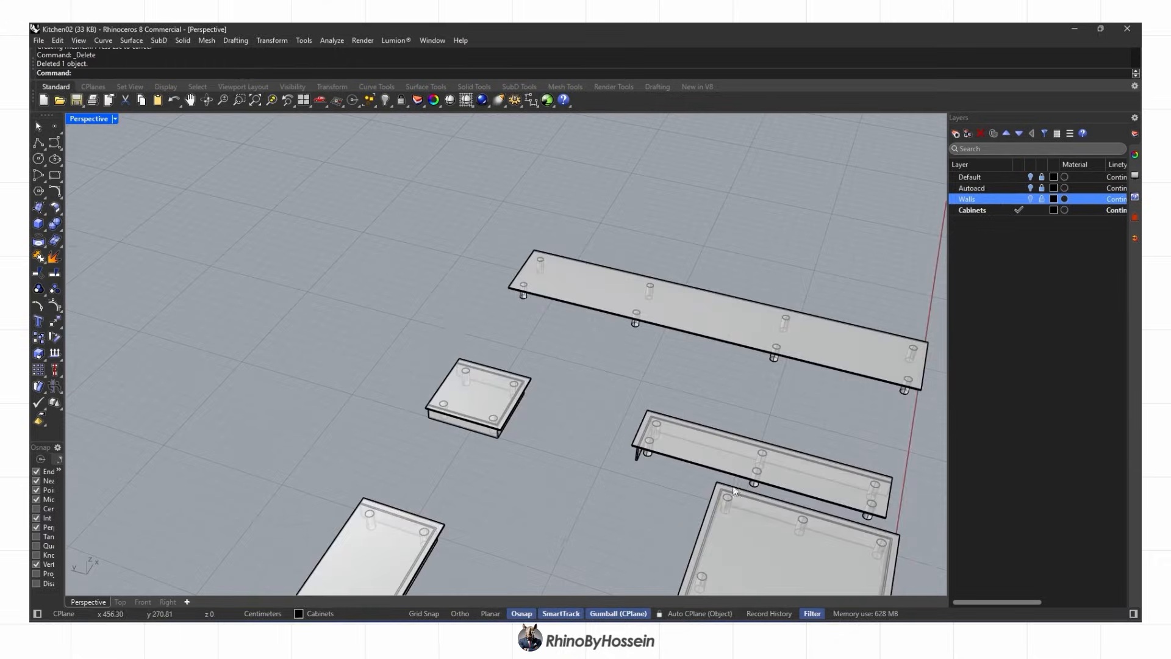
Draw a polyline along the long right-hand slab's edge corners, with Walls kept hidden
click(39, 148)
scroll(501, 286, up, 6)
scroll(585, 275, down, 6)
click(1030, 200)
shift+right_drag(693, 334, 348, 299)
click(1030, 200)
scroll(396, 201, up, 8)
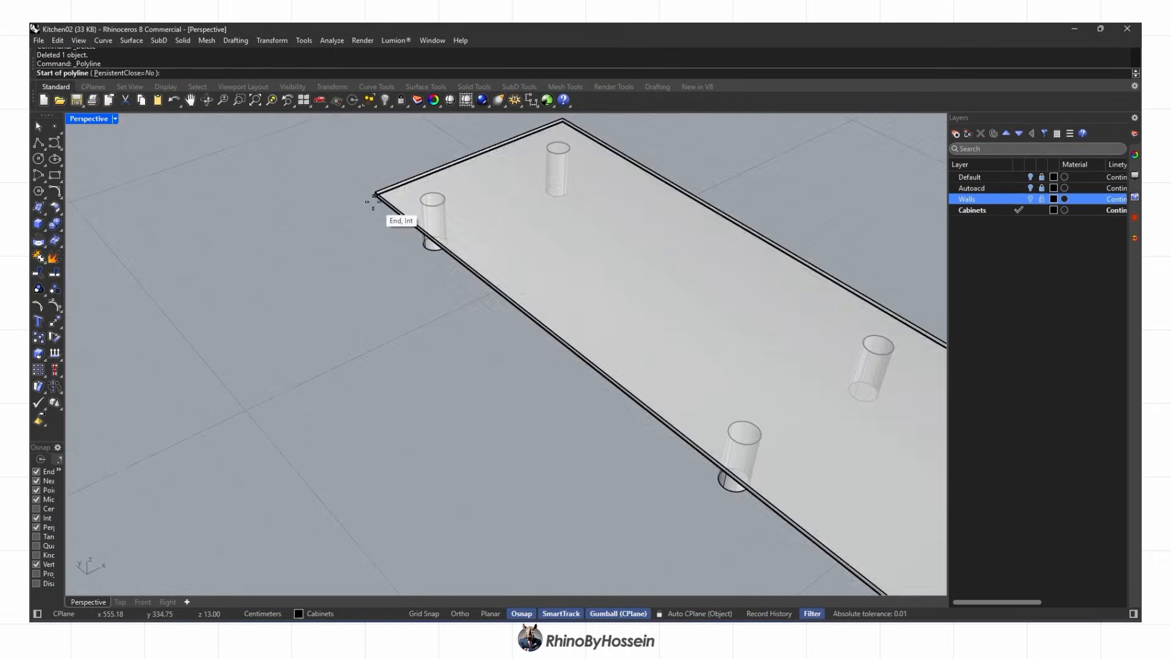
click(374, 199)
scroll(287, 233, down, 8)
scroll(595, 491, up, 7)
scroll(617, 469, up, 5)
click(616, 468)
scroll(641, 458, down, 5)
scroll(756, 378, up, 6)
click(778, 350)
key(Return)
click(767, 356)
Offset the long slab's edge curve inward by 4, then flat-cap it into a closed outline
click(795, 397)
text(offset)
key(Return)
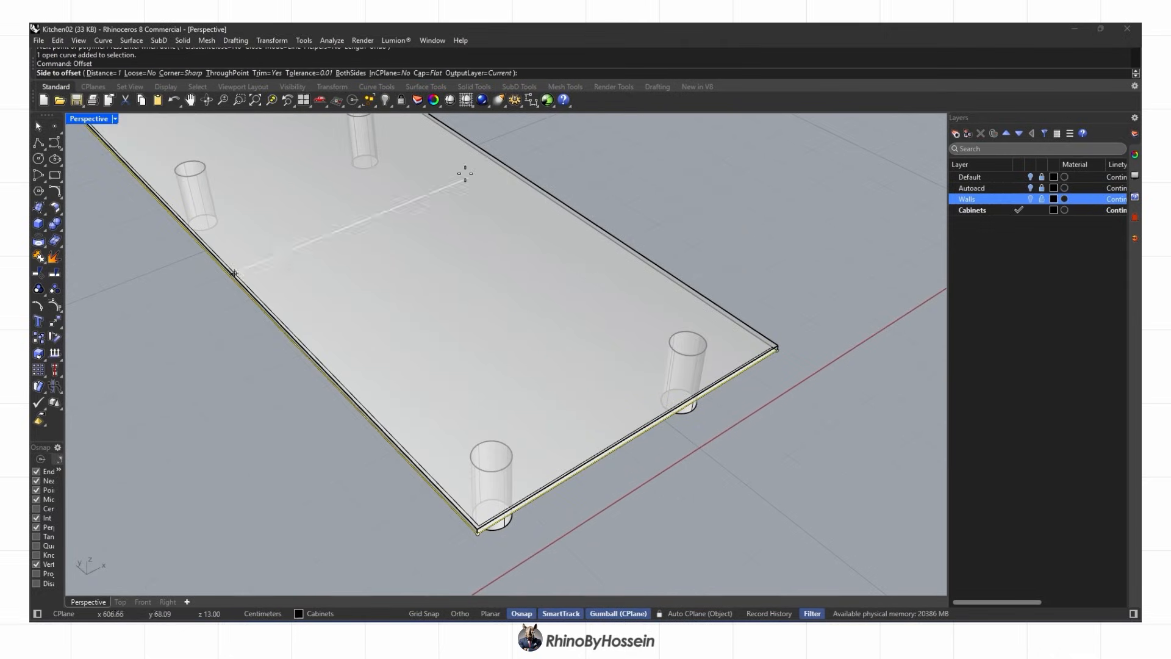
click(85, 73)
text(4)
key(Return)
click(492, 343)
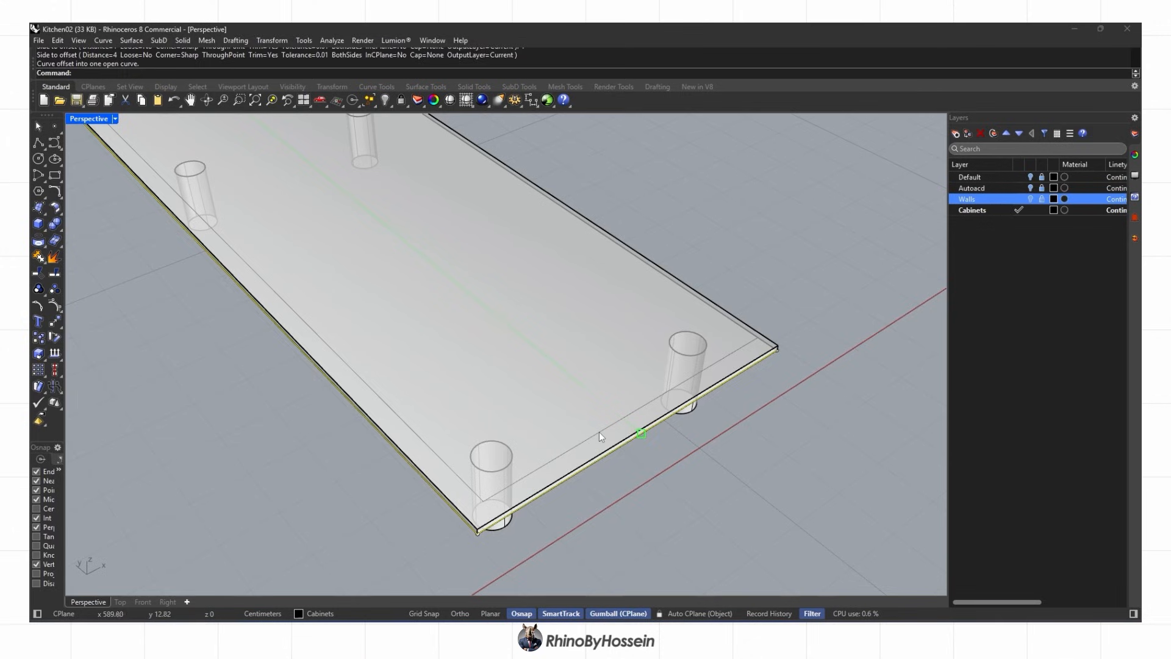
click(599, 432)
key(Return)
click(108, 73)
click(370, 240)
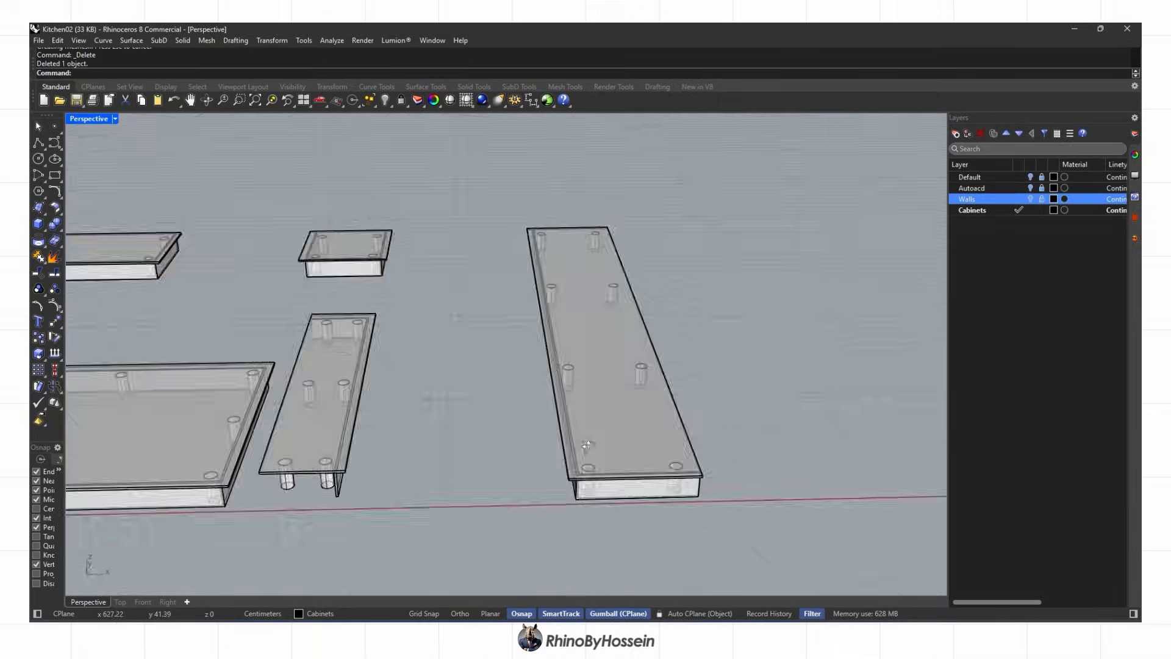
shift+right_drag(268, 421, 493, 423)
scroll(465, 419, down, 5)
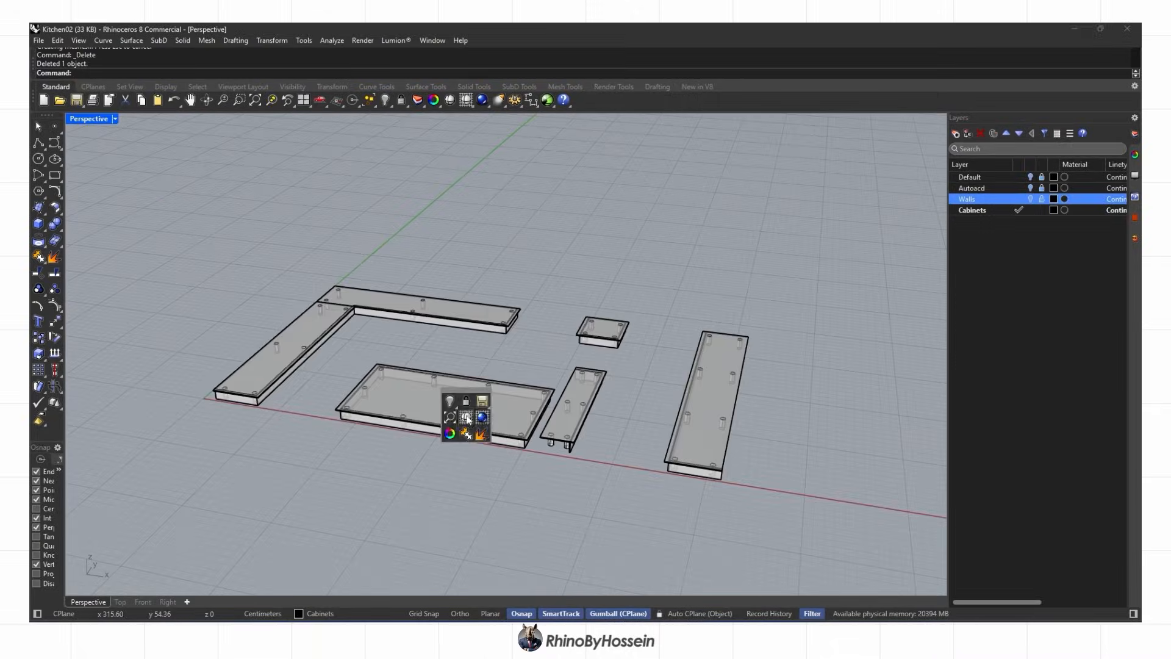
mouse_move(311, 385)
right_down()
mouse_move(434, 390)
mouse_move(308, 398)
right_up()
Switch the viewport display to Shaded mode
scroll(342, 400, up, 4)
middle_click(418, 408)
click(417, 408)
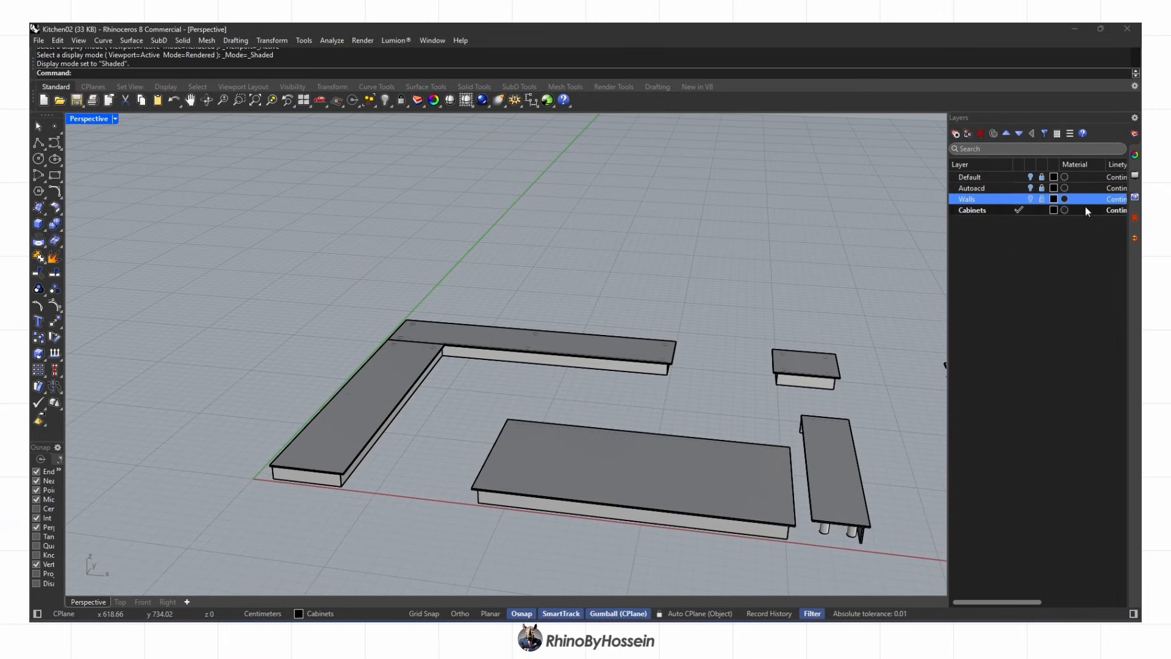
click(1031, 199)
click(1030, 199)
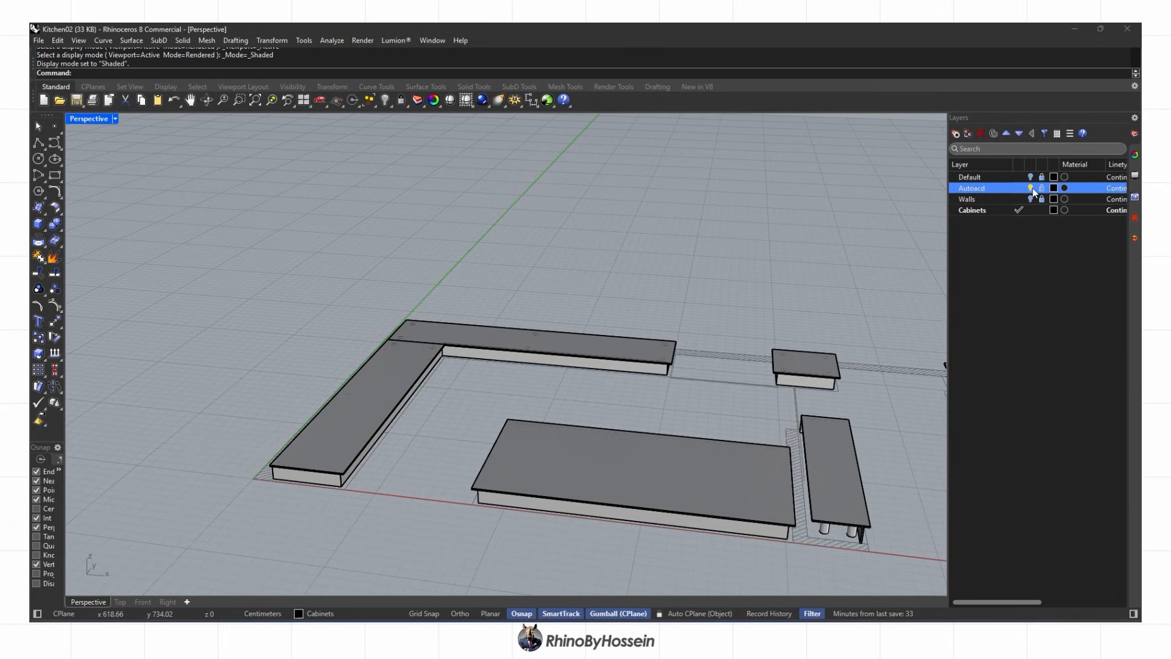
Turn on the Default and Walls layers and orbit around the kitchen
click(1030, 177)
right_drag(733, 282, 555, 320)
scroll(554, 319, down, 3)
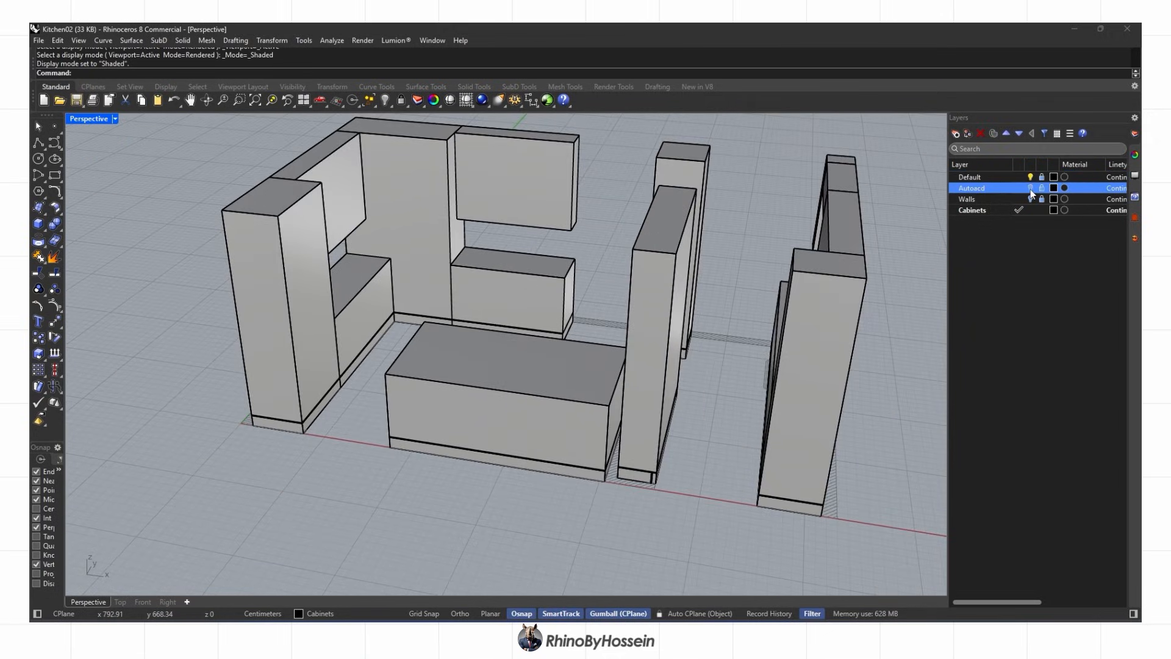
click(1031, 199)
right_drag(587, 292, 552, 392)
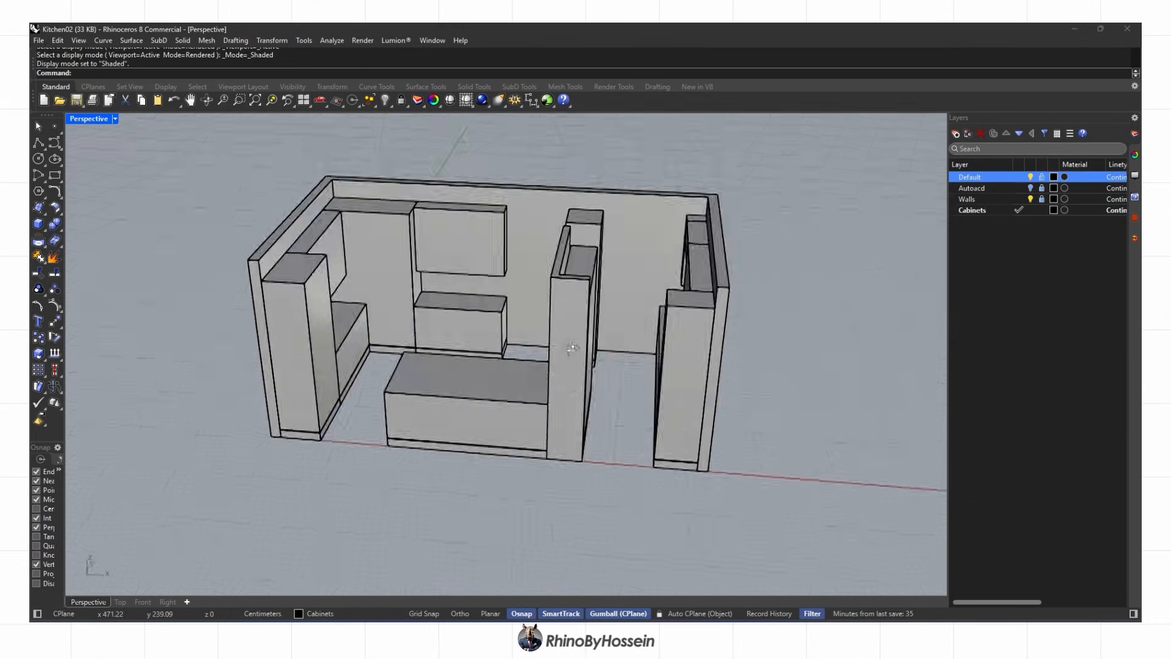
Switch the viewport display mode to Ghosted
click(115, 118)
click(95, 199)
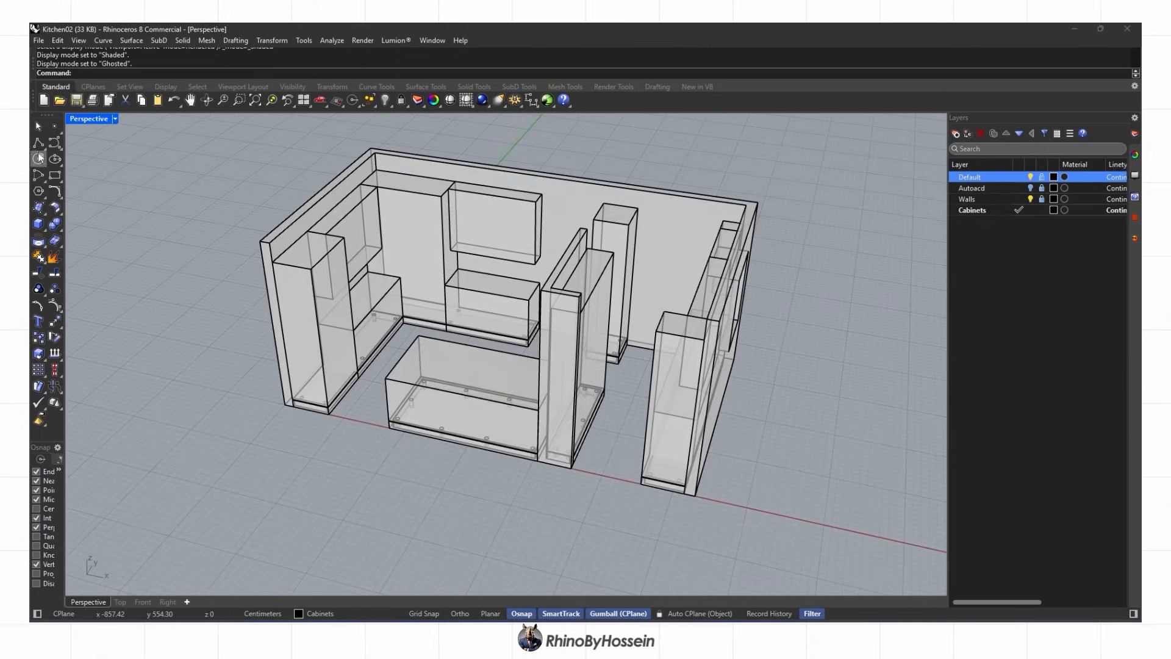
scroll(272, 254, up, 5)
Draw a closed polyline outlining the tall cabinet's side panel
click(282, 224)
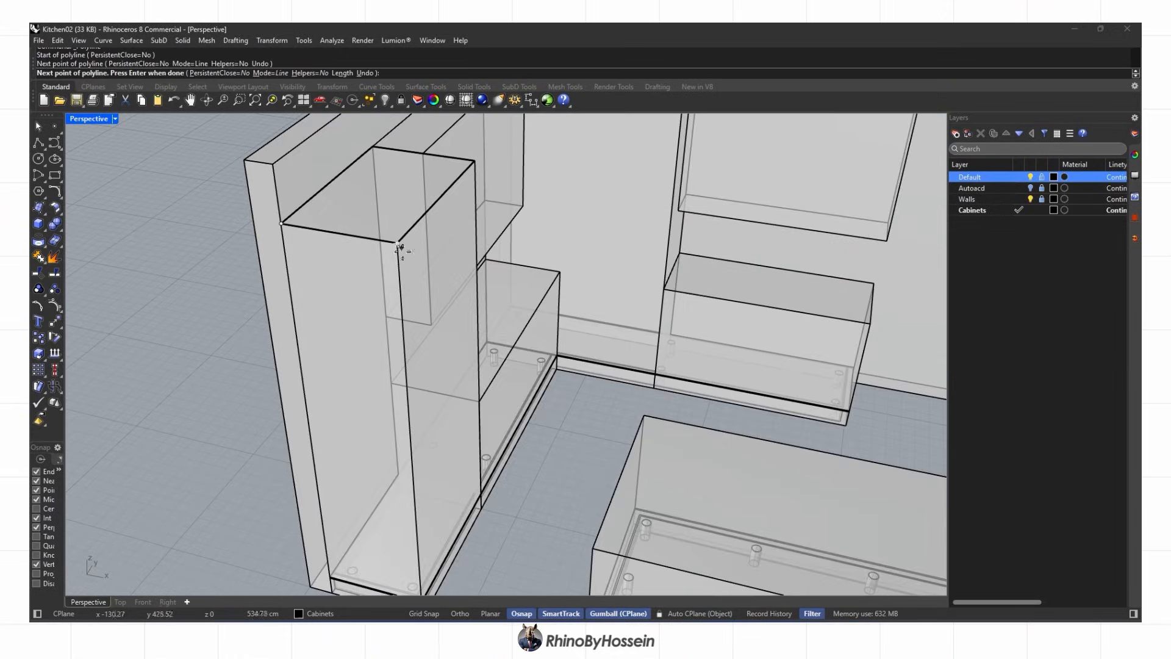
scroll(401, 246, down, 5)
scroll(419, 468, up, 5)
scroll(411, 410, up, 5)
click(410, 410)
scroll(409, 407, down, 4)
scroll(167, 352, up, 3)
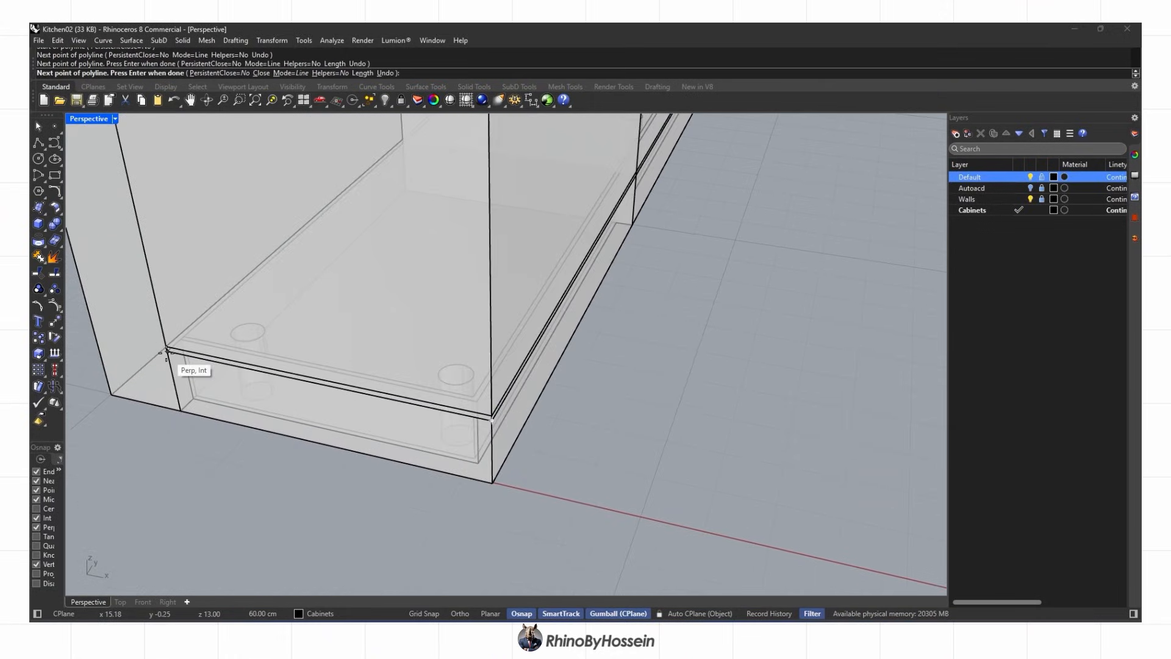
click(166, 352)
scroll(306, 366, down, 6)
scroll(267, 226, up, 6)
key(F8)
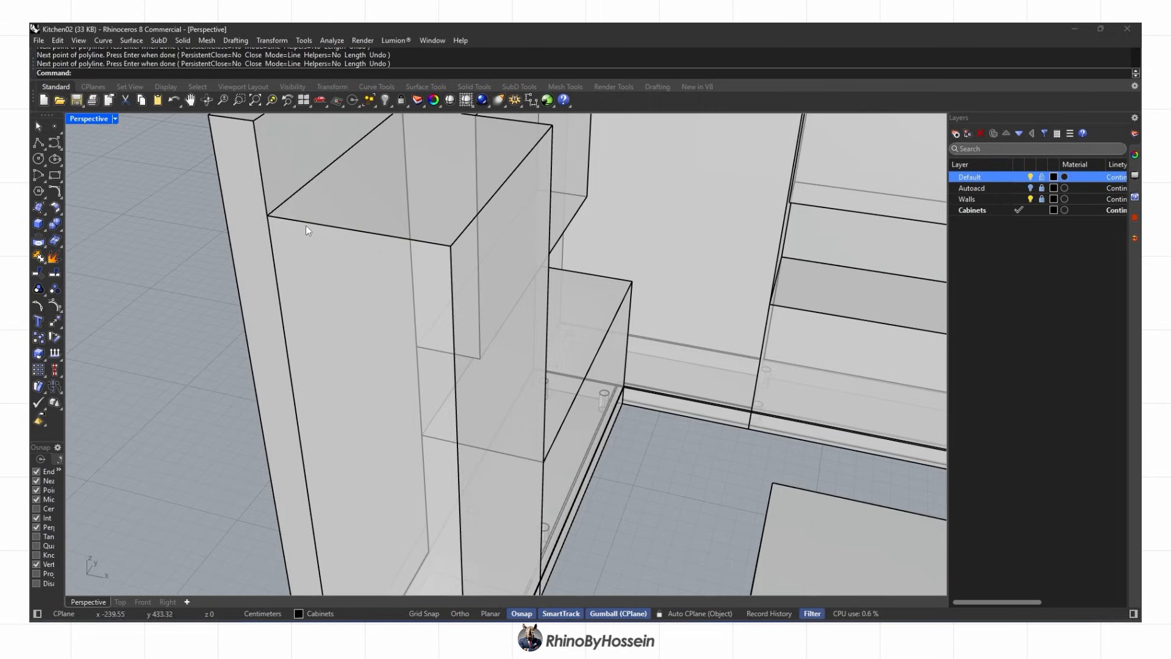
click(307, 223)
scroll(412, 296, down, 6)
right_drag(412, 297, 463, 335)
scroll(463, 335, up, 5)
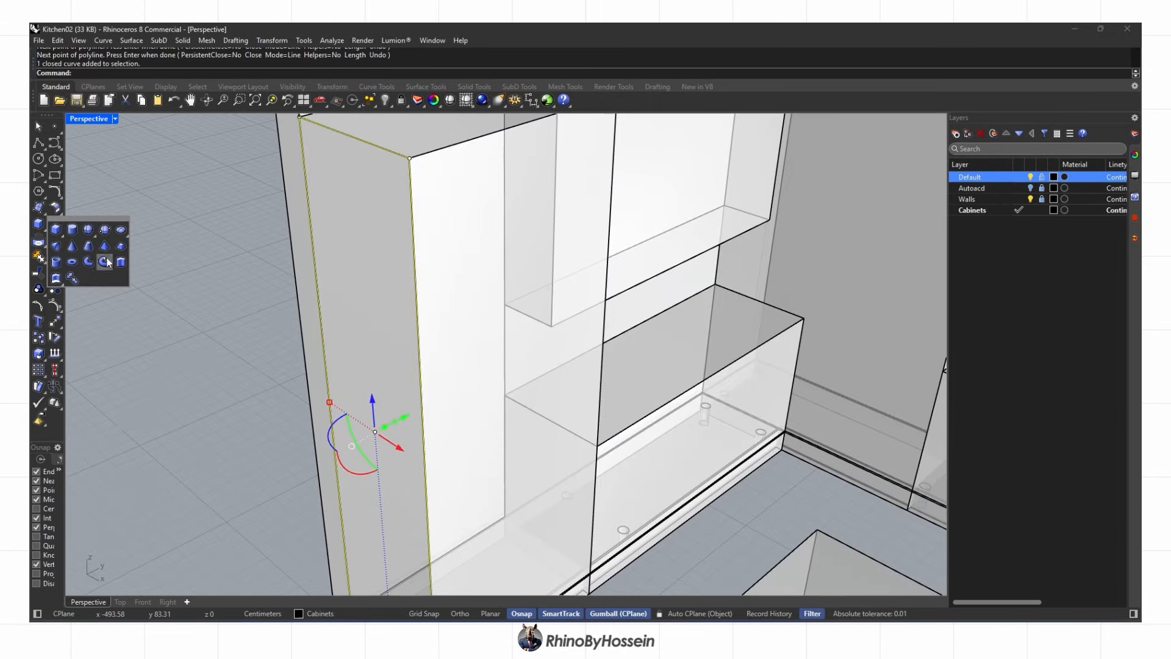
Extrude the side outline 1 cm into a panel and delete the curve
click(105, 261)
text(1)
key(Return)
scroll(451, 330, down, 3)
mouse_move(452, 330)
right_down()
mouse_move(368, 319)
mouse_move(439, 332)
right_up()
scroll(448, 332, up, 3)
scroll(455, 331, down, 2)
key(Delete)
scroll(433, 274, up, 2)
Copy the 1 cm side panel to the cabinet's opposite side
click(425, 261)
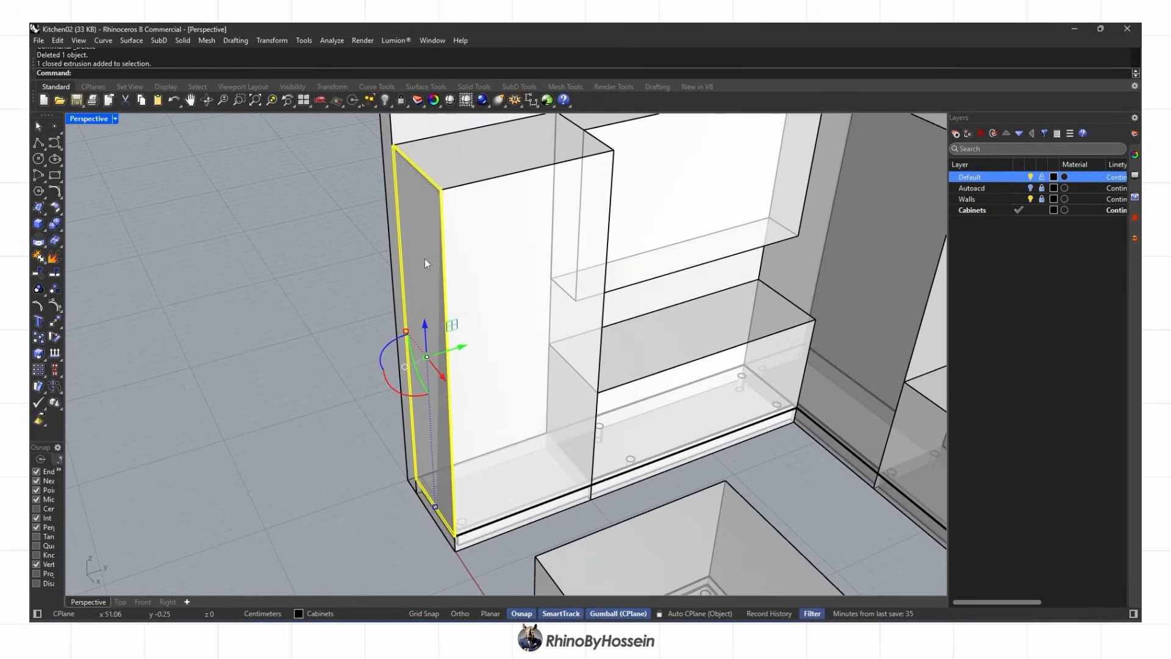
scroll(454, 169, up, 5)
click(420, 209)
scroll(420, 209, down, 5)
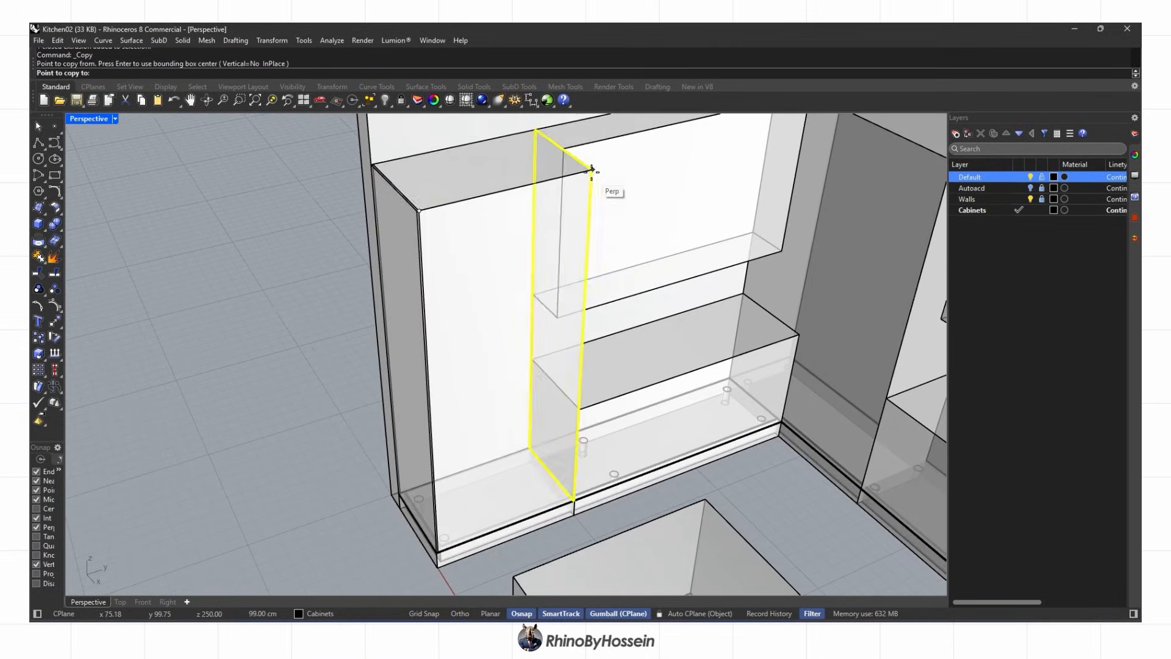
scroll(591, 171, up, 4)
click(591, 171)
scroll(433, 256, down, 8)
key(Return)
scroll(421, 300, up, 10)
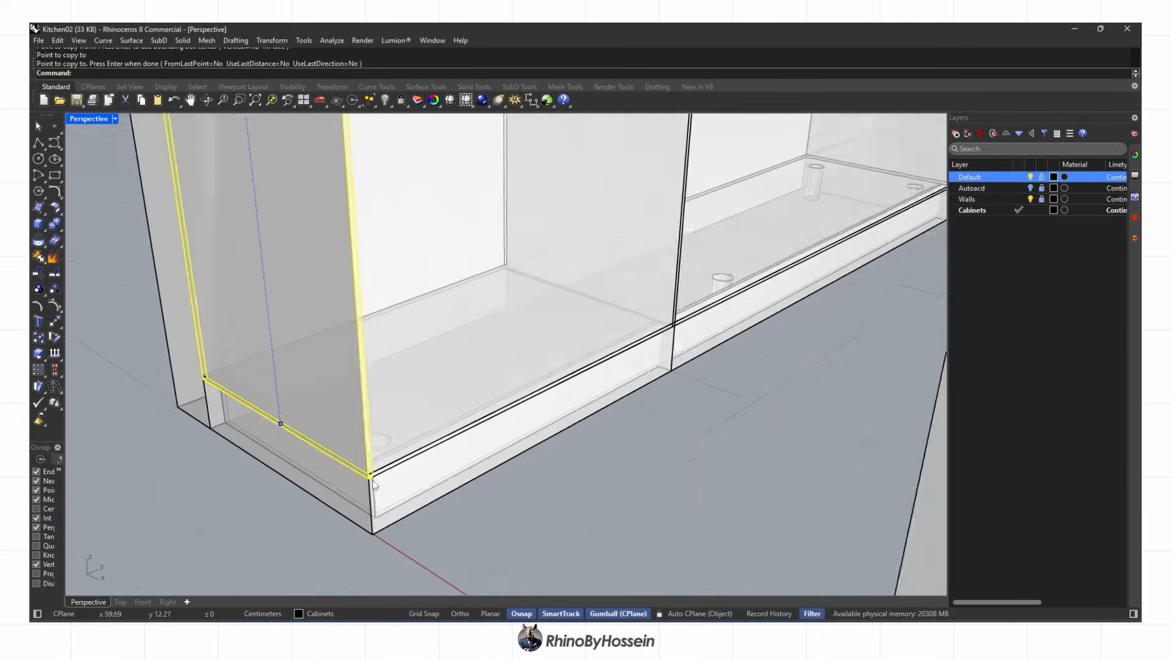
BooleanSplit the long bottom board at the side panels and delete the offcut pieces
click(427, 495)
click(448, 508)
scroll(460, 343, down, 3)
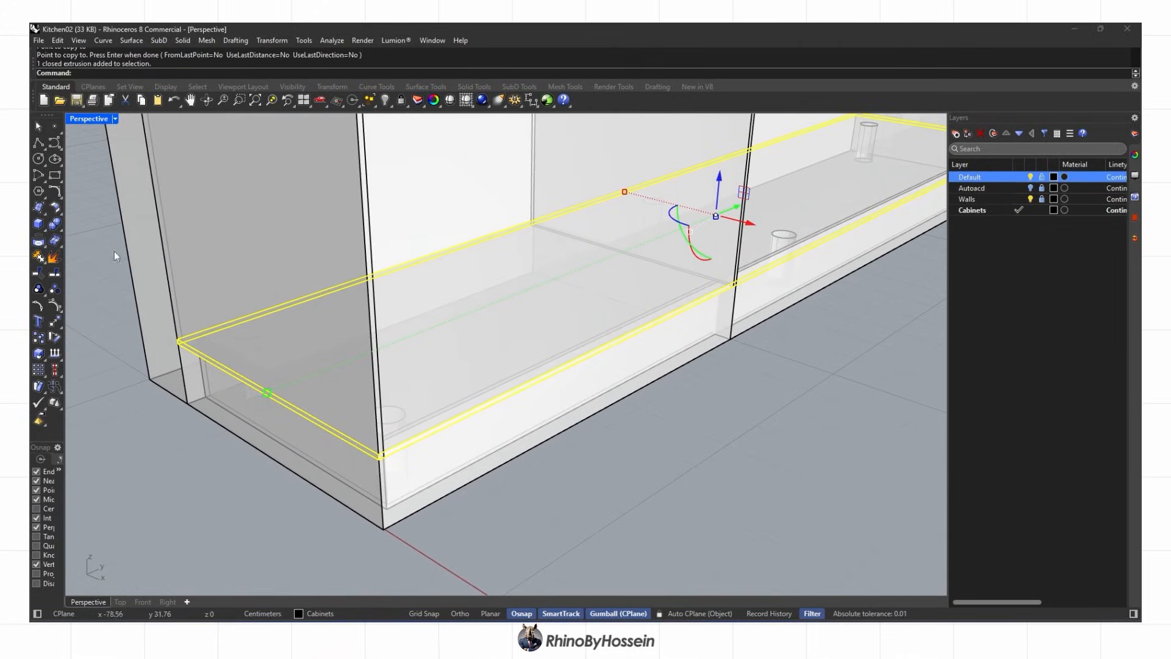
click(59, 234)
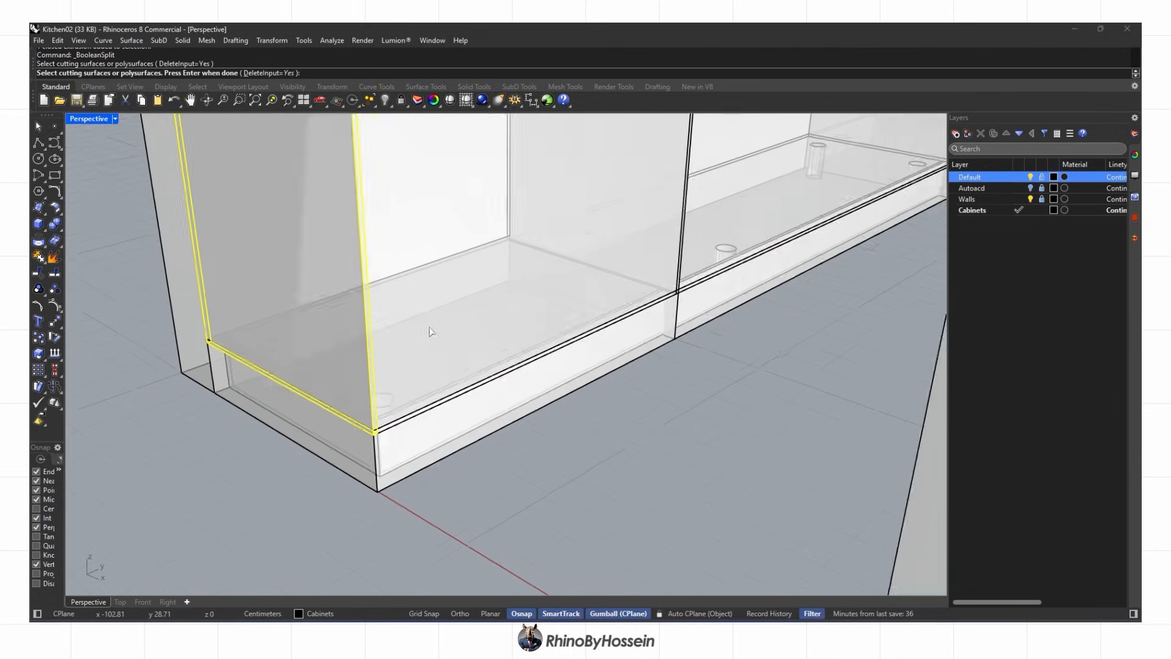
drag(226, 426, 389, 311)
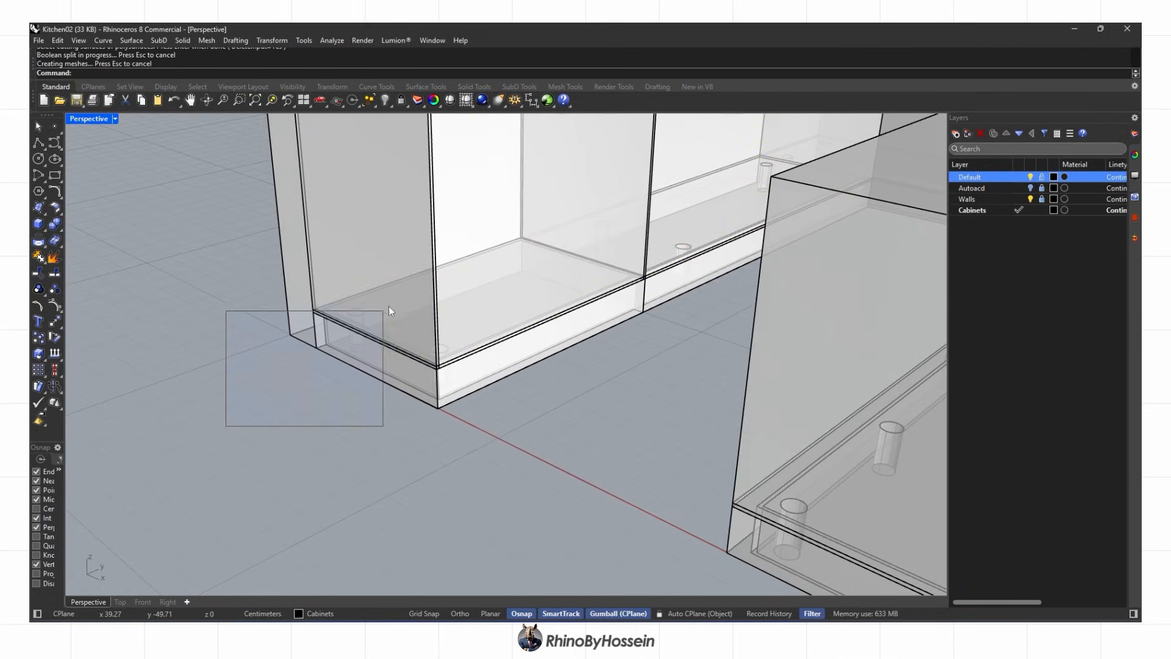
scroll(339, 330, up, 10)
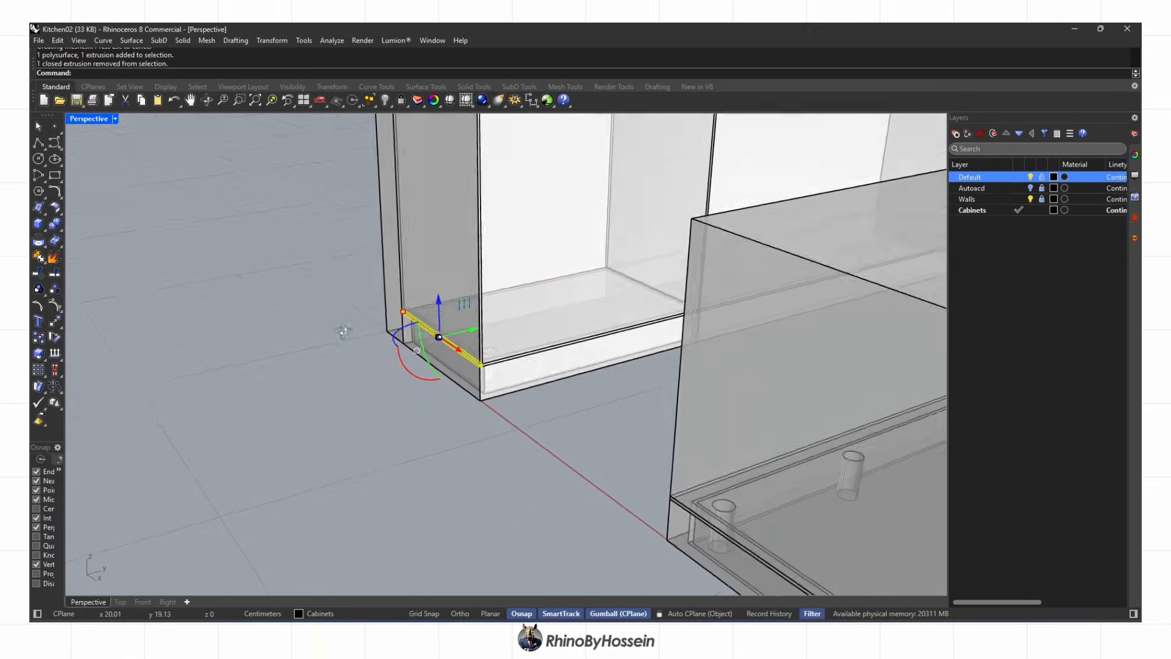
key(Delete)
scroll(556, 385, up, 2)
click(519, 383)
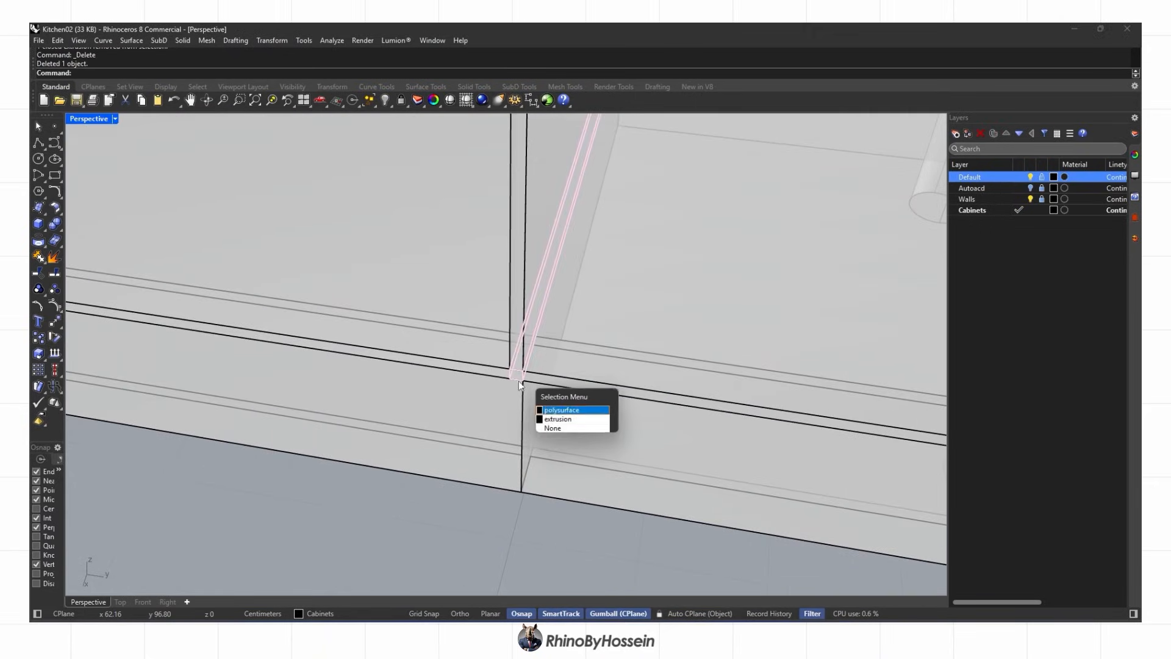
key(Delete)
scroll(518, 361, down, 12)
Delete the tall cabinet's solid block
right_drag(299, 274, 429, 308)
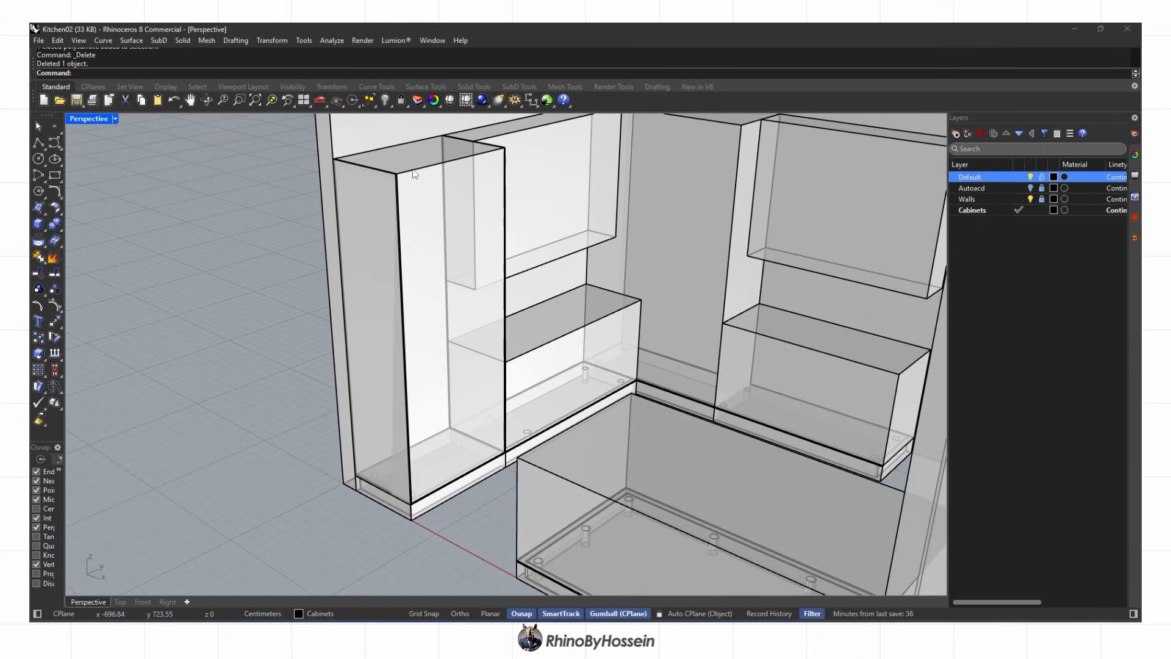
click(424, 197)
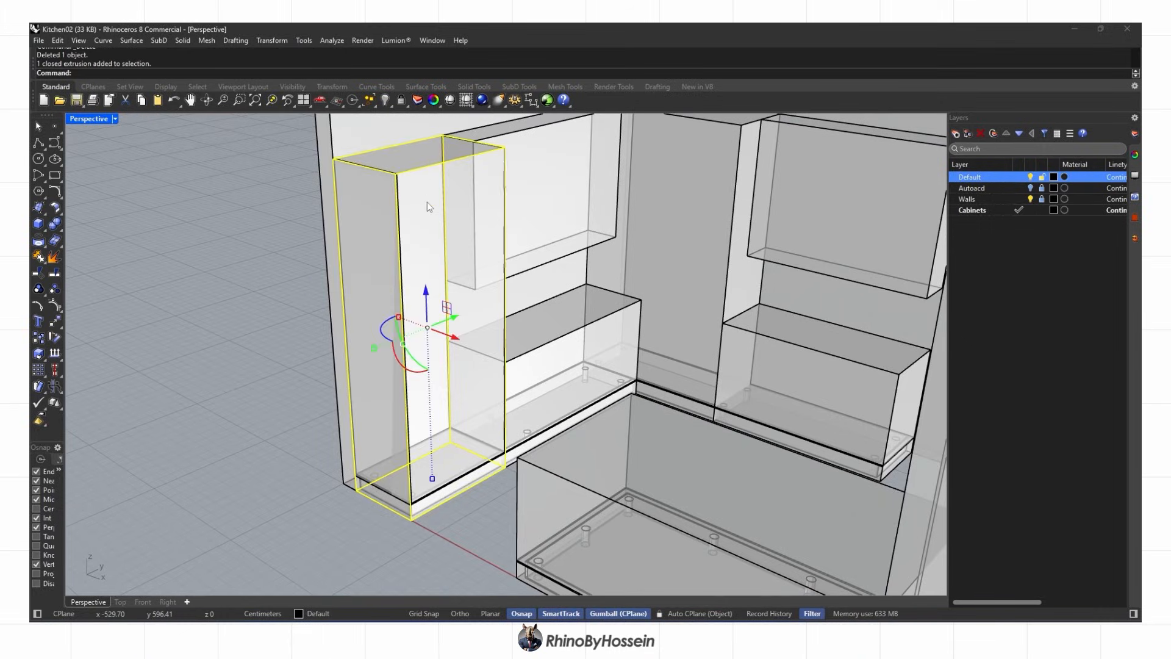
key(Delete)
right_drag(422, 272, 426, 330)
Draw a rectangle across the panel tops and extrude it 1.6 cm into a top panel
click(53, 178)
right_drag(305, 448, 332, 446)
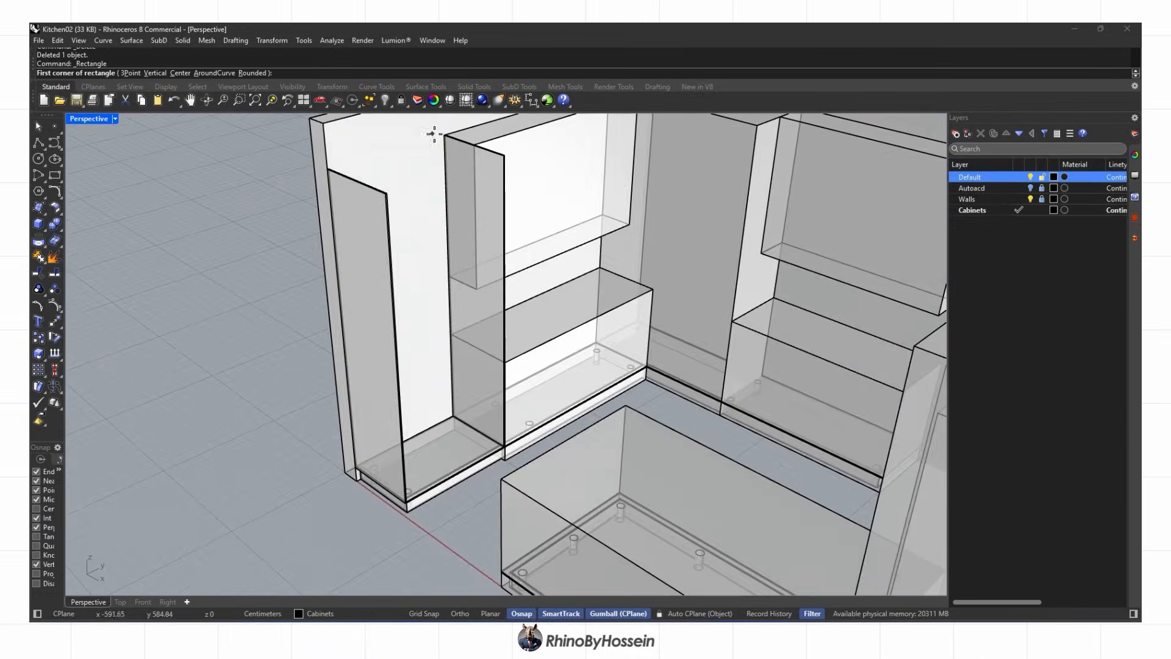
scroll(448, 136, up, 8)
click(457, 135)
scroll(244, 360, up, 3)
click(272, 334)
scroll(266, 317, down, 3)
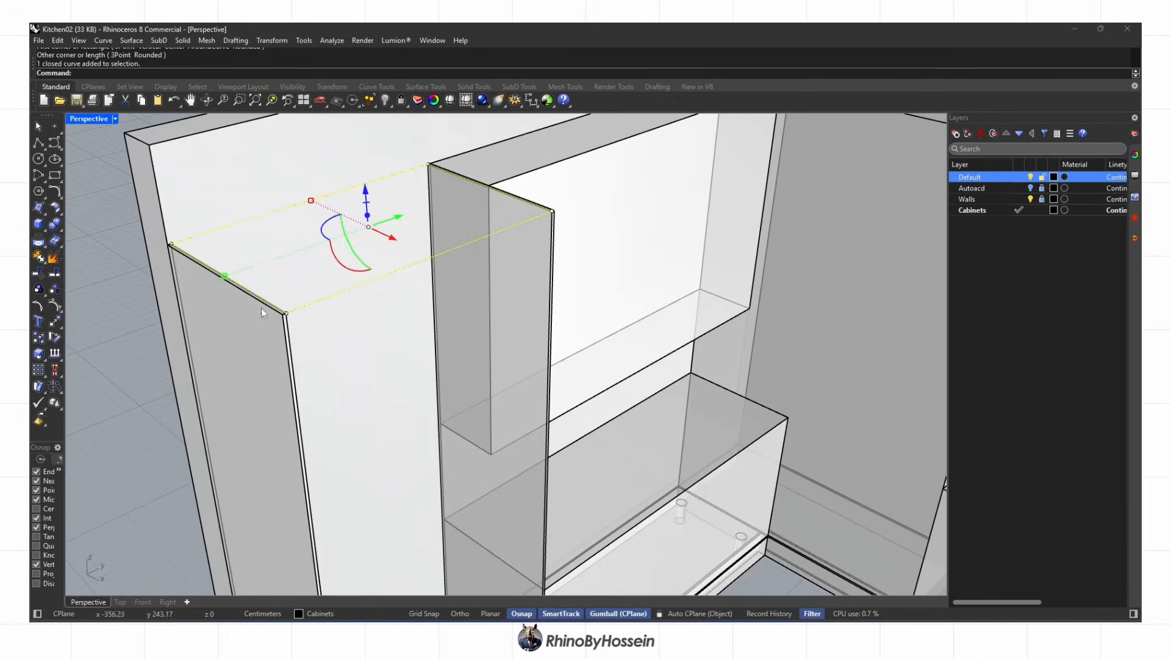
click(124, 264)
text(1.6)
key(Return)
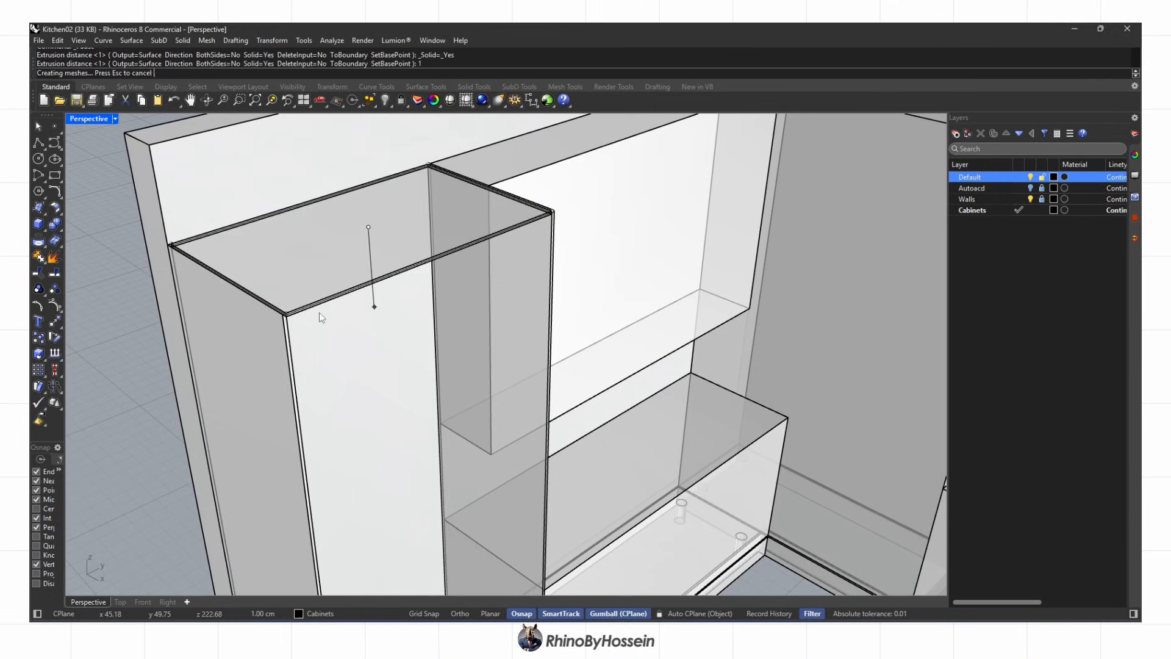
scroll(321, 312, down, 5)
key(Delete)
Orbit around the cabinet to inspect its panels, then return to Shaded display
right_drag(325, 314, 334, 300)
shift+right_drag(372, 566, 375, 448)
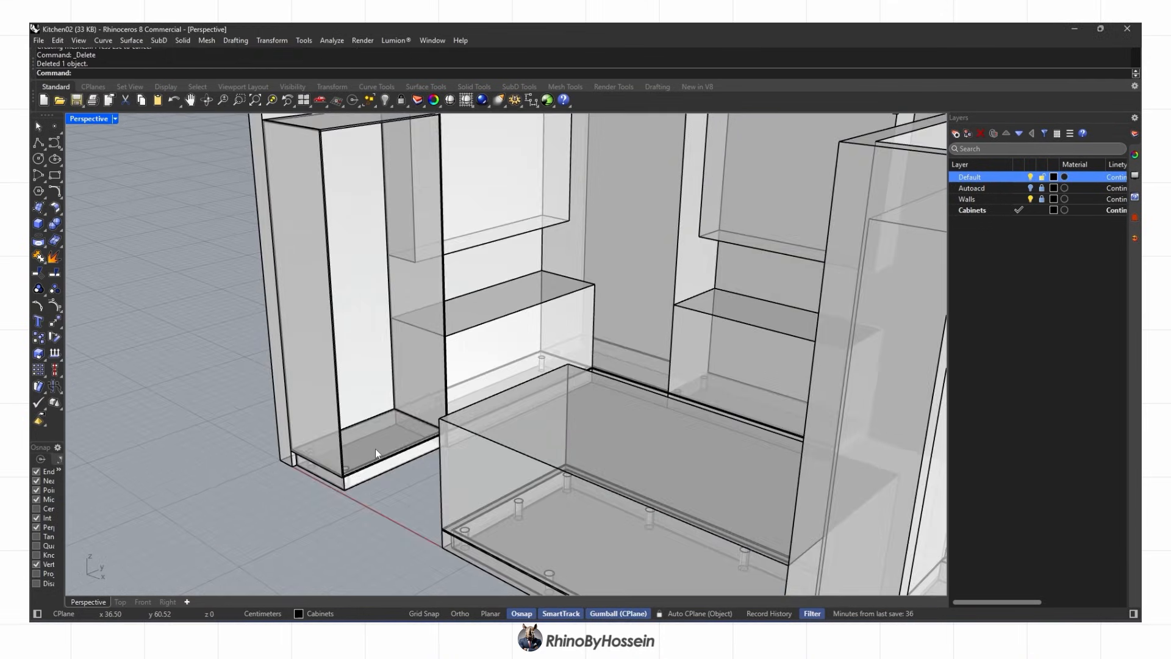
click(375, 448)
scroll(375, 449, up, 6)
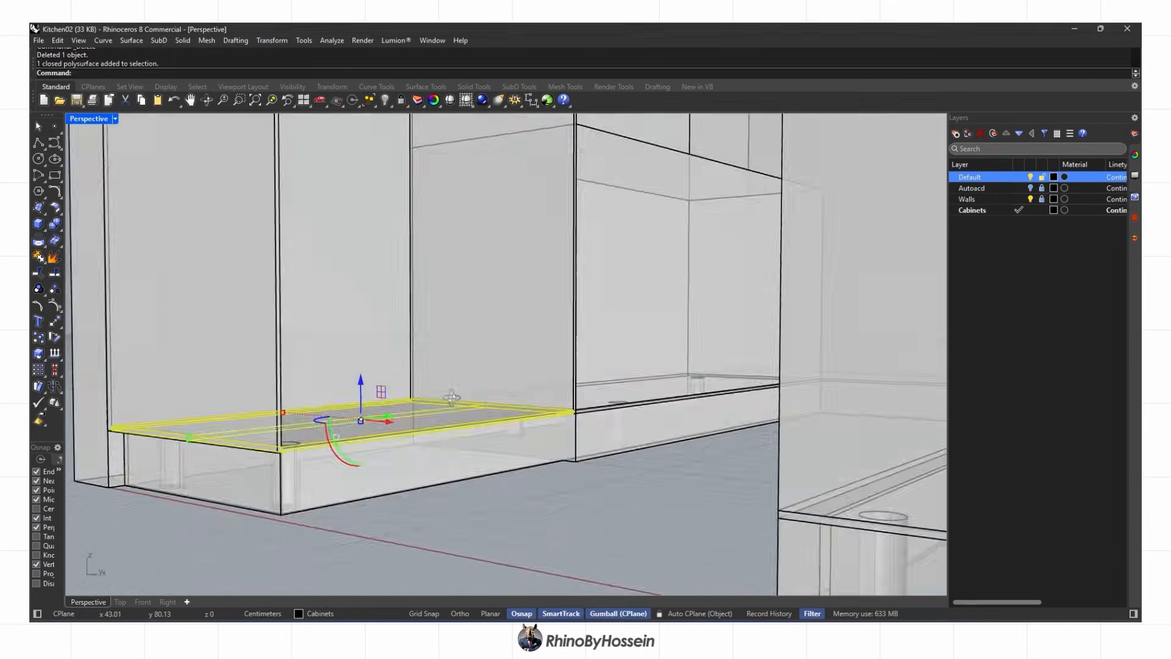
right_drag(451, 397, 324, 473)
scroll(536, 420, up, 4)
right_drag(537, 421, 541, 386)
click(609, 360)
scroll(606, 359, down, 5)
scroll(488, 462, down, 4)
scroll(487, 427, down, 4)
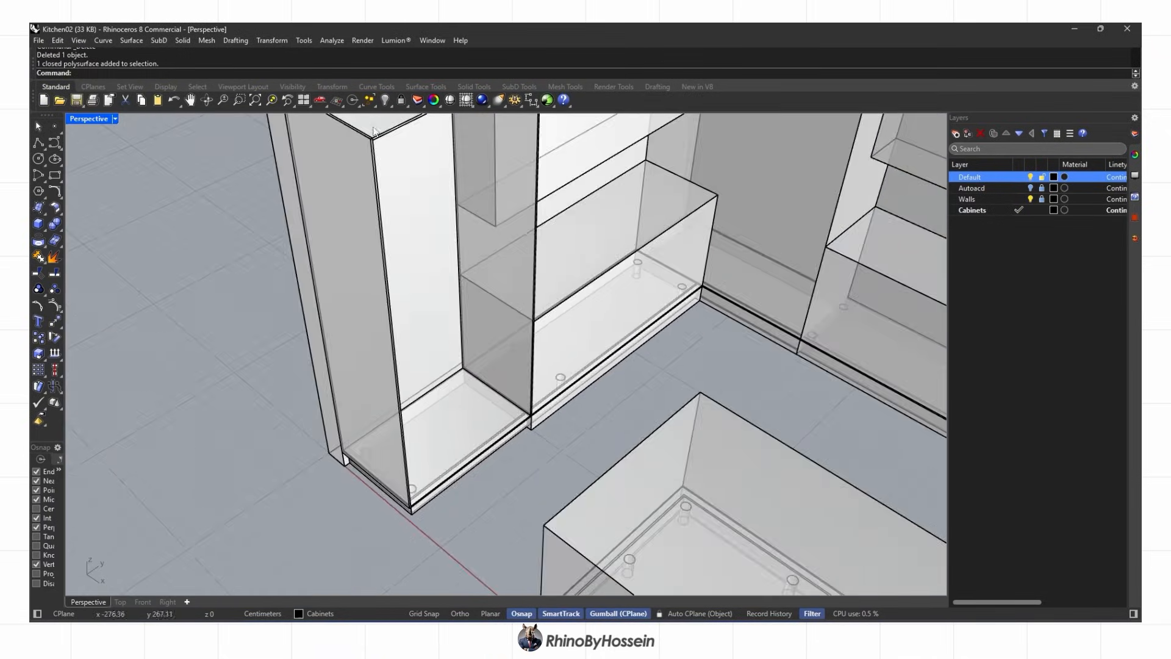
shift+right_drag(374, 130, 457, 295)
scroll(458, 295, up, 4)
scroll(459, 305, down, 3)
mouse_move(467, 348)
shift+right_down()
mouse_move(478, 405)
mouse_move(460, 365)
shift+right_up()
middle_click(396, 219)
click(396, 221)
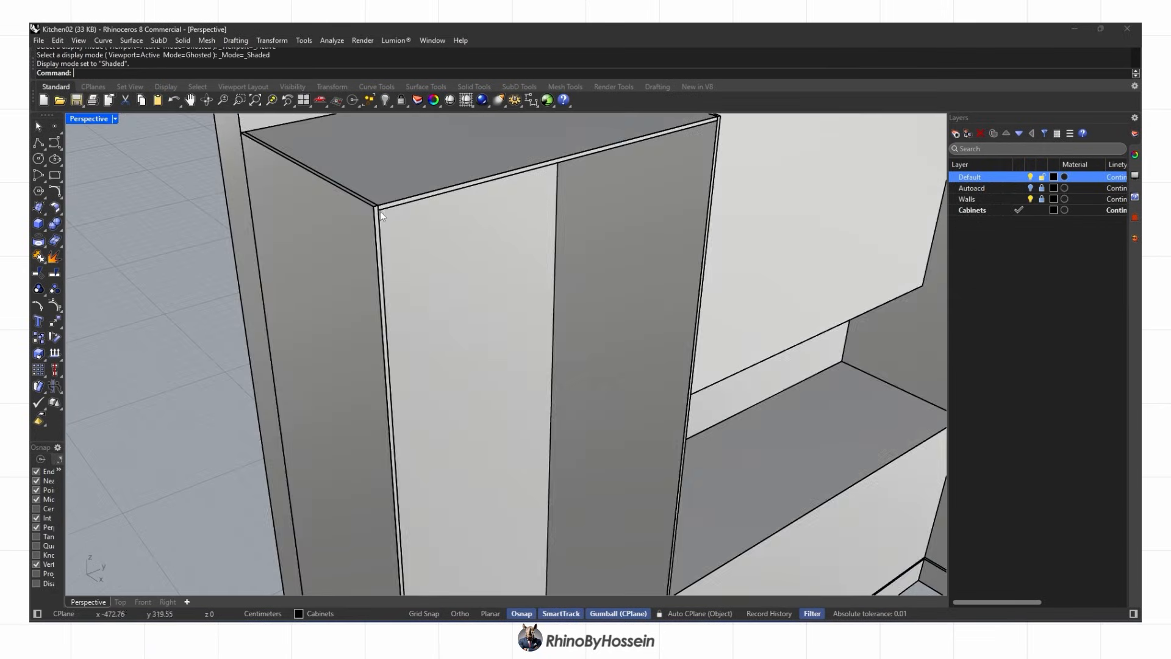
Move the tall cabinet's plinth face 13 cm with the Gumball
scroll(380, 211, up, 5)
ctrl+shift+click(381, 207)
scroll(382, 207, down, 9)
scroll(375, 416, up, 10)
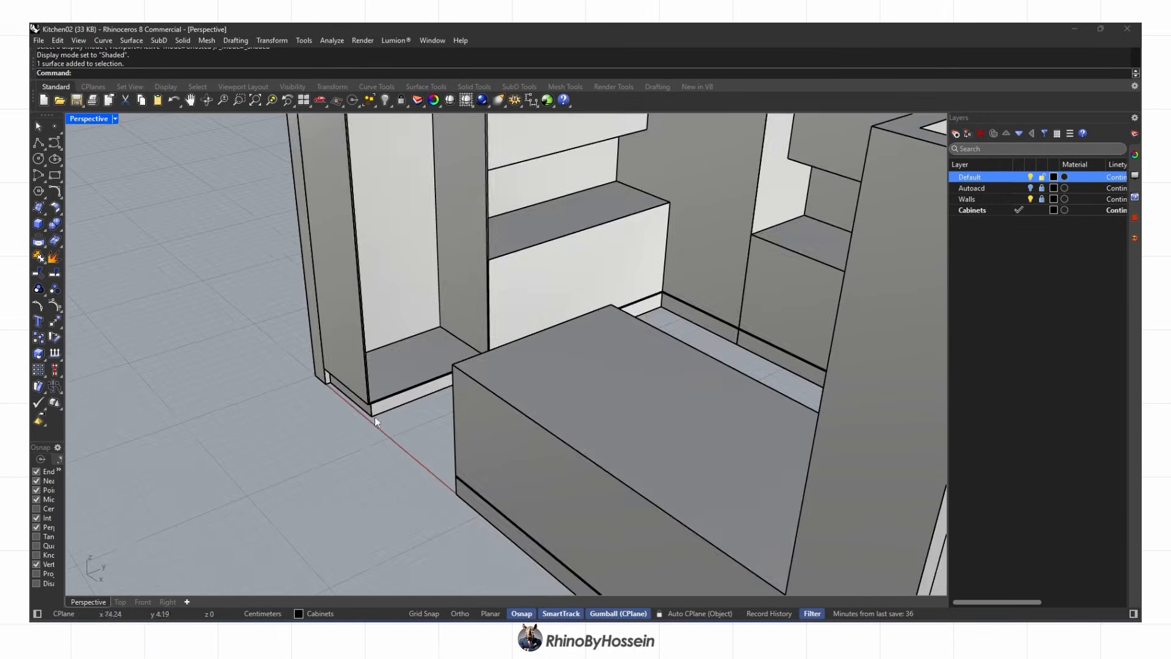
ctrl+shift+click(336, 408)
scroll(366, 366, down, 6)
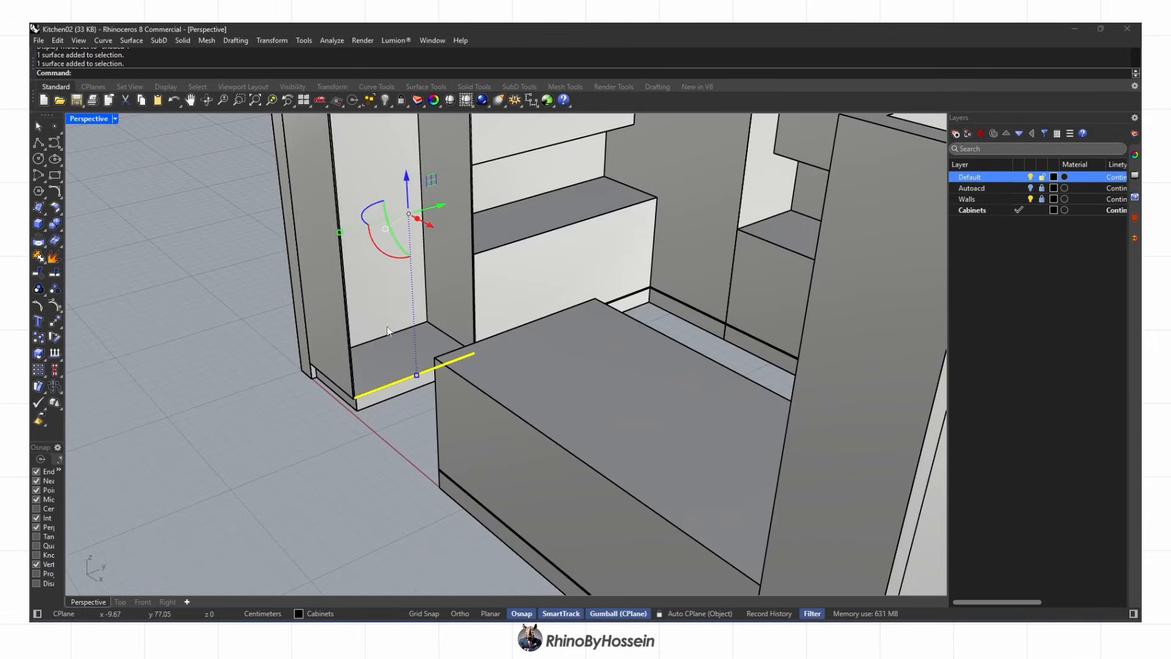
scroll(427, 314, up, 5)
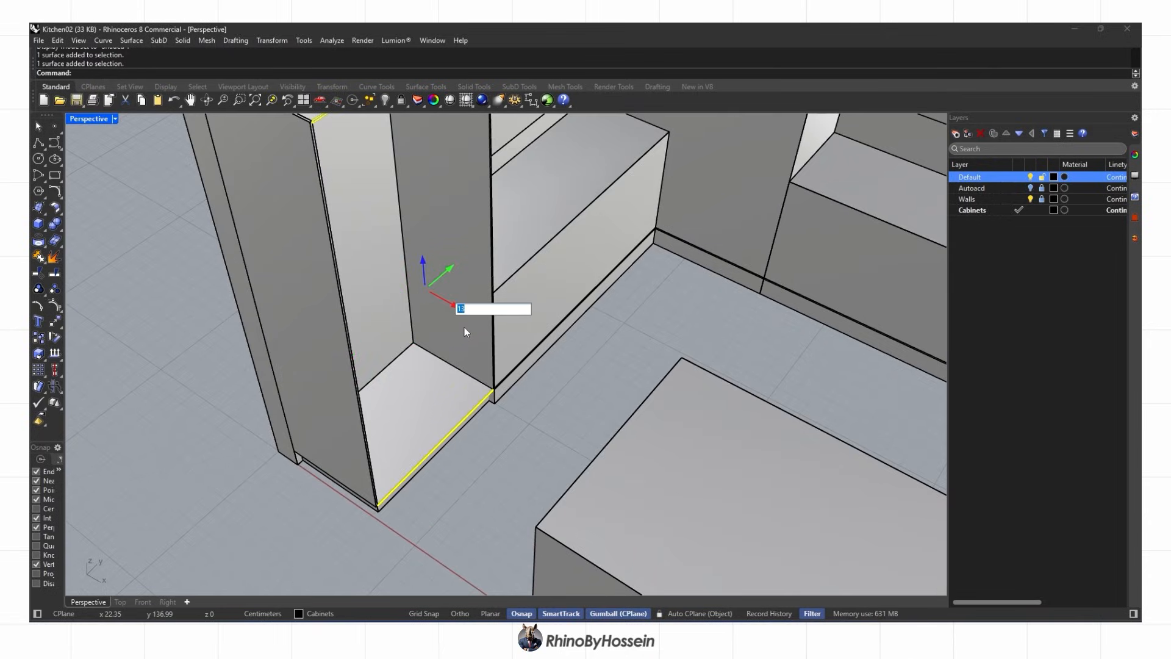
key(Return)
Duplicate the bottom shelf and raise the copy 74.55 cm up the cabinet
click(440, 408)
scroll(436, 378, up, 6)
scroll(430, 334, up, 4)
key(Escape)
right_drag(429, 334, 497, 307)
scroll(497, 309, down, 5)
click(459, 401)
key(ctrl+c)
key(ctrl+v)
scroll(478, 376, down, 2)
right_drag(478, 376, 485, 390)
drag(429, 408, 421, 257)
scroll(410, 366, down, 4)
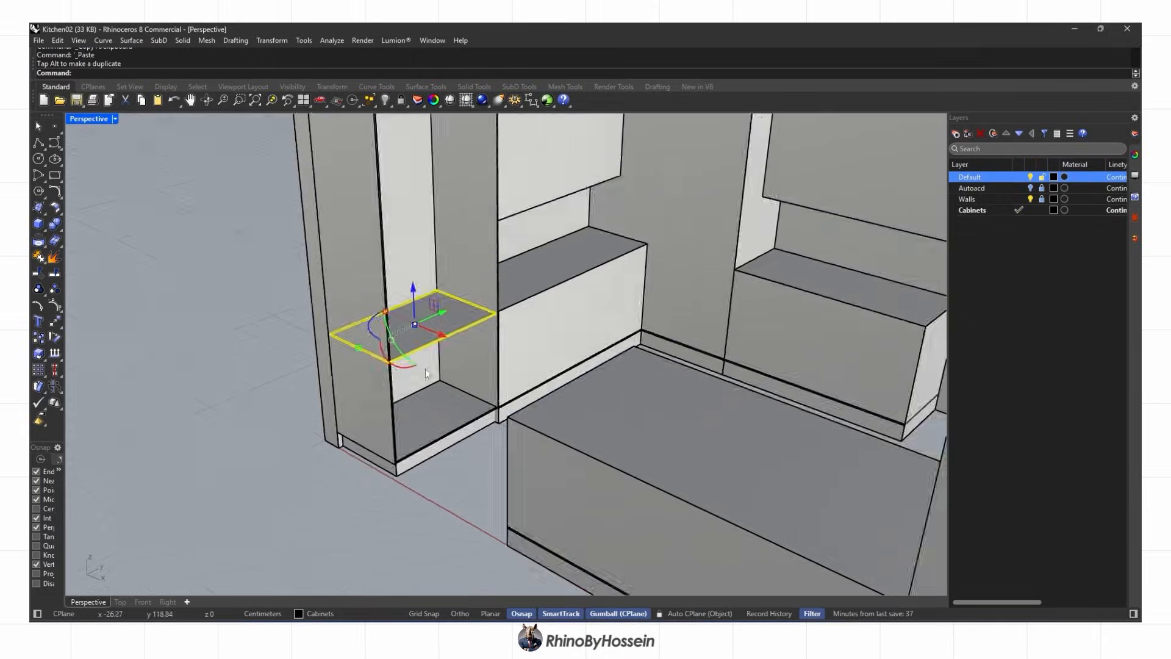
Align the shelf copy's top to the reference point in the Front viewport
right_drag(410, 373, 458, 323)
click(143, 602)
scroll(225, 424, up, 6)
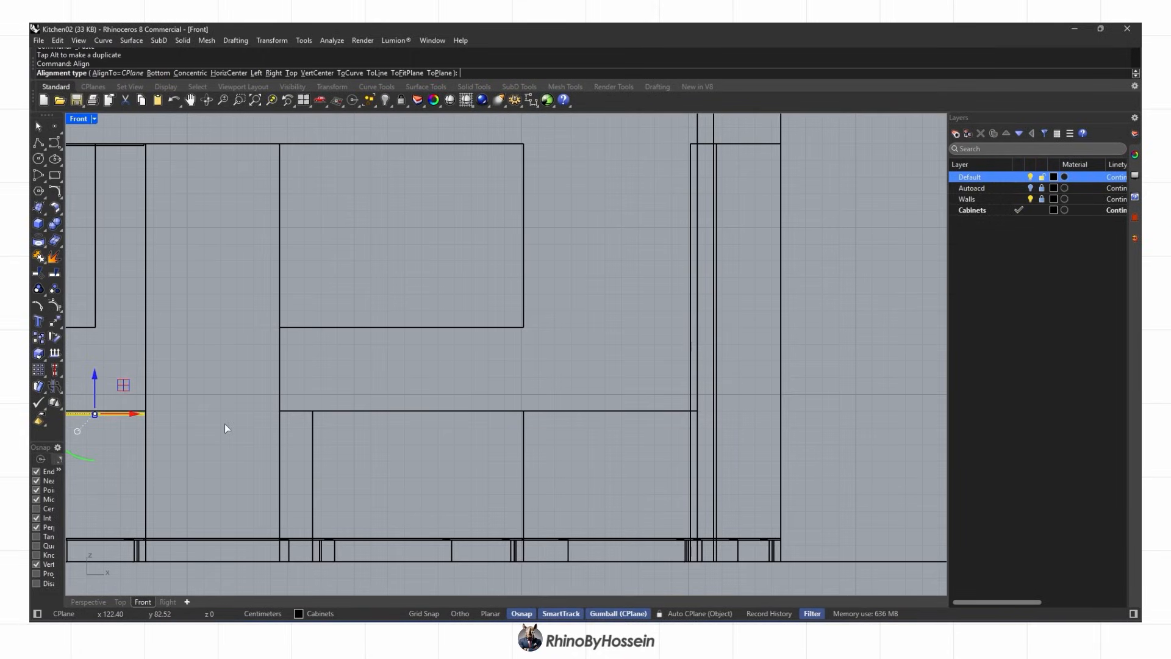
click(313, 411)
right_drag(319, 419, 580, 419)
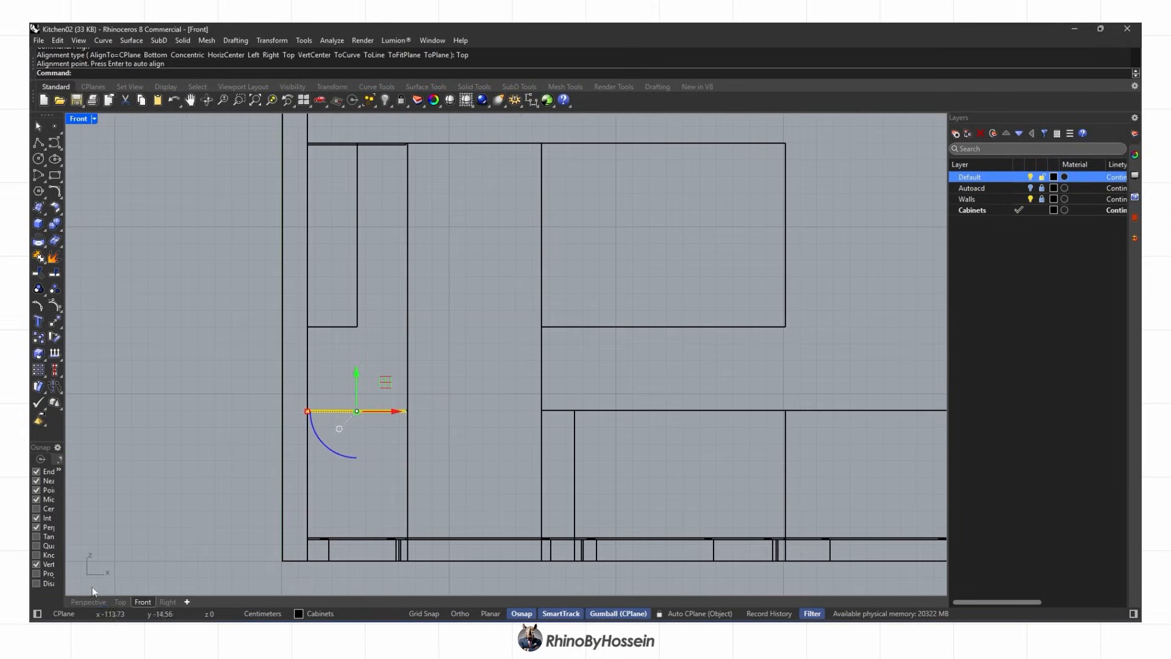
click(88, 602)
scroll(421, 308, up, 3)
key(Escape)
Orbit around the cabinets to check the new shelf position
right_drag(482, 311, 397, 385)
scroll(419, 304, down, 4)
scroll(455, 333, up, 5)
scroll(434, 339, down, 5)
scroll(415, 378, down, 2)
scroll(507, 328, up, 4)
scroll(524, 328, down, 3)
click(525, 330)
scroll(519, 332, up, 4)
scroll(514, 334, down, 3)
click(318, 167)
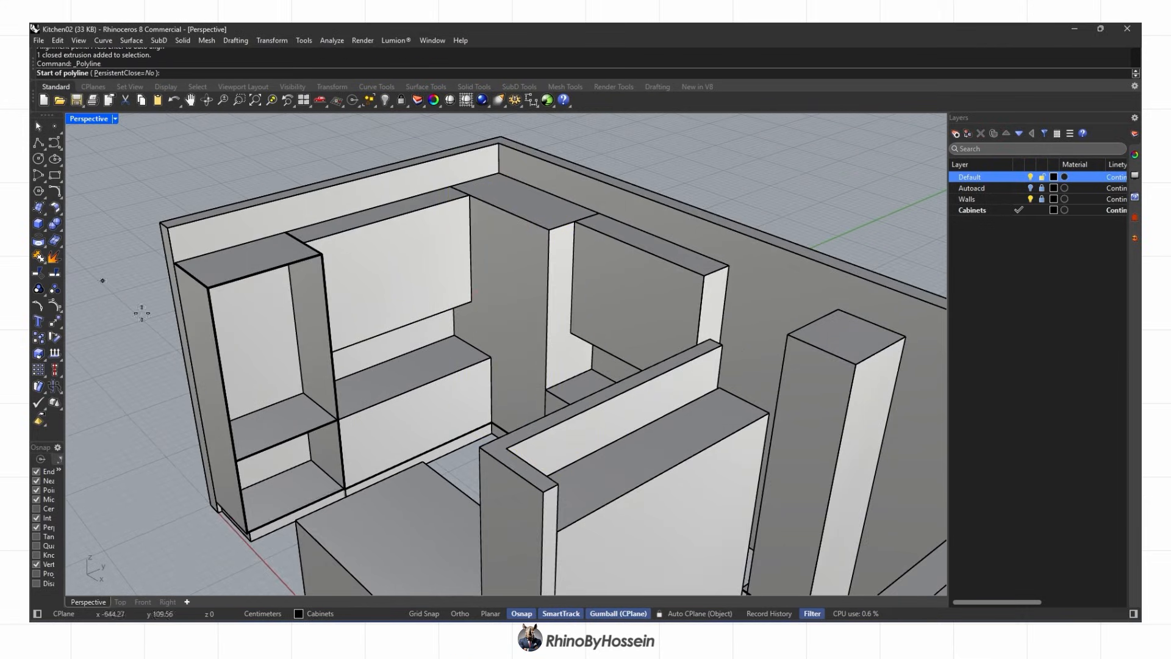
Switch to ghosted display and trace a closed divider outline at the cabinet corner
scroll(564, 207, up, 7)
scroll(270, 193, down, 7)
click(115, 119)
click(110, 201)
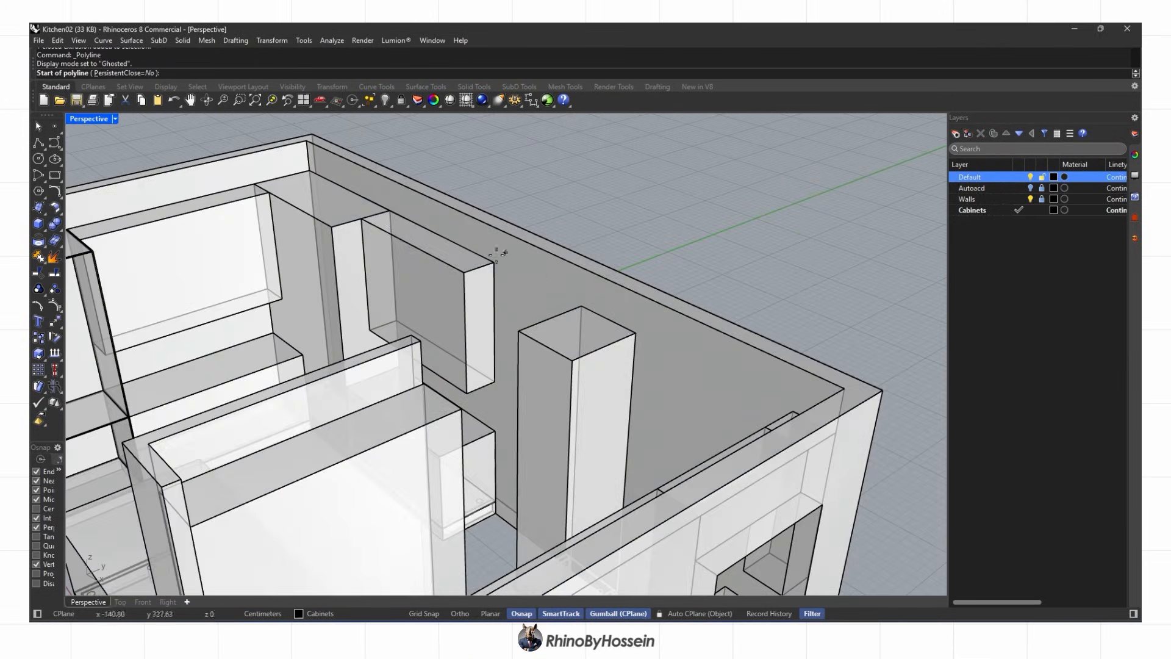
click(386, 209)
scroll(378, 476, up, 10)
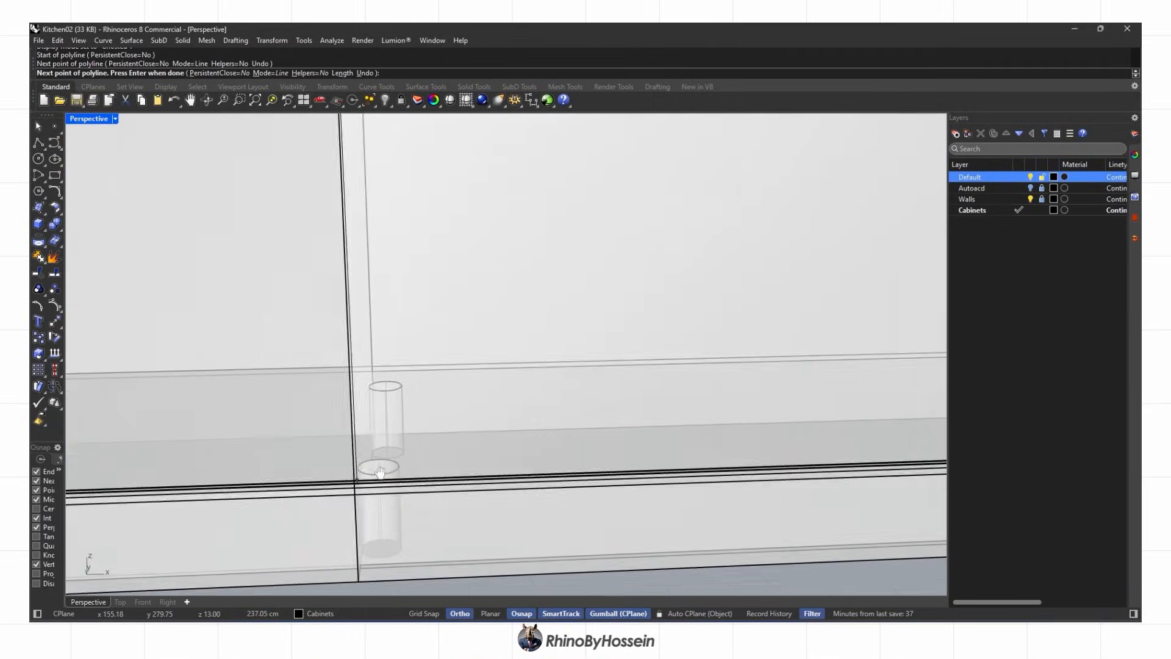
shift+right_drag(380, 472, 434, 433)
right_drag(434, 433, 455, 513)
scroll(425, 476, down, 5)
shift+click(421, 422)
scroll(510, 230, down, 8)
scroll(458, 211, up, 4)
click(428, 233)
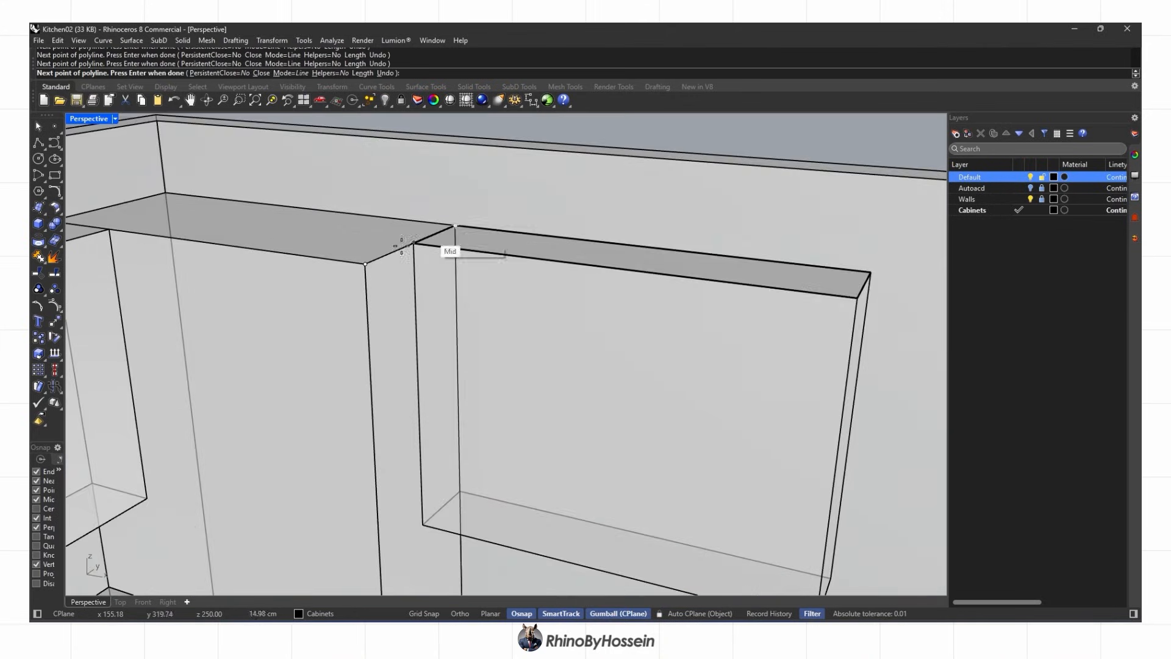
key(ctrl+z)
scroll(456, 226, up, 5)
click(332, 273)
click(333, 308)
scroll(437, 214, down, 10)
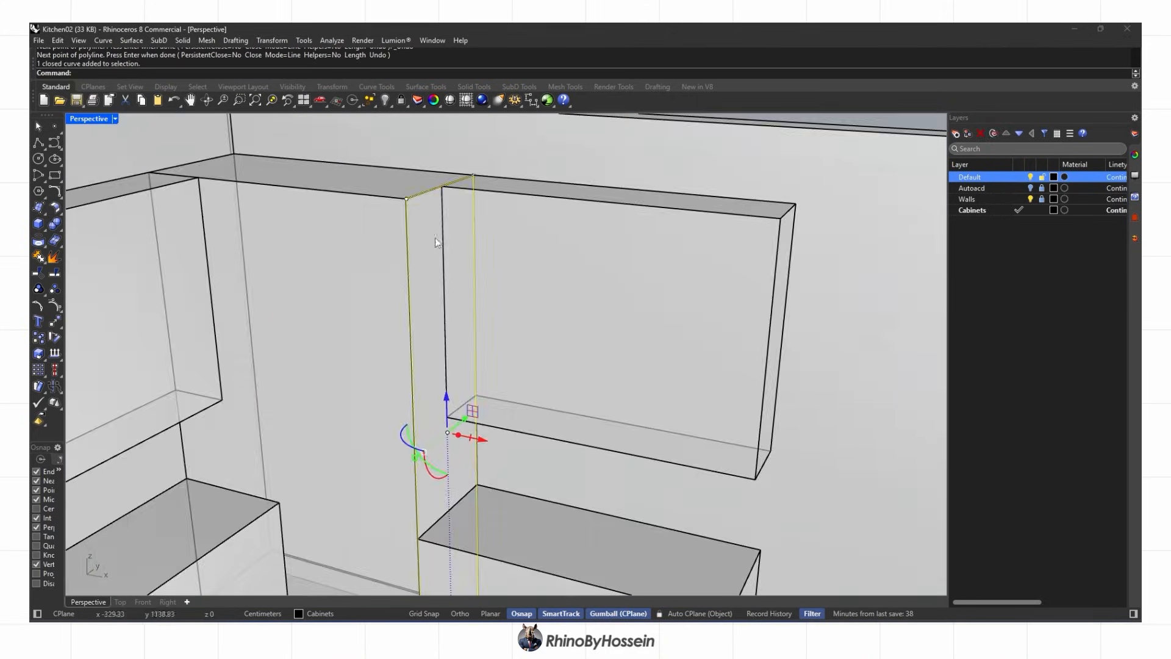
Extrude the outline into a 1 cm thick divider panel
right_drag(434, 236, 435, 302)
scroll(430, 305, down, 2)
scroll(429, 309, down, 2)
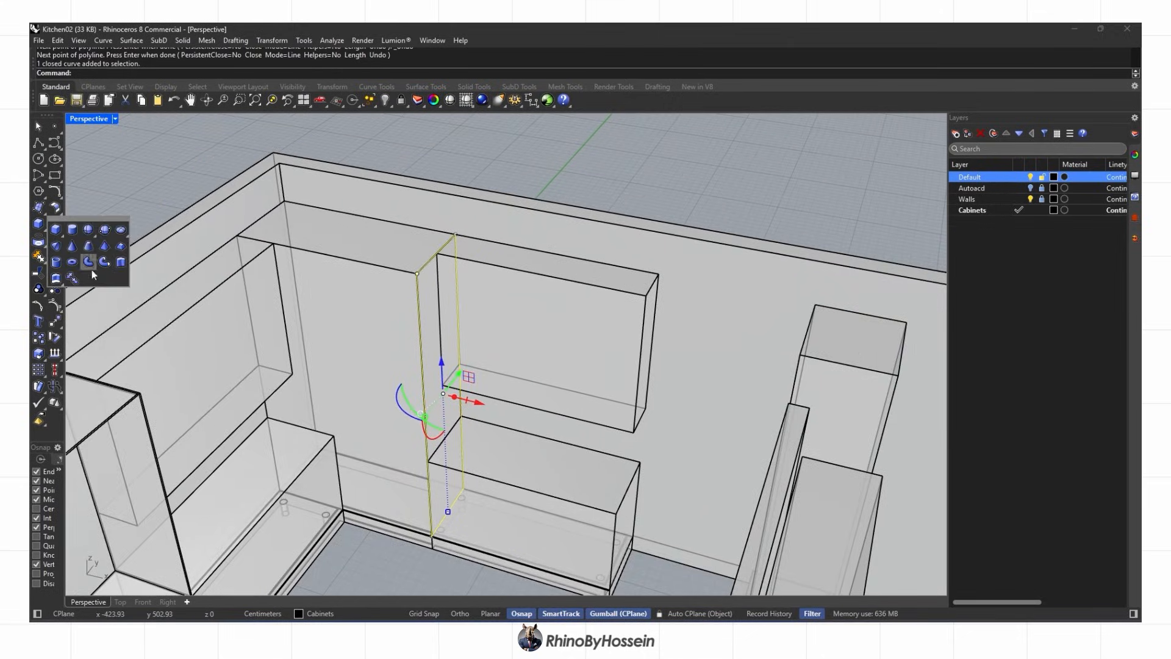
click(121, 262)
scroll(326, 355, up, 2)
text(1)
key(Return)
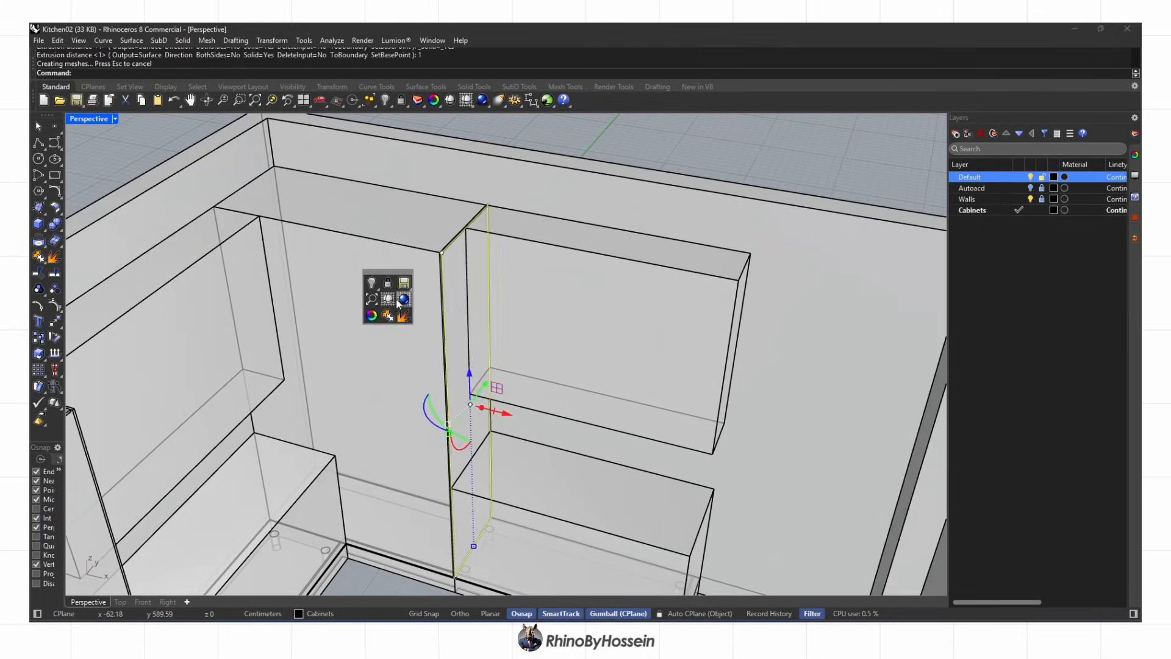
Return to shaded display and delete the leftover outline curve and the tall cabinet block
click(398, 300)
right_drag(438, 357, 446, 328)
key(Delete)
scroll(412, 451, up, 3)
click(414, 474)
key(Delete)
mouse_move(416, 472)
right_down()
mouse_move(498, 428)
mouse_move(513, 473)
mouse_move(400, 449)
mouse_move(502, 431)
mouse_move(491, 397)
right_up()
scroll(448, 434, up, 2)
scroll(506, 402, down, 4)
Move the thin divider panel 30 units to the left with the gumball
click(538, 394)
click(551, 385)
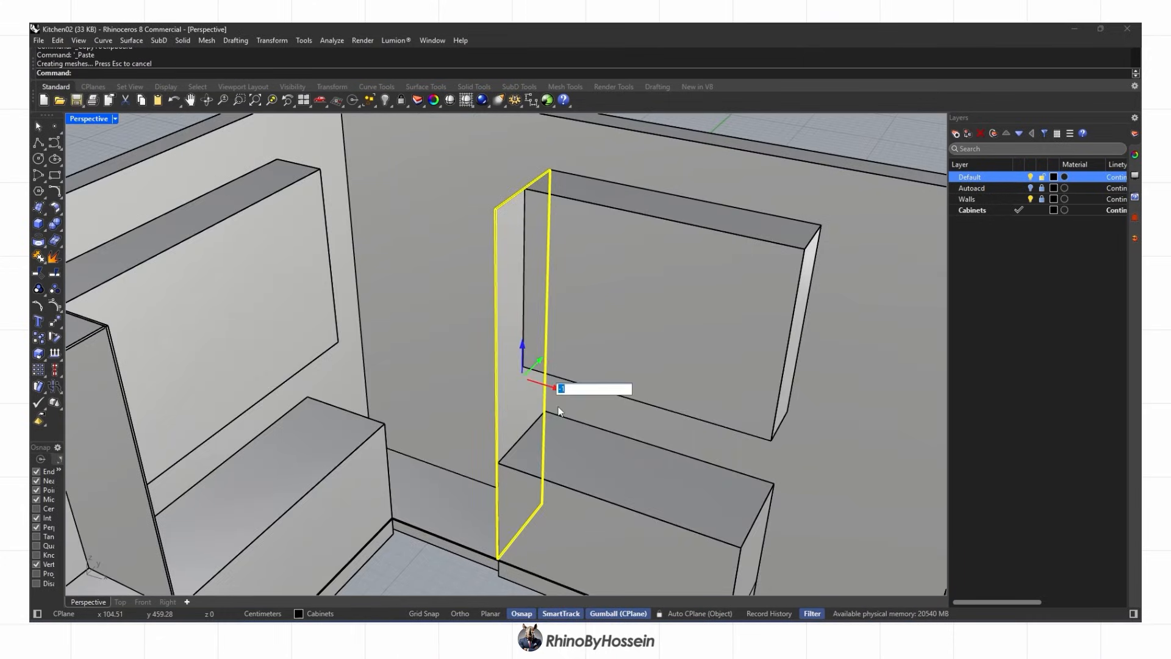
key(Return)
click(560, 411)
right_drag(559, 410, 456, 424)
scroll(464, 388, up, 2)
Copy the divider panel from its bottom corner to the left cabinet's corner
click(454, 355)
scroll(368, 299, up, 2)
click(470, 295)
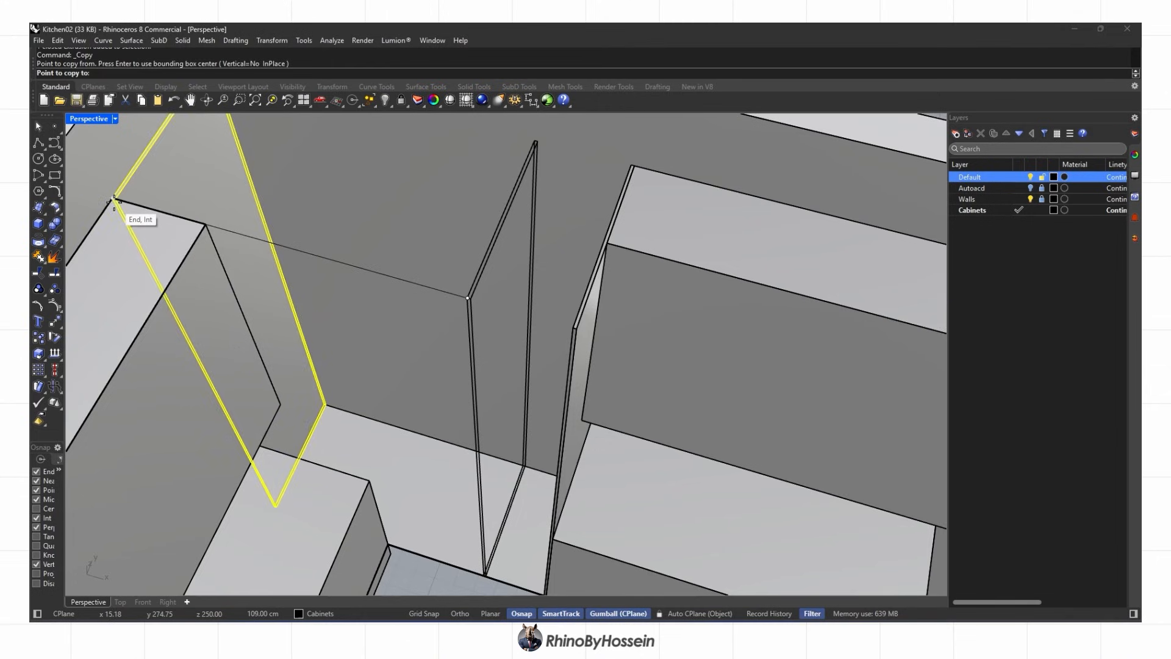
click(114, 199)
scroll(333, 326, down, 4)
right_click(333, 329)
right_drag(333, 402, 465, 405)
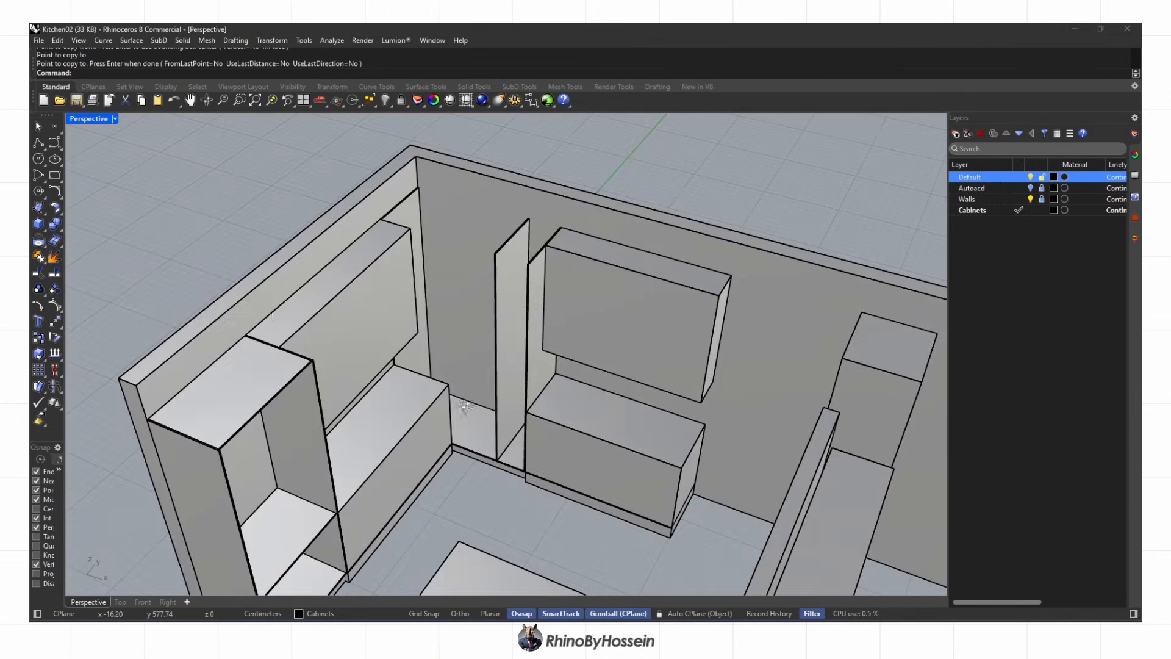
Start a rectangle at the panel base, then cancel it and view the panel from low
click(52, 179)
scroll(482, 455, up, 7)
click(536, 488)
scroll(518, 448, down, 3)
right_drag(398, 305, 454, 343)
key(Escape)
right_drag(503, 421, 421, 387)
scroll(522, 478, up, 6)
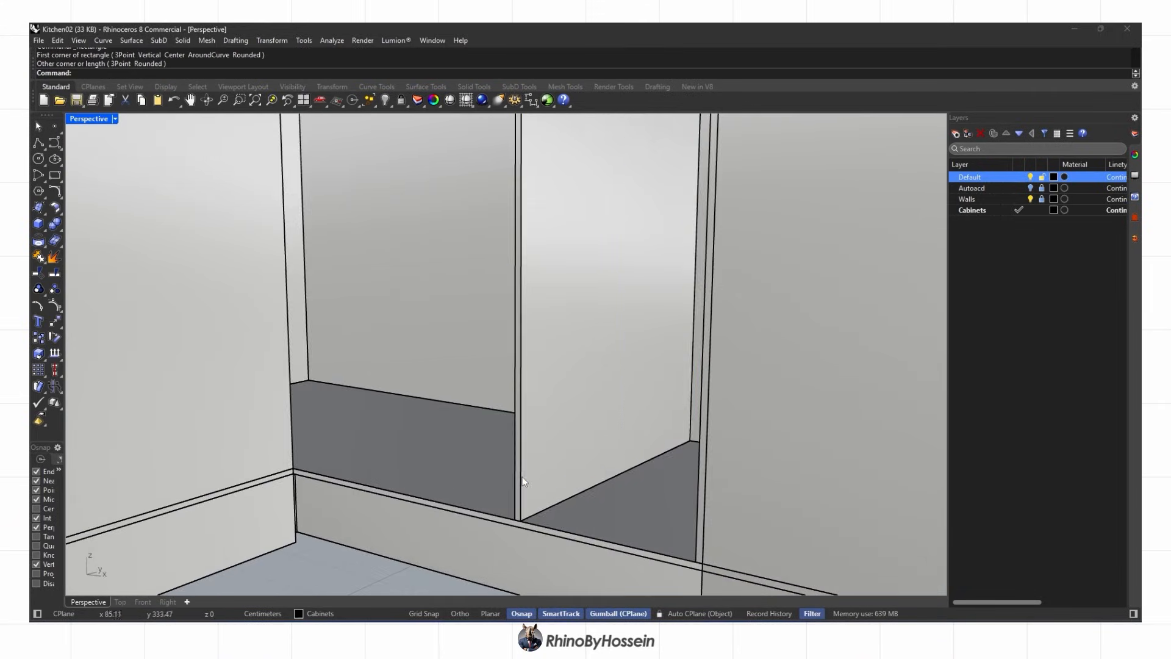
click(519, 491)
scroll(518, 522, up, 2)
key(Escape)
scroll(520, 488, down, 6)
Bring the other divider panel's base into view and select both dividers
shift+right_drag(522, 427, 533, 484)
scroll(530, 483, down, 7)
shift+right_drag(286, 509, 366, 360)
scroll(360, 448, up, 7)
scroll(360, 448, down, 7)
shift+right_drag(563, 347, 531, 487)
scroll(572, 492, up, 9)
click(573, 439)
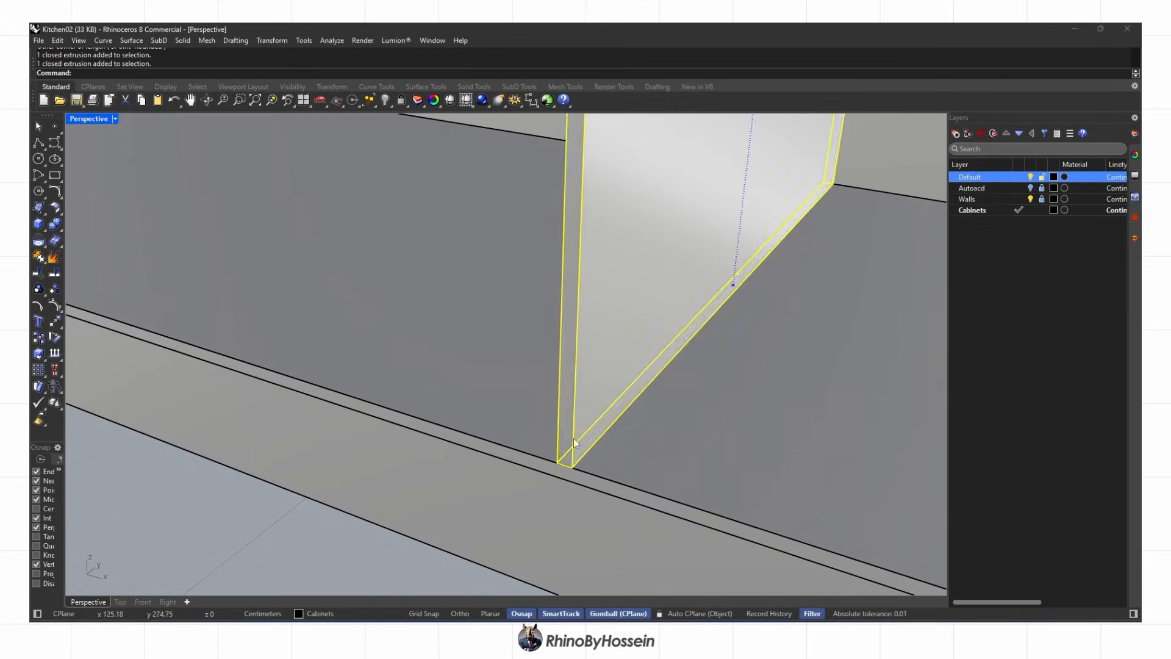
scroll(573, 438, down, 9)
scroll(529, 429, up, 5)
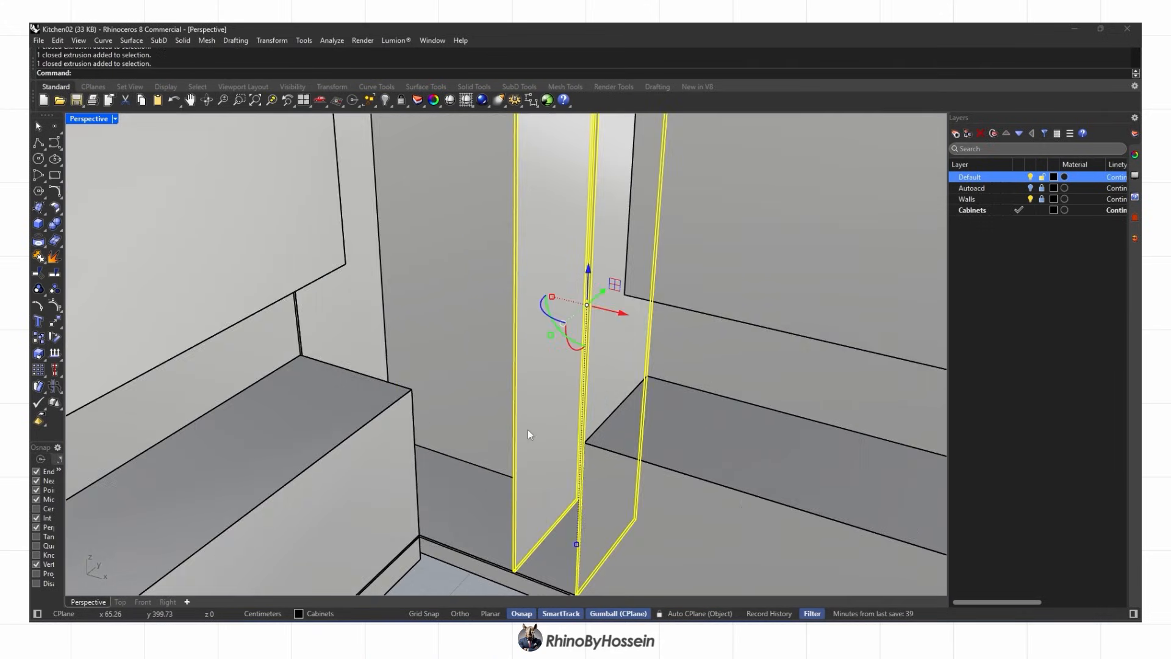
Scale1D both dividers down to the bottom shelf's lower edge
click(272, 41)
click(414, 131)
scroll(433, 166, down, 4)
right_drag(488, 244, 455, 250)
scroll(523, 152, up, 3)
click(523, 152)
scroll(466, 463, down, 2)
scroll(531, 516, up, 8)
click(539, 487)
click(540, 496)
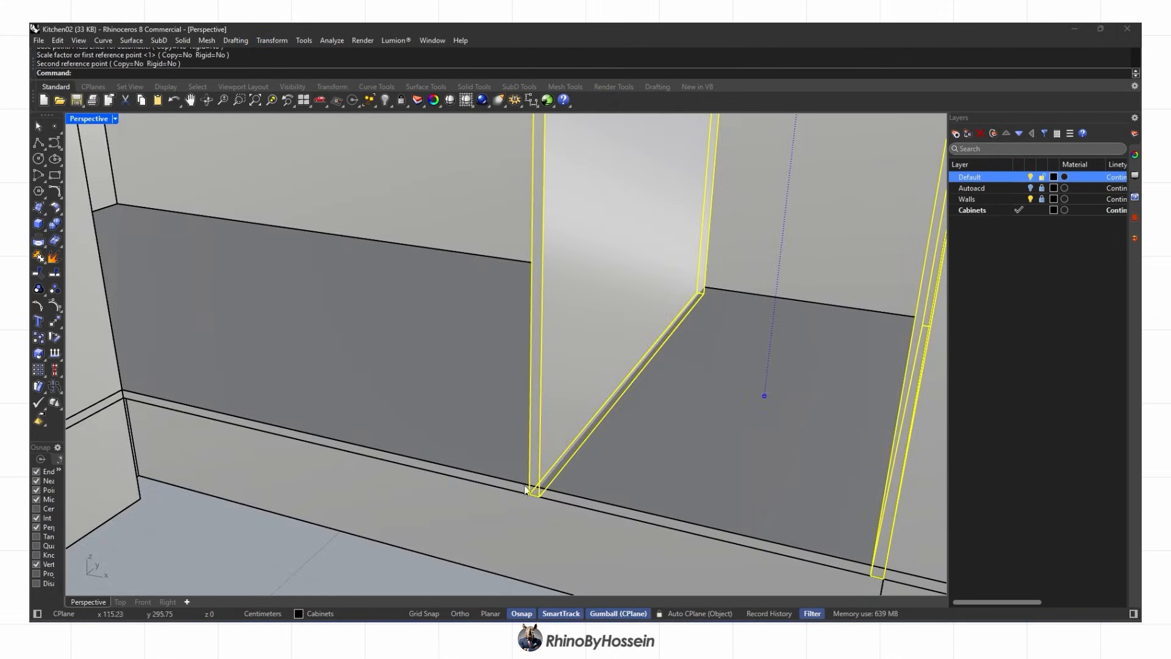
BooleanSplit the bottom shelf using the divider panels as cutters
click(441, 433)
click(120, 230)
scroll(438, 400, down, 3)
click(549, 378)
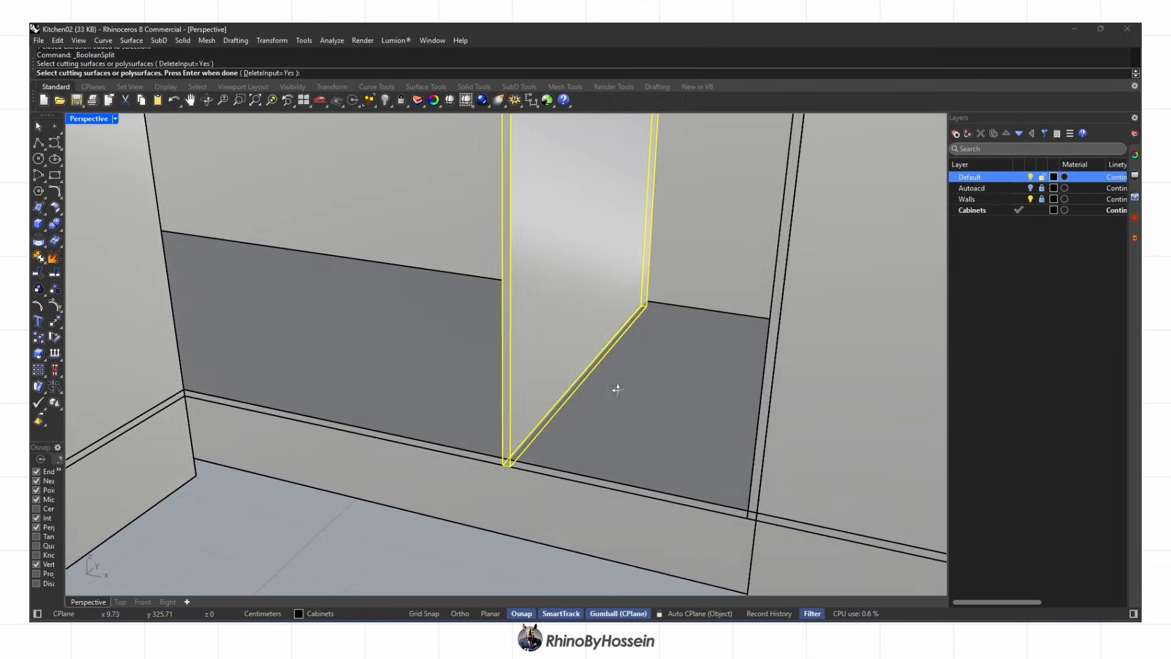
right_drag(616, 387, 696, 372)
click(659, 390)
key(Return)
Delete the leftover strips from the split bottom plate
scroll(432, 468, up, 4)
click(404, 470)
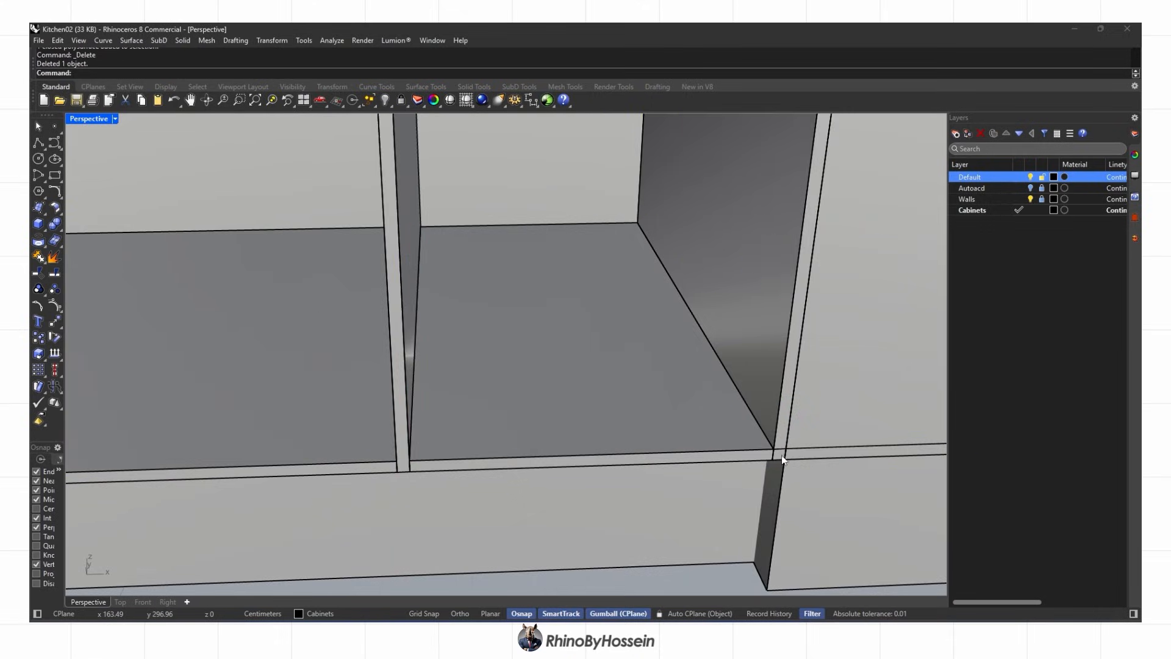
key(Delete)
scroll(417, 465, up, 3)
shift+click(340, 470)
right_drag(340, 470, 361, 352)
scroll(448, 411, down, 4)
right_drag(448, 411, 523, 452)
scroll(474, 472, down, 3)
click(466, 479)
key(Escape)
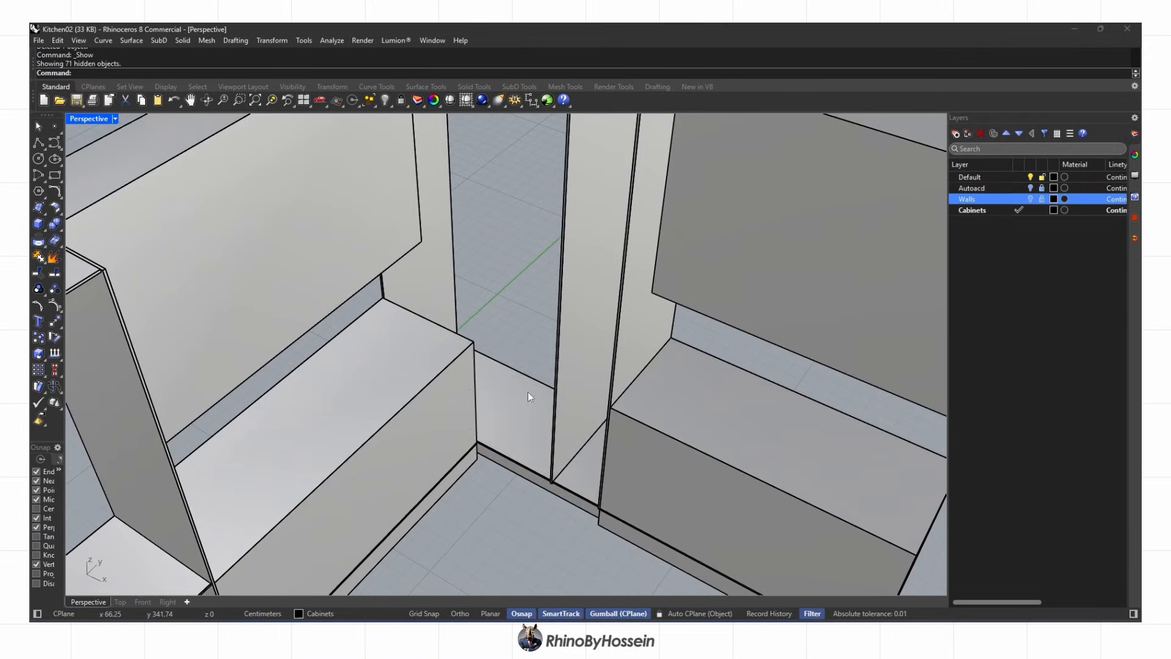
Copy and paste the cabinet's floor plate and raise the copy upward
click(513, 454)
right_drag(512, 454, 495, 420)
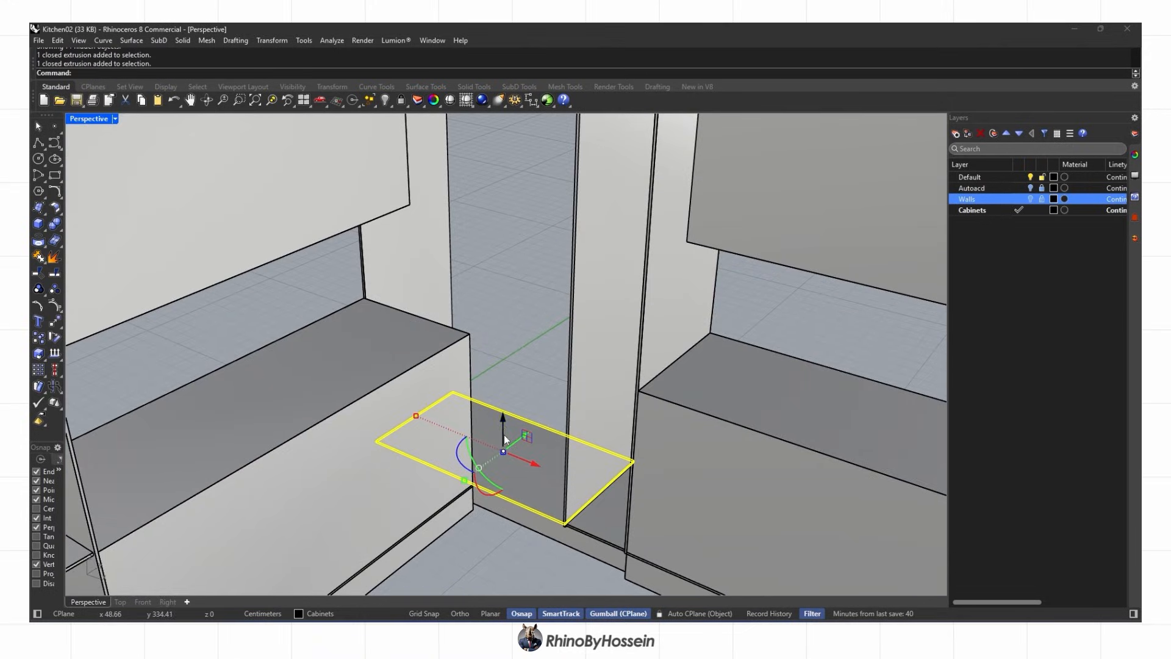
key(ctrl+c)
key(ctrl+v)
drag(502, 424, 500, 336)
right_drag(495, 391, 478, 344)
click(142, 601)
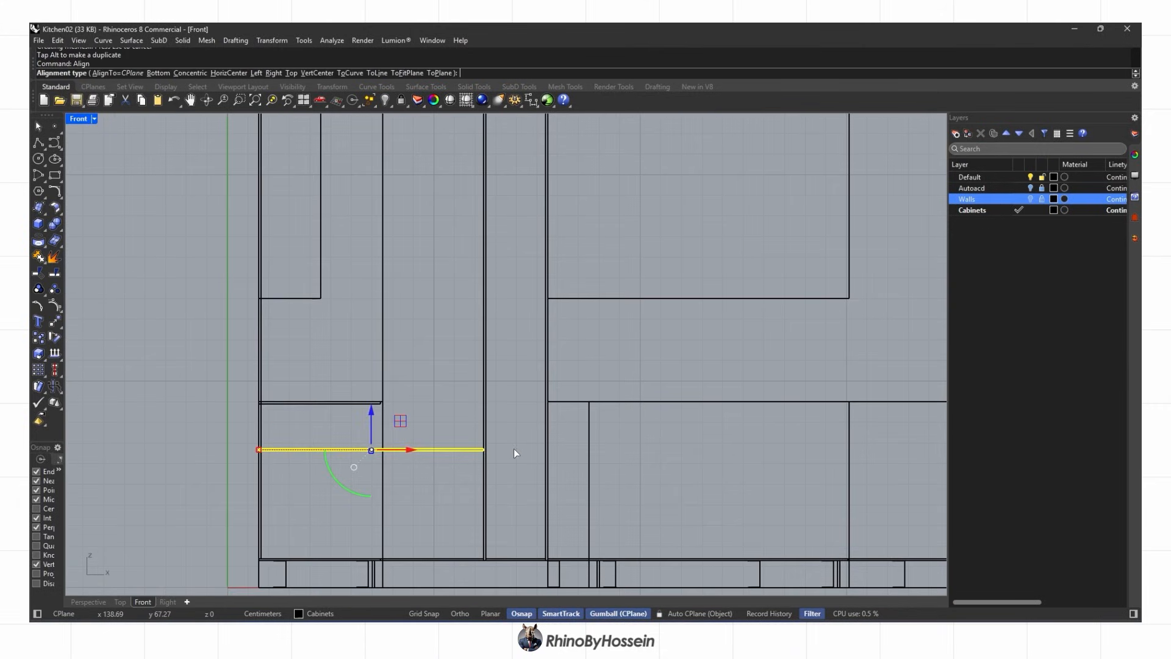
click(88, 601)
right_drag(417, 395, 543, 343)
Align the copied plate level with the neighbouring shelf in Front view, then show the Walls layer
click(456, 298)
scroll(542, 343, up, 3)
scroll(543, 347, down, 10)
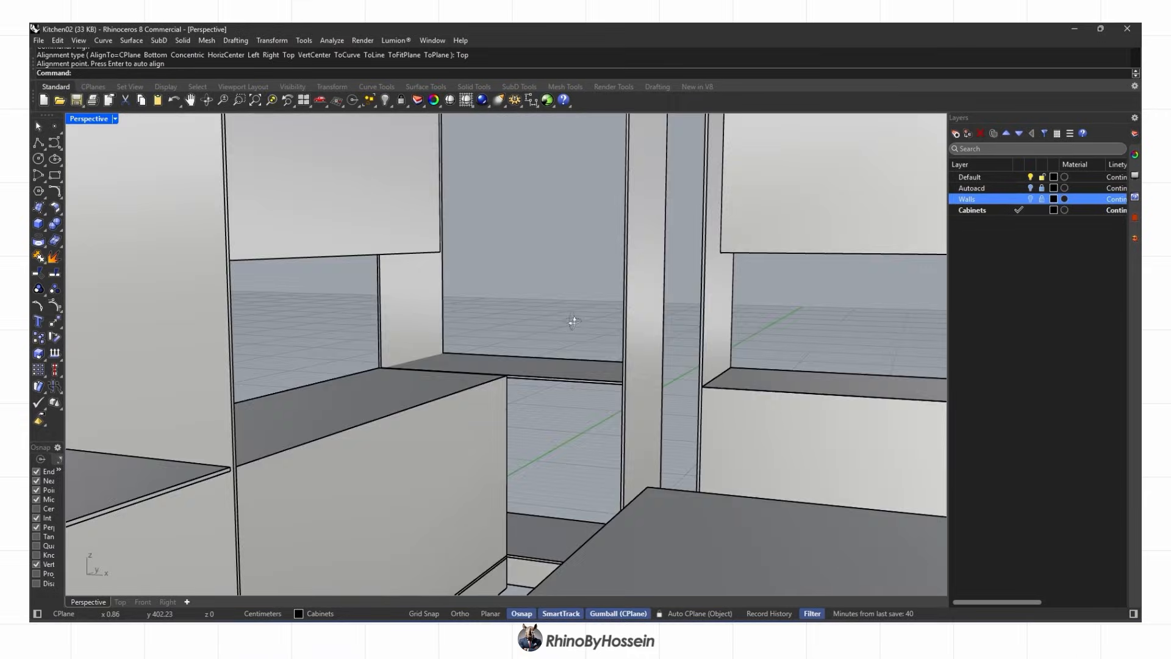
click(512, 370)
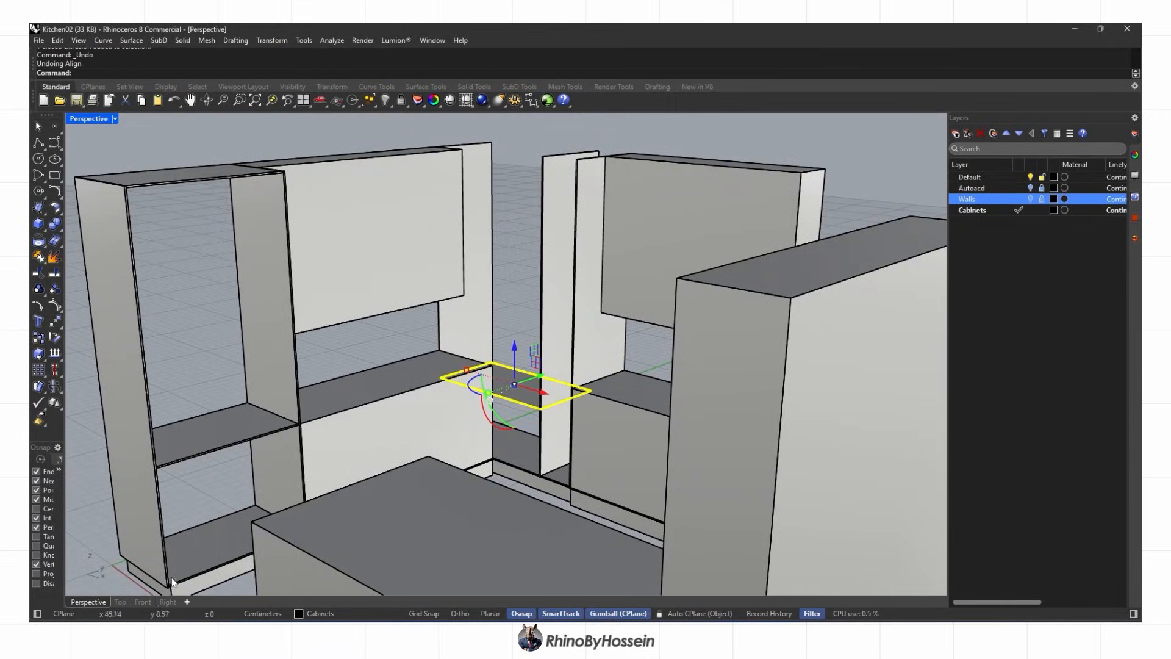
click(142, 602)
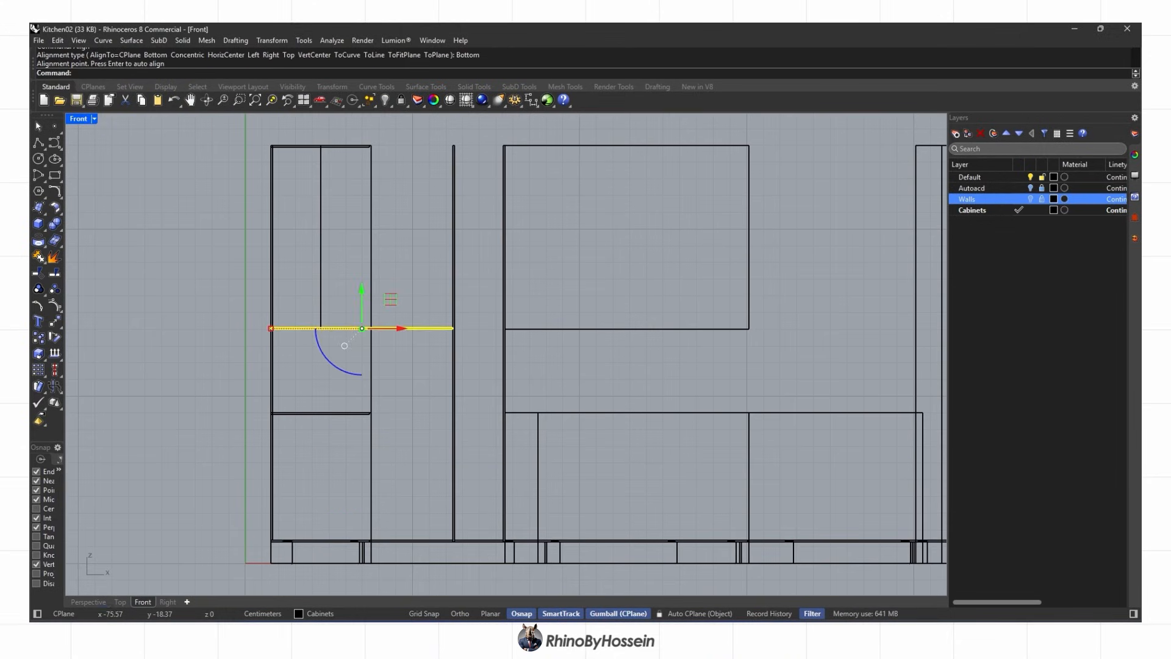
click(88, 602)
right_drag(431, 419, 296, 399)
key(Escape)
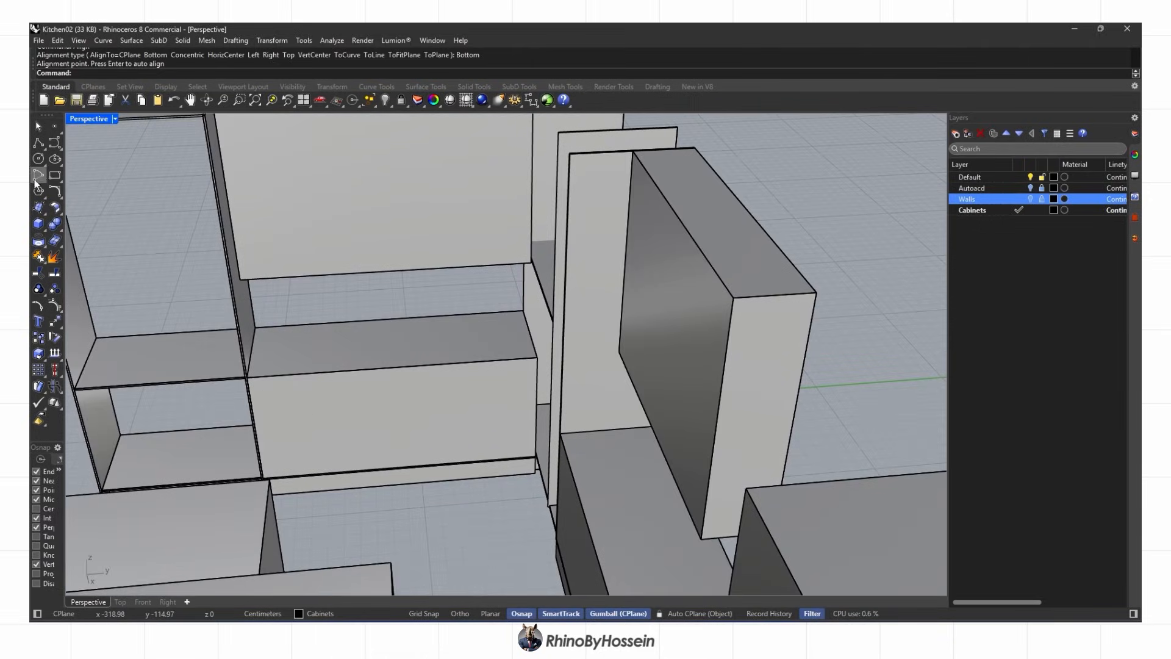
click(1030, 200)
right_drag(433, 350, 518, 402)
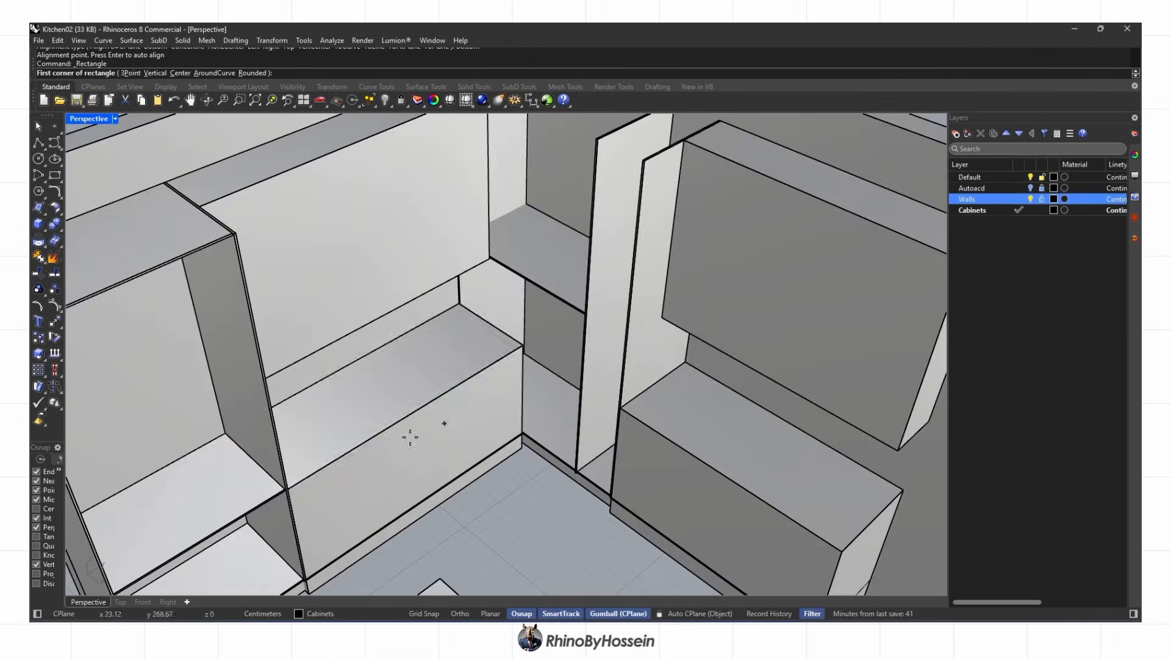
Draw a rectangle from the cabinet corner to the counter corner and trim it into an L outline
scroll(299, 474, up, 7)
click(276, 502)
scroll(405, 465, down, 7)
scroll(608, 244, up, 3)
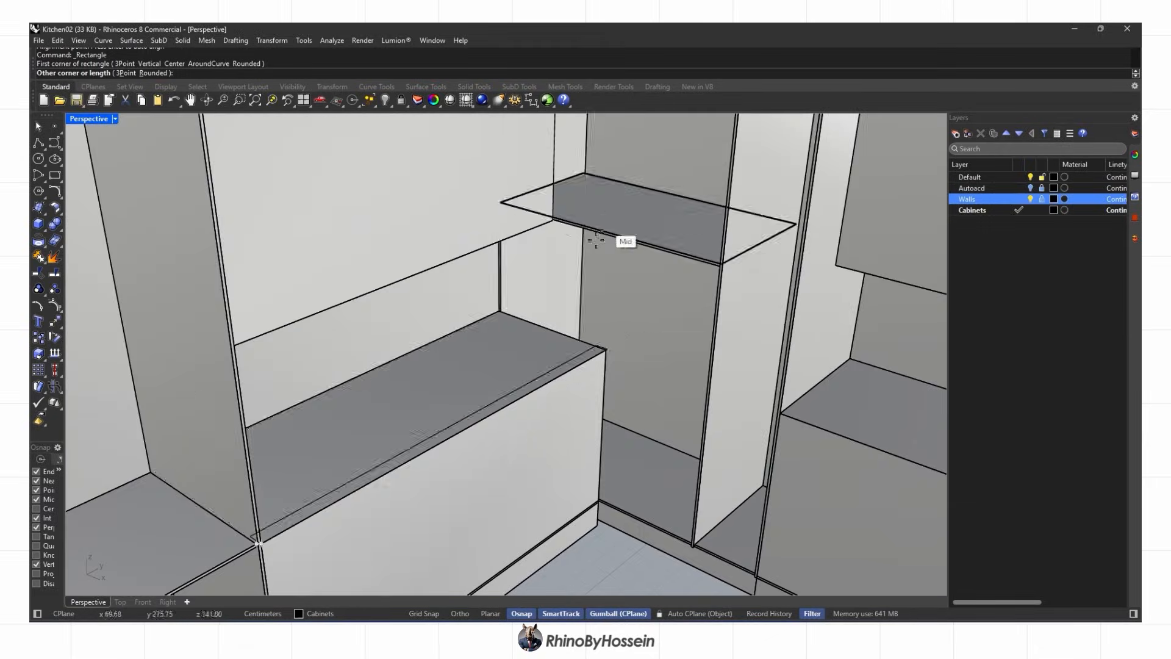
click(607, 354)
scroll(616, 356, up, 5)
scroll(658, 282, down, 3)
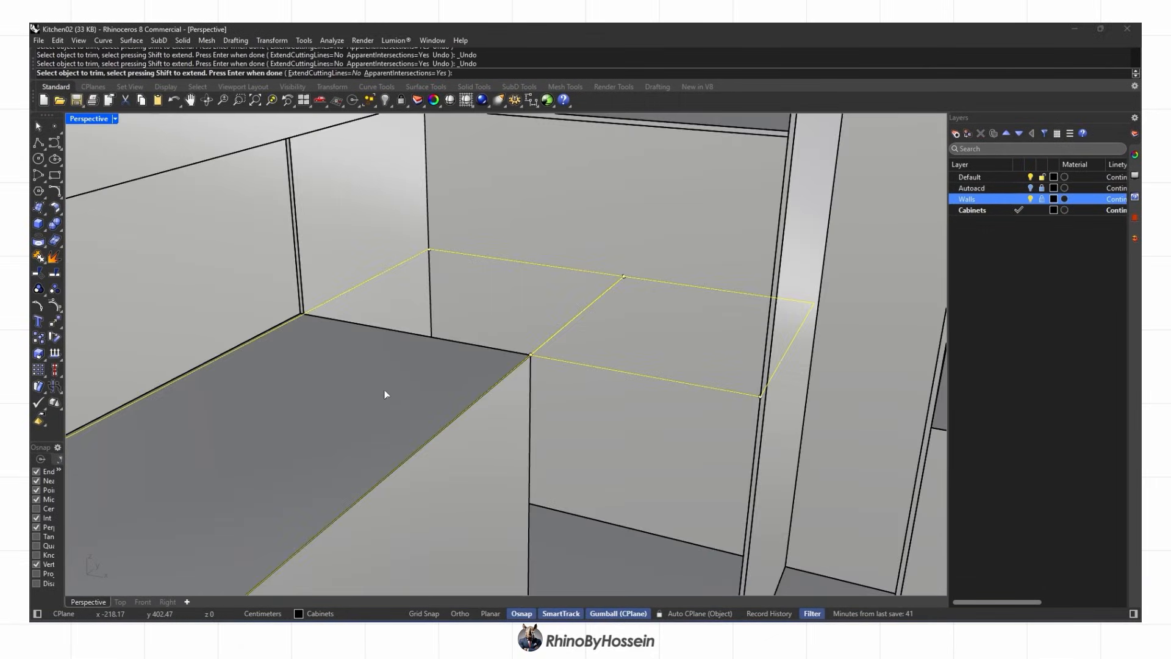
key(ctrl+F1)
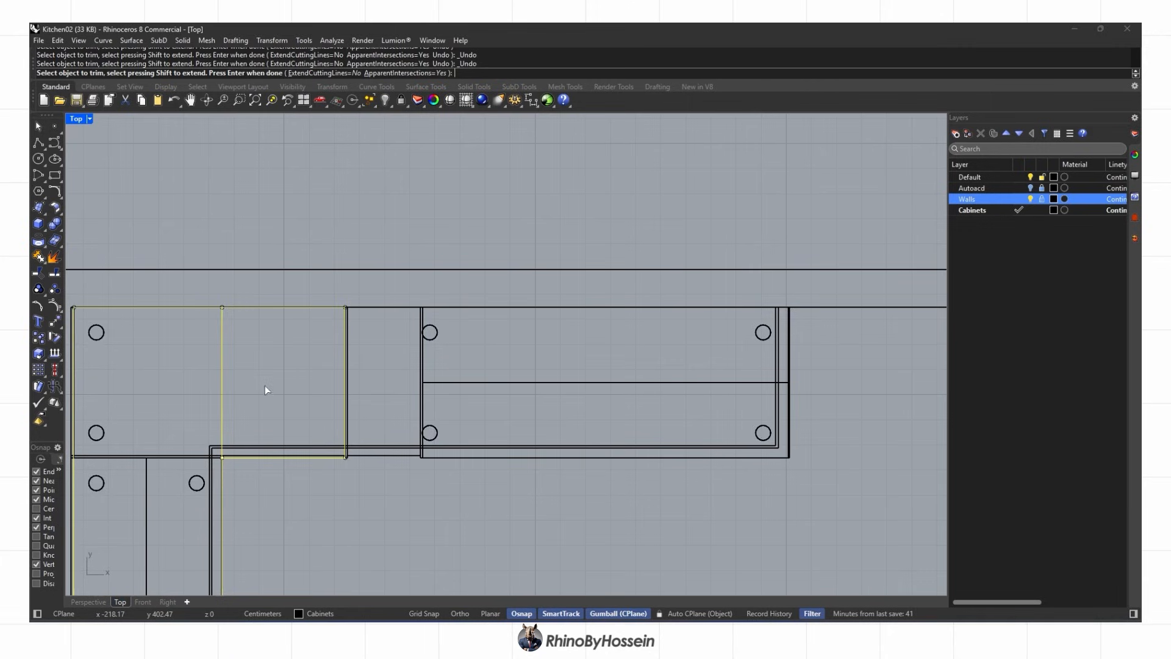
scroll(235, 408, down, 2)
right_drag(235, 408, 338, 327)
Extrude the closed L outline into a 5 cm thick solid shelf in the perspective view
click(100, 601)
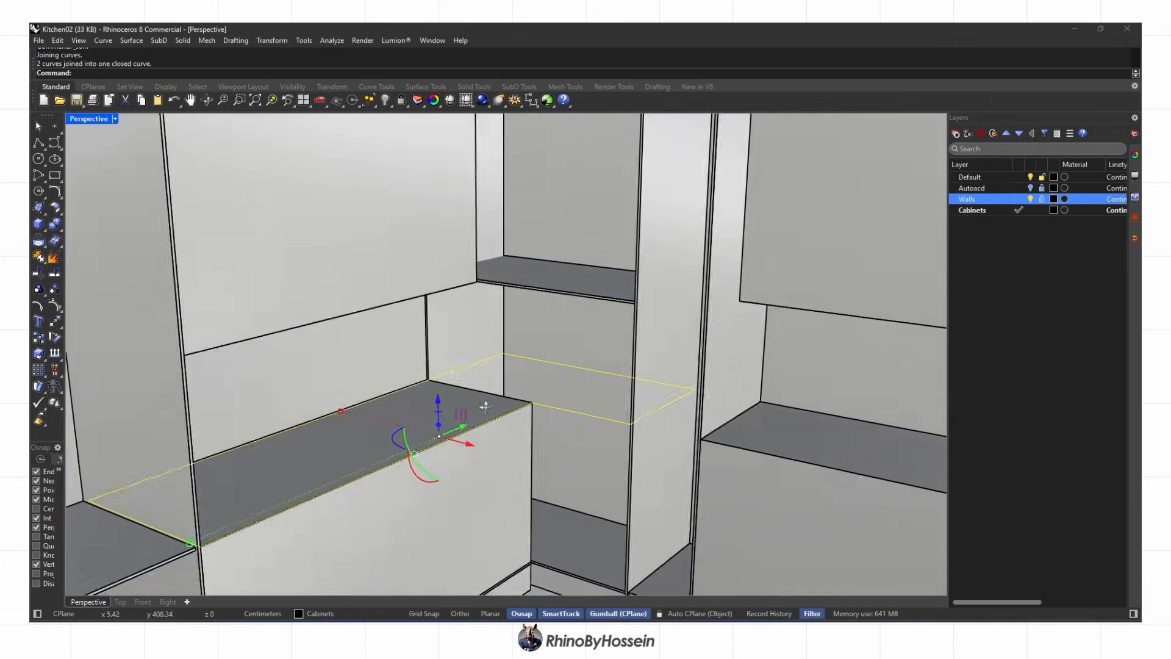
click(66, 245)
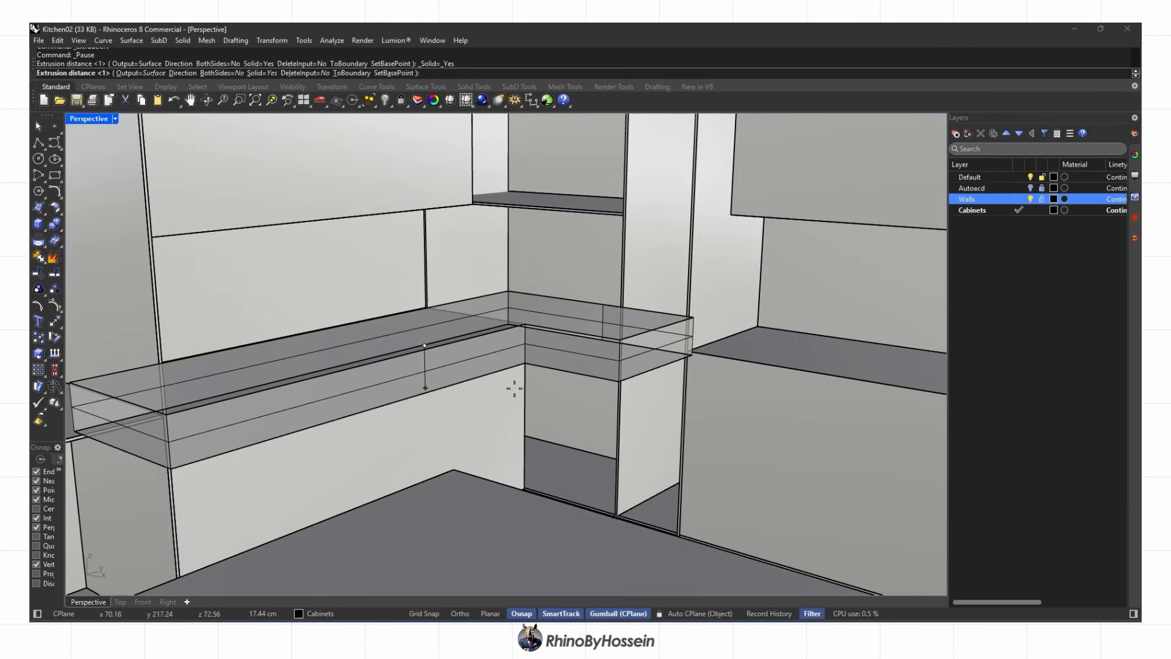
key(BackSpace)
key(BackSpace)
text(5)
scroll(514, 388, down, 4)
Delete the old cabinet box
click(512, 392)
right_drag(510, 393, 567, 372)
key(Delete)
right_drag(544, 490, 495, 470)
Fillet the shelf panel's front edges with a 0.1 cm radius
scroll(495, 470, up, 3)
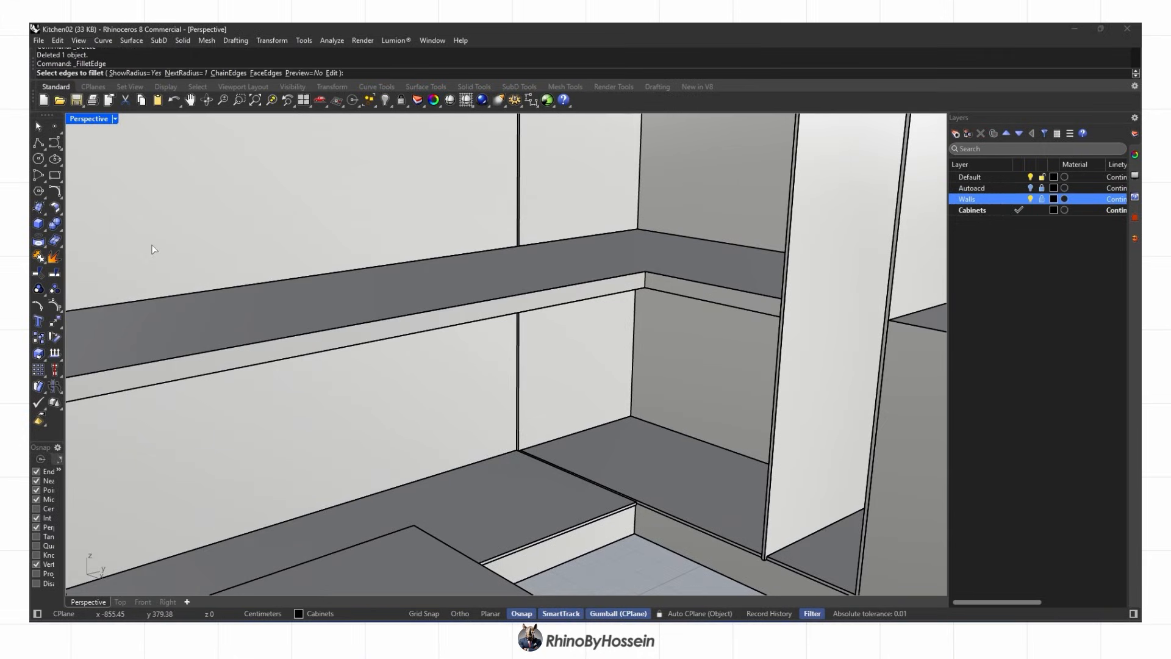
click(652, 289)
scroll(646, 287, down, 5)
right_click(645, 287)
right_click(646, 286)
scroll(658, 288, up, 8)
Preview the viewport in Rendered display, then return it to Shaded
middle_click(658, 290)
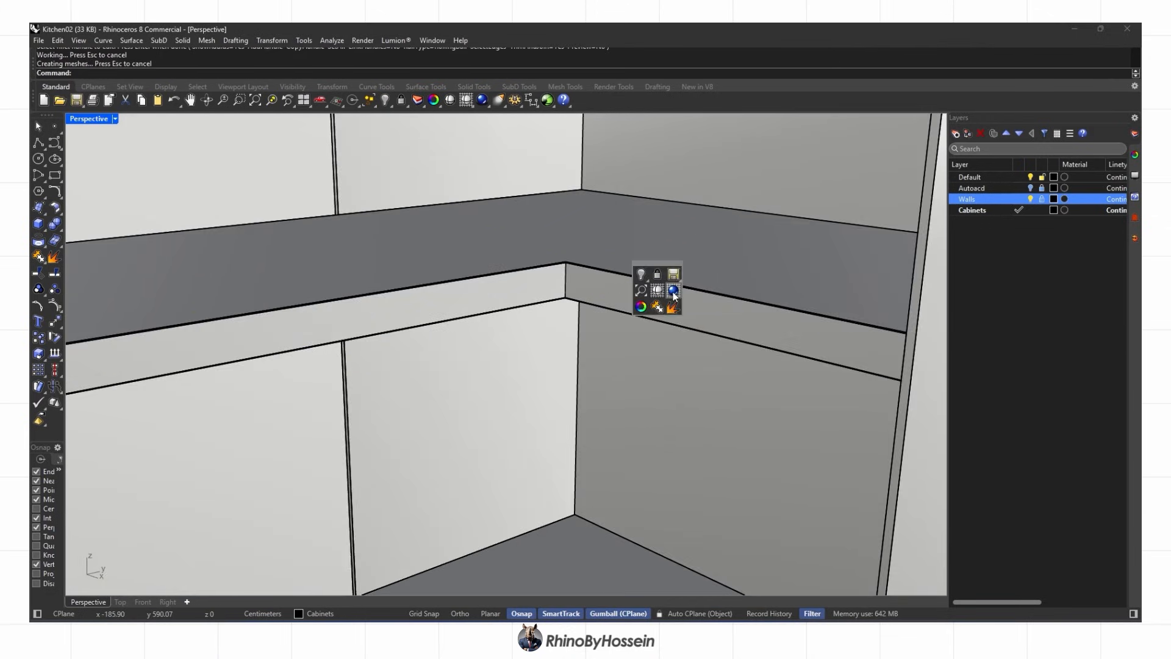
click(670, 290)
scroll(610, 291, up, 4)
scroll(610, 293, down, 6)
mouse_move(611, 292)
right_down()
mouse_move(568, 309)
mouse_move(502, 367)
mouse_move(533, 321)
mouse_move(550, 374)
mouse_move(340, 407)
mouse_move(591, 330)
right_up()
middle_click(502, 367)
click(491, 372)
scroll(497, 366, down, 3)
Copy the shelf upward and place it 100 up at the panel's top corner
right_drag(84, 184, 110, 116)
click(576, 340)
right_drag(576, 340, 558, 372)
alt+drag(499, 352, 496, 266)
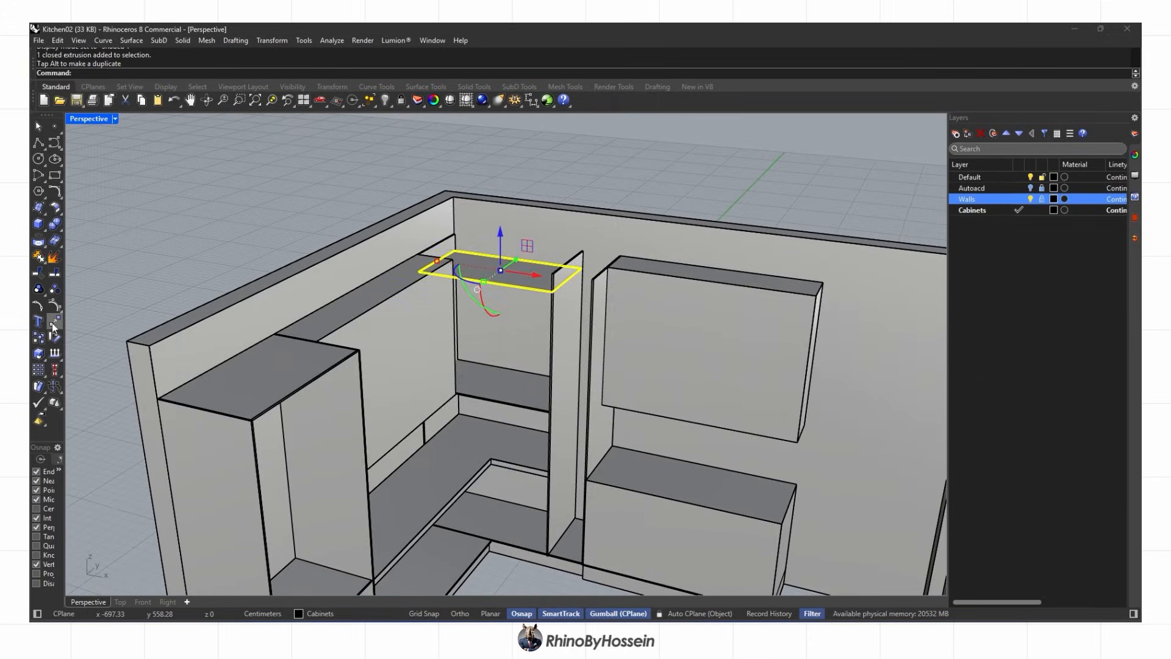
click(53, 323)
right_drag(427, 299, 537, 308)
scroll(542, 312, up, 9)
click(342, 163)
right_drag(342, 163, 360, 201)
click(364, 176)
scroll(364, 183, down, 5)
right_drag(476, 256, 396, 329)
scroll(391, 299, down, 4)
Draw a closed polyline outline from the shelf corner through the panel corners
click(402, 317)
key(Escape)
scroll(397, 329, up, 2)
click(39, 143)
right_drag(317, 341, 512, 451)
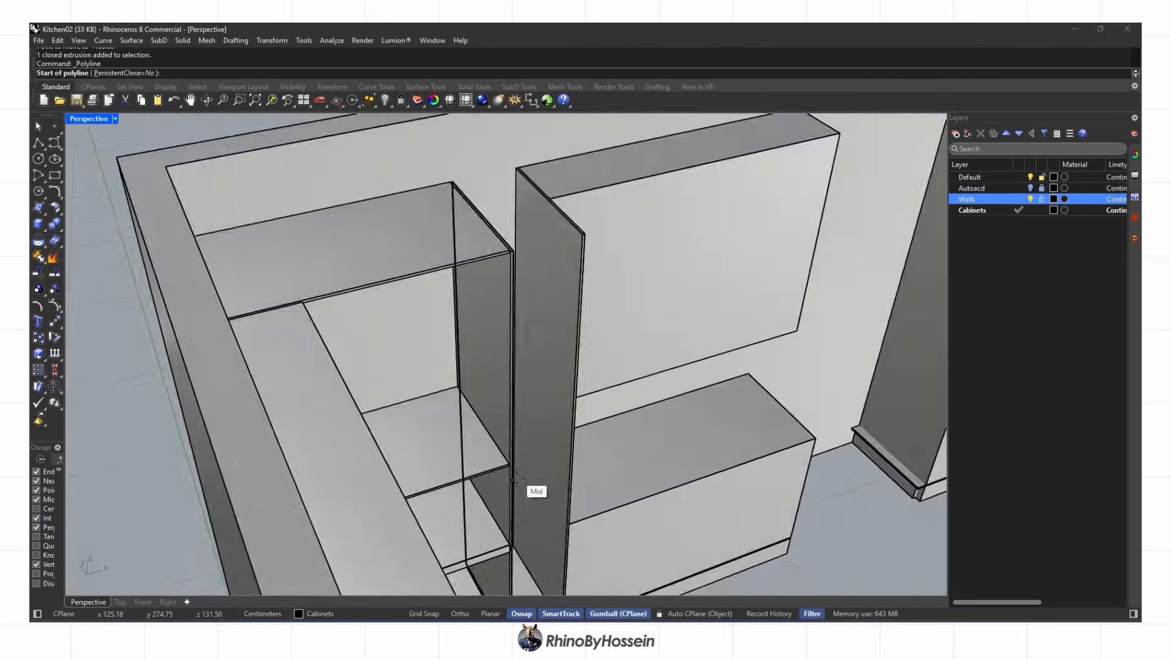
scroll(516, 477, up, 4)
click(508, 450)
click(422, 325)
right_drag(422, 324, 475, 293)
click(478, 207)
shift+right_drag(479, 208, 488, 250)
click(606, 176)
right_drag(549, 220, 573, 292)
click(585, 529)
Select the curve and try moving it 45 units left, then undo the move
click(619, 553)
right_drag(619, 553, 500, 391)
scroll(543, 348, down, 3)
scroll(551, 367, down, 4)
key(ctrl+z)
click(546, 342)
text(-45)
key(Return)
right_drag(554, 358, 63, 294)
scroll(546, 357, up, 3)
key(ctrl+z)
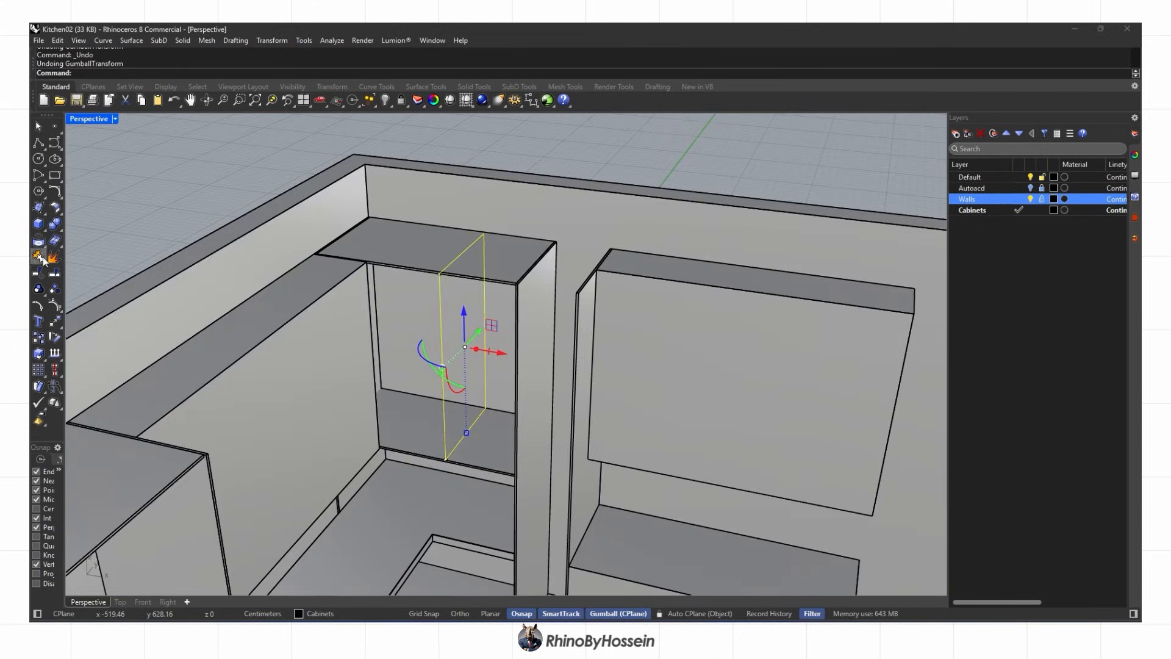
Extrude the outline into a 1.7-thick panel and delete the source curve
click(121, 263)
scroll(421, 421, up, 4)
text(1.7)
key(Return)
key(Delete)
scroll(436, 388, down, 5)
click(281, 312)
right_drag(436, 388, 522, 382)
Begin a new polyline outline across the two top corners
click(38, 142)
scroll(468, 272, up, 7)
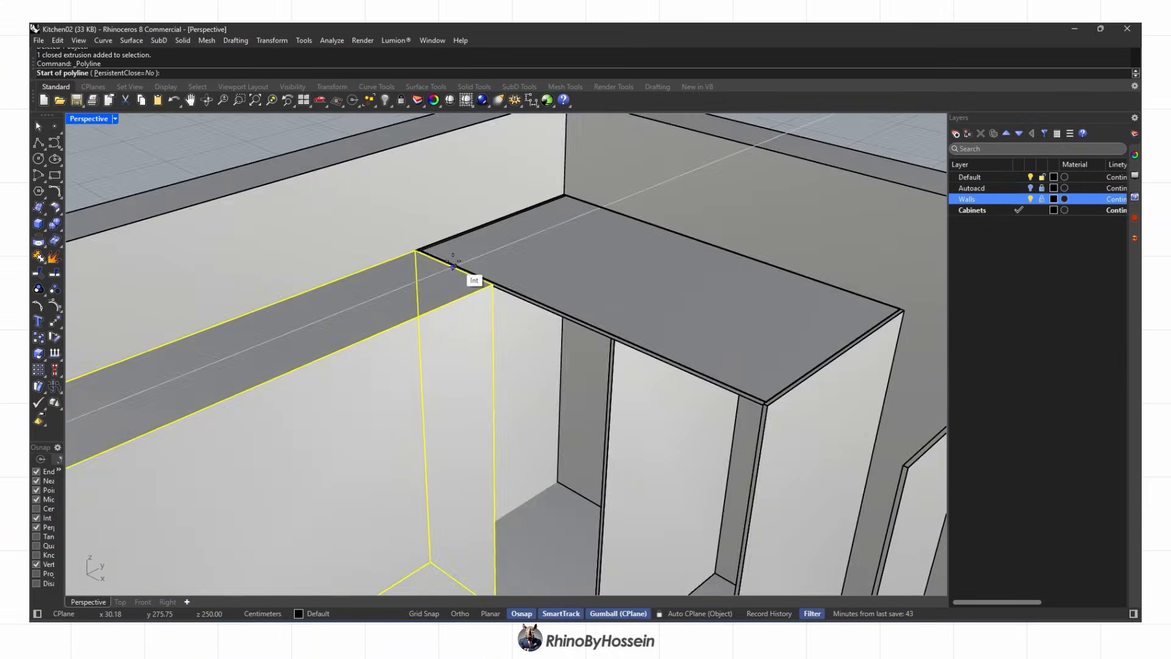
click(410, 252)
scroll(569, 327, up, 1)
click(569, 327)
scroll(556, 421, down, 10)
Finish the outline with two lower corner points and close it at the top
scroll(540, 520, up, 10)
click(580, 483)
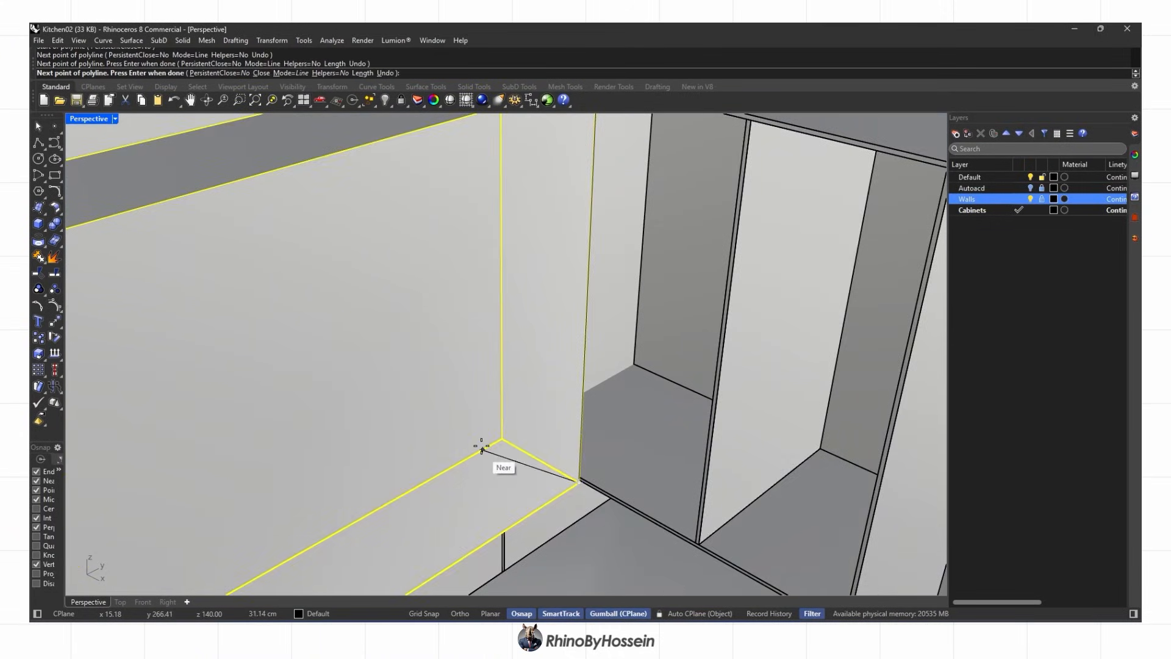
click(502, 439)
scroll(502, 436, down, 7)
scroll(495, 256, up, 6)
click(506, 256)
scroll(580, 348, down, 4)
scroll(602, 382, down, 3)
right_drag(601, 382, 488, 391)
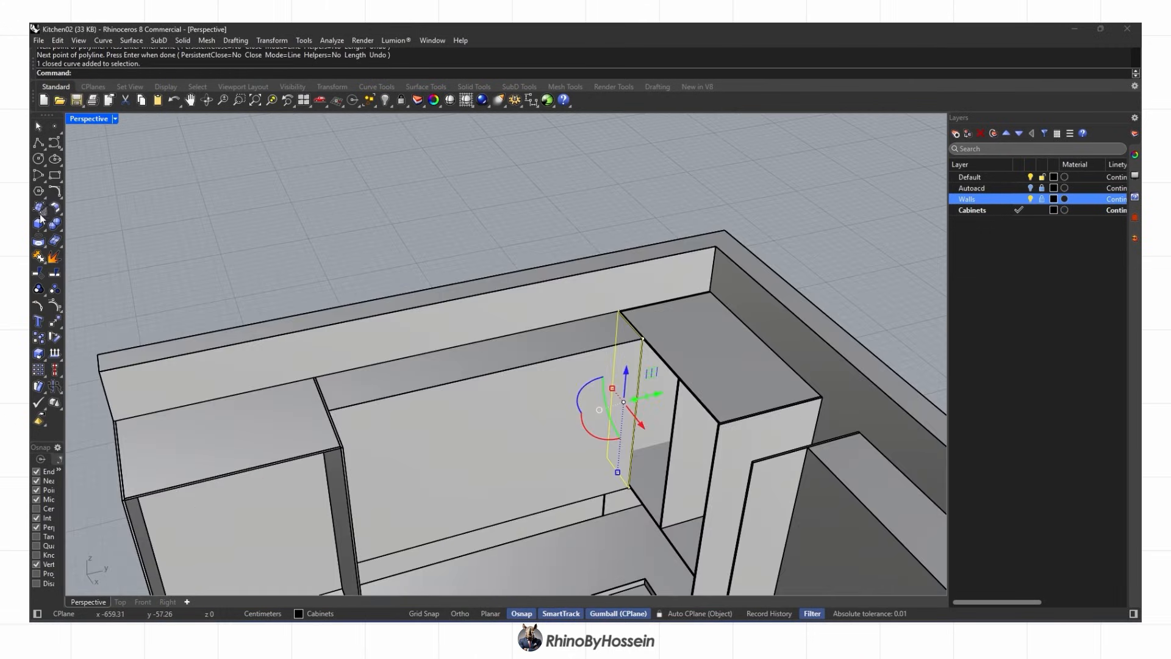
scroll(615, 493, up, 5)
scroll(601, 430, down, 2)
Extrude the closed outline into a panel, delete its curve, then undo to restore the box
click(43, 228)
click(89, 262)
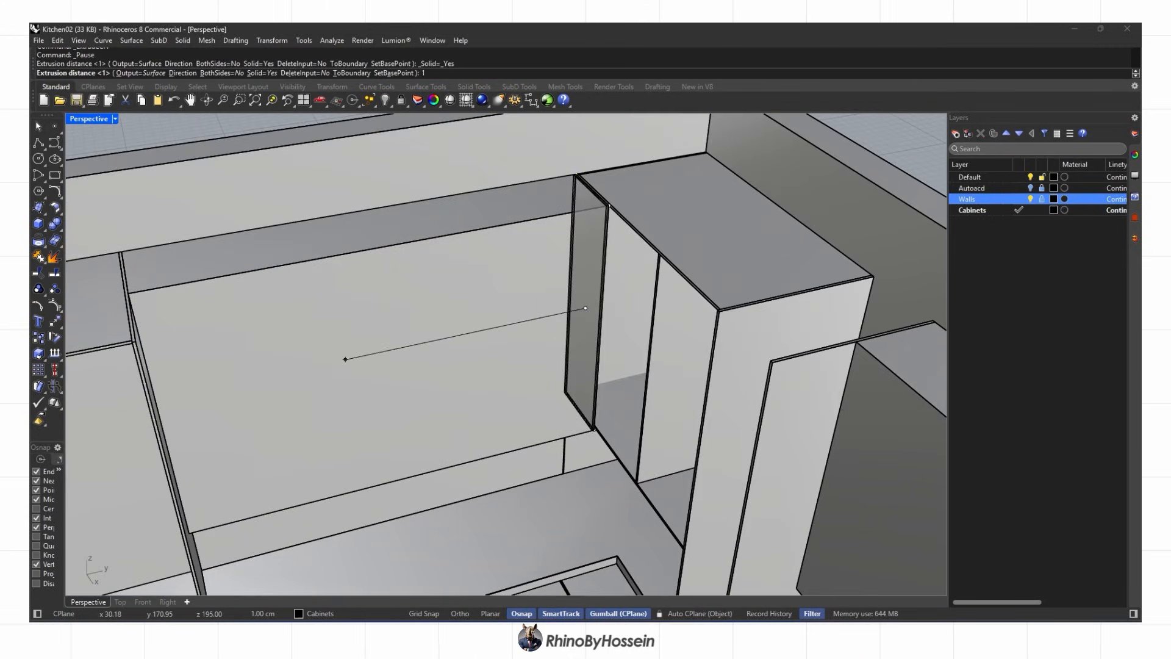
key(Return)
key(Delete)
scroll(354, 372, down, 3)
mouse_move(363, 398)
right_down()
mouse_move(279, 393)
mouse_move(357, 391)
right_up()
key(ctrl+z)
Start a rectangle, cancel it, and delete the selected box
click(55, 175)
scroll(543, 400, up, 8)
click(543, 392)
scroll(542, 392, down, 7)
scroll(203, 379, up, 5)
key(Escape)
key(Delete)
scroll(313, 378, down, 5)
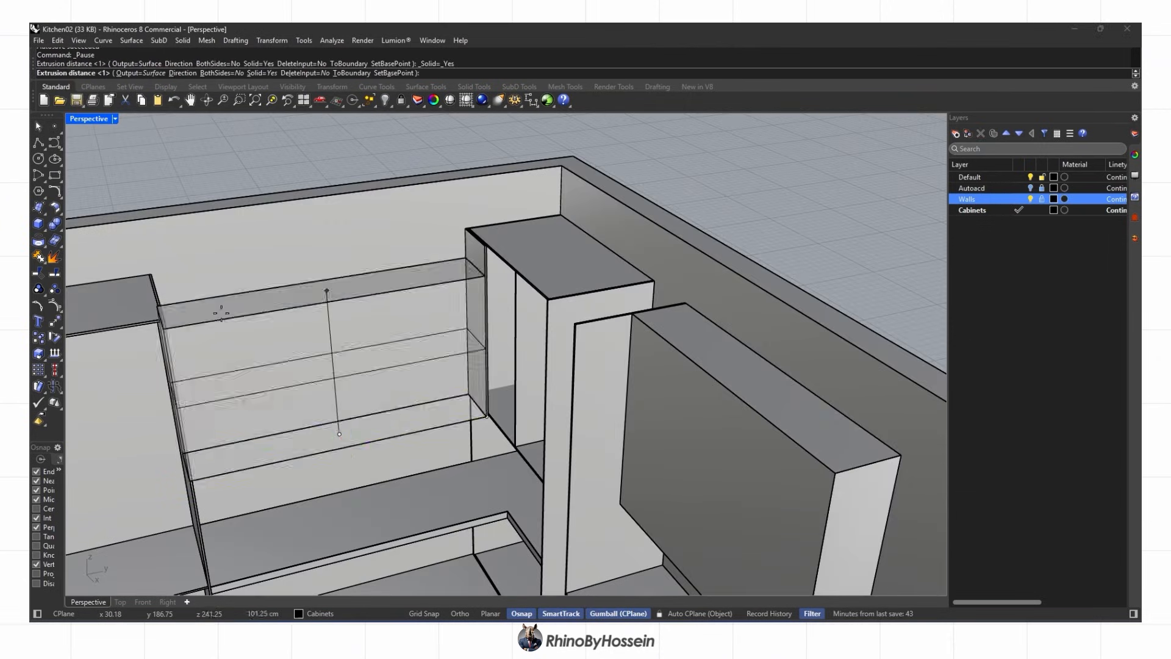
Copy the shelf to the top of the upper cabinet
click(39, 338)
scroll(473, 393, up, 5)
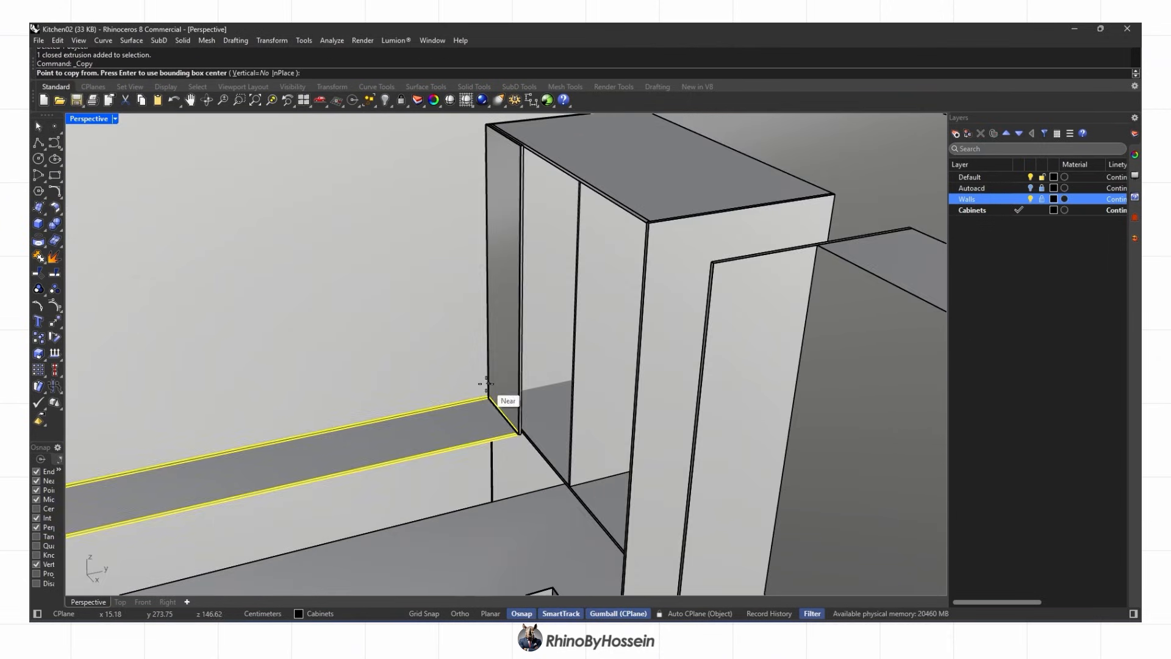
click(488, 397)
scroll(488, 390, down, 3)
scroll(501, 262, up, 6)
click(525, 309)
key(Escape)
mouse_move(641, 323)
right_down()
mouse_move(500, 342)
mouse_move(662, 366)
mouse_move(653, 323)
right_up()
scroll(700, 327, down, 5)
Move the side panel's top face up to snap to the corner
click(489, 391)
right_drag(488, 390, 488, 445)
click(239, 100)
drag(393, 320, 496, 391)
right_drag(496, 396, 428, 241)
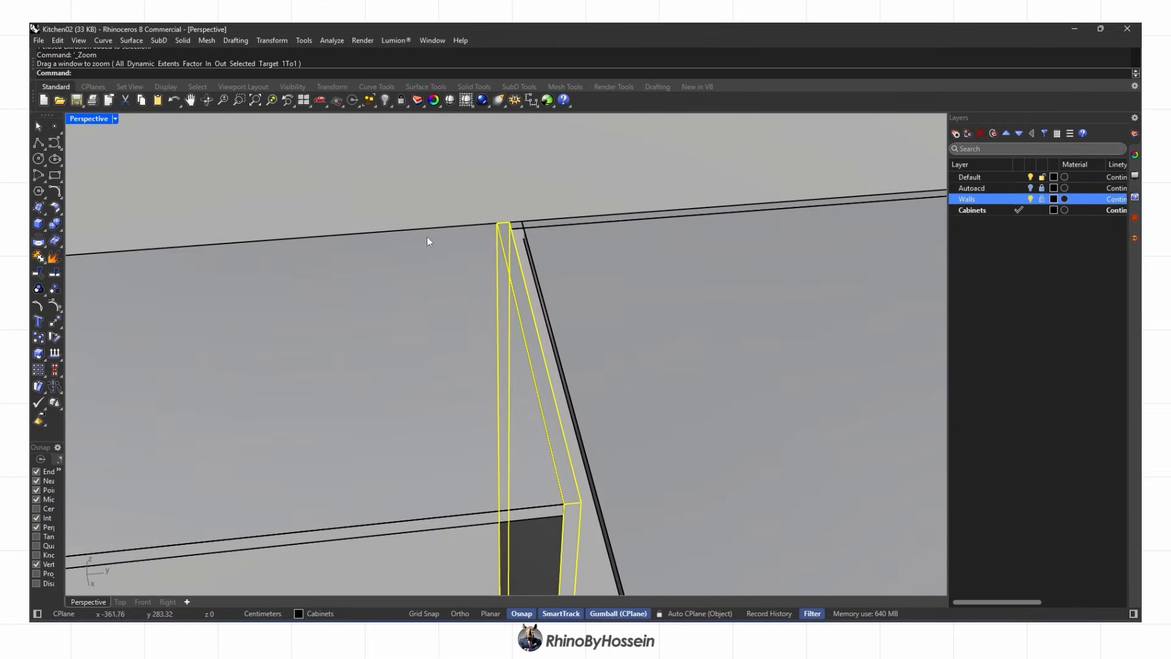
click(527, 223)
scroll(446, 240, down, 4)
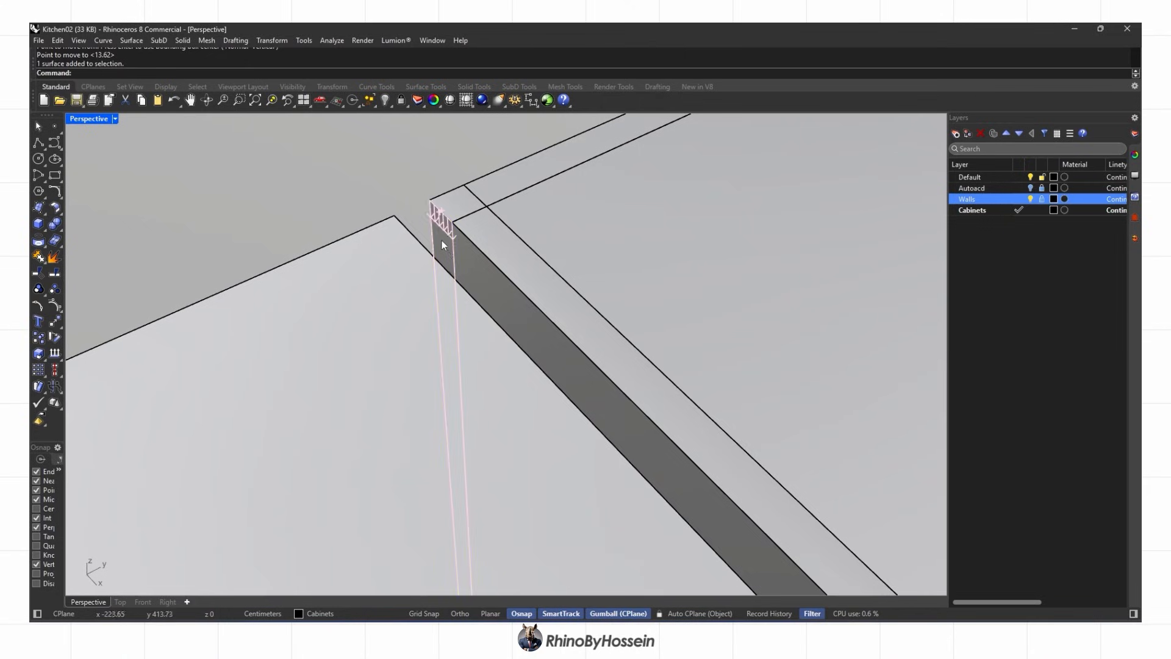
key(Escape)
scroll(464, 196, down, 5)
Move the shelf's end face so it snaps to the panel corner
right_drag(518, 386, 570, 224)
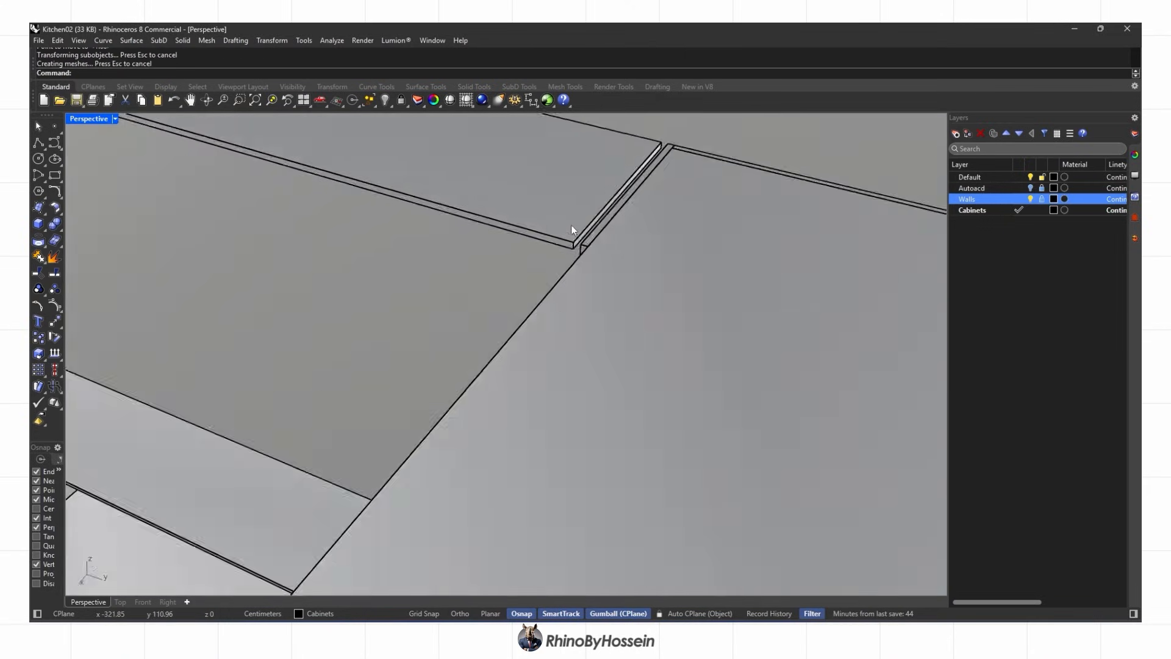
ctrl+shift+click(575, 235)
right_drag(411, 361, 524, 293)
scroll(551, 536, up, 4)
scroll(550, 536, up, 3)
click(240, 100)
drag(469, 444, 582, 564)
mouse_move(481, 317)
right_down()
mouse_move(201, 281)
mouse_move(479, 321)
right_up()
ctrl+shift+click(190, 277)
click(54, 321)
click(648, 365)
key(Escape)
scroll(644, 364, down, 5)
Move the top panel's and lower shelf's front faces together to align them
right_drag(619, 361, 708, 299)
right_drag(563, 311, 501, 269)
ctrl+shift+click(631, 358)
scroll(630, 358, down, 7)
right_drag(631, 357, 629, 202)
scroll(640, 388, up, 6)
ctrl+shift+click(641, 388)
scroll(640, 388, down, 5)
right_drag(642, 393, 683, 309)
key(Return)
key(Escape)
scroll(510, 334, down, 5)
scroll(683, 310, up, 2)
scroll(440, 328, down, 5)
Draw a divider outline starting at the shelf corner inside the cabinet
right_drag(440, 329, 240, 184)
scroll(240, 184, up, 5)
scroll(211, 146, down, 4)
right_drag(212, 145, 287, 438)
click(283, 441)
click(335, 403)
shift+right_drag(335, 323, 374, 287)
scroll(374, 283, up, 3)
scroll(170, 247, down, 6)
right_drag(169, 246, 421, 416)
Shift the divider outline 50 cm along the green axis
click(295, 370)
text(50)
key(Return)
scroll(342, 401, down, 3)
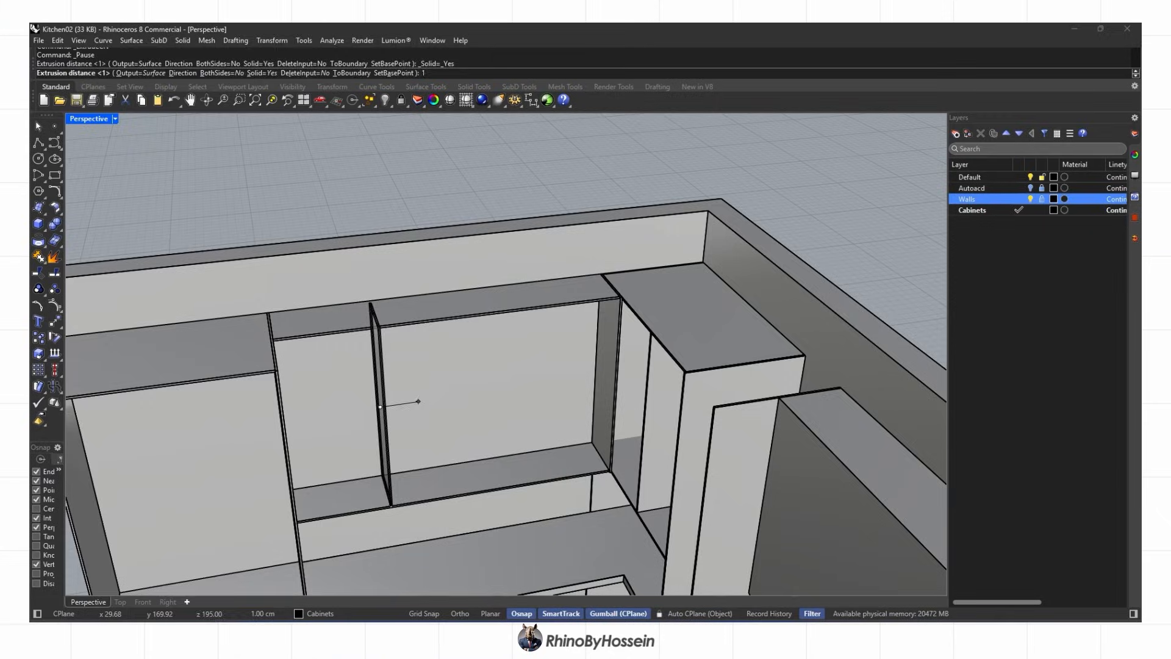
Select the vertical divider panel and try a polyline from the shelf corner, then cancel it
scroll(388, 500, up, 4)
click(392, 487)
click(39, 142)
scroll(249, 537, up, 2)
click(238, 524)
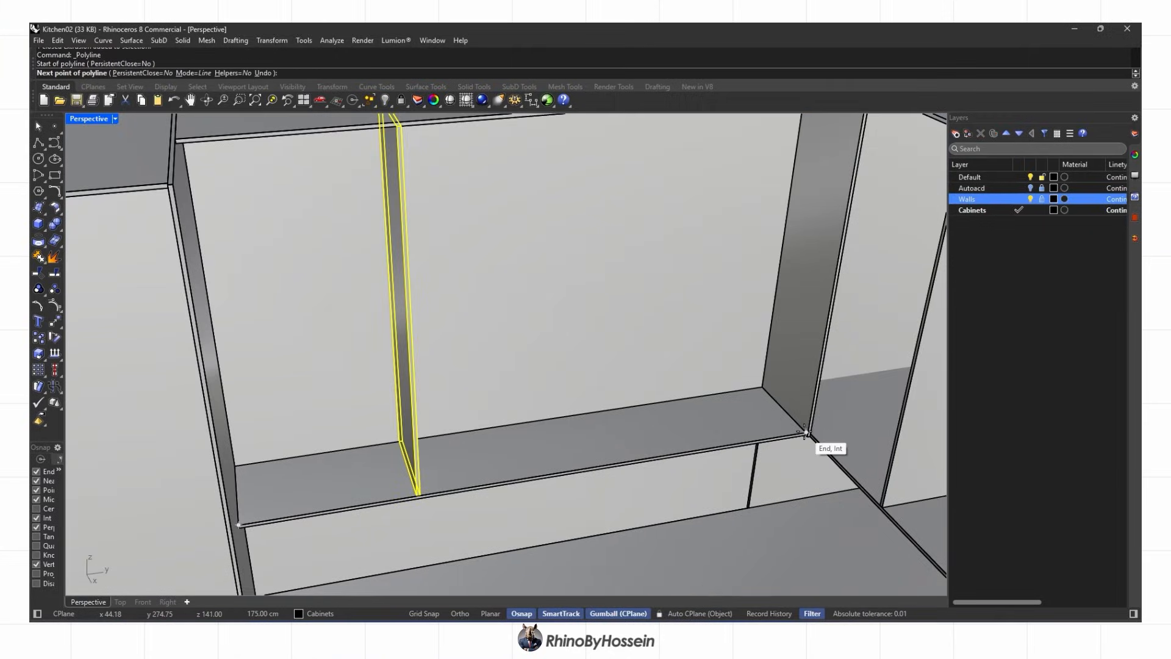
scroll(806, 432, down, 2)
key(Escape)
right_drag(805, 431, 641, 436)
Copy the divider panel to a snapped point, then undo the copy
click(38, 338)
scroll(366, 474, up, 4)
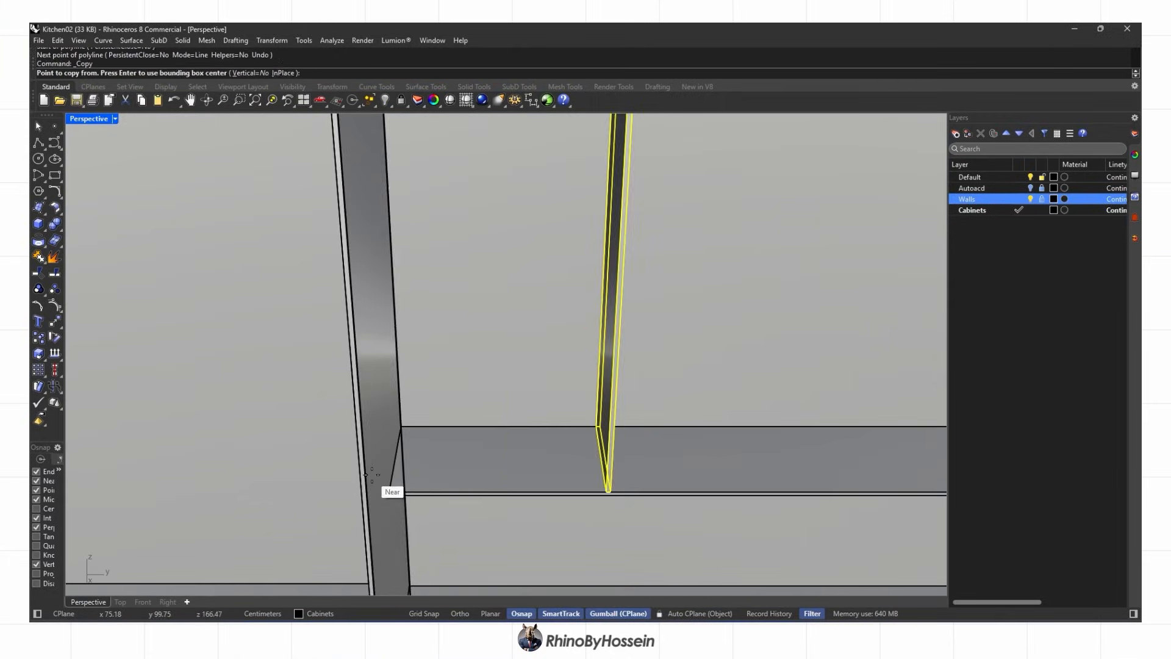
click(612, 492)
scroll(471, 475, down, 6)
scroll(661, 483, up, 2)
scroll(521, 475, down, 7)
right_click(525, 463)
mouse_move(526, 464)
right_down()
mouse_move(544, 472)
mouse_move(544, 434)
mouse_move(530, 467)
right_up()
key(Escape)
key(ctrl+z)
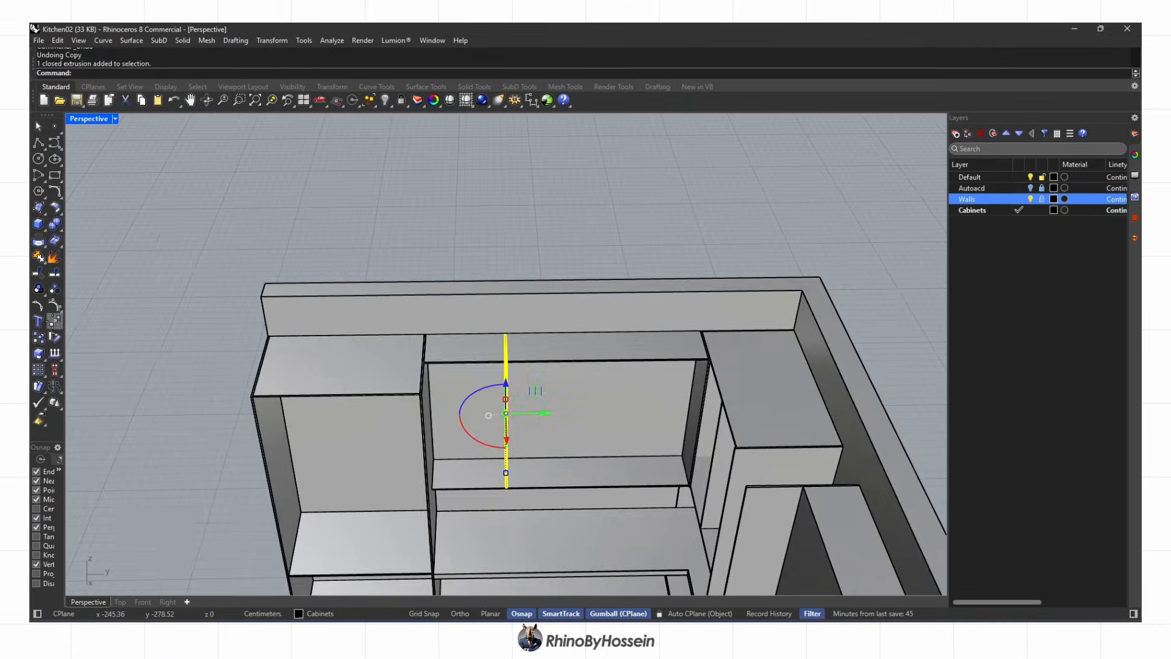
Try moving the divider from its bottom corner and abandon a polyline from the panel corner
click(53, 324)
scroll(505, 488, up, 4)
click(505, 489)
click(38, 144)
scroll(582, 485, up, 4)
click(568, 497)
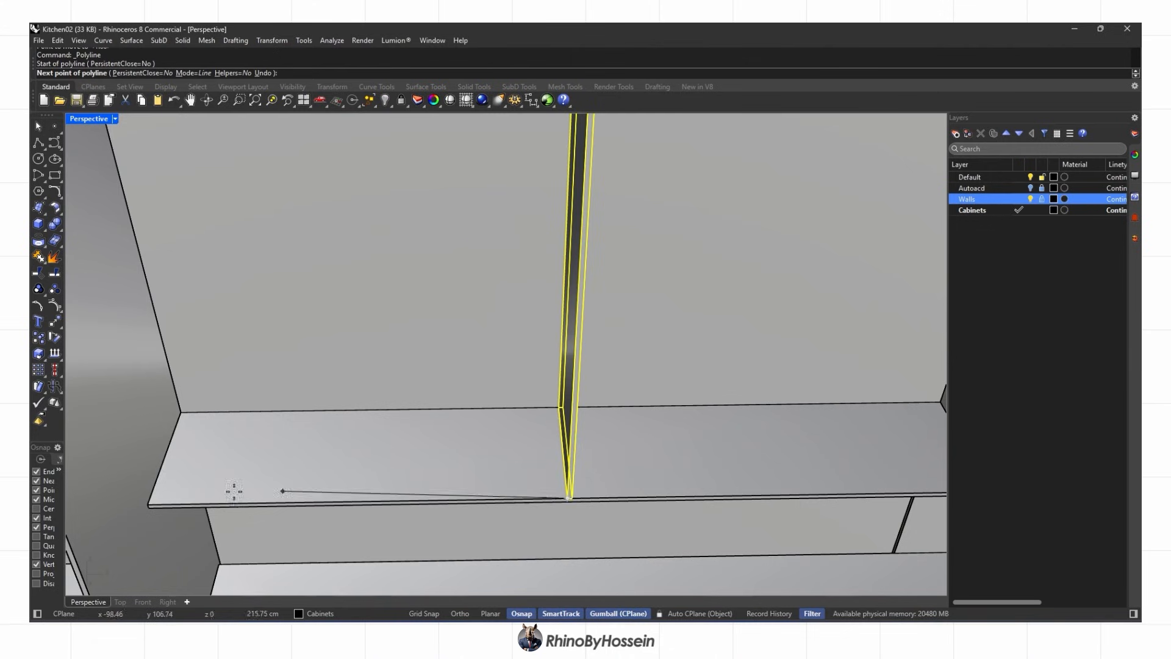
key(Escape)
scroll(156, 502, down, 4)
Paste a copy of the divider and shift it 40 cm left, then undo the shift
key(ctrl+c)
key(ctrl+v)
click(405, 365)
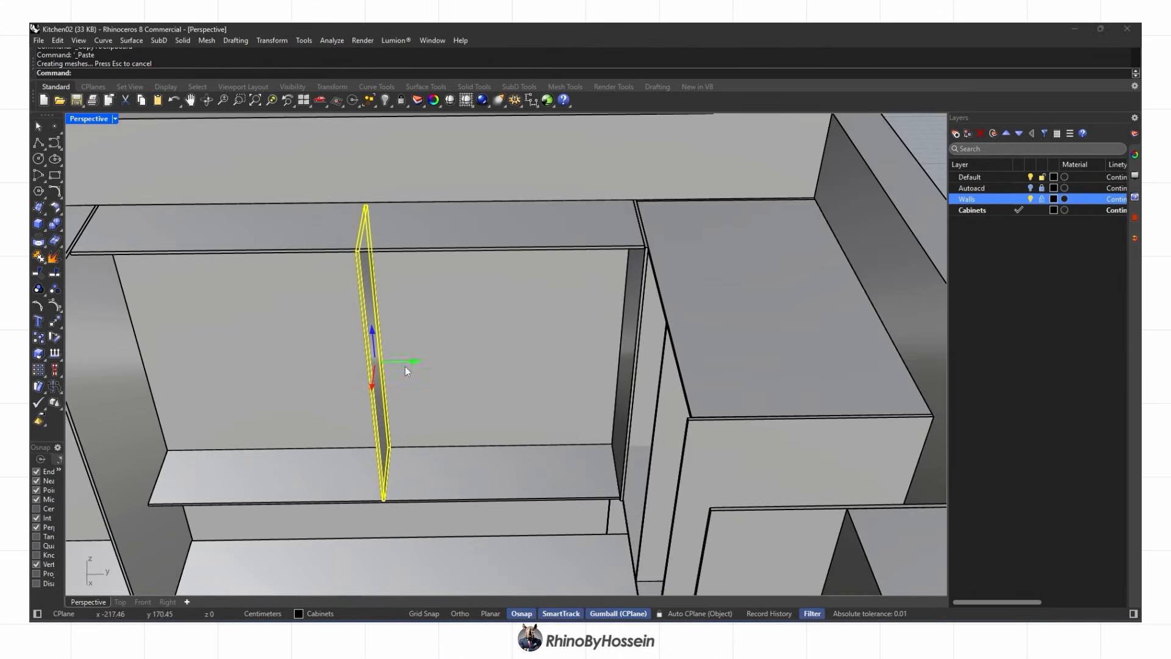
text(-40)
key(Return)
key(Escape)
scroll(404, 378, down, 8)
right_drag(405, 378, 554, 369)
key(ctrl+z)
scroll(555, 369, up, 4)
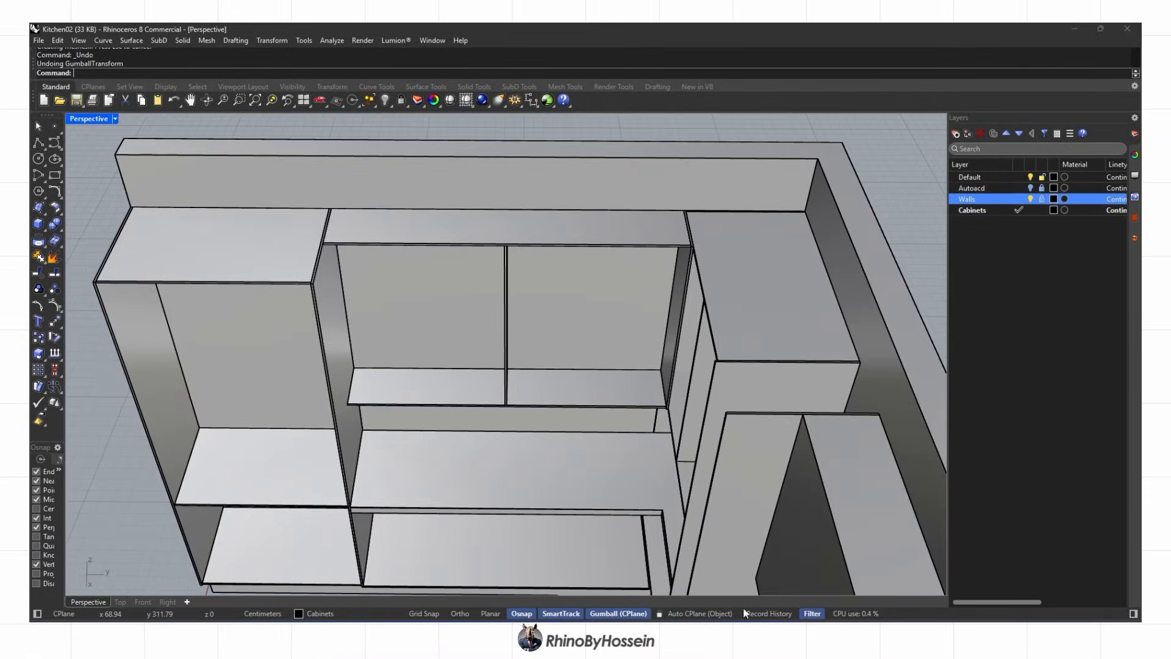
Draw a line across the shelf between its corners and Divide it into 4 equal segments
click(38, 142)
scroll(344, 381, up, 8)
click(351, 437)
scroll(350, 437, down, 8)
scroll(642, 420, up, 8)
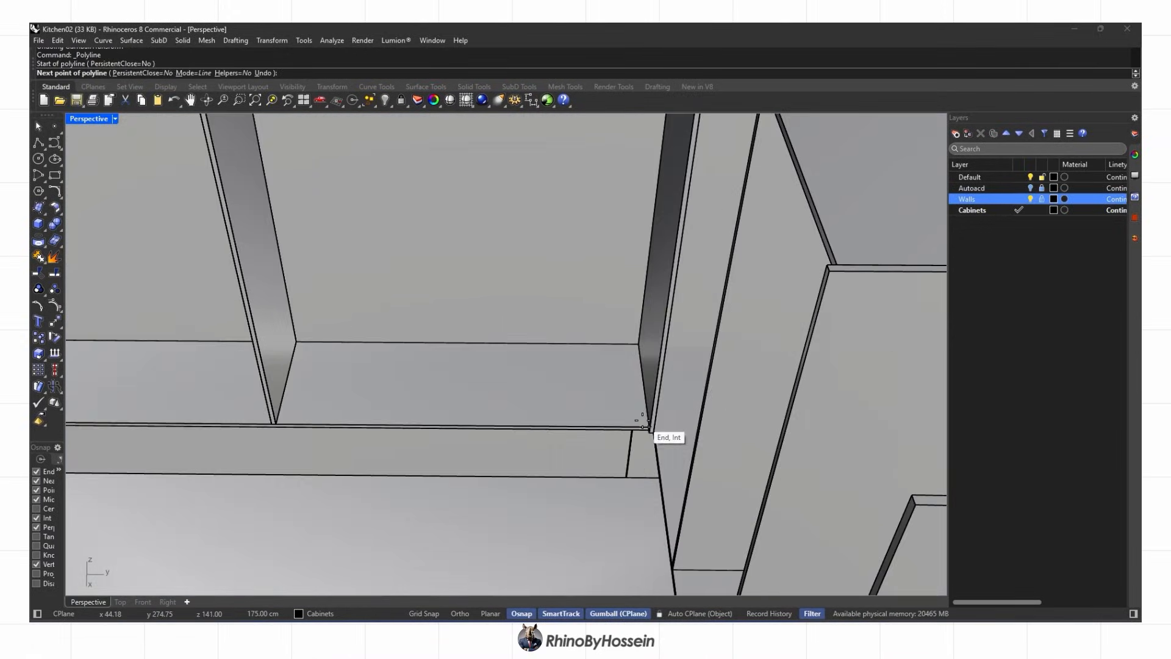
scroll(607, 435, down, 6)
text(Divide)
key(Return)
text(4)
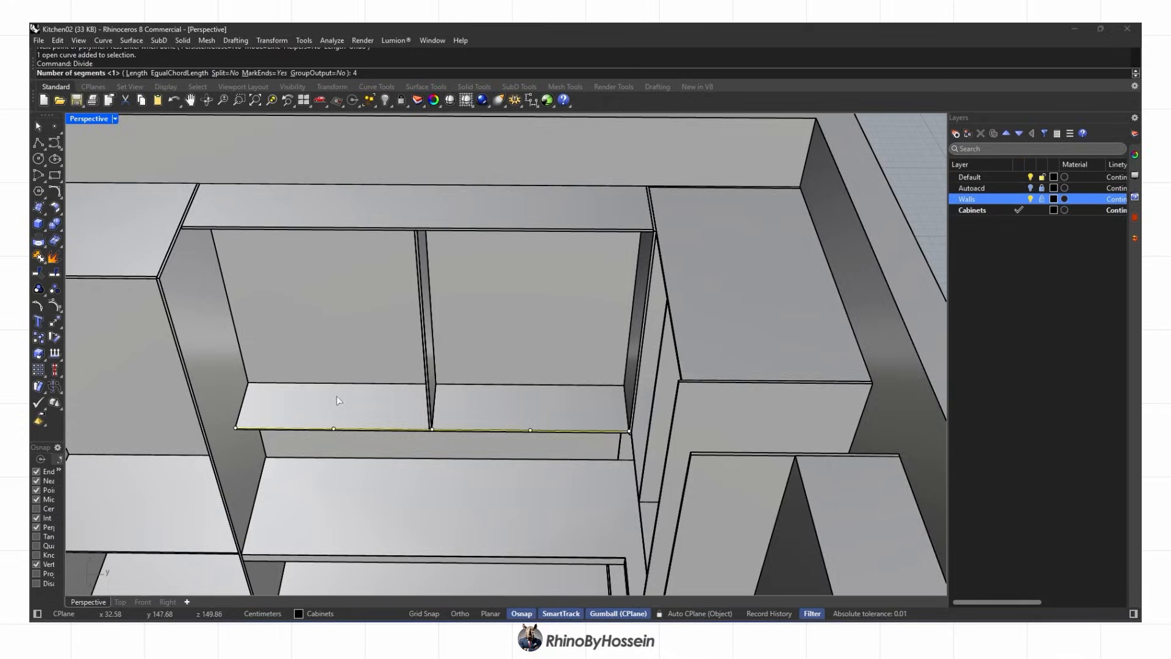
scroll(369, 421, up, 3)
right_drag(369, 421, 363, 419)
key(Return)
scroll(364, 419, up, 5)
Move the divider to the first division point and copy it to the second and third points
click(449, 420)
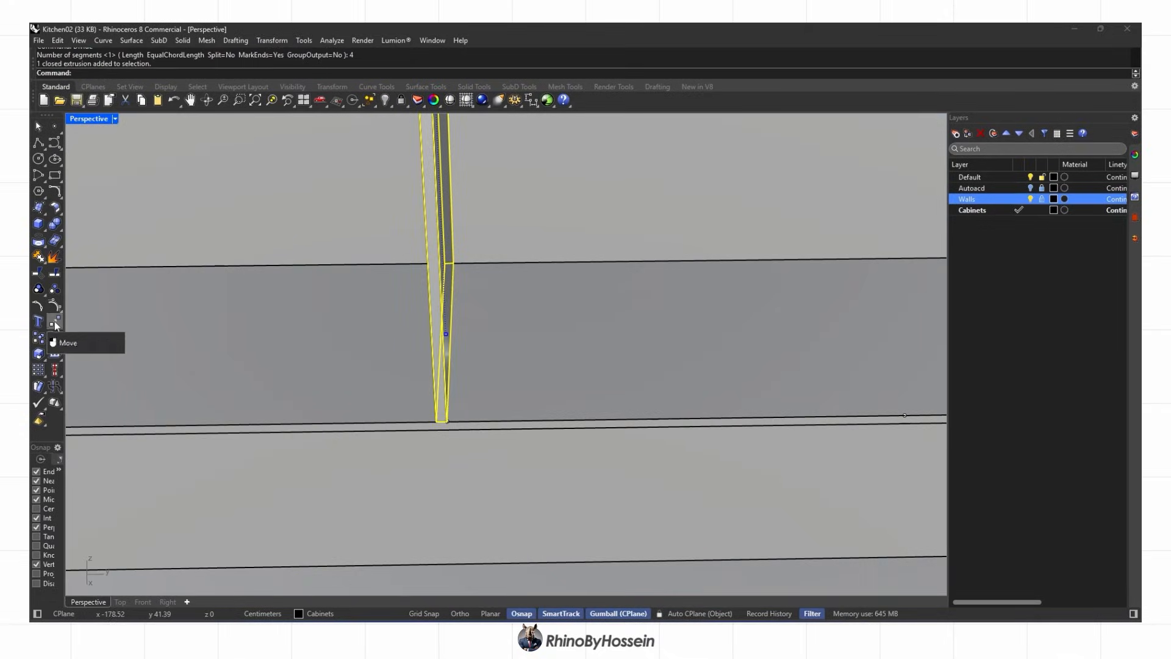
click(56, 369)
scroll(426, 422, up, 2)
scroll(415, 430, up, 1)
click(442, 422)
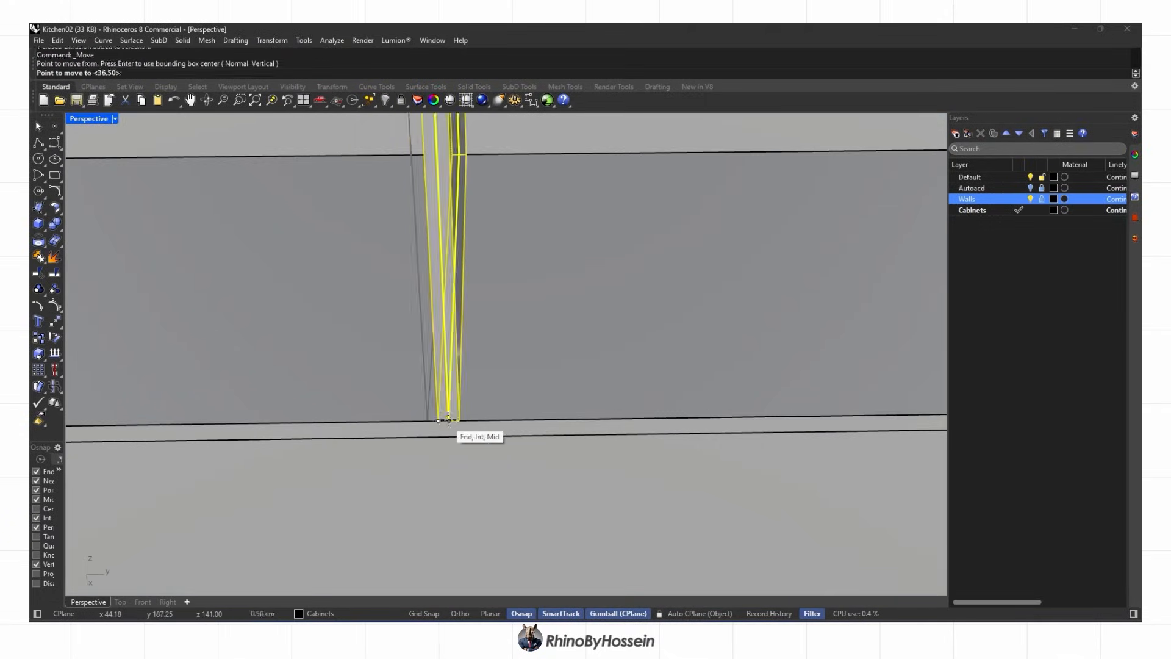
click(450, 421)
scroll(450, 421, down, 6)
click(701, 439)
scroll(700, 439, down, 8)
click(455, 419)
key(Return)
scroll(455, 419, down, 9)
Delete the division points and helper curves via SelPt and SelCrv, then undo the curve deletion
right_drag(491, 458, 488, 386)
scroll(467, 427, down, 3)
text(SelPt)
key(Return)
key(Delete)
text(SelCrv)
key(Return)
key(Delete)
right_drag(418, 404, 460, 393)
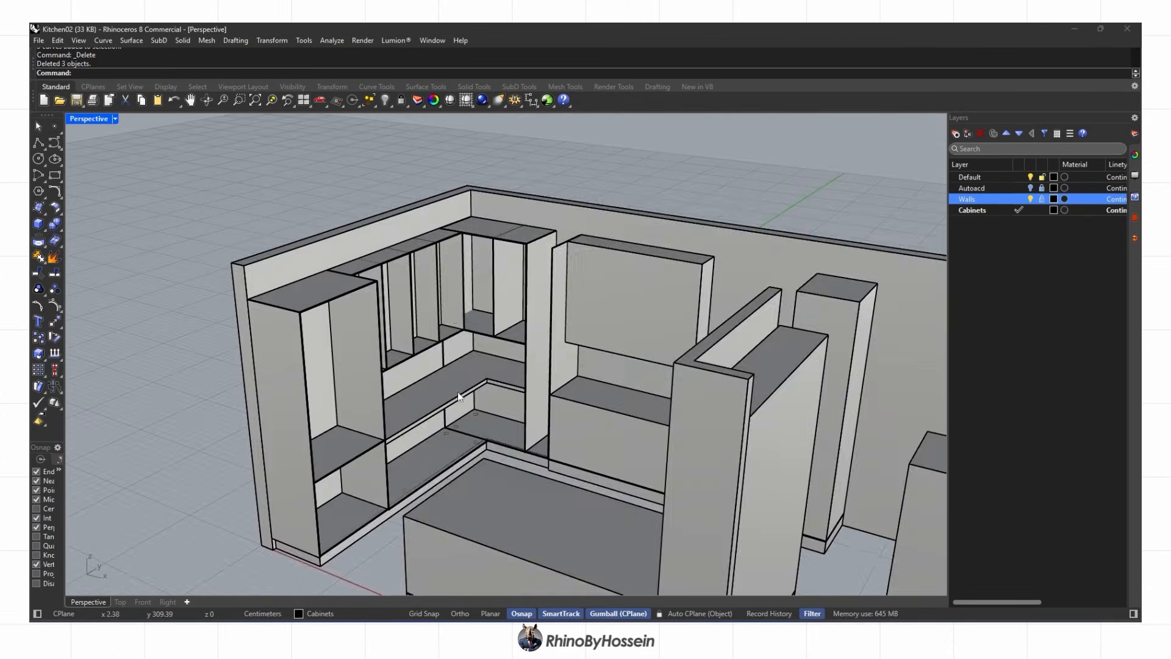
scroll(452, 267, up, 7)
key(ctrl+z)
Draw a rectangle spanning the top of the two corner cabinets
right_drag(458, 280, 434, 417)
right_drag(323, 250, 374, 343)
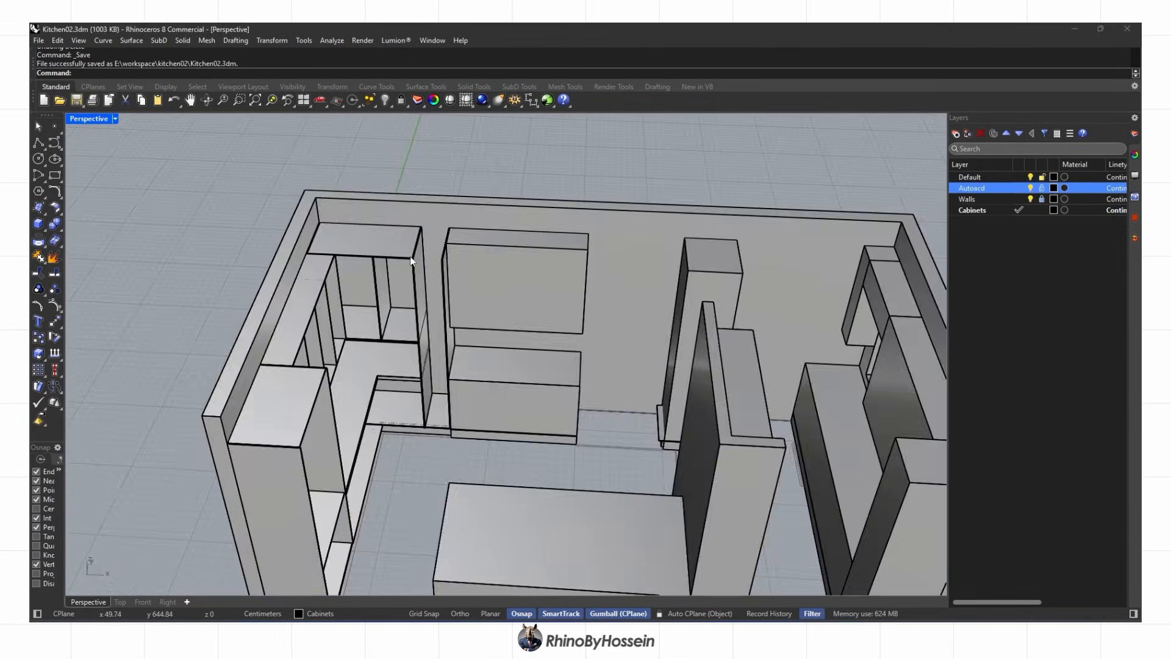
scroll(411, 259, up, 10)
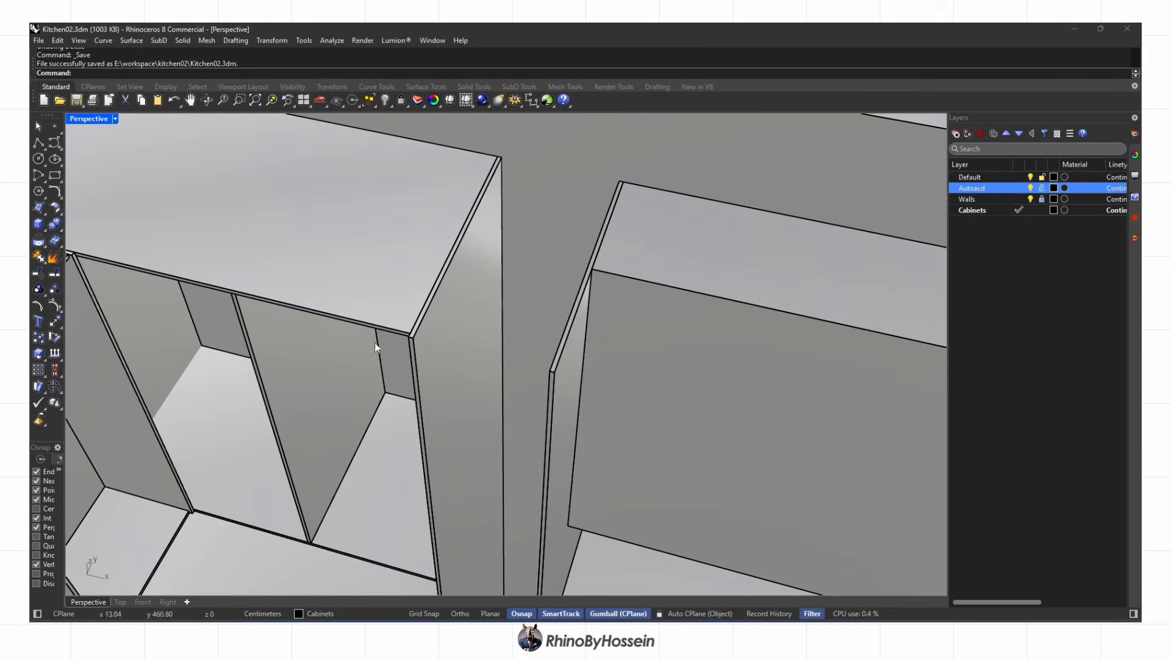
click(54, 175)
scroll(498, 160, up, 2)
click(653, 188)
scroll(396, 383, up, 8)
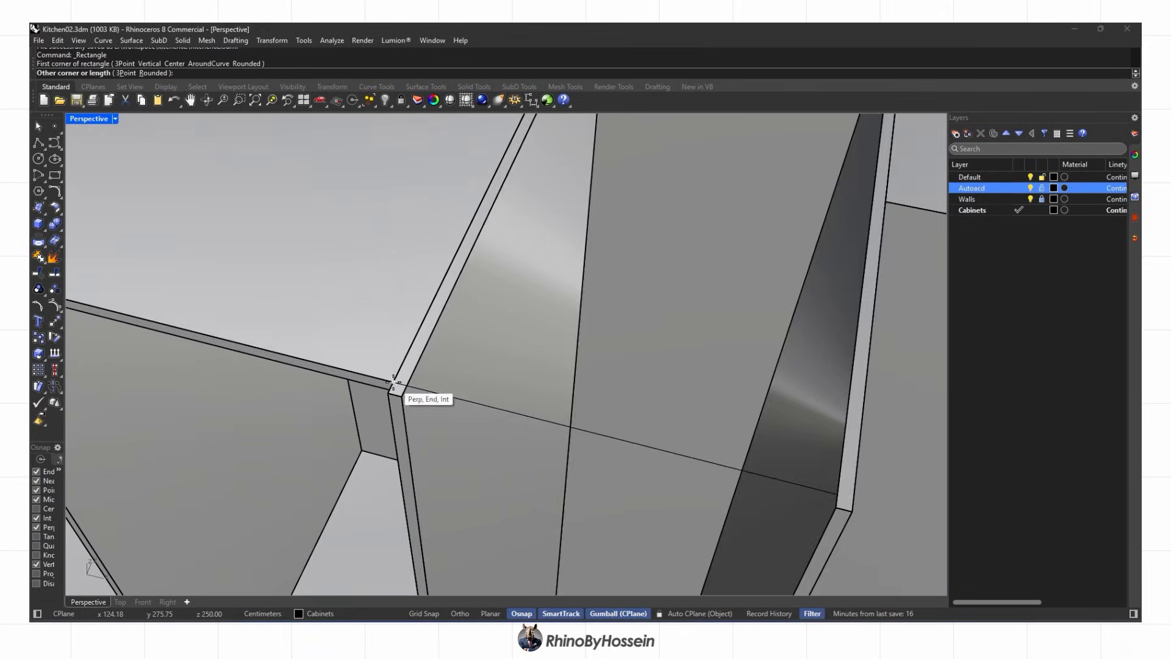
right_drag(421, 396, 537, 366)
Extrude the rectangle into a thin top panel and delete the leftover curve
click(42, 226)
click(104, 257)
click(559, 297)
key(Delete)
scroll(559, 298, down, 8)
right_drag(559, 299, 646, 360)
Trace a closed polyline outline through the lower cabinet's inner and front corners
click(238, 102)
drag(358, 335, 368, 344)
click(38, 142)
scroll(417, 296, down, 8)
right_drag(519, 390, 366, 275)
scroll(423, 467, up, 3)
click(425, 467)
scroll(729, 368, up, 2)
click(730, 370)
right_drag(726, 378, 627, 360)
scroll(639, 286, up, 6)
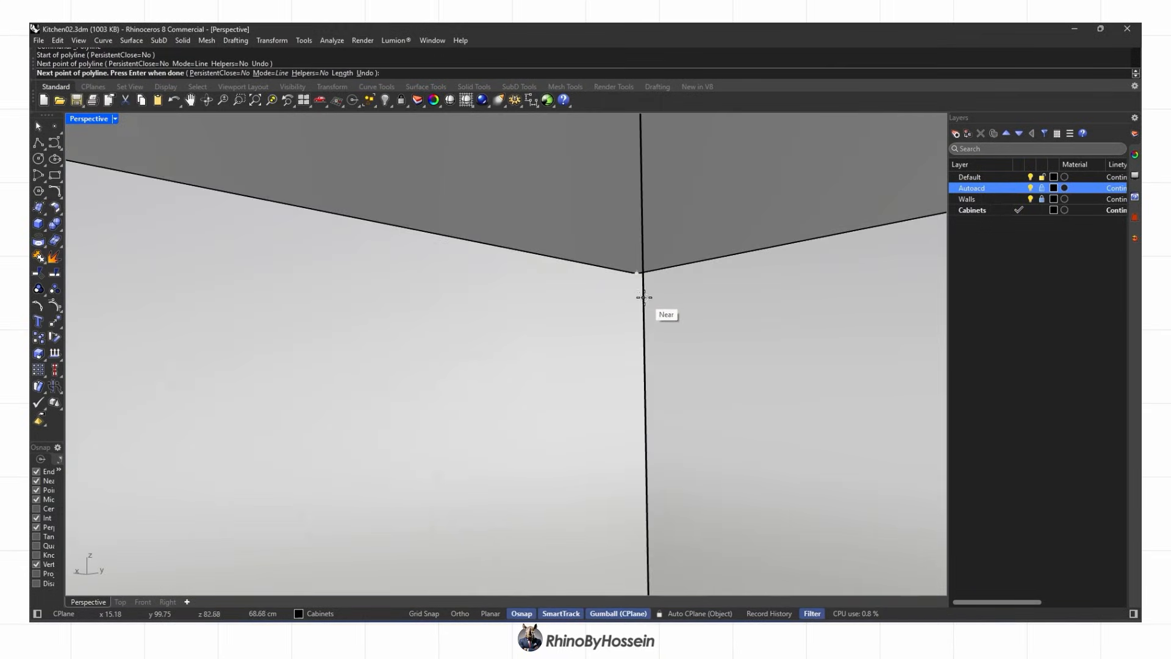
click(641, 276)
shift+right_drag(75, 170, 159, 190)
click(157, 185)
scroll(211, 388, down, 4)
right_drag(228, 403, 244, 454)
scroll(246, 460, up, 2)
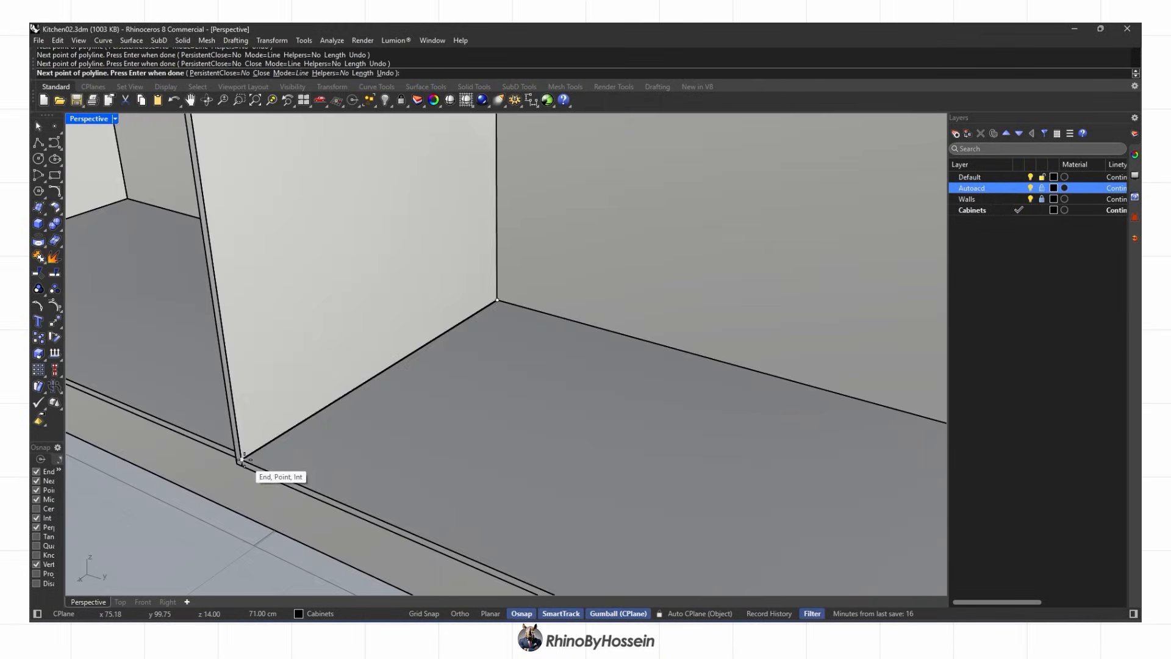
click(312, 481)
Extrude the closed outline into a vertical divider panel and delete the outline curve
scroll(314, 470, down, 6)
right_drag(317, 427, 443, 404)
scroll(504, 366, down, 4)
scroll(443, 404, up, 2)
shift+right_drag(149, 351, 245, 336)
scroll(256, 332, down, 2)
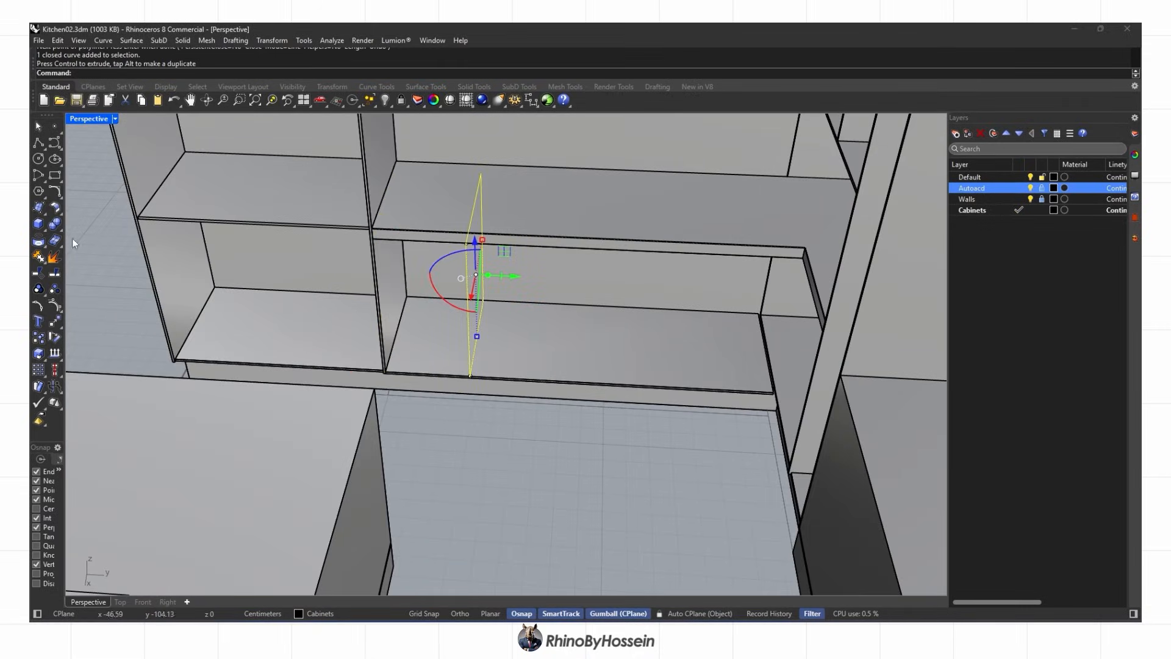
right_drag(484, 316, 573, 360)
click(39, 241)
key(Delete)
right_drag(629, 332, 668, 323)
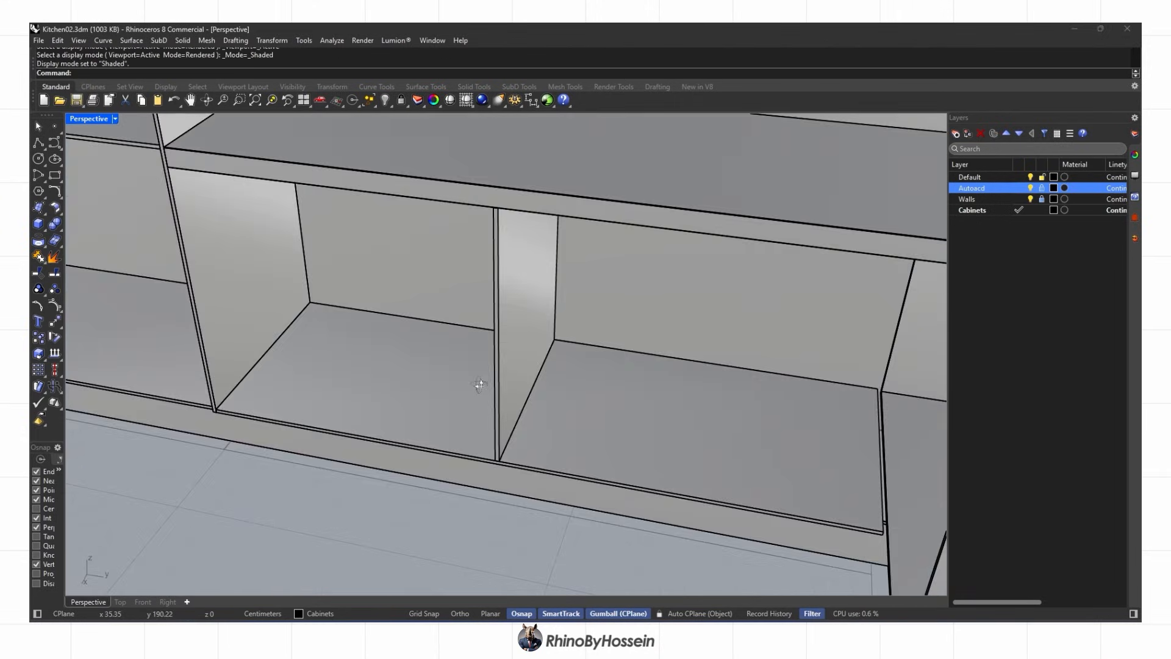
Draw a line from the cabinet corner and Divide it into 4 equal segments
mouse_move(480, 387)
right_down()
mouse_move(466, 447)
mouse_move(460, 326)
right_up()
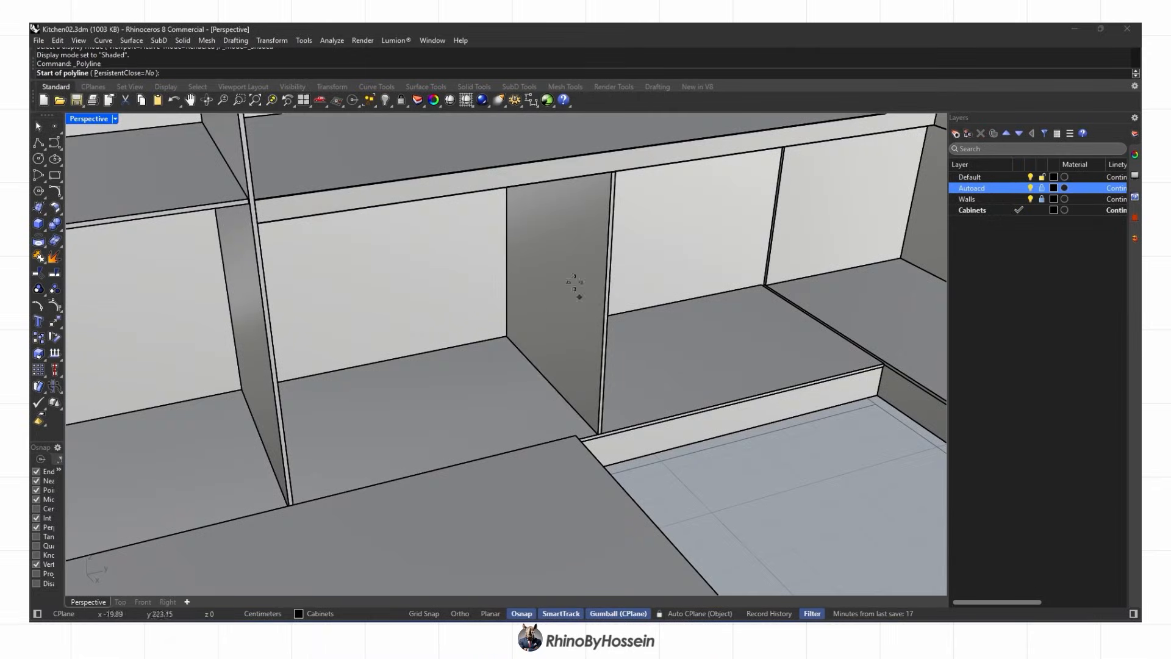
click(612, 172)
scroll(605, 427, up, 4)
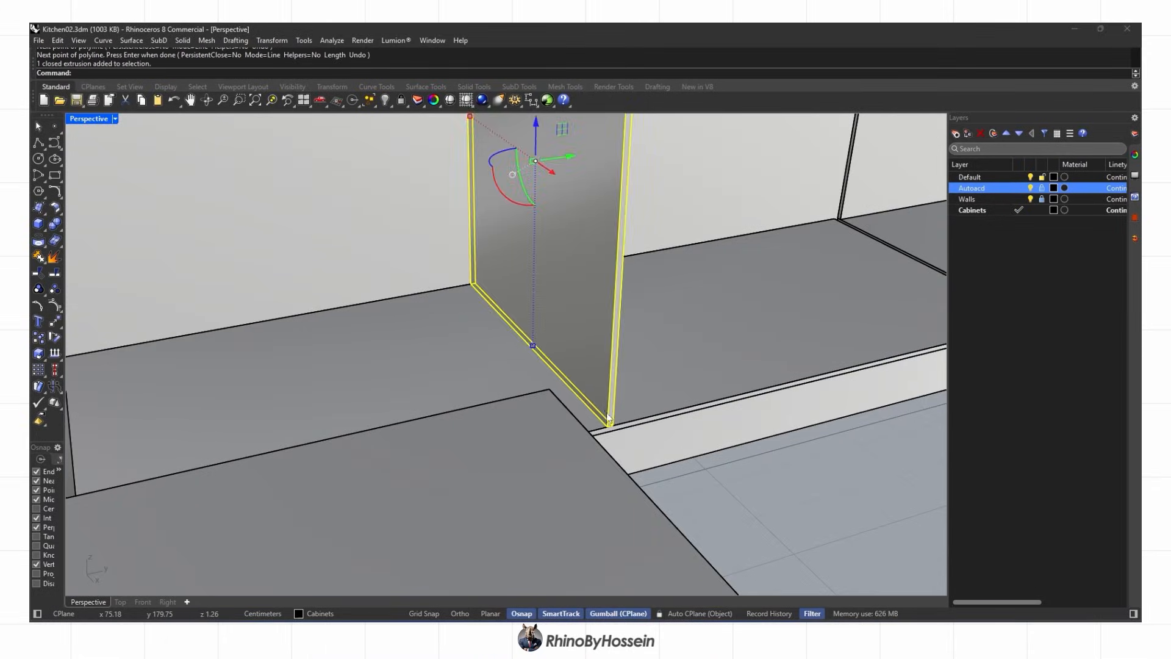
shift+right_drag(603, 403, 646, 459)
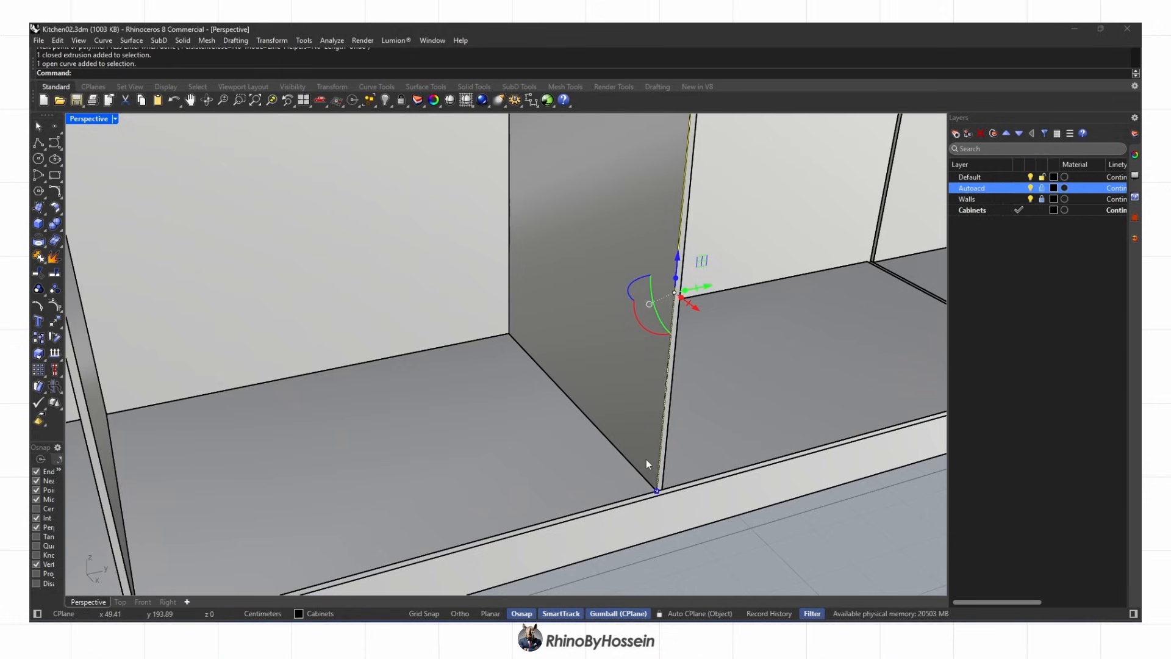
text(Divide)
key(Return)
right_drag(645, 458, 467, 380)
scroll(441, 323, up, 3)
key(Return)
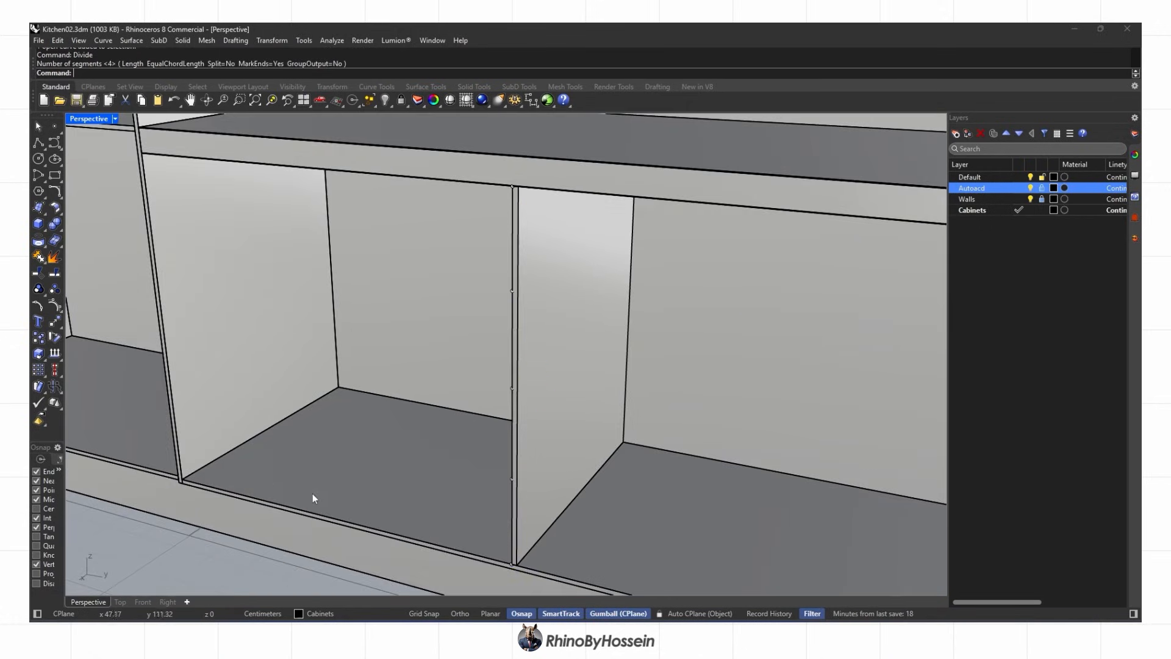
Select the cabinet floor panel and begin a new rectangle
scroll(312, 494, up, 2)
click(350, 506)
click(55, 177)
scroll(229, 323, down, 4)
right_drag(228, 317, 558, 427)
Stretch the divider down to the floor corner with a one-direction scale
key(Escape)
right_drag(720, 439, 448, 435)
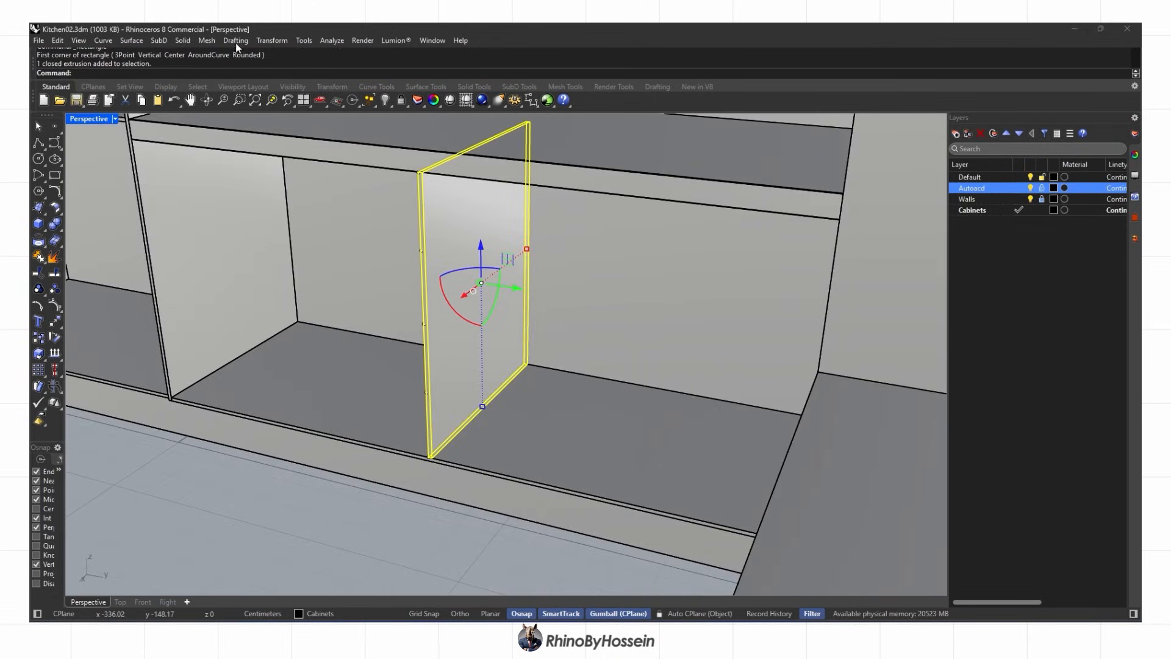
click(272, 41)
mouse_move(304, 110)
click(404, 131)
scroll(422, 173, up, 2)
click(422, 172)
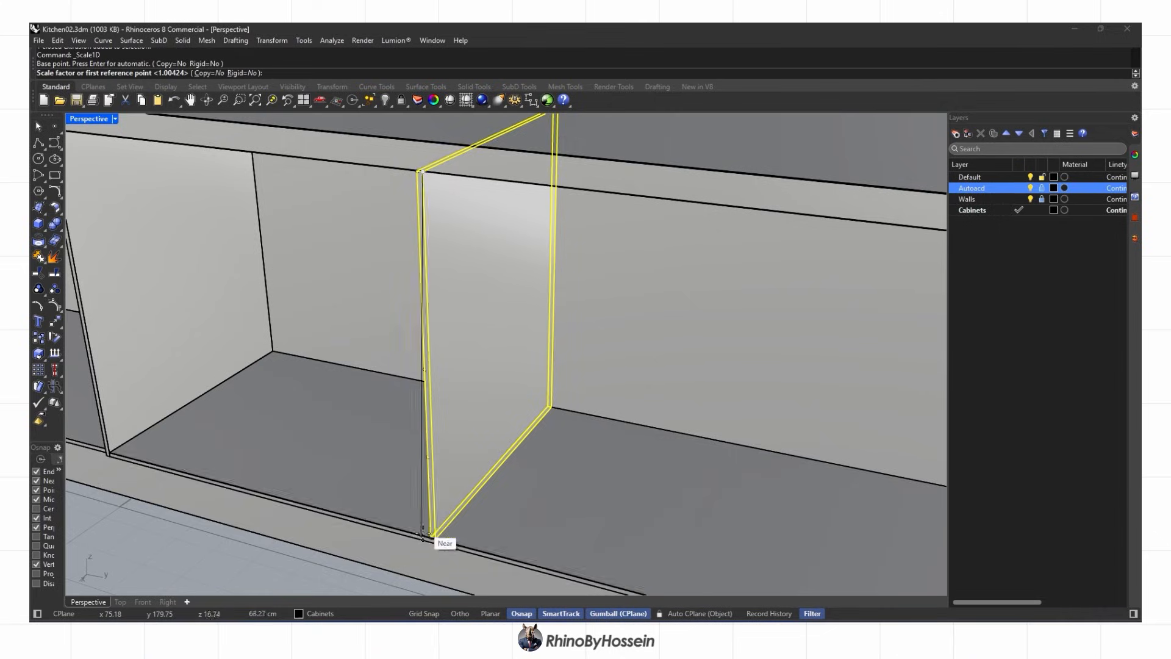
click(435, 537)
scroll(452, 495, up, 2)
scroll(499, 281, down, 4)
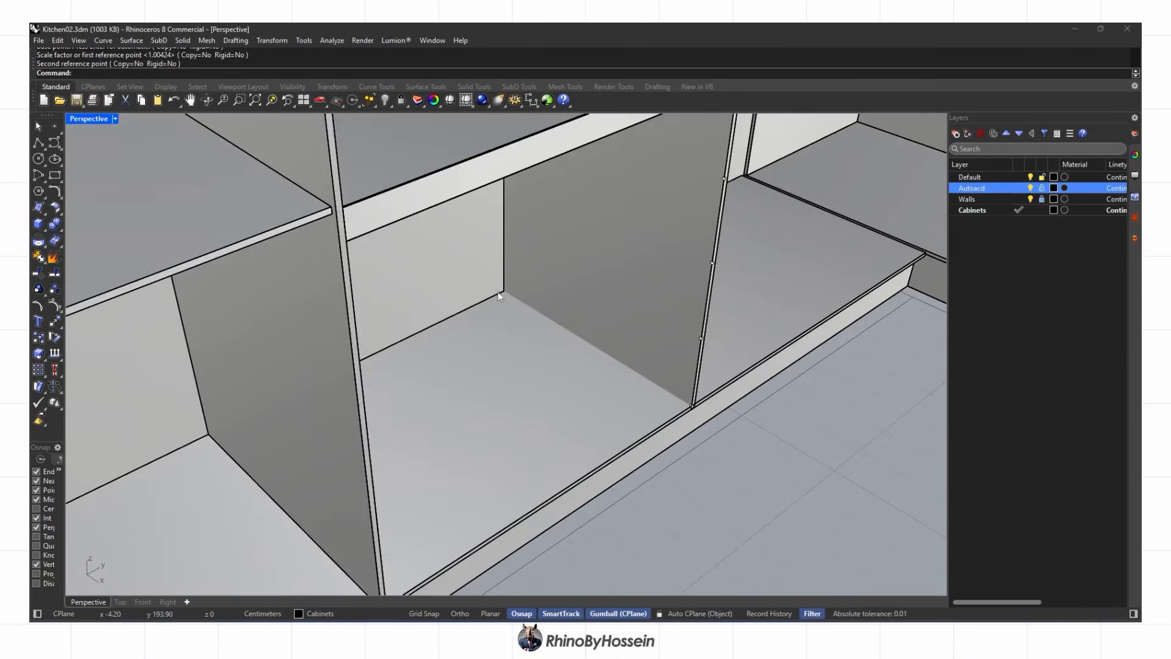
Split the bottom cabinet panel with the divider and delete the overlapping strip
right_drag(498, 291, 516, 312)
scroll(516, 313, up, 2)
click(516, 312)
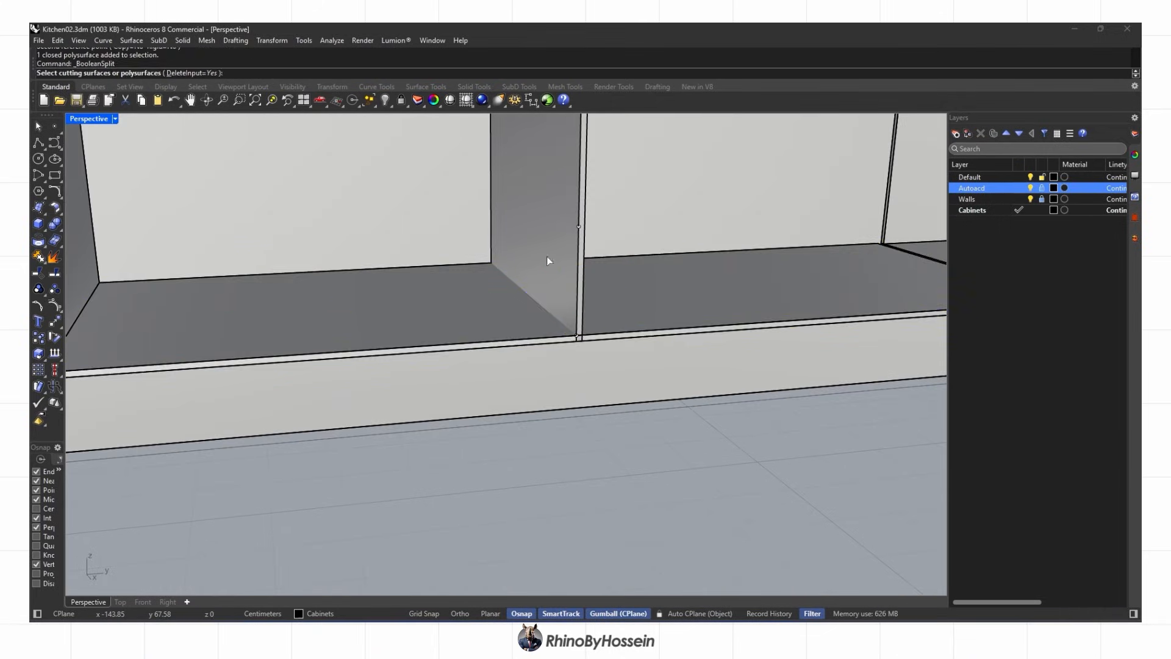
click(517, 269)
key(Return)
scroll(578, 339, up, 3)
click(582, 340)
click(613, 370)
key(Delete)
scroll(554, 331, down, 2)
Copy the shelf panel from its corner to the new position inside the cabinet
right_drag(554, 331, 644, 375)
scroll(540, 364, down, 2)
right_drag(543, 379, 568, 362)
scroll(684, 335, up, 5)
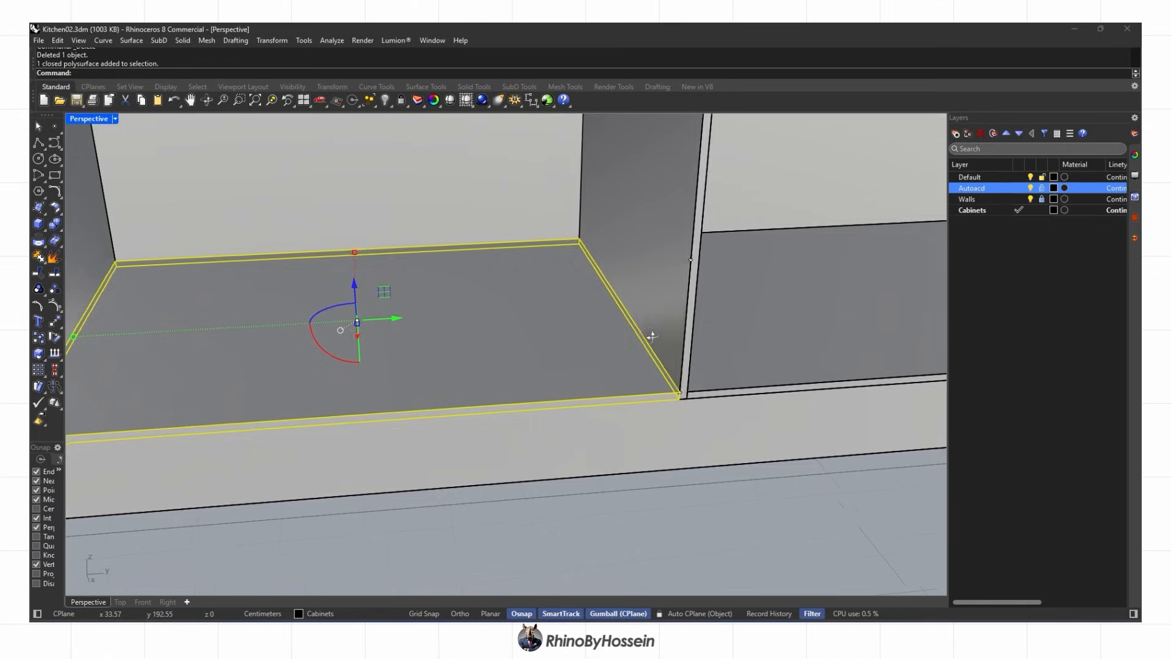
click(689, 389)
shift+right_drag(702, 260, 700, 355)
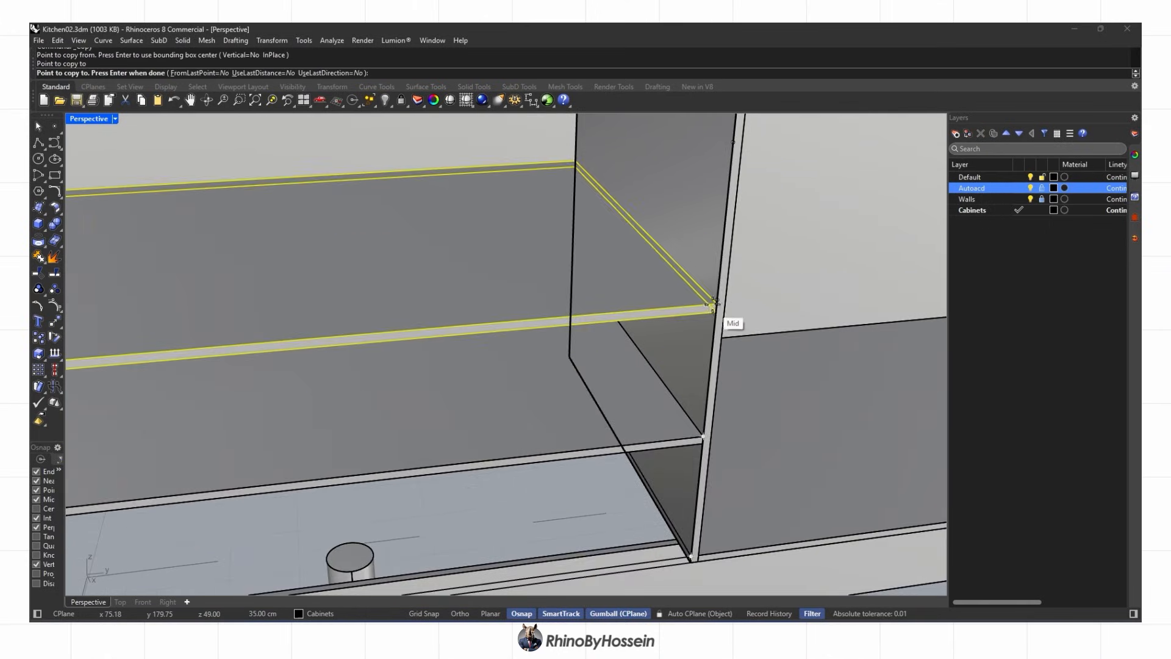
shift+right_drag(706, 189, 702, 323)
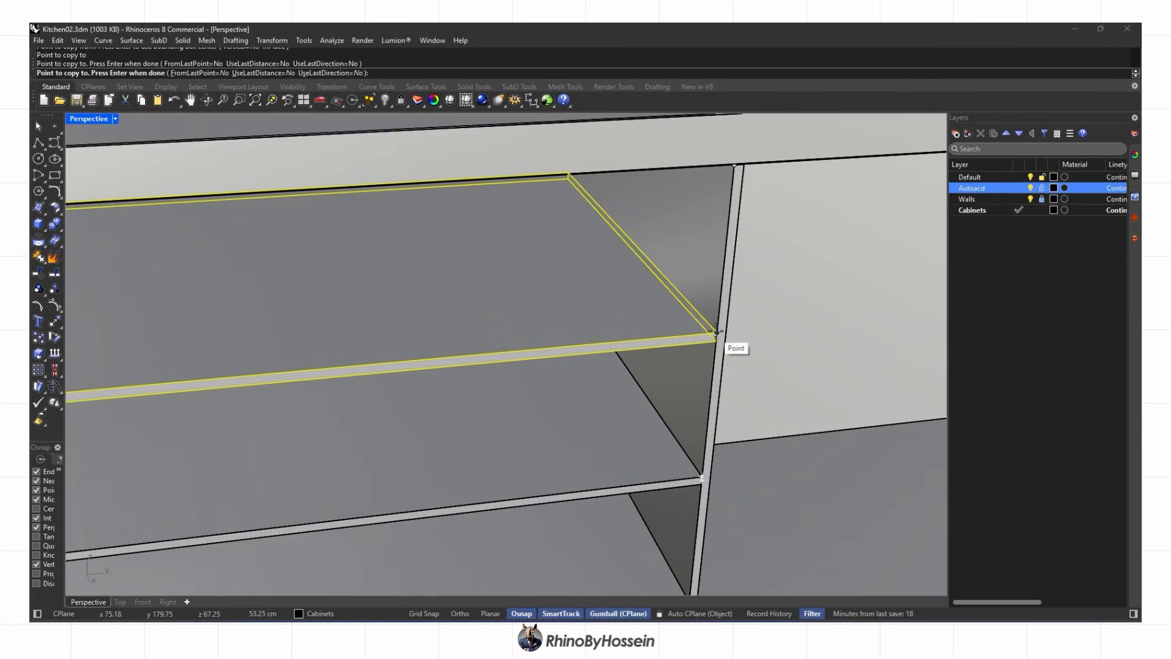
scroll(716, 331, down, 5)
scroll(727, 242, up, 5)
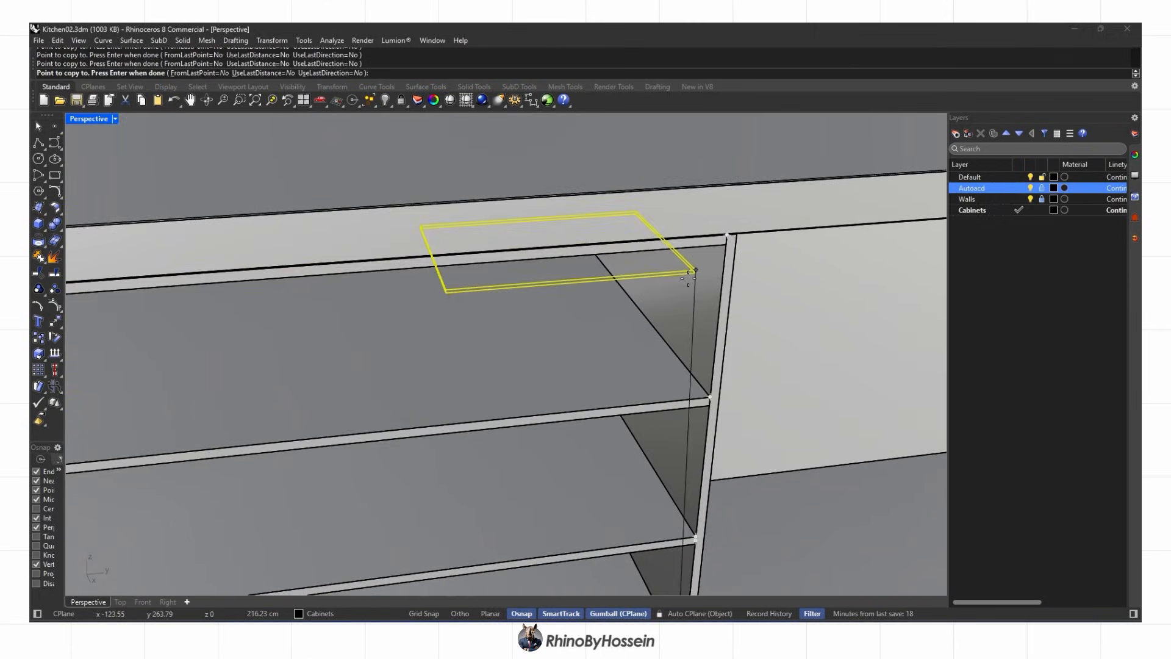
scroll(700, 264, down, 3)
right_drag(634, 318, 503, 375)
right_drag(257, 482, 588, 481)
scroll(692, 454, up, 8)
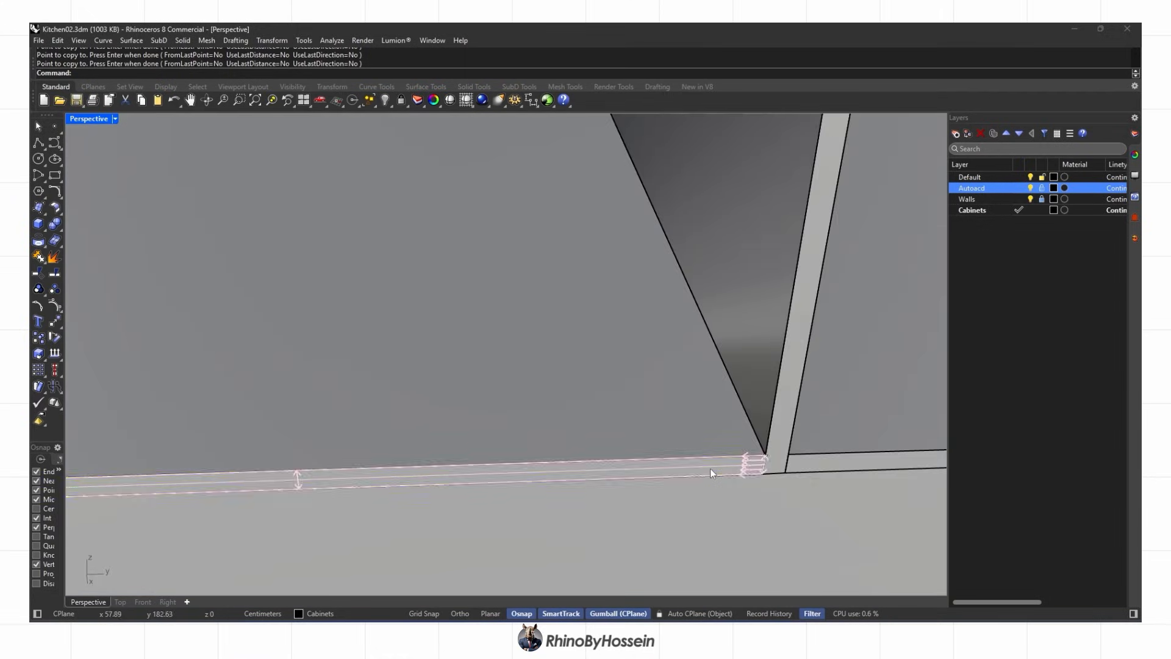
Subobject-select the front faces of all the stacked shelves
click(711, 470)
shift+click(787, 465)
scroll(787, 448, down, 5)
right_drag(403, 396, 535, 415)
scroll(571, 418, up, 9)
shift+click(572, 414)
scroll(572, 414, down, 8)
scroll(610, 320, up, 8)
shift+click(610, 320)
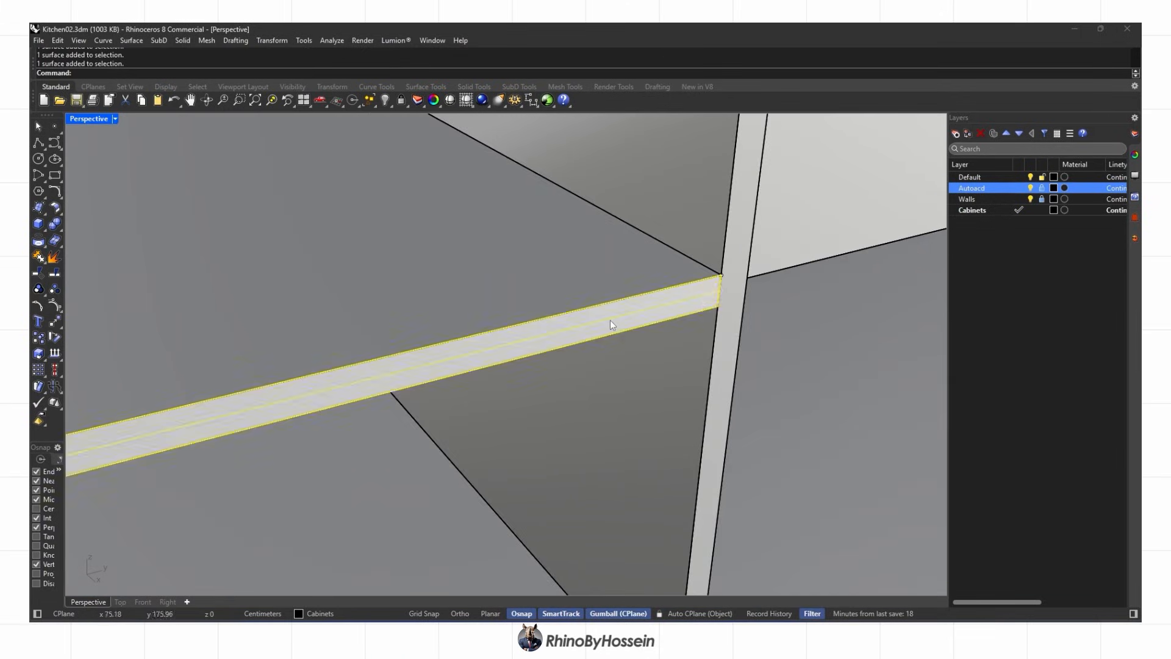
scroll(610, 319, down, 8)
shift+click(627, 238)
shift+click(662, 210)
ctrl+shift+click(663, 211)
scroll(663, 213, down, 8)
Move the selected shelf front faces back by -2 with the Gumball arrow
click(687, 352)
text(-2)
key(Return)
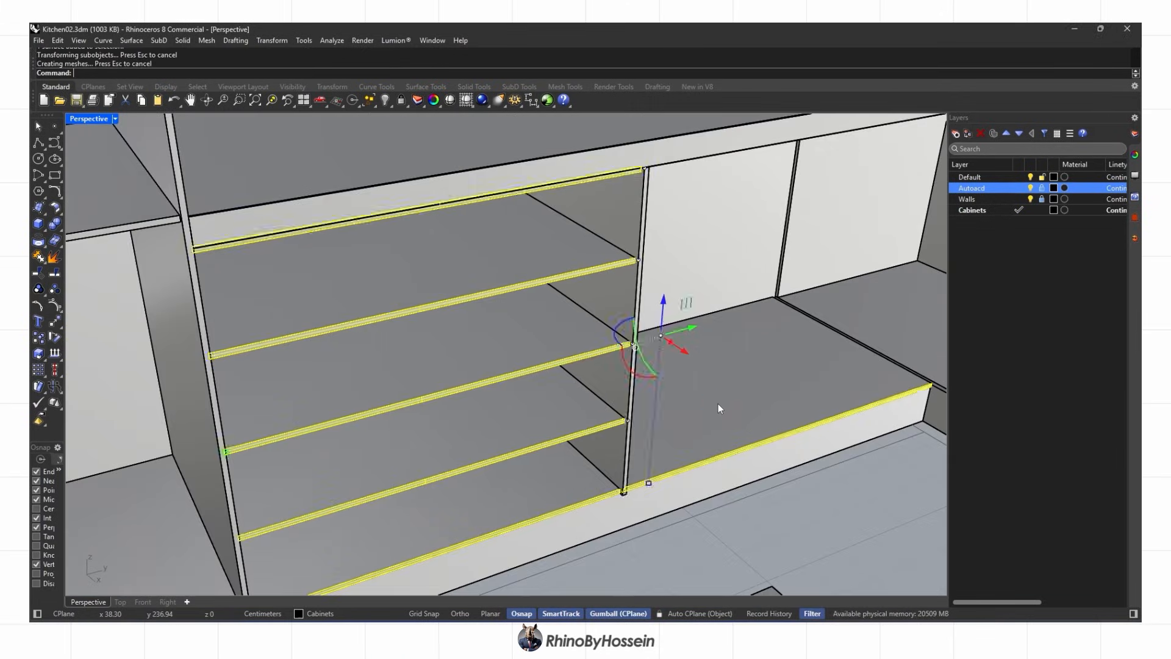
key(Escape)
scroll(719, 403, down, 4)
right_drag(605, 401, 536, 379)
scroll(712, 419, down, 3)
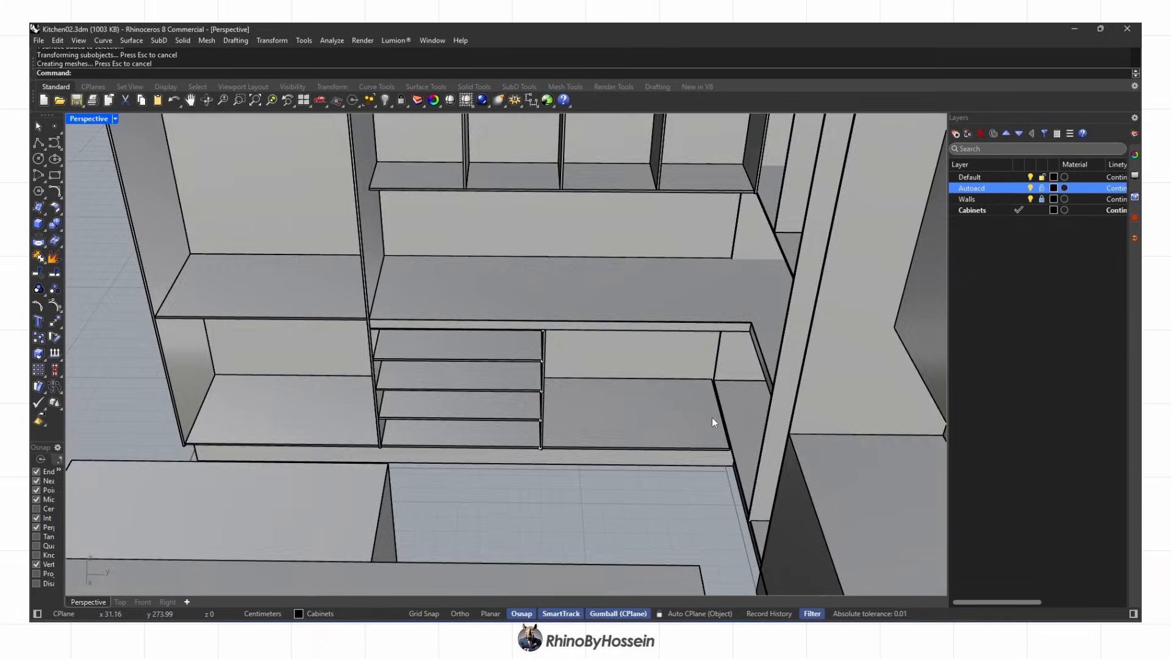
Select and move the narrow front face of the panel
scroll(714, 427, up, 10)
right_drag(721, 459, 653, 451)
ctrl+shift+click(142, 367)
scroll(142, 369, down, 5)
right_drag(142, 370, 31, 377)
click(525, 376)
click(525, 388)
key(Escape)
right_drag(524, 388, 484, 455)
scroll(478, 351, down, 6)
scroll(490, 359, down, 5)
Move the panel 50 cm to the right with the Gumball
click(489, 316)
text(50)
key(Return)
key(Escape)
scroll(533, 360, down, 4)
scroll(566, 434, up, 4)
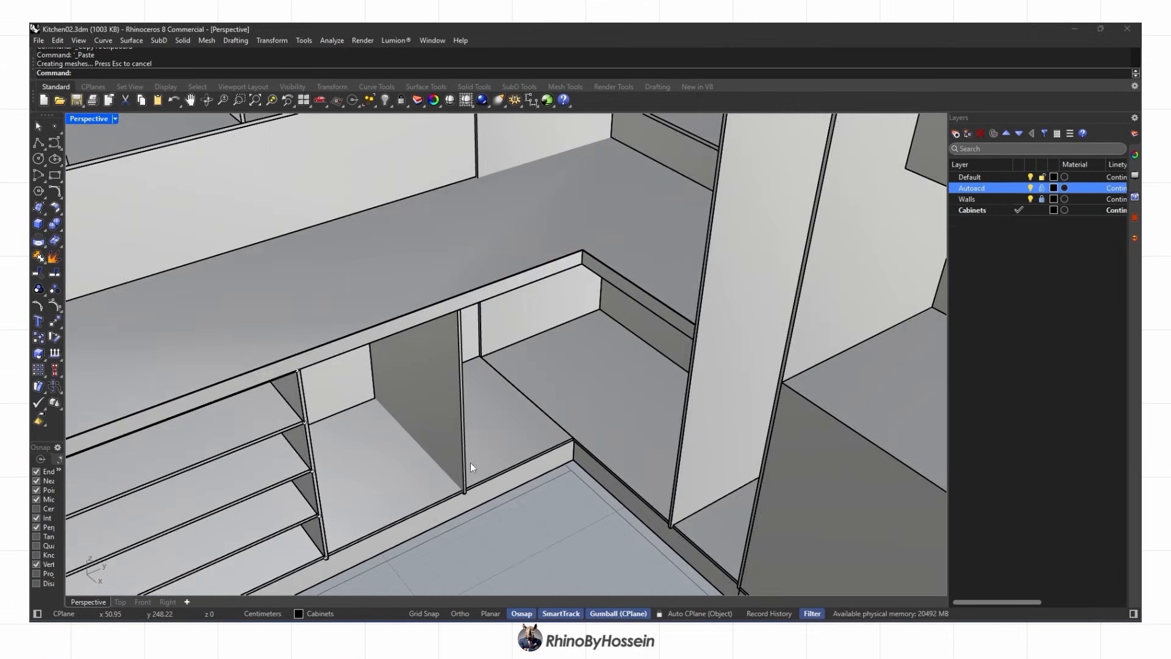
scroll(482, 458, down, 2)
BooleanSplit the corner cabinet's bottom panel at the divider and delete the cut-off piece
click(481, 458)
click(72, 246)
scroll(445, 448, up, 4)
click(445, 448)
key(Return)
scroll(467, 506, up, 6)
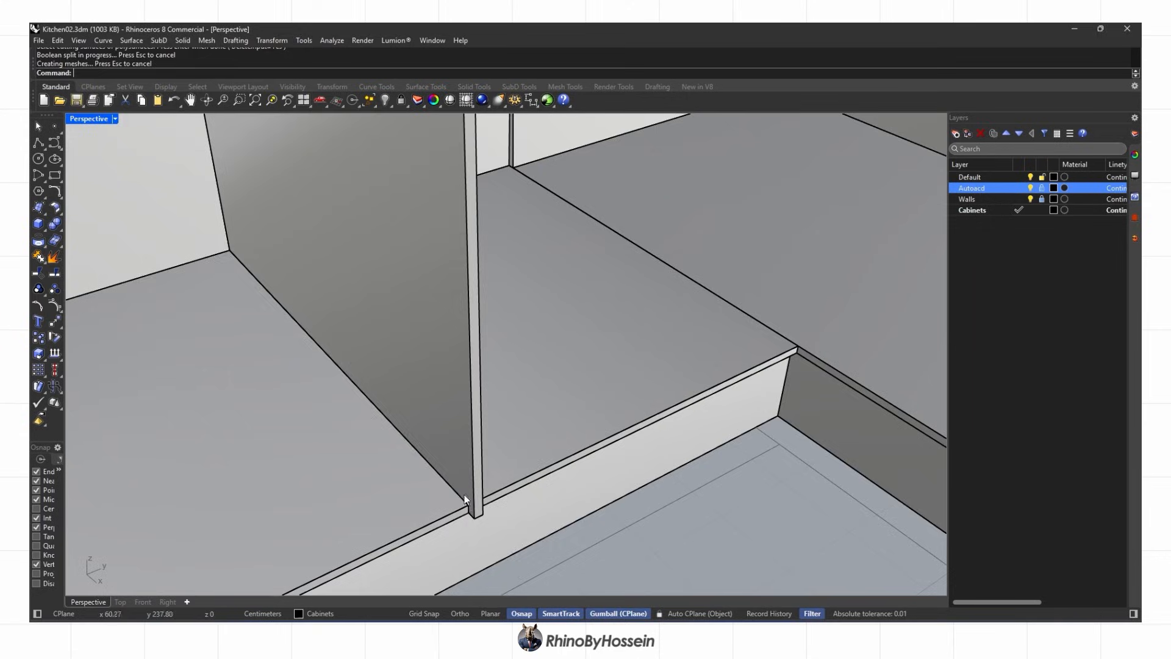
click(496, 537)
key(Delete)
right_drag(495, 536, 616, 353)
scroll(616, 352, down, 5)
Draw a closed polyline outline for the new divider
click(38, 142)
scroll(598, 444, up, 4)
right_drag(439, 402, 518, 420)
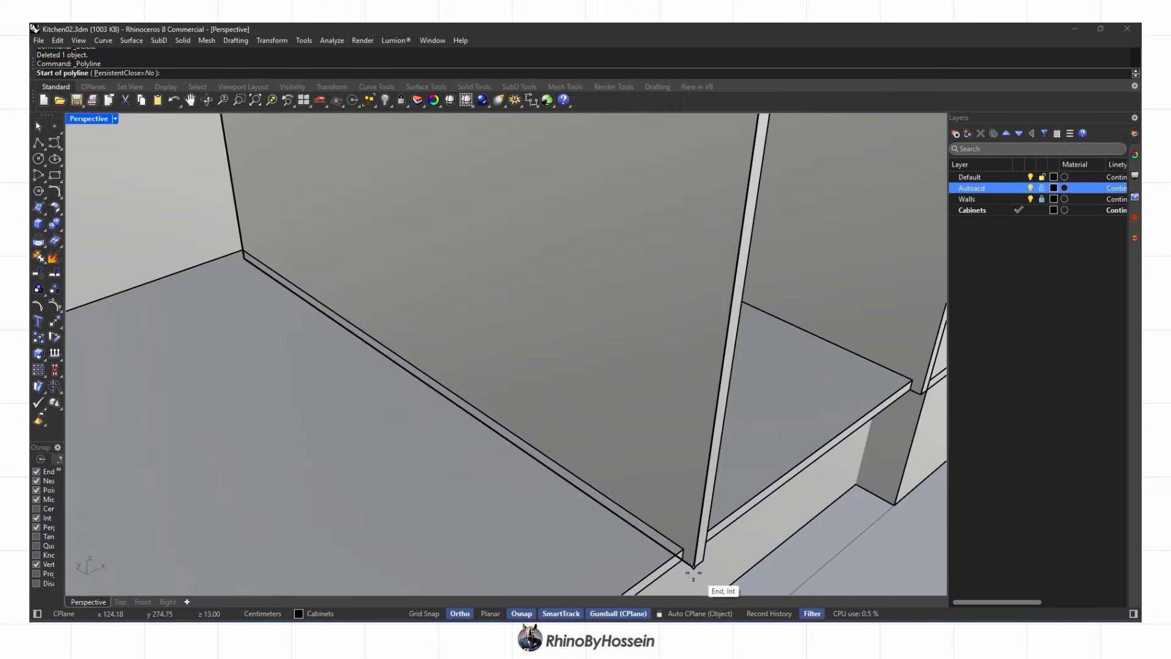
scroll(621, 425, down, 8)
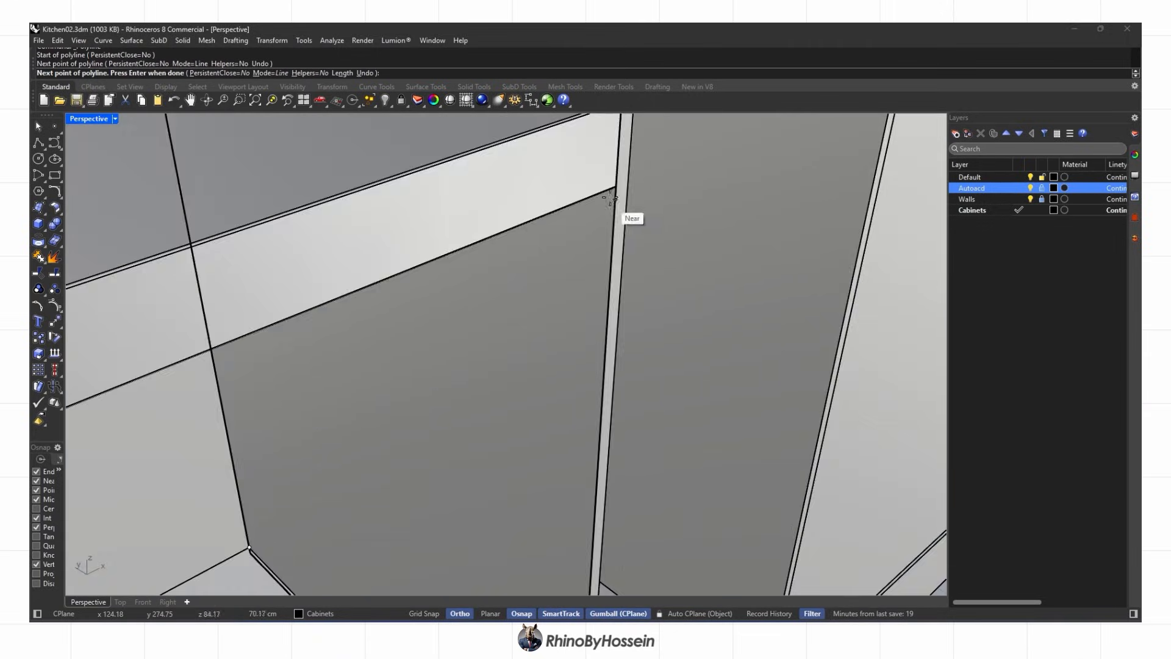
scroll(615, 208, up, 8)
click(645, 160)
scroll(469, 383, down, 10)
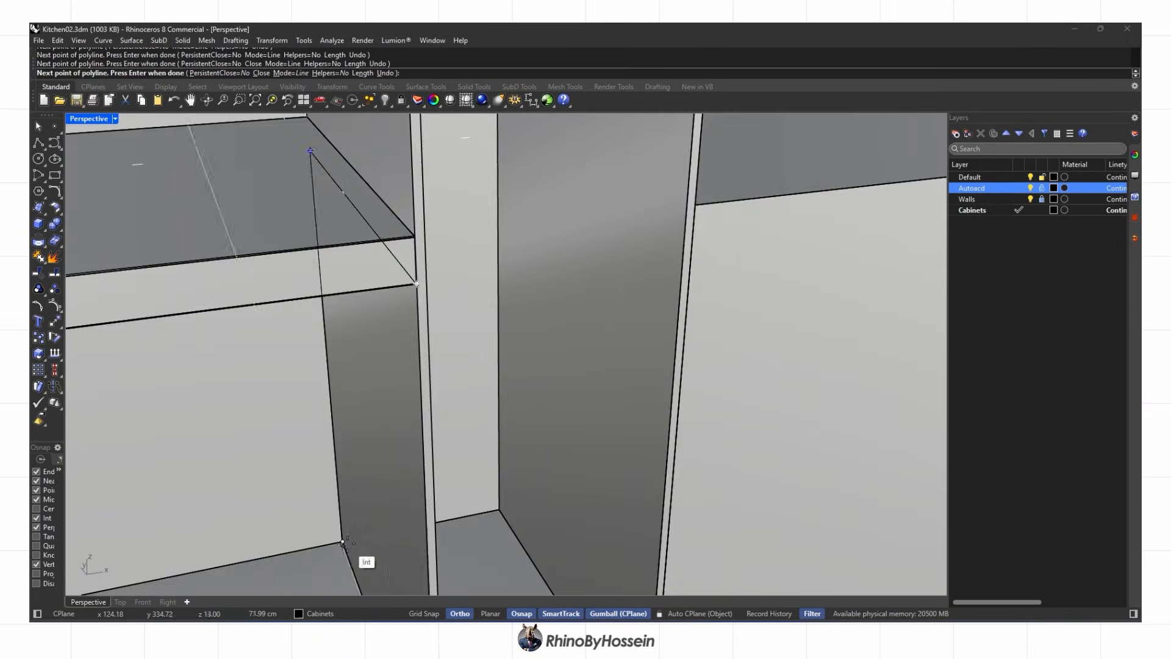
scroll(468, 383, up, 10)
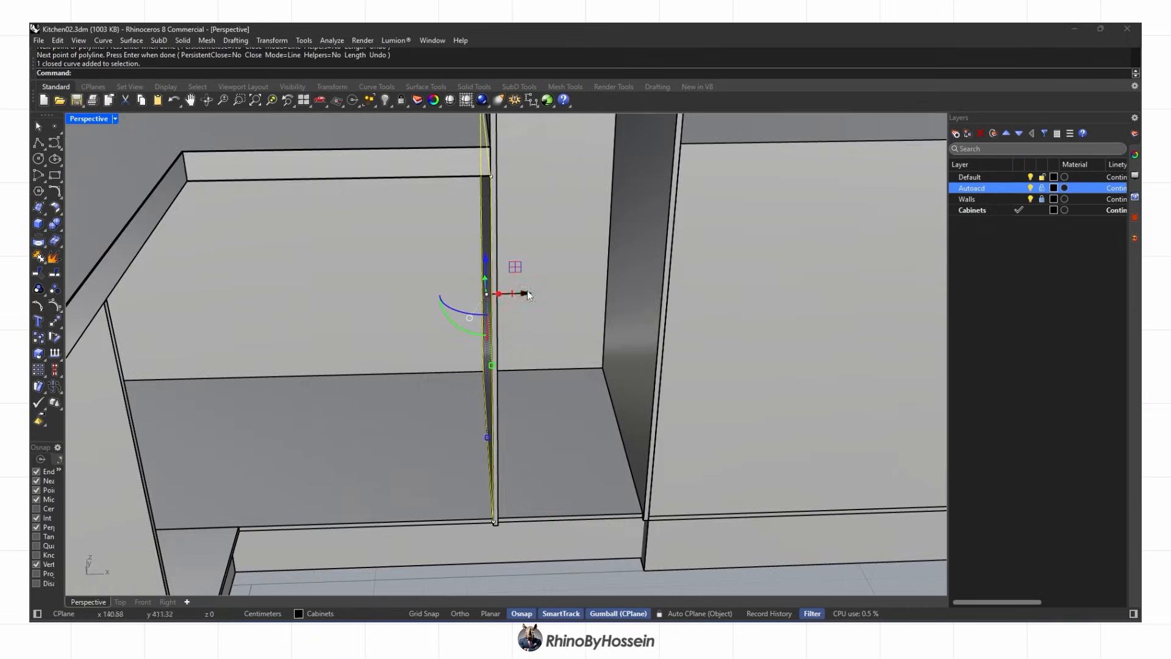
Move the outline to the cabinet's left corner and extrude it 1 cm
click(55, 322)
scroll(519, 513, up, 4)
right_drag(476, 499, 171, 366)
click(163, 500)
scroll(335, 430, down, 3)
right_drag(288, 361, 385, 513)
text(1)
scroll(394, 390, up, 5)
Delete the leftover outline curve
drag(449, 550, 453, 555)
click(448, 369)
right_drag(448, 369, 390, 421)
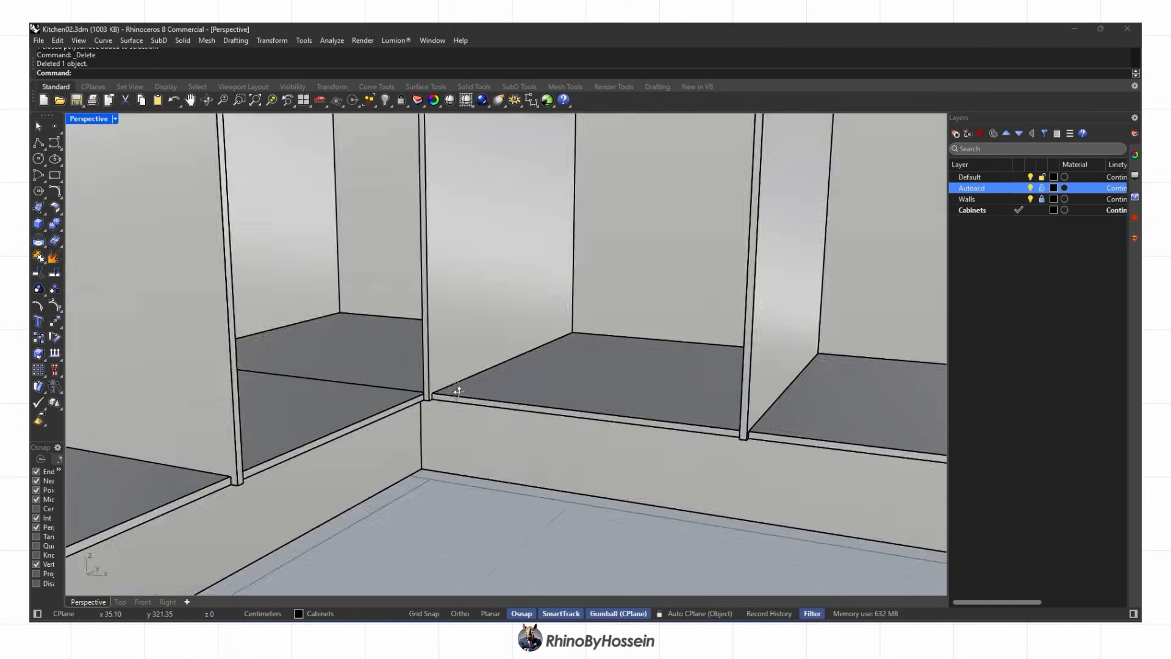
mouse_move(457, 387)
right_down()
mouse_move(470, 402)
mouse_move(484, 381)
right_up()
click(484, 382)
key(Delete)
scroll(485, 382, down, 5)
Draw a box 4 high over the back cabinet from two base corners
right_drag(430, 381, 396, 321)
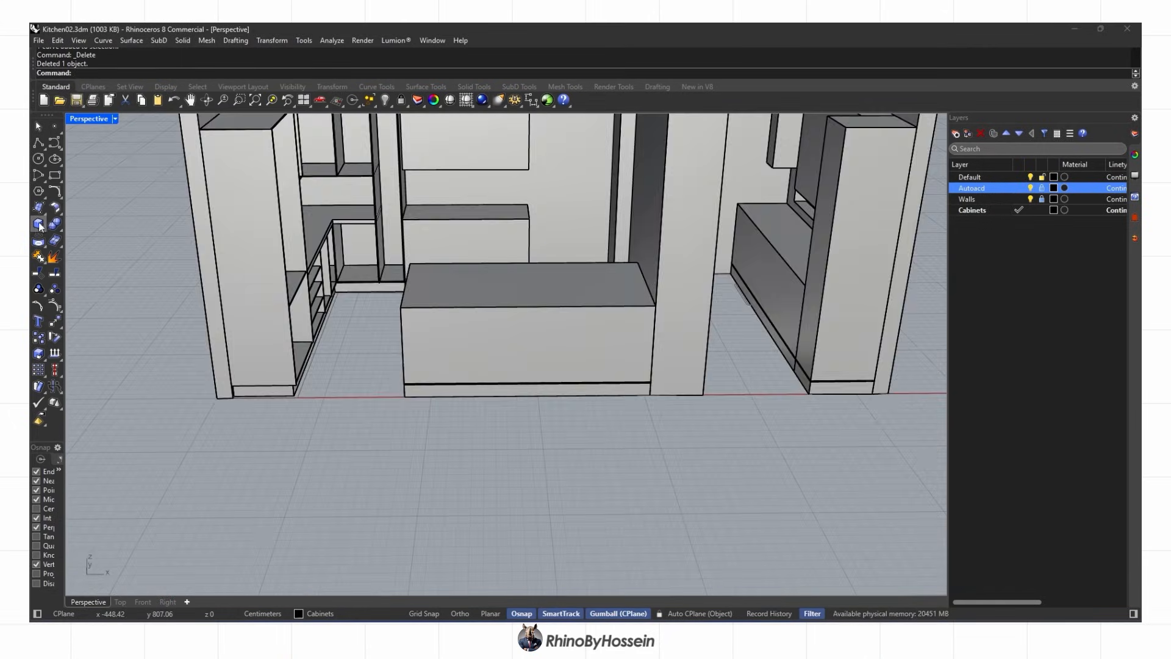
click(38, 224)
right_drag(513, 262, 415, 329)
scroll(465, 201, up, 6)
click(465, 180)
scroll(649, 236, up, 5)
click(858, 342)
scroll(147, 243, up, 5)
right_drag(147, 243, 341, 292)
text(4)
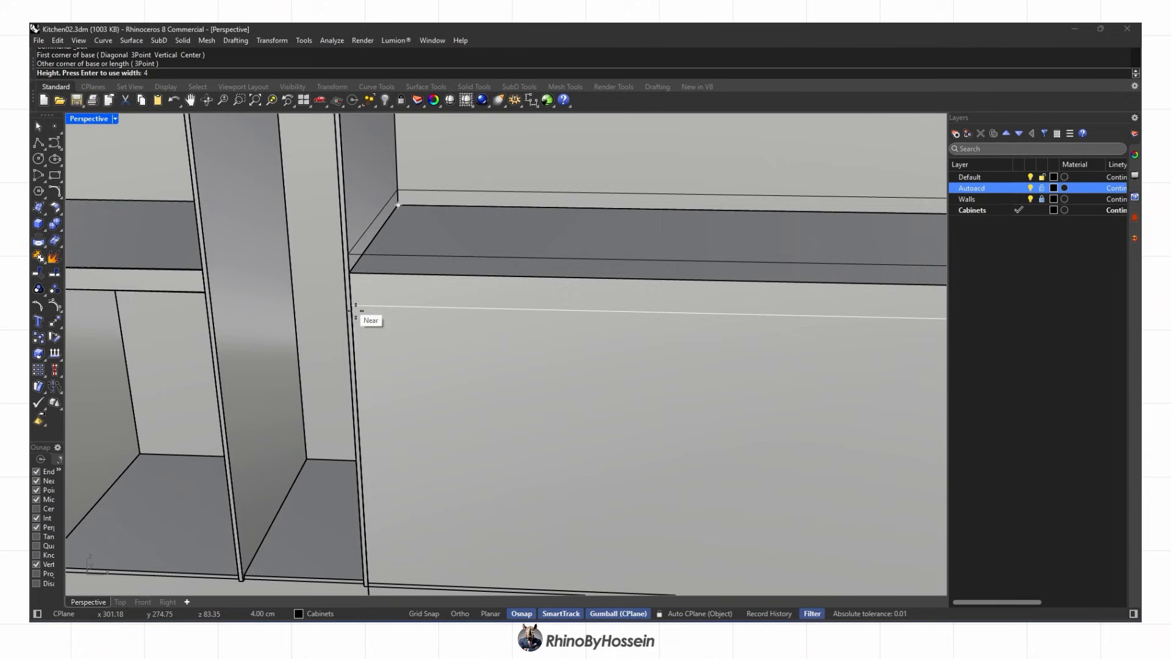
Draw another box from the countertop's back-left corner, then undo the wrongly sized box
right_click(425, 344)
click(399, 205)
scroll(665, 279, down, 5)
key(Return)
right_drag(812, 351, 809, 324)
scroll(809, 325, down, 5)
right_click(437, 455)
key(ctrl+z)
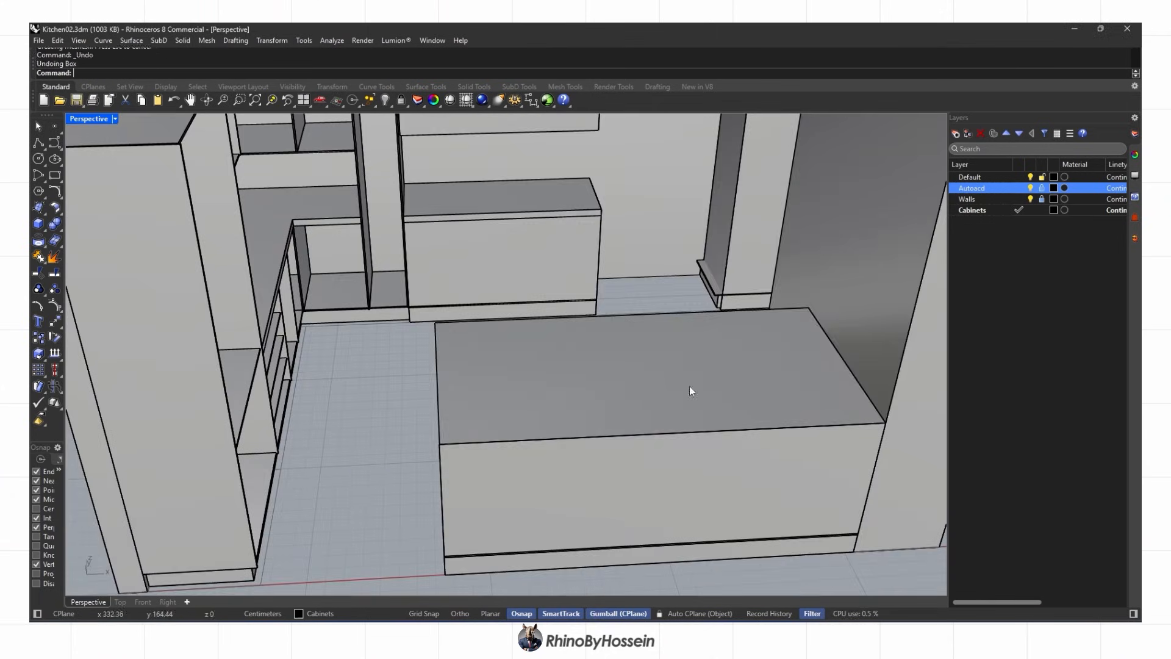
Finish the 5 cm thick island slab and delete the old island body
click(450, 452)
right_drag(451, 451, 449, 430)
key(Return)
scroll(445, 415, down, 3)
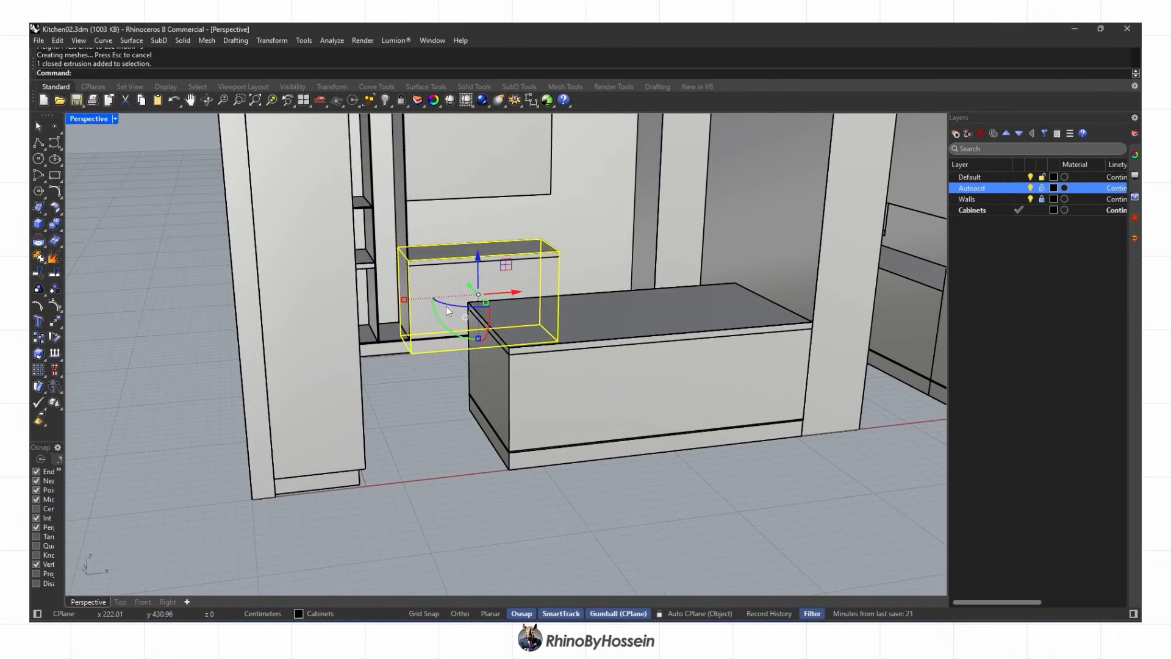
click(530, 383)
key(Delete)
scroll(469, 360, down, 7)
scroll(558, 316, up, 7)
right_drag(518, 287, 520, 418)
scroll(559, 316, down, 6)
scroll(604, 337, up, 5)
Box the right counter slab with height -5 and delete the old cabinet body
click(38, 224)
scroll(630, 295, up, 6)
click(629, 294)
right_drag(622, 299, 488, 305)
click(152, 319)
text(-5)
key(Return)
click(182, 357)
key(Delete)
click(195, 298)
scroll(195, 299, down, 8)
right_drag(451, 354, 308, 318)
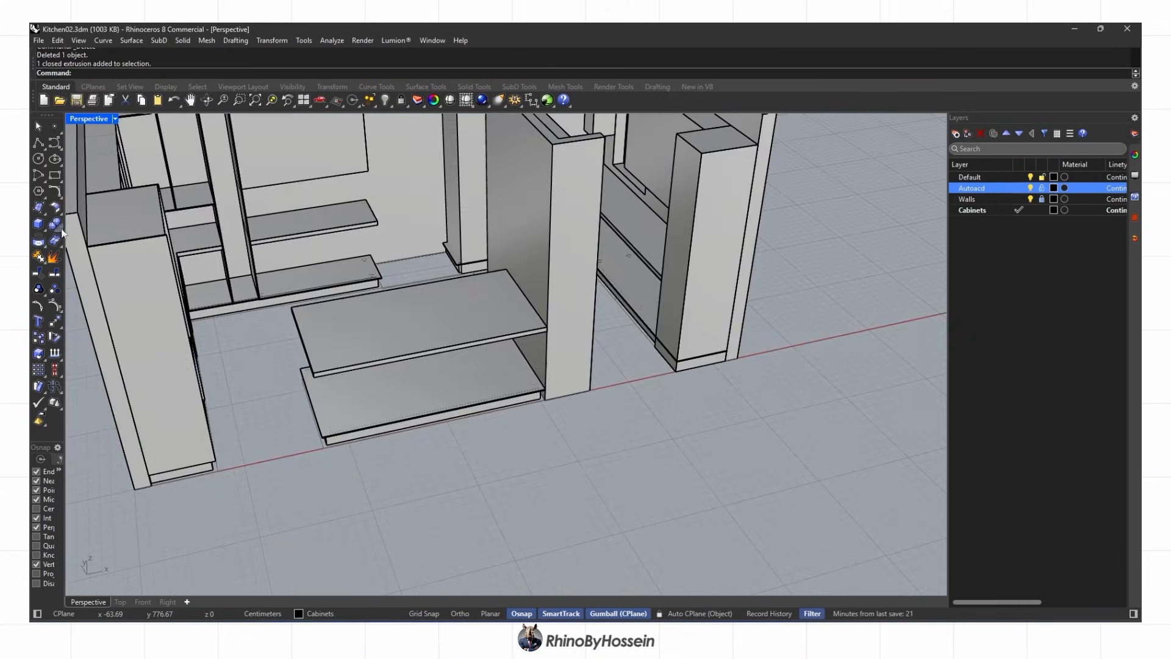
scroll(155, 246, up, 5)
Pick a shelf edge and the island slab's front edges for 0.1 fillets
click(445, 216)
scroll(459, 231, up, 2)
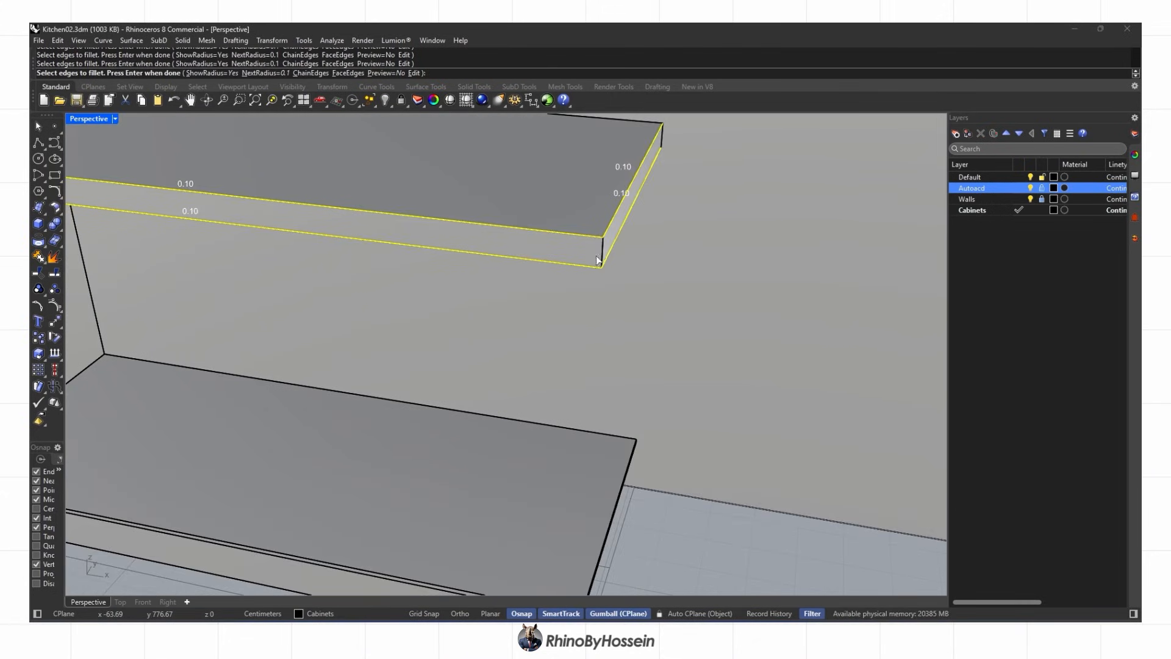
scroll(597, 257, down, 8)
scroll(597, 257, up, 4)
scroll(597, 257, down, 8)
right_drag(596, 257, 658, 232)
click(537, 361)
click(537, 373)
Add the island's back edge and the right counter edges, then confirm the 0.1 fillet
right_drag(537, 390, 642, 411)
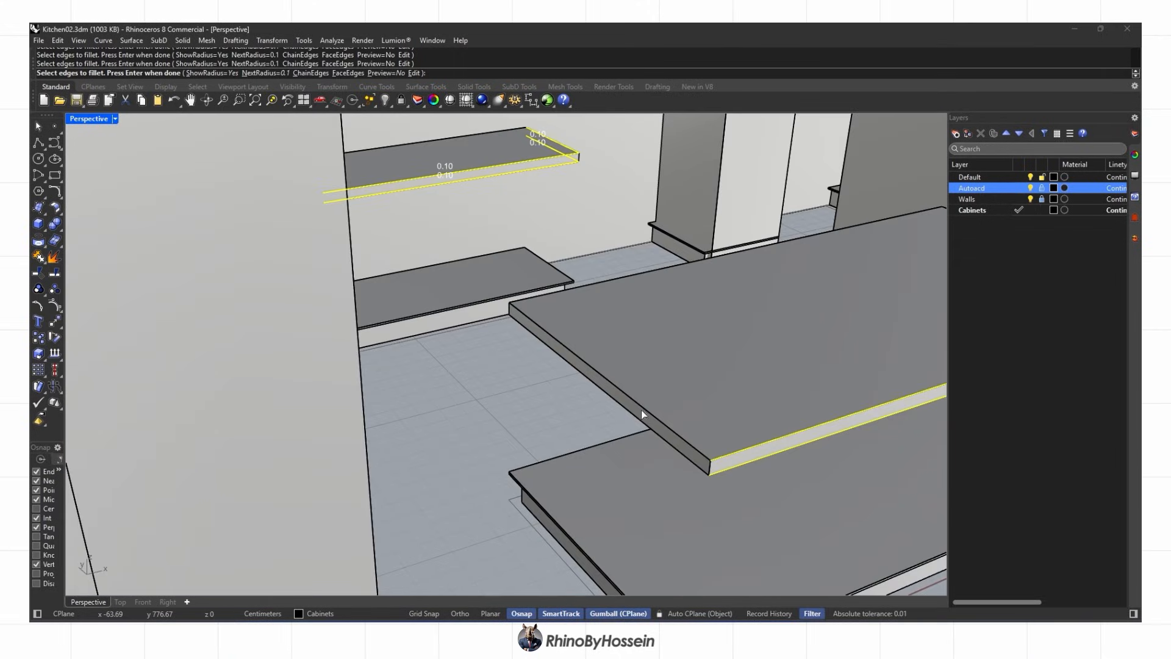
right_drag(600, 280, 723, 259)
click(466, 358)
scroll(465, 358, down, 8)
scroll(665, 341, up, 7)
click(671, 357)
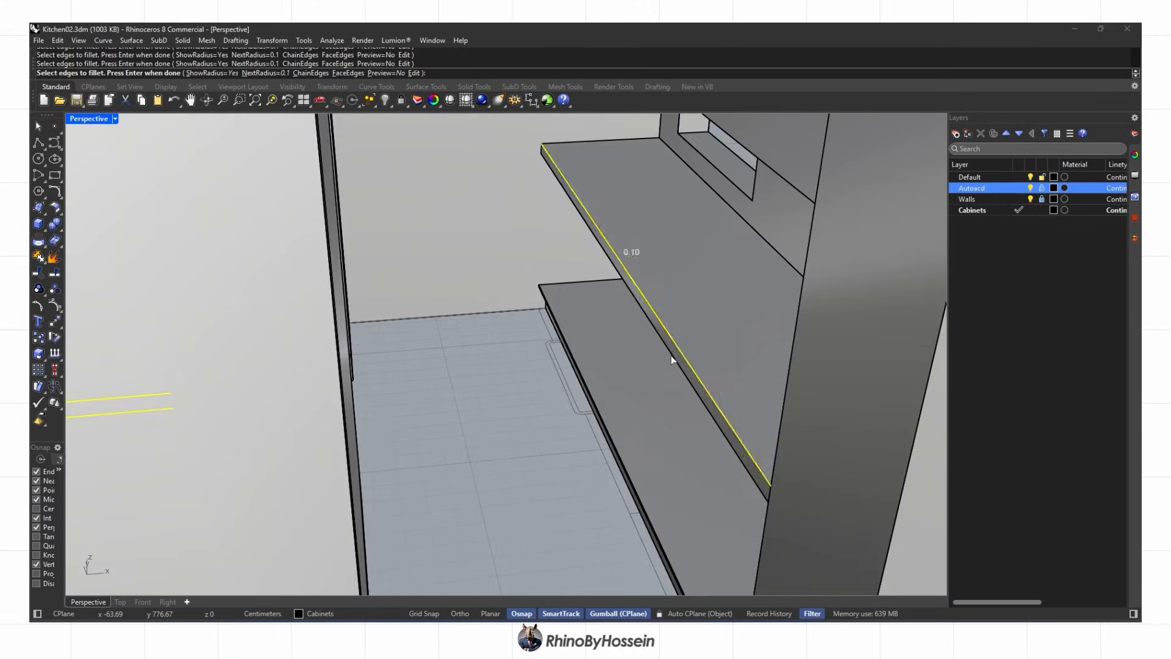
click(672, 362)
scroll(628, 349, down, 8)
key(Return)
key(Return)
Switch the viewport to Rendered display and orbit to inspect the whole model
mouse_move(402, 345)
right_down()
mouse_move(244, 329)
mouse_move(518, 347)
right_up()
middle_click(411, 324)
click(423, 325)
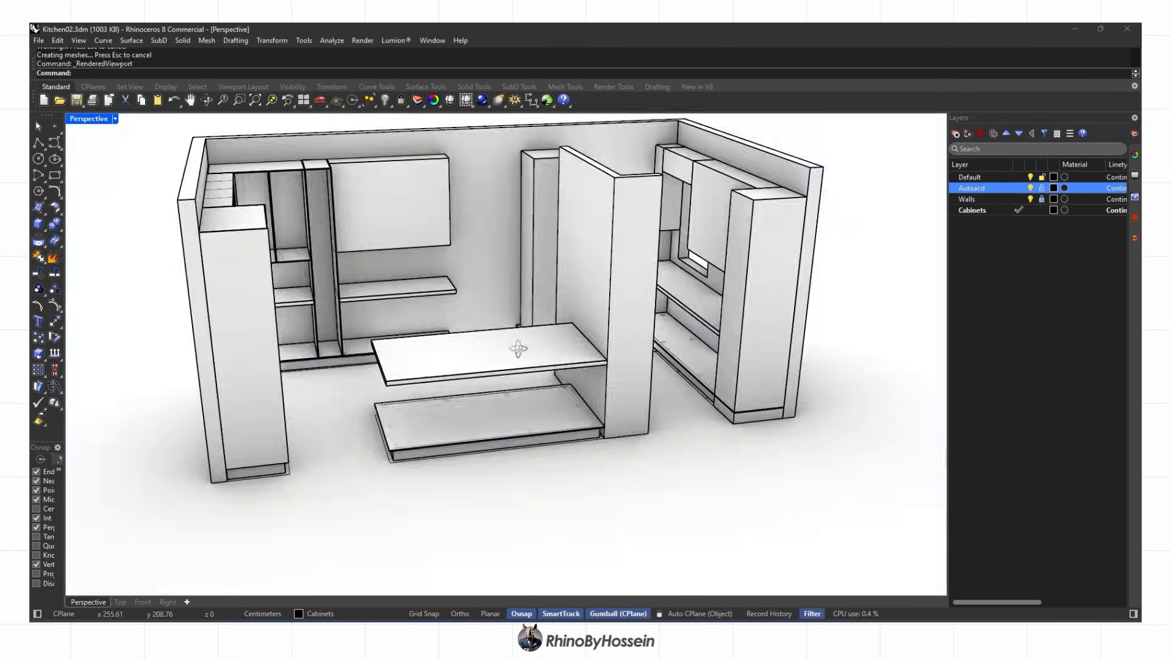
middle_click(421, 342)
click(410, 345)
scroll(372, 360, up, 3)
right_drag(400, 346, 373, 293)
scroll(372, 341, down, 4)
Orbit toward the rear counter and repeat the last command
scroll(373, 225, up, 3)
scroll(374, 224, down, 5)
right_drag(482, 268, 444, 289)
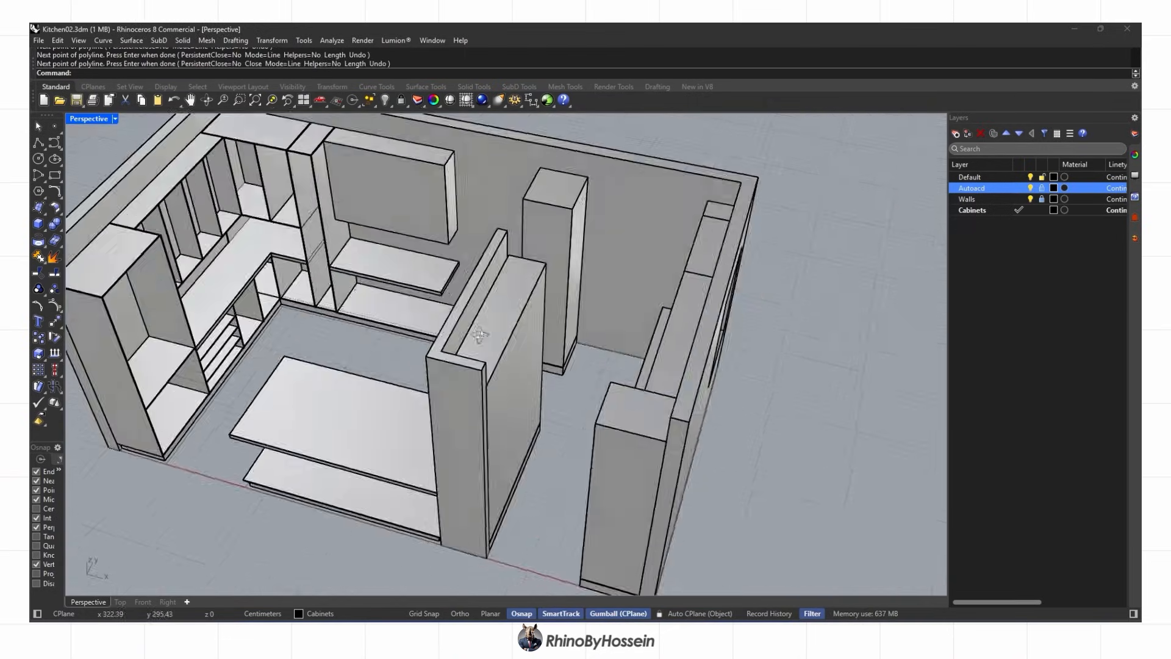
scroll(428, 334, up, 10)
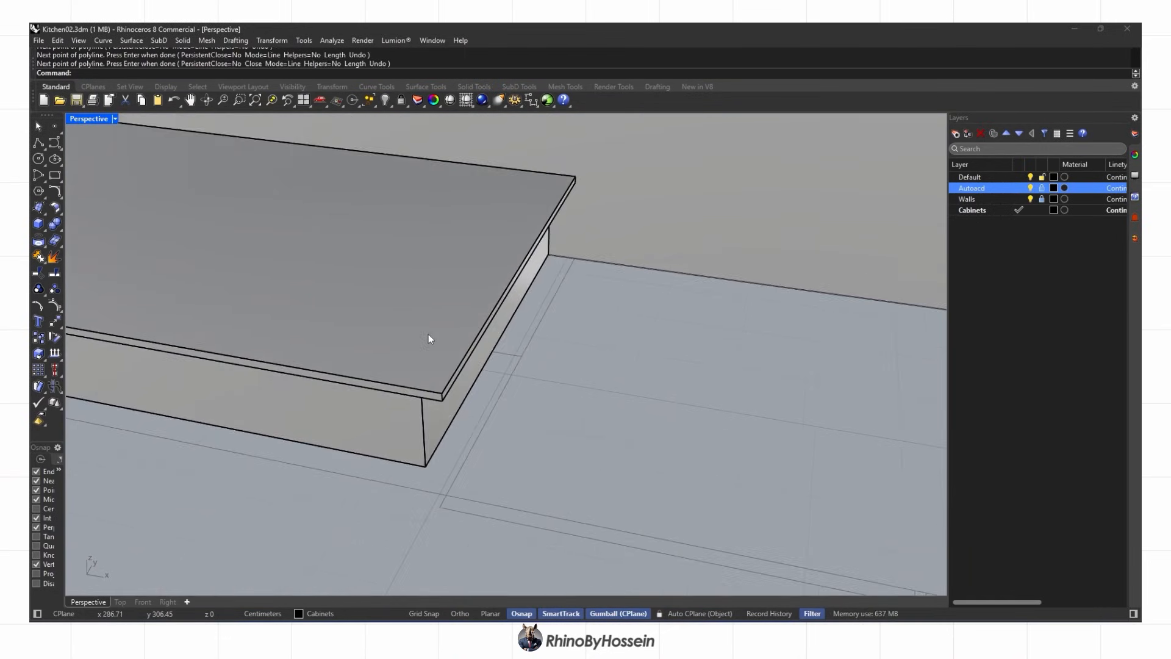
scroll(537, 262, up, 4)
right_click(741, 125)
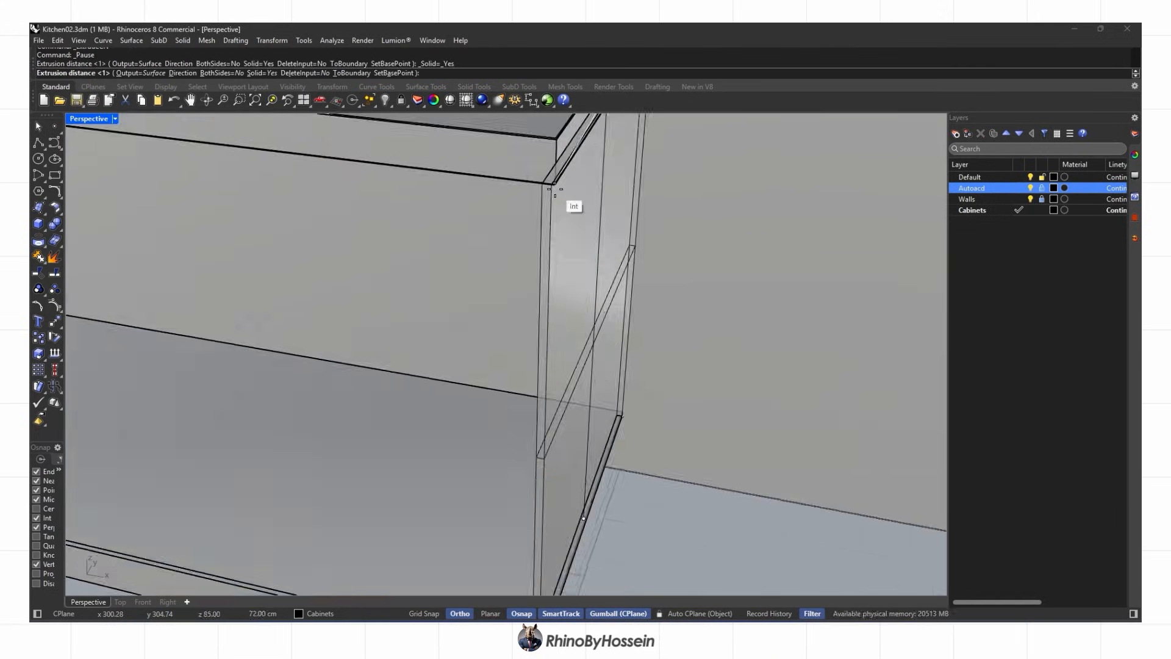
scroll(555, 194, down, 5)
scroll(607, 342, up, 10)
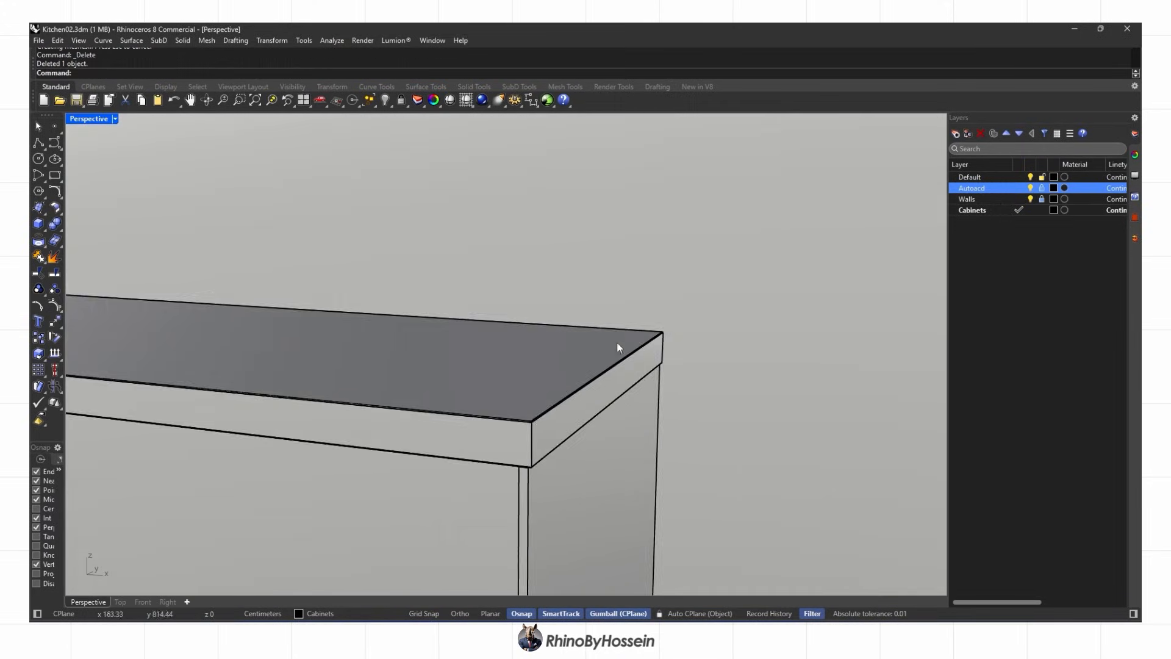
Move the bottom shelf's front face inward
right_drag(617, 342, 655, 379)
scroll(655, 379, up, 5)
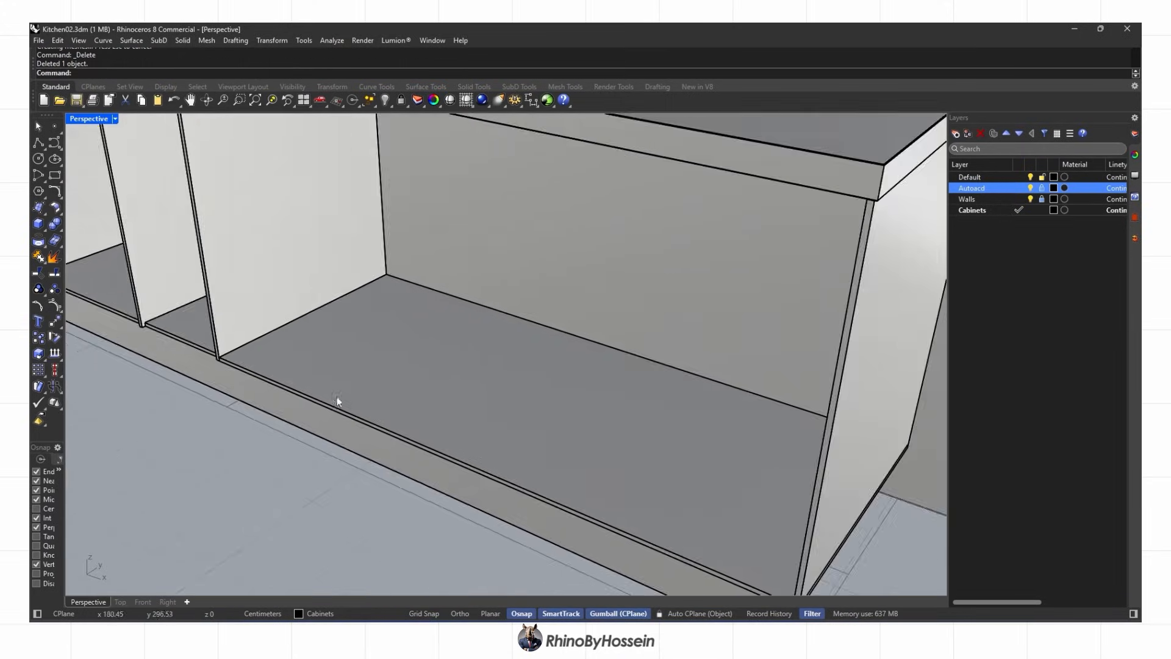
scroll(231, 369, up, 7)
click(233, 369)
scroll(234, 368, down, 5)
scroll(543, 407, up, 8)
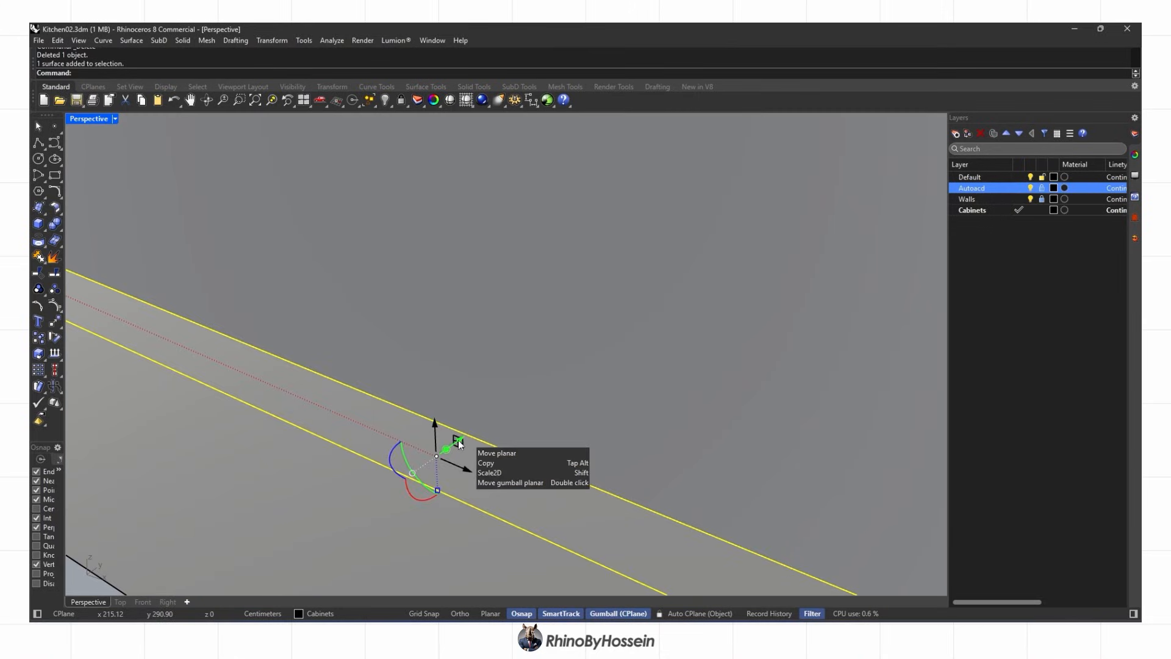
drag(405, 461, 469, 421)
scroll(513, 415, down, 8)
key(Escape)
right_drag(502, 405, 646, 369)
Split the shelf with the side panel and delete the cut-off piece
click(475, 342)
click(660, 249)
key(Return)
click(683, 280)
scroll(702, 323, up, 5)
click(737, 383)
key(Delete)
right_drag(731, 378, 713, 348)
scroll(656, 330, down, 8)
click(639, 355)
Draw a polyline along the shelf front and divide it into 4 segments
text(pl)
scroll(330, 404, up, 7)
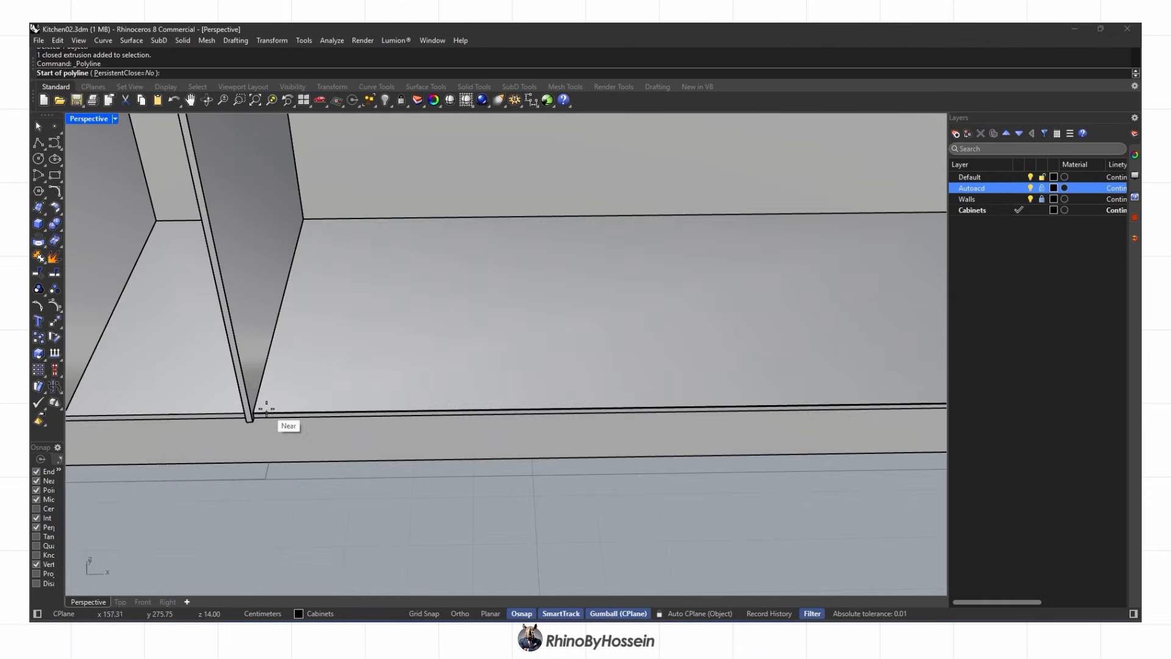
click(253, 414)
scroll(255, 413, down, 5)
scroll(707, 409, up, 6)
click(682, 408)
key(Return)
click(655, 413)
click(670, 437)
text(div)
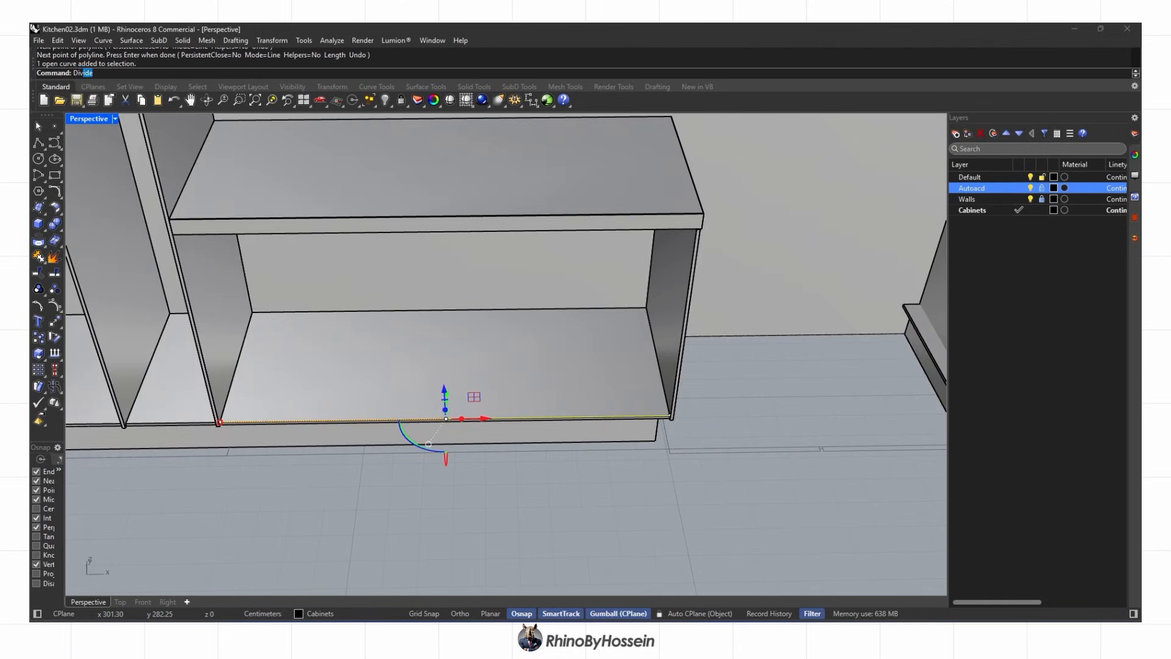
key(Return)
right_drag(667, 433, 658, 406)
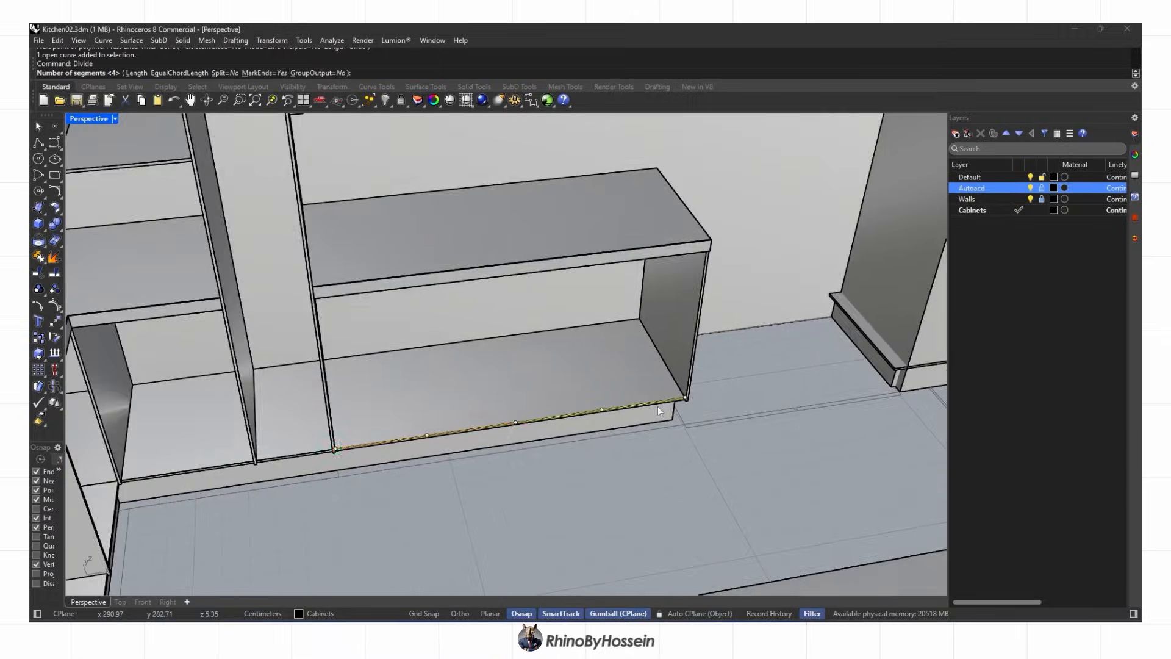
key(Return)
scroll(677, 390, up, 5)
Start copying the divider panel from its bottom midpoint and switch the view to Ghosted
click(683, 410)
click(54, 324)
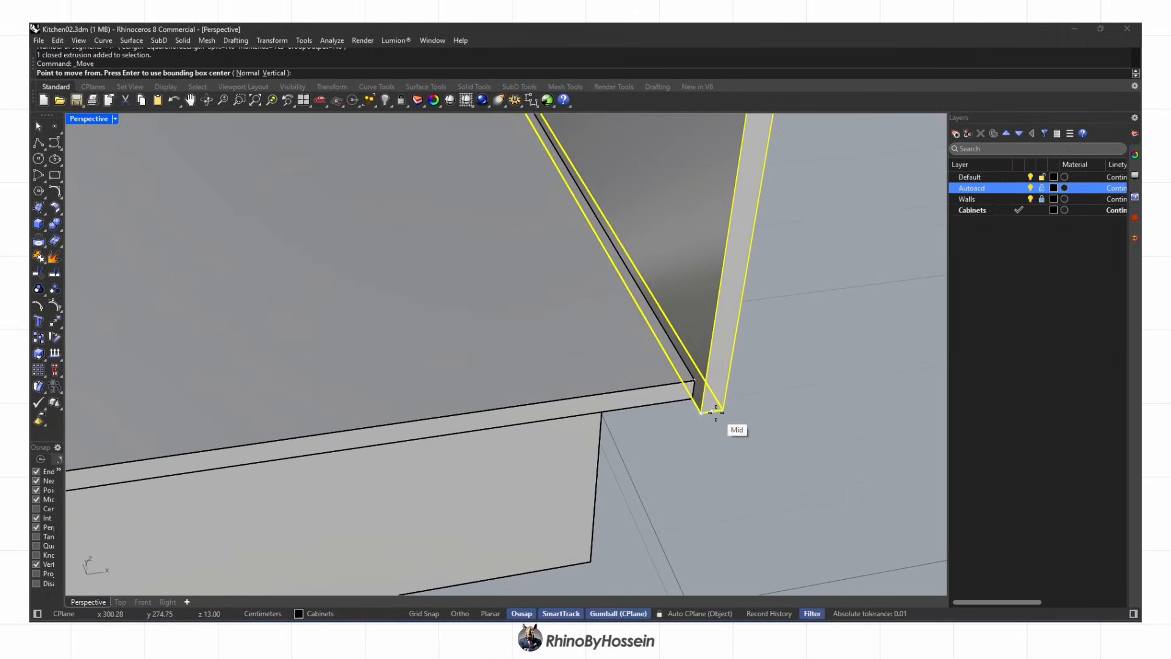
scroll(714, 416, down, 1)
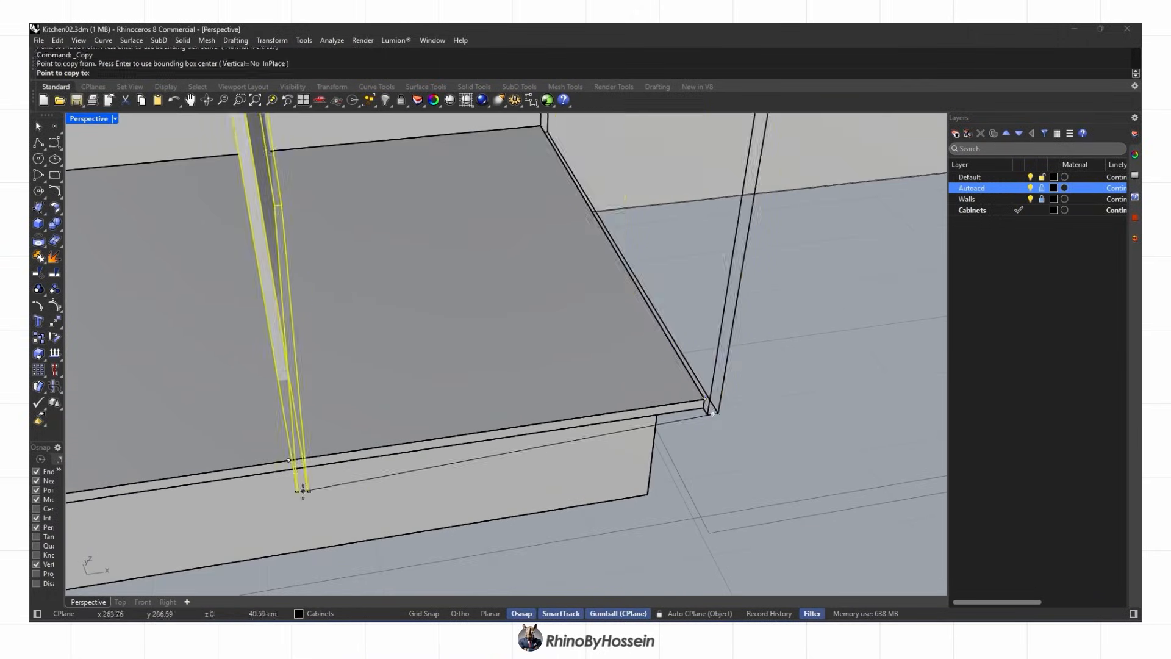
scroll(303, 490, up, 1)
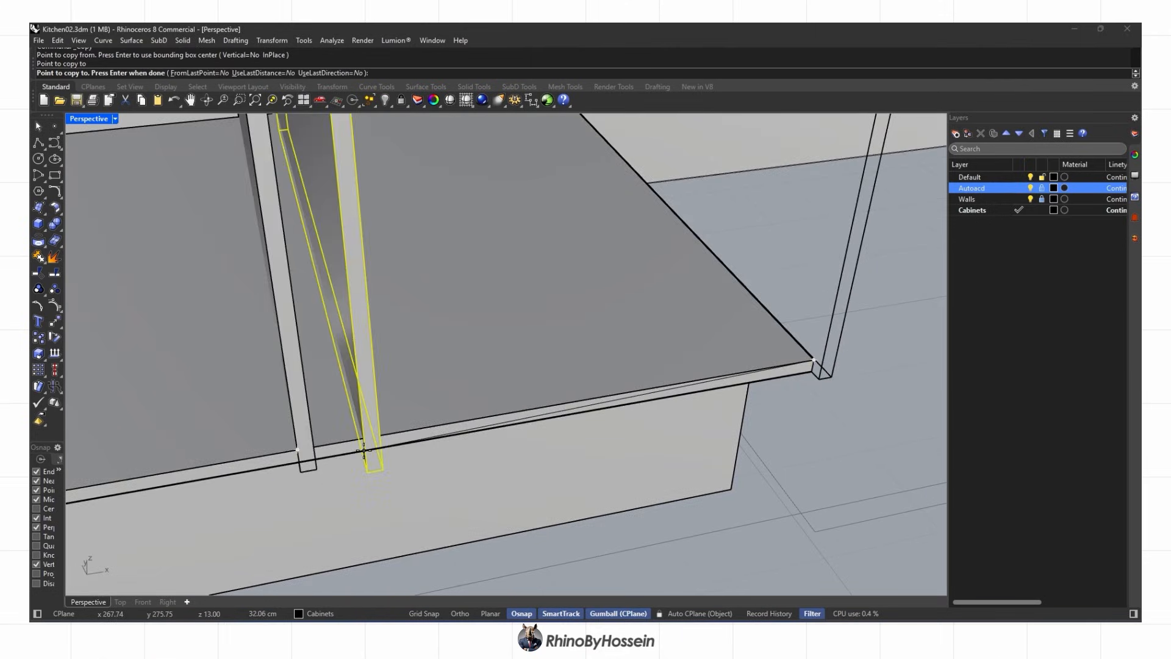
right_click(364, 450)
right_drag(365, 450, 453, 422)
click(114, 118)
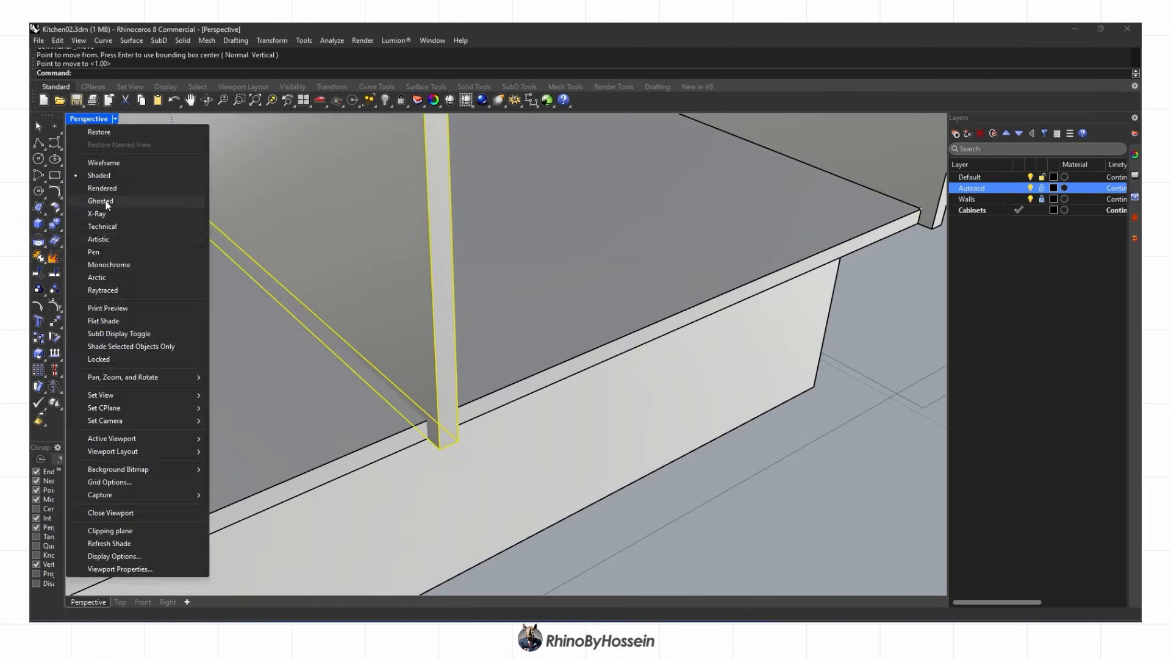
click(152, 210)
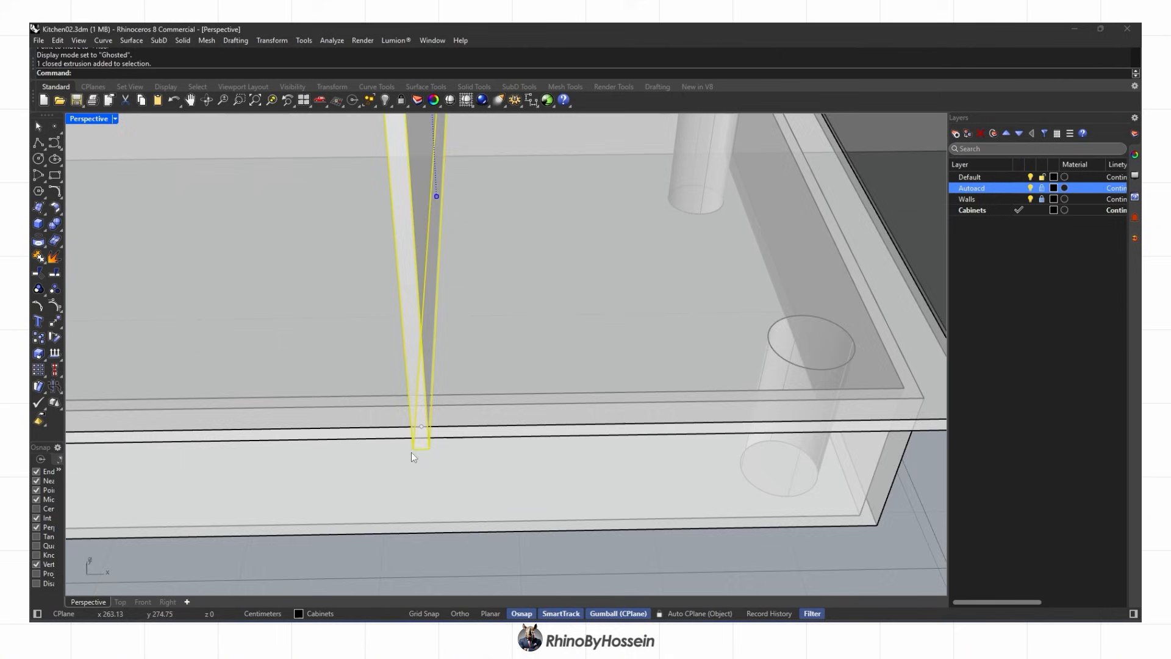
Place copies of the divider panel at the division points along the lower bay
scroll(427, 451, up, 2)
click(459, 429)
scroll(476, 420, down, 3)
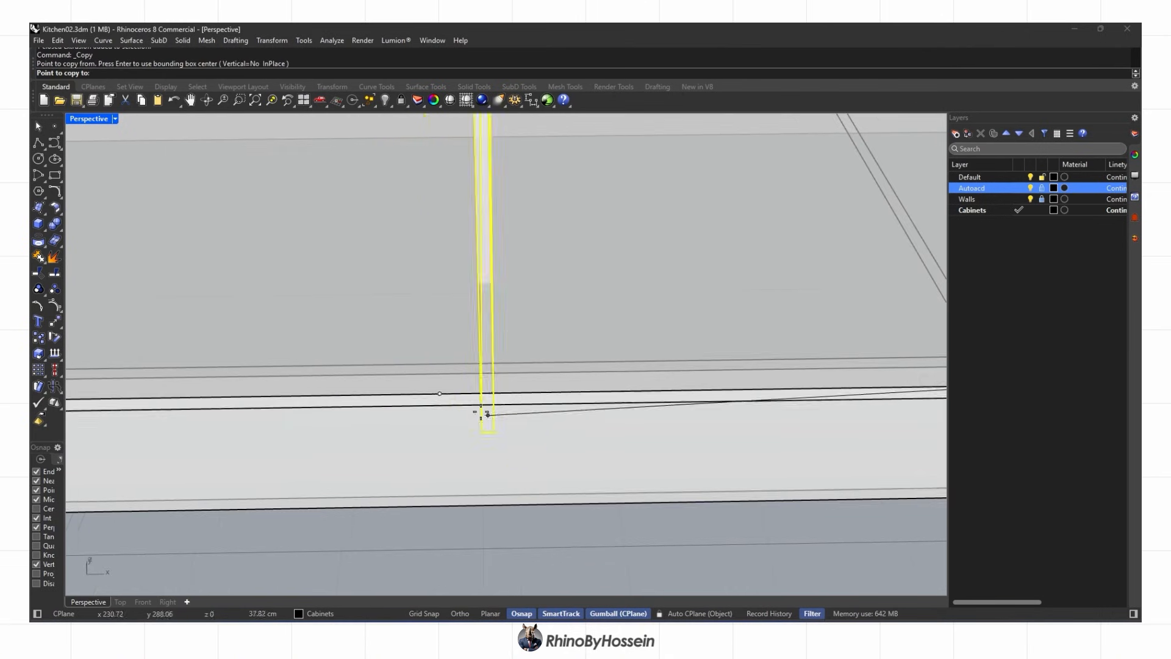
click(482, 413)
click(470, 394)
scroll(473, 390, down, 4)
right_click(477, 388)
scroll(488, 390, down, 3)
Switch to Rendered display and orbit out to a higher overview of the kitchen
middle_click(545, 393)
click(560, 394)
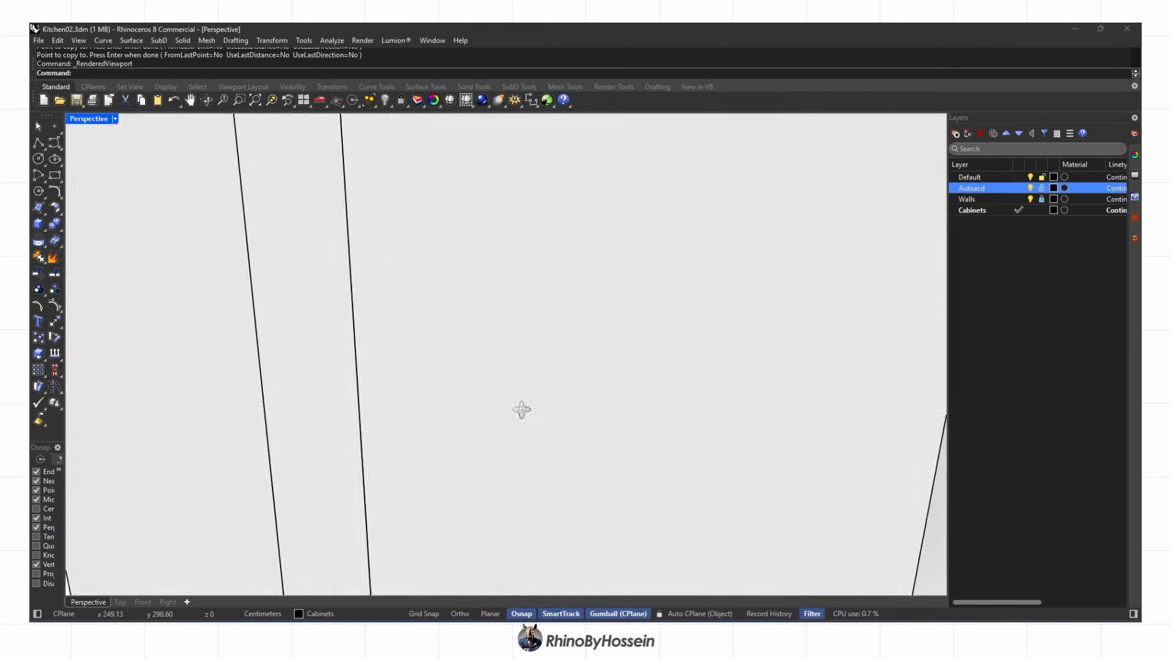
scroll(523, 409, down, 5)
right_drag(586, 400, 463, 360)
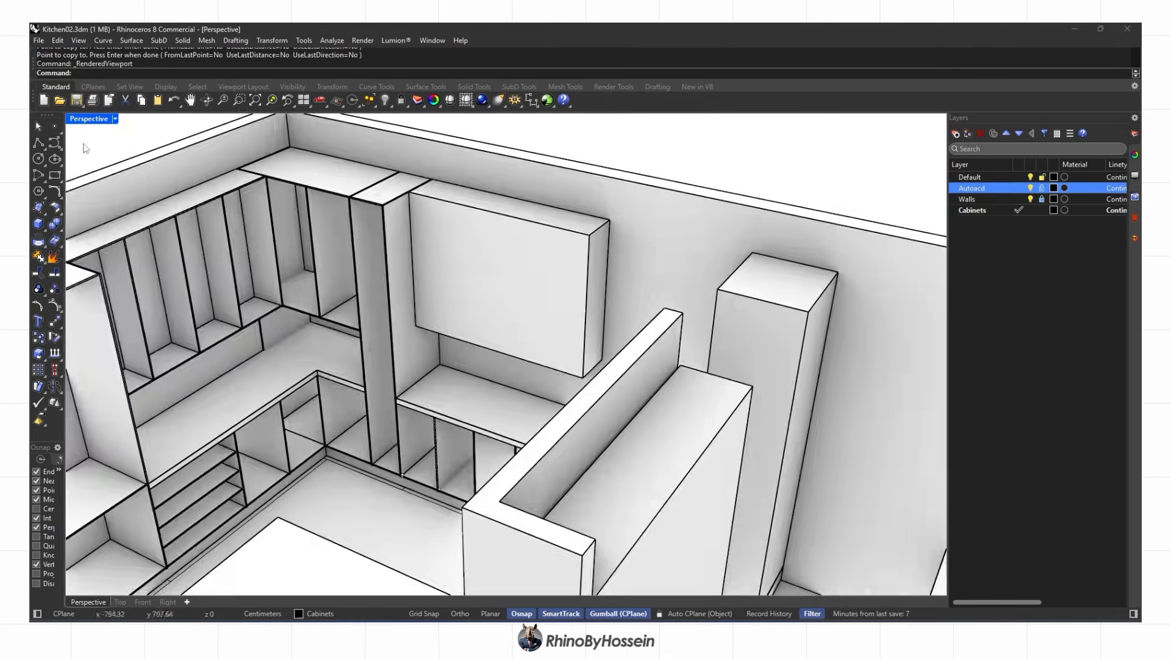
Draw a trial polyline outline at the wall cabinet corner, then delete the unwanted extrusion
click(114, 119)
click(146, 179)
right_drag(500, 305, 530, 335)
scroll(609, 256, up, 4)
click(38, 142)
scroll(617, 225, up, 1)
click(618, 224)
click(578, 283)
scroll(558, 529, up, 5)
click(569, 531)
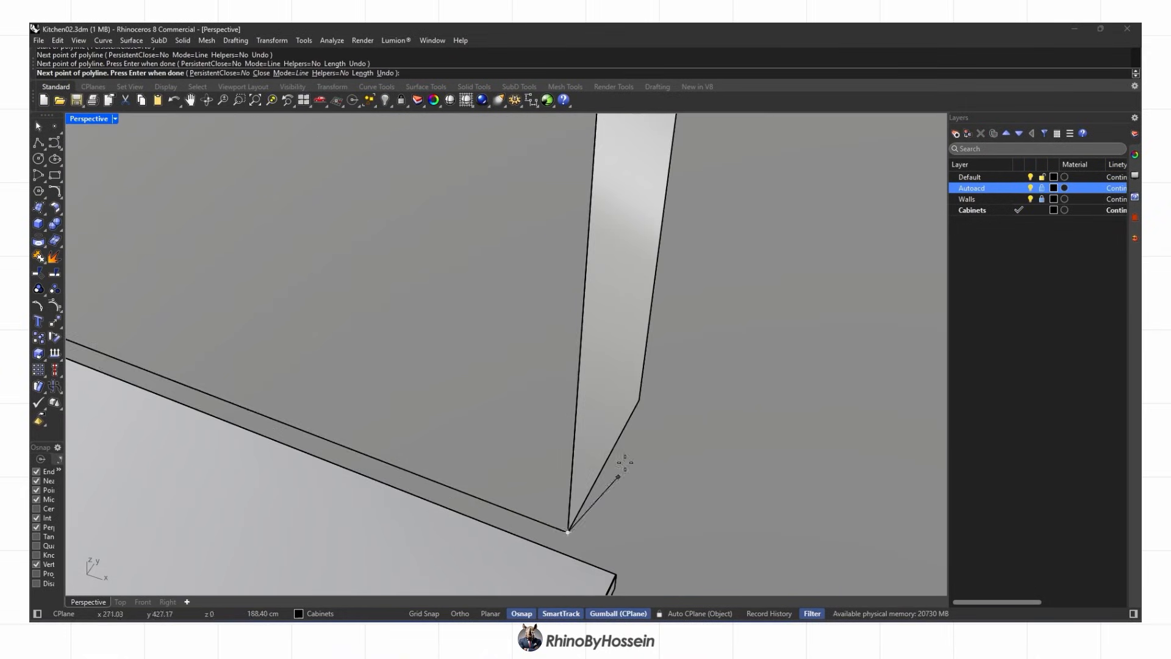
click(637, 402)
scroll(637, 401, down, 5)
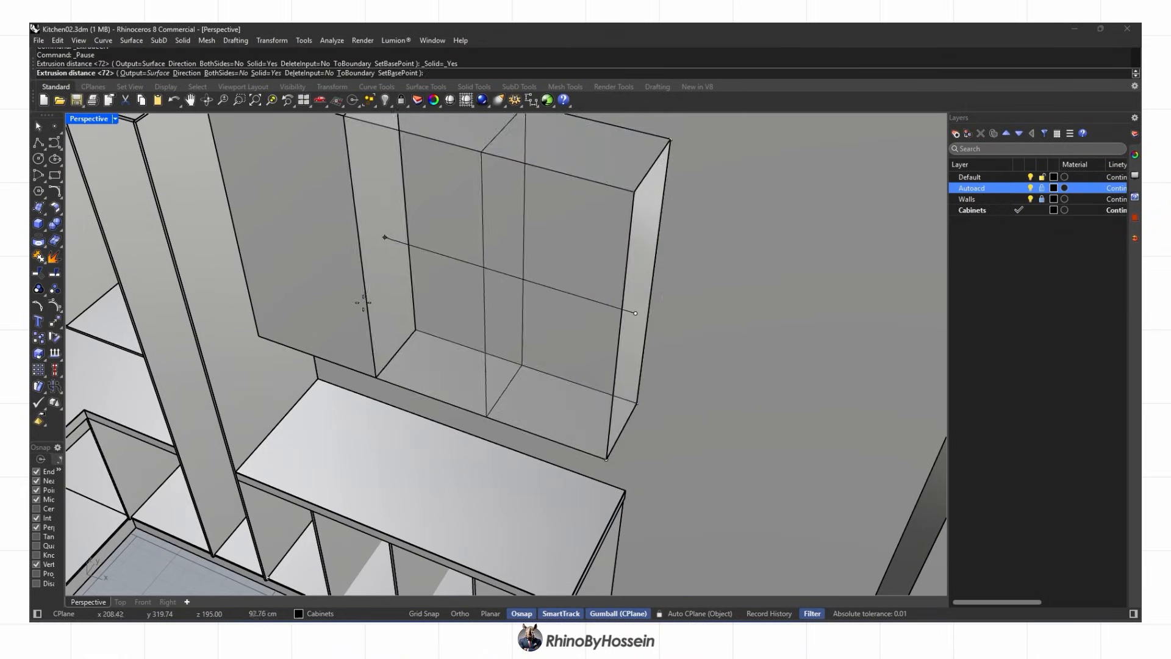
key(Delete)
Draw a rectangle from the panel's bottom corner to the tall cabinet edge and extrude it into a thin shelf
scroll(420, 328, down, 4)
scroll(455, 362, up, 5)
click(501, 389)
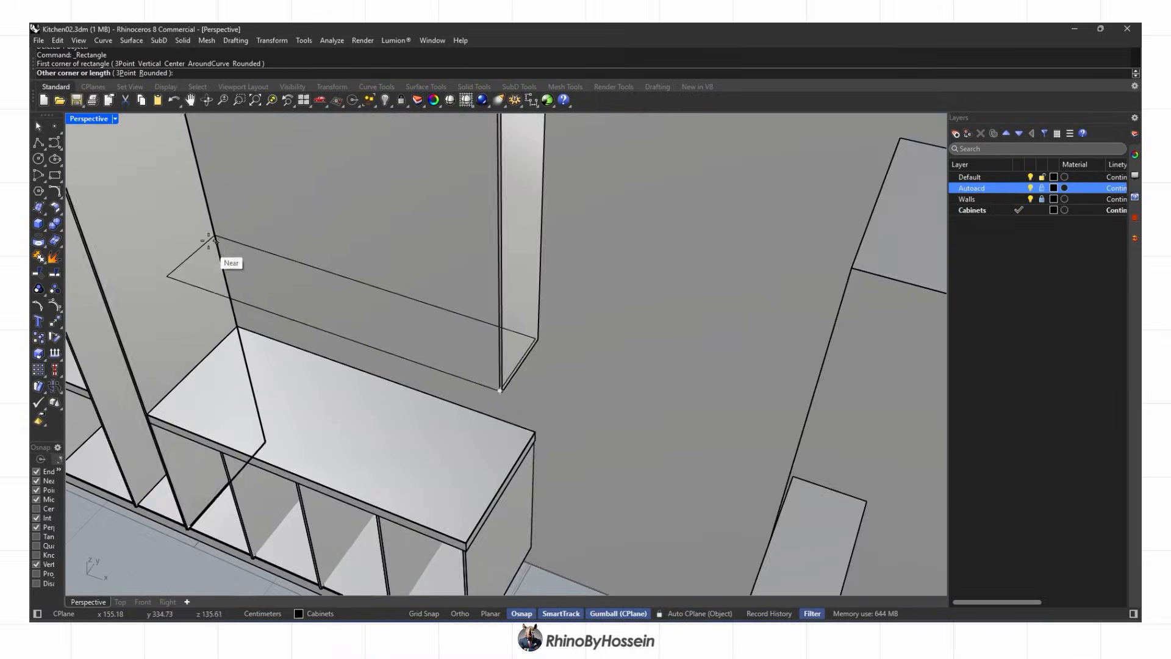
scroll(214, 250, up, 2)
click(215, 250)
right_drag(463, 336, 624, 359)
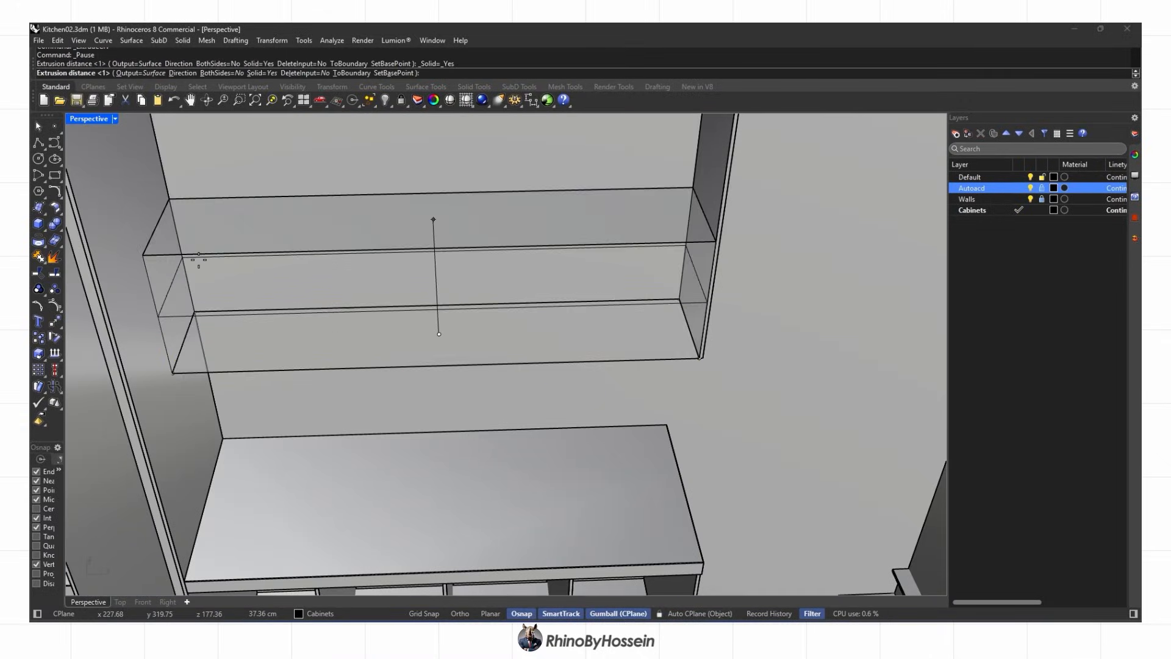
key(Return)
key(Delete)
scroll(749, 309, up, 6)
Pull the shelf's front face to adjust its depth, then pick a shelf corner as base point
ctrl+shift+click(749, 309)
scroll(749, 309, down, 6)
right_drag(500, 348, 574, 357)
scroll(574, 358, up, 3)
click(584, 314)
scroll(542, 356, down, 4)
click(650, 250)
shift+right_drag(652, 250, 617, 184)
click(633, 321)
scroll(650, 277, down, 5)
Draw a line along the shelf's front edge and Divide it into equal segments
click(39, 144)
scroll(322, 341, up, 4)
click(327, 352)
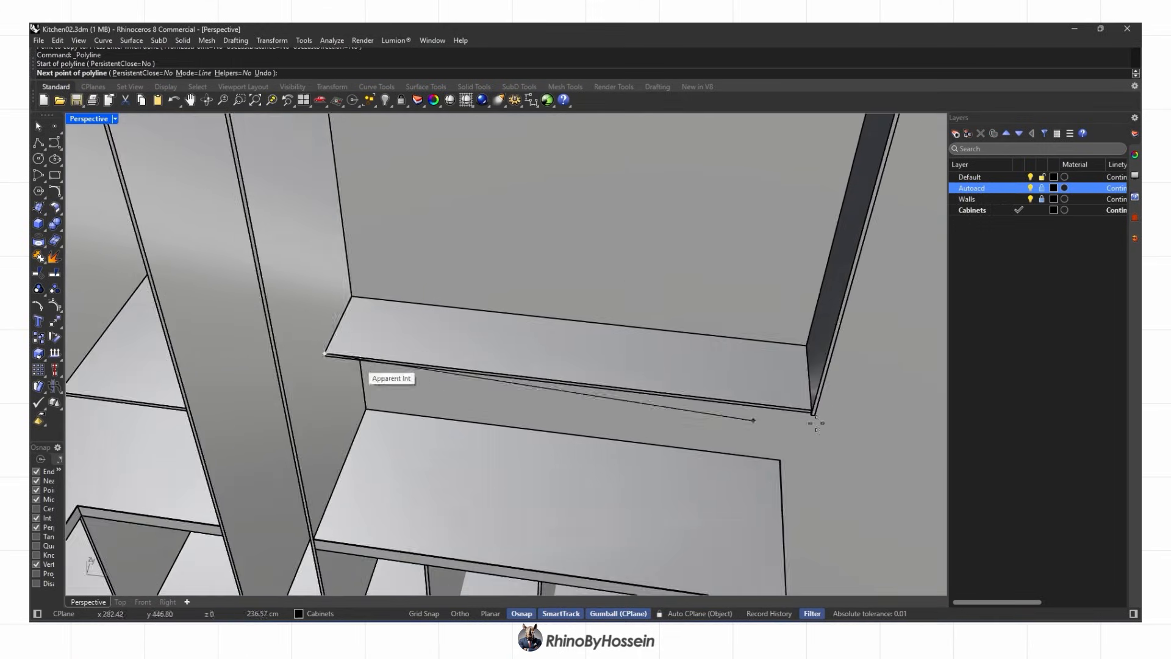
scroll(808, 409, up, 2)
click(797, 408)
scroll(768, 404, down, 6)
right_click(673, 394)
scroll(671, 394, up, 2)
scroll(671, 392, up, 4)
click(676, 399)
click(696, 426)
text(Divide)
key(Return)
key(Return)
Copy the side panel to the division points along the shelf edge
click(909, 415)
shift+right_drag(811, 397, 755, 355)
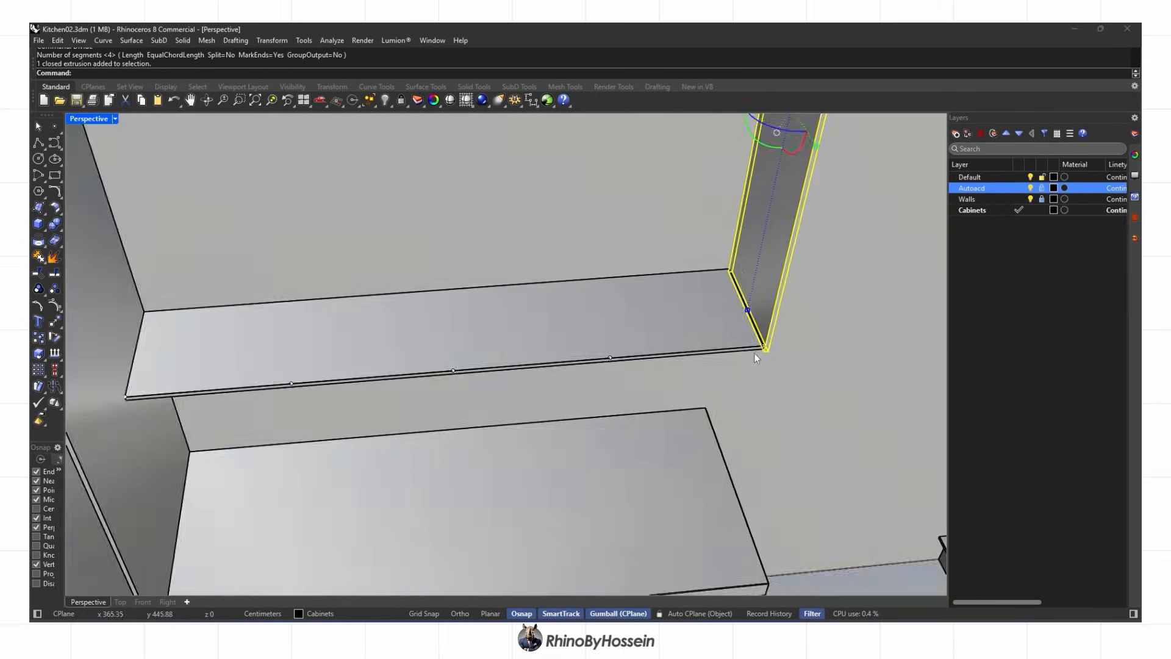
scroll(755, 355, up, 4)
click(39, 337)
scroll(769, 352, up, 4)
click(770, 353)
scroll(769, 353, down, 2)
click(418, 380)
right_click(422, 373)
scroll(418, 367, up, 3)
click(418, 368)
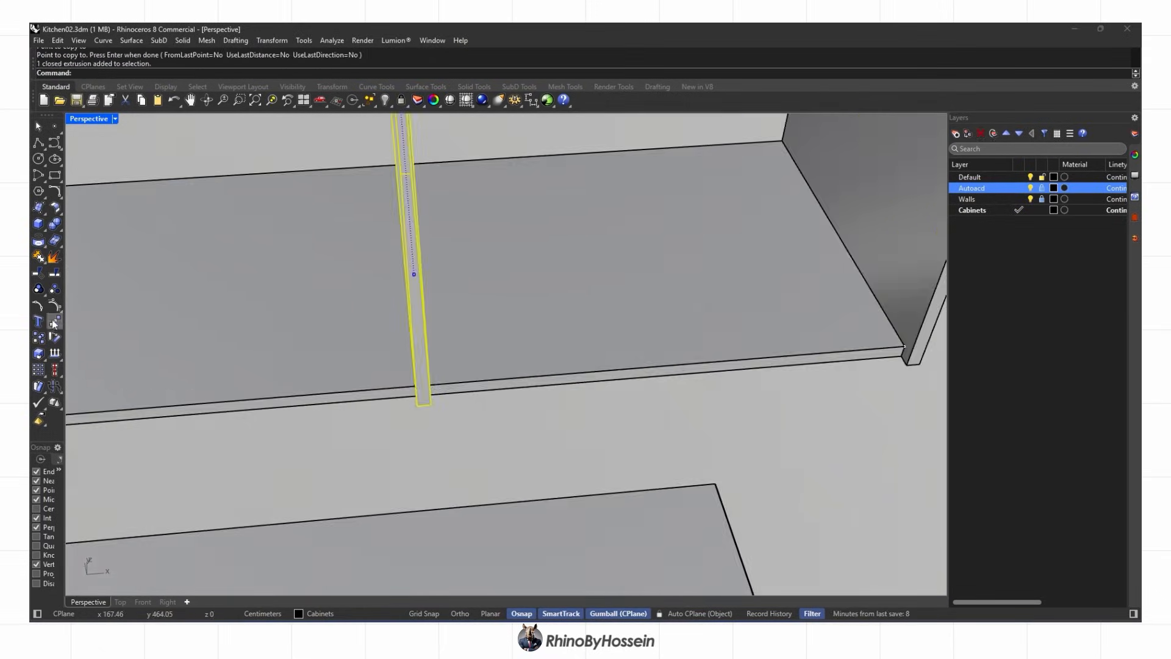
scroll(421, 407, up, 4)
click(421, 407)
scroll(419, 407, down, 6)
In Ghosted display, copy the panel to two more positions on the shelf's left side
click(115, 119)
click(97, 178)
shift+right_drag(264, 312, 543, 265)
click(38, 338)
scroll(714, 342, up, 5)
click(708, 324)
scroll(707, 325, down, 5)
click(315, 325)
scroll(313, 326, down, 5)
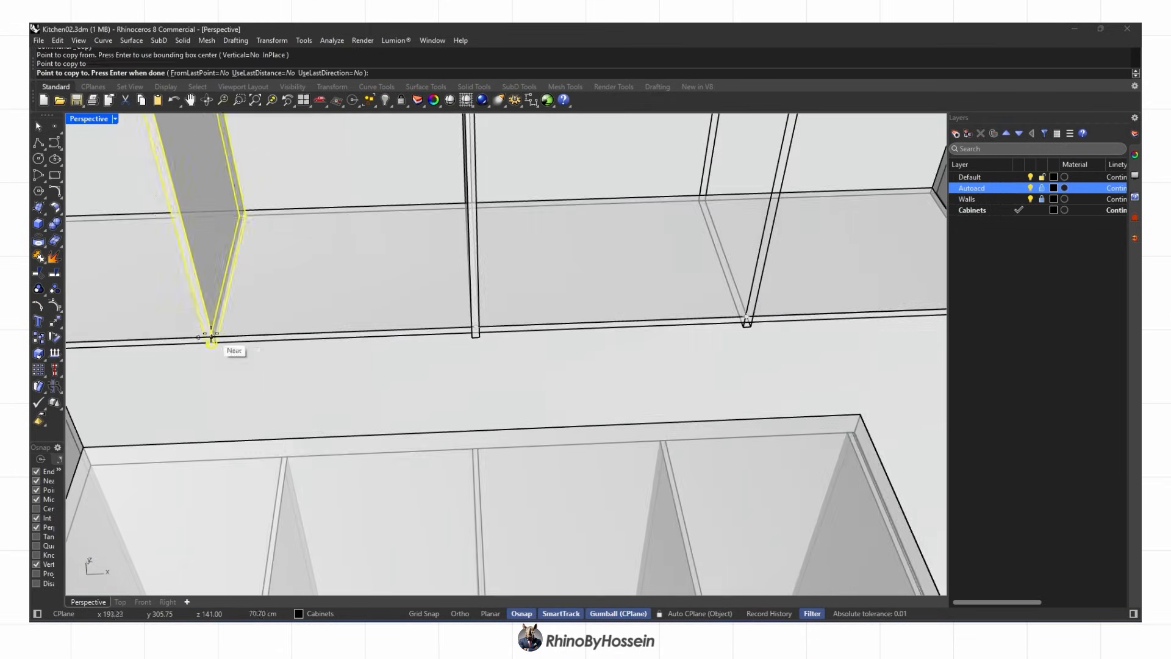
click(211, 335)
right_click(214, 335)
scroll(366, 326, down, 8)
scroll(370, 328, down, 4)
Switch back to Shaded, start a polyline at the shelf's left corner, then cancel it
click(115, 118)
click(98, 155)
mouse_move(470, 334)
right_down()
mouse_move(448, 269)
mouse_move(460, 329)
right_up()
scroll(451, 274, up, 4)
click(38, 149)
scroll(349, 320, up, 8)
click(309, 316)
scroll(310, 316, down, 4)
scroll(657, 318, up, 4)
scroll(659, 318, down, 4)
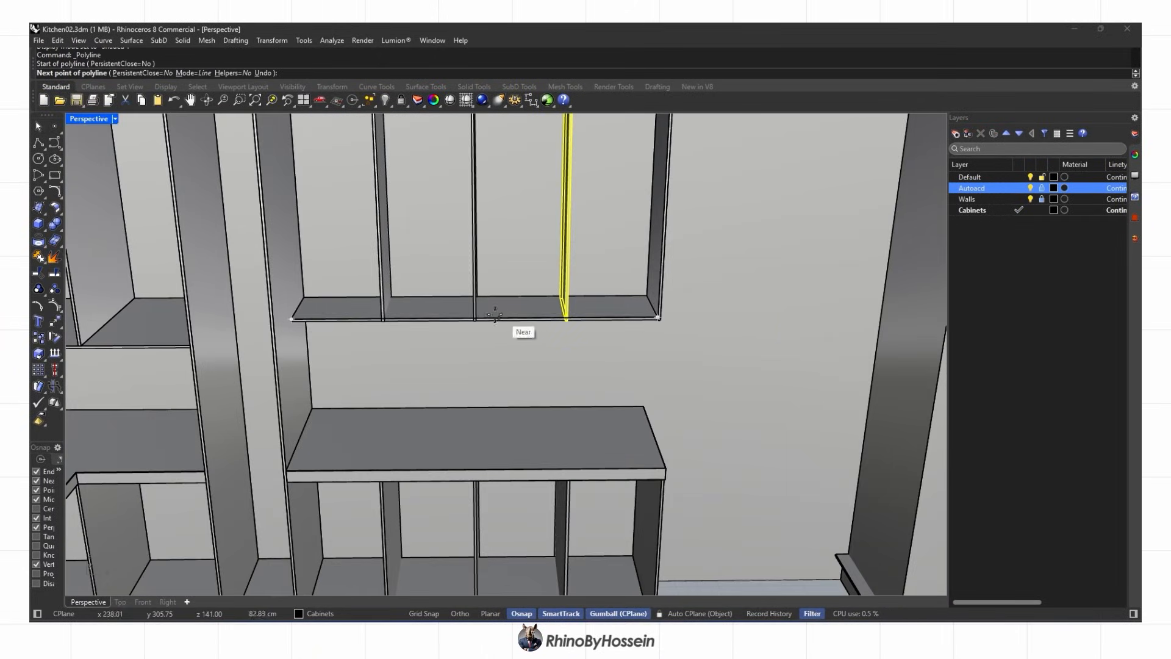
right_drag(380, 318, 527, 422)
scroll(397, 317, down, 6)
scroll(409, 293, up, 4)
key(Escape)
Undo the copied divider panels and restore the deleted shelf panel
key(ctrl+z)
scroll(405, 280, down, 3)
key(ctrl+z)
key(ctrl+z)
key(ctrl+z)
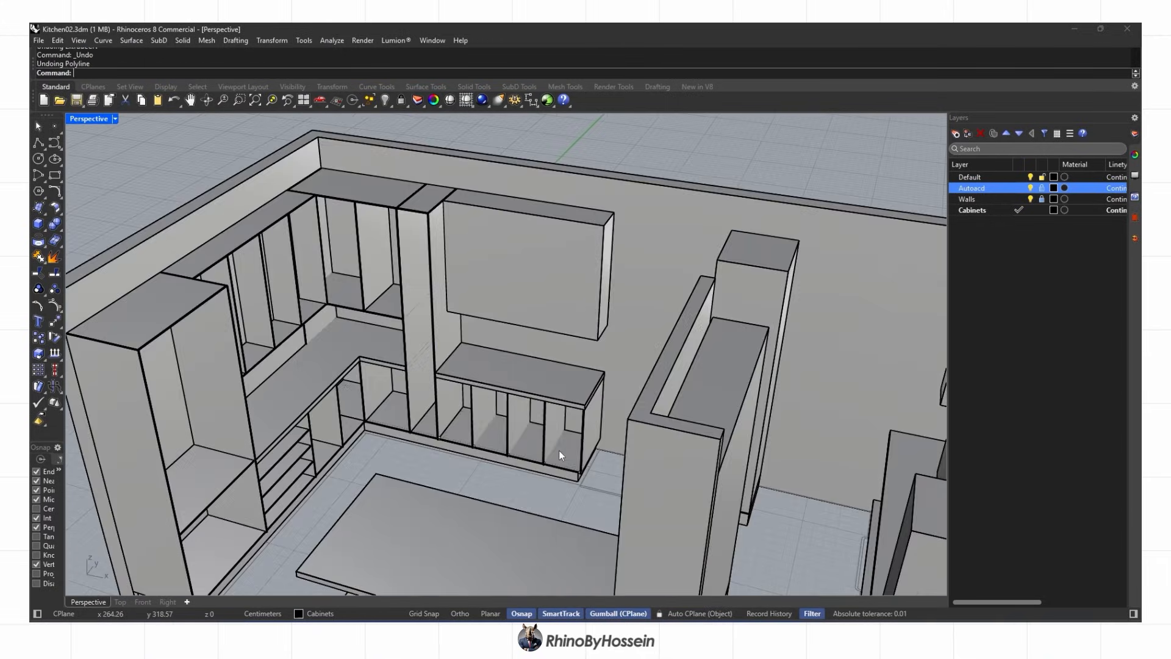
Divide the lower cabinet's bottom edge into three and copy the end panel to the first division point
scroll(528, 460, up, 5)
click(535, 495)
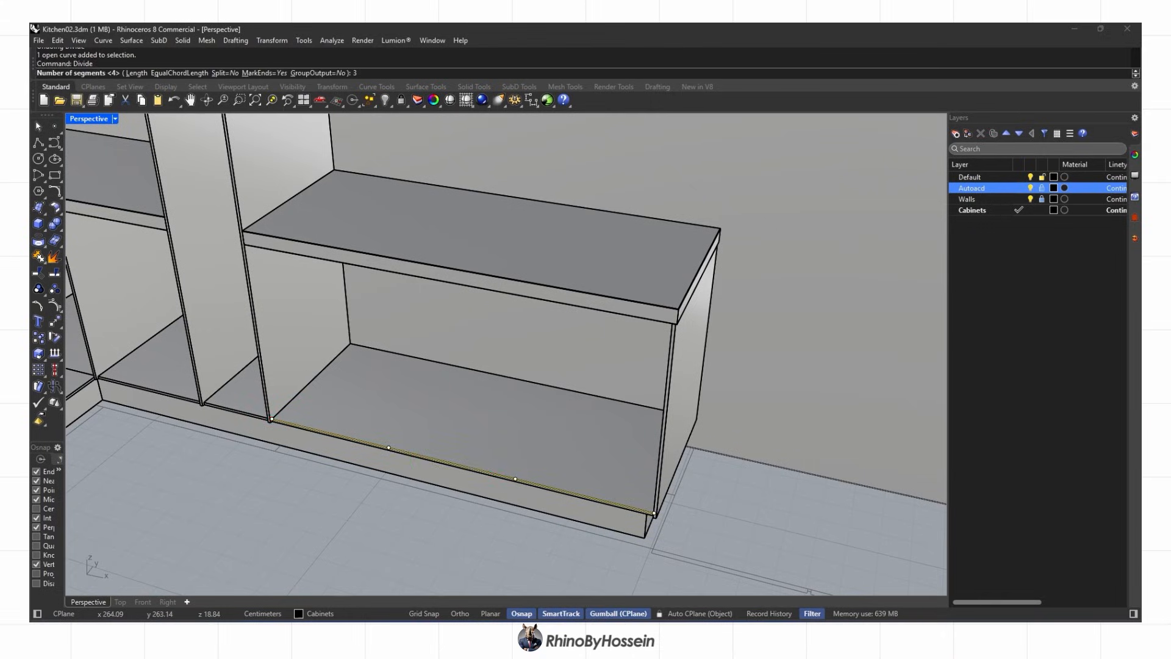
key(Return)
scroll(679, 478, up, 4)
click(657, 474)
right_drag(657, 474, 756, 464)
click(38, 337)
scroll(594, 442, up, 3)
click(668, 468)
shift+right_drag(473, 498, 589, 338)
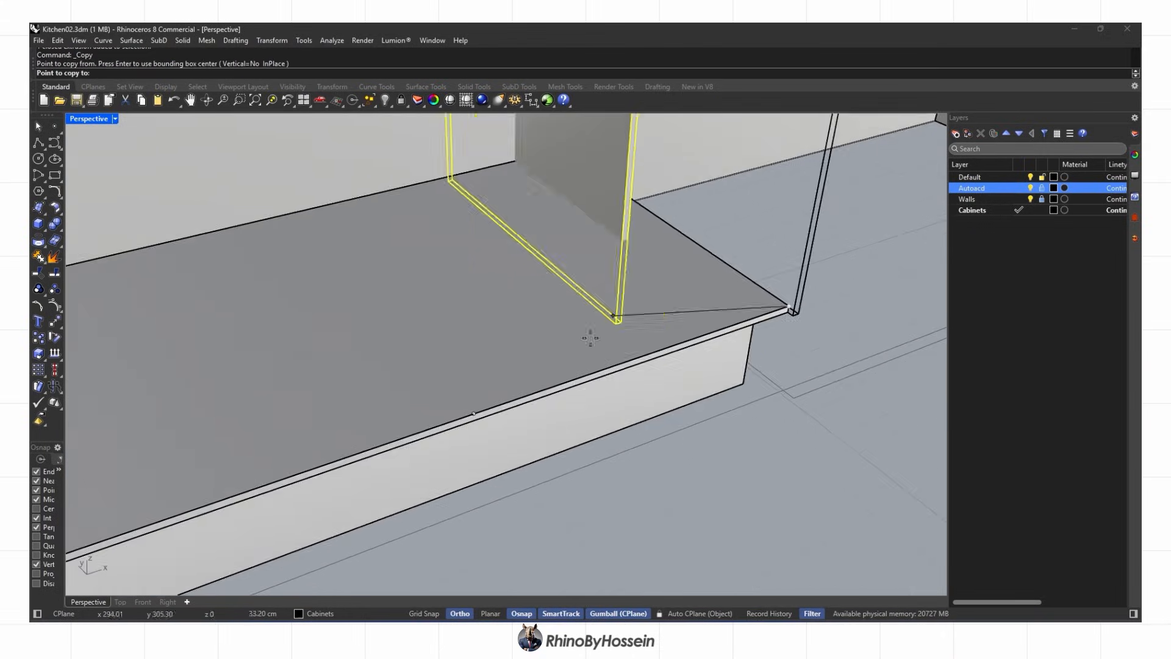
scroll(488, 415, up, 2)
click(469, 415)
In Ghosted display, copy the divider to the next division point and split the bottom panels
scroll(415, 436, up, 2)
right_click(70, 122)
click(108, 200)
click(38, 337)
click(513, 405)
scroll(512, 405, down, 8)
right_drag(473, 403, 500, 415)
click(426, 430)
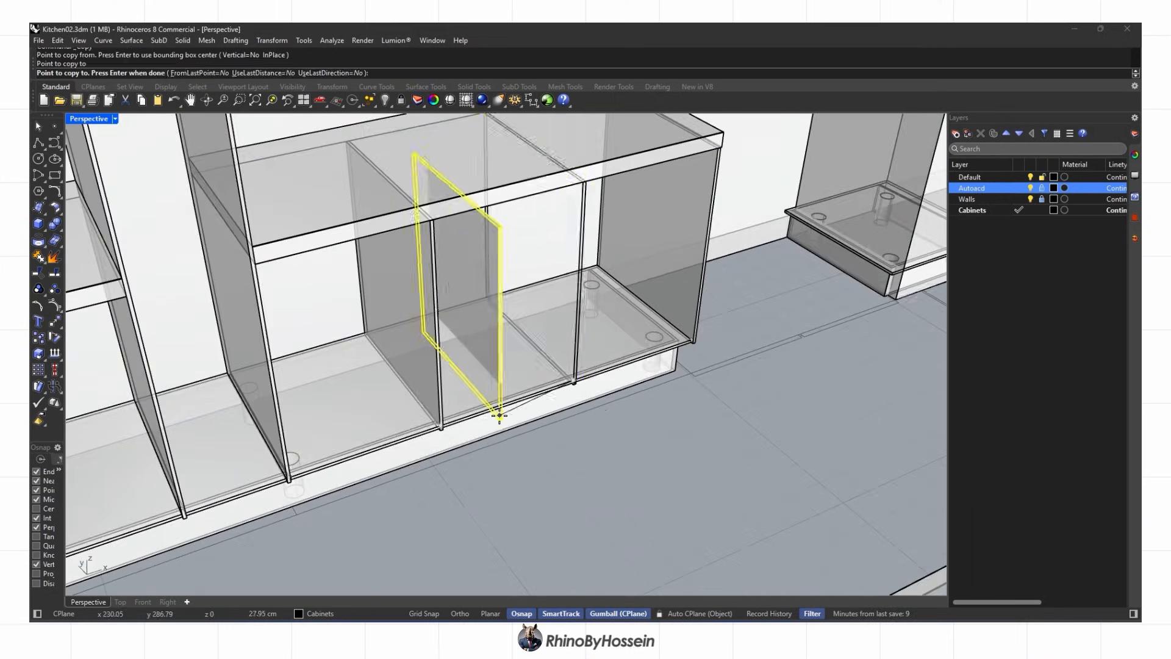
key(Return)
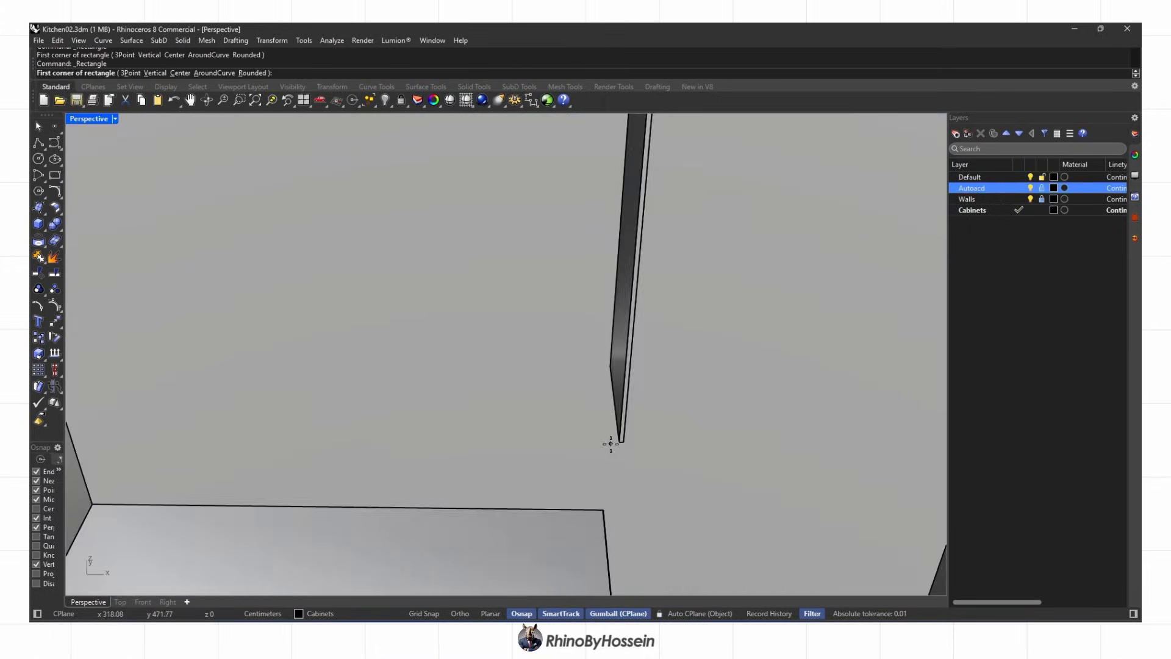
Draw a rectangle between the tall cabinet and side panel, extrude it into a thin board, and copy it
click(745, 461)
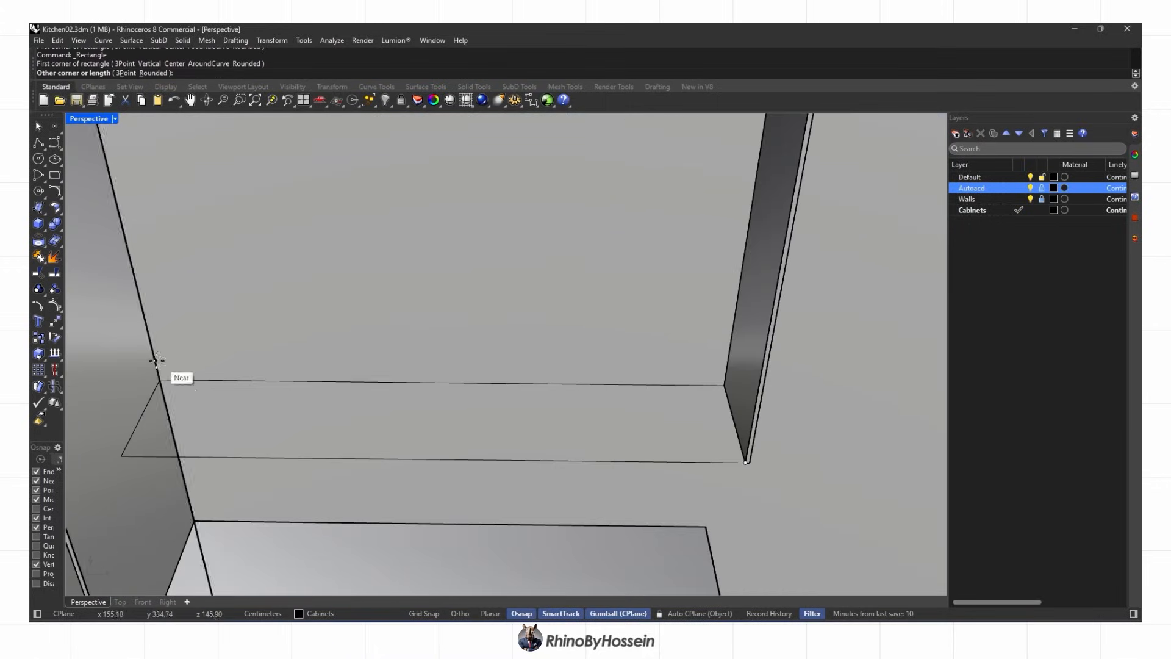
click(39, 240)
click(52, 228)
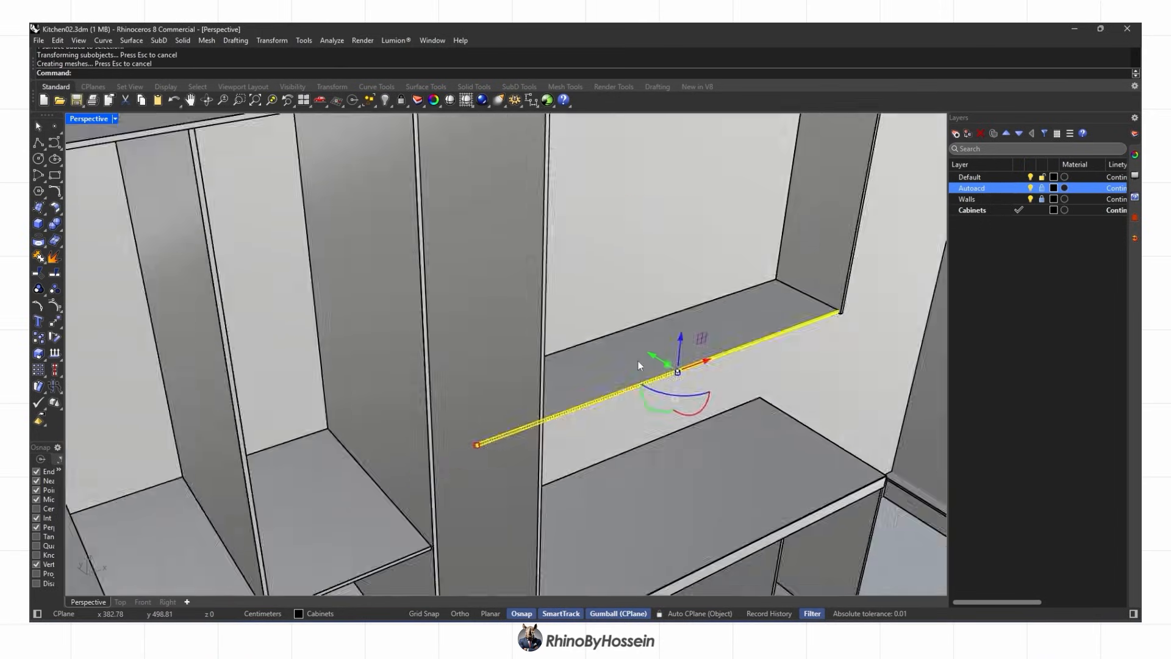
click(38, 337)
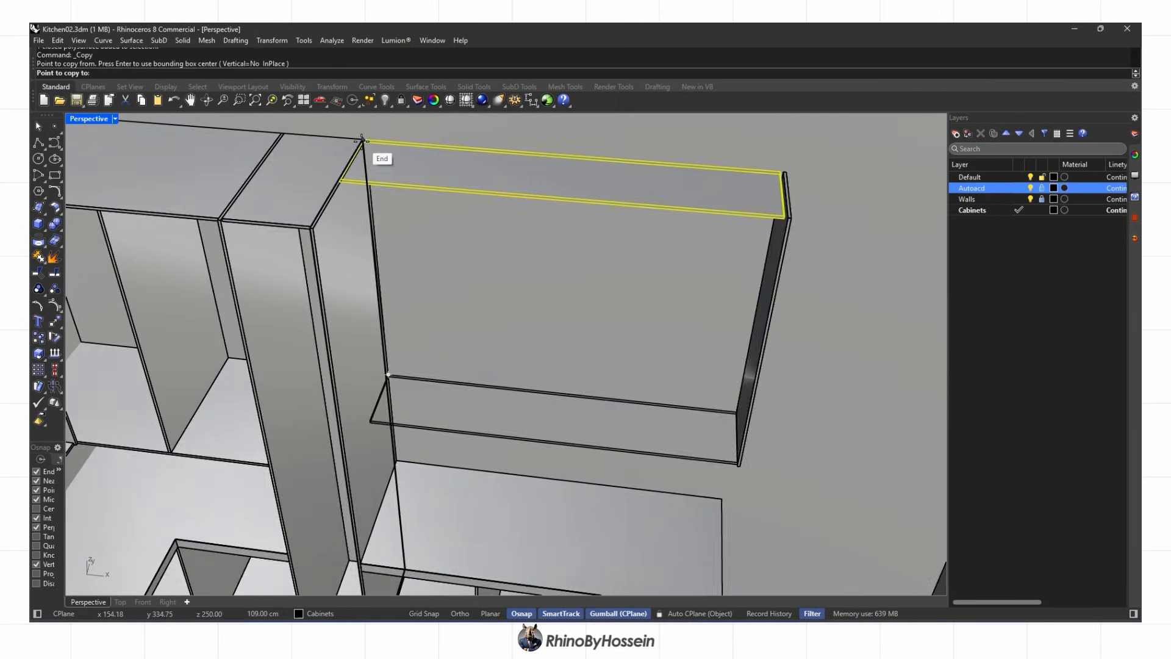
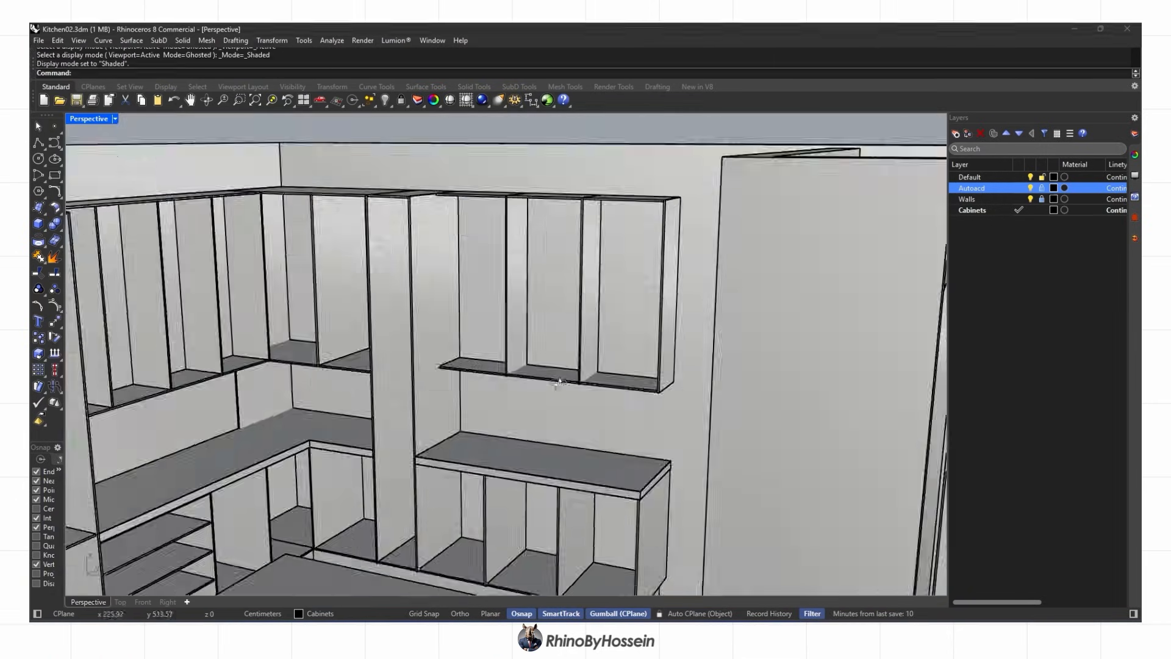
BooleanSplit the upper shelf boards using the two vertical dividers as cutters
click(455, 276)
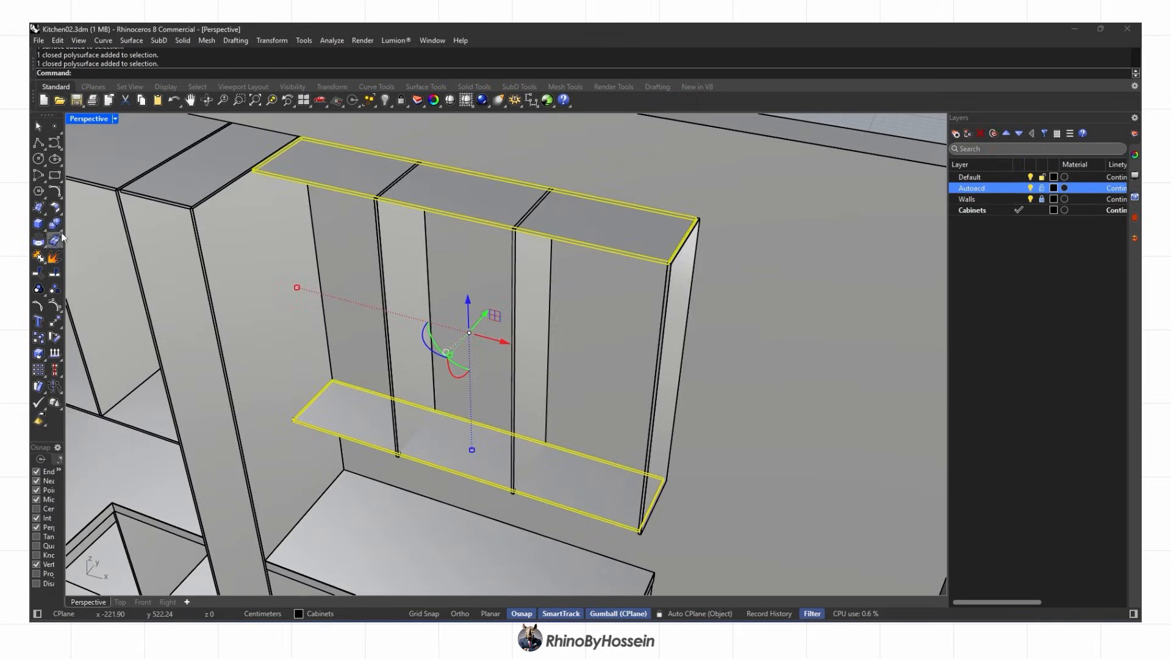
click(61, 230)
click(121, 234)
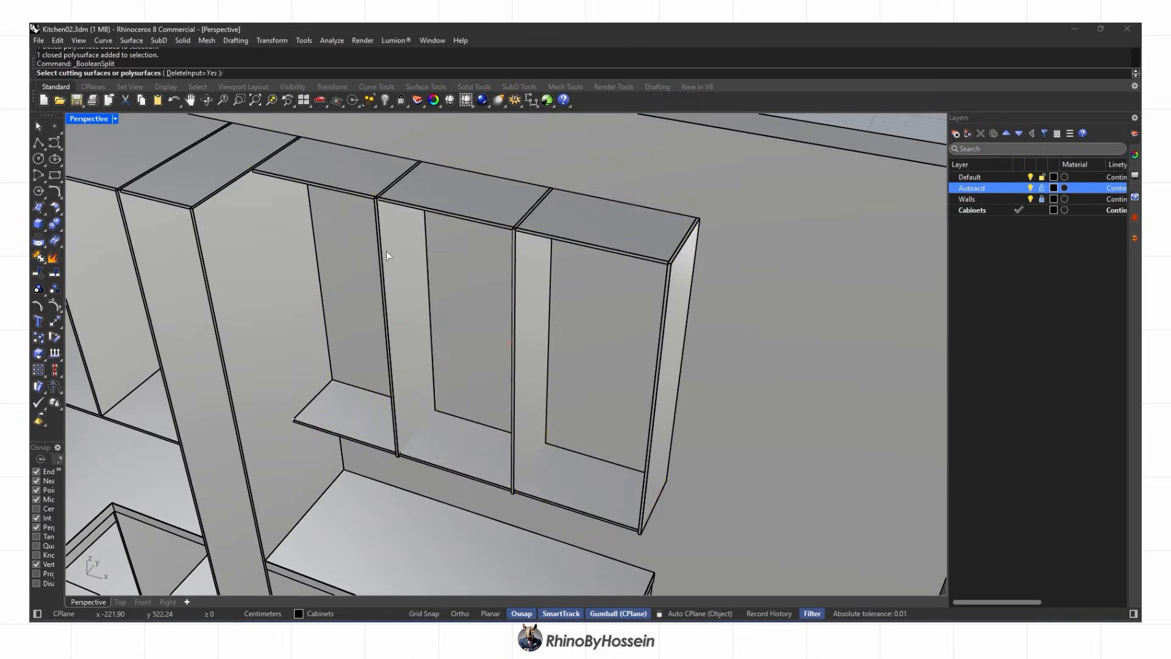
click(386, 251)
click(518, 262)
key(Return)
Delete a leftover shelf piece and the first overlapping duplicate at a divider
scroll(387, 192, up, 10)
click(364, 206)
key(Delete)
scroll(661, 281, up, 10)
click(707, 321)
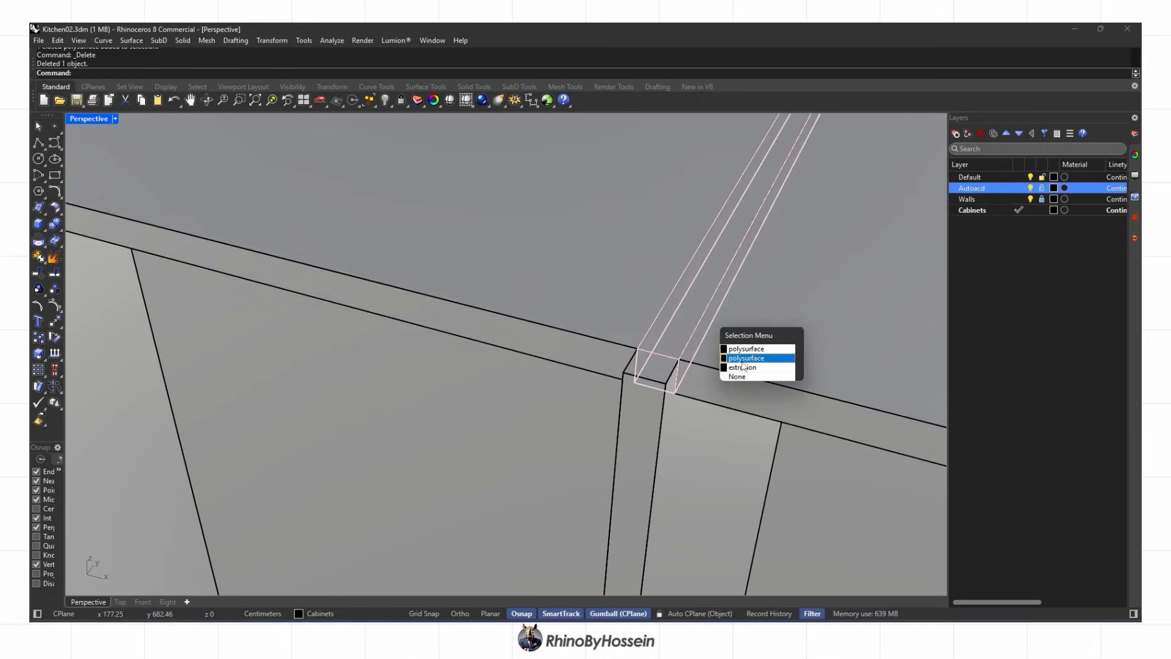
click(743, 366)
key(Delete)
Pick the two remaining overlapping duplicate polysurfaces from the selection menu and delete them
click(647, 547)
click(678, 578)
key(Delete)
click(357, 470)
click(391, 500)
key(Delete)
scroll(450, 403, down, 10)
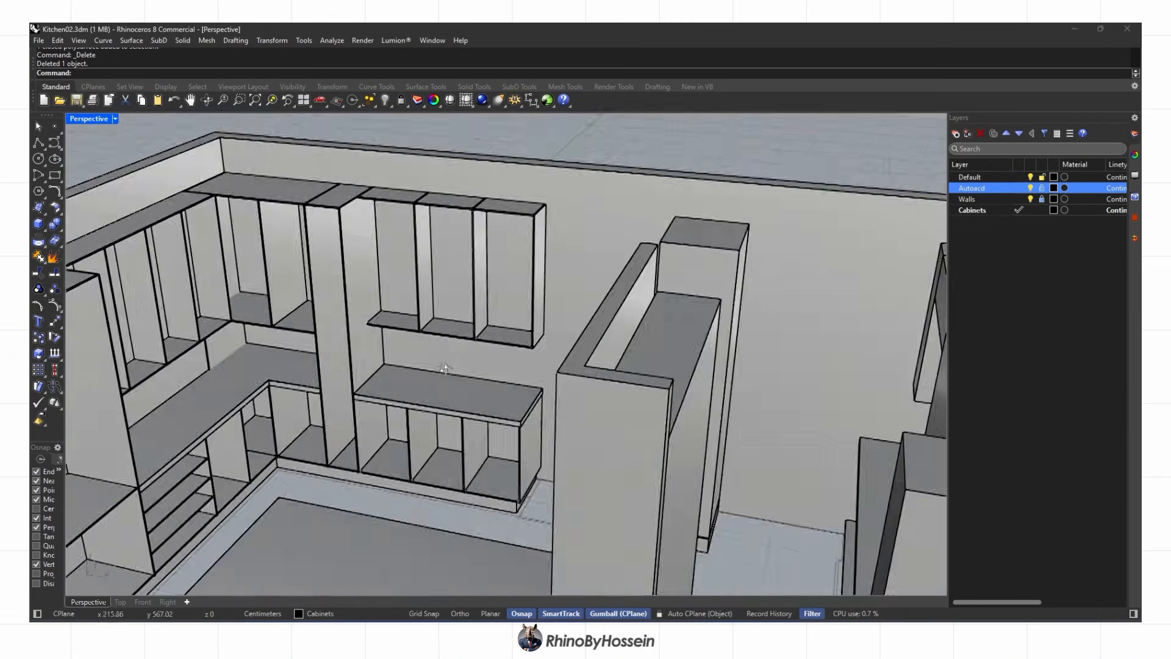
Orbit to the tall column's base and switch the viewport to see-through (X-ray) display
scroll(455, 361, down, 5)
right_drag(588, 392, 523, 413)
scroll(526, 339, up, 10)
right_drag(523, 356, 590, 280)
scroll(577, 359, up, 3)
click(115, 119)
click(123, 199)
scroll(525, 363, up, 2)
Select the tall column and shift its base slightly in the Top view
click(590, 280)
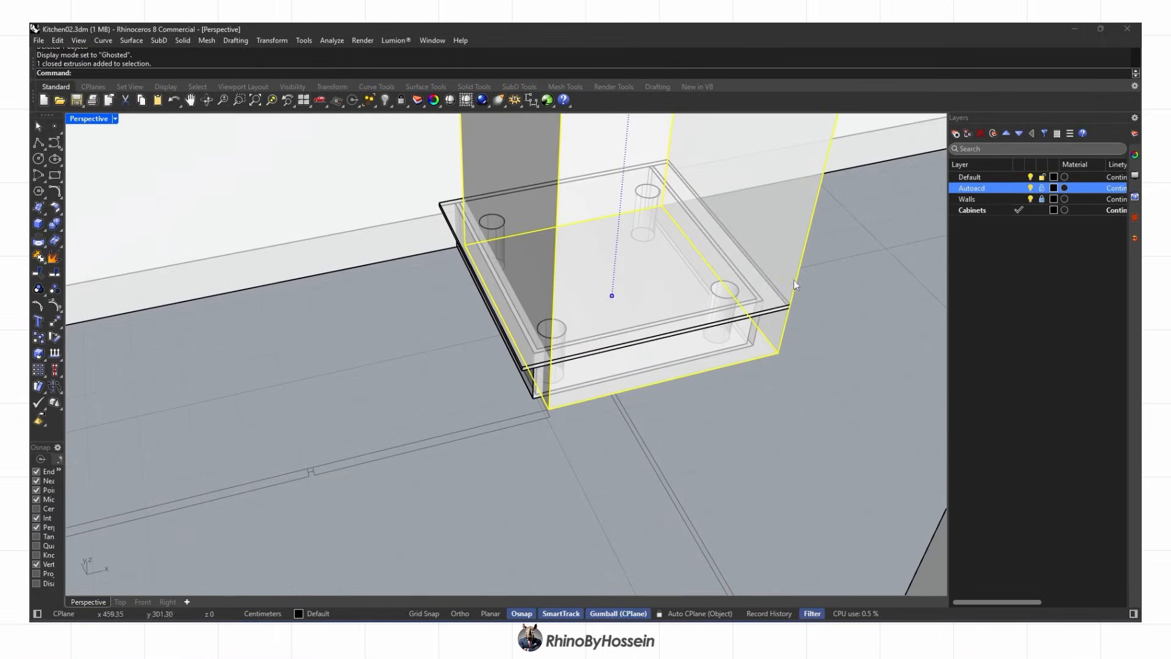
click(120, 602)
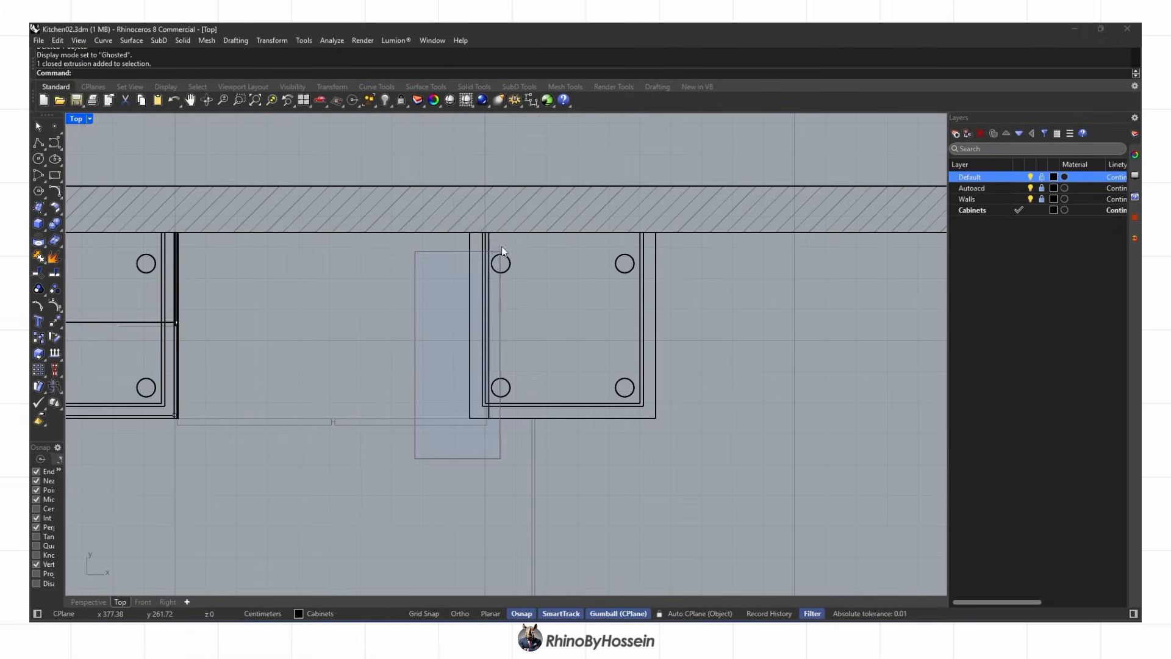
drag(522, 319, 522, 328)
scroll(522, 327, up, 3)
scroll(525, 333, up, 3)
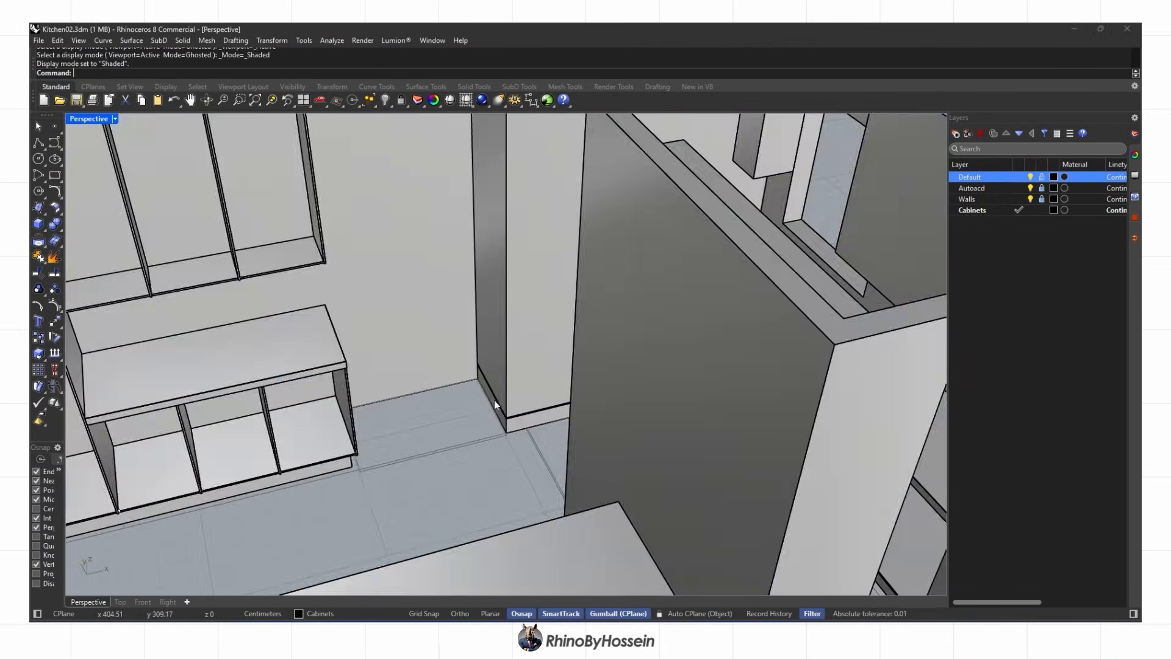
scroll(514, 421, up, 10)
scroll(517, 419, down, 12)
Start a polyline outline from the plinth corner, restarting after the first attempt
click(38, 142)
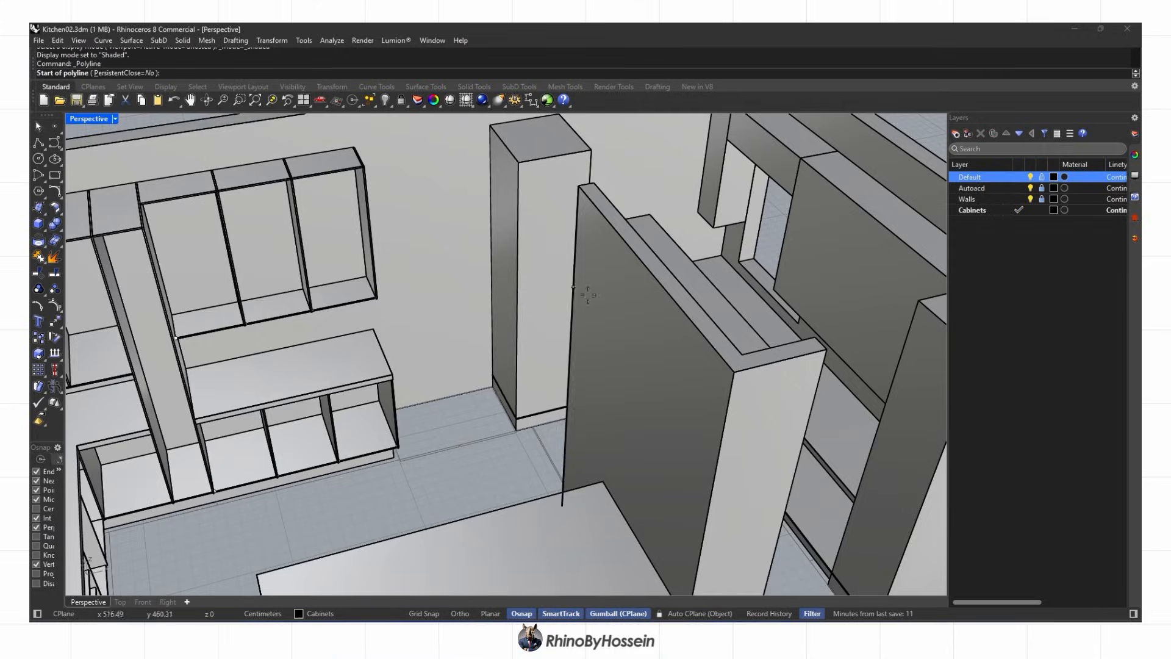
scroll(515, 421, up, 12)
right_drag(516, 421, 541, 392)
click(484, 366)
scroll(488, 366, down, 5)
click(375, 287)
key(Escape)
click(580, 481)
click(304, 204)
scroll(317, 210, down, 6)
shift+right_drag(350, 226, 518, 537)
scroll(519, 536, down, 5)
Complete the closed polyline outline through the top and bottom corners, undoing one misplaced point
click(471, 240)
click(530, 297)
scroll(525, 576, up, 5)
scroll(488, 500, up, 10)
click(476, 443)
scroll(502, 438, down, 7)
key(ctrl+z)
scroll(504, 437, up, 8)
click(497, 390)
scroll(524, 353, down, 12)
Delete the old slab extrusion
click(586, 310)
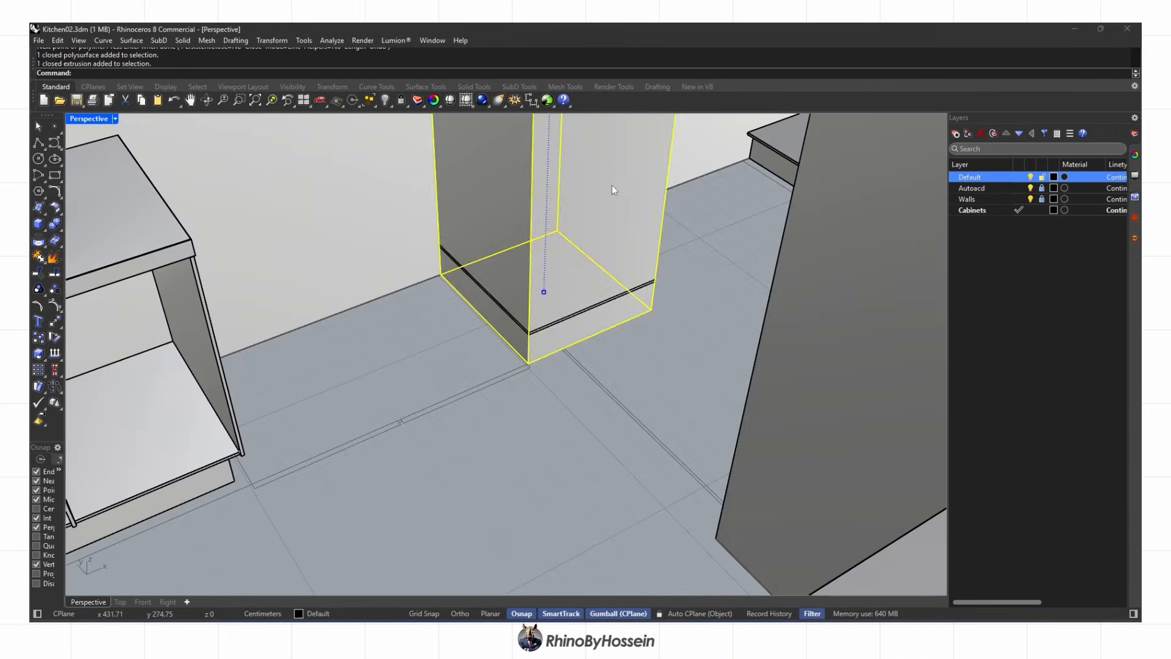
key(Delete)
scroll(610, 195, down, 5)
scroll(561, 241, up, 11)
Align the closed outline to the slab corner with Set Points
click(556, 263)
click(272, 40)
click(321, 200)
click(563, 363)
scroll(554, 392, up, 5)
click(539, 365)
scroll(537, 369, down, 6)
Extrude the outline into a thin solid panel
click(43, 227)
click(103, 264)
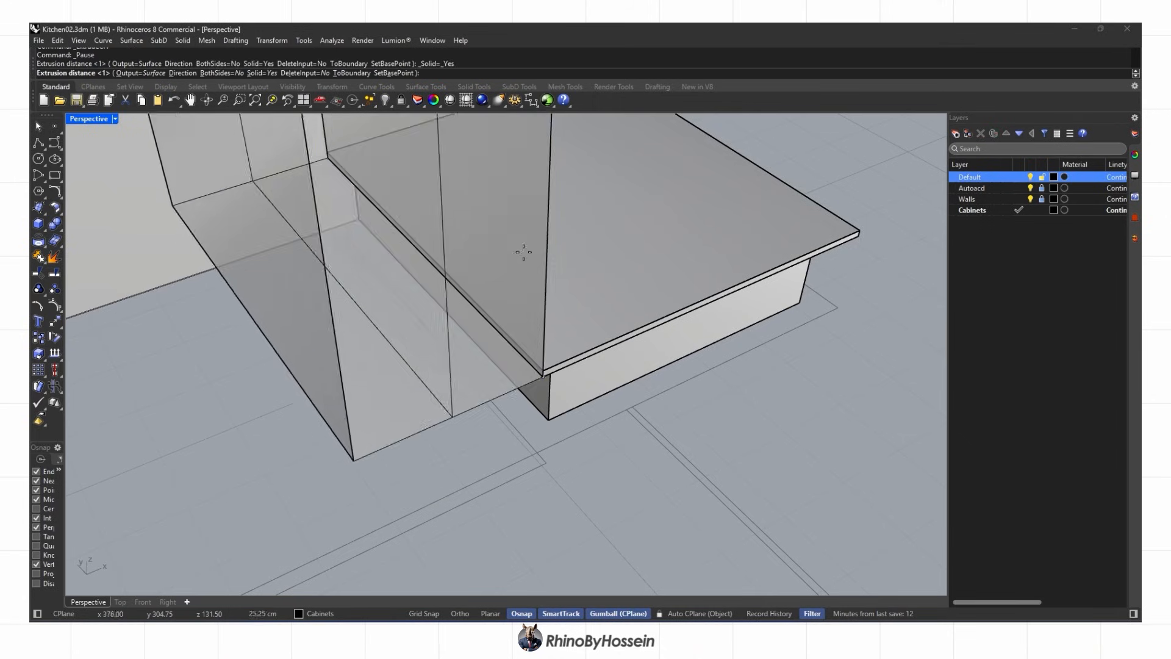
scroll(850, 227, down, 4)
mouse_move(849, 228)
shift+right_down()
mouse_move(596, 340)
mouse_move(618, 358)
mouse_move(507, 381)
shift+right_up()
key(Return)
key(ctrl+alt+s)
scroll(596, 339, down, 8)
scroll(425, 395, up, 10)
Rotate the thin panel into position
click(426, 395)
right_drag(427, 396, 500, 397)
scroll(482, 394, down, 8)
drag(435, 242, 478, 307)
Move the panel from its bottom corner to the target corner
click(54, 322)
right_drag(372, 500, 412, 473)
scroll(406, 435, up, 6)
click(408, 423)
scroll(661, 421, up, 10)
click(647, 401)
scroll(648, 401, down, 8)
right_drag(648, 401, 717, 451)
scroll(531, 507, up, 5)
Move the narrow end surface to the base panel's corner
click(532, 484)
click(54, 322)
click(724, 431)
click(449, 379)
scroll(459, 390, down, 8)
right_drag(460, 390, 549, 445)
scroll(482, 465, up, 6)
Select the bottom panel of the tall cabinet
ctrl+shift+click(619, 381)
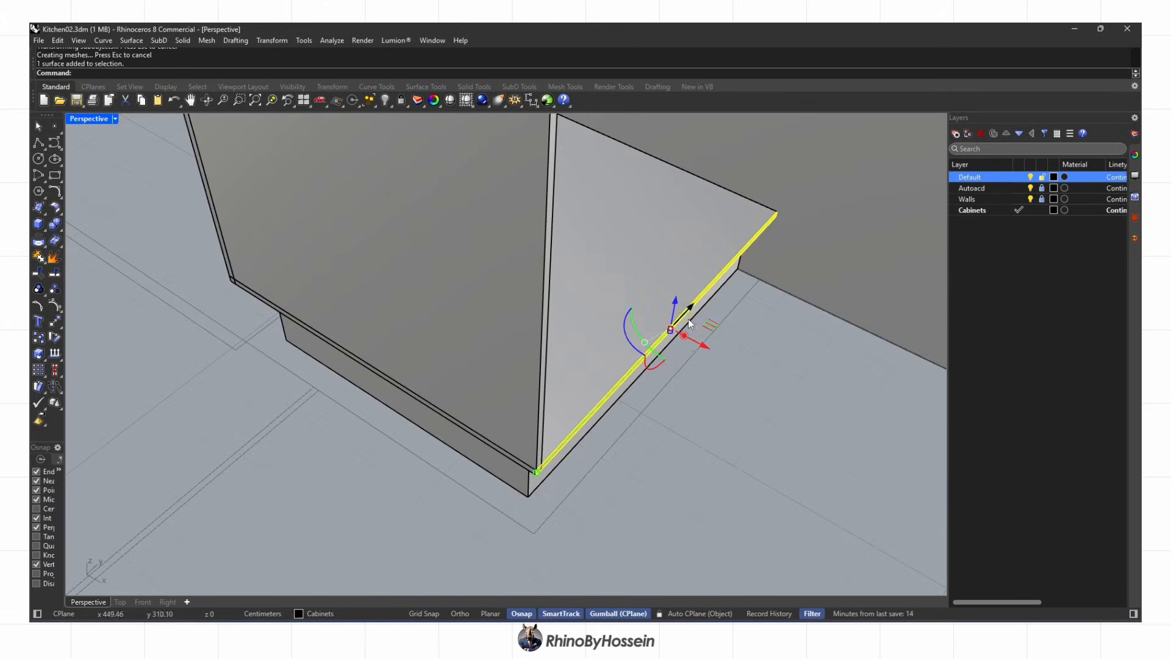
scroll(739, 394, down, 8)
right_drag(739, 394, 577, 412)
scroll(567, 384, up, 3)
click(575, 379)
scroll(577, 412, up, 4)
scroll(577, 412, up, 5)
BooleanSplit the bottom panel using the vertical divider panel as the cutter
click(60, 227)
click(114, 235)
scroll(442, 267, down, 5)
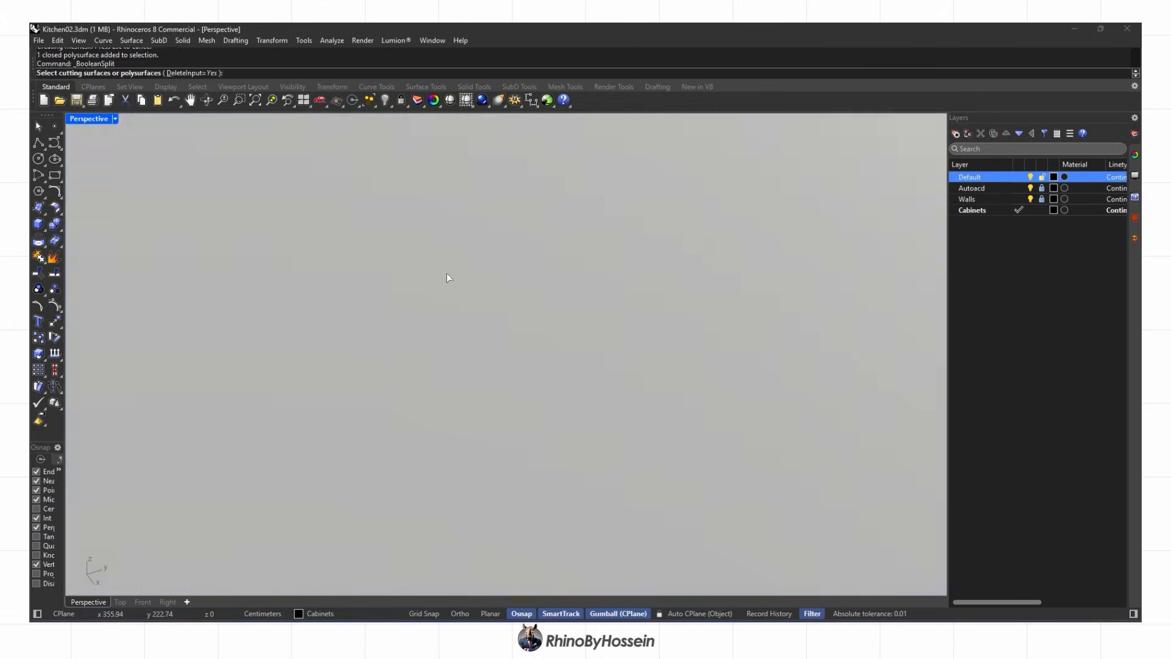
click(442, 267)
scroll(554, 287, up, 5)
ctrl+click(554, 290)
right_drag(555, 289, 496, 349)
click(466, 396)
right_click(465, 396)
Copy the split bottom panel from its corner to the top edge's midpoint
click(568, 467)
click(38, 339)
scroll(538, 361, up, 4)
key(Escape)
scroll(537, 360, down, 7)
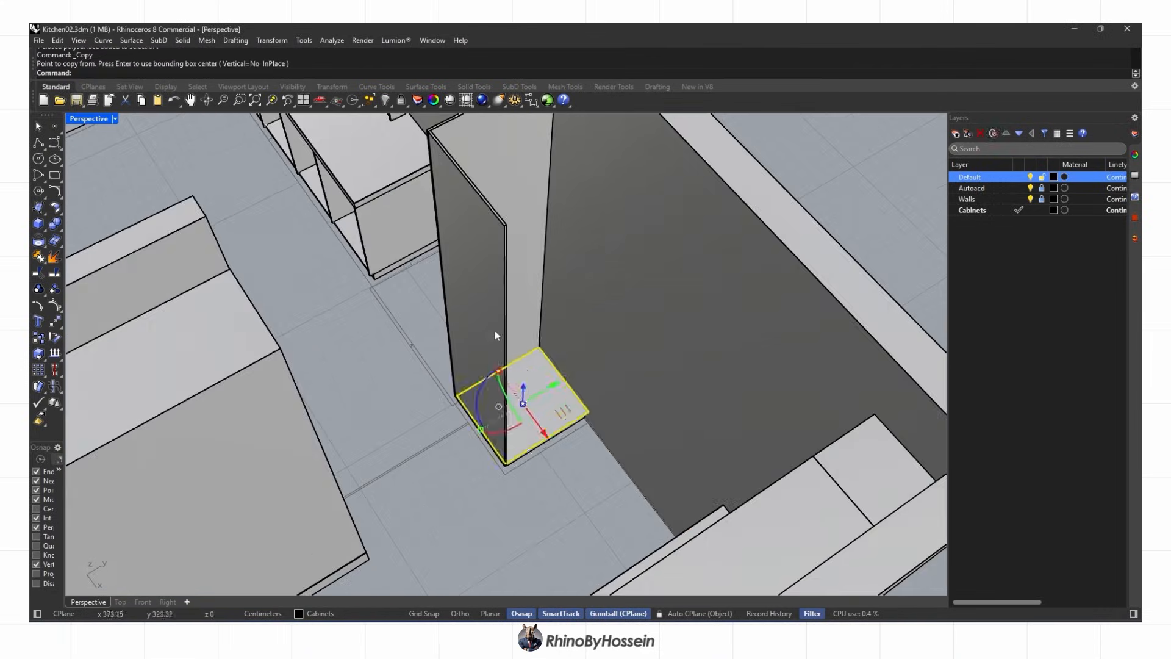
click(38, 336)
right_drag(455, 256, 470, 311)
scroll(471, 318, up, 6)
click(462, 360)
scroll(474, 366, down, 7)
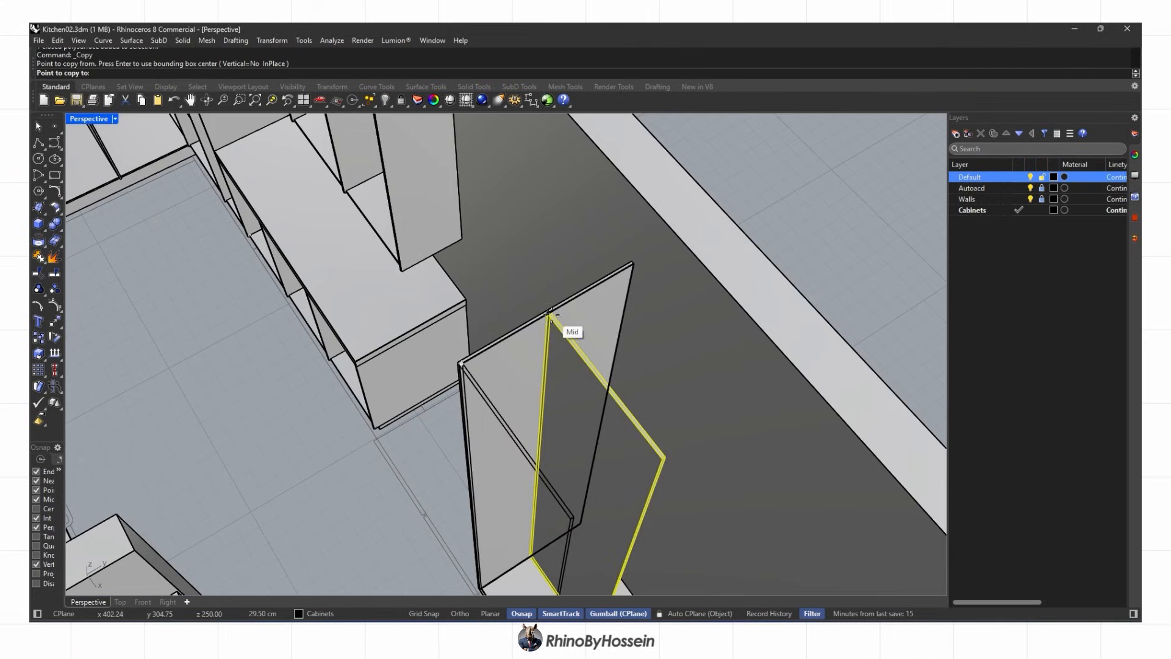
click(551, 316)
right_click(552, 317)
scroll(555, 470, up, 4)
Copy the bottom panel onto the tall cabinet's top and switch to Rendered display
click(558, 471)
right_drag(558, 471, 510, 488)
click(518, 478)
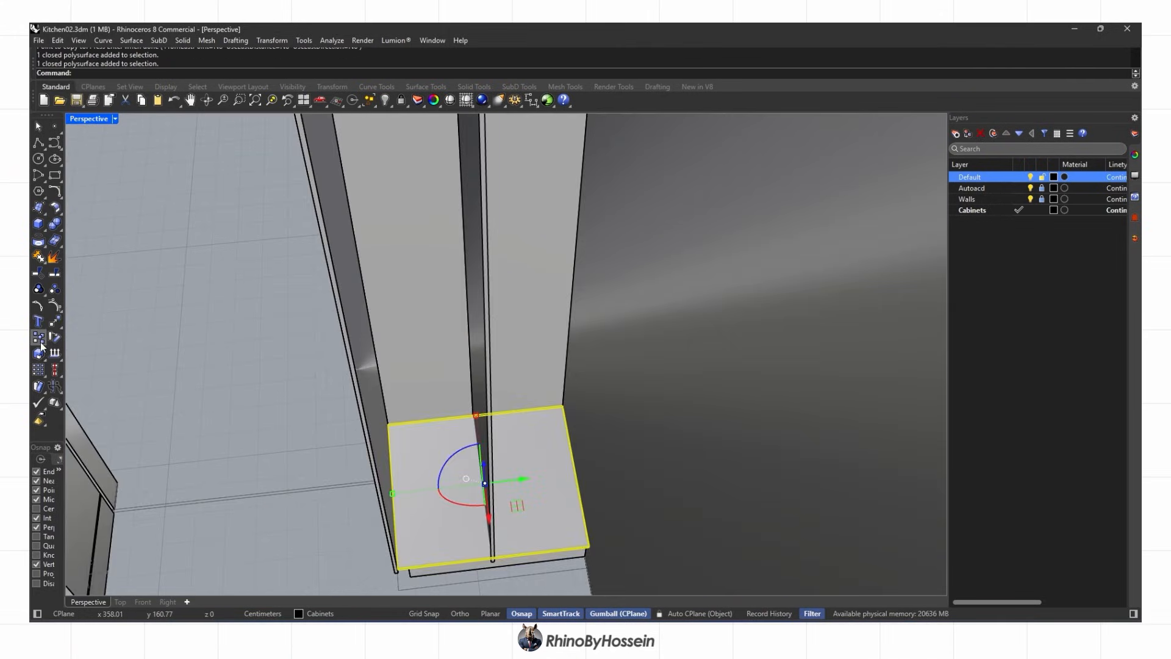
click(39, 339)
scroll(531, 400, up, 7)
click(601, 414)
scroll(600, 411, down, 9)
right_drag(593, 385, 634, 407)
scroll(596, 243, up, 5)
click(581, 260)
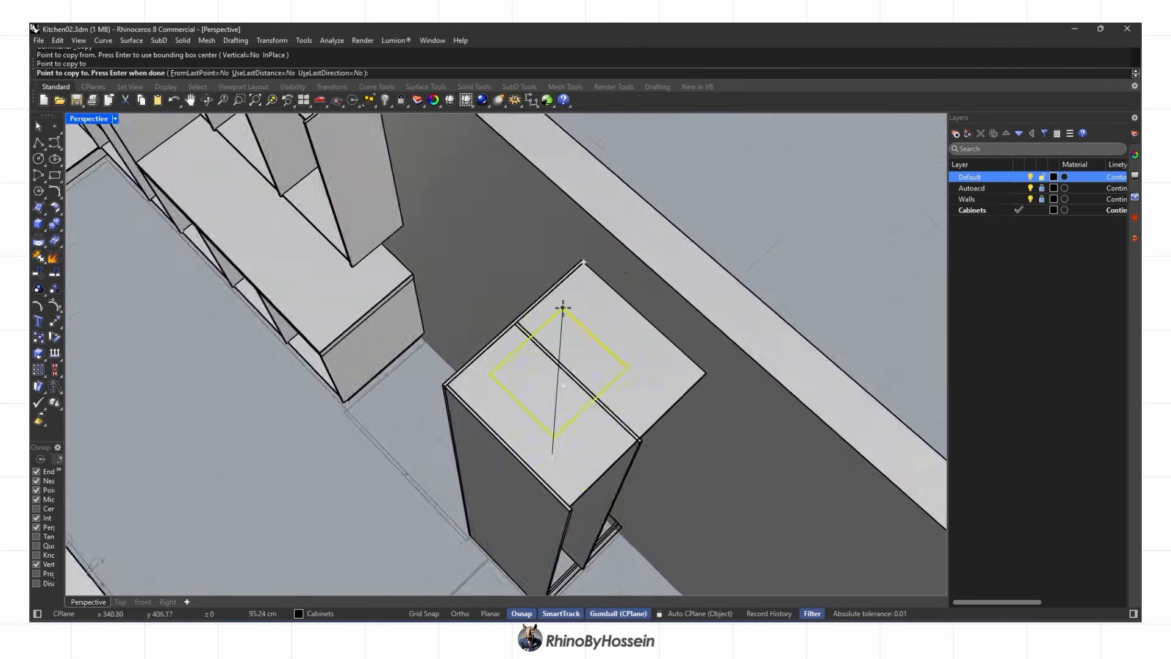
right_click(562, 309)
scroll(562, 317, down, 5)
key(ctrl+alt+r)
Delete all leftover points and curves using SelPt and SelCrv
right_drag(561, 356, 665, 383)
scroll(665, 383, up, 4)
scroll(665, 383, down, 8)
right_drag(448, 421, 497, 360)
scroll(497, 360, down, 3)
text(SelPt)
key(Return)
key(Delete)
text(SelCrv)
key(Return)
key(Delete)
mouse_move(497, 360)
right_down()
mouse_move(564, 348)
mouse_move(389, 382)
mouse_move(518, 366)
right_up()
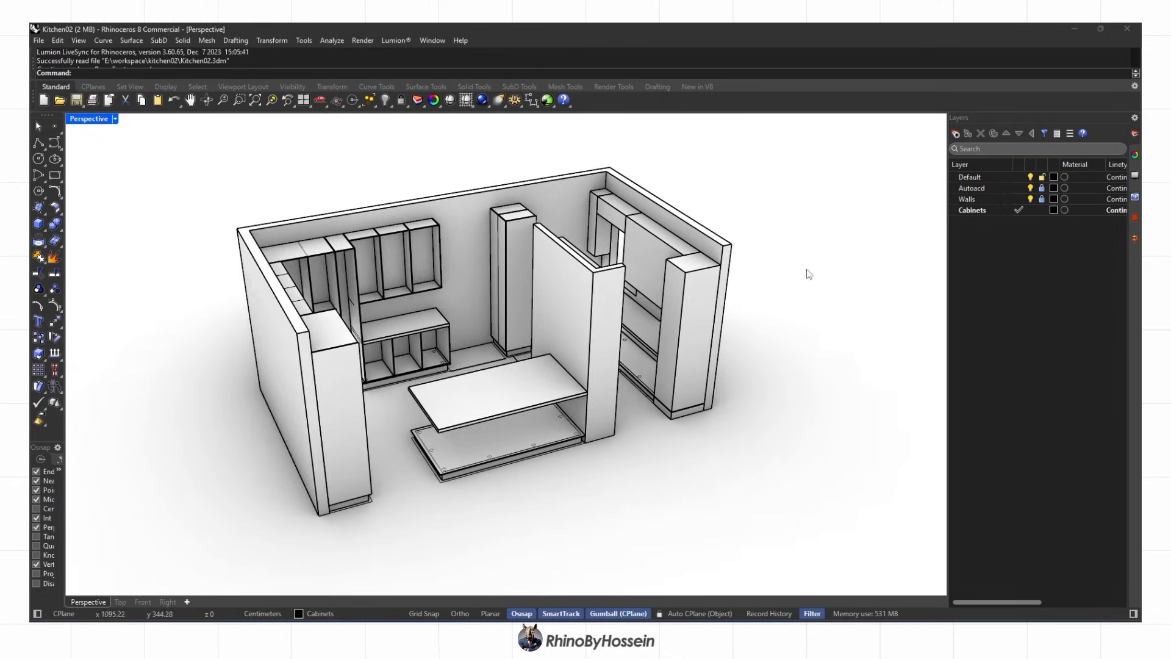
Switch to shaded display, isolate the baseboard and hide the Walls layer
right_drag(806, 270, 544, 402)
scroll(702, 311, up, 6)
middle_click(544, 402)
click(544, 401)
click(505, 465)
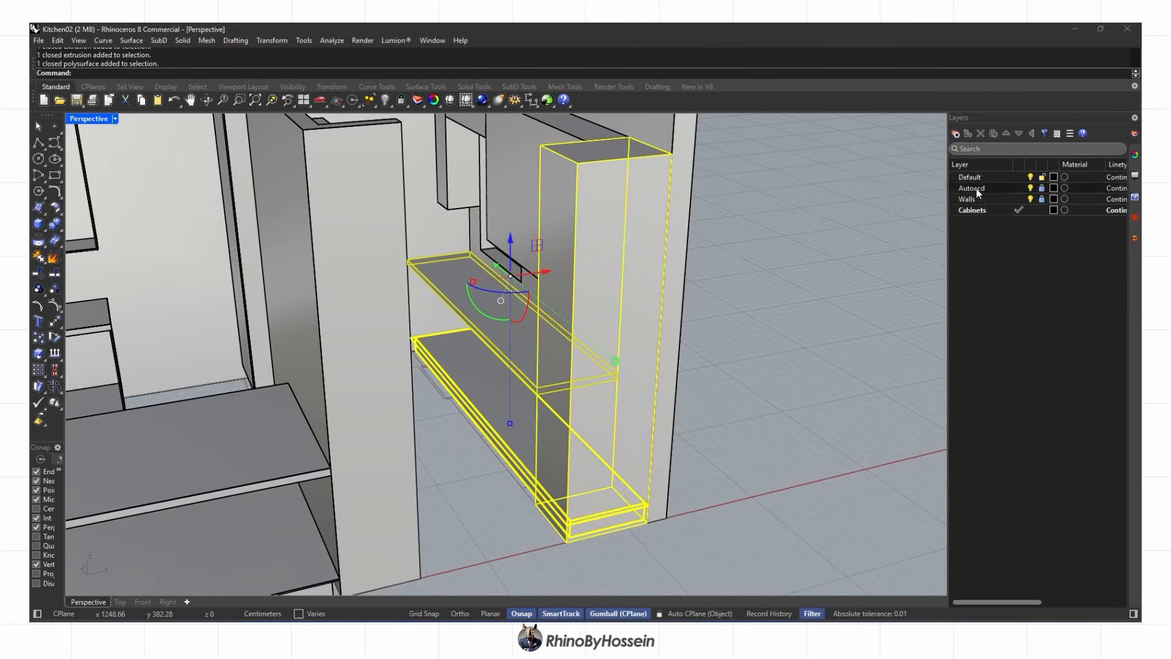
click(435, 123)
key(Escape)
click(1030, 199)
Draw a closed polyline outline for the side panel at the shelf unit's left end
right_drag(195, 440, 454, 314)
scroll(266, 449, up, 8)
click(38, 143)
click(303, 246)
scroll(457, 336, up, 10)
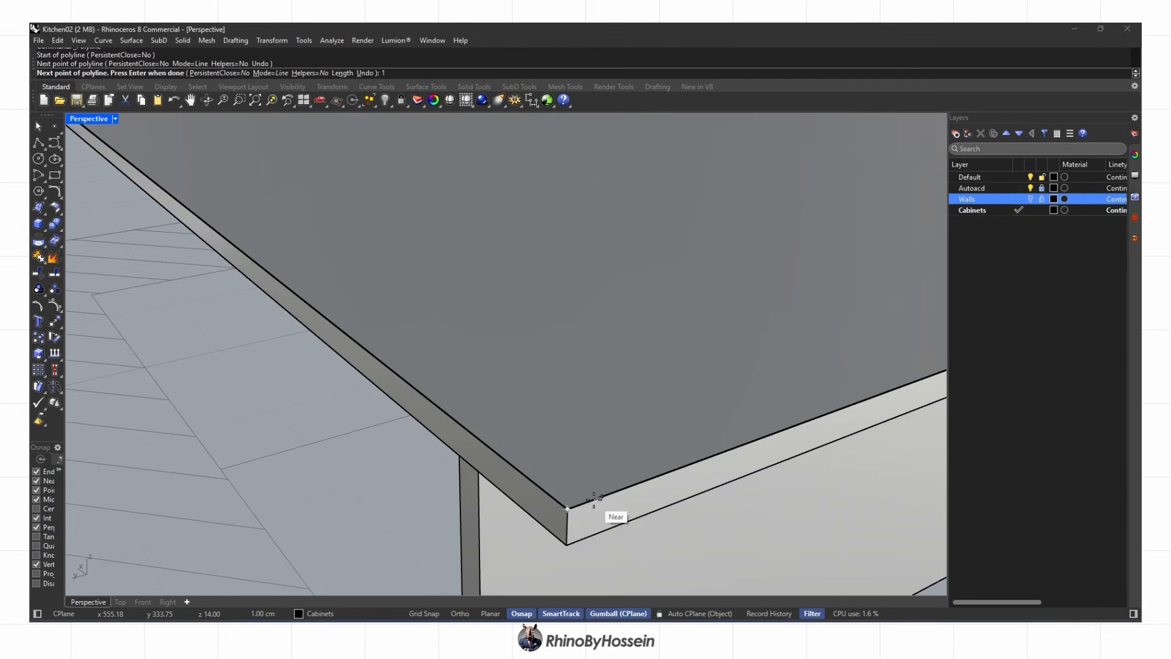
click(593, 499)
scroll(594, 499, down, 6)
click(330, 308)
Adjust the outline's coordinate settings and snap it to the front corner
click(271, 40)
click(294, 184)
click(561, 363)
click(612, 519)
scroll(611, 519, down, 7)
right_drag(601, 454, 415, 445)
Extrude the outline as a solid side panel up to the upper shelf and delete the profile curve
click(43, 228)
click(121, 262)
scroll(366, 274, up, 4)
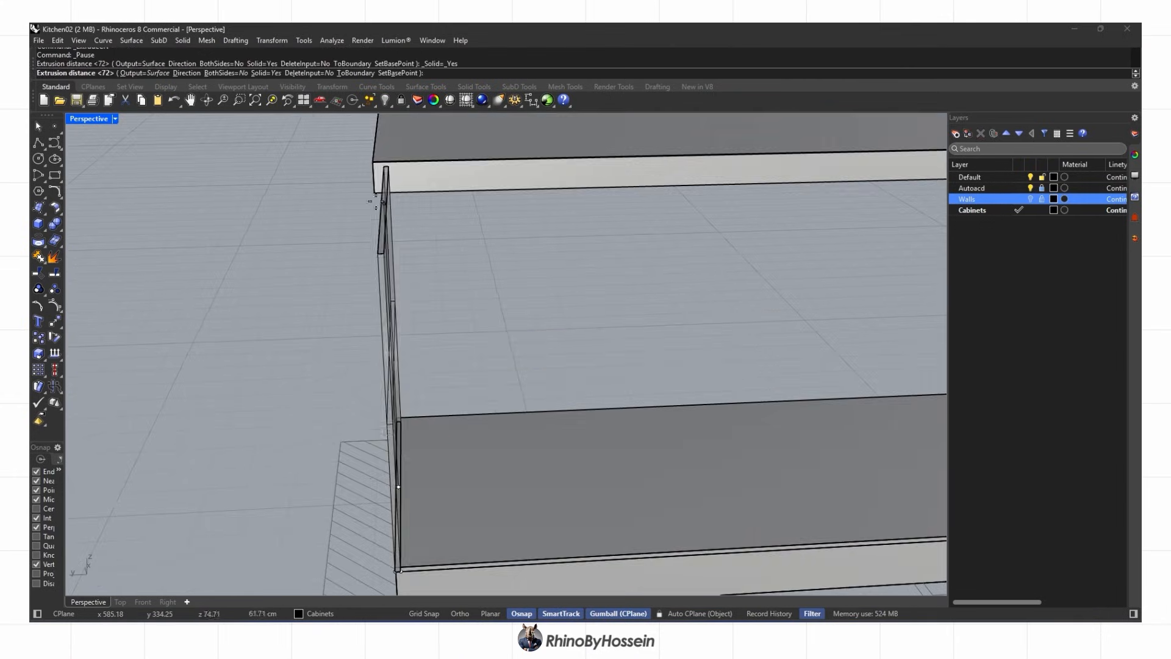
click(379, 196)
scroll(379, 196, down, 5)
right_drag(379, 232, 283, 269)
key(Delete)
click(321, 308)
Draw a polyline along the bottom shelf starting from its corner
click(39, 143)
scroll(305, 363, up, 7)
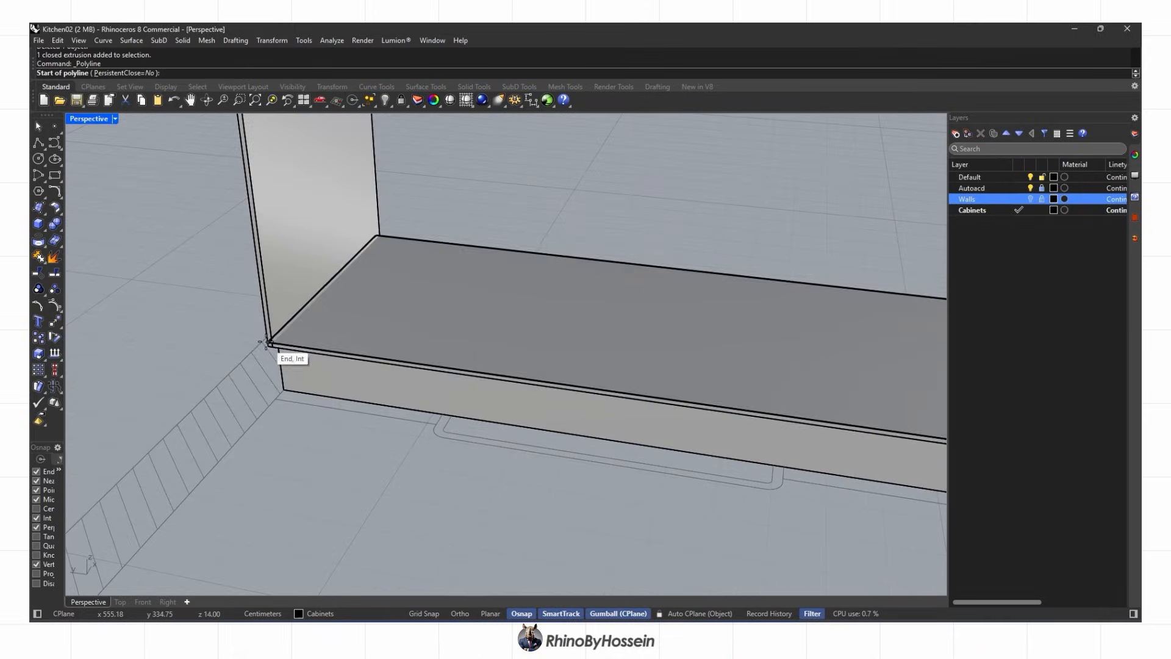
click(272, 344)
scroll(272, 344, down, 6)
scroll(796, 393, up, 10)
click(875, 397)
key(Return)
scroll(875, 398, down, 10)
Mirror the left side panel about the shelf midpoint to the opposite end
click(218, 311)
text(mirror)
key(Return)
scroll(498, 365, down, 3)
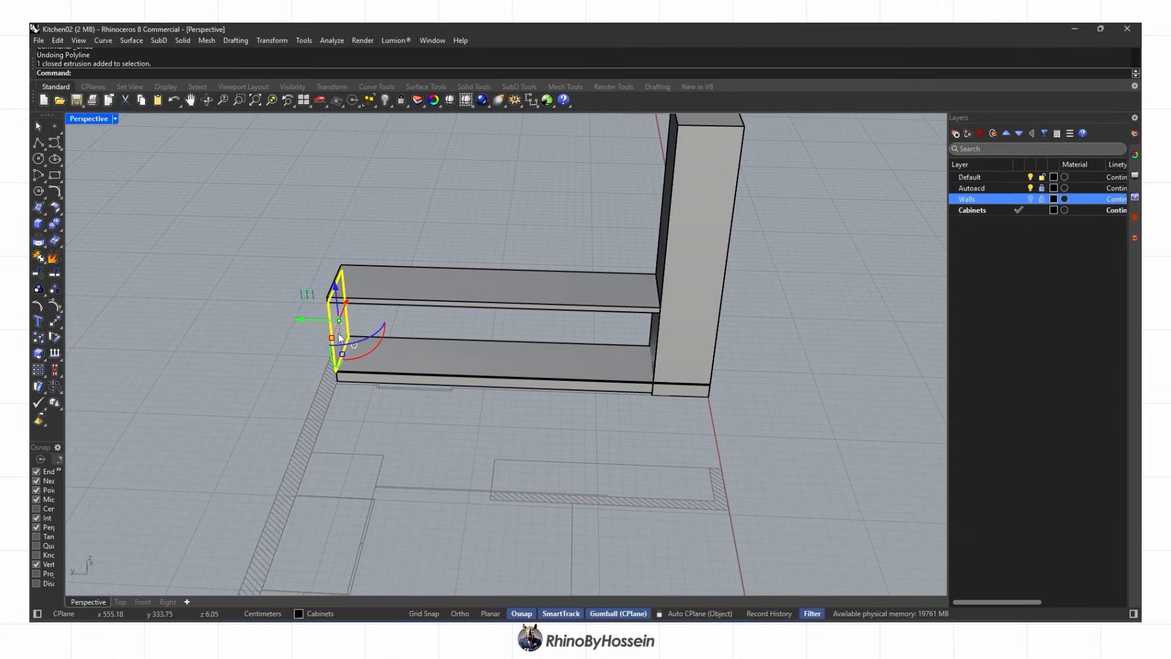
text(mirror)
key(Return)
click(499, 268)
scroll(499, 266, up, 2)
click(509, 197)
right_drag(293, 394, 360, 405)
scroll(351, 415, up, 6)
Switch to the Top plan view and pan to the cabinet run
click(349, 415)
key(ctrl+F1)
scroll(379, 426, down, 4)
right_drag(774, 355, 608, 292)
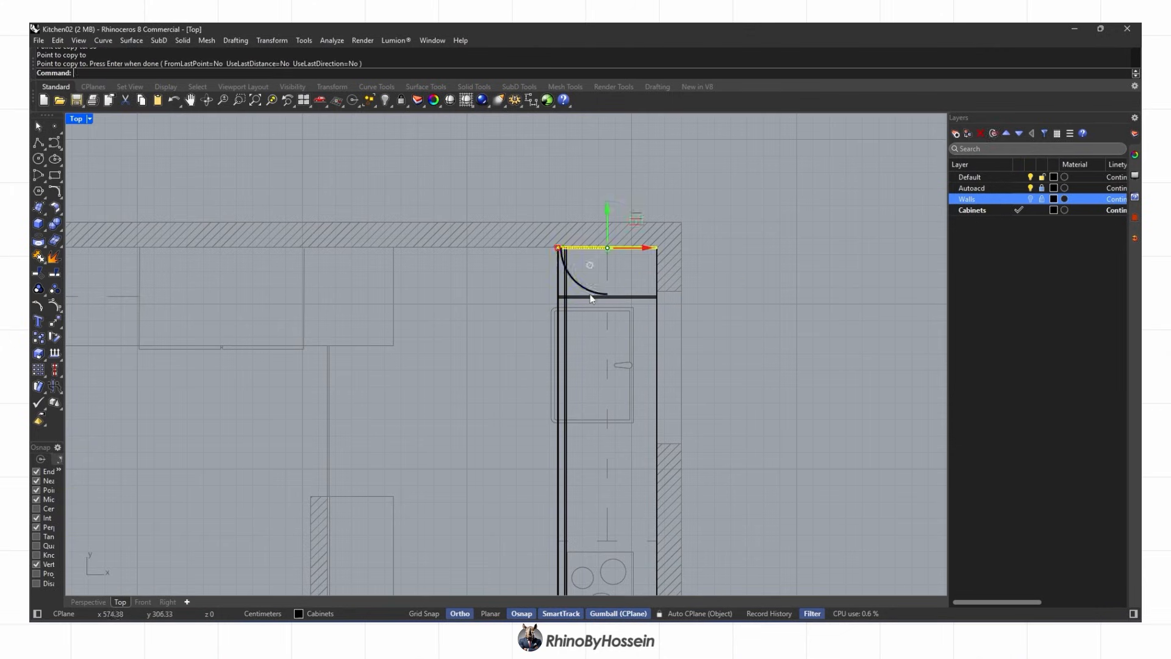
Copy the lower divider panel across the cabinet run at 65 cm steps
click(519, 365)
right_drag(546, 446, 558, 317)
scroll(537, 350, down, 2)
click(562, 320)
scroll(567, 330, up, 2)
click(535, 322)
scroll(475, 386, up, 2)
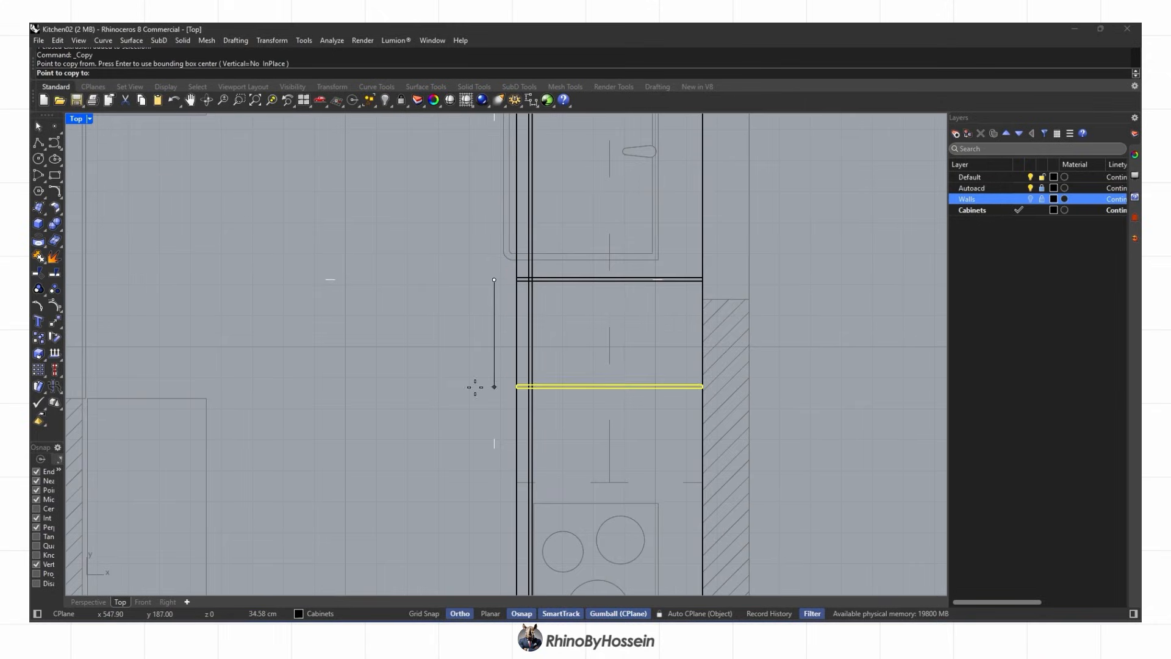
key(Return)
scroll(478, 386, down, 3)
scroll(466, 427, up, 2)
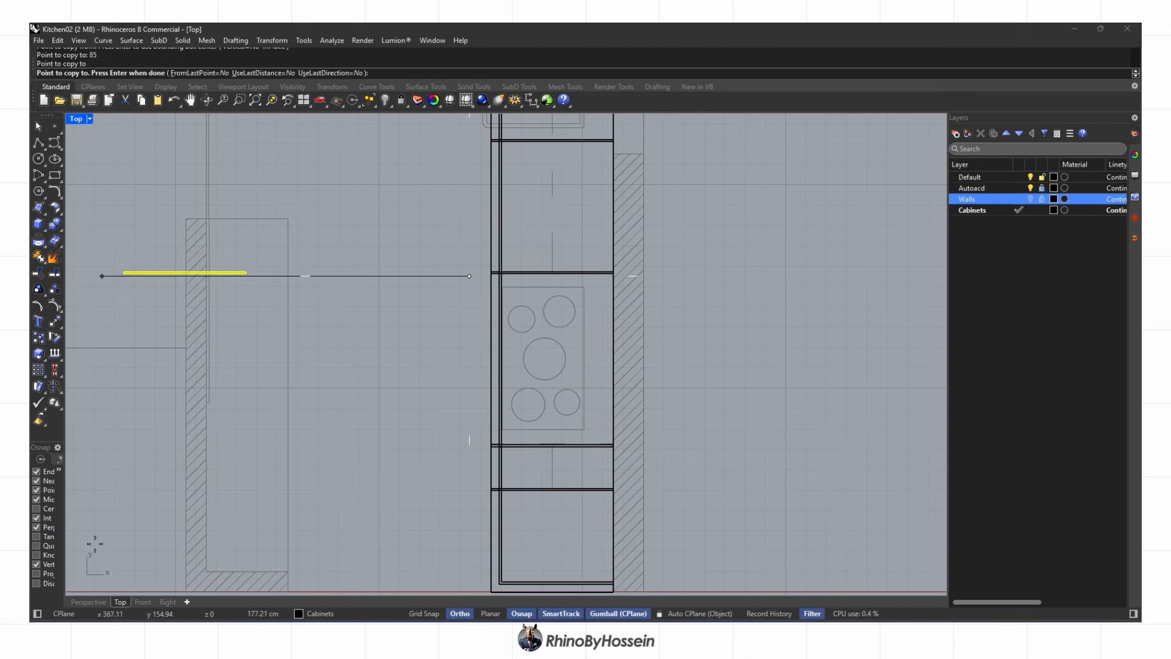
Finish the divider copies and check the shelf unit in Perspective view
click(89, 602)
right_drag(683, 410, 628, 433)
right_click(627, 382)
scroll(665, 372, down, 4)
scroll(627, 434, up, 6)
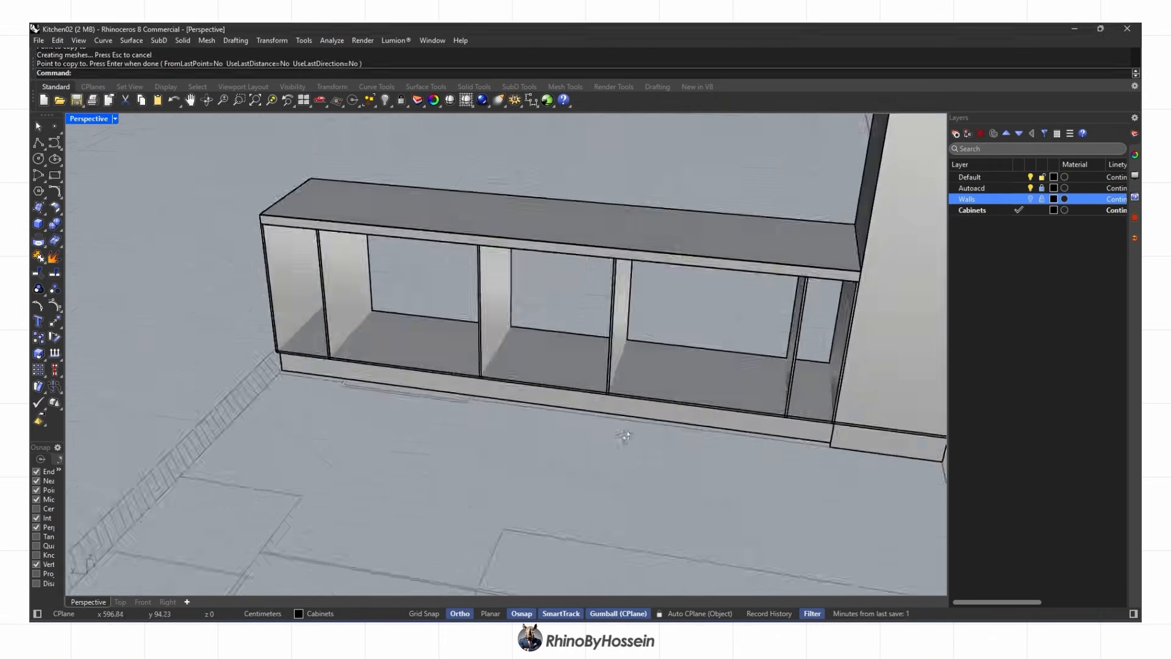
Offset the thin bottom surface of the tall cabinet by 1 to form the bottom board
scroll(625, 435, down, 3)
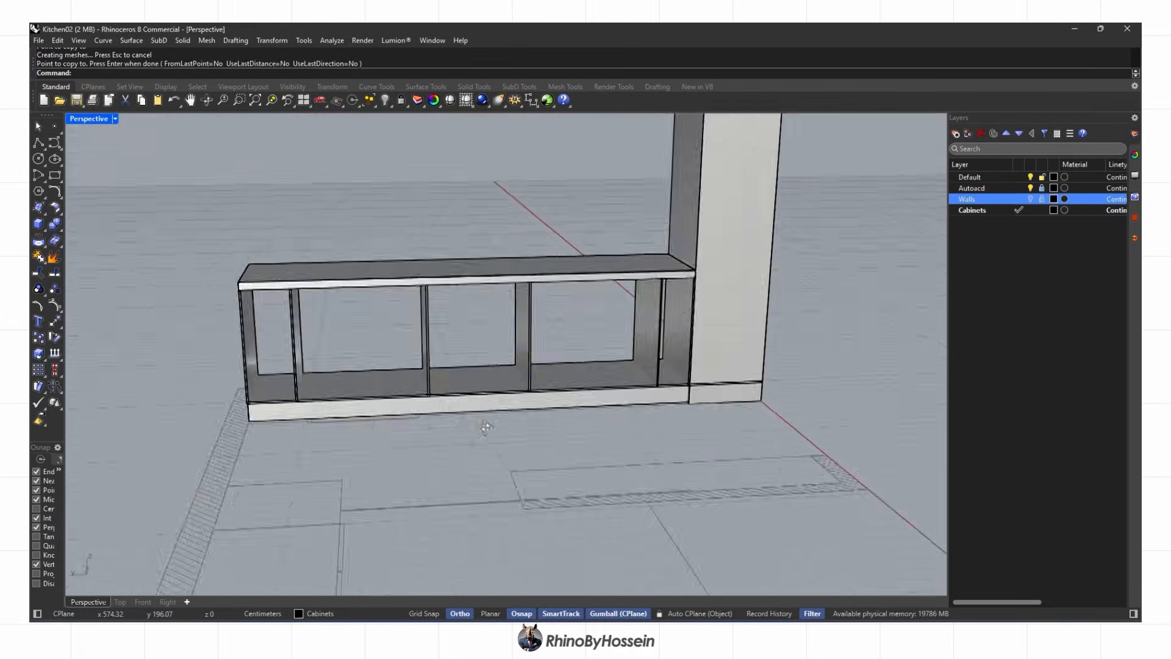
scroll(571, 457, up, 3)
scroll(570, 453, up, 1)
shift+right_drag(570, 452, 573, 407)
scroll(510, 438, down, 3)
mouse_move(662, 385)
right_down()
mouse_move(601, 361)
mouse_move(657, 407)
right_up()
scroll(656, 406, up, 6)
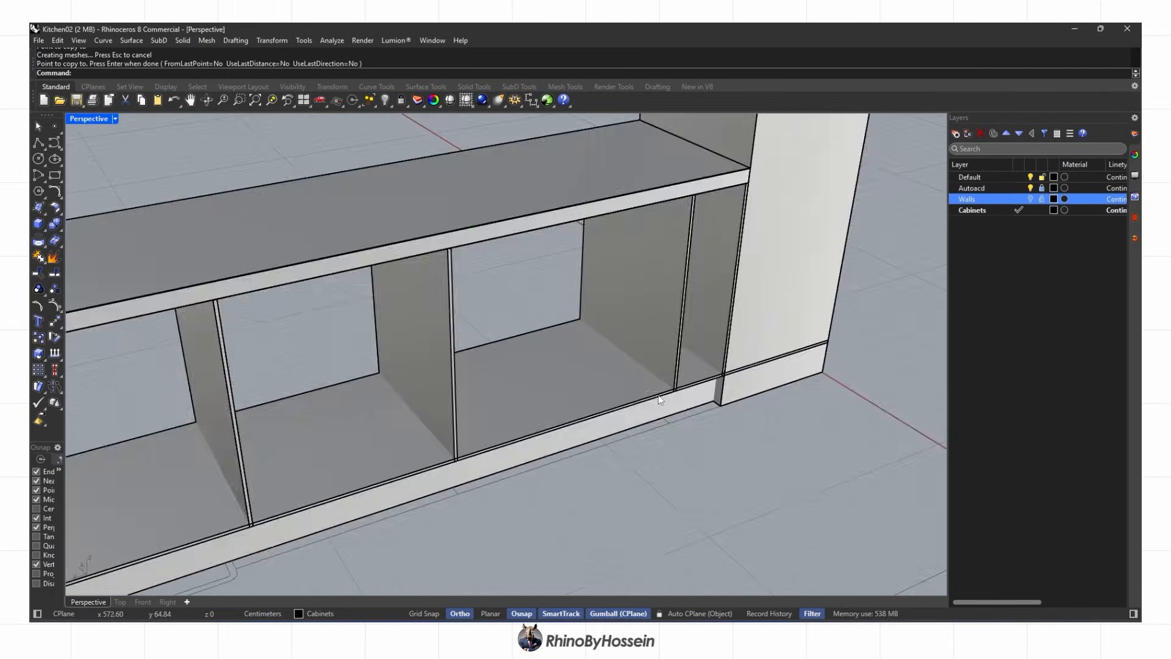
scroll(657, 403, up, 6)
click(686, 386)
scroll(686, 387, down, 8)
scroll(569, 413, up, 6)
text(1)
key(Return)
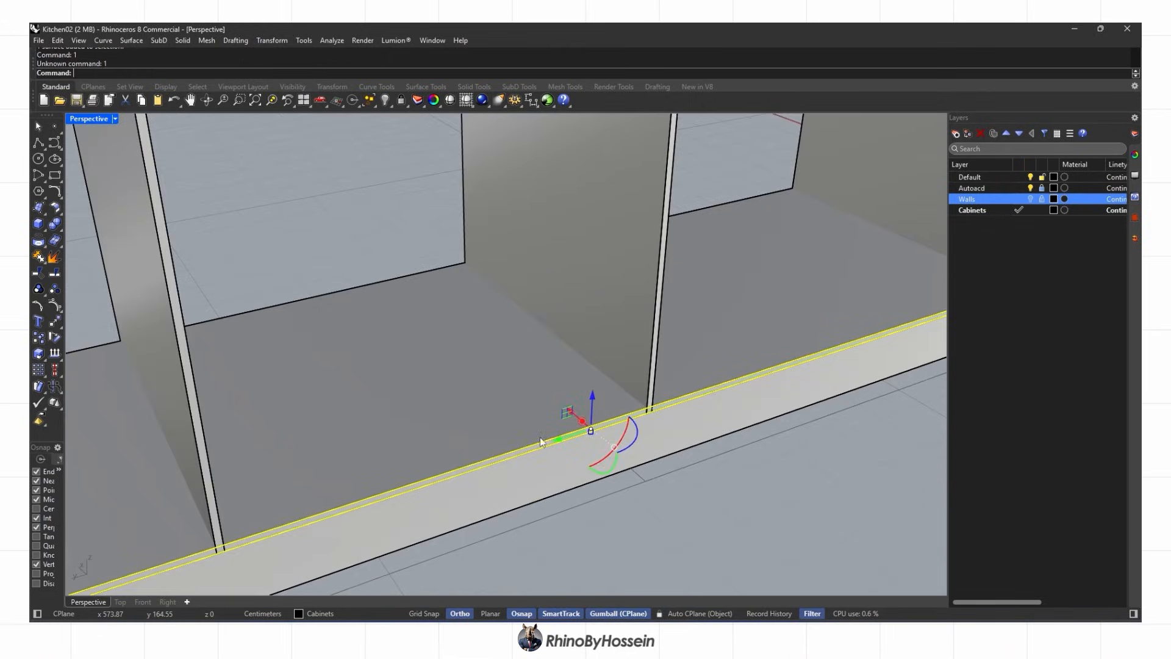
key(ctrl+z)
scroll(540, 441, up, 3)
scroll(594, 439, down, 6)
right_drag(594, 439, 550, 468)
scroll(551, 468, up, 2)
key(Return)
key(Escape)
right_drag(378, 360, 470, 337)
Split the bottom panel using the right side panel as cutter, viewed in Rendered mode
click(55, 239)
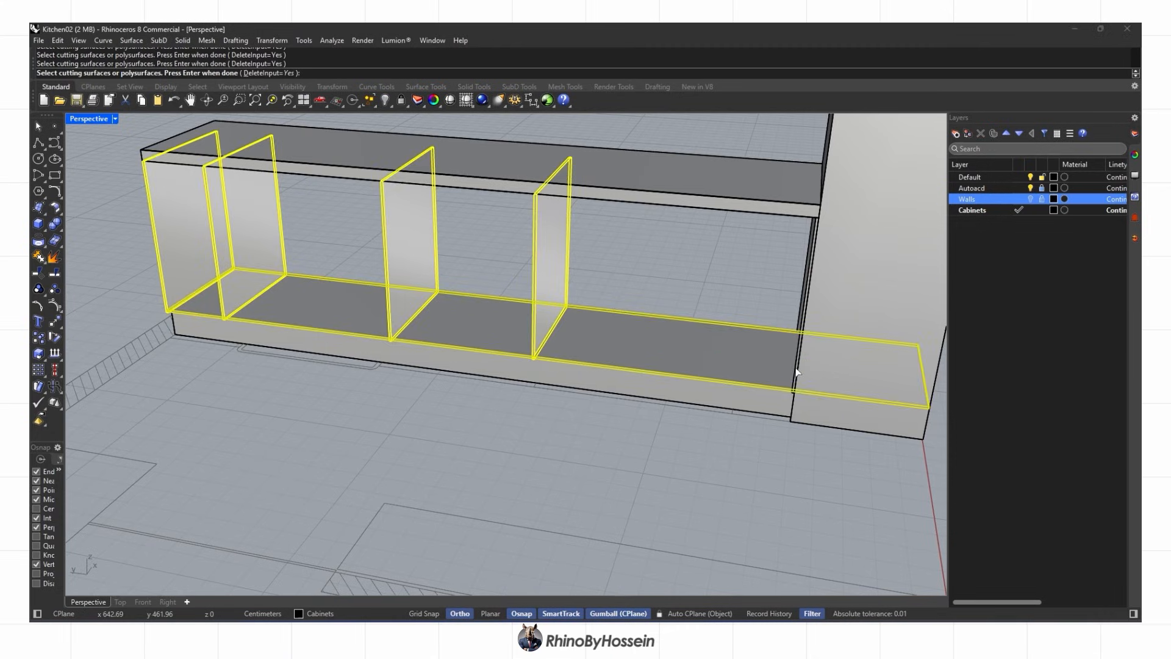
click(801, 381)
scroll(712, 294, down, 2)
key(Return)
right_drag(205, 245, 285, 269)
ctrl+click(292, 327)
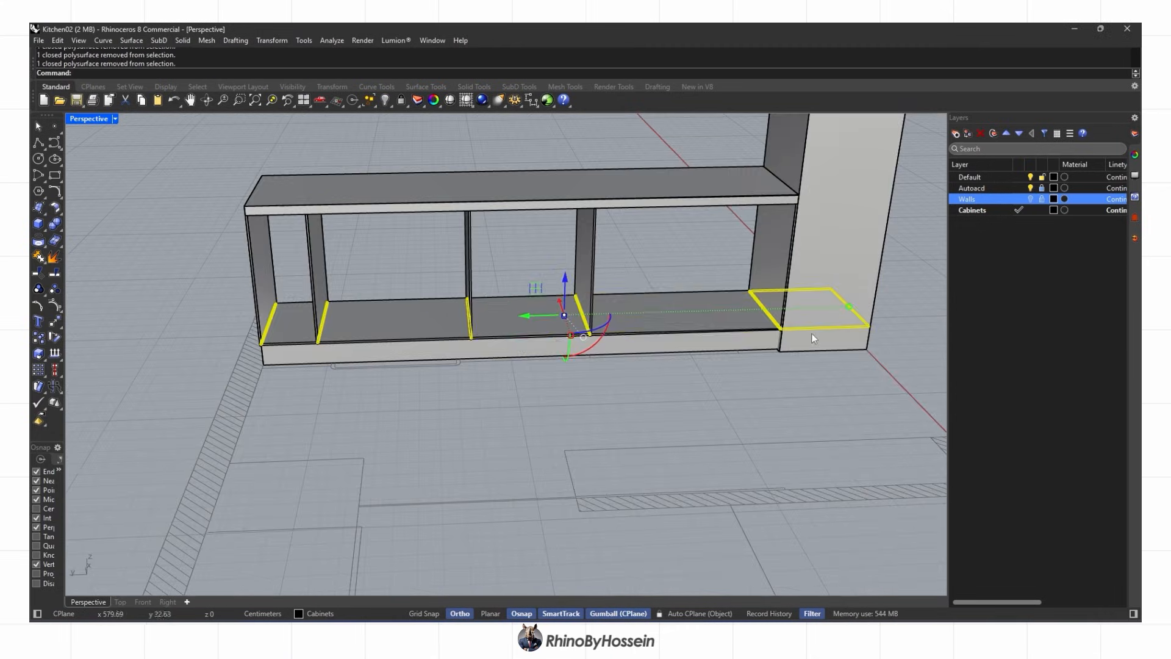
right_drag(614, 331, 675, 335)
middle_click(478, 313)
click(492, 312)
right_drag(558, 390, 621, 363)
Undo the split, delete the selected objects, and return the display to Shaded
key(ctrl+z)
key(ctrl+z)
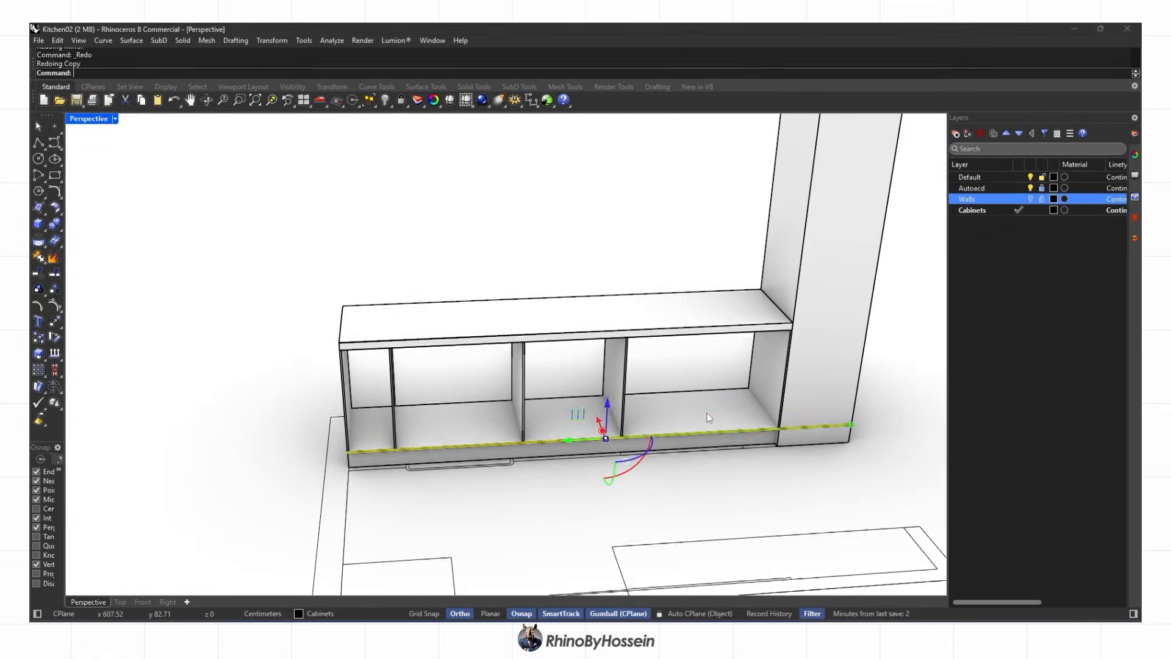
key(ctrl+z)
key(Delete)
right_click(385, 100)
mouse_move(597, 317)
right_down()
mouse_move(586, 342)
mouse_move(646, 351)
right_up()
key(ctrl+z)
middle_click(549, 341)
click(561, 341)
Copy a vertical cabinet panel in Top view and split the bottom panel with it
scroll(567, 366, up, 8)
click(562, 360)
key(ctrl+z)
click(573, 332)
click(120, 602)
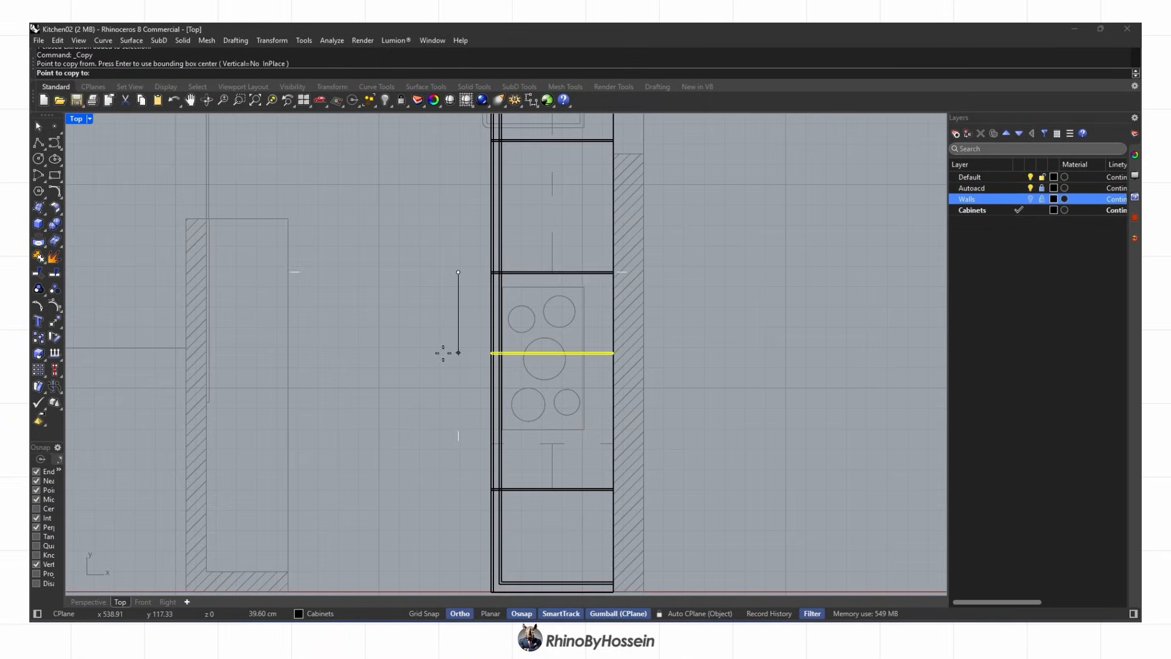
right_click(415, 392)
click(89, 602)
click(479, 390)
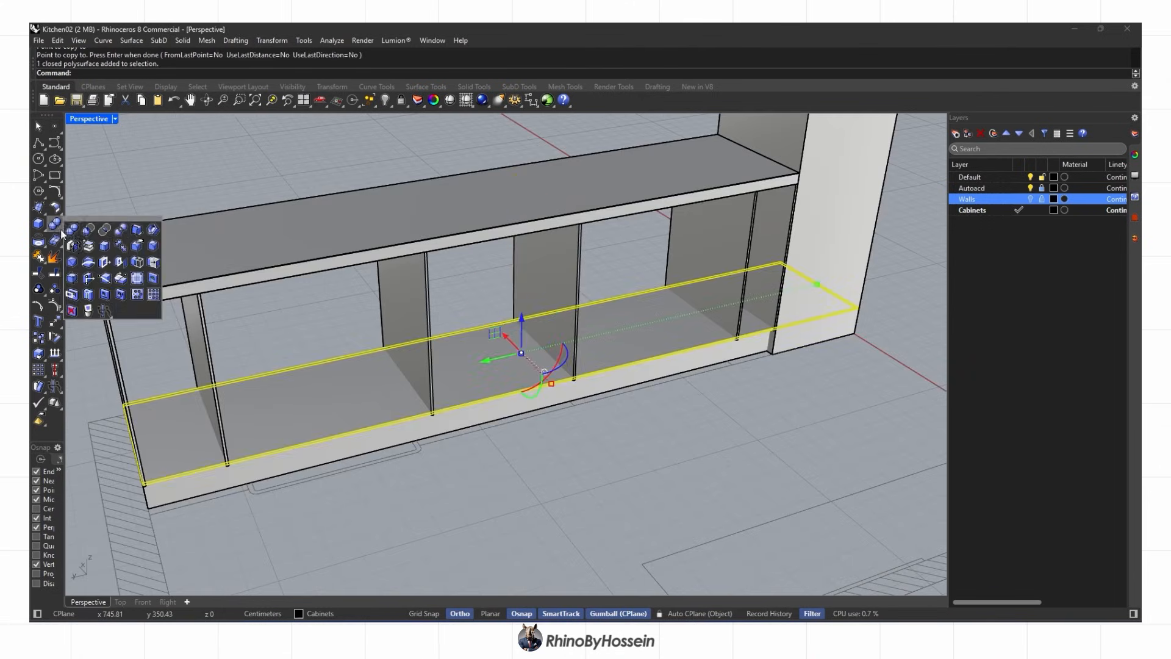
click(121, 229)
key(Return)
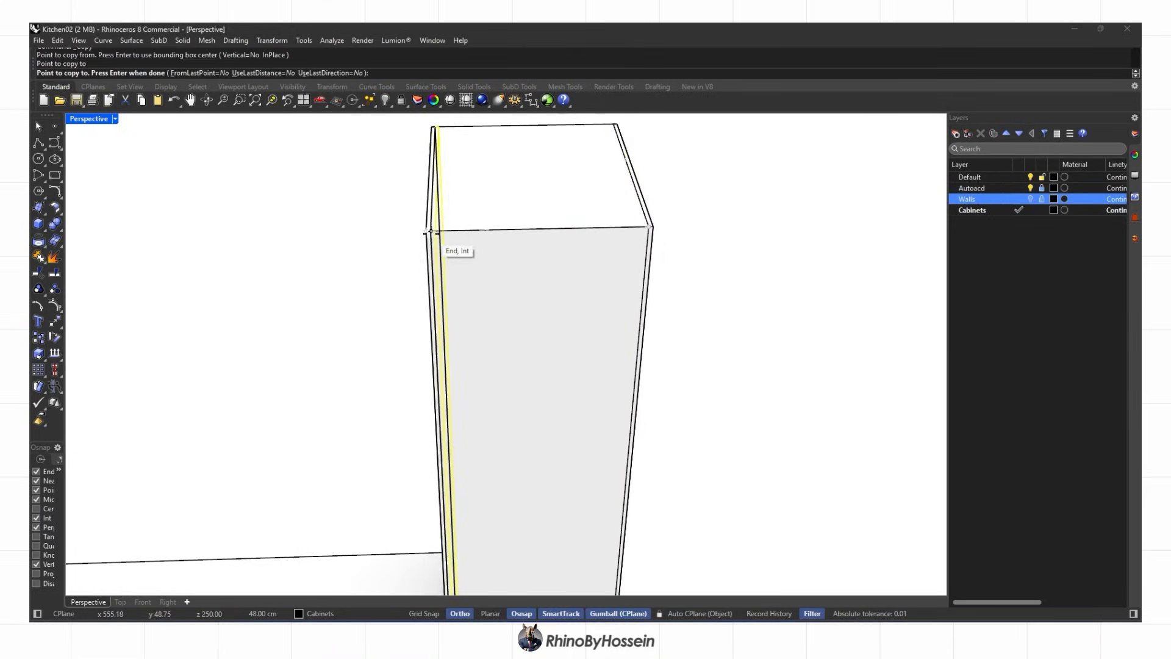
Place a panel copy beside the cabinet, then undo to restore the tall box
click(431, 234)
key(Return)
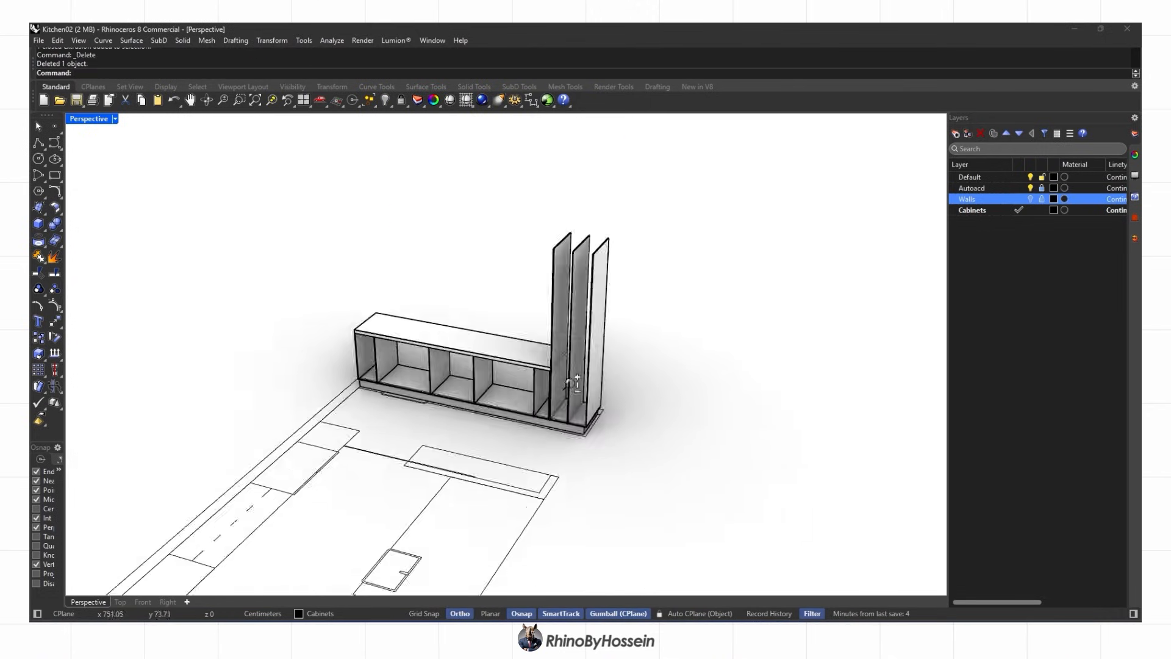
right_drag(569, 384, 556, 349)
scroll(543, 349, up, 4)
key(ctrl+z)
key(ctrl+z)
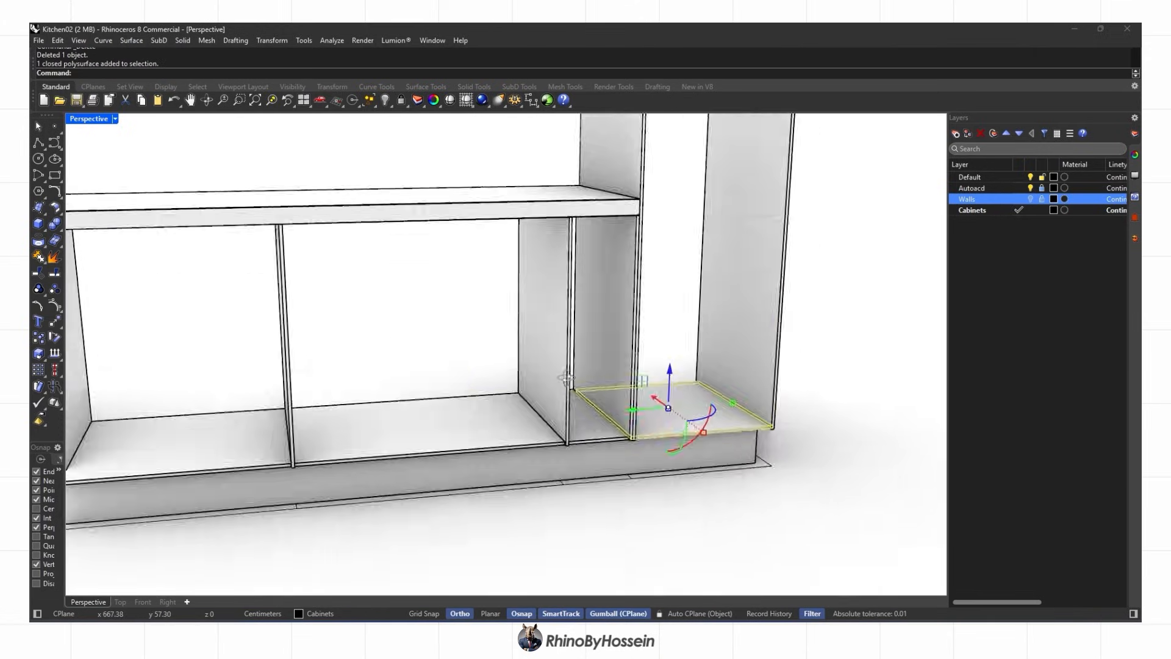
right_drag(566, 378, 534, 385)
scroll(582, 379, up, 3)
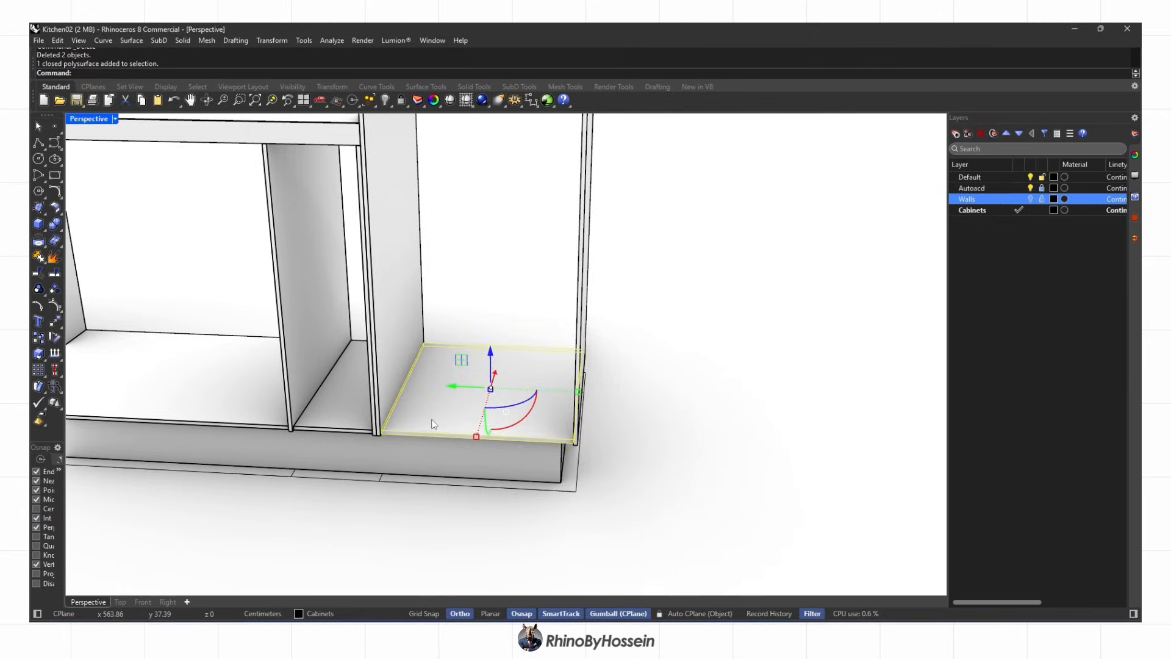
scroll(481, 453, down, 5)
scroll(455, 211, up, 8)
Move the shelf panel up to sit at the top of the side panels
click(55, 321)
scroll(441, 282, up, 3)
click(463, 277)
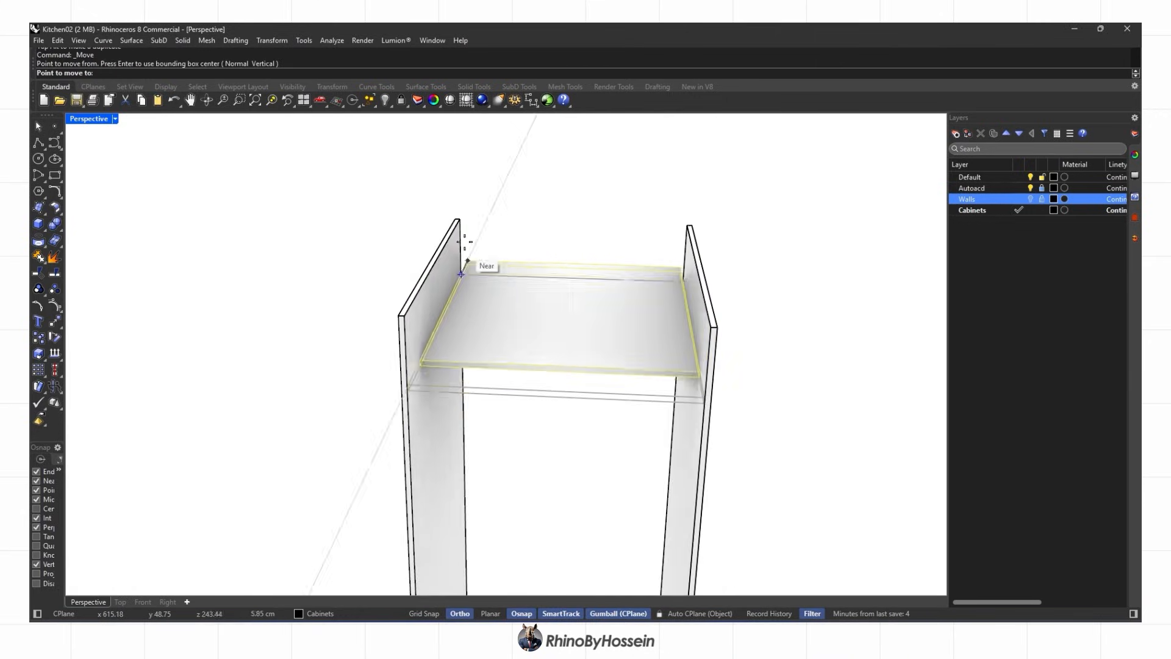
click(461, 220)
click(340, 269)
scroll(427, 256, down, 5)
right_drag(507, 238, 446, 244)
scroll(517, 444, down, 5)
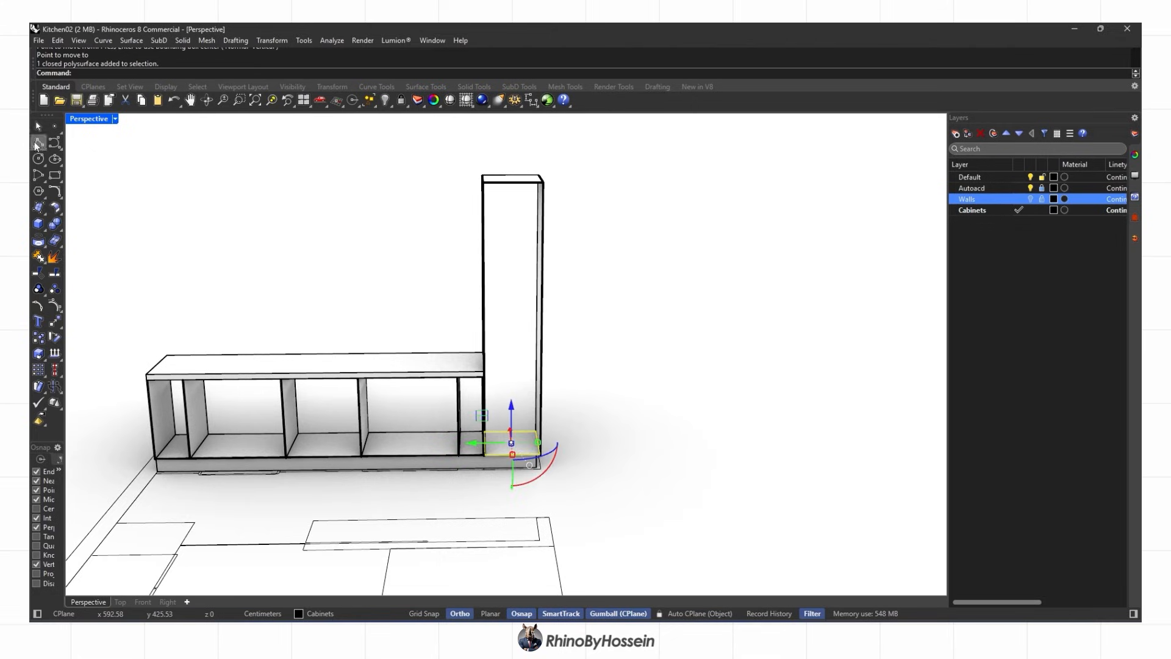
Start a polyline at the bottom panel corner, then cancel it
click(35, 147)
right_drag(463, 436, 402, 448)
scroll(399, 451, up, 5)
click(398, 452)
scroll(405, 430, down, 5)
scroll(408, 299, up, 5)
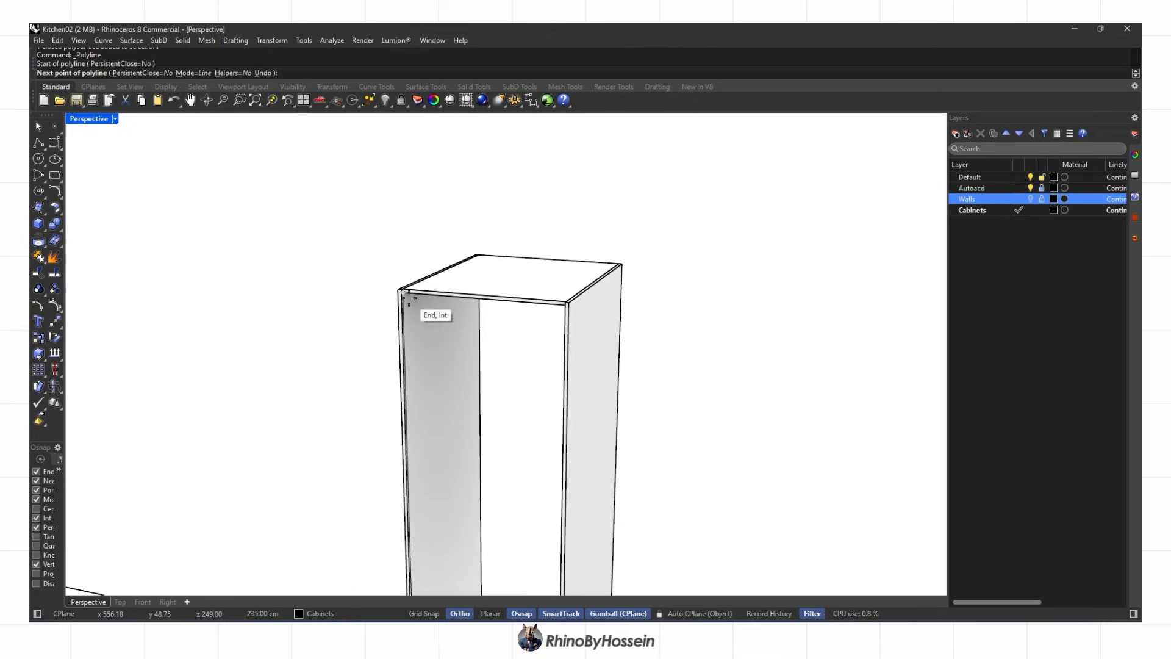
scroll(408, 298, down, 6)
key(Escape)
right_drag(481, 374, 557, 356)
key(Escape)
scroll(484, 434, up, 6)
Copy the tower's bottom panel up 78 to make a shelf
click(484, 434)
text(78)
key(Return)
right_drag(511, 408, 525, 326)
scroll(513, 325, down, 4)
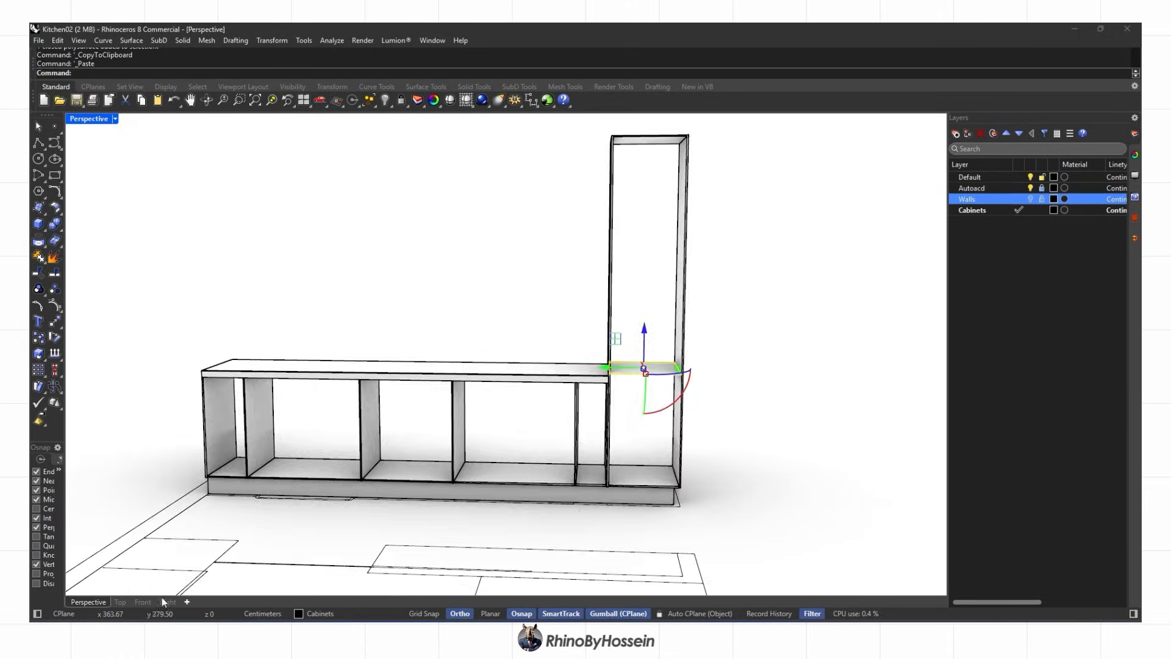
Align the shelf's top with the countertop in Front view
click(143, 602)
text(align)
key(Return)
click(291, 73)
scroll(759, 439, up, 8)
click(760, 400)
click(89, 602)
key(Return)
scroll(601, 320, down, 4)
key(Escape)
Select the upper shelf to check it, leaving it in place
right_drag(585, 317, 560, 328)
scroll(577, 335, up, 6)
click(587, 346)
drag(590, 235, 591, 233)
key(Escape)
scroll(579, 275, down, 6)
right_drag(573, 332, 318, 333)
Show all hidden objects and save the file as Kitchen02.3dm
right_click(385, 100)
key(ctrl+s)
key(ctrl+s)
right_drag(685, 533, 445, 376)
scroll(384, 332, up, 6)
click(1030, 198)
click(1030, 199)
Select the three upper cabinet boxes and isolate them
click(364, 314)
shift+click(454, 282)
shift+click(594, 298)
right_drag(652, 288, 642, 311)
scroll(784, 258, up, 3)
shift+click(785, 260)
ctrl+click(803, 249)
click(433, 137)
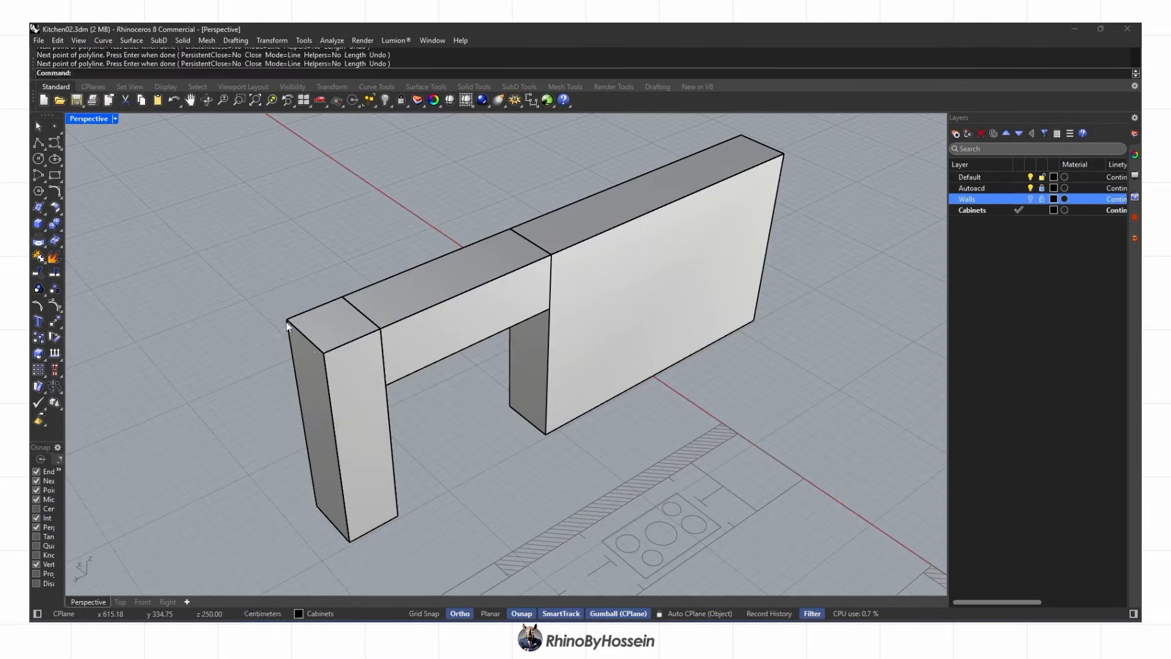
Extrude the side curve into a thin side panel and delete the leftover curve
click(121, 265)
key(Return)
scroll(297, 400, up, 6)
key(Delete)
click(324, 388)
click(340, 426)
Copy the side panel to the cabinet joint and to the right end
click(38, 338)
click(360, 299)
click(472, 250)
key(Return)
key(Return)
click(356, 301)
click(781, 128)
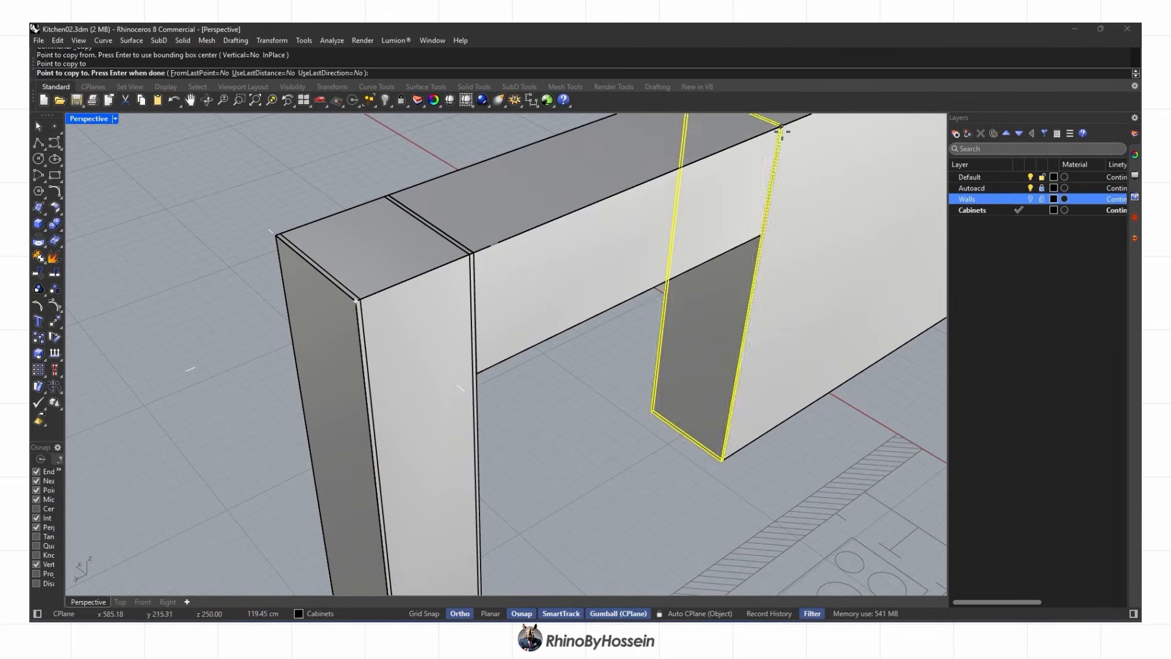
key(Return)
scroll(720, 183, down, 4)
key(Return)
click(397, 255)
Draw a line along the cabinet bottom and divide it into 3 segments
click(38, 142)
scroll(330, 366, up, 6)
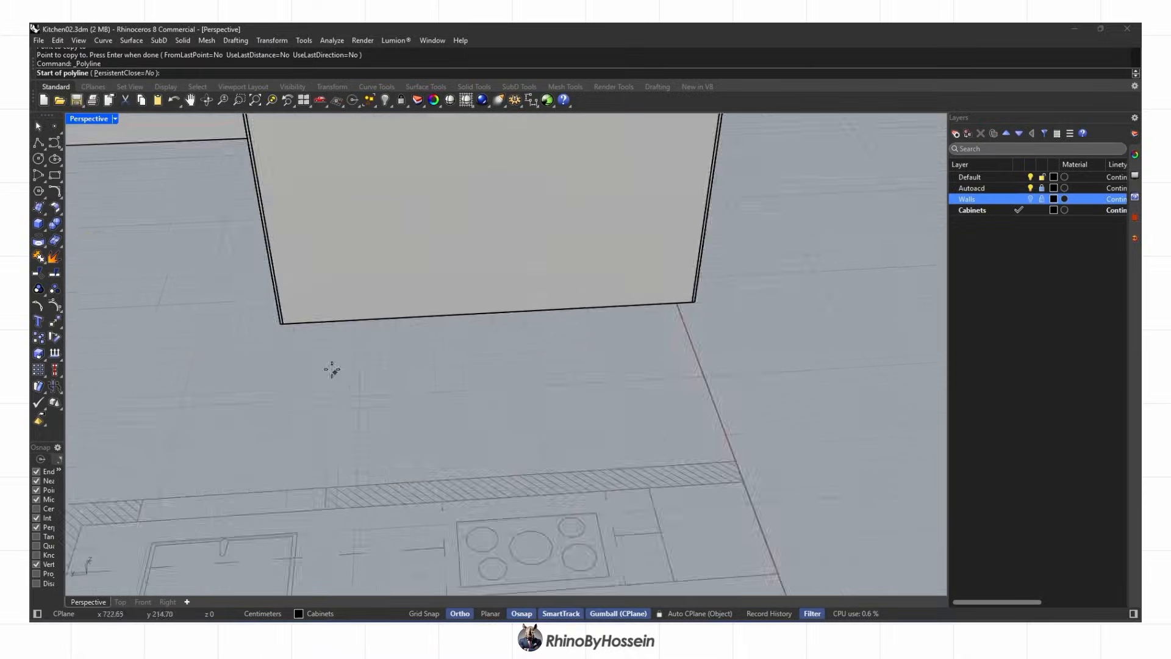
scroll(273, 285, down, 2)
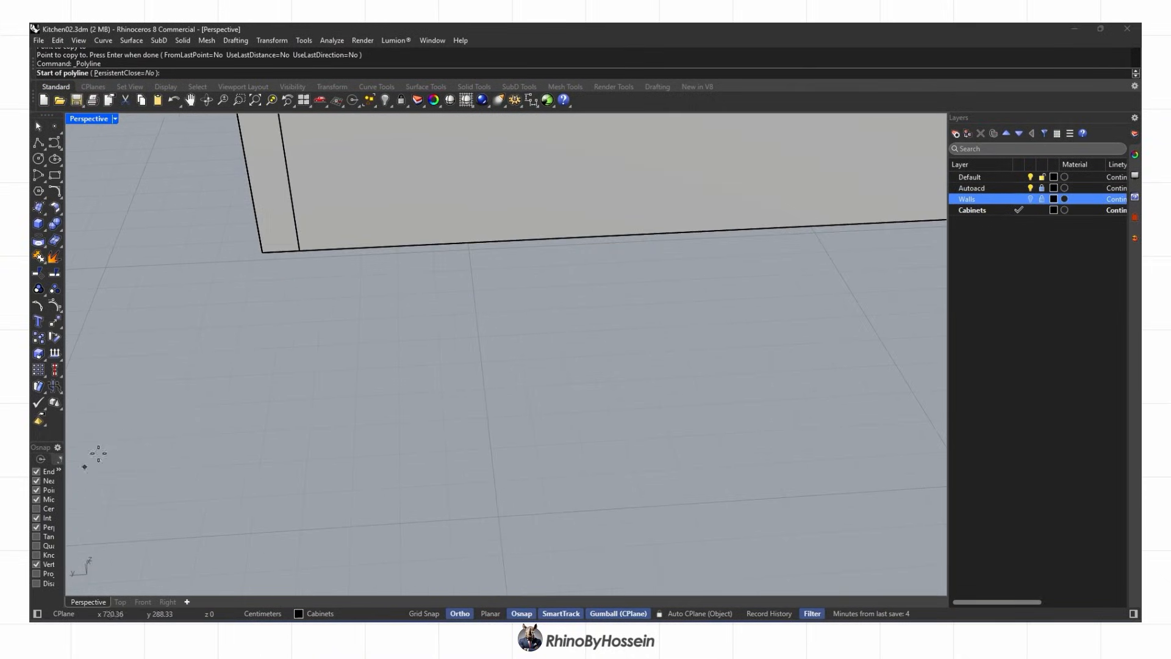
shift+right_drag(264, 254, 239, 457)
click(240, 456)
scroll(242, 460, down, 8)
scroll(641, 430, up, 7)
click(762, 424)
key(Return)
scroll(707, 459, down, 8)
text(divide)
key(Return)
text(3)
key(Return)
scroll(418, 449, down, 7)
Copy the side panel onto the two division points
right_drag(418, 449, 455, 454)
drag(392, 496, 411, 390)
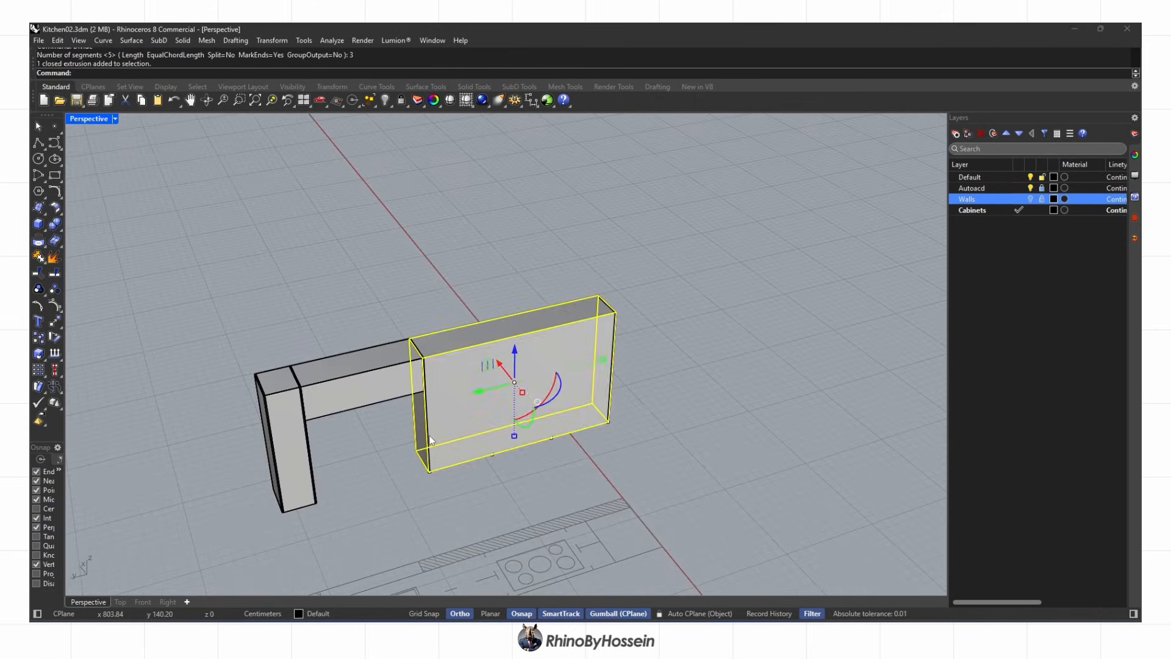
click(39, 341)
scroll(444, 480, up, 10)
scroll(371, 437, up, 3)
click(372, 430)
scroll(374, 433, down, 8)
scroll(521, 389, up, 8)
click(519, 388)
click(835, 306)
scroll(677, 408, down, 8)
key(Return)
Delete the large cabinet box, leaving only the separate side panels
right_drag(680, 415, 501, 411)
key(Escape)
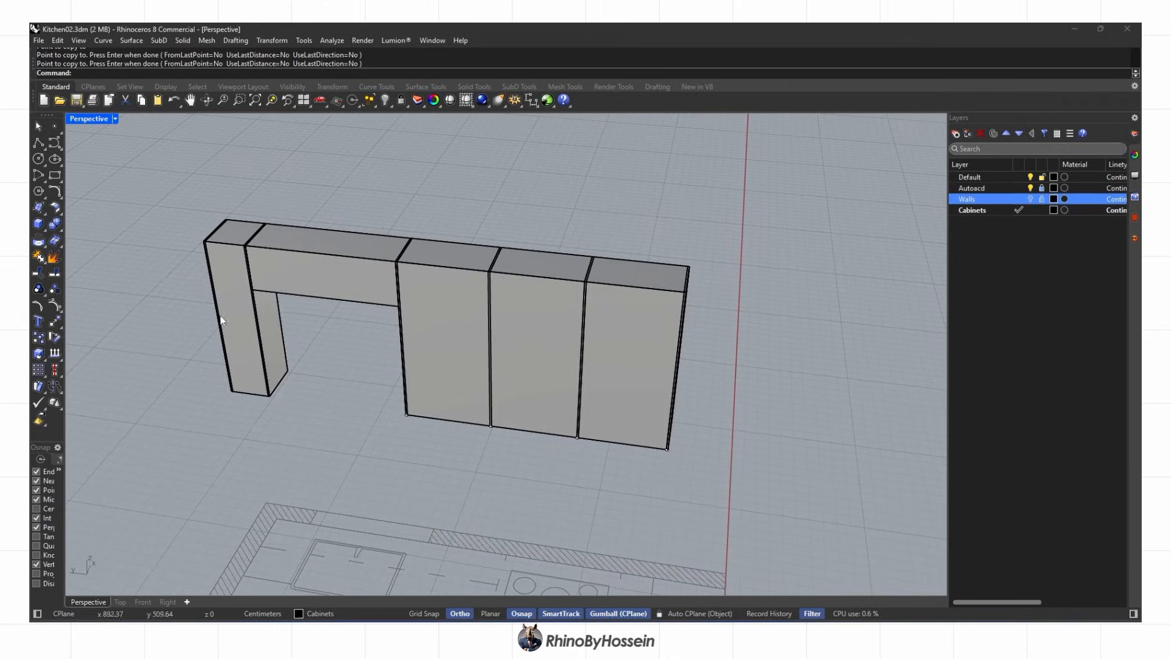
click(444, 327)
key(Delete)
right_drag(444, 328, 518, 302)
Draw a bottom panel box and move its front face by 2
click(39, 223)
scroll(390, 427, up, 5)
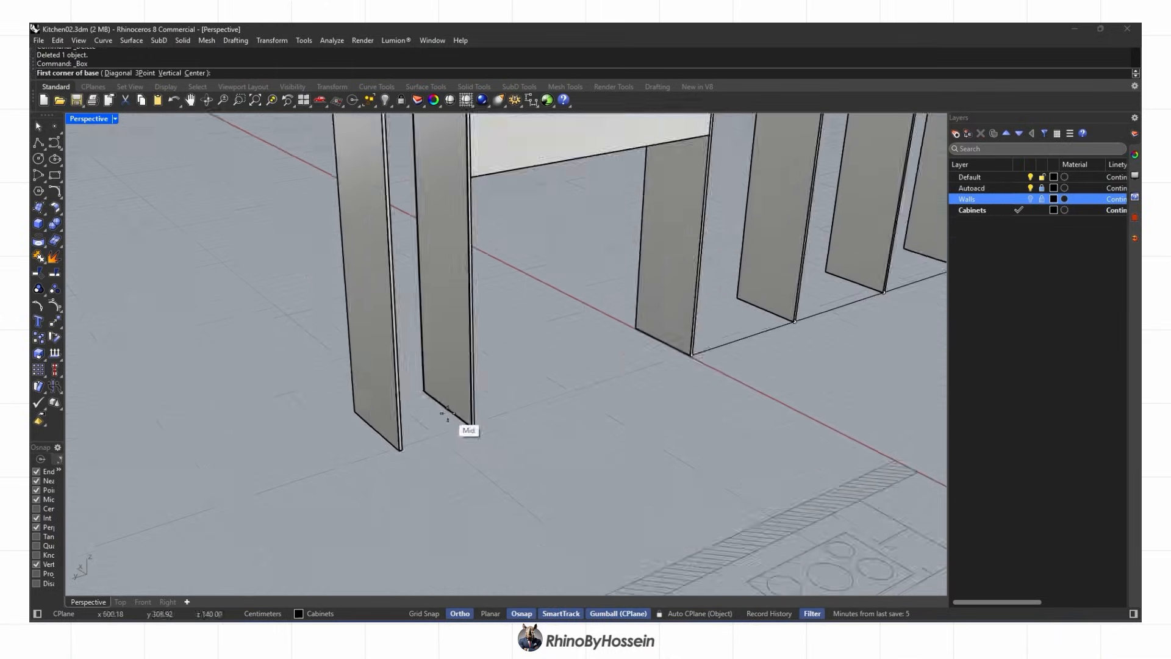
click(379, 467)
scroll(420, 452, up, 5)
ctrl+shift+click(459, 440)
scroll(491, 440, up, 5)
scroll(492, 440, down, 9)
right_drag(491, 440, 445, 427)
click(436, 400)
text(2)
key(Return)
scroll(478, 399, down, 6)
Draw a thin bottom panel 1 high and move its front face by 1
right_click(463, 384)
scroll(464, 383, up, 8)
click(319, 305)
text(1)
key(Return)
scroll(294, 389, up, 8)
ctrl+shift+click(273, 389)
scroll(317, 397, down, 5)
key(Return)
scroll(331, 390, down, 3)
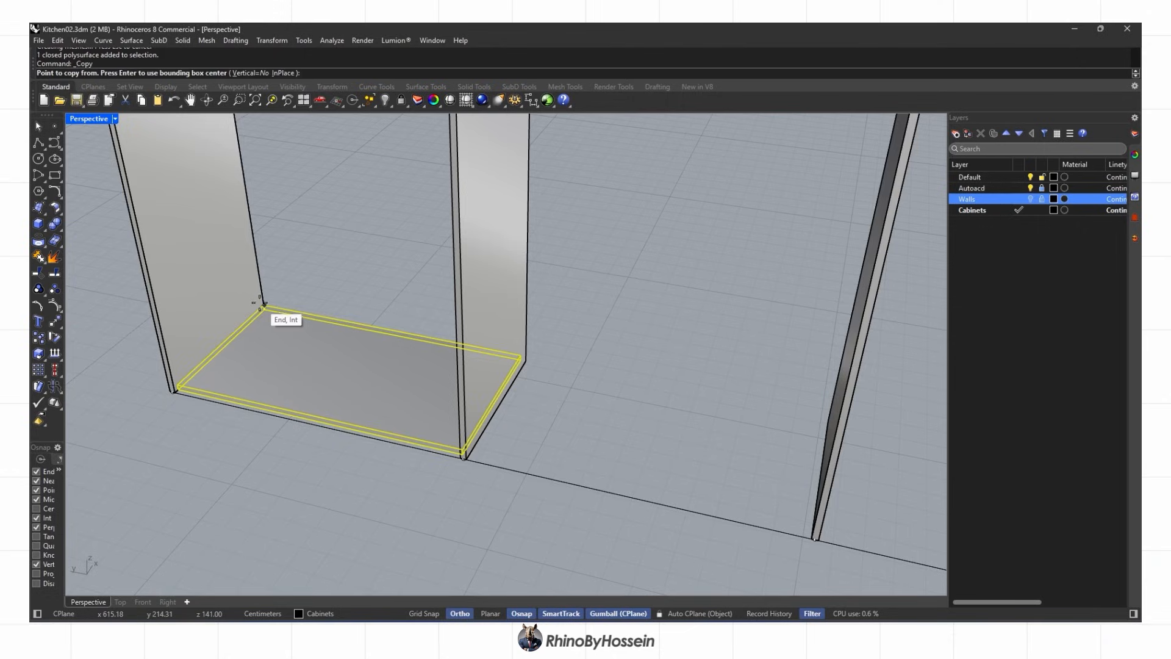
Copy the bottom panel to the right and delete the unwanted copy
click(263, 305)
click(527, 360)
right_click(529, 416)
scroll(529, 419, up, 4)
click(530, 419)
key(Delete)
click(163, 340)
click(140, 258)
key(Escape)
Copy the bottom panel into the next and last cabinet bays
right_click(141, 259)
click(140, 255)
click(524, 331)
scroll(549, 354, down, 5)
click(510, 347)
right_click(511, 350)
Box a shelf inside the cabinet and delete the front panel
right_drag(476, 403, 616, 420)
scroll(610, 420, down, 6)
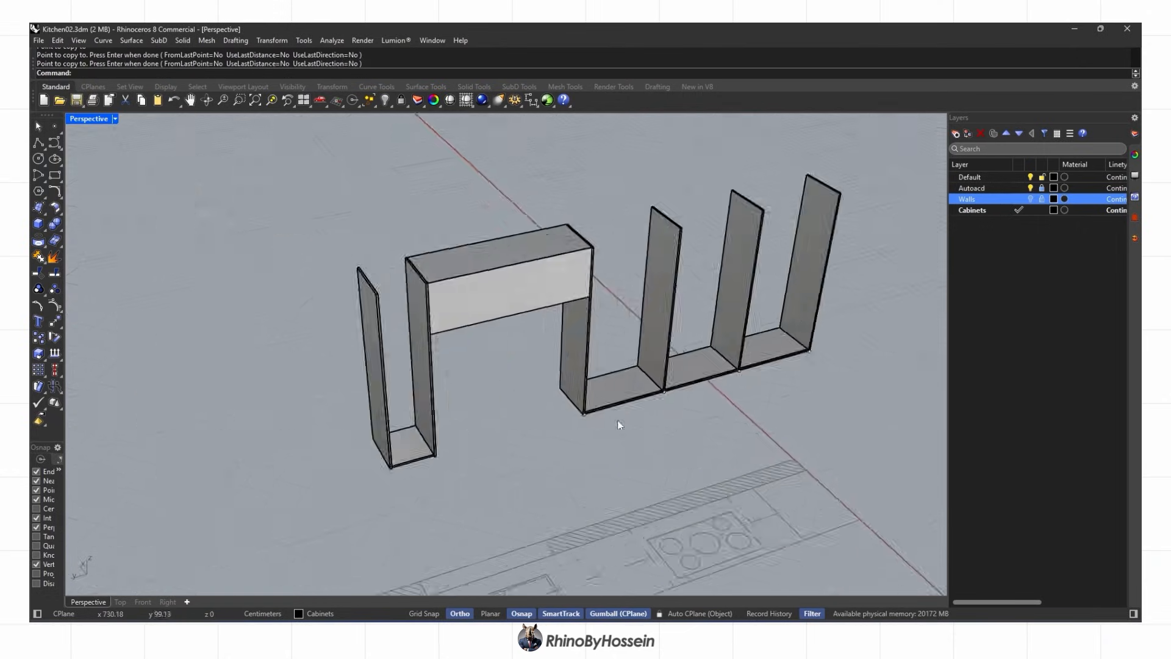
right_drag(467, 365, 450, 430)
right_drag(450, 430, 455, 389)
scroll(390, 317, up, 6)
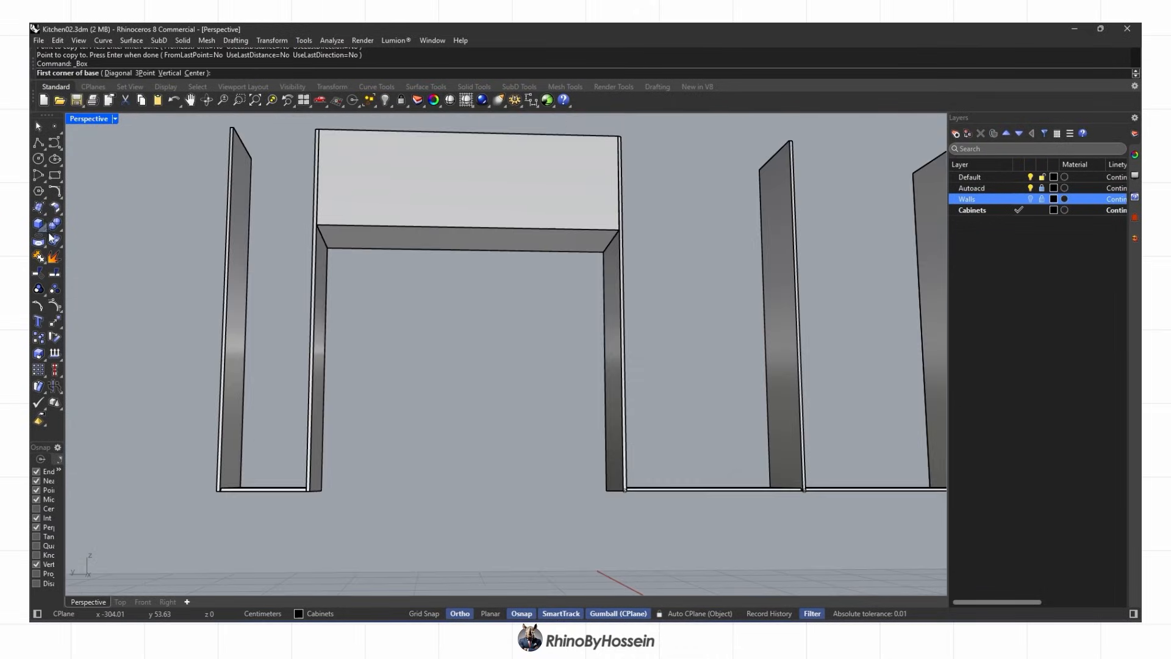
click(40, 230)
scroll(333, 260, up, 4)
click(325, 241)
key(Return)
scroll(549, 342, down, 5)
right_drag(488, 317, 366, 452)
click(392, 385)
key(Delete)
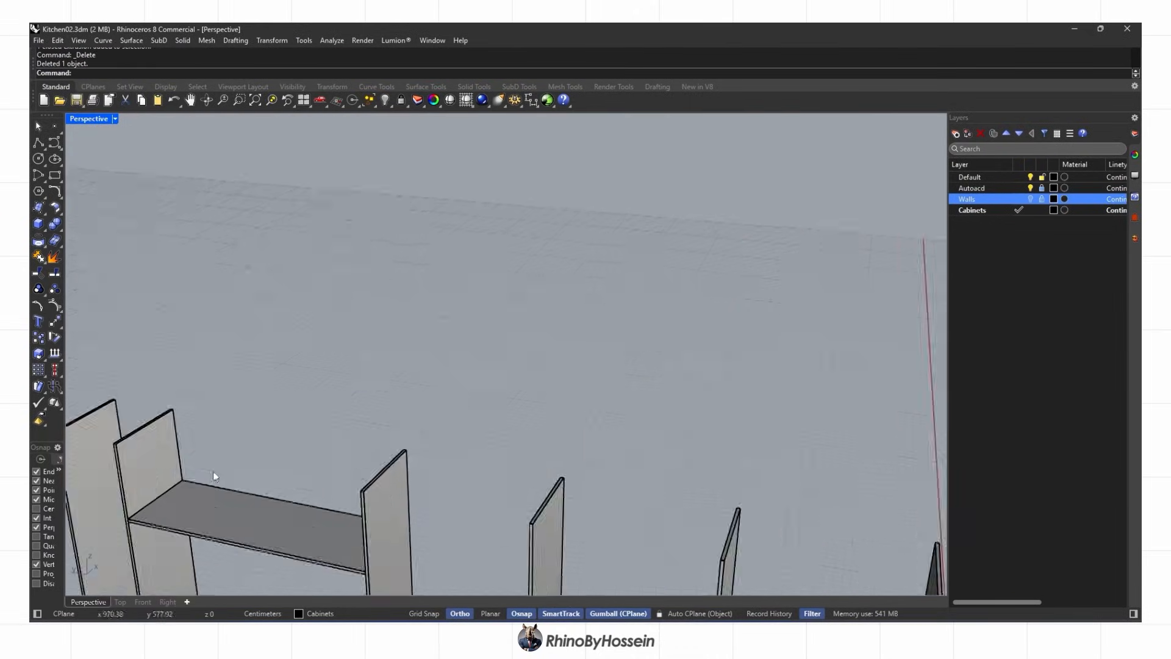
Nudge the shelf's front face inward by 2
shift+right_drag(305, 518, 341, 293)
scroll(269, 244, up, 6)
ctrl+shift+click(390, 382)
click(374, 362)
text(2)
key(Return)
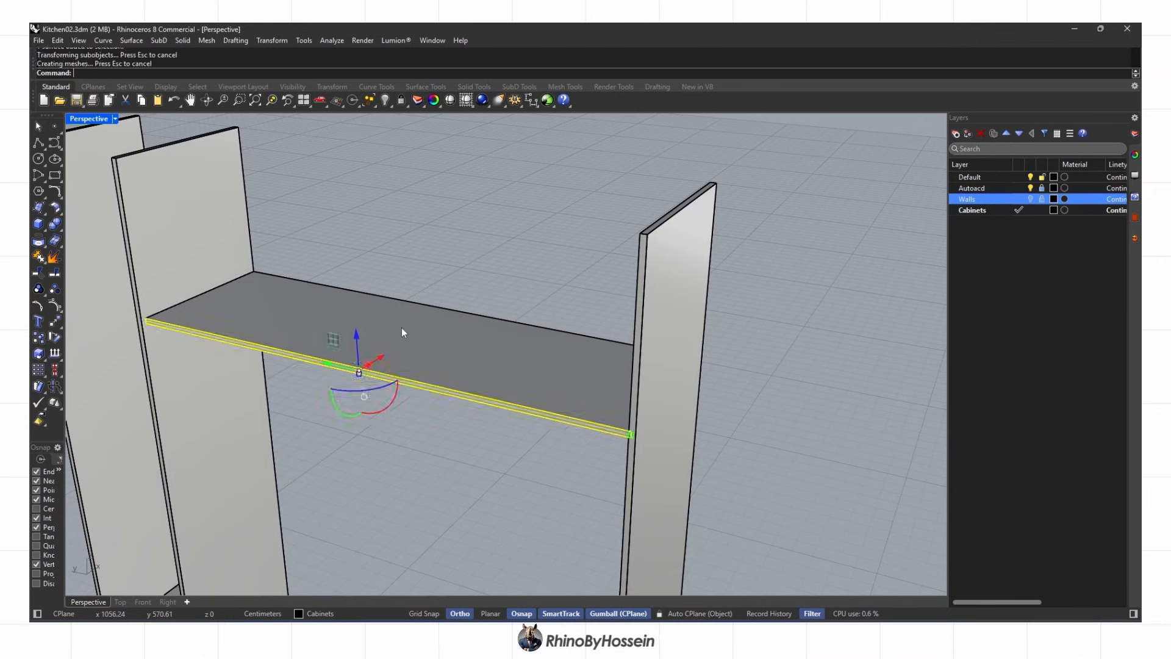
scroll(401, 328, down, 4)
Copy the shelf upward to add a second shelf
click(401, 328)
click(39, 337)
click(295, 287)
click(286, 184)
key(Return)
scroll(404, 366, down, 5)
Copy the four bottom boards up to the panel tops as top boards
click(405, 536)
shift+click(801, 563)
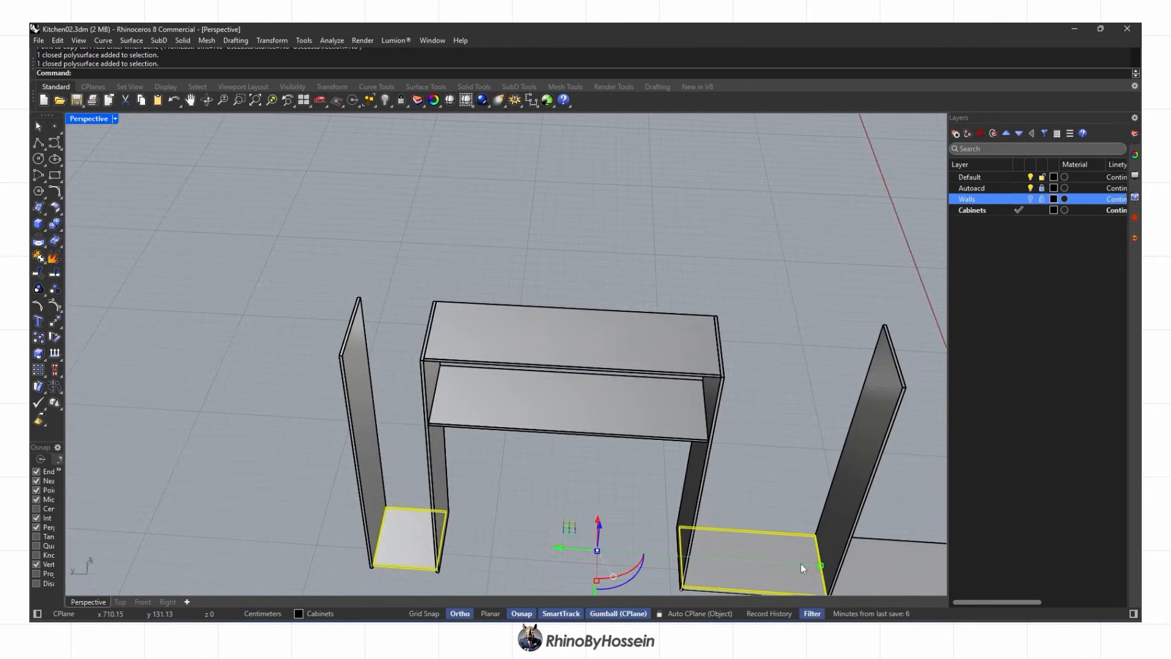
shift+click(655, 472)
shift+click(731, 471)
right_drag(730, 471, 799, 457)
click(39, 337)
scroll(597, 468, up, 3)
click(664, 419)
click(706, 131)
key(Return)
scroll(504, 405, down, 7)
shift+right_drag(505, 405, 635, 383)
Delete all leftover points and curves with SelPt and SelCrv
text(SelPt)
key(Return)
key(Delete)
text(SelCrv)
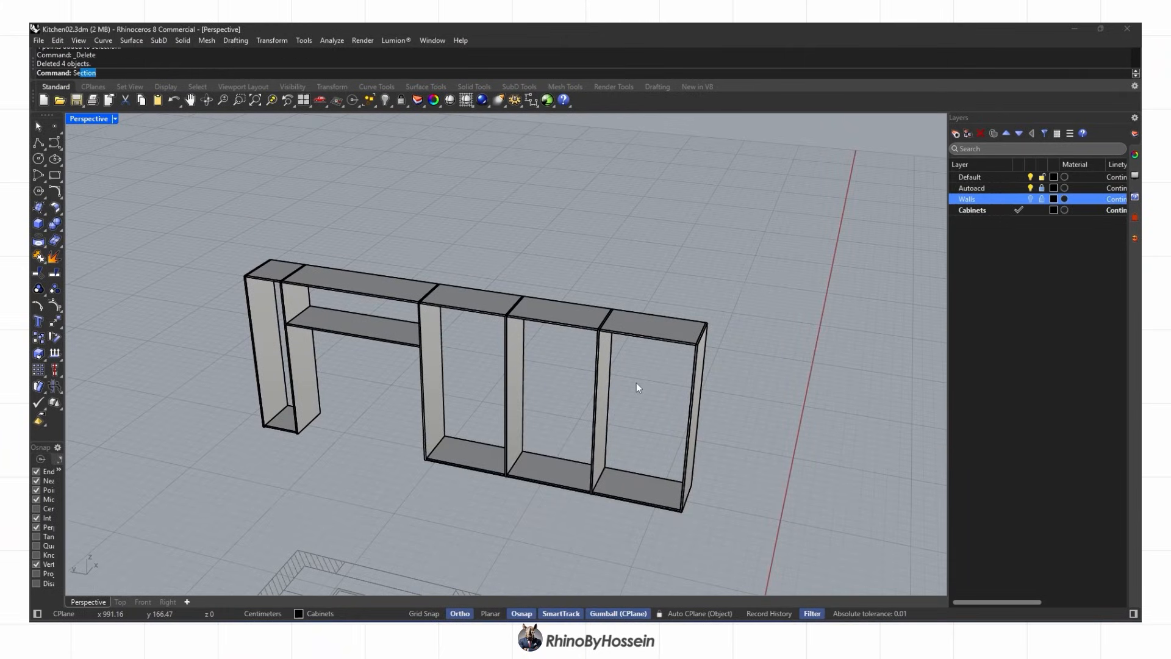
key(Return)
key(Delete)
scroll(636, 382, down, 3)
right_drag(635, 382, 701, 350)
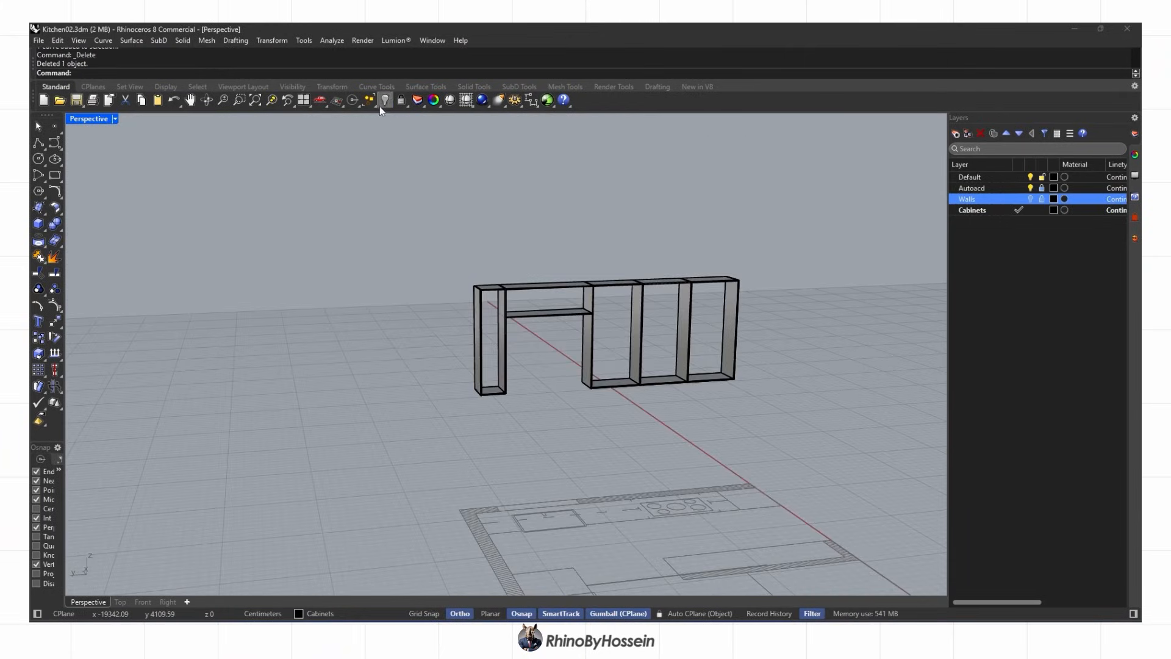
Show all hidden objects and turn the Walls layer back on
right_click(384, 102)
scroll(415, 250, down, 2)
right_drag(419, 256, 244, 323)
click(1031, 200)
right_drag(560, 317, 347, 305)
shift+right_drag(347, 305, 572, 333)
scroll(571, 333, up, 4)
Hide the cabinets so only the walls remain visible
click(419, 125)
right_drag(369, 329, 227, 339)
scroll(538, 416, up, 2)
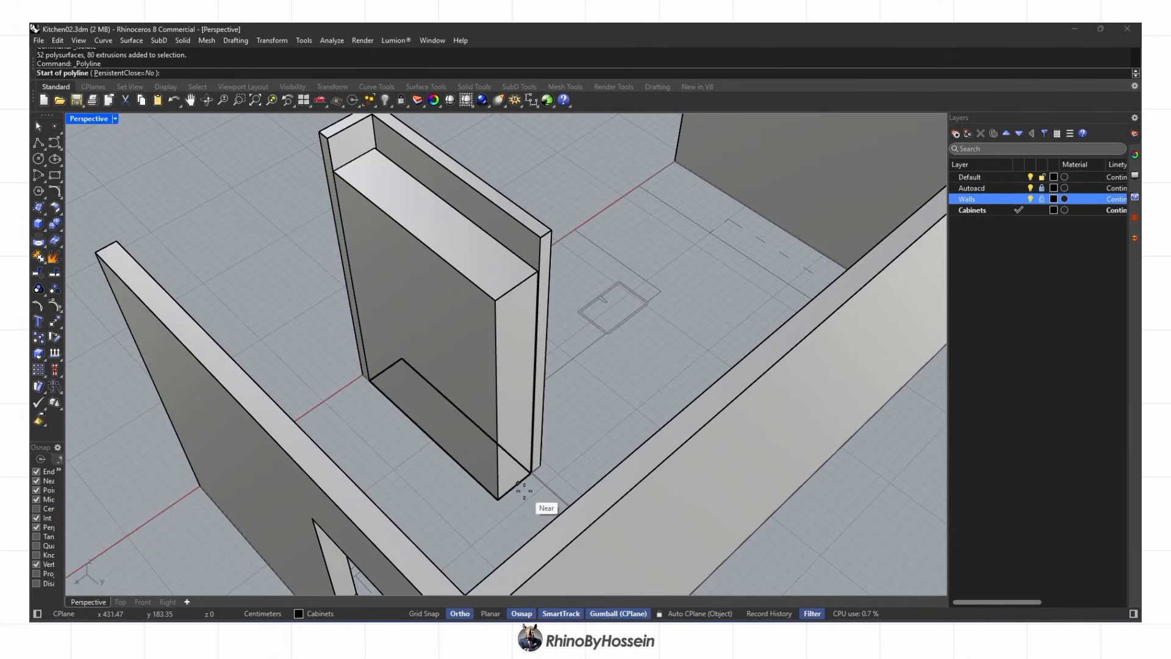
key(Escape)
right_drag(524, 491, 518, 391)
scroll(488, 366, down, 3)
Show all objects again, isolate the tall cabinet and hide the Walls layer
click(387, 240)
right_click(385, 100)
right_drag(427, 342, 464, 427)
scroll(493, 494, up, 4)
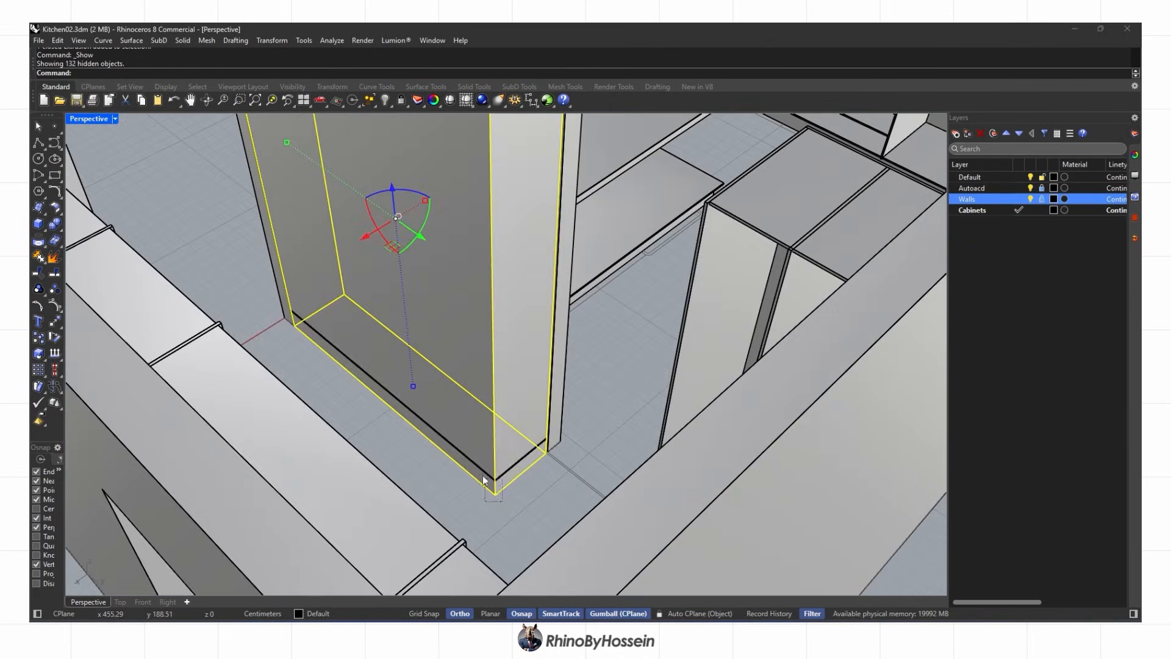
click(419, 122)
scroll(488, 366, down, 5)
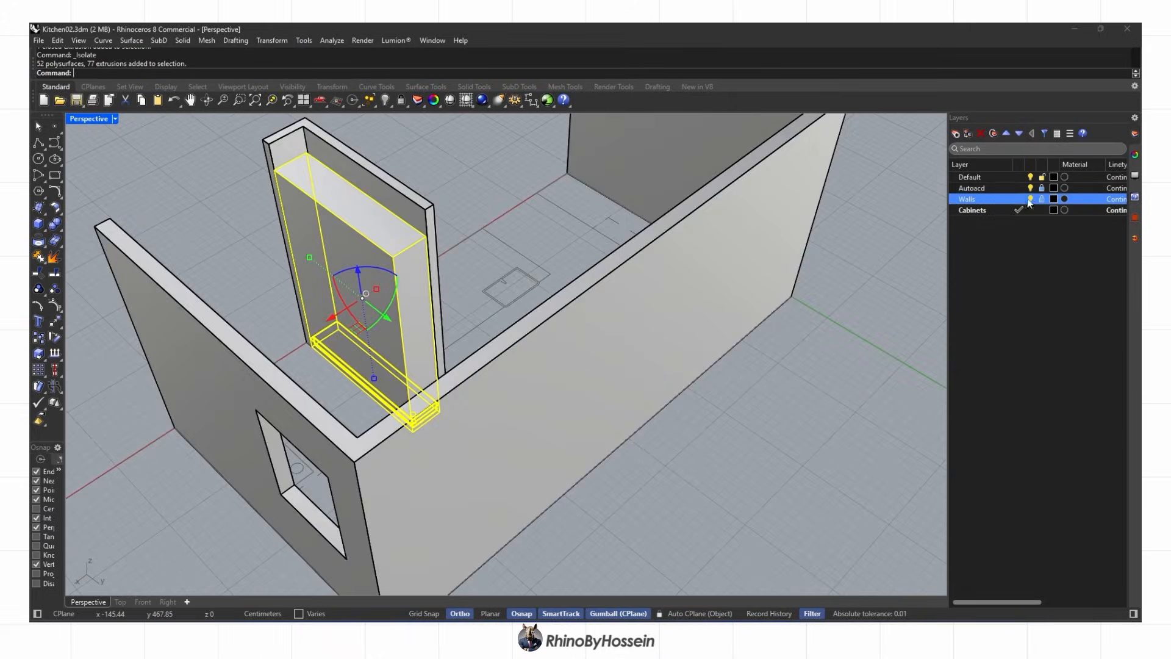
click(1030, 199)
click(671, 342)
right_drag(519, 391, 586, 366)
scroll(435, 421, up, 10)
Draw a closed polyline outline of the side panel and extrude it into a solid
click(38, 143)
click(718, 246)
scroll(671, 274, down, 5)
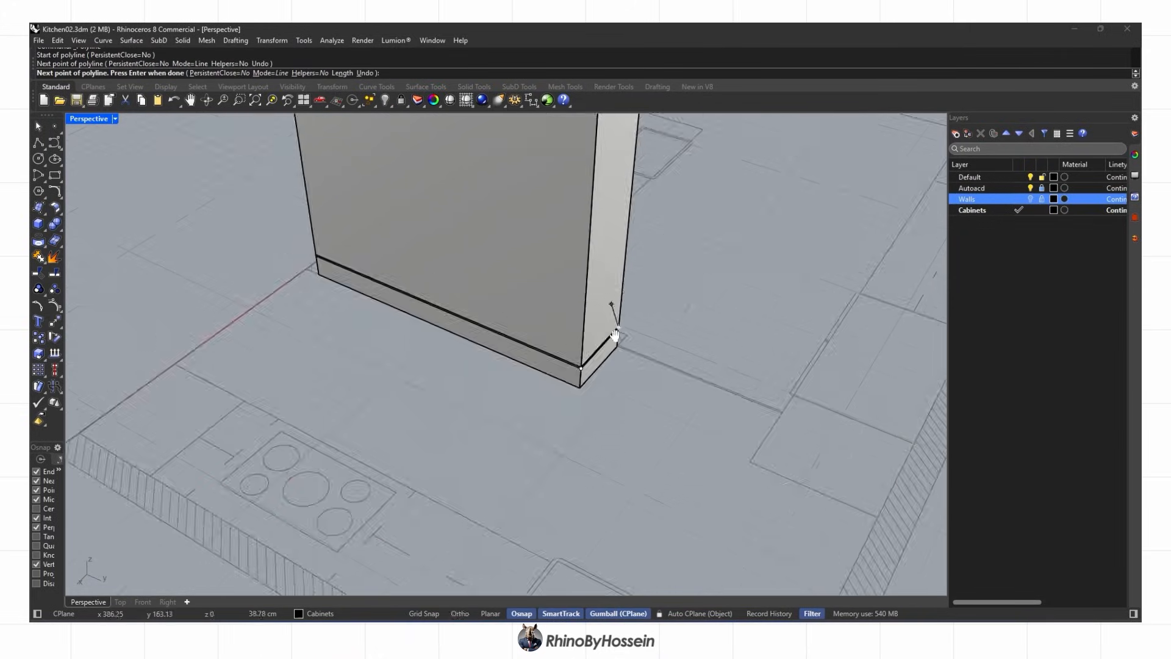
scroll(615, 287, up, 5)
click(526, 266)
scroll(523, 275, down, 5)
scroll(509, 390, up, 8)
click(481, 403)
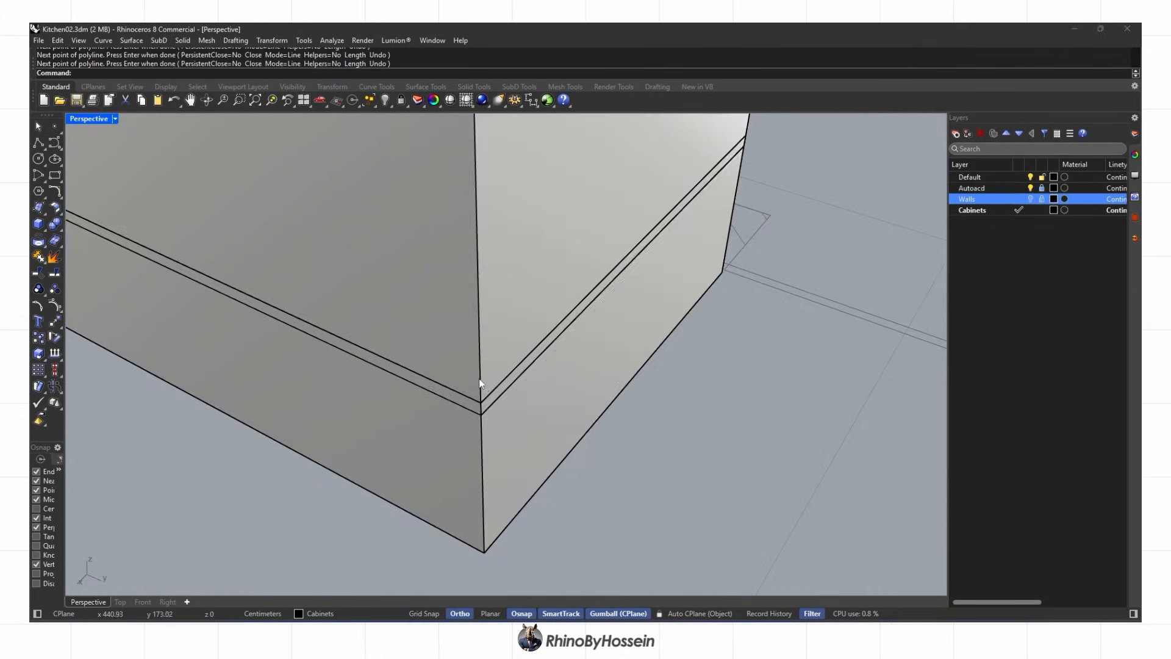
click(482, 378)
scroll(499, 472, down, 7)
right_drag(499, 472, 457, 471)
click(121, 263)
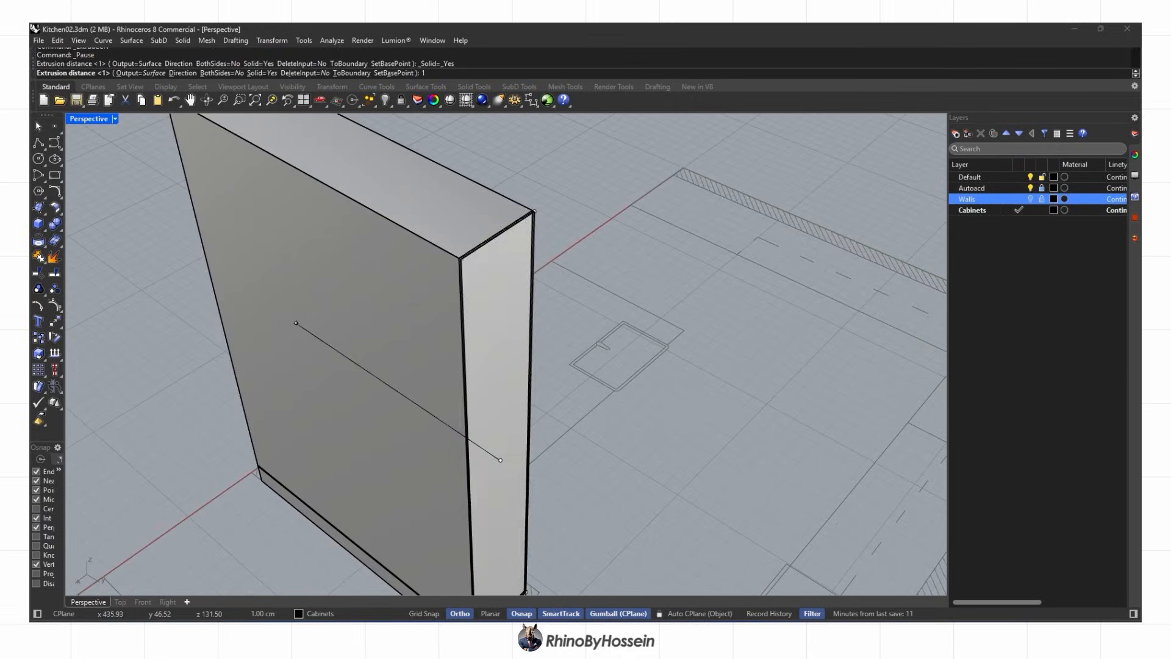
Copy the side panel to the cabinet's left end
click(469, 303)
right_drag(468, 305, 549, 341)
click(39, 337)
scroll(780, 257, up, 4)
click(750, 259)
scroll(306, 229, up, 4)
click(272, 241)
right_click(360, 280)
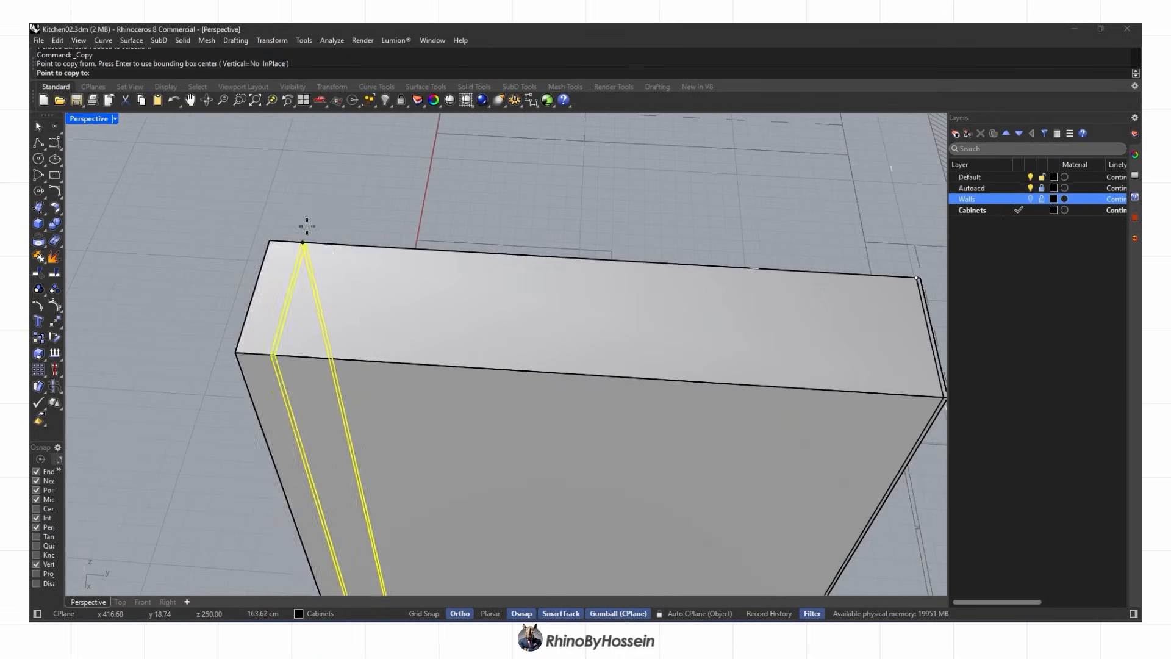
Draw a closed outline across the cabinet with one point offset 1 cm from the corner
click(39, 143)
scroll(275, 240, up, 4)
click(276, 238)
scroll(278, 240, down, 8)
scroll(700, 273, up, 8)
text(1)
key(Return)
click(705, 349)
shift+right_drag(323, 256, 479, 213)
scroll(326, 235, up, 8)
click(335, 240)
scroll(335, 240, down, 8)
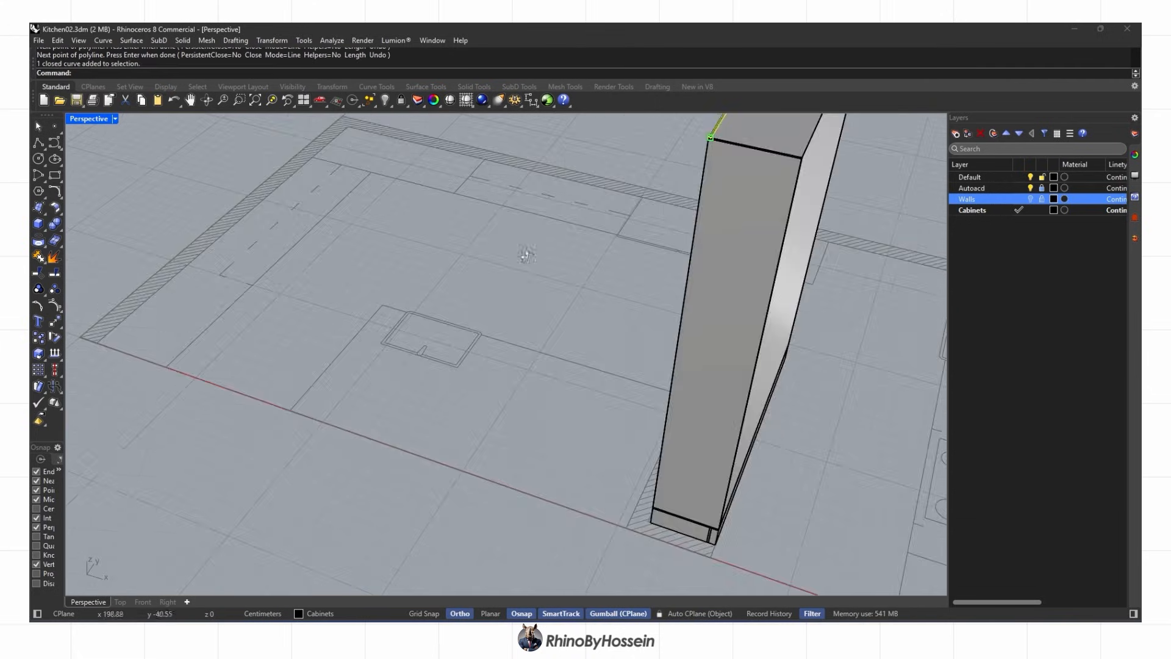
scroll(715, 516, up, 8)
Extrude the outline, then delete the unwanted extrusion
click(121, 262)
click(418, 434)
scroll(418, 434, down, 8)
right_drag(500, 415, 391, 357)
key(Delete)
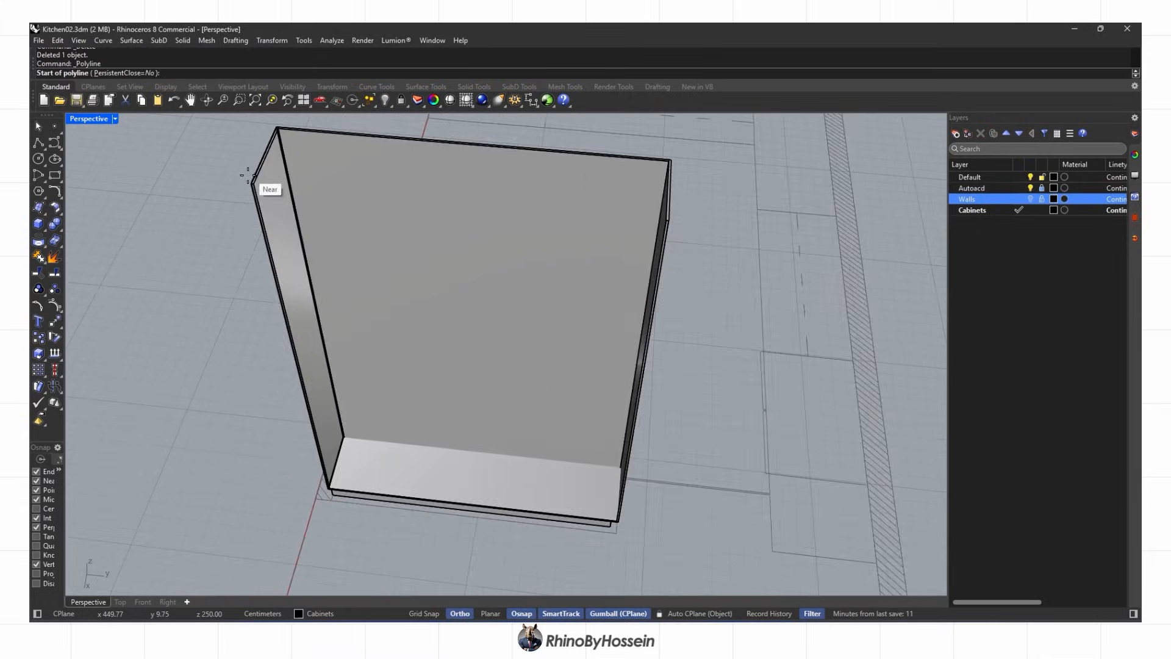
scroll(335, 202, up, 5)
key(Escape)
scroll(316, 286, down, 5)
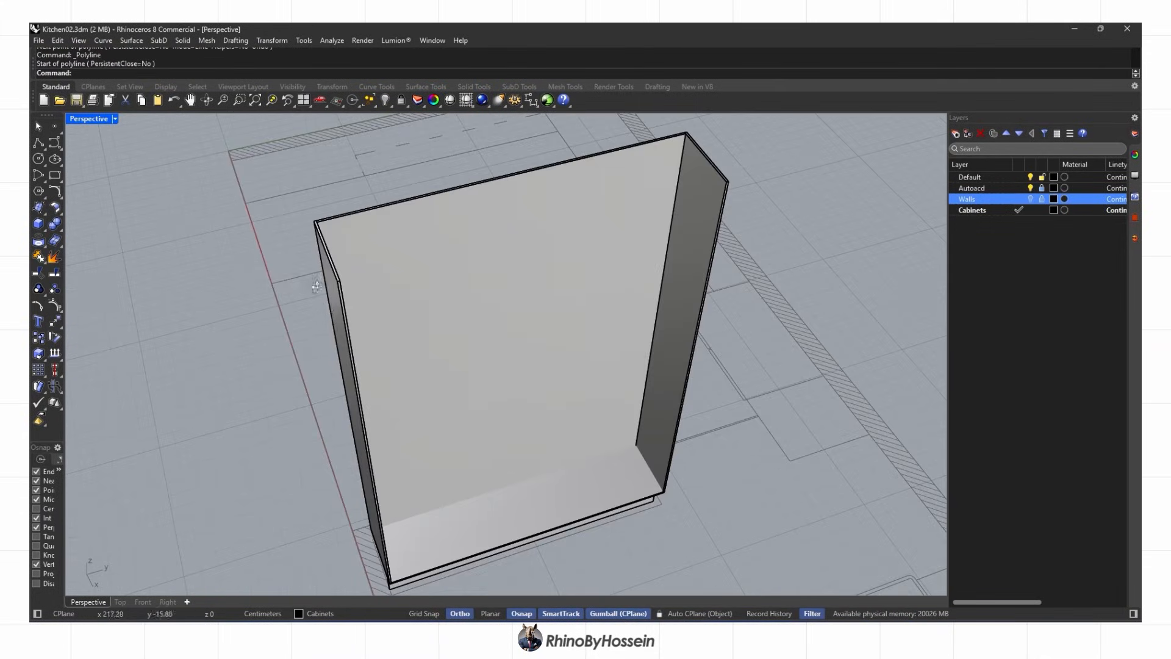
Draw a line across the cabinet from the left corner to the right corner
right_click(333, 275)
scroll(337, 276, up, 8)
click(349, 283)
scroll(350, 283, down, 8)
scroll(554, 301, up, 6)
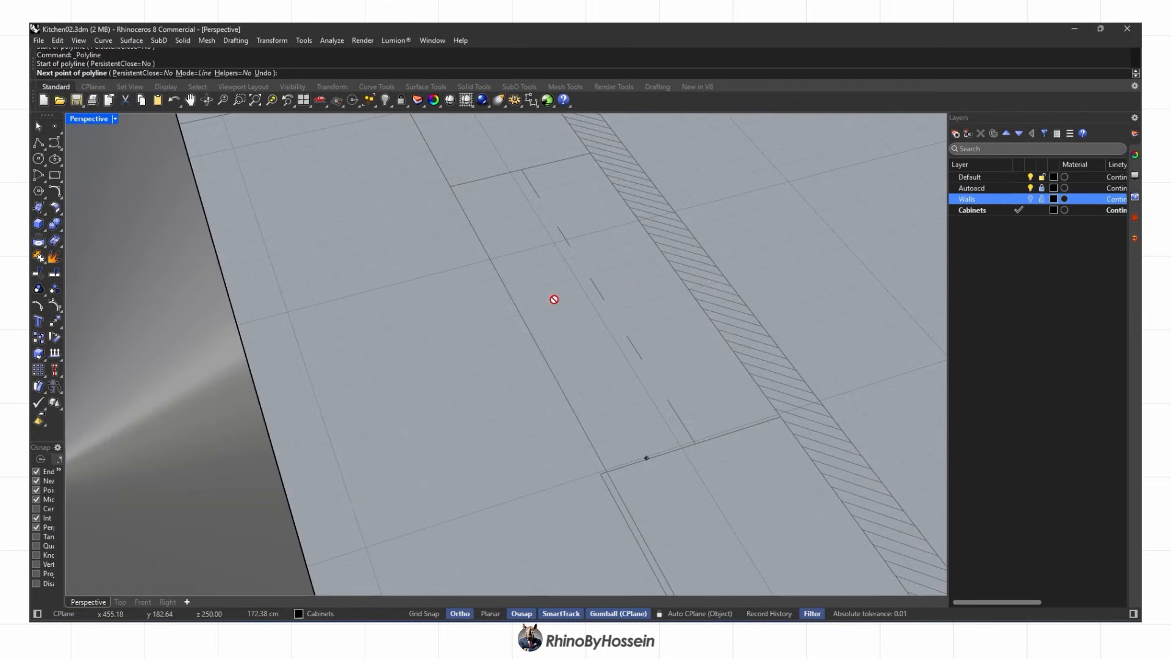
click(542, 307)
scroll(541, 307, down, 7)
right_click(541, 307)
click(486, 323)
Divide the line into 4 equal parts
text(Divide)
key(Return)
text(4)
right_drag(446, 379, 366, 352)
right_click(410, 356)
scroll(470, 339, up, 5)
Copy the side panel to the three division points as dividers
click(471, 339)
click(39, 338)
click(452, 297)
scroll(452, 298, down, 5)
click(308, 291)
click(117, 283)
shift+right_drag(117, 283, 542, 263)
click(452, 319)
scroll(452, 319, down, 6)
right_click(452, 321)
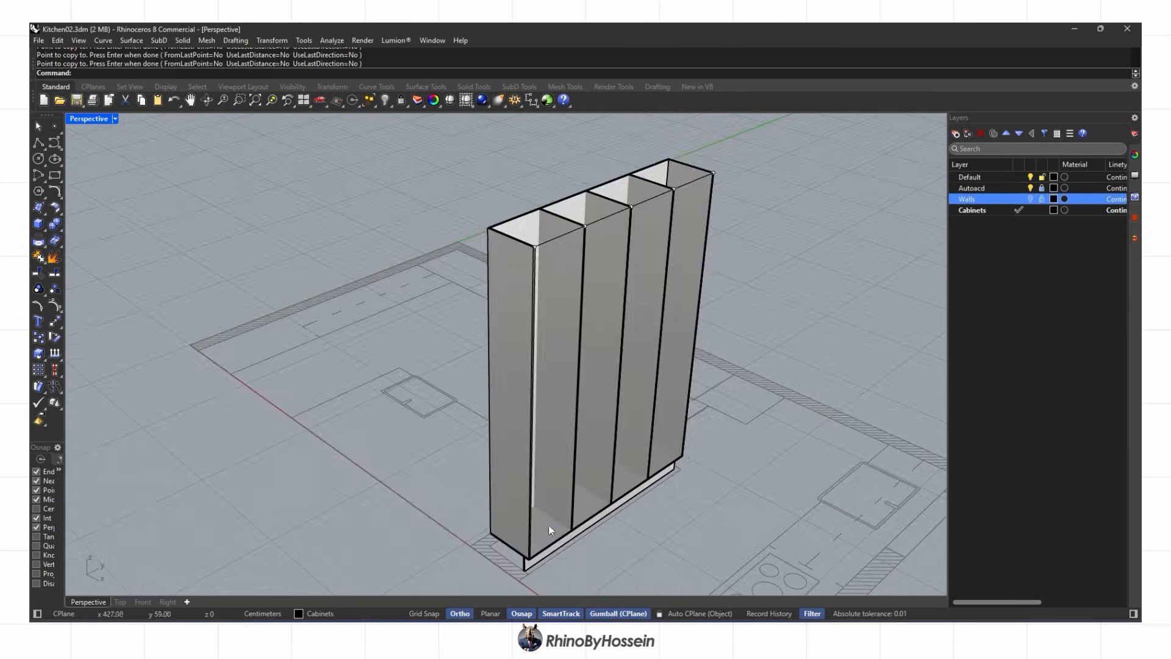
scroll(548, 525, up, 7)
scroll(595, 504, up, 5)
Move the thin base strip by -2 with the gumball
click(911, 310)
text(-)
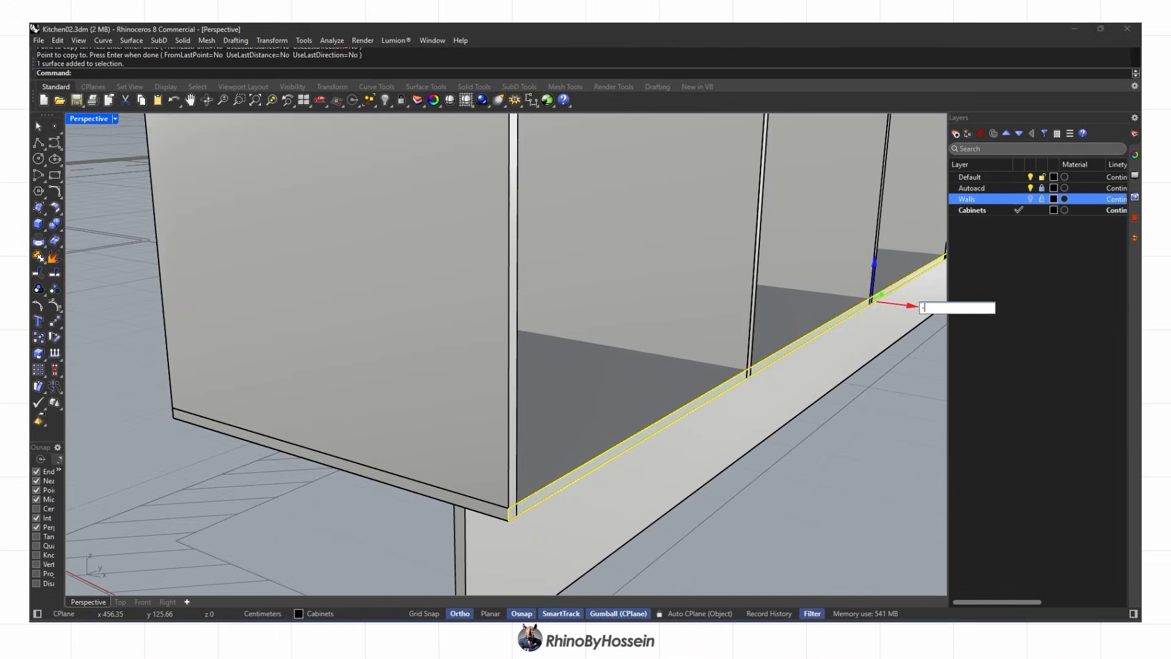
text(2)
key(Return)
scroll(734, 430, down, 3)
right_drag(735, 431, 555, 415)
scroll(510, 431, down, 5)
scroll(555, 416, up, 6)
Start copying the bottom shelf, then cancel the copy and clear the selection
click(552, 439)
click(38, 337)
scroll(436, 420, up, 9)
click(423, 360)
scroll(422, 377, up, 6)
key(Escape)
right_drag(422, 376, 378, 467)
scroll(638, 423, down, 6)
key(Escape)
BooleanSplit the bottom shelf with the dividers and delete the leftover slivers
click(378, 466)
click(59, 228)
click(123, 235)
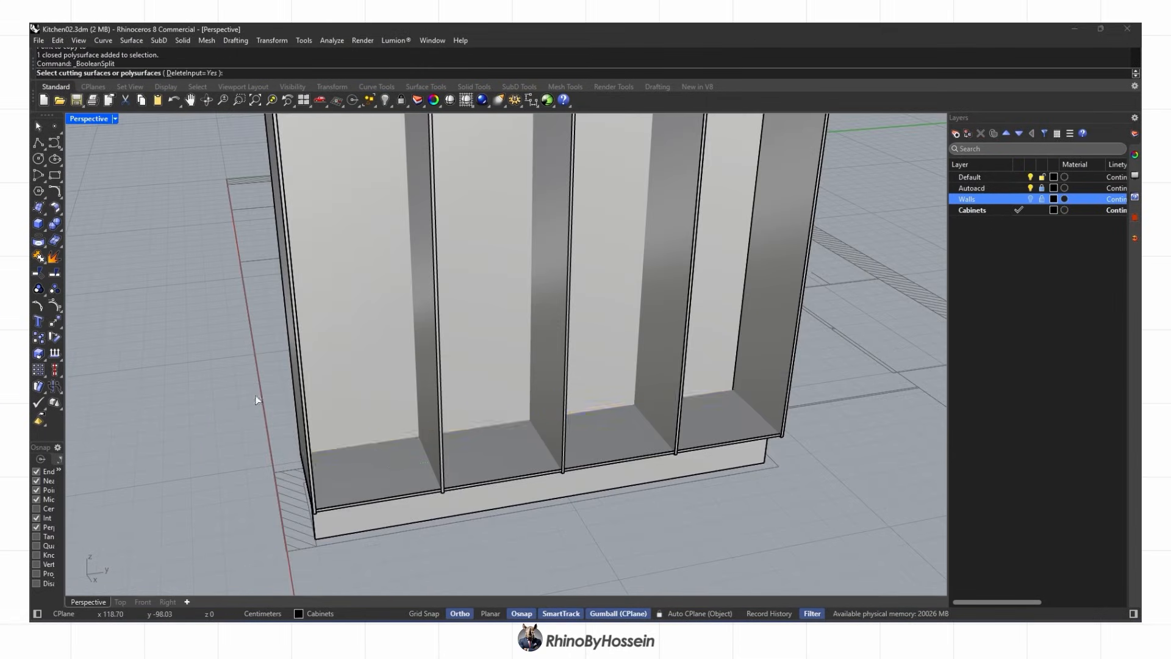
click(336, 447)
click(766, 357)
right_click(766, 357)
ctrl+click(719, 430)
key(Delete)
click(718, 431)
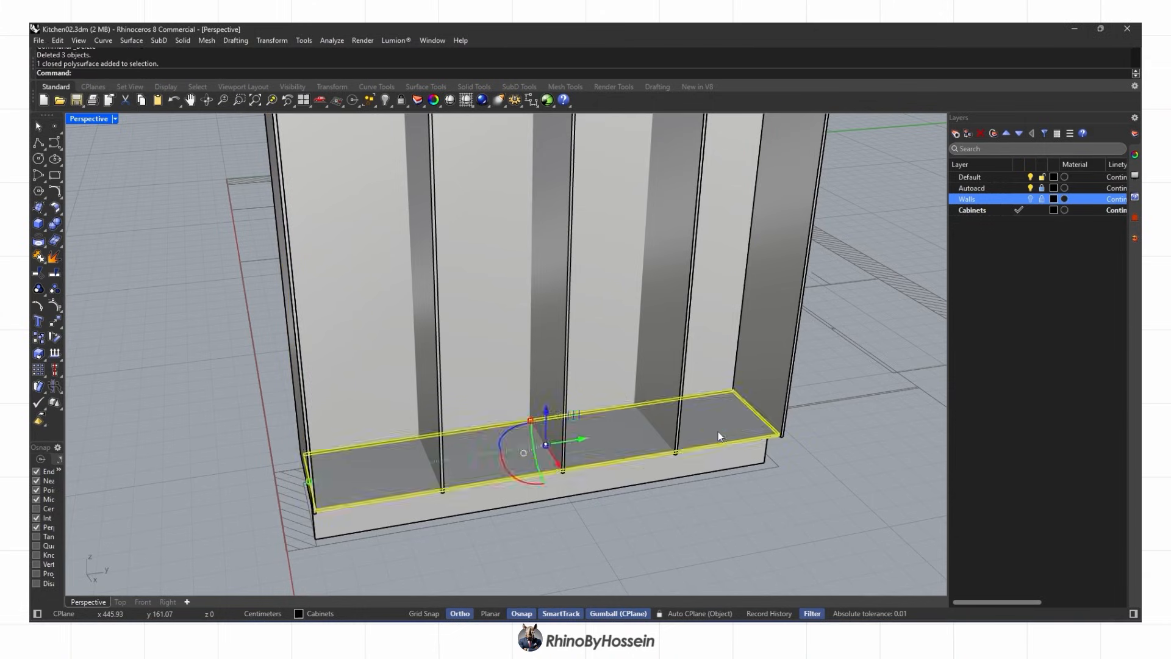
shift+right_drag(718, 430, 684, 525)
Copy the bottom shelf from its corner up to the cabinet's top corner
click(38, 338)
scroll(710, 482, up, 6)
click(688, 472)
scroll(689, 471, down, 10)
scroll(683, 339, up, 10)
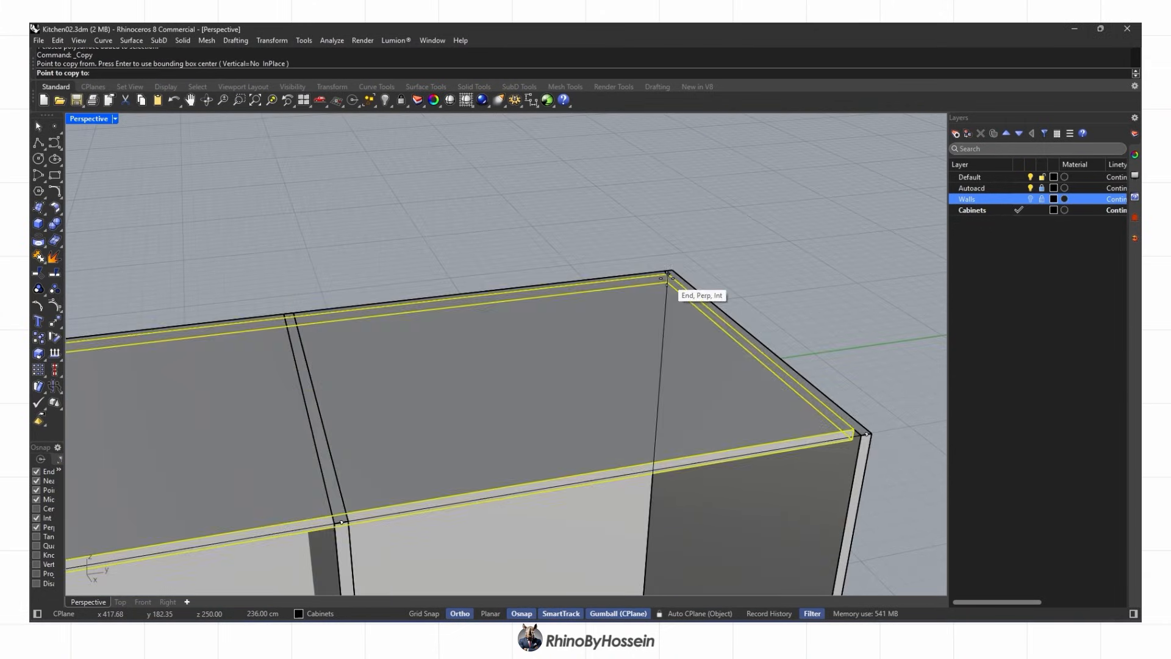
click(672, 275)
right_click(672, 275)
scroll(642, 354, down, 14)
shift+right_drag(623, 386, 670, 228)
Raise the shelf copy 80 units toward mid-height
click(563, 549)
scroll(563, 549, down, 3)
right_drag(564, 547, 627, 490)
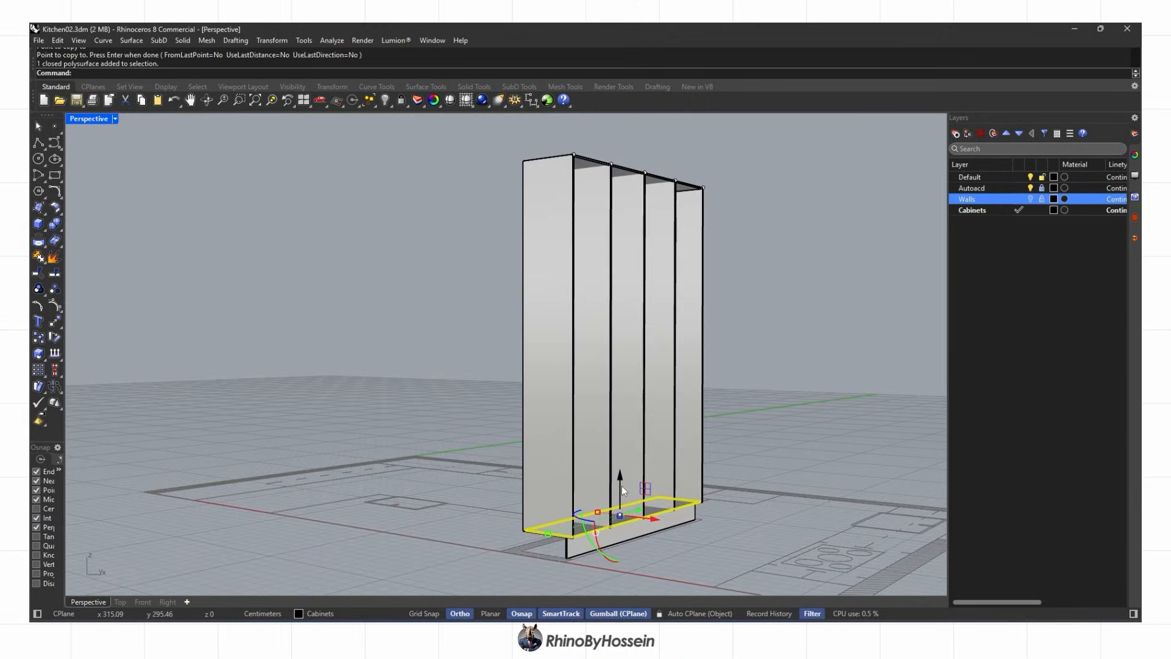
text(80)
key(Return)
key(Escape)
right_drag(694, 434, 474, 384)
scroll(596, 389, down, 2)
scroll(492, 425, up, 4)
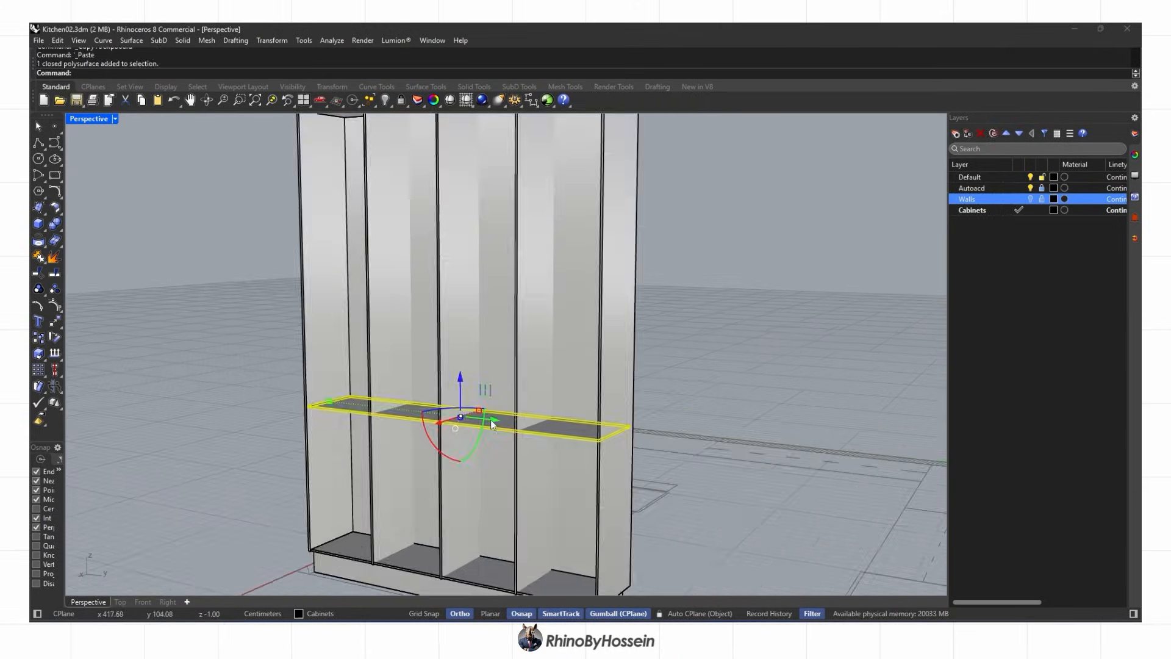
Raise another shelf 50, undo it, and raise it 65 instead
text(50)
key(Return)
right_drag(464, 380, 504, 388)
key(ctrl+z)
text(65)
key(Return)
key(Escape)
scroll(643, 387, down, 4)
scroll(627, 381, up, 5)
scroll(560, 332, down, 3)
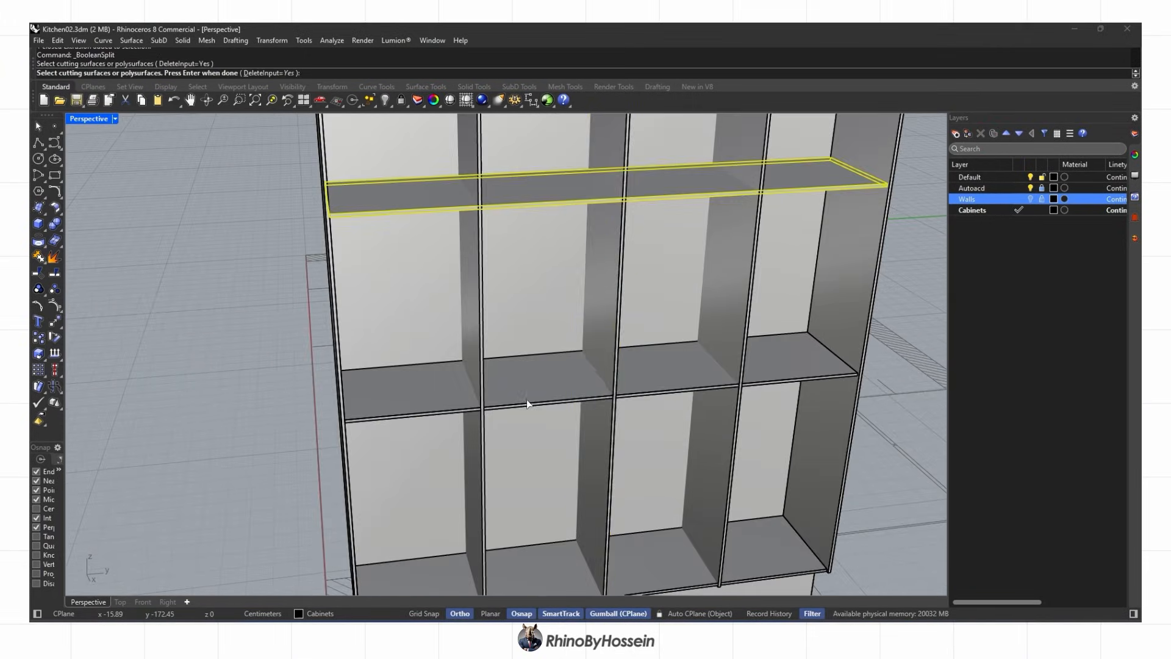
Try a polyline at the shelf-divider corner, then cancel and undo it
click(610, 318)
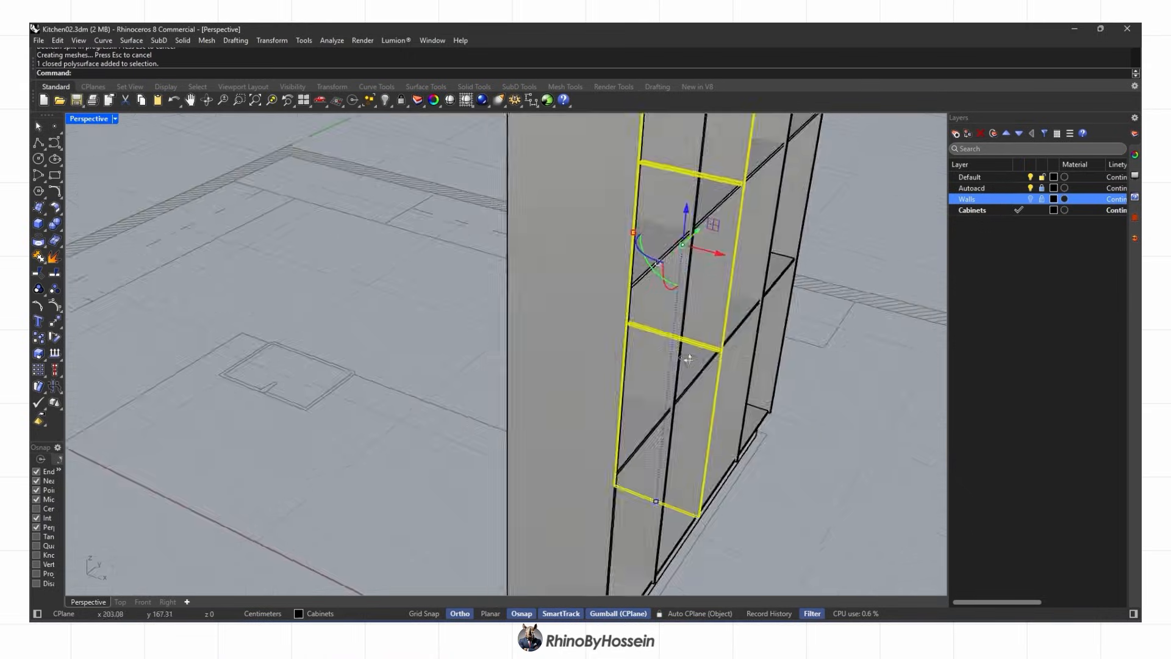
key(ctrl+z)
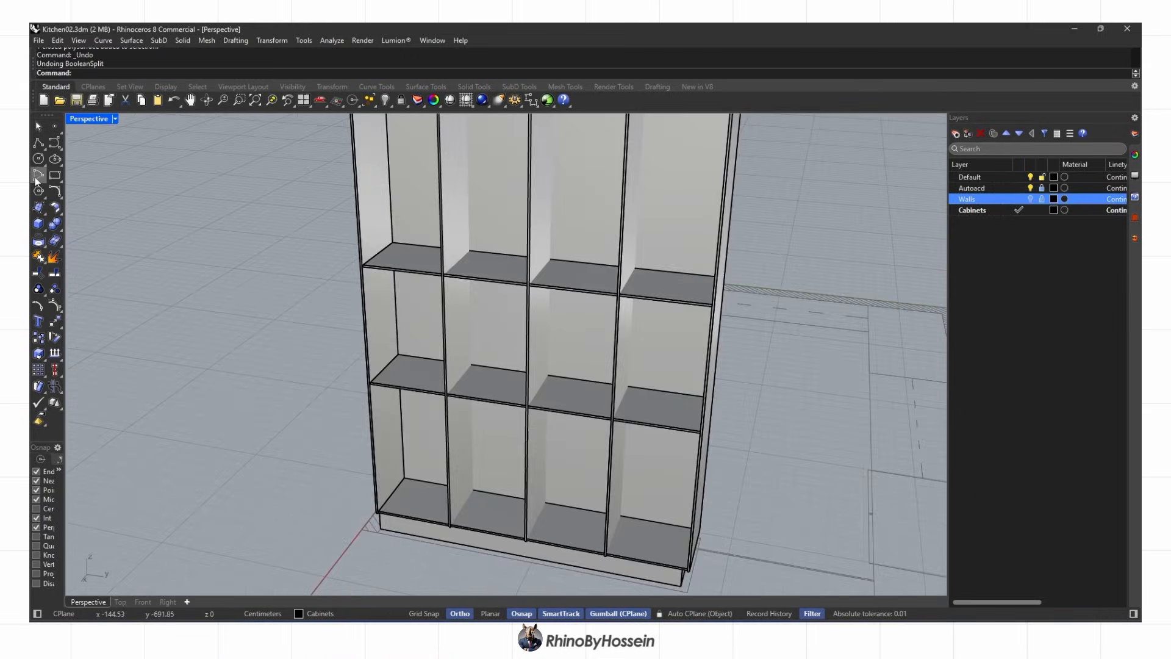
click(54, 175)
click(35, 148)
scroll(578, 341, up, 3)
click(553, 297)
scroll(829, 329, up, 3)
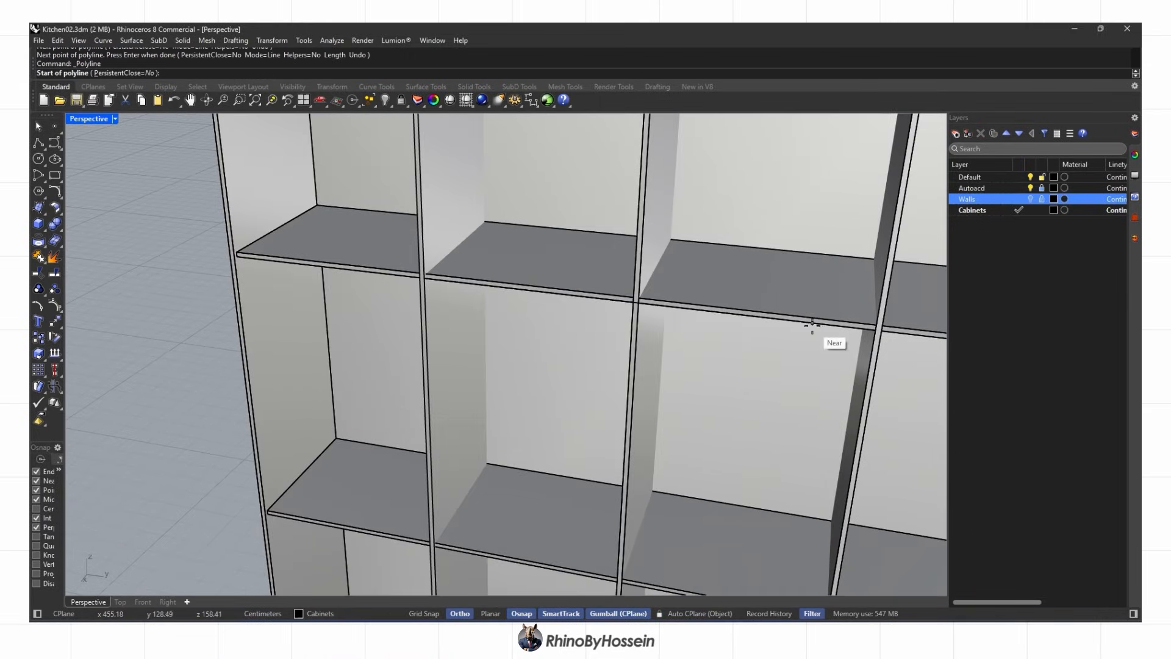
key(Escape)
key(ctrl+z)
scroll(612, 397, down, 6)
right_drag(612, 397, 570, 454)
scroll(570, 455, up, 1)
scroll(571, 454, up, 3)
Split the bottom shelf with the dividers and delete the three leftover slivers
click(514, 497)
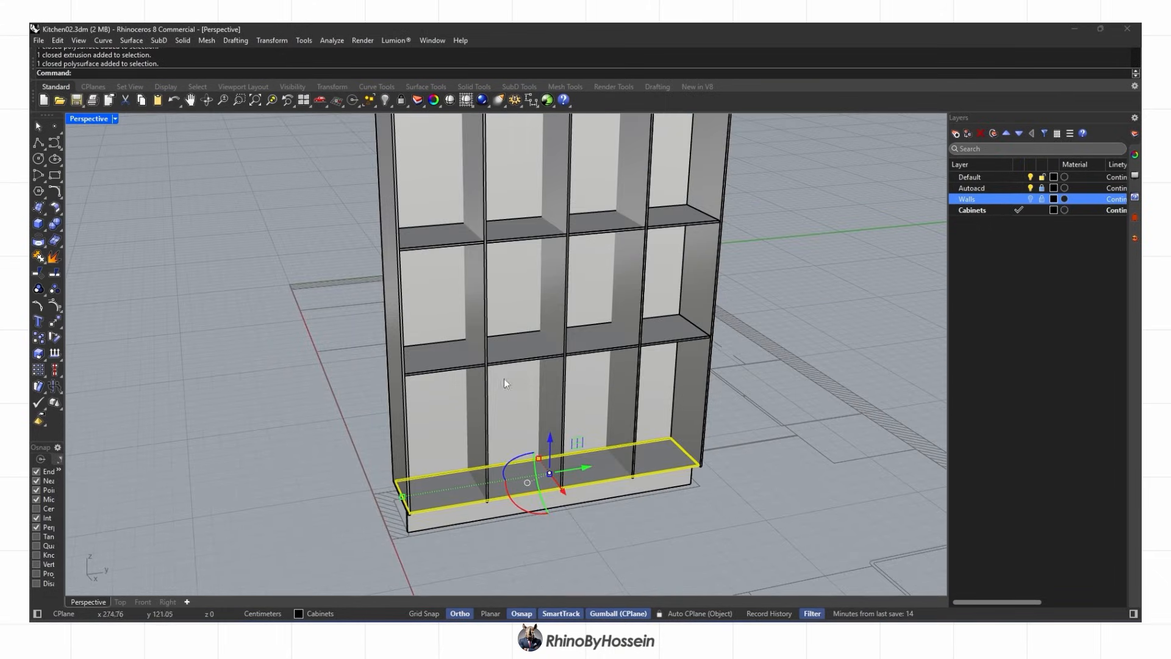
click(122, 232)
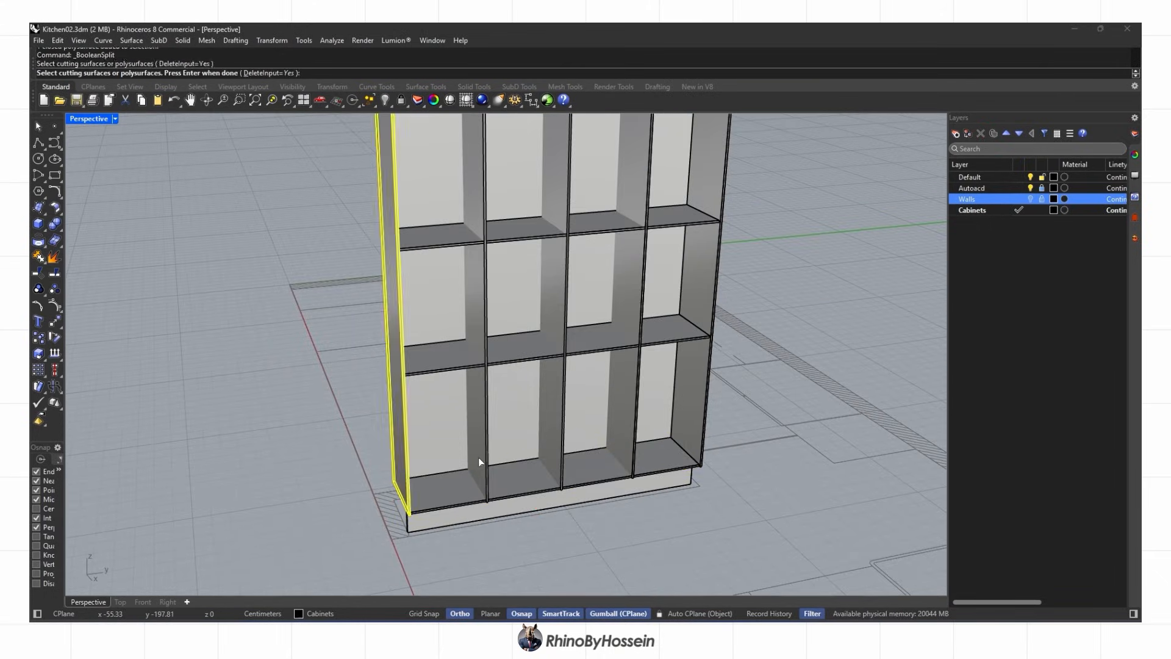
key(Return)
ctrl+click(440, 492)
ctrl+click(510, 483)
ctrl+click(583, 469)
ctrl+click(698, 451)
key(Delete)
Split the next shelf up the same way and delete the unwanted pieces
click(500, 359)
right_drag(500, 366, 394, 439)
right_click(393, 439)
mouse_move(568, 411)
right_down()
mouse_move(602, 414)
mouse_move(567, 420)
right_up()
right_click(602, 413)
scroll(457, 453, up, 5)
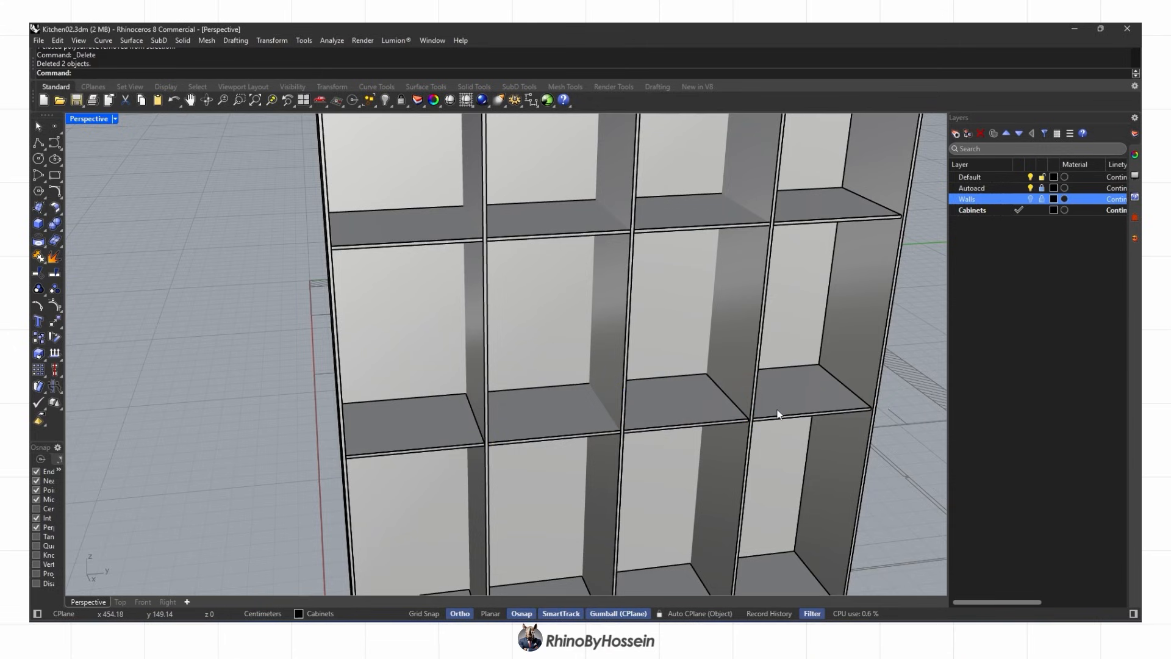
scroll(778, 415, down, 5)
click(562, 303)
ctrl+click(559, 296)
ctrl+click(637, 291)
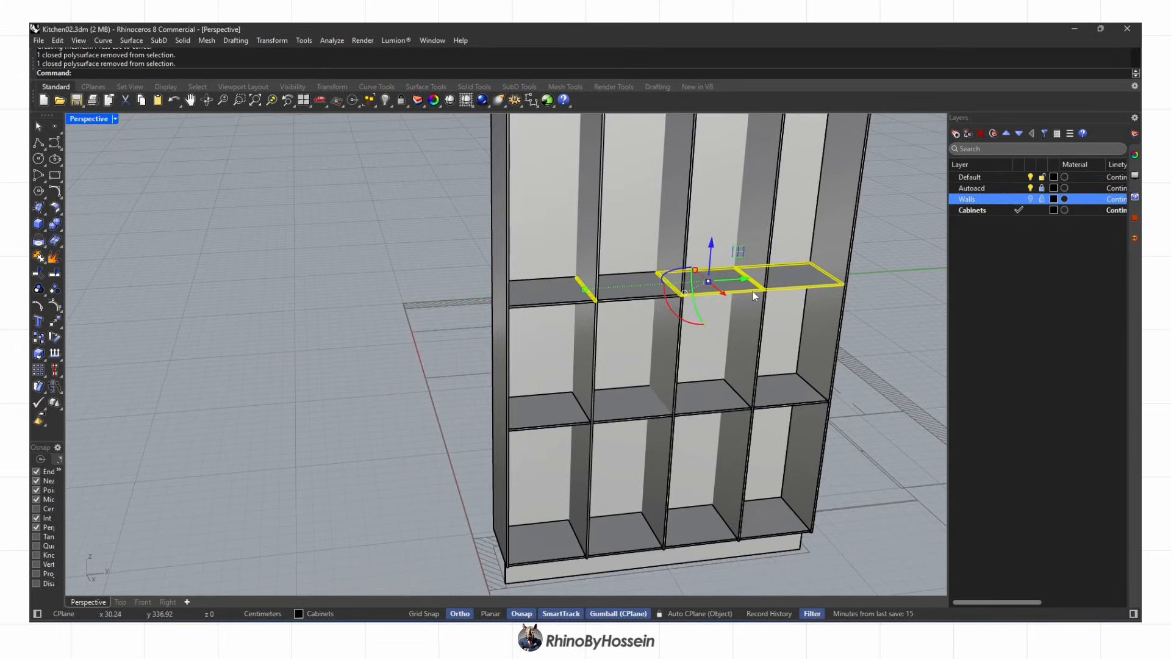
key(Delete)
scroll(730, 338, down, 5)
scroll(716, 342, up, 4)
Draw a line at the shelf corner and extrude it into a full-width surface
right_drag(715, 342, 530, 327)
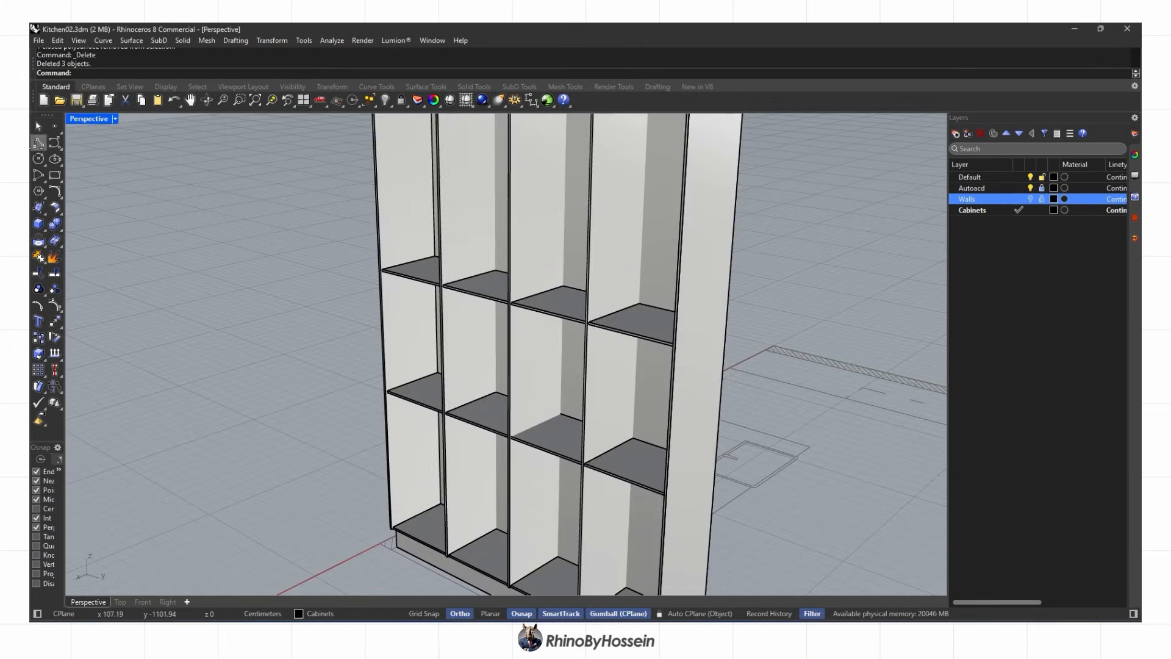
click(39, 143)
scroll(394, 270, up, 4)
click(388, 276)
scroll(653, 358, down, 3)
scroll(857, 401, up, 2)
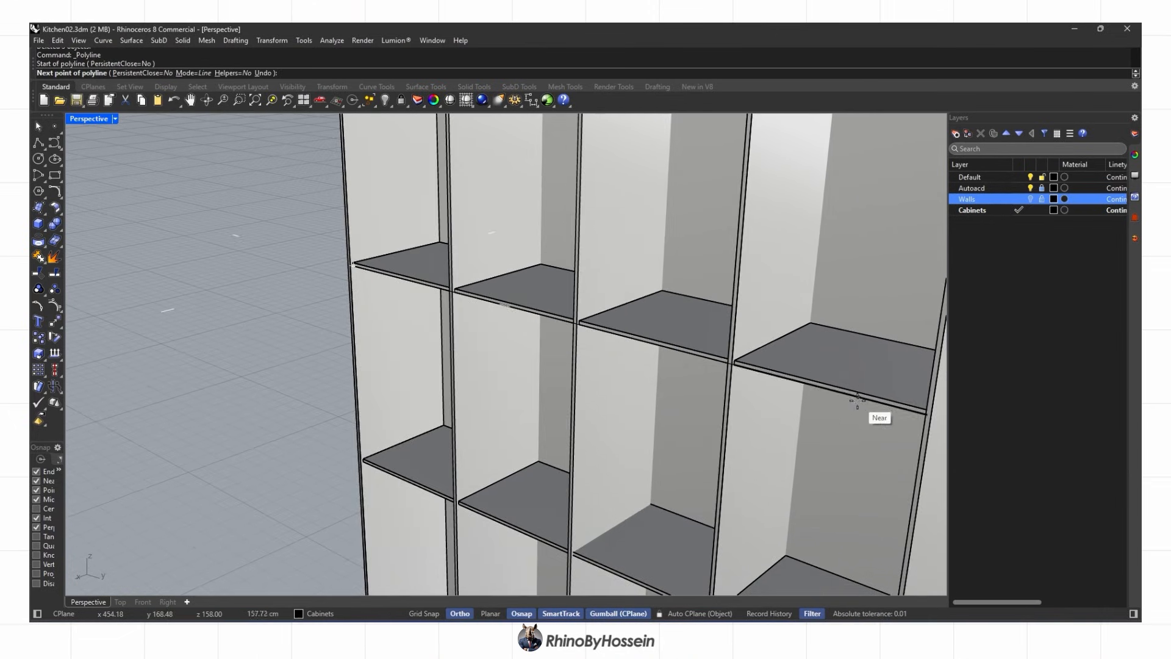
scroll(577, 344, down, 3)
right_drag(577, 345, 463, 378)
drag(450, 391, 427, 398)
ctrl+drag(657, 324, 683, 314)
right_drag(537, 317, 729, 298)
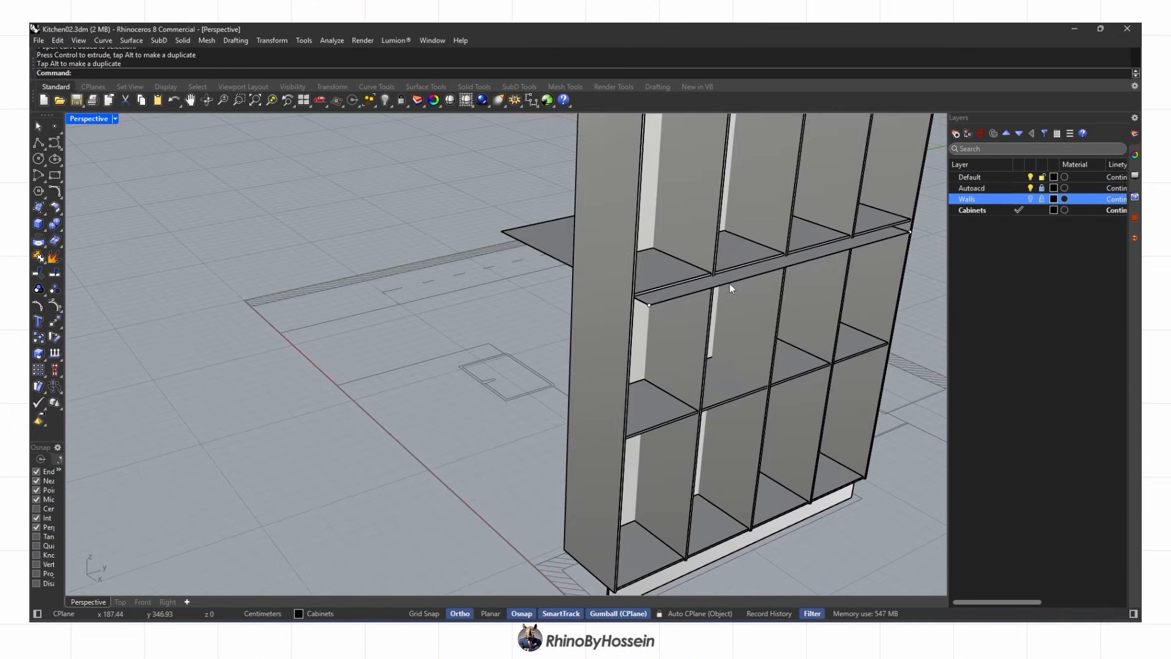
key(Delete)
Duplicate the extruded surface downward
click(546, 241)
right_drag(634, 304, 653, 281)
alt+drag(709, 210, 710, 317)
right_drag(684, 360, 580, 318)
scroll(591, 360, up, 1)
Set the surface to a fixed height at the shelf level
click(272, 41)
click(305, 201)
click(558, 361)
click(584, 407)
scroll(583, 402, up, 3)
scroll(583, 402, down, 2)
scroll(689, 207, up, 2)
right_drag(690, 207, 677, 183)
scroll(676, 184, down, 4)
right_drag(646, 256, 540, 381)
key(Escape)
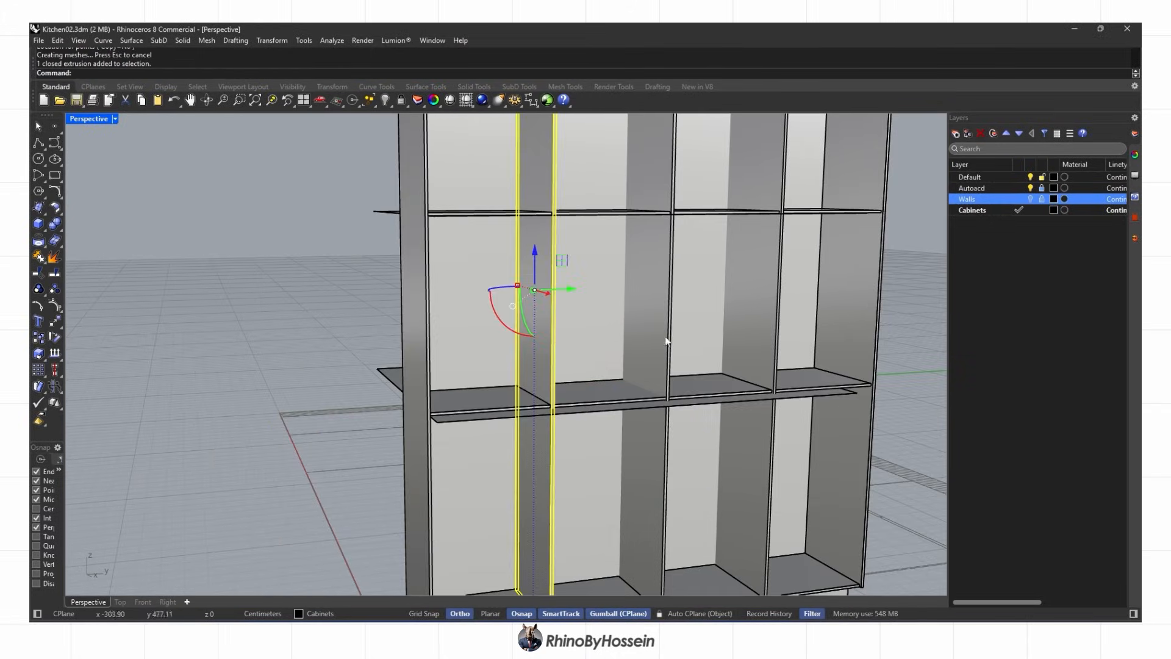
Start splitting a shelf with the extruded surface
click(56, 239)
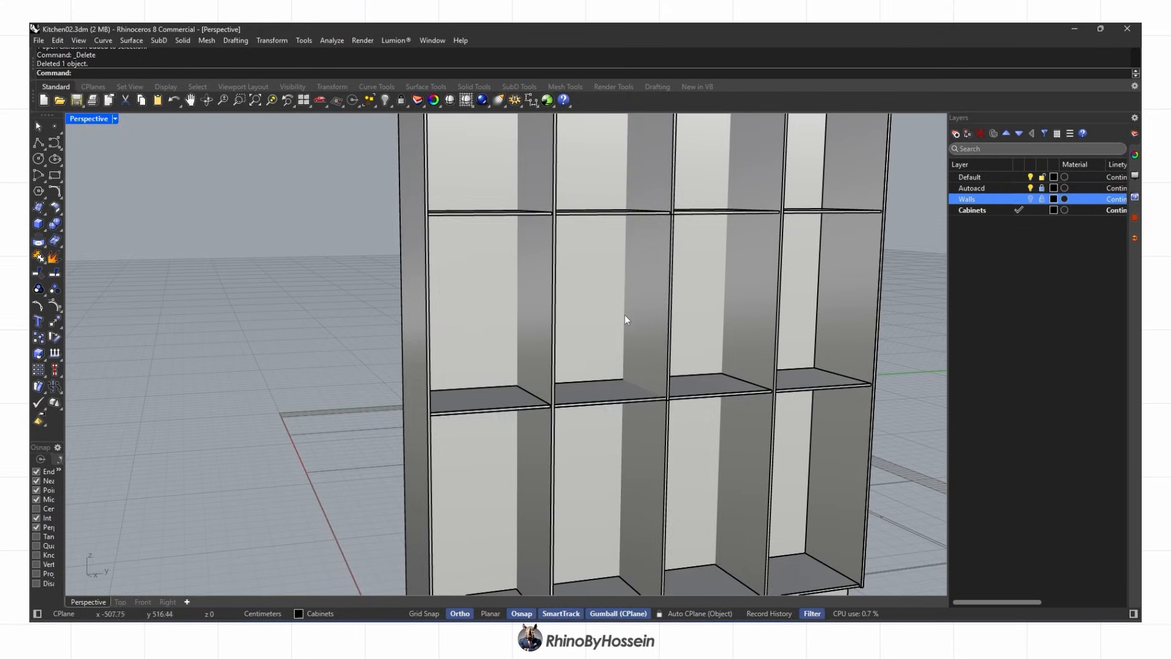
scroll(625, 318, up, 6)
click(597, 439)
click(271, 41)
Scale the shelf in one direction to a thickness of 4 with Scale 1-D
mouse_move(287, 105)
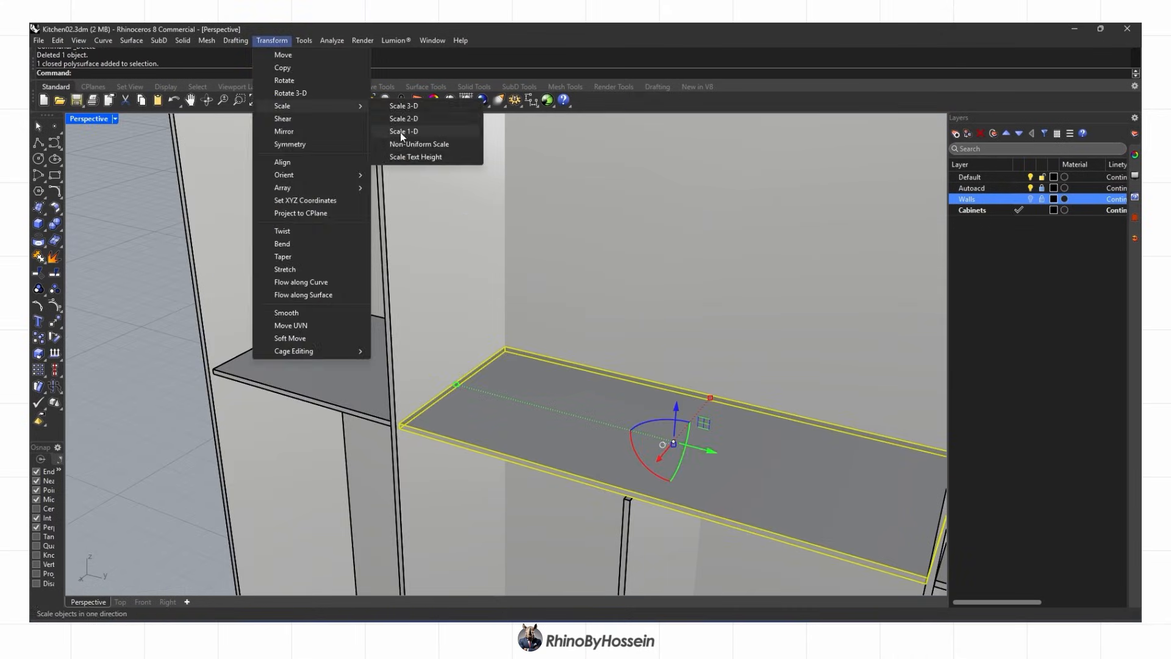
click(400, 133)
scroll(400, 449, up, 5)
click(400, 406)
click(400, 399)
text(4)
key(Return)
Switch to rendered display and nudge the middle shelf's front panel slightly outward
right_drag(480, 360, 732, 372)
middle_click(762, 378)
click(776, 380)
right_drag(558, 351, 412, 391)
scroll(541, 410, down, 4)
right_drag(541, 410, 503, 393)
scroll(518, 378, up, 8)
click(539, 365)
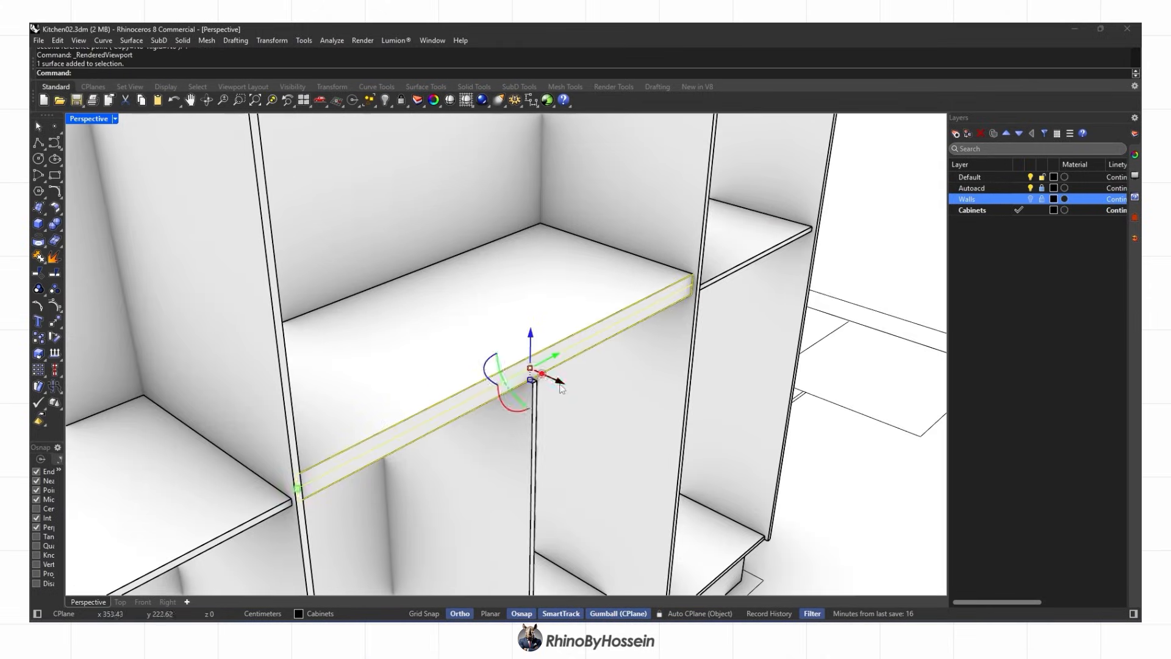
drag(560, 384, 573, 391)
right_drag(577, 427, 463, 420)
key(Escape)
Fillet the shelf's front, side and vertical edges at 0.10 with FilletEdge
click(153, 247)
scroll(901, 436, up, 2)
click(836, 406)
right_drag(835, 414, 701, 410)
scroll(781, 491, up, 2)
click(777, 526)
click(784, 492)
click(763, 557)
right_drag(463, 426, 398, 475)
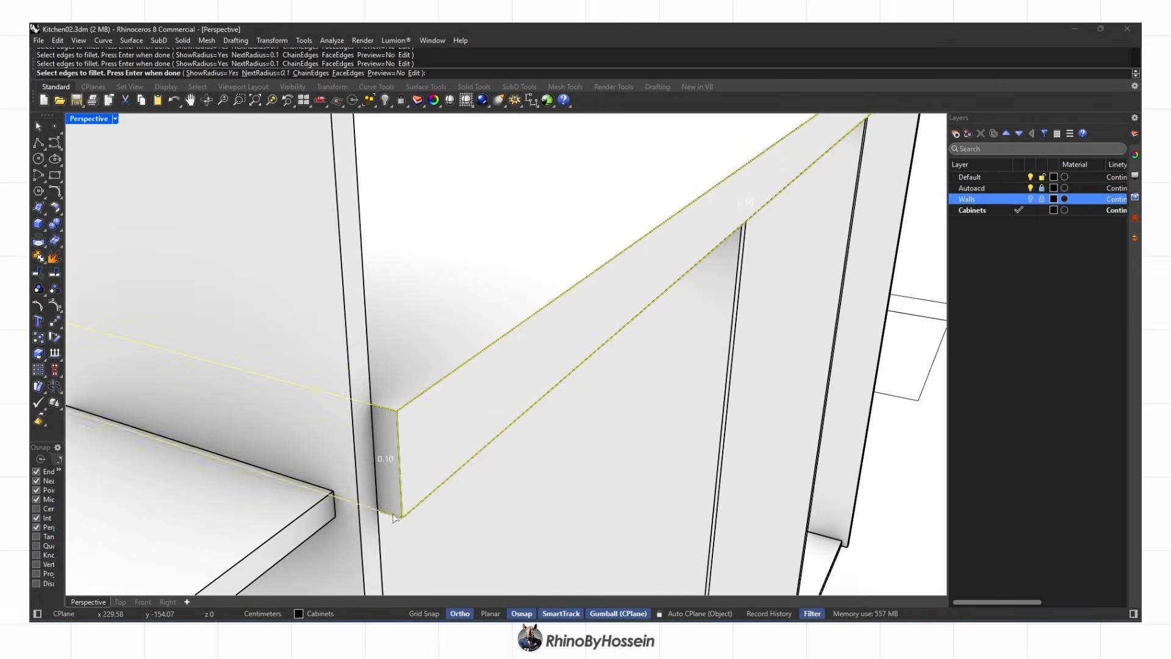
click(394, 515)
key(Return)
key(Return)
Show all hidden kitchen objects and set the viewport to Shaded display
scroll(470, 441, down, 8)
mouse_move(549, 414)
right_down()
mouse_move(511, 391)
mouse_move(459, 434)
mouse_move(630, 443)
mouse_move(559, 420)
right_up()
scroll(559, 420, down, 5)
right_click(385, 100)
mouse_move(430, 202)
right_down()
mouse_move(546, 333)
mouse_move(573, 329)
right_up()
scroll(400, 471, up, 3)
mouse_move(400, 471)
right_down()
mouse_move(494, 445)
mouse_move(549, 468)
mouse_move(504, 492)
mouse_move(601, 398)
mouse_move(448, 534)
right_up()
key(ctrl+alt+s)
click(119, 602)
Window-select the island in Top view and isolate it, hiding all other objects
scroll(426, 428, down, 8)
right_drag(132, 438, 314, 343)
scroll(314, 343, up, 4)
drag(271, 246, 463, 420)
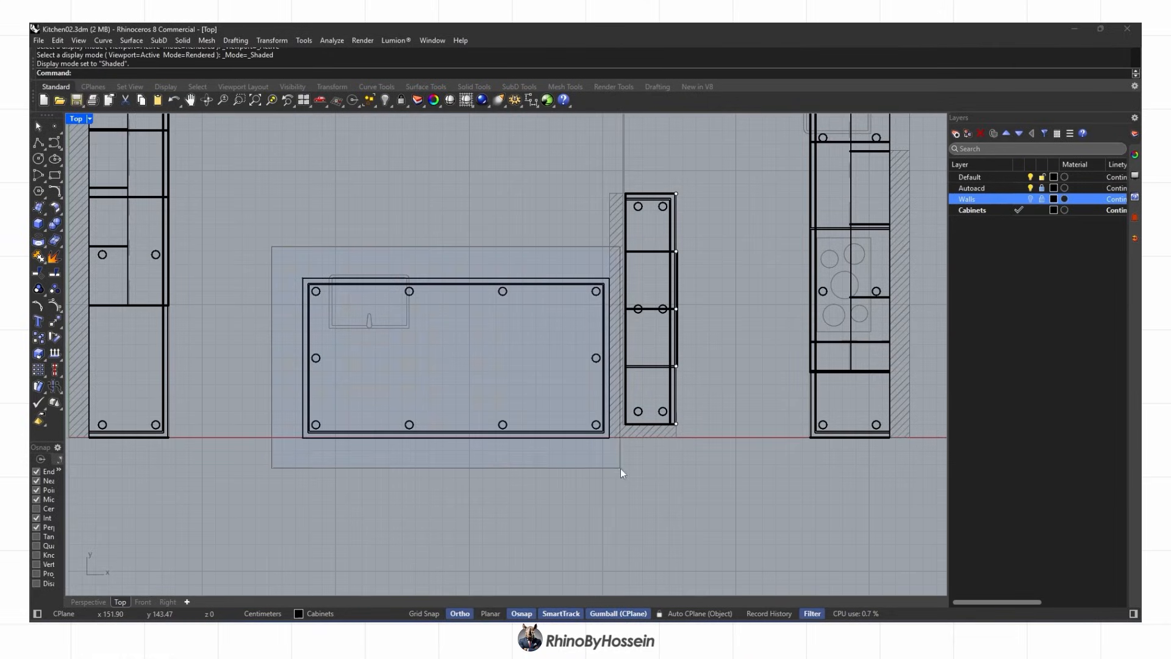
drag(620, 469, 617, 466)
click(391, 105)
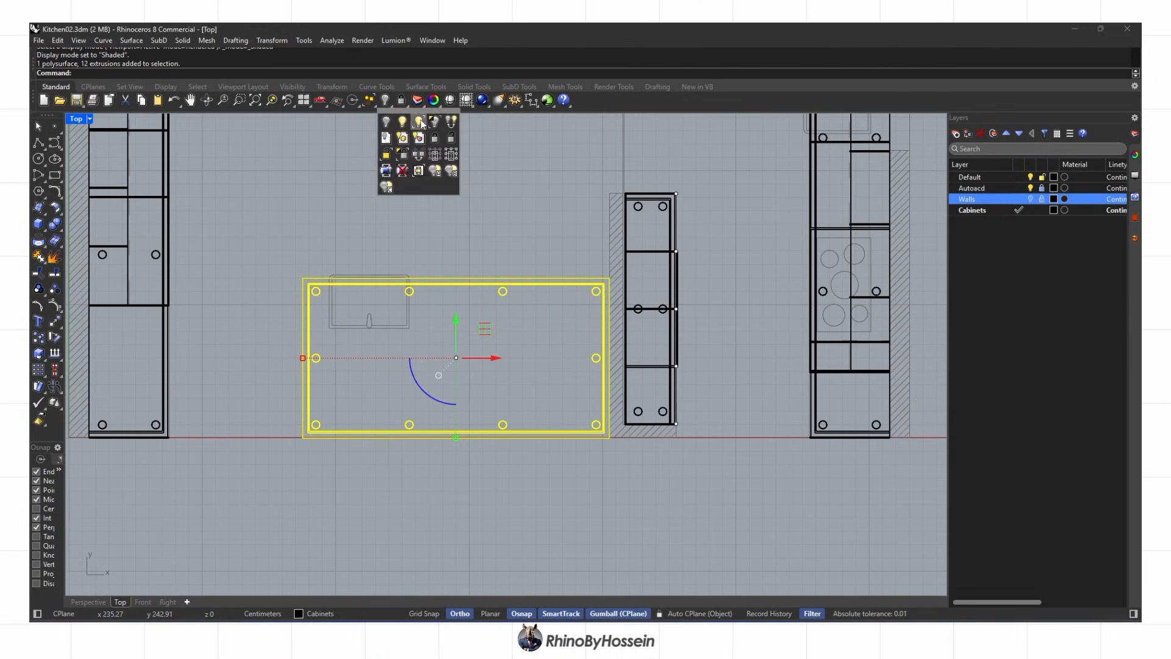
click(427, 122)
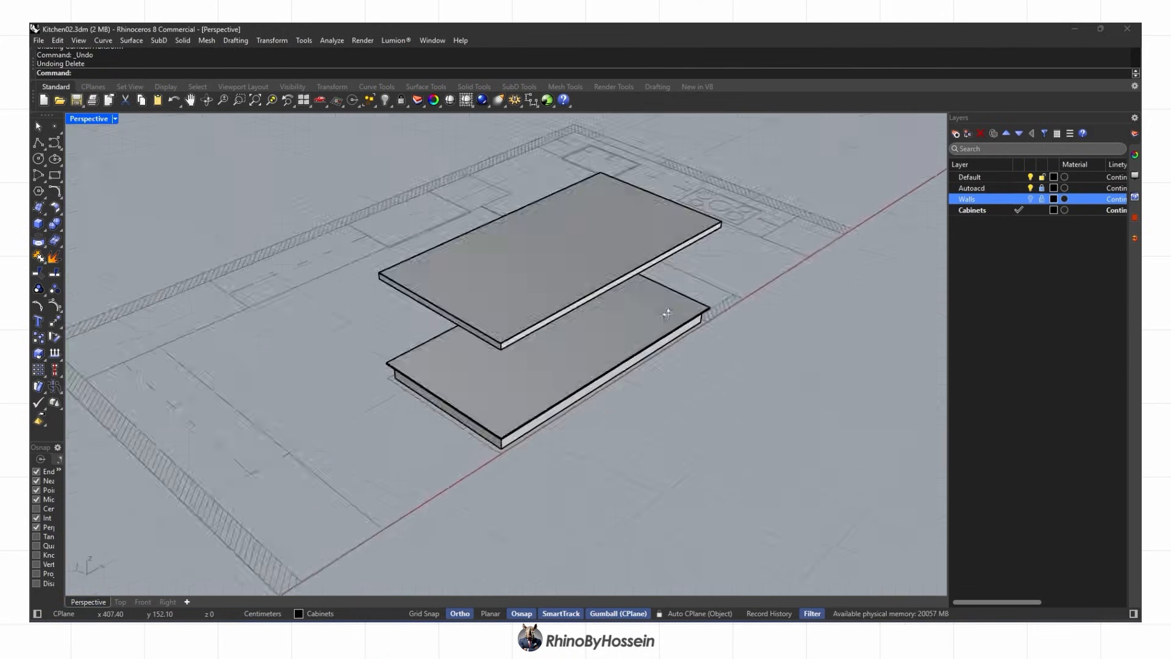
Move the base slab's end sub-objects 10 units inward, making it shorter than the countertop
right_drag(667, 313, 254, 518)
mouse_move(435, 511)
right_down()
mouse_move(353, 517)
mouse_move(436, 527)
right_up()
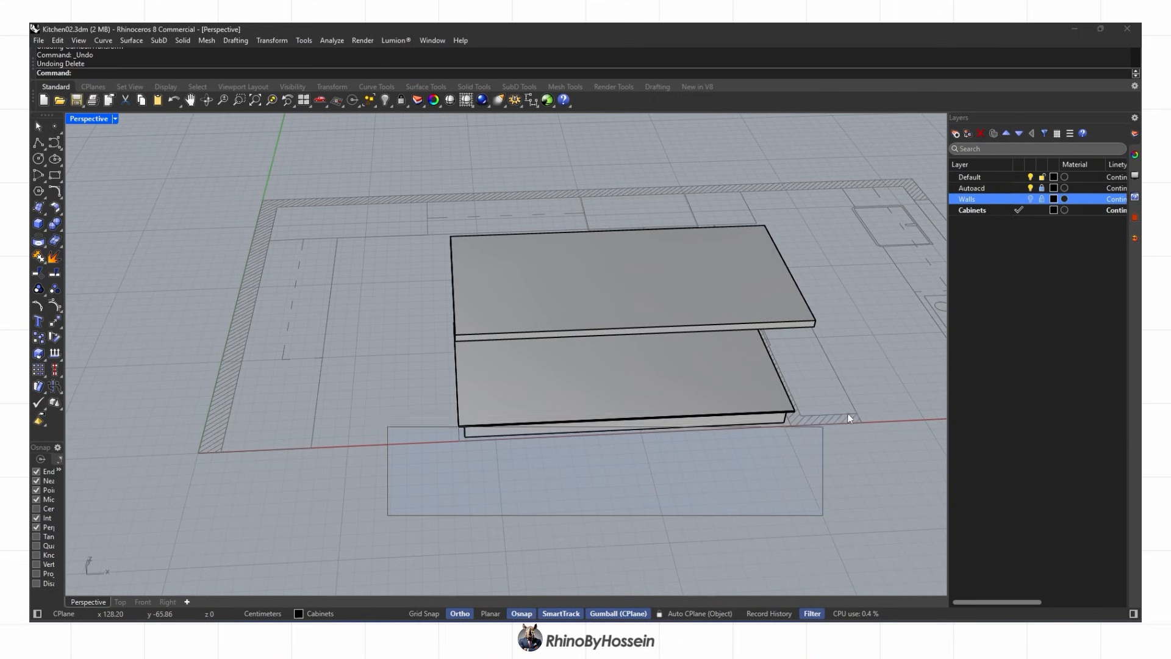
right_drag(608, 418, 757, 380)
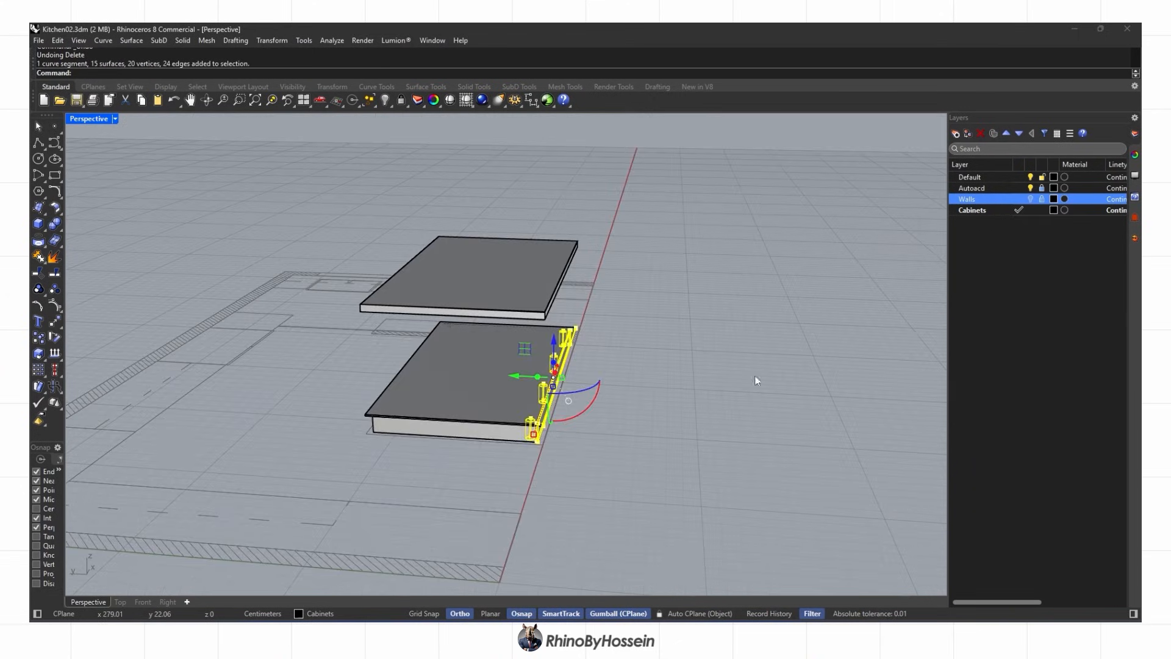
key(Return)
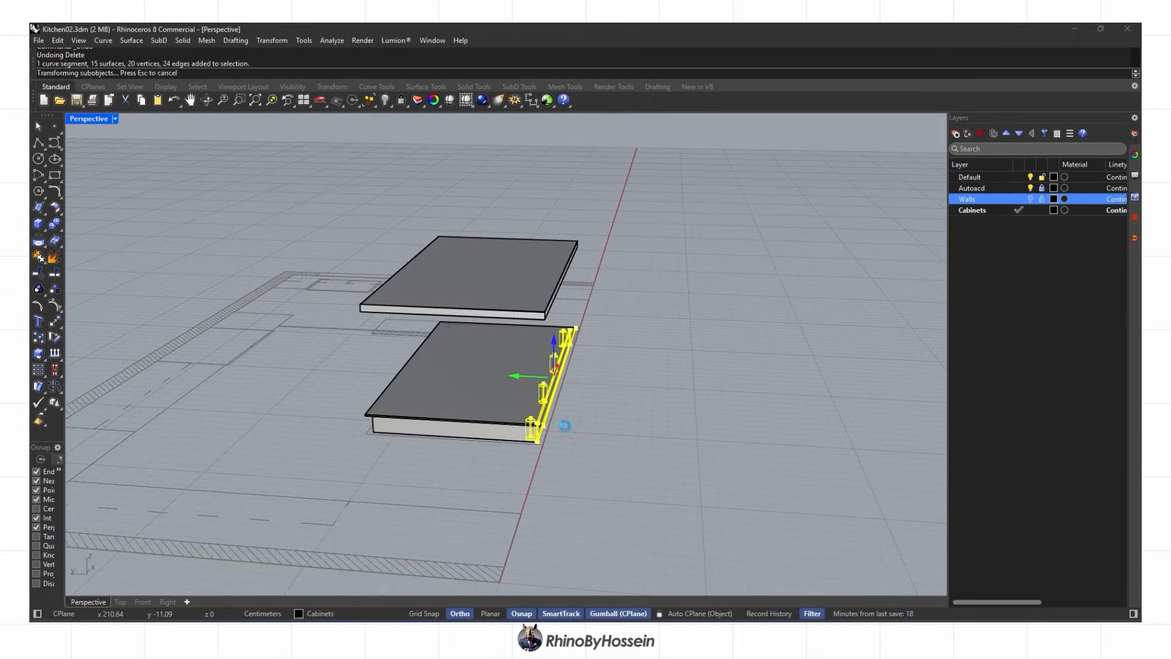
right_drag(566, 426, 427, 488)
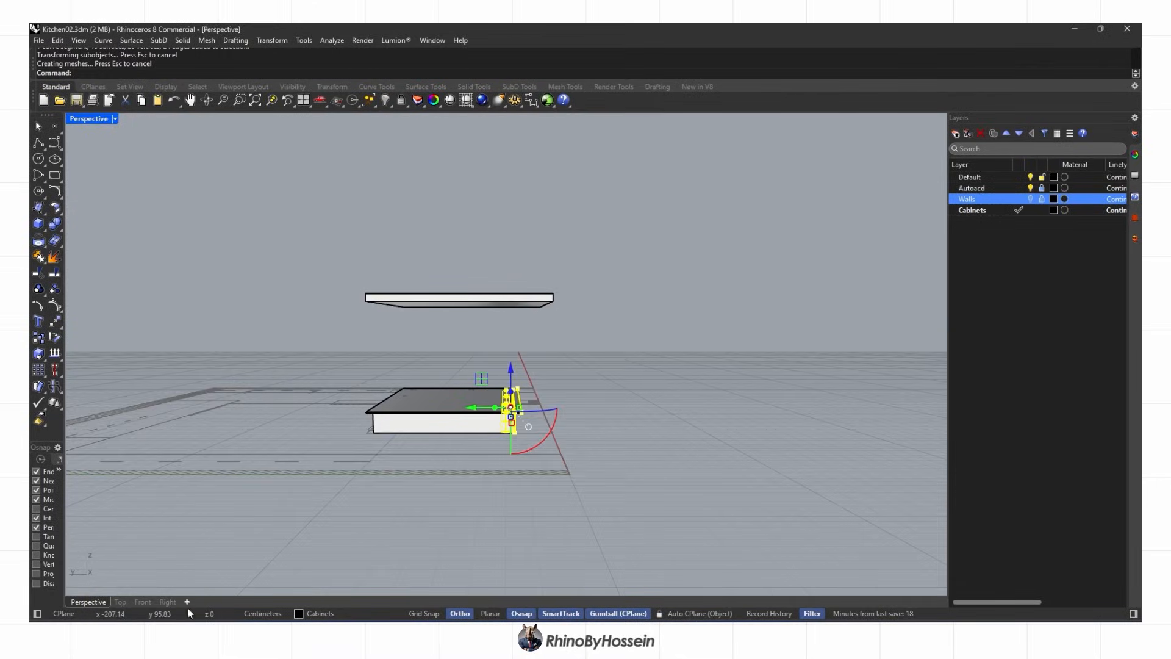
click(120, 602)
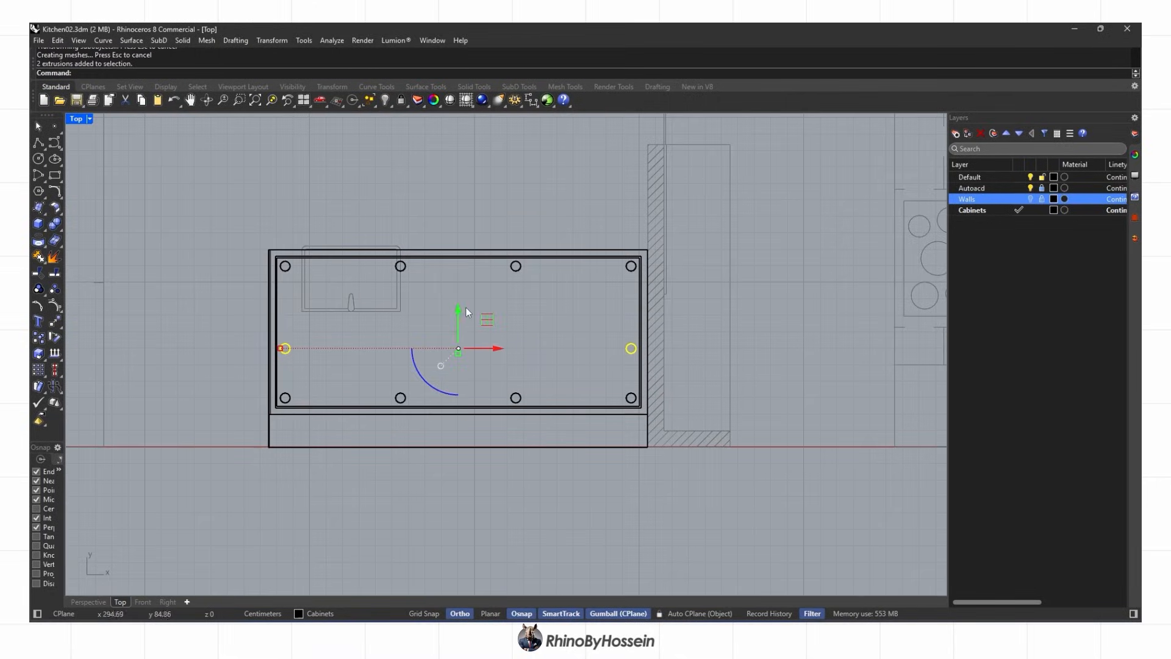
text(10)
key(Return)
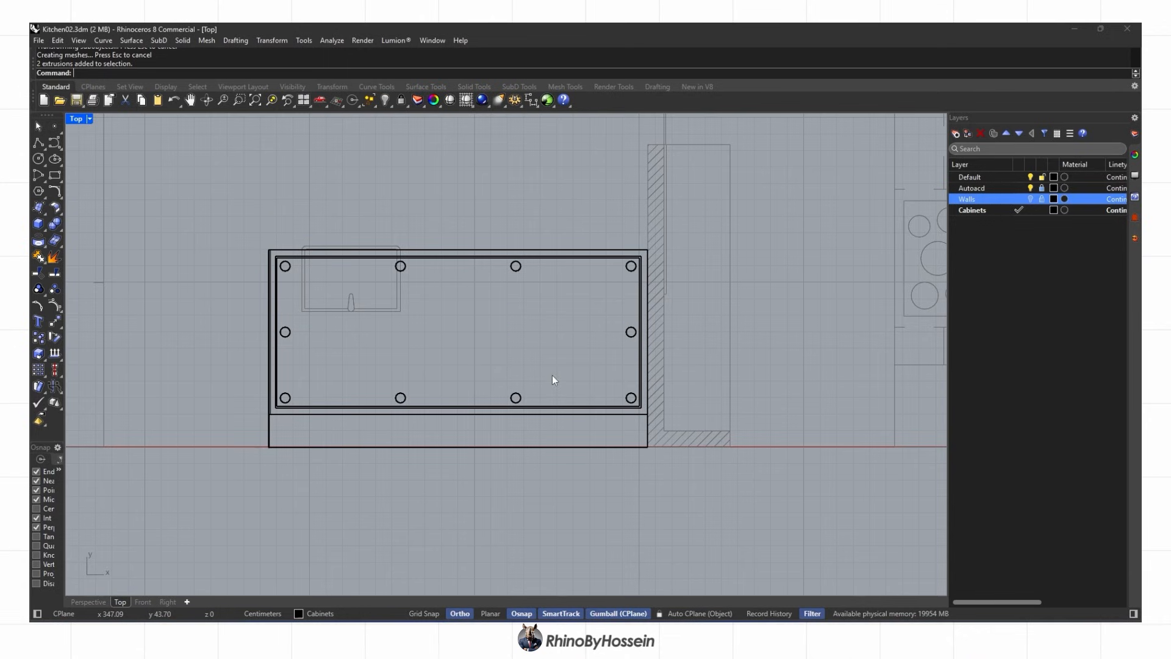
click(87, 602)
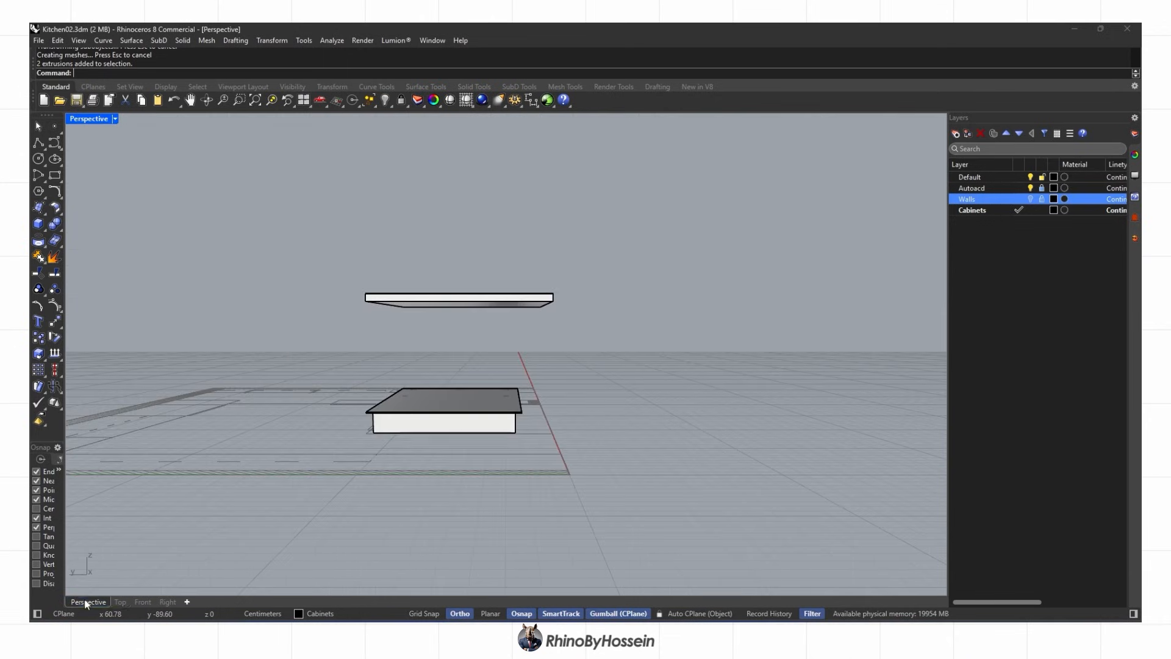
right_drag(366, 439, 376, 409)
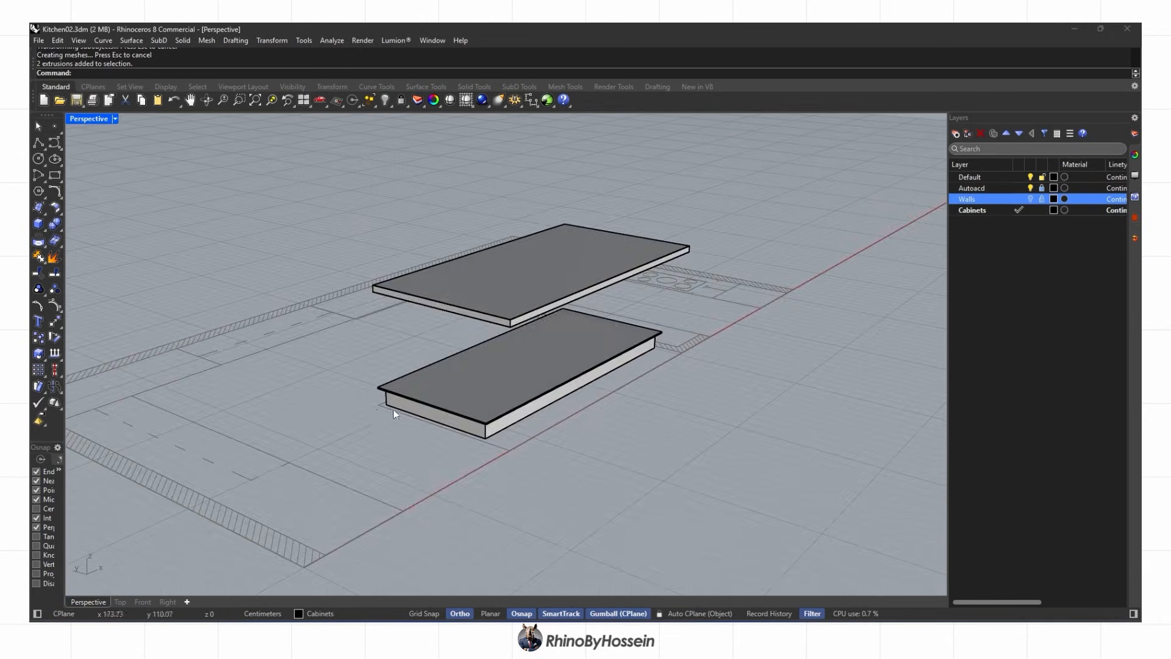
Outline the countertop edge strip, flatten it, and extrude it into the island's side panel
scroll(376, 410, up, 3)
click(39, 143)
scroll(362, 377, up, 3)
click(354, 384)
scroll(608, 471, up, 7)
click(602, 471)
click(620, 459)
scroll(620, 459, down, 10)
scroll(242, 327, up, 8)
click(197, 348)
click(188, 350)
click(228, 365)
click(256, 386)
click(272, 41)
click(305, 200)
click(551, 386)
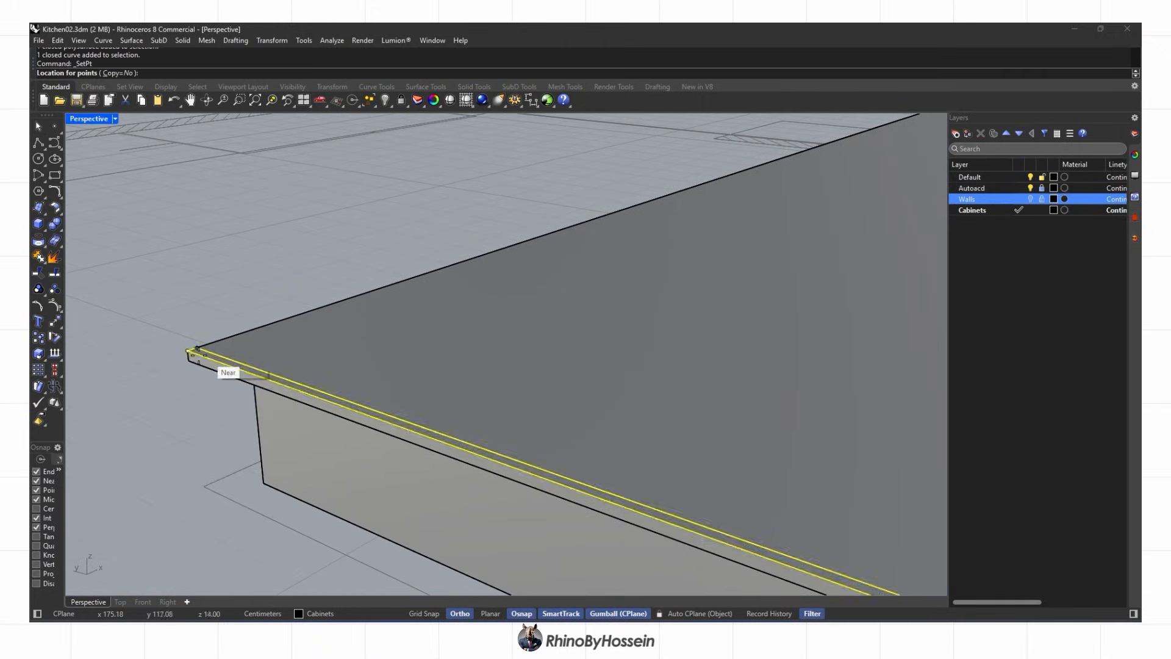
click(209, 366)
scroll(223, 406, down, 10)
scroll(317, 319, up, 3)
click(43, 228)
click(58, 244)
click(139, 231)
right_drag(390, 342, 305, 317)
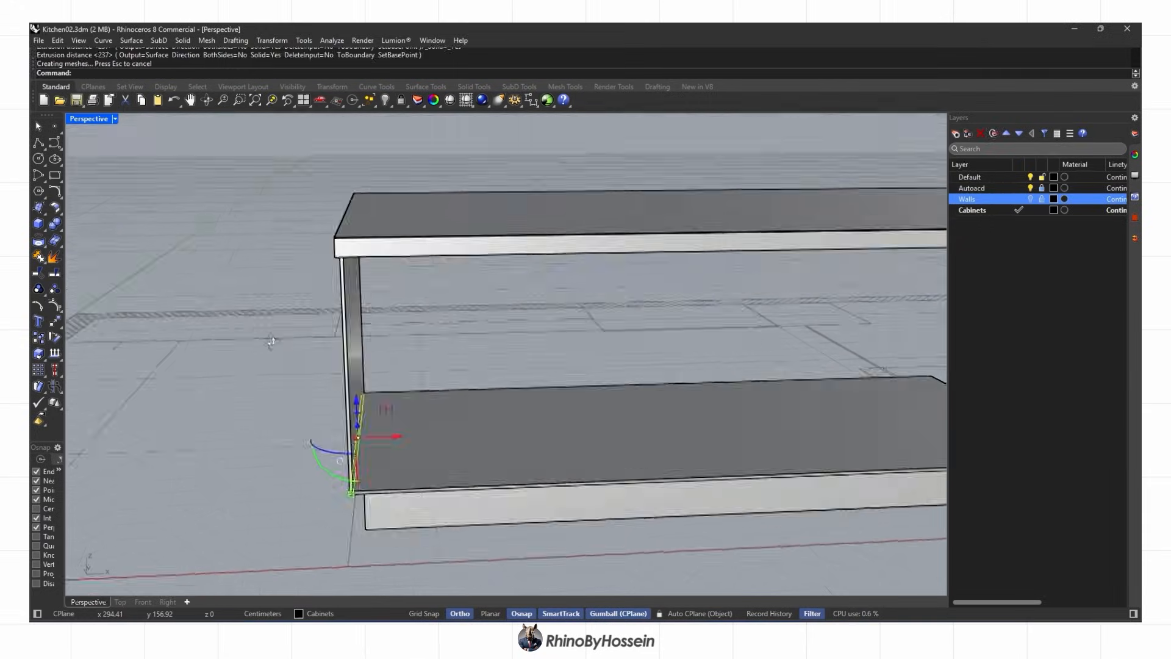
key(Delete)
Mirror the side panel to the opposite end of the island
click(344, 317)
right_drag(378, 342, 366, 372)
scroll(391, 366, down, 6)
text(mirror)
key(Return)
click(608, 454)
click(647, 518)
right_drag(646, 517, 586, 421)
click(380, 404)
Begin the back panel outline, placing points from the right corner to the left corner
click(38, 143)
scroll(747, 369, up, 9)
scroll(749, 359, up, 1)
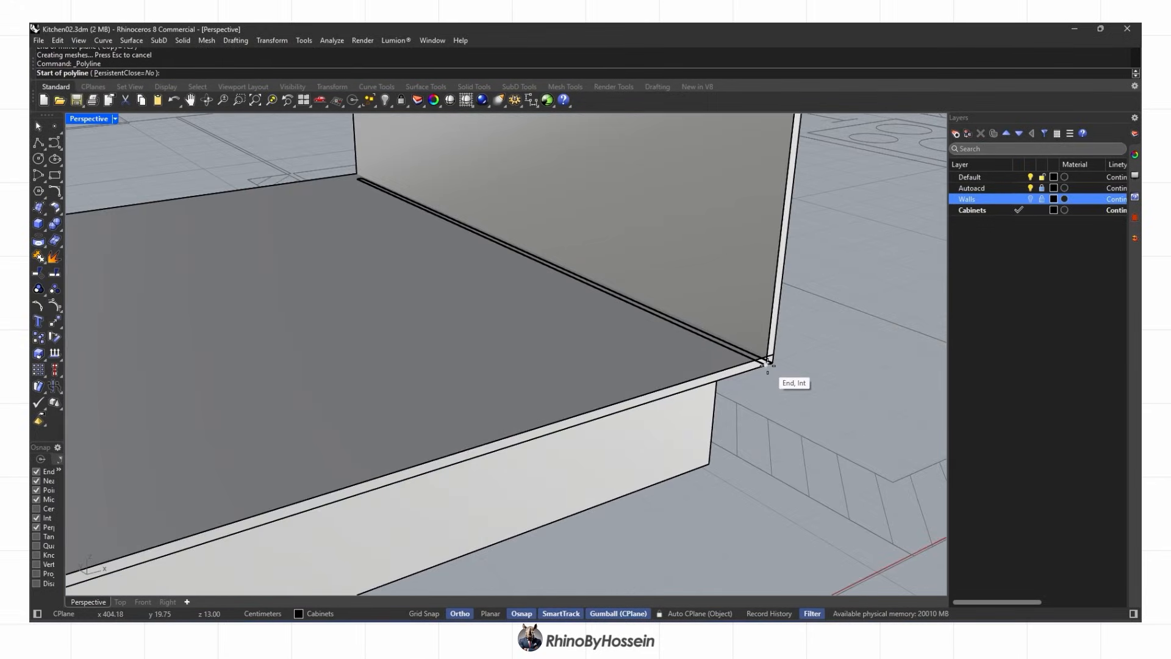
key(Escape)
right_click(770, 361)
click(771, 358)
scroll(771, 360, down, 10)
scroll(407, 477, up, 10)
click(421, 503)
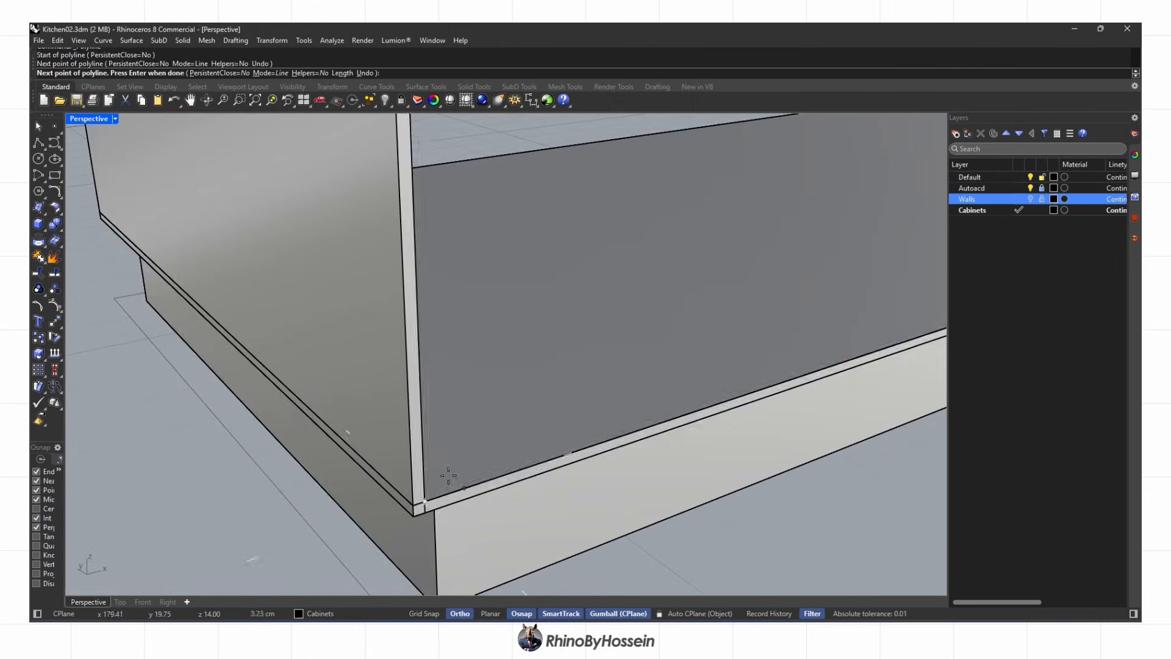
right_drag(421, 500, 250, 391)
text(1)
click(243, 364)
scroll(242, 364, down, 8)
scroll(761, 507, up, 3)
right_drag(761, 507, 854, 476)
scroll(793, 415, up, 5)
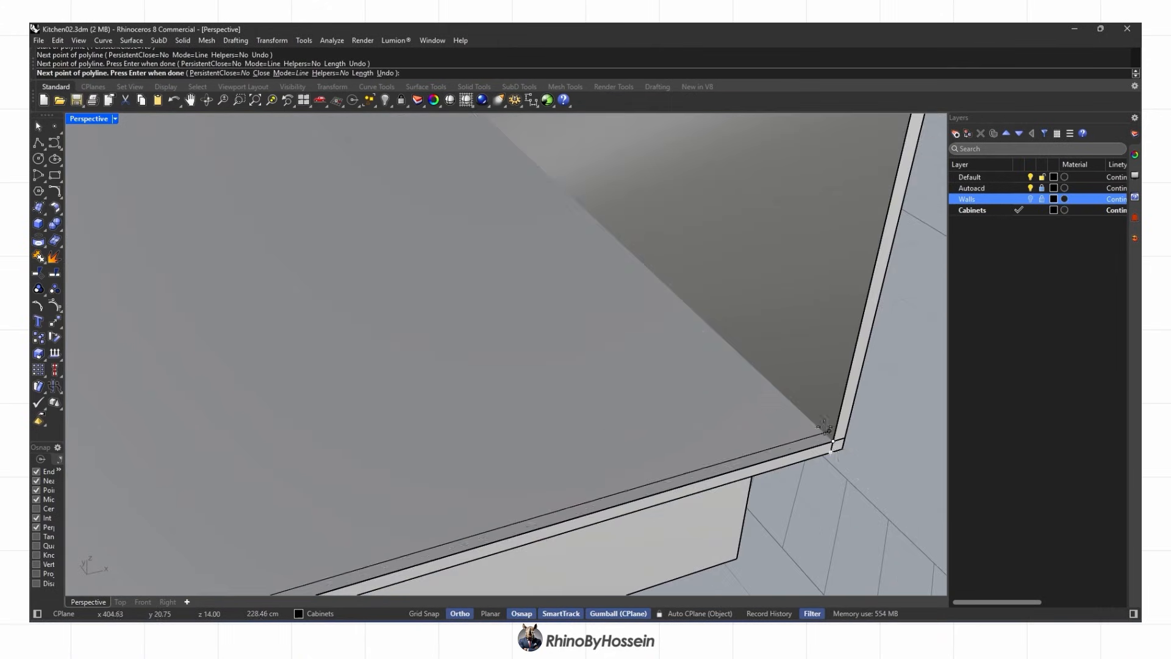
scroll(831, 444, up, 3)
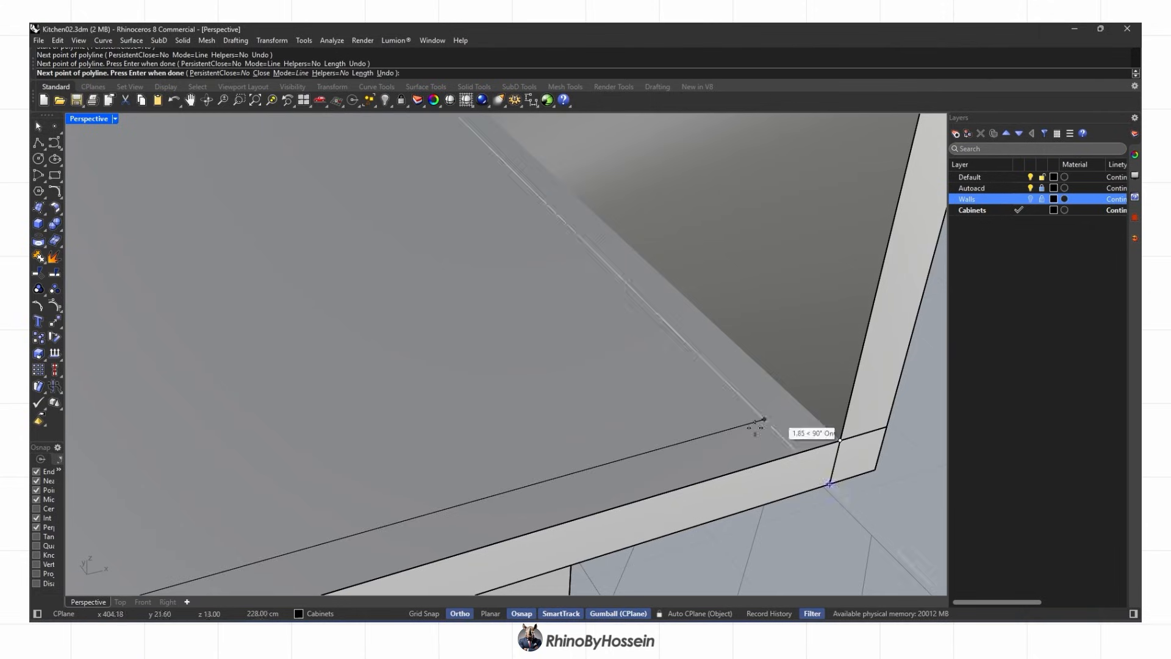
scroll(783, 457, down, 8)
right_drag(782, 458, 866, 451)
Undo misplaced corner points and redraw the back panel outline with ortho off (F8)
click(121, 602)
scroll(621, 432, up, 10)
click(634, 452)
key(ctrl+z)
scroll(633, 453, up, 5)
key(ctrl+z)
key(ctrl+z)
click(97, 602)
scroll(756, 437, down, 4)
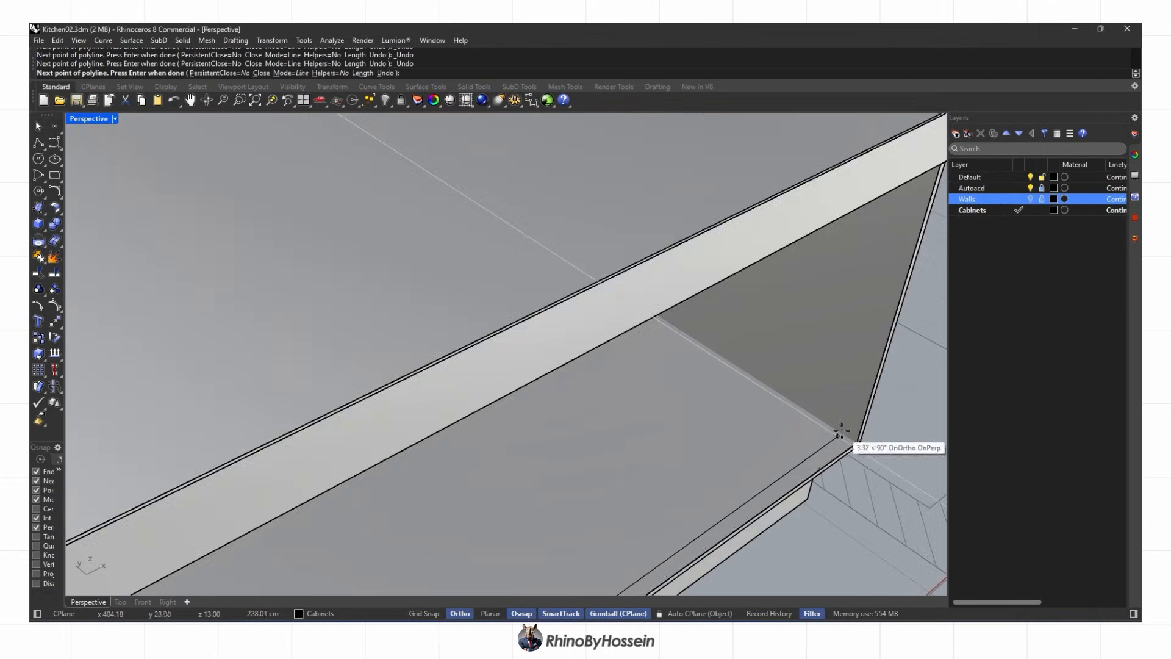
scroll(836, 434, up, 4)
key(F8)
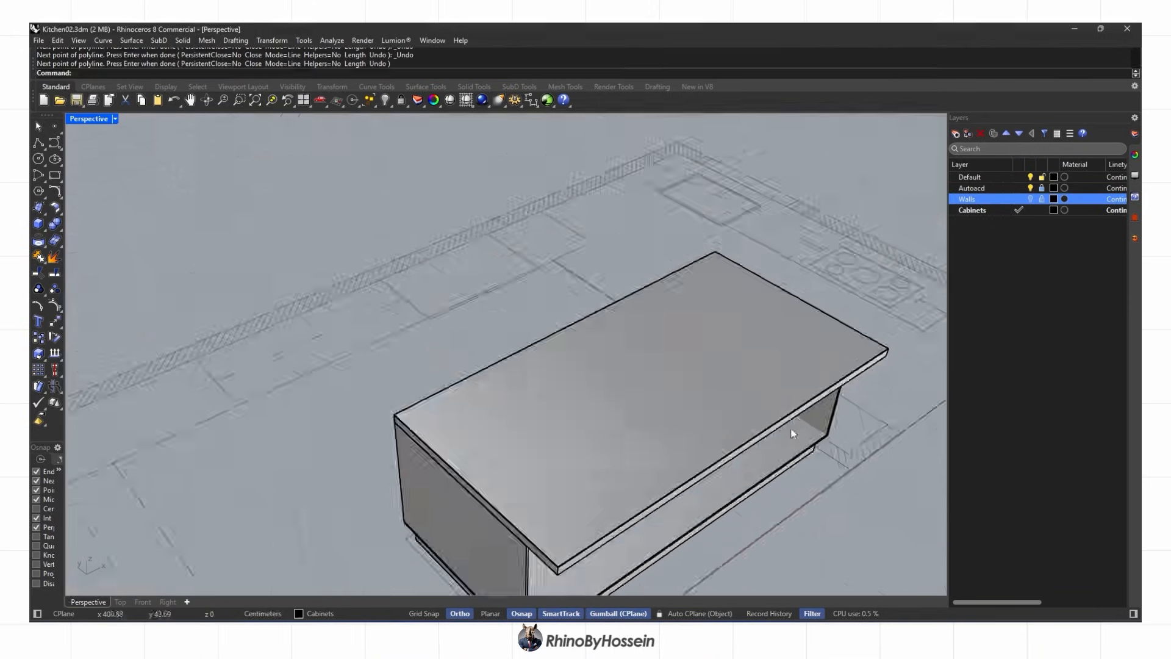
scroll(790, 428, up, 5)
key(Return)
click(134, 270)
scroll(688, 444, down, 5)
scroll(686, 392, up, 5)
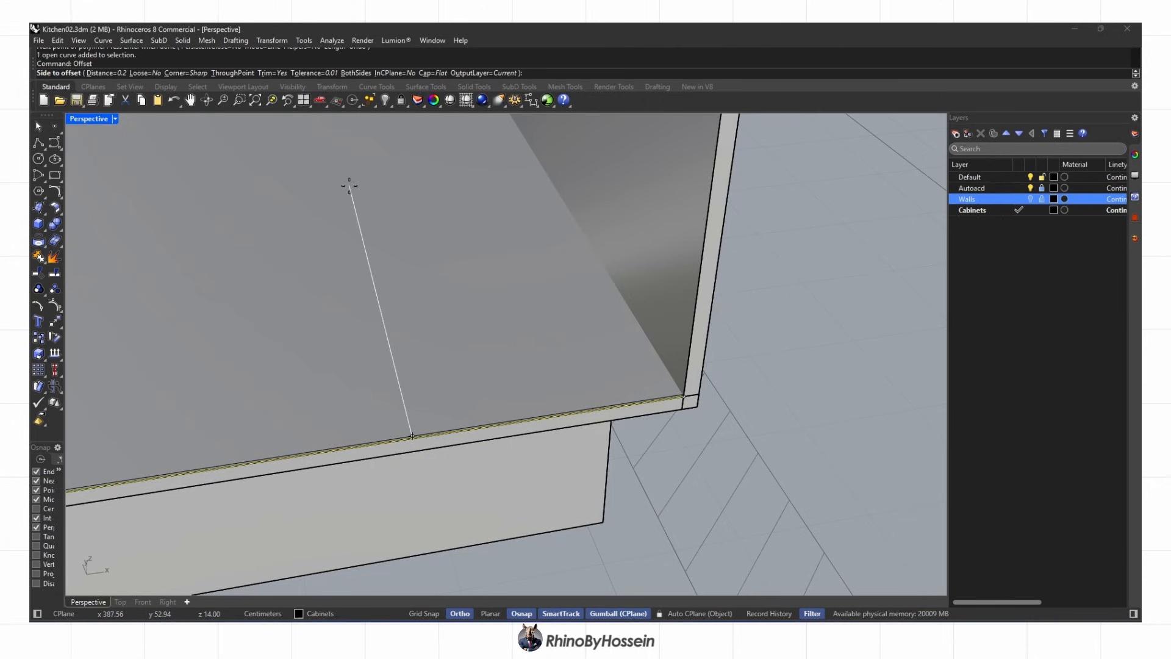
scroll(616, 354, down, 6)
right_drag(628, 348, 681, 403)
Extrude the back panel up under the countertop and check it in rendered display
click(43, 228)
click(120, 264)
scroll(700, 230, up, 6)
right_drag(793, 420, 779, 342)
click(734, 237)
scroll(726, 293, down, 6)
mouse_move(726, 293)
right_down()
mouse_move(659, 391)
mouse_move(640, 393)
mouse_move(721, 405)
mouse_move(387, 356)
mouse_move(712, 321)
mouse_move(470, 313)
mouse_move(450, 338)
right_up()
key(Delete)
middle_click(586, 378)
click(600, 378)
key(ctrl+alt+s)
Split the bottom panel with the left and back panels and delete the cut-off strips
click(60, 232)
click(113, 245)
click(235, 324)
click(294, 327)
key(Return)
click(448, 387)
key(Delete)
right_drag(450, 393, 564, 405)
scroll(429, 452, up, 10)
click(405, 430)
scroll(405, 431, down, 6)
right_drag(659, 460, 584, 486)
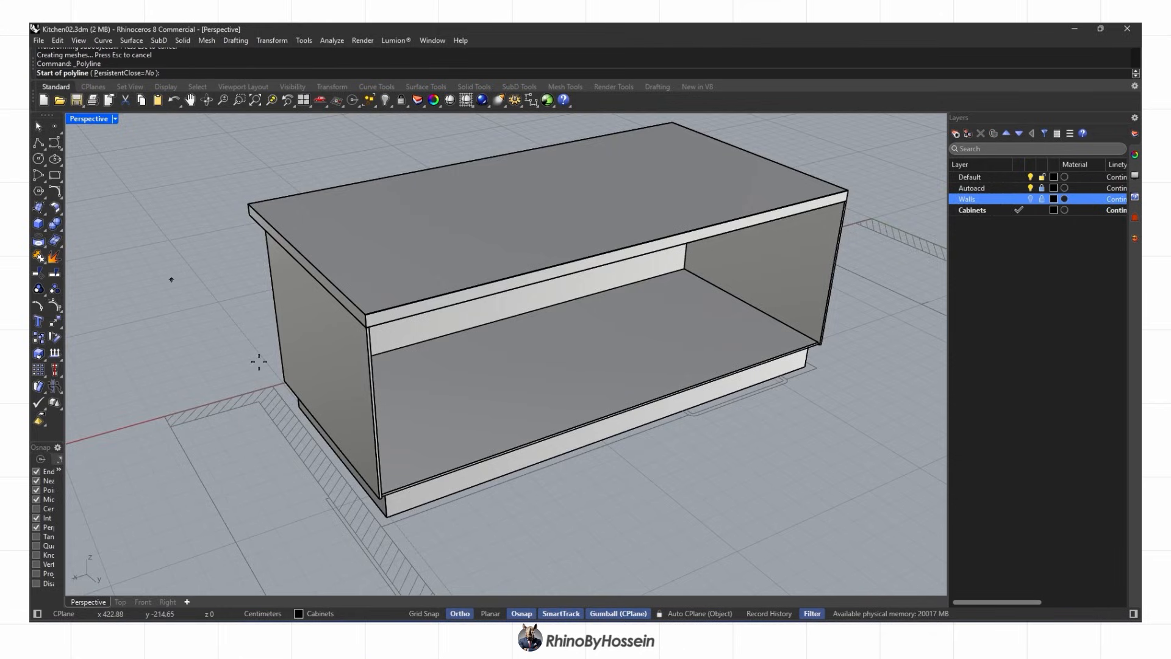
Draw a line along the bottom panel and divide it into 5 segments
scroll(368, 498, up, 10)
click(431, 492)
scroll(431, 492, down, 12)
right_drag(464, 476, 391, 488)
scroll(577, 462, up, 10)
click(553, 434)
key(Return)
scroll(549, 435, down, 6)
scroll(541, 470, down, 10)
click(541, 470)
text(Divide)
key(Return)
text(5)
right_drag(384, 479, 457, 440)
key(Return)
Copy the left side panel to three division points as vertical dividers
right_drag(256, 488, 348, 473)
click(300, 466)
scroll(313, 518, up, 10)
click(38, 337)
click(348, 489)
click(350, 418)
right_drag(476, 427, 385, 412)
right_drag(604, 371, 499, 404)
click(728, 334)
click(749, 393)
scroll(749, 394, down, 10)
key(Return)
Delete all leftover division points and construction curves using SelPt and SelCrv
text(SelPt)
key(Return)
key(Delete)
text(SelCrv)
key(Return)
key(Delete)
scroll(499, 405, up, 5)
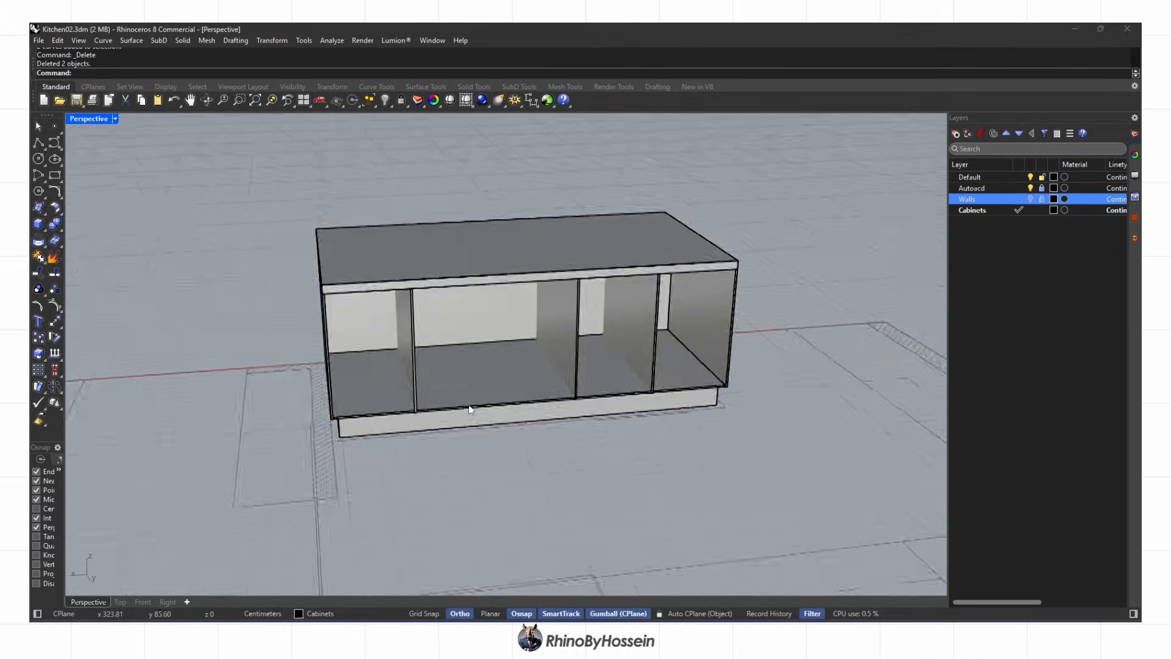
Draw a helper line up the divider from its bottom to its top
scroll(702, 368, up, 8)
click(698, 359)
scroll(698, 342, down, 7)
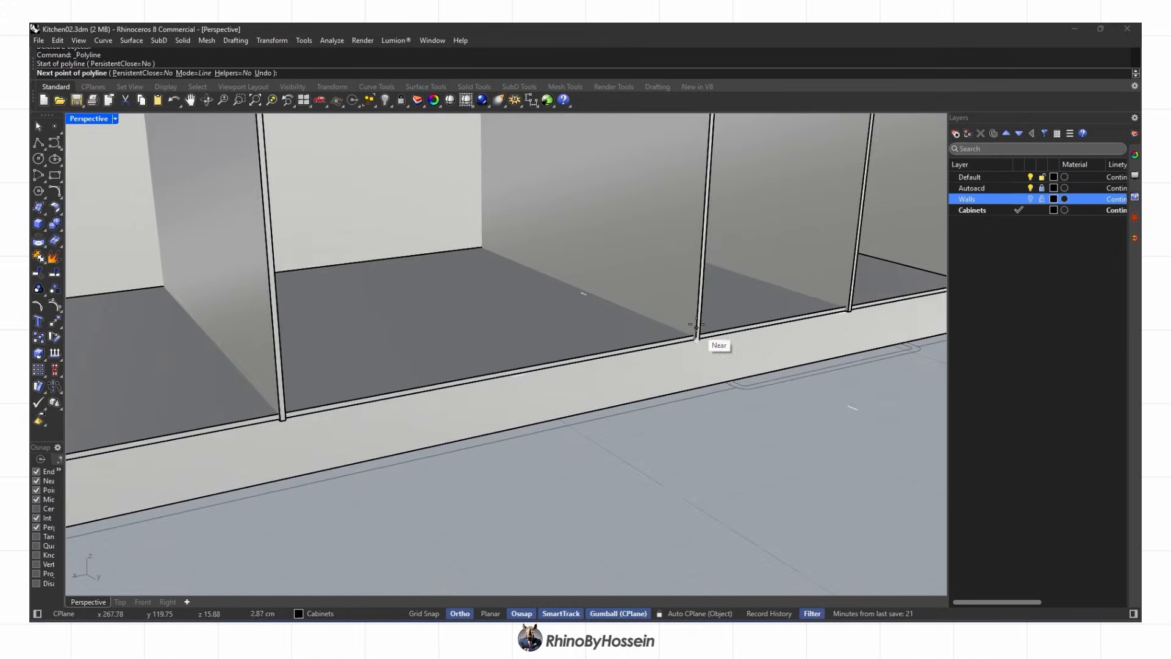
scroll(703, 152, up, 6)
click(703, 153)
key(Return)
scroll(693, 242, down, 5)
Divide the helper line into 4 segments, then delete the line
click(695, 241)
text(Divide)
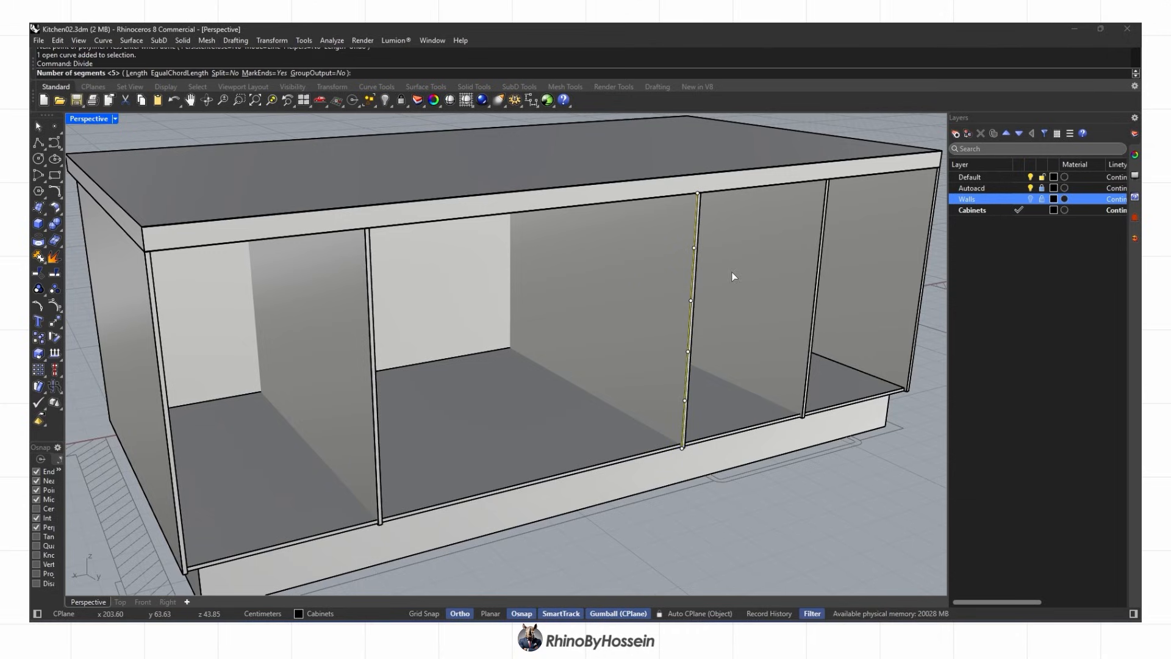
key(BackSpace)
text(4)
key(Return)
scroll(732, 272, down, 2)
key(Delete)
Split the bay's floor panel with the dividers and delete the unwanted floor pieces
right_drag(732, 272, 451, 378)
click(414, 423)
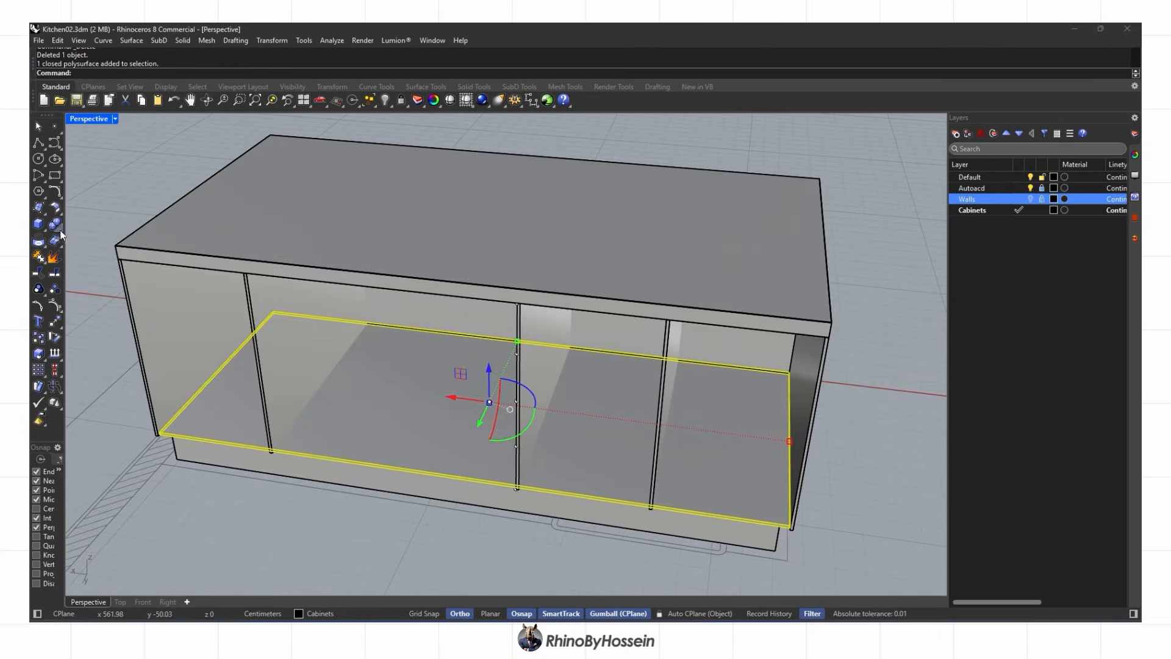
click(60, 229)
key(Return)
key(Delete)
Copy the remaining floor piece up the divider as three shelves
right_drag(716, 481, 634, 424)
scroll(554, 458, up, 5)
click(547, 407)
text(co)
scroll(701, 407, up, 2)
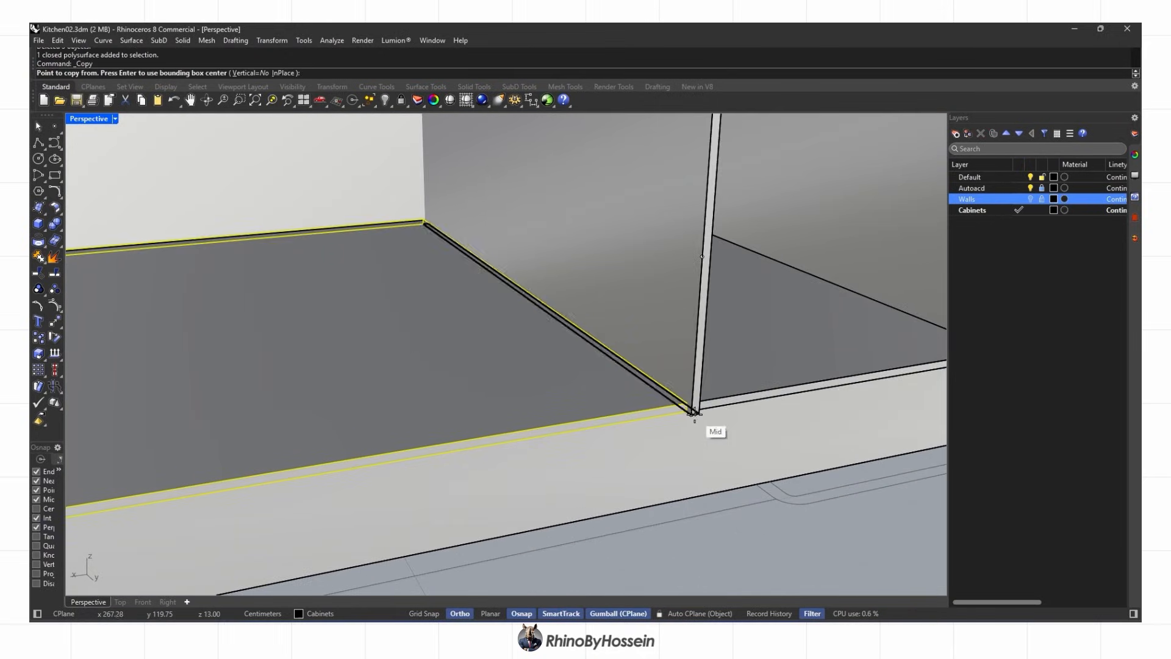
click(695, 414)
click(702, 256)
shift+right_drag(702, 256, 675, 517)
click(685, 354)
shift+right_drag(685, 354, 651, 566)
click(660, 397)
scroll(673, 203, down, 8)
key(Return)
Select all the division points with SelPt and delete them
mouse_move(642, 332)
right_down()
mouse_move(444, 327)
mouse_move(671, 381)
mouse_move(567, 391)
mouse_move(467, 380)
mouse_move(694, 369)
mouse_move(622, 386)
right_up()
scroll(670, 381, down, 3)
text(SelPt)
key(Return)
key(Delete)
Show the island in rendered display, then switch it to shaded display
middle_click(567, 388)
click(580, 388)
scroll(525, 405, up, 6)
scroll(502, 452, down, 2)
middle_click(502, 456)
right_drag(522, 405, 268, 361)
click(508, 458)
Split the front panel into doors and drawers, using the lower shelf and third divider as cutters
click(507, 469)
click(59, 229)
click(120, 230)
scroll(458, 403, up, 2)
click(334, 365)
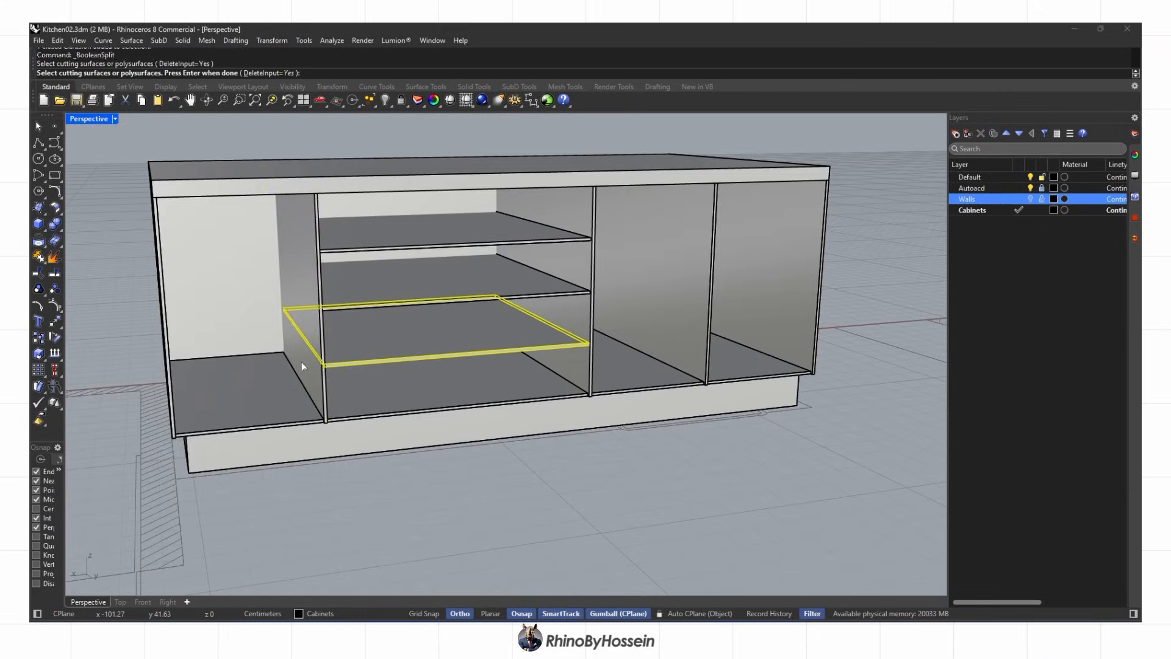
click(649, 270)
scroll(653, 274, down, 3)
right_drag(653, 275, 847, 342)
key(Return)
Check the split front pieces from above, the open back and the front
ctrl+click(517, 382)
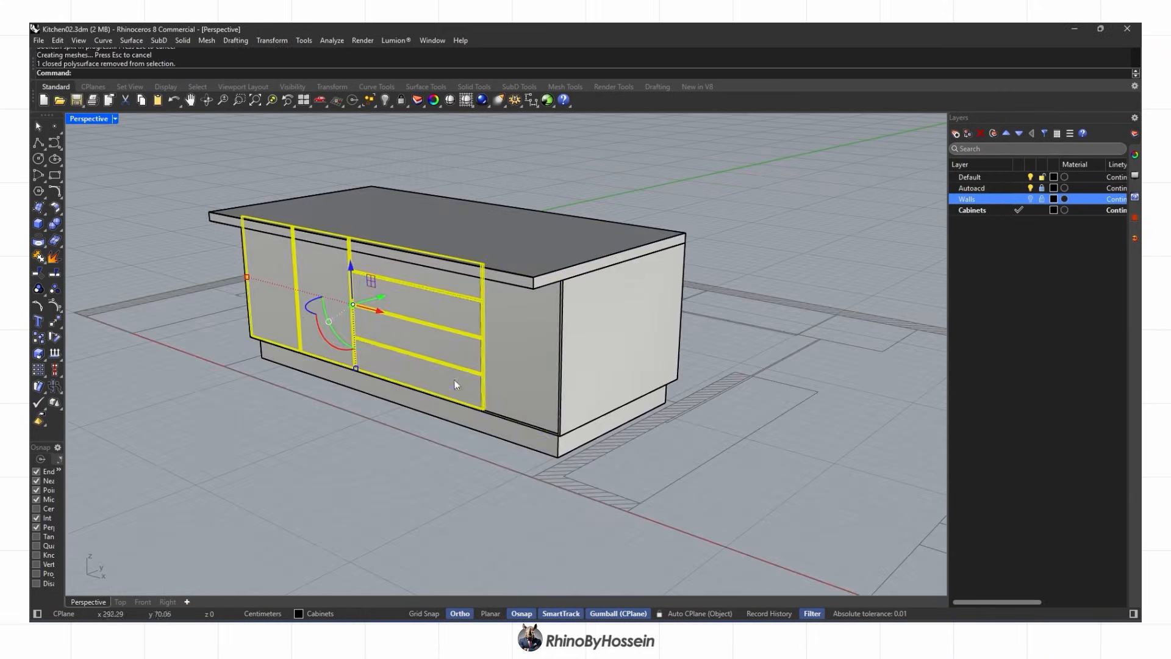
ctrl+click(454, 381)
scroll(382, 350, up, 3)
right_drag(382, 345, 404, 352)
key(Escape)
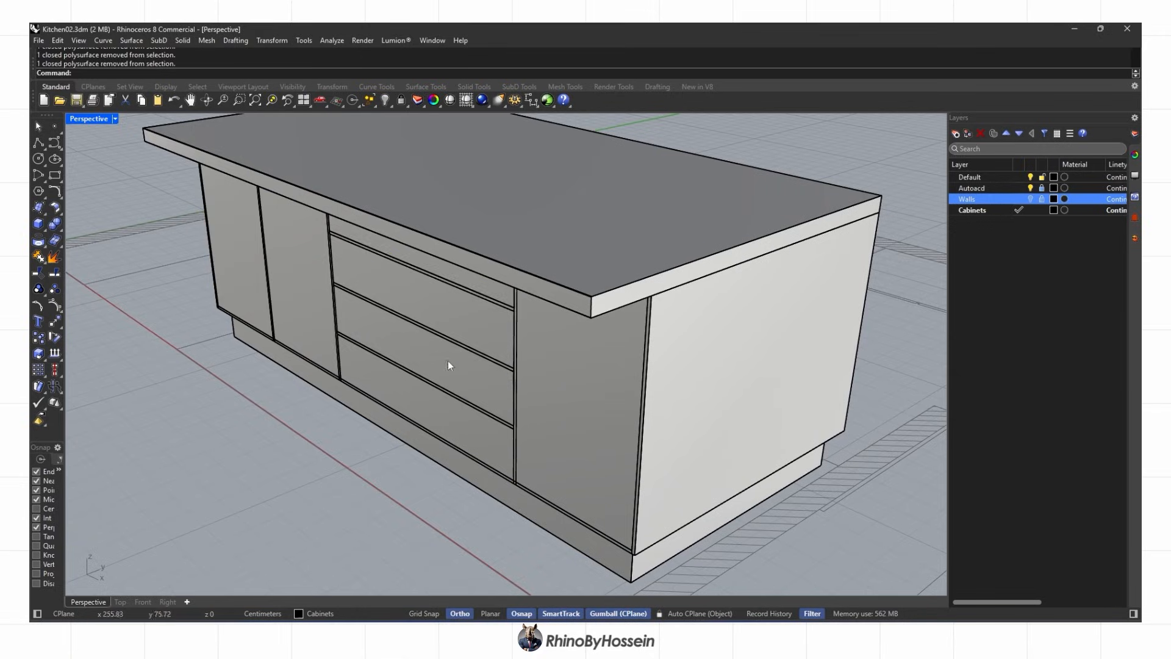
scroll(538, 415, down, 3)
right_drag(538, 414, 488, 386)
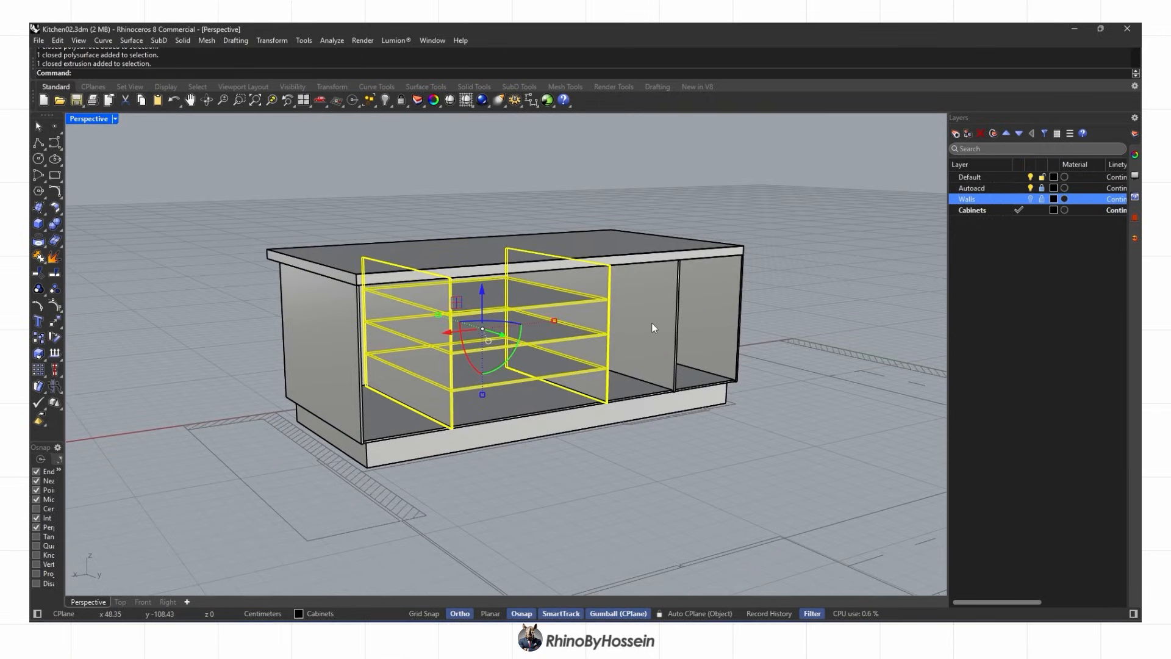
right_drag(638, 327, 811, 351)
Split the front panels again using another panel as the cutter
click(59, 228)
click(119, 234)
click(504, 415)
right_click(497, 414)
right_drag(497, 414, 601, 411)
ctrl+click(429, 390)
Show the model rendered, turn on the Walls layer, show all cabinets, and delete leftover points
scroll(559, 349, down, 2)
middle_click(560, 348)
click(560, 348)
click(1030, 199)
scroll(608, 397, down, 3)
click(390, 105)
click(408, 124)
right_drag(567, 342, 517, 438)
scroll(427, 351, down, 2)
text(S)
key(Delete)
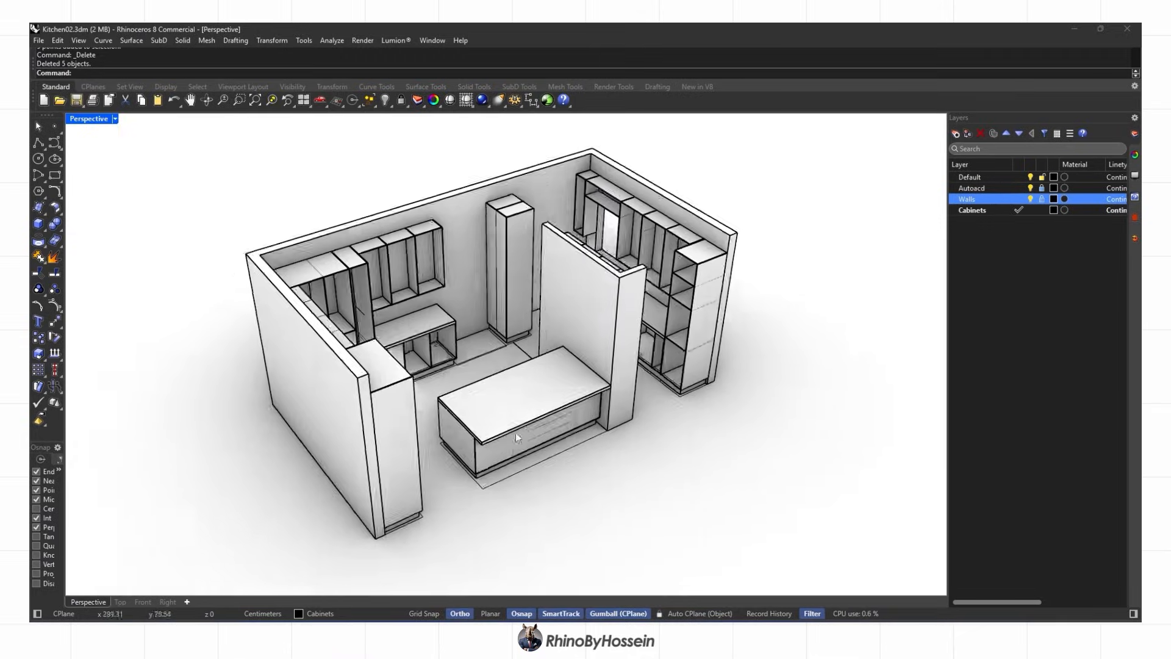
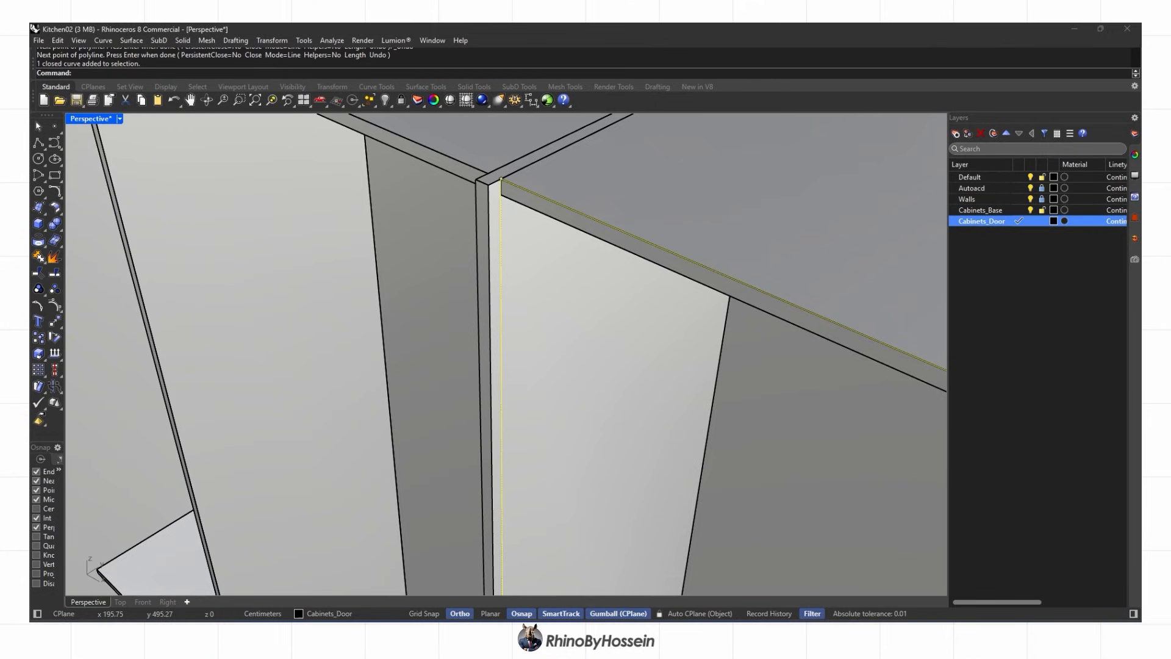
Offset the door outline, extrude it into a solid door, and move it onto the cabinet's front corner
scroll(562, 417, down, 4)
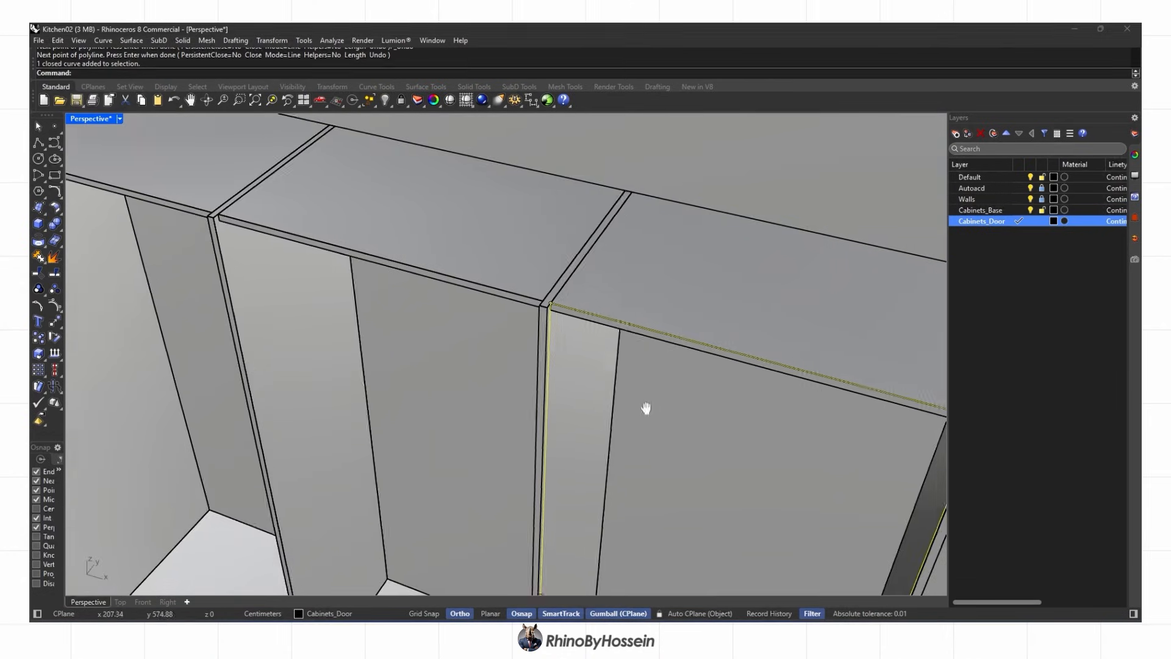
scroll(669, 411, up, 2)
scroll(560, 332, up, 2)
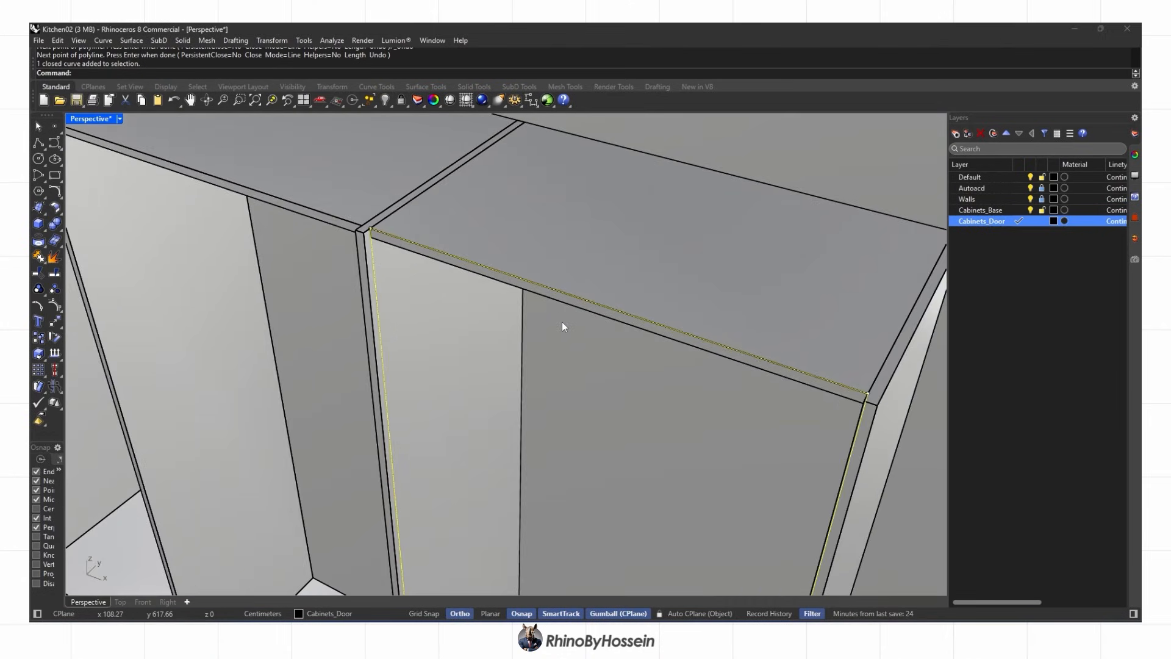
key(Return)
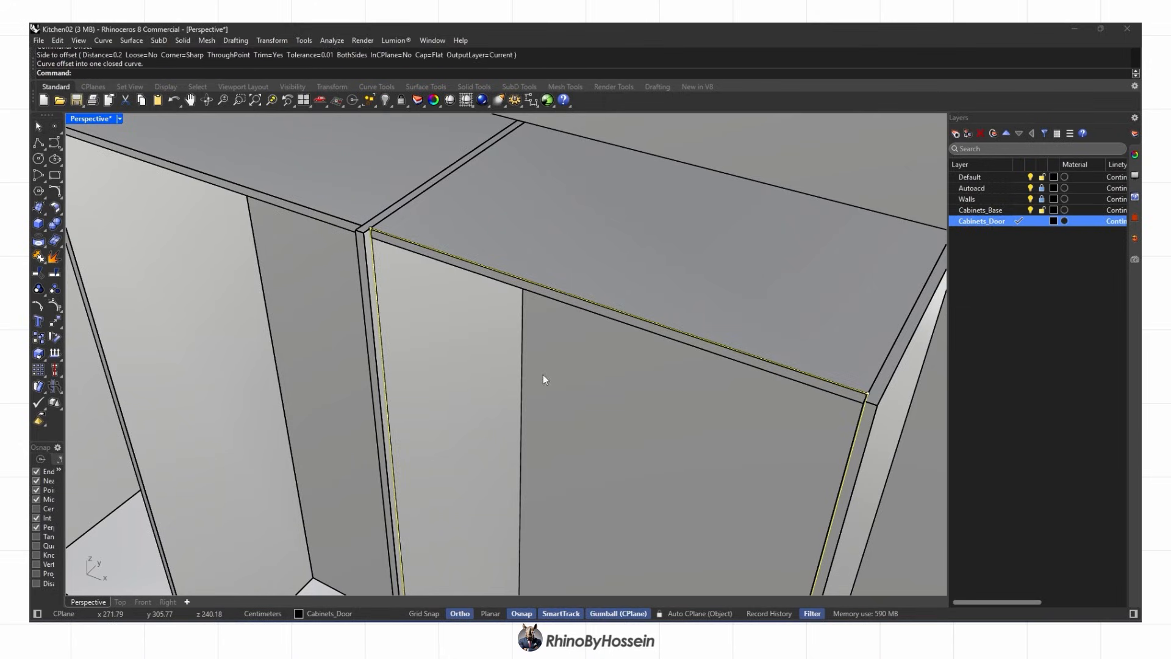
scroll(374, 228, up, 3)
click(374, 254)
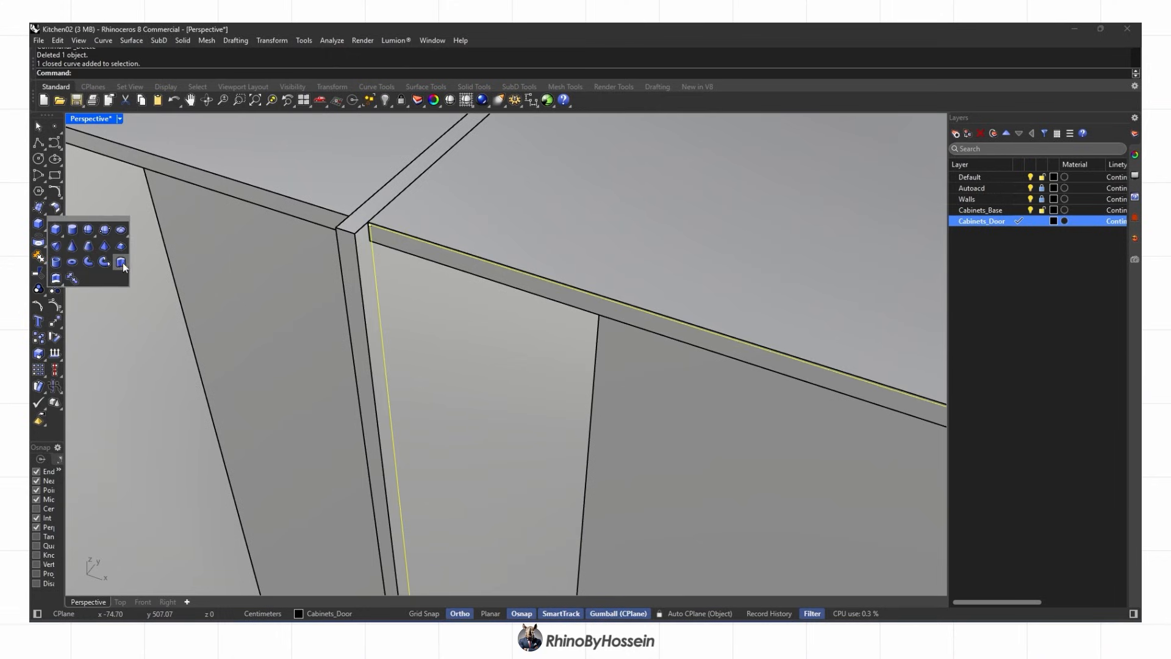
click(121, 263)
click(355, 233)
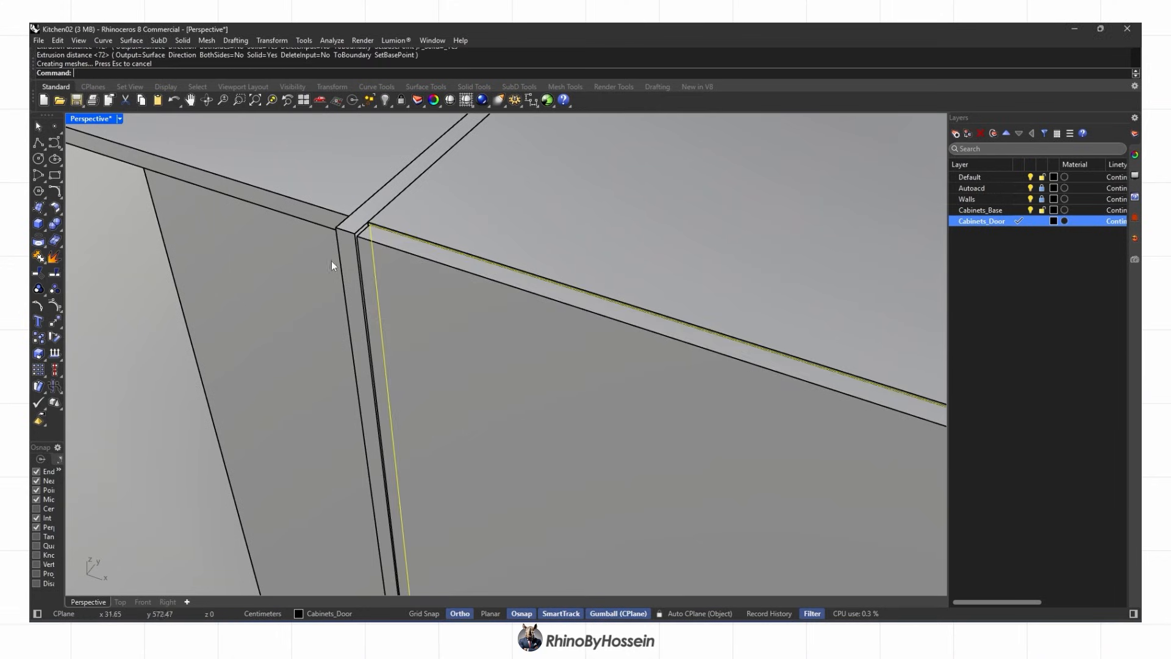
scroll(372, 223, up, 1)
click(371, 225)
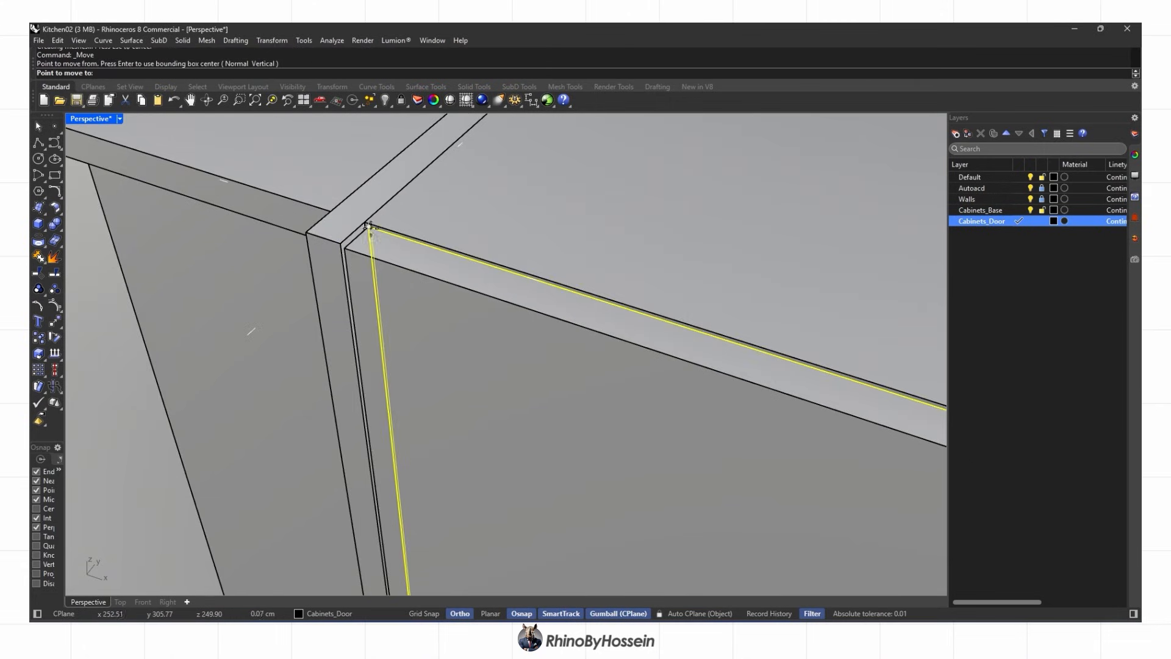
click(345, 248)
scroll(358, 244, down, 8)
right_drag(359, 243, 457, 301)
scroll(457, 301, up, 2)
Offset an inner panel curve and extrude it 0.3 to both sides, deleting the extra offset curve
key(Return)
scroll(458, 301, down, 4)
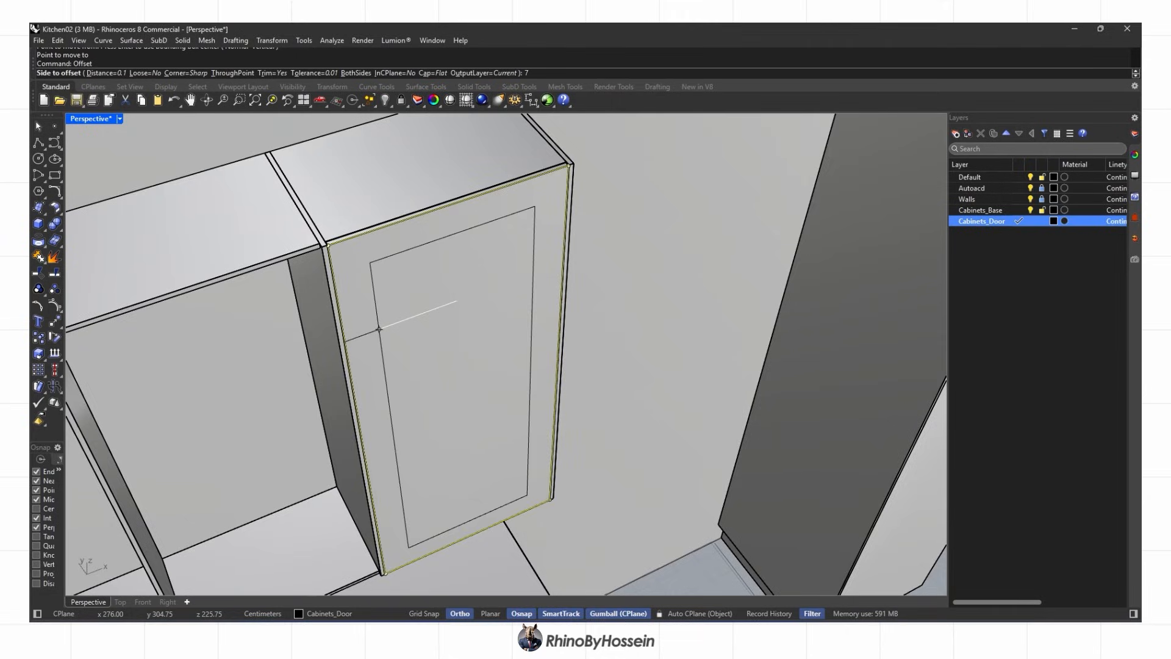
scroll(410, 247, up, 2)
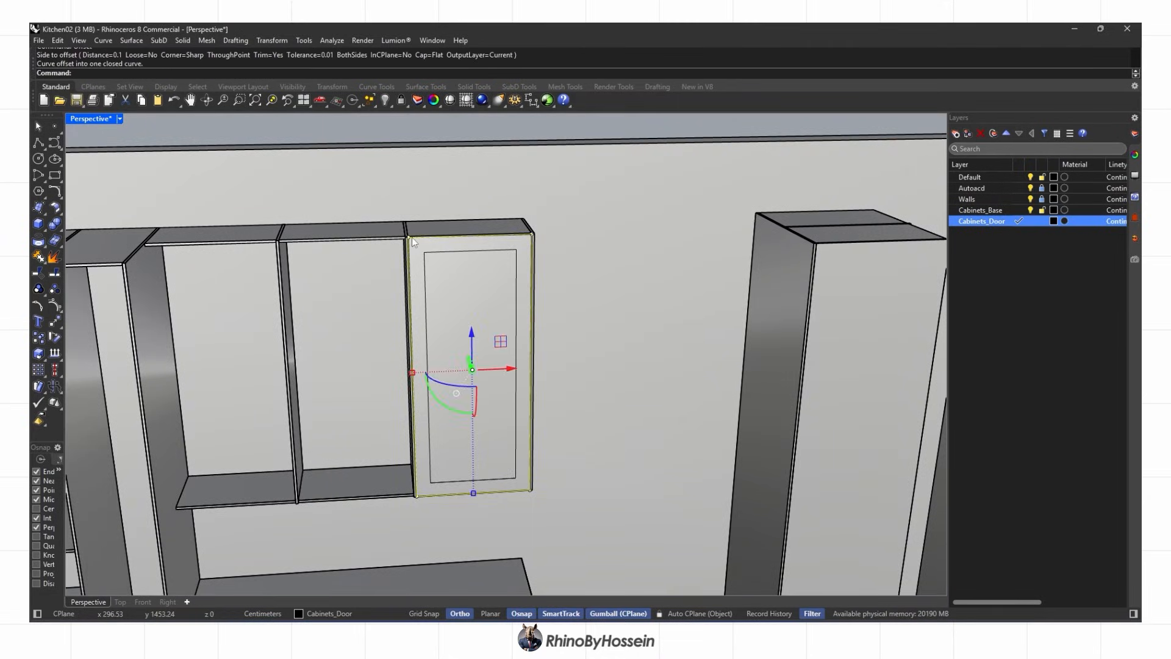
right_drag(412, 237, 470, 269)
scroll(426, 262, up, 6)
key(Delete)
scroll(442, 342, up, 2)
click(444, 334)
click(480, 347)
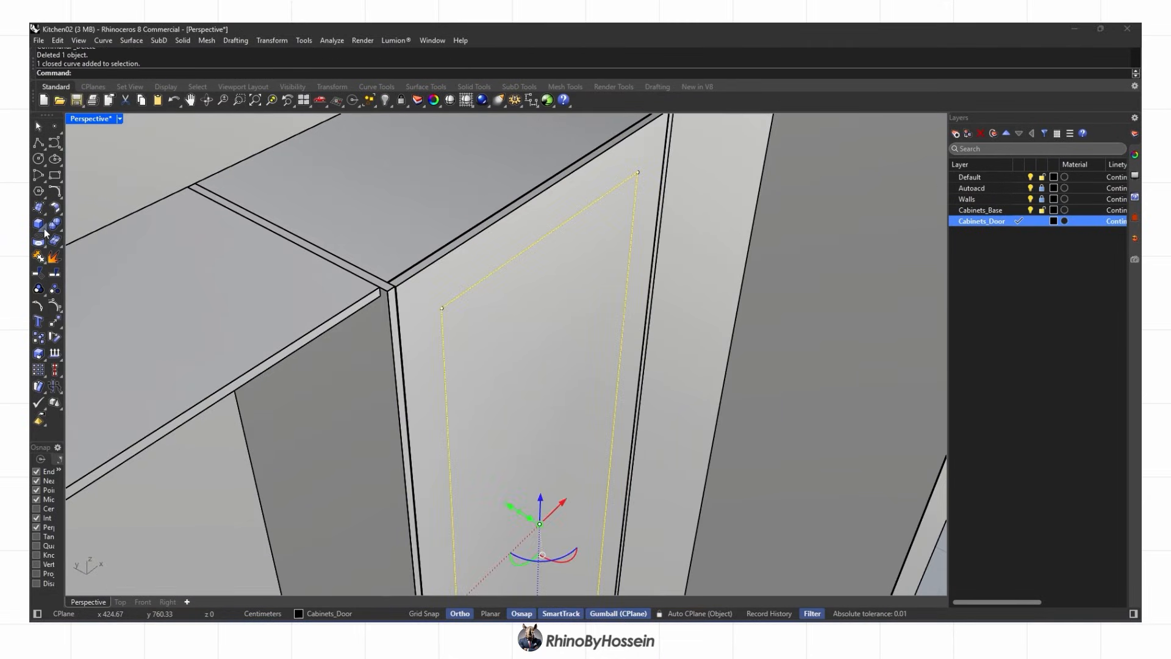
click(121, 261)
click(235, 73)
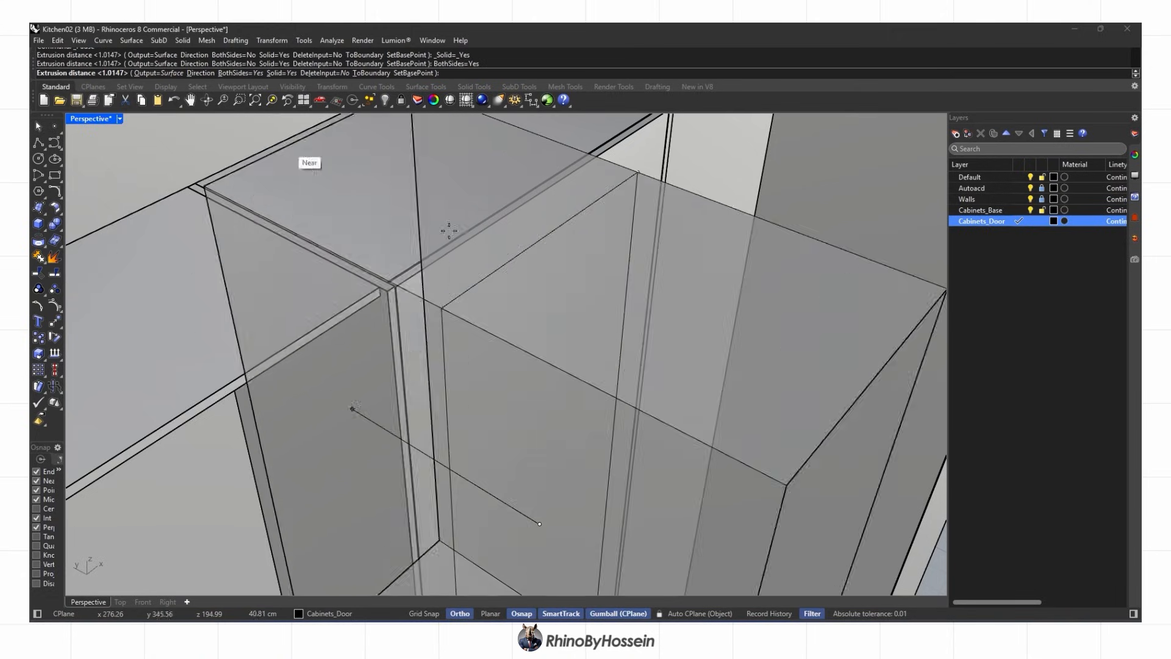
right_drag(537, 289, 549, 287)
scroll(588, 274, up, 3)
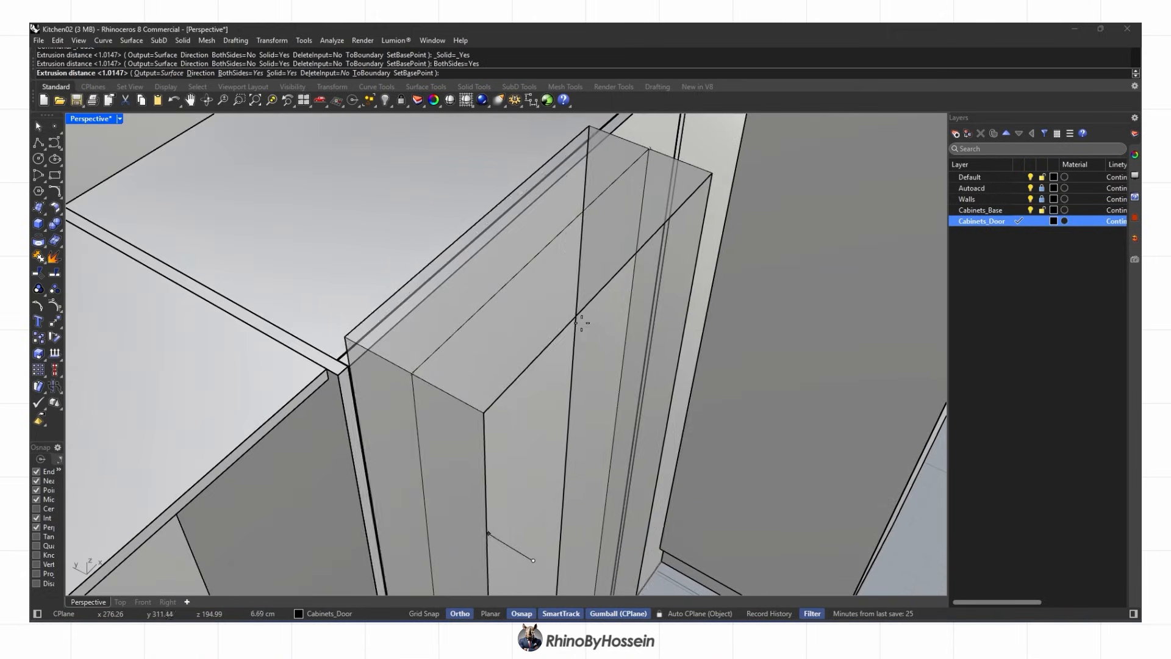
text(.3)
right_drag(570, 265, 627, 353)
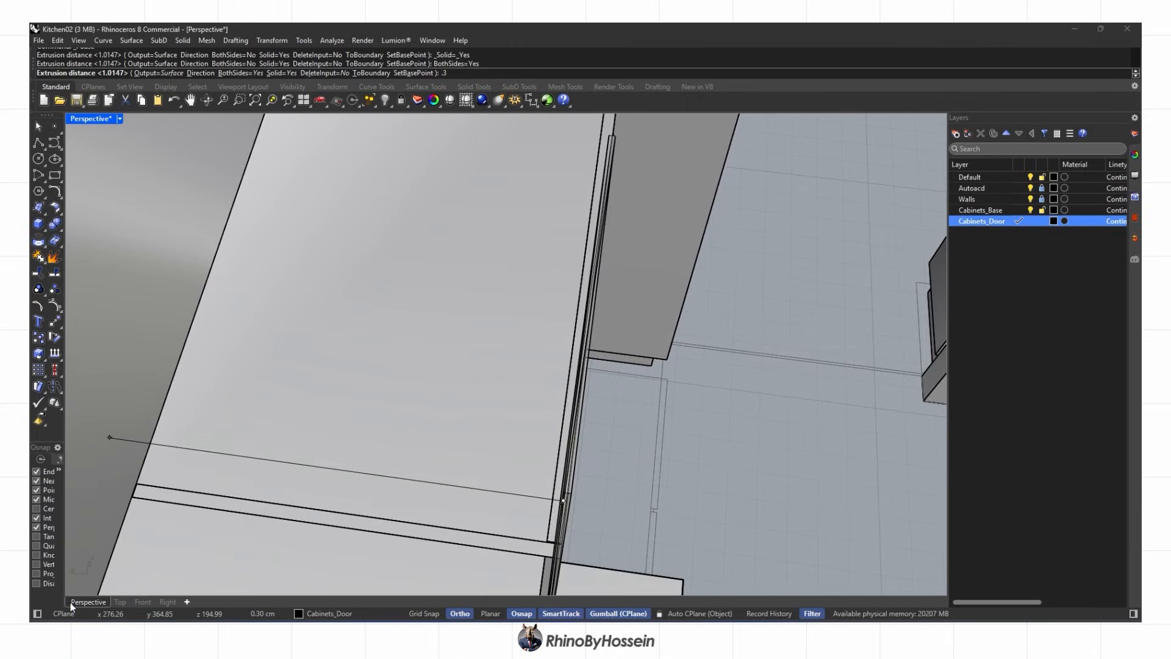
click(120, 602)
scroll(751, 367, down, 6)
scroll(428, 392, up, 6)
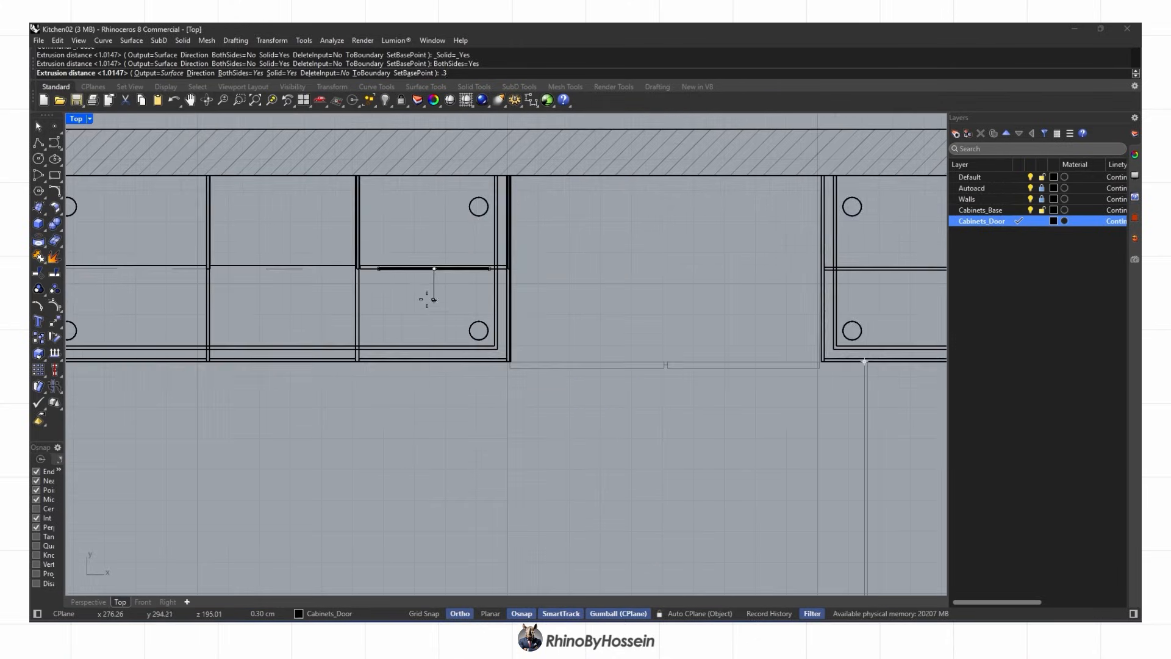
scroll(416, 285, up, 12)
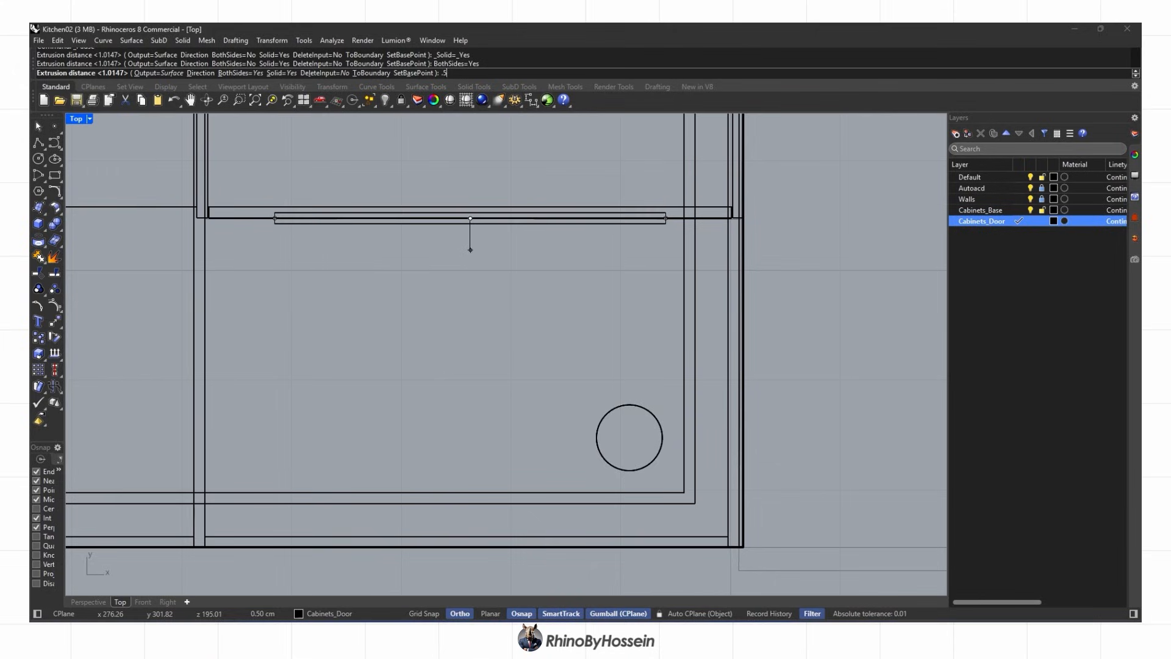
key(Delete)
Boolean-subtract the inner panel from the door solid to form the recess
right_drag(579, 318, 513, 336)
click(446, 358)
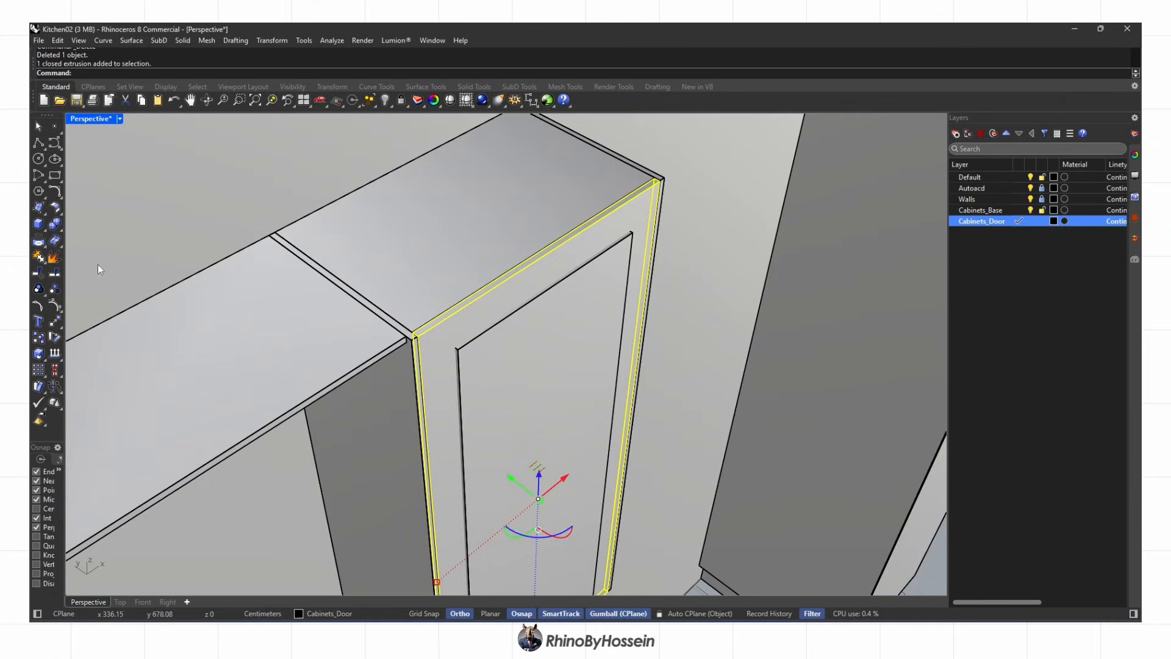
click(62, 227)
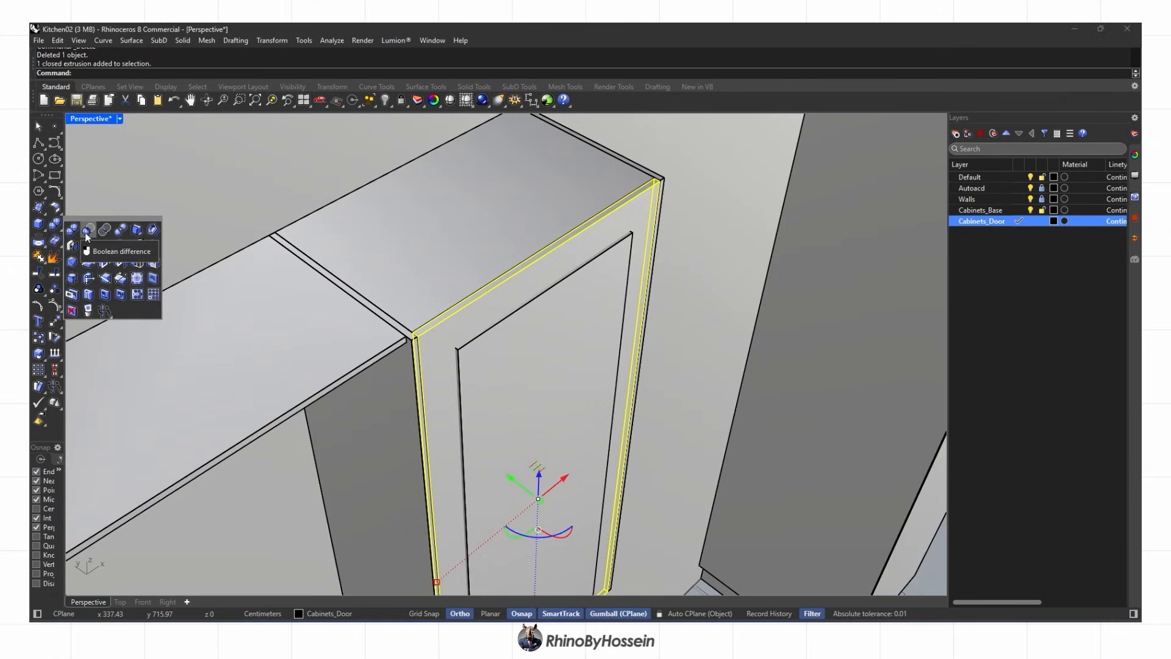
click(514, 373)
right_click(484, 377)
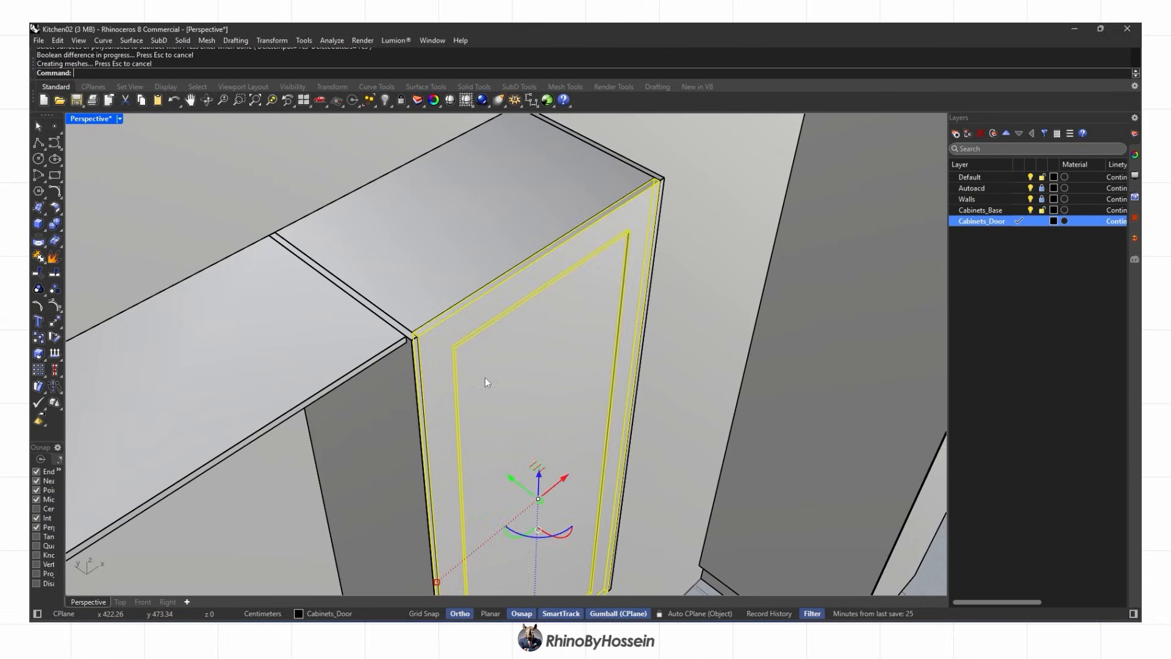
scroll(522, 386, down, 4)
mouse_move(522, 386)
right_down()
mouse_move(445, 327)
mouse_move(434, 347)
right_up()
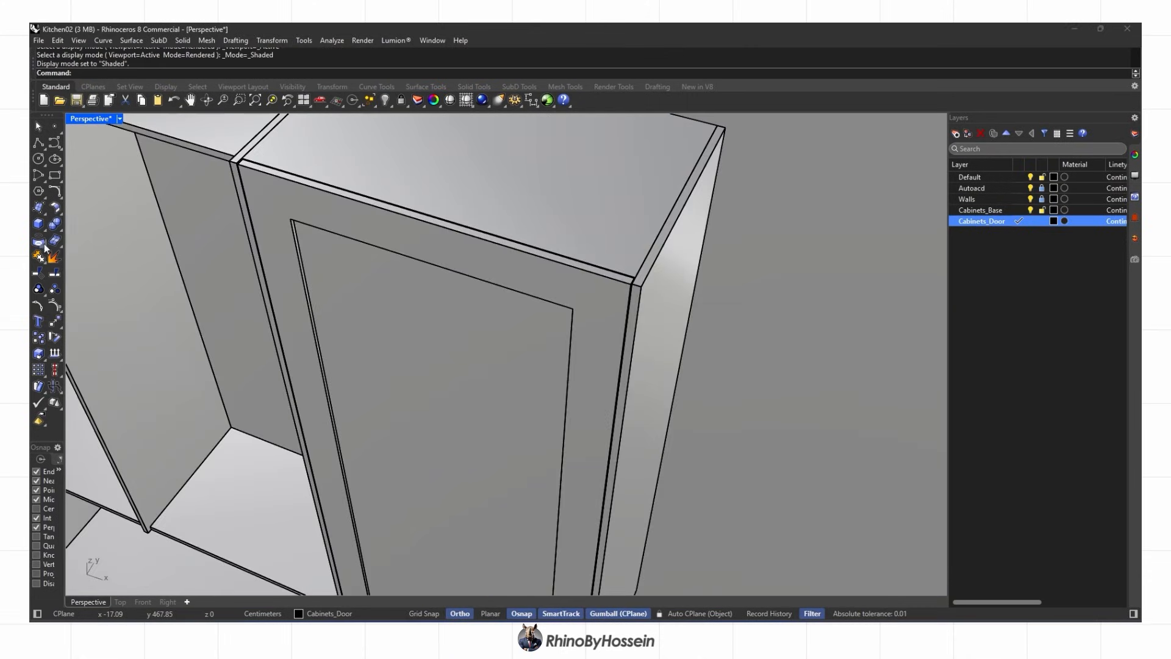
Chamfer the recess's left, top and right edges at 0.5
click(61, 229)
click(72, 262)
text(.5)
key(Return)
scroll(295, 244, up, 2)
click(297, 245)
right_drag(297, 245, 500, 214)
scroll(360, 156, up, 1)
click(363, 152)
scroll(741, 328, up, 2)
click(742, 327)
scroll(701, 427, down, 3)
scroll(536, 511, up, 3)
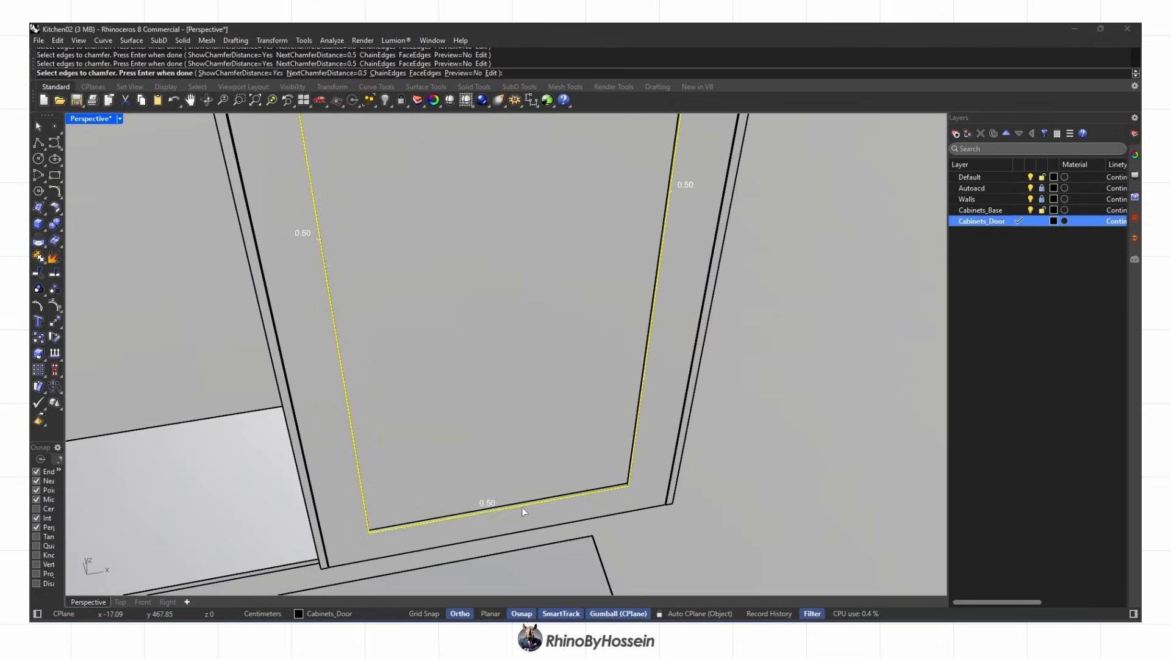
scroll(544, 460, down, 6)
key(ctrl+alt+r)
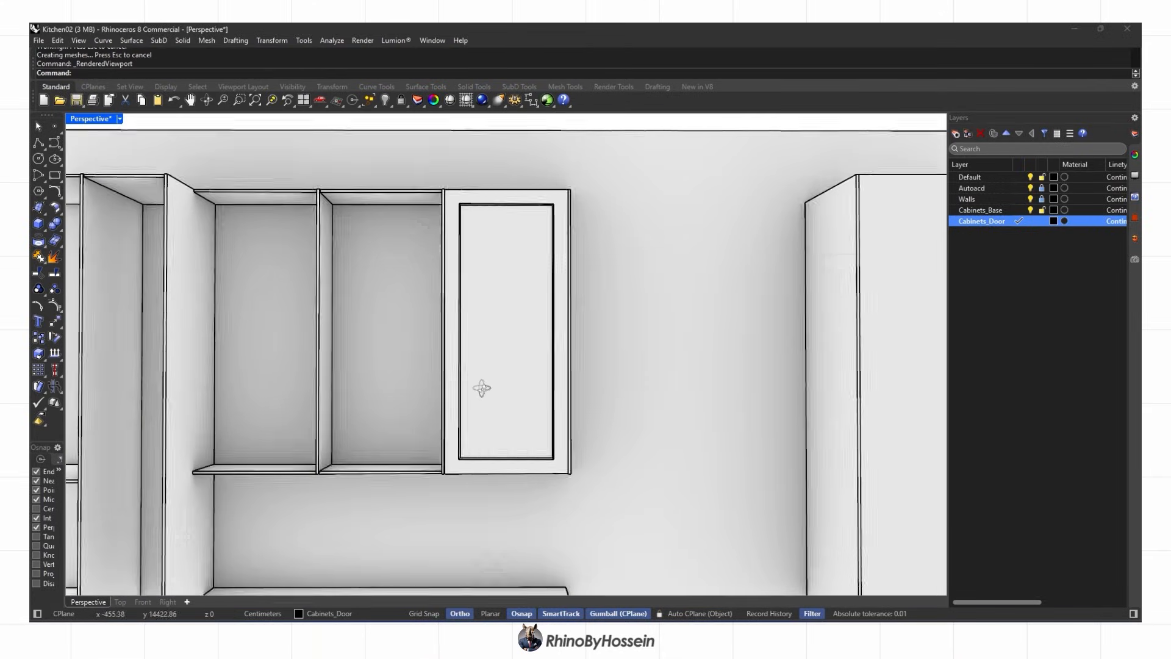
Copy the handle from objects.3dm and paste it into the kitchen model
right_drag(477, 376, 452, 476)
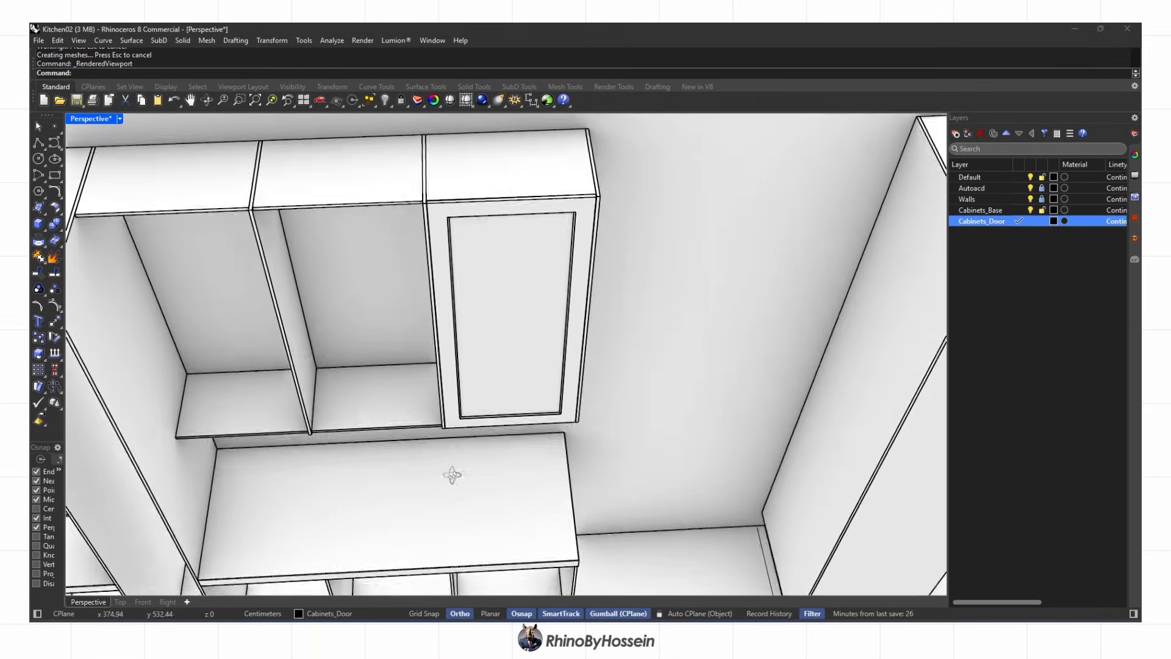
scroll(457, 205, up, 5)
scroll(458, 204, down, 5)
right_drag(457, 205, 394, 160)
right_drag(447, 234, 525, 314)
scroll(490, 393, up, 2)
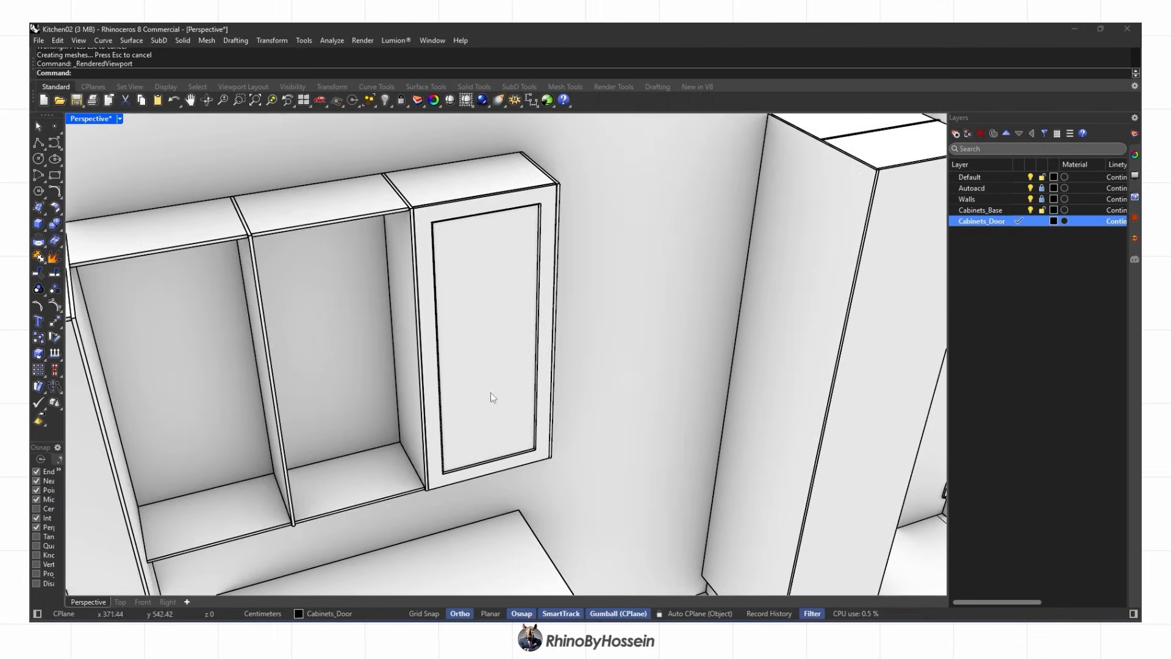
click(791, 576)
scroll(601, 349, up, 8)
click(603, 336)
key(ctrl+c)
right_drag(625, 373, 620, 382)
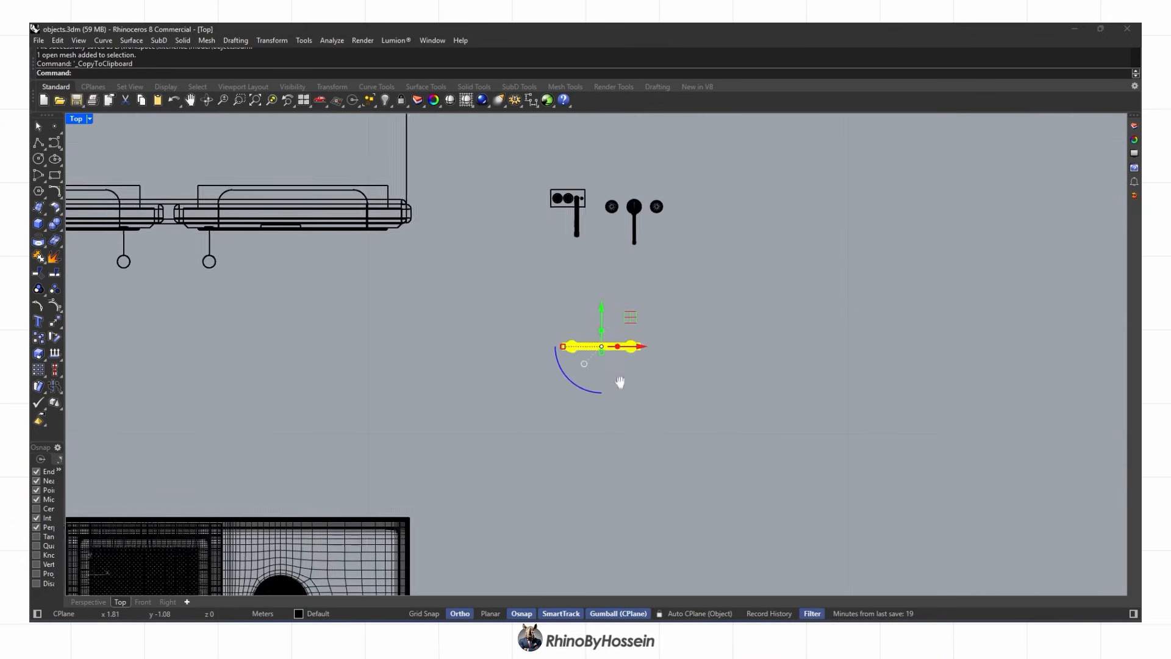
scroll(605, 375, down, 3)
click(641, 566)
scroll(486, 440, down, 3)
key(ctrl+v)
Drag the pasted handle over to the wall cabinet door
key(ctrl+F2)
scroll(339, 492, down, 3)
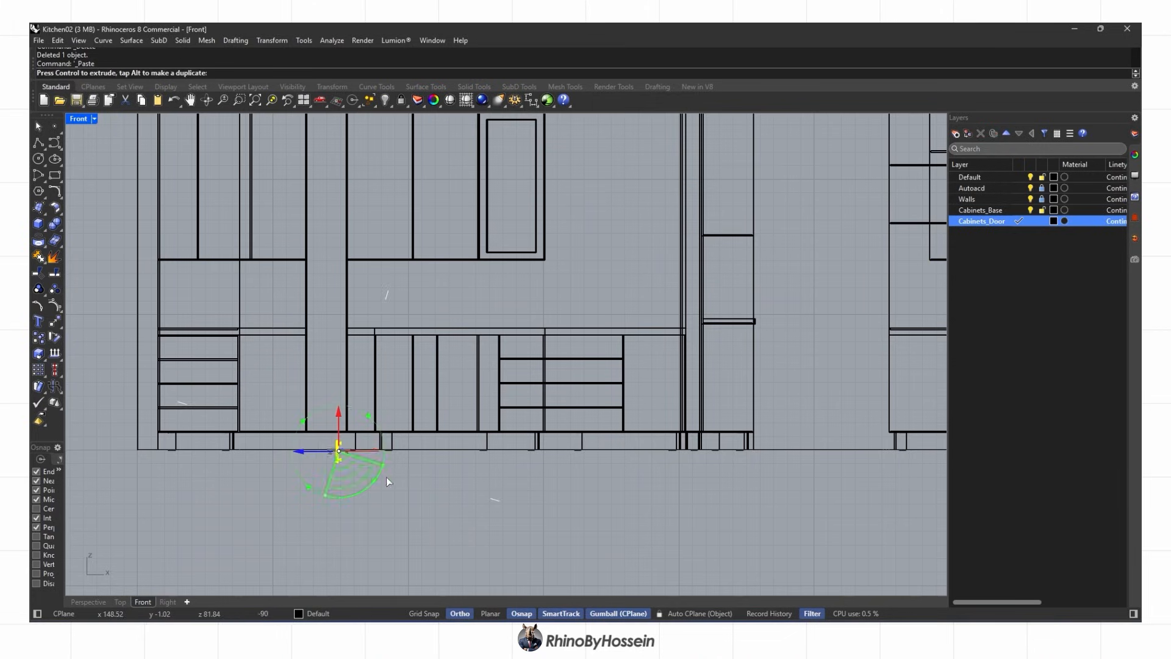
click(88, 602)
scroll(438, 508, down, 3)
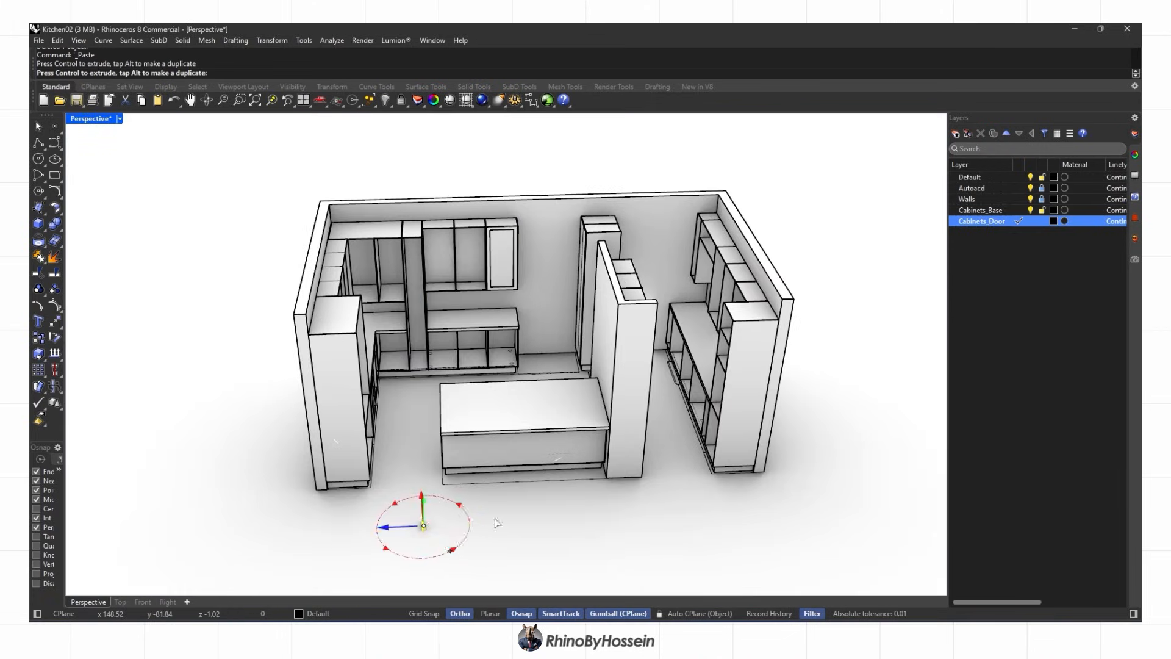
right_drag(390, 570, 580, 560)
right_drag(497, 475, 361, 434)
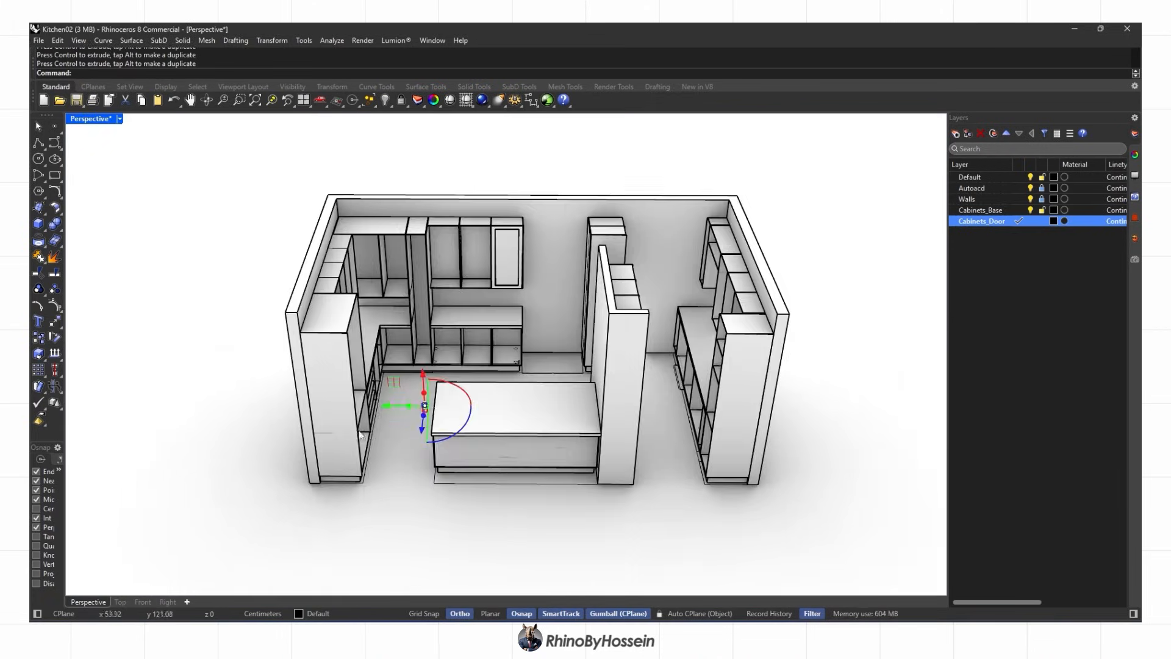
drag(480, 414, 480, 413)
right_drag(532, 420, 473, 426)
scroll(488, 421, up, 4)
drag(494, 422, 514, 395)
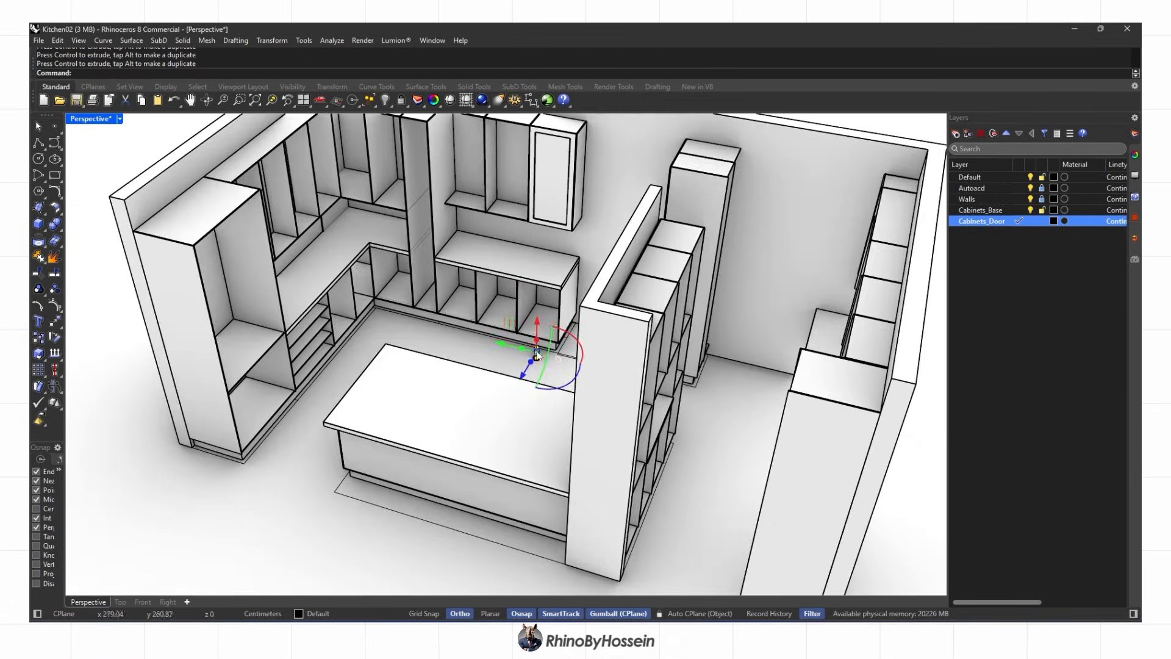
drag(537, 321, 542, 193)
scroll(537, 189, up, 5)
click(142, 602)
scroll(491, 200, up, 5)
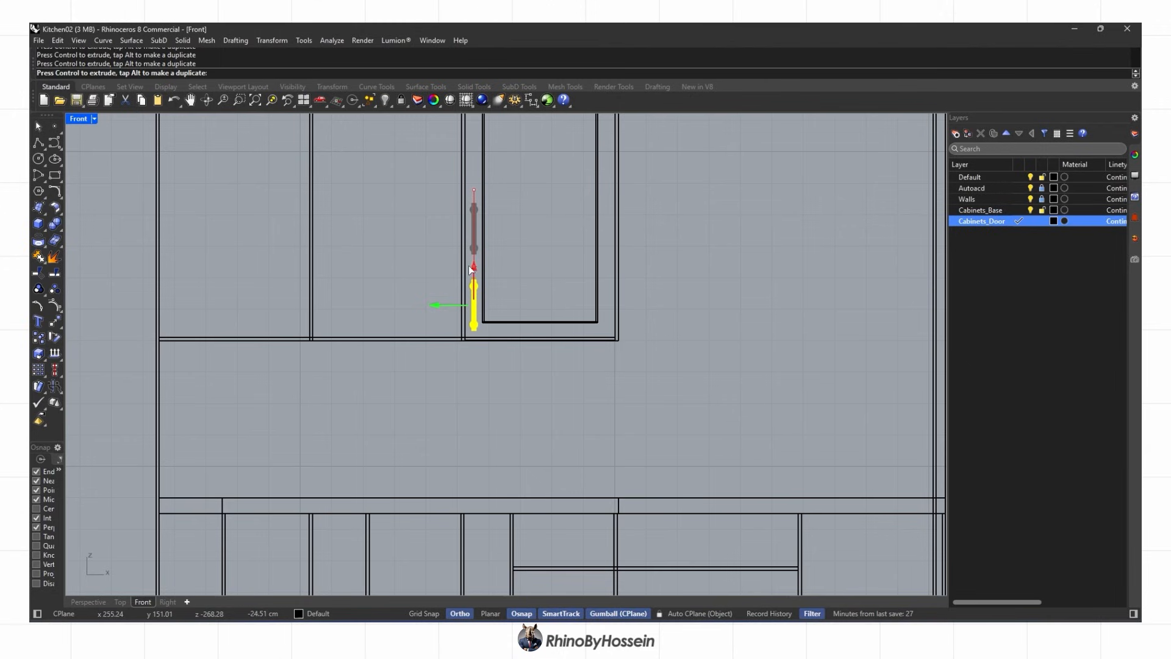
click(88, 602)
right_drag(433, 408, 452, 488)
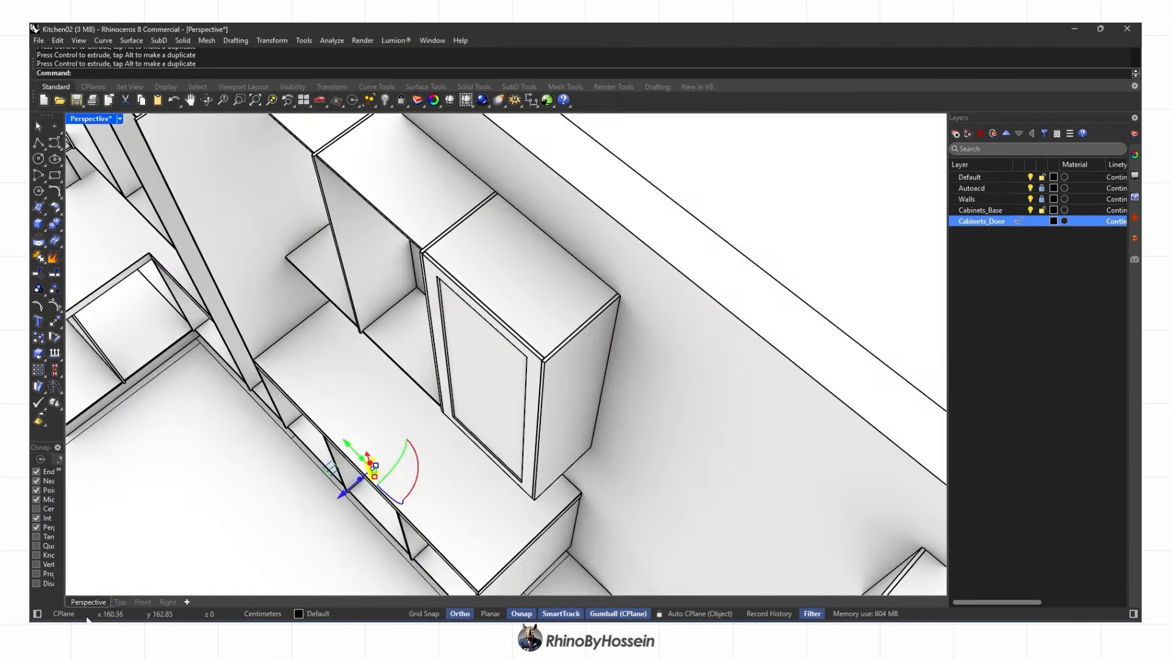
In Top view, align the handle's top side to the door front
click(120, 602)
scroll(513, 305, up, 3)
right_drag(531, 248, 513, 287)
text(Al)
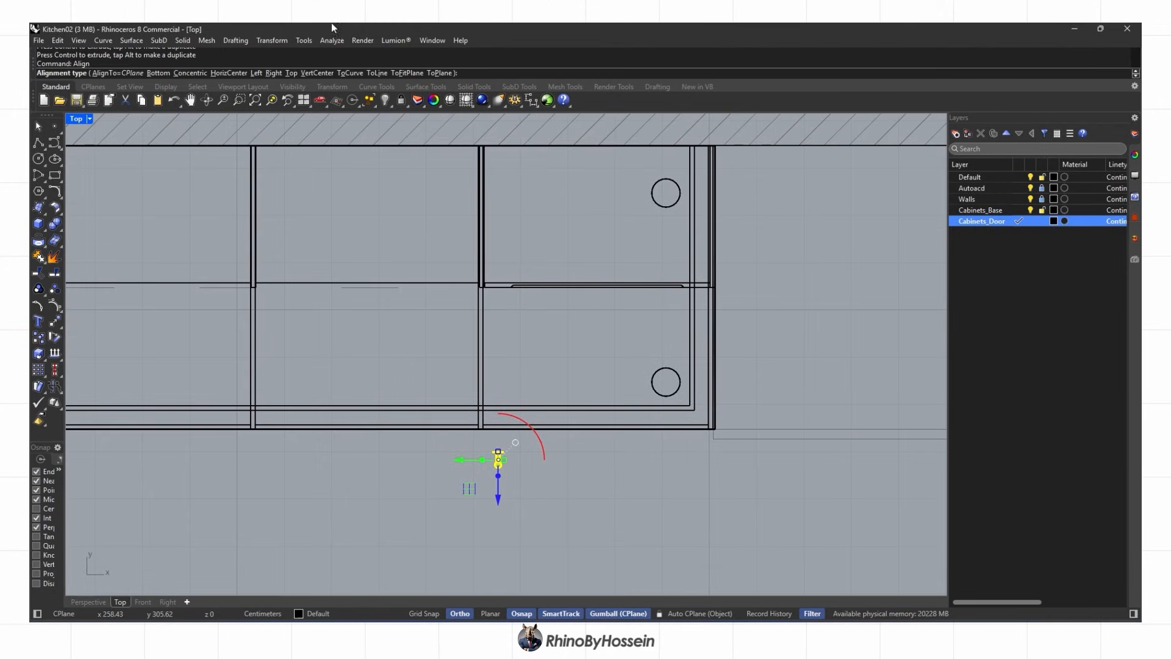
click(292, 73)
scroll(523, 316, up, 4)
click(495, 272)
key(Escape)
click(88, 602)
right_drag(421, 427, 501, 428)
scroll(502, 433, down, 5)
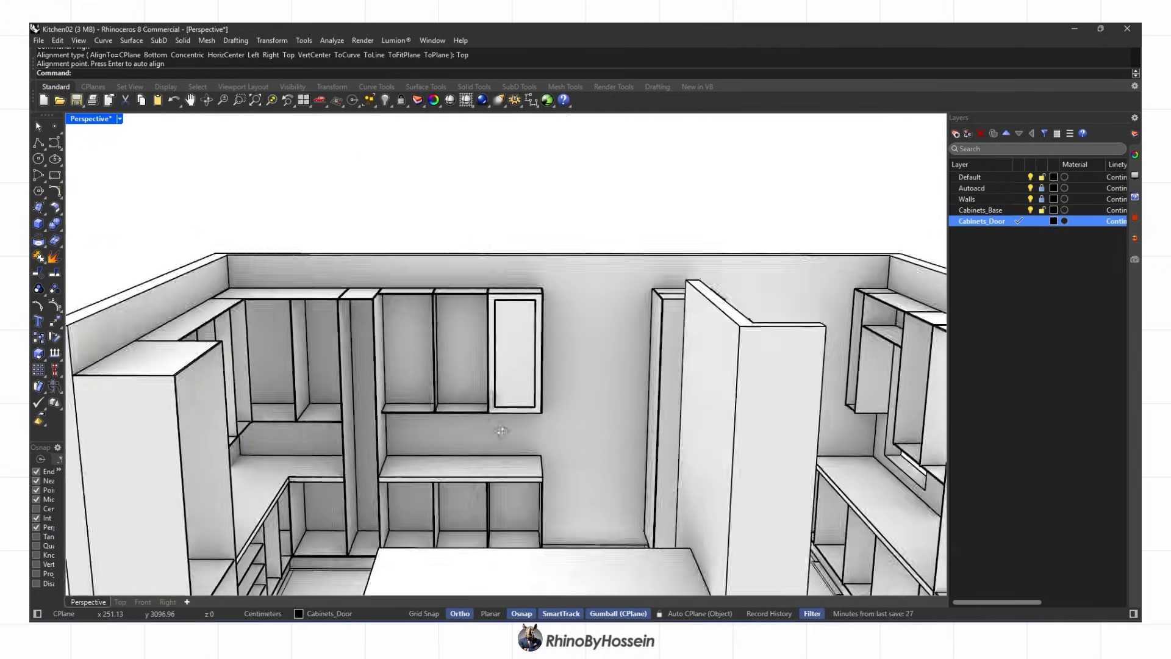
scroll(486, 407, up, 8)
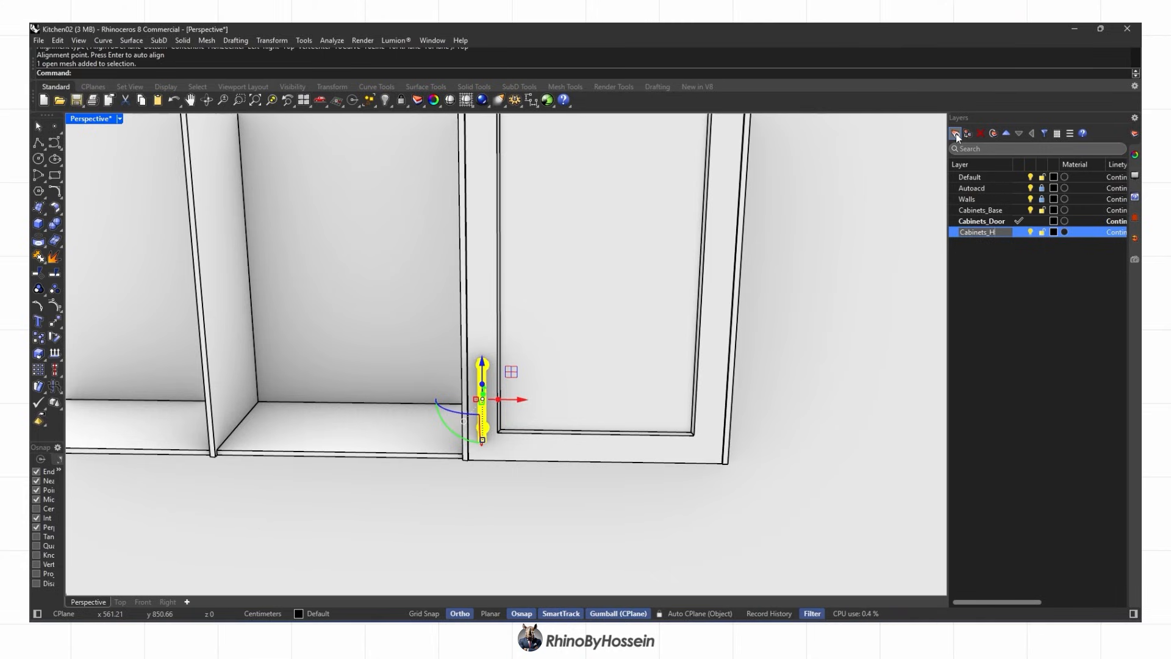
Move the handle onto the Cabinets_Handle layer
right_click(1018, 234)
click(1014, 288)
key(Escape)
right_drag(500, 372, 516, 456)
scroll(575, 379, up, 5)
Mirror a test copy of the door and handle across the door edge
click(579, 351)
scroll(576, 372, down, 5)
scroll(521, 354, down, 3)
scroll(504, 378, up, 3)
click(504, 378)
shift+click(552, 404)
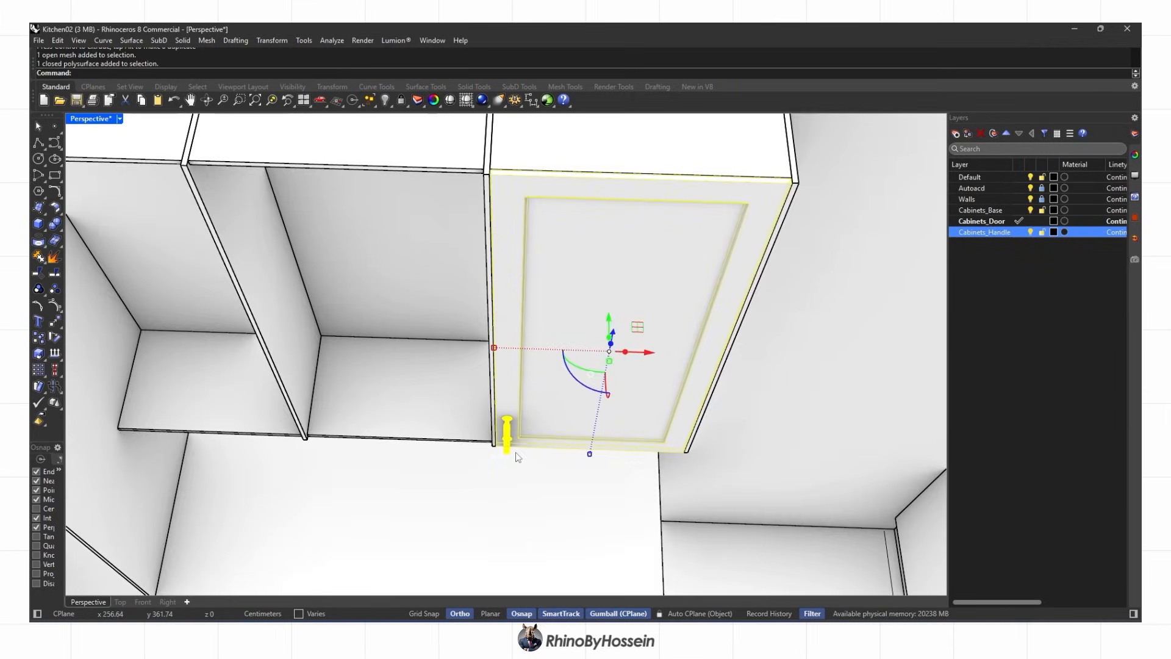
scroll(489, 174, up, 3)
click(488, 175)
scroll(478, 207, down, 3)
click(444, 455)
scroll(452, 316, down, 3)
right_drag(452, 316, 488, 296)
scroll(490, 309, down, 3)
Delete the mirrored door and handle, then set the viewport to Shaded
key(Escape)
scroll(491, 306, down, 3)
scroll(471, 220, up, 6)
click(468, 275)
scroll(564, 285, up, 5)
scroll(565, 289, down, 5)
key(Delete)
key(ctrl+alt+s)
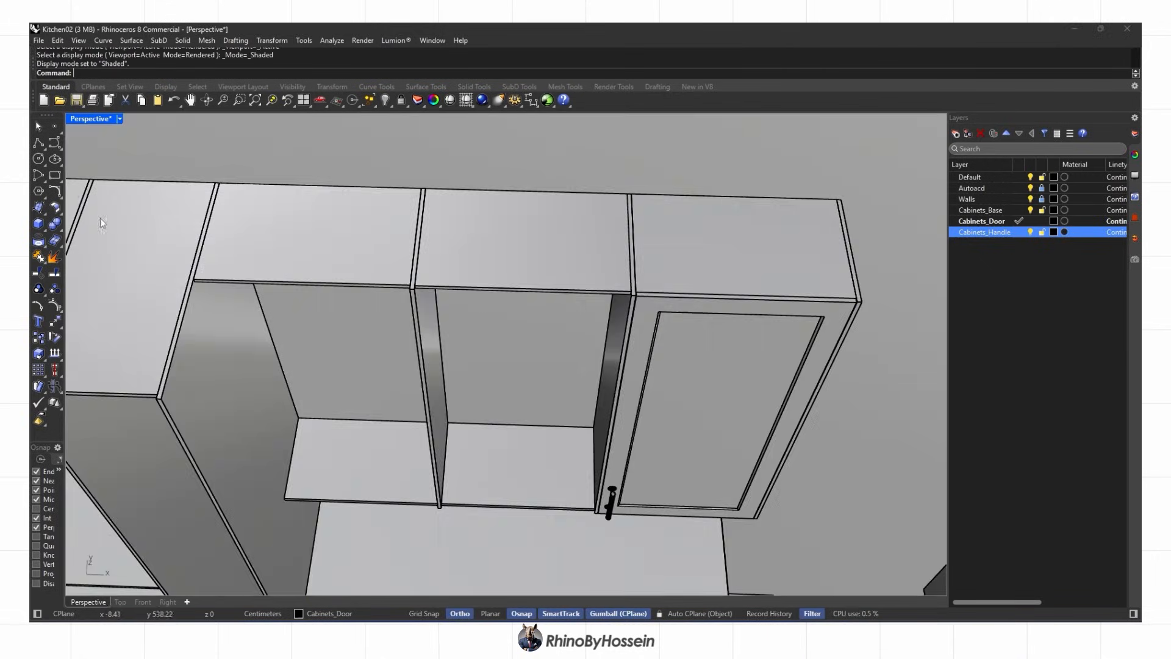
Draw a closed polyline door outline over the middle upper cabinet's front and select it
scroll(421, 283, up, 4)
click(416, 289)
scroll(421, 290, down, 5)
click(613, 302)
right_drag(547, 341, 525, 389)
scroll(610, 356, up, 8)
click(623, 358)
scroll(217, 313, up, 5)
click(209, 310)
scroll(218, 313, down, 6)
scroll(427, 278, up, 5)
click(418, 310)
key(ctrl+z)
scroll(415, 299, up, 4)
click(401, 284)
click(410, 367)
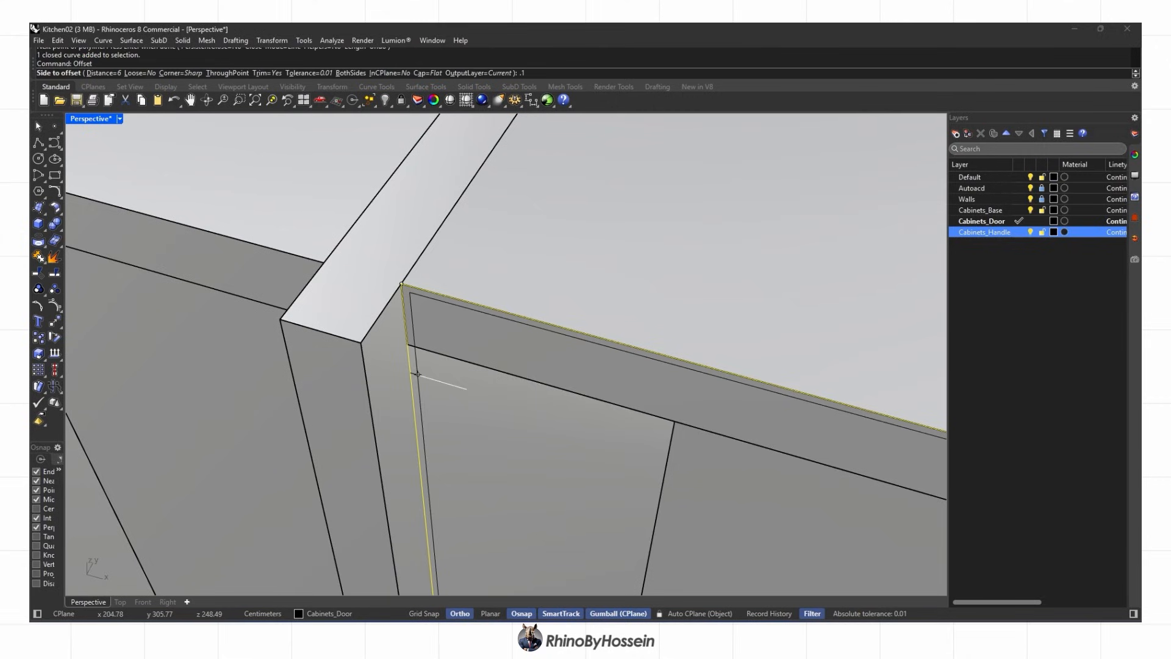
Extrude the outline into a solid door flush with the side panel and move it into place
click(37, 240)
click(222, 74)
click(361, 343)
click(54, 322)
click(410, 292)
click(370, 352)
scroll(372, 354, down, 10)
right_drag(524, 421, 662, 407)
Offset the door outline inward to an inner rectangle and delete the outer curve
text(Offset)
key(Return)
click(553, 417)
key(Delete)
click(682, 297)
click(702, 312)
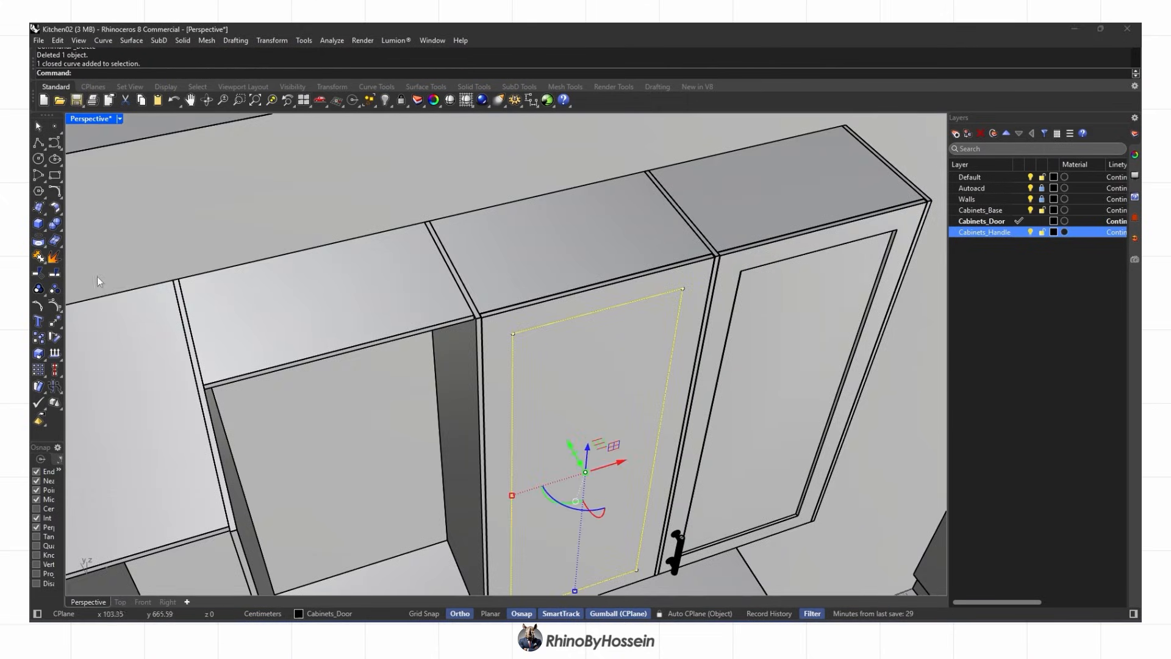
Extrude the inner rectangle to both sides with depth 1
click(117, 263)
click(236, 74)
mouse_move(622, 308)
right_down()
mouse_move(672, 321)
mouse_move(610, 323)
right_up()
text(1)
key(Return)
key(Delete)
scroll(547, 359, up, 5)
click(493, 389)
scroll(488, 378, down, 3)
key(Escape)
right_drag(478, 345, 565, 347)
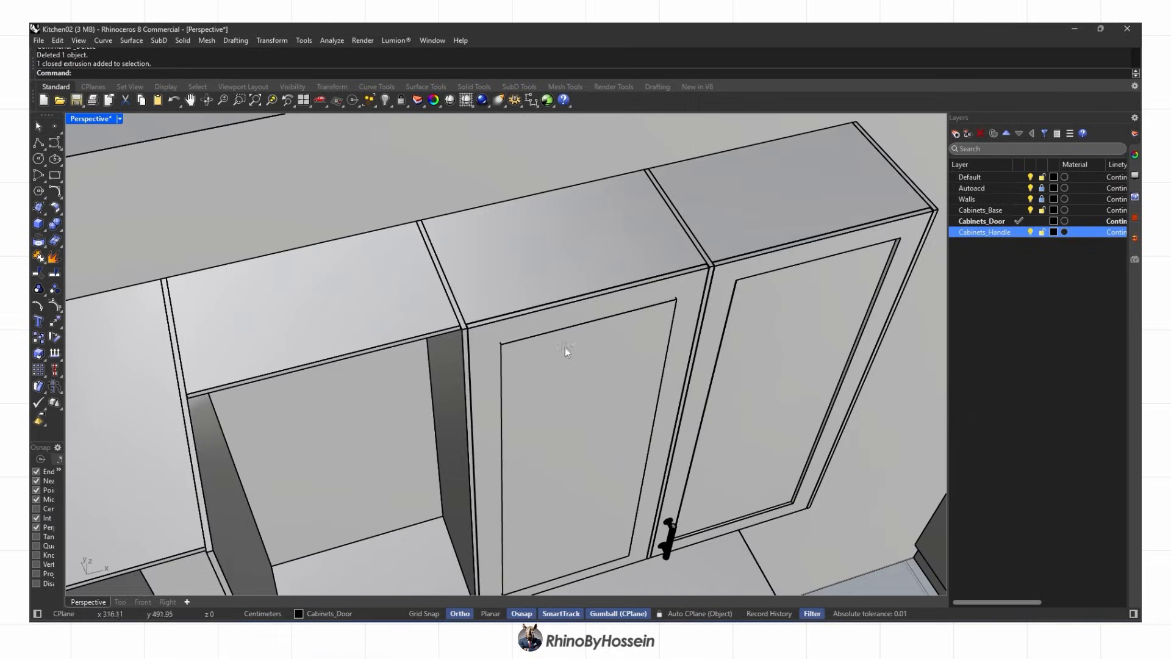
Subtract the inner block from the door with BooleanDifference to create the recess
click(60, 227)
click(87, 233)
click(502, 373)
right_click(501, 373)
right_drag(501, 373, 516, 345)
scroll(516, 351, down, 3)
key(Escape)
right_drag(559, 463, 574, 478)
scroll(583, 256, up, 7)
Chamfer the recess's left, top, right and bottom edges by 0.5
click(60, 227)
click(89, 261)
scroll(248, 334, down, 8)
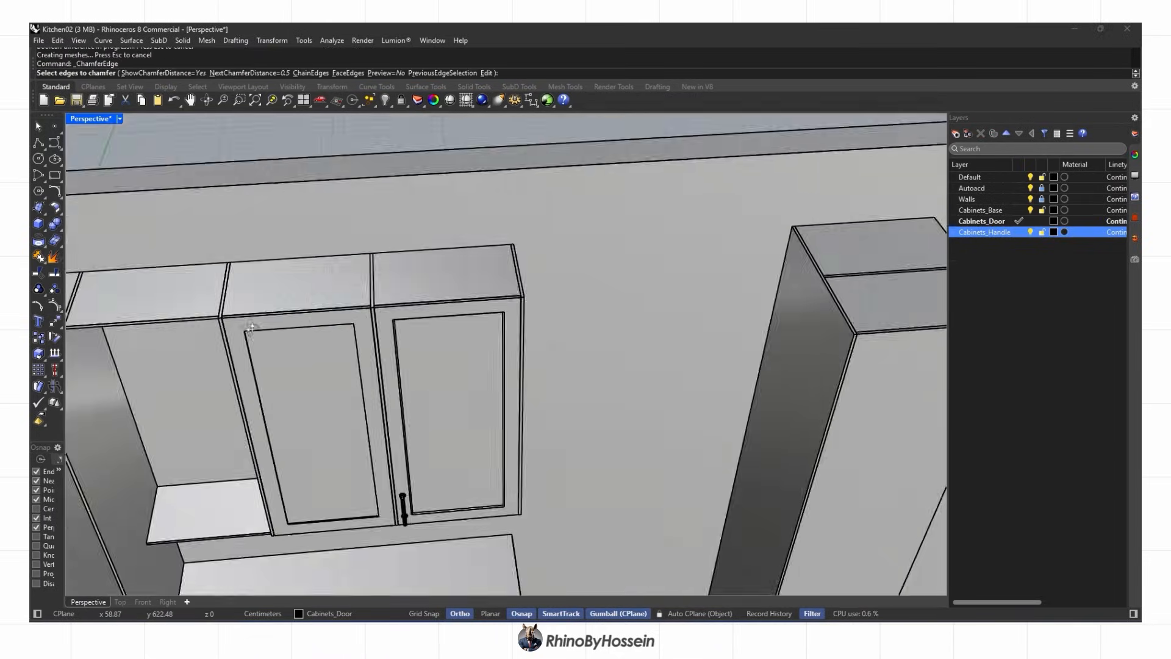
right_drag(250, 335, 359, 299)
scroll(361, 301, up, 8)
click(163, 171)
shift+right_drag(163, 171, 292, 238)
click(231, 229)
click(839, 323)
scroll(732, 299, down, 5)
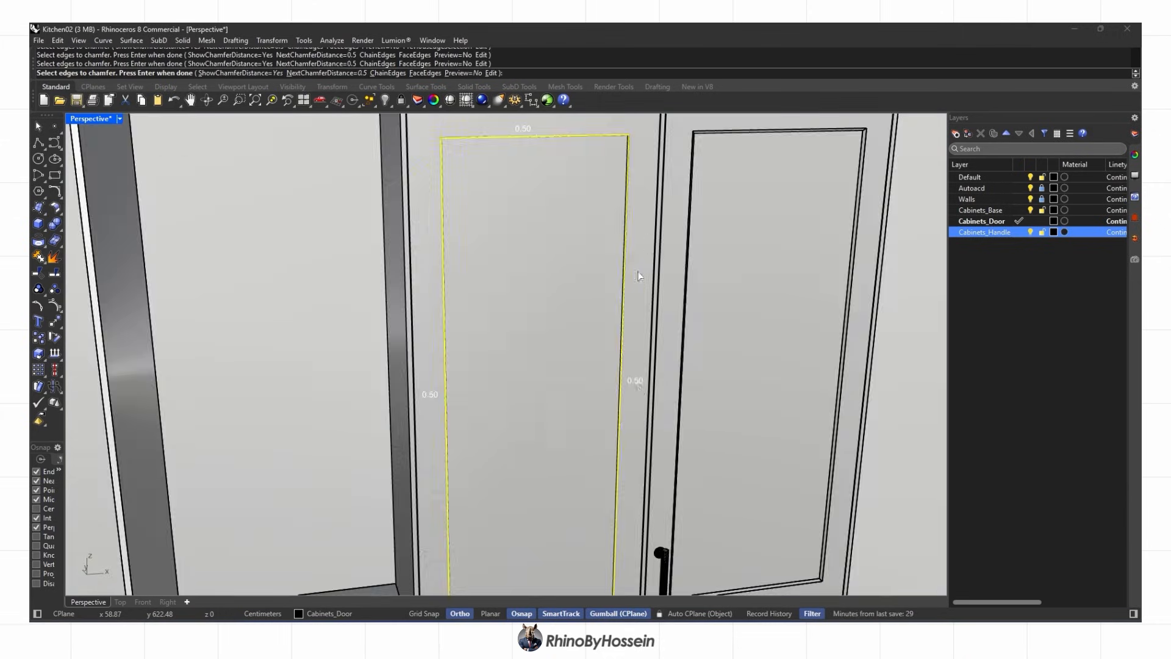
right_drag(635, 280, 585, 427)
scroll(573, 487, up, 4)
click(567, 504)
right_click(570, 507)
scroll(586, 488, down, 6)
Mirror the handle across the gap between doors onto the left door
right_drag(591, 470, 622, 473)
click(632, 512)
text(mi)
key(Return)
scroll(610, 542, up, 8)
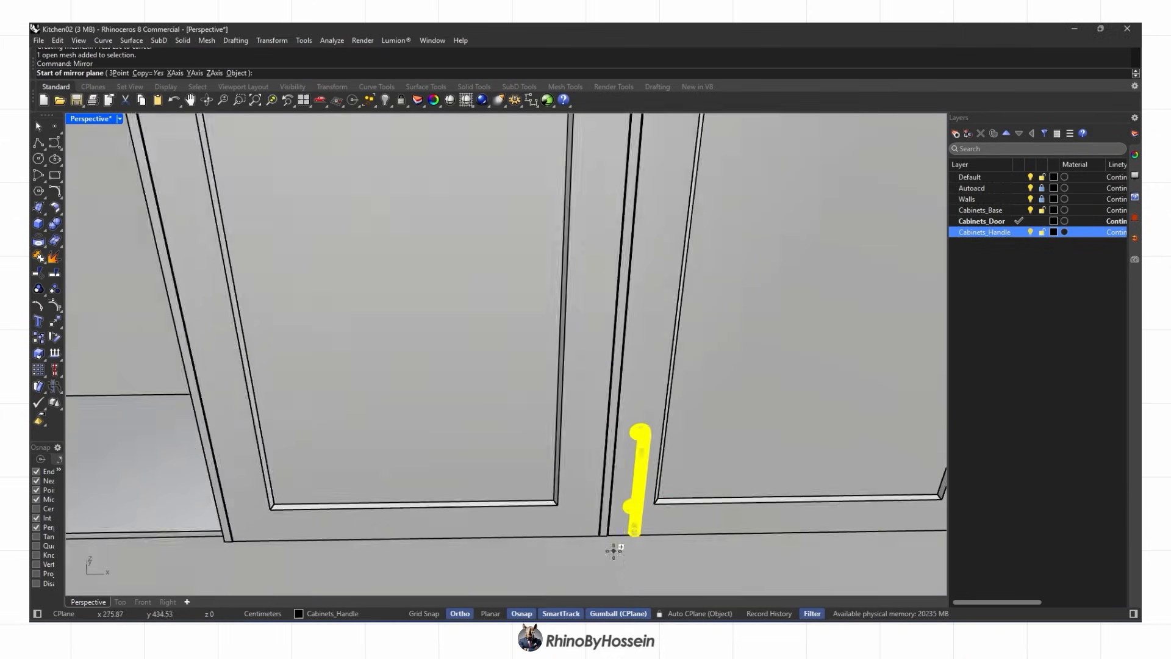
click(600, 530)
click(585, 451)
scroll(583, 470, down, 10)
scroll(538, 445, up, 3)
Try mirroring the left door onto the middle cabinet, then undo it
click(518, 342)
scroll(453, 226, up, 4)
text(mi)
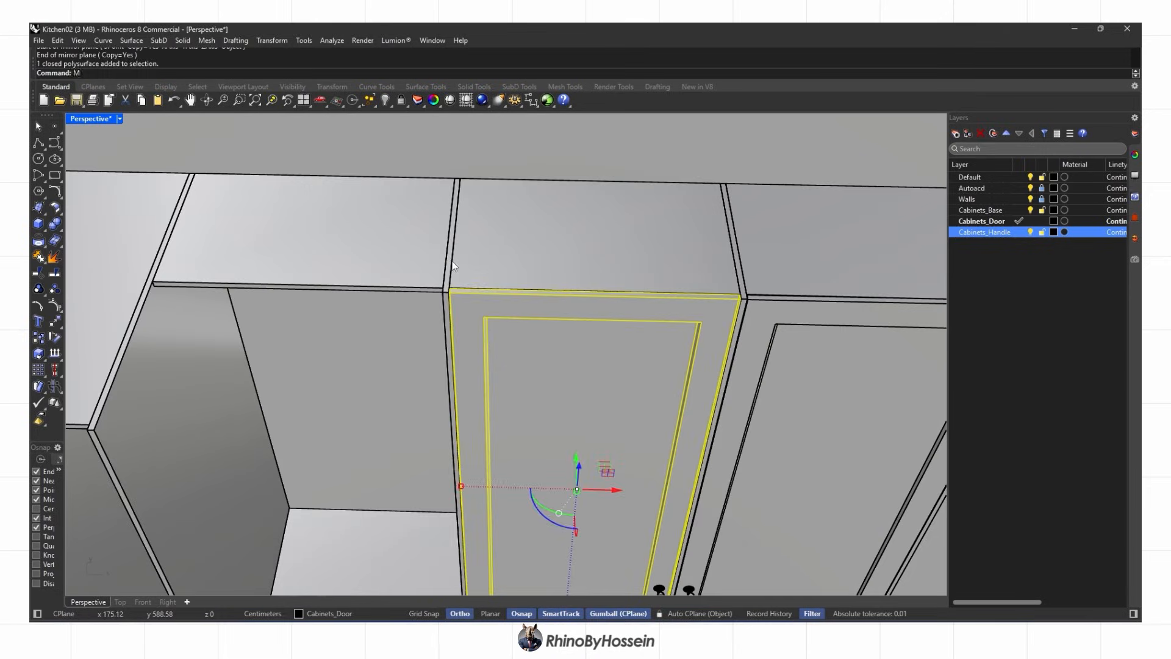
key(Return)
click(460, 293)
scroll(457, 292, down, 6)
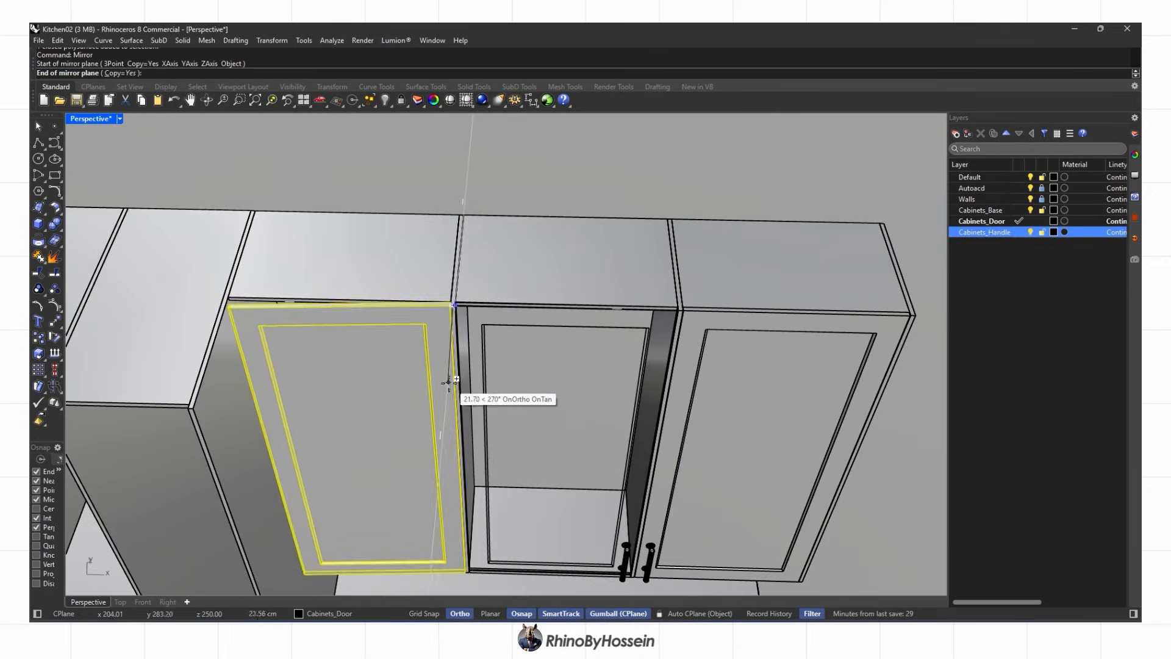
click(458, 351)
mouse_move(342, 283)
right_down()
mouse_move(360, 225)
mouse_move(363, 278)
right_up()
key(ctrl+z)
Mirror handles onto the middle and left upper doors
click(749, 334)
text(mi)
key(Return)
scroll(598, 278, up, 5)
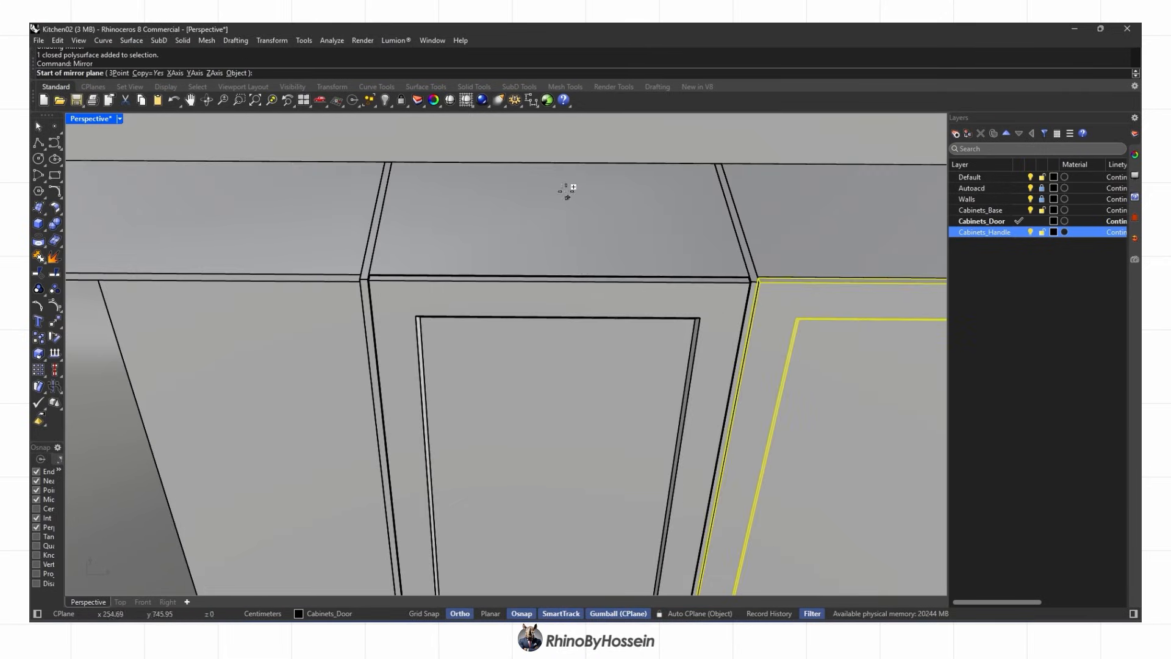
click(552, 163)
click(552, 128)
scroll(552, 128, down, 6)
scroll(621, 553, up, 2)
key(Escape)
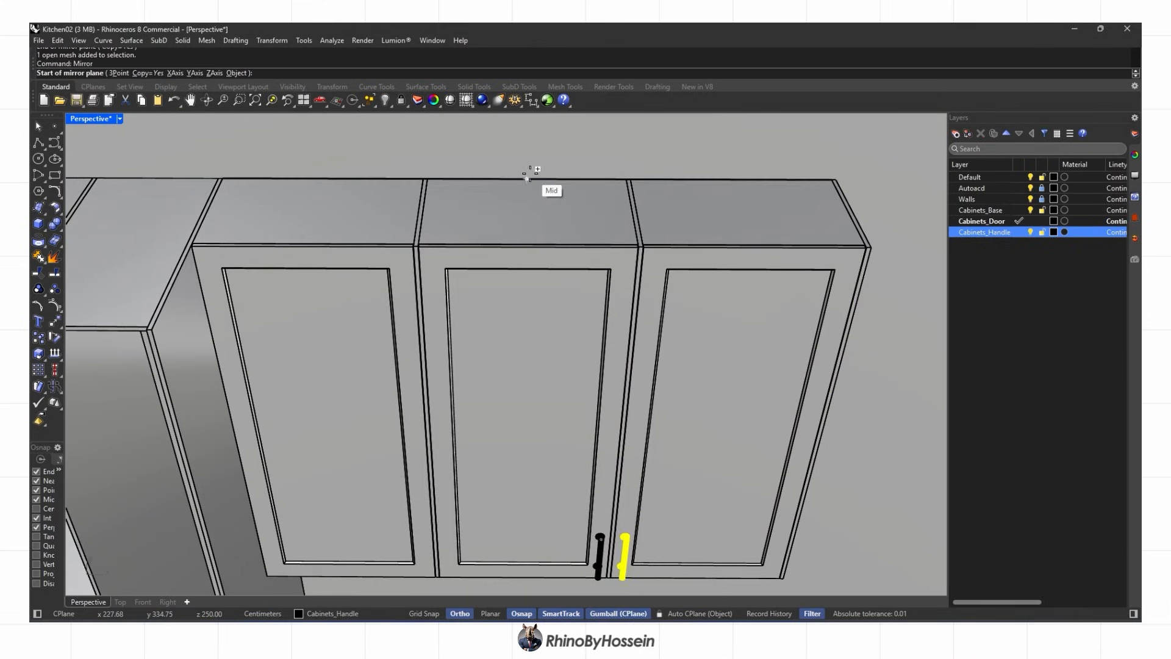
click(529, 179)
click(525, 268)
scroll(523, 269, down, 6)
key(Escape)
Review the finished upper doors in rendered display, then return to shaded
key(ctrl+alt+r)
mouse_move(518, 378)
right_down()
mouse_move(518, 345)
mouse_move(473, 314)
mouse_move(550, 398)
mouse_move(580, 295)
mouse_move(564, 345)
right_up()
scroll(549, 371, down, 6)
scroll(565, 345, up, 7)
key(ctrl+alt+s)
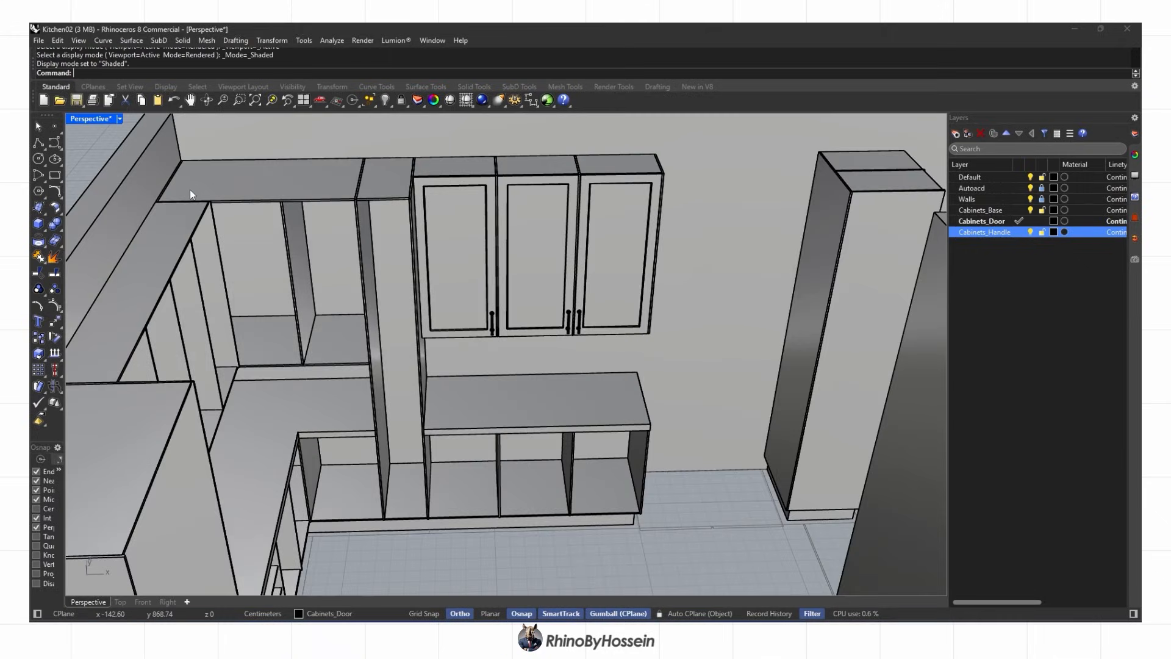
Trace a closed polyline outlining the front of the tall narrow cabinet
right_drag(212, 201, 177, 244)
click(39, 142)
scroll(377, 201, up, 8)
click(378, 223)
scroll(378, 223, down, 6)
scroll(552, 222, up, 6)
click(554, 224)
scroll(554, 225, down, 7)
right_drag(529, 500, 444, 396)
scroll(632, 329, up, 4)
click(630, 366)
click(658, 418)
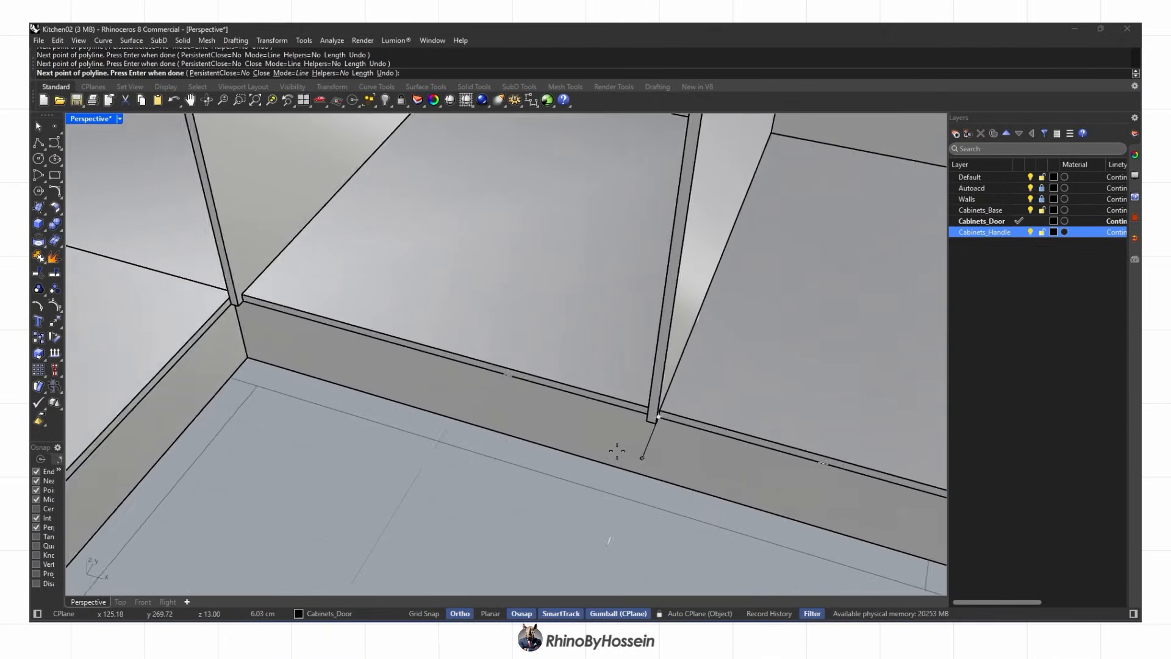
scroll(617, 452, down, 8)
scroll(497, 275, up, 8)
click(486, 268)
Extrude the door outline to one side to form the tall door panel's thickness
click(489, 357)
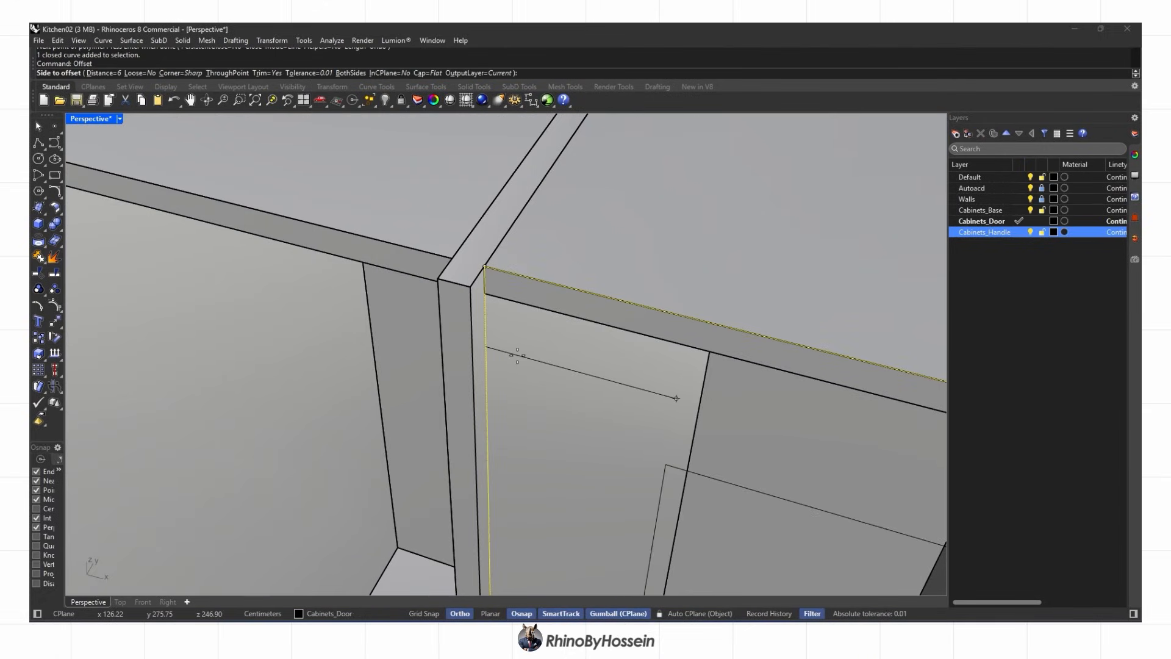
click(490, 368)
scroll(543, 368, down, 8)
right_drag(551, 374, 594, 391)
scroll(537, 366, up, 4)
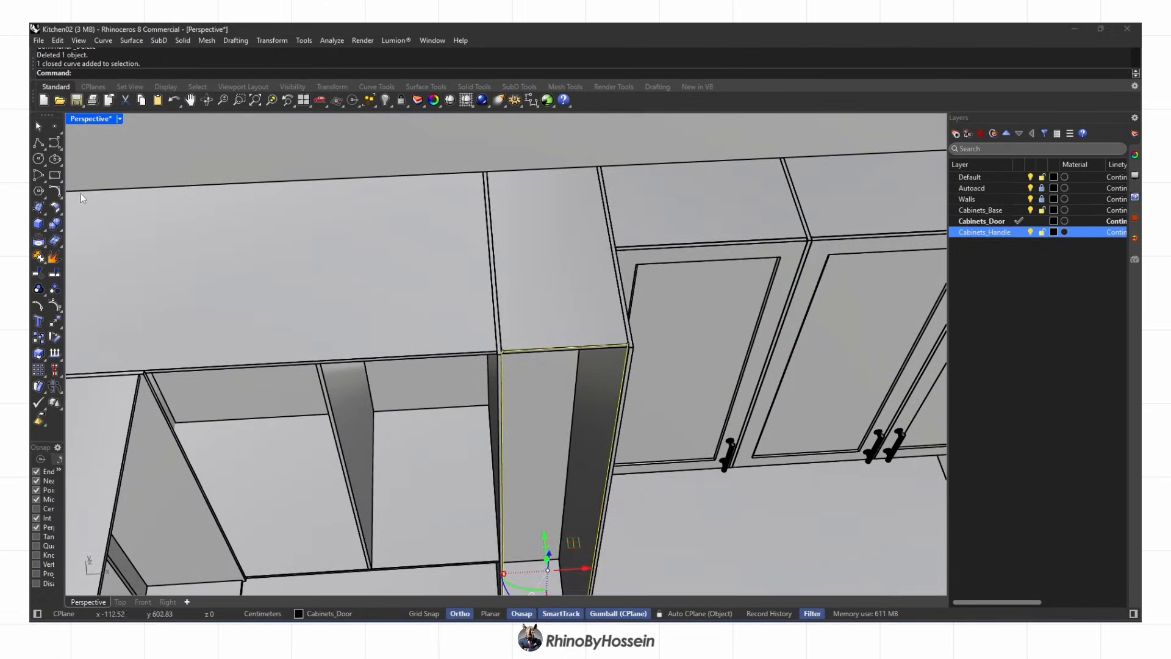
click(119, 264)
click(229, 72)
right_drag(665, 323, 807, 354)
click(700, 270)
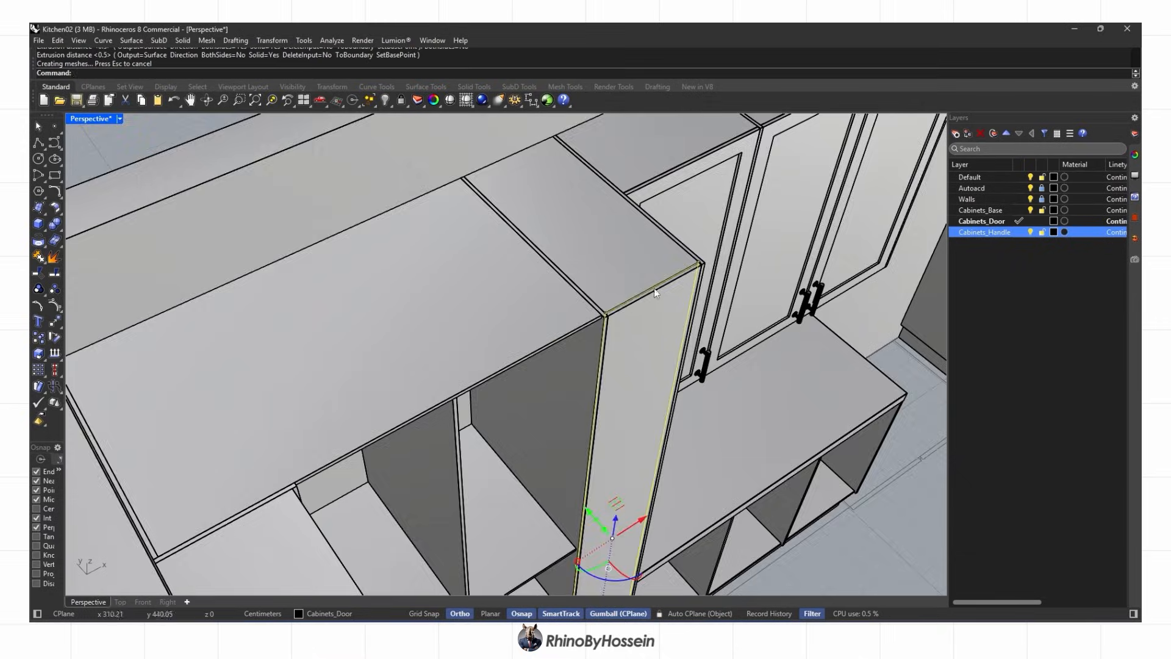
scroll(688, 271, up, 10)
Offset the door outline 5 units inward to create the inset rectangle
click(54, 322)
scroll(768, 252, up, 3)
text(5)
key(Return)
scroll(732, 342, down, 10)
click(697, 433)
key(Delete)
Extrude the inset rectangle 0.5 to both sides and delete the inset curve
right_drag(671, 414, 531, 323)
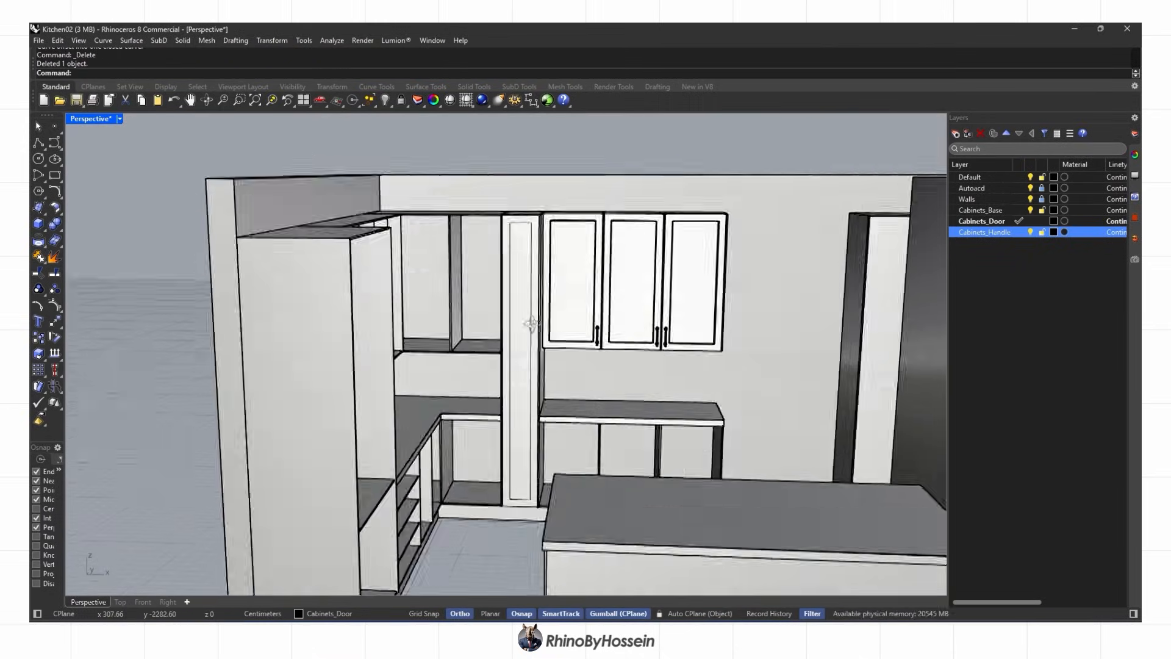
scroll(531, 324, up, 5)
click(509, 335)
click(537, 368)
click(120, 262)
click(227, 73)
text(.5)
key(Return)
key(Delete)
scroll(453, 233, up, 9)
Boolean-subtract the inset block from the tall door panel to cut the recess
click(453, 233)
click(59, 231)
click(88, 229)
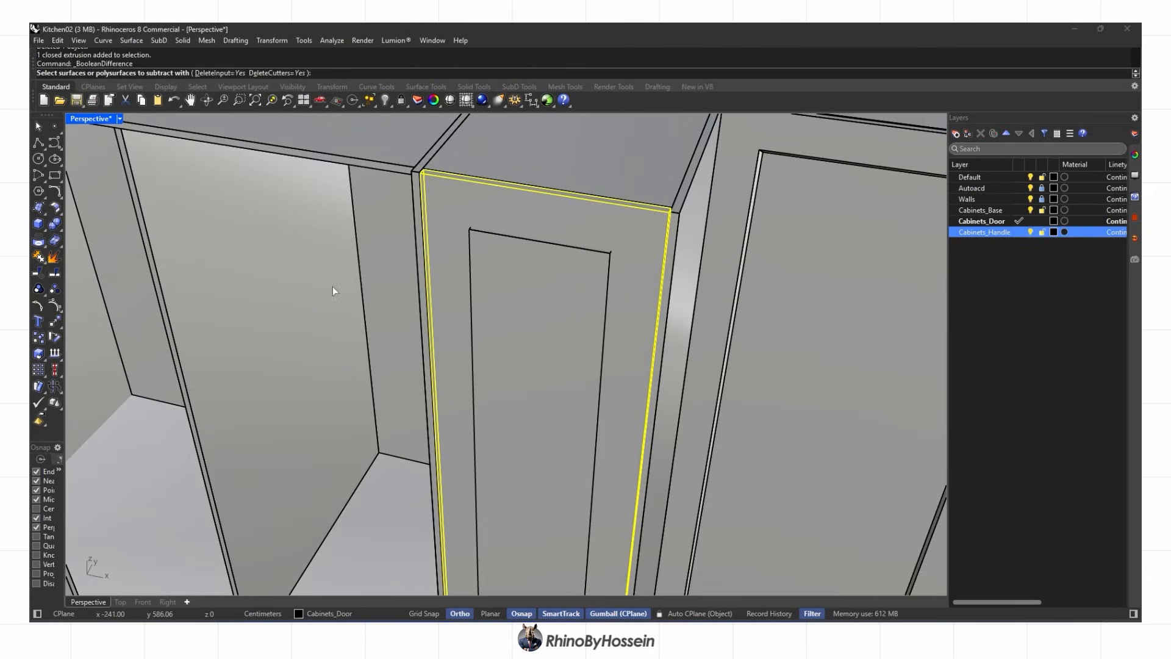
click(518, 244)
key(Return)
scroll(517, 241, down, 12)
Check the recessed tall door in rendered display, then return to shaded view
right_drag(517, 241, 552, 196)
key(Escape)
key(ctrl+alt+r)
scroll(558, 266, down, 5)
right_drag(558, 265, 524, 333)
scroll(525, 235, up, 7)
key(ctrl+alt+s)
mouse_move(525, 235)
shift+right_down()
mouse_move(517, 204)
mouse_move(451, 220)
shift+right_up()
scroll(451, 219, up, 2)
right_drag(132, 195, 211, 227)
Chamfer the recess's top, left, right and bottom edges by 0.5
click(59, 229)
click(118, 269)
scroll(433, 181, up, 14)
click(402, 167)
click(336, 183)
click(783, 381)
scroll(760, 383, down, 14)
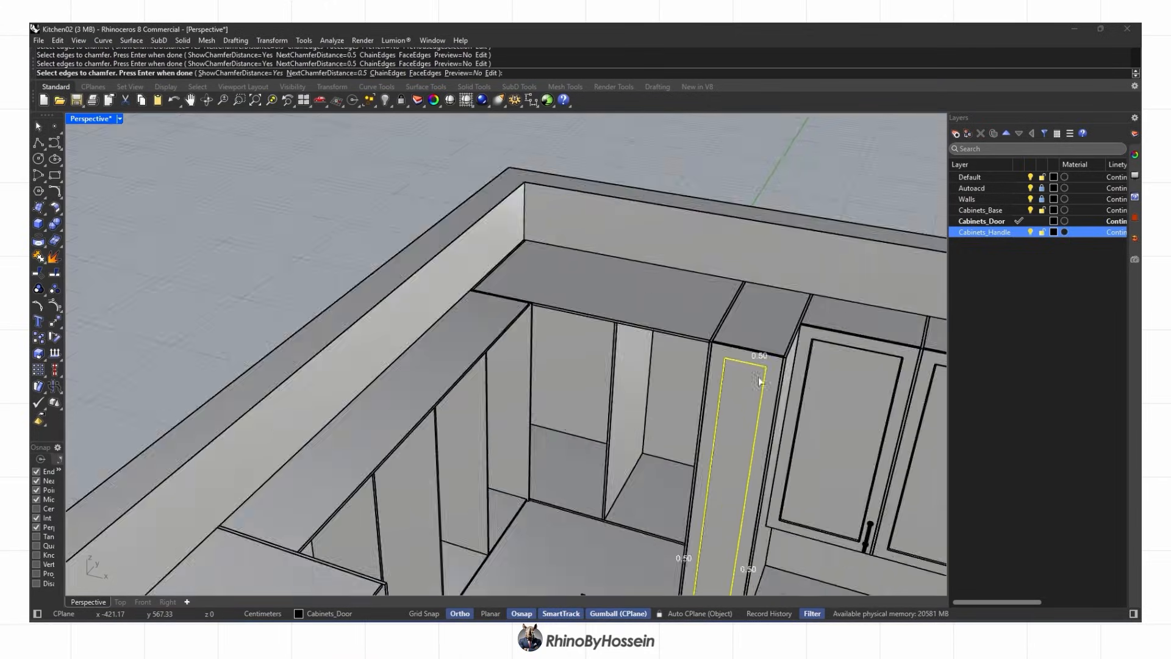
scroll(635, 529, up, 8)
click(635, 512)
scroll(634, 445, down, 8)
key(Return)
key(Return)
right_drag(635, 445, 404, 434)
scroll(574, 379, up, 8)
scroll(547, 332, up, 2)
scroll(441, 335, down, 3)
scroll(441, 335, down, 2)
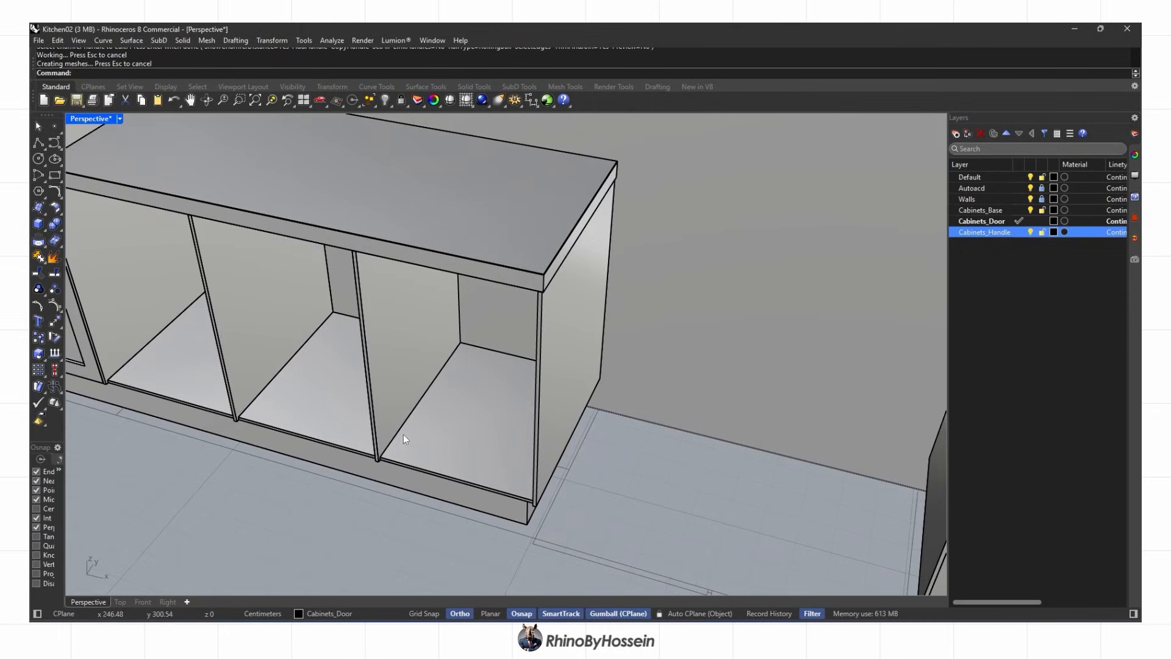
Hide the countertop to expose the cabinet openings below it
scroll(388, 458, up, 8)
click(386, 457)
scroll(391, 458, down, 4)
right_drag(427, 481, 614, 458)
scroll(647, 390, up, 5)
right_drag(647, 391, 573, 409)
scroll(653, 356, down, 8)
key(Escape)
click(519, 296)
Draw a closed outline around the corners of the first cabinet opening
click(385, 100)
right_drag(390, 256, 342, 305)
click(38, 143)
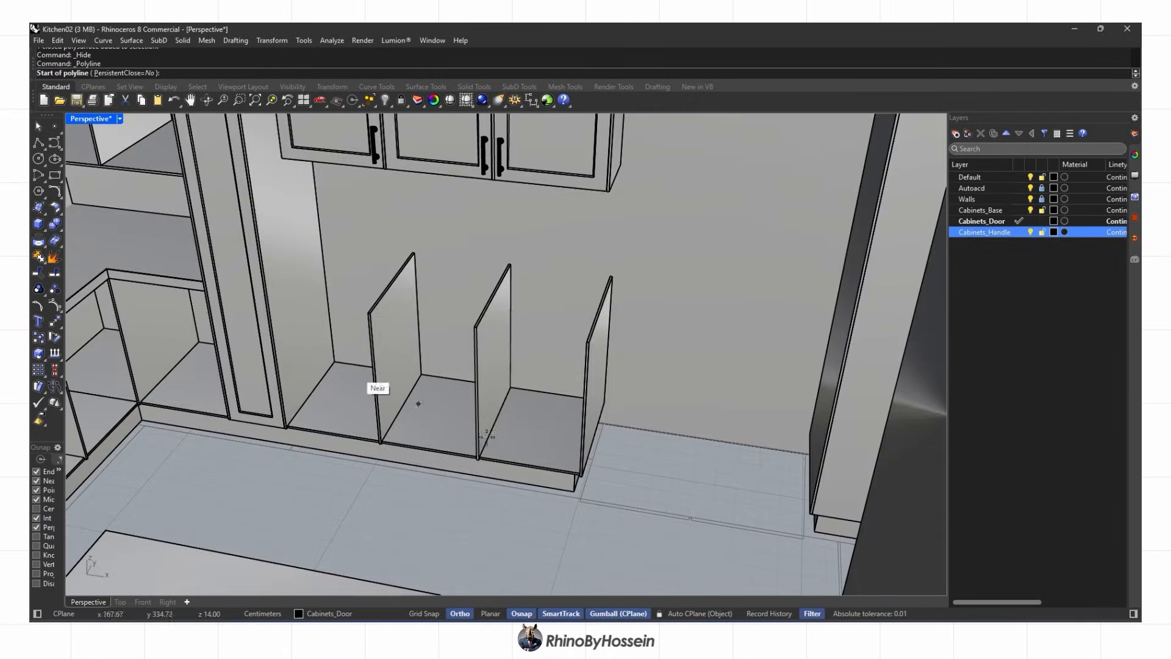
scroll(488, 464, up, 10)
click(430, 450)
scroll(436, 453, down, 5)
click(713, 483)
scroll(711, 476, down, 6)
scroll(698, 195, up, 6)
click(827, 329)
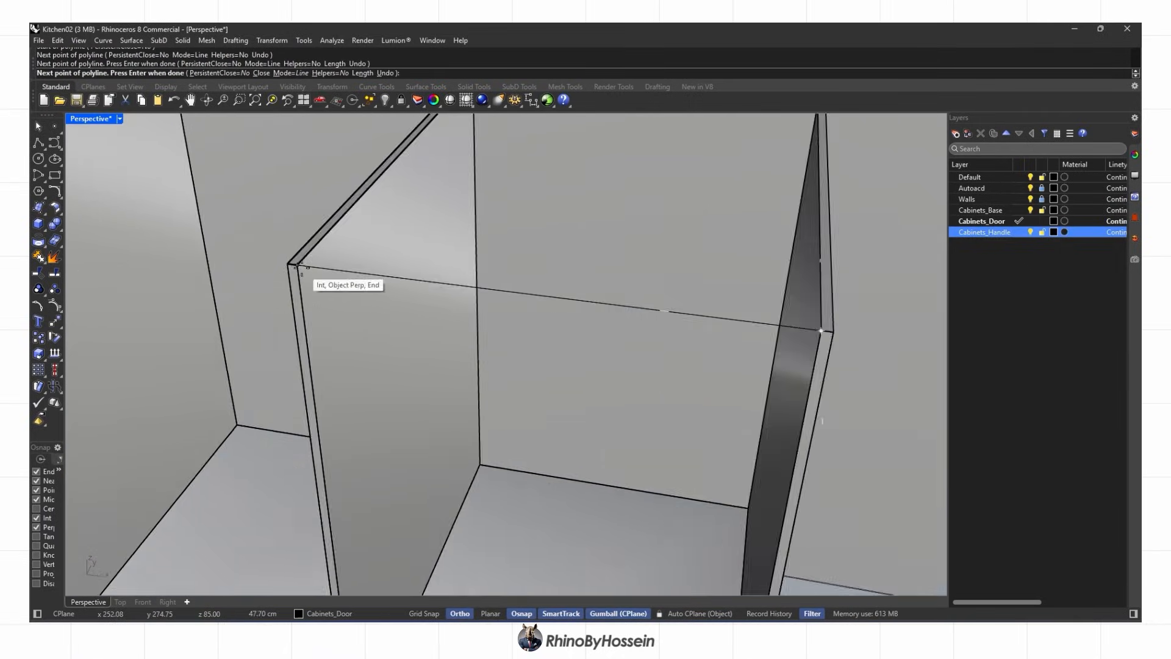
click(294, 268)
scroll(295, 271, down, 5)
Draw a second closed outline around the adjacent cabinet opening
right_click(316, 462)
click(311, 458)
shift+right_drag(318, 439, 671, 485)
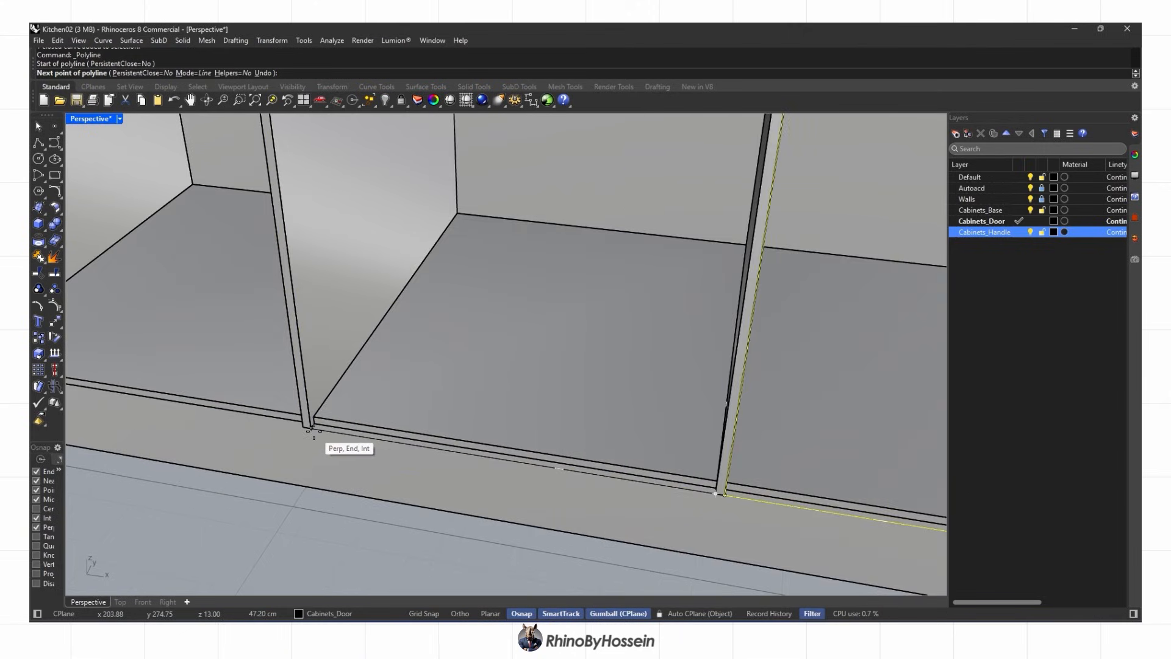
click(309, 423)
scroll(312, 427, down, 5)
shift+right_drag(332, 263, 342, 303)
scroll(91, 250, up, 6)
click(79, 249)
click(676, 326)
scroll(675, 329, down, 6)
shift+right_drag(671, 415, 518, 147)
click(490, 492)
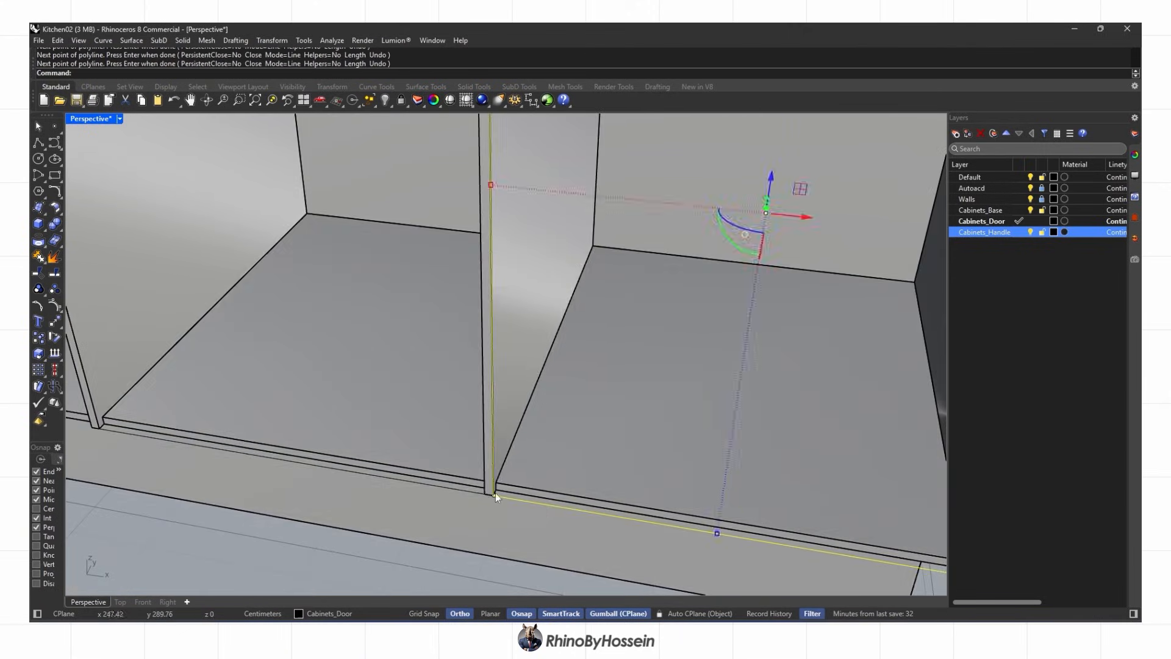
scroll(484, 492, down, 8)
Outline the next cabinet opening through its lower and upper-right corners
shift+click(360, 452)
right_click(358, 400)
scroll(319, 445, up, 9)
right_click(107, 417)
scroll(107, 418, down, 3)
click(107, 415)
click(402, 463)
shift+right_drag(397, 364, 505, 574)
scroll(517, 245, down, 2)
click(518, 245)
scroll(292, 548, down, 2)
key(Escape)
Offset the closed divider outlines and delete the original curves
text(Offset)
key(Return)
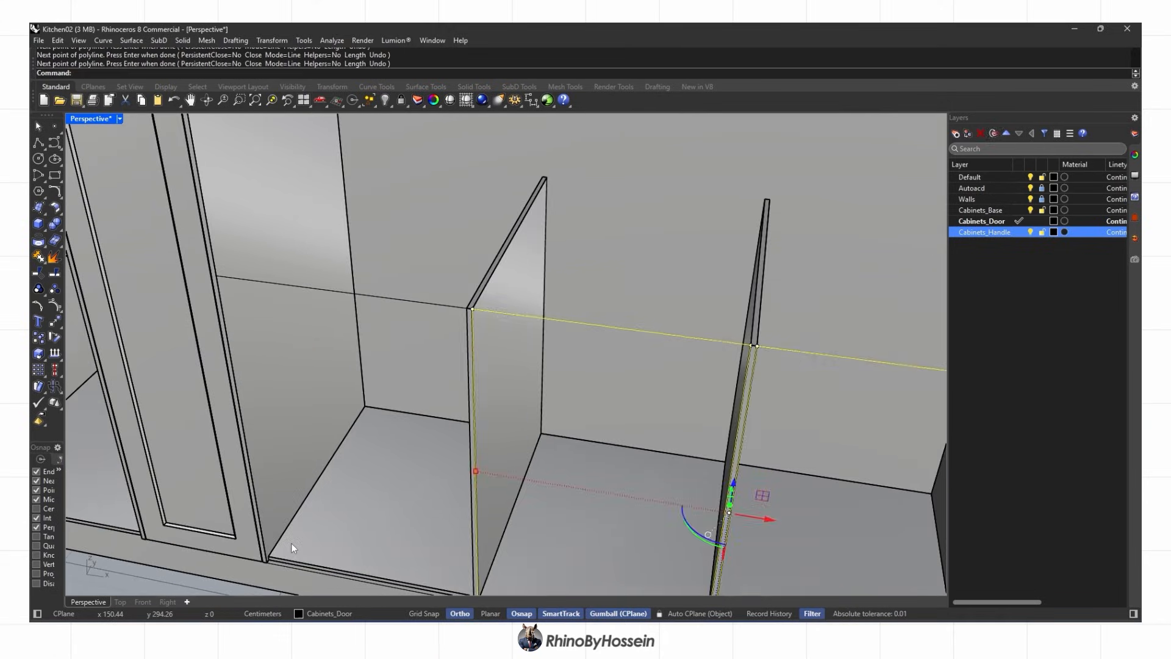
click(421, 303)
click(430, 342)
scroll(468, 312, up, 8)
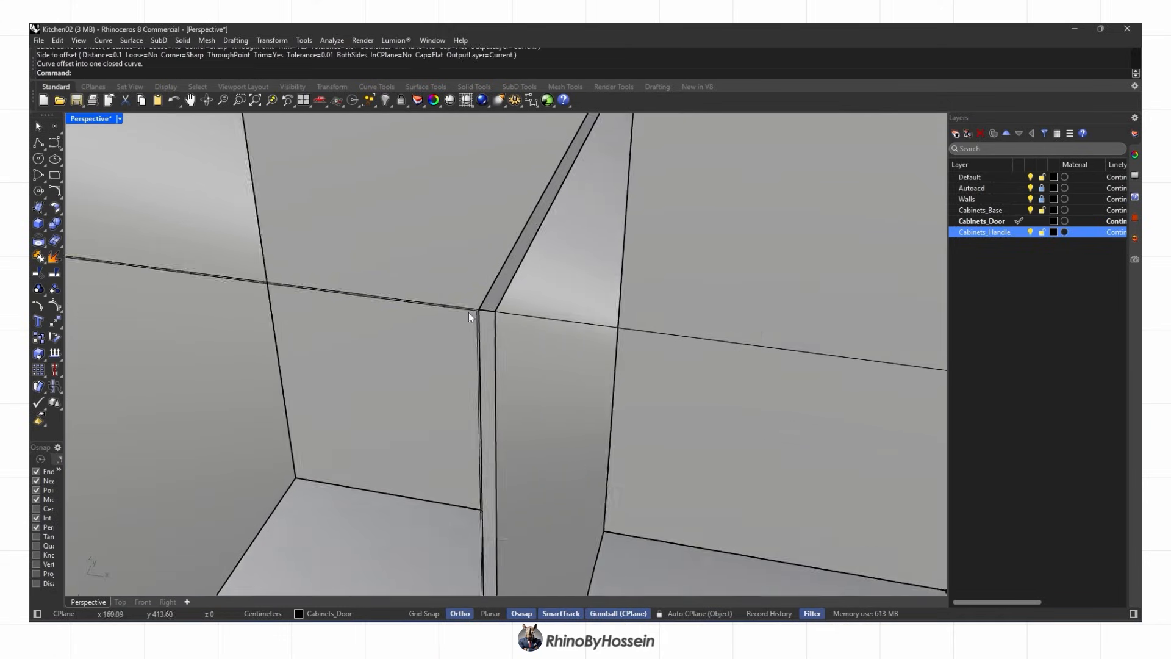
click(469, 311)
key(Delete)
click(523, 332)
right_click(600, 375)
click(600, 375)
click(739, 351)
right_click(781, 393)
click(780, 393)
key(Delete)
click(726, 345)
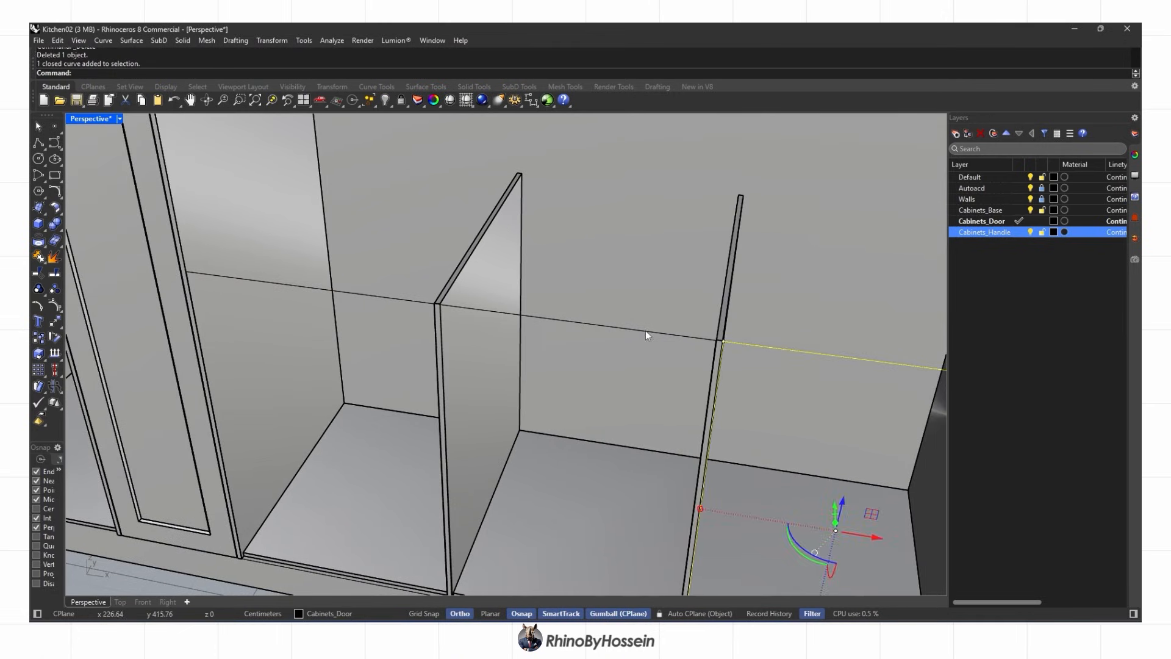
shift+click(643, 330)
shift+click(397, 300)
scroll(531, 549, up, 8)
Extrude the offset curves into solid divider panels 1.8 thick
click(46, 231)
click(104, 268)
click(239, 72)
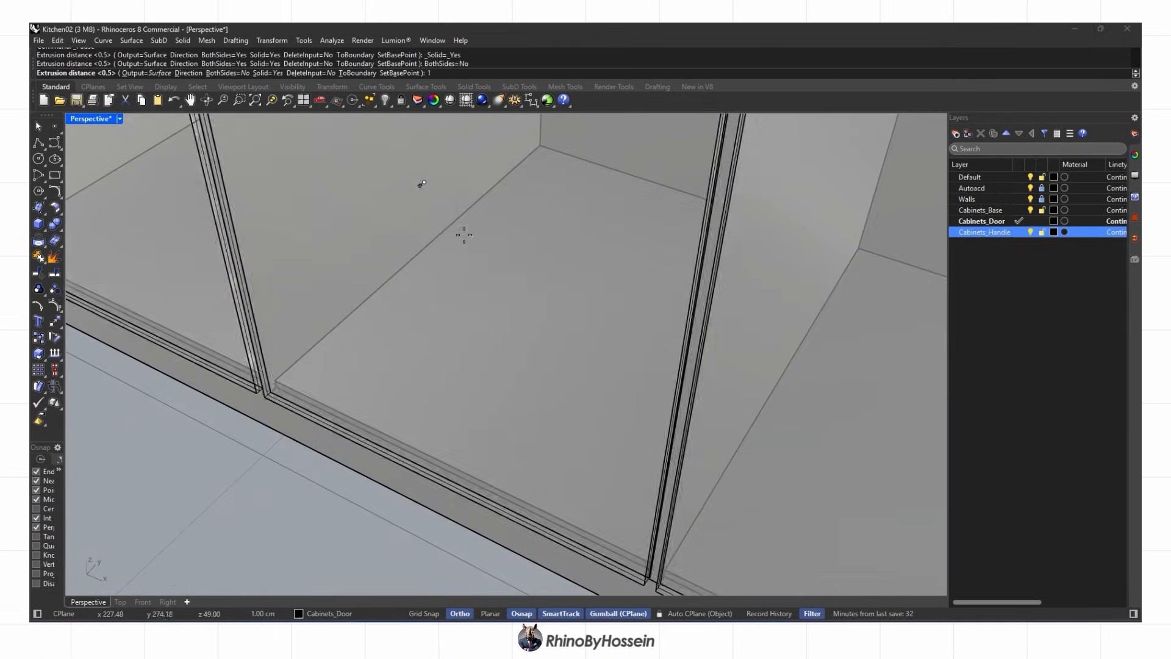
text(1.8)
key(Return)
key(Delete)
scroll(500, 365, down, 8)
right_drag(500, 364, 530, 378)
scroll(554, 386, down, 3)
scroll(406, 256, up, 8)
mouse_move(424, 284)
right_down()
mouse_move(436, 311)
mouse_move(427, 305)
right_up()
right_drag(397, 531, 346, 516)
key(Escape)
scroll(346, 516, down, 10)
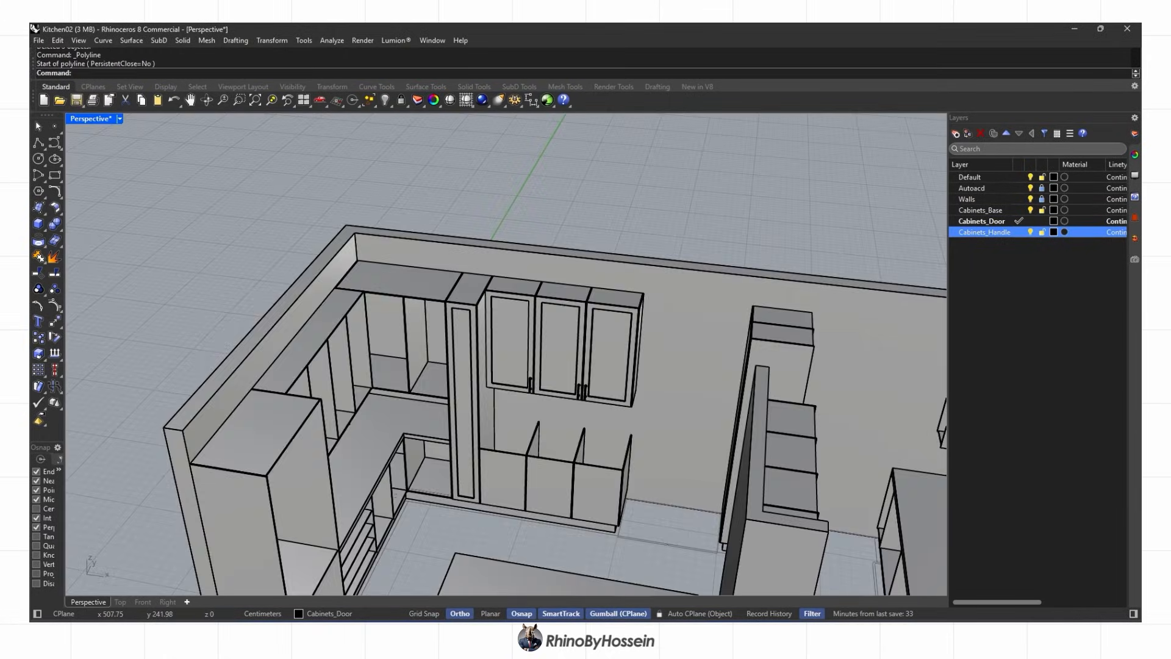
scroll(602, 419, up, 10)
Duplicate the three lower door faces' borders and offset them inward by 6
click(120, 247)
click(662, 368)
key(Return)
text(offset)
key(Return)
text(6)
key(Return)
click(559, 224)
click(585, 303)
click(475, 214)
key(Return)
click(453, 251)
click(247, 237)
key(Return)
Extrude the inner outlines 0.5 both sides and subtract them to recess the door panels
scroll(400, 282, up, 5)
click(346, 334)
click(688, 348)
right_drag(689, 353, 537, 366)
click(44, 228)
click(58, 274)
click(221, 73)
text(.5)
key(Return)
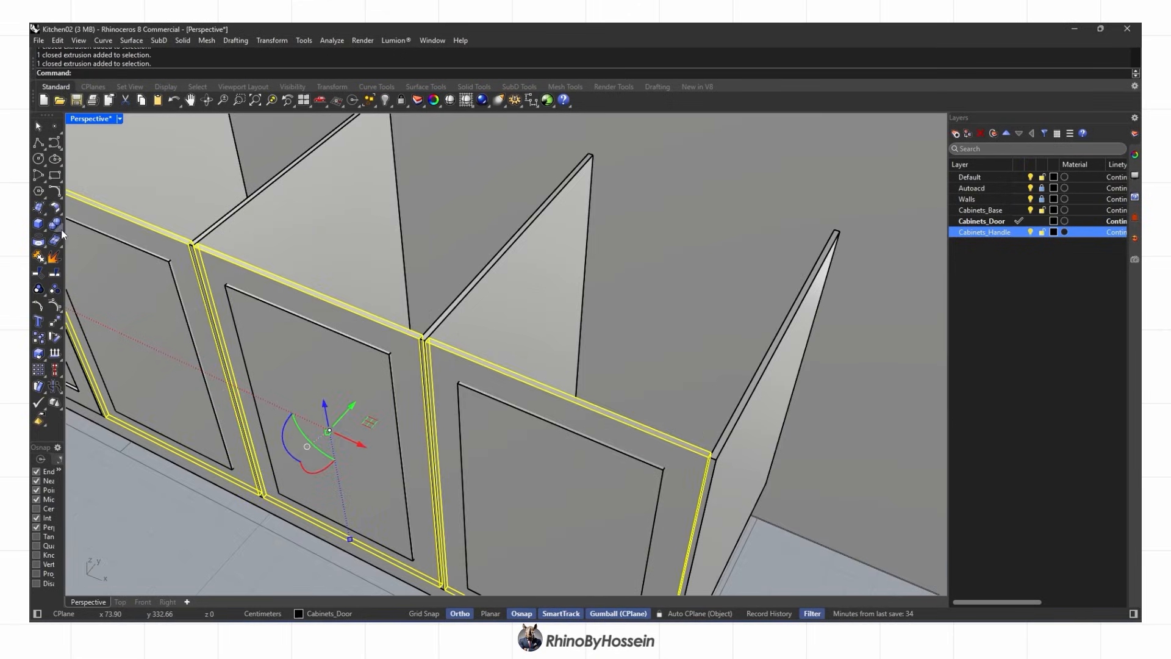
key(Return)
scroll(511, 457, down, 4)
Chamfer the recess edges on all three lower doors at 0.5
right_drag(511, 457, 340, 366)
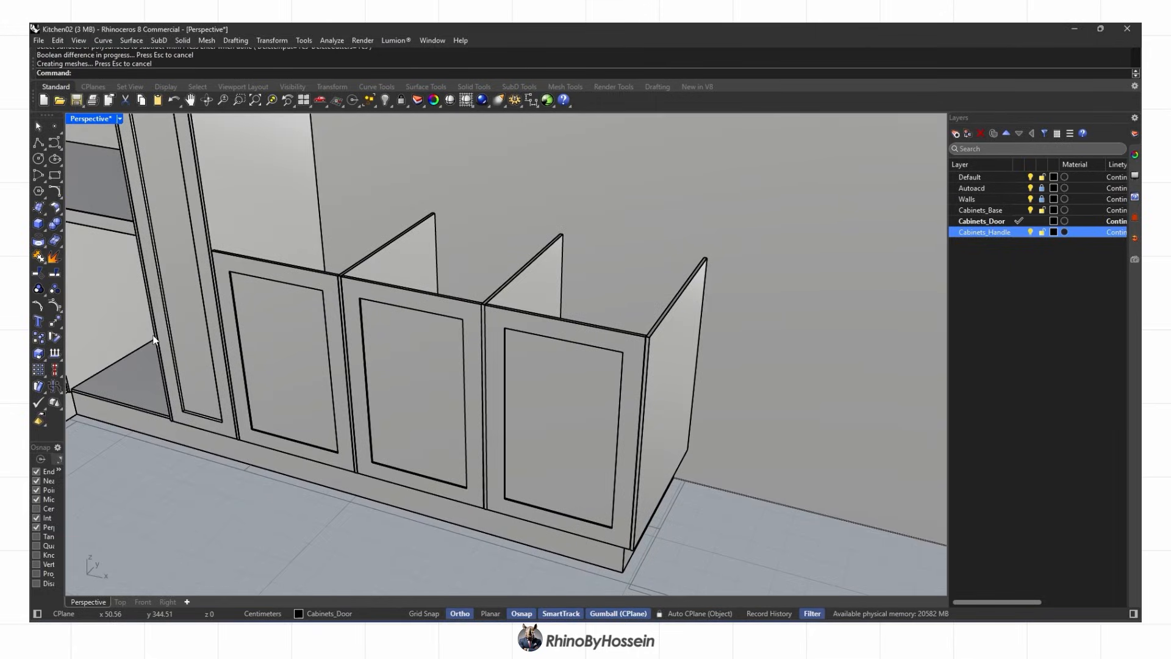
scroll(252, 429, up, 12)
click(261, 430)
click(249, 414)
click(657, 526)
scroll(657, 528, down, 10)
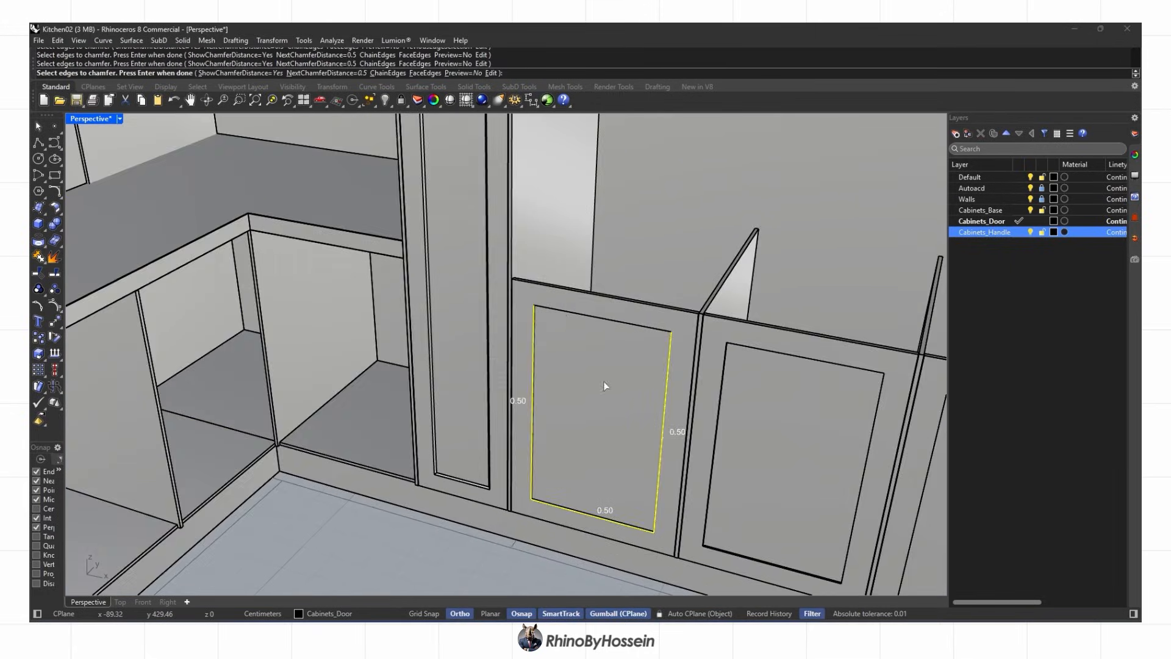
click(529, 311)
scroll(685, 334, up, 8)
click(698, 335)
click(680, 347)
scroll(678, 347, down, 8)
scroll(608, 557, up, 8)
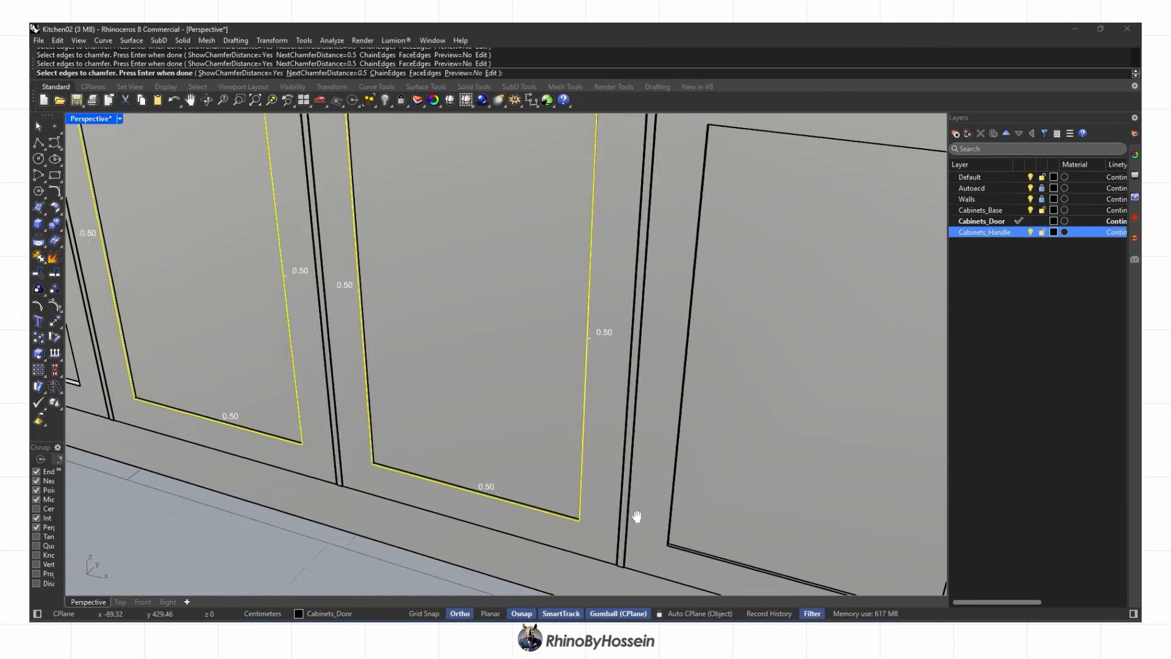
scroll(428, 461, down, 10)
click(577, 364)
scroll(496, 308, up, 6)
click(463, 329)
key(Return)
key(Return)
scroll(460, 345, down, 10)
Check the result in rendered display, show the countertop again, and return to shaded view
key(ctrl+alt+r)
click(399, 121)
scroll(521, 283, down, 8)
scroll(448, 210, up, 7)
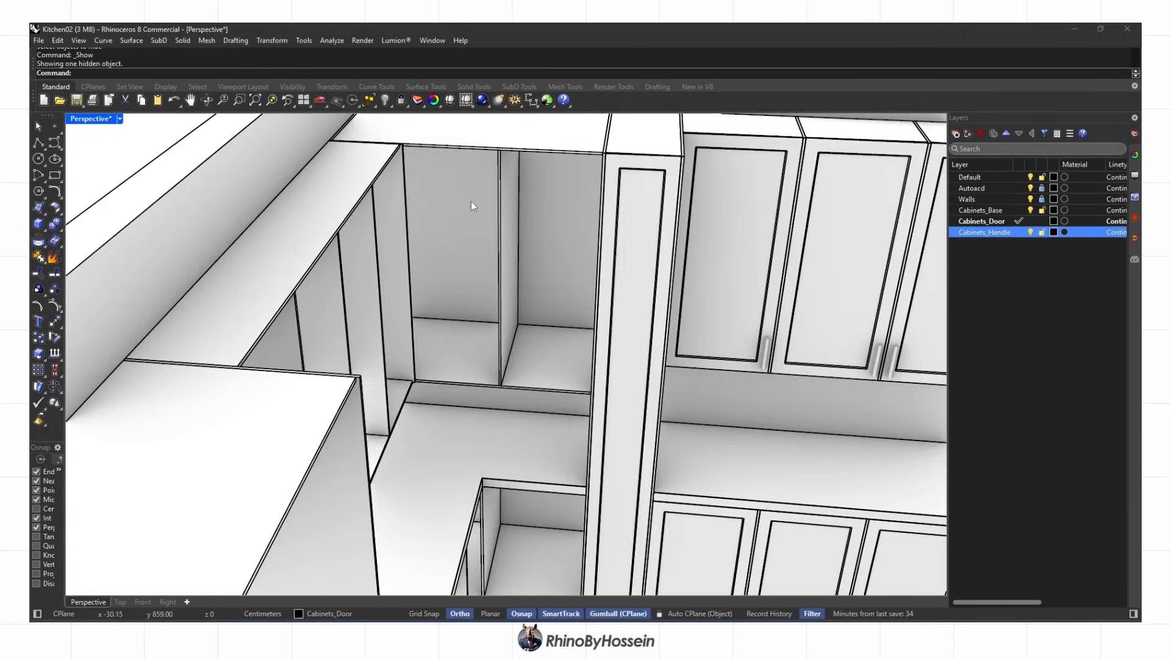
right_drag(448, 209, 427, 255)
scroll(316, 474, up, 4)
key(ctrl+alt+s)
scroll(324, 289, down, 6)
mouse_move(324, 289)
right_down()
mouse_move(473, 327)
mouse_move(452, 342)
mouse_move(504, 314)
mouse_move(630, 425)
mouse_move(434, 270)
right_up()
scroll(451, 351, up, 7)
click(450, 353)
scroll(450, 354, down, 5)
scroll(504, 314, down, 6)
Stretch the first divider panel to full cabinet height with Scale1D
scroll(434, 271, up, 7)
scroll(434, 269, down, 6)
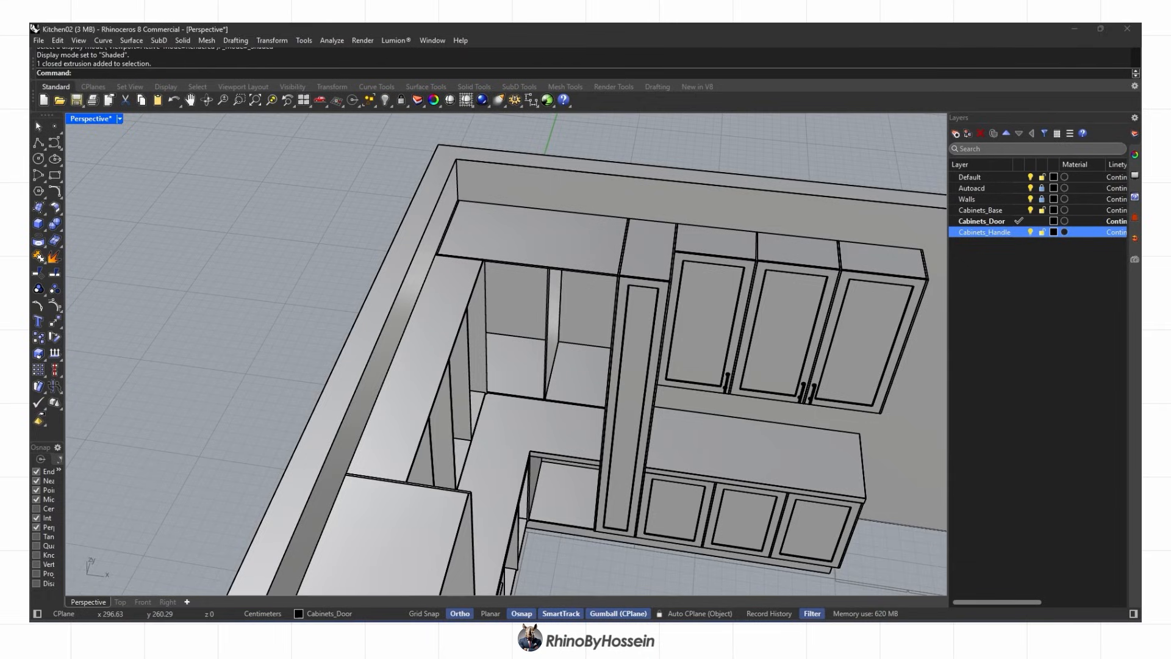
scroll(479, 257, up, 6)
click(479, 257)
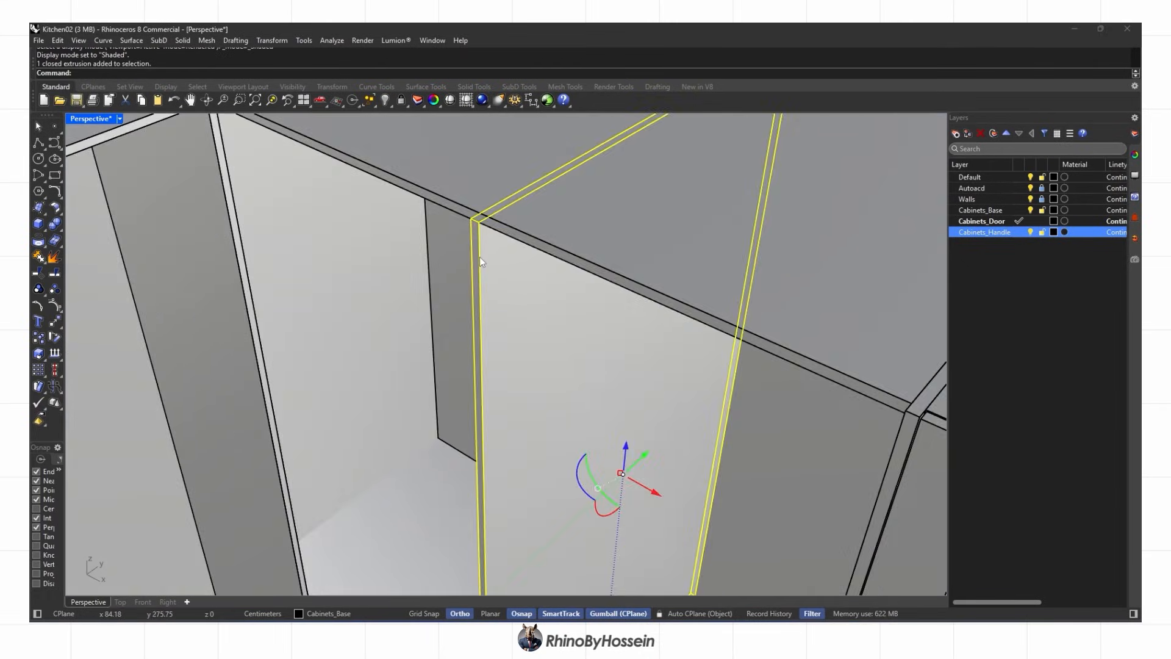
scroll(479, 258, down, 2)
click(400, 131)
click(484, 528)
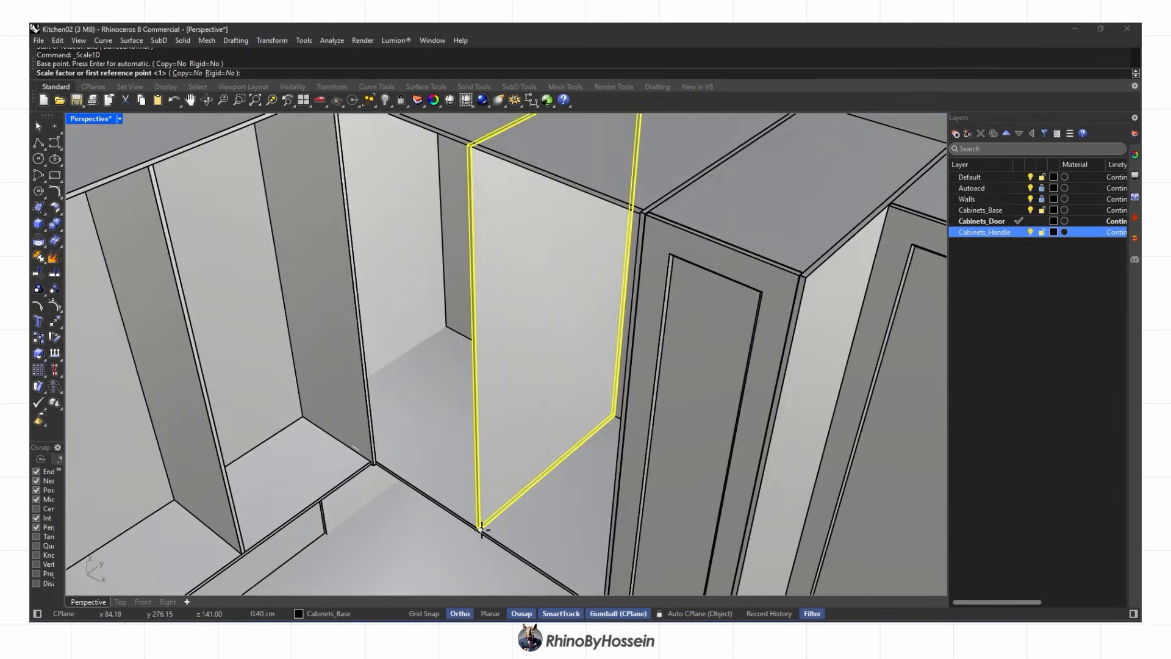
scroll(479, 148, up, 5)
click(493, 153)
click(493, 148)
scroll(495, 152, down, 7)
scroll(517, 421, up, 8)
click(439, 501)
click(440, 508)
scroll(440, 508, down, 5)
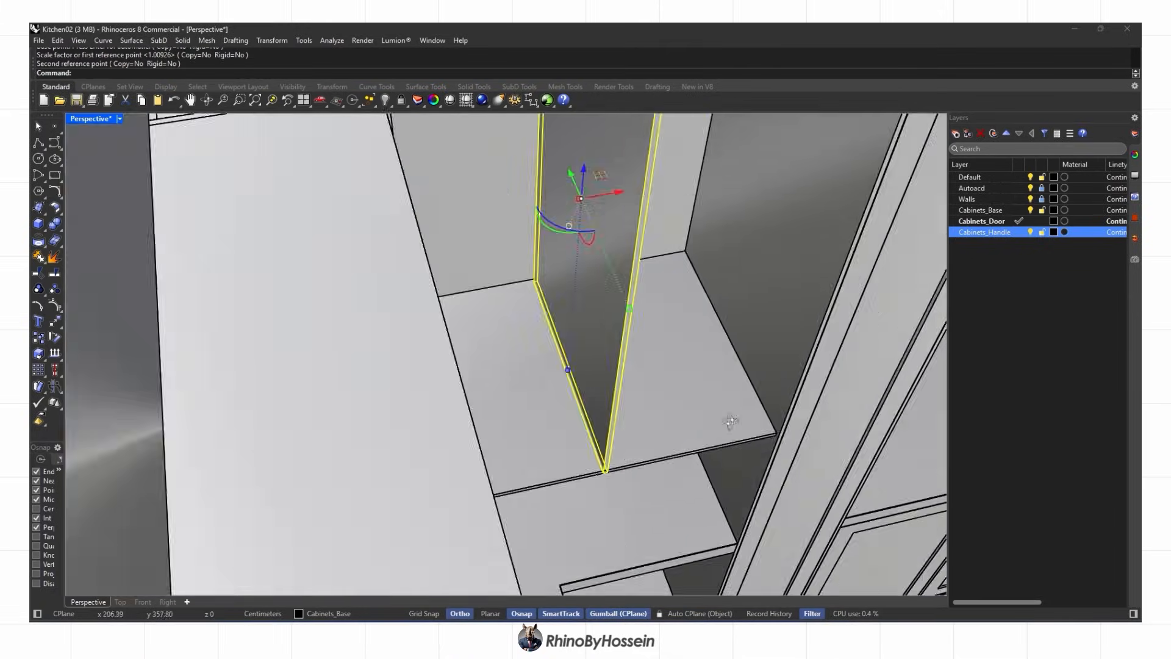
scroll(574, 468, up, 3)
scroll(574, 469, down, 3)
key(Return)
key(Escape)
scroll(604, 360, down, 7)
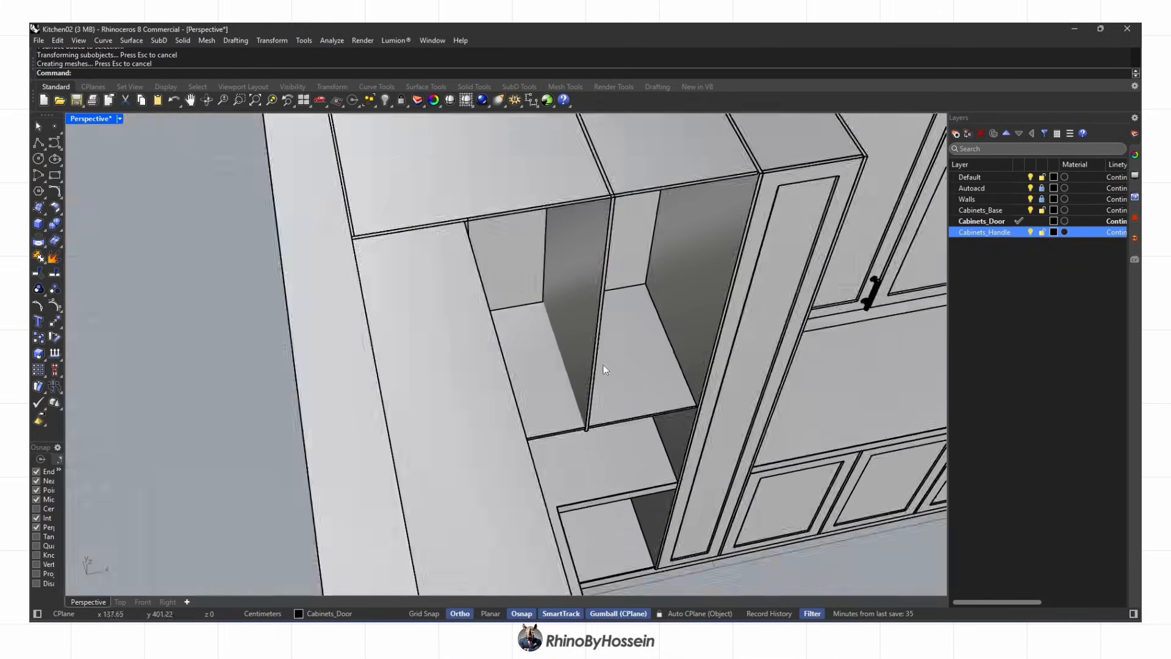
Scale1D the three dividers in the other cabinets up to full height
right_drag(604, 369, 385, 397)
scroll(390, 390, down, 5)
scroll(336, 292, up, 4)
click(335, 284)
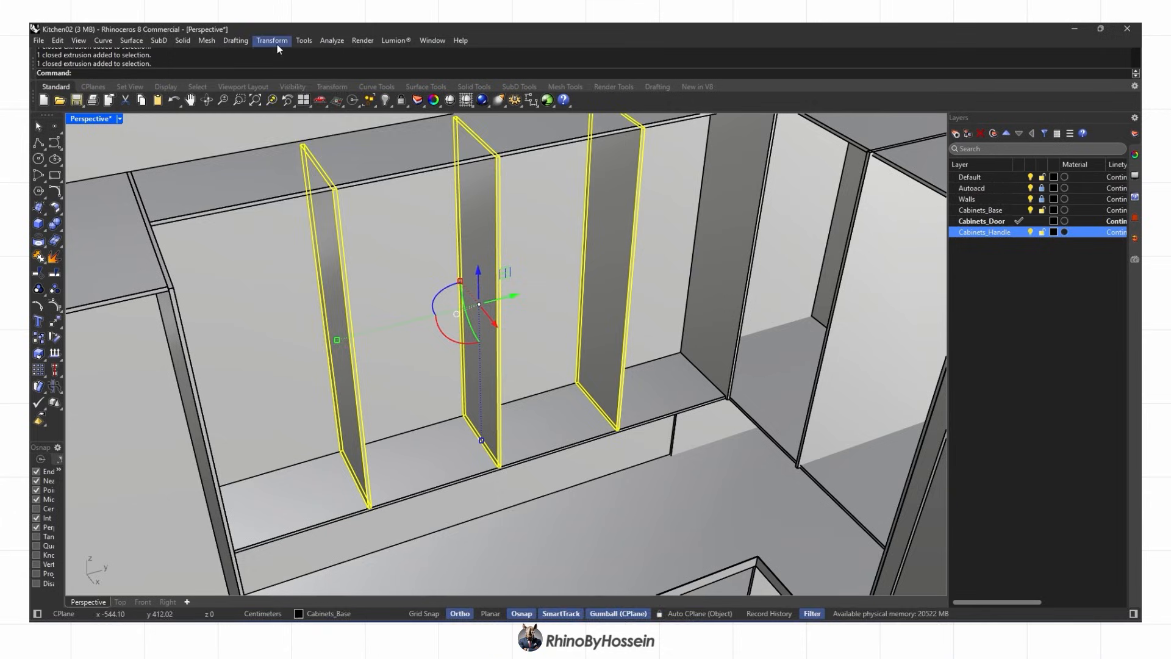
click(618, 430)
scroll(623, 195, up, 7)
click(626, 269)
click(626, 262)
click(626, 263)
scroll(627, 263, down, 8)
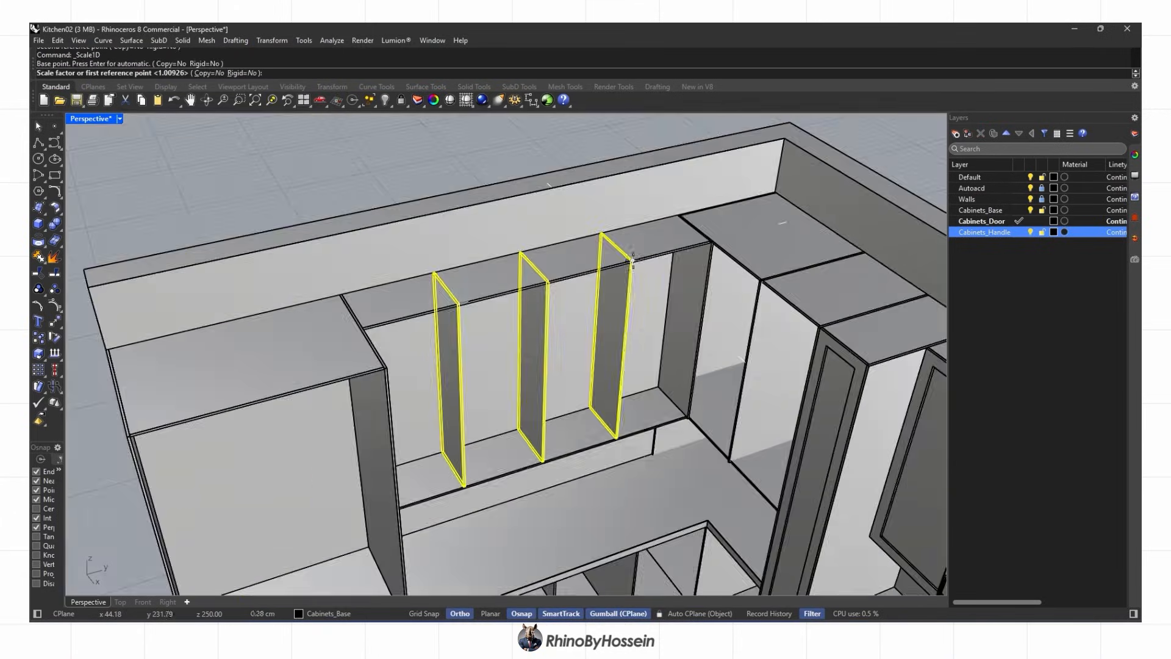
scroll(614, 427, up, 8)
click(614, 413)
click(614, 421)
key(Escape)
Move the three dividers' front faces out by 2 with the gumball
ctrl+shift+click(617, 425)
scroll(617, 426, down, 5)
scroll(247, 496, up, 6)
ctrl+shift+click(247, 496)
scroll(247, 497, down, 6)
ctrl+shift+click(547, 421)
scroll(547, 421, down, 6)
scroll(702, 283, up, 3)
click(706, 278)
text(2)
key(Return)
key(Escape)
scroll(659, 317, down, 5)
BooleanSplit the dividers using the top panel and shelves as cutters
right_drag(580, 360, 427, 357)
click(424, 237)
shift+click(433, 426)
shift+click(835, 458)
shift+right_drag(733, 421, 550, 414)
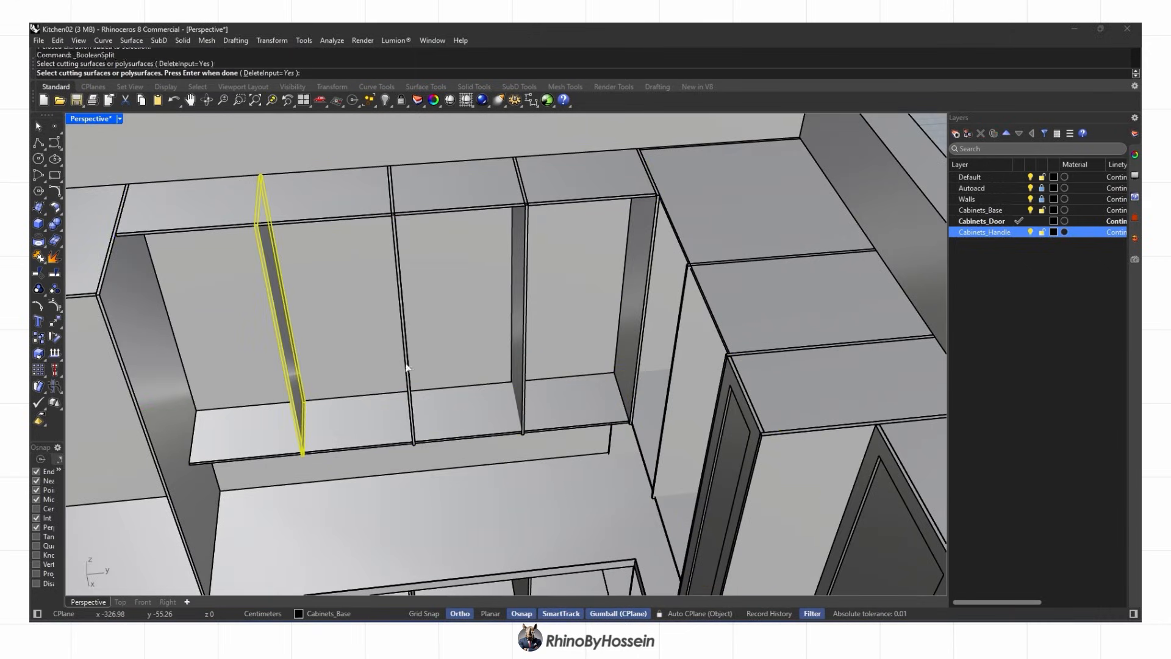
right_drag(644, 426, 727, 410)
scroll(796, 163, up, 8)
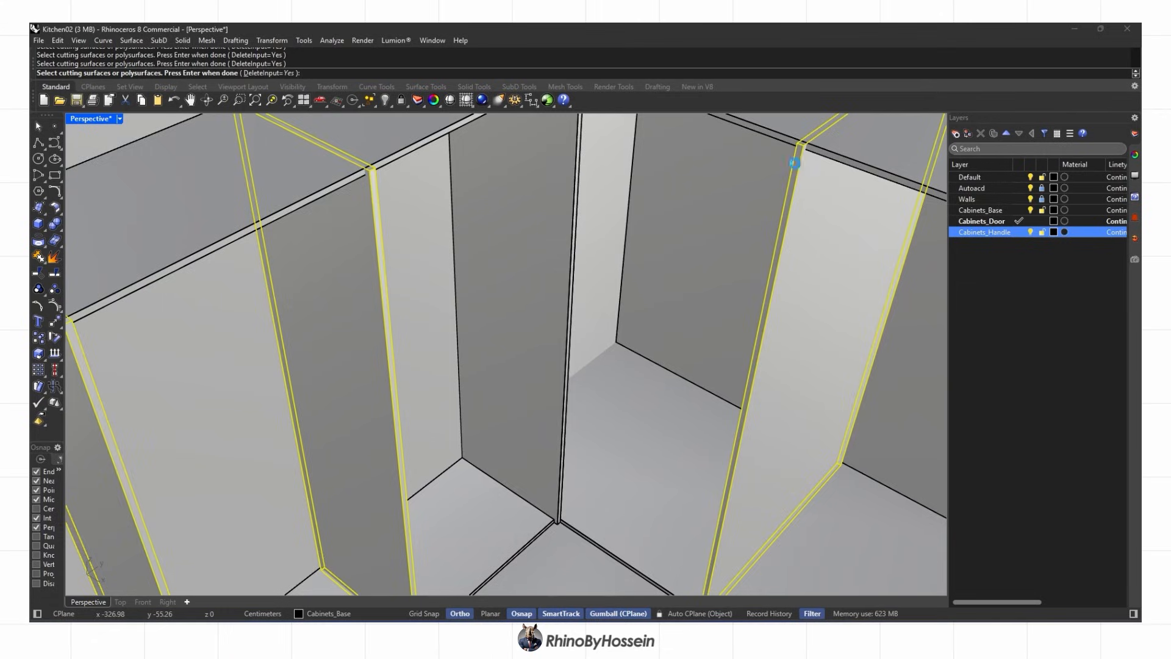
scroll(782, 214, down, 8)
key(Return)
click(784, 196)
key(Return)
click(764, 243)
key(Return)
scroll(768, 196, up, 3)
Delete the three leftover top strips cut off the dividers
click(763, 200)
click(801, 251)
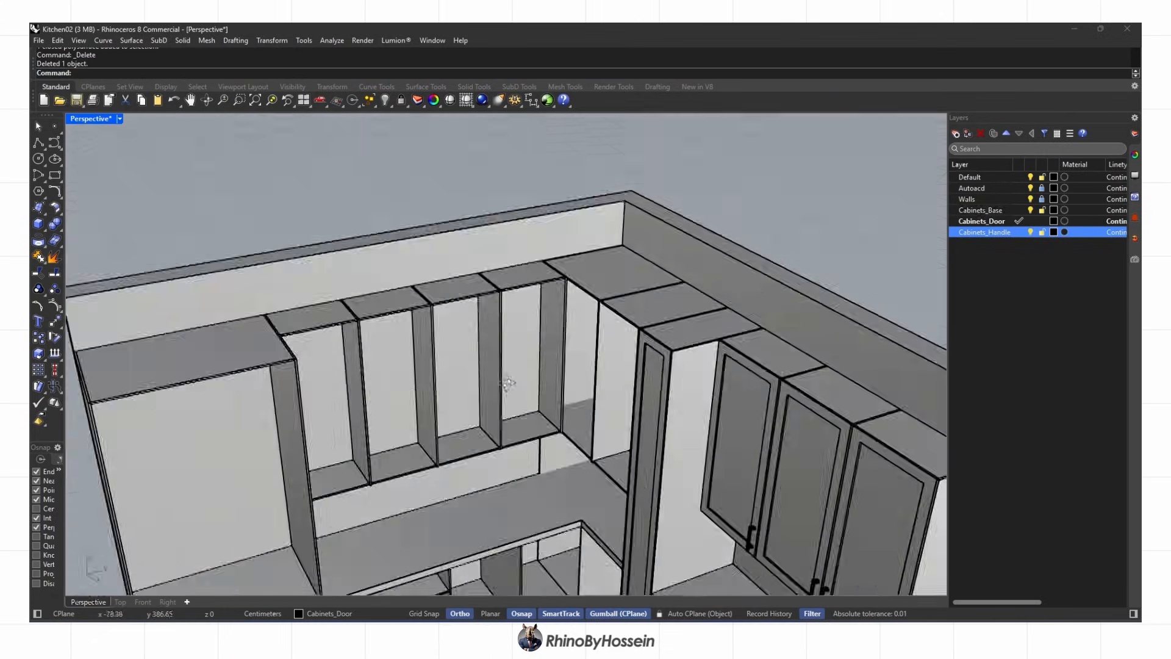
click(360, 261)
scroll(481, 296, up, 3)
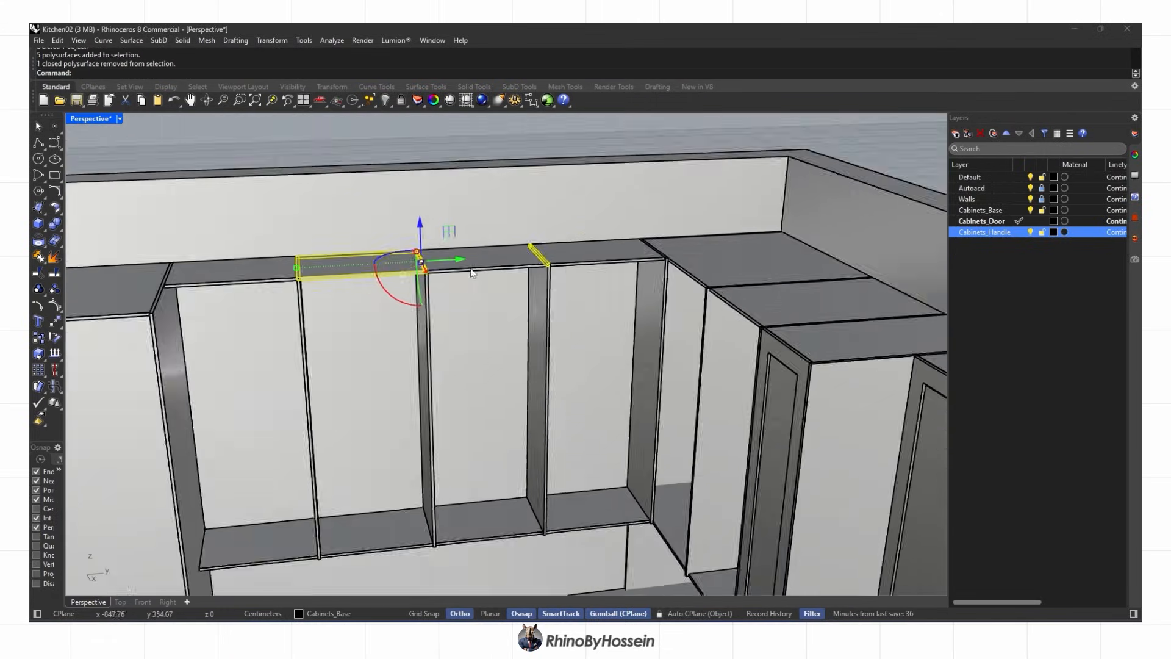
key(Delete)
scroll(430, 295, down, 8)
scroll(369, 452, up, 14)
Select the leftover divider strips at the lower shelf
right_drag(372, 454, 392, 474)
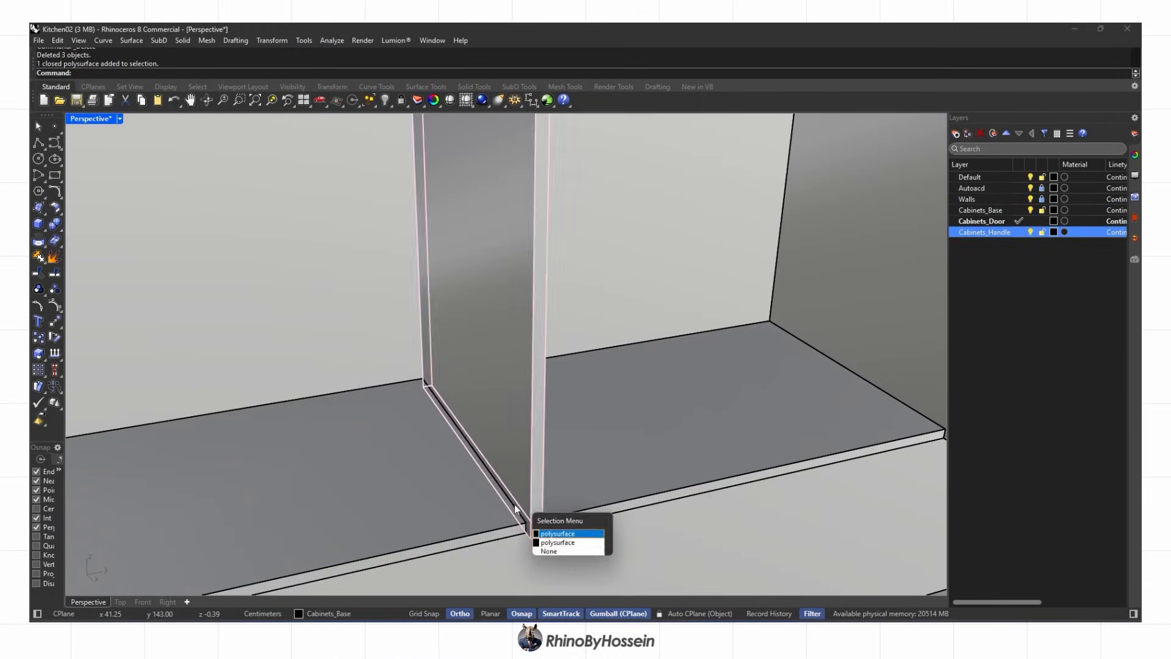
click(552, 549)
scroll(574, 488, down, 5)
shift+right_drag(719, 472, 569, 413)
scroll(572, 409, up, 3)
click(607, 417)
click(644, 459)
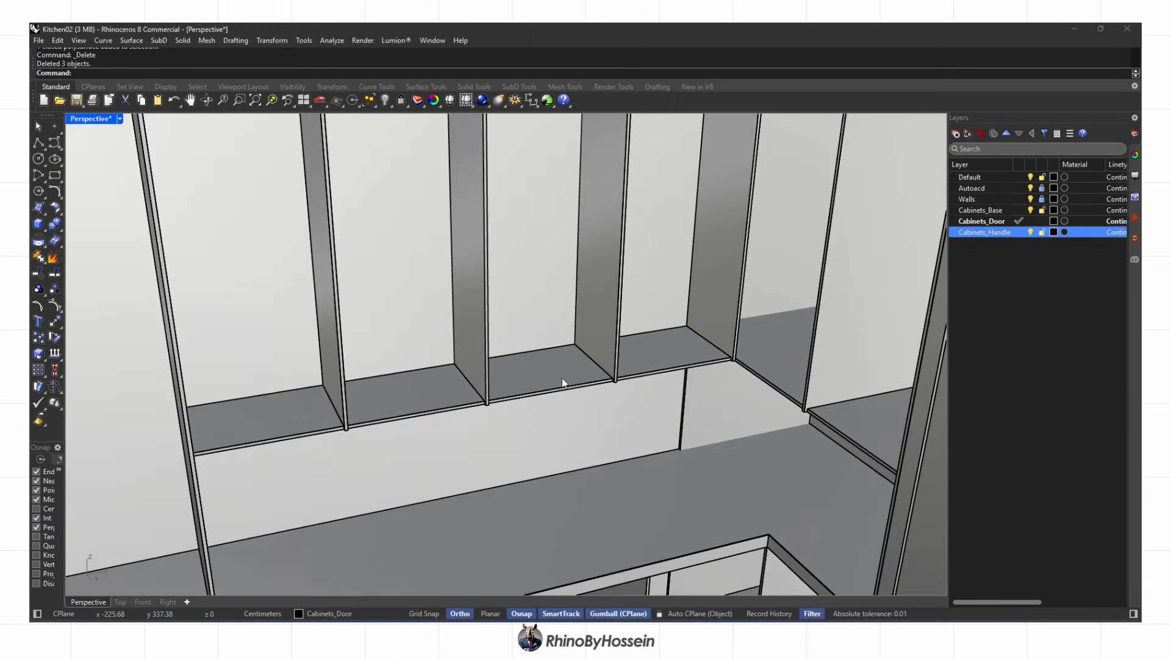
scroll(561, 378, down, 5)
Switch the viewport to Shaded display and abandon a started curve
middle_click(736, 293)
click(736, 291)
scroll(741, 237, up, 10)
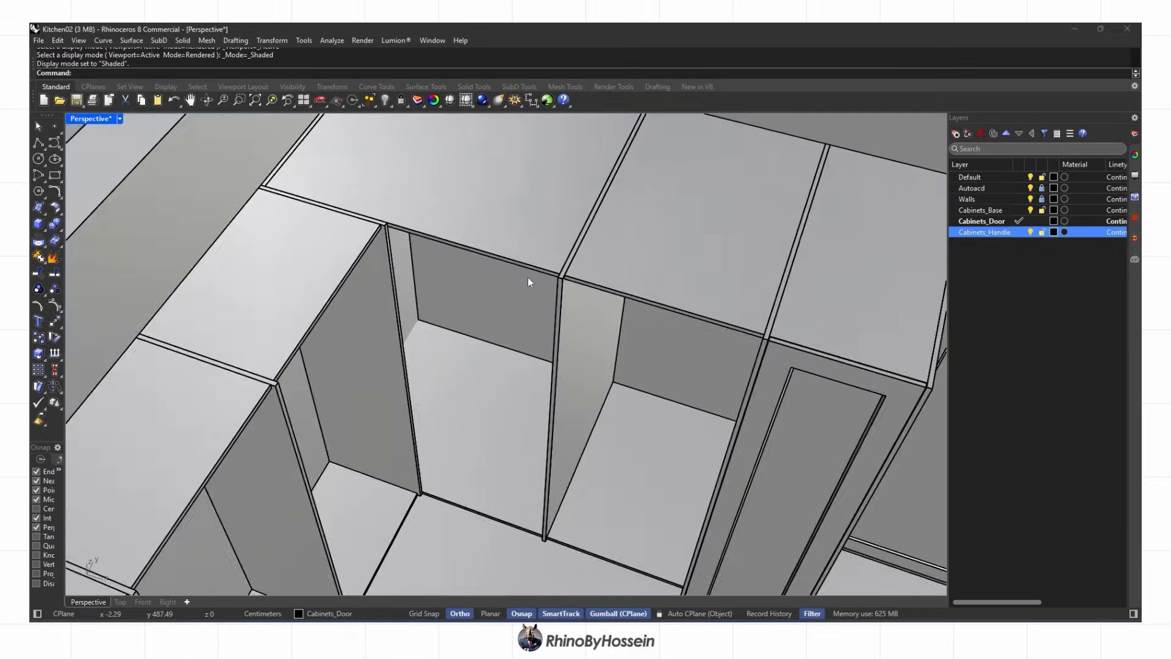
scroll(537, 287, down, 3)
click(54, 143)
scroll(432, 244, up, 10)
click(389, 253)
scroll(394, 253, down, 6)
scroll(646, 320, up, 3)
click(648, 317)
scroll(641, 323, down, 5)
mouse_move(619, 351)
shift+right_down()
mouse_move(617, 264)
mouse_move(636, 357)
shift+right_up()
key(Escape)
Trace a closed polyline around the first upper cabinet opening
click(38, 142)
shift+right_drag(525, 125, 473, 211)
scroll(474, 212, up, 4)
click(802, 245)
scroll(705, 543, up, 5)
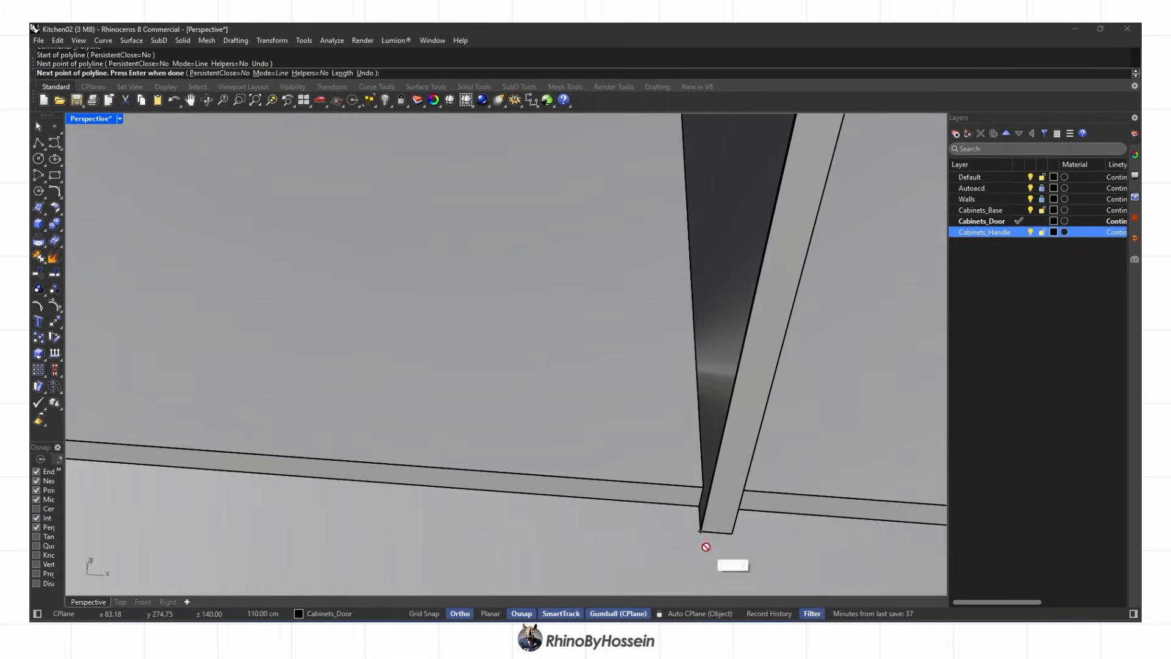
click(703, 530)
scroll(701, 519, down, 4)
click(324, 475)
scroll(390, 467, down, 5)
scroll(351, 262, up, 7)
click(354, 301)
key(ctrl+z)
scroll(375, 299, up, 4)
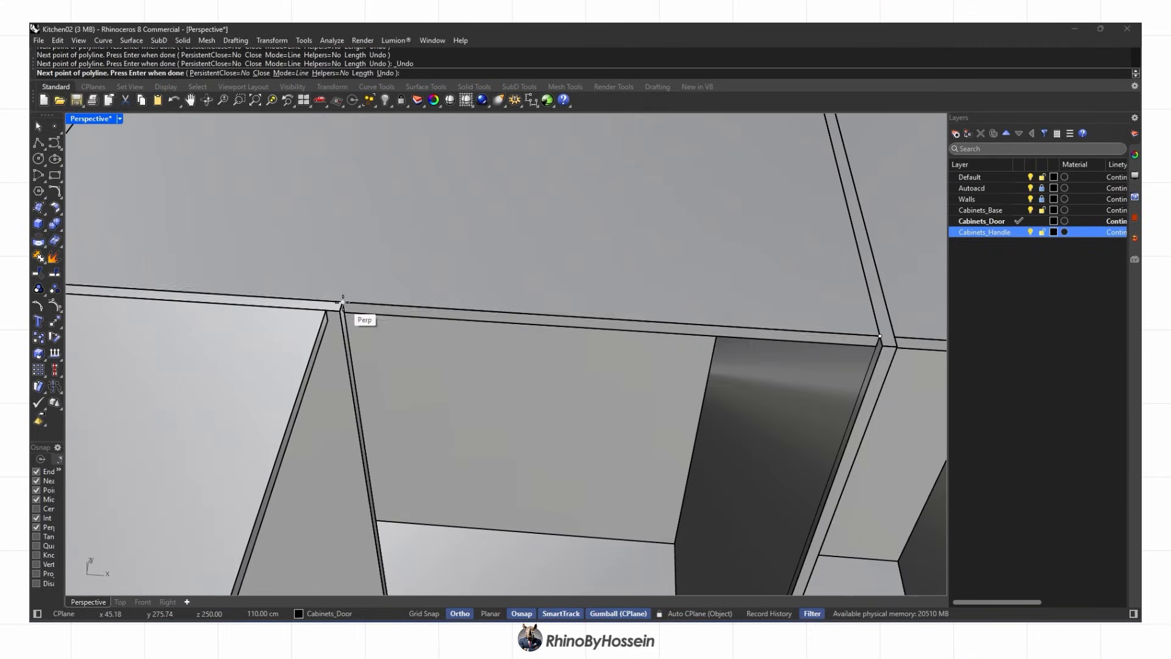
click(361, 306)
scroll(360, 306, down, 5)
Trace a four-corner polyline outline around the next cabinet opening
right_click(512, 262)
scroll(375, 274, up, 5)
click(374, 274)
click(929, 310)
scroll(836, 272, down, 6)
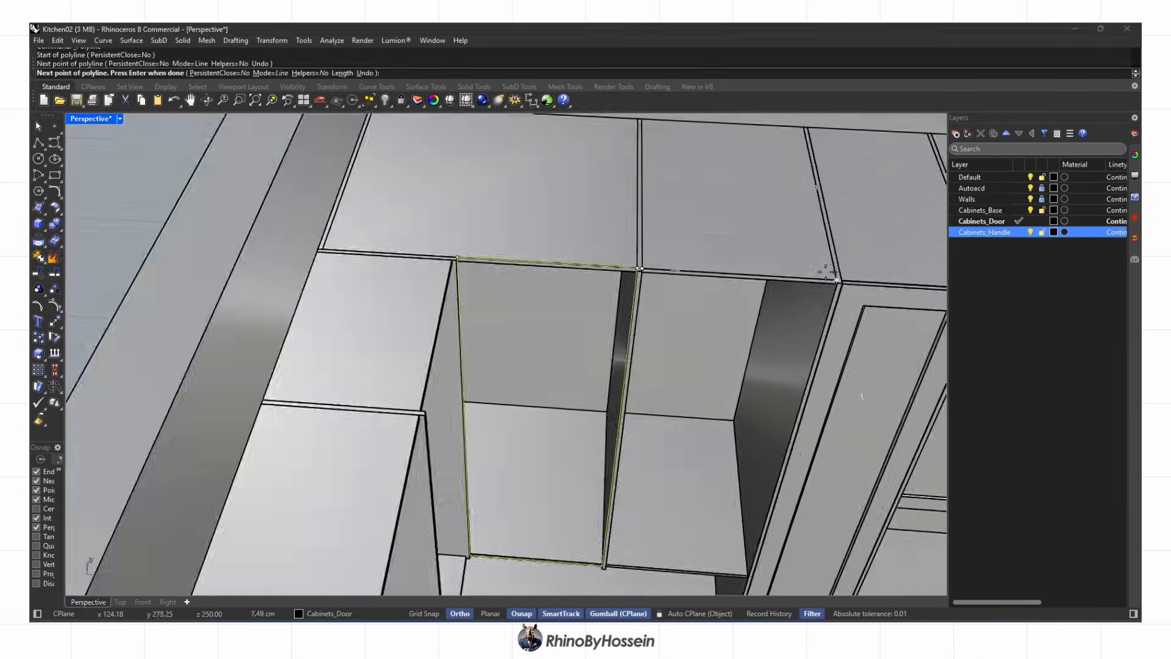
scroll(738, 524, up, 8)
click(735, 495)
scroll(726, 488, down, 5)
click(241, 437)
scroll(250, 427, down, 7)
shift+right_drag(299, 332, 473, 488)
scroll(388, 165, up, 3)
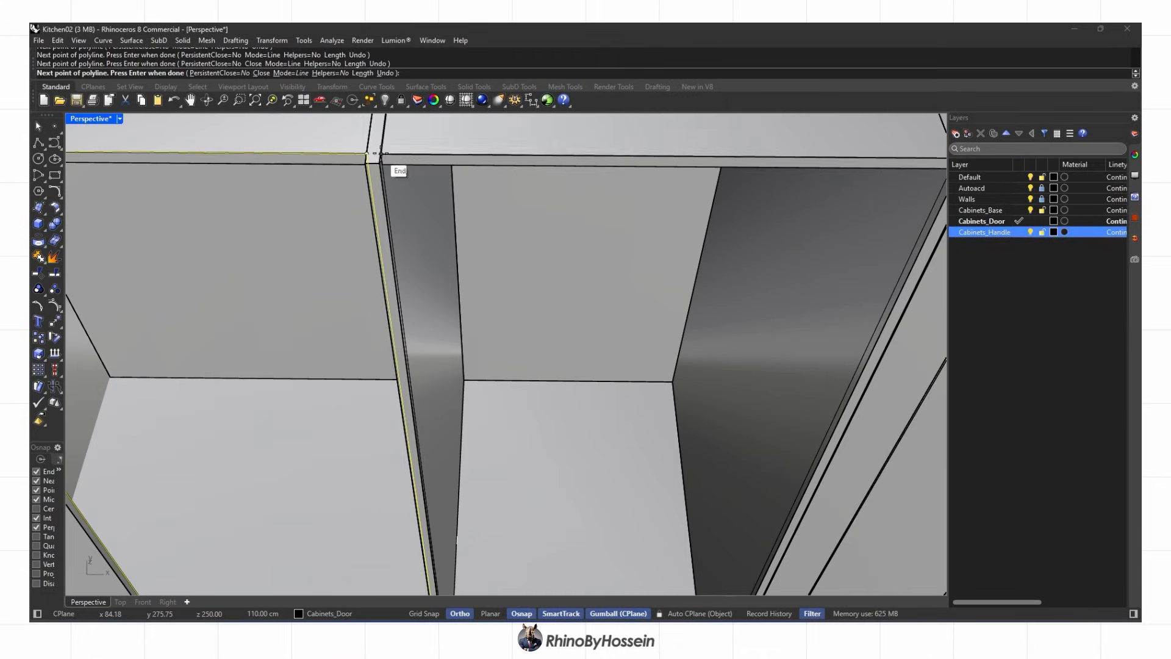
Delete the unwanted overlapping outline curves
click(428, 184)
key(Delete)
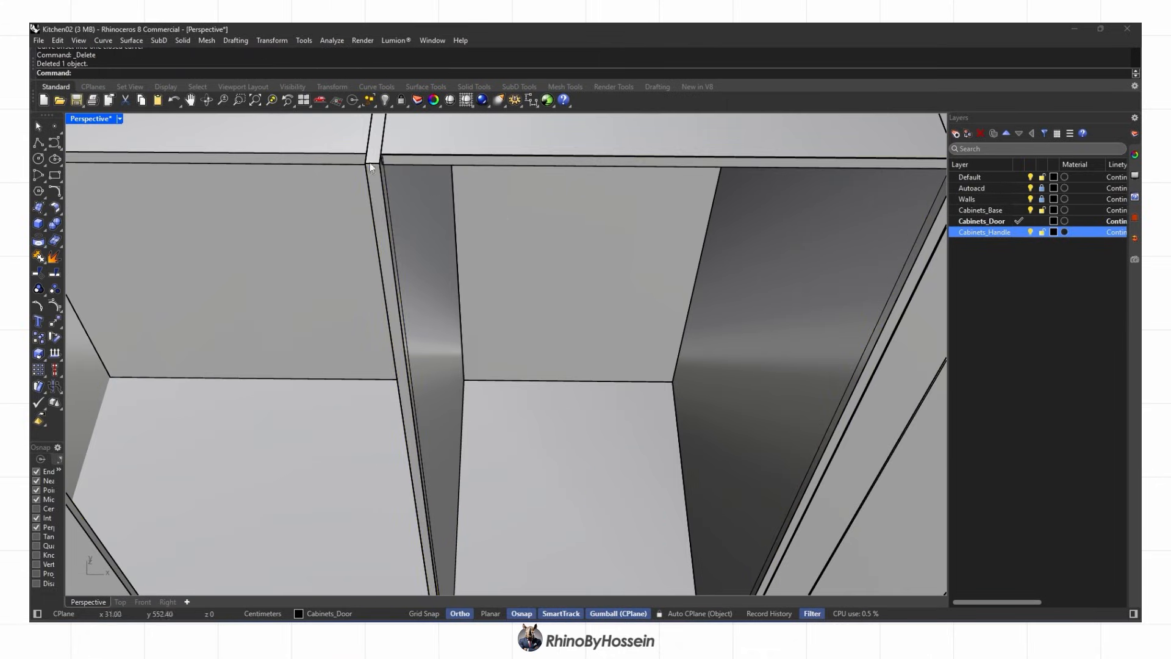
click(335, 193)
key(Delete)
scroll(387, 161, up, 2)
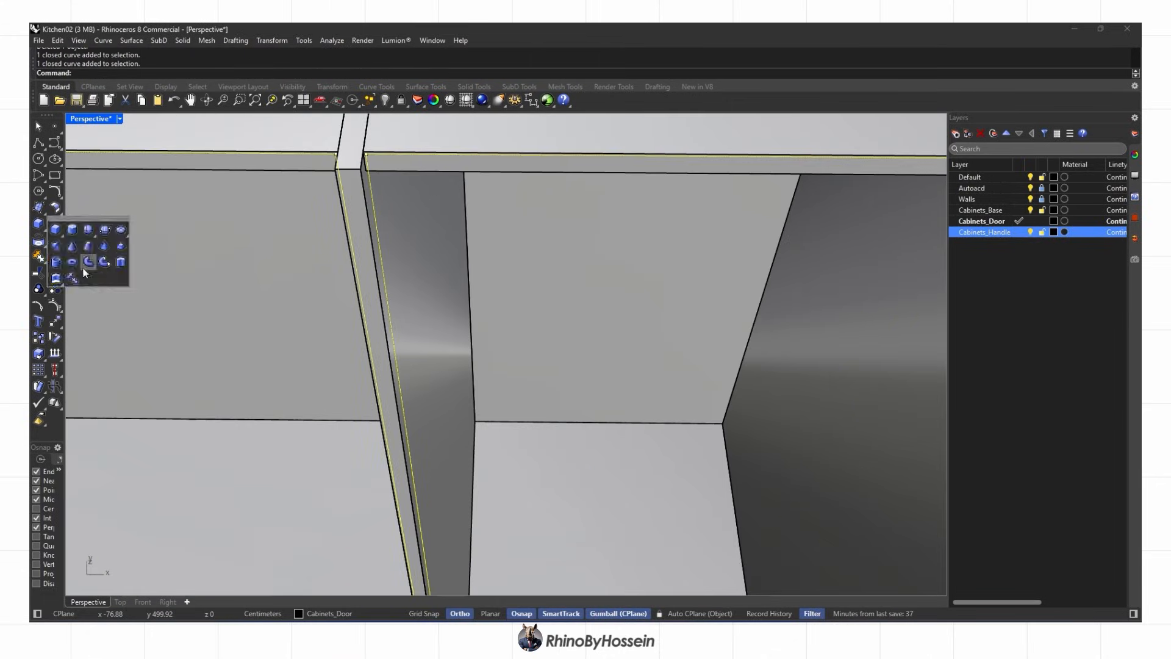
Align the door curves' points to one location on all three axes
click(120, 263)
scroll(317, 305, down, 6)
key(Escape)
right_drag(314, 332, 396, 330)
scroll(366, 281, up, 3)
click(272, 39)
click(293, 183)
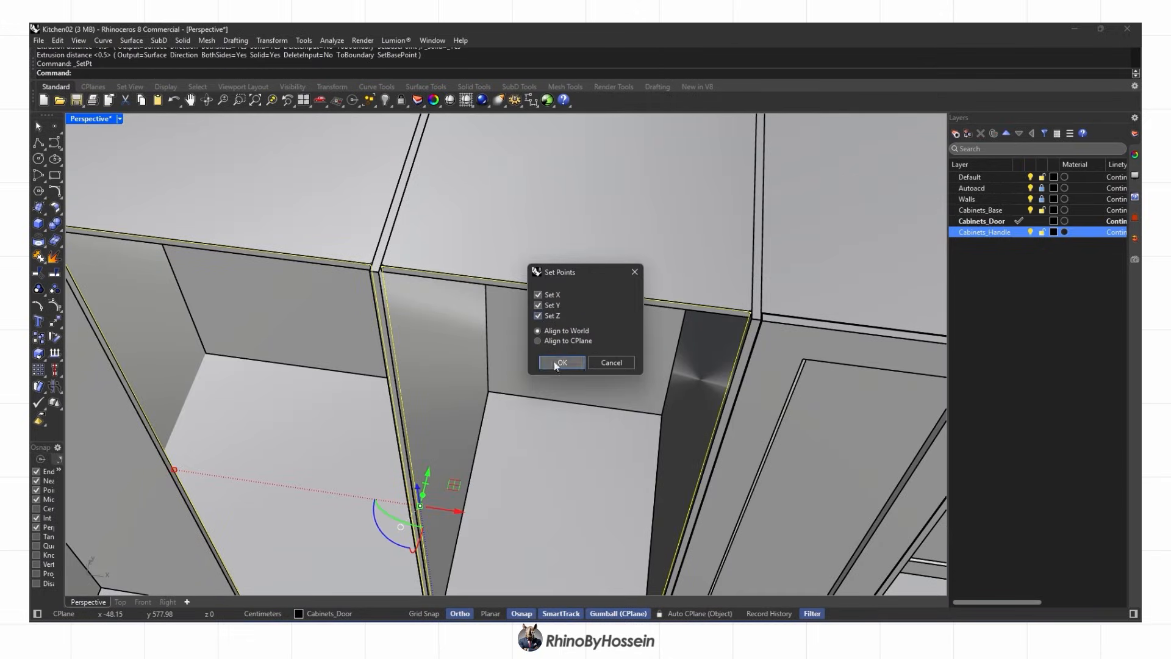
click(554, 363)
scroll(426, 286, up, 5)
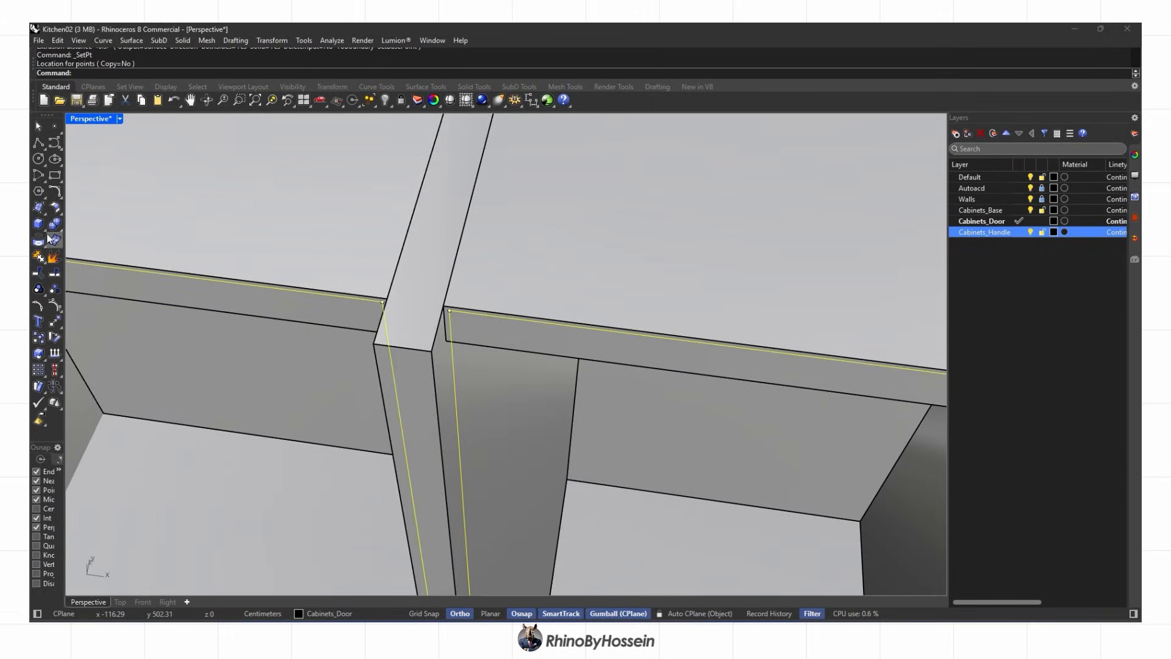
Extrude the closed door curves one-sided into panels and delete the two leftover objects
click(46, 230)
click(121, 262)
scroll(191, 387, down, 10)
click(226, 74)
click(162, 573)
scroll(317, 438, down, 3)
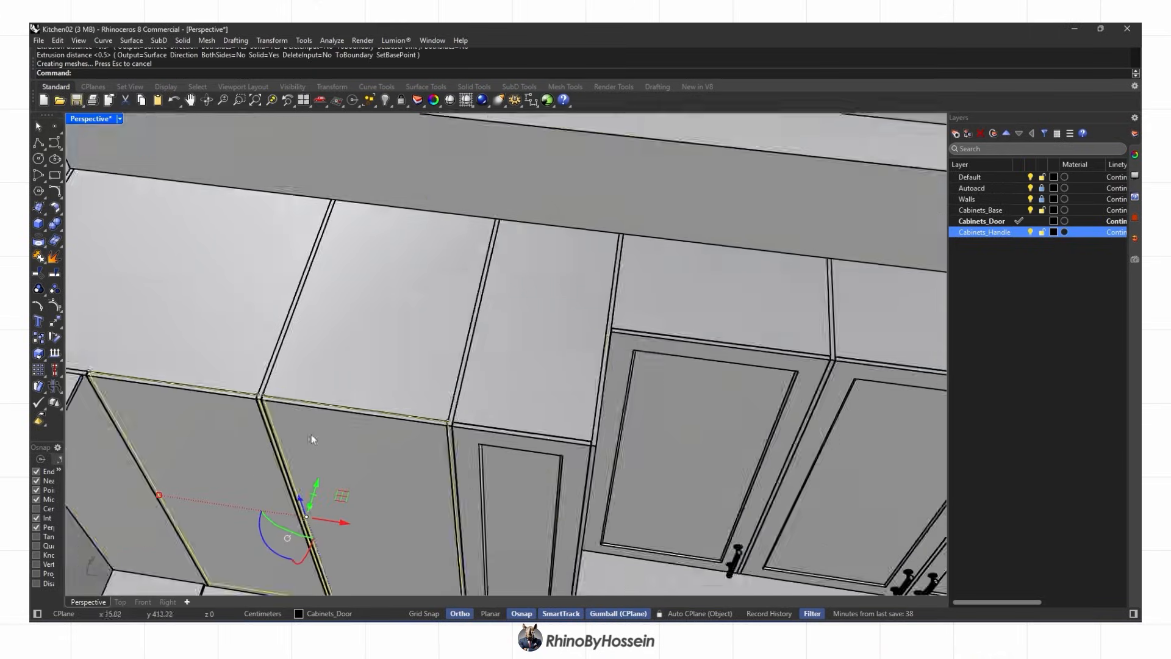
key(Delete)
scroll(309, 437, down, 5)
Draw a polyline door outline on the upper cabinet front using PL
right_drag(310, 366, 309, 145)
scroll(309, 145, up, 5)
right_drag(341, 183, 419, 253)
scroll(421, 254, down, 8)
right_drag(525, 244, 560, 259)
key(p)
key(l)
key(Return)
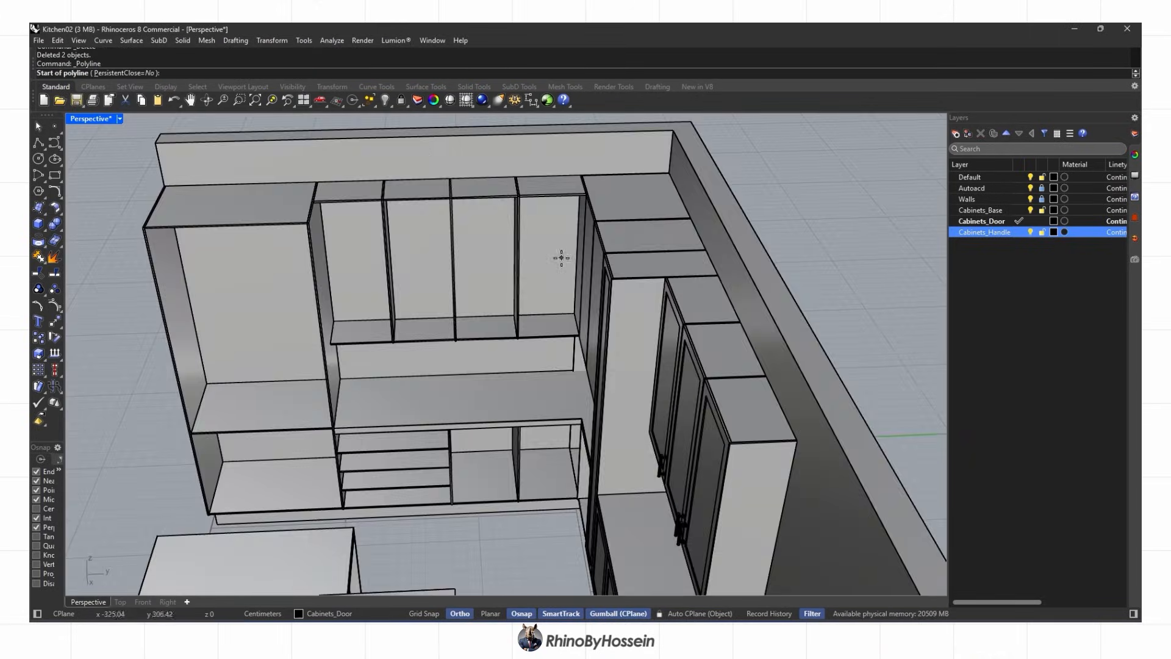
scroll(307, 497, up, 7)
scroll(314, 470, down, 7)
scroll(581, 166, up, 15)
click(648, 251)
scroll(646, 252, down, 5)
scroll(265, 265, up, 3)
click(258, 260)
scroll(361, 251, down, 8)
scroll(317, 475, up, 5)
click(299, 474)
scroll(305, 470, down, 5)
click(720, 420)
scroll(713, 421, down, 5)
Copy the door outline curve onto the adjacent cabinet's corner
key(F8)
scroll(638, 226, up, 10)
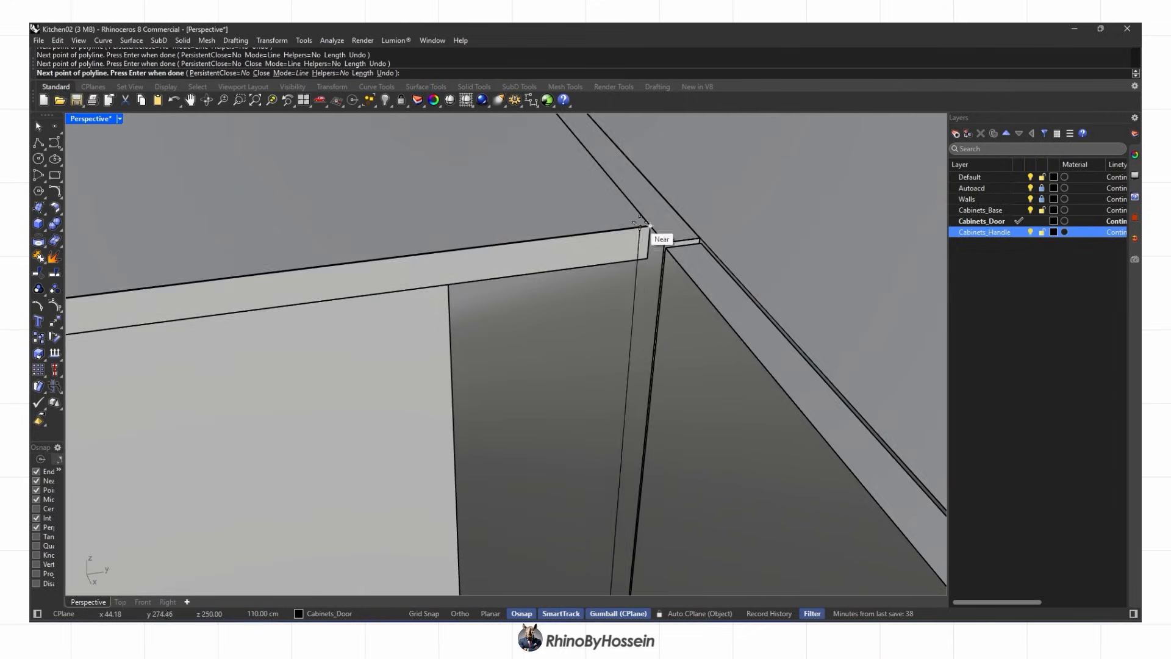
click(656, 260)
scroll(655, 263, down, 5)
scroll(380, 287, up, 4)
click(374, 289)
key(F8)
scroll(360, 289, down, 7)
scroll(243, 304, up, 5)
click(624, 264)
right_drag(616, 274, 519, 269)
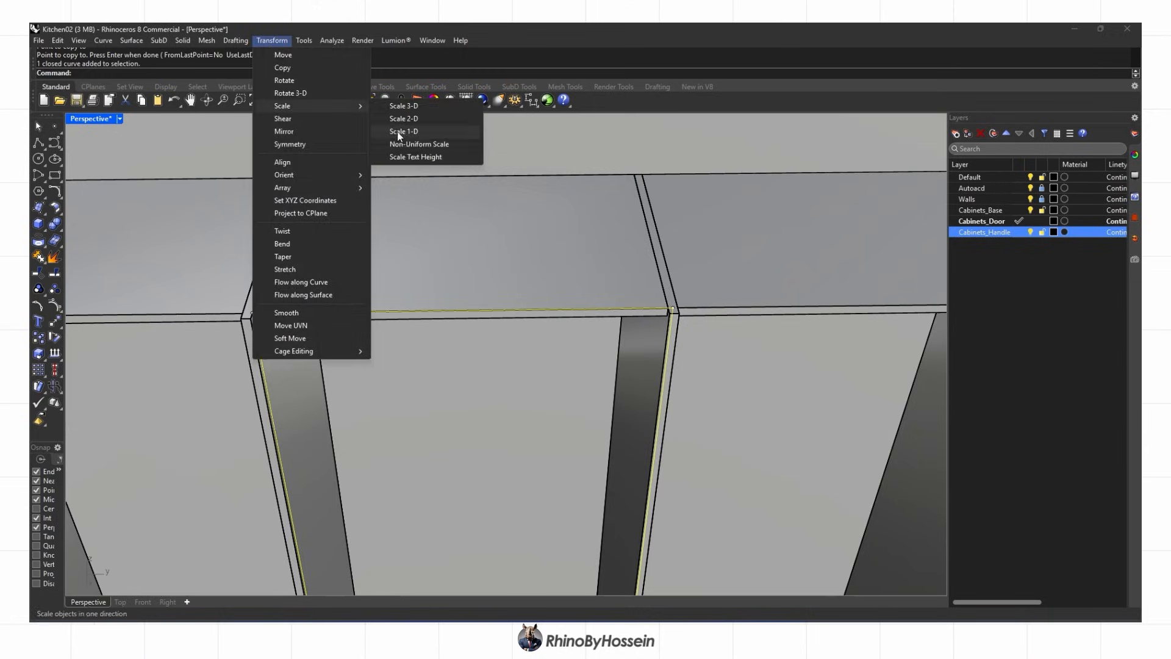
click(402, 131)
scroll(247, 324, down, 5)
scroll(146, 317, up, 7)
click(169, 310)
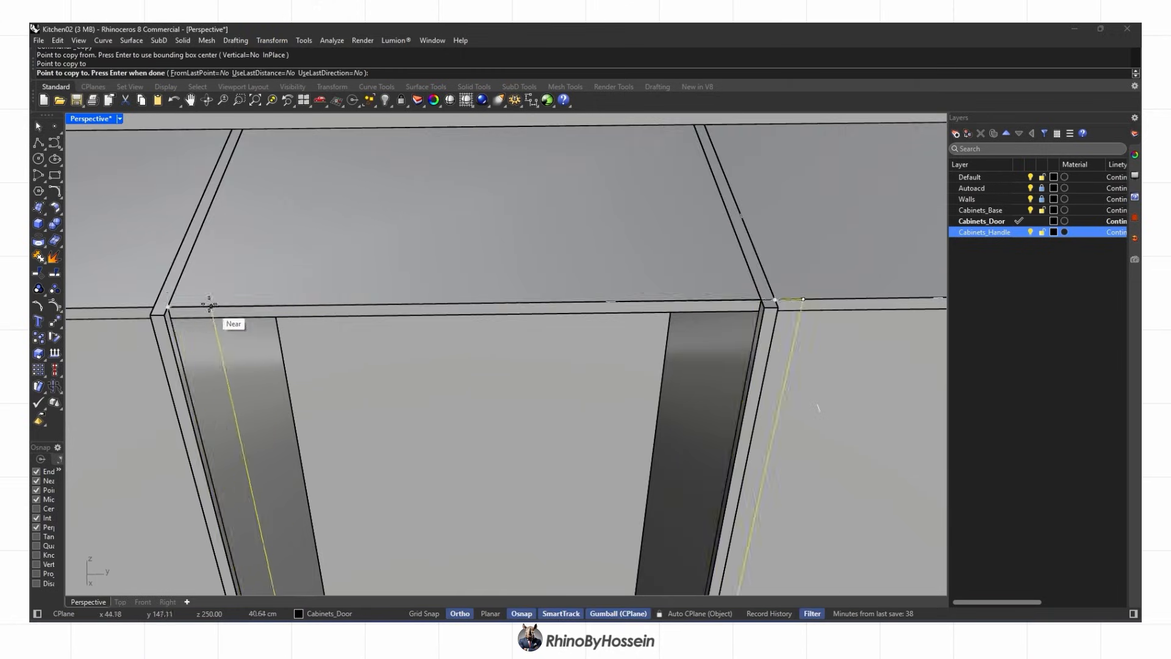
scroll(347, 275, down, 3)
key(Return)
Copy the outline curve again toward the left cabinet
click(39, 338)
click(225, 285)
shift+right_drag(171, 270, 671, 269)
scroll(610, 274, up, 3)
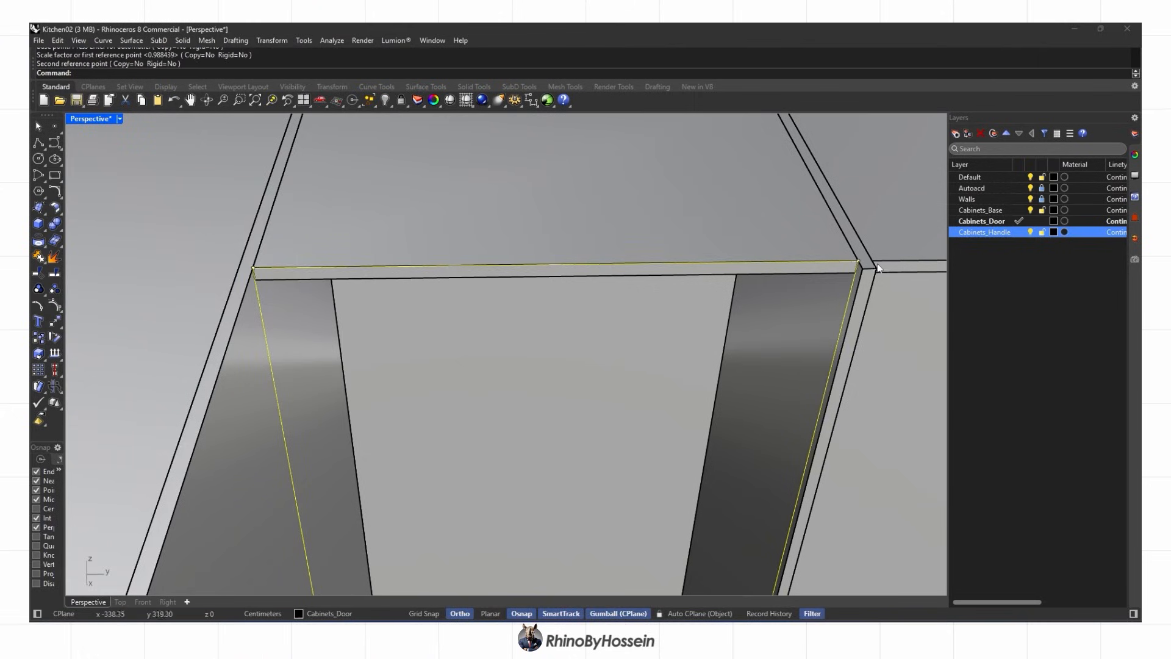
scroll(888, 262, down, 5)
shift+right_drag(887, 262, 564, 227)
Offset three door outlines inward, deleting each original outline
text(offset)
key(Return)
click(371, 273)
key(Delete)
scroll(423, 216, up, 5)
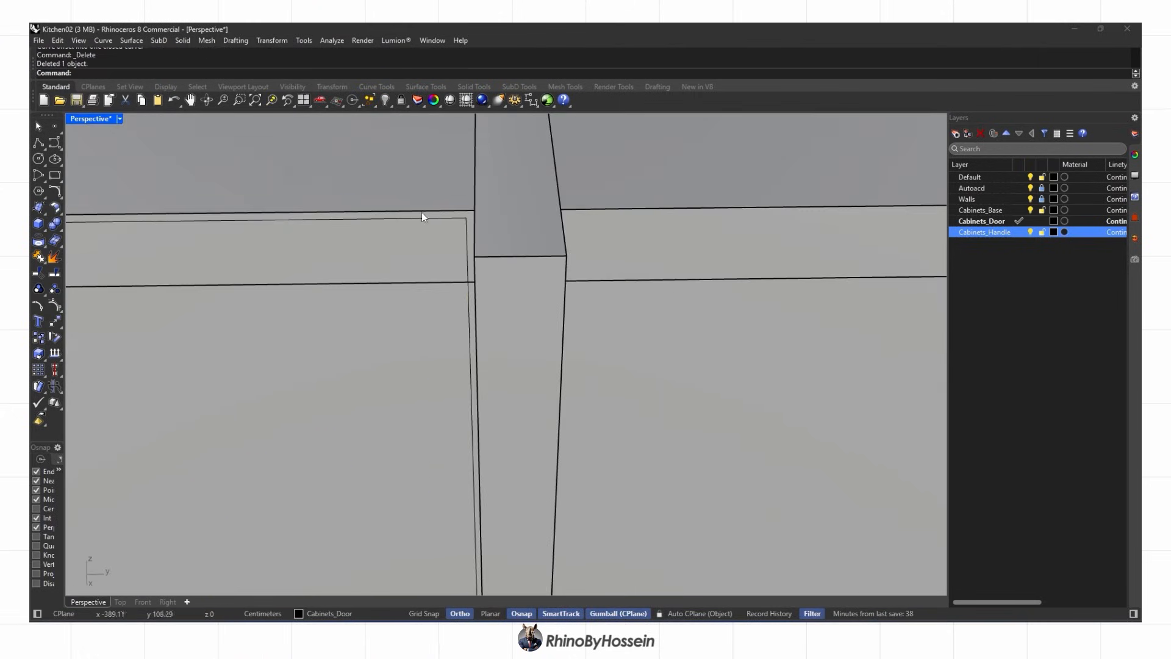
click(645, 307)
key(Delete)
scroll(645, 306, down, 10)
scroll(834, 243, up, 5)
click(805, 269)
click(743, 332)
key(Delete)
Select the four leftover door curves and delete them
click(796, 277)
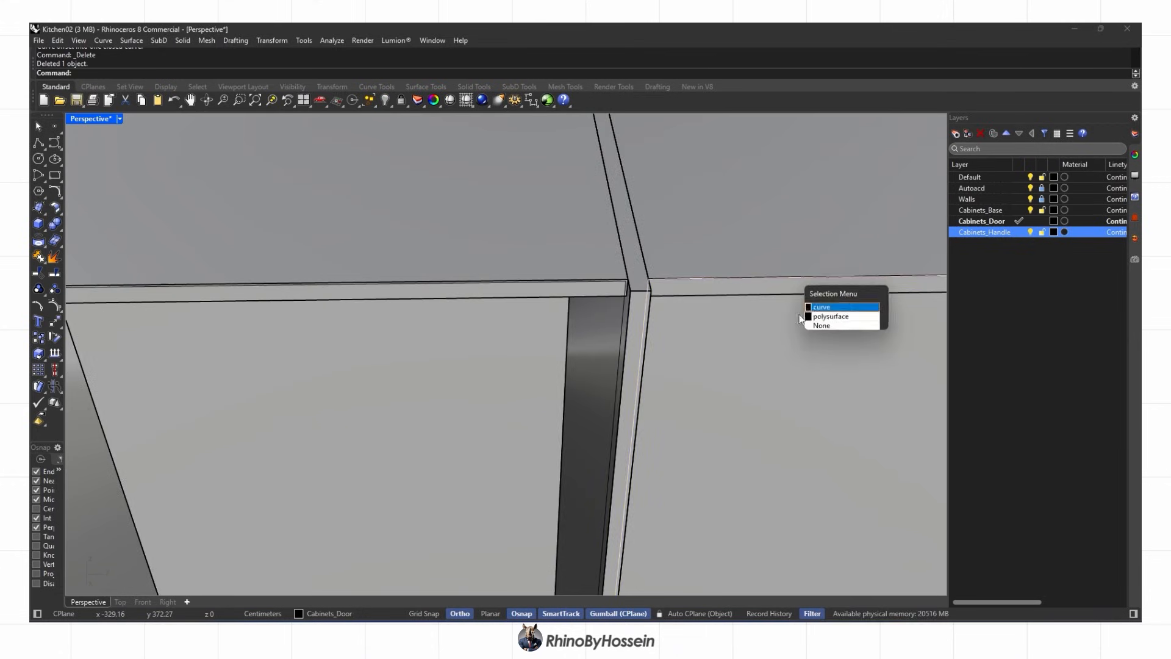
shift+click(522, 293)
scroll(522, 293, down, 8)
scroll(350, 311, up, 8)
shift+click(350, 311)
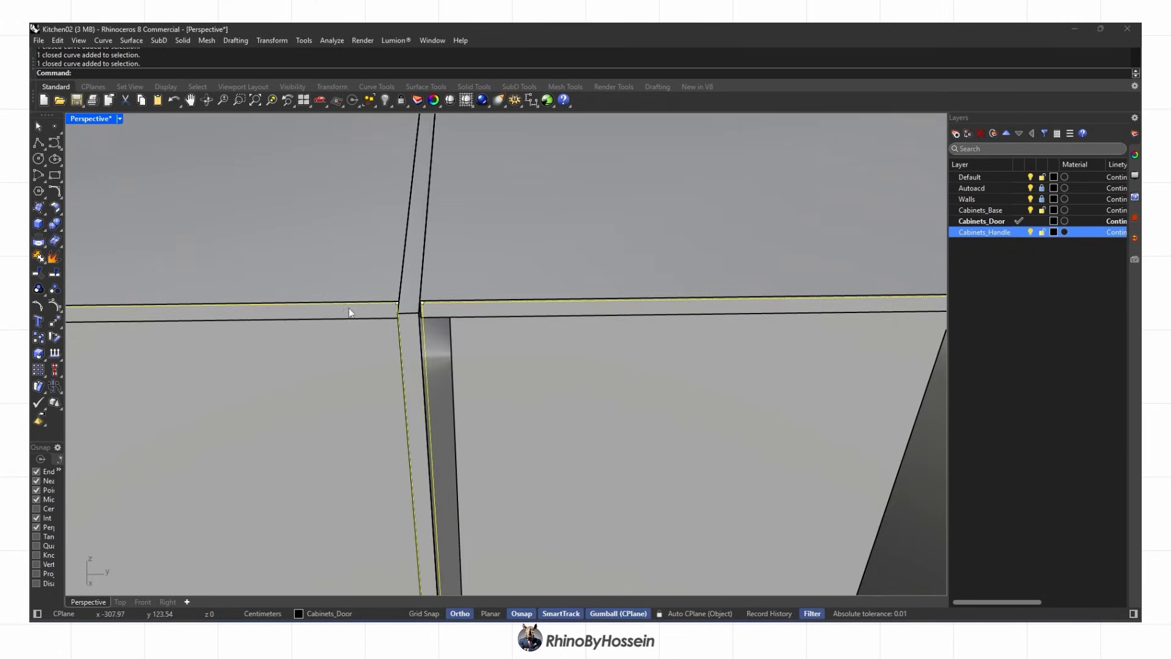
scroll(384, 232, up, 6)
shift+click(384, 233)
scroll(384, 232, down, 6)
right_drag(384, 232, 218, 240)
scroll(775, 479, down, 10)
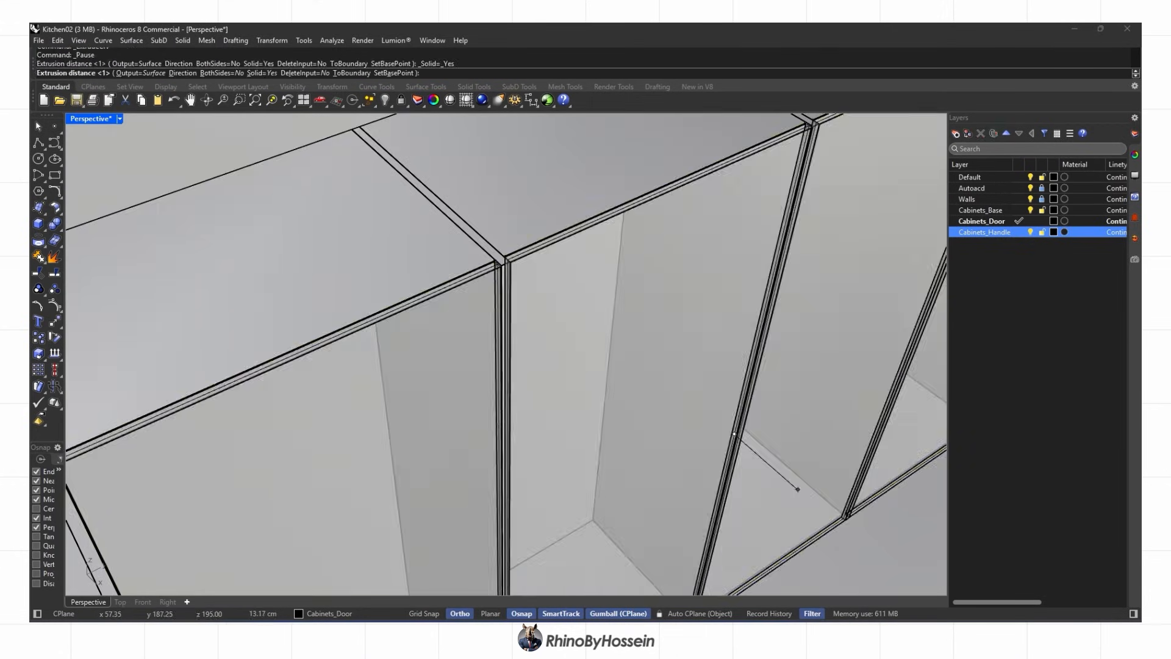
key(Delete)
scroll(722, 252, up, 4)
scroll(608, 238, up, 5)
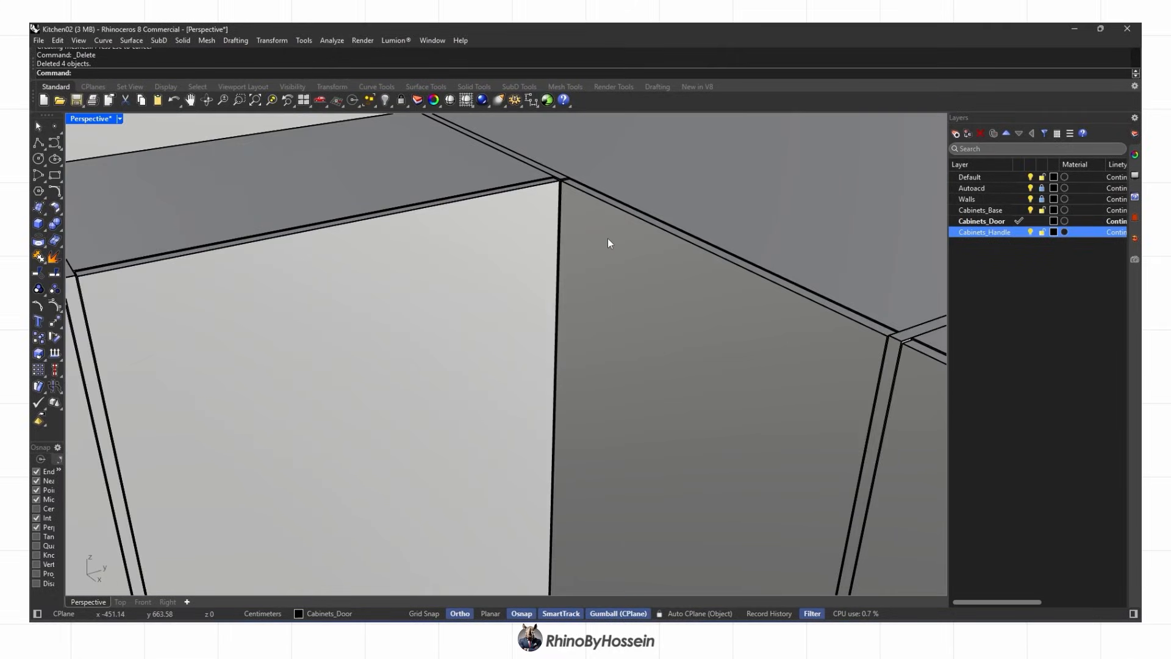
scroll(608, 238, down, 5)
Draw a closed polyline door outline on the next cabinet front
click(38, 142)
scroll(253, 339, up, 3)
scroll(148, 334, up, 4)
scroll(148, 335, down, 5)
scroll(132, 226, up, 5)
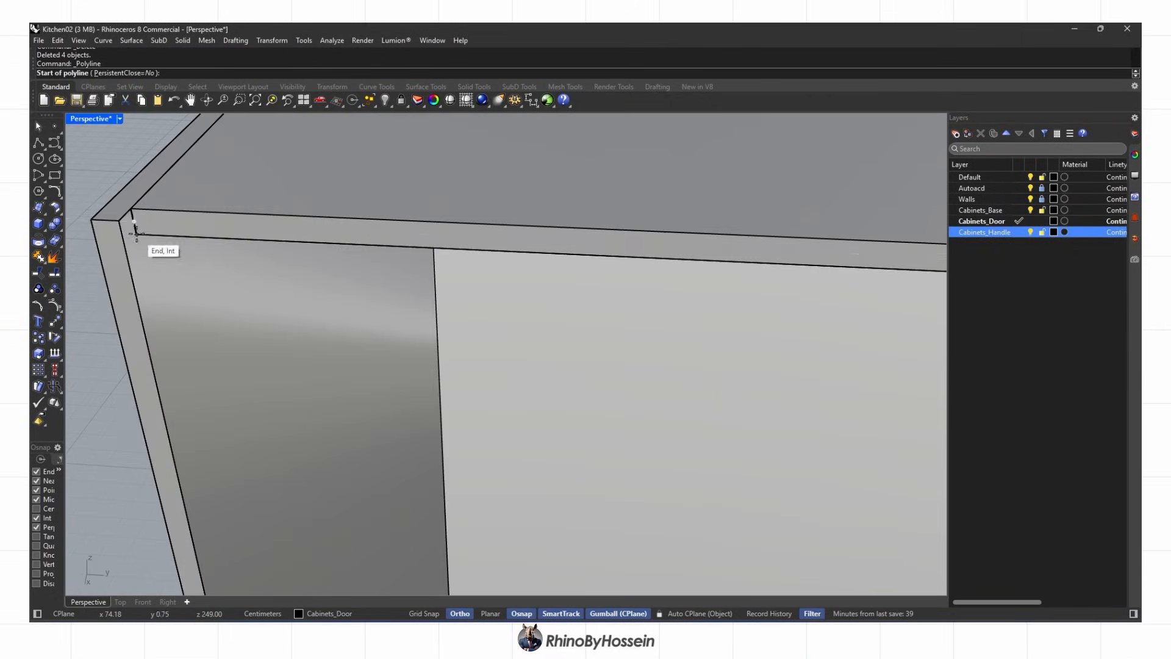
click(132, 225)
scroll(132, 226, down, 6)
scroll(555, 218, up, 6)
click(555, 219)
scroll(555, 218, down, 7)
scroll(609, 452, up, 8)
click(608, 451)
scroll(609, 451, down, 7)
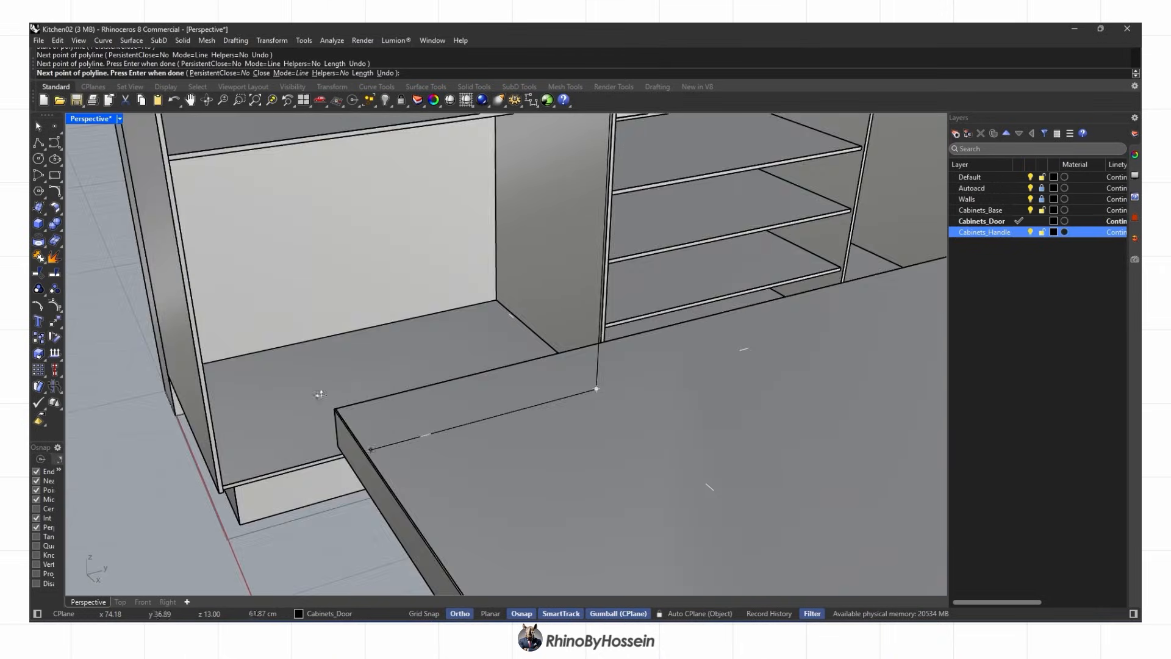
right_drag(342, 384, 266, 445)
scroll(254, 497, up, 7)
click(254, 497)
scroll(253, 497, down, 7)
scroll(311, 251, up, 7)
scroll(305, 249, up, 3)
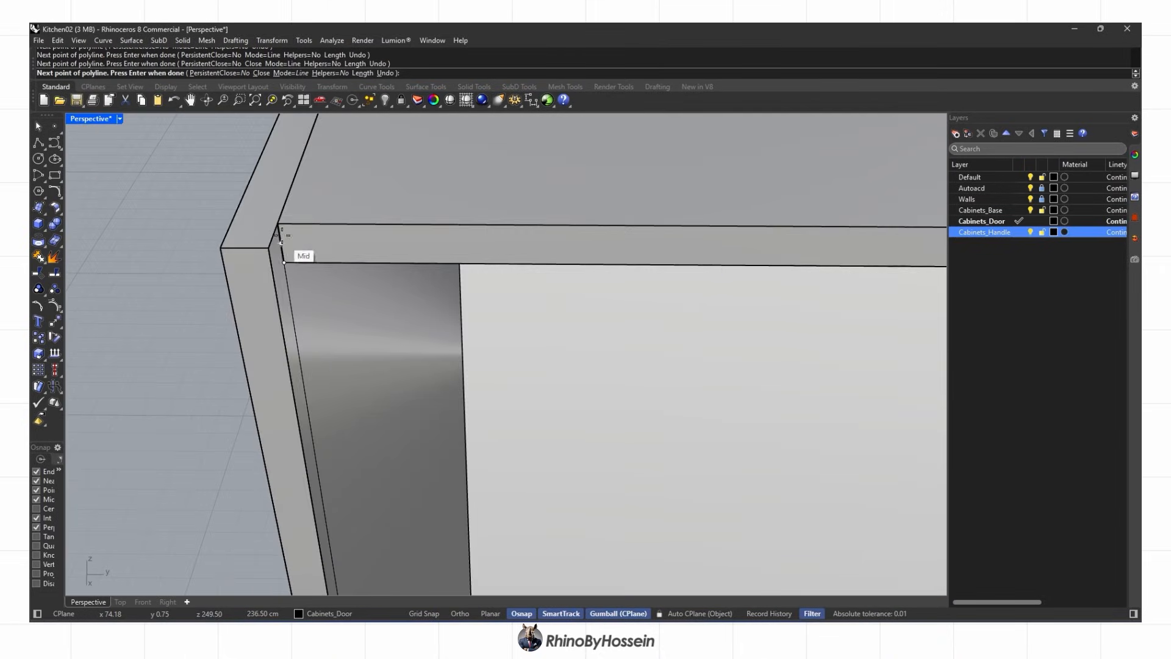
scroll(280, 242, down, 7)
scroll(305, 217, up, 5)
click(309, 216)
Draw another four-corner door outline and delete the stray top-edge curve
right_click(309, 216)
click(309, 217)
scroll(309, 217, down, 5)
click(673, 212)
scroll(673, 212, down, 6)
scroll(619, 441, up, 7)
click(581, 394)
scroll(581, 394, down, 7)
right_drag(464, 391, 342, 400)
scroll(211, 405, up, 7)
click(184, 401)
scroll(268, 382, down, 10)
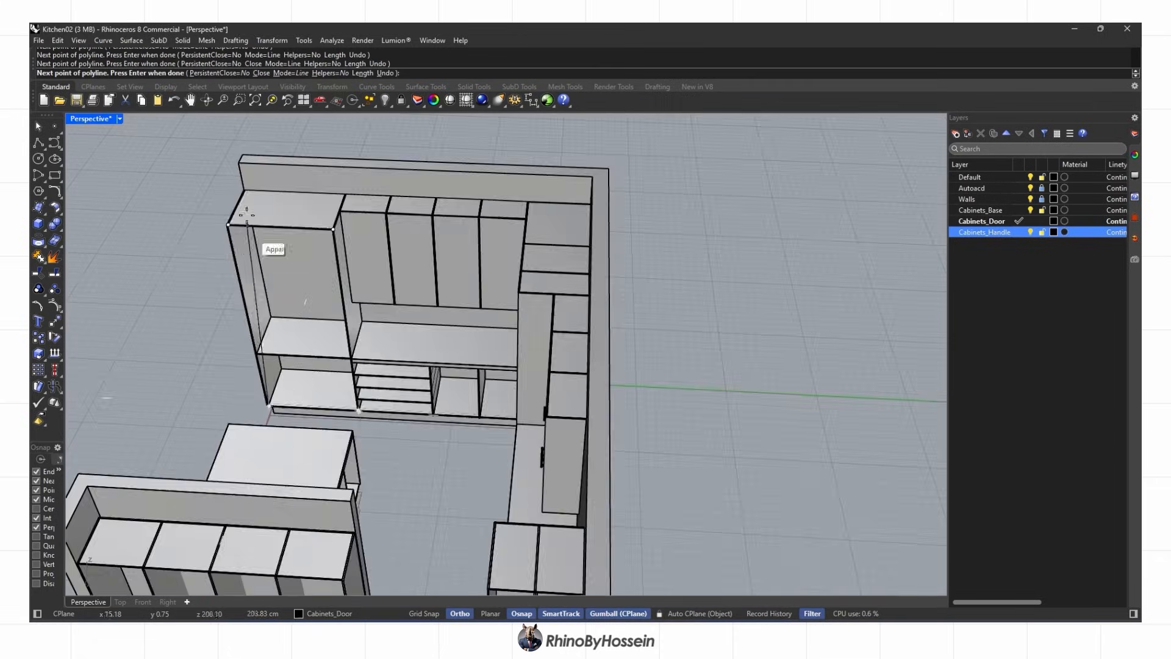
scroll(247, 211, up, 10)
click(200, 277)
key(Delete)
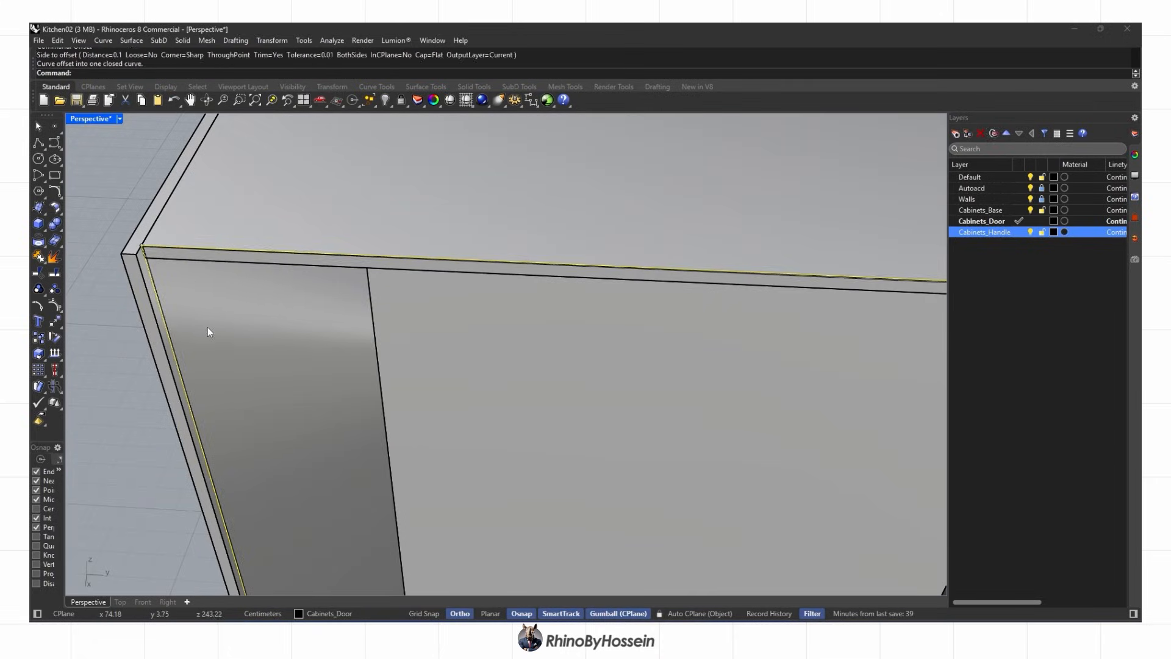
Extrude the closed outline into a door panel and delete the source curve
scroll(205, 324, up, 2)
click(137, 291)
click(121, 262)
key(Return)
scroll(250, 241, down, 10)
key(Delete)
right_drag(250, 241, 527, 370)
Switch the viewport to Rendered display and start a new outline polyline
key(ctrl+alt+r)
scroll(512, 383, up, 7)
click(38, 142)
right_drag(622, 262, 733, 337)
Return the viewport to shaded display and cancel the unfinished polyline
scroll(674, 311, up, 9)
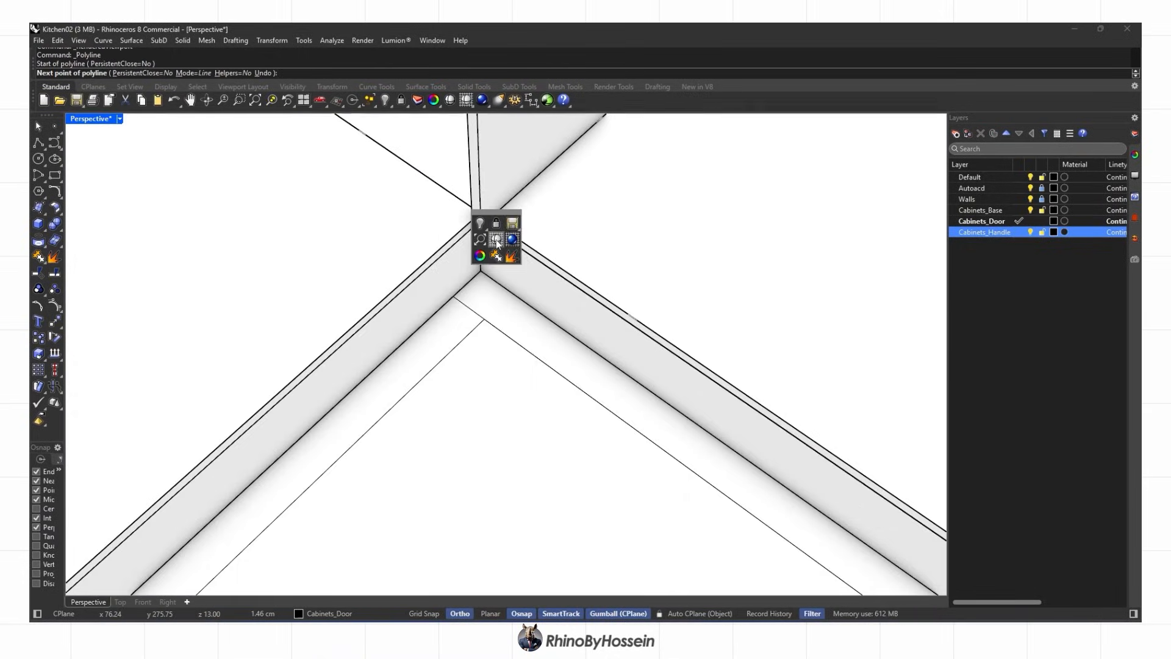
click(496, 239)
scroll(467, 229, down, 5)
right_drag(467, 232, 610, 262)
scroll(708, 287, up, 4)
click(708, 288)
scroll(518, 287, down, 6)
right_drag(518, 287, 525, 201)
scroll(476, 191, up, 6)
key(Escape)
Hide the countertop to expose the divider panel beneath it
click(364, 176)
click(385, 99)
click(405, 189)
click(39, 142)
scroll(427, 472, up, 4)
click(406, 478)
scroll(417, 351, down, 5)
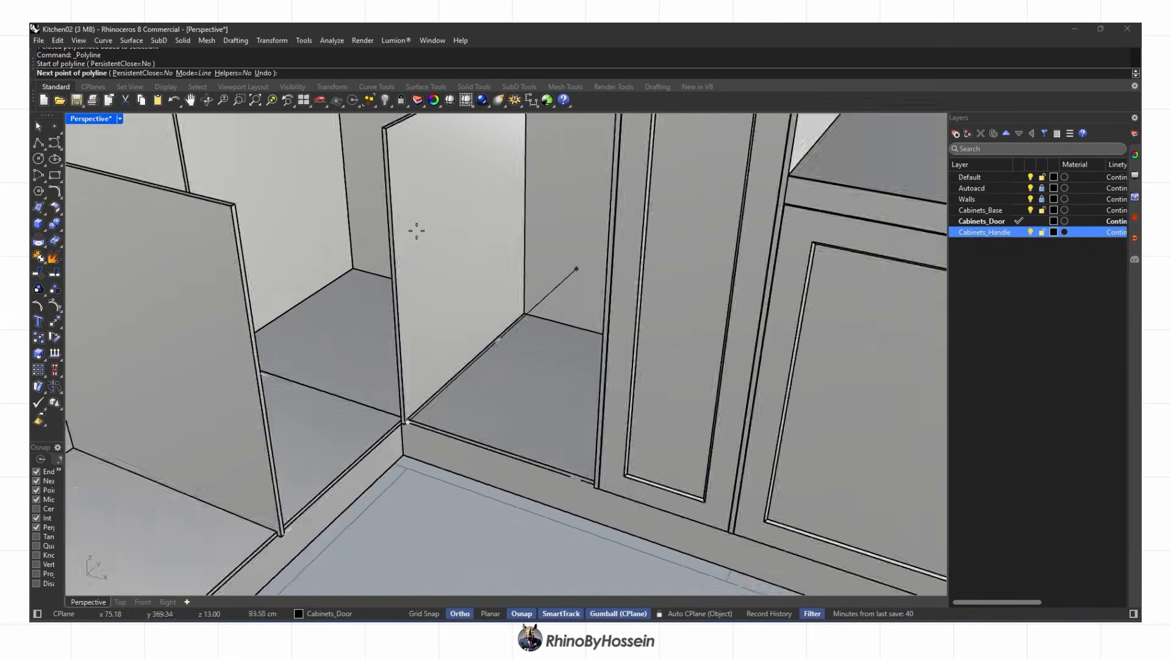
key(Escape)
Trace a polyline along the divider panel's bottom and top corners
right_drag(417, 230, 537, 305)
key(Return)
click(250, 389)
scroll(249, 385, down, 3)
scroll(204, 203, up, 3)
click(203, 203)
scroll(558, 165, up, 1)
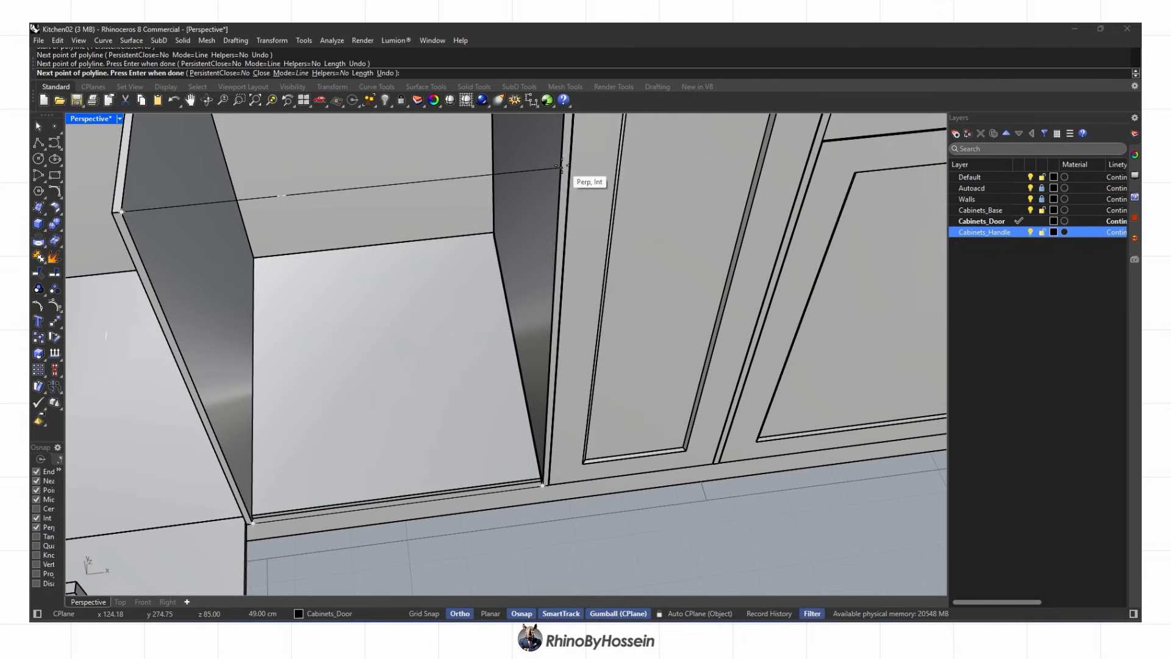
Extrude the inner outline into a solid panel and delete the leftover curves
key(Delete)
click(348, 148)
right_drag(423, 268, 373, 281)
click(44, 229)
click(118, 270)
key(Return)
key(Delete)
scroll(466, 273, down, 6)
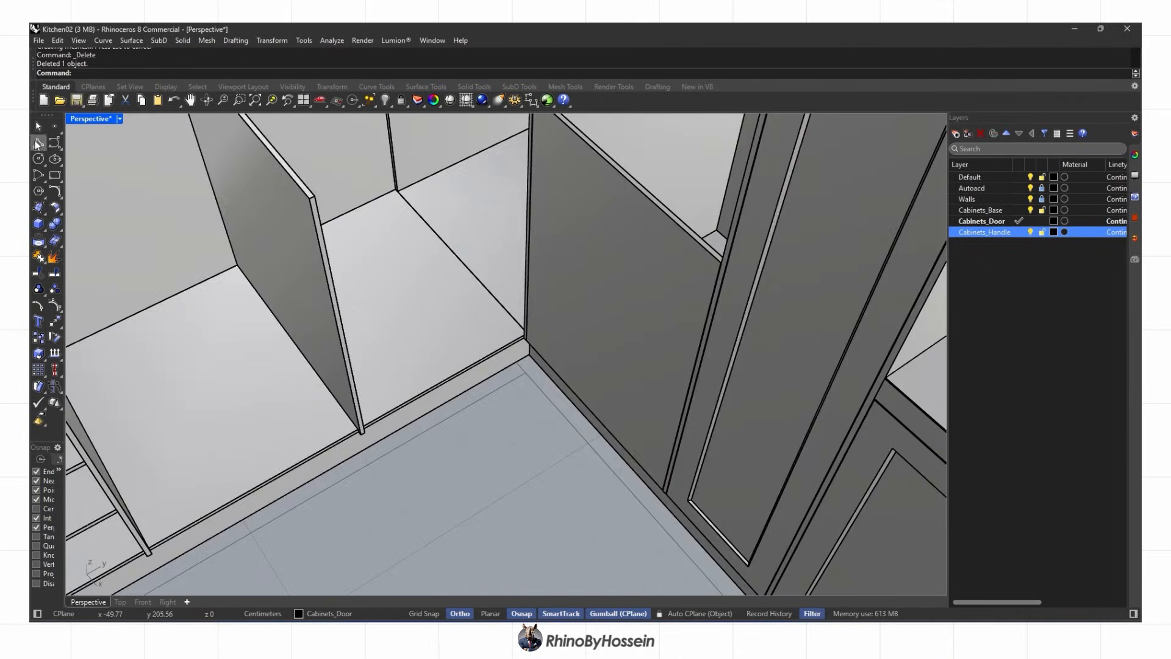
Start a new outline polyline at the panel corner and its base
click(39, 143)
scroll(517, 351, up, 6)
click(515, 349)
scroll(516, 349, down, 6)
right_drag(515, 344, 427, 332)
scroll(479, 388, up, 6)
click(482, 391)
scroll(482, 391, down, 8)
Add the two top-corner points to complete the panel outline
scroll(487, 143, up, 3)
click(481, 146)
right_drag(372, 287, 518, 293)
click(515, 236)
scroll(505, 329, down, 4)
scroll(512, 460, up, 5)
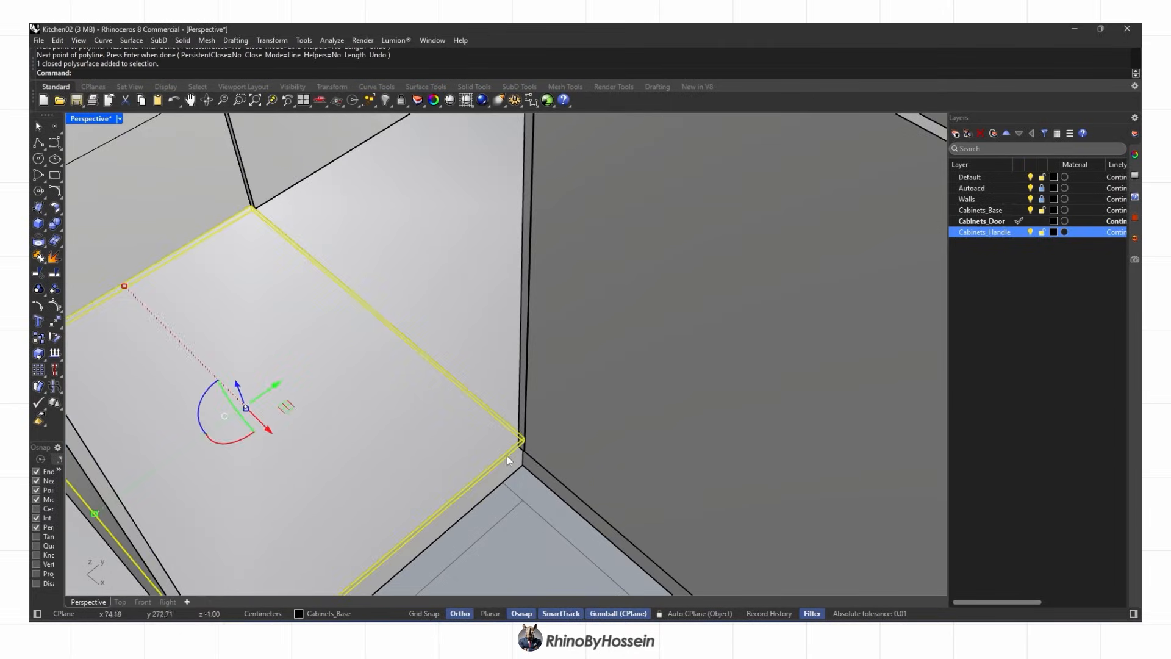
Offset the outline inward with O and delete the original outline
click(552, 448)
scroll(554, 436, down, 3)
text(o)
key(Return)
click(450, 387)
scroll(228, 299, up, 3)
key(Delete)
click(211, 310)
scroll(352, 329, down, 4)
Copy the offset outline onto the neighbouring cabinet, then undo the copy
click(39, 341)
scroll(350, 287, up, 8)
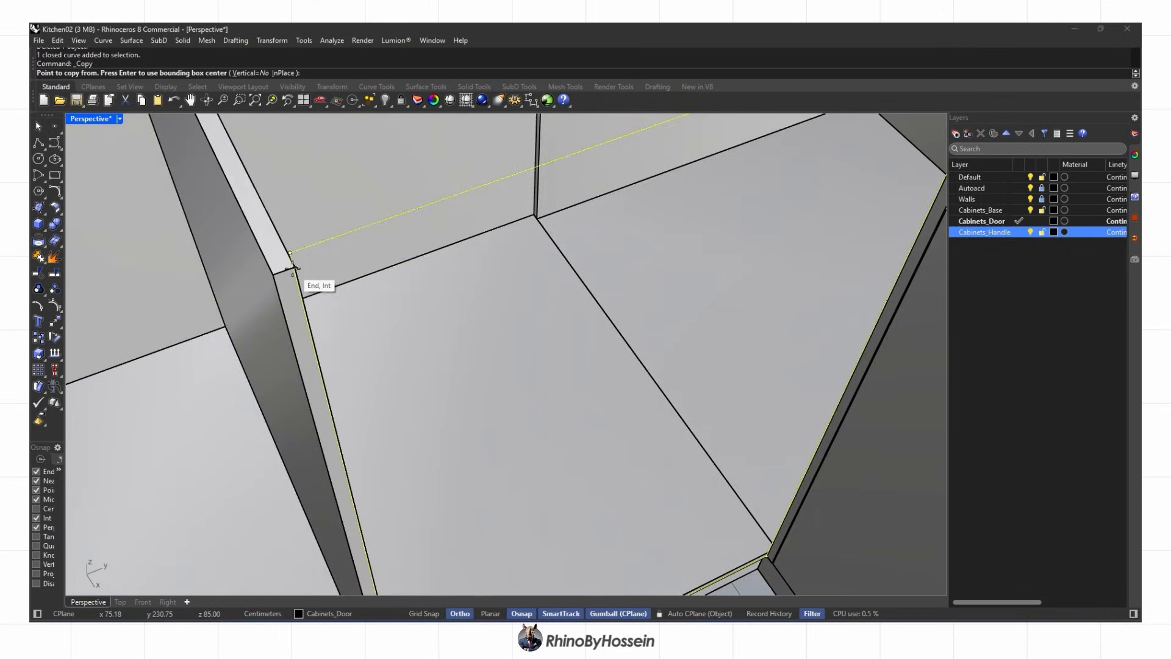
click(298, 270)
scroll(317, 274, down, 6)
click(368, 292)
right_drag(427, 305, 342, 244)
key(Return)
right_drag(466, 265, 436, 341)
key(ctrl+z)
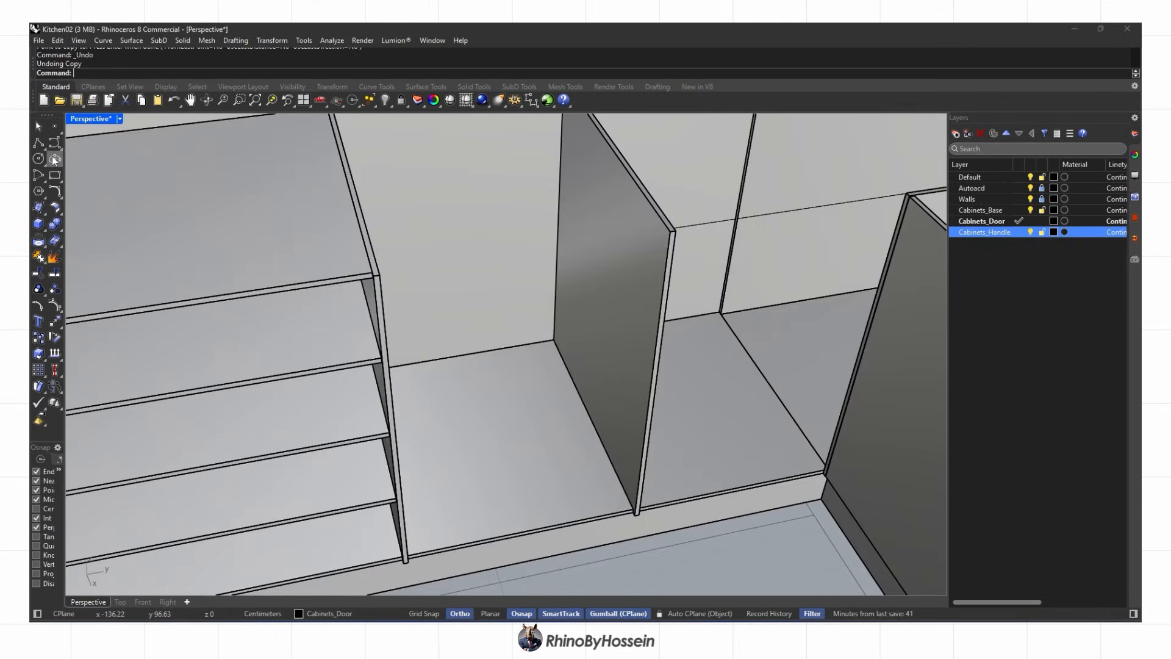
Begin a new outline polyline at the panel's bottom corner
click(38, 143)
scroll(638, 500, up, 4)
click(637, 500)
key(Return)
key(Return)
scroll(637, 500, up, 3)
click(636, 500)
click(367, 480)
scroll(367, 476, down, 4)
Place the remaining outline points and close the panel outline
right_drag(356, 405, 392, 400)
scroll(292, 275, up, 5)
click(289, 282)
click(844, 231)
scroll(836, 244, down, 5)
scroll(770, 468, up, 3)
scroll(760, 457, up, 4)
click(757, 455)
click(745, 457)
Offset the closed outline inward and delete the original
text(Offset)
key(Return)
click(706, 426)
key(Delete)
click(718, 461)
Extrude the offset outline into a solid door panel and delete its curve
click(44, 229)
click(87, 264)
scroll(587, 461, up, 2)
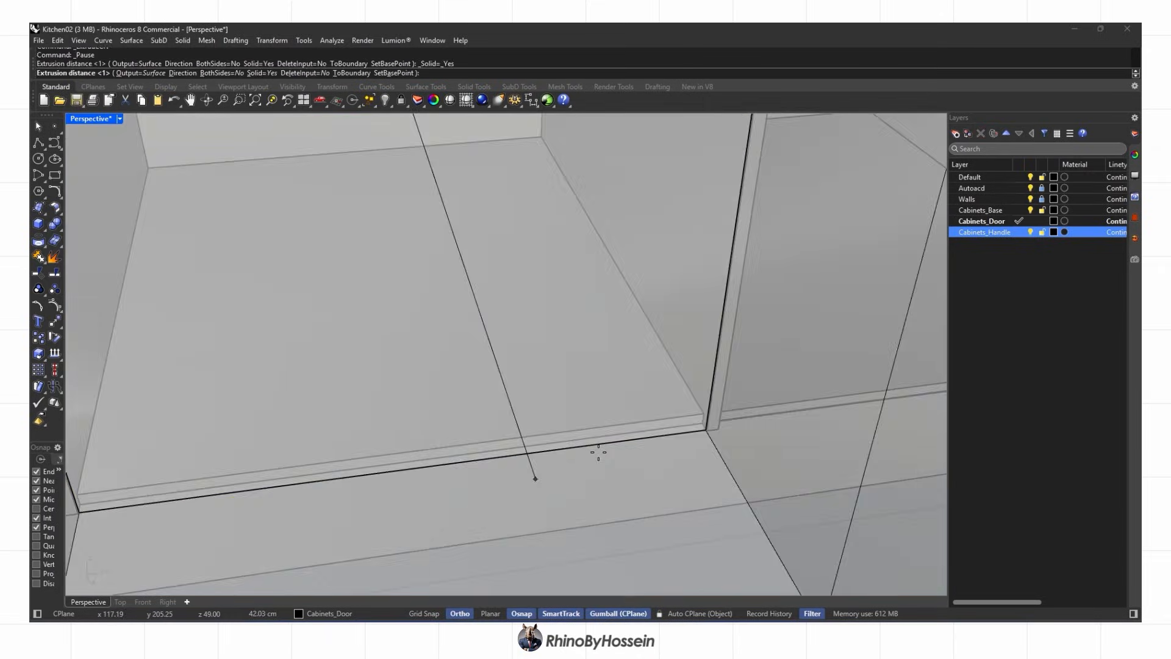
click(568, 440)
key(Delete)
scroll(569, 441, down, 3)
Extrude another outline into a solid up to the panel corner and remove its curve
shift+right_drag(724, 435, 634, 518)
scroll(634, 519, down, 4)
scroll(489, 369, up, 5)
right_drag(488, 368, 427, 457)
click(45, 228)
click(87, 264)
click(450, 342)
key(Delete)
scroll(450, 342, down, 7)
Draw an outline across the second shelf's edges in the open unit
right_drag(347, 305, 405, 281)
scroll(405, 281, up, 4)
click(427, 242)
scroll(434, 394, up, 2)
click(437, 382)
scroll(439, 369, down, 5)
right_drag(450, 359, 579, 360)
scroll(667, 362, up, 5)
click(665, 361)
scroll(666, 357, down, 3)
click(674, 232)
right_drag(674, 232, 272, 268)
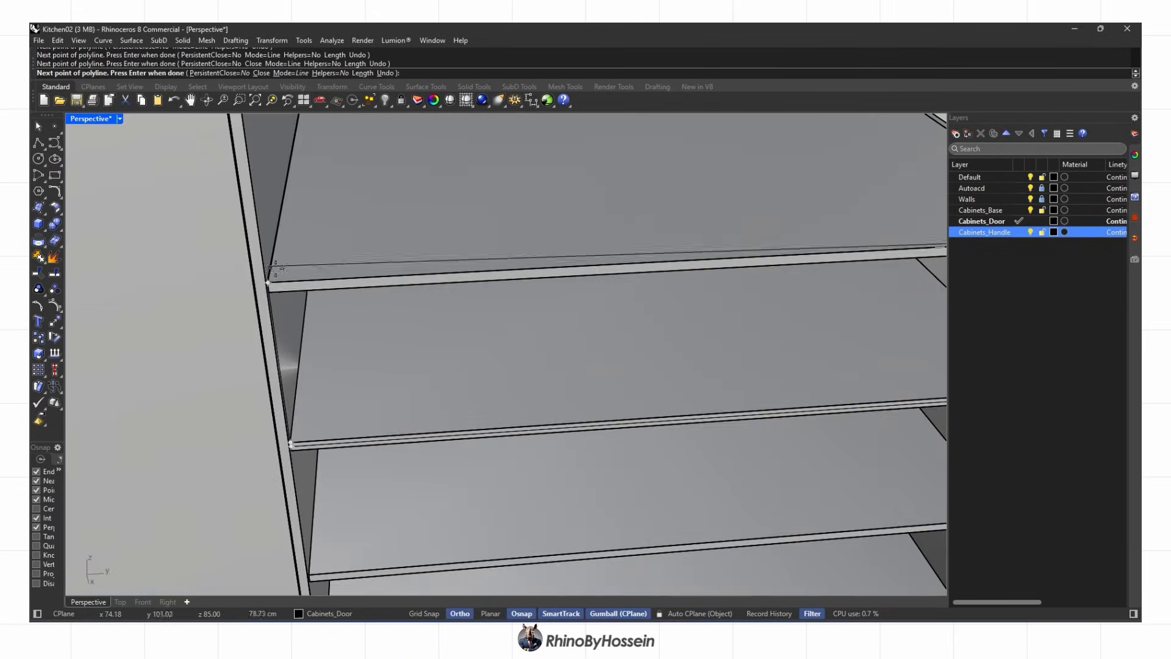
Offset the shelf outline inward, then undo the deletion of the original
text(offset)
key(Return)
click(306, 335)
key(Delete)
scroll(287, 308, up, 2)
click(274, 310)
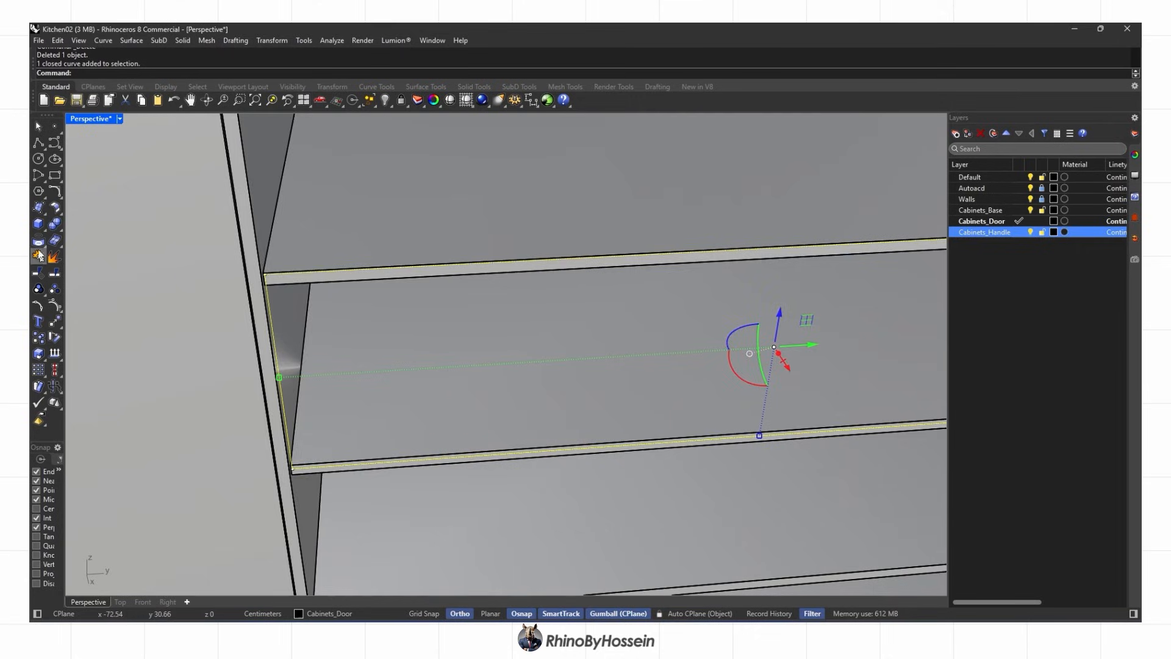
scroll(324, 235, down, 5)
scroll(389, 389, up, 6)
key(ctrl+z)
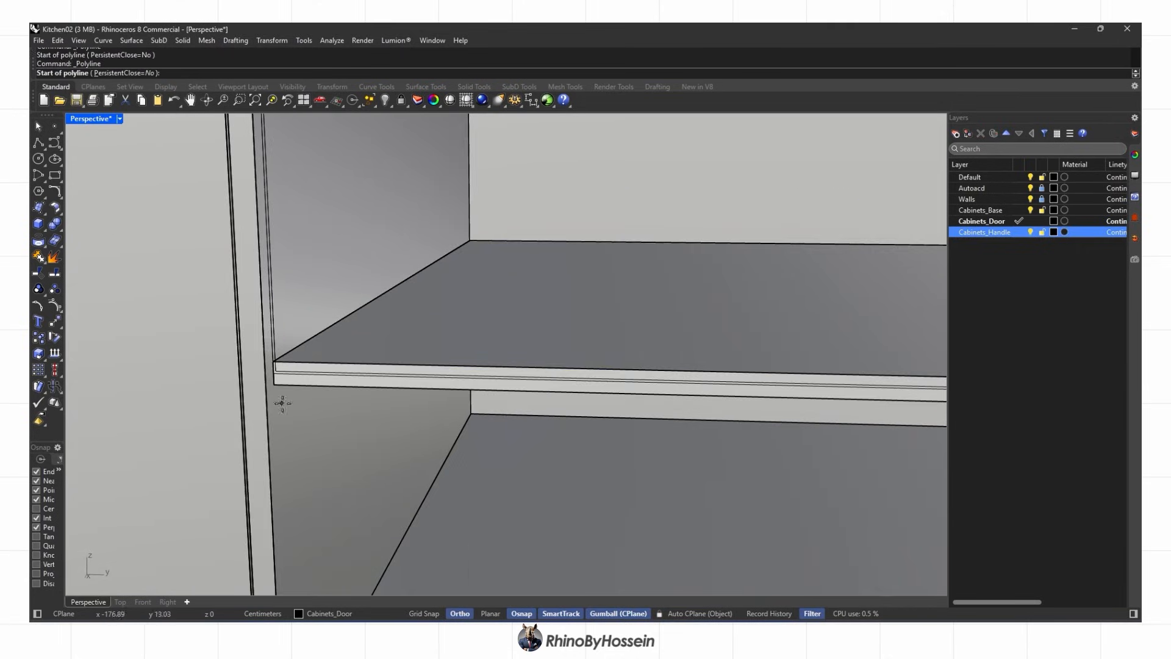
Draw a helper polyline snapped to the shelf corners, then delete it
click(274, 373)
scroll(282, 390, down, 4)
shift+right_drag(314, 399, 374, 447)
scroll(333, 391, up, 4)
click(326, 386)
scroll(327, 386, down, 7)
scroll(586, 390, up, 7)
click(585, 393)
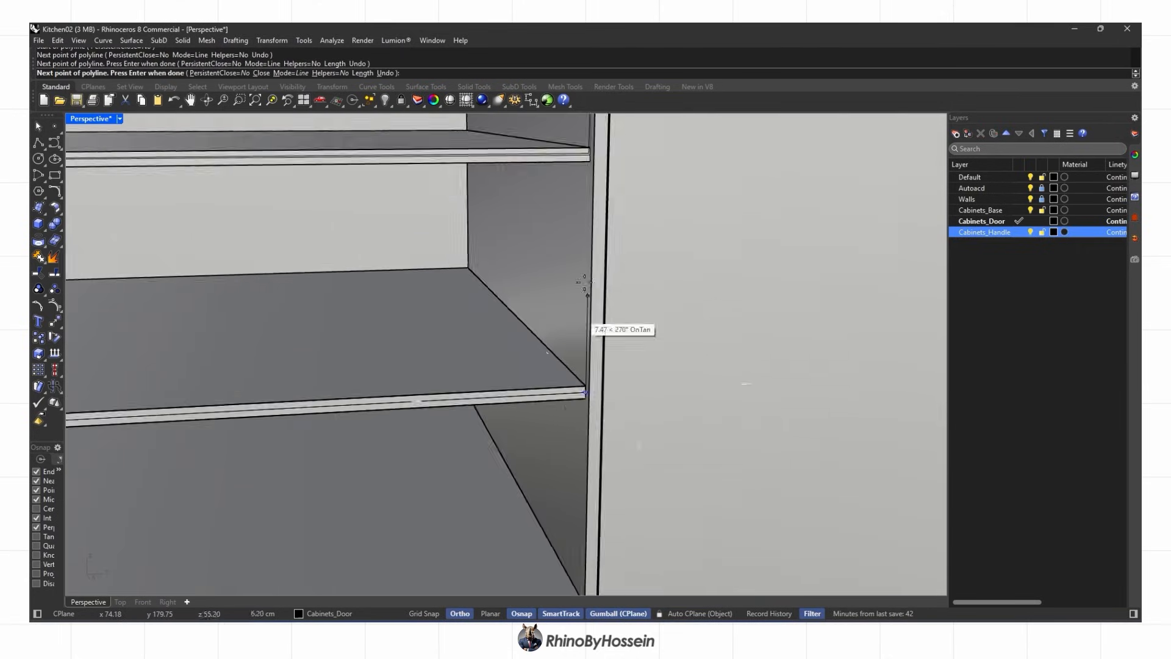
click(583, 282)
scroll(610, 257, down, 6)
scroll(253, 273, up, 6)
key(Delete)
Select the shelf pieces and copy them one bay lower
scroll(253, 271, up, 2)
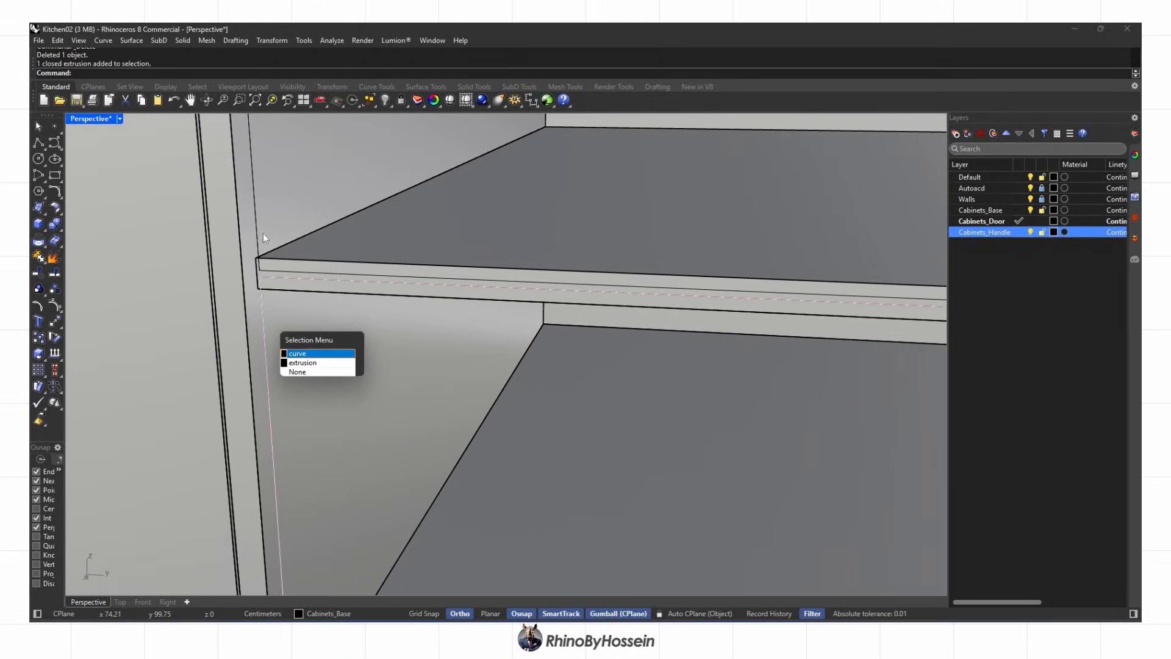
scroll(257, 239, down, 6)
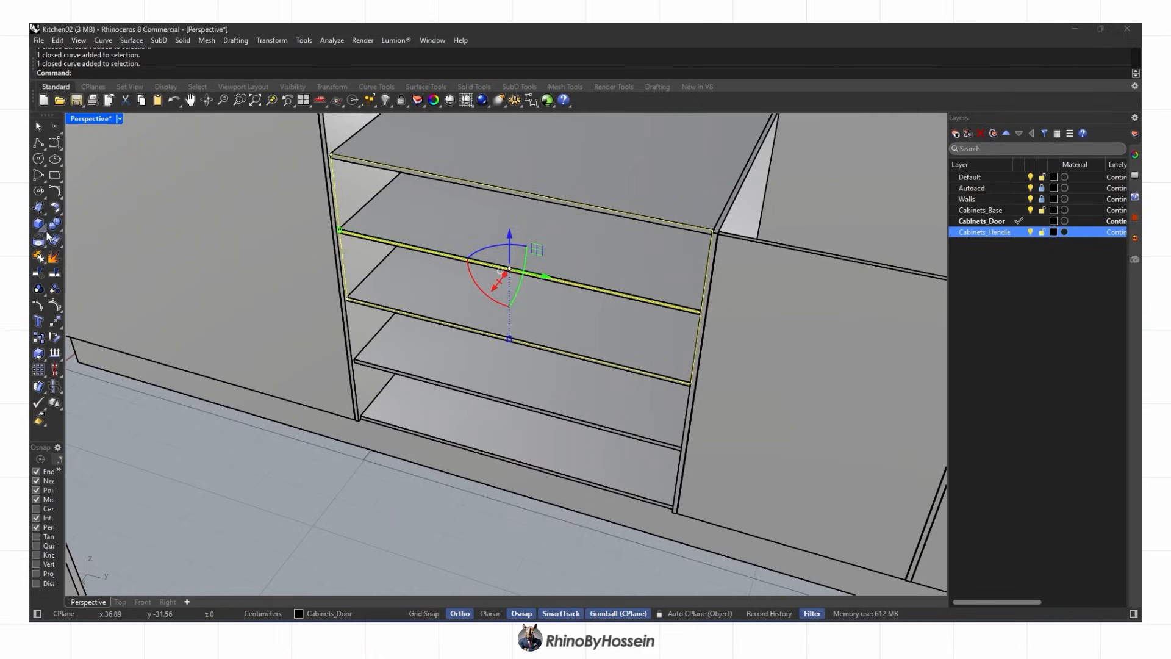
scroll(359, 273, up, 6)
click(359, 272)
click(39, 338)
click(287, 158)
scroll(323, 408, up, 4)
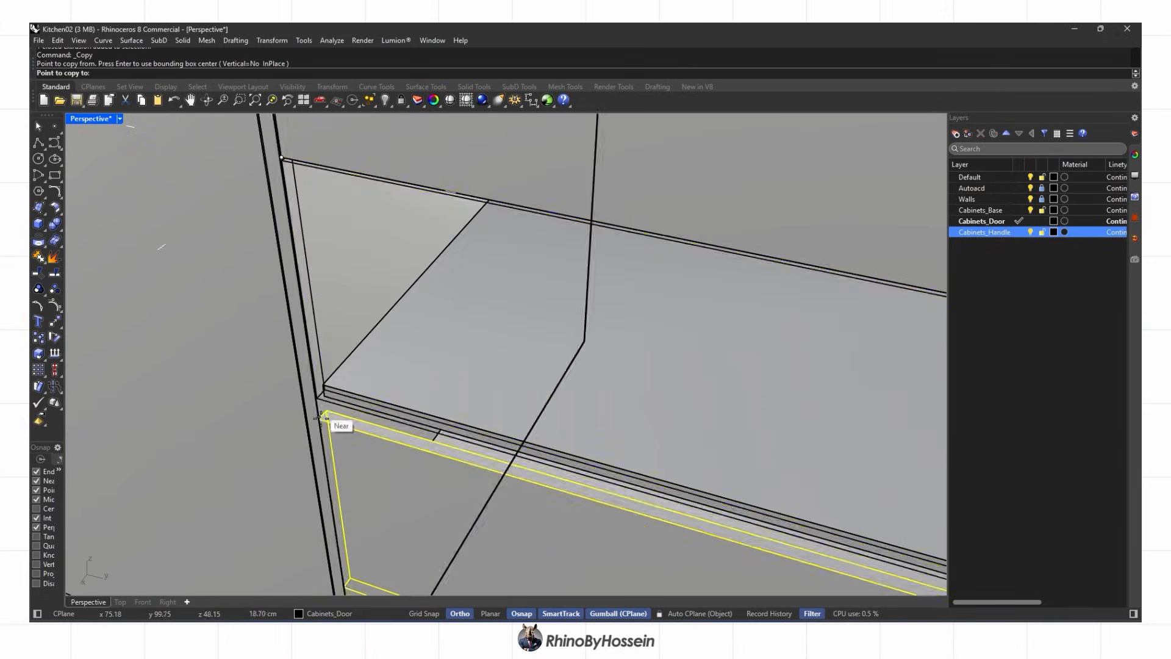
click(323, 410)
scroll(409, 390, down, 9)
click(499, 365)
Start another copy, selecting the fourth drawer, lower doors and corner door
click(38, 337)
scroll(360, 286, up, 5)
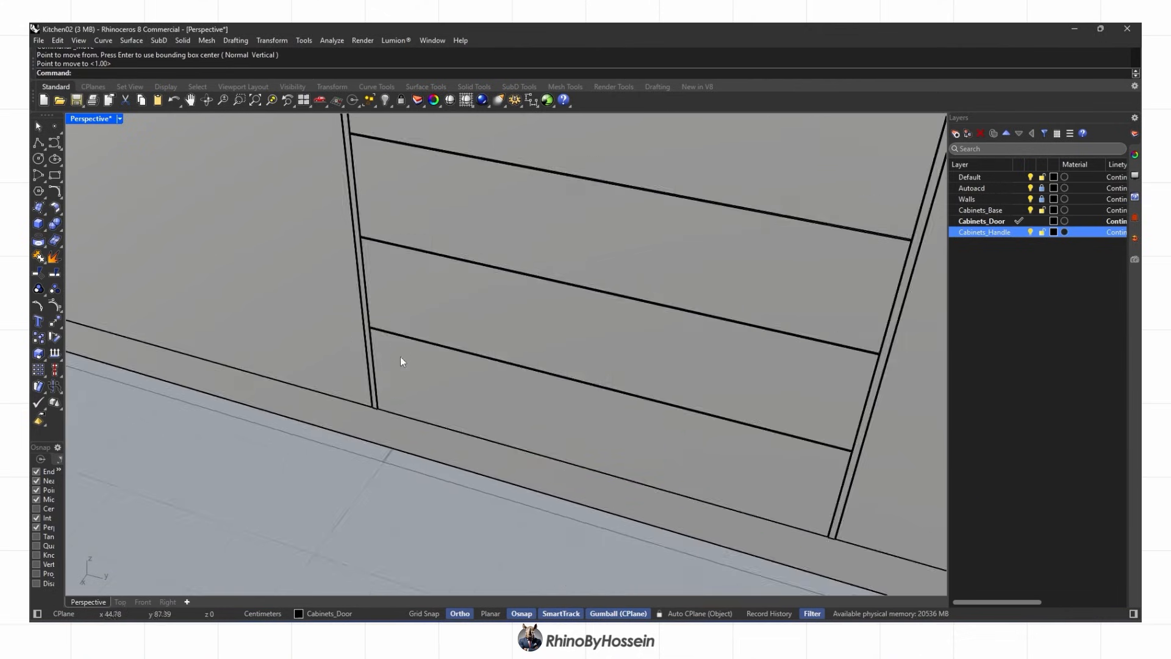
scroll(395, 403, down, 6)
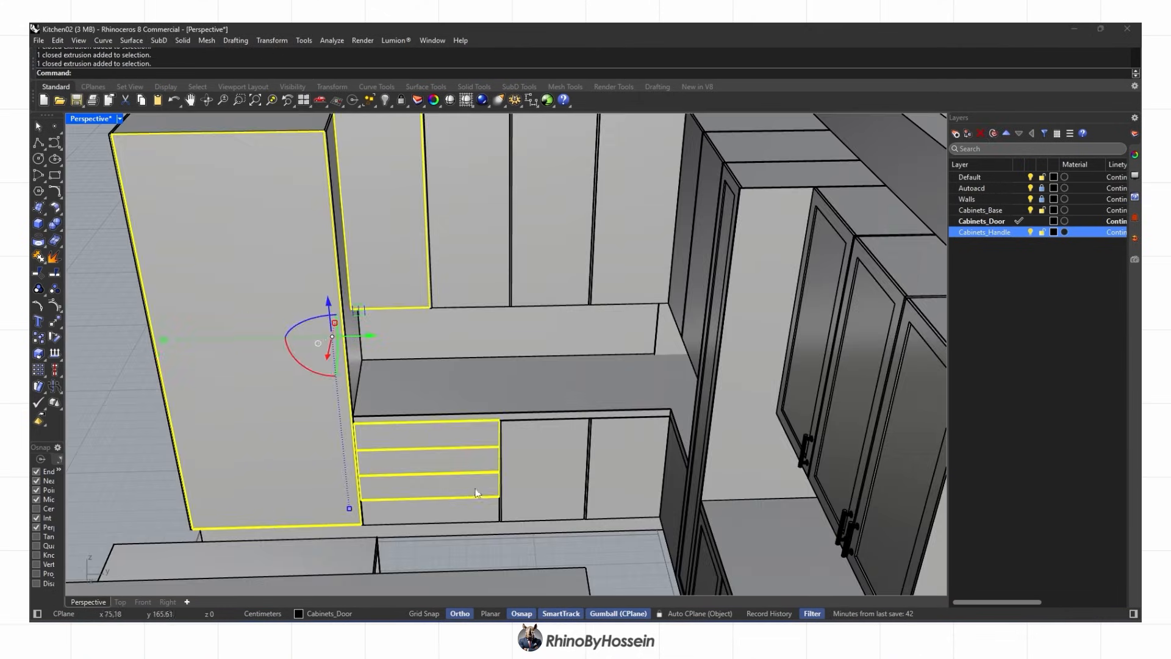
shift+click(476, 511)
shift+click(540, 481)
shift+click(616, 476)
right_drag(609, 464, 680, 479)
Add the upper doors to the selection, isolate the fronts, and hide the Walls layer
shift+click(679, 476)
right_drag(659, 366, 701, 305)
shift+click(677, 226)
click(432, 125)
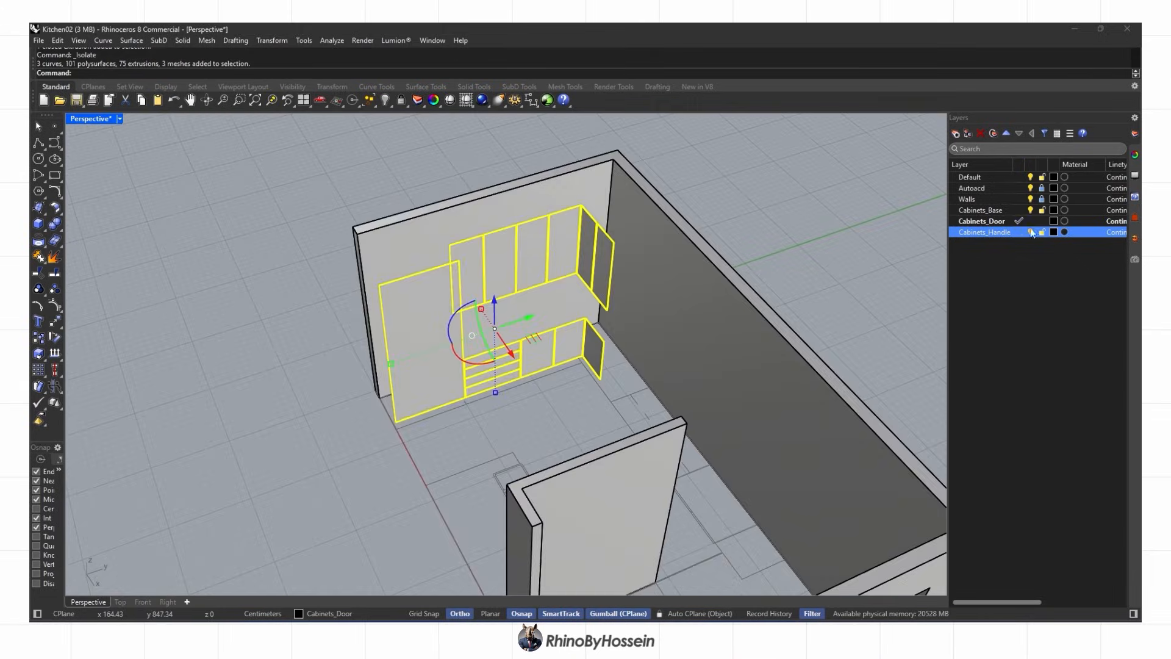
click(1031, 199)
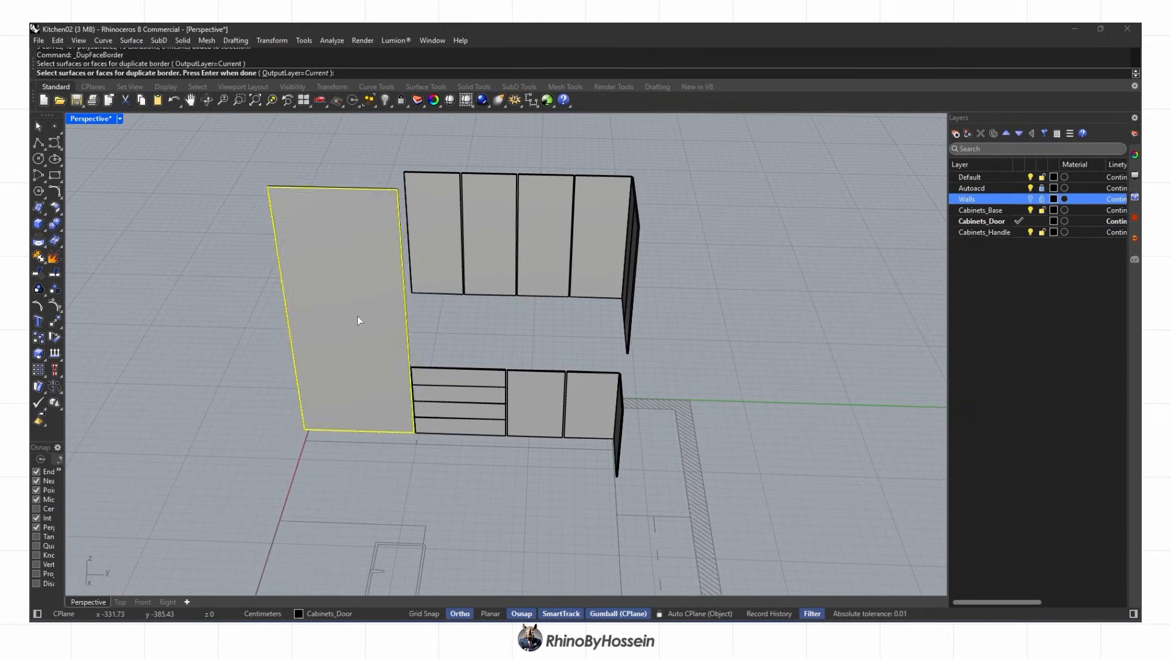
Duplicate the face borders of the tall panel, upper, corner and lower doors, and drawer fronts
click(358, 316)
click(523, 262)
click(604, 274)
click(662, 290)
right_drag(661, 290, 741, 304)
click(747, 262)
click(719, 379)
click(517, 376)
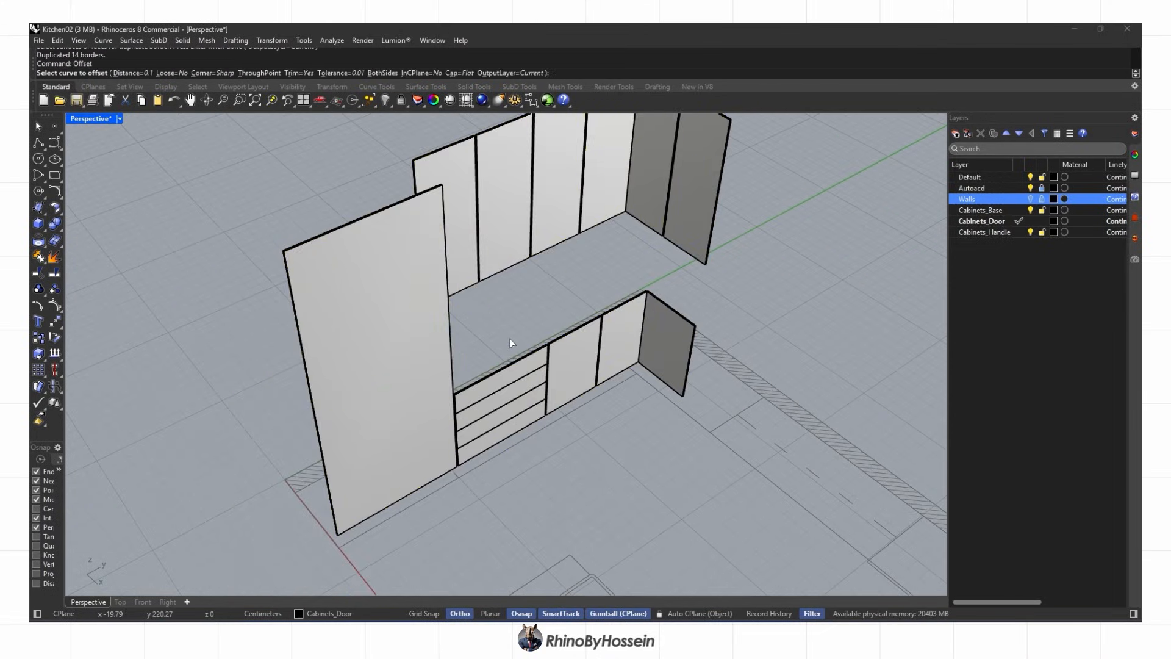
scroll(294, 252, up, 5)
Offset the tall panel border and the first three upper door borders inward by 6
click(356, 302)
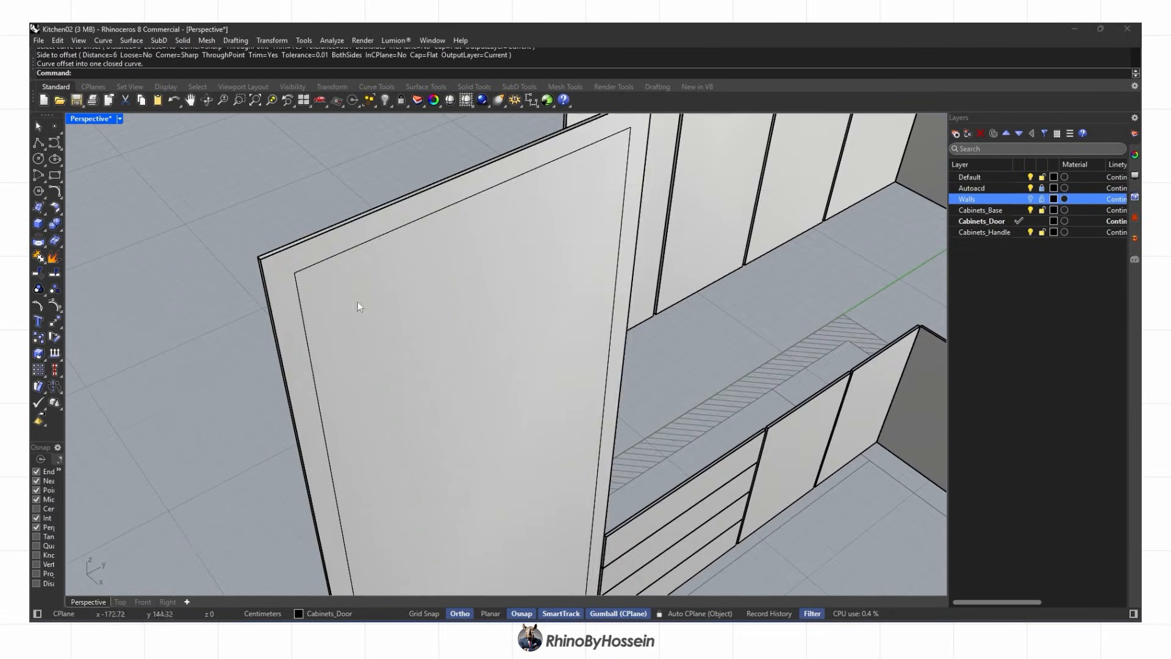
right_drag(357, 302, 488, 157)
click(543, 187)
click(570, 145)
click(601, 176)
scroll(538, 239, down, 4)
click(654, 194)
click(678, 226)
click(653, 240)
Offset the fourth and fifth upper door borders inward by 6
click(741, 216)
click(770, 249)
click(689, 277)
scroll(663, 276, down, 6)
click(794, 262)
right_drag(794, 262, 854, 244)
scroll(704, 164, up, 6)
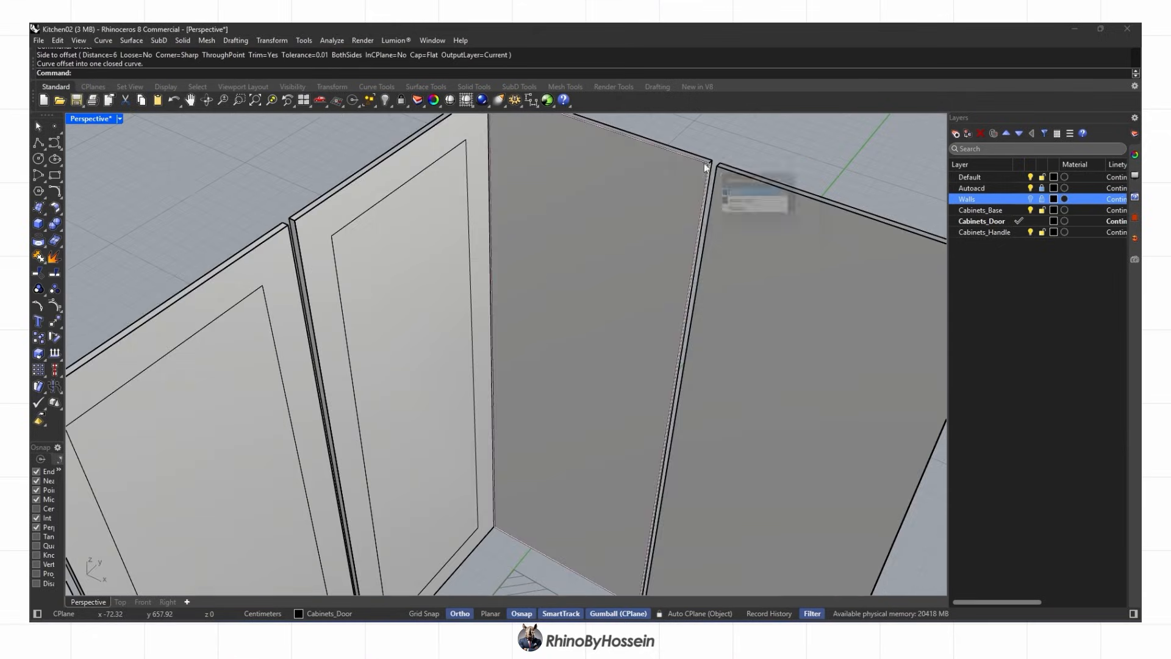
click(745, 221)
scroll(723, 308, down, 8)
right_drag(684, 359, 549, 343)
scroll(495, 342, up, 8)
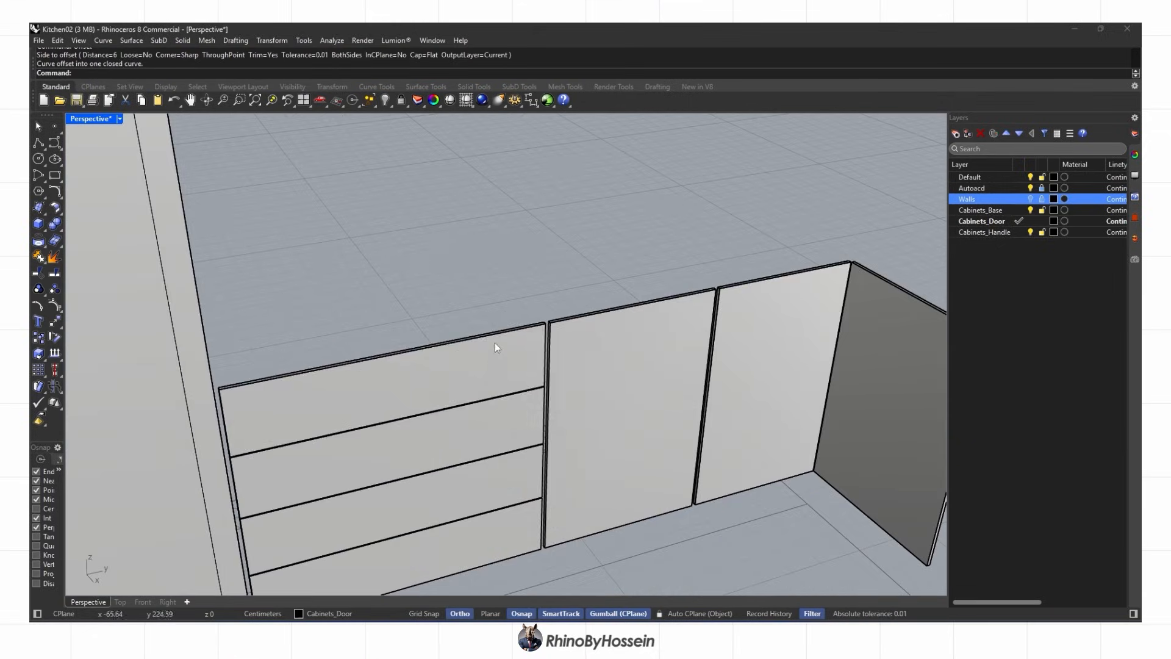
Offset the top and last drawer borders inward, then undo those drawer offsets
click(483, 369)
right_drag(483, 369, 491, 395)
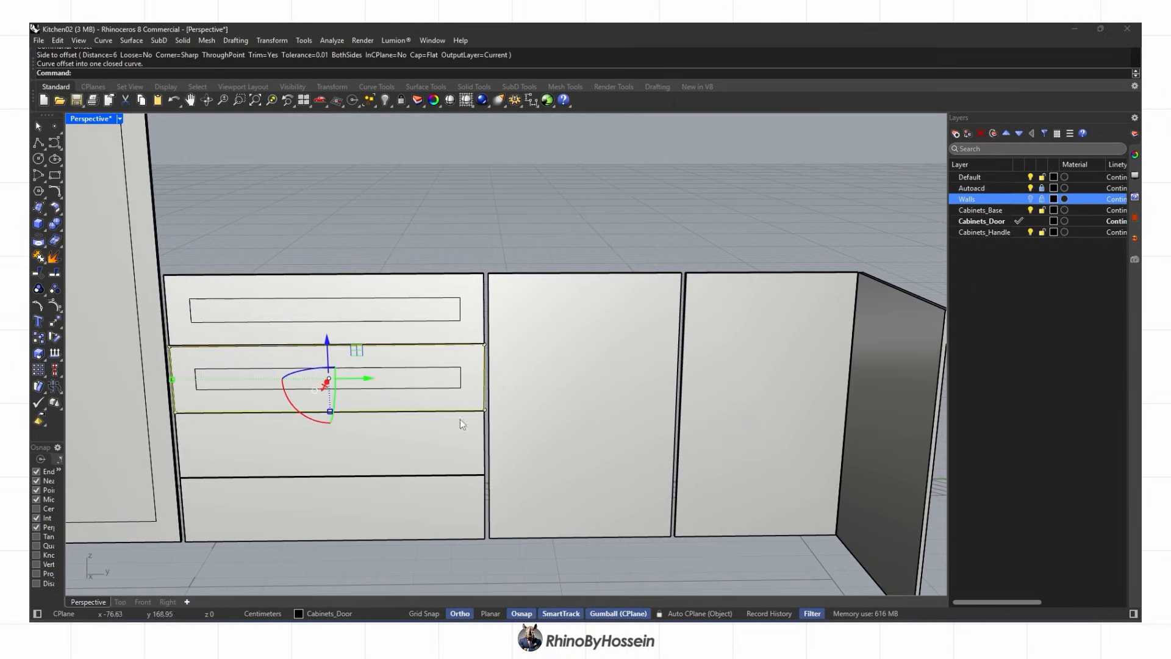
click(397, 497)
scroll(408, 452, down, 8)
right_drag(473, 363, 471, 396)
scroll(403, 445, up, 8)
key(ctrl+z)
key(ctrl+z)
key(ctrl+z)
key(ctrl+z)
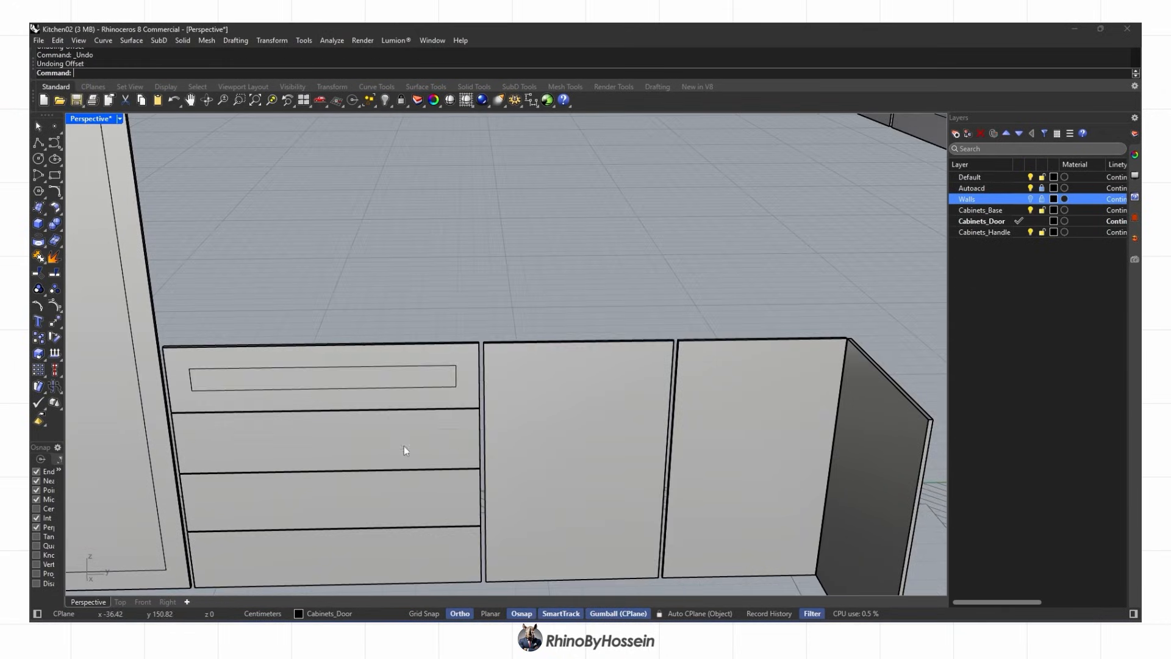
Offset the third lower door border and the right side panel border inward by 6
click(570, 349)
click(580, 342)
click(709, 349)
click(745, 392)
scroll(745, 392, down, 3)
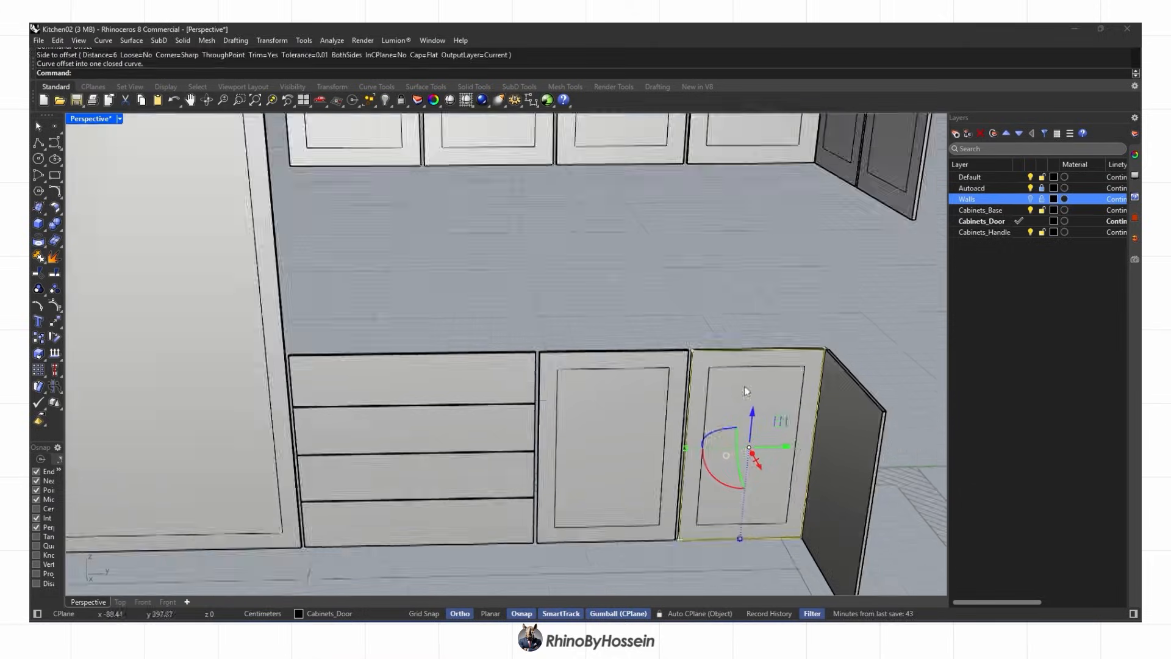
right_drag(744, 392, 811, 418)
scroll(823, 403, up, 3)
click(854, 375)
click(852, 407)
scroll(817, 408, down, 2)
scroll(426, 403, up, 4)
Offset the four drawer front borders inward by 5
click(389, 392)
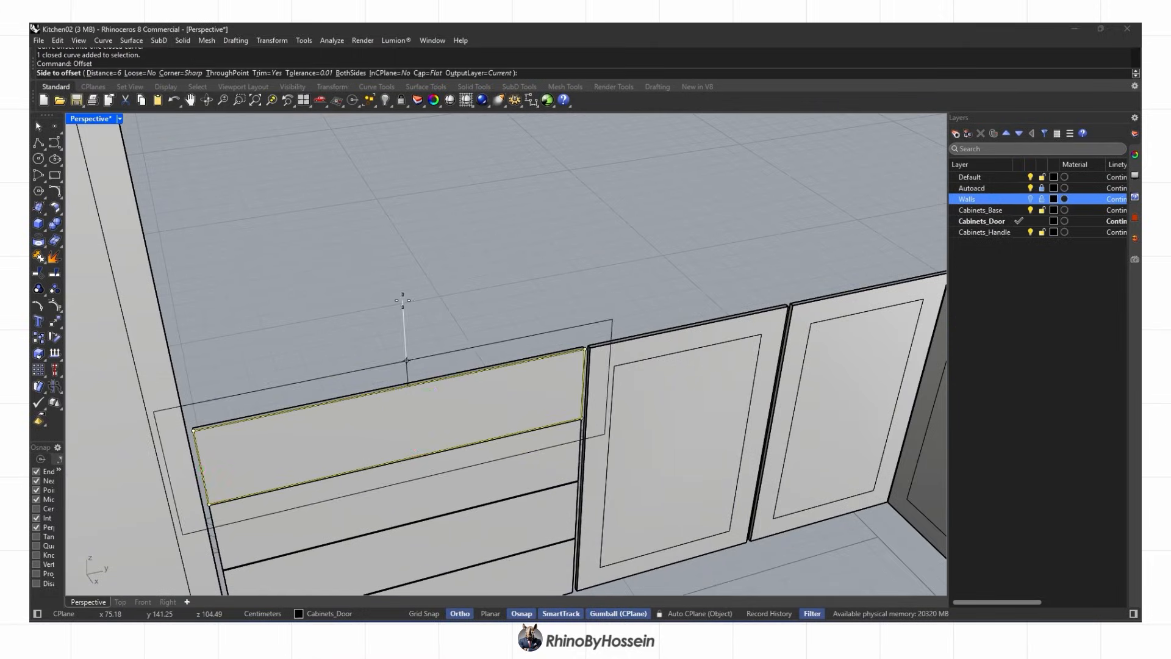
right_drag(403, 300, 408, 358)
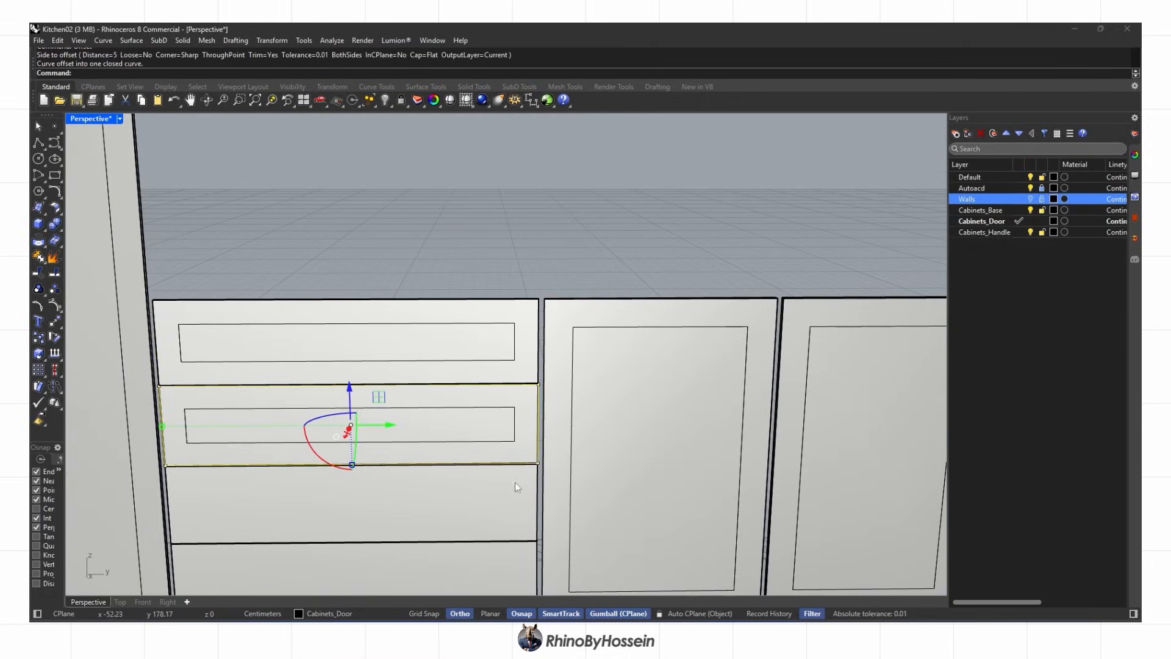
click(471, 506)
shift+right_drag(471, 505, 524, 380)
click(527, 497)
click(549, 530)
click(506, 469)
scroll(507, 468, down, 6)
scroll(370, 464, up, 2)
click(394, 468)
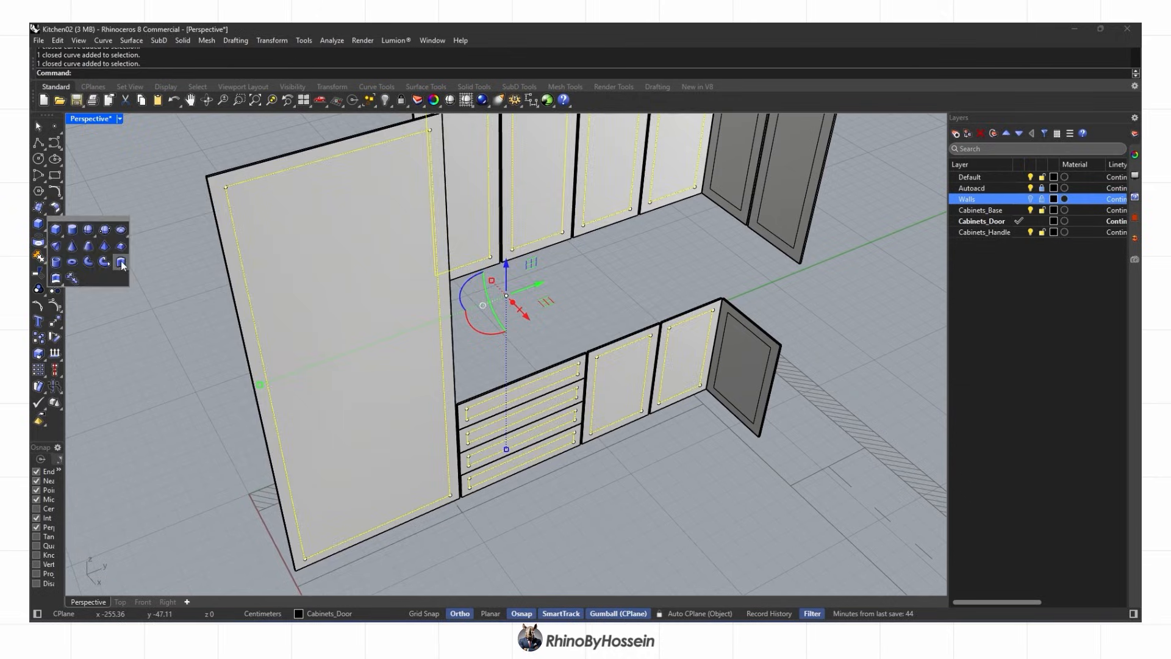
Extrude the inset curves both sides and Boolean-subtract them from the door and drawer fronts
click(122, 263)
click(221, 73)
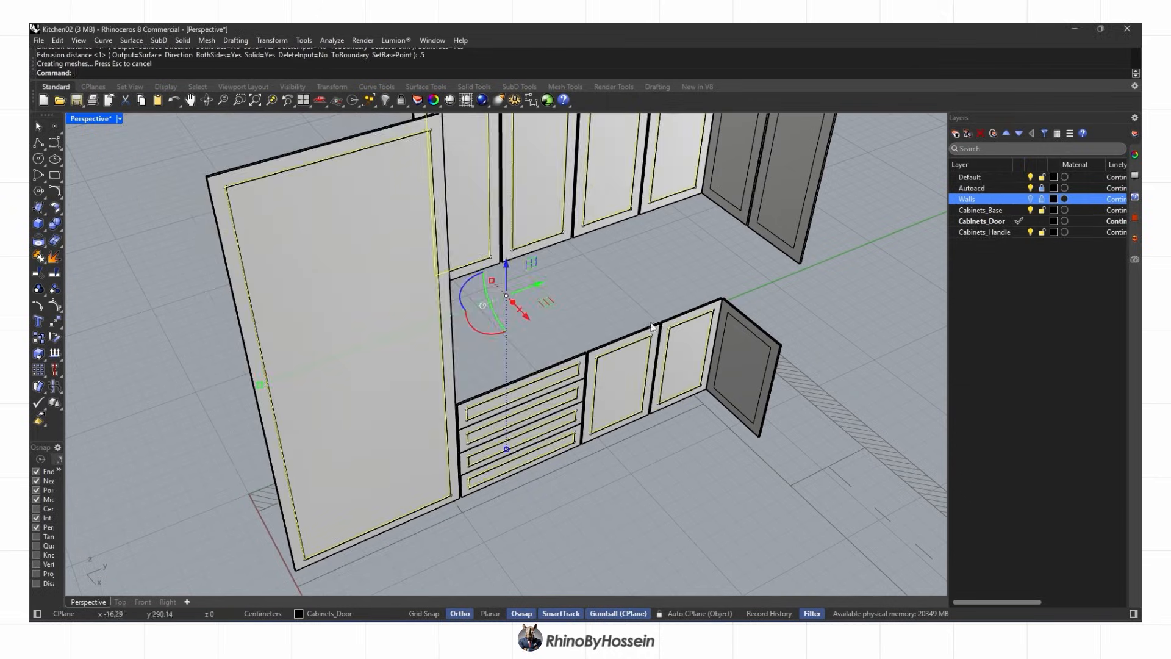
click(766, 329)
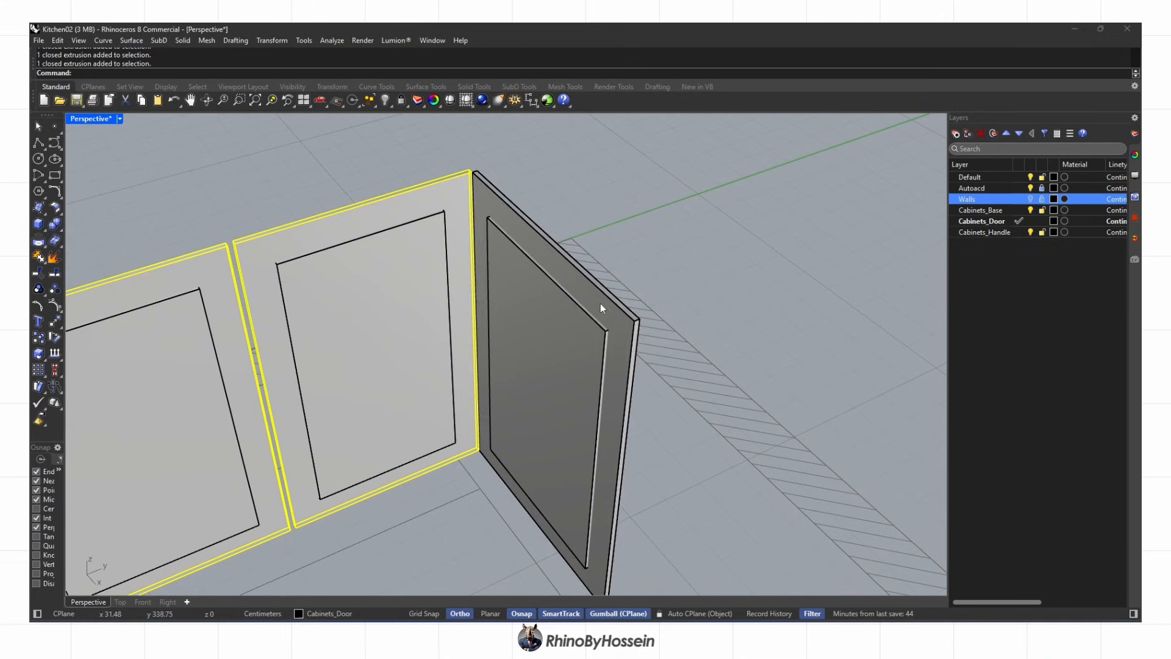
click(495, 307)
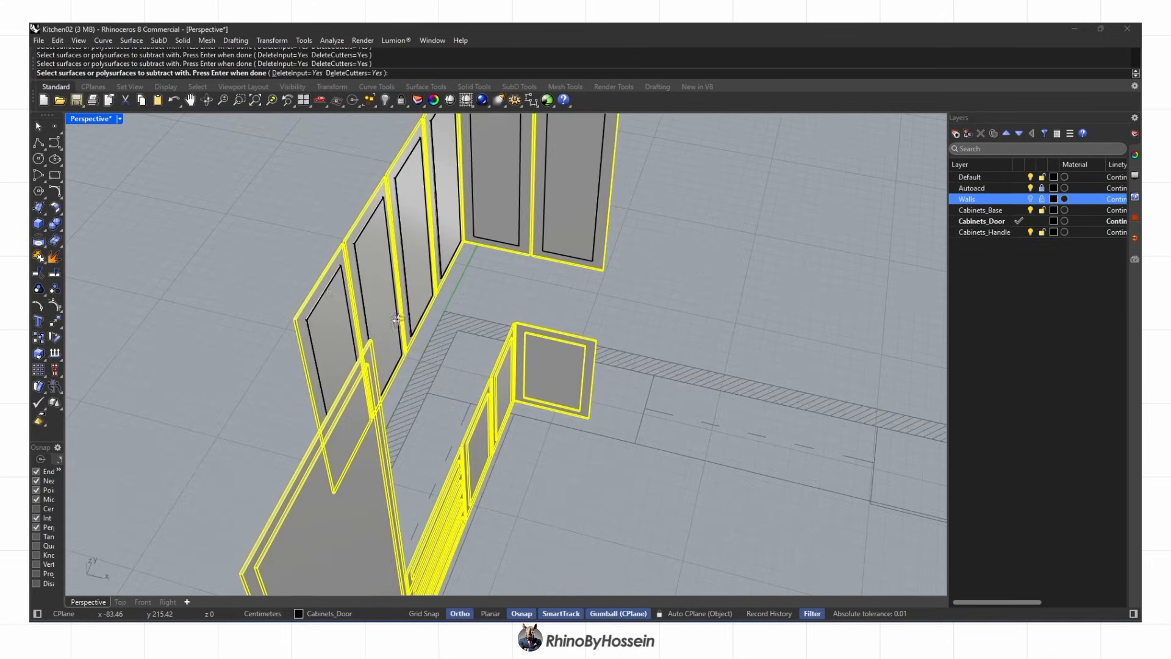
key(Return)
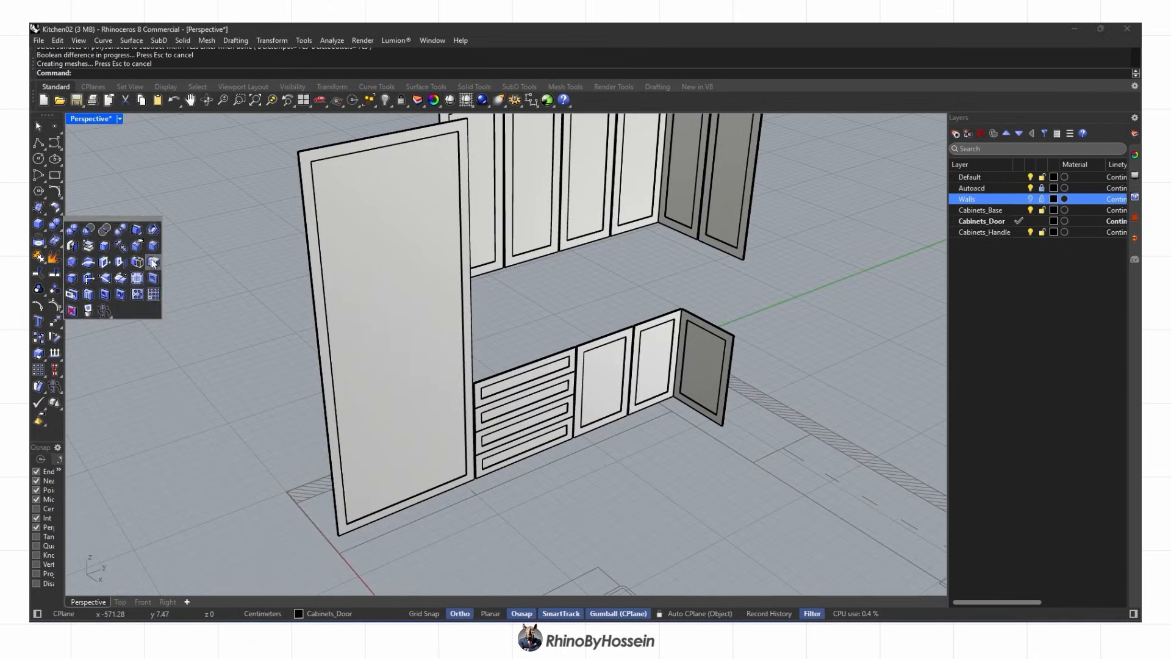
Pick the recess edges on the doors, drawer fronts and tall panel for a 0.5 chamfer
click(298, 243)
click(608, 307)
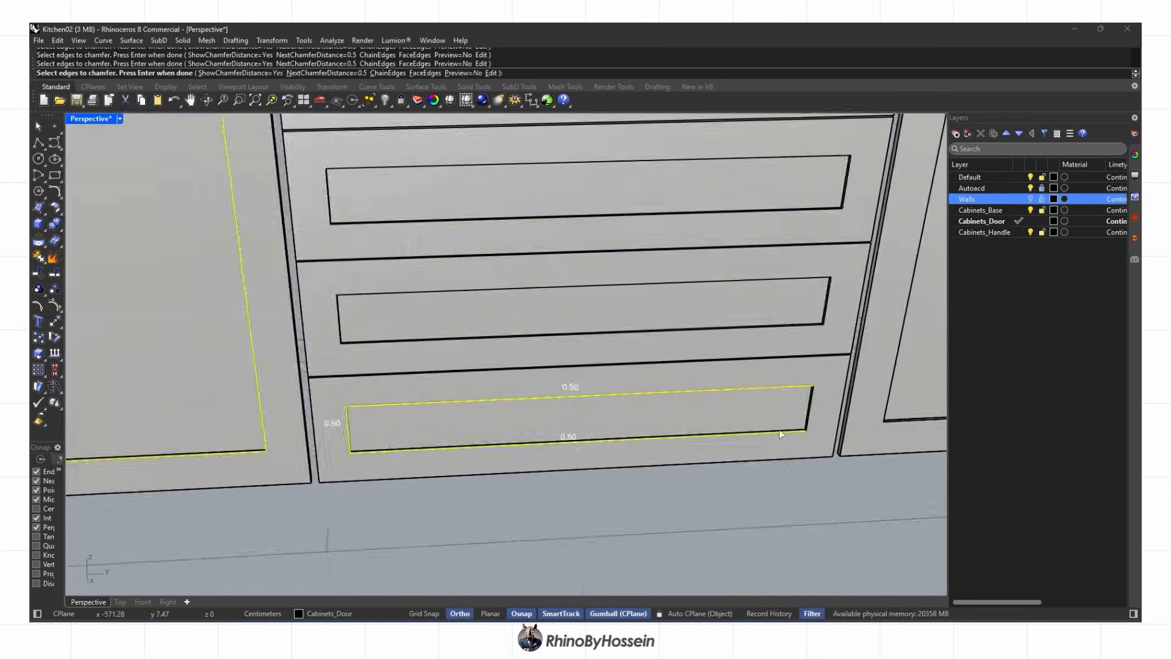
click(810, 208)
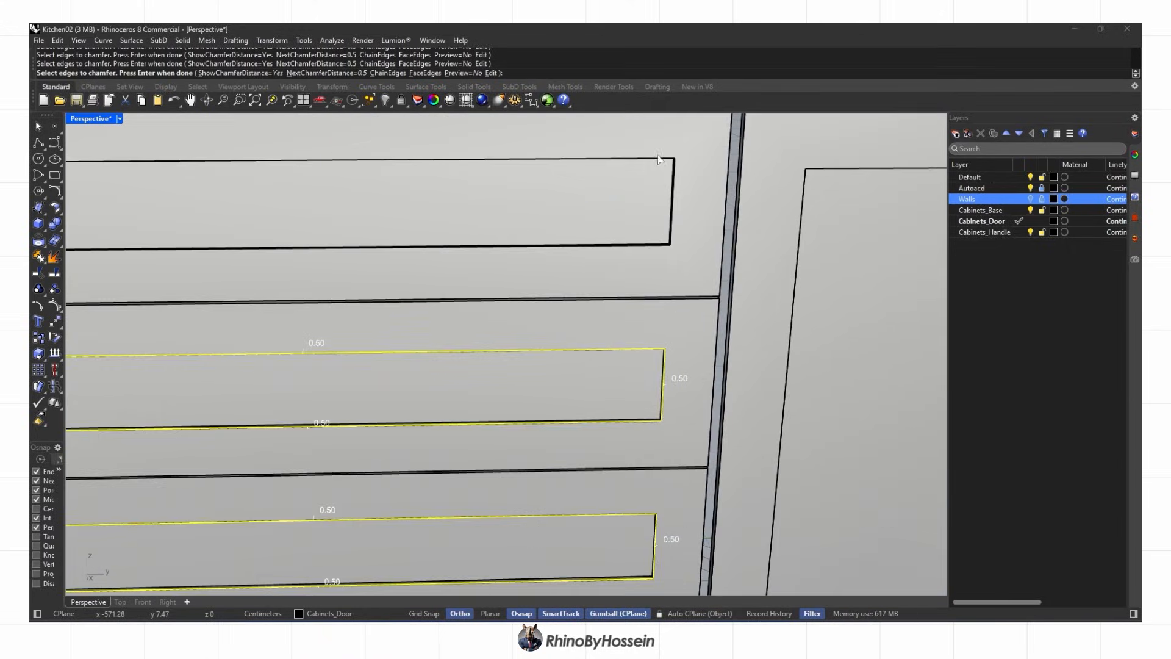
scroll(648, 250, down, 5)
key(ctrl+w)
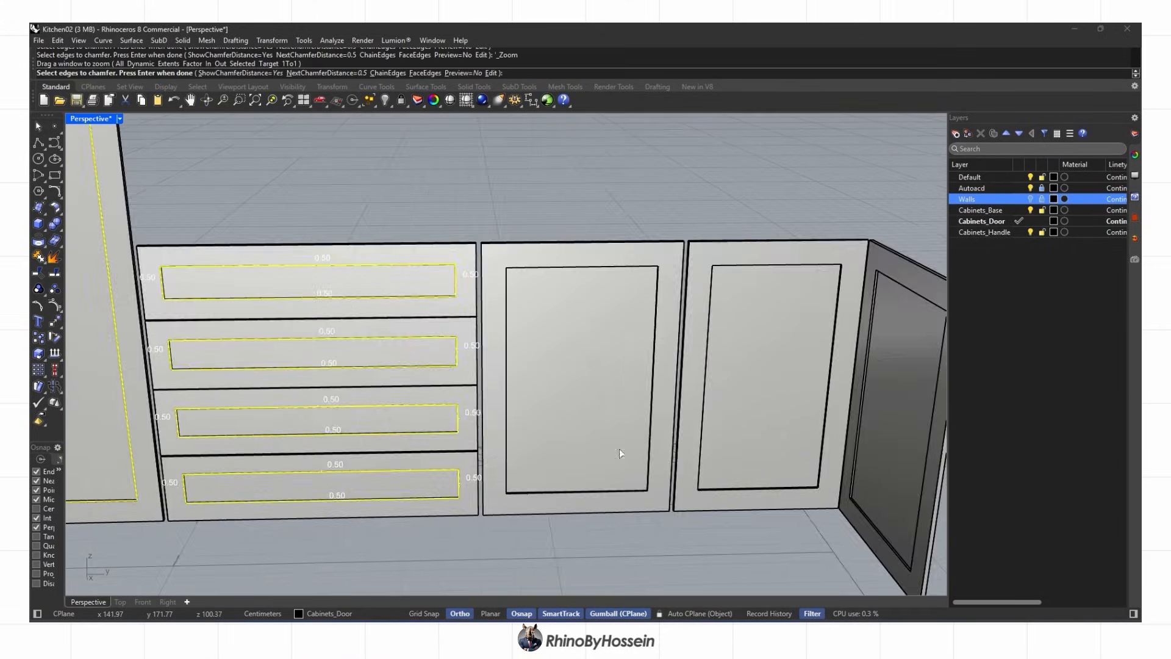
scroll(503, 496, up, 10)
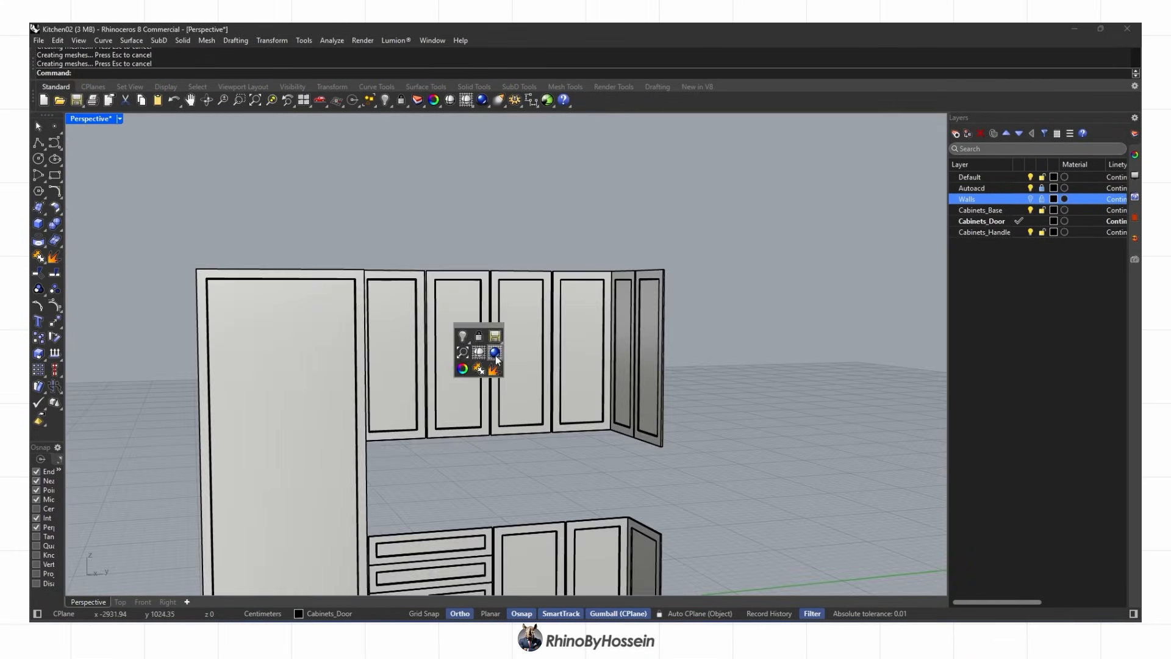
Switch to rendered shading and move the handles down onto the lower cabinet doors
click(479, 357)
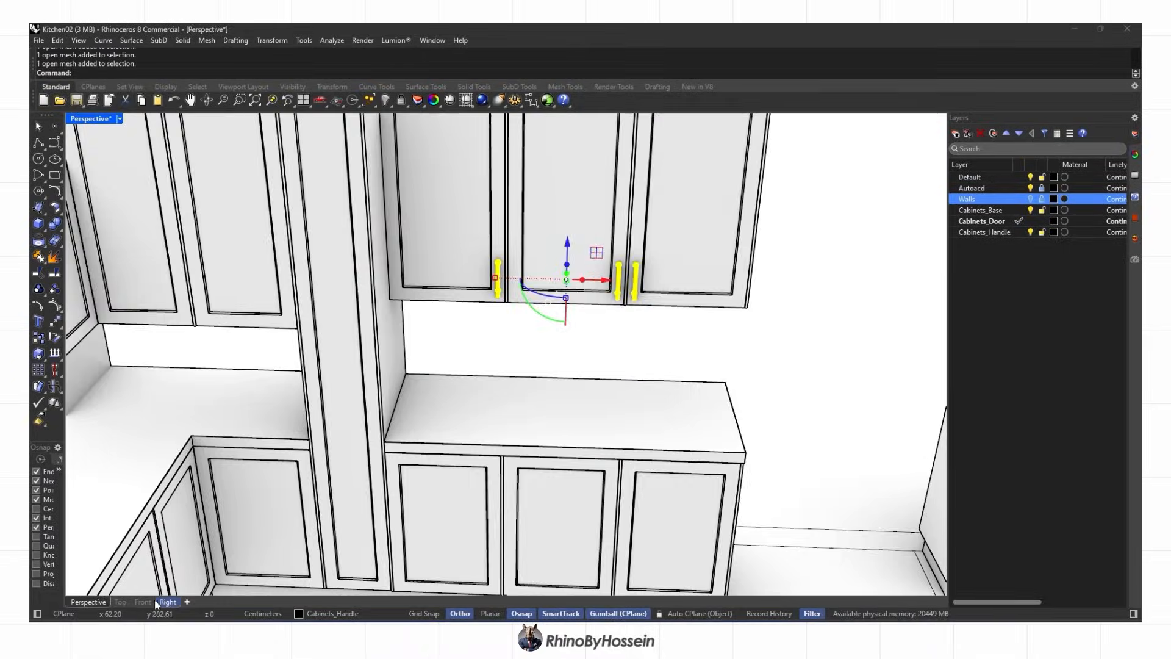
click(143, 602)
drag(537, 173, 538, 450)
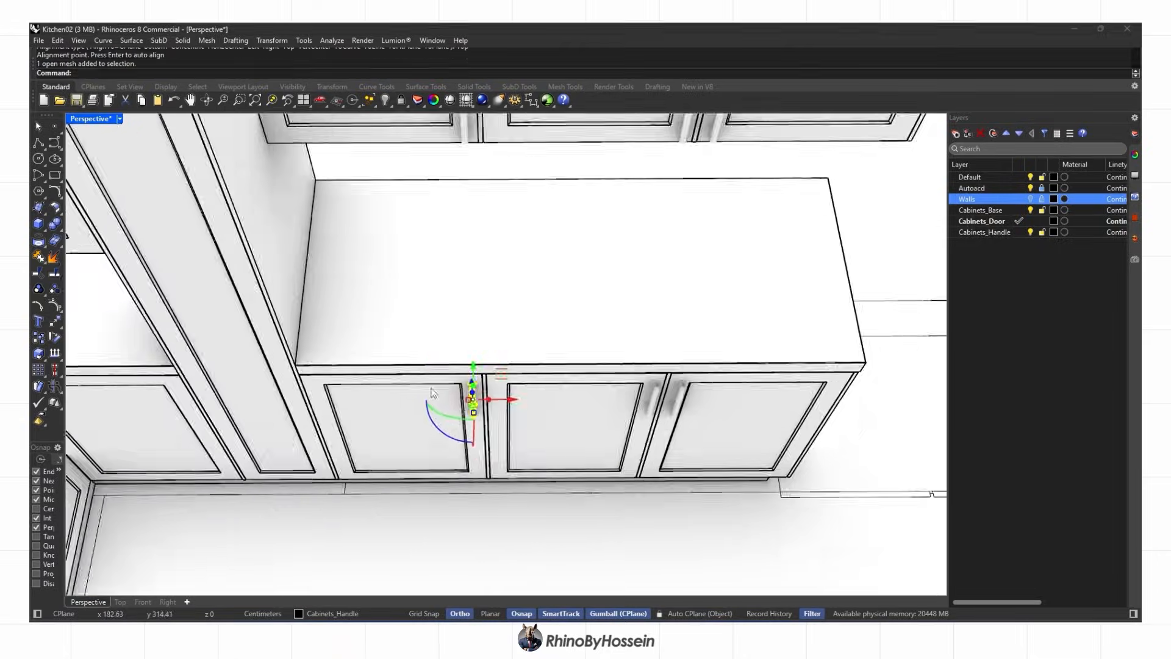
drag(379, 386, 375, 382)
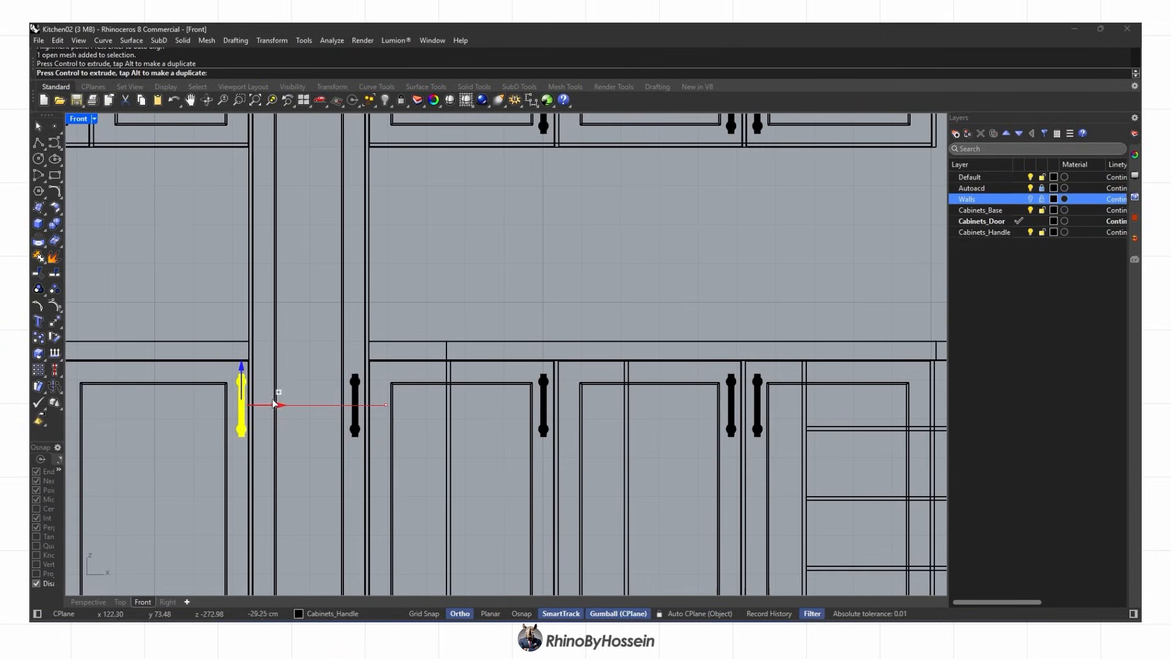
scroll(357, 409, down, 10)
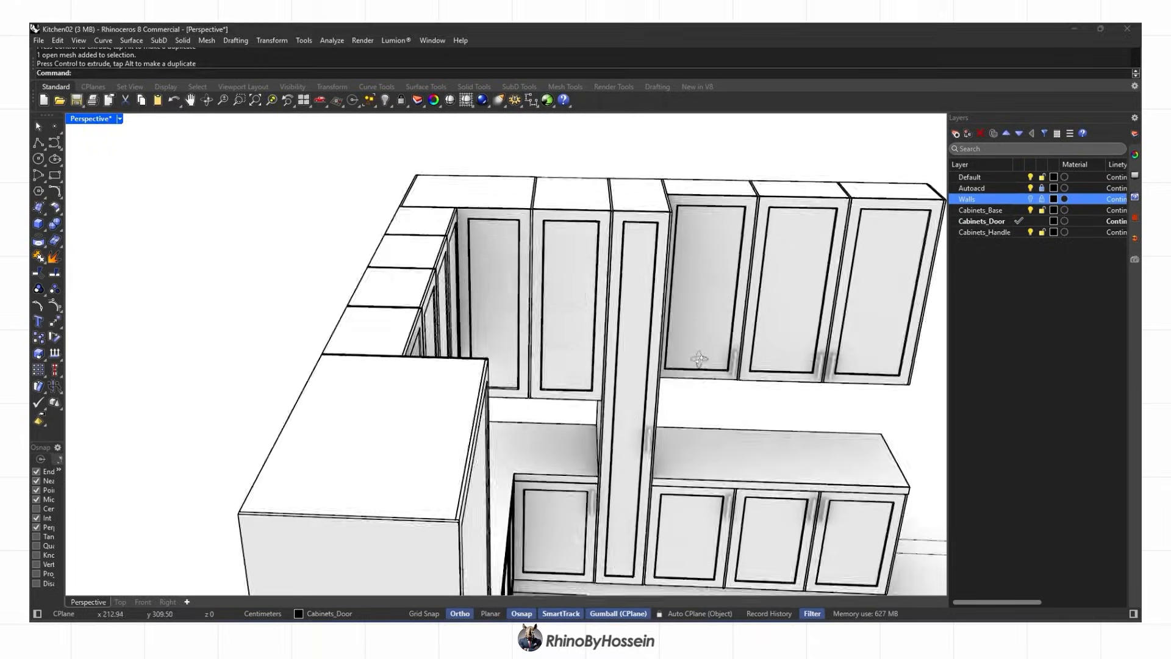
right_drag(700, 359, 604, 418)
scroll(598, 439, up, 5)
right_drag(585, 489, 616, 479)
Align the lower door handle's top to the door and slide it to the door edge
click(611, 518)
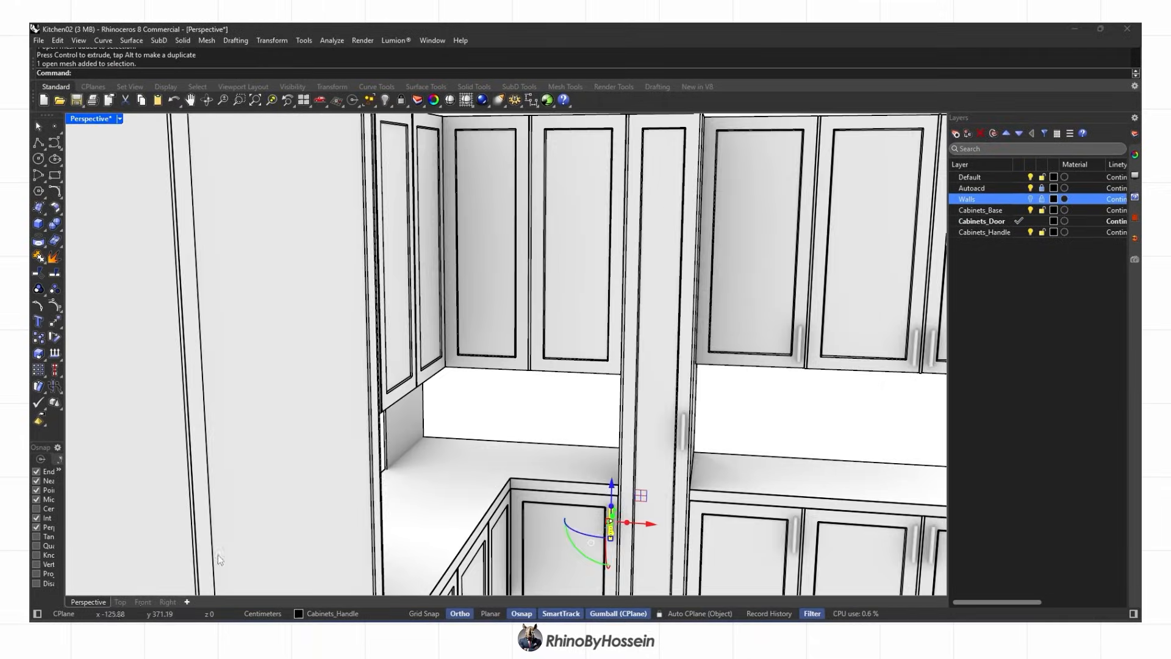
click(142, 602)
scroll(346, 348, up, 4)
right_drag(346, 348, 474, 347)
scroll(556, 313, up, 2)
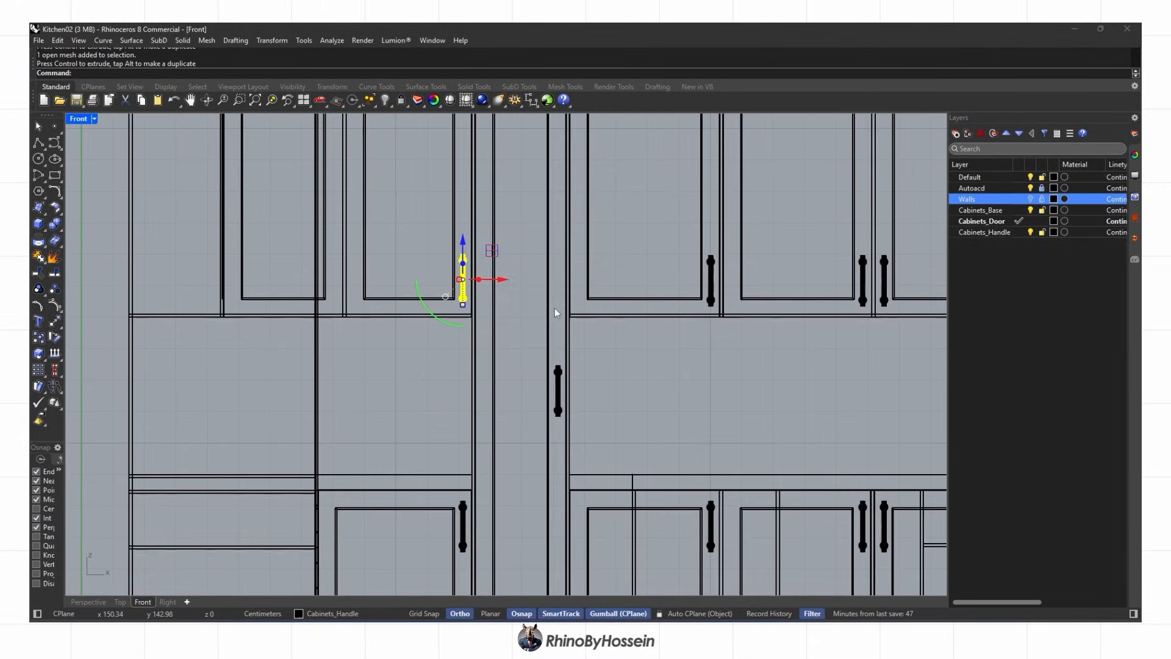
click(291, 73)
scroll(701, 256, up, 6)
click(697, 257)
scroll(250, 311, down, 4)
right_drag(250, 311, 533, 324)
drag(556, 324, 432, 292)
scroll(378, 346, up, 8)
Mirror the handle across the door gap with the Mirror command
text(mi)
key(Return)
scroll(361, 408, up, 4)
click(361, 388)
click(356, 450)
Rotate the corner cabinet door handle 90 degrees with the gumball
click(88, 602)
key(Escape)
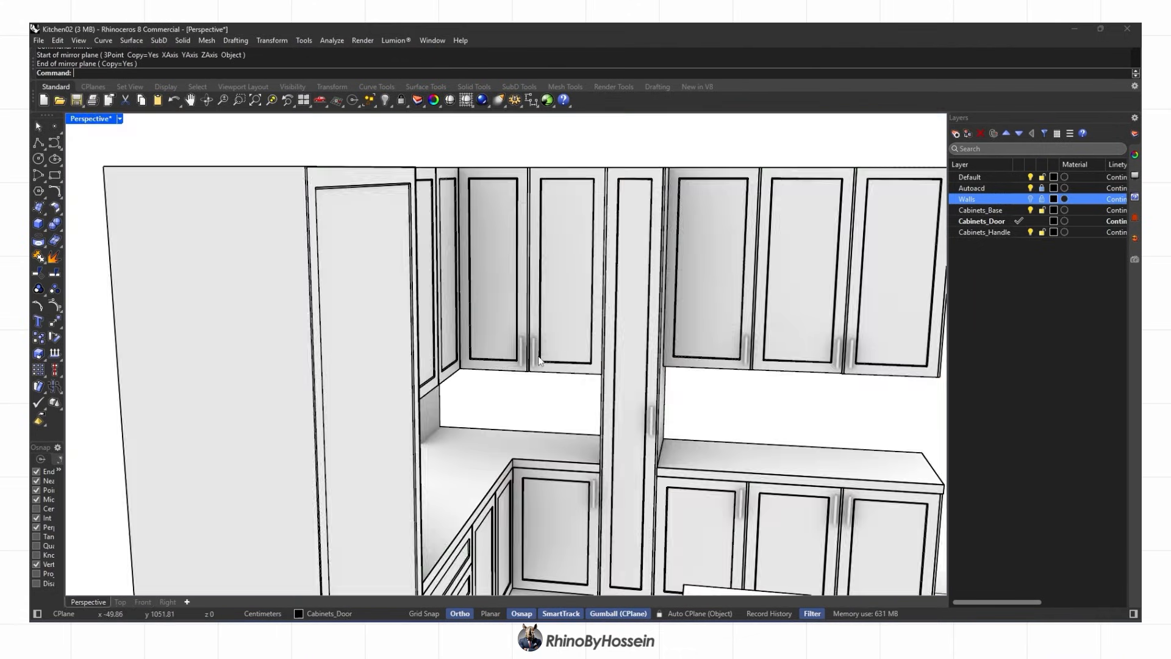
right_drag(539, 361, 474, 445)
scroll(470, 390, down, 4)
right_drag(470, 366, 433, 390)
scroll(484, 370, up, 2)
scroll(478, 368, up, 6)
click(505, 367)
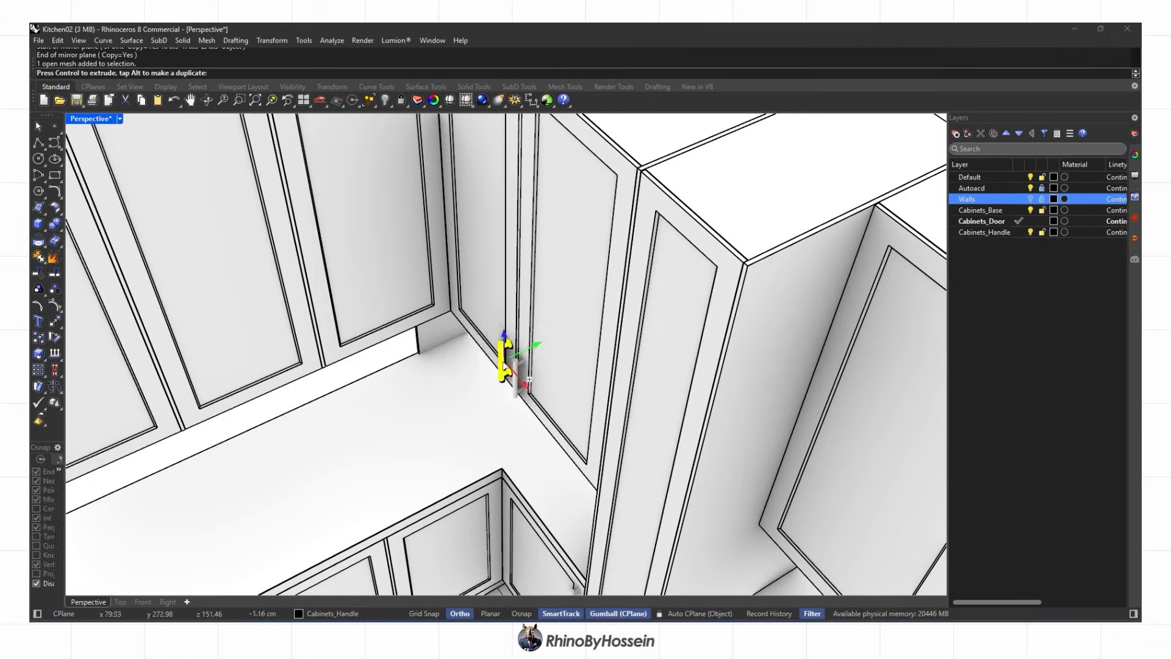
drag(415, 310, 444, 336)
scroll(457, 293, up, 4)
right_drag(458, 305, 488, 378)
scroll(488, 378, down, 4)
drag(496, 360, 492, 341)
Align the corner handle to the door's left edge in the Top view
click(119, 602)
scroll(488, 341, down, 10)
scroll(267, 390, up, 3)
scroll(313, 365, up, 2)
click(257, 72)
scroll(233, 387, up, 3)
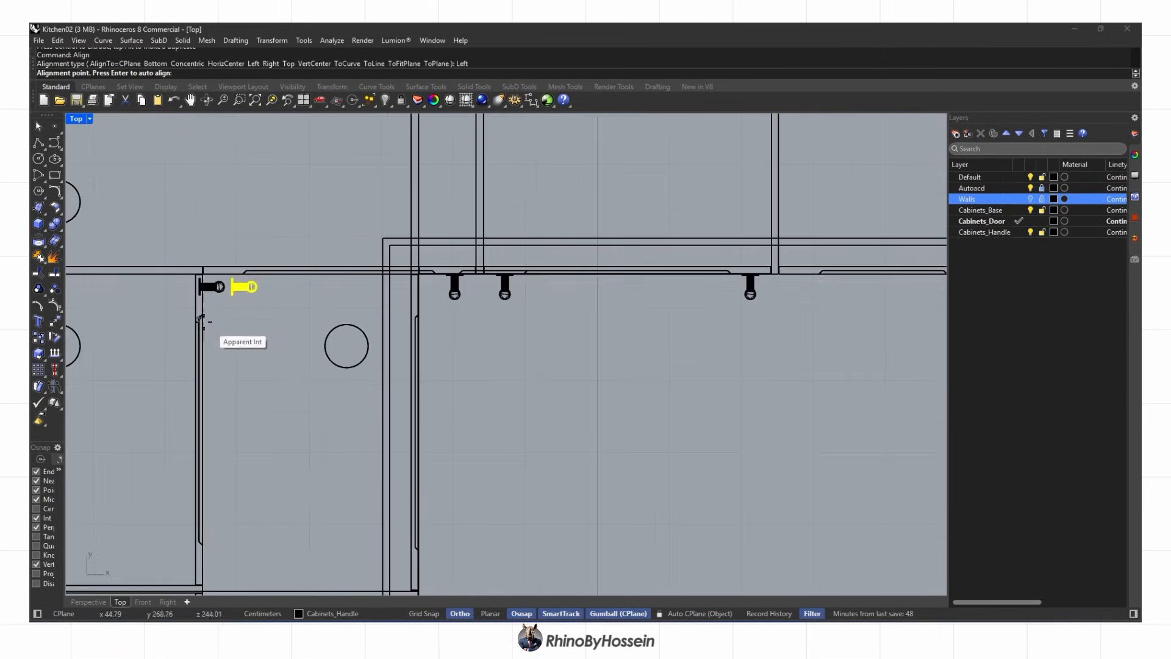
click(89, 602)
Nudge the corner handle into its final position on the door
right_drag(524, 342, 497, 391)
key(Escape)
scroll(491, 372, up, 4)
click(489, 371)
drag(362, 382, 363, 382)
key(Escape)
scroll(364, 366, down, 5)
right_drag(364, 293, 511, 480)
scroll(619, 437, down, 5)
scroll(508, 478, up, 8)
Mirror the handle on the opposite cabinet run
click(495, 448)
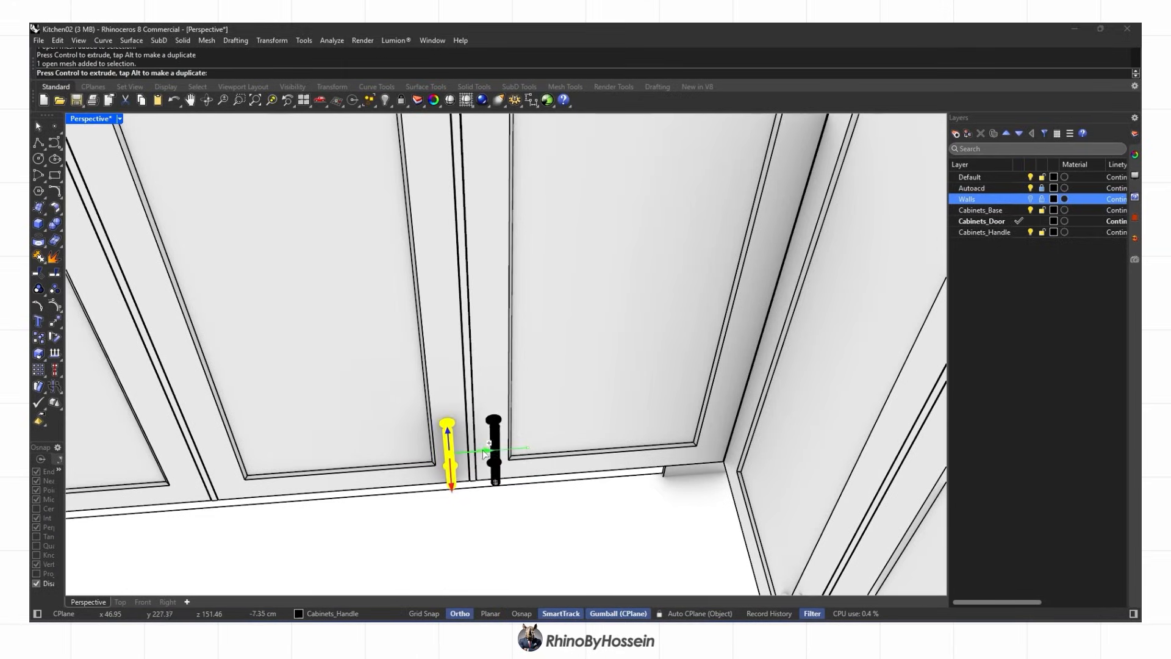
text(Mirror)
key(Return)
scroll(474, 470, up, 6)
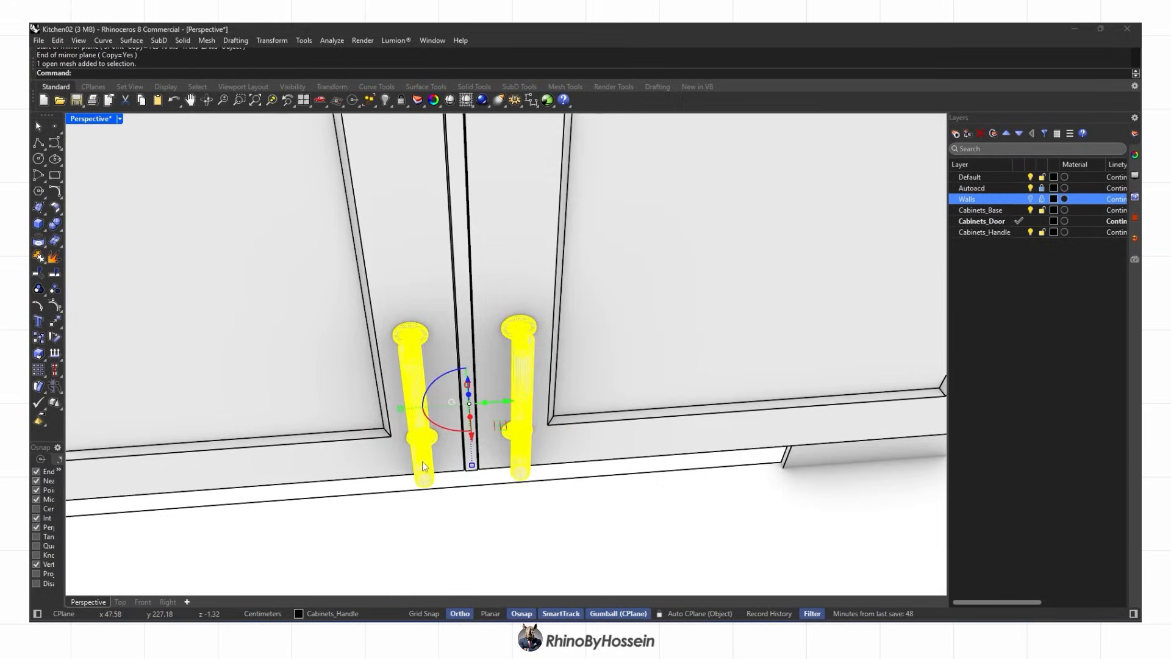
scroll(422, 465, down, 5)
Copy the mirrored handle pair onto two more sets of doors
click(39, 338)
scroll(730, 280, up, 6)
click(729, 280)
scroll(730, 280, down, 7)
scroll(361, 300, up, 6)
click(392, 287)
key(Escape)
scroll(537, 402, down, 10)
scroll(566, 434, up, 6)
click(566, 434)
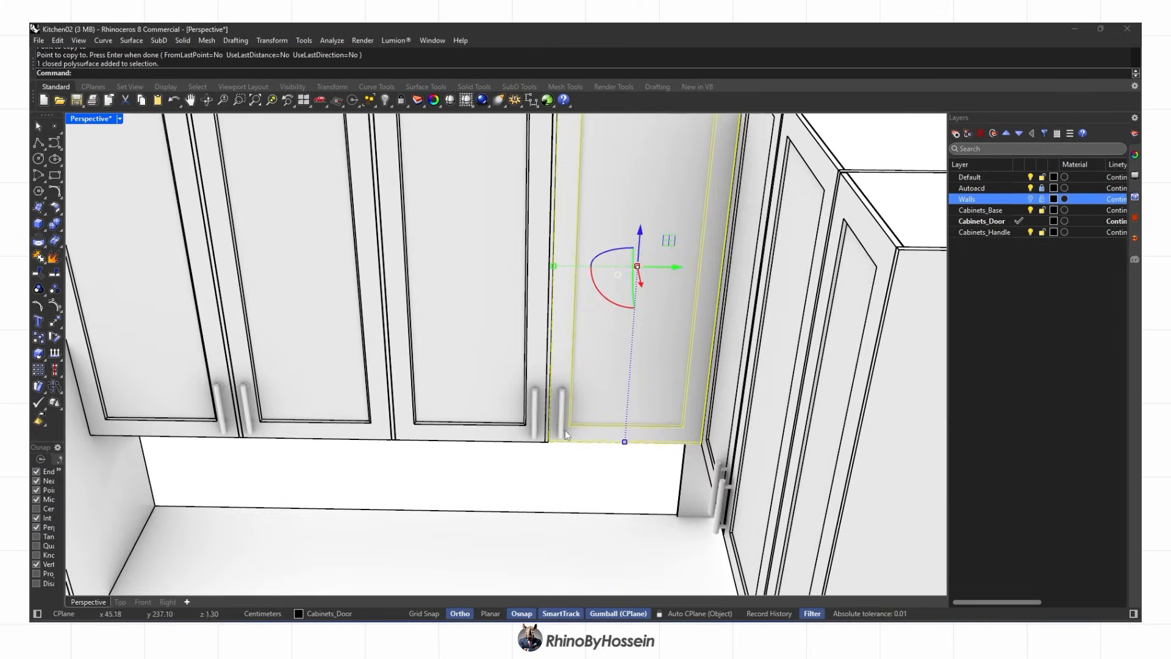
Duplicate the upper handle pair downward onto the lower doors in the Right view
click(611, 458)
shift+click(535, 413)
scroll(535, 402, down, 8)
right_drag(536, 403, 610, 391)
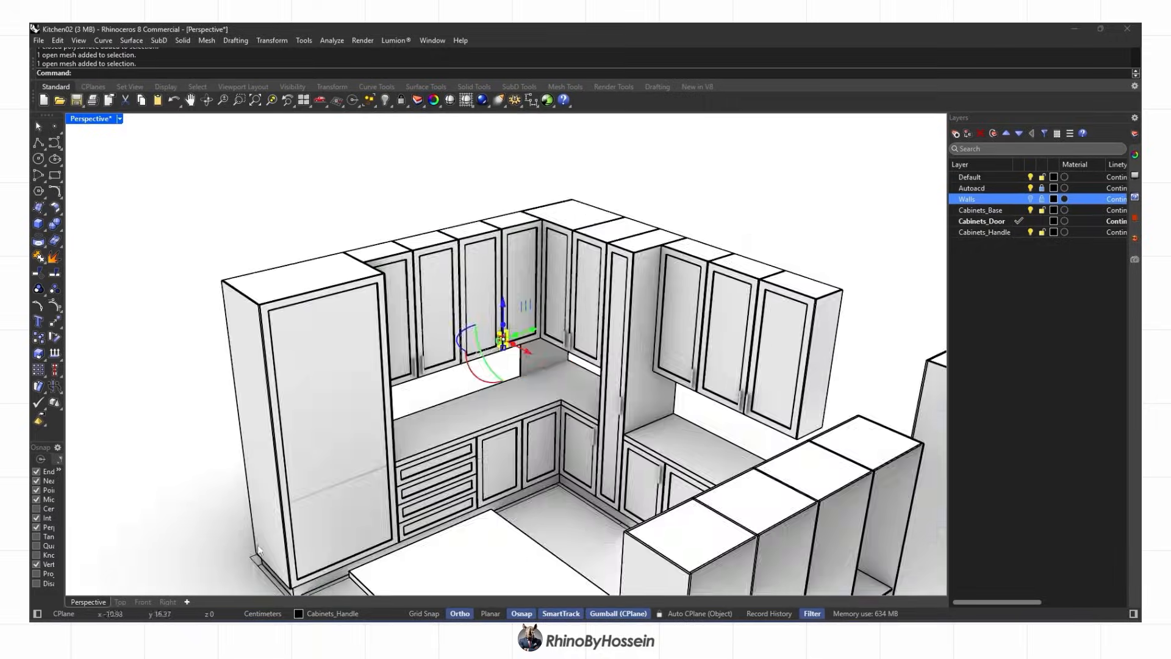
click(167, 602)
scroll(626, 267, up, 4)
alt+drag(584, 198, 603, 424)
scroll(592, 434, up, 10)
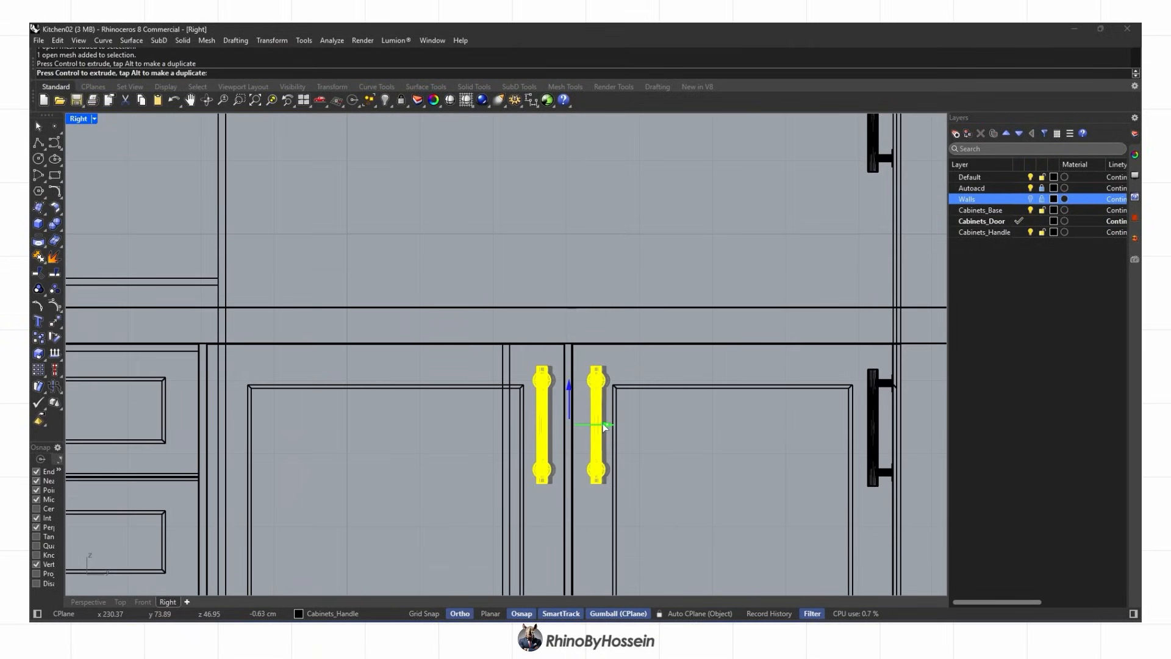
Align the duplicated handles left to the cabinet edge in the Top view
click(85, 603)
click(122, 603)
scroll(518, 436, up, 3)
right_click(517, 437)
click(258, 72)
scroll(572, 404, up, 2)
scroll(538, 413, up, 10)
click(484, 421)
Copy the handle beside the drawers onto the drawer fronts
click(88, 602)
key(Escape)
scroll(539, 431, up, 8)
click(567, 398)
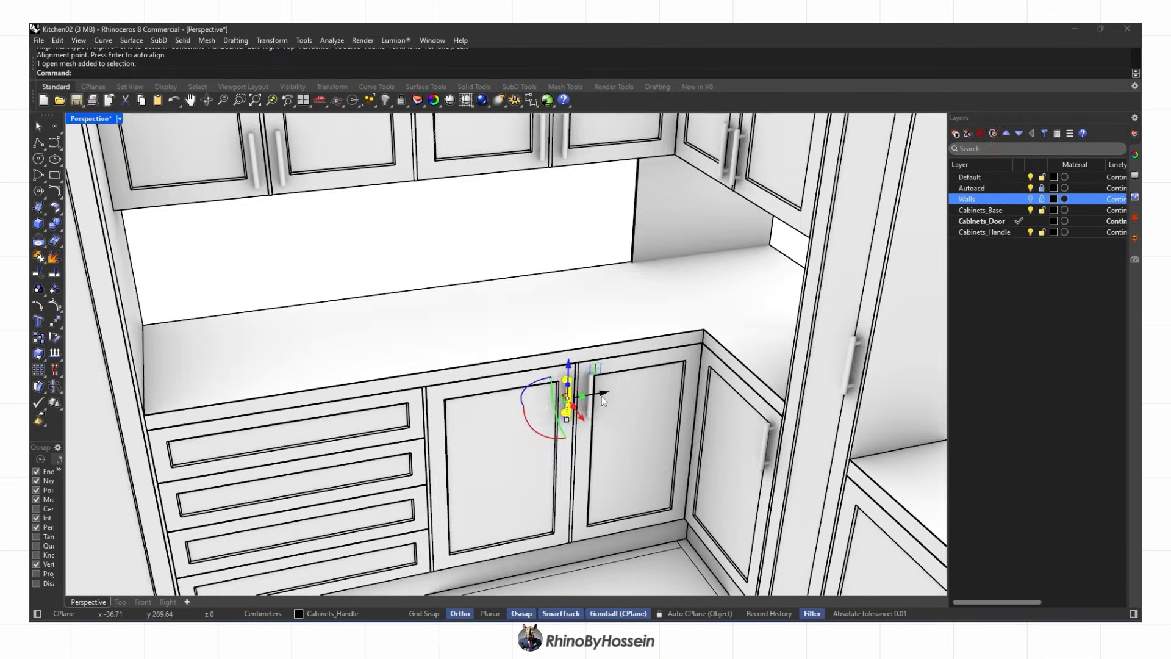
click(168, 602)
scroll(530, 392, up, 2)
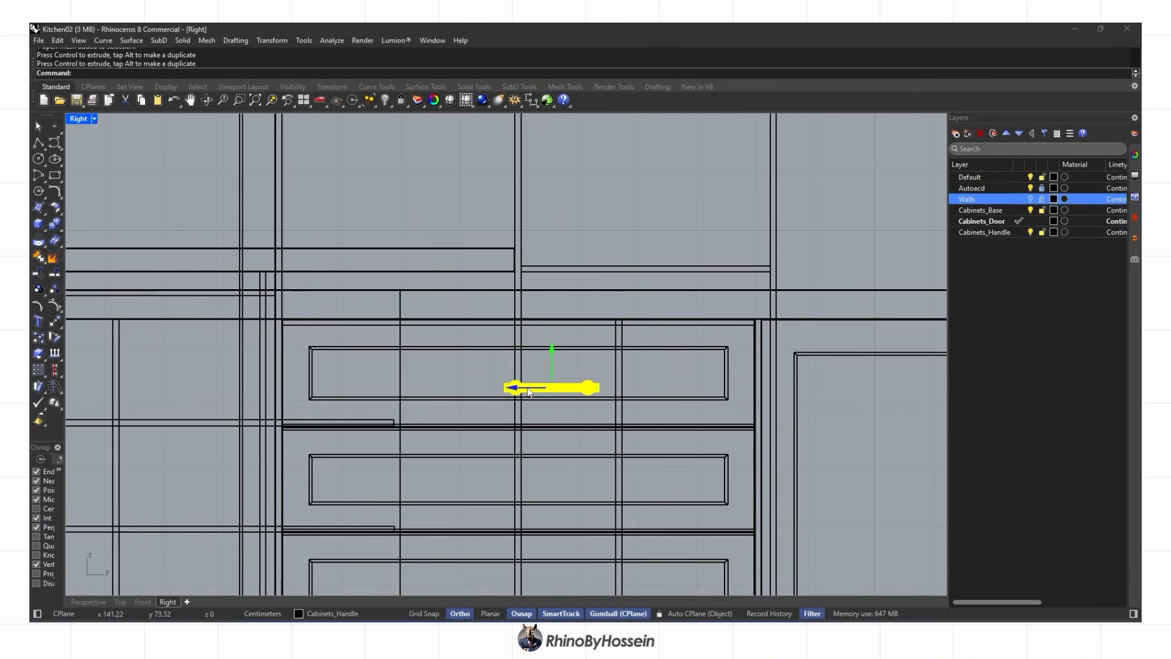
click(89, 602)
scroll(479, 430, up, 6)
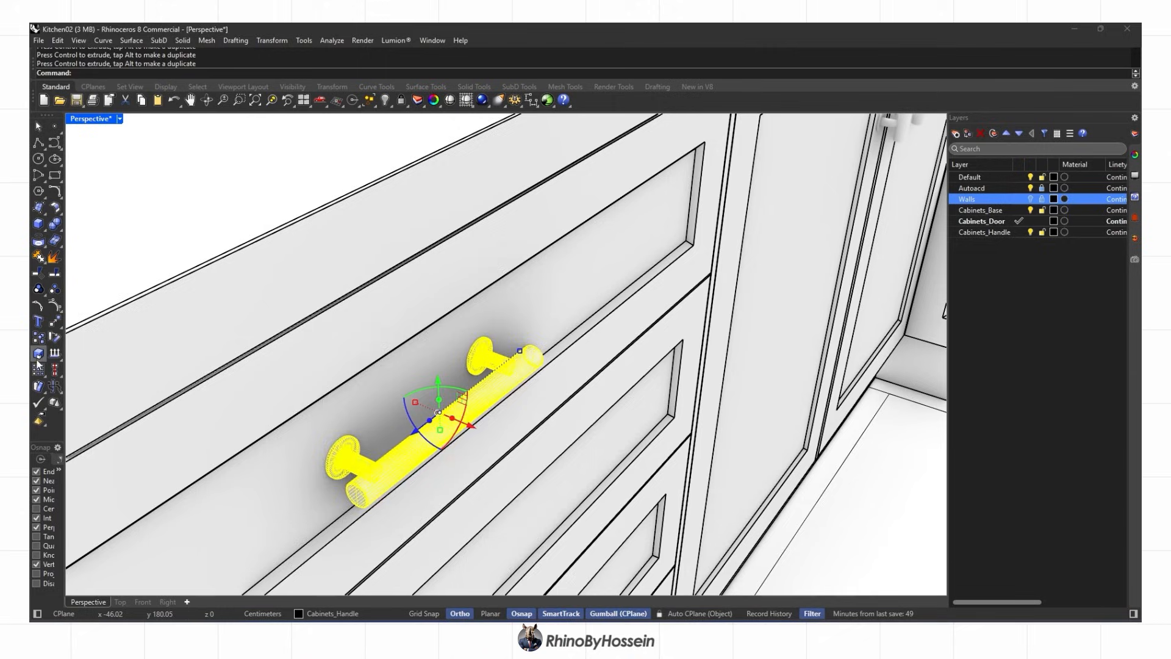
click(665, 562)
key(Return)
Review the whole kitchen and save it as Kitchen02.3dm
scroll(552, 402, down, 12)
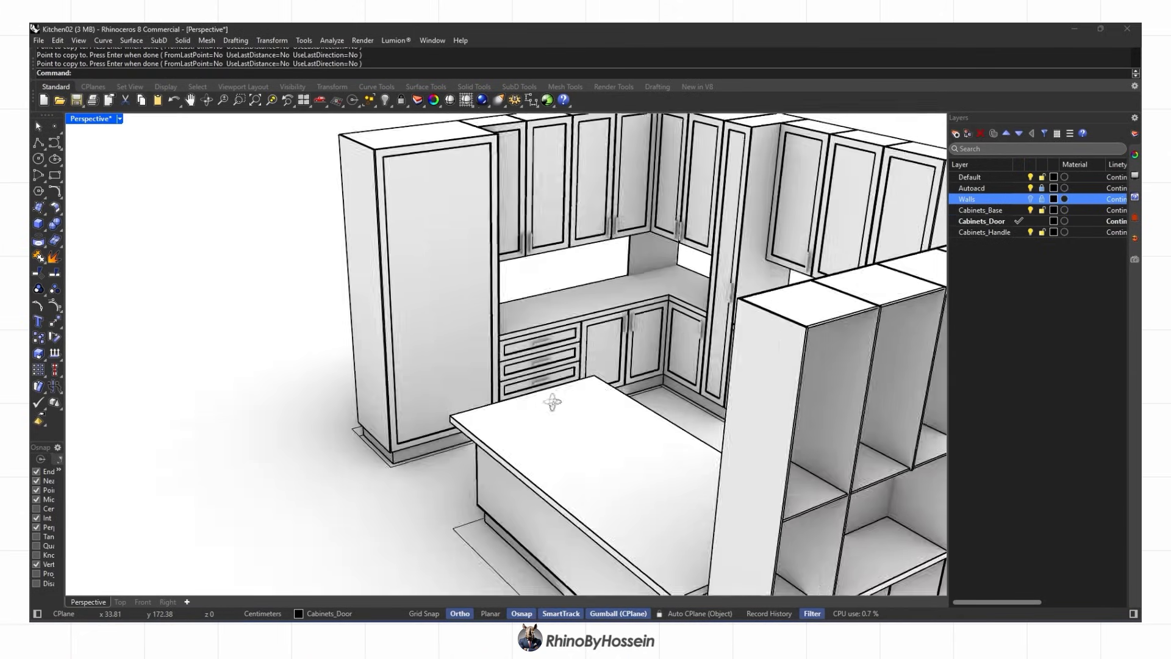
right_drag(552, 402, 564, 450)
scroll(567, 394, down, 3)
key(ctrl+s)
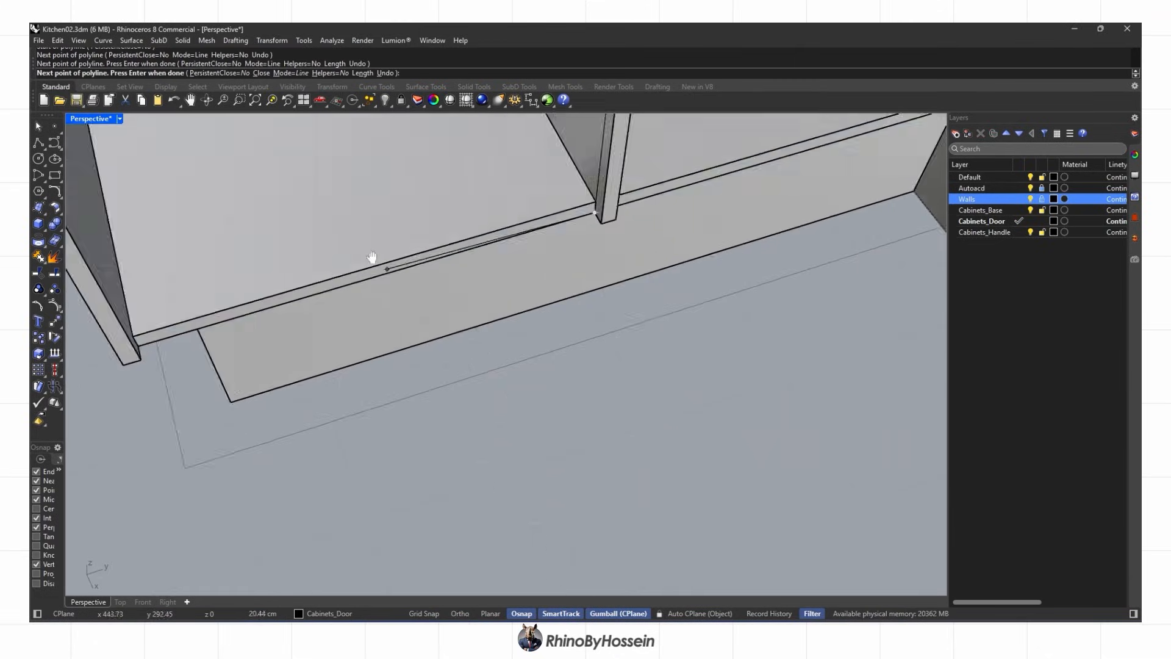
Trace a closed polyline outline around the first cabinet compartment
scroll(340, 366, up, 4)
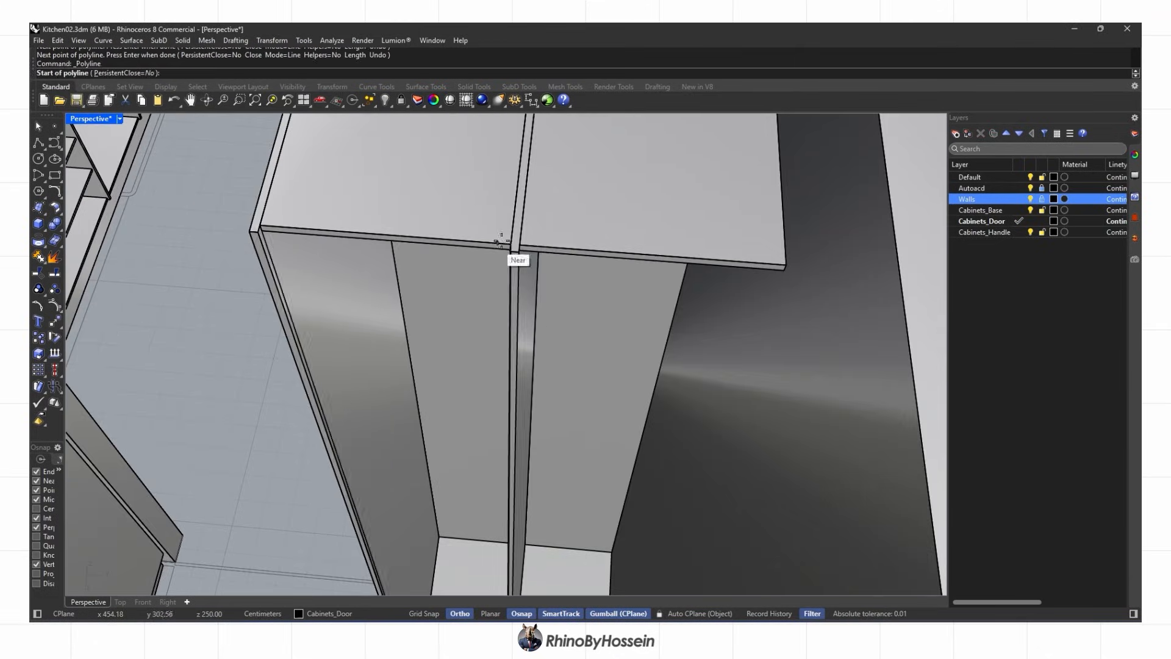
click(787, 266)
right_drag(683, 403, 706, 523)
scroll(677, 519, up, 5)
click(645, 373)
right_drag(596, 387, 537, 372)
click(189, 460)
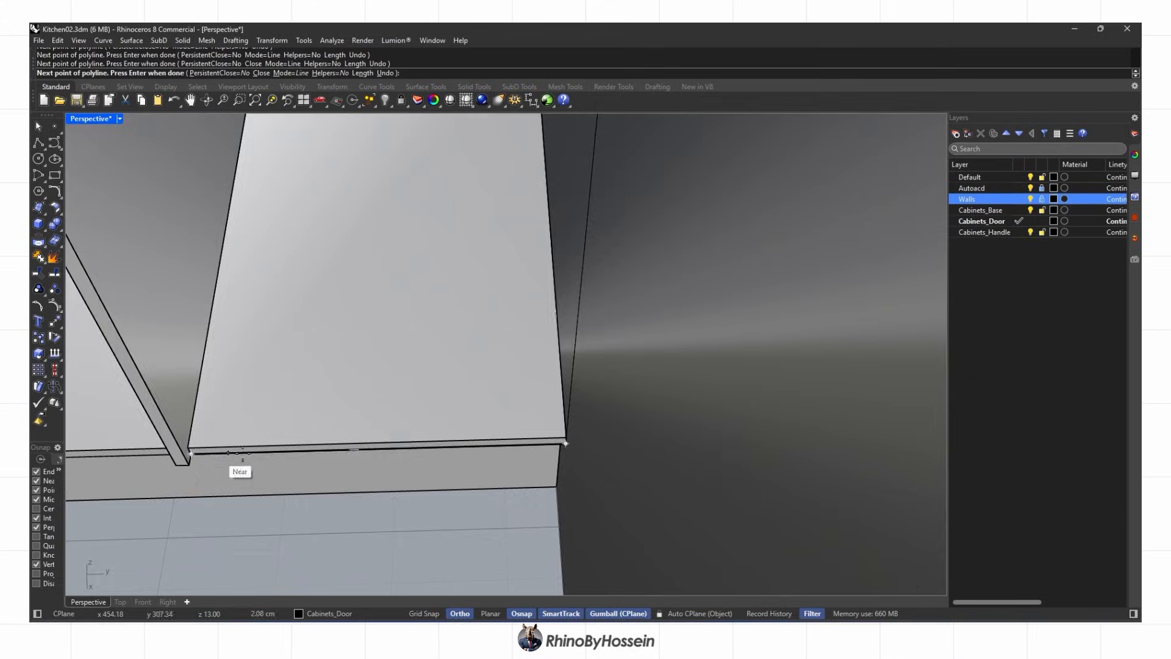
scroll(250, 423, down, 5)
right_drag(250, 424, 269, 463)
scroll(532, 314, up, 6)
right_drag(530, 313, 491, 312)
click(485, 309)
Offset that outline inward, then delete the original and the leftover curves
text(offset)
key(Return)
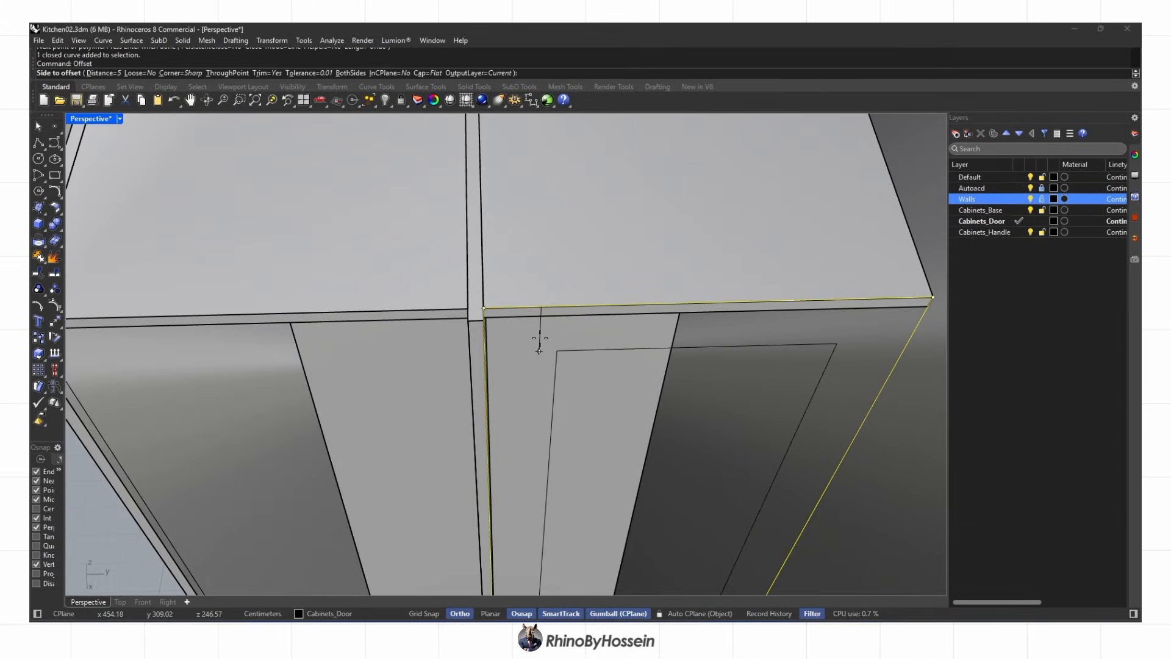
click(437, 353)
key(Delete)
scroll(486, 314, up, 10)
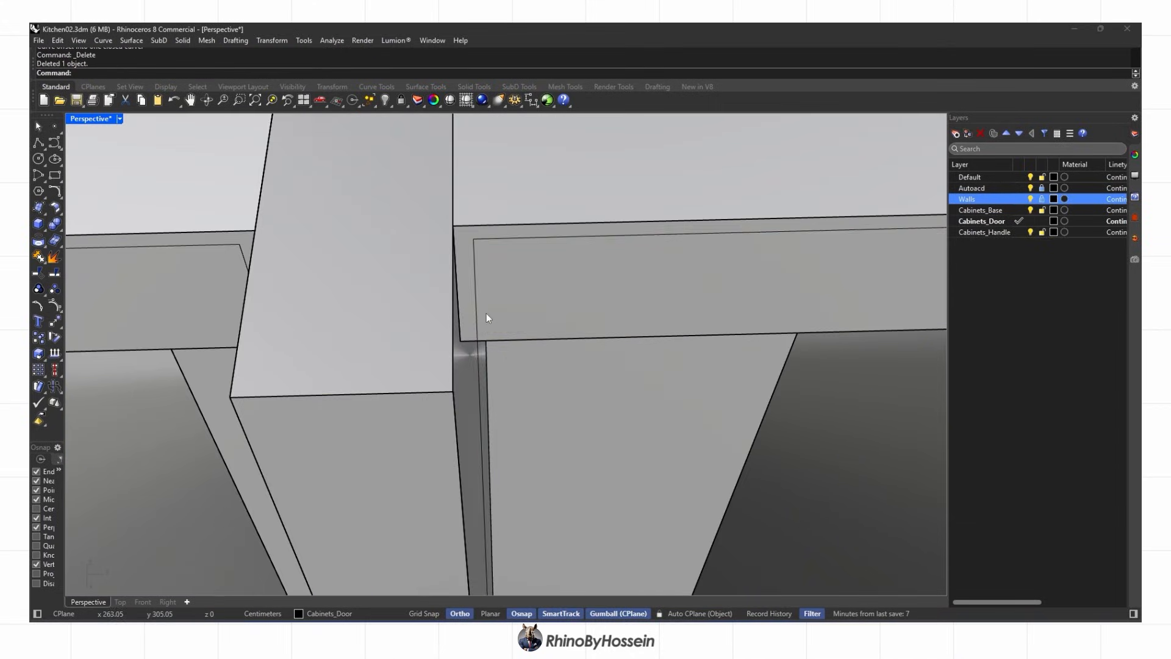
key(Delete)
scroll(654, 312, down, 15)
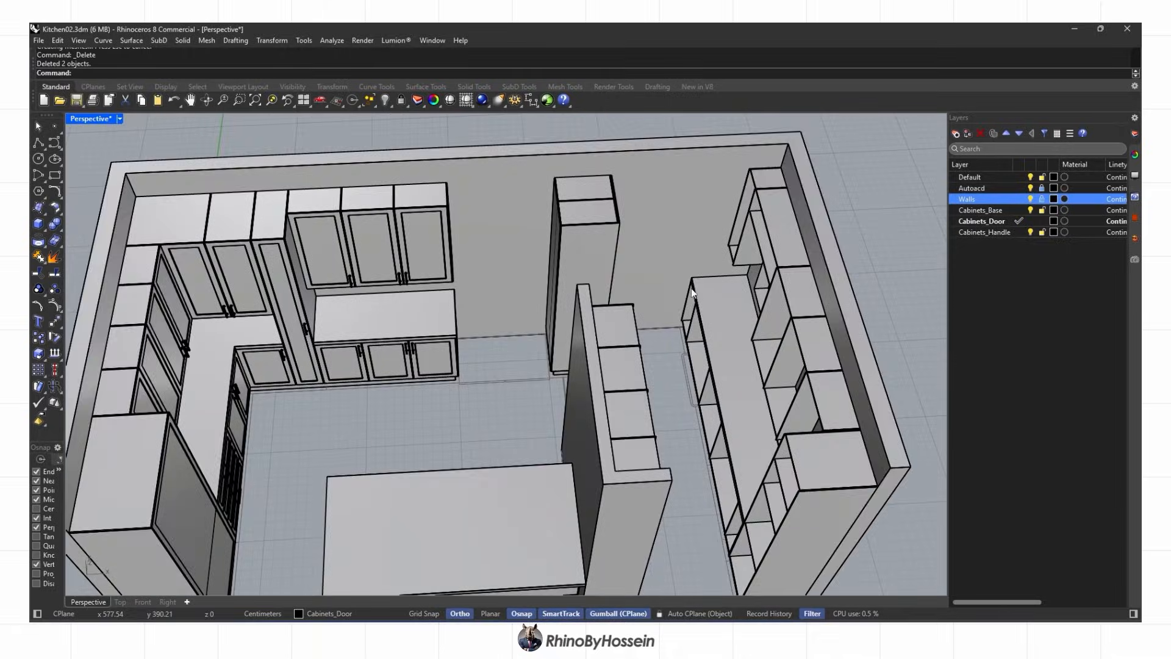
scroll(622, 311, down, 3)
Hide the Walls layer to expose the open shelf cabinets
right_drag(479, 302, 677, 311)
scroll(507, 305, up, 6)
click(1030, 199)
scroll(605, 319, down, 4)
scroll(348, 333, up, 6)
scroll(366, 304, up, 2)
Outline the left shelf cabinet's compartment with an axis-aligned polyline, using Ortho (F8)
click(38, 143)
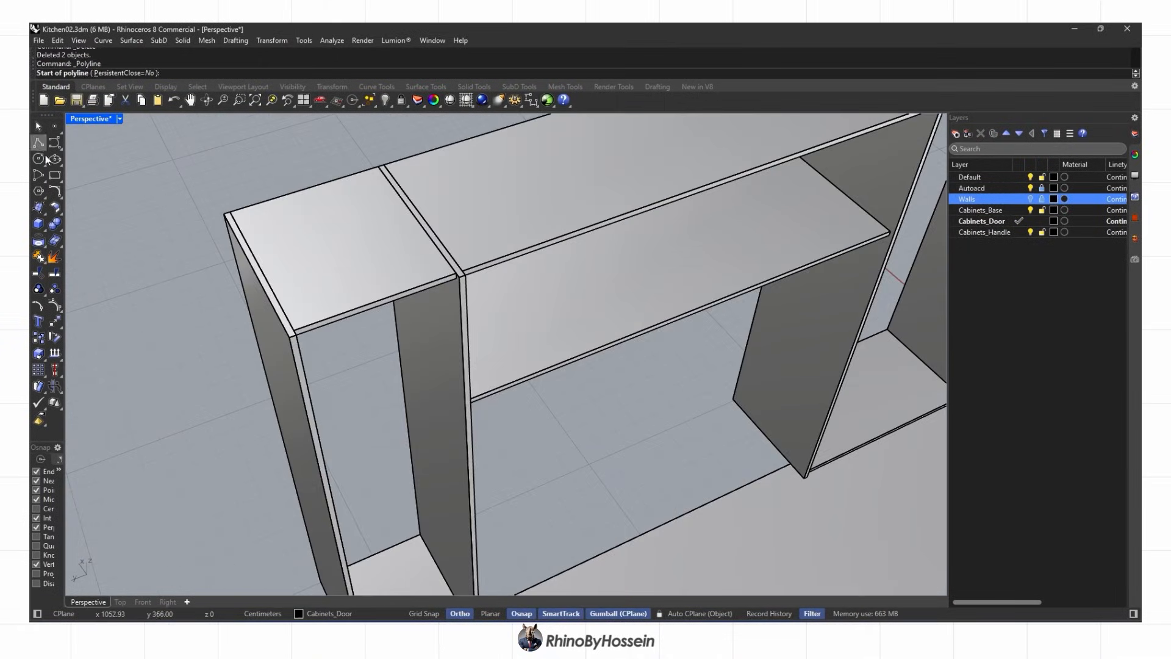
scroll(305, 317, up, 3)
click(282, 345)
click(552, 244)
shift+right_drag(528, 518, 517, 320)
scroll(537, 476, up, 8)
key(F8)
click(554, 427)
scroll(548, 420, down, 8)
right_drag(525, 391, 412, 402)
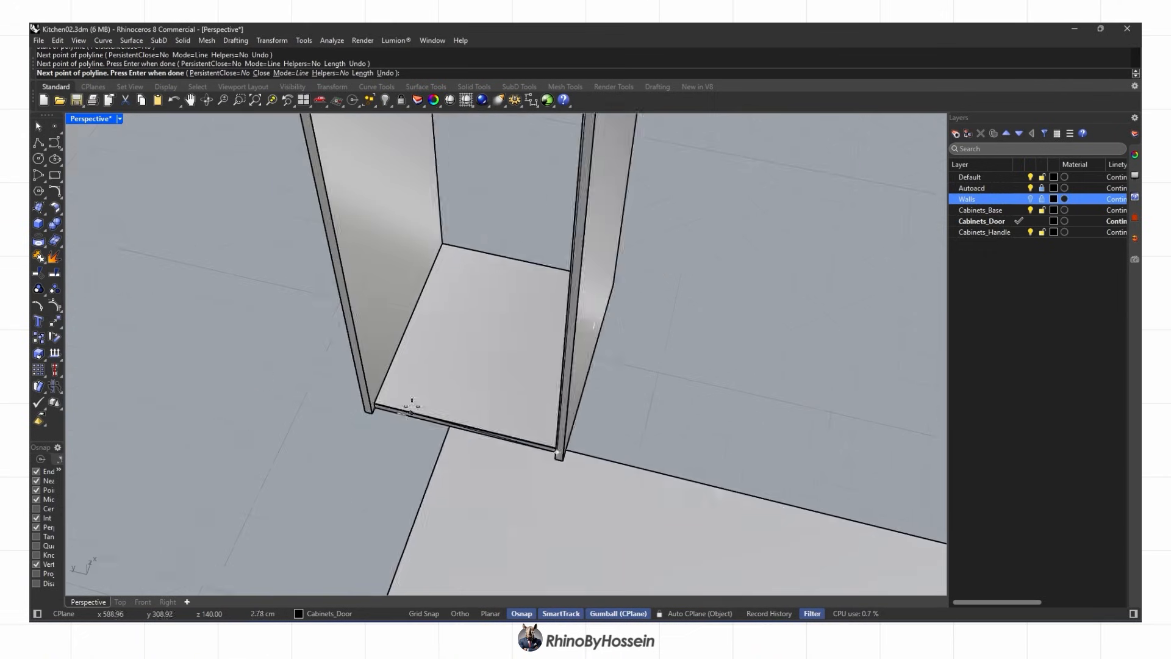
click(380, 407)
shift+right_drag(374, 300, 366, 463)
click(348, 313)
Draw a polyline outline of the middle cabinet's compartment
click(427, 331)
scroll(610, 390, down, 8)
scroll(531, 381, up, 8)
click(375, 204)
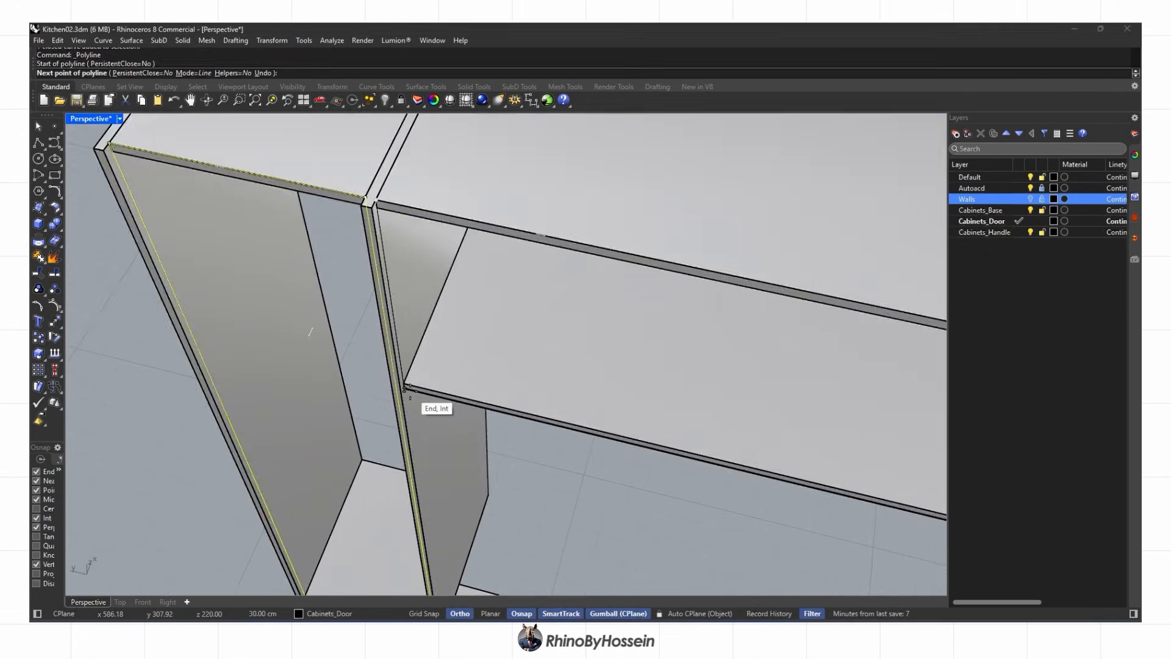
click(406, 390)
right_drag(400, 390, 455, 392)
scroll(915, 384, up, 8)
click(920, 369)
shift+right_drag(862, 356, 579, 427)
click(720, 283)
scroll(689, 293, down, 8)
scroll(313, 321, up, 8)
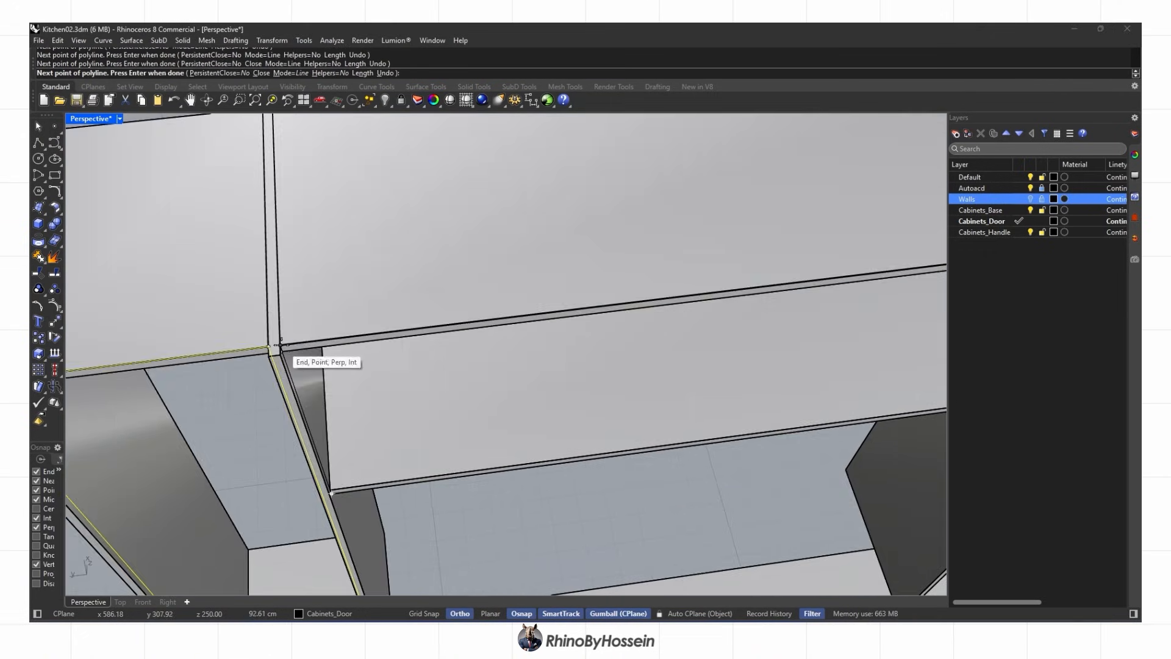
scroll(349, 373, down, 8)
Repeat the polyline to outline the next cabinet compartment
right_click(512, 262)
click(514, 256)
scroll(515, 257, down, 8)
click(842, 223)
scroll(713, 393, up, 8)
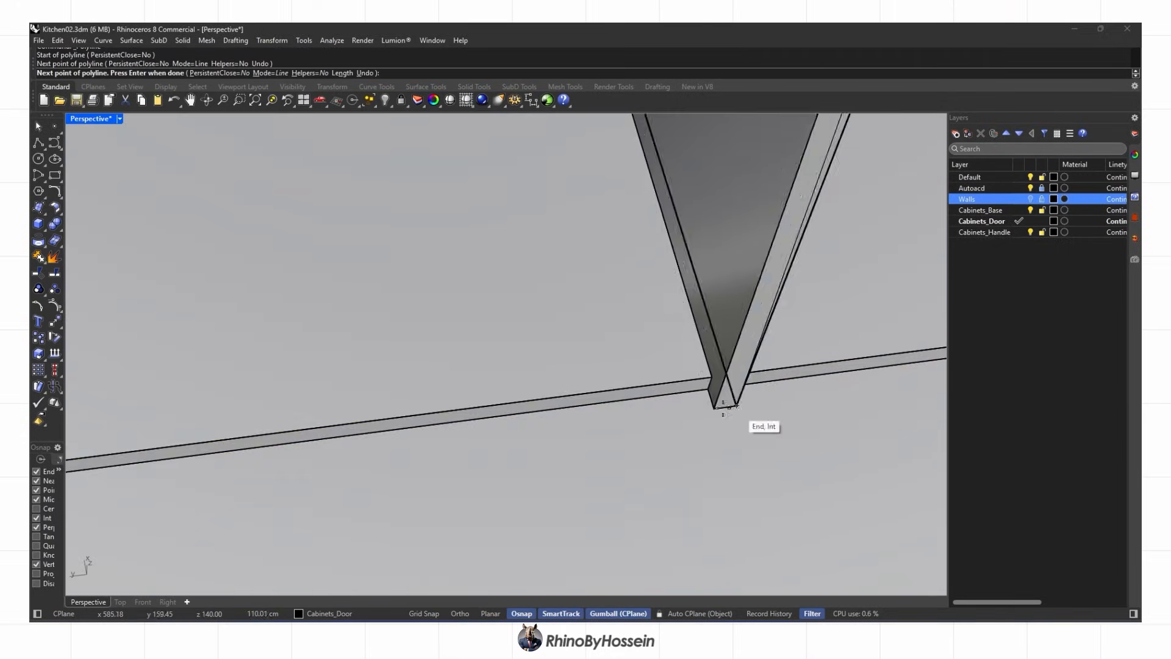
click(712, 391)
scroll(687, 383, down, 8)
click(153, 452)
scroll(183, 454, down, 8)
Begin a polyline outline on the following cabinet, placing its first corners
click(209, 279)
right_click(525, 244)
scroll(532, 240, up, 5)
click(549, 213)
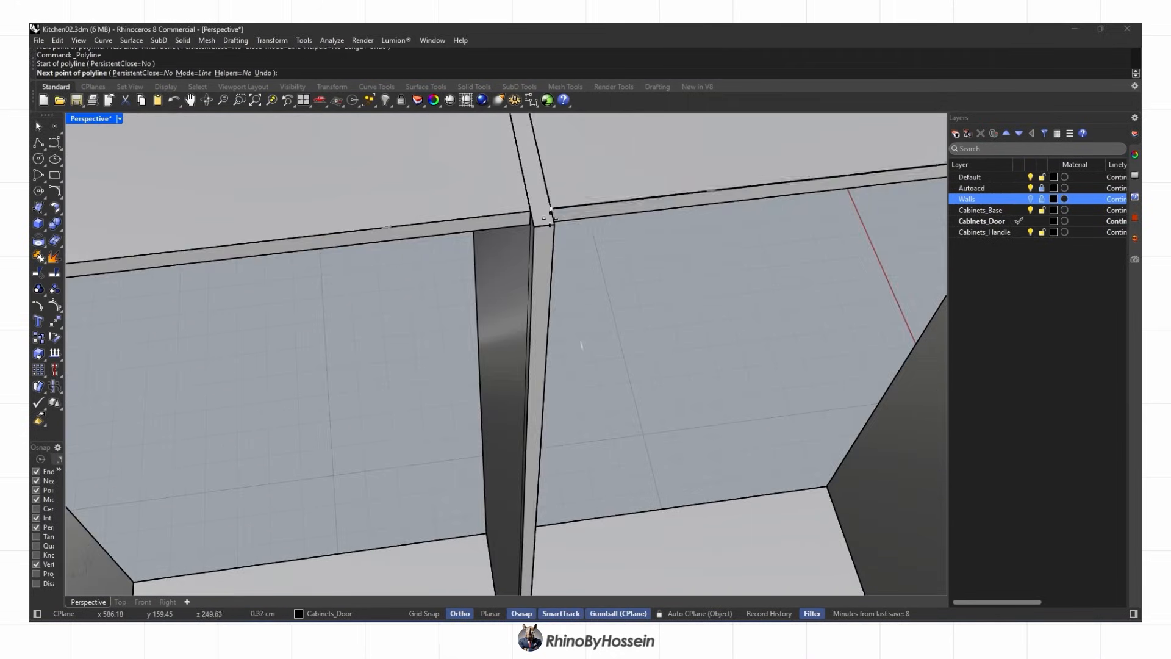
scroll(579, 341, down, 8)
scroll(738, 247, up, 6)
click(738, 249)
scroll(734, 253, down, 8)
scroll(711, 466, up, 8)
Finish that cabinet's outline, closing it at its start corner
click(711, 467)
scroll(702, 460, down, 6)
right_drag(622, 436, 513, 423)
shift+click(364, 429)
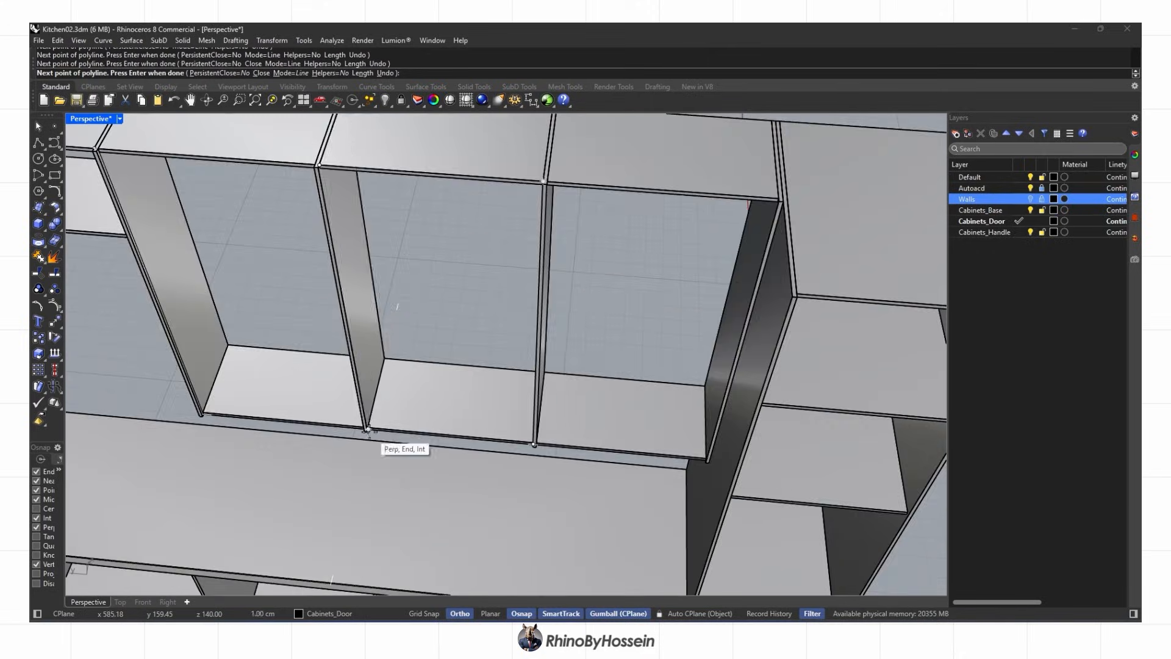
scroll(319, 148, up, 8)
click(319, 148)
scroll(322, 150, down, 6)
Outline the next cabinet compartment with another repeated polyline
right_click(488, 189)
click(509, 192)
right_drag(537, 207, 634, 210)
click(914, 205)
scroll(909, 207, down, 6)
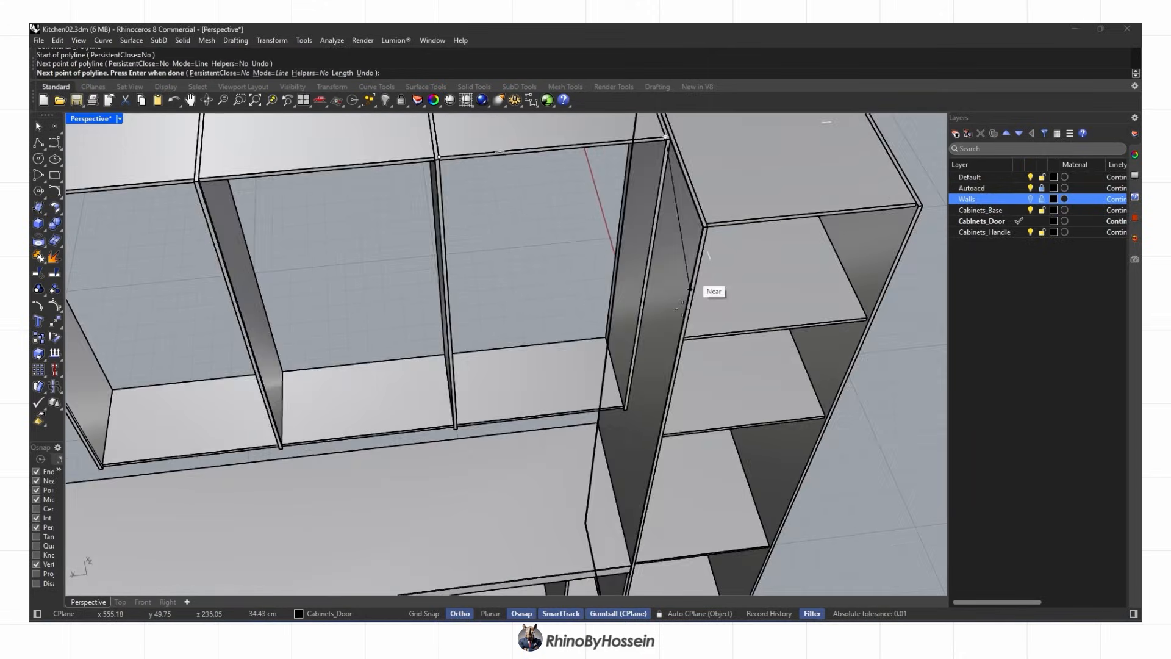
scroll(628, 417, up, 8)
click(630, 416)
Complete the remaining compartment outline, closing it at its starting corner
scroll(629, 415, down, 6)
scroll(396, 369, up, 6)
click(374, 355)
scroll(375, 353, down, 7)
shift+right_drag(379, 266, 409, 347)
scroll(393, 232, up, 3)
click(393, 229)
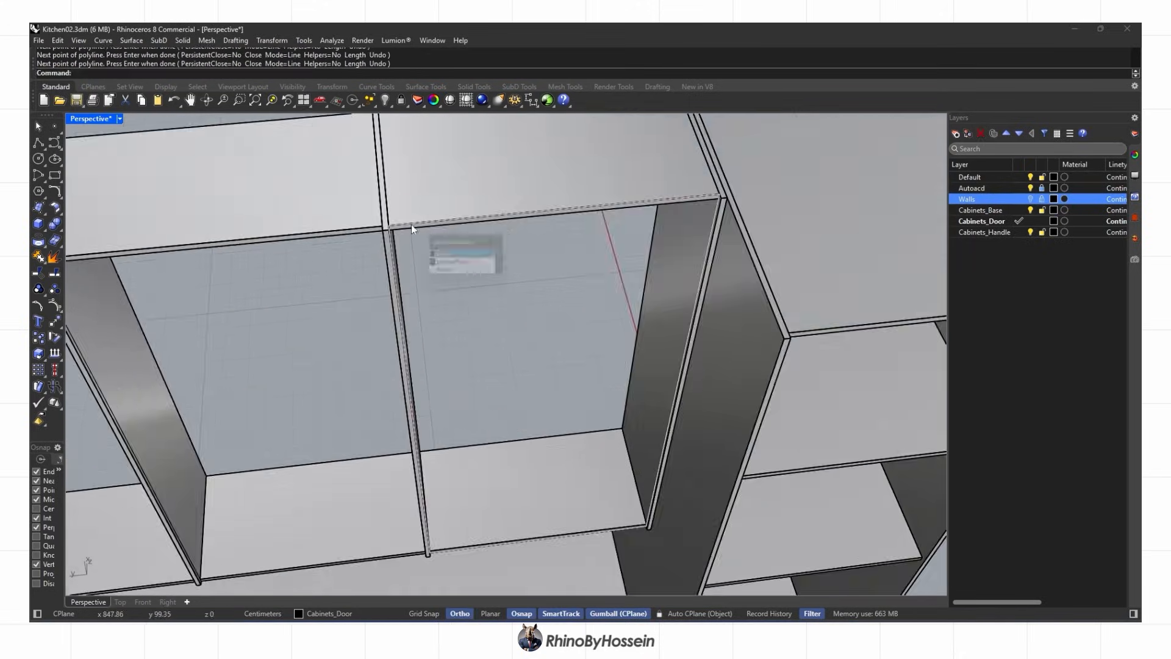
Offset the compartment outline inward, deleting the original and a stray offset curve
click(451, 253)
key(Delete)
scroll(369, 228, up, 8)
click(133, 286)
right_drag(481, 251, 439, 268)
key(Escape)
scroll(301, 279, down, 6)
scroll(269, 262, up, 5)
click(235, 261)
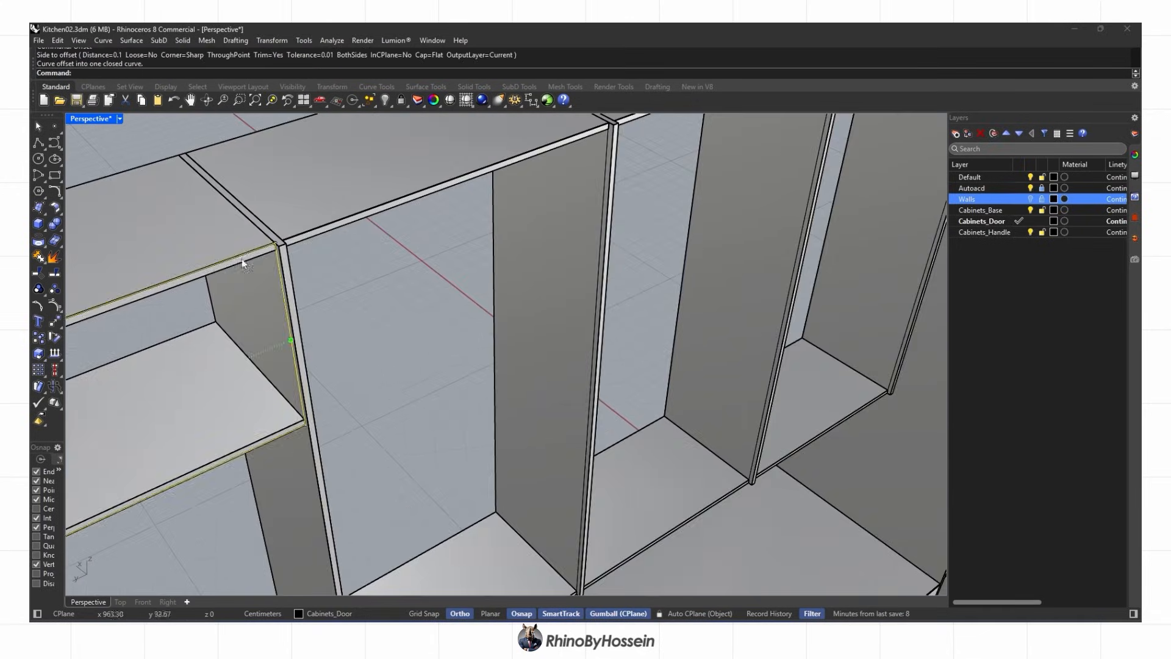
scroll(262, 290, up, 6)
key(Delete)
scroll(341, 292, down, 8)
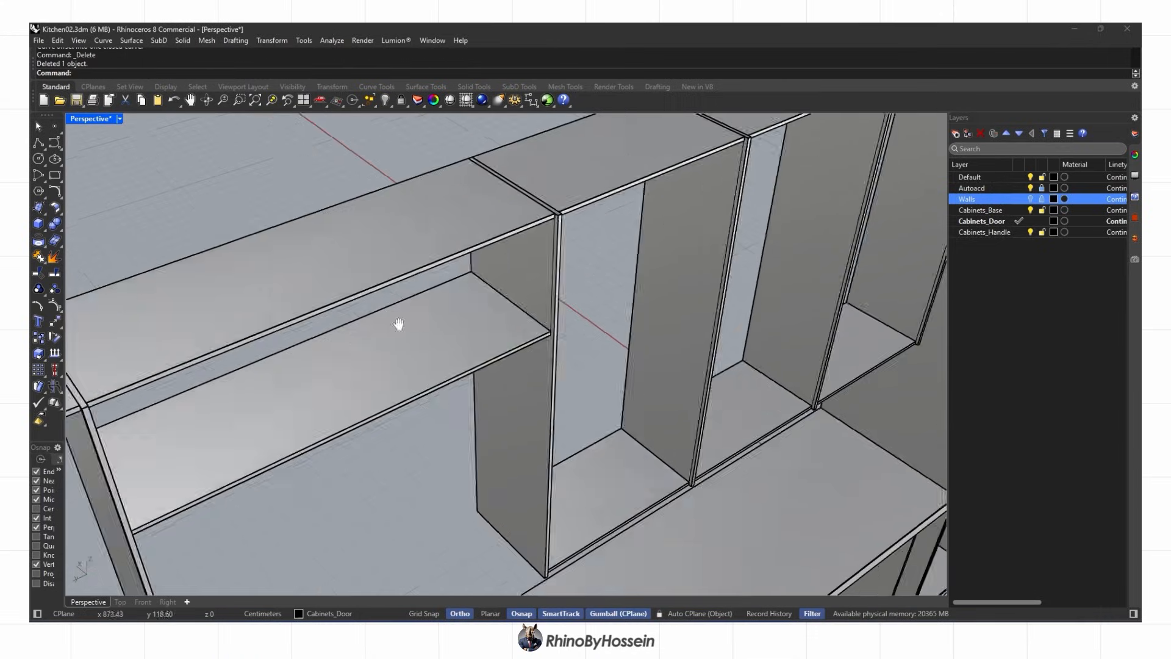
Select the inset outlines inside the open cabinet compartments
right_drag(326, 356, 456, 275)
click(456, 275)
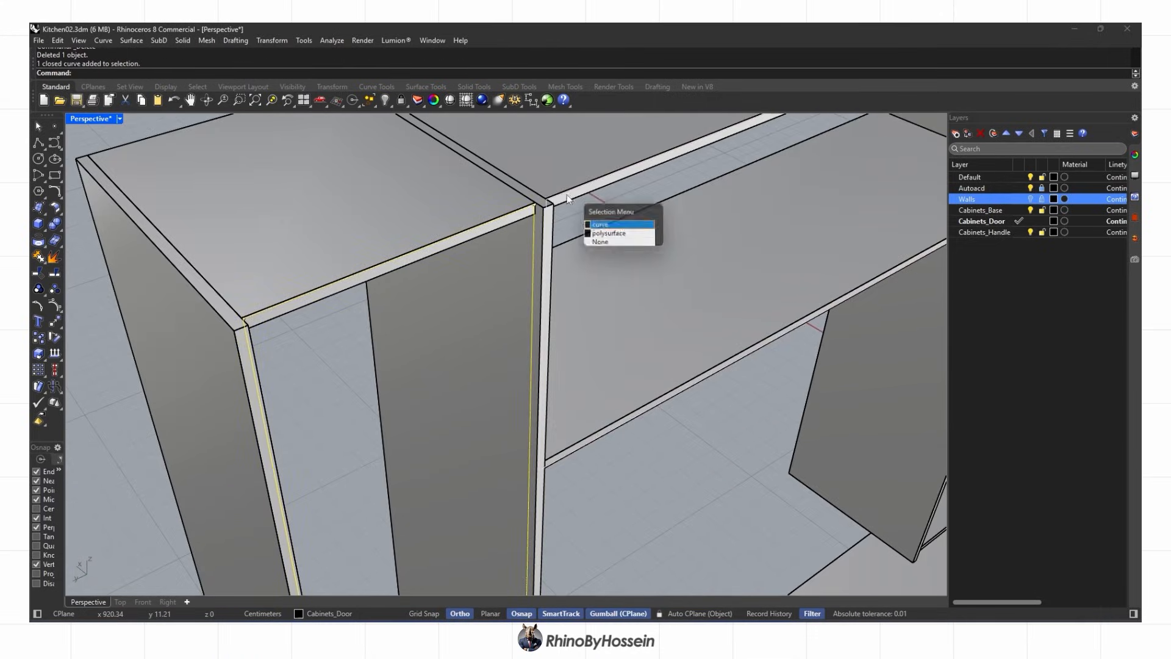
shift+click(566, 195)
click(590, 222)
scroll(488, 268, down, 6)
scroll(424, 308, up, 7)
shift+click(430, 289)
click(456, 316)
scroll(439, 311, down, 4)
right_drag(610, 244, 549, 225)
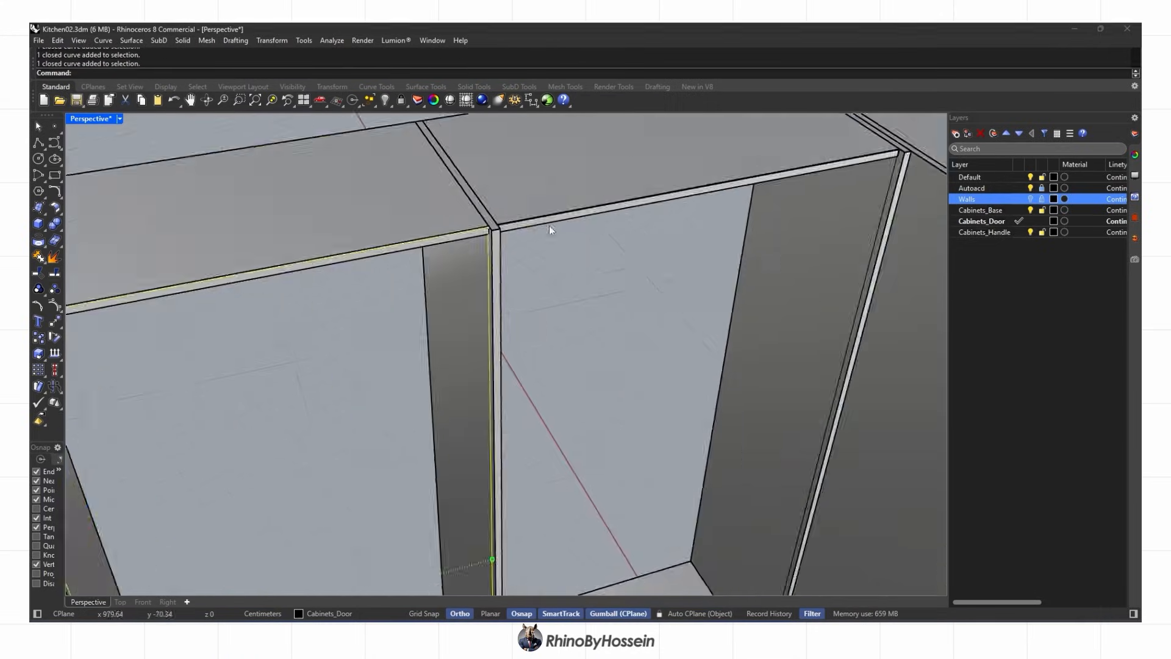
scroll(549, 229, up, 3)
Extrude the selected outlines into shelves at the snapped thickness and remove the leftover curves
click(39, 223)
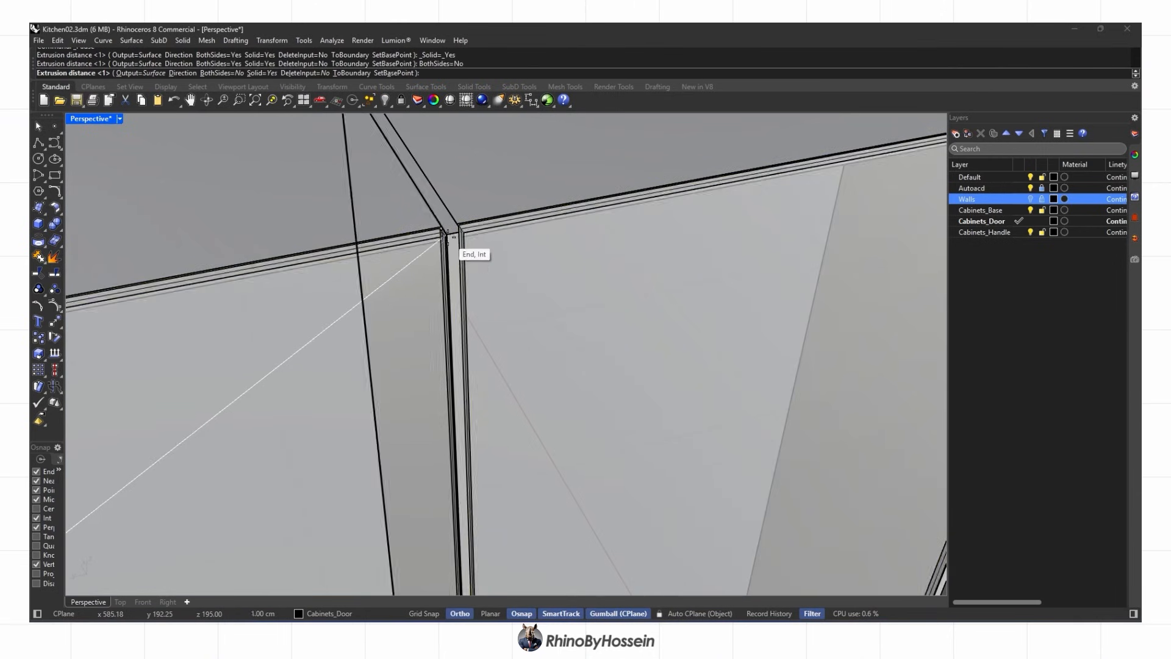
click(448, 237)
key(Delete)
scroll(470, 274, down, 10)
right_drag(481, 295, 445, 251)
scroll(684, 376, up, 4)
scroll(684, 377, down, 6)
scroll(444, 251, up, 6)
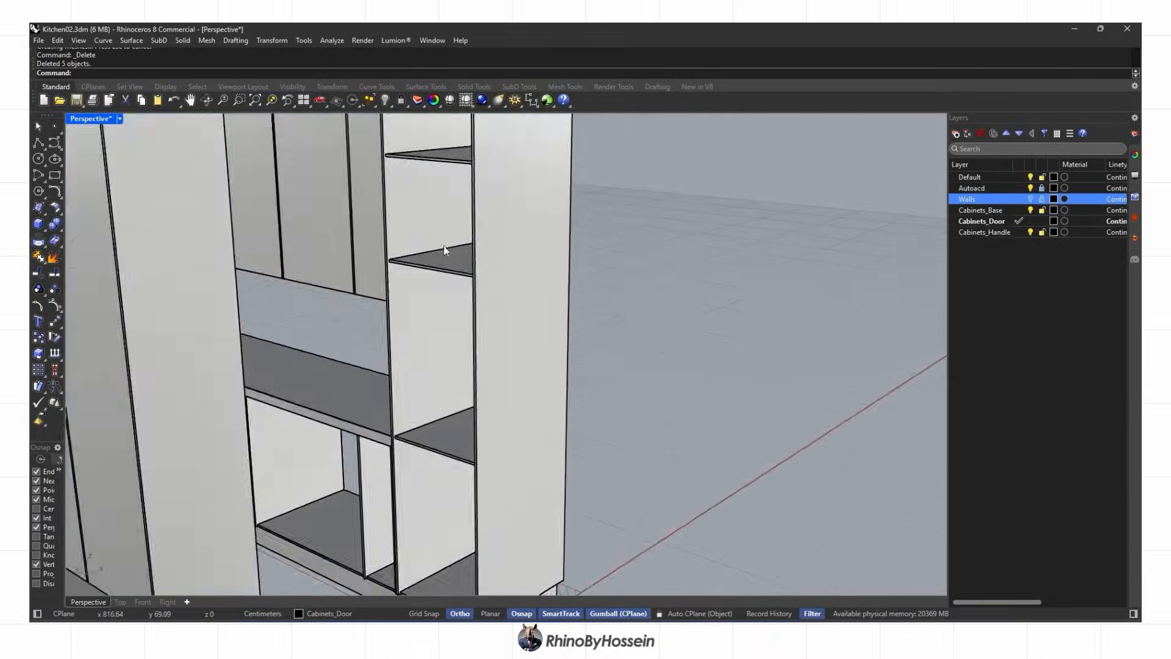
scroll(444, 251, down, 6)
scroll(413, 345, up, 8)
Move the shelf's front face -2 so it sits back from the cabinet front
click(39, 142)
scroll(415, 353, up, 5)
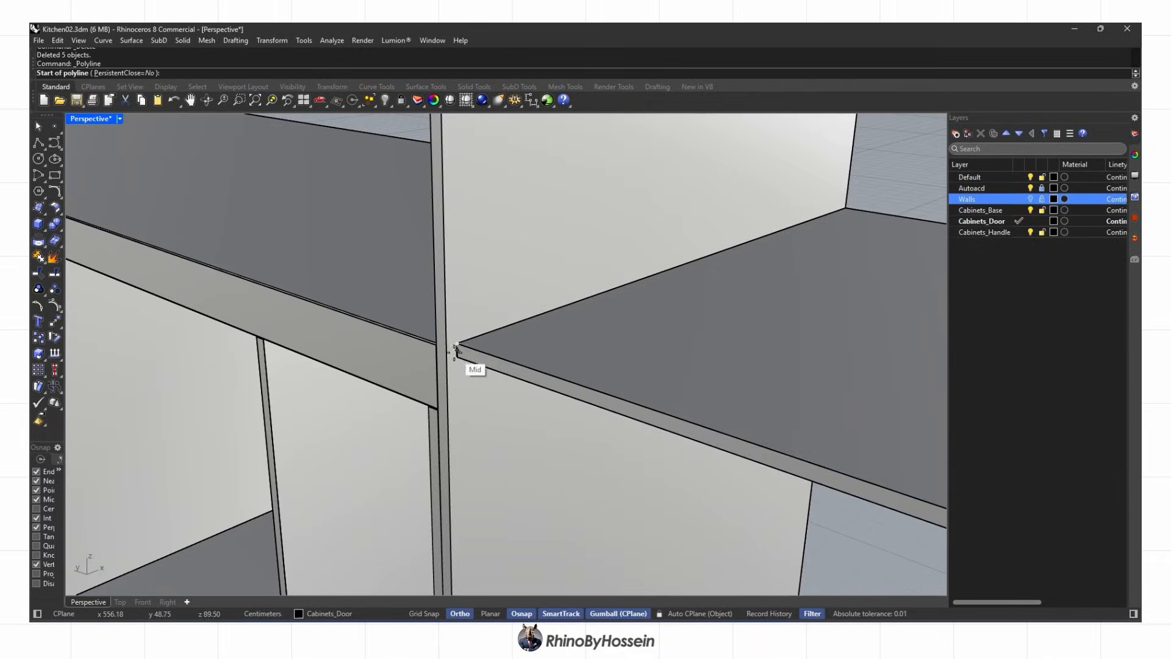
key(Escape)
ctrl+shift+click(566, 384)
scroll(293, 317, down, 7)
click(517, 363)
text(-2)
key(Return)
scroll(537, 382, down, 7)
right_drag(536, 383, 400, 421)
Draw a polyline outline from the cabinet bottom up to the shelf corner
key(space)
scroll(372, 440, up, 4)
click(384, 492)
scroll(392, 219, up, 7)
click(392, 220)
right_drag(397, 222, 488, 262)
shift+right_drag(488, 262, 701, 340)
click(708, 307)
scroll(647, 519, up, 4)
click(651, 521)
shift+right_drag(153, 537, 244, 506)
Offset this outline inward and delete the original
click(175, 528)
click(196, 528)
text(offset)
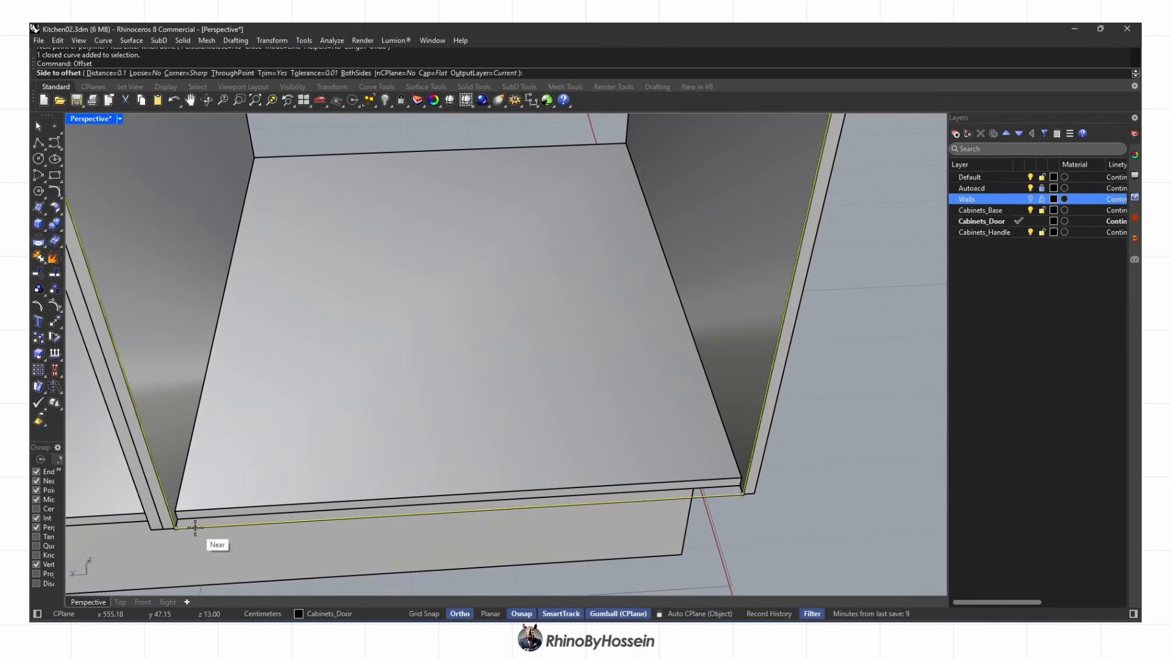
click(195, 528)
key(Delete)
Extrude the offset outline into a panel and delete the leftover curve
click(44, 229)
click(91, 272)
click(285, 498)
key(Delete)
scroll(533, 432, down, 8)
right_drag(533, 432, 439, 323)
scroll(415, 477, up, 6)
click(39, 143)
scroll(357, 283, down, 5)
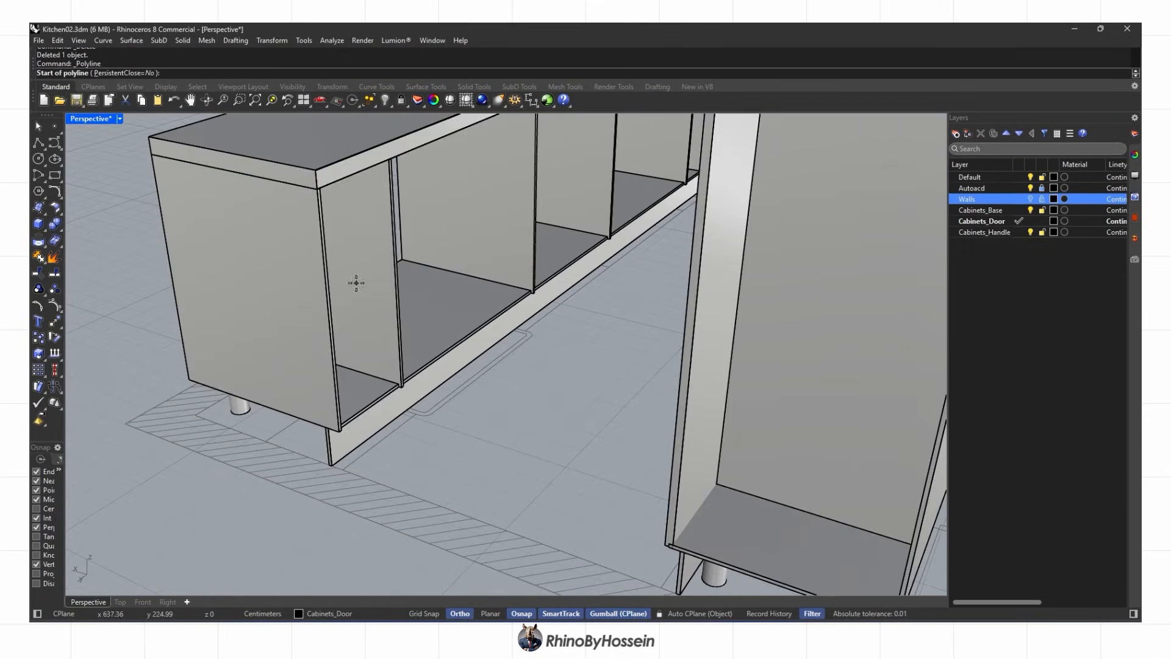
Draw a closed polyline door outline over the first compartment of the base cabinet
scroll(367, 154, up, 5)
click(413, 162)
click(270, 223)
scroll(271, 226, down, 5)
scroll(291, 450, up, 5)
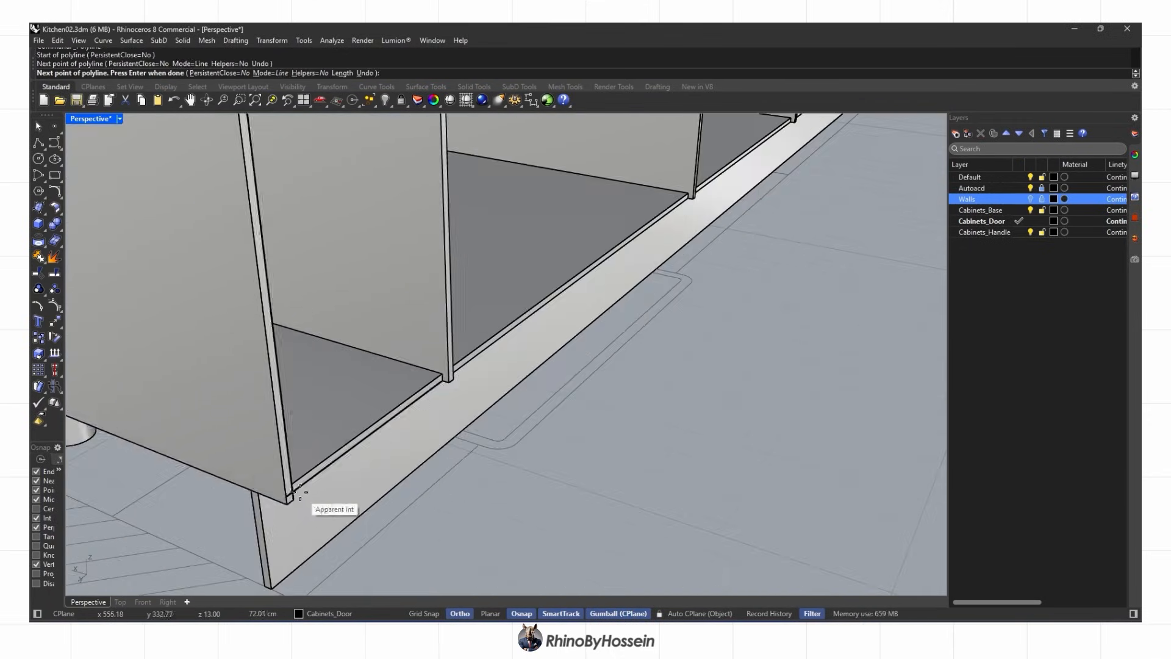
scroll(433, 416, down, 5)
scroll(444, 176, up, 4)
click(443, 177)
click(390, 200)
scroll(391, 252, down, 4)
right_click(391, 251)
click(358, 267)
Start a second door outline with points snapped to the divider and bottom corner
right_drag(379, 254, 360, 308)
scroll(433, 296, up, 3)
click(485, 268)
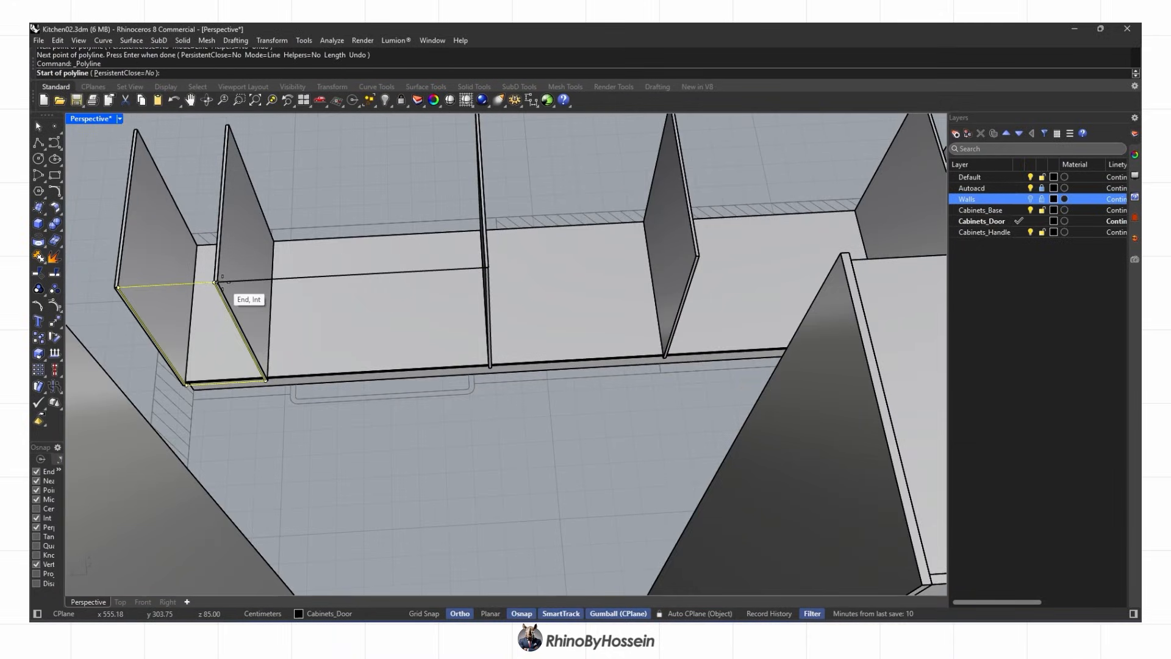
click(226, 281)
right_drag(226, 281, 357, 274)
scroll(373, 341, up, 7)
click(388, 347)
scroll(388, 347, down, 4)
scroll(293, 359, up, 4)
click(430, 362)
key(ctrl+z)
scroll(415, 354, up, 4)
click(412, 341)
scroll(396, 317, down, 4)
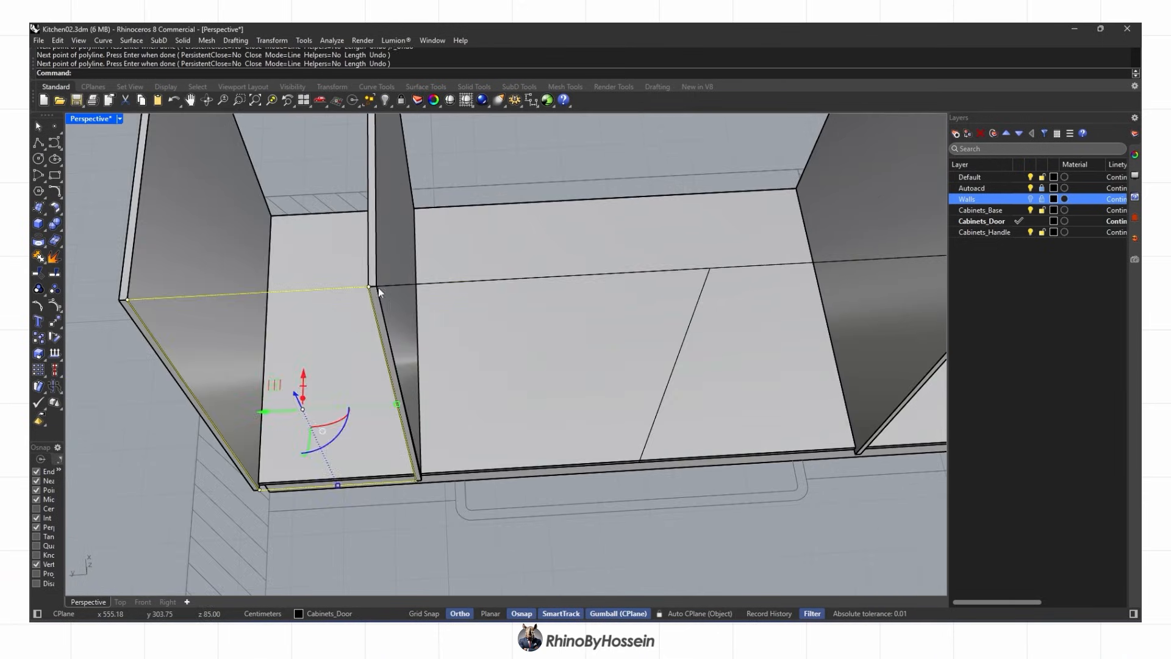
Pick the stray curve among overlapping objects and delete it
click(304, 200)
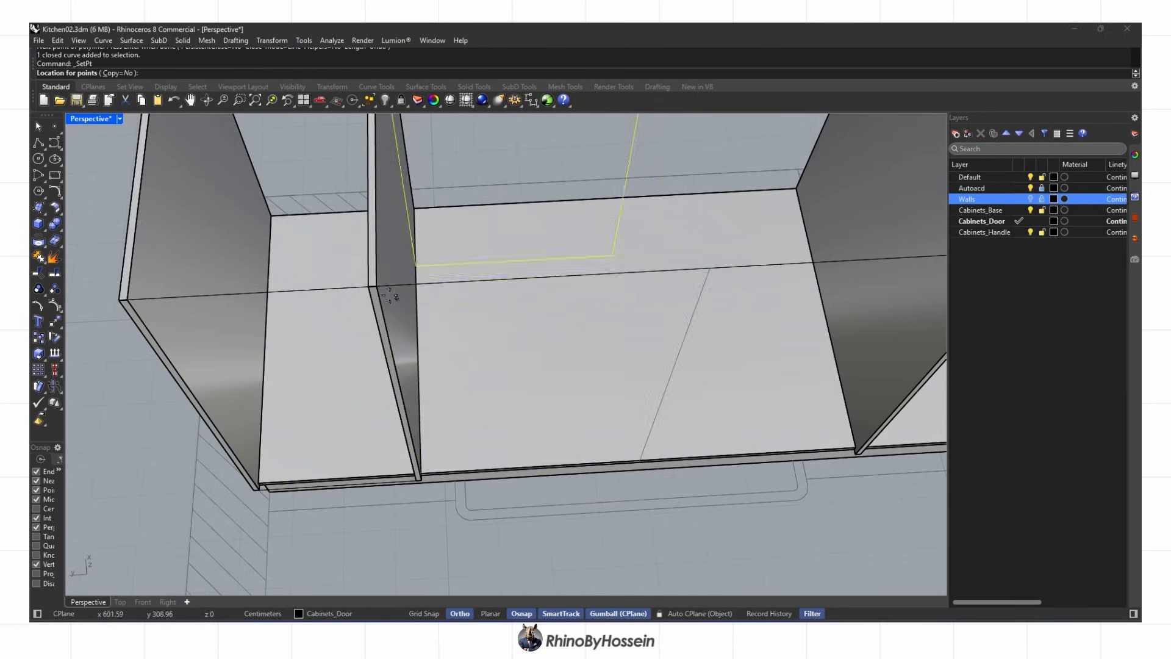
click(727, 271)
shift+right_drag(726, 273, 449, 319)
key(Escape)
key(Escape)
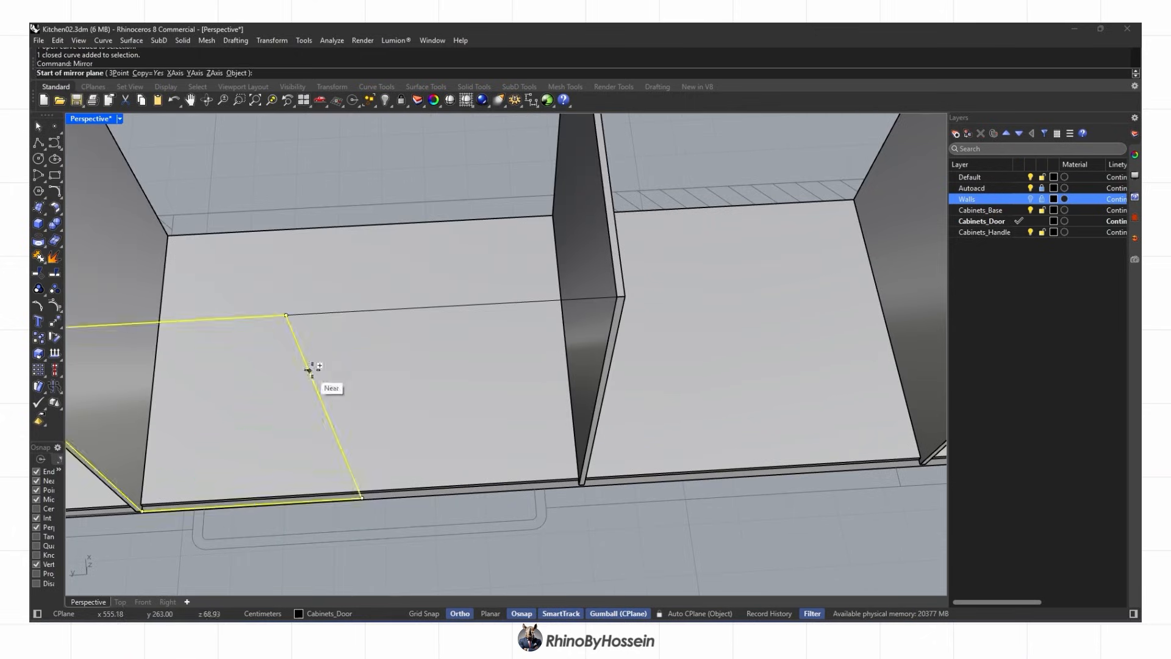
click(352, 358)
key(Delete)
scroll(425, 336, down, 4)
text(pl)
key(Return)
scroll(530, 313, up, 4)
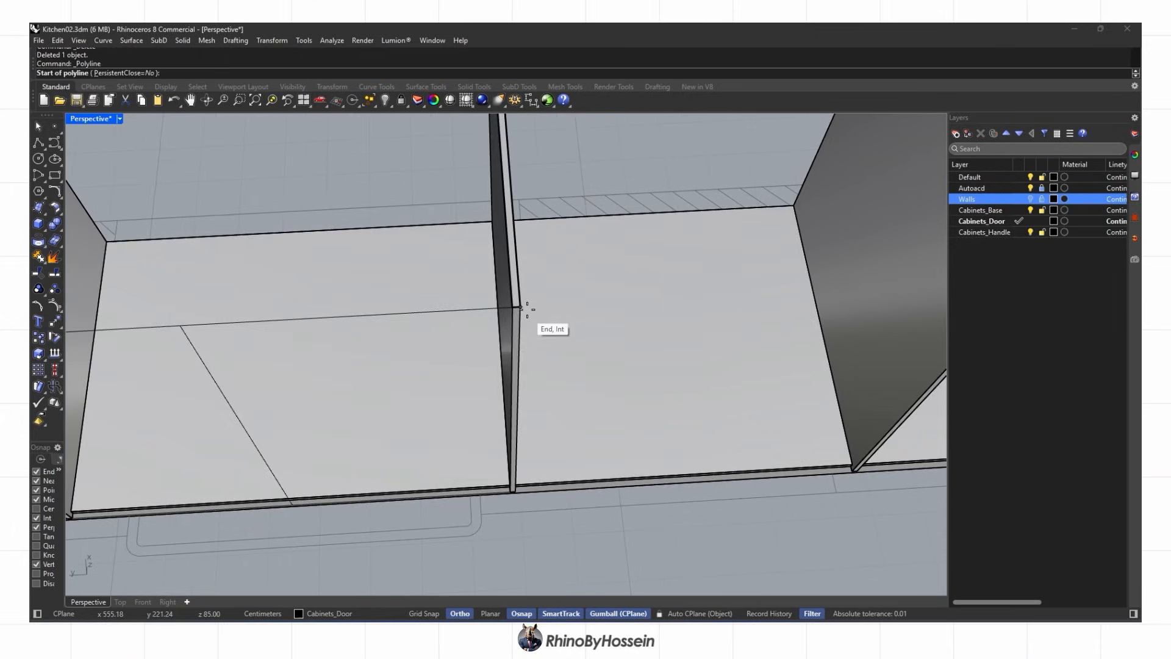
Draw a closed door outline from the next divider down to both bottom corners
shift+right_drag(738, 300, 390, 288)
scroll(580, 272, up, 5)
click(580, 271)
scroll(580, 271, down, 3)
key(ctrl+z)
click(581, 267)
scroll(554, 501, up, 5)
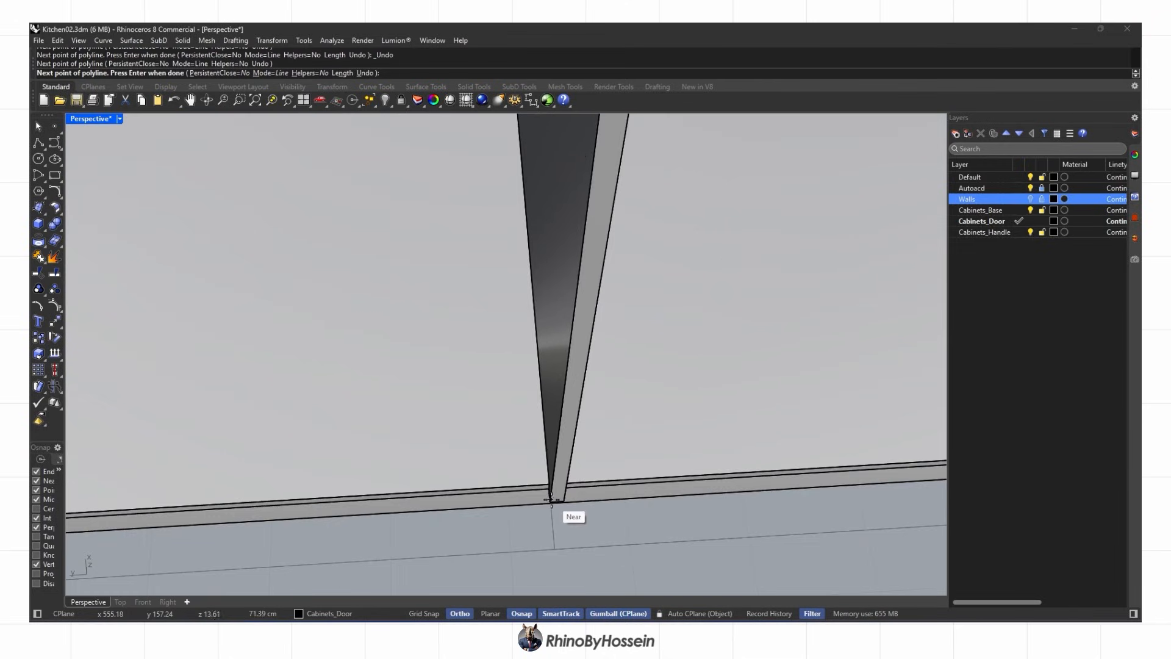
right_drag(554, 501, 650, 488)
click(668, 448)
scroll(667, 448, down, 5)
right_drag(665, 448, 497, 444)
click(101, 366)
shift+right_drag(225, 355, 525, 458)
click(430, 153)
click(475, 161)
Copy the left door outline to the next divider and Scale1D both outlines to fit
shift+right_drag(561, 281, 512, 278)
scroll(398, 266, down, 4)
scroll(229, 305, up, 4)
click(233, 283)
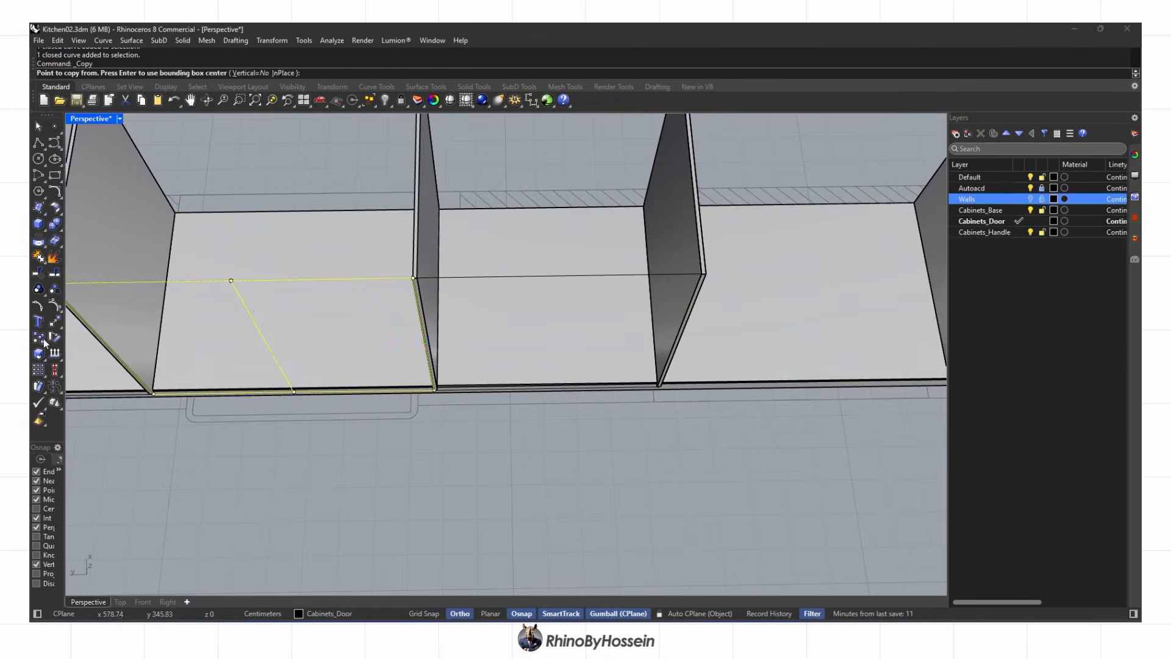
shift+right_drag(122, 305, 196, 305)
click(126, 282)
shift+right_drag(771, 276, 449, 304)
shift+click(671, 299)
click(272, 40)
mouse_move(314, 106)
click(396, 131)
click(830, 298)
key(Escape)
Place the corners of another door outline at the divider
shift+right_drag(831, 299, 383, 325)
click(38, 143)
scroll(389, 333, up, 2)
click(388, 336)
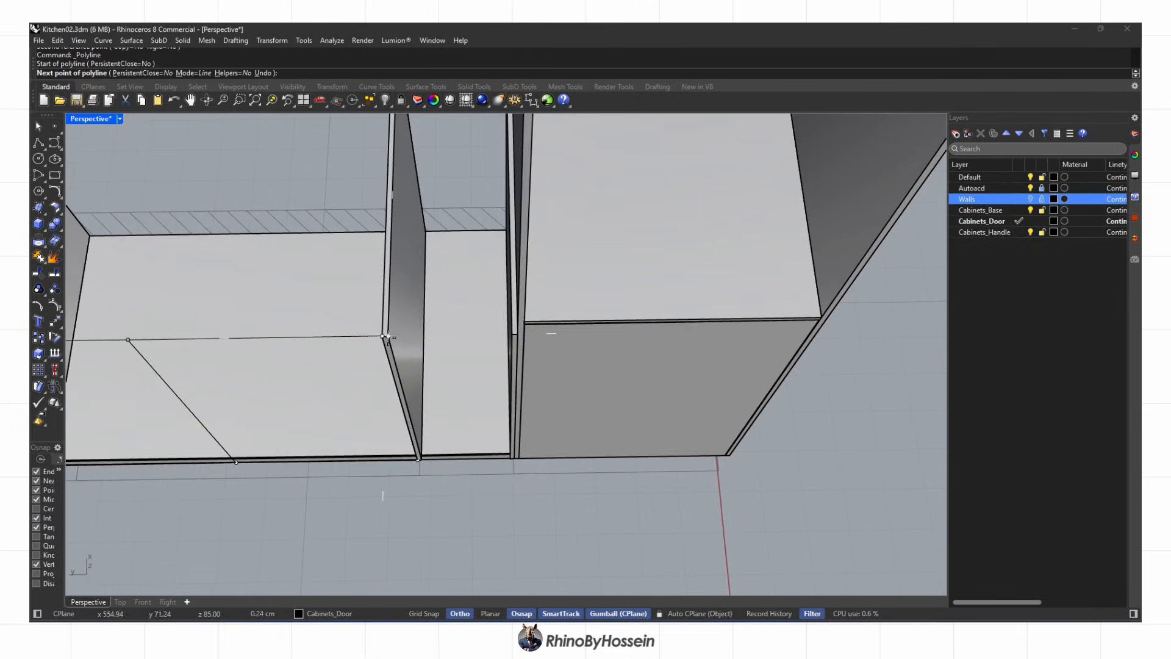
key(ctrl+z)
right_drag(502, 365, 568, 339)
scroll(536, 329, up, 3)
click(571, 266)
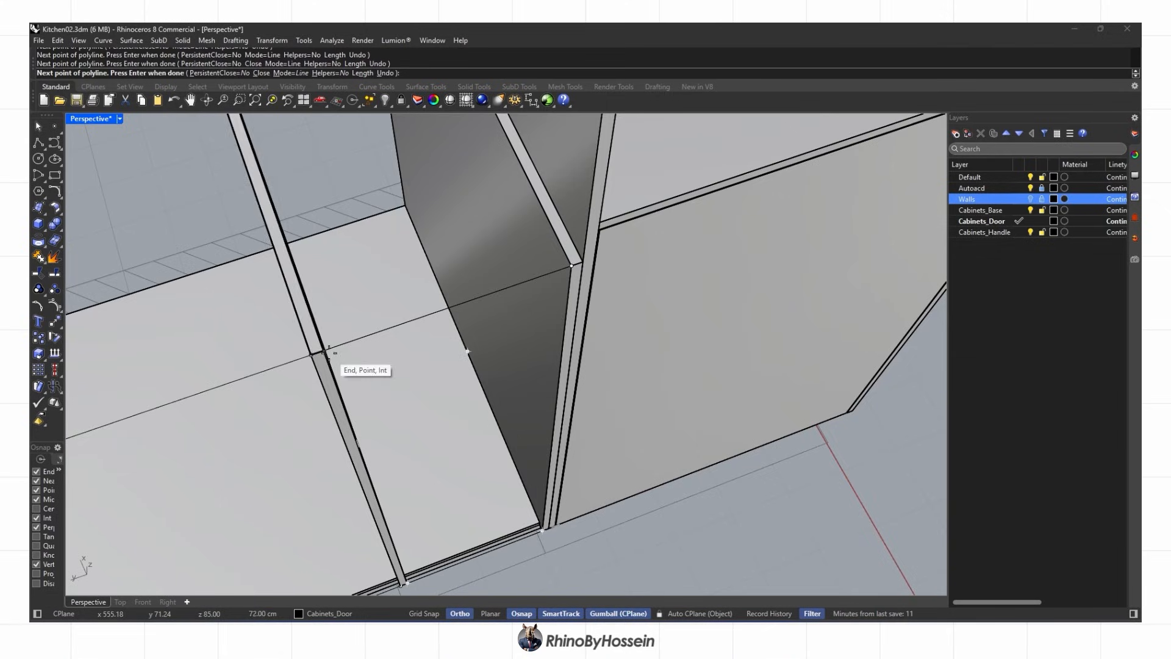
Offset the door outlines inward and delete the original curves
text(offset)
key(Return)
key(Delete)
scroll(366, 354, down, 10)
click(313, 375)
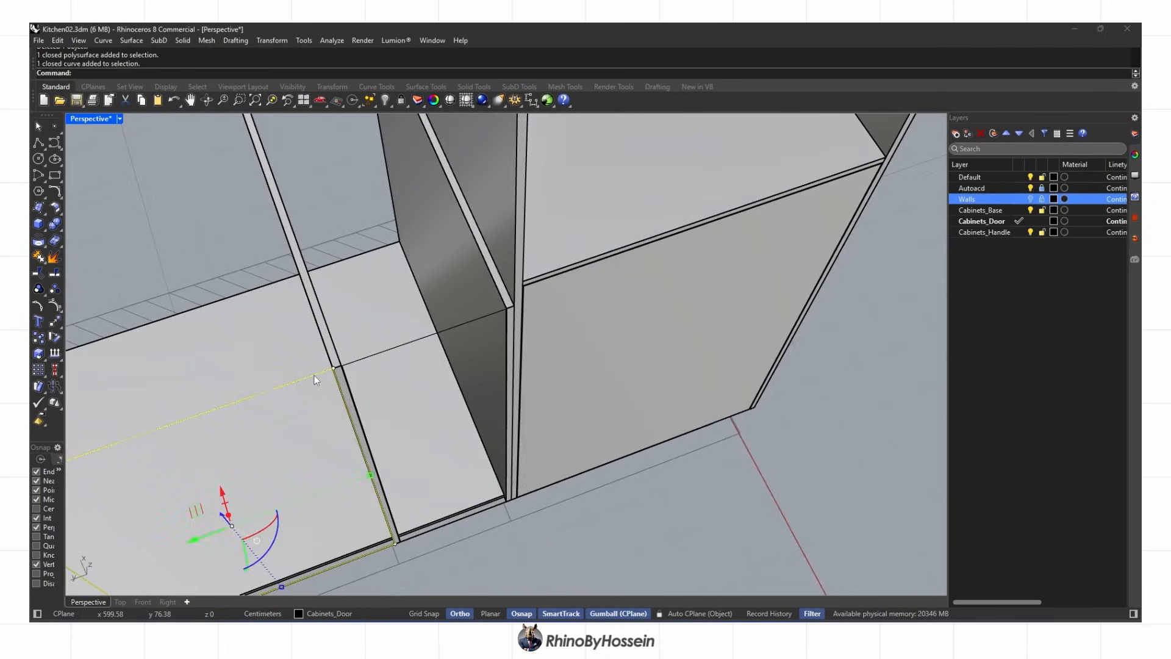
click(392, 384)
key(Delete)
click(330, 386)
key(Delete)
scroll(312, 395, down, 7)
Repeat the inward offset on the next opening's outline and delete its original
shift+right_drag(312, 395, 586, 318)
scroll(429, 366, up, 2)
click(427, 340)
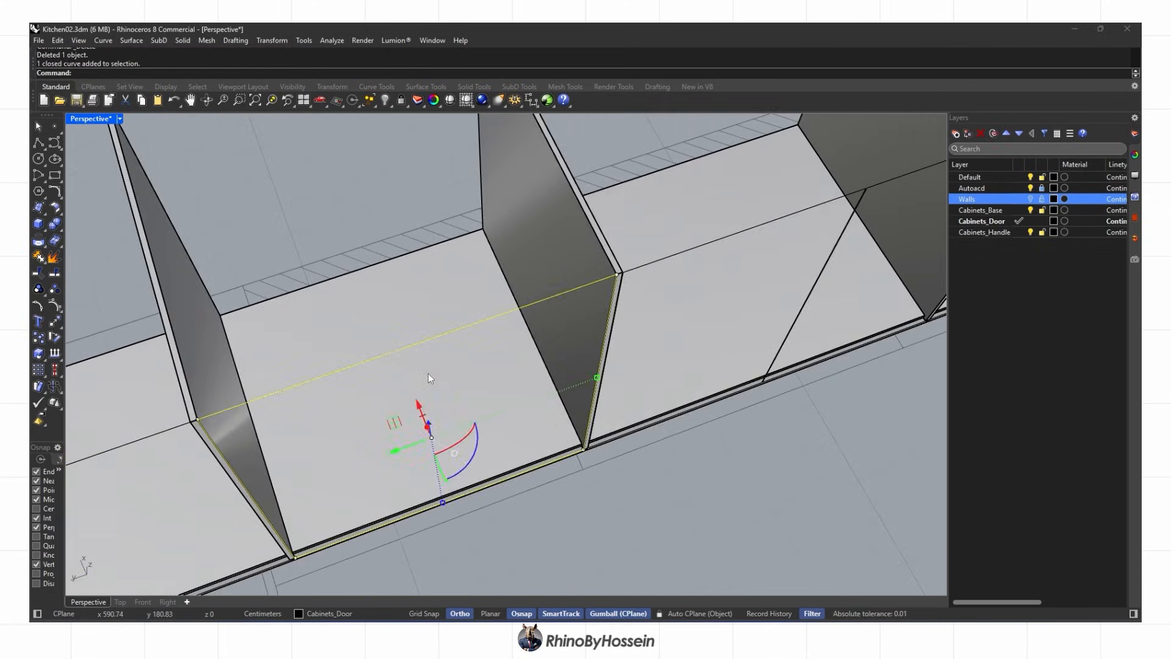
right_click(429, 374)
click(433, 372)
key(Delete)
scroll(495, 331, down, 5)
click(240, 442)
scroll(316, 400, up, 5)
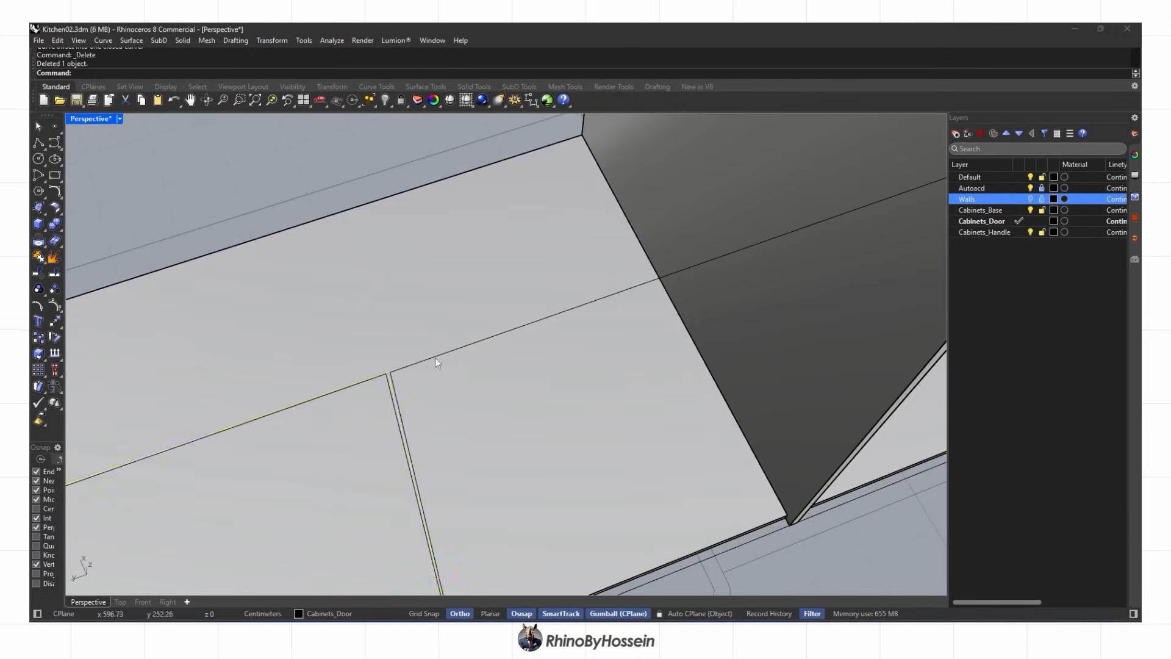
key(Delete)
scroll(396, 387, down, 5)
Select all the door outlines and align their points with Transform > SetPt
shift+right_drag(396, 387, 573, 311)
click(280, 384)
shift+click(766, 215)
shift+right_drag(766, 225, 534, 337)
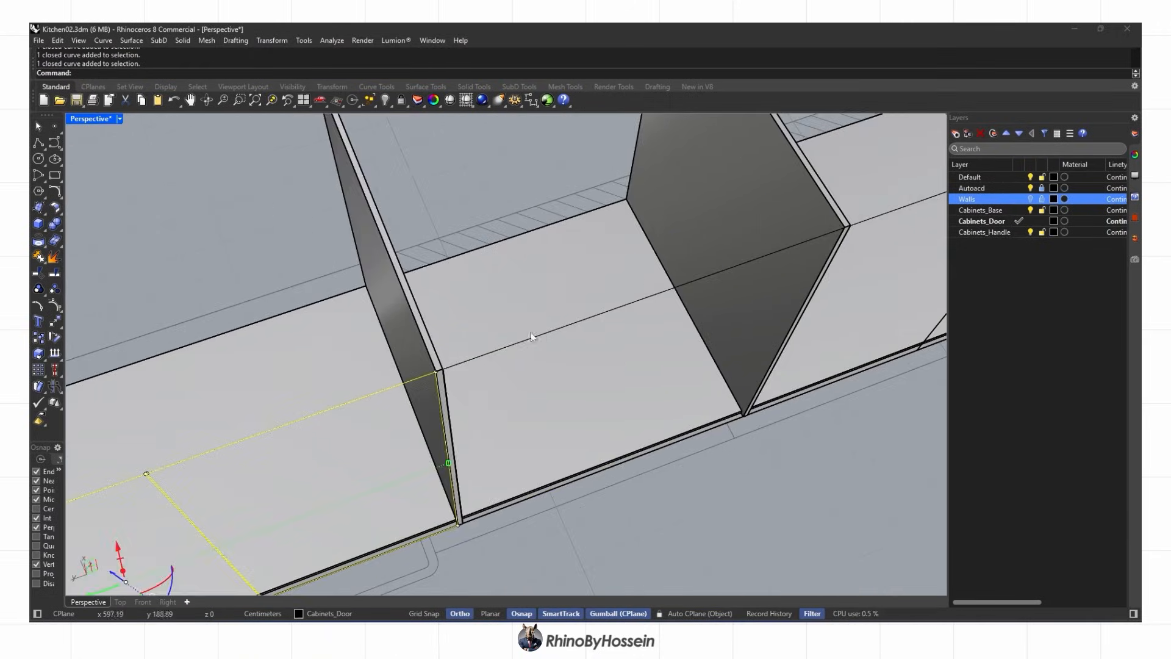
shift+click(799, 219)
shift+right_drag(862, 221, 578, 321)
shift+click(853, 204)
click(272, 40)
click(319, 205)
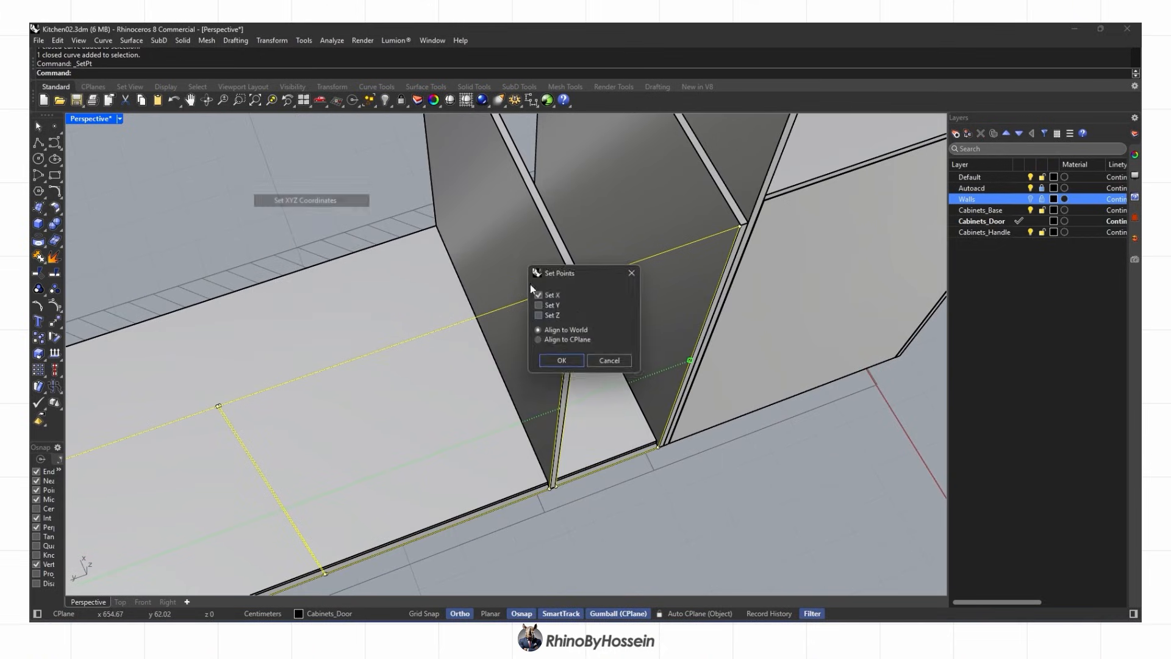
click(495, 508)
scroll(573, 283, up, 3)
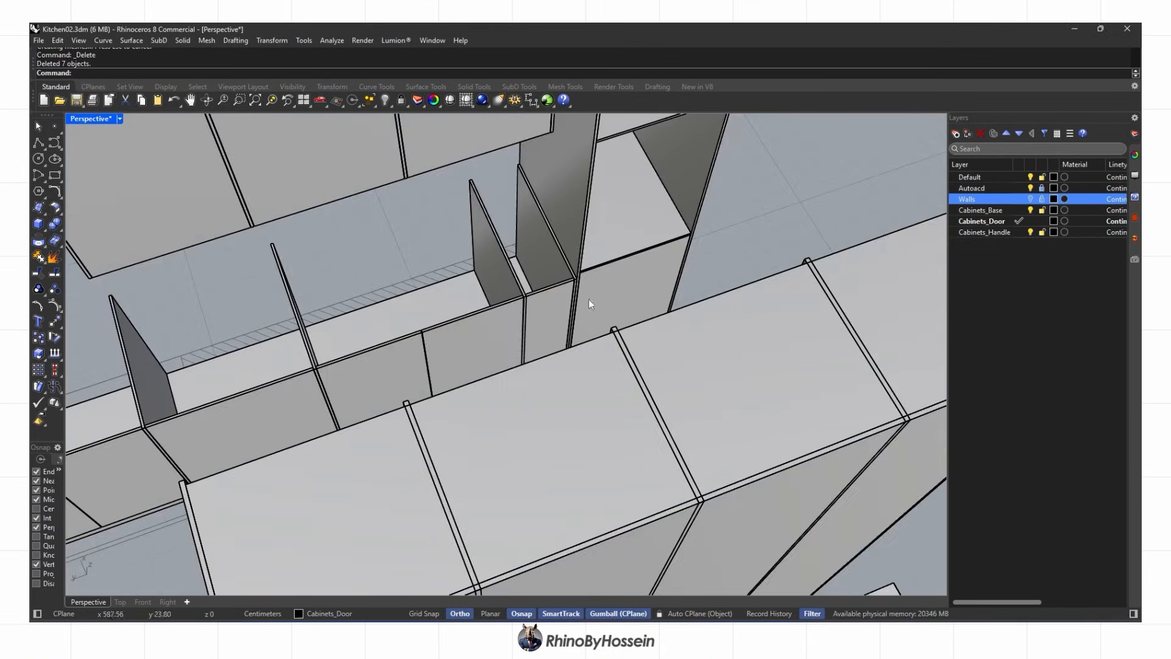
Select the door panels, including both tall cabinet doors, then undo the isolation
right_drag(588, 299, 623, 310)
click(622, 310)
shift+click(290, 442)
shift+right_drag(169, 448, 341, 427)
shift+click(170, 366)
shift+click(512, 263)
shift+click(635, 222)
right_drag(634, 244, 495, 469)
scroll(482, 348, down, 2)
shift+click(515, 379)
shift+click(539, 376)
right_drag(539, 376, 842, 268)
click(435, 127)
key(ctrl+z)
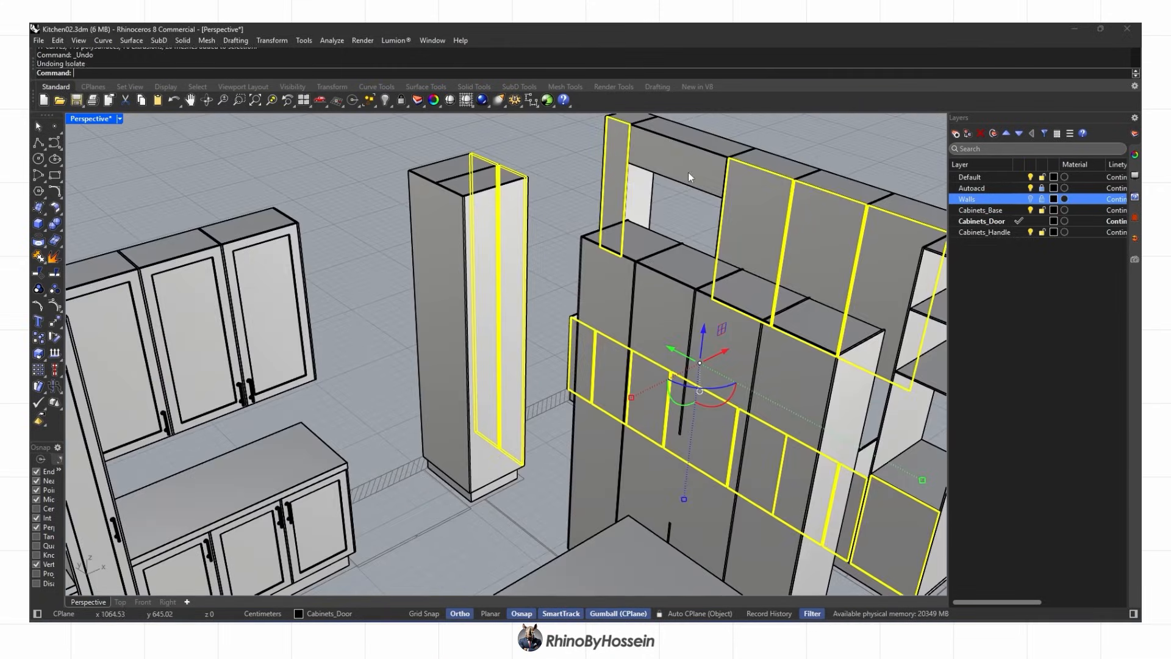
Isolate the door panels and duplicate the face borders of the tall doors
click(434, 122)
click(371, 283)
right_drag(269, 268, 658, 293)
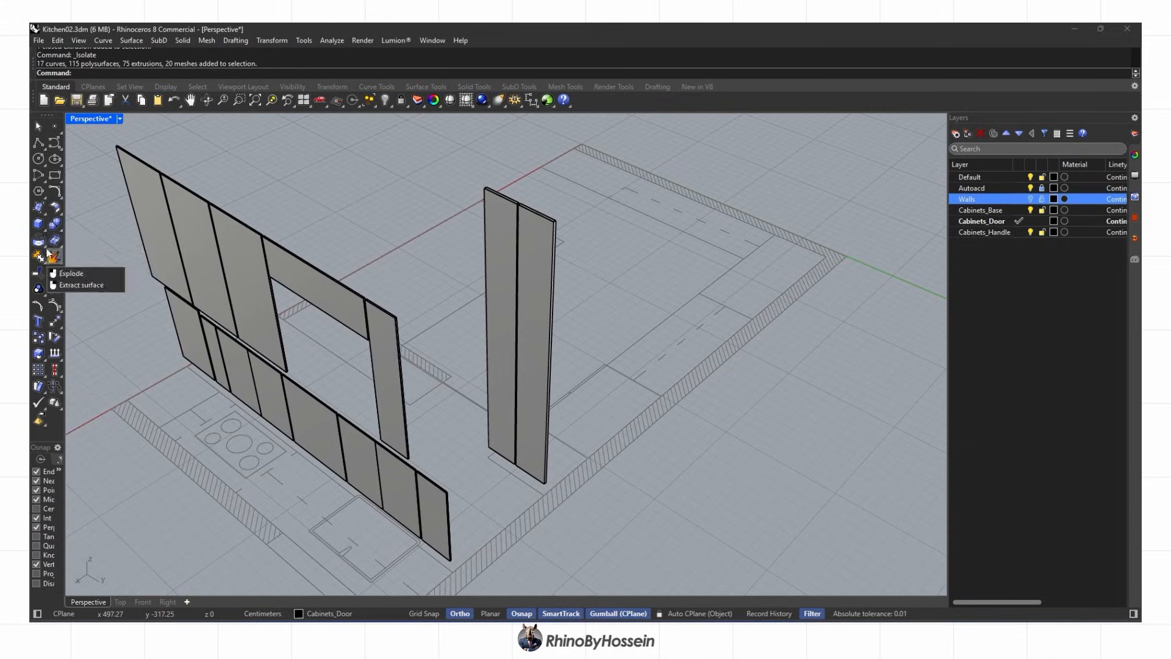
right_drag(373, 281, 506, 305)
click(507, 299)
click(573, 280)
key(Return)
scroll(528, 210, up, 5)
Offset the left tall door's border 6 inward and delete the original border curve
click(541, 221)
text(Offset)
key(Return)
click(509, 268)
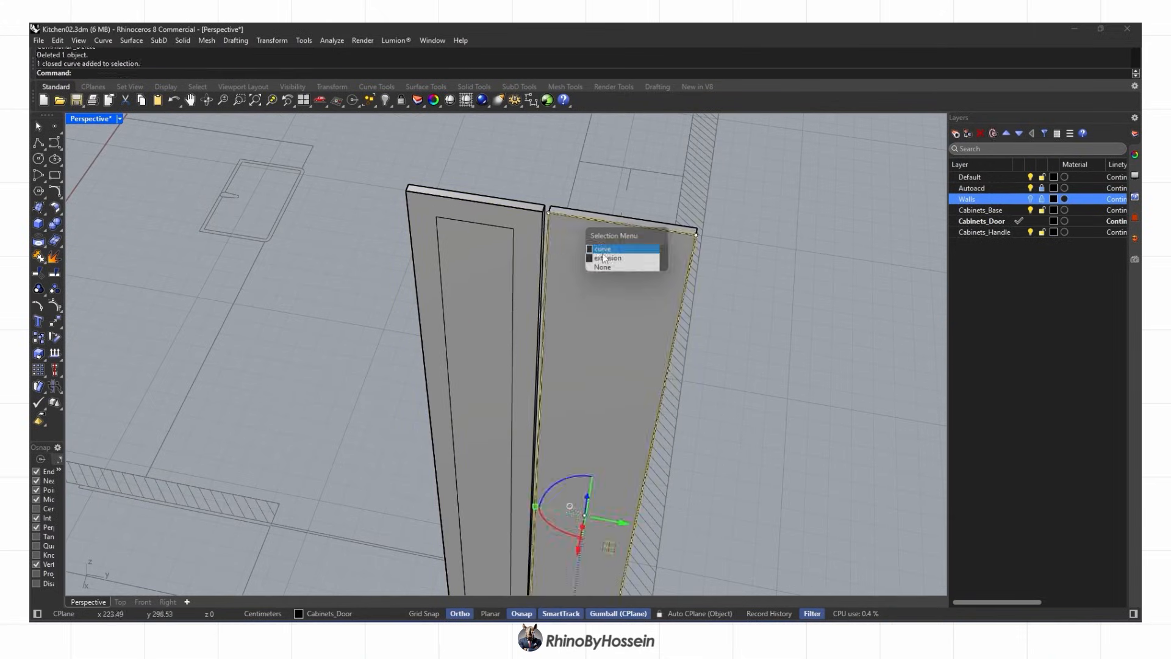
key(Delete)
Duplicate the border curves of the L-shaped panel and the other door faces
scroll(605, 262, down, 9)
right_drag(605, 262, 549, 214)
scroll(430, 271, up, 6)
click(376, 250)
click(449, 261)
key(Escape)
scroll(540, 526, down, 2)
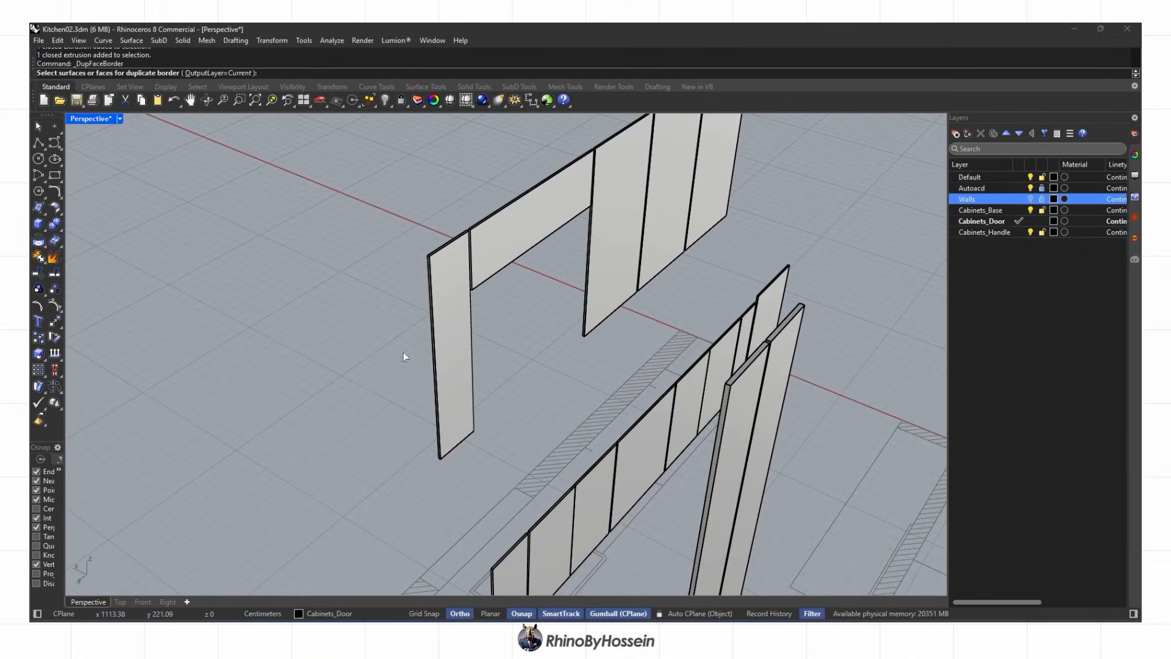
click(450, 350)
right_drag(450, 351, 414, 316)
click(629, 450)
right_drag(628, 450, 558, 467)
click(546, 470)
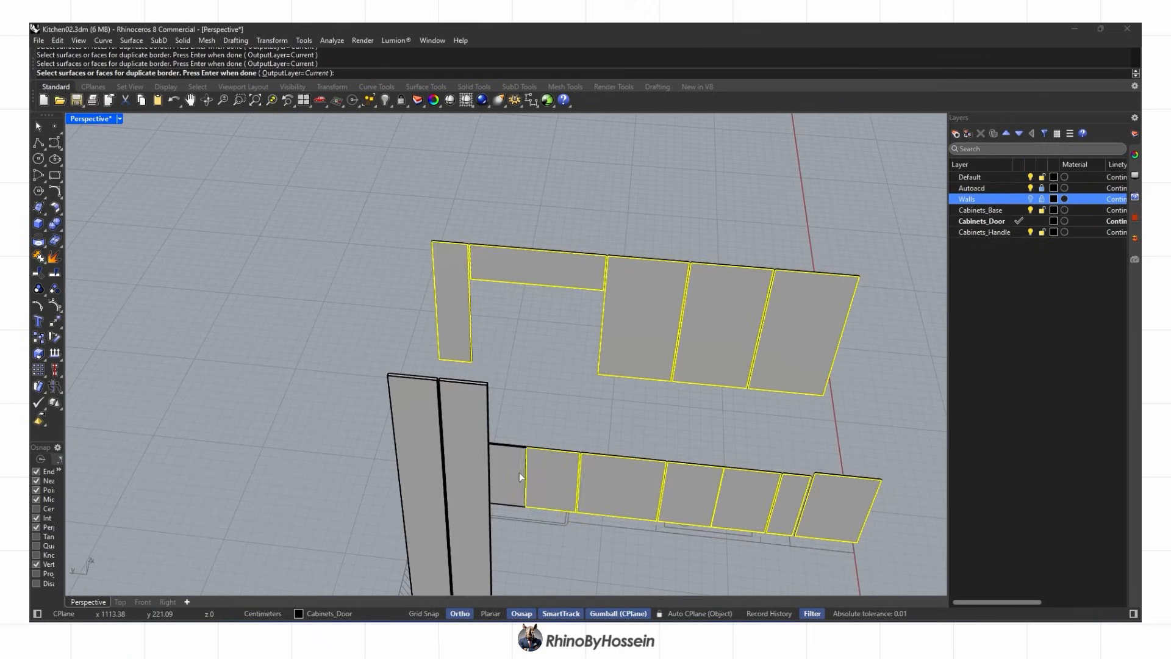
right_click(519, 472)
Offset the upper-left door's border curve 6 inward
right_drag(426, 403, 480, 387)
scroll(439, 262, up, 8)
right_click(416, 244)
key(Escape)
click(416, 244)
text(of)
key(Return)
click(453, 274)
Offset the third door's border curve 6 inside the door
right_drag(574, 272, 498, 275)
scroll(549, 274, down, 3)
click(777, 276)
click(808, 309)
right_click(808, 330)
click(809, 366)
Offset the borders of two more doors toward the base cabinets inward by 6
shift+right_drag(811, 366, 486, 344)
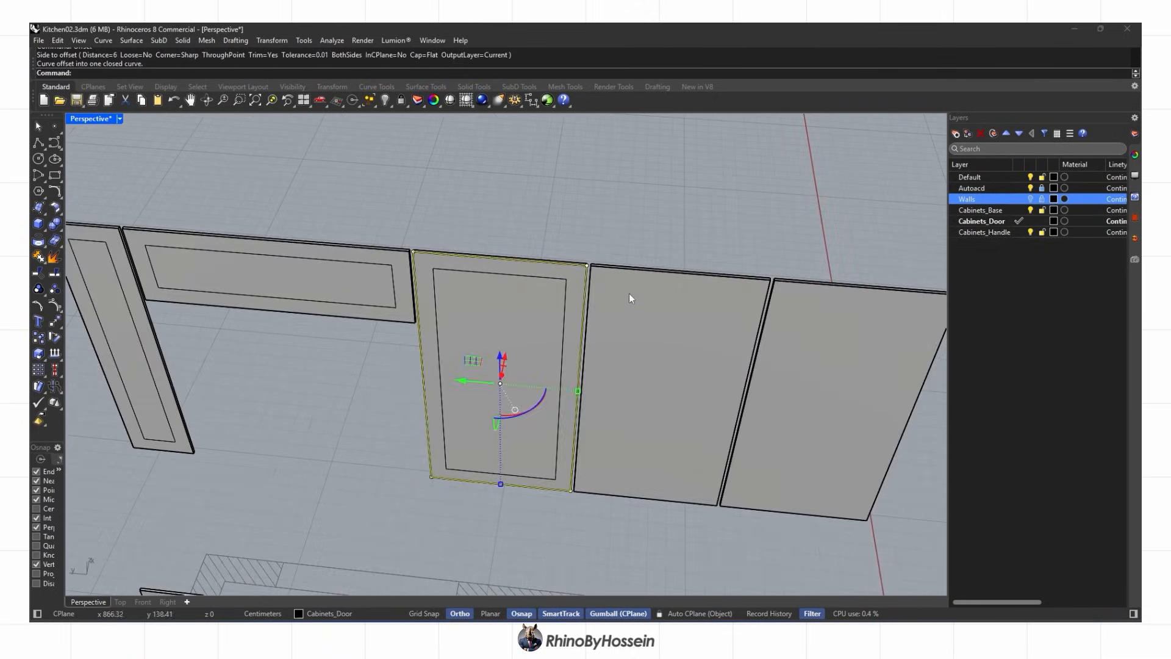
click(807, 331)
scroll(804, 331, down, 5)
right_drag(804, 330, 745, 327)
click(532, 492)
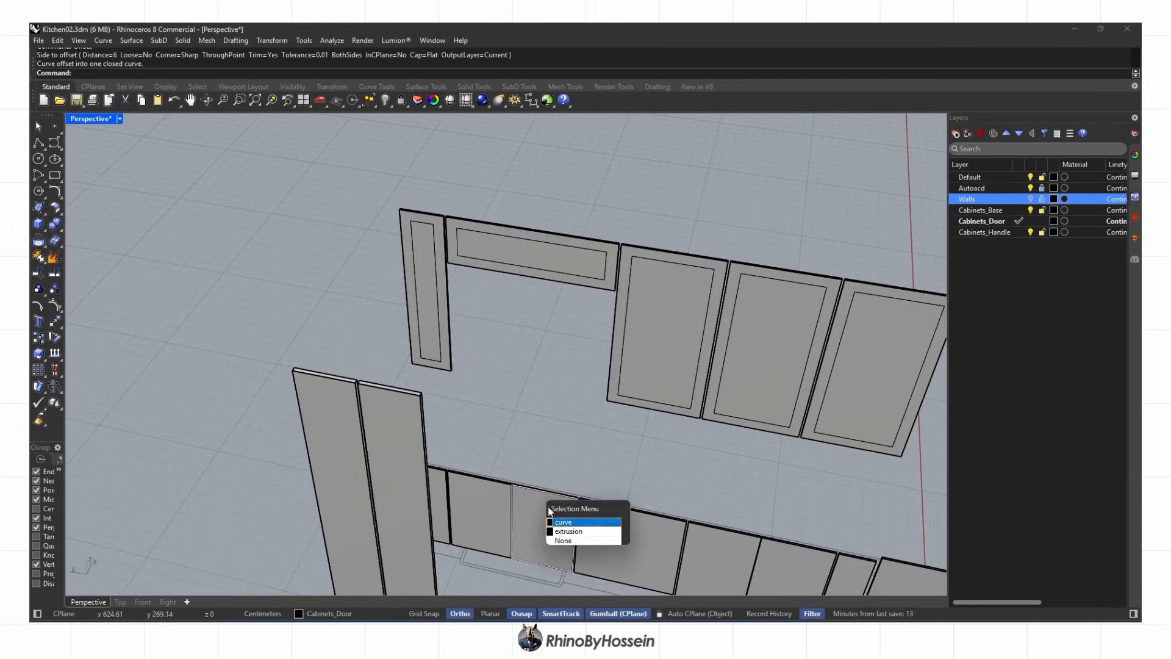
click(556, 520)
scroll(546, 499, up, 4)
click(533, 509)
click(456, 460)
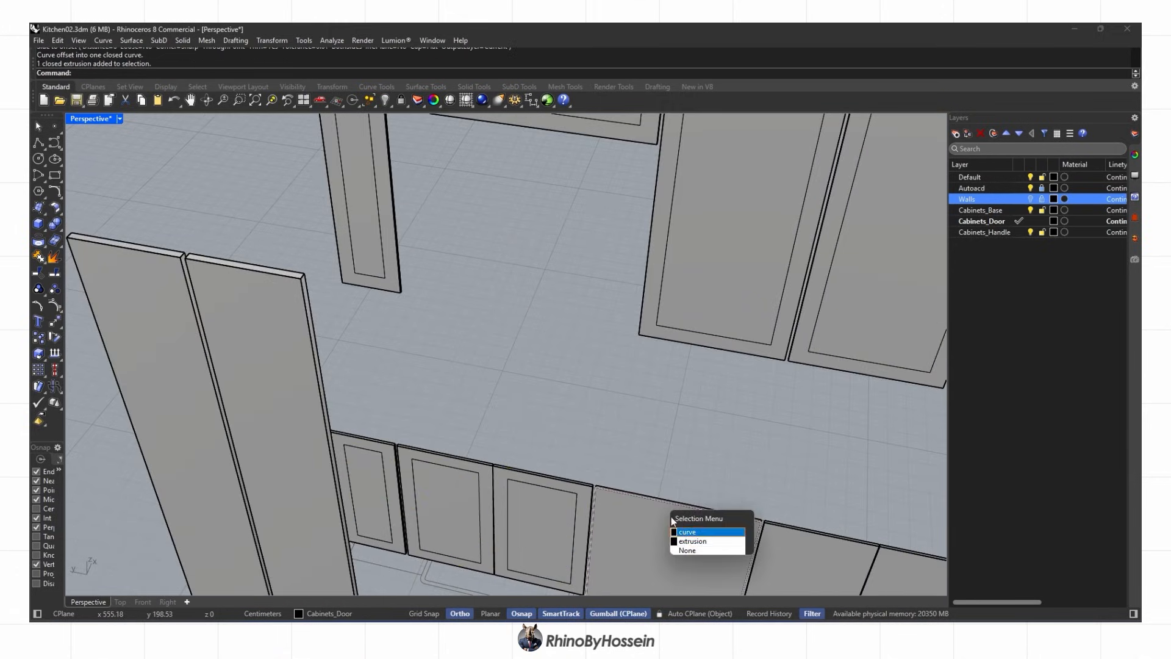
Select the new inner rectangles on a base door and an upper cabinet door
scroll(790, 521, down, 3)
click(616, 396)
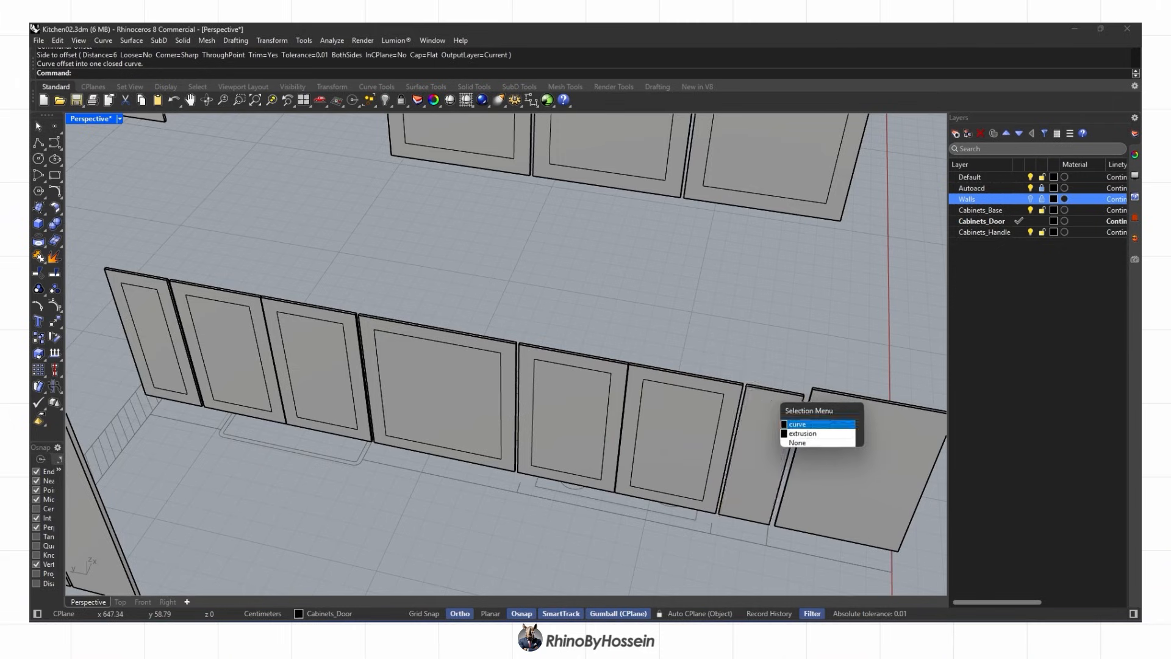
click(866, 428)
scroll(859, 427, down, 3)
right_drag(858, 427, 420, 298)
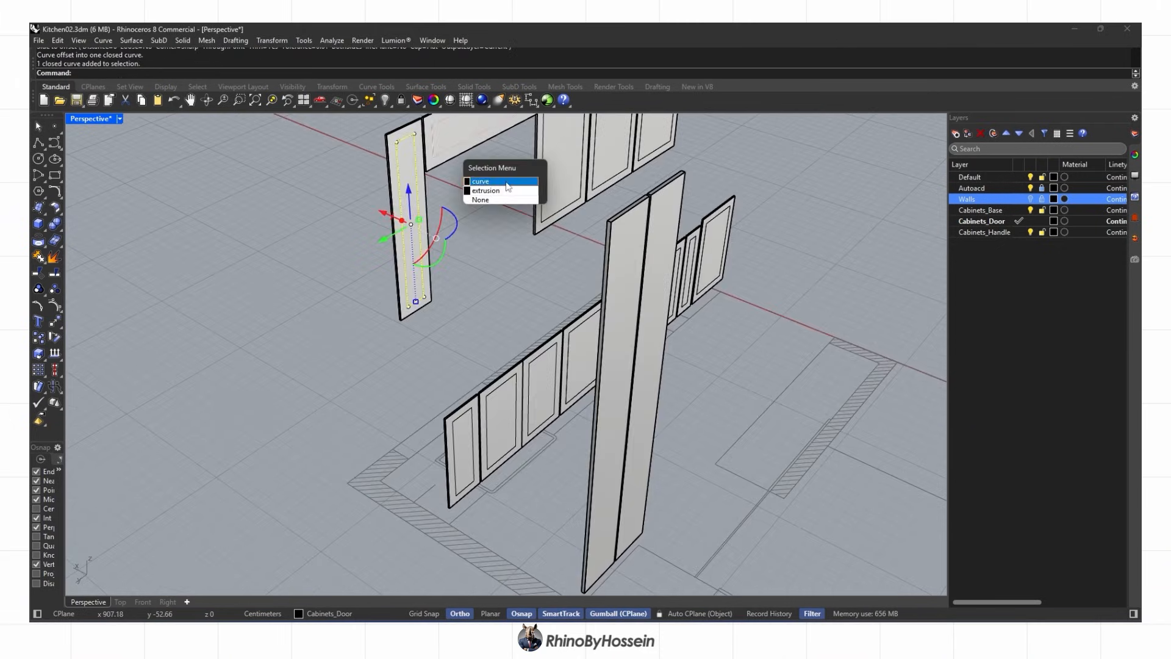
click(507, 183)
right_drag(507, 183, 575, 369)
right_drag(748, 358, 539, 404)
scroll(539, 404, up, 4)
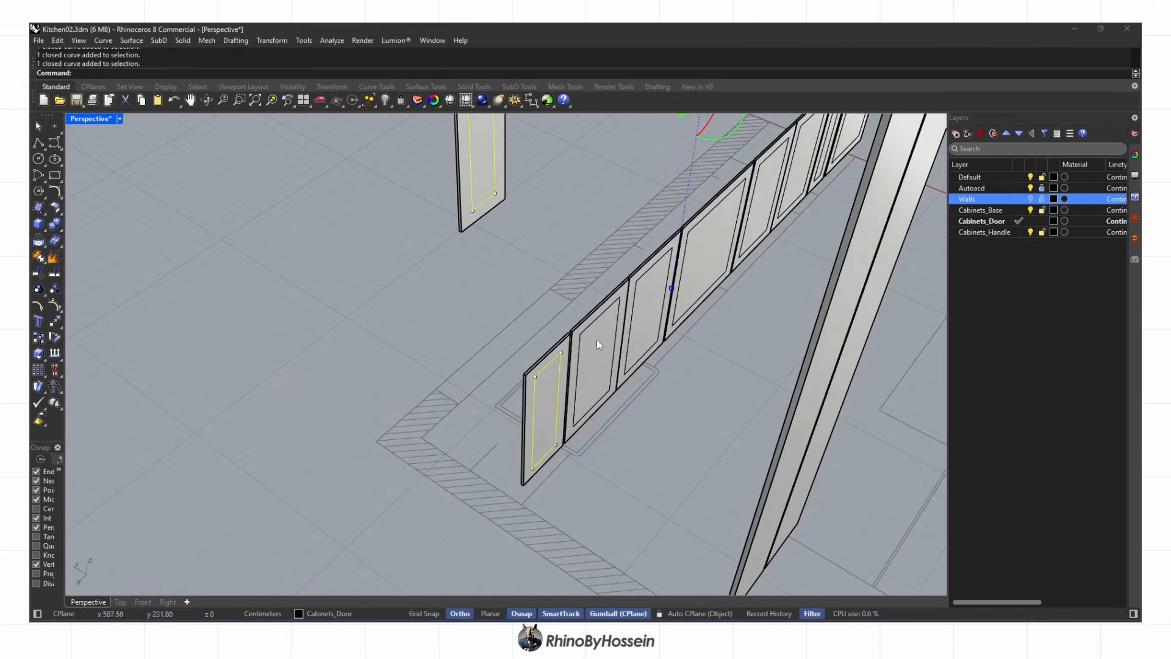
Add the remaining base door and tall panel inner curves to the selection
click(687, 244)
right_drag(687, 244, 324, 306)
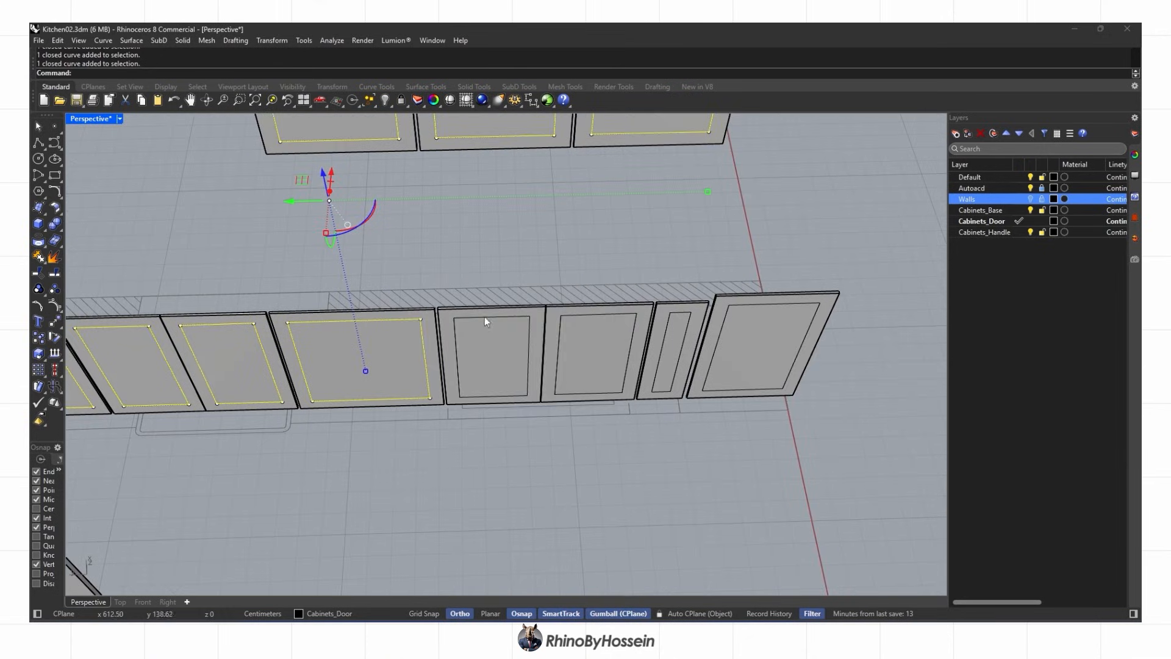
click(731, 306)
right_drag(732, 306, 903, 250)
scroll(658, 244, down, 4)
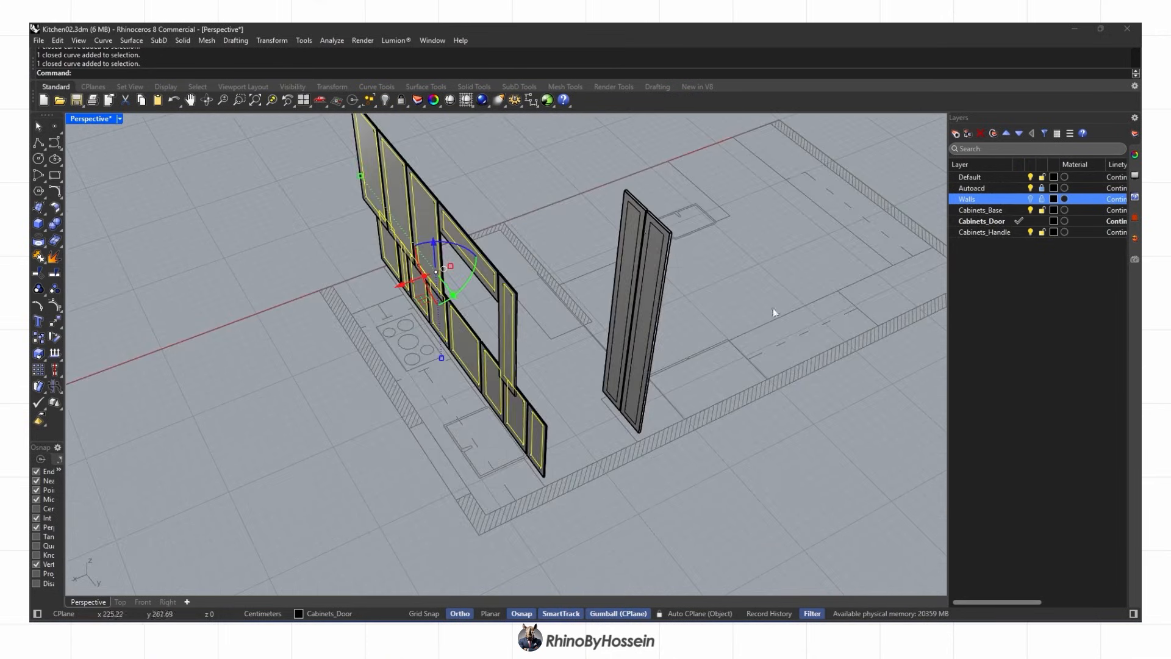
scroll(658, 241, up, 5)
shift+click(662, 222)
Extrude the inner door curves into 0.5-thick solids and delete the leftover curves
right_drag(633, 190, 390, 236)
click(38, 223)
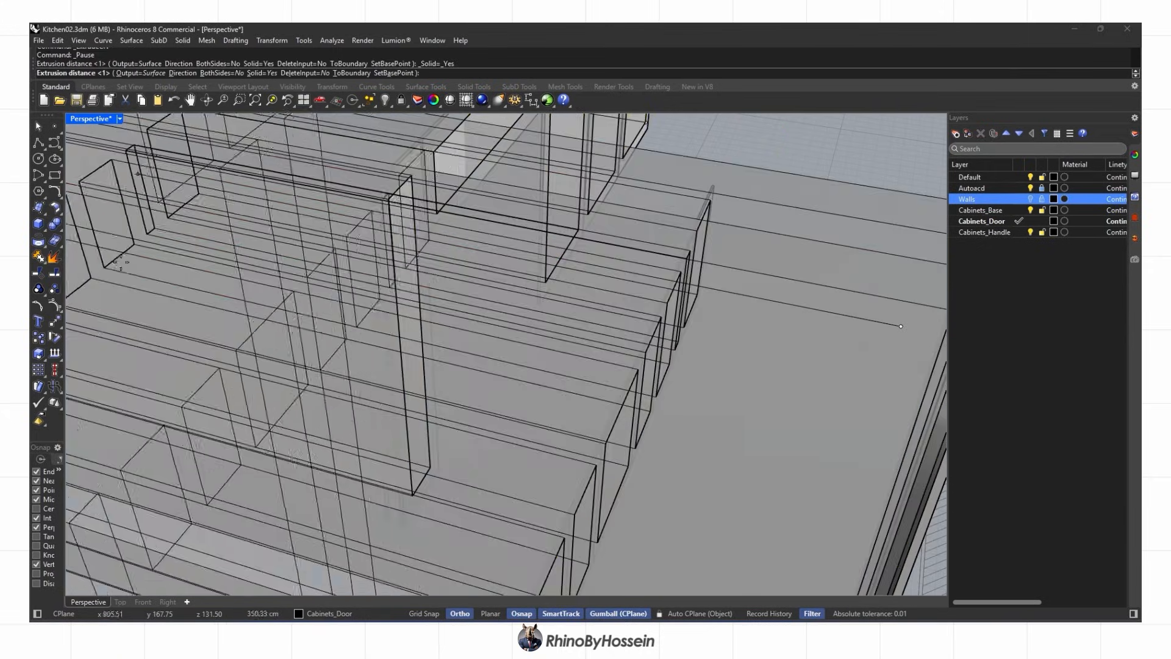
key(Delete)
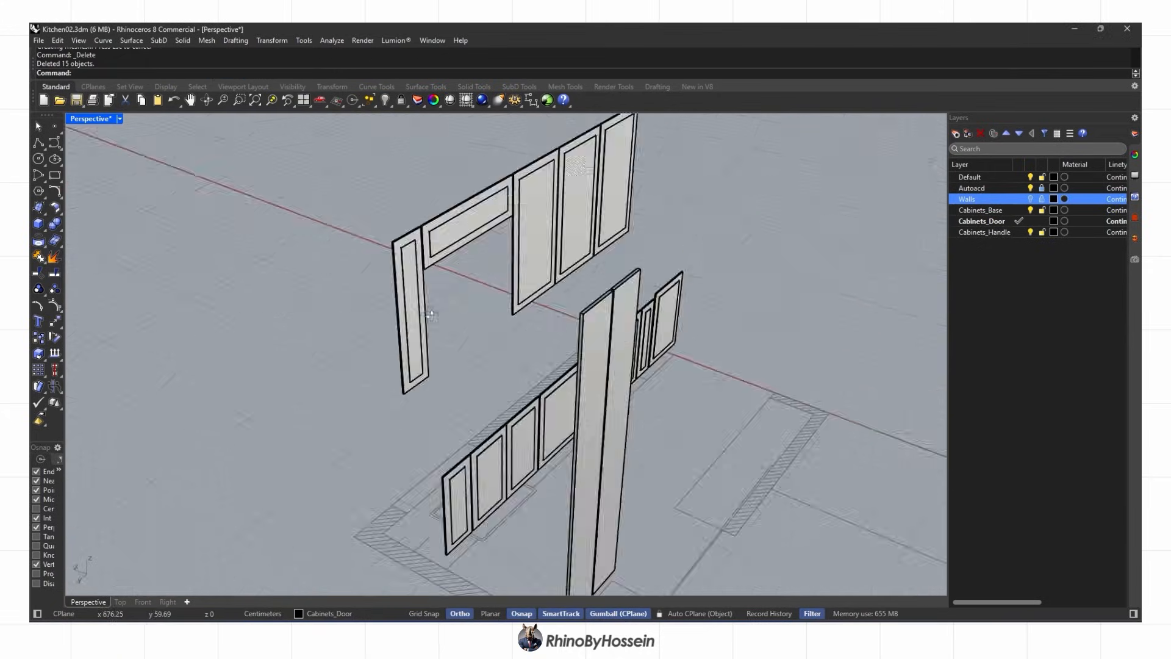
scroll(376, 197, up, 5)
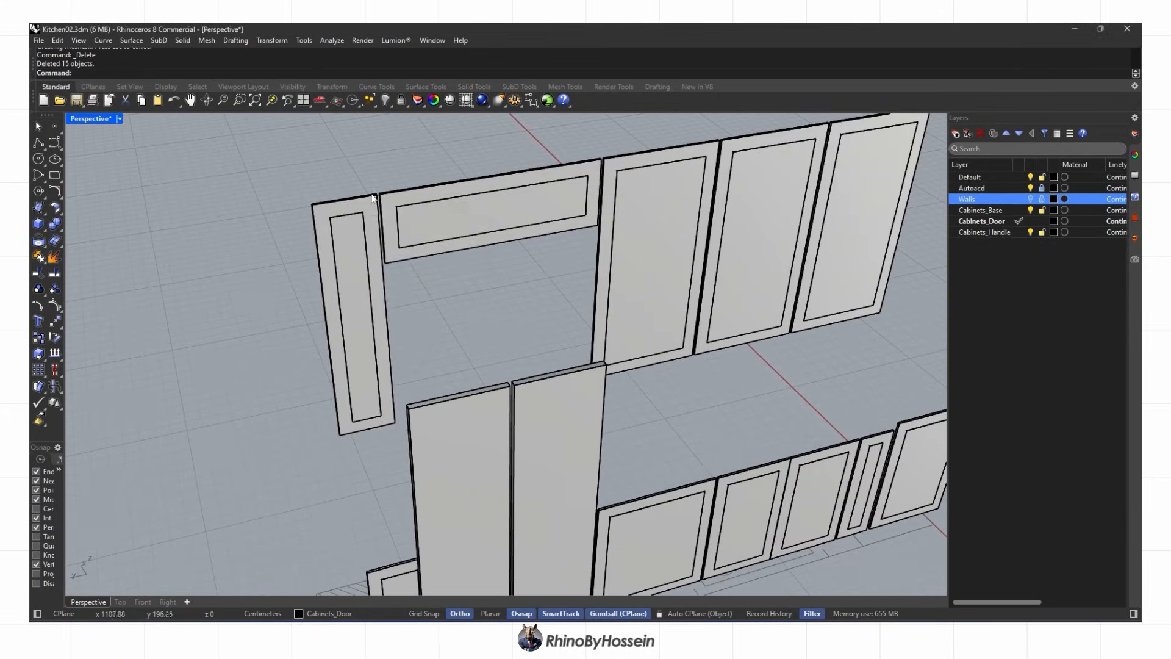
Select all upper and lower cabinet door fronts to cut into
shift+click(834, 161)
shift+right_drag(372, 579, 540, 397)
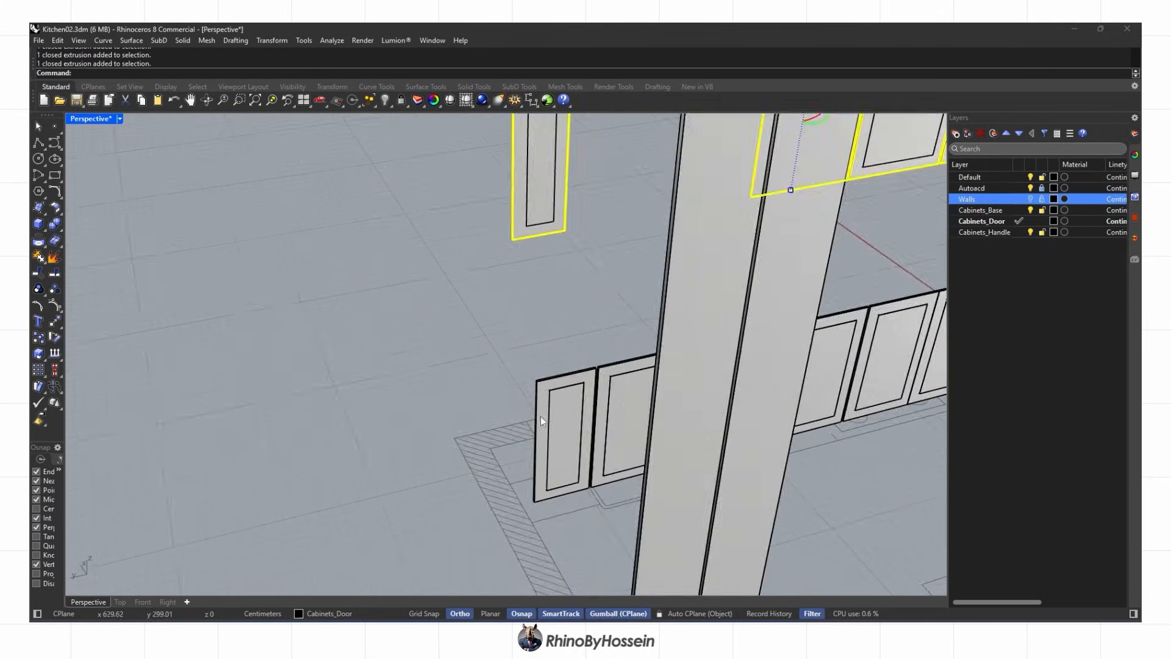
shift+click(540, 416)
shift+click(645, 403)
right_drag(732, 366, 341, 342)
shift+click(546, 349)
shift+click(560, 351)
shift+click(538, 346)
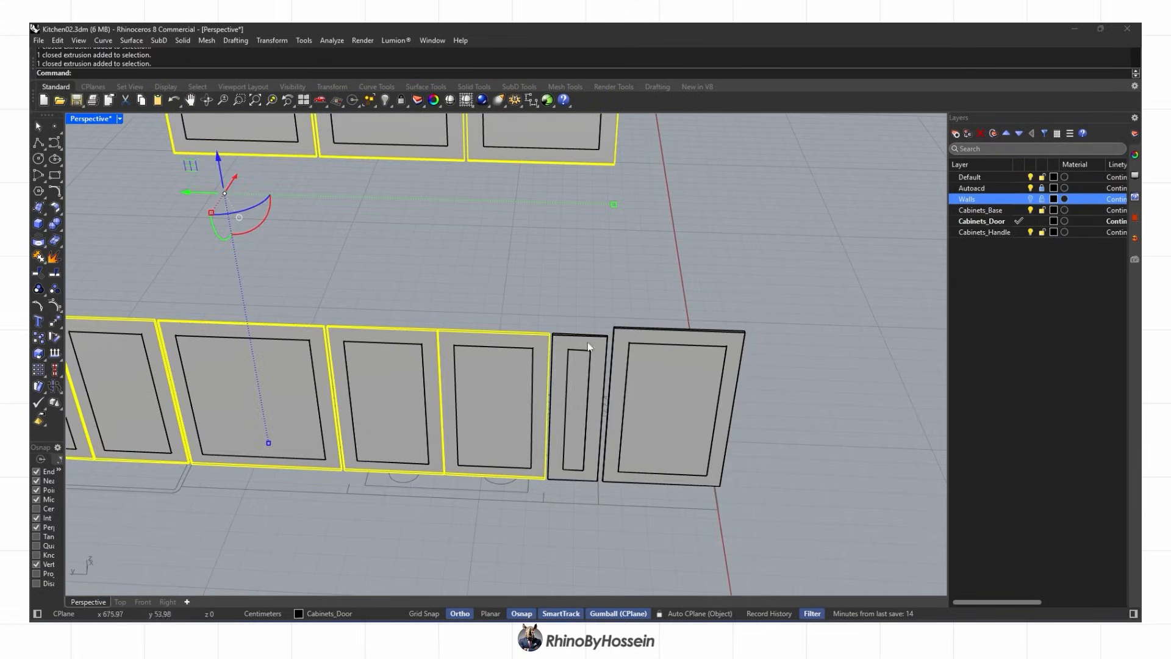
shift+click(588, 345)
shift+click(629, 343)
scroll(628, 342, down, 3)
shift+right_drag(628, 342, 866, 384)
Subtract every inner panel solid from the door fronts with BooleanDifference
shift+right_drag(276, 266, 275, 430)
click(413, 340)
click(478, 299)
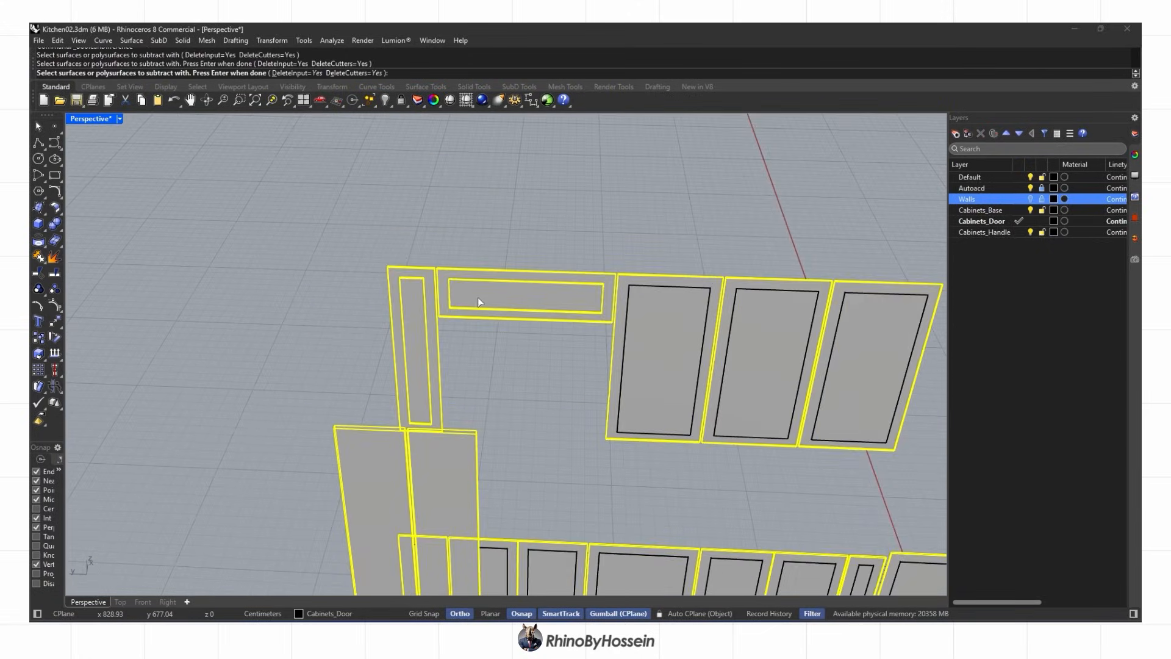
click(665, 358)
click(762, 361)
click(863, 363)
click(640, 416)
click(591, 415)
click(299, 416)
click(258, 405)
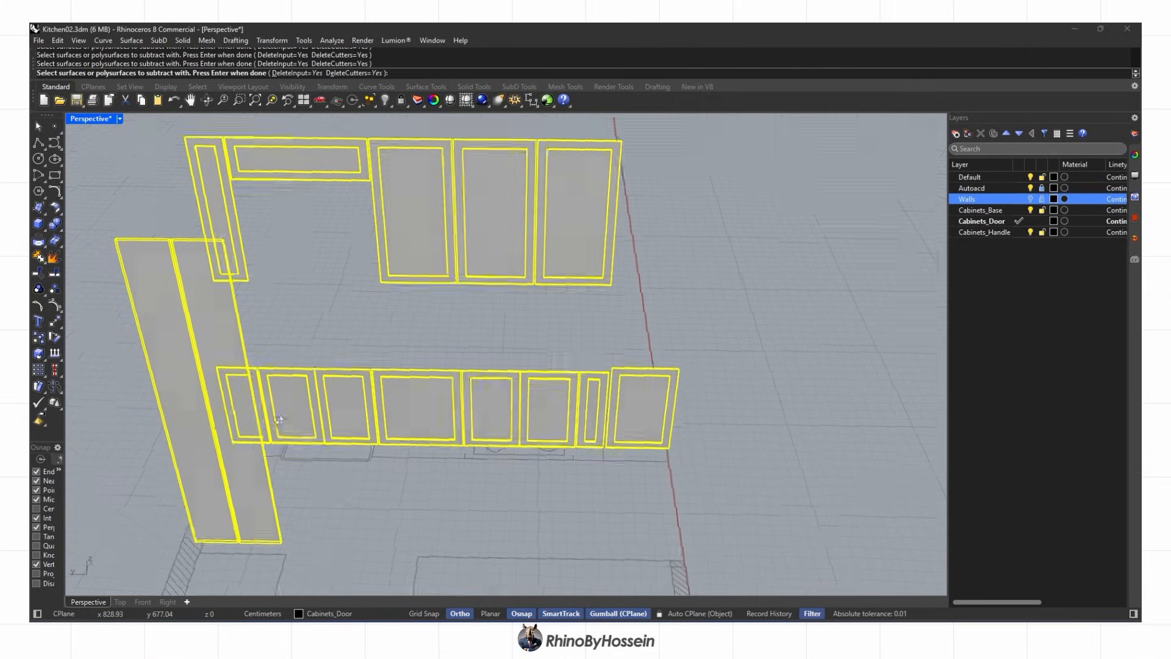
right_drag(280, 417, 564, 360)
click(567, 354)
click(521, 335)
key(Return)
Check the recessed door profiles in the front view, then return to perspective
scroll(524, 293, up, 8)
right_drag(525, 292, 414, 297)
click(143, 601)
scroll(734, 397, down, 5)
scroll(584, 419, up, 2)
right_drag(735, 396, 464, 305)
click(88, 601)
Start ChamferEdge and pick the left door's top and bottom recess edges
click(72, 262)
scroll(507, 347, up, 5)
click(239, 100)
drag(269, 146, 567, 387)
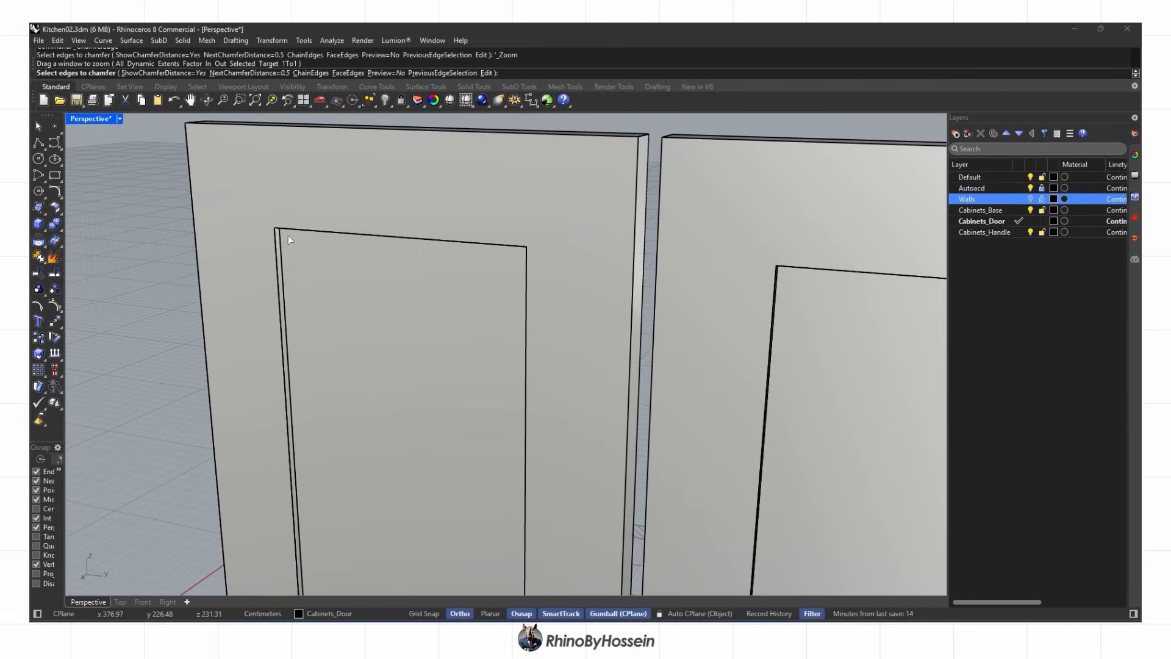
right_drag(527, 324, 613, 258)
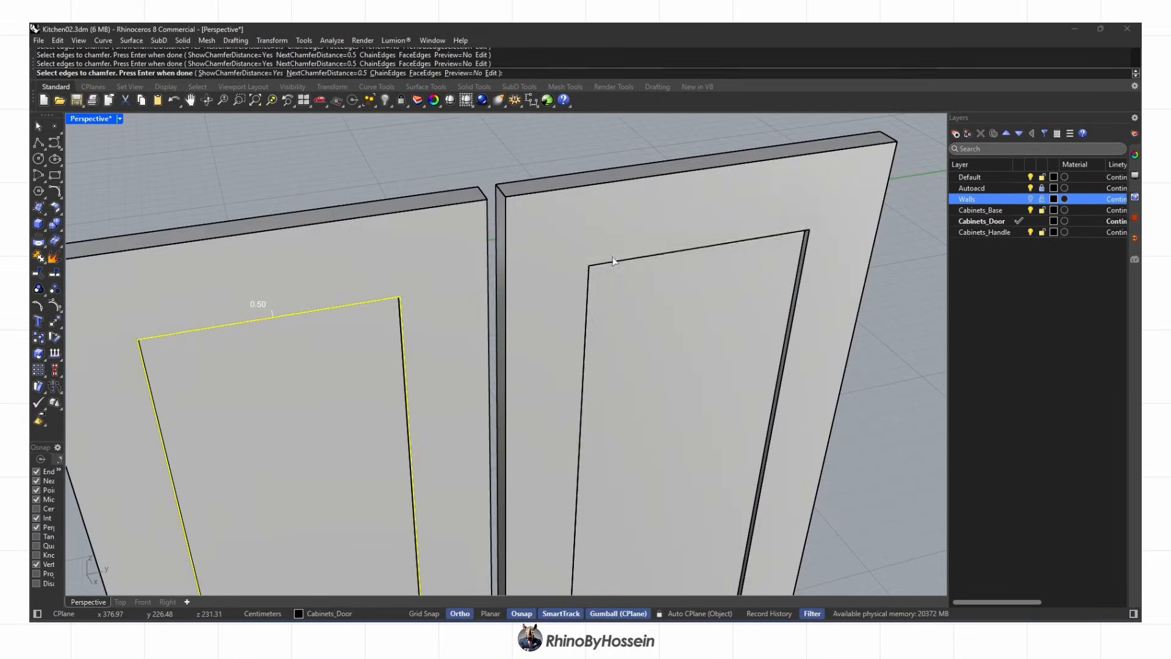
click(585, 302)
click(793, 327)
scroll(732, 366, down, 8)
scroll(627, 476, up, 8)
click(616, 515)
click(473, 397)
Add the recess edges of the neighbouring doors, including their top and left edges
scroll(472, 399, down, 7)
right_drag(519, 396, 410, 416)
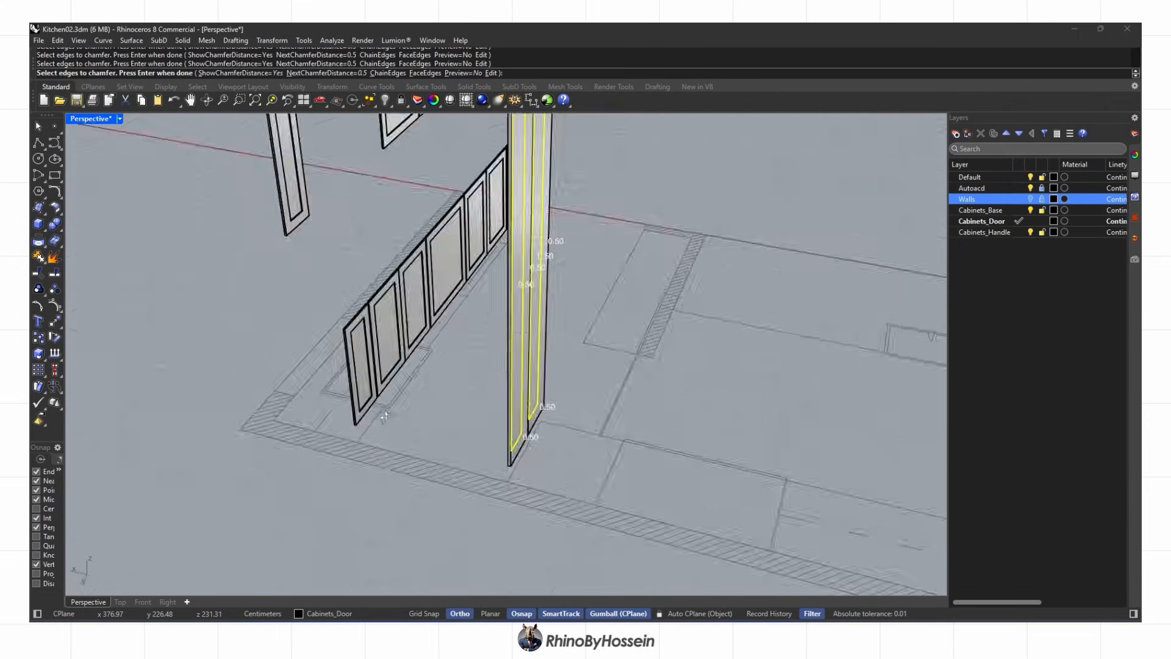
scroll(409, 416, up, 8)
click(360, 224)
click(463, 278)
scroll(463, 278, down, 6)
click(455, 512)
click(514, 412)
click(520, 430)
click(599, 329)
click(629, 293)
click(638, 287)
right_drag(683, 303, 366, 329)
click(284, 337)
scroll(411, 305, up, 8)
click(515, 330)
scroll(515, 332, down, 8)
scroll(630, 425, up, 8)
click(155, 457)
scroll(156, 459, down, 3)
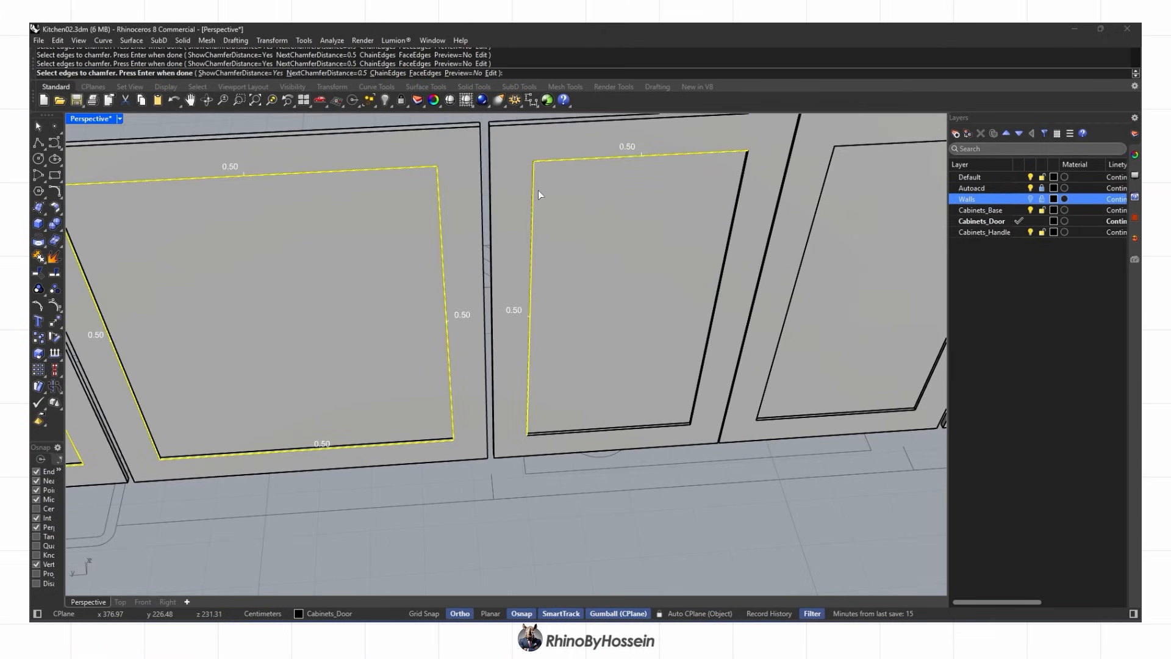
scroll(768, 426, down, 3)
scroll(802, 222, up, 3)
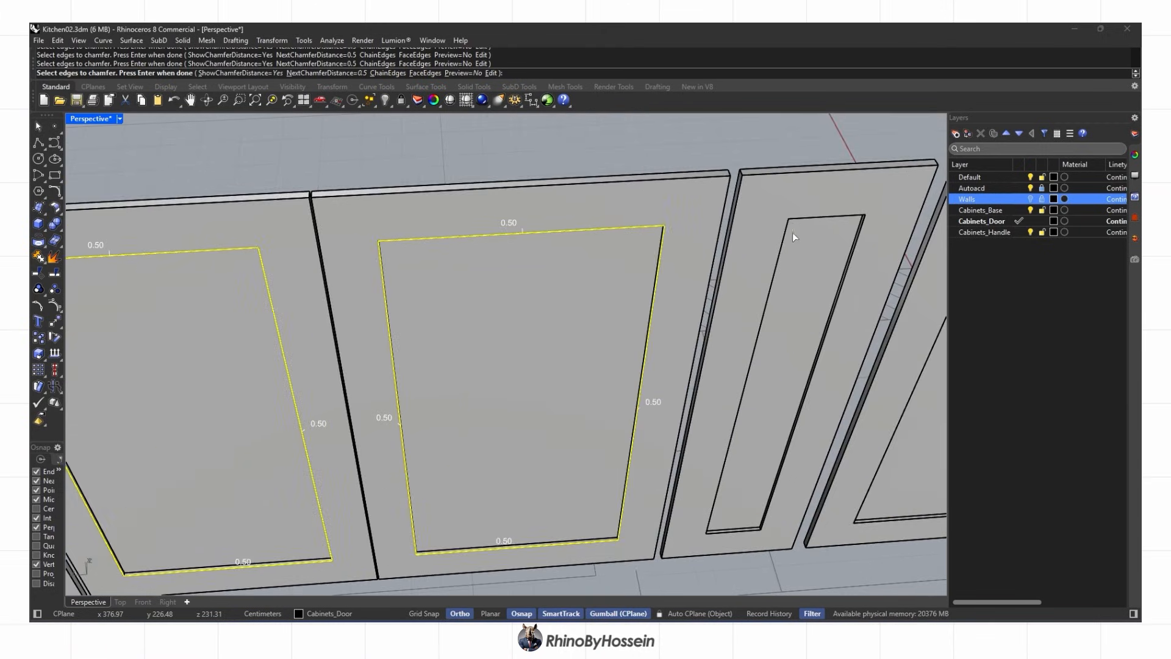
Add the recess edges of the right lower doors and an upper door
click(639, 482)
click(677, 507)
click(882, 460)
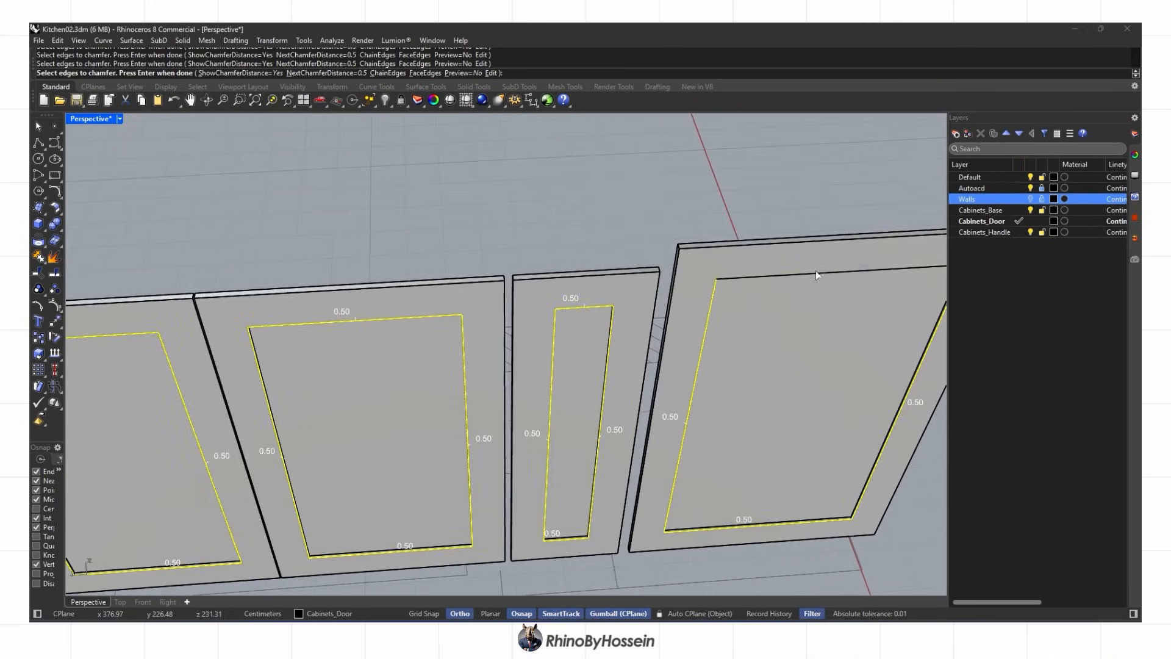
click(816, 273)
scroll(805, 272, down, 8)
scroll(625, 223, up, 8)
click(603, 305)
click(664, 347)
click(804, 328)
scroll(683, 338, down, 6)
scroll(689, 141, up, 3)
click(701, 122)
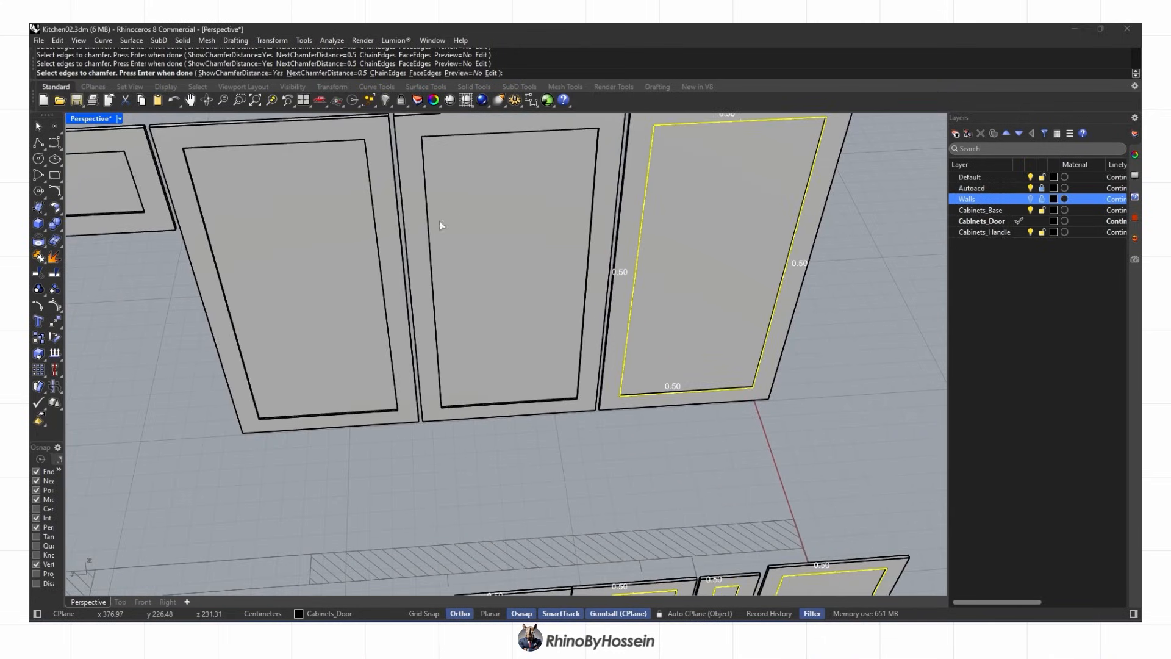
click(457, 256)
scroll(423, 235, up, 4)
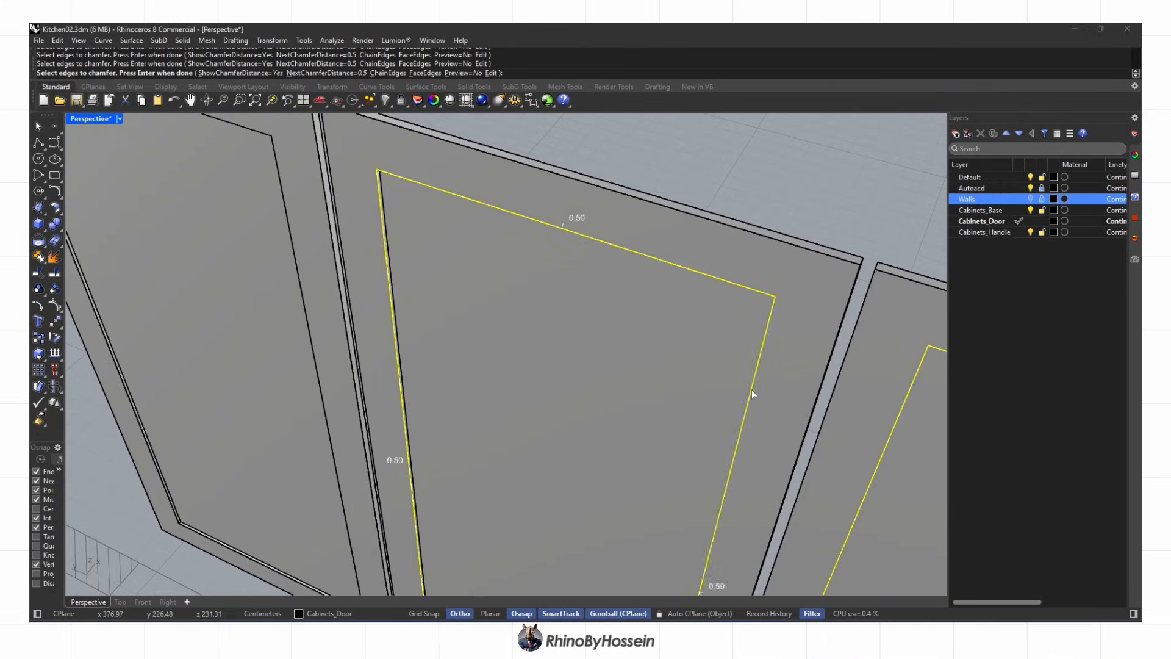
scroll(764, 380, down, 8)
scroll(750, 476, up, 5)
Add the left doors' remaining inner recess edges and apply the 0.50 chamfer
click(278, 351)
scroll(305, 353, up, 4)
scroll(309, 360, down, 8)
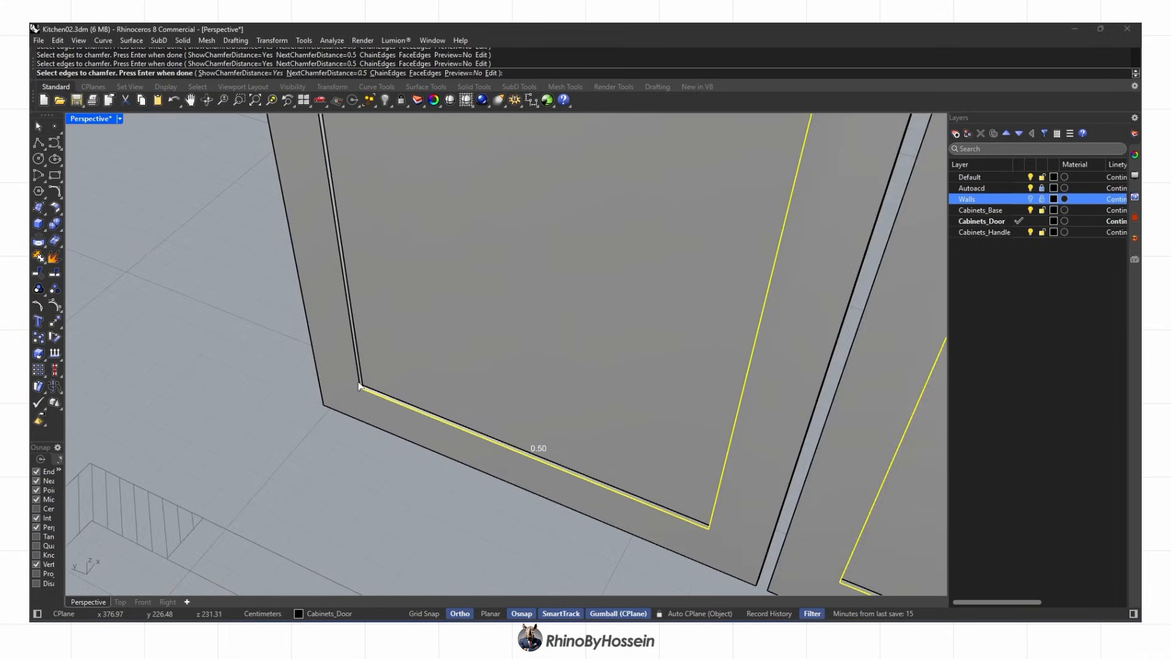
click(356, 377)
click(359, 139)
scroll(359, 140, down, 6)
click(605, 382)
click(621, 369)
click(604, 246)
scroll(499, 307, down, 8)
click(307, 241)
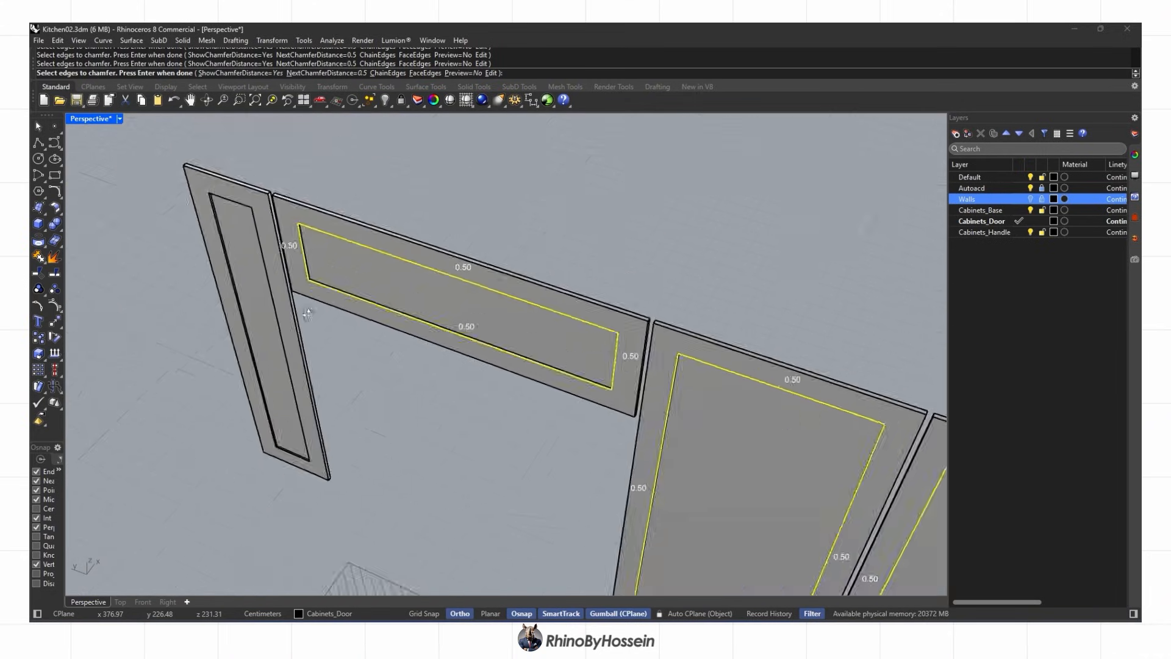
scroll(214, 253, up, 7)
click(220, 257)
click(174, 272)
click(333, 411)
scroll(335, 412, down, 6)
scroll(341, 561, up, 7)
click(358, 455)
scroll(358, 452, down, 14)
key(Return)
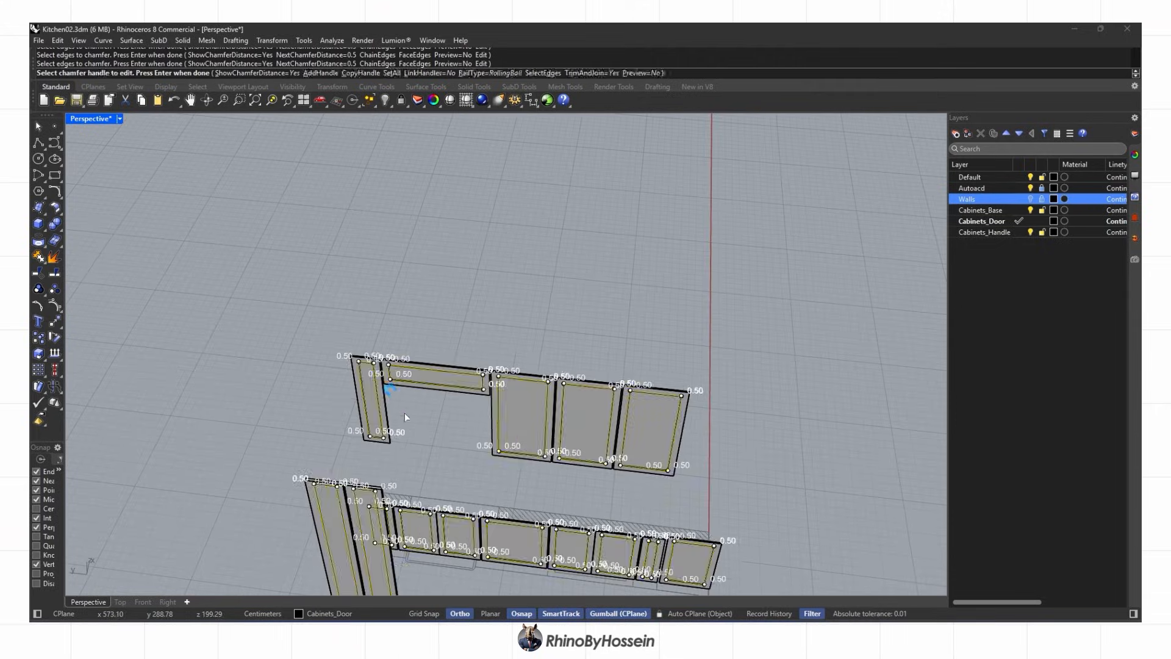
key(Return)
Switch to rendered display and orbit around the chamfered doors
scroll(392, 393, up, 9)
key(ctrl+alt+r)
right_drag(393, 384, 330, 323)
Hide the selected objects, then show all hidden kitchen parts and orbit the whole kitchen
scroll(439, 343, down, 8)
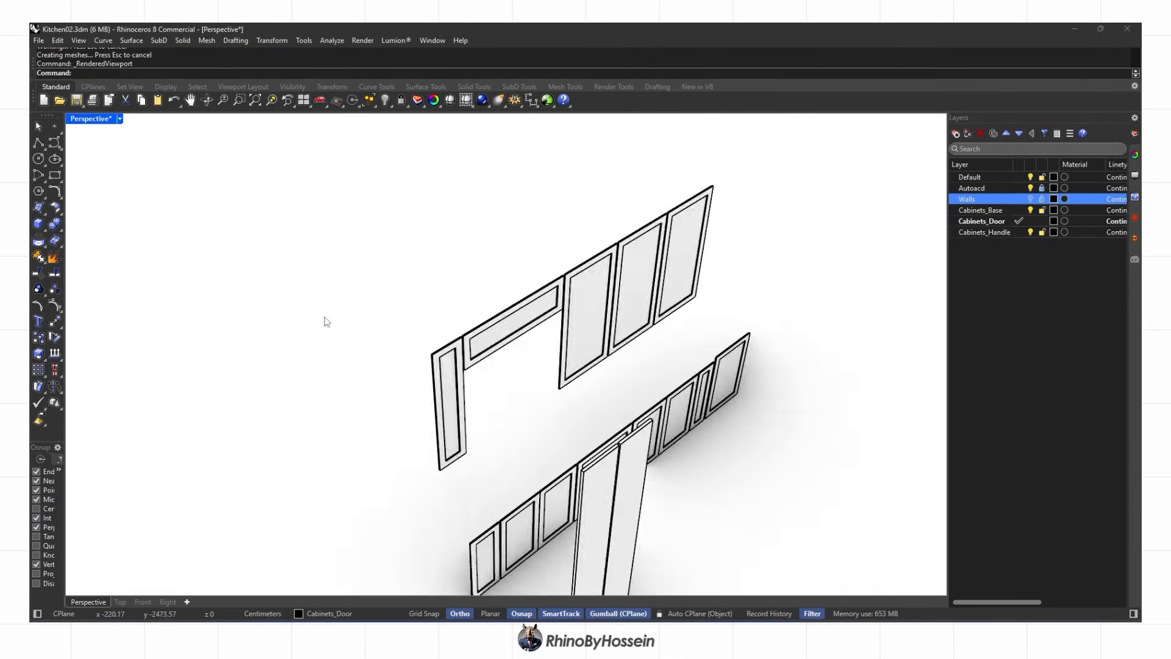
scroll(327, 322, down, 5)
click(386, 101)
click(389, 105)
click(401, 117)
scroll(640, 314, down, 3)
scroll(369, 385, up, 5)
right_drag(647, 317, 201, 381)
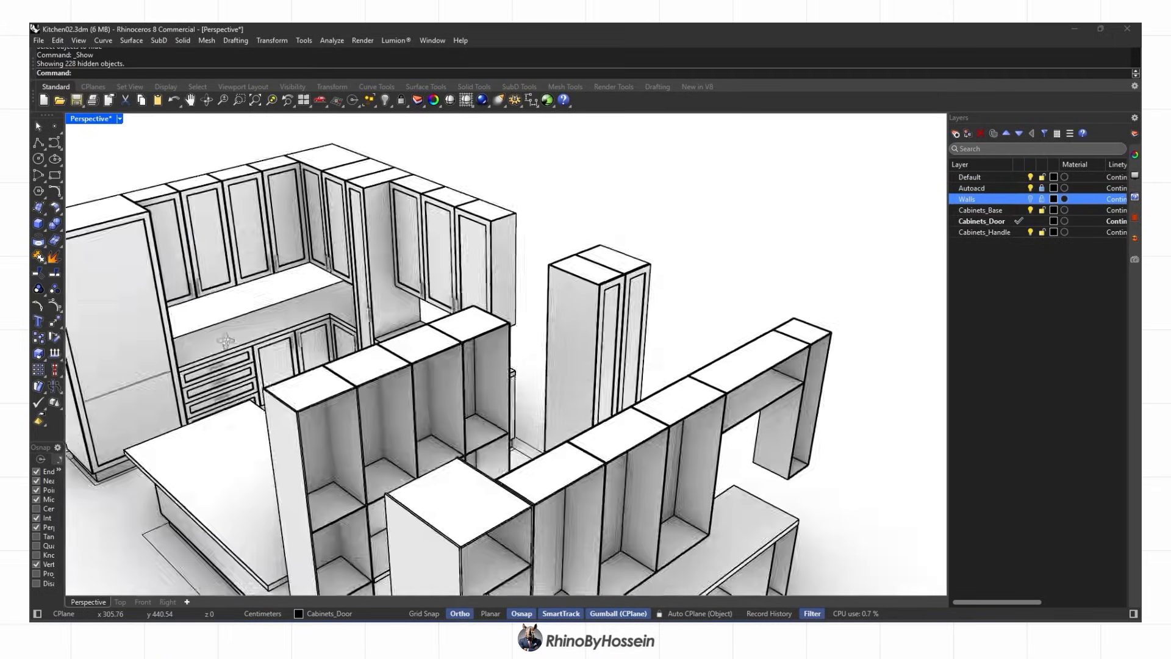
scroll(308, 305, up, 7)
Position a handle on the tall cabinet door, shifting it 1.05 cm along the door
right_drag(256, 342, 341, 342)
click(307, 357)
scroll(311, 366, down, 7)
drag(341, 379, 609, 399)
scroll(586, 393, up, 7)
right_drag(584, 411, 516, 411)
drag(529, 428, 580, 435)
right_drag(585, 427, 488, 421)
drag(540, 438, 612, 450)
In Top view, Align the handle Right so it sits against the divider
click(121, 602)
scroll(620, 415, down, 20)
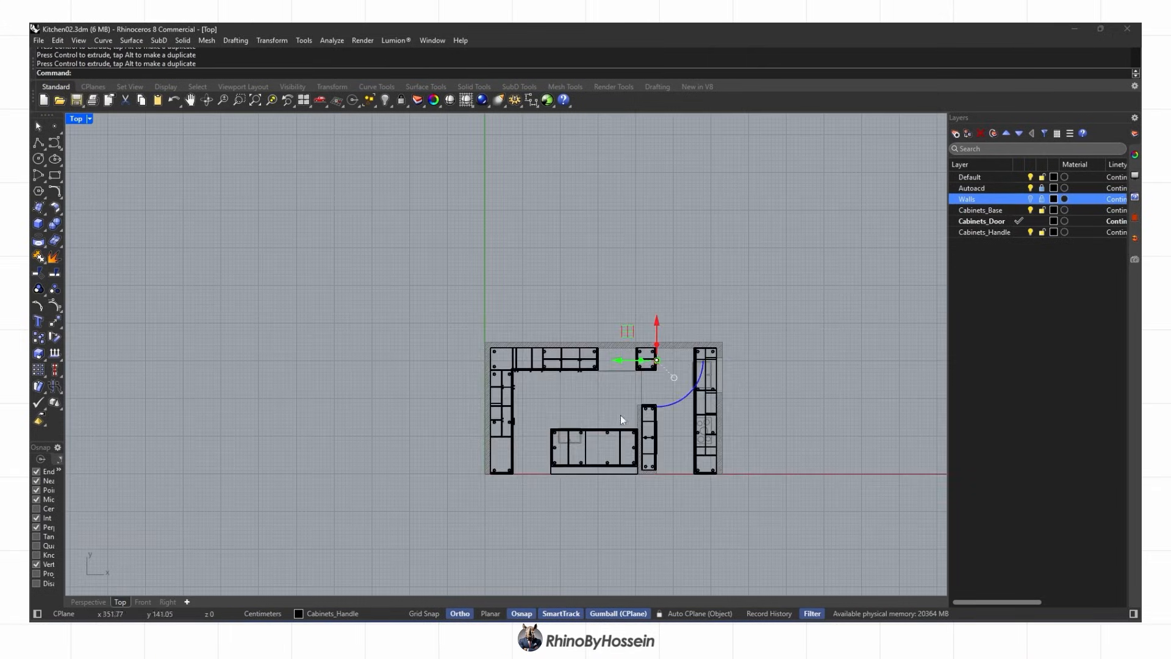
scroll(624, 362, up, 15)
text(Align)
key(Return)
click(256, 73)
scroll(631, 390, up, 4)
click(567, 381)
Mirror the handle across the divider line to create its pair on the adjacent door
text(Mirror)
key(Return)
click(567, 300)
click(634, 300)
click(88, 602)
click(424, 439)
Switch to shaded display and move a handle copy onto the tall cabinet door
scroll(424, 439, down, 8)
right_drag(402, 421, 531, 406)
scroll(467, 372, up, 4)
right_drag(376, 453, 442, 421)
drag(374, 366, 811, 317)
scroll(488, 427, up, 5)
drag(513, 489, 421, 465)
key(ctrl+alt+s)
right_drag(427, 457, 512, 455)
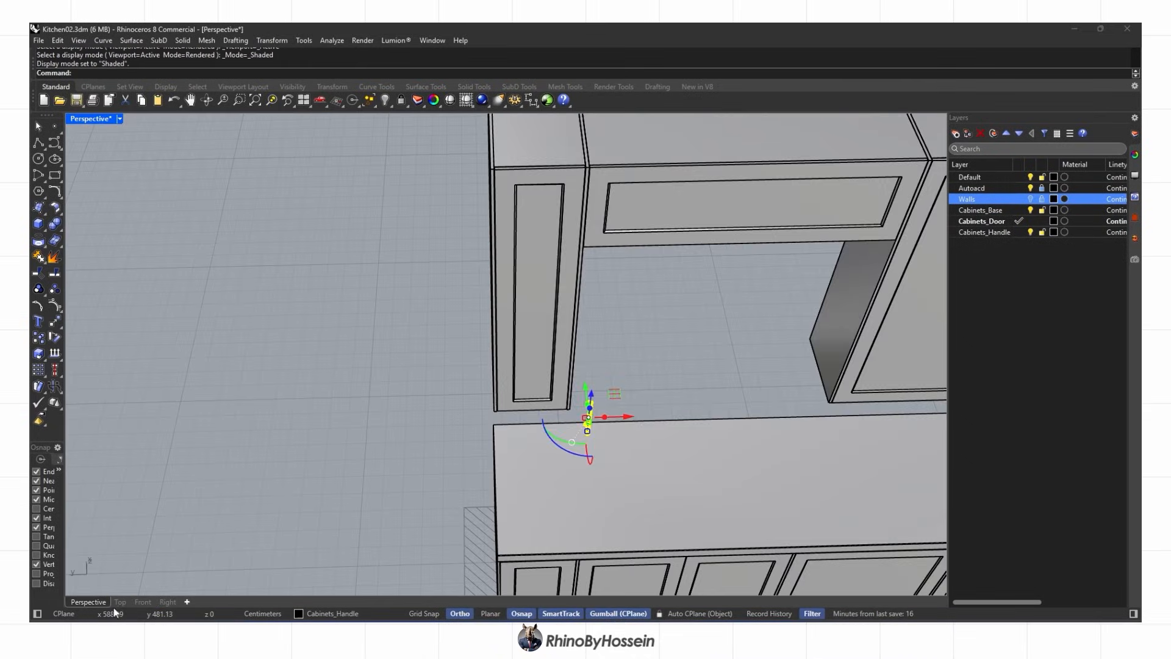
Check the handle from the side, then Align it against the divider edge in Top view
click(120, 602)
click(167, 602)
scroll(445, 413, up, 4)
right_drag(446, 413, 198, 552)
click(101, 600)
scroll(584, 407, up, 4)
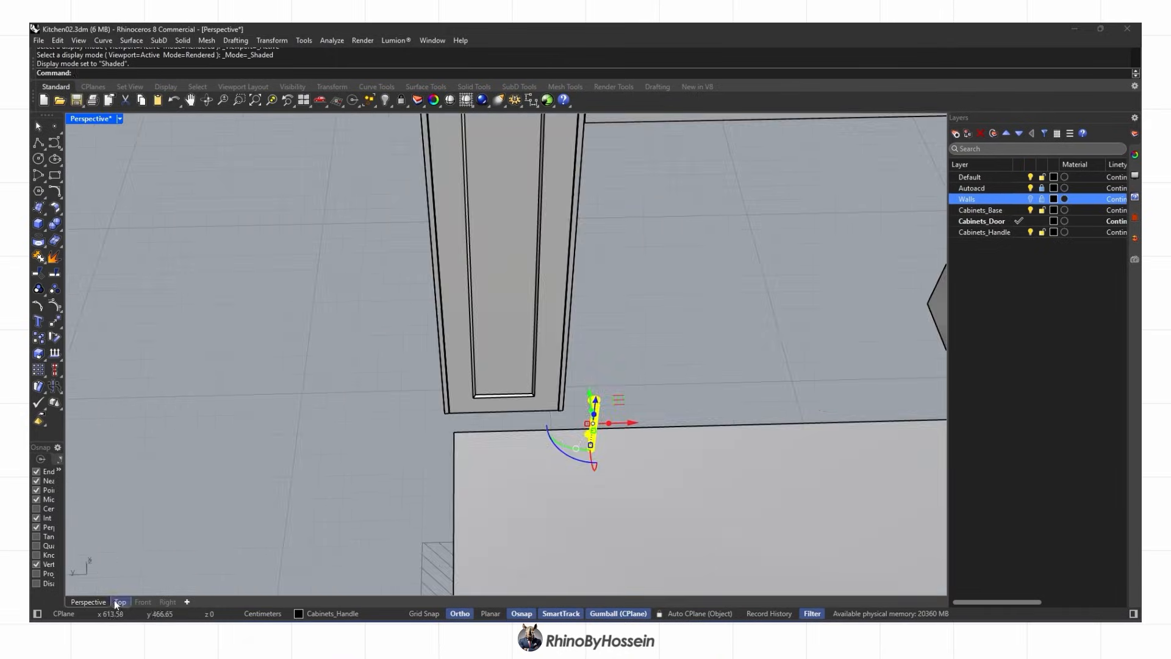
click(120, 602)
scroll(625, 390, up, 4)
text(a)
click(273, 73)
key(Return)
Start Mirror and nudge the handle into place beside the door seam
scroll(576, 412, up, 3)
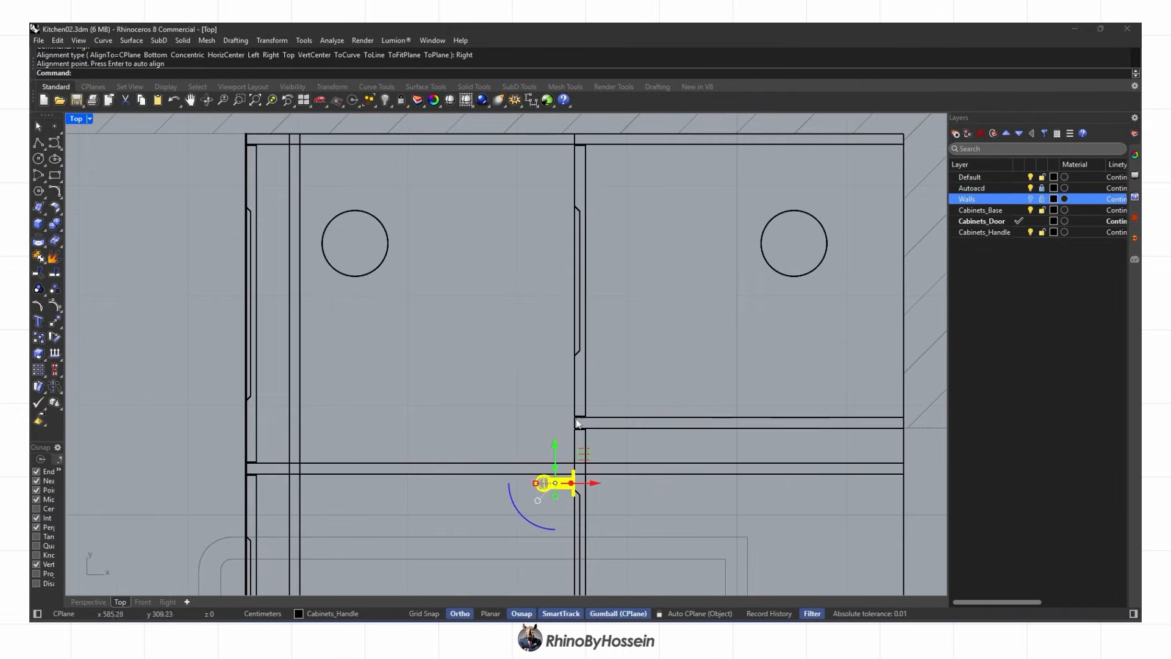
text(mirror)
key(Return)
scroll(575, 417, up, 3)
click(90, 602)
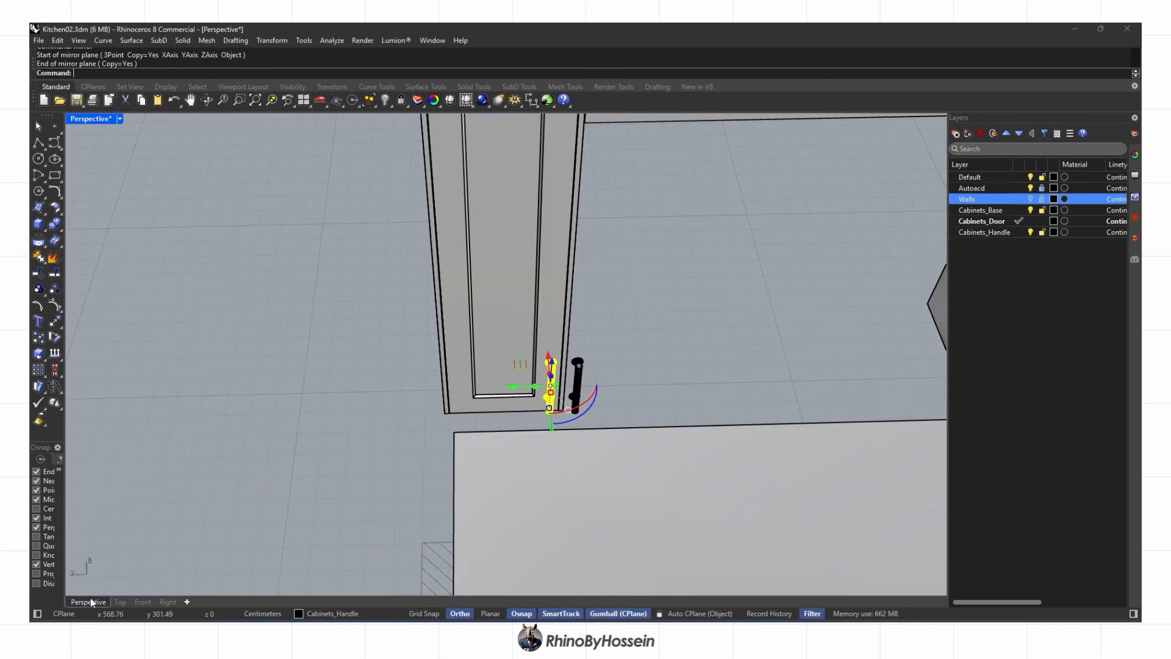
scroll(494, 402, down, 3)
drag(579, 426, 578, 427)
scroll(580, 433, up, 5)
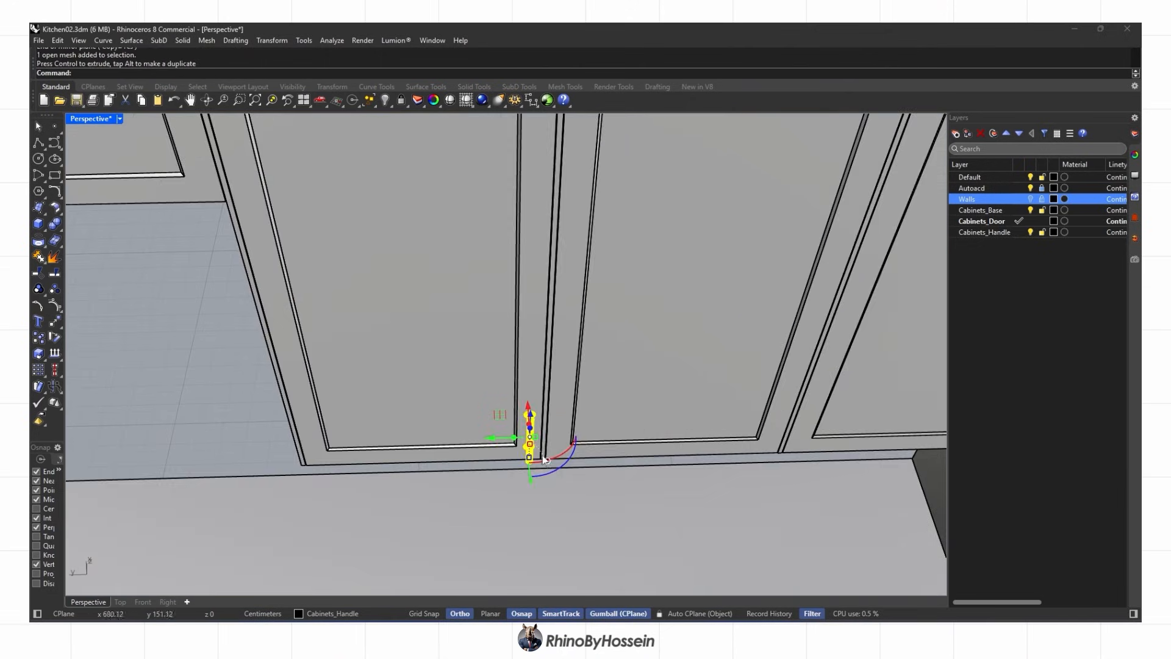
Mirror the handle across the seam, creating the matching second handle
key(Return)
scroll(554, 469, up, 8)
click(517, 439)
scroll(523, 449, down, 5)
click(525, 460)
right_drag(525, 460, 337, 443)
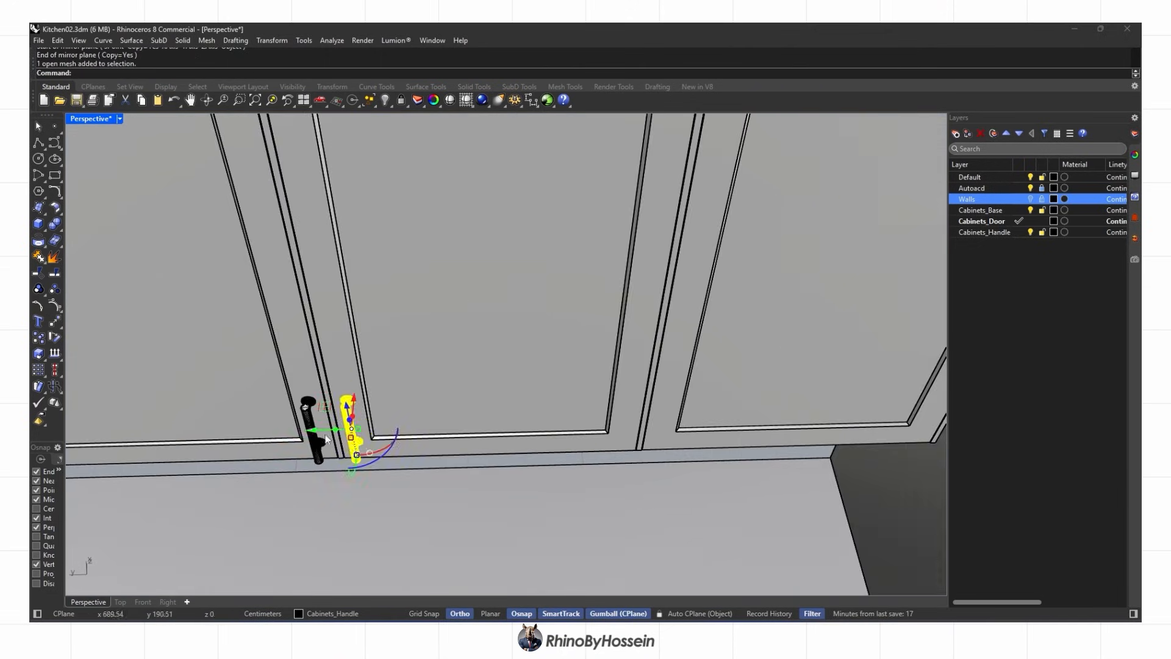
Alt-drag a handle copy onto the next door and verify it in Right view
alt+drag(628, 423, 627, 423)
key(Escape)
scroll(610, 420, down, 6)
right_drag(610, 421, 586, 391)
scroll(237, 412, up, 3)
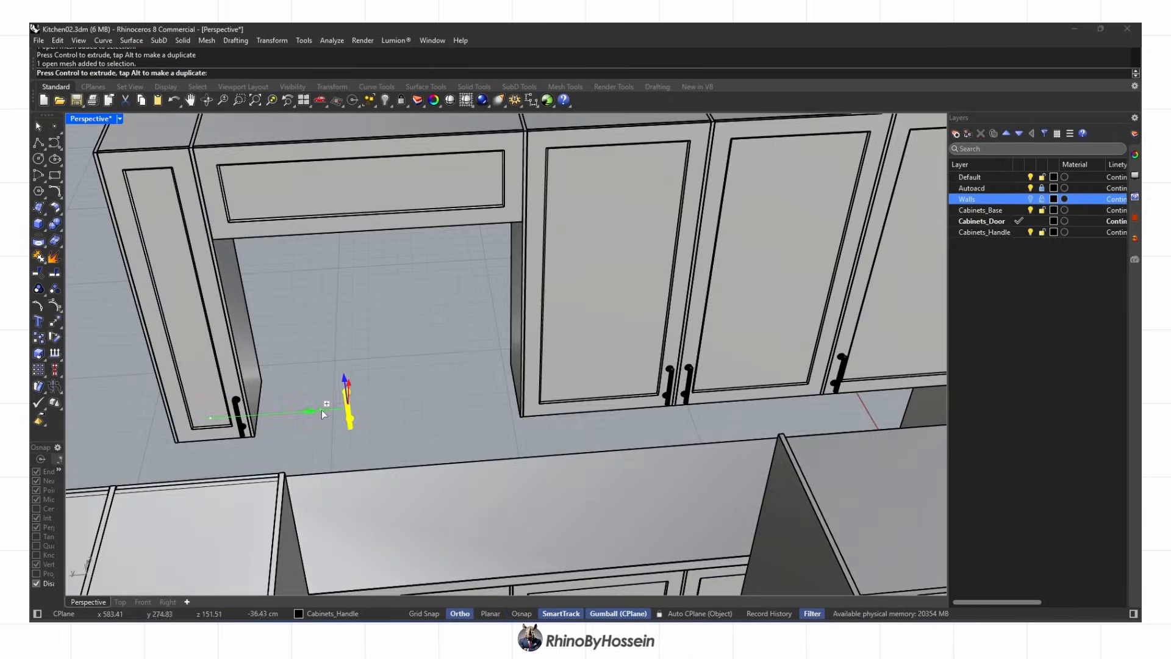
alt+drag(319, 411, 326, 411)
click(143, 602)
click(169, 602)
right_drag(591, 348, 511, 442)
scroll(511, 442, down, 2)
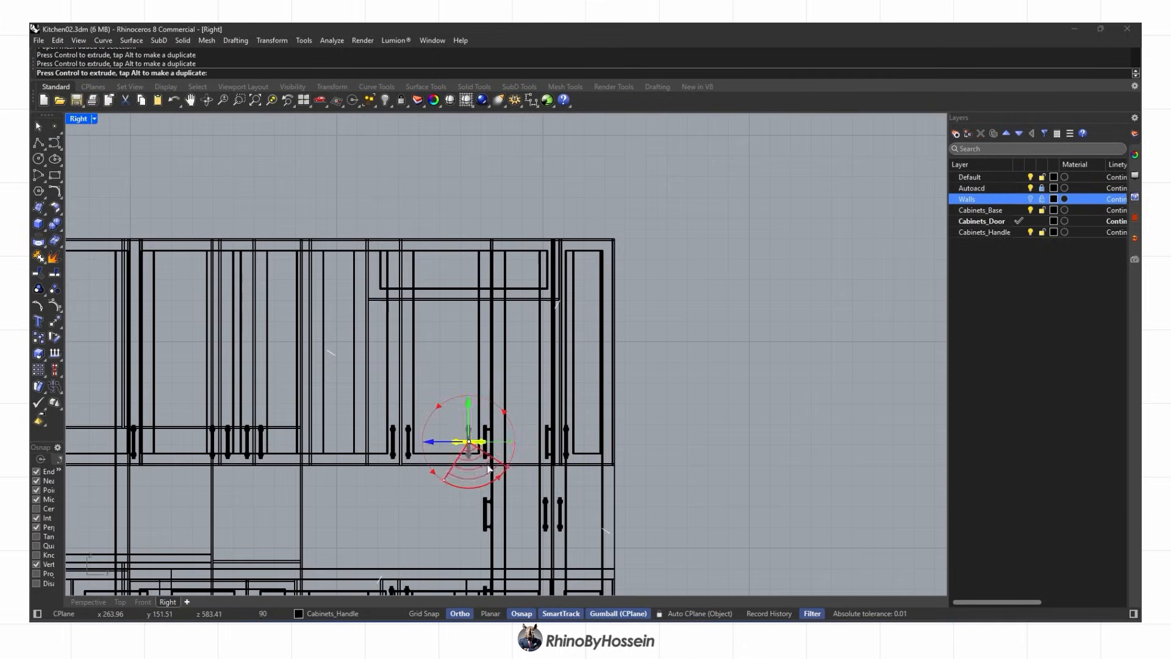
scroll(475, 305, up, 3)
Orbit around the kitchen to the lower cabinets and select one of their handles
click(89, 602)
scroll(427, 316, down, 3)
scroll(427, 316, up, 3)
scroll(482, 340, up, 2)
scroll(482, 340, down, 6)
right_drag(482, 340, 619, 402)
right_drag(549, 396, 247, 436)
scroll(247, 436, up, 4)
scroll(247, 436, down, 3)
click(277, 452)
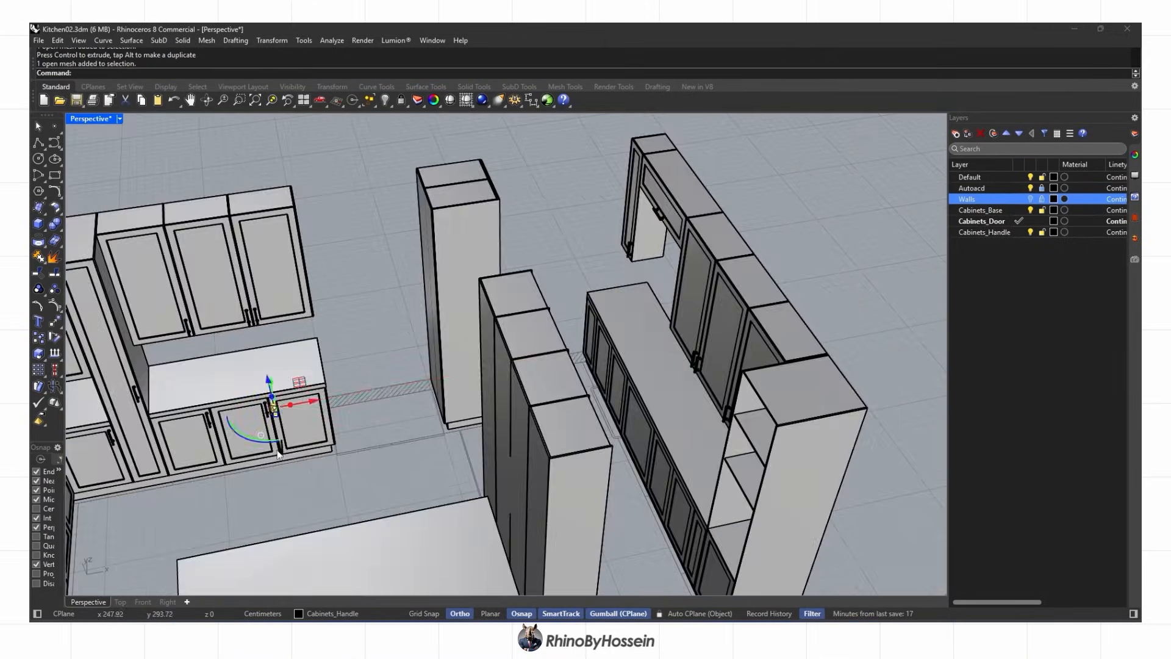
Copy a handle onto a lower cabinet door, rotate it 90°, and align it to the cabinet edge
alt+drag(616, 351, 616, 351)
right_drag(616, 351, 513, 366)
scroll(591, 378, up, 5)
drag(562, 398, 555, 351)
click(121, 602)
scroll(537, 405, down, 12)
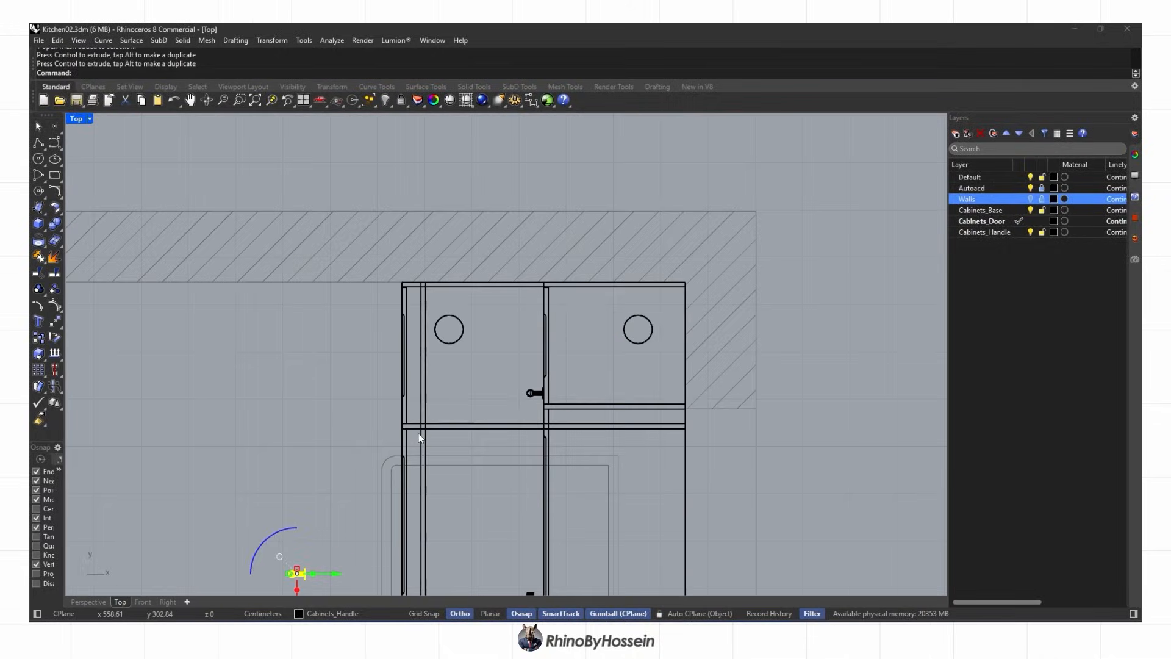
scroll(400, 561, up, 4)
click(402, 487)
scroll(394, 462, down, 6)
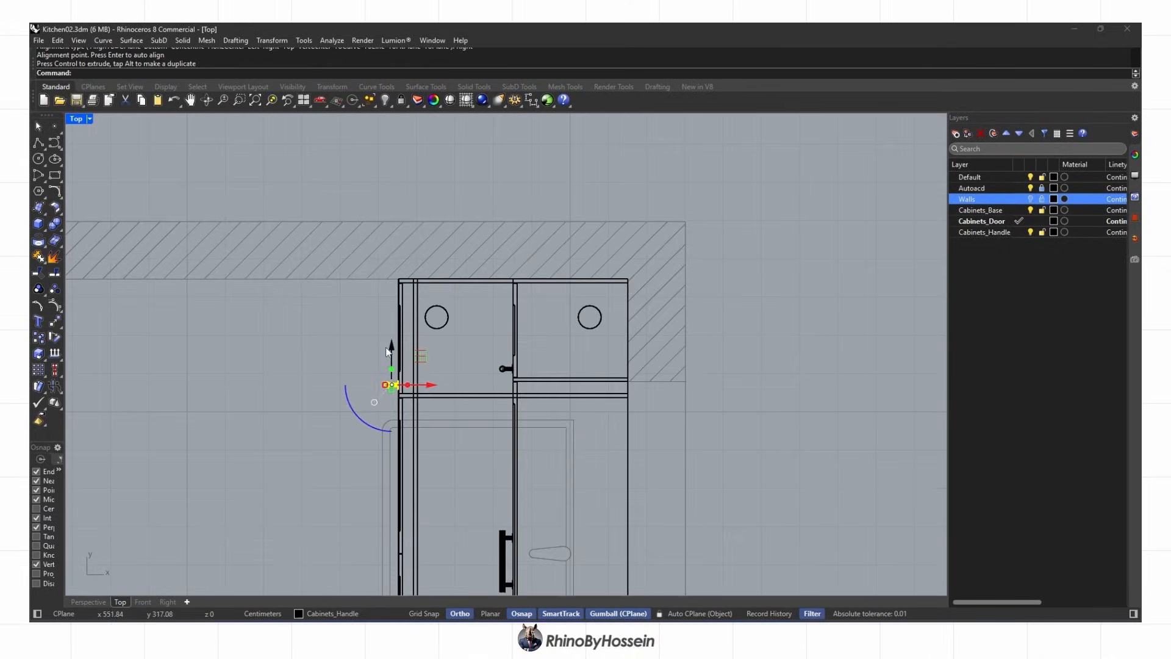
scroll(395, 377, up, 12)
drag(376, 381, 376, 377)
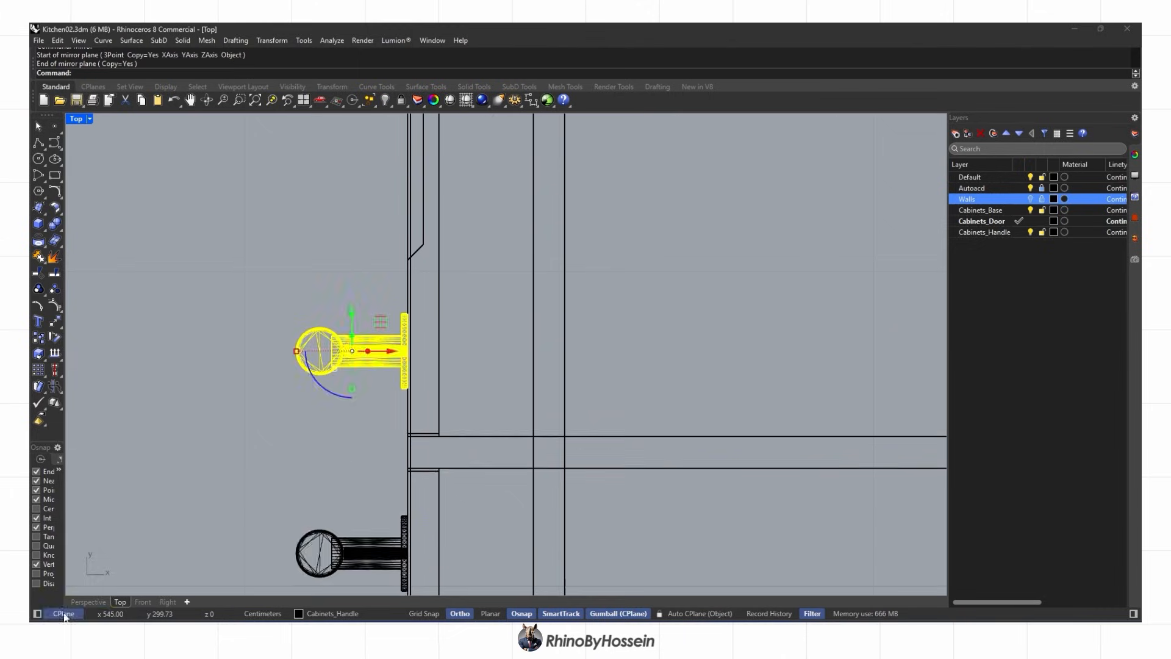
Adjust the copied handle's position on the door, moving it toward the door seam
click(88, 602)
scroll(549, 397, down, 5)
right_drag(594, 441, 646, 445)
scroll(439, 351, up, 6)
right_drag(448, 361, 408, 353)
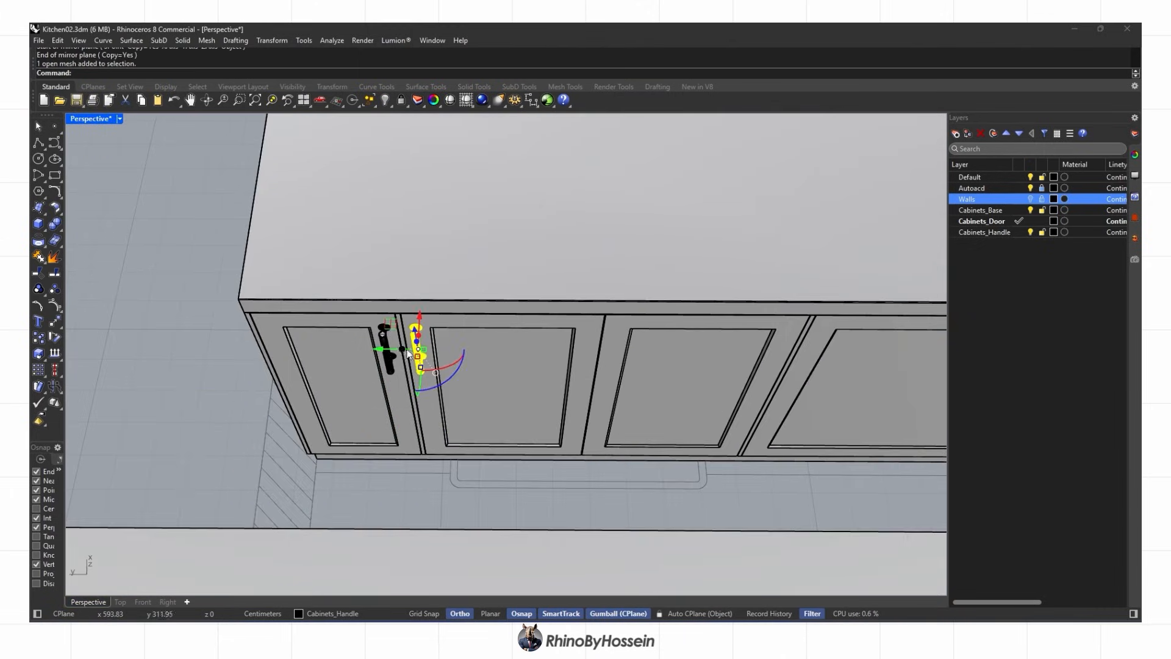
drag(555, 351, 556, 351)
right_drag(555, 357, 518, 363)
scroll(546, 341, up, 8)
drag(450, 428, 456, 429)
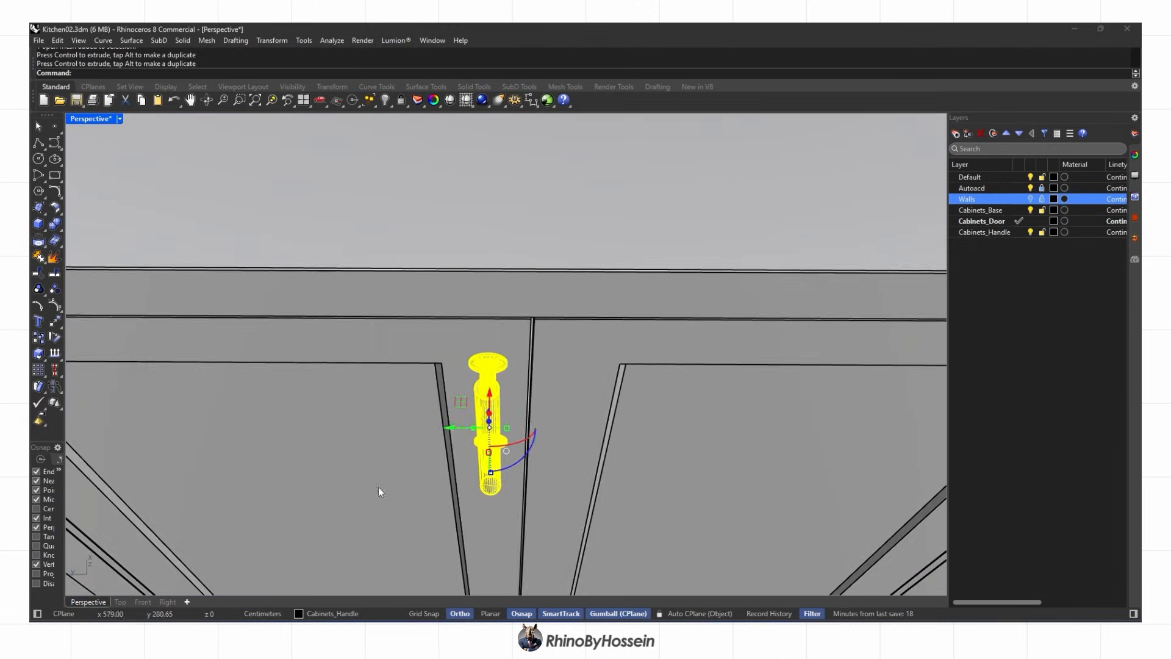
click(120, 602)
scroll(424, 393, down, 8)
scroll(467, 354, up, 8)
Mirror the handle across the door seam with MI to get a matching pair
text(mi)
key(Return)
scroll(466, 347, up, 10)
click(462, 330)
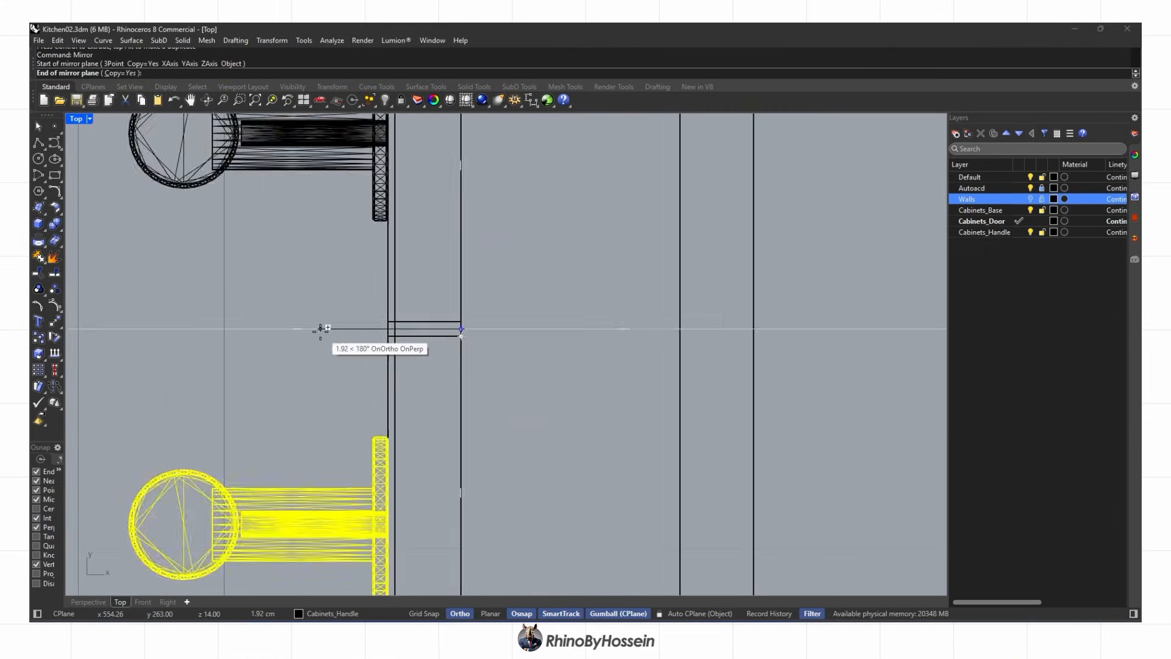
click(350, 332)
Copy both handles onto the next pair of lower cabinet doors
click(101, 599)
scroll(448, 424, down, 10)
shift+right_drag(488, 426, 408, 392)
scroll(391, 389, up, 1)
shift+click(384, 387)
scroll(380, 378, down, 3)
alt+drag(340, 381, 616, 398)
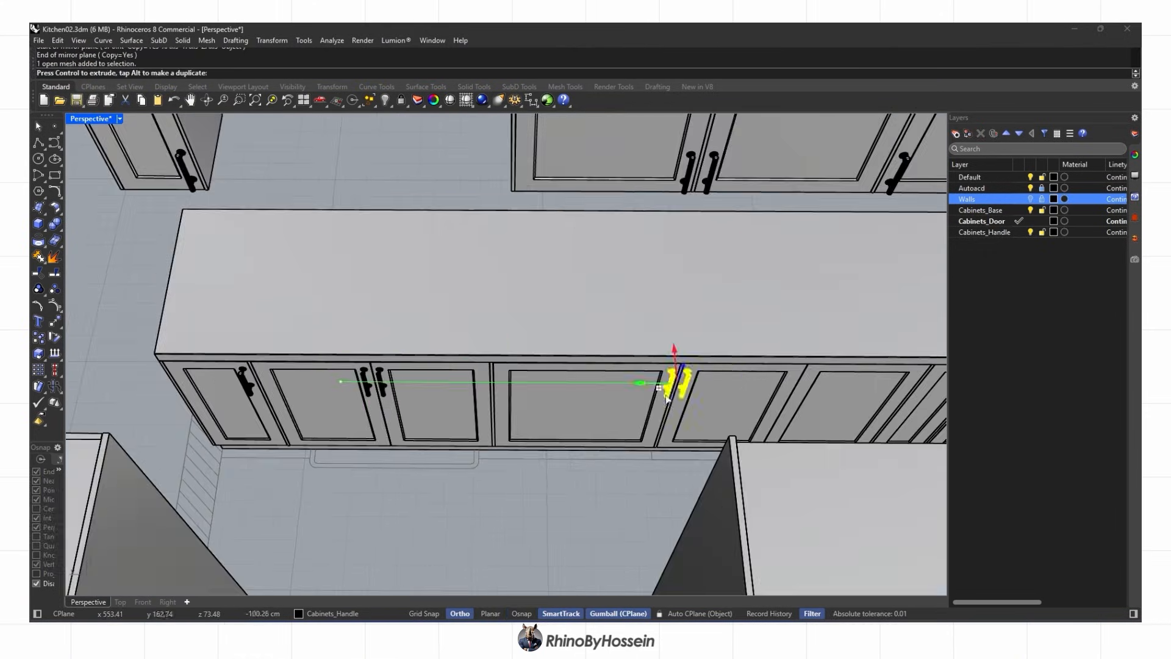
shift+right_drag(734, 388, 430, 395)
scroll(457, 397, up, 8)
drag(448, 408, 388, 401)
Check the copied handles from the top view, then place another handle copy
click(120, 602)
scroll(488, 378, down, 10)
scroll(502, 398, up, 15)
click(89, 602)
scroll(463, 368, down, 9)
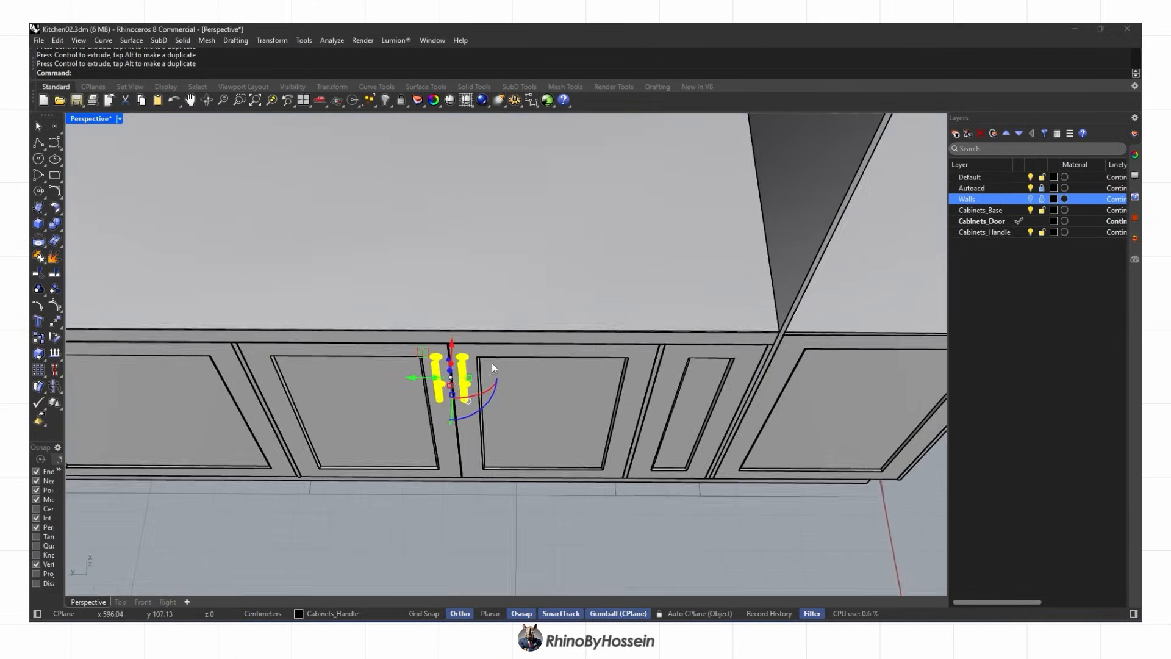
key(Escape)
drag(623, 369, 624, 370)
scroll(623, 371, down, 5)
shift+right_drag(319, 385, 508, 425)
scroll(508, 425, down, 2)
Rotate another handle to lie horizontal and raise it higher on its door
click(385, 412)
scroll(385, 412, up, 4)
right_drag(581, 433, 540, 400)
drag(604, 461, 628, 449)
key(ctrl+z)
right_drag(628, 449, 601, 512)
drag(610, 507, 634, 482)
right_drag(634, 482, 673, 492)
click(120, 602)
right_drag(470, 403, 462, 154)
click(88, 602)
right_drag(286, 491, 374, 423)
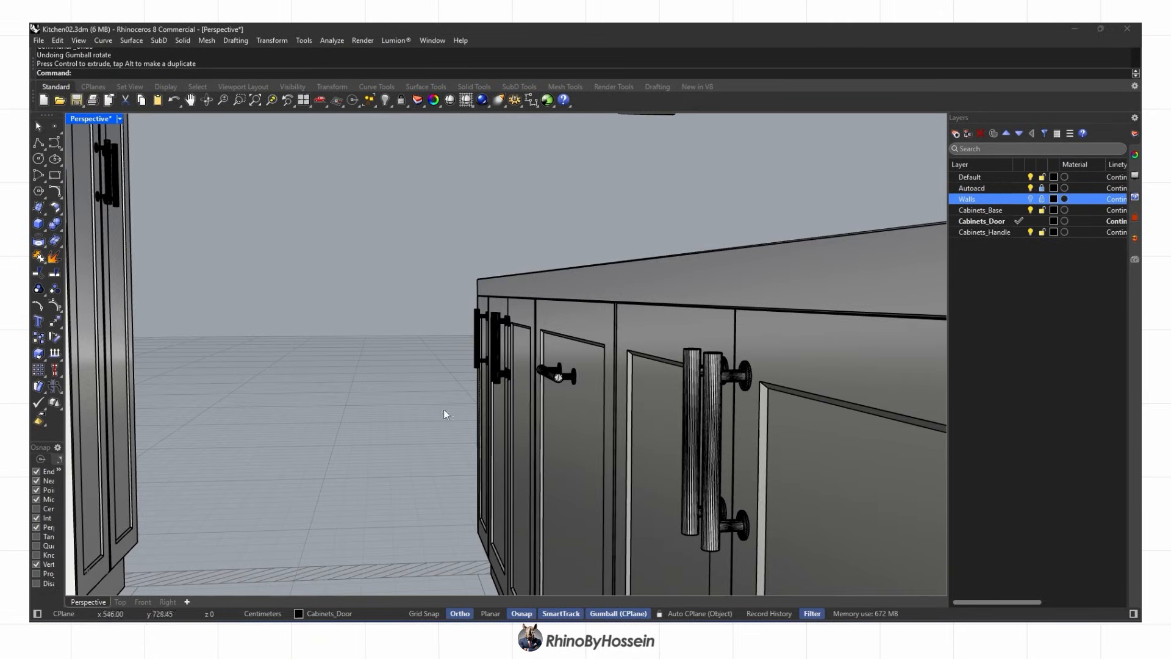
drag(552, 325, 552, 290)
right_drag(552, 291, 395, 450)
key(Escape)
Move a handle onto the end cabinet and raise it higher on the door
click(309, 330)
scroll(309, 329, down, 4)
scroll(396, 449, up, 3)
drag(338, 419, 753, 412)
scroll(793, 416, up, 3)
right_drag(826, 418, 585, 305)
drag(602, 354, 602, 330)
key(Escape)
scroll(558, 320, down, 6)
right_drag(558, 321, 439, 341)
scroll(572, 347, up, 5)
Delete the stray handle and copy the narrow door's handle onto another door
click(576, 338)
key(Delete)
scroll(493, 356, up, 4)
click(415, 311)
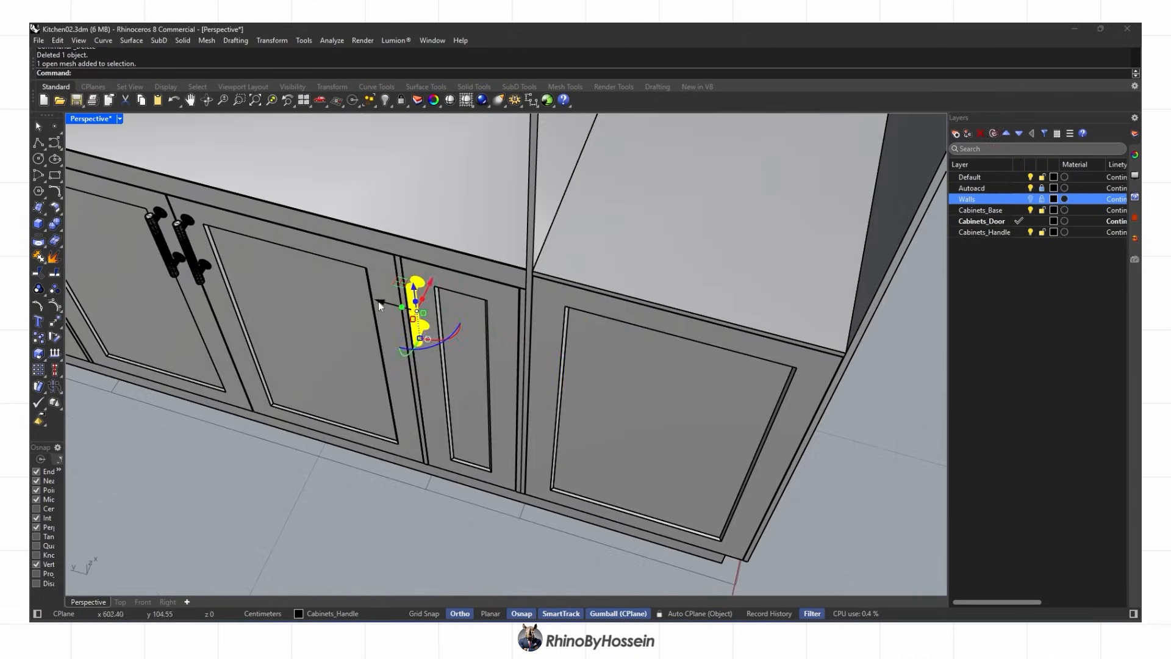
alt+drag(511, 324, 514, 325)
key(Escape)
Show the whole kitchen in rendered display
right_drag(518, 326, 570, 430)
scroll(596, 300, down, 8)
key(ctrl+alt+r)
scroll(579, 351, down, 3)
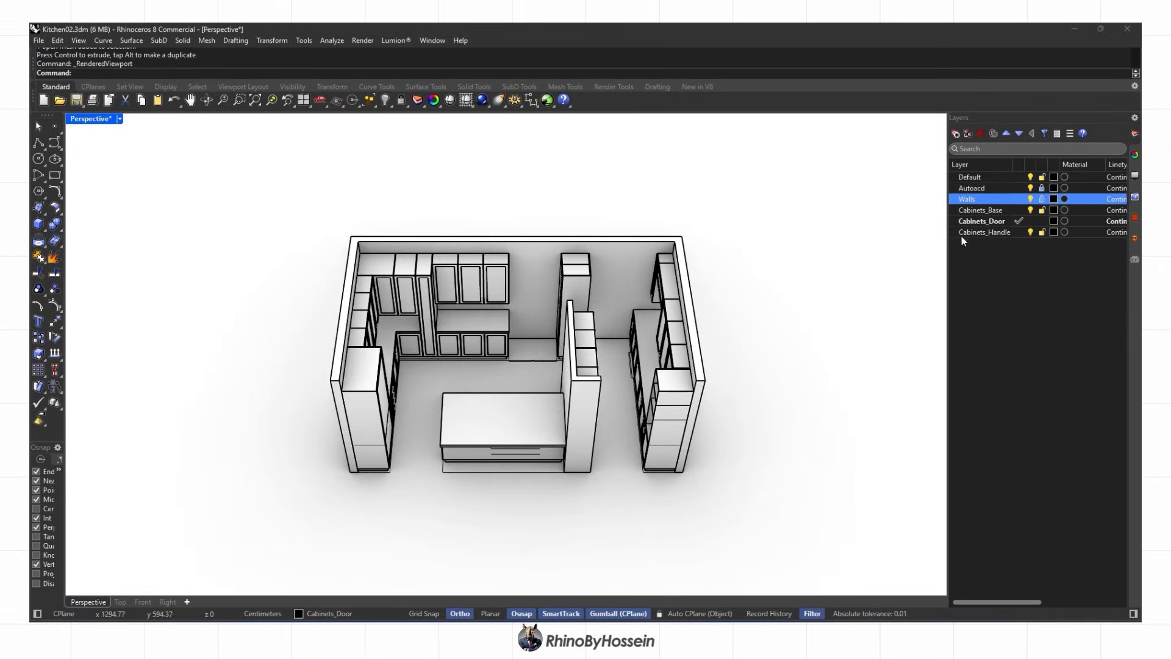
Hide the Walls layer and return the viewport to shaded display
click(1031, 199)
mouse_move(746, 343)
right_down()
mouse_move(751, 308)
mouse_move(463, 366)
right_up()
scroll(405, 408, up, 10)
key(ctrl+alt+s)
scroll(405, 408, down, 2)
shift+right_drag(405, 408, 494, 364)
Draw a closed four-corner polyline outlining the shelf inside the open cabinet
click(39, 142)
right_drag(218, 289, 405, 303)
scroll(570, 267, up, 4)
click(570, 267)
click(116, 352)
shift+right_drag(263, 518, 265, 366)
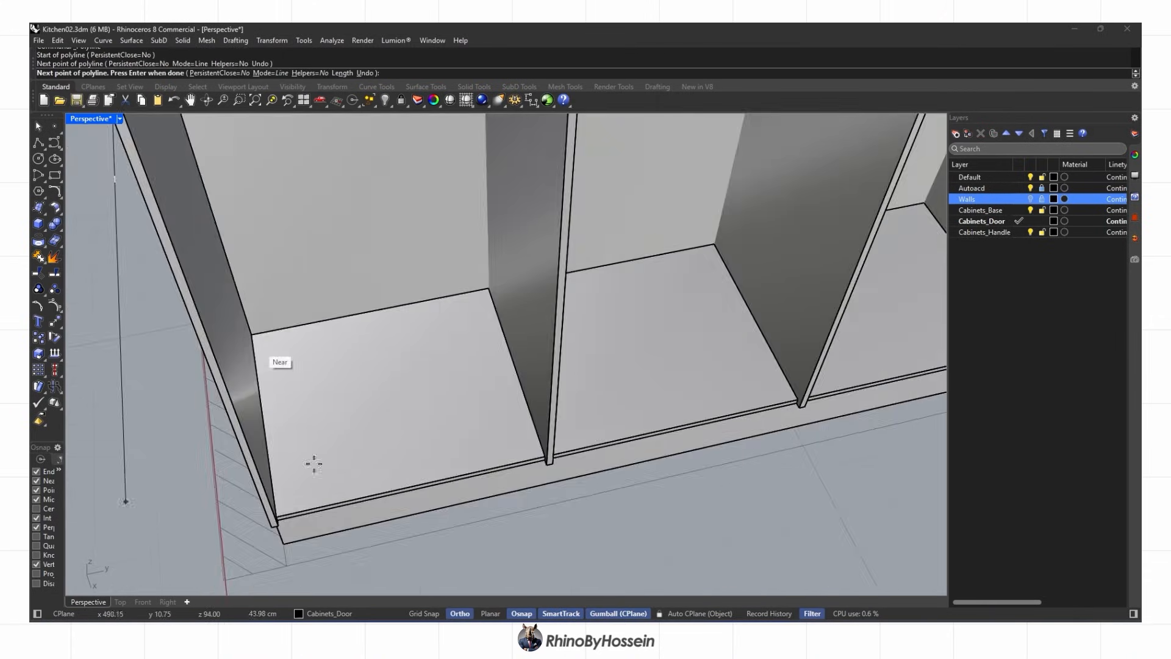
right_drag(293, 402, 241, 415)
scroll(241, 470, up, 10)
click(241, 469)
scroll(241, 471, down, 8)
scroll(588, 480, up, 8)
click(588, 480)
scroll(588, 480, down, 10)
right_drag(579, 390, 564, 342)
click(567, 186)
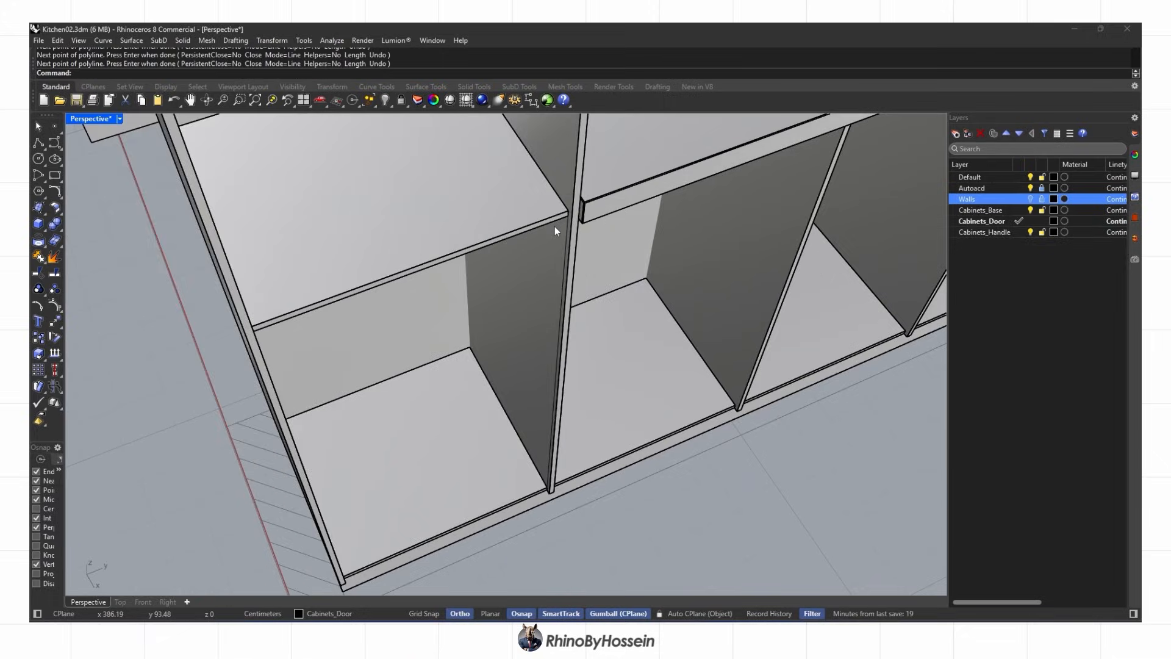
scroll(595, 227, up, 4)
Offset the shelf outline inward by 0.1 and delete the leftover curve
click(568, 312)
scroll(588, 318, down, 5)
key(Return)
scroll(580, 312, up, 5)
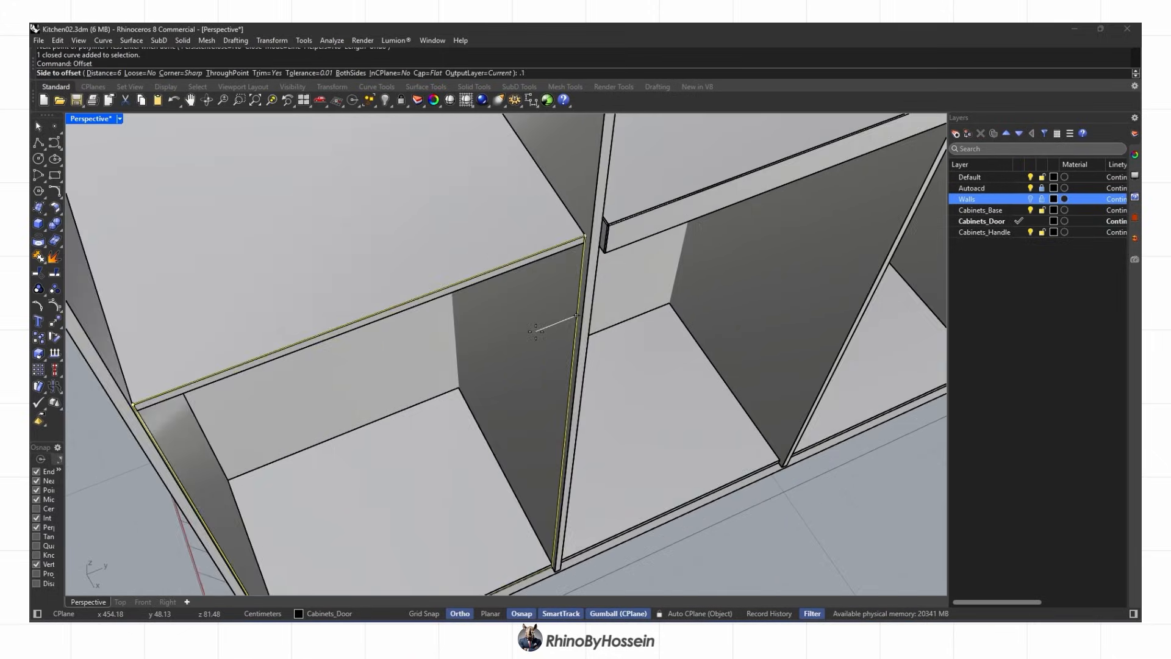
click(538, 332)
key(Delete)
scroll(568, 244, up, 7)
click(605, 315)
key(Delete)
scroll(558, 358, down, 10)
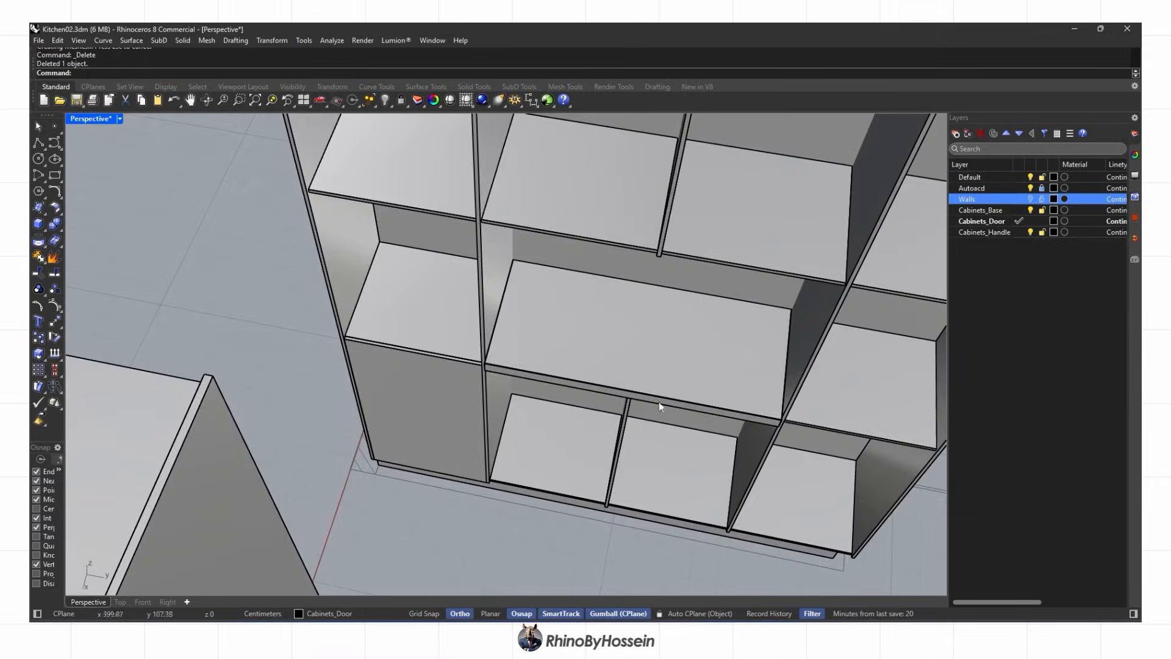
scroll(600, 510, up, 5)
Mirror the lower-left extruded panel into the right bay, then hide the shelf
shift+right_drag(601, 510, 411, 463)
scroll(420, 458, down, 2)
click(153, 365)
click(368, 293)
click(372, 465)
click(396, 262)
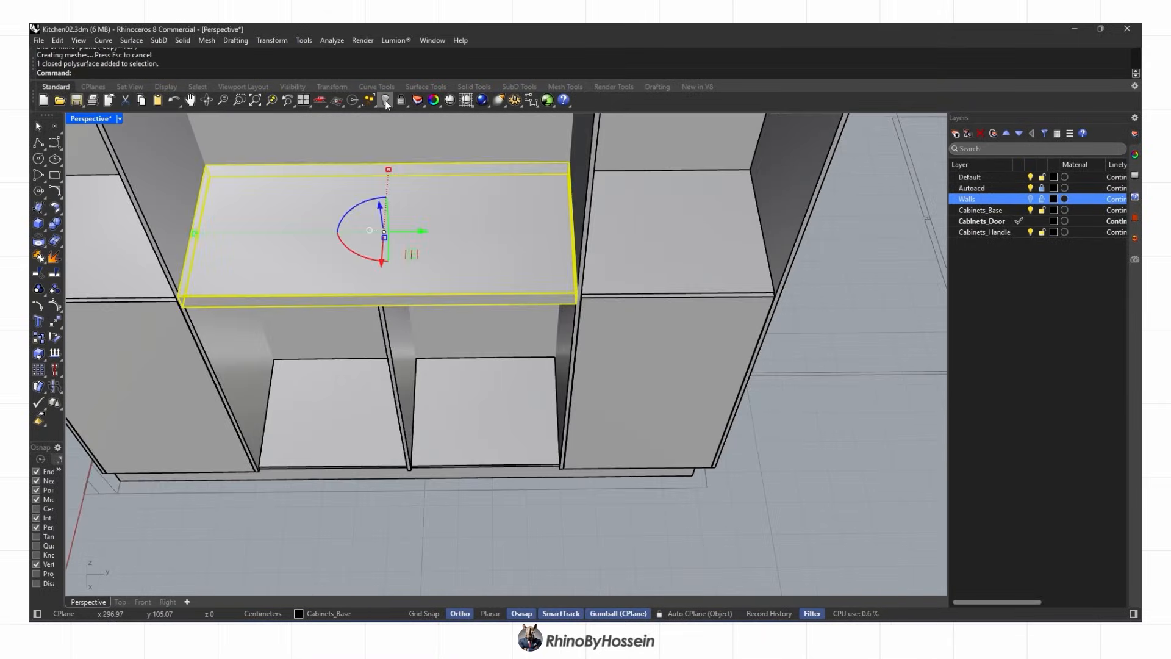
click(385, 100)
shift+right_drag(341, 366, 488, 369)
Outline the next cabinet opening with a polyline through its four corners
click(38, 142)
scroll(409, 472, up, 6)
scroll(407, 481, down, 2)
click(400, 488)
scroll(421, 431, down, 2)
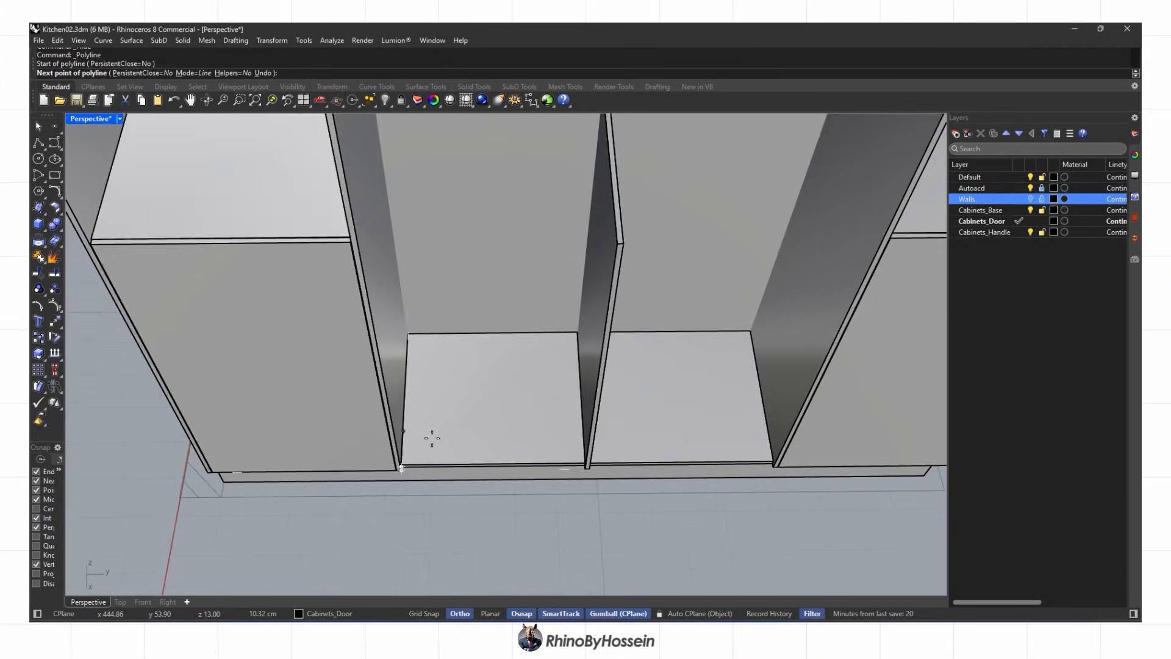
scroll(556, 474, up, 2)
click(590, 466)
click(642, 153)
scroll(321, 159, up, 2)
click(274, 159)
scroll(372, 541, up, 2)
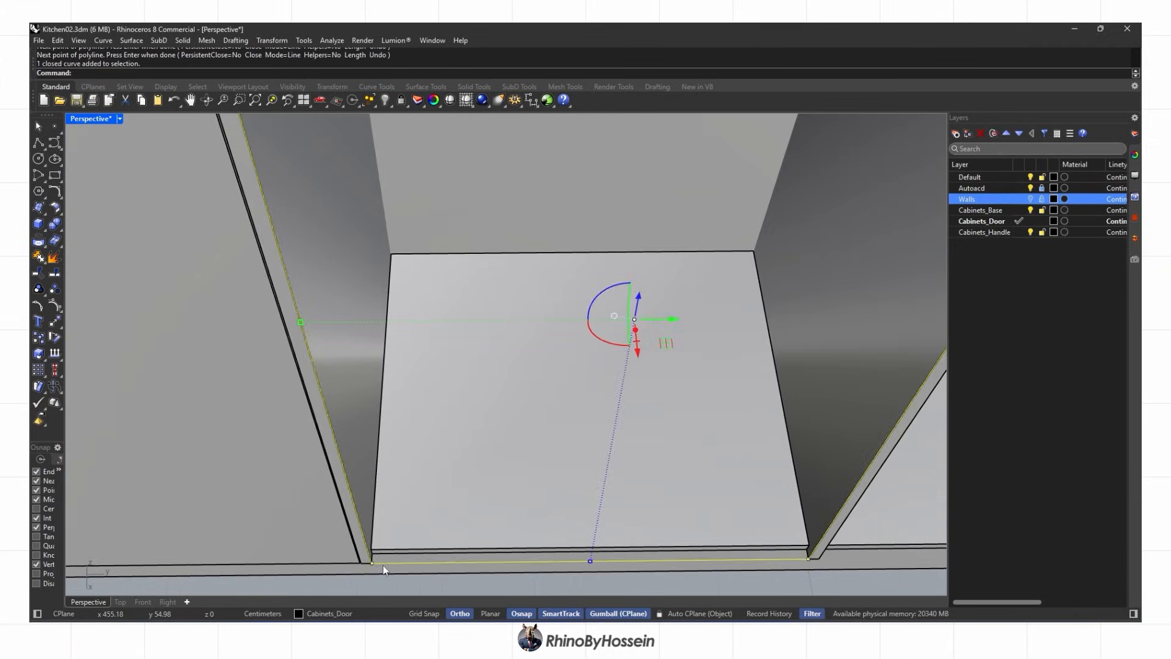
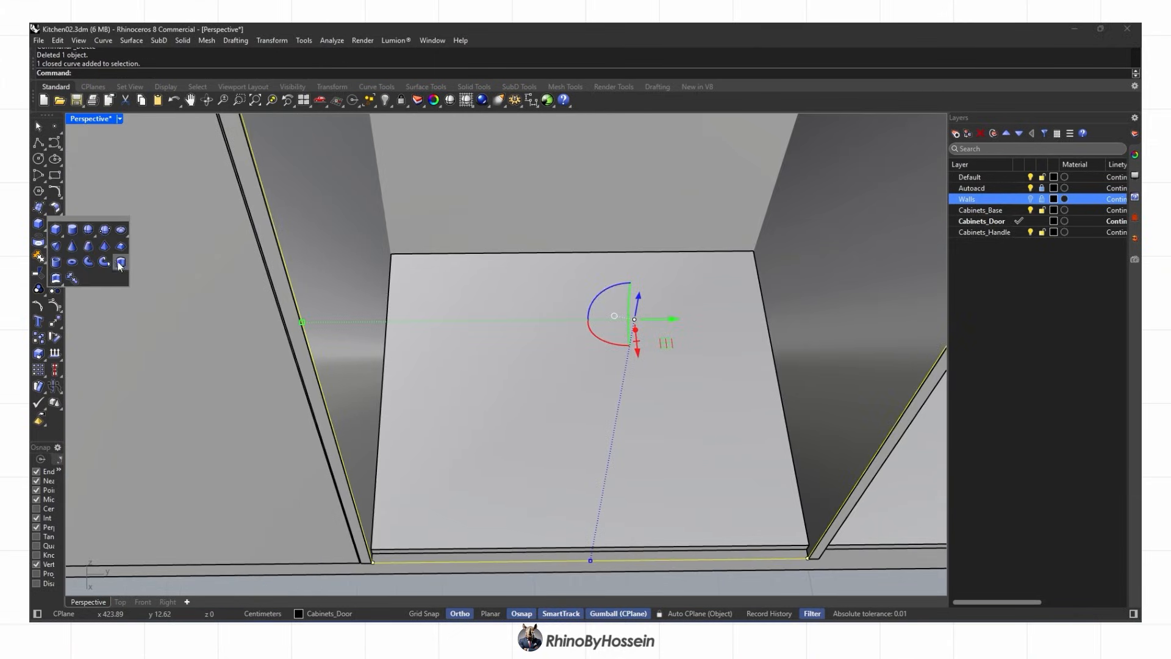
Extrude the outlined curve into a door panel, mirror it to the other side, and switch to rendered view
click(120, 263)
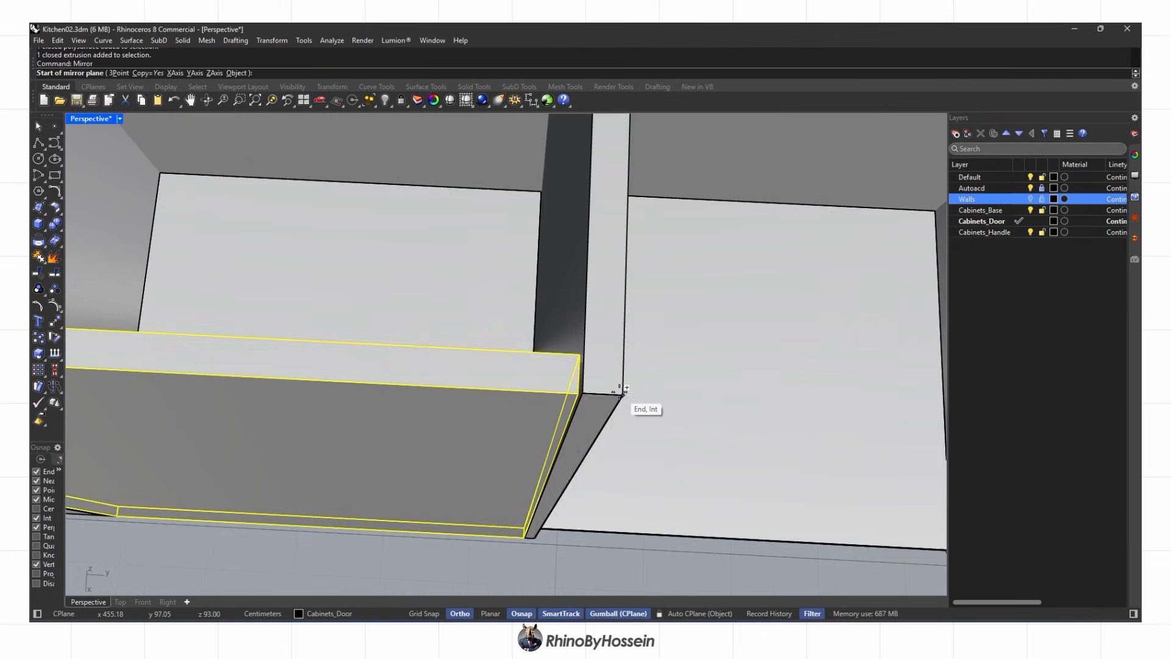
click(622, 391)
click(585, 541)
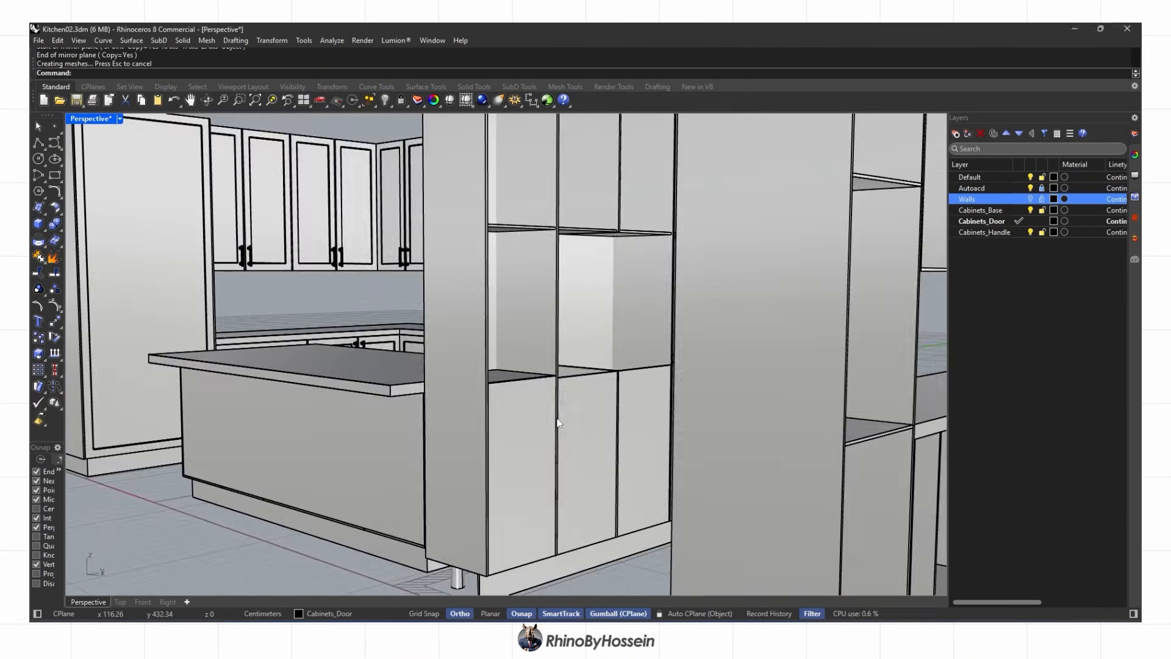
key(ctrl+alt+r)
mouse_move(558, 423)
right_down()
mouse_move(568, 389)
mouse_move(596, 397)
mouse_move(400, 452)
mouse_move(525, 469)
mouse_move(390, 371)
right_up()
scroll(579, 393, down, 3)
scroll(390, 371, up, 5)
Outline the next cabinet opening with a polyline, undoing one misplaced corner
key(ctrl+alt+s)
scroll(293, 366, down, 3)
click(38, 143)
scroll(213, 211, up, 6)
click(216, 212)
scroll(267, 477, up, 6)
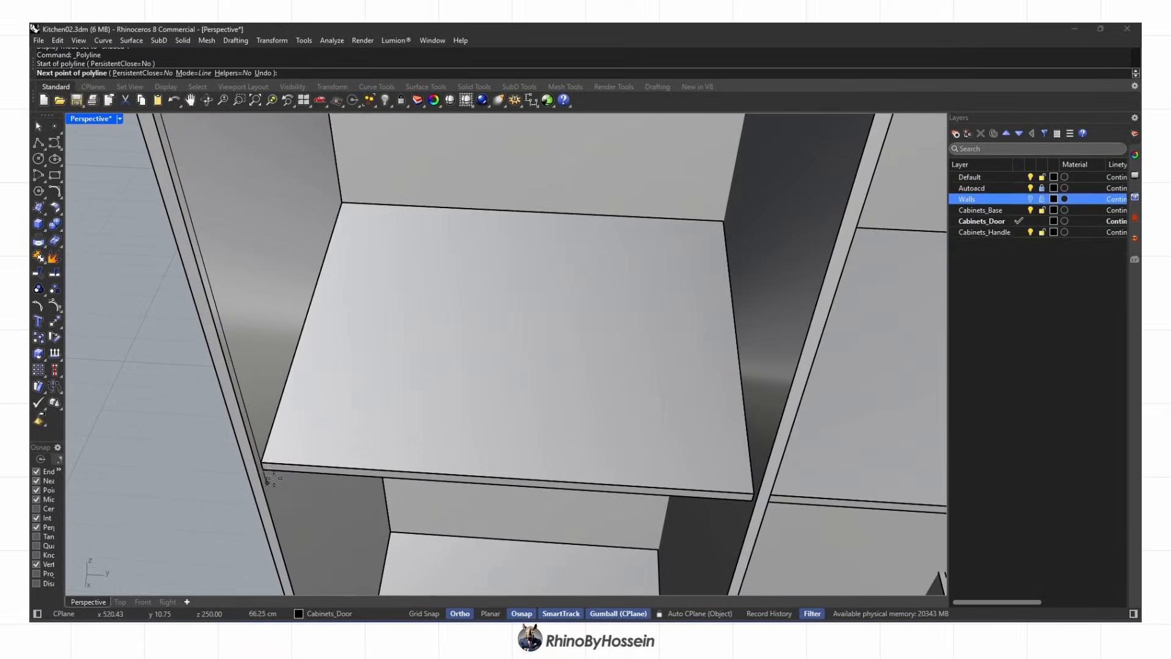
scroll(720, 506, down, 6)
scroll(793, 160, up, 4)
click(793, 160)
scroll(793, 160, down, 3)
click(434, 157)
key(ctrl+z)
scroll(417, 151, up, 8)
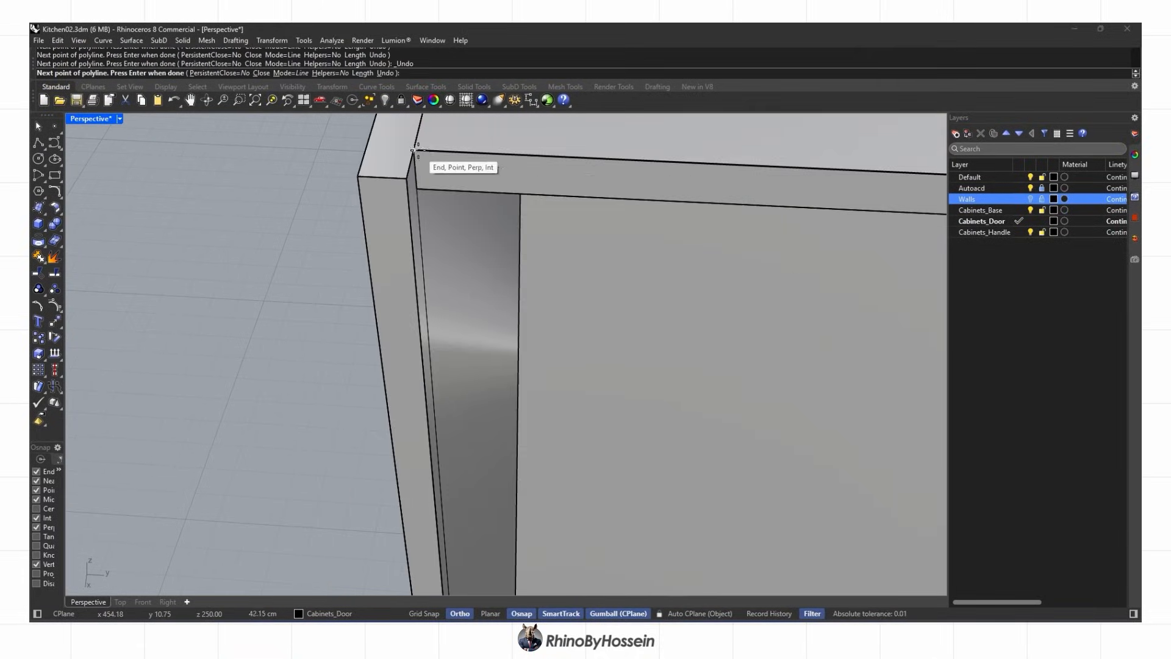
scroll(439, 262, down, 6)
Offset the outline inward and extrude it into a door panel, deleting the leftover curves
text(Offset)
key(Return)
key(Delete)
scroll(270, 273, up, 3)
click(286, 259)
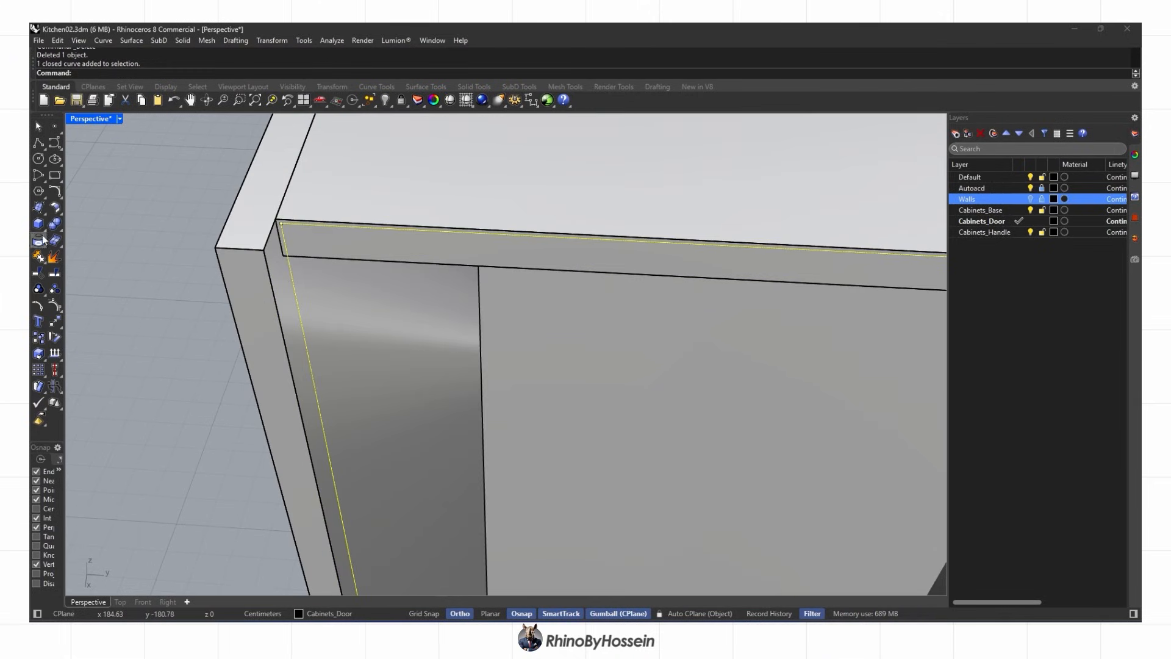
click(42, 227)
click(273, 248)
key(Delete)
scroll(273, 248, down, 8)
Split the cabinet unit's top panel into four pieces and delete three of them
click(472, 238)
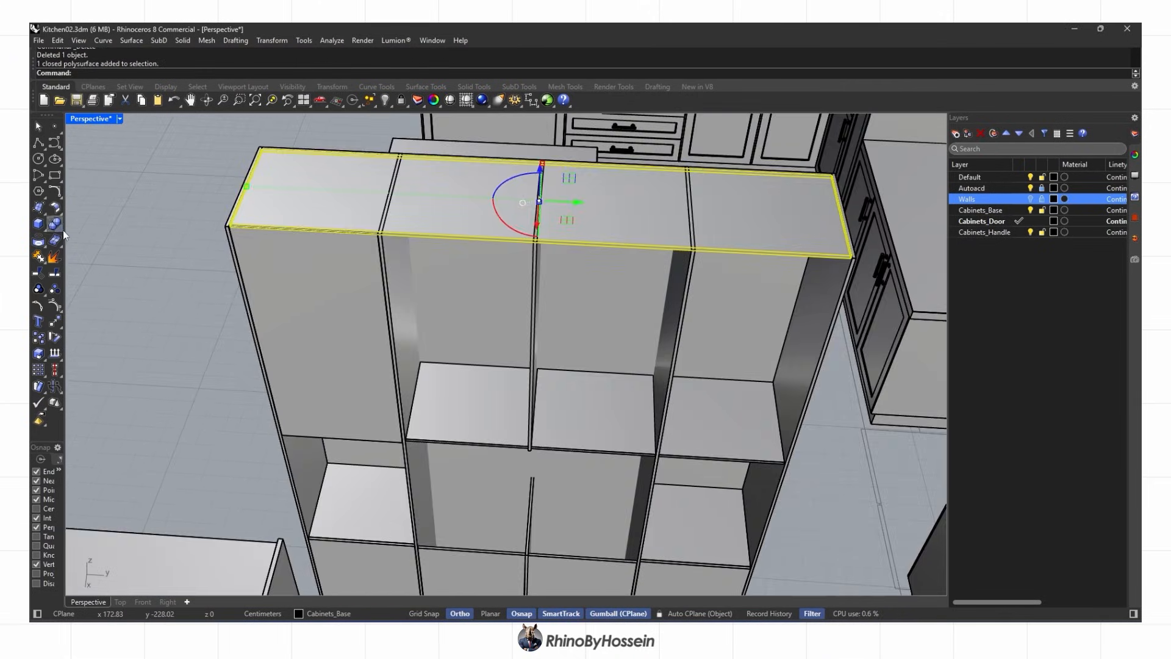
key(Return)
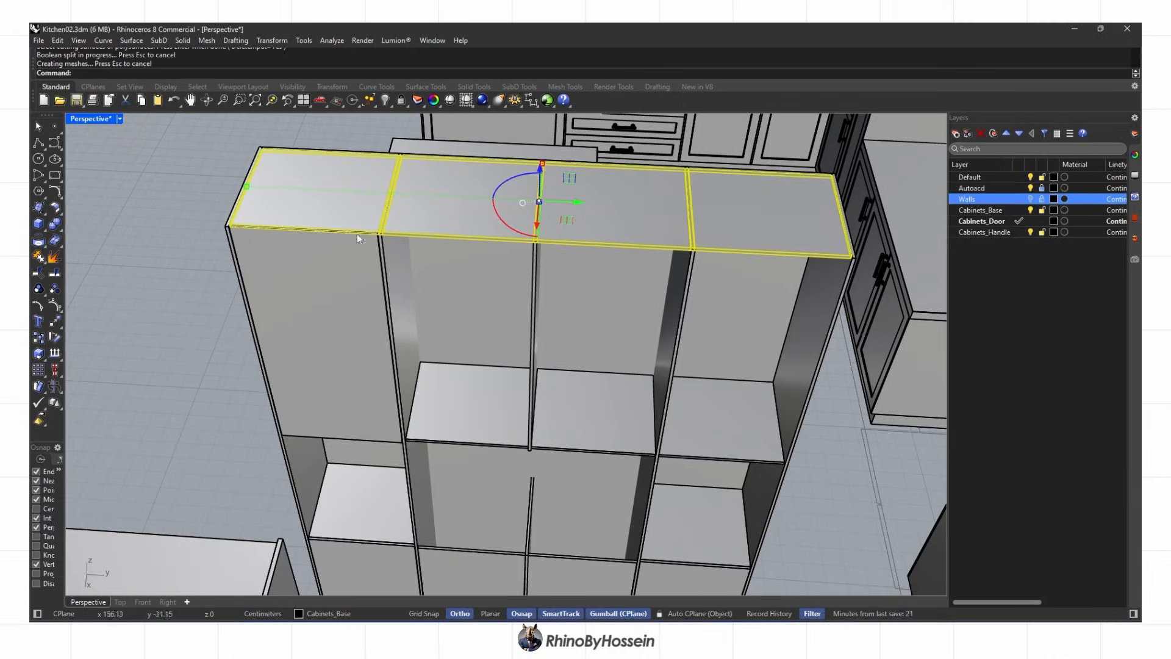
key(Delete)
scroll(346, 213, up, 7)
Outline the upper door opening with a closed polyline
click(38, 142)
scroll(421, 256, up, 3)
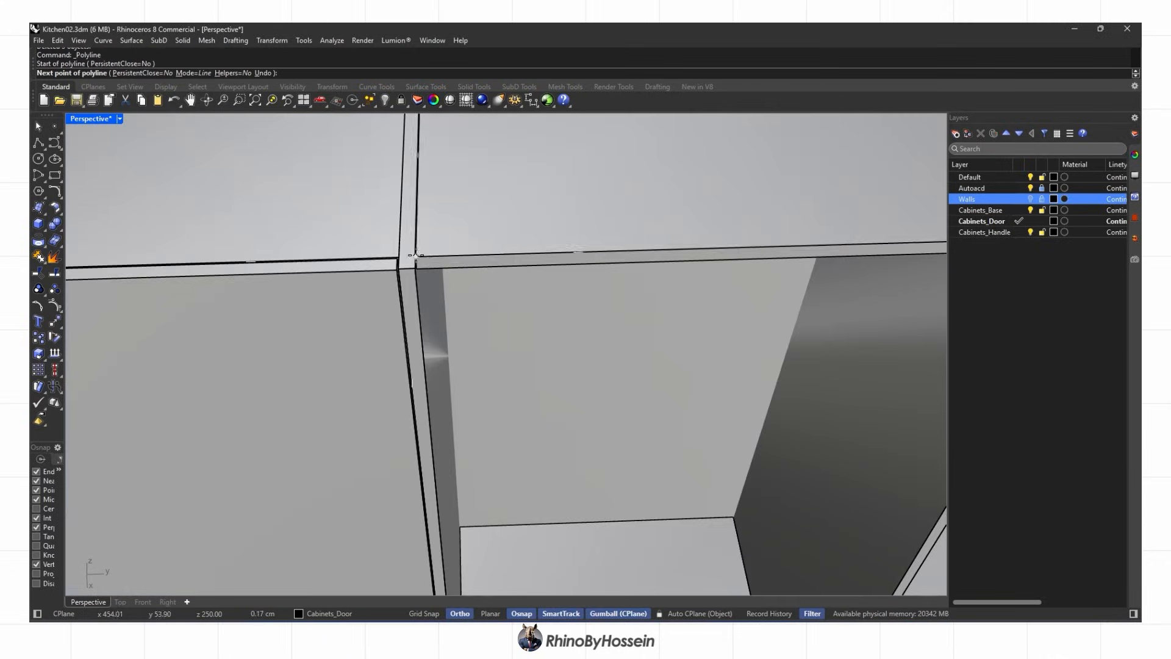
click(409, 269)
scroll(549, 263, down, 3)
click(775, 247)
shift+right_drag(659, 470, 666, 326)
scroll(634, 369, up, 7)
click(628, 365)
click(126, 379)
scroll(140, 382, down, 7)
scroll(268, 314, up, 6)
click(274, 314)
click(311, 313)
click(324, 345)
Offset the upper outline inward and extrude it into a door panel snapped to the corner
text(offset)
key(Return)
click(296, 339)
key(Delete)
scroll(294, 336, up, 10)
click(239, 326)
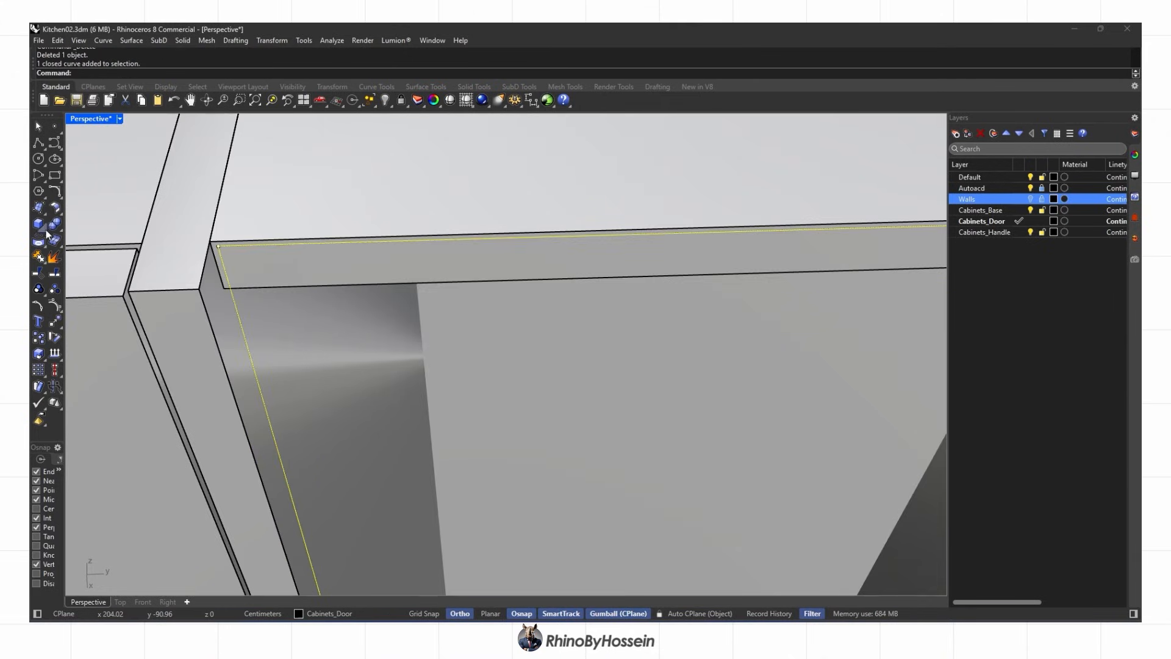
click(43, 228)
click(86, 269)
click(200, 287)
scroll(236, 294, down, 10)
key(Delete)
click(253, 339)
Mirror the two doors across to the neighbouring bays
text(Mirror)
key(Return)
scroll(472, 301, up, 6)
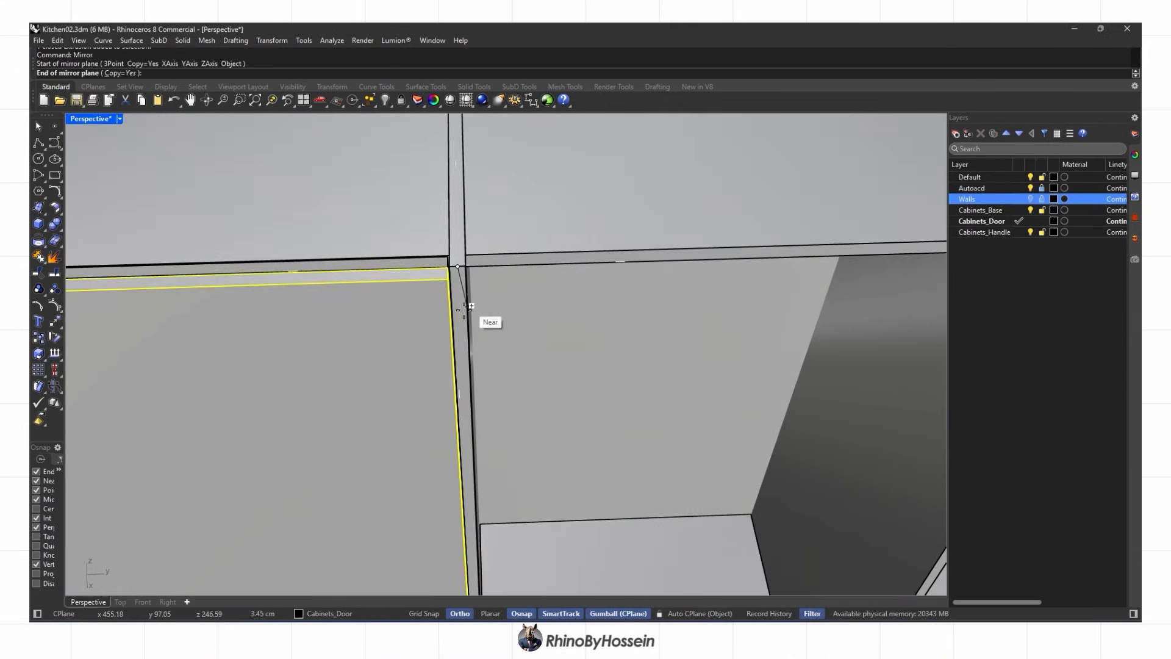
click(459, 262)
scroll(454, 202, down, 10)
click(460, 317)
right_drag(469, 342, 616, 342)
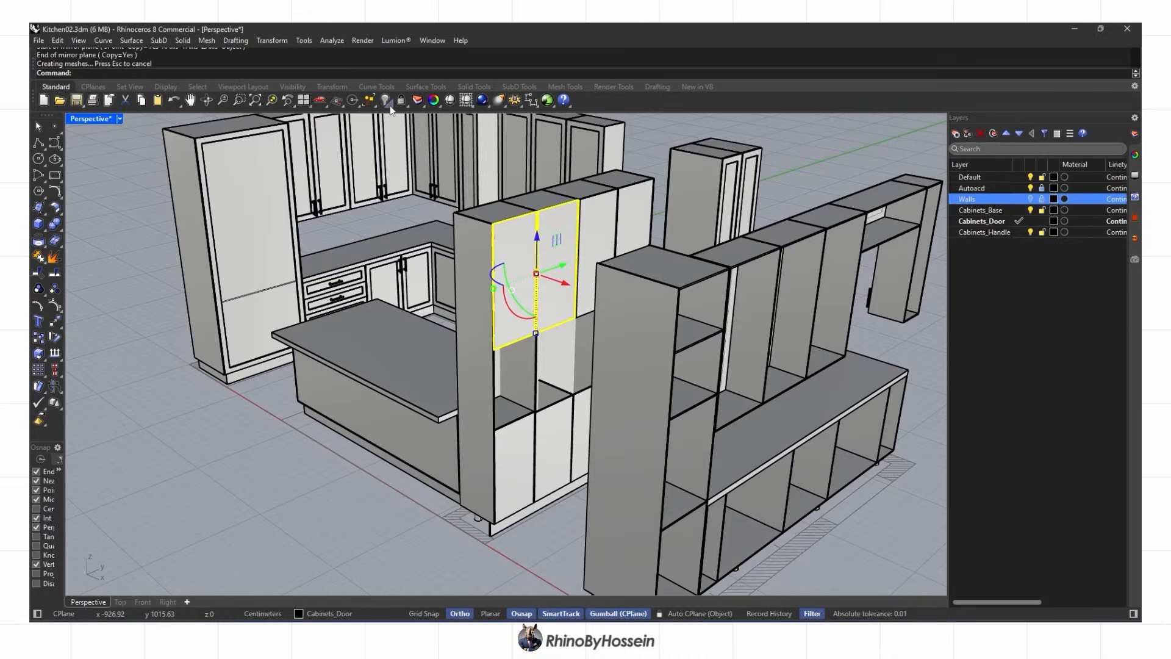
Reveal the hidden door panels and select the four lower doors
right_click(385, 100)
scroll(494, 456, up, 5)
shift+click(494, 456)
shift+click(547, 454)
shift+click(596, 448)
right_drag(597, 449, 488, 488)
shift+click(423, 394)
right_drag(416, 365, 462, 258)
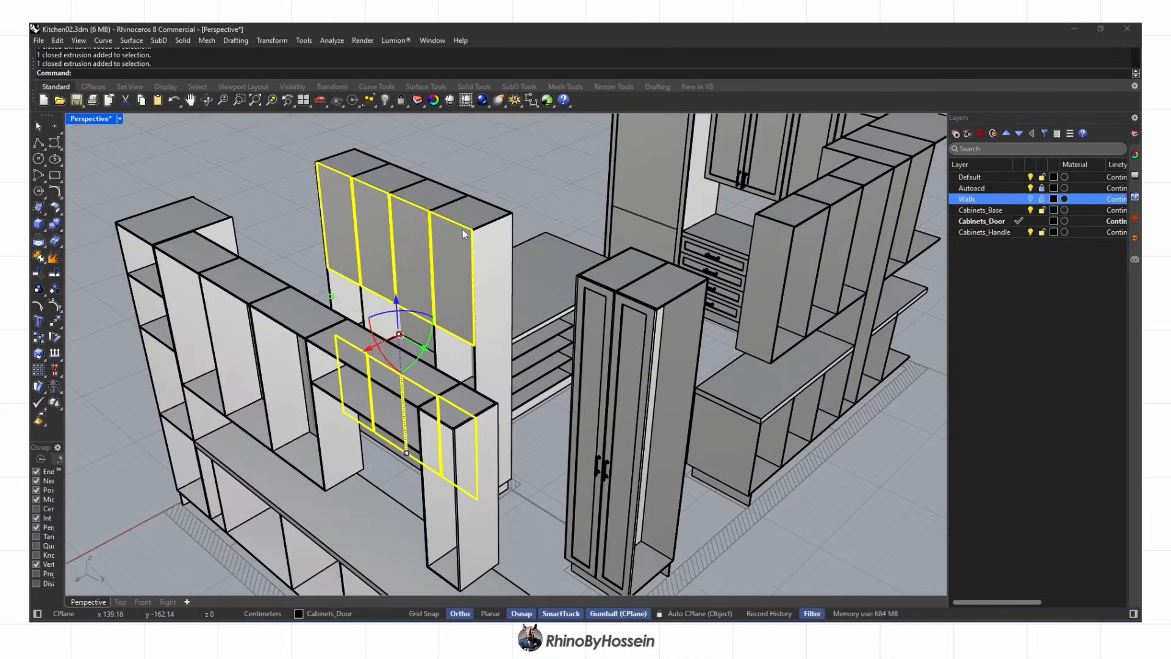
Isolate the eight doors, duplicate their borders, and offset the upper door borders 6 inward
click(435, 122)
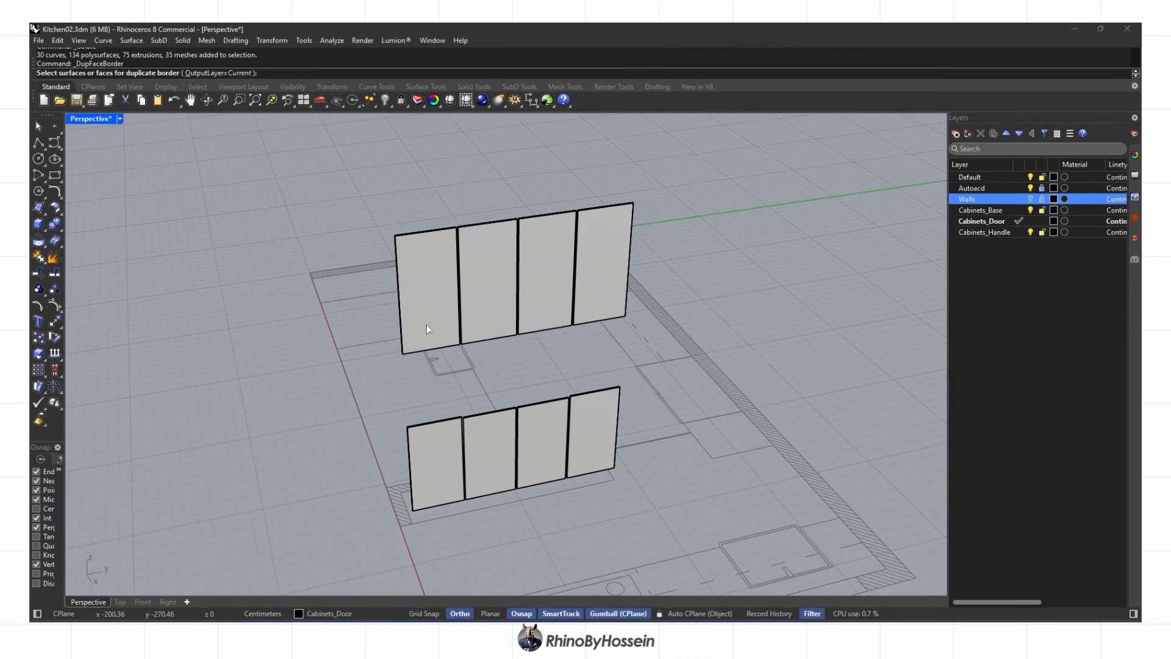
key(Return)
text(Offset)
key(Return)
text(6)
key(Return)
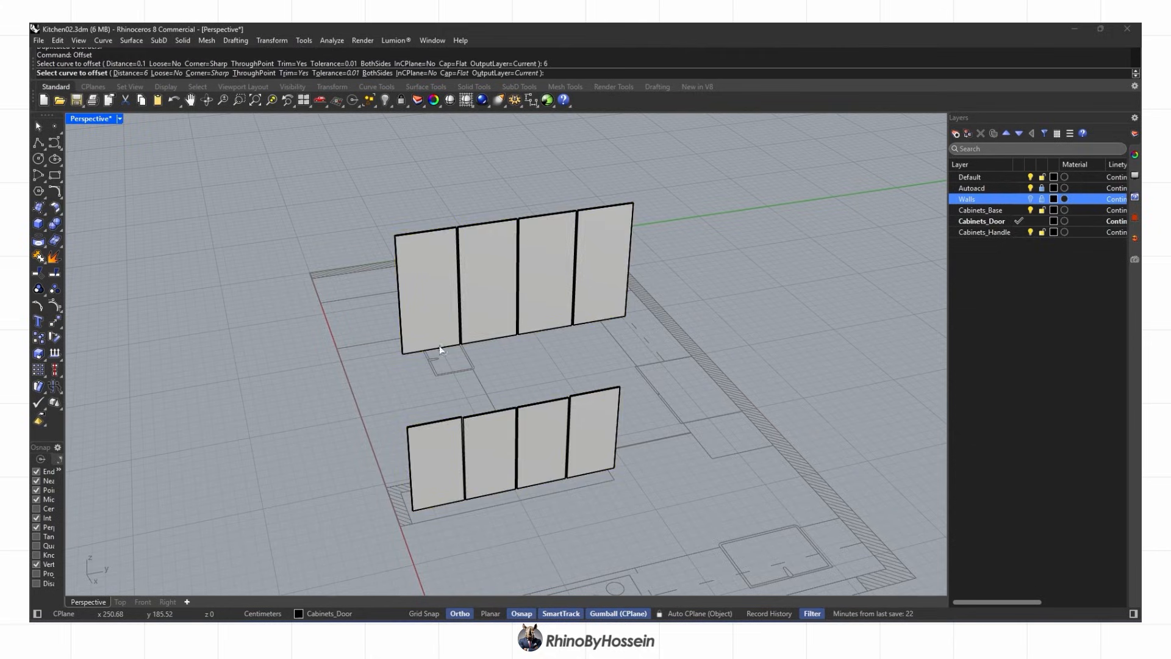
click(424, 358)
click(440, 386)
click(429, 327)
click(563, 389)
click(658, 347)
click(764, 317)
click(784, 356)
key(Return)
Offset the four lower door borders 6 inward toward each door's centre
click(779, 274)
right_drag(774, 277, 394, 405)
click(371, 400)
click(389, 437)
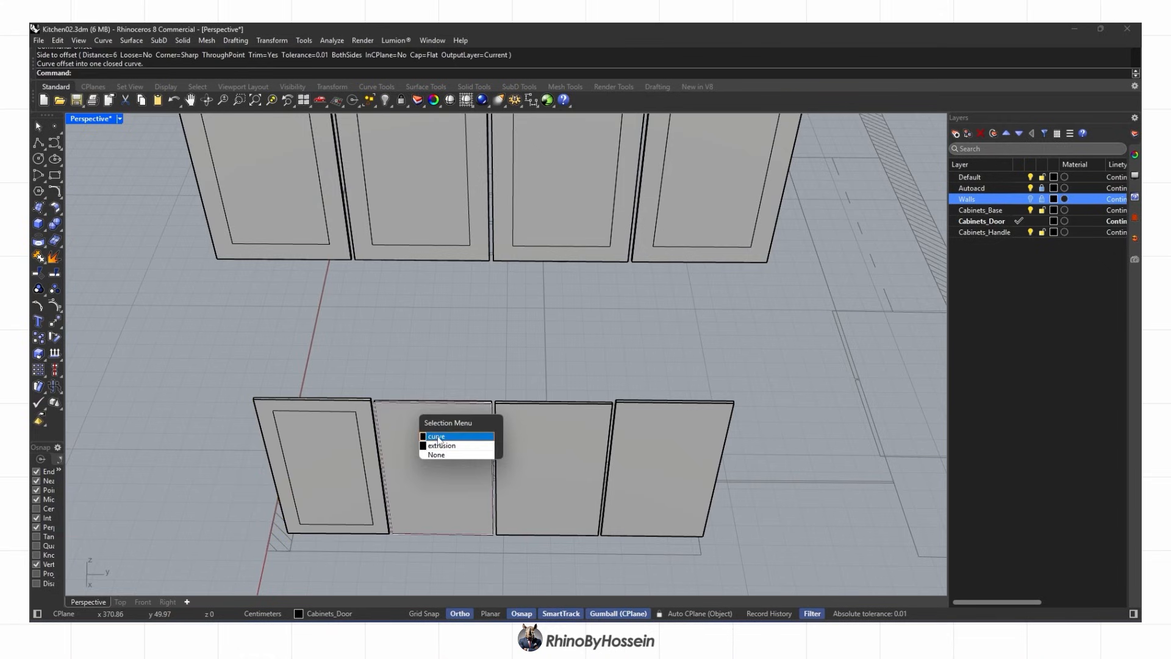
click(555, 436)
key(Return)
click(554, 457)
click(660, 402)
click(676, 436)
key(Return)
click(664, 453)
scroll(665, 452, down, 4)
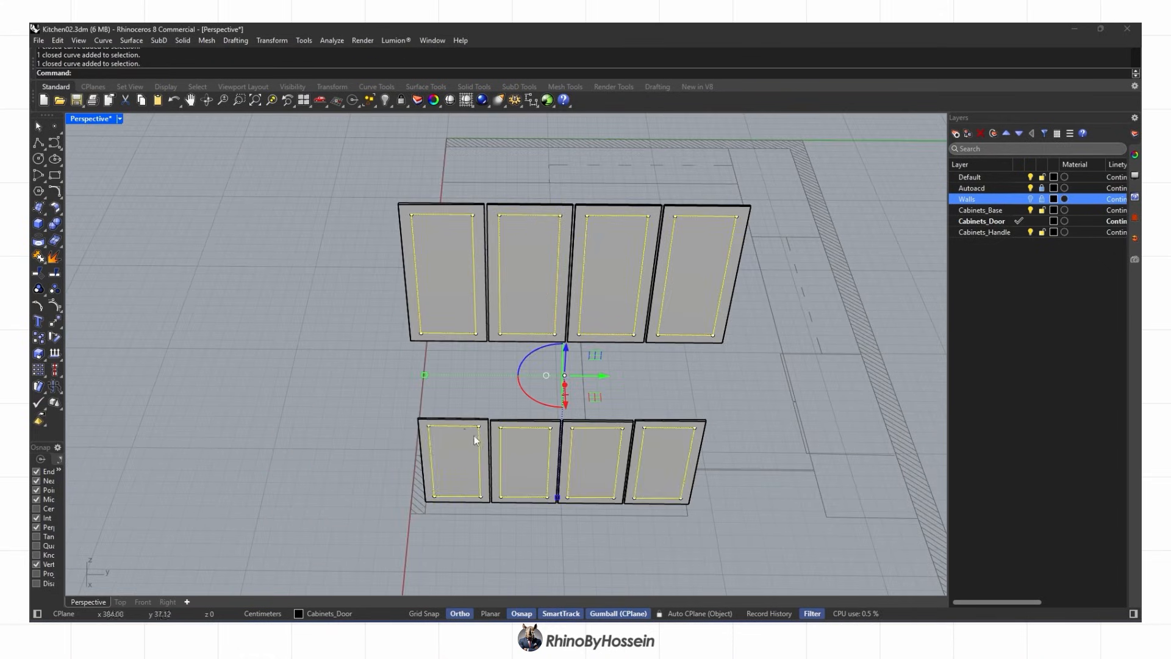
right_drag(474, 436, 658, 409)
Extrude the eight inset curves 1 to both sides and delete the leftover curves
click(46, 228)
click(105, 262)
click(228, 72)
text(1)
key(Return)
key(Delete)
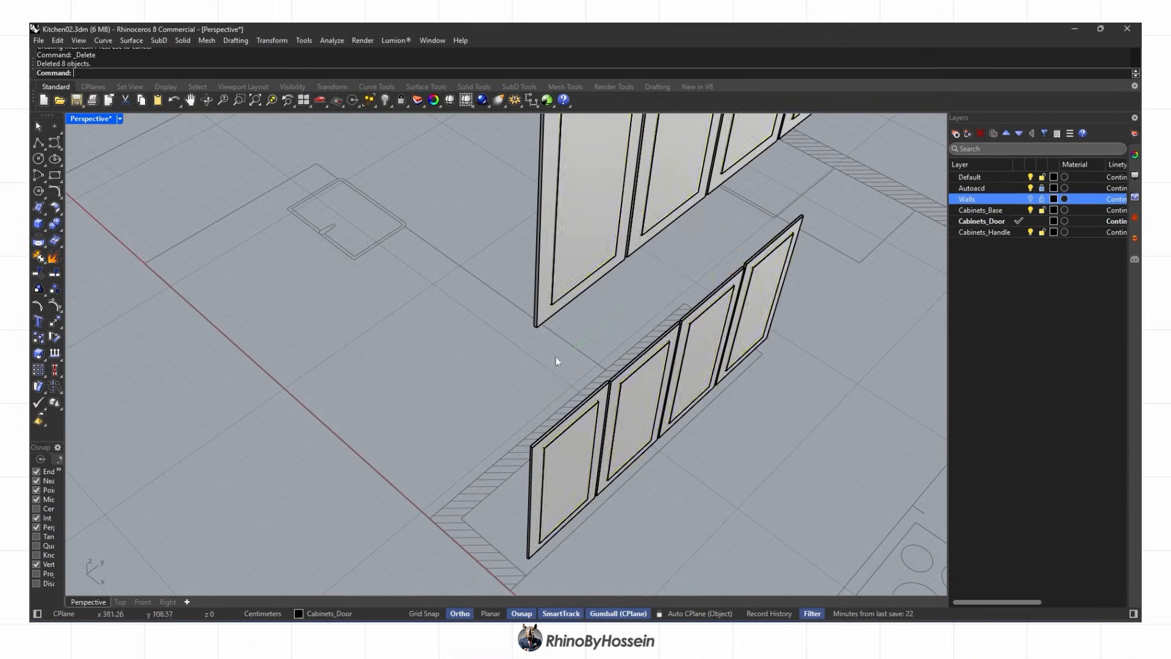
Boolean-subtract the inset blocks from all eight door slabs to carve recessed panels
right_drag(556, 357, 458, 371)
click(466, 279)
scroll(466, 407, up, 4)
shift+click(465, 407)
shift+click(616, 343)
shift+click(748, 316)
shift+click(824, 287)
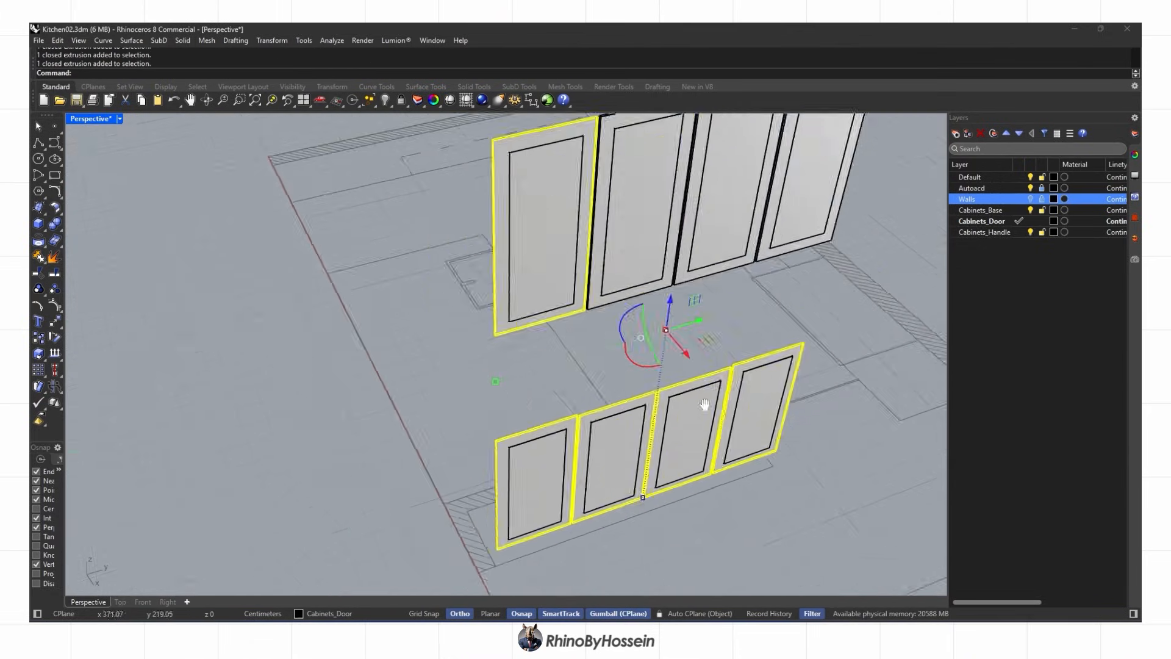
shift+click(391, 354)
shift+click(490, 353)
shift+click(744, 361)
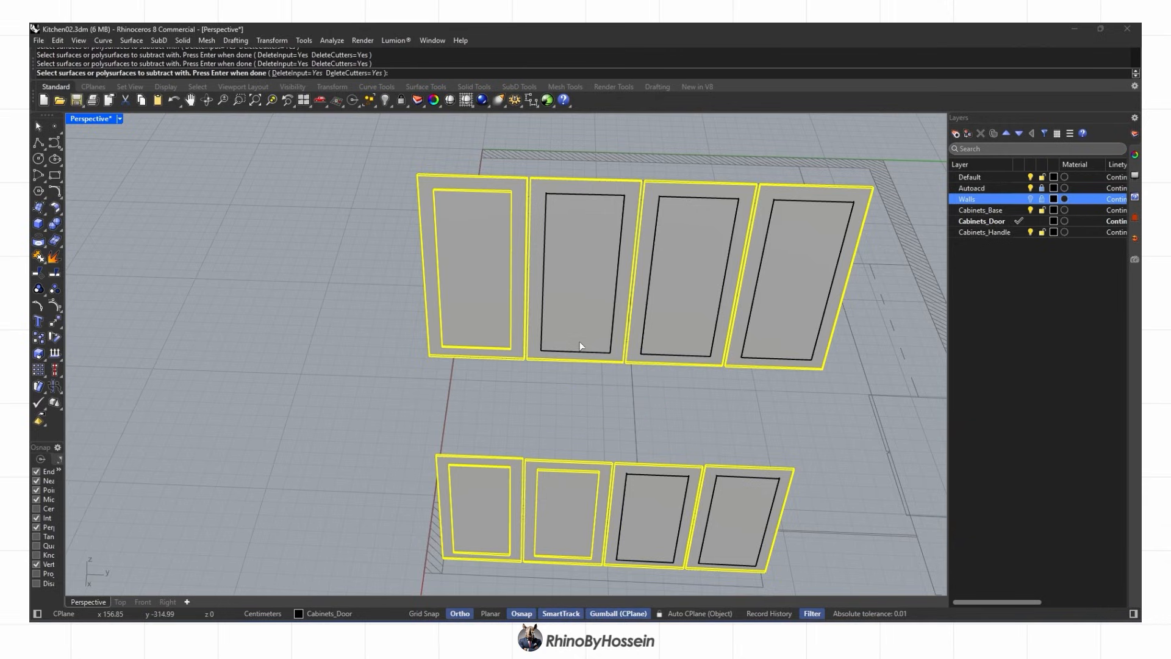
key(Return)
Start a ChamferEdge and select the recessed panel edges of the first two doors
scroll(557, 339, up, 2)
right_drag(464, 341, 557, 340)
click(58, 237)
click(59, 230)
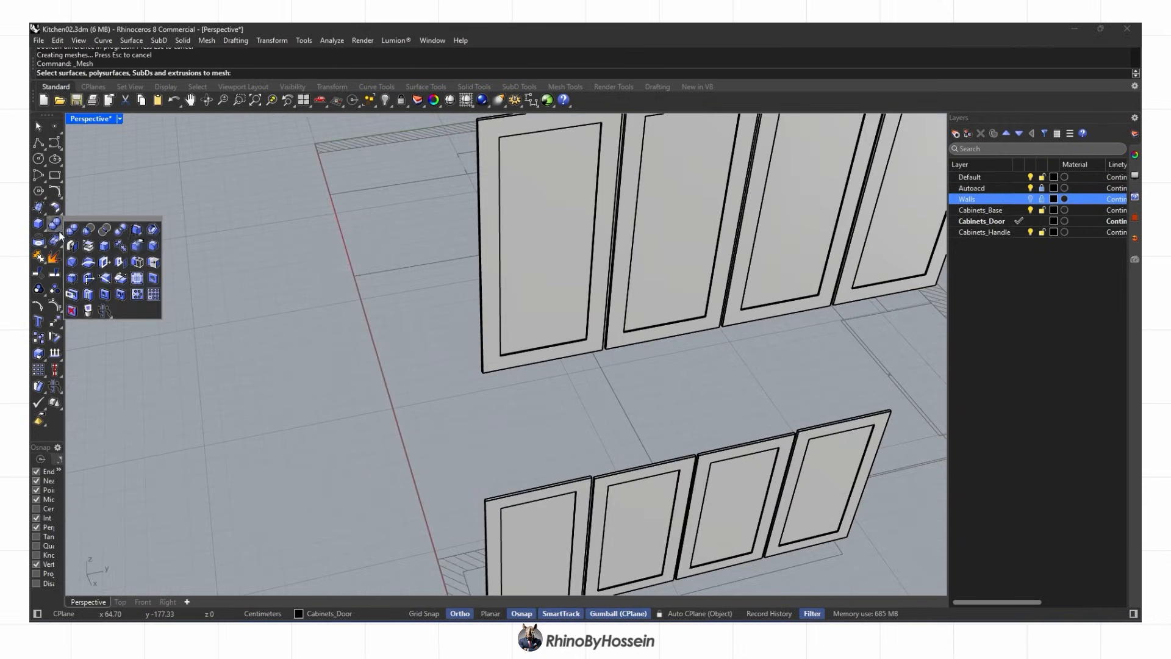
click(72, 263)
scroll(590, 348, up, 4)
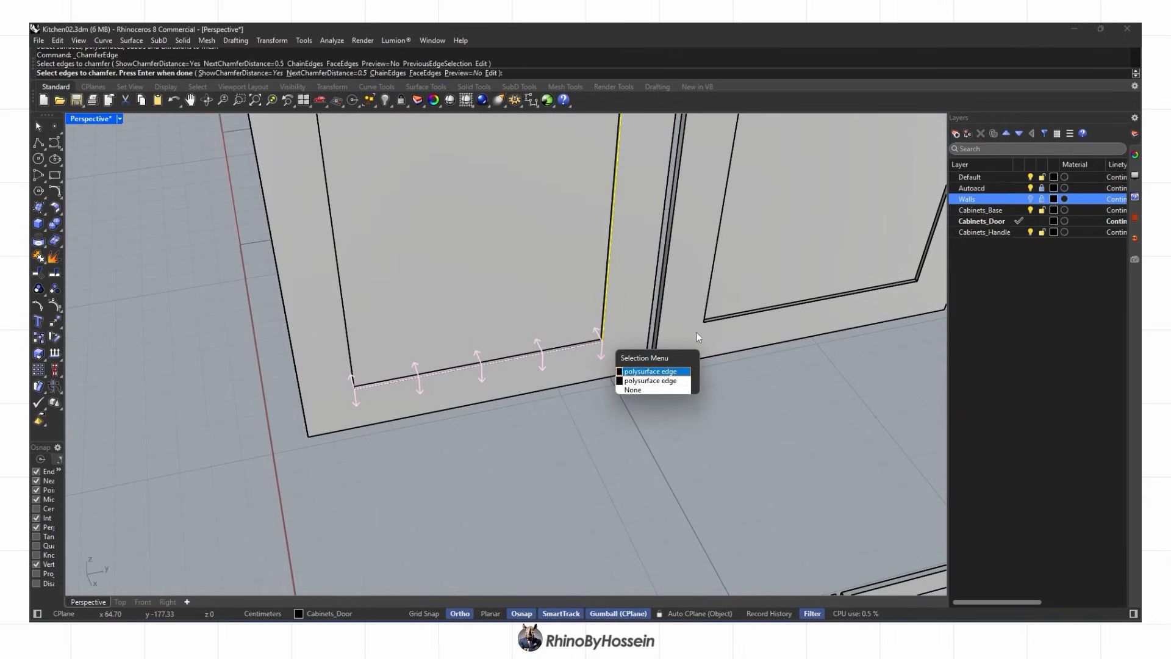
click(645, 372)
scroll(704, 321, up, 4)
click(711, 319)
click(708, 294)
scroll(706, 330, down, 9)
scroll(596, 200, up, 6)
click(596, 199)
click(592, 236)
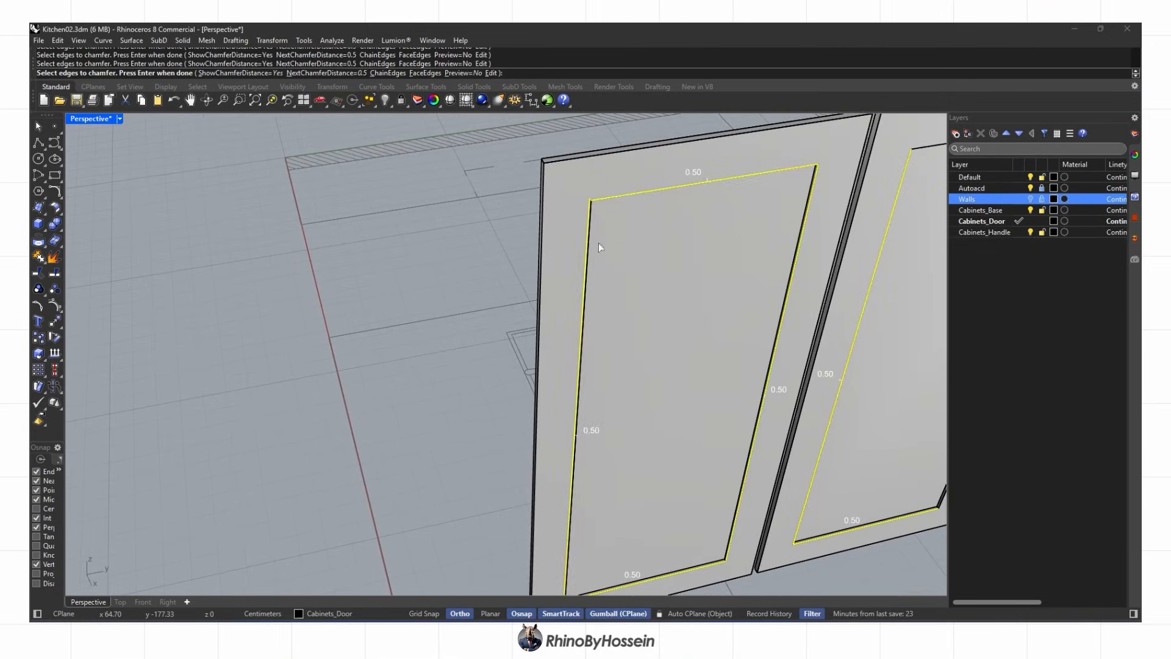
scroll(592, 236, down, 8)
scroll(762, 208, up, 10)
click(764, 206)
click(837, 212)
scroll(836, 213, down, 9)
shift+right_drag(836, 212, 572, 234)
Add the third and fourth door panel edges and a lower door edge to the chamfer selection
scroll(570, 234, up, 6)
click(474, 272)
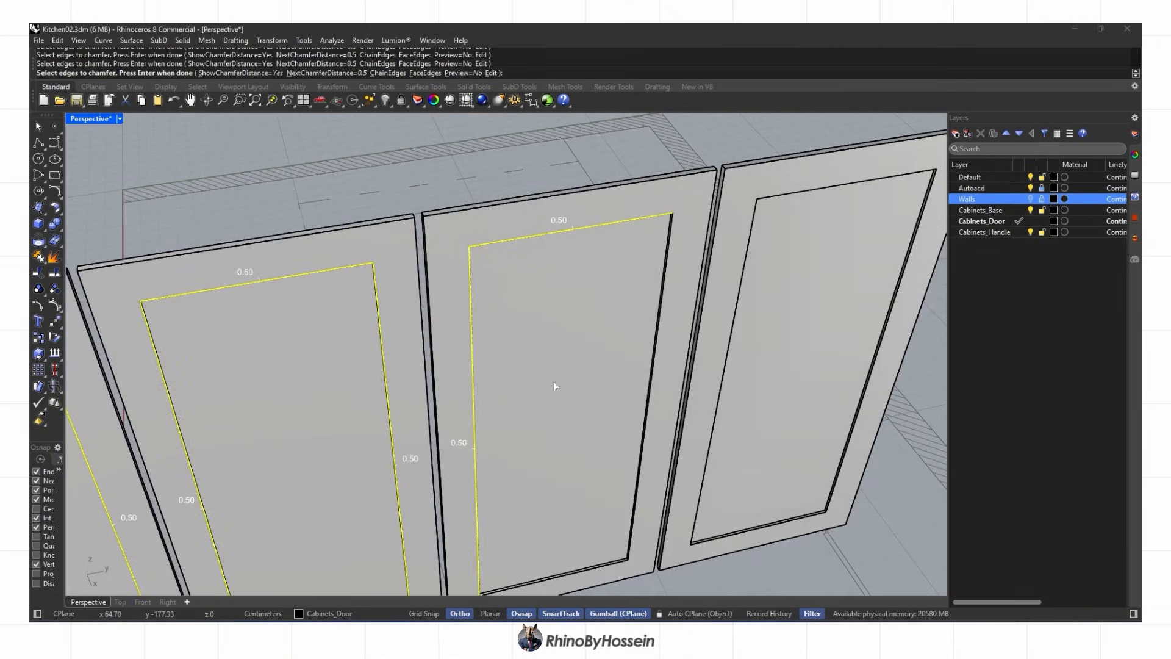
click(630, 557)
scroll(695, 551, up, 6)
click(697, 523)
click(686, 515)
scroll(689, 524, down, 7)
click(649, 313)
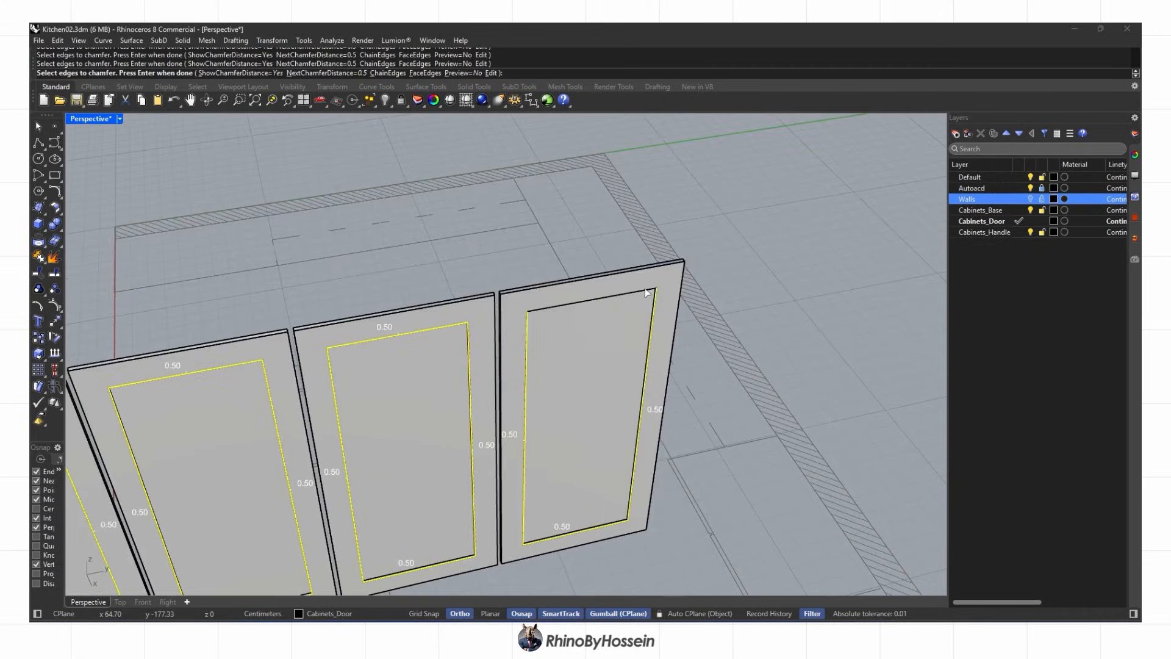
click(639, 304)
scroll(639, 305, down, 8)
scroll(628, 440, up, 6)
click(628, 441)
scroll(845, 400, down, 6)
Select the remaining panel edges of the first three doors and apply the 0.5 chamfer
click(767, 231)
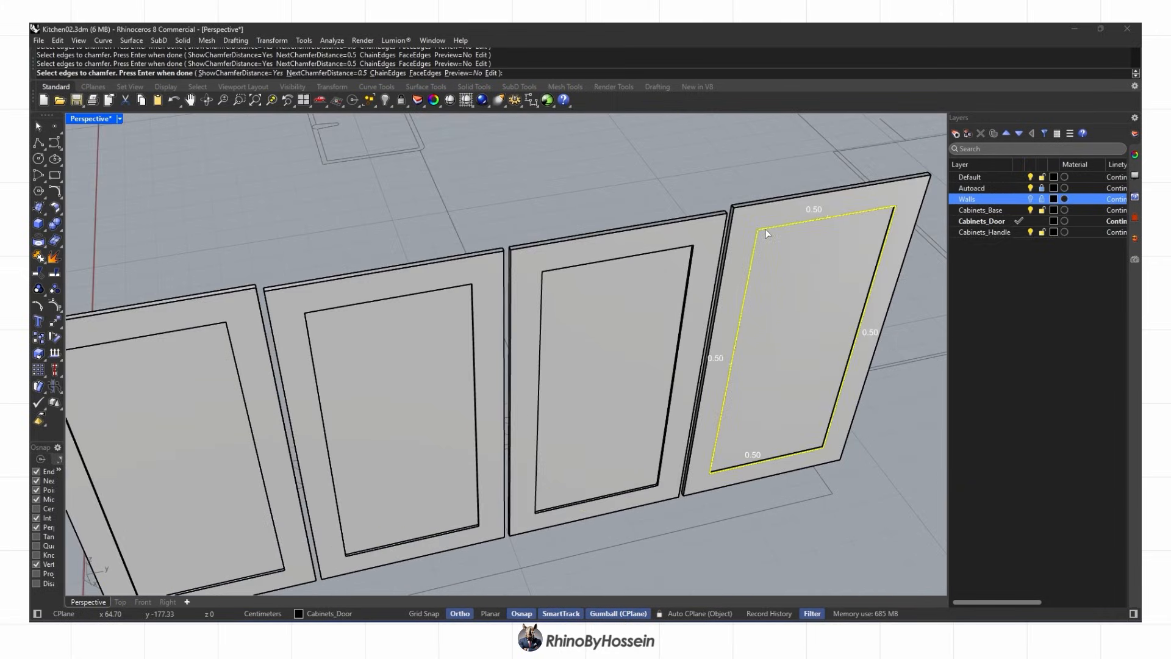
click(538, 428)
scroll(534, 432, up, 5)
click(559, 569)
scroll(567, 549, down, 6)
scroll(500, 519, up, 6)
click(549, 490)
scroll(462, 505, down, 5)
click(472, 246)
click(371, 312)
right_drag(371, 312, 482, 365)
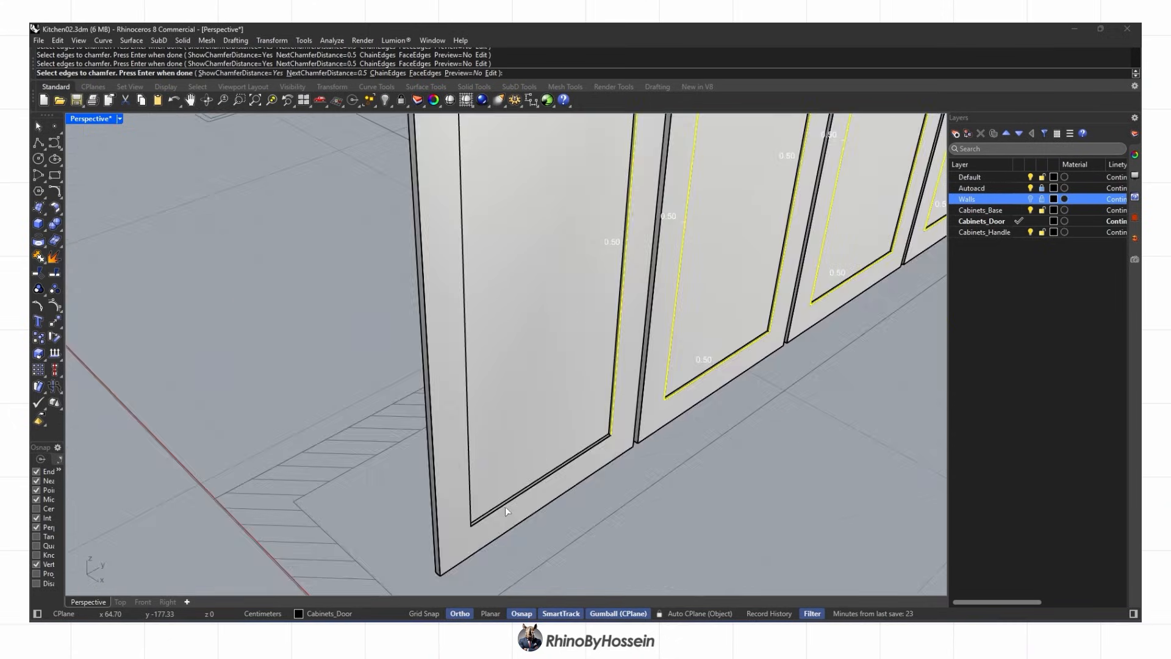
click(537, 485)
click(469, 489)
scroll(475, 490, down, 5)
scroll(574, 466, up, 3)
key(Return)
key(Return)
Switch to rendered display and orbit to face all eight chamfered doors
key(ctrl+alt+r)
scroll(635, 495, down, 8)
right_drag(635, 495, 585, 329)
Show all hidden objects and select the door handles, then view them from the top
click(402, 127)
scroll(647, 293, up, 5)
click(633, 294)
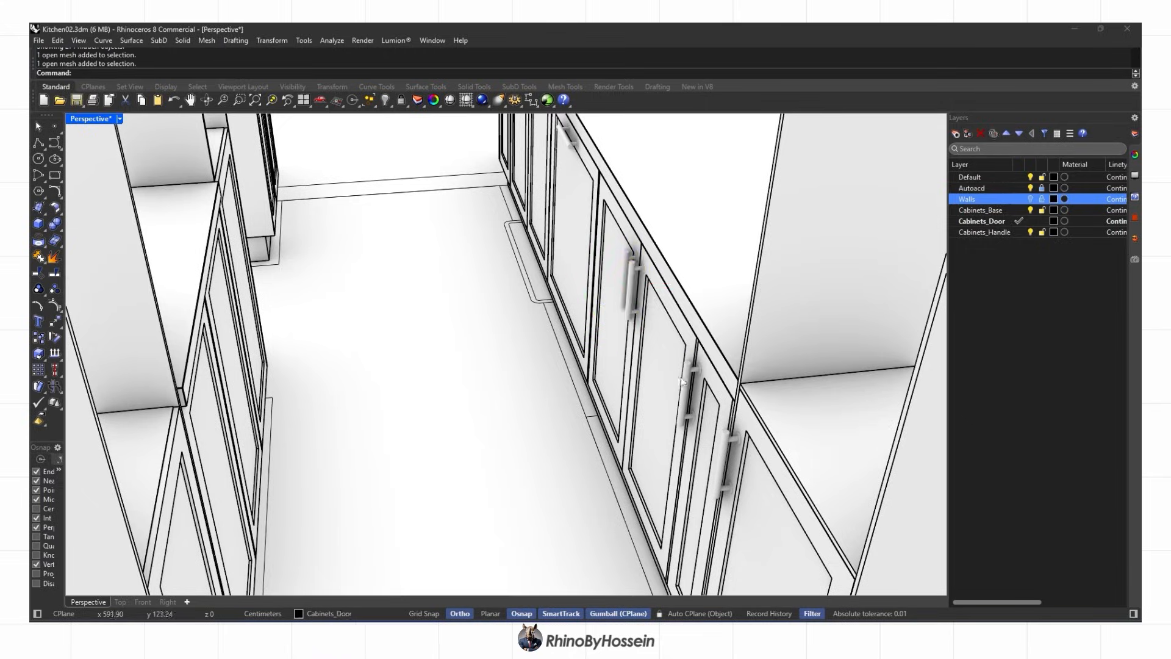
click(685, 381)
right_drag(686, 390, 567, 415)
drag(393, 401, 475, 377)
right_drag(524, 391, 366, 403)
scroll(427, 415, up, 4)
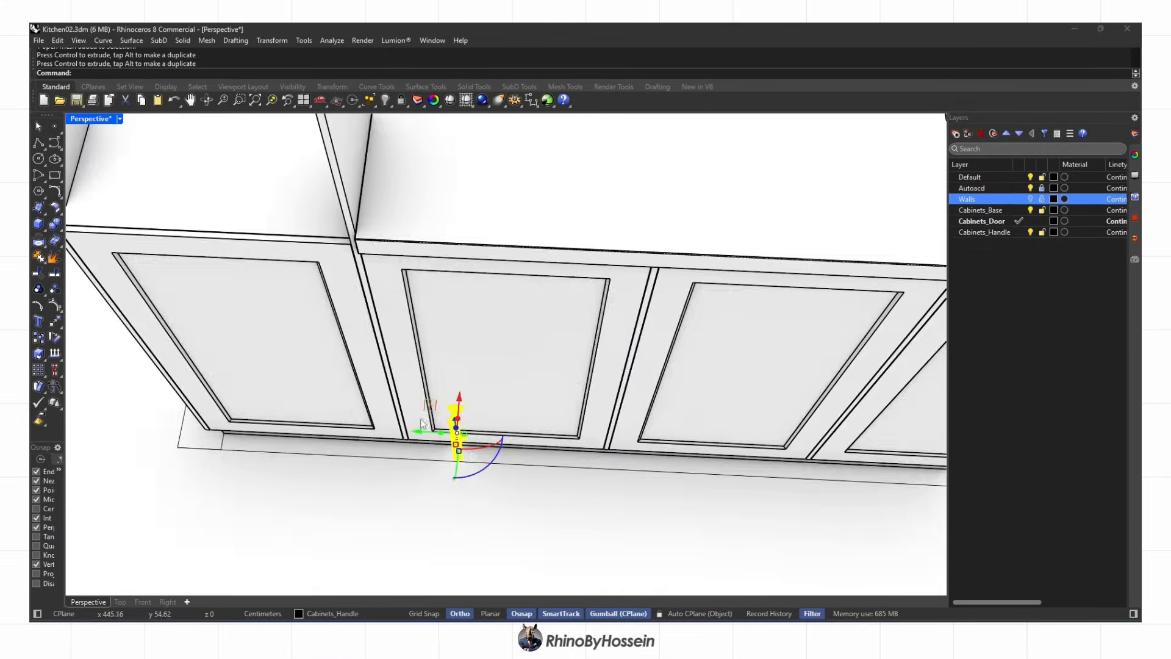
click(120, 602)
scroll(375, 543, up, 12)
right_drag(375, 543, 455, 420)
Align a handle by its left side to the door face and slide it along the door
text(al)
key(Return)
text(l)
key(Return)
click(450, 423)
click(89, 602)
drag(504, 326, 584, 333)
drag(662, 326, 664, 327)
mouse_move(664, 327)
right_down()
mouse_move(440, 292)
mouse_move(620, 245)
mouse_move(512, 283)
mouse_move(480, 343)
mouse_move(566, 377)
mouse_move(498, 367)
mouse_move(514, 302)
right_up()
key(Escape)
Mirror the handle to make a copy on the adjacent lower door
scroll(568, 378, up, 3)
middle_click(499, 367)
click(500, 370)
text(mi)
key(Return)
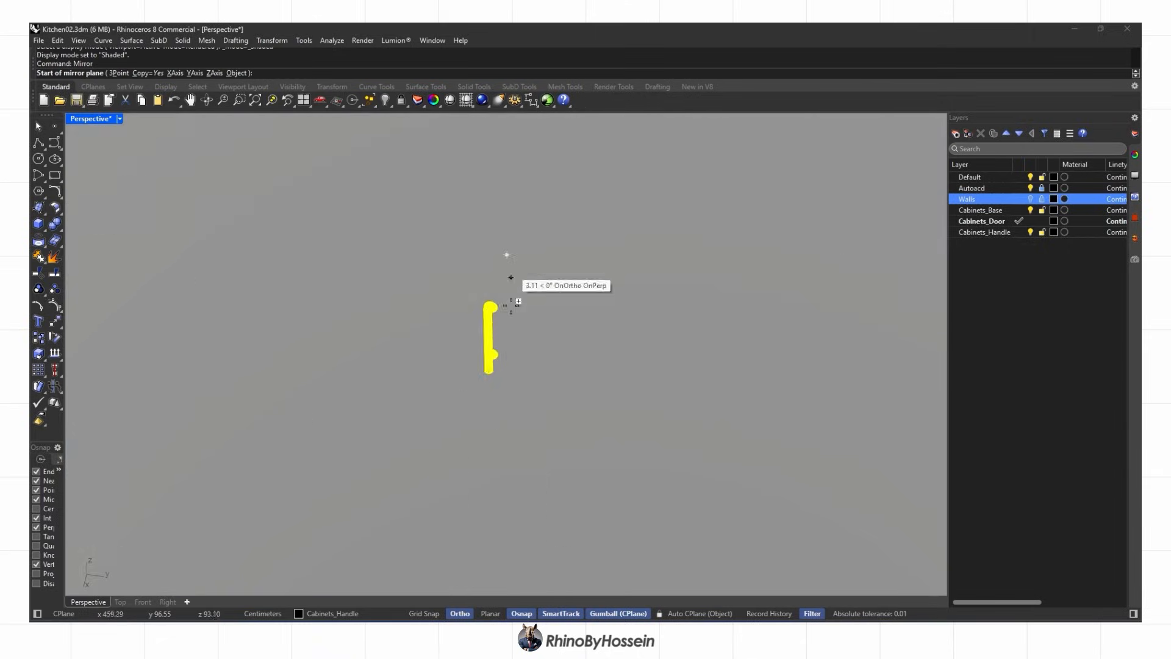
scroll(506, 420, up, 4)
click(513, 415)
click(492, 511)
scroll(481, 448, down, 5)
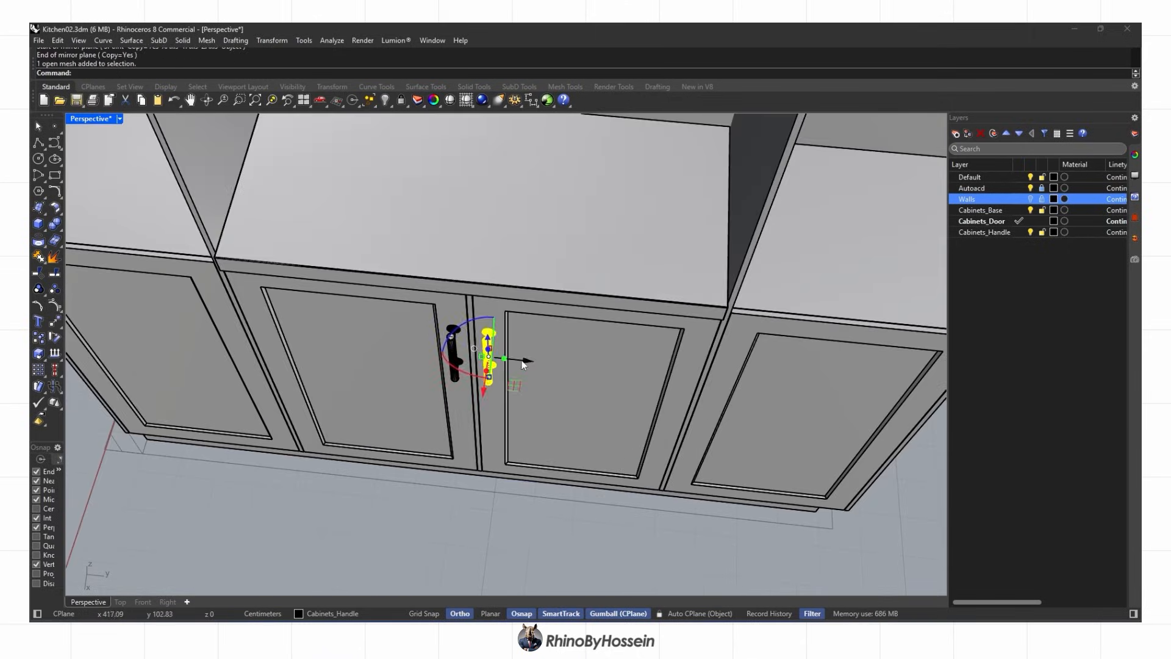
drag(757, 372, 759, 372)
right_drag(701, 373, 675, 458)
Mirror the handle again across the door gap onto the other door
text(mi)
key(Return)
scroll(515, 432, up, 5)
click(507, 433)
right_drag(513, 426, 590, 360)
click(498, 507)
scroll(511, 463, down, 5)
scroll(499, 450, up, 5)
Gumball-copy all four handles upward onto the upper doors
shift+click(494, 450)
shift+click(533, 455)
alt+drag(544, 410, 548, 131)
right_drag(532, 271, 639, 360)
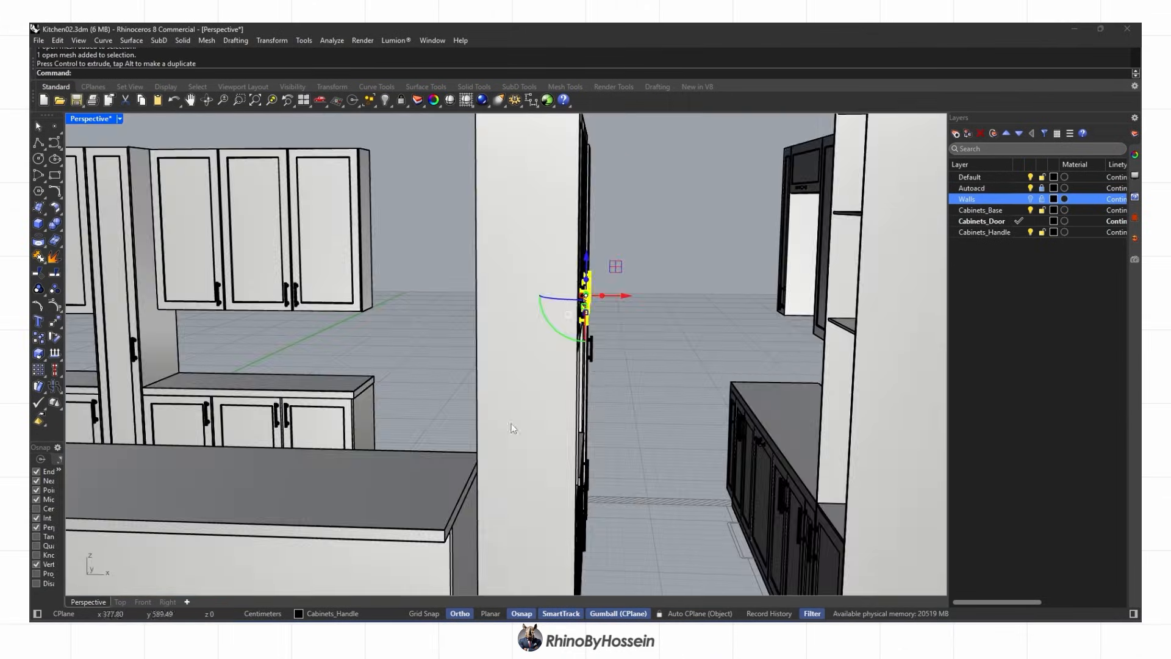
Align the copied handles by their tops in the Front view
click(142, 602)
text(al)
key(Return)
click(289, 74)
scroll(245, 302, up, 6)
scroll(246, 312, up, 2)
click(250, 285)
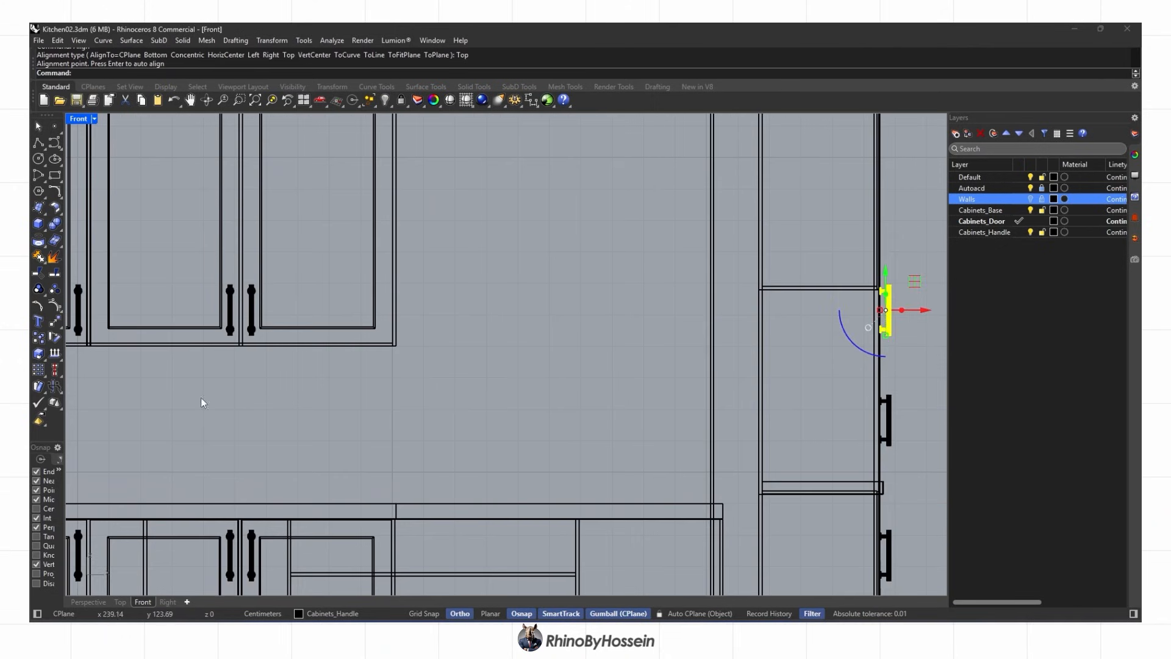
click(88, 602)
Undo the alignment and move the handles down 3.30 cm instead
key(ctrl+z)
right_drag(600, 360, 543, 369)
drag(591, 269, 592, 282)
key(Escape)
Orbit toward the tall cabinet and test-pick its overlapping partition objects
right_drag(586, 317, 379, 340)
scroll(312, 294, down, 5)
scroll(379, 340, down, 3)
scroll(427, 293, up, 4)
right_drag(476, 305, 506, 326)
scroll(390, 293, up, 3)
click(373, 275)
key(Escape)
click(440, 279)
right_drag(373, 274, 409, 333)
click(451, 301)
click(454, 242)
click(464, 251)
key(Escape)
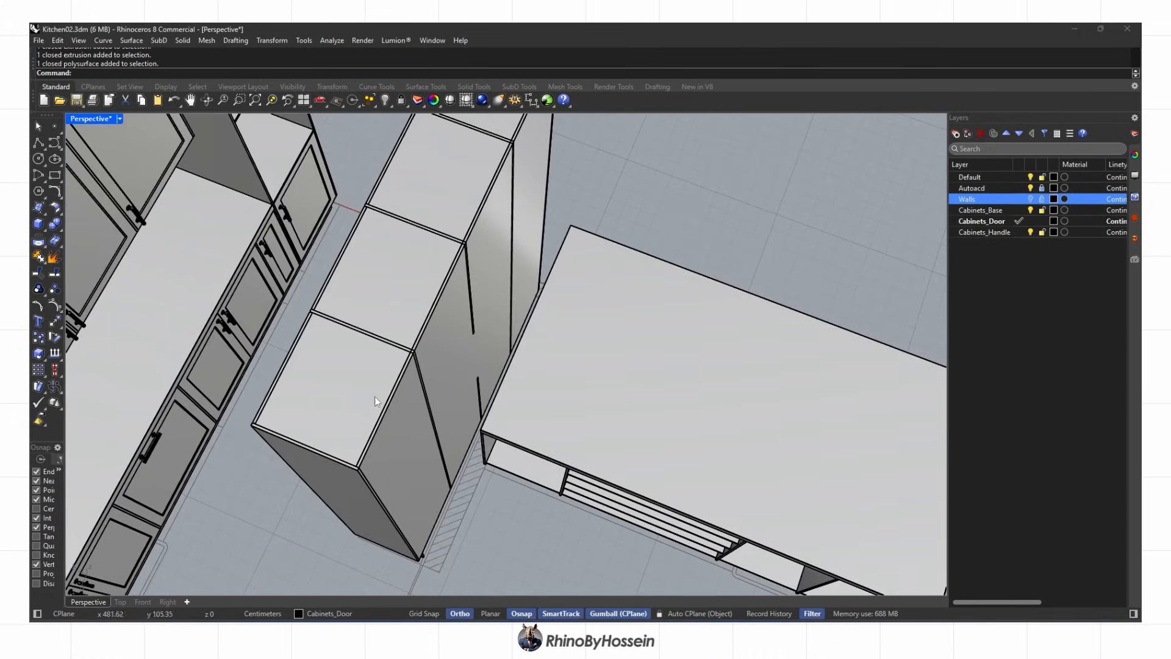
scroll(415, 352, up, 4)
Select the four partitions inside the tall cabinet
click(422, 352)
click(444, 381)
shift+click(537, 268)
click(560, 295)
right_drag(560, 295, 451, 317)
shift+click(653, 242)
click(671, 271)
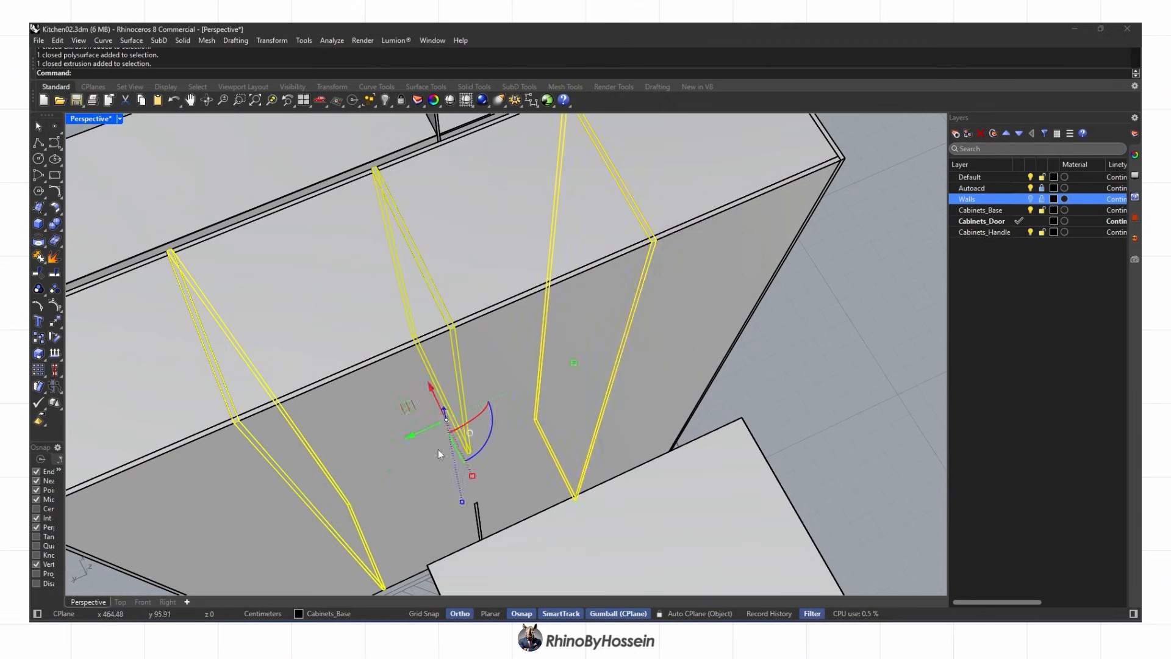
shift+right_drag(491, 421, 562, 314)
shift+click(527, 405)
BooleanSplit the partitions against each other and delete the four unwanted pieces
scroll(527, 404, down, 2)
click(58, 226)
click(120, 244)
scroll(220, 279, down, 4)
right_drag(301, 333, 366, 336)
ctrl+click(312, 351)
ctrl+click(361, 282)
key(Delete)
Zoom out across the kitchen and activate the Top viewport
scroll(363, 388, down, 4)
right_drag(364, 388, 391, 403)
scroll(427, 366, down, 2)
click(120, 602)
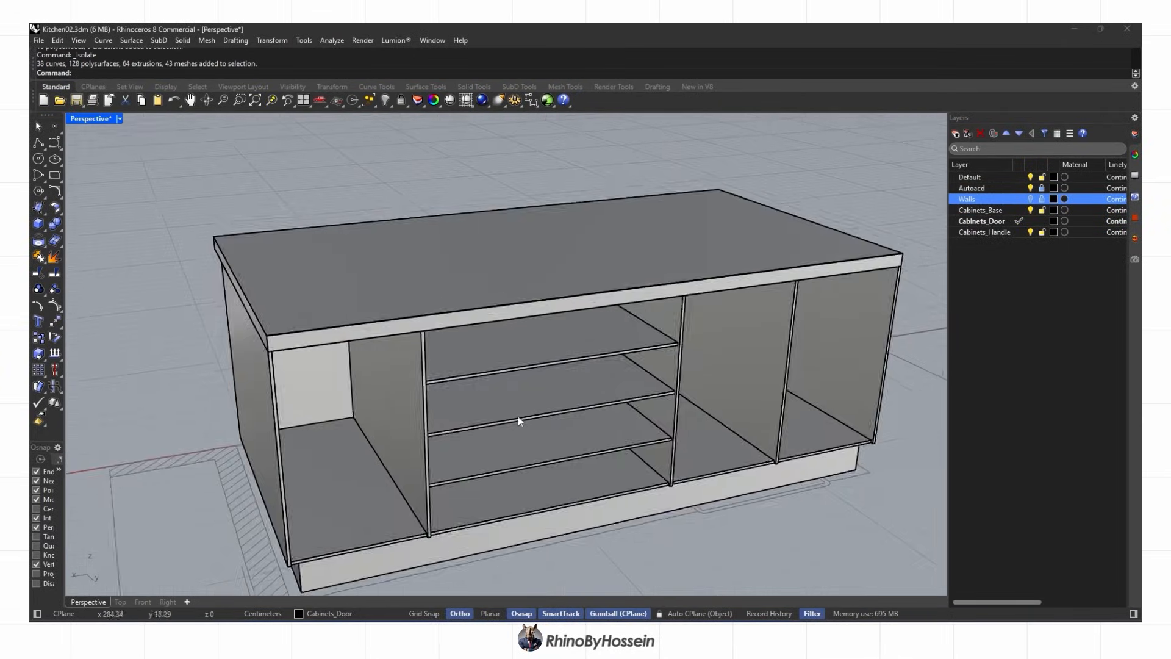
Save the model and hide the island's top panel
key(ctrl+s)
scroll(791, 584, down, 2)
click(549, 268)
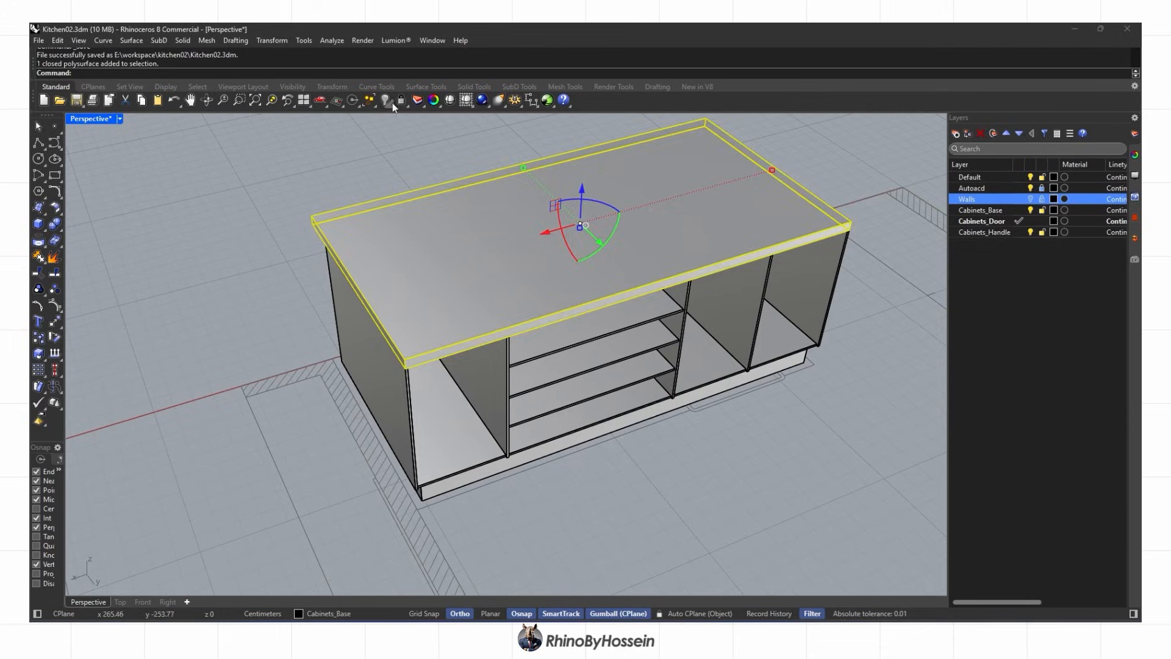
click(385, 100)
Trace a closed polyline around the left door opening
click(39, 142)
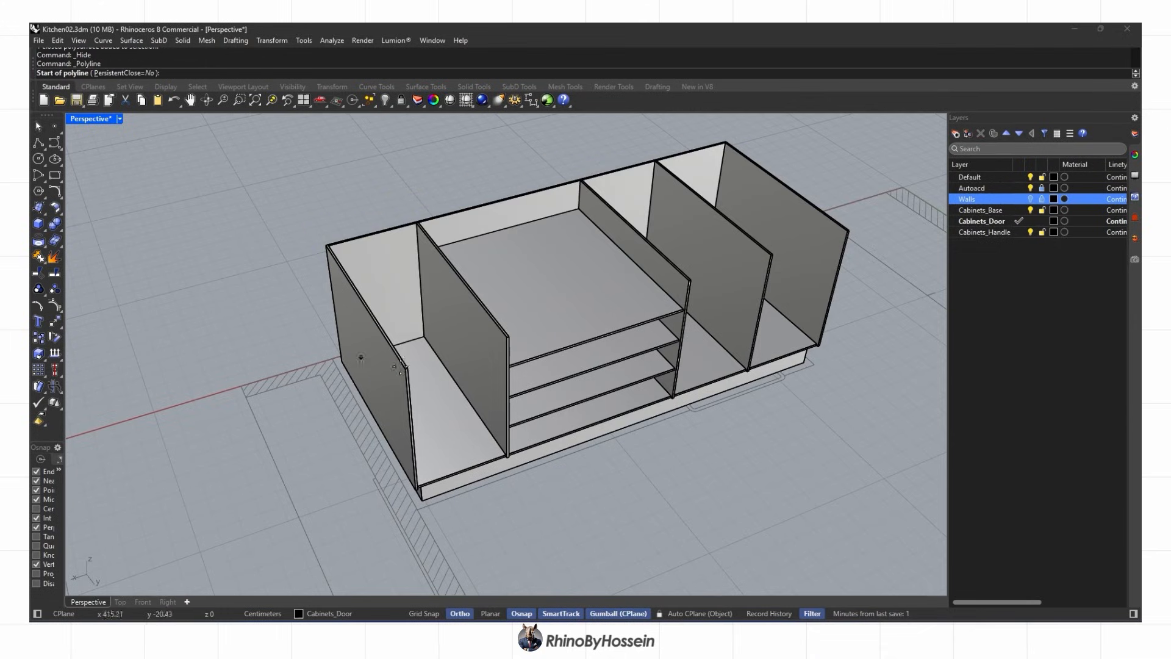
scroll(446, 377, up, 3)
scroll(569, 297, up, 4)
click(562, 292)
click(261, 386)
scroll(378, 342, down, 4)
click(383, 385)
scroll(378, 384, up, 4)
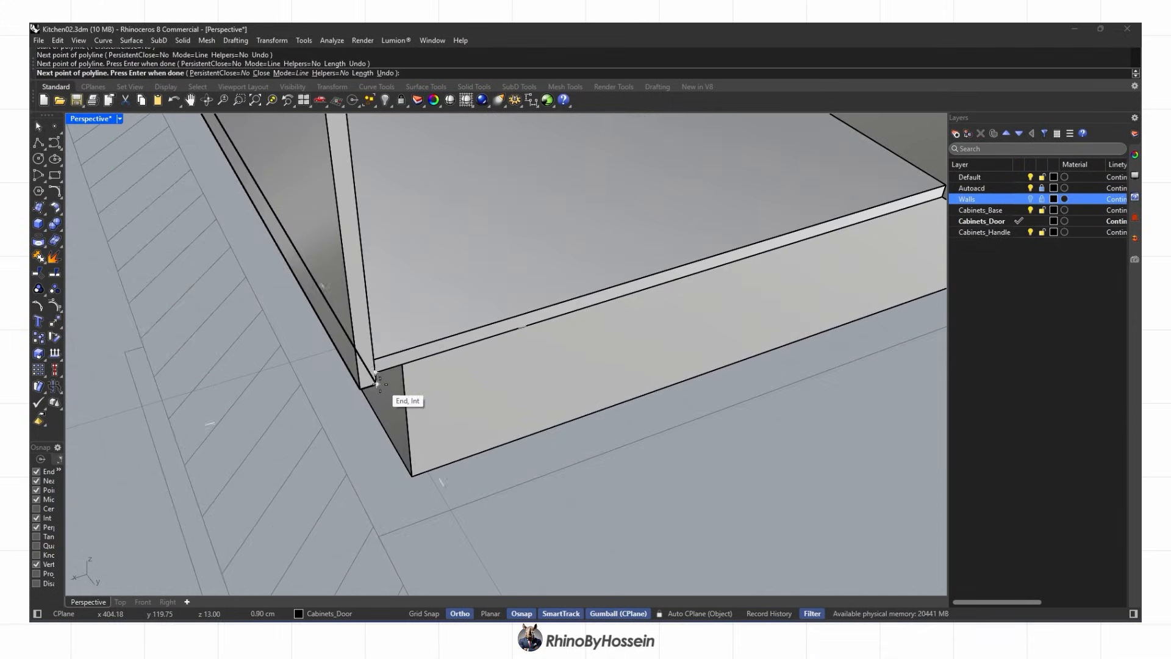
key(ctrl+z)
click(378, 384)
click(729, 279)
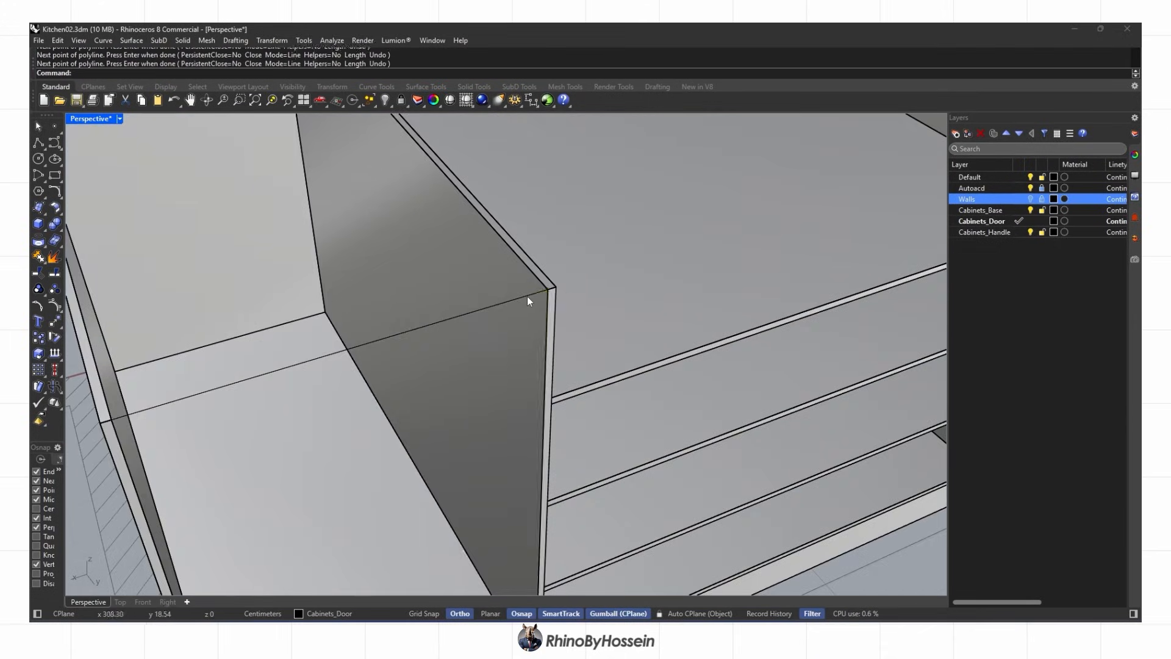
click(528, 298)
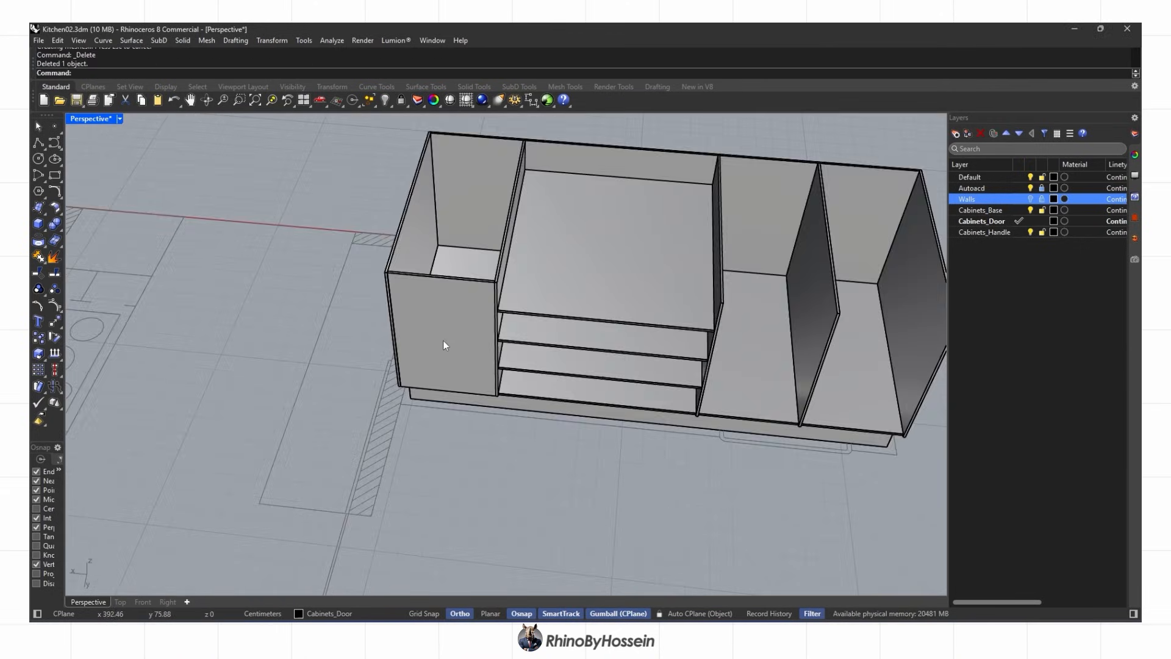
Outline the next front opening with another closed polyline
click(383, 346)
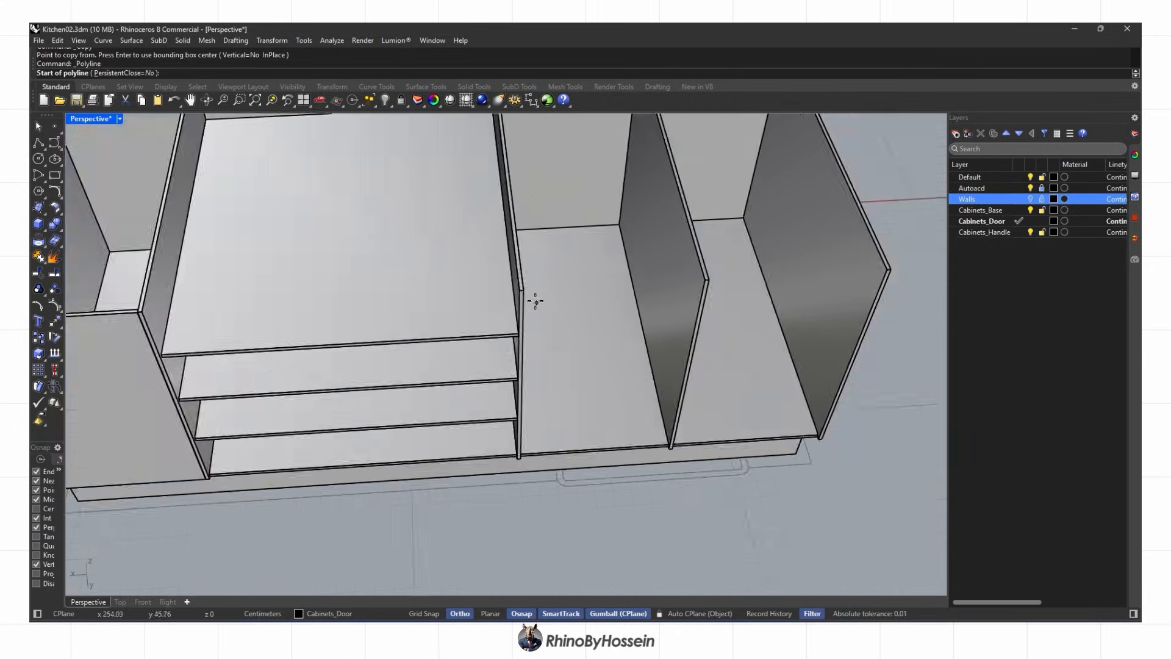
click(514, 283)
click(840, 267)
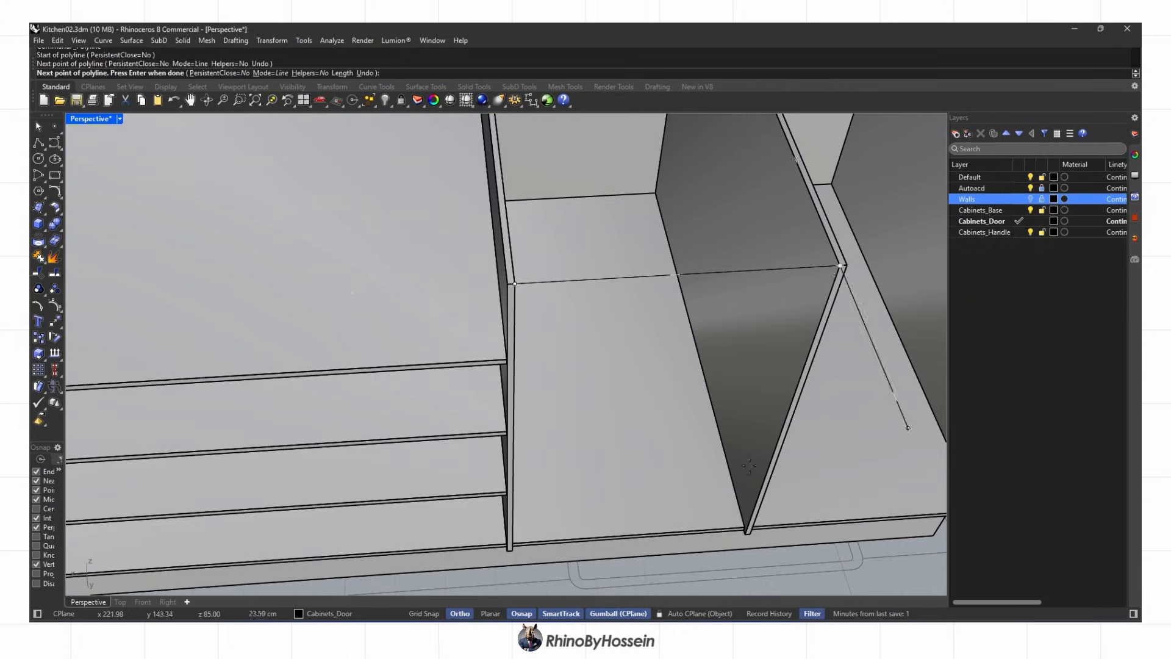
click(662, 356)
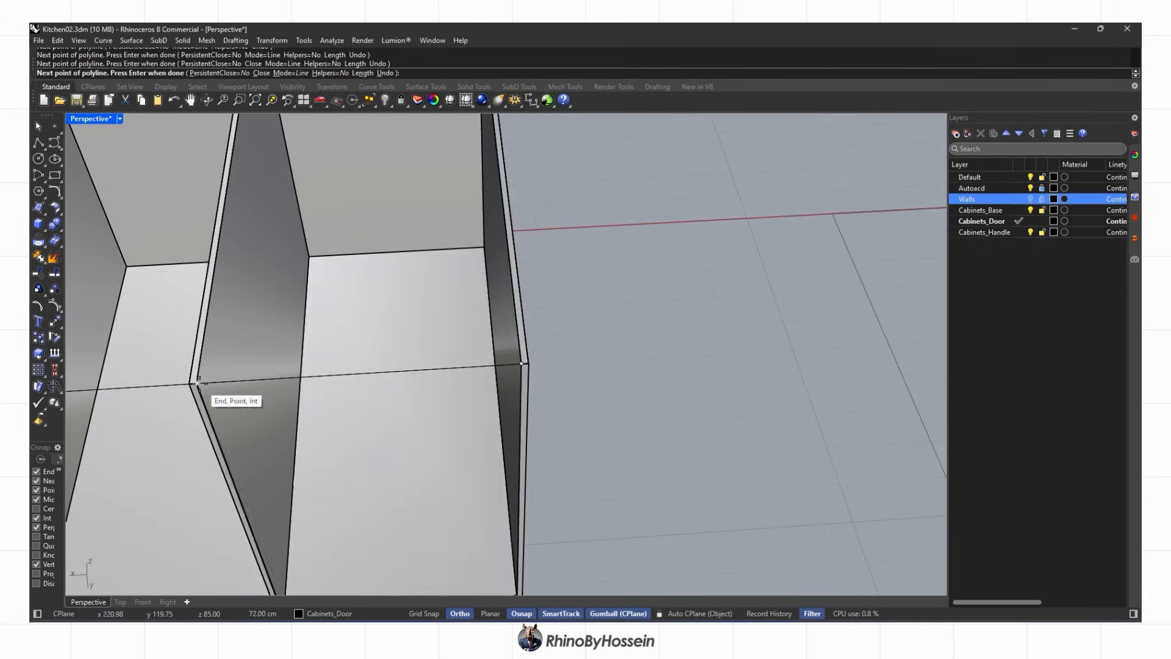
click(214, 383)
Offset the outline with Off and delete the leftover curves
text(Off)
key(Return)
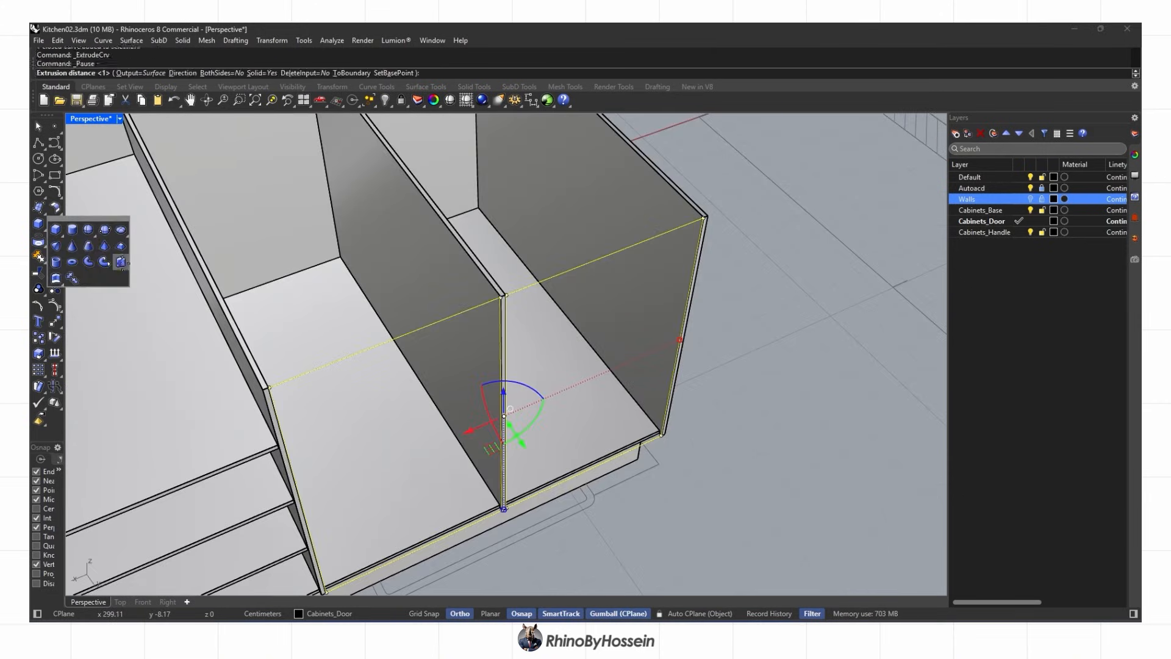
key(Delete)
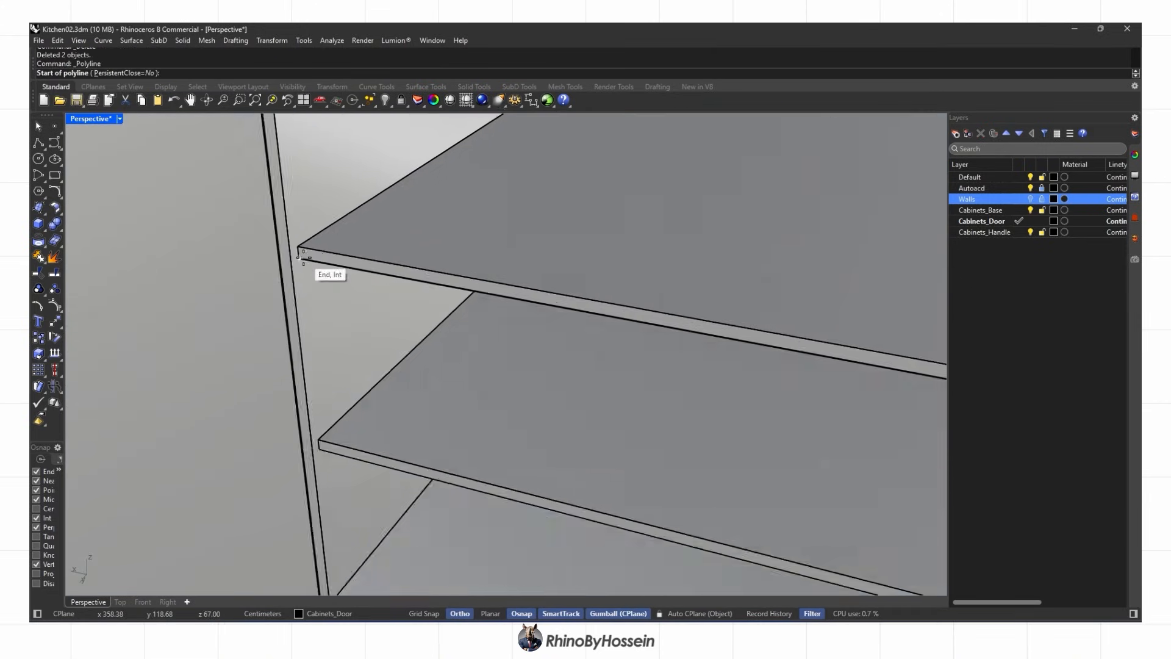
click(299, 258)
click(327, 515)
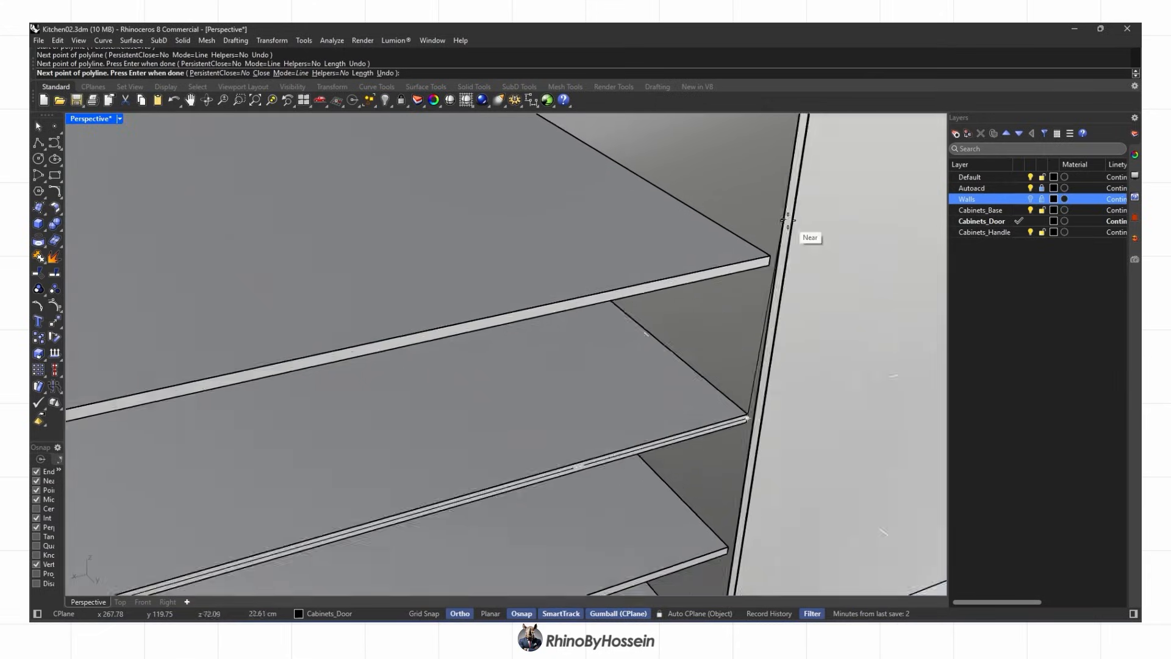
click(787, 221)
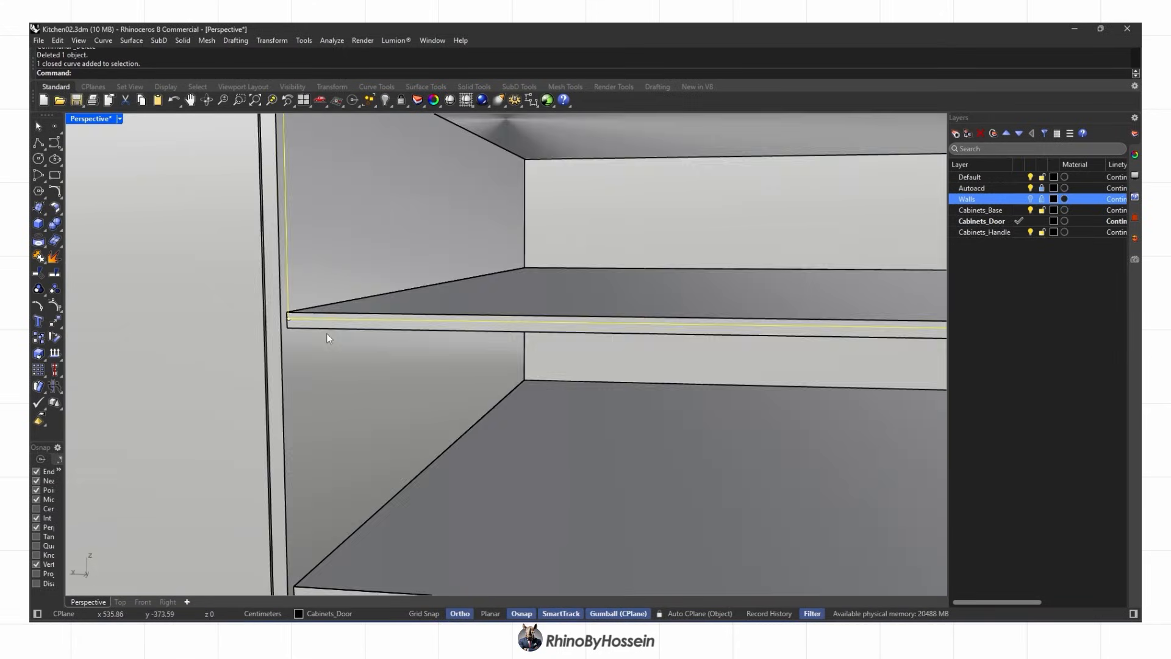
key(ctrl+z)
click(294, 321)
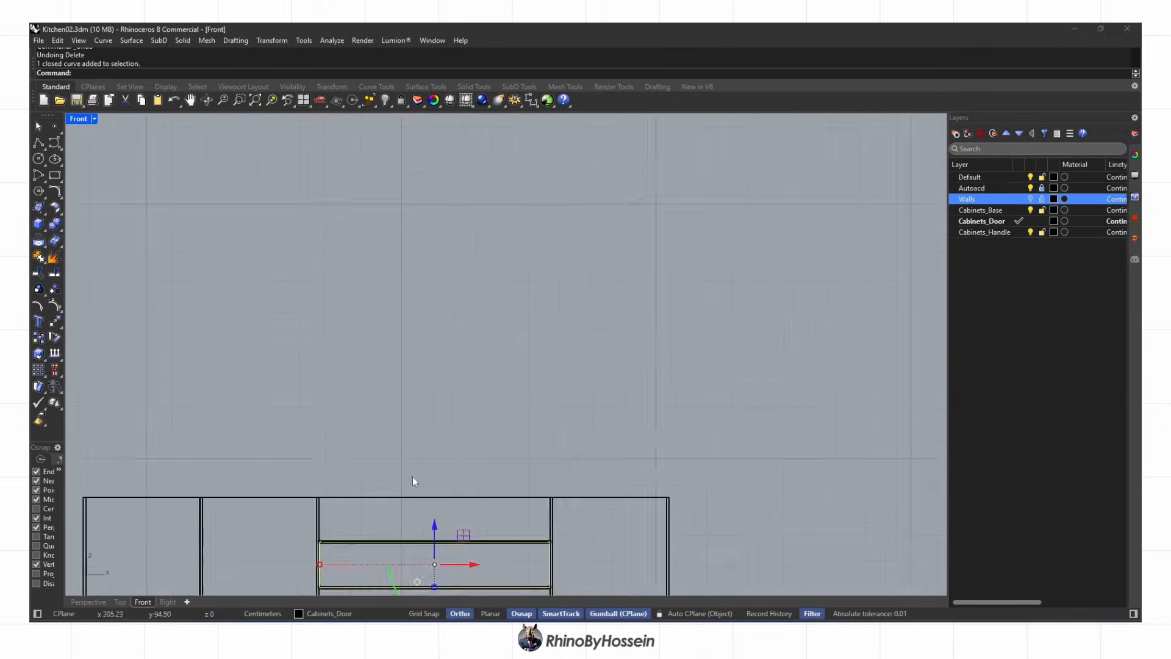
scroll(413, 481, up, 5)
key(Delete)
Copy the curve and fix its point to exact coordinates with SetPt
scroll(294, 418, up, 3)
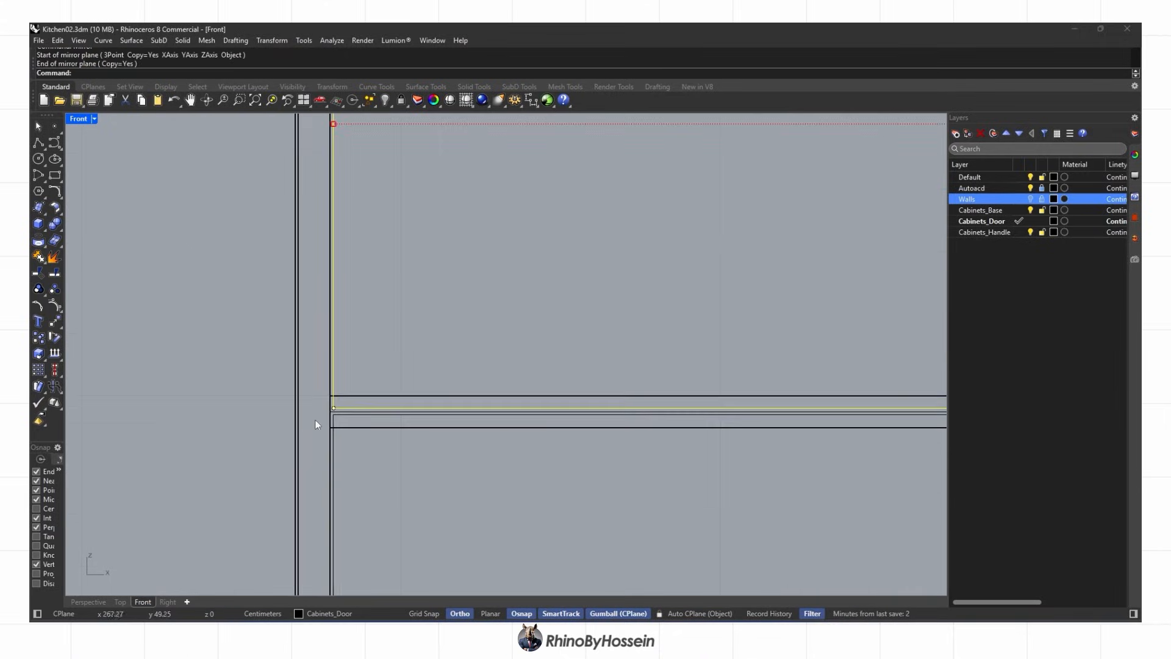
scroll(323, 420, down, 1)
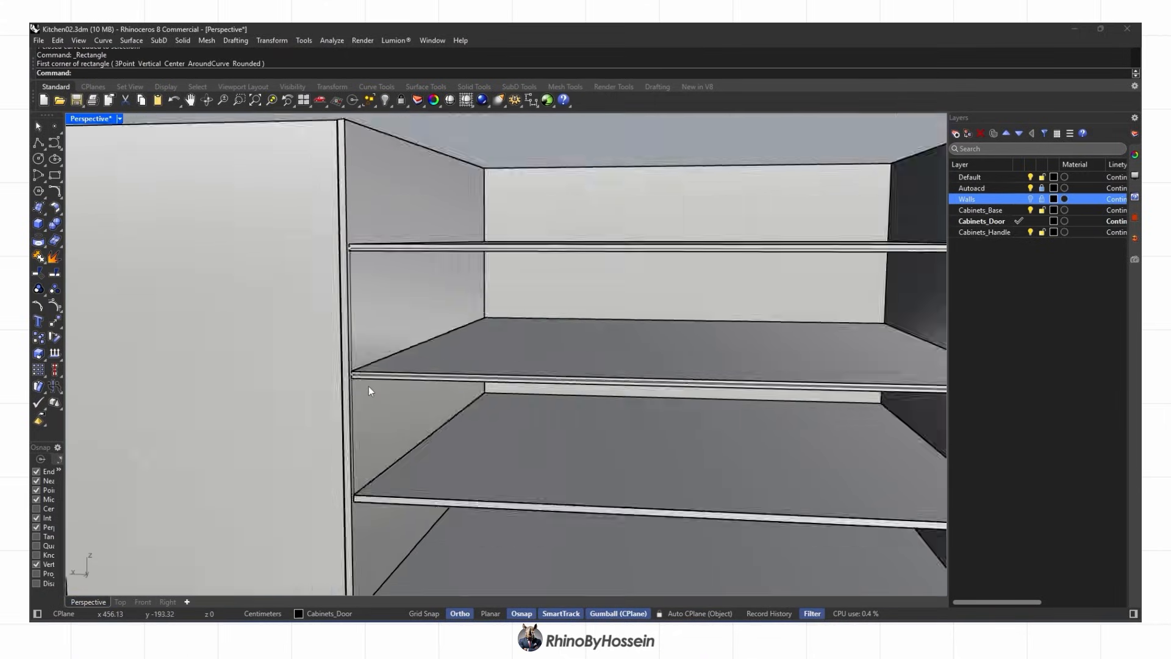
scroll(341, 396, up, 8)
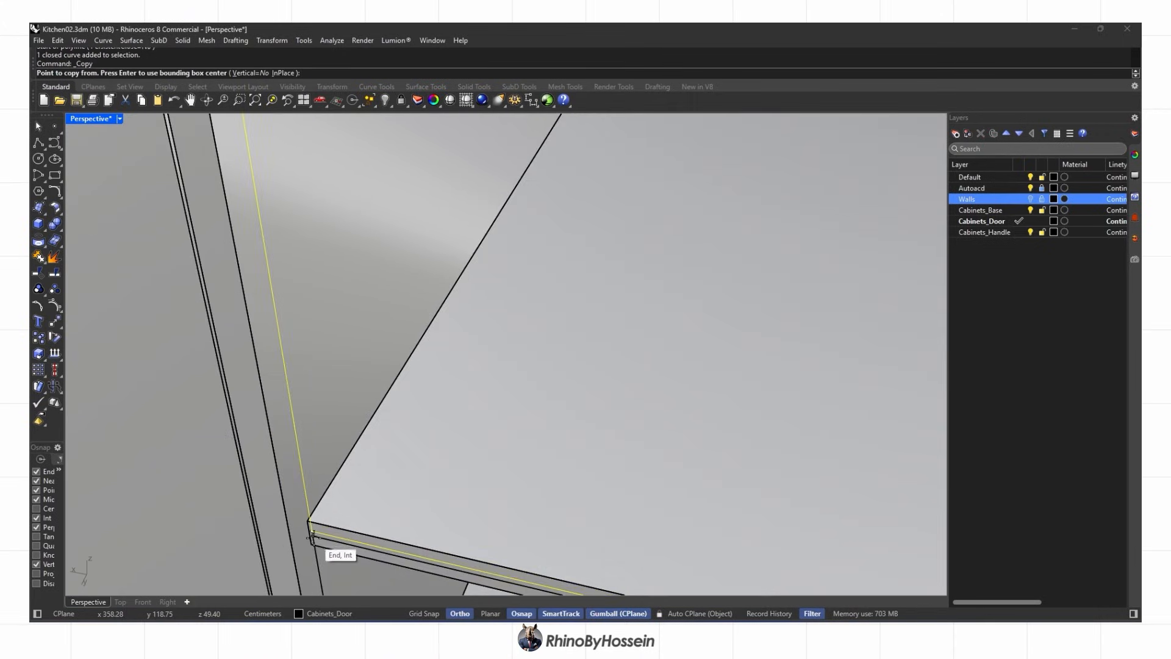
click(323, 543)
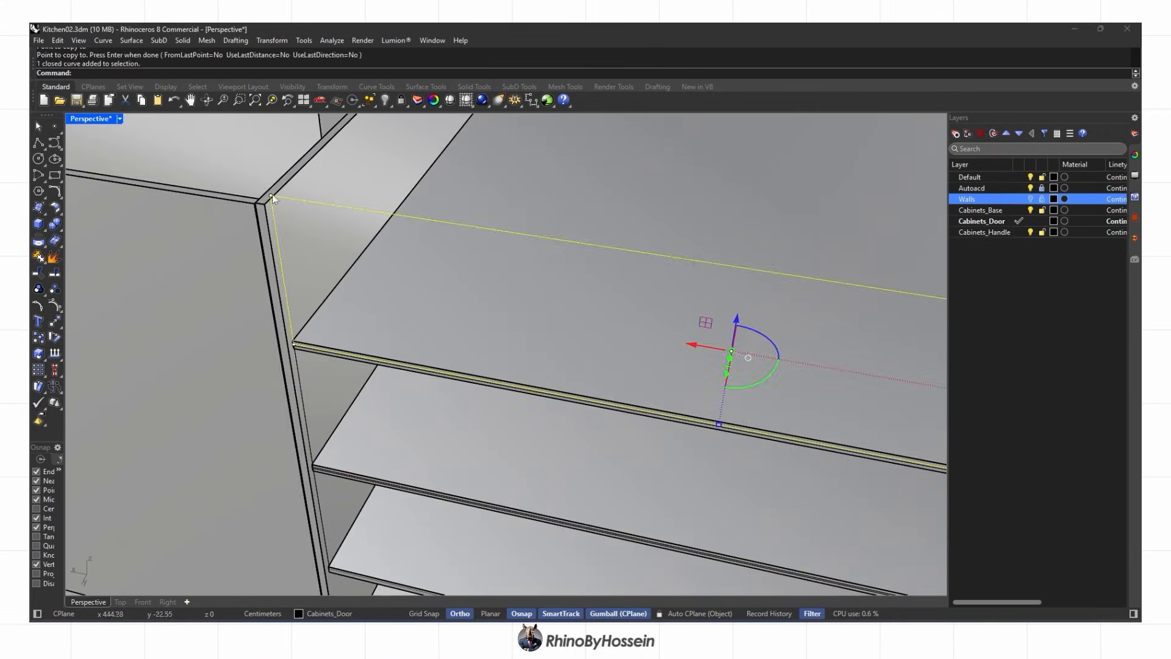
scroll(712, 316, up, 3)
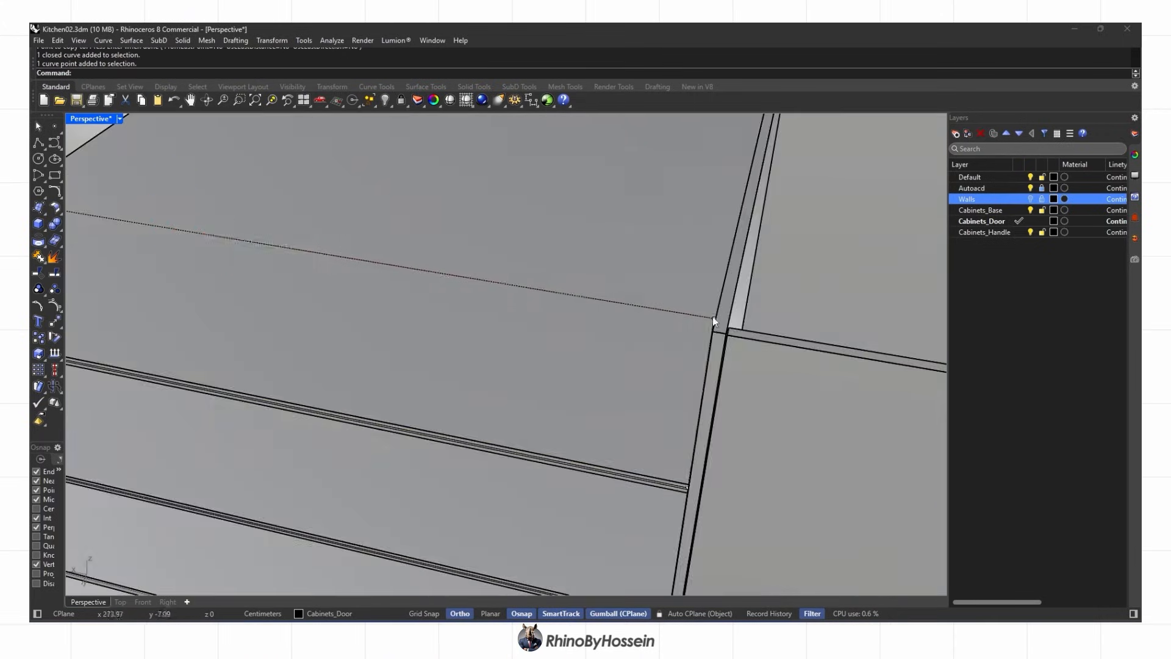
scroll(841, 242, down, 3)
click(272, 41)
click(317, 205)
click(559, 364)
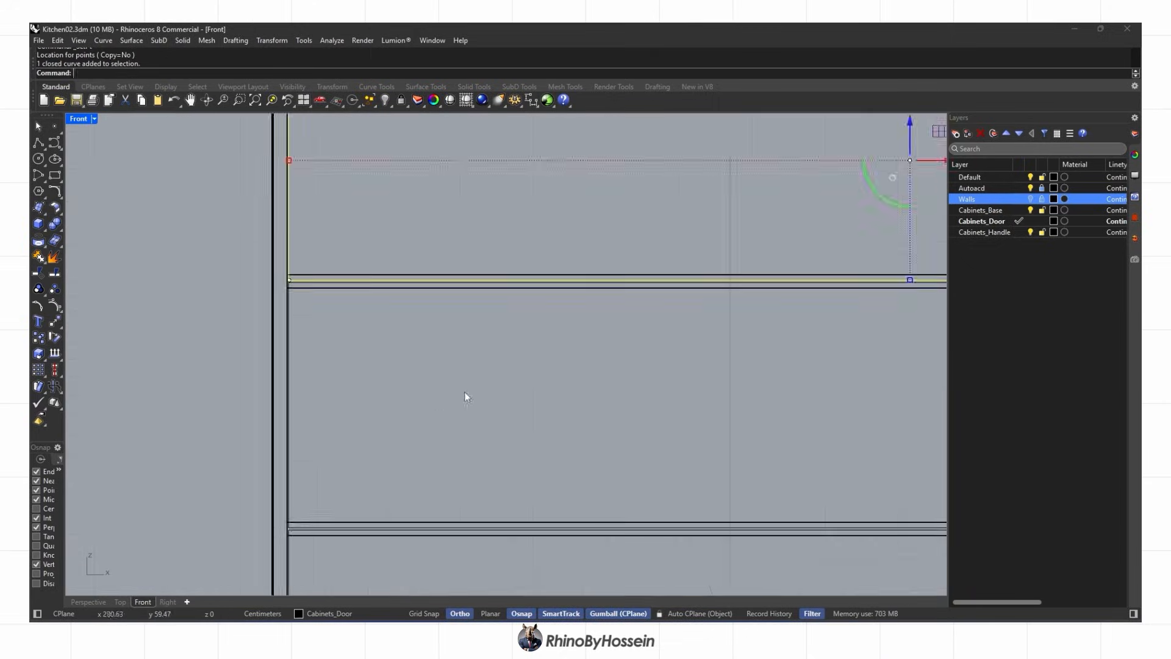
Mirror the curve to the opposite side of the cabinet
scroll(465, 397, down, 3)
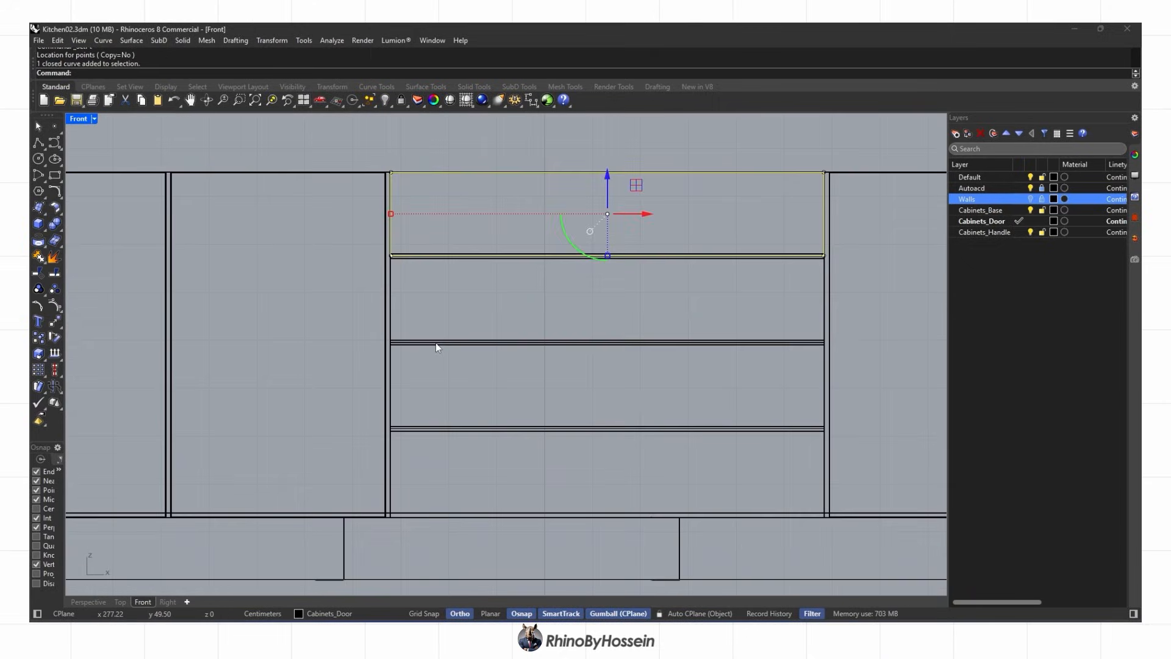
scroll(394, 342, up, 10)
click(322, 342)
click(281, 342)
scroll(280, 342, down, 10)
scroll(291, 457, up, 5)
click(315, 459)
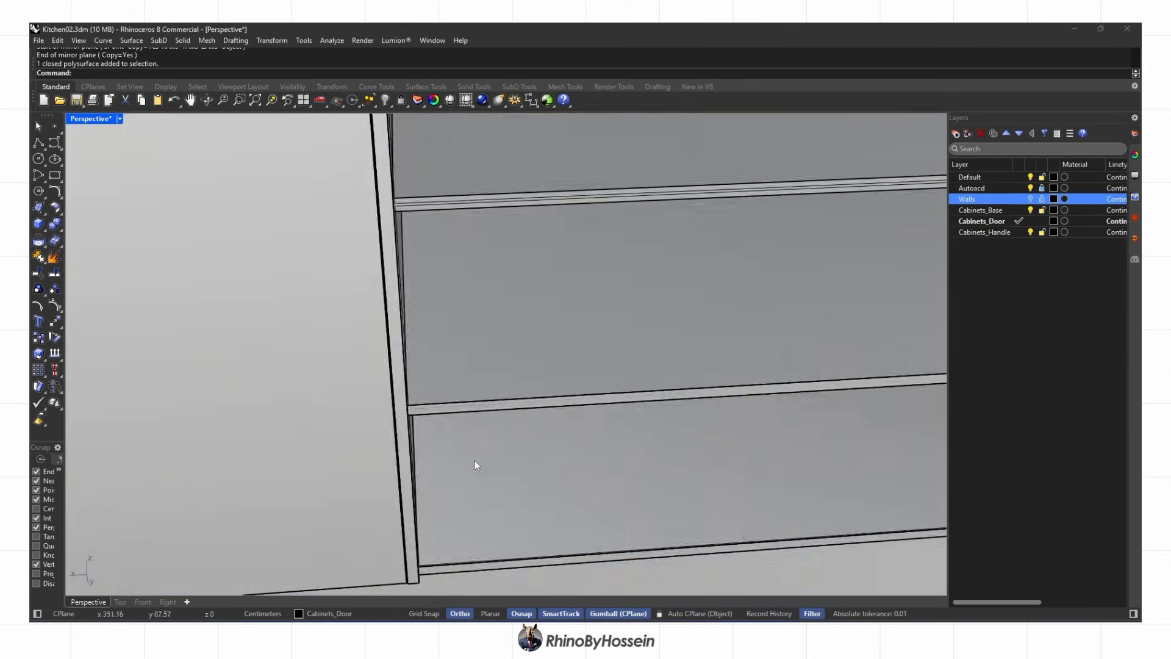
Select the bottom shelf-opening curve from a low frontal view
right_drag(474, 460, 169, 265)
scroll(306, 297, up, 5)
scroll(287, 261, down, 6)
right_drag(286, 261, 390, 310)
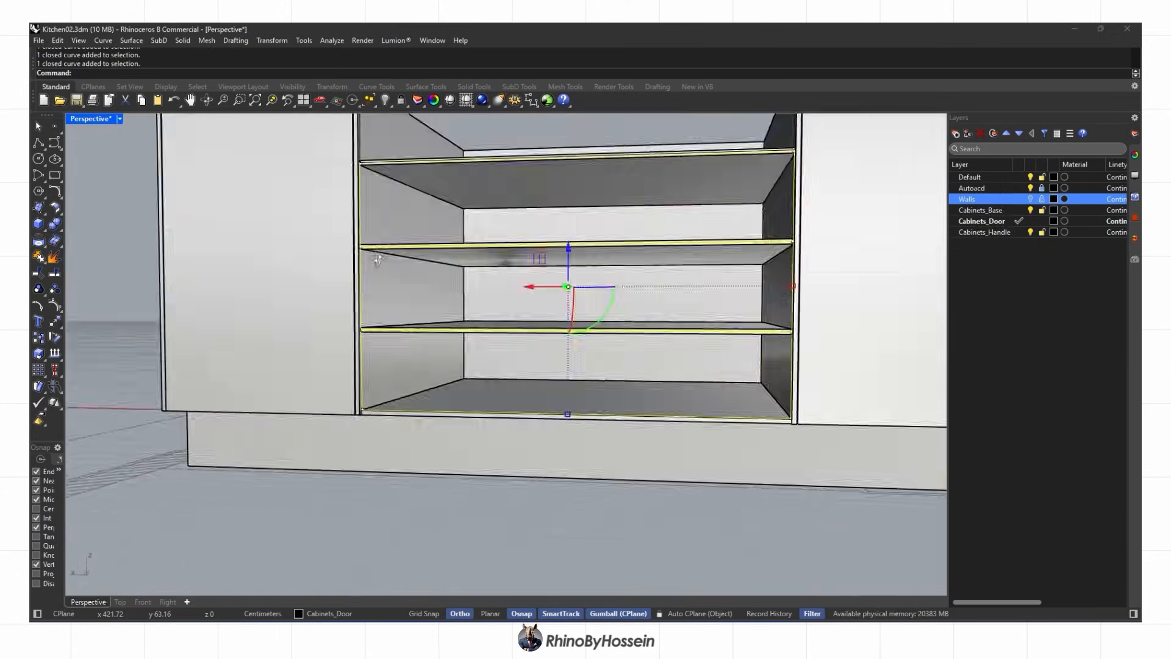
scroll(390, 310, down, 4)
scroll(383, 342, up, 8)
click(383, 343)
click(427, 371)
right_drag(427, 366, 304, 390)
Scale the shelf curve in one direction with Scale1-D
click(272, 41)
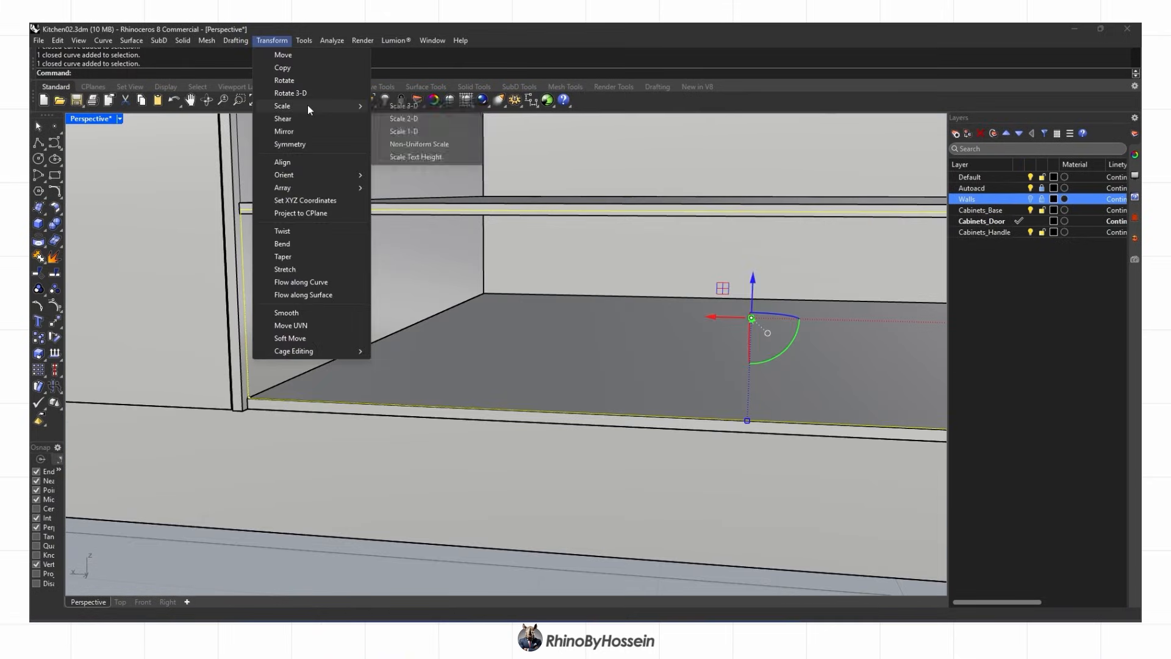
mouse_move(308, 107)
click(399, 131)
scroll(229, 213, up, 5)
click(216, 184)
right_drag(216, 184, 180, 340)
scroll(230, 364, down, 4)
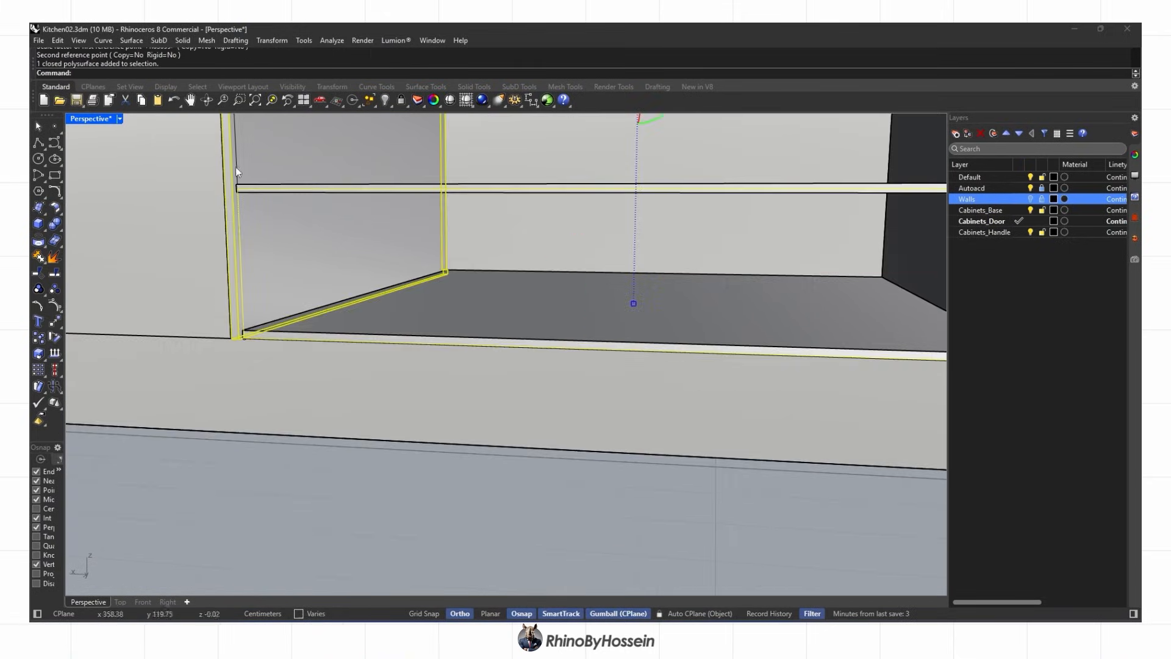
Align the selected shelf curves to the shelf corner using SetPt
shift+click(259, 227)
right_drag(243, 184, 226, 367)
shift+click(261, 242)
ctrl+click(260, 228)
shift+click(259, 262)
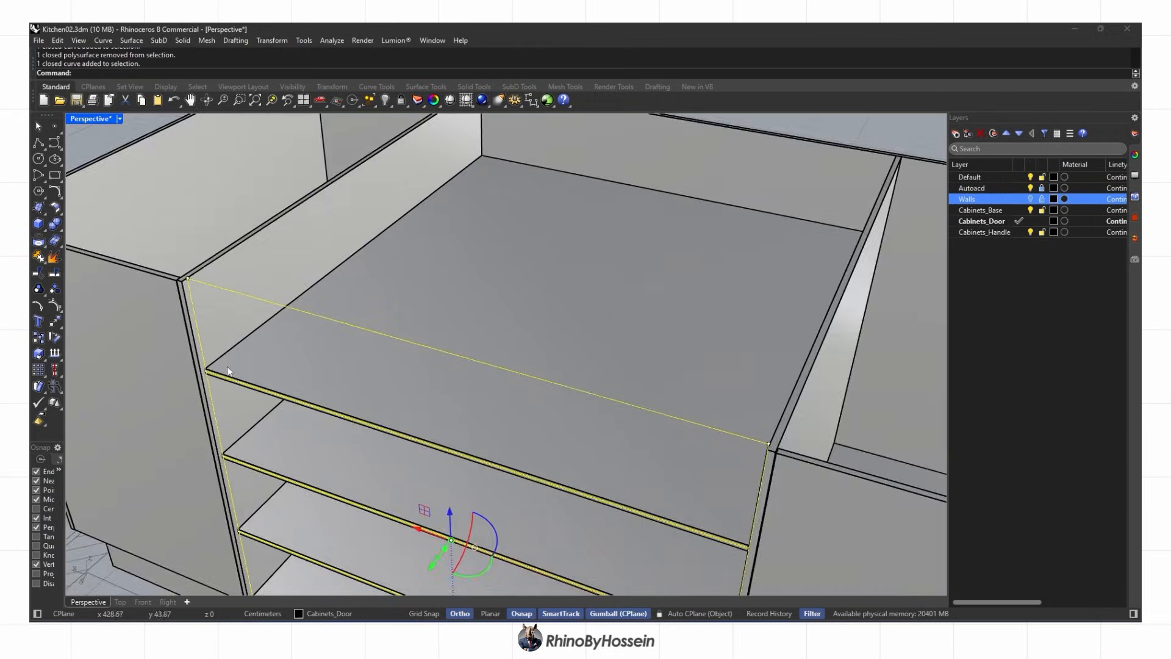
scroll(225, 367, up, 4)
click(272, 40)
click(299, 200)
click(543, 305)
click(561, 363)
scroll(209, 386, up, 3)
click(196, 365)
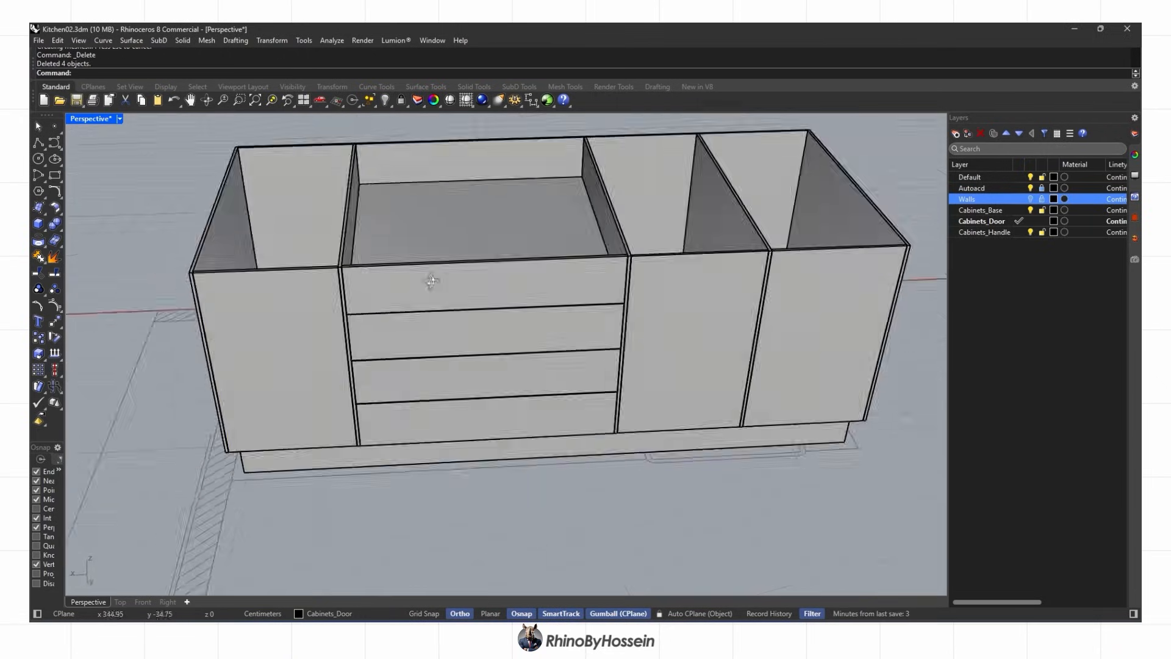
Duplicate the borders of the island's front faces as curves
right_drag(427, 365, 482, 342)
click(38, 241)
click(105, 277)
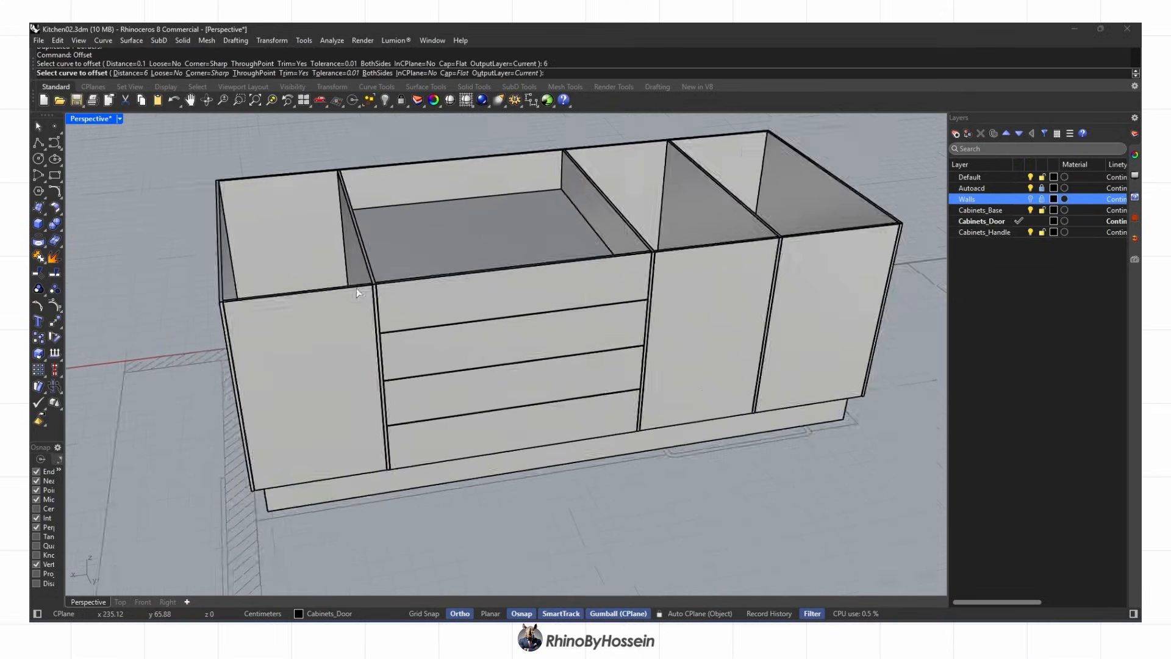
Offset the door and drawer front outlines inward to form the panel cutters
scroll(330, 343, up, 5)
click(392, 251)
click(408, 264)
scroll(745, 249, down, 2)
click(746, 246)
click(789, 298)
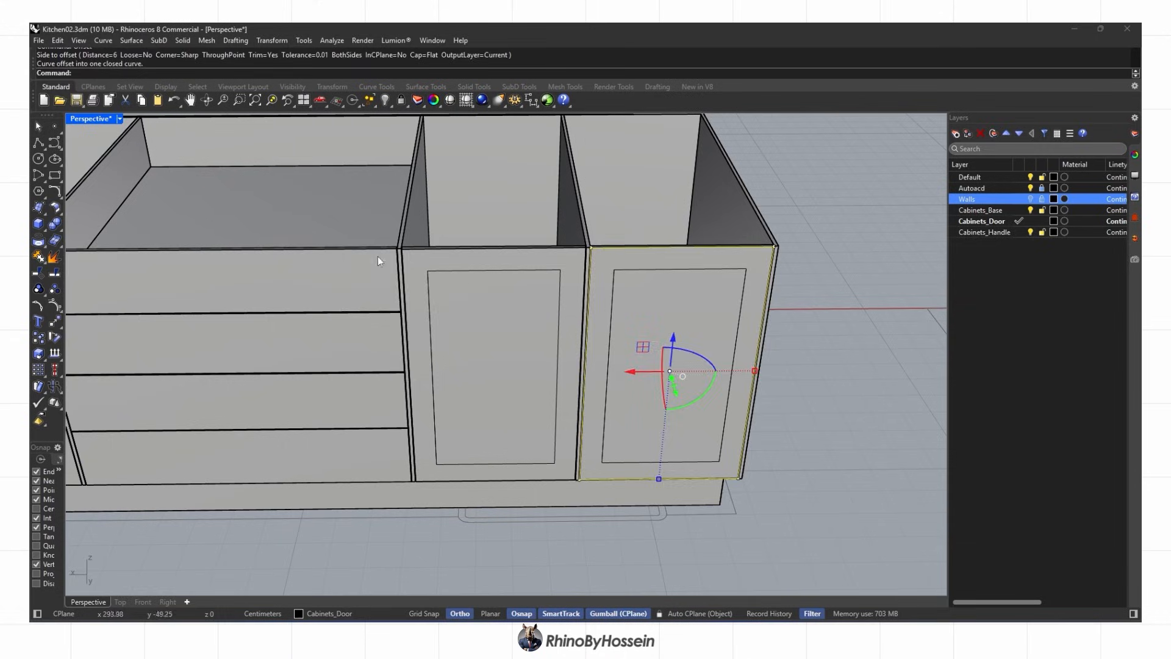
key(Return)
click(377, 250)
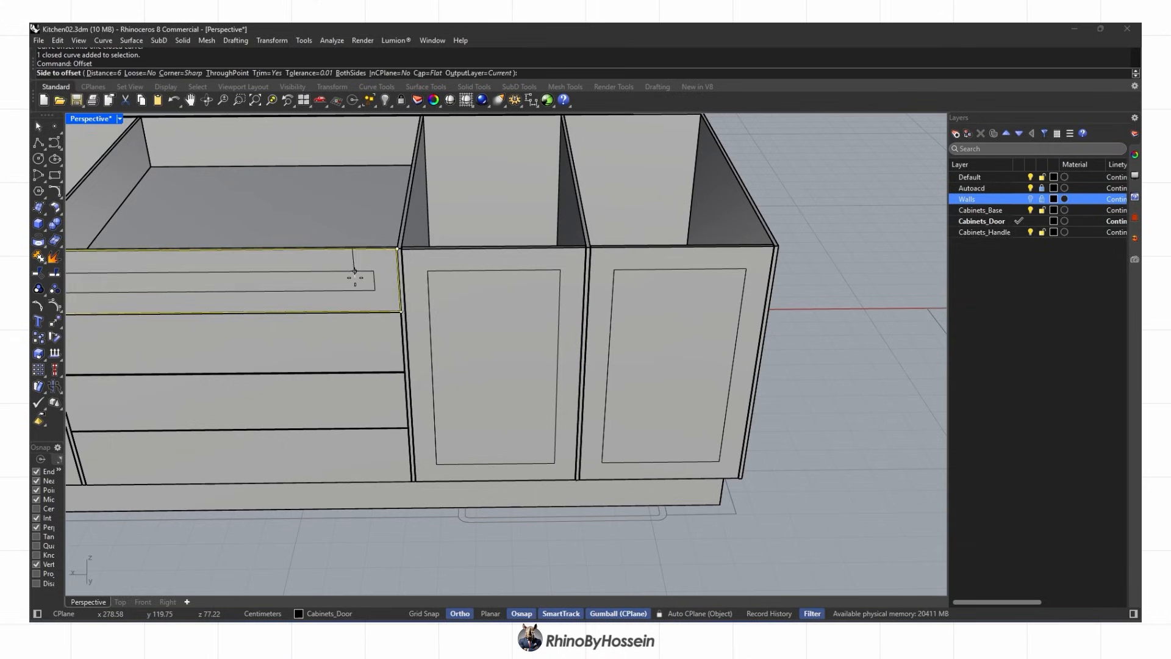
click(402, 397)
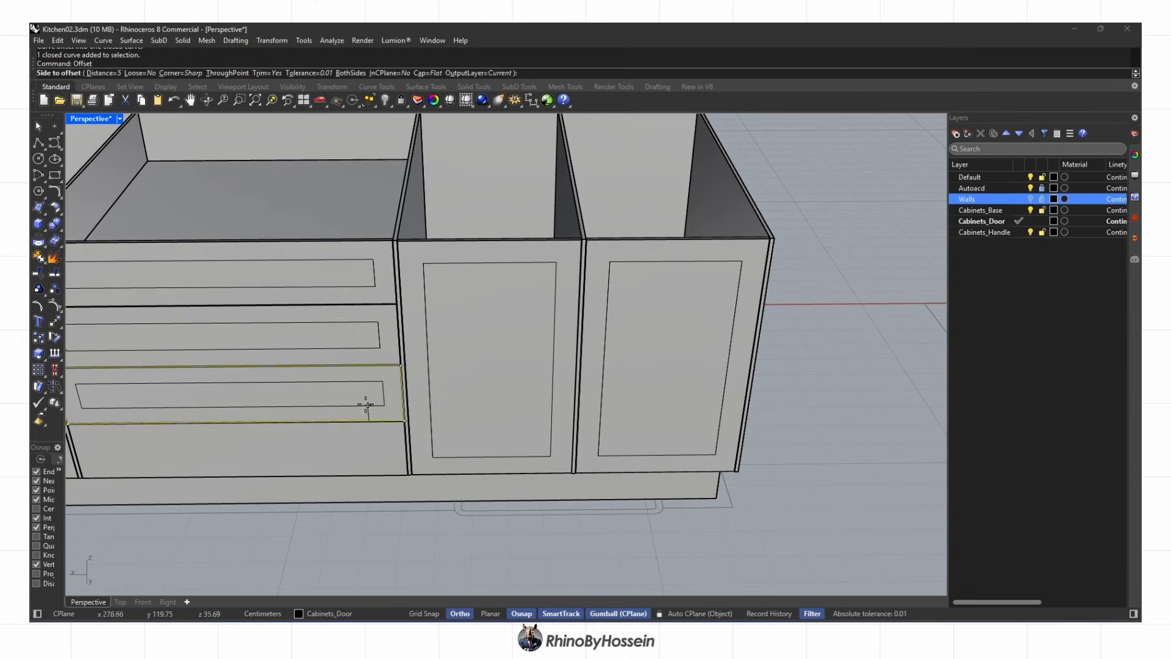
click(404, 505)
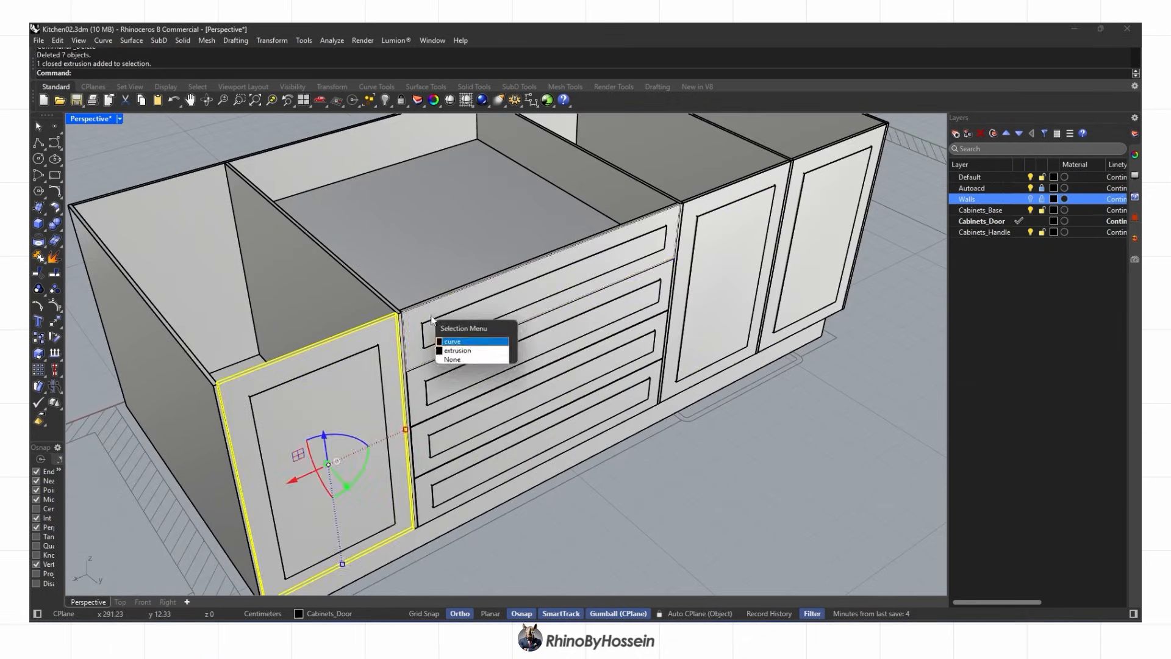
Boolean-subtract the cutters from the fronts and chamfer the panel edges by 0.5
click(55, 223)
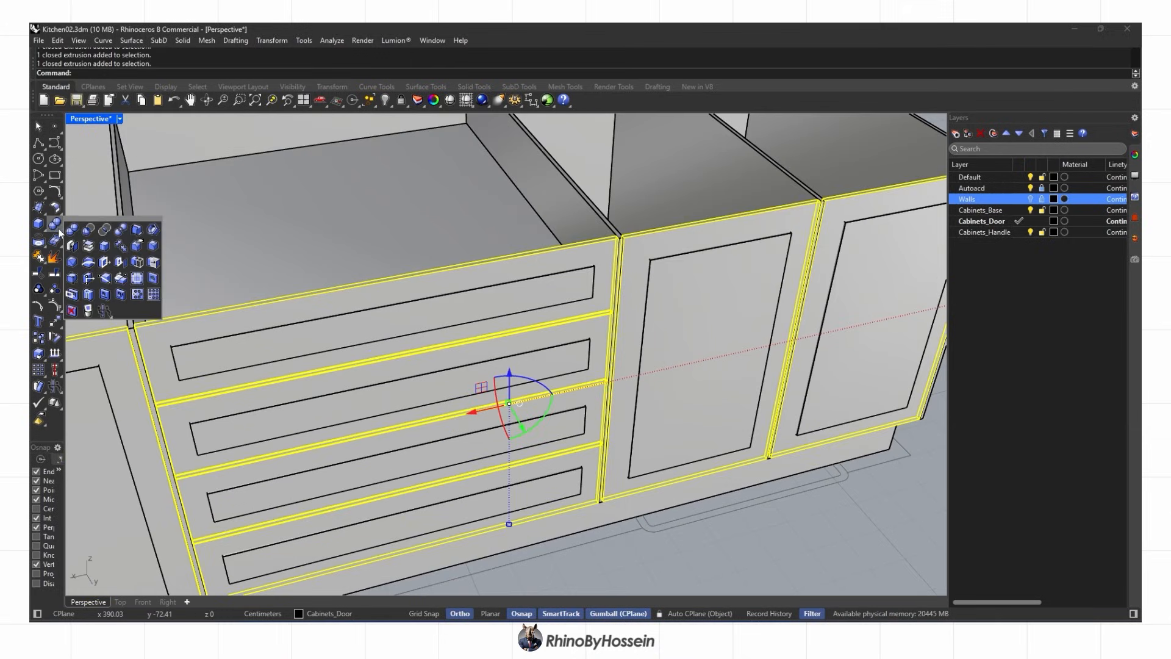
click(88, 230)
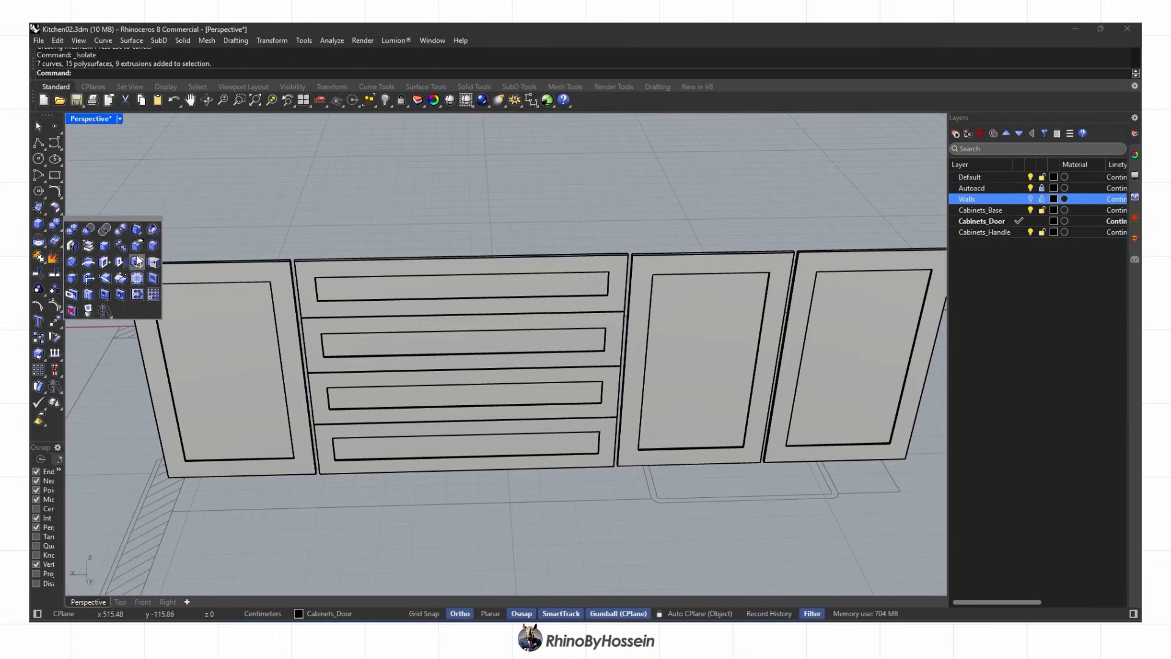
click(138, 261)
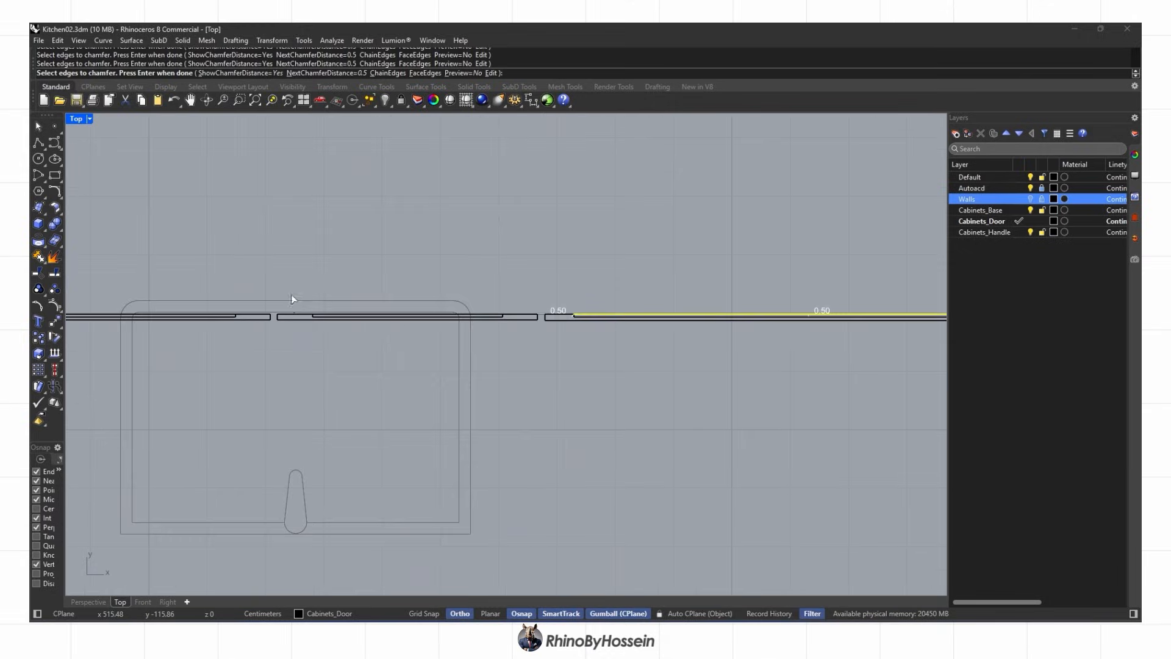
scroll(291, 298, up, 3)
drag(301, 277, 734, 318)
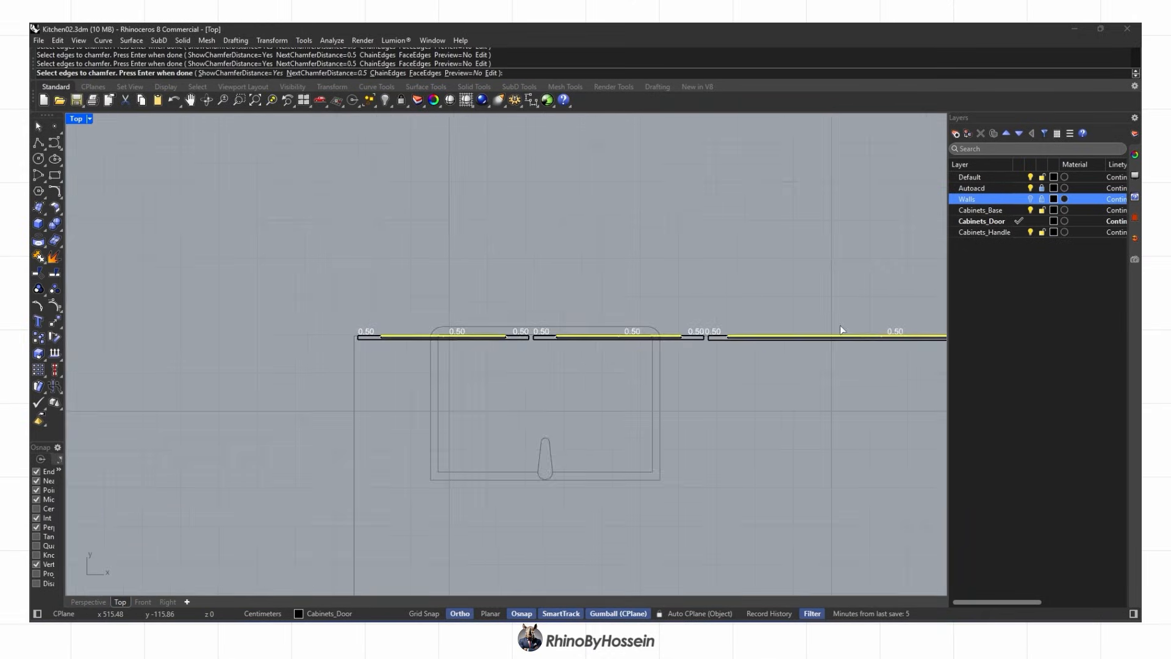
scroll(284, 339, up, 3)
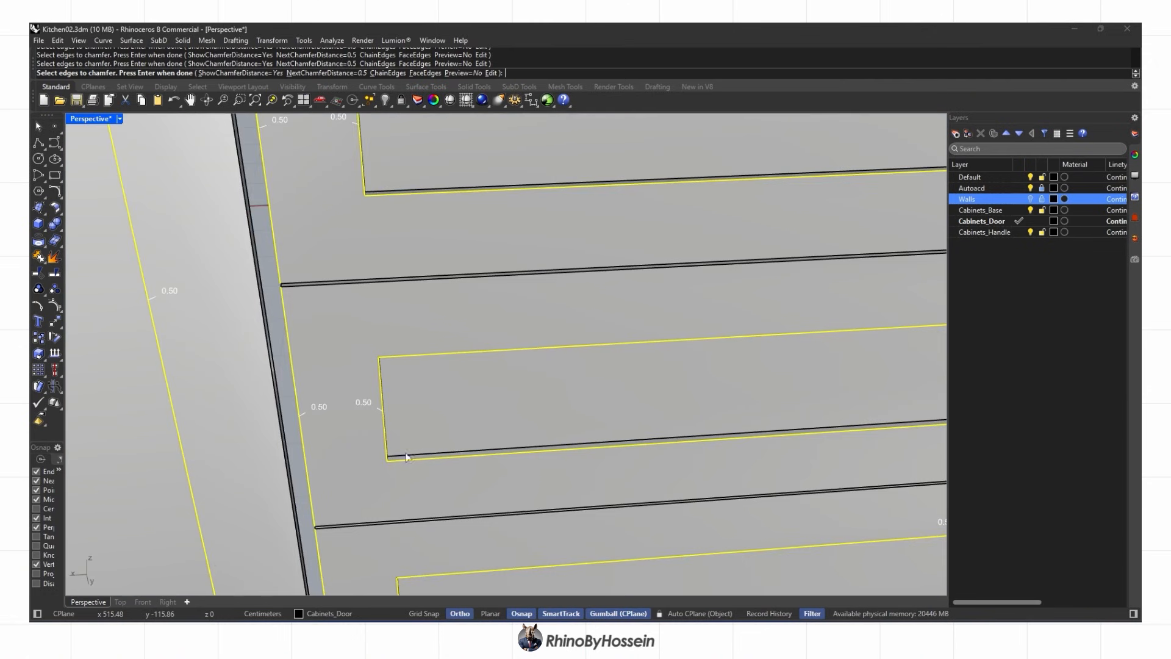
scroll(405, 505, down, 3)
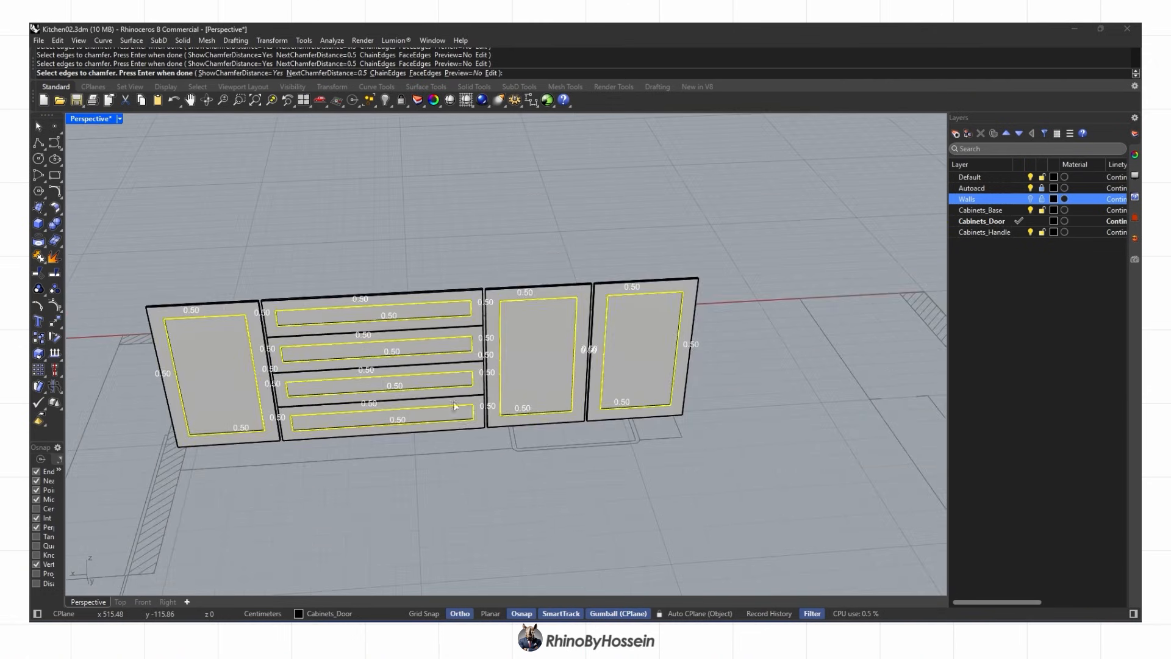
key(Return)
Show all the hidden kitchen objects again and bring the island drawers into view
click(385, 100)
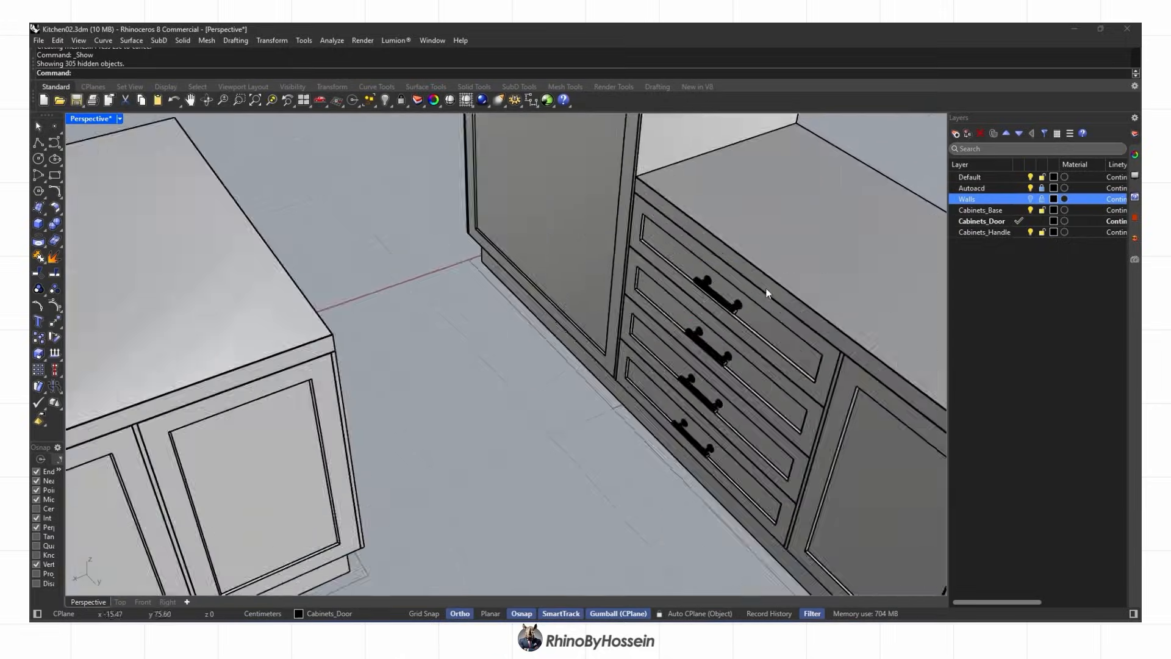
shift+click(702, 349)
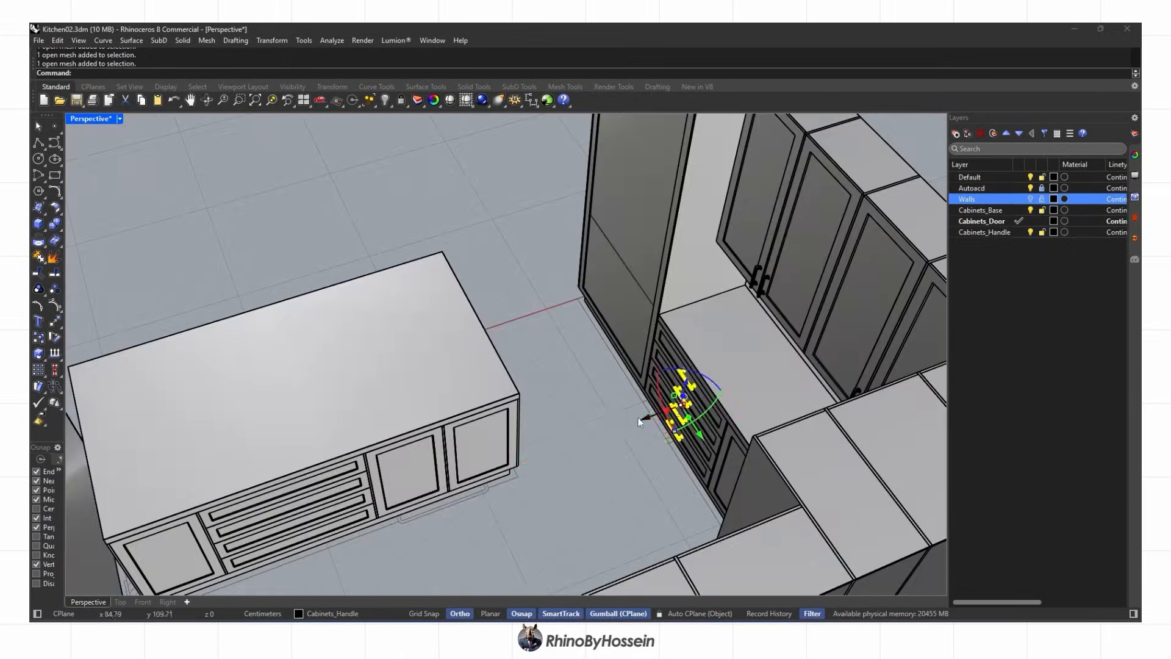
shift+right_drag(335, 543, 460, 392)
scroll(463, 394, up, 4)
In plan view, Align the drawer handles Bottom to the cabinet and nudge them right
click(120, 602)
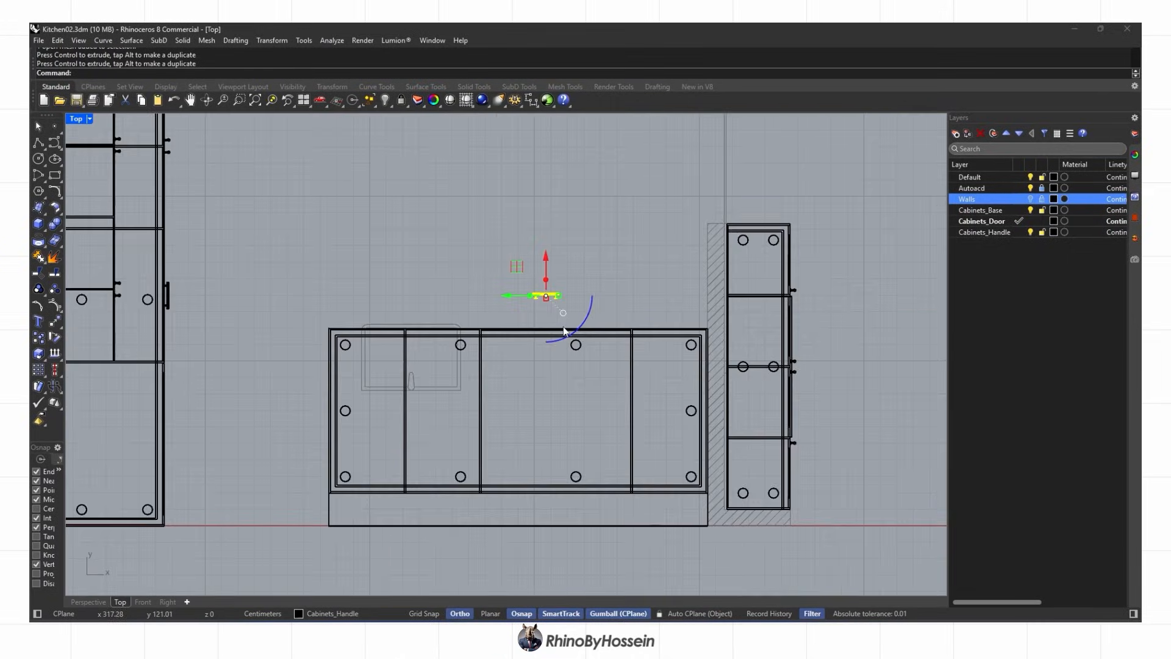
scroll(564, 325, up, 7)
text(Al)
click(164, 74)
scroll(451, 341, up, 10)
click(294, 315)
scroll(576, 305, down, 10)
right_drag(658, 303, 551, 324)
drag(550, 324, 568, 325)
scroll(569, 325, down, 4)
Select a door handle in perspective and slide it sideways along the island door
click(88, 602)
scroll(525, 317, down, 6)
right_drag(537, 318, 683, 290)
click(709, 287)
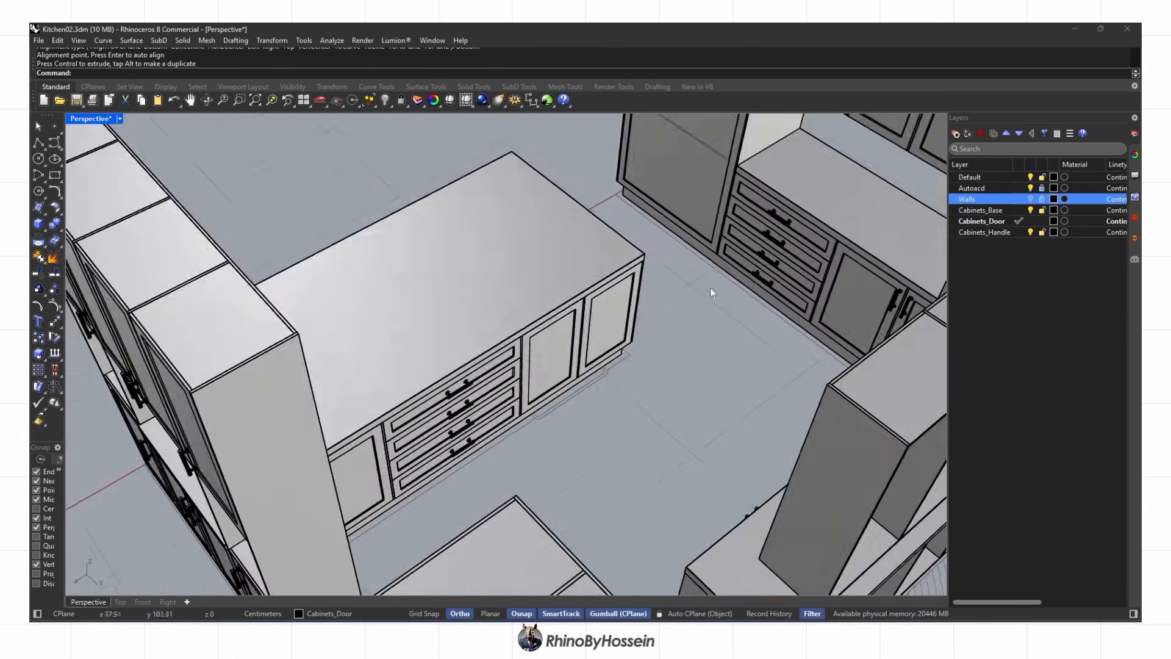
scroll(897, 300, up, 6)
click(919, 306)
right_drag(891, 268, 793, 330)
drag(756, 318, 428, 542)
shift+right_drag(299, 500, 543, 201)
scroll(612, 193, down, 6)
drag(703, 311, 538, 353)
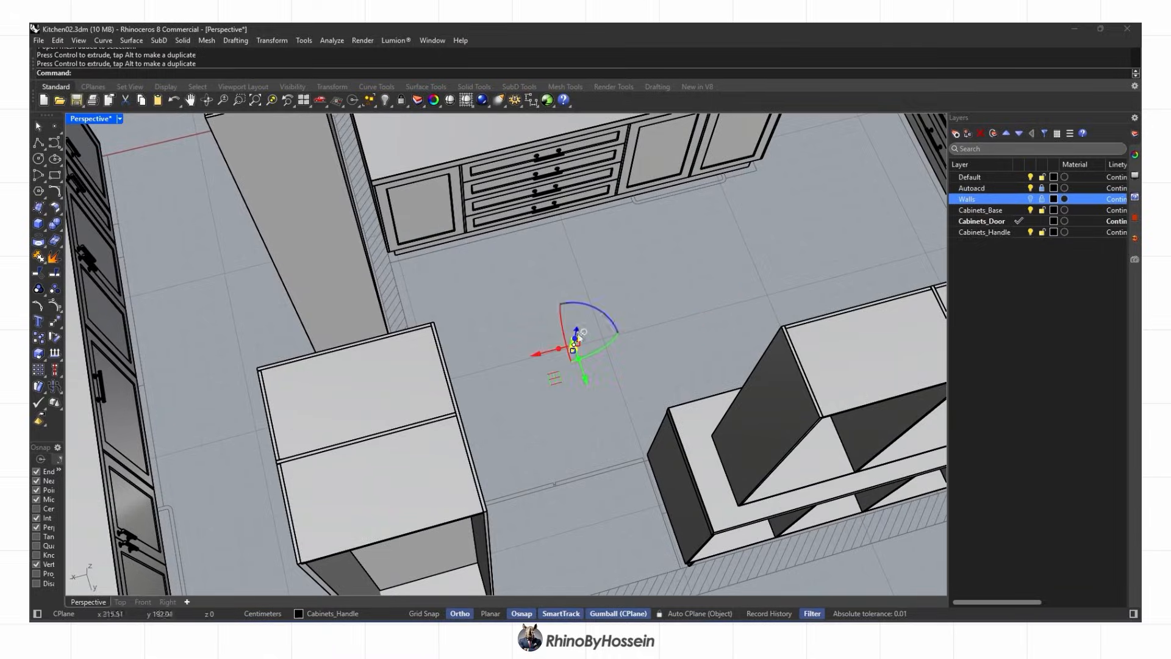
Align the door handle to the door groove in plan view, shifting it right
click(120, 602)
click(166, 72)
scroll(621, 346, up, 20)
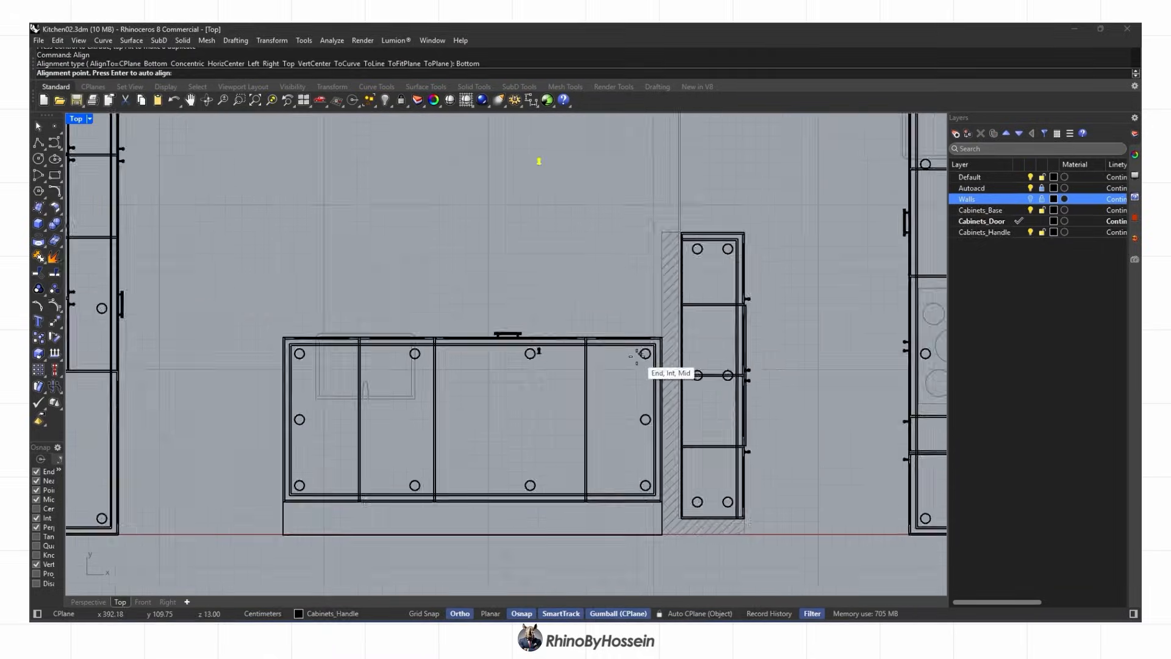
click(485, 293)
scroll(501, 289, down, 11)
drag(393, 282, 518, 282)
scroll(483, 287, up, 10)
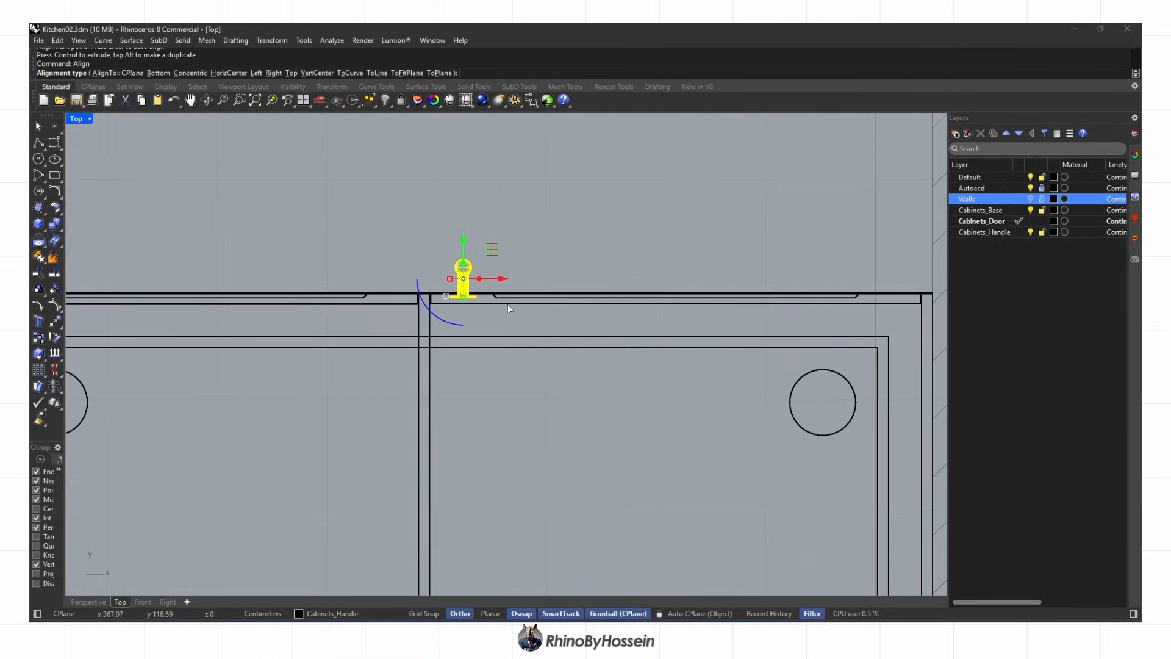
click(451, 292)
scroll(474, 287, down, 2)
Place a copy of the door handle to the left with the gumball
right_drag(473, 287, 635, 285)
scroll(523, 314, down, 8)
alt+drag(661, 282, 286, 283)
right_drag(244, 292, 562, 298)
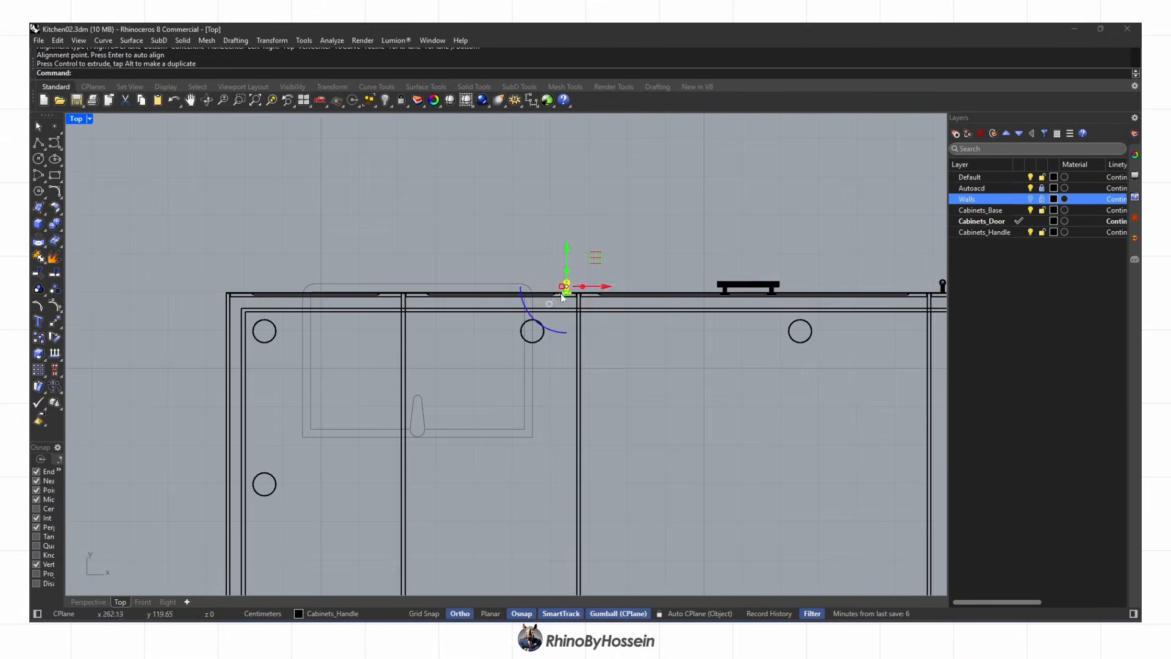
drag(446, 289, 445, 290)
scroll(397, 290, up, 8)
Mirror the door handle onto the opposite door with the mi command
text(mi)
key(Return)
scroll(415, 288, up, 8)
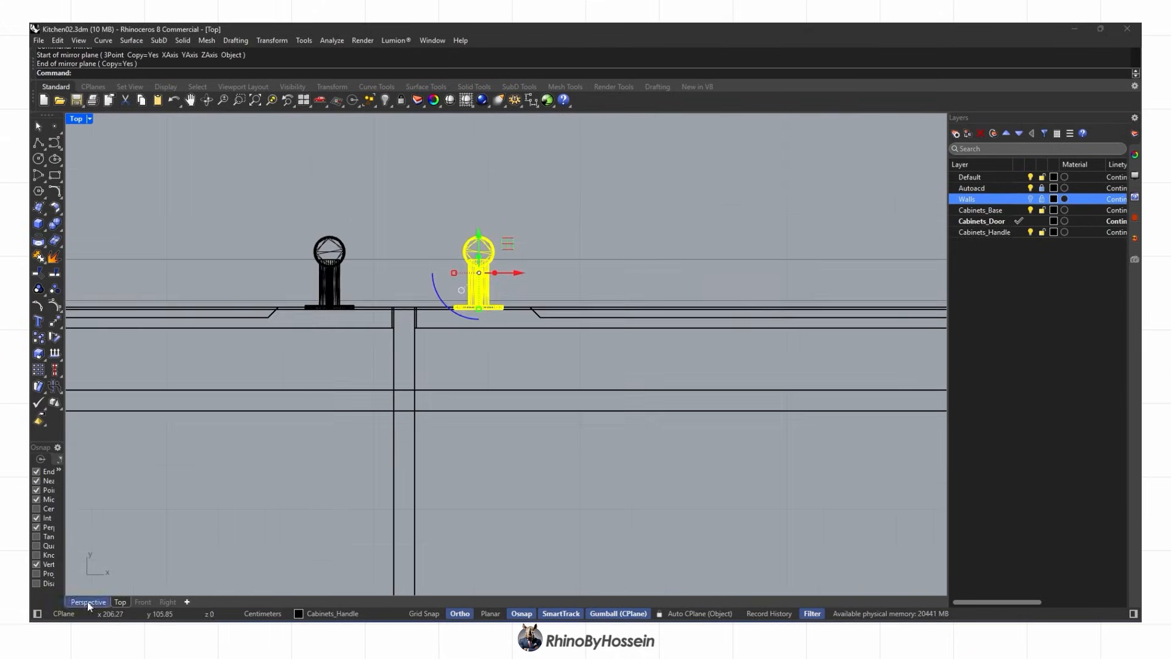
Set the perspective viewport to Rendered display and view the kitchen from above
click(88, 605)
key(Escape)
scroll(584, 215, up, 8)
right_drag(584, 215, 898, 298)
key(ctrl+alt+r)
scroll(536, 317, down, 6)
scroll(536, 311, up, 3)
scroll(506, 328, down, 12)
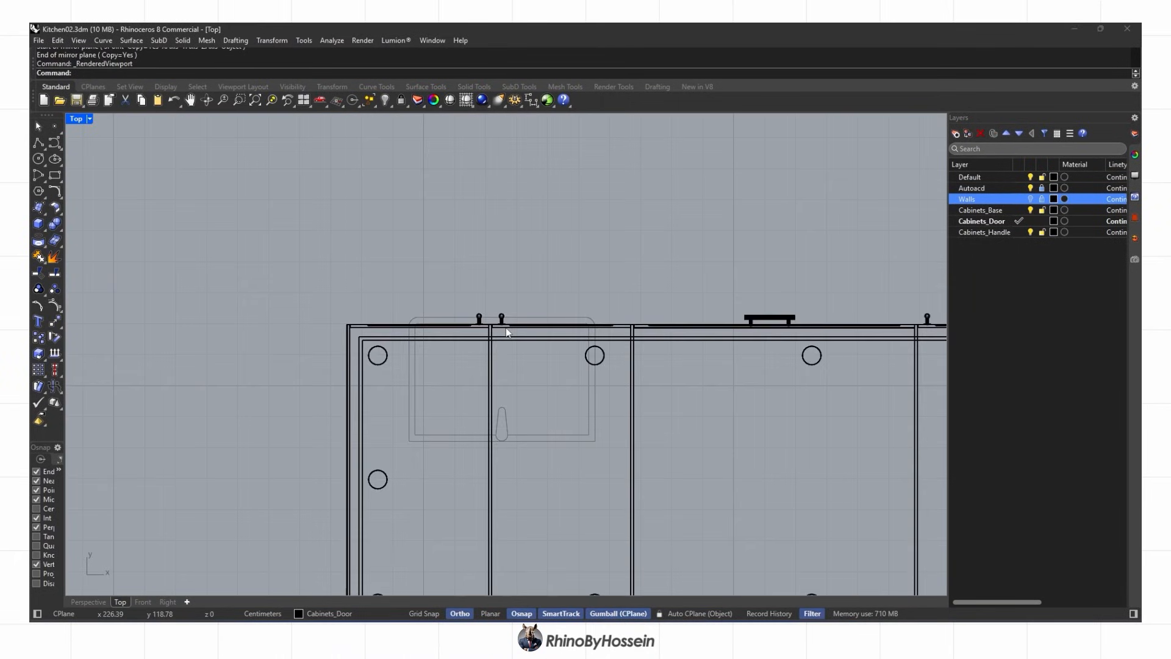
Turn on the Walls layer and orbit around the walled kitchen
click(88, 602)
right_drag(421, 390, 755, 430)
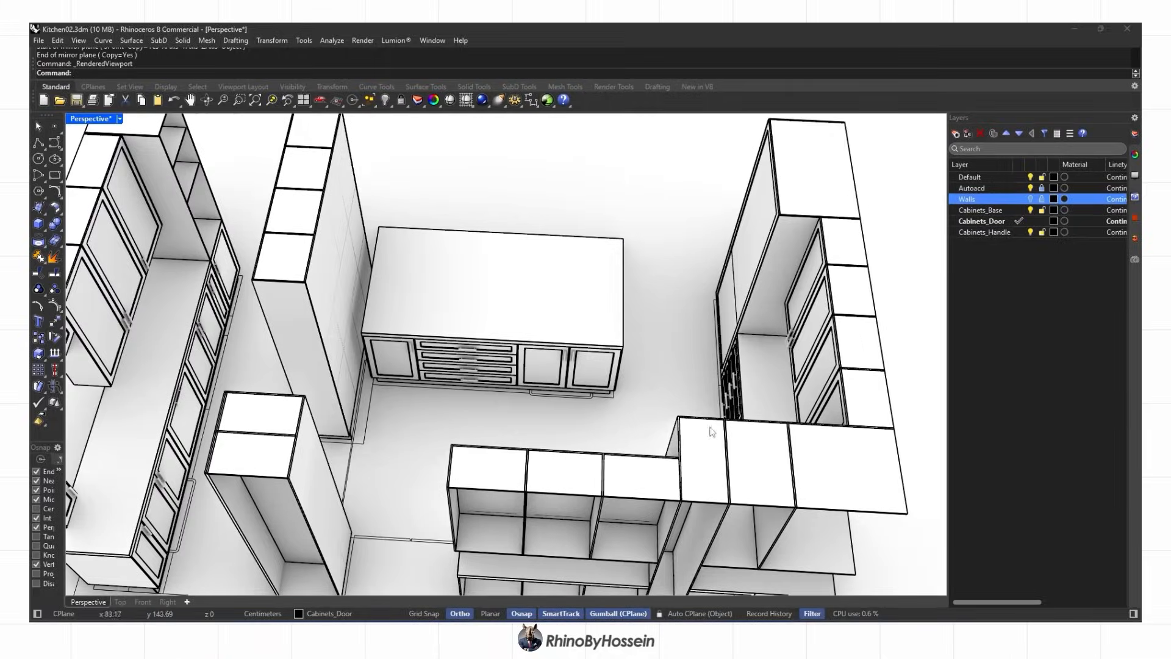
scroll(609, 332, down, 7)
right_drag(609, 331, 866, 299)
click(1030, 199)
right_drag(439, 342, 513, 384)
Save Kitchen02.3dm and orbit toward the wall with the window opening
key(ctrl+s)
scroll(727, 278, down, 2)
right_drag(723, 312, 534, 299)
scroll(681, 311, up, 5)
Copy the window group from objects.3dm and paste it into Kitchen02
click(764, 587)
scroll(593, 379, up, 4)
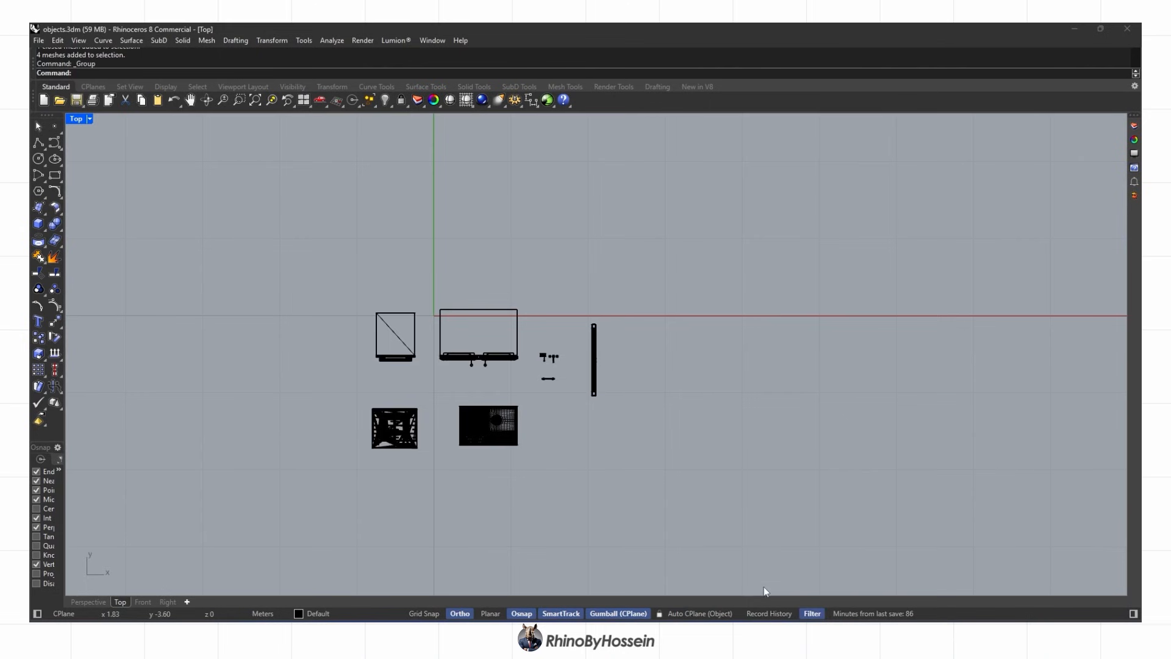
click(591, 381)
scroll(590, 382, down, 3)
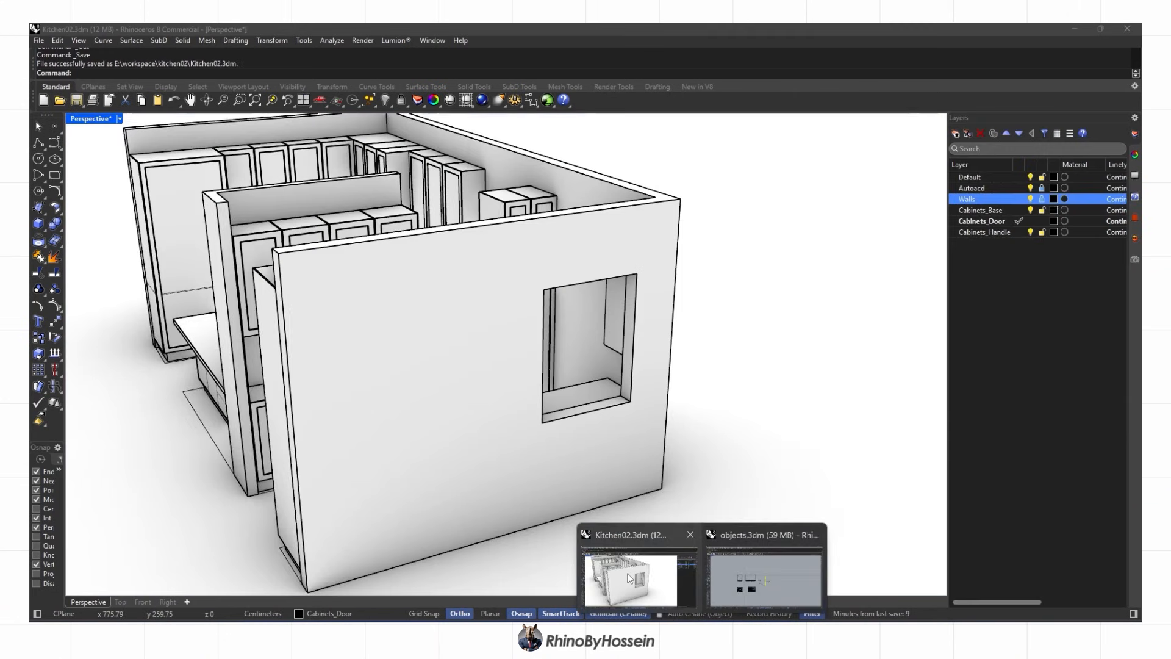
click(638, 578)
right_drag(552, 354, 656, 378)
key(ctrl+v)
scroll(521, 408, down, 3)
scroll(174, 515, up, 2)
Move the pasted window from its corner into the wall opening
drag(253, 490, 757, 467)
click(757, 467)
right_drag(754, 465, 317, 529)
scroll(756, 385, up, 3)
click(294, 532)
scroll(294, 532, up, 5)
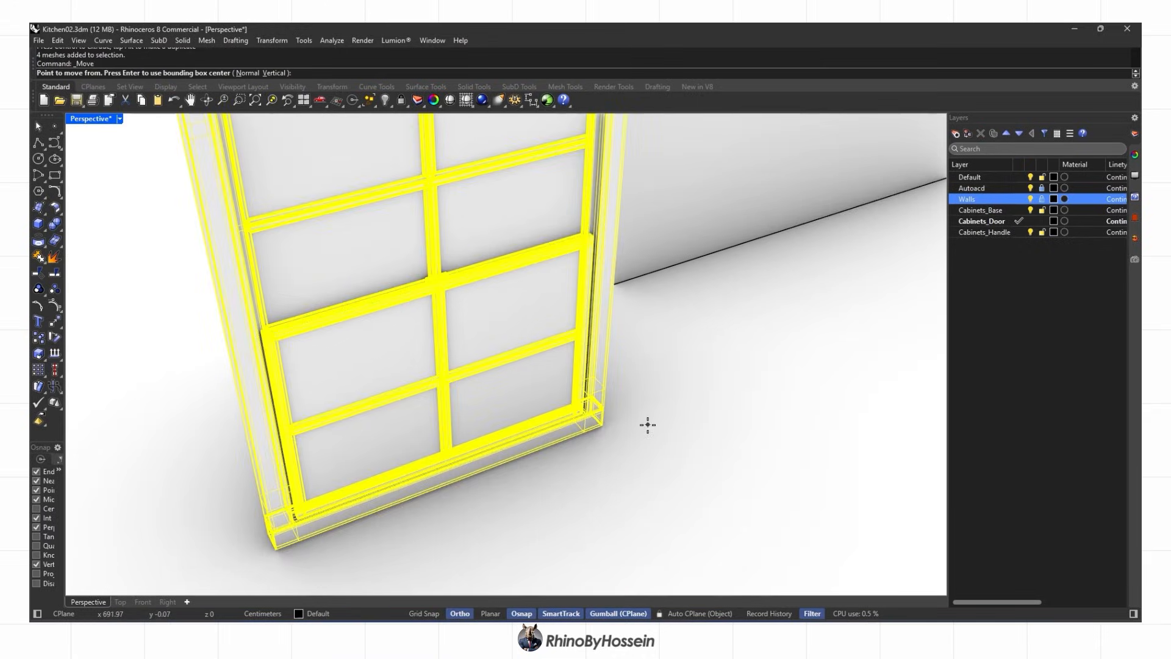
scroll(648, 424, up, 4)
click(548, 406)
scroll(555, 402, down, 10)
right_drag(557, 400, 585, 410)
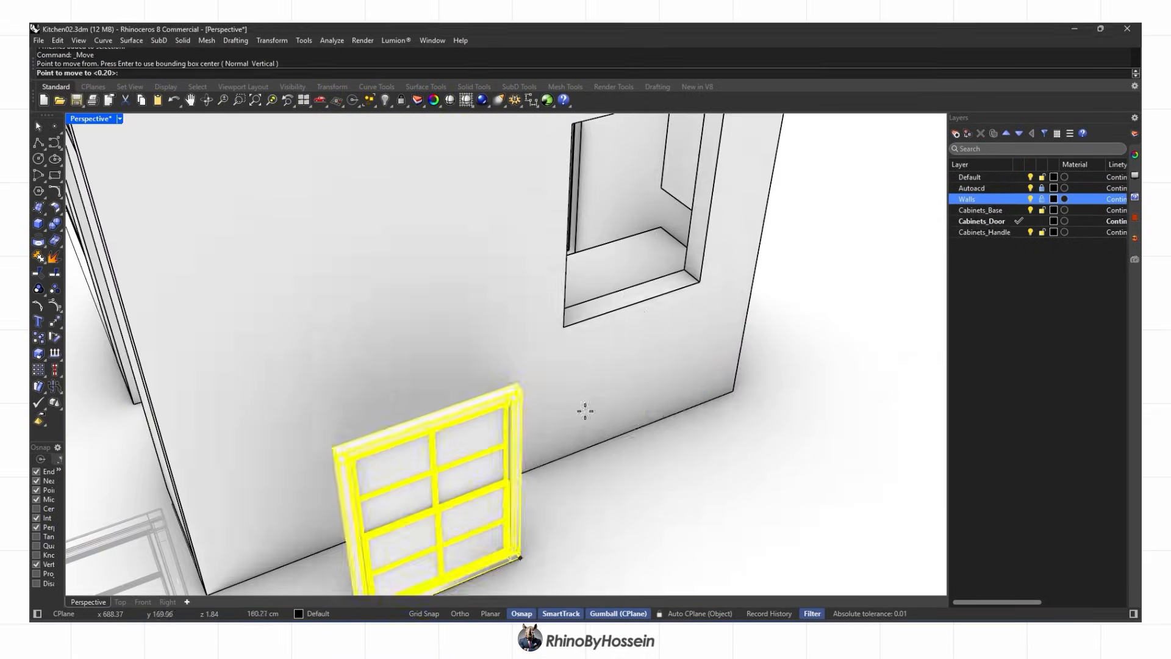
scroll(696, 278, up, 4)
click(696, 282)
right_drag(652, 299, 793, 342)
key(Escape)
scroll(540, 316, down, 4)
Nudge the window slightly sideways to sit correctly in the opening
right_drag(585, 243, 516, 363)
scroll(473, 372, up, 4)
click(459, 349)
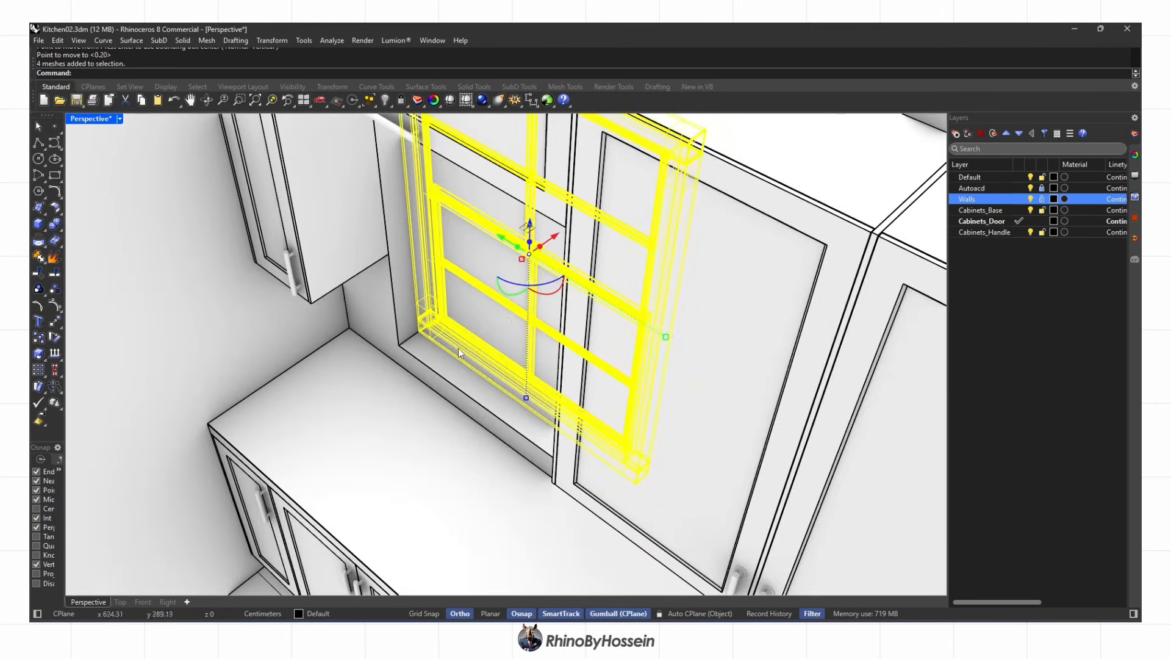
drag(555, 237, 542, 245)
key(Escape)
scroll(479, 332, down, 5)
right_drag(479, 333, 500, 317)
Paste the double-door refrigerator from objects.3dm into Kitchen02 and switch to Top view
scroll(442, 319, down, 5)
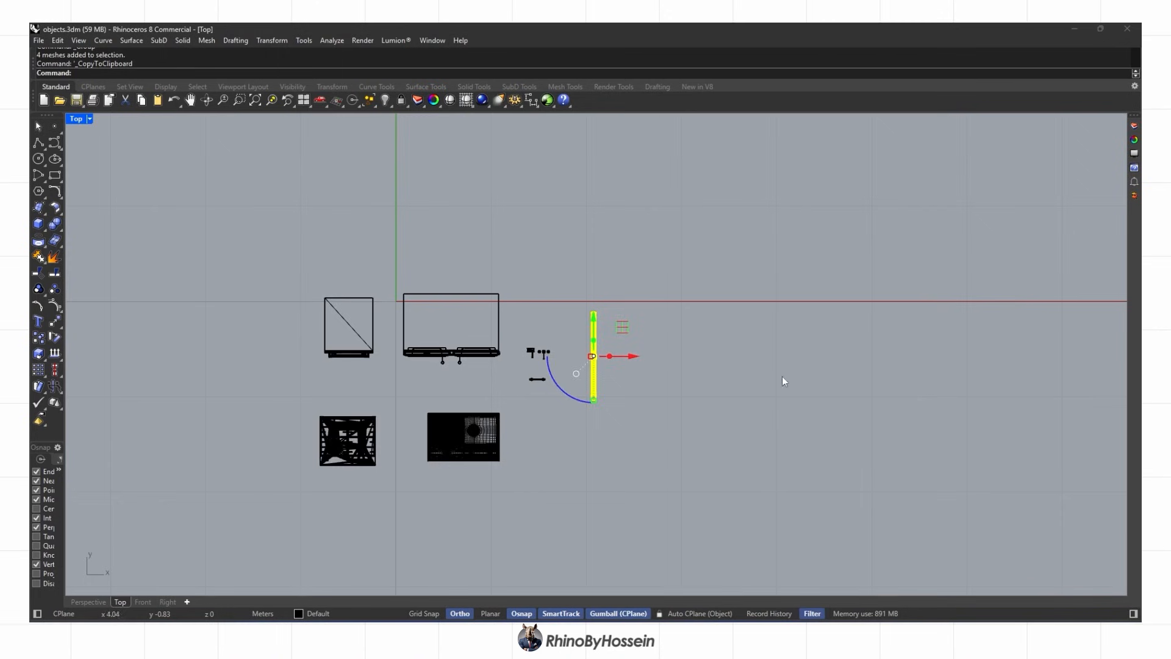
click(452, 366)
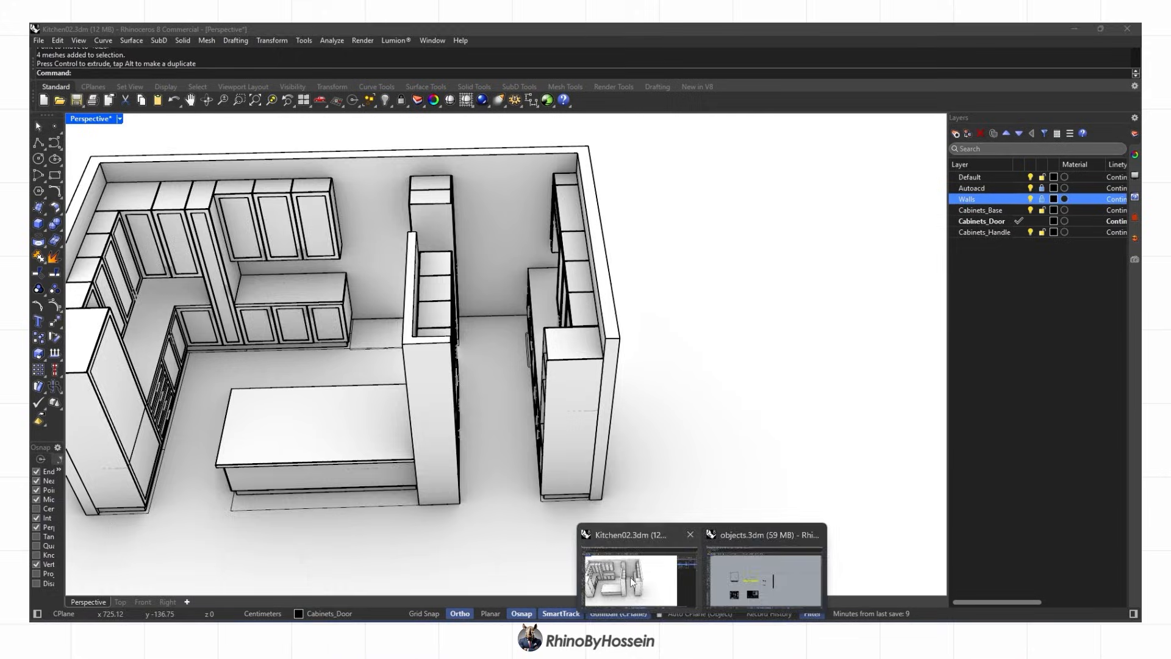
click(632, 578)
key(ctrl+v)
right_drag(342, 382, 610, 293)
click(120, 602)
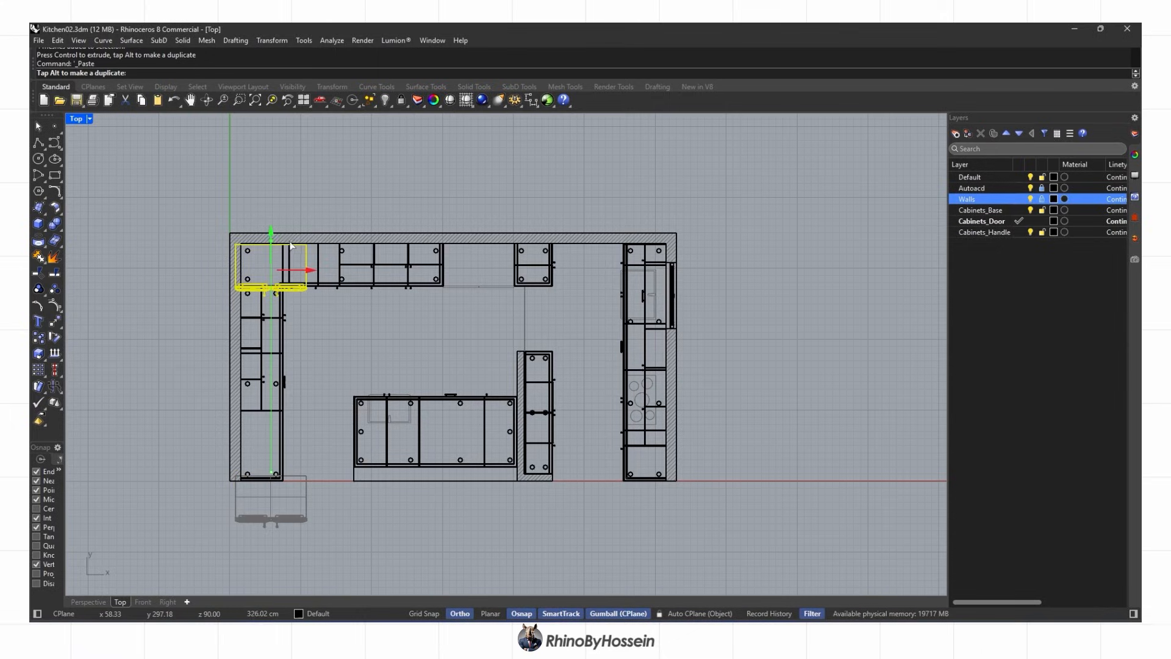
scroll(506, 264, up, 8)
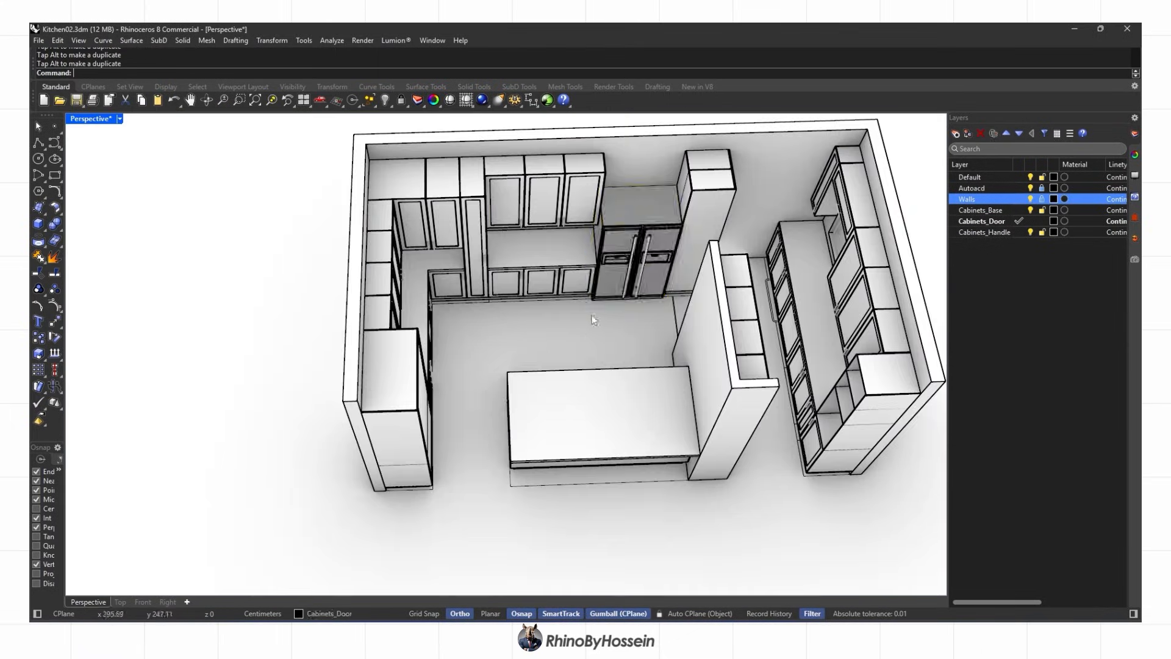
Return to shaded display and clear away the earlier trial slabs above the fridge
middle_click(496, 371)
click(496, 371)
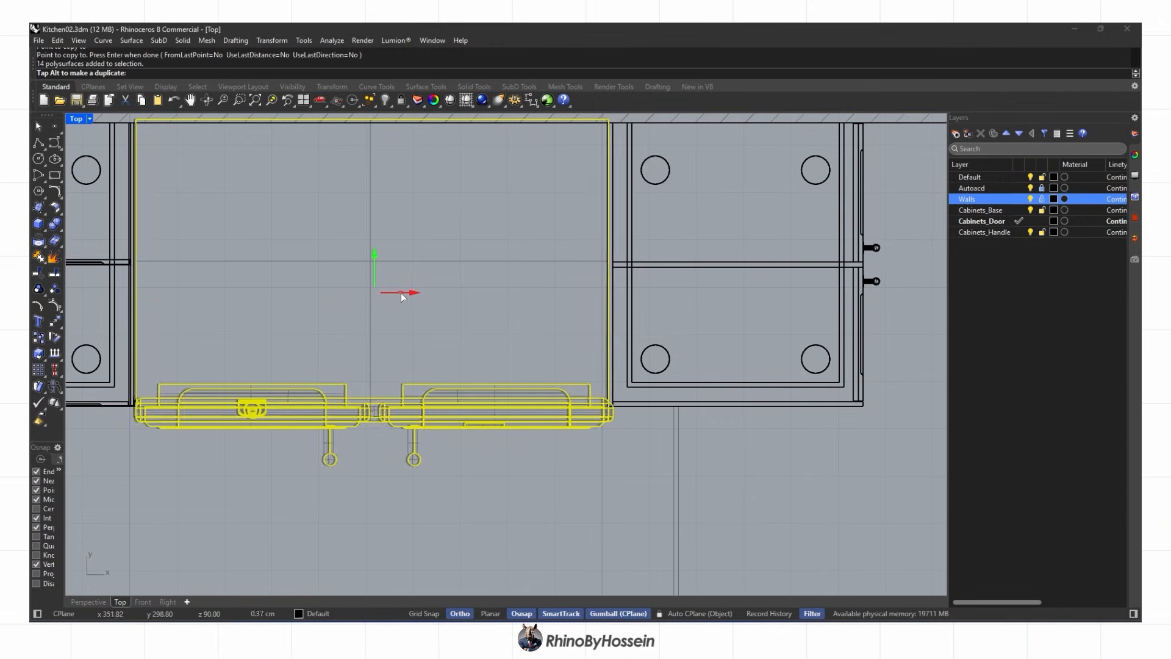
drag(374, 261, 374, 261)
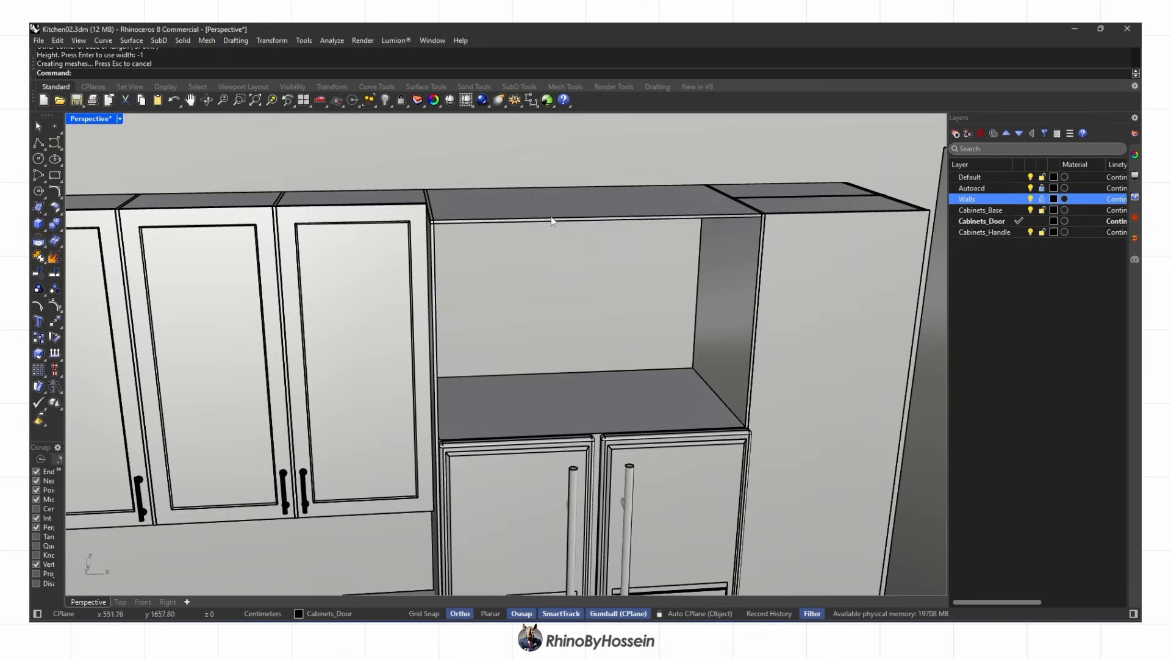
click(586, 287)
drag(582, 256, 582, 369)
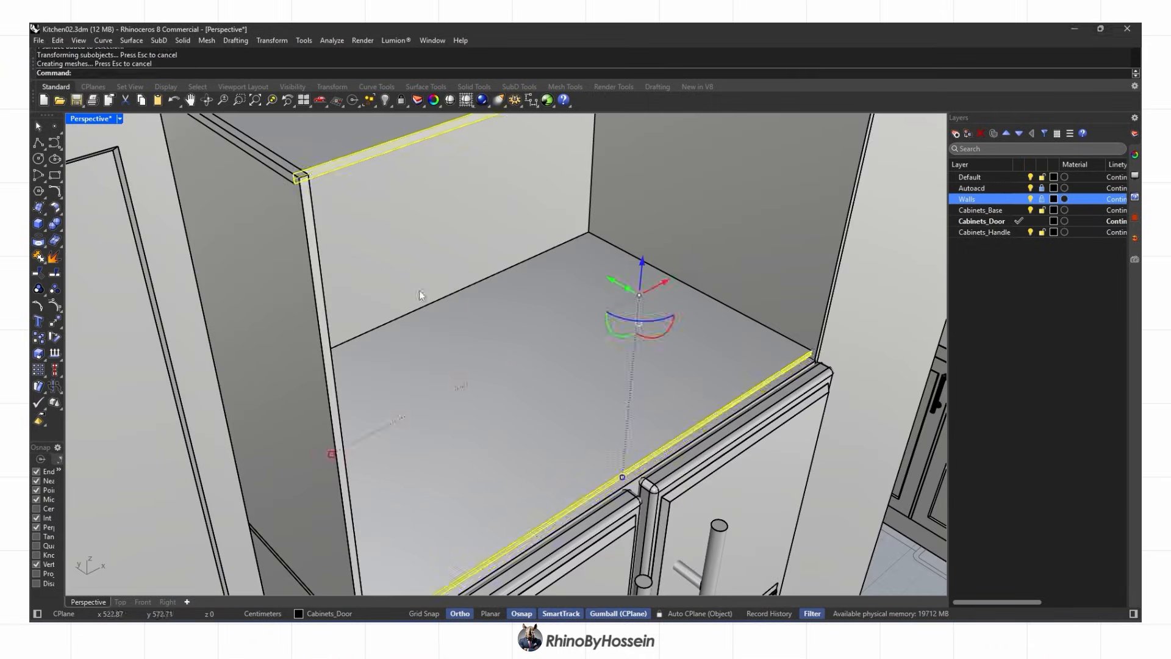
key(Delete)
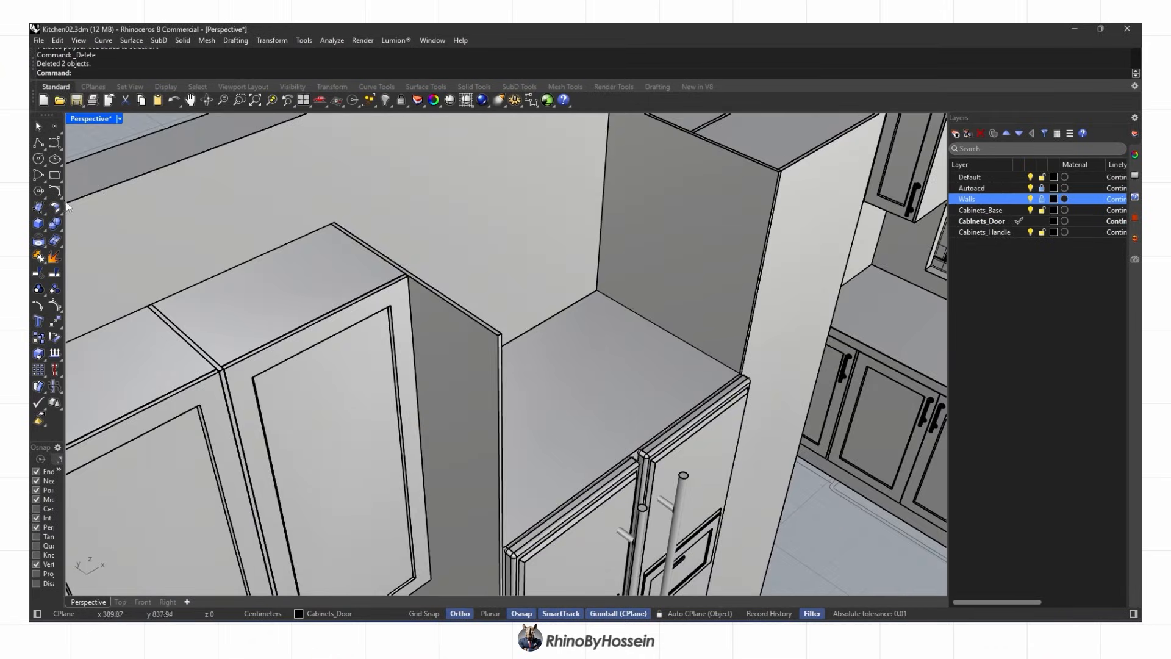
click(314, 221)
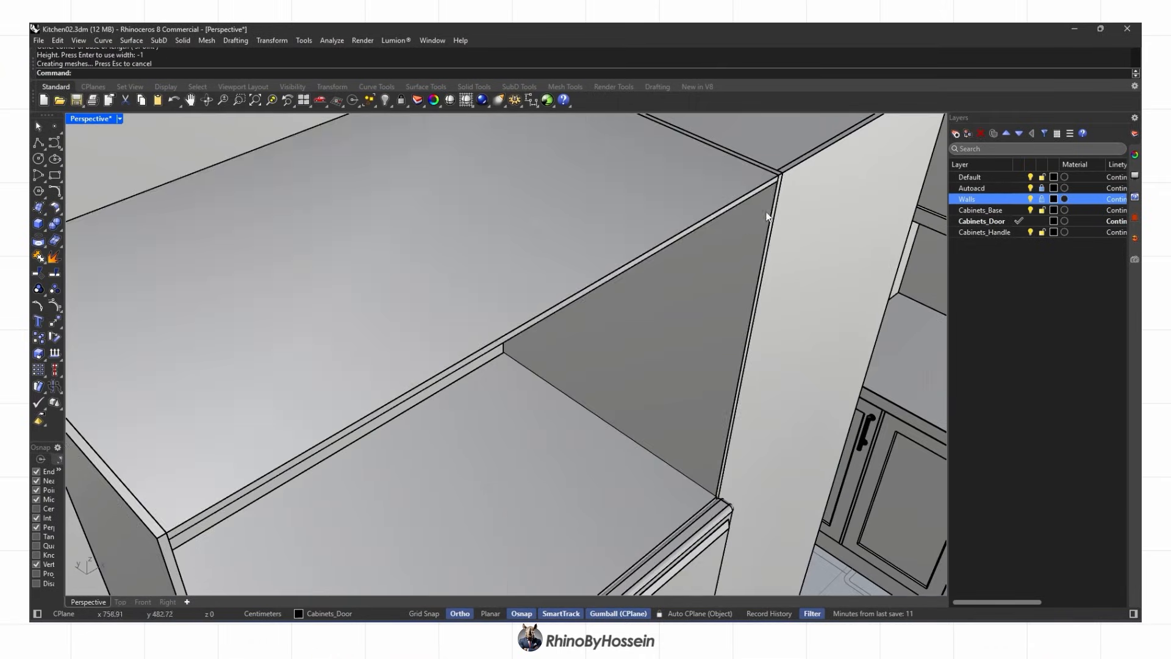
key(Return)
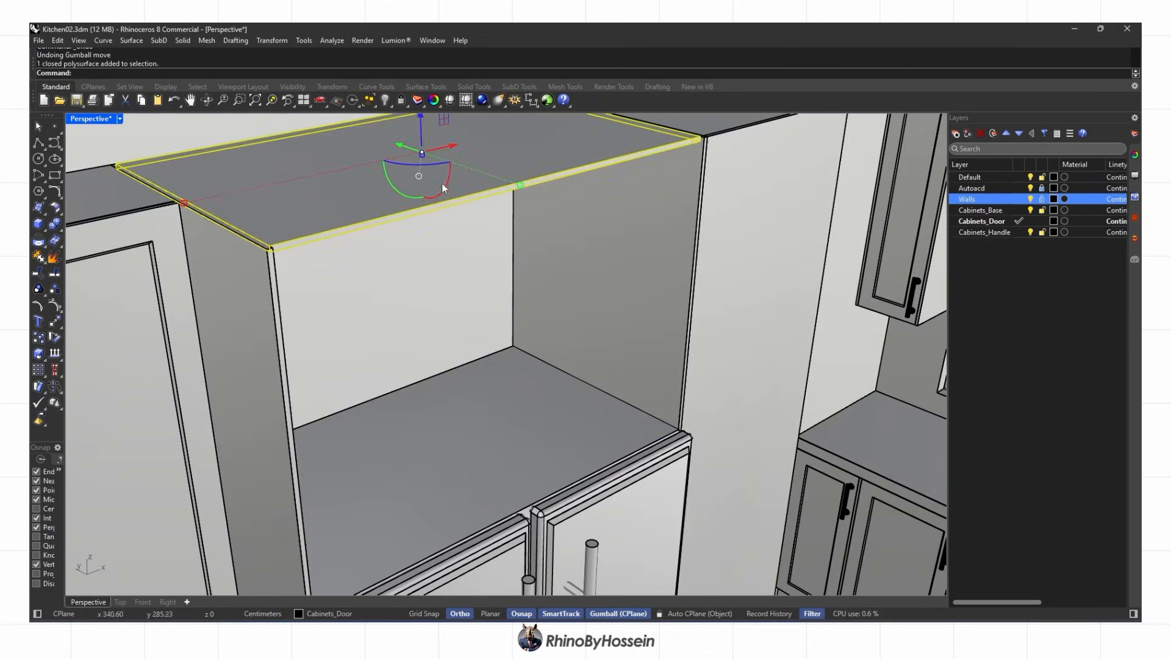
drag(418, 131, 421, 397)
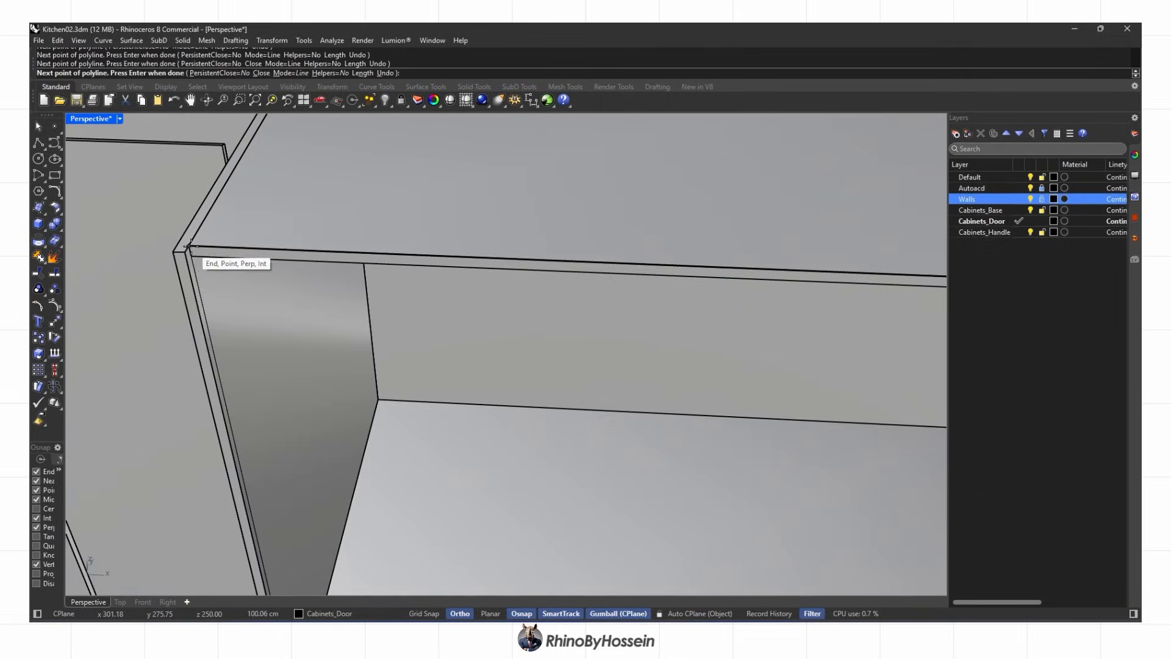
click(189, 248)
Offset the cabinet face border inward to create the inner panel outline
text(Offset)
key(Return)
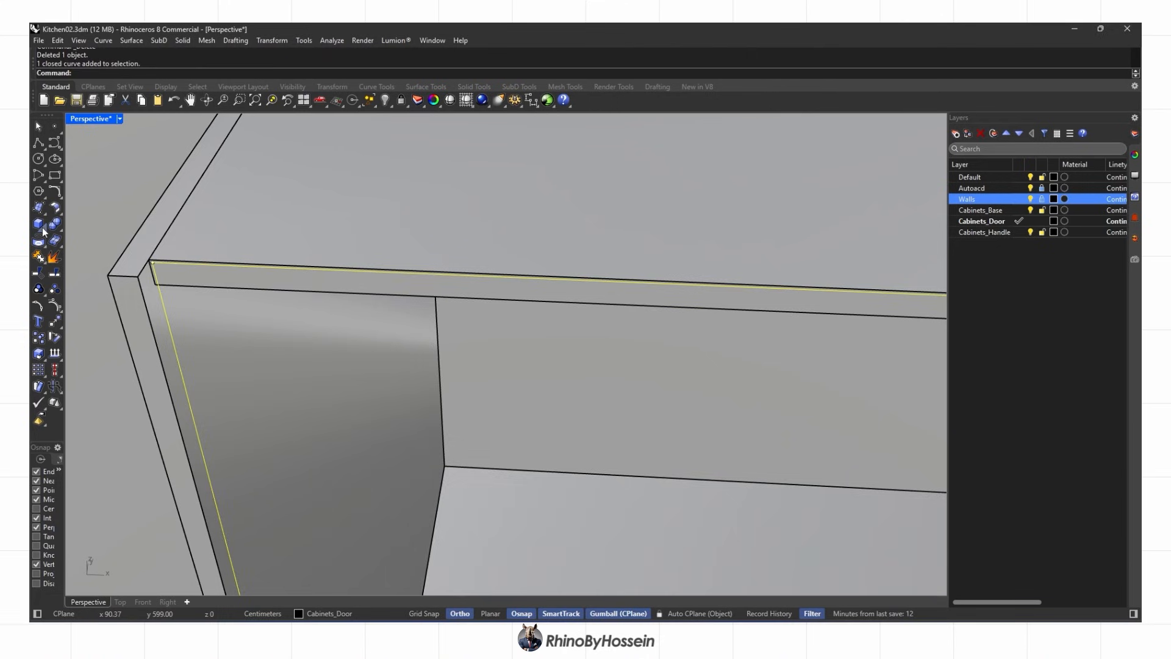
text(Offset)
key(Return)
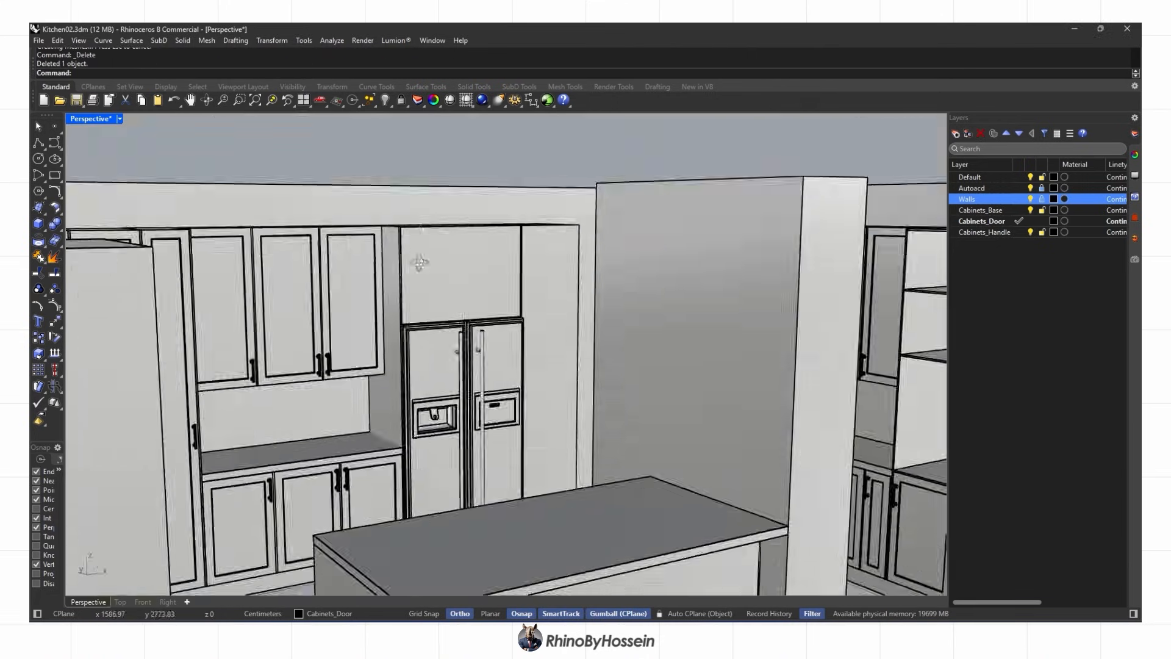
scroll(421, 266, up, 5)
click(121, 245)
click(371, 295)
key(Return)
text(Offset)
key(Return)
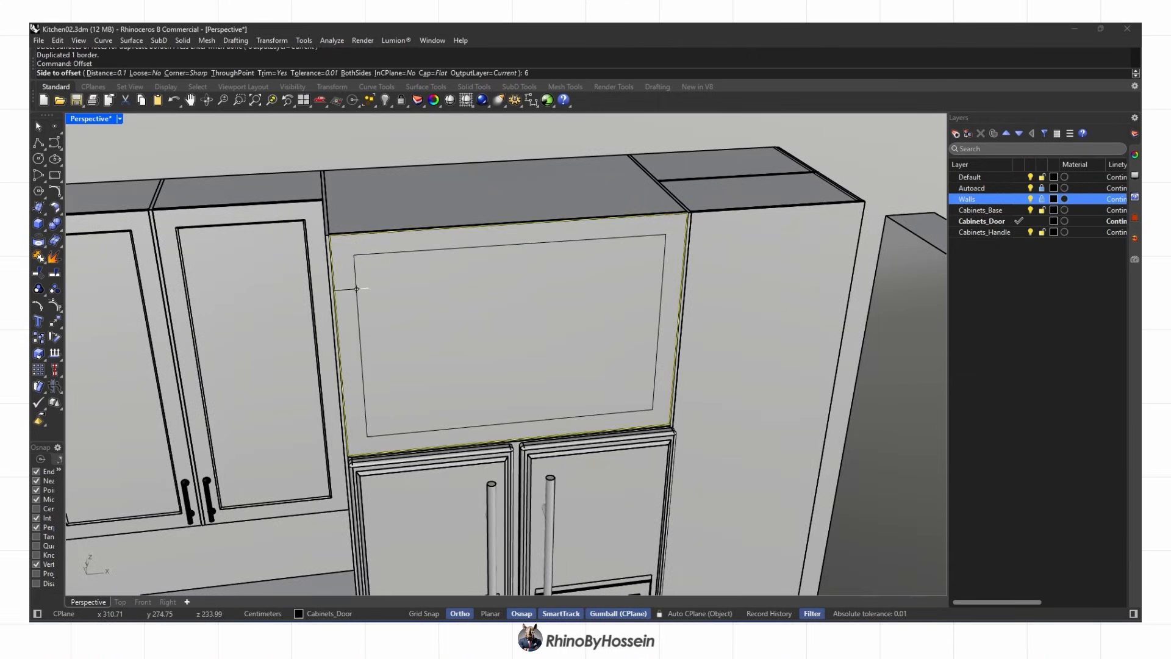
click(358, 288)
key(Delete)
click(467, 370)
Try a 1-thick extrusion of the inner curve, then undo it
click(121, 263)
text(1)
key(Return)
key(Delete)
scroll(451, 322, up, 7)
click(408, 305)
key(ctrl+z)
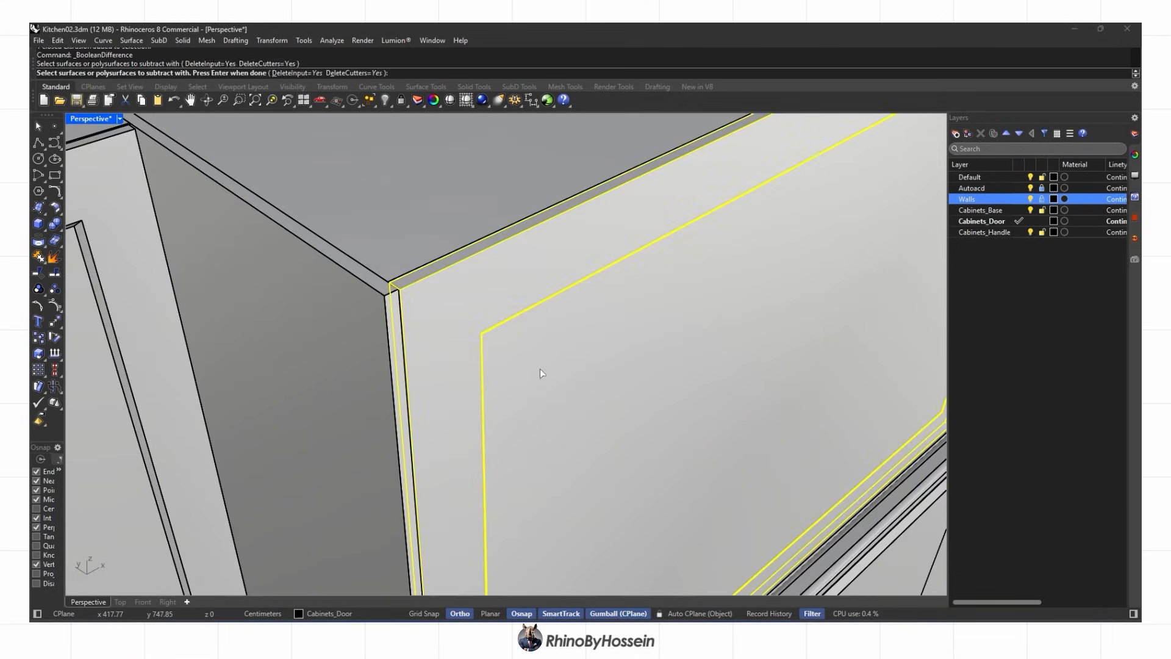
scroll(531, 366, down, 4)
scroll(862, 310, up, 8)
scroll(864, 314, down, 6)
key(ctrl+z)
Extrude the inner panel curve 0.5 as a solid slab and delete the leftover curve
click(672, 325)
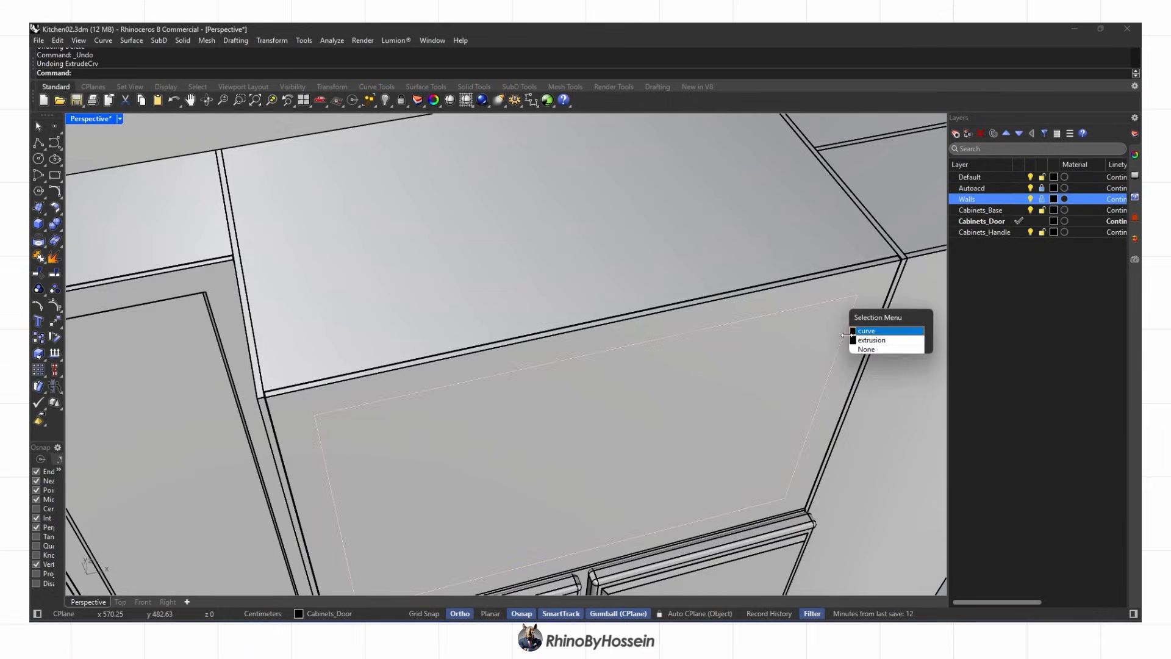
click(673, 326)
right_drag(672, 325, 668, 289)
click(43, 227)
click(120, 262)
text(.5)
key(Return)
key(Delete)
click(288, 366)
Boolean-subtract the 0.5 slab from the door face to recess the panel
click(56, 225)
click(60, 228)
key(Escape)
click(288, 366)
click(60, 230)
click(89, 230)
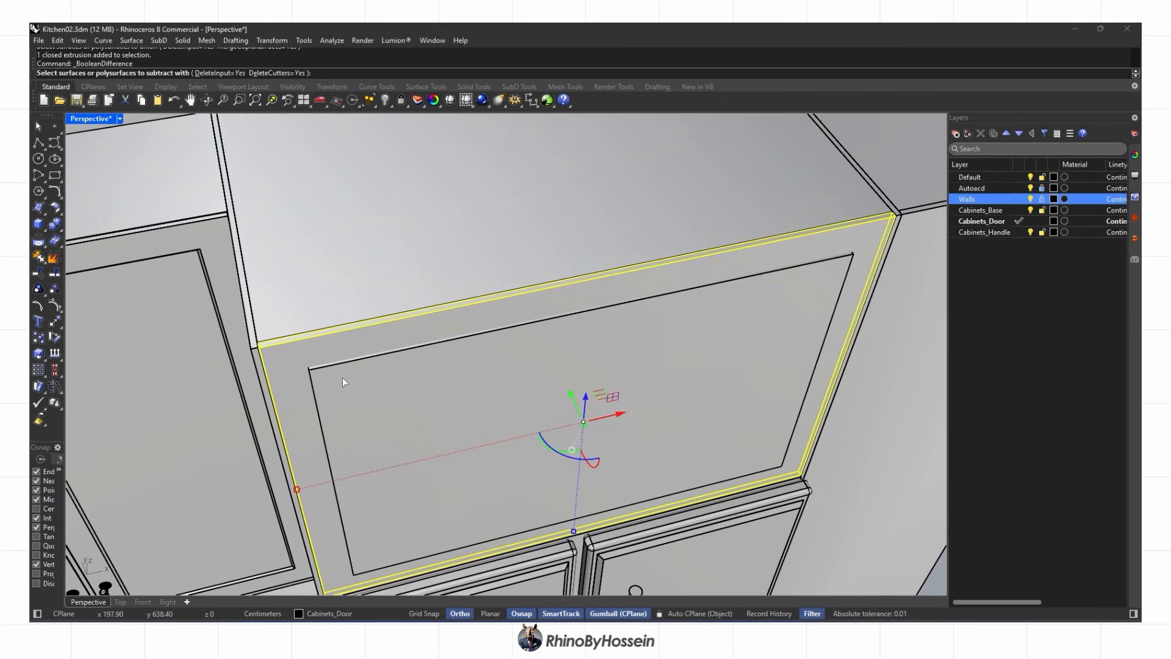
click(334, 368)
key(Return)
right_drag(334, 368, 381, 349)
key(Escape)
Chamfer the recessed panel's left, bottom, right and top edges
click(59, 232)
click(73, 262)
scroll(374, 543, up, 6)
click(362, 508)
click(385, 529)
click(816, 406)
right_drag(793, 427, 756, 368)
click(796, 215)
key(Return)
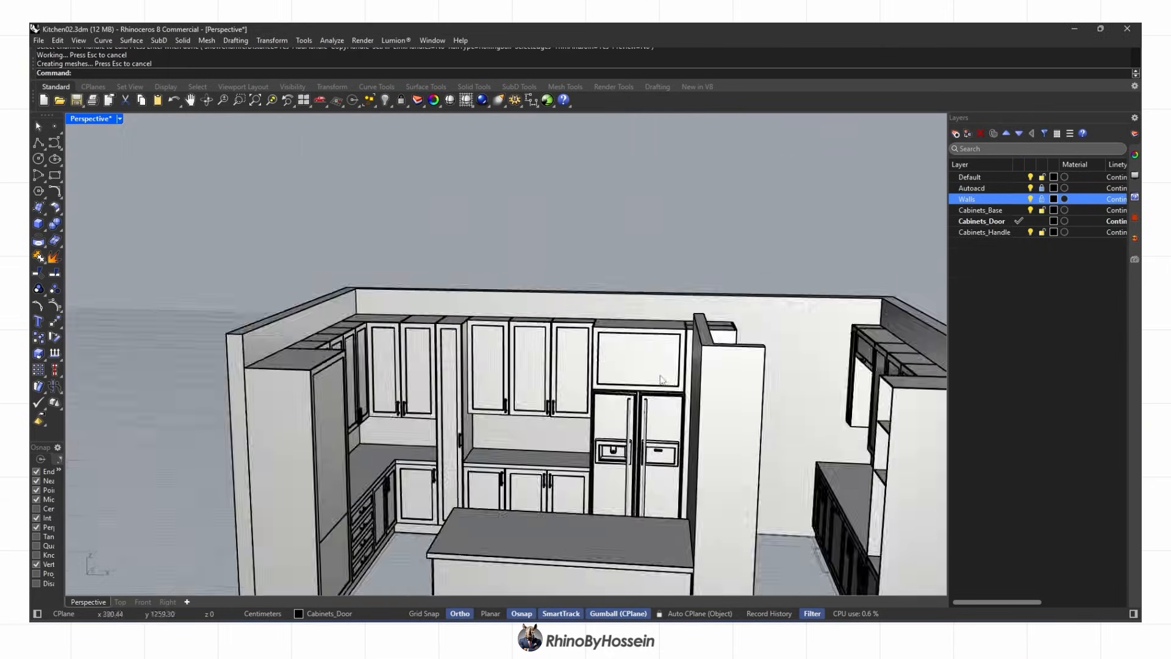
Switch to the Top view and frame the sink rectangle's top-left corner
scroll(669, 392, up, 3)
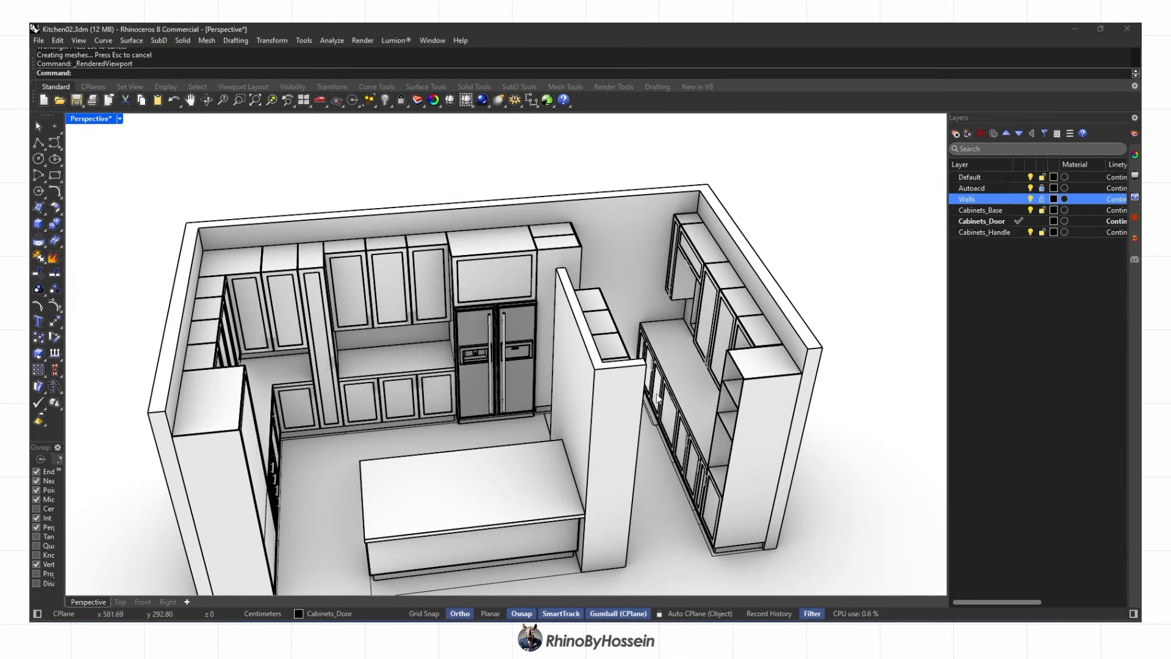
click(120, 602)
scroll(434, 358, down, 5)
scroll(533, 331, up, 8)
scroll(533, 331, up, 2)
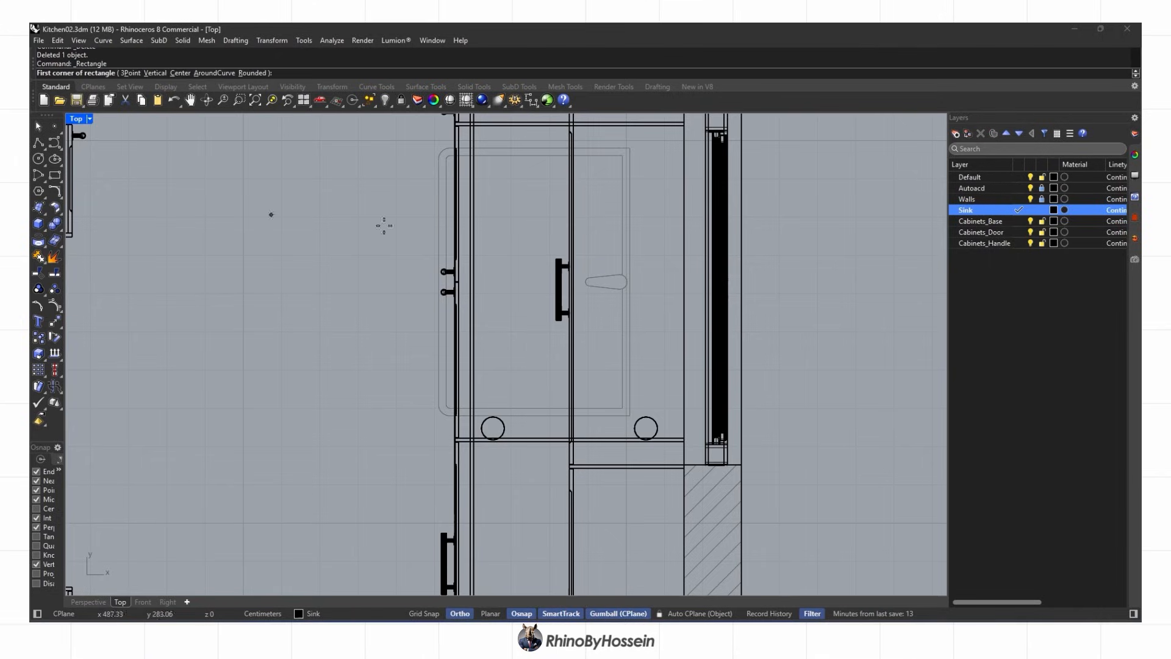
scroll(414, 336, up, 3)
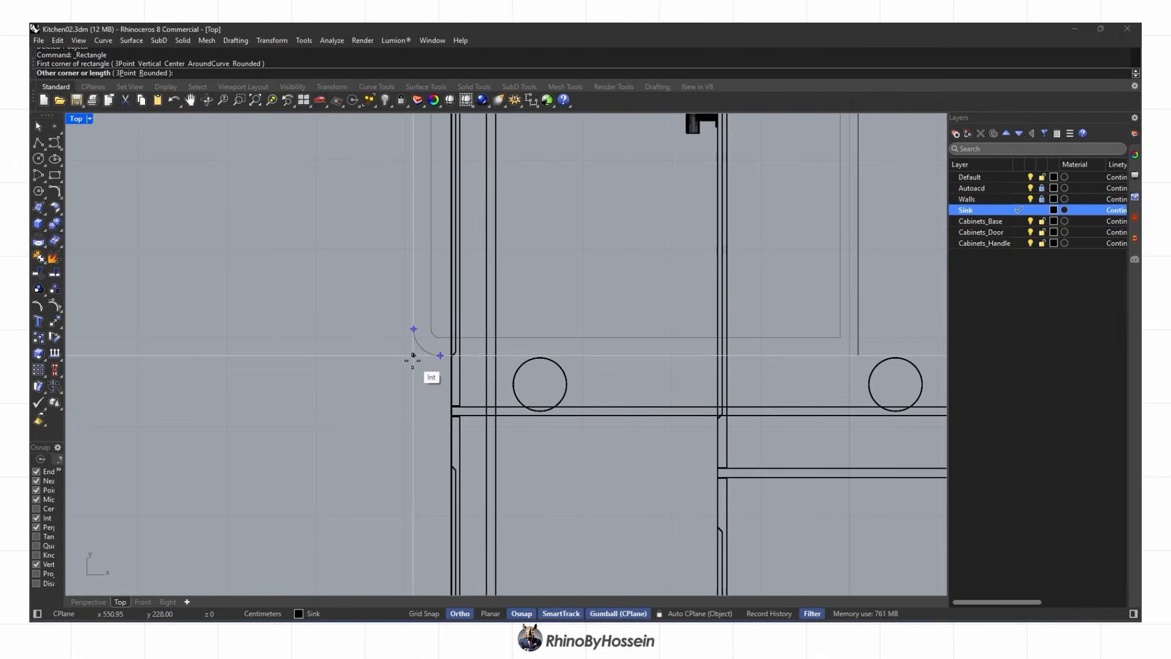
click(204, 567)
scroll(341, 488, down, 4)
right_drag(372, 201, 376, 417)
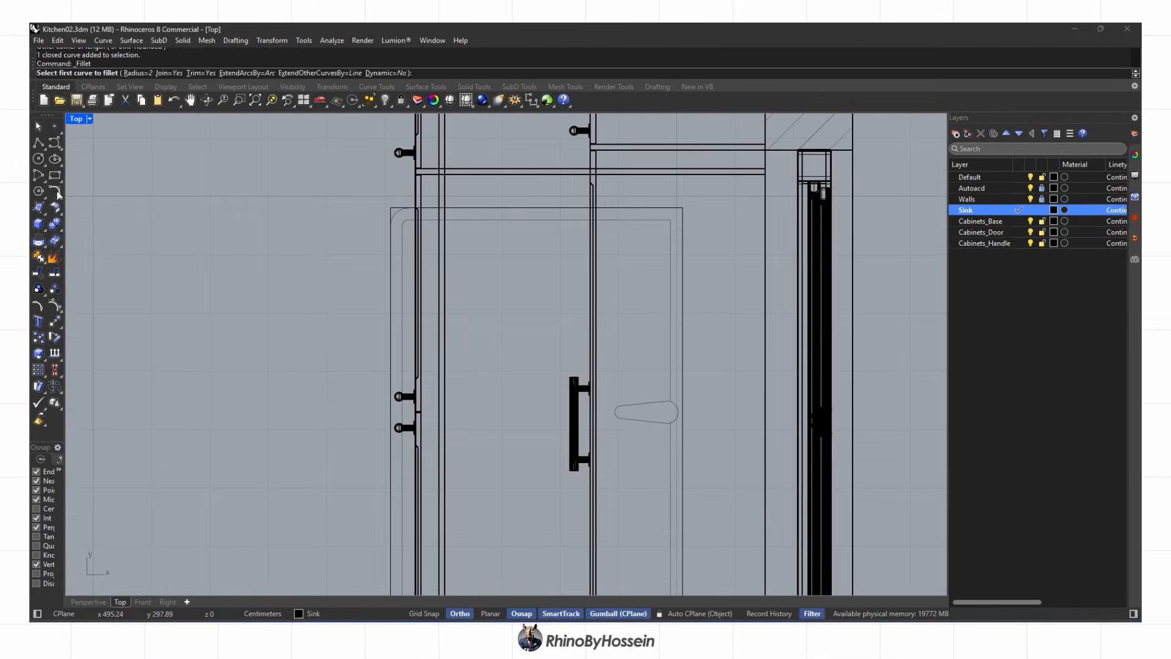
Set the fillet radius to 3 and round the sink's top-left corner
click(391, 218)
scroll(393, 217, up, 4)
click(396, 208)
scroll(395, 220, up, 4)
key(ctrl+z)
text(3)
key(Return)
click(383, 218)
scroll(382, 218, down, 8)
Fillet the remaining sink outline corners with radius 3
right_drag(377, 590, 349, 386)
scroll(350, 386, up, 4)
right_click(366, 418)
click(365, 417)
click(359, 405)
click(360, 405)
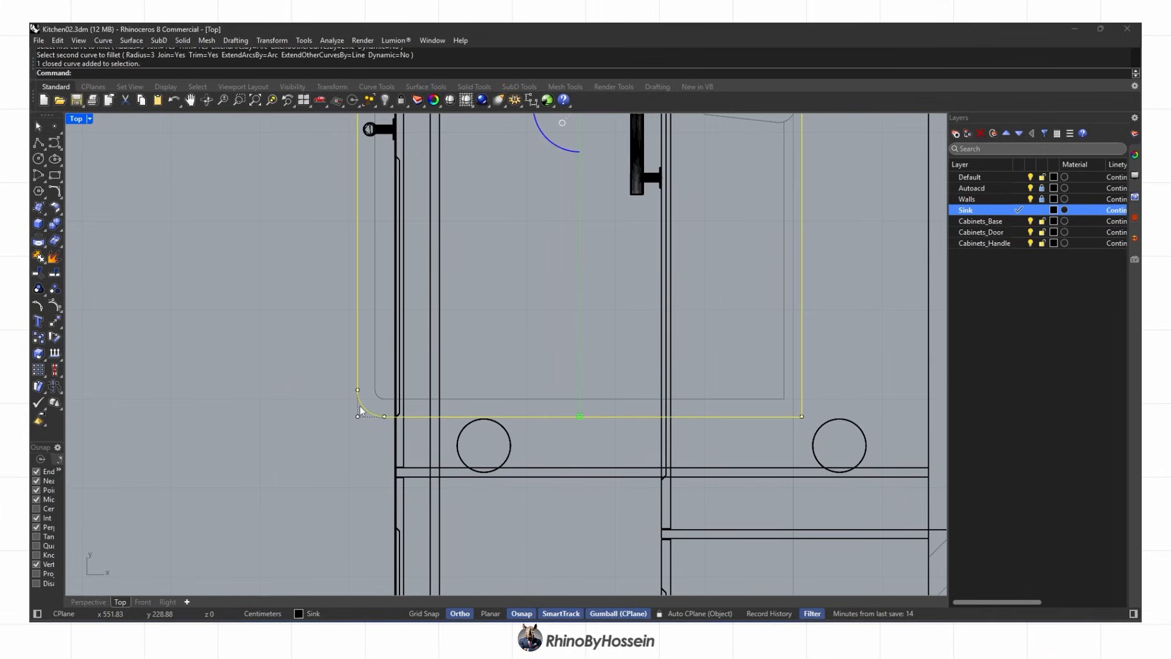
Offset the rounded sink outline
text(Off)
scroll(412, 379, up, 1)
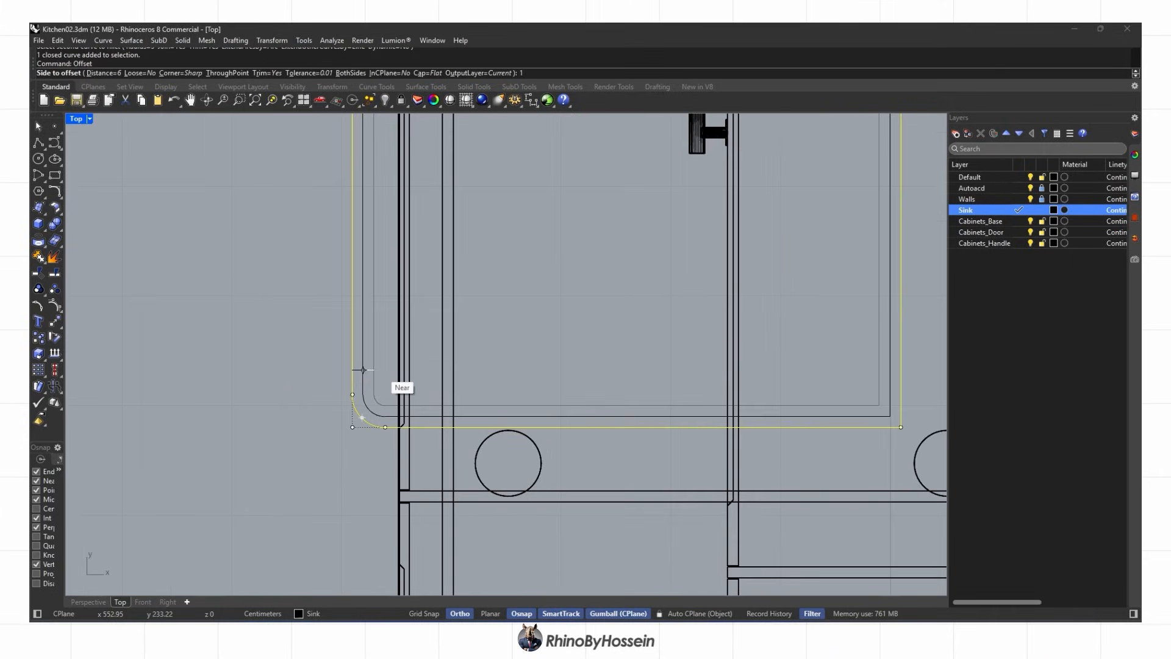
scroll(374, 369, down, 2)
click(361, 370)
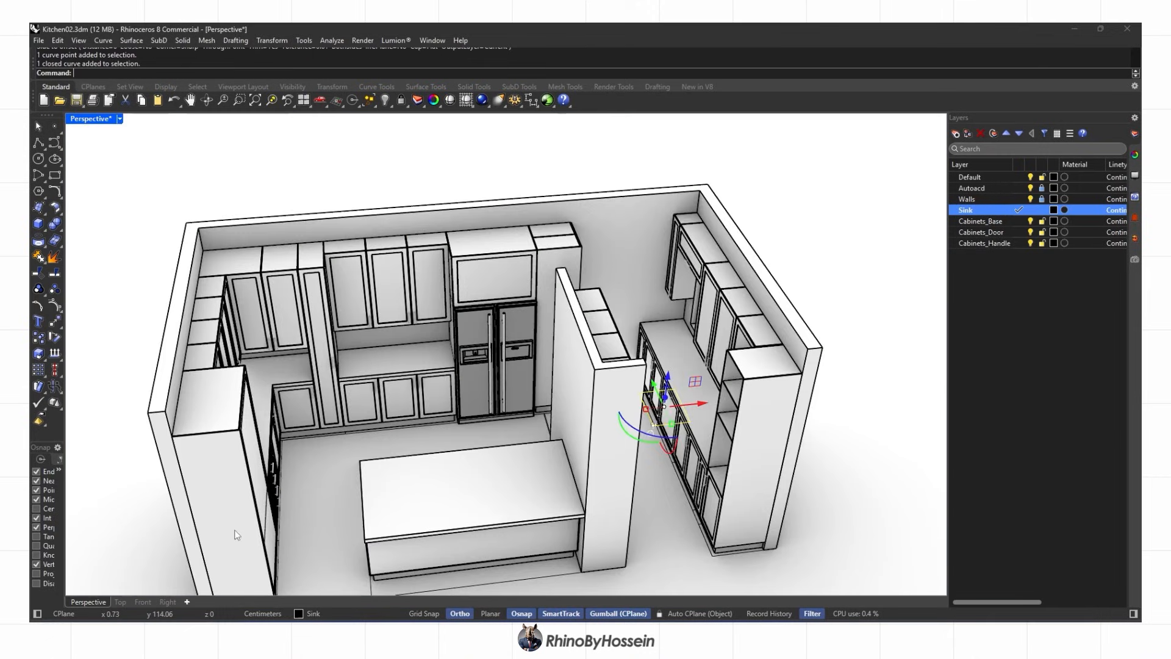
scroll(624, 387, up, 5)
right_drag(625, 387, 583, 344)
scroll(622, 364, up, 4)
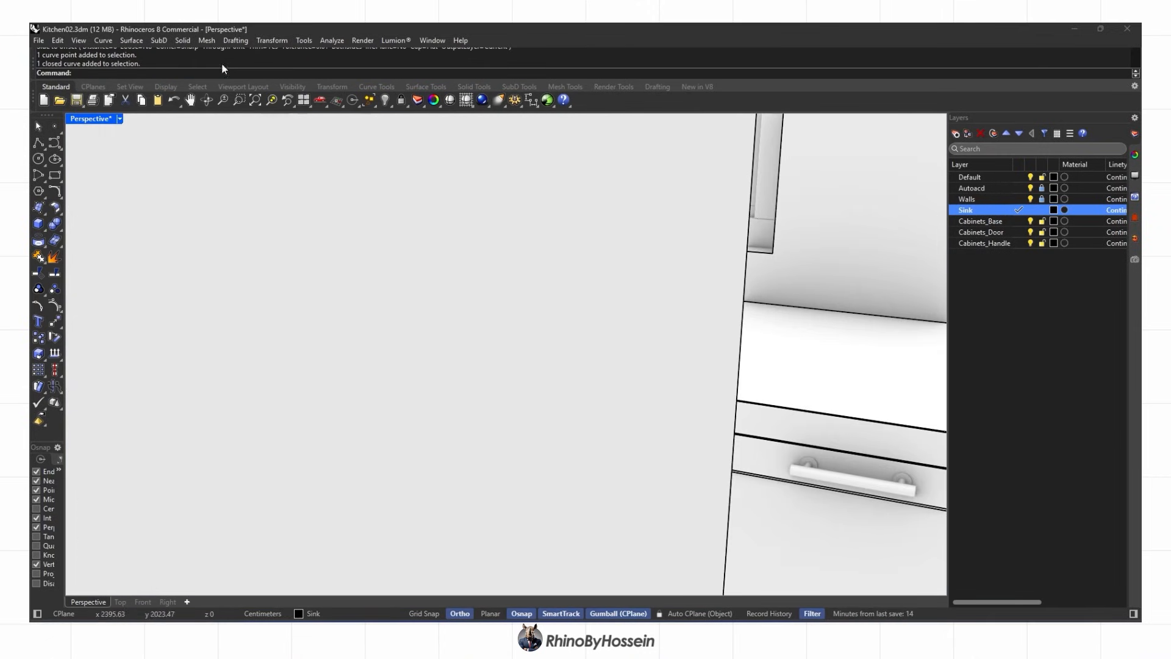
click(272, 40)
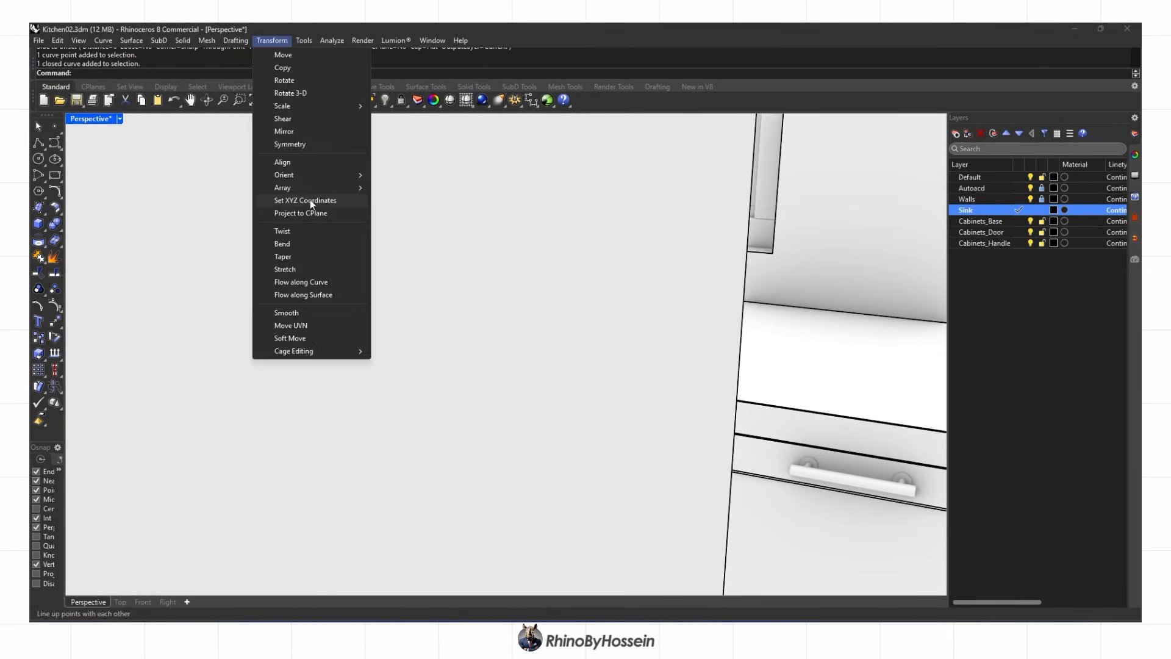
Use Set XYZ Coordinates to move the sink outline to countertop height
click(310, 200)
click(563, 362)
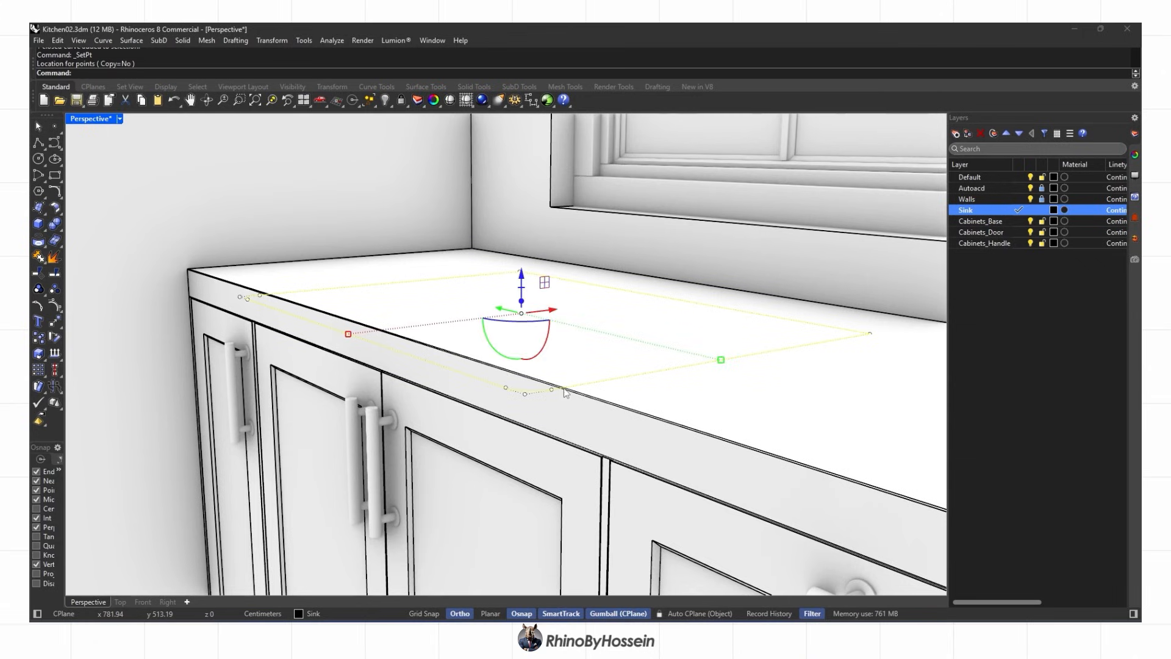
middle_click(567, 393)
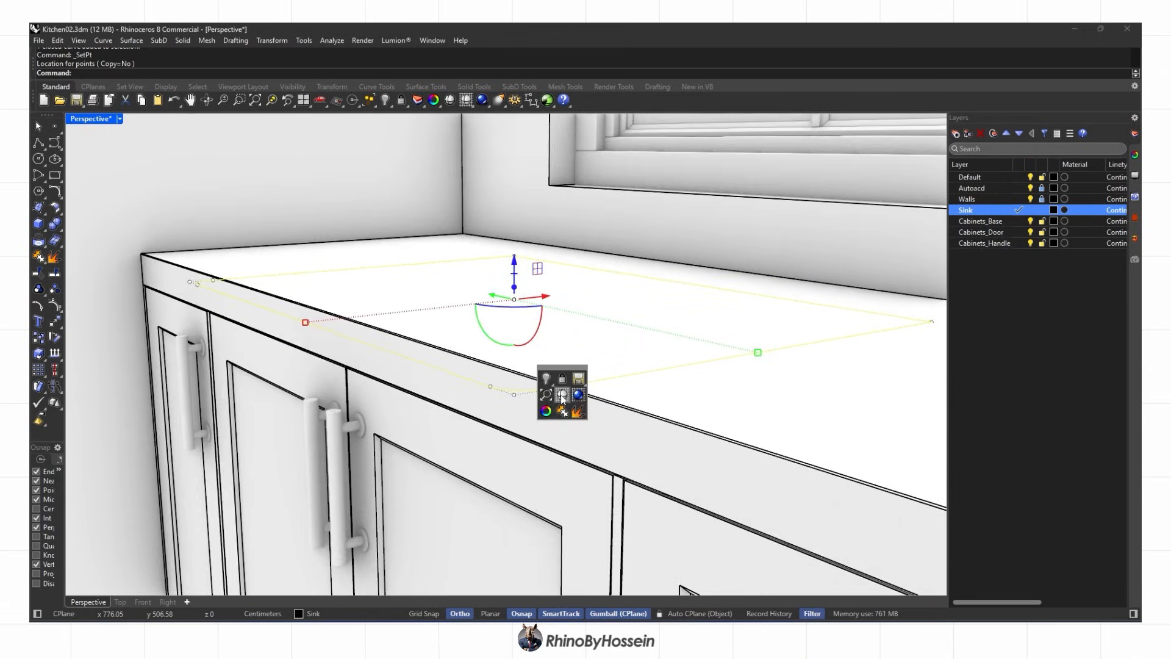
click(569, 397)
click(272, 40)
click(309, 209)
click(554, 363)
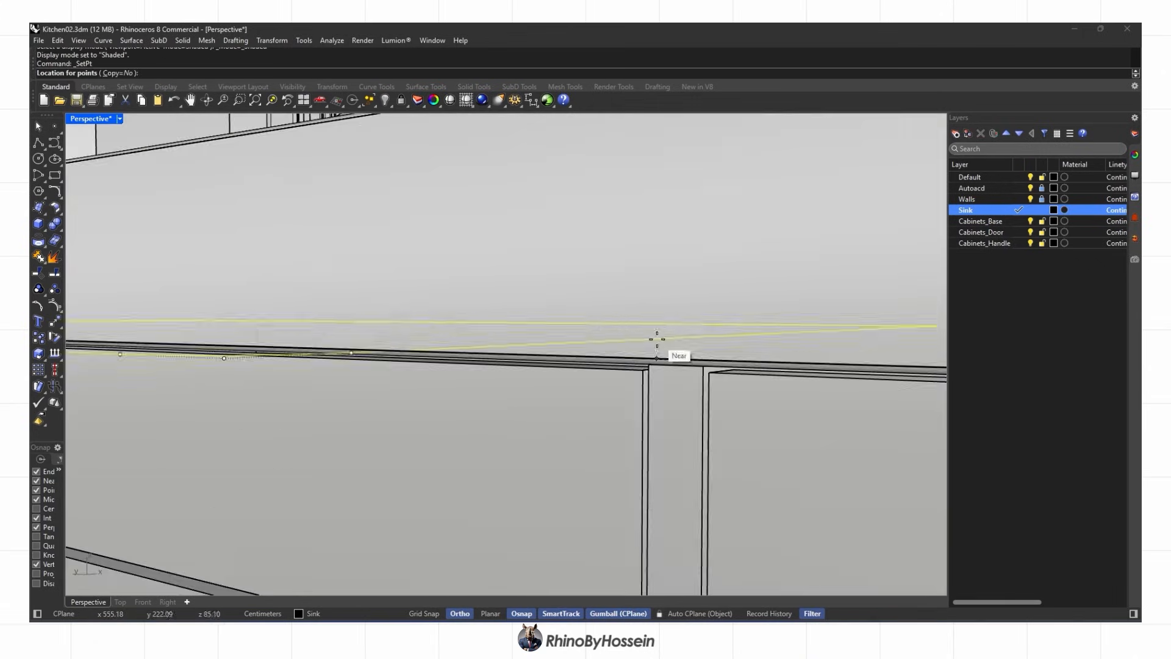
click(656, 339)
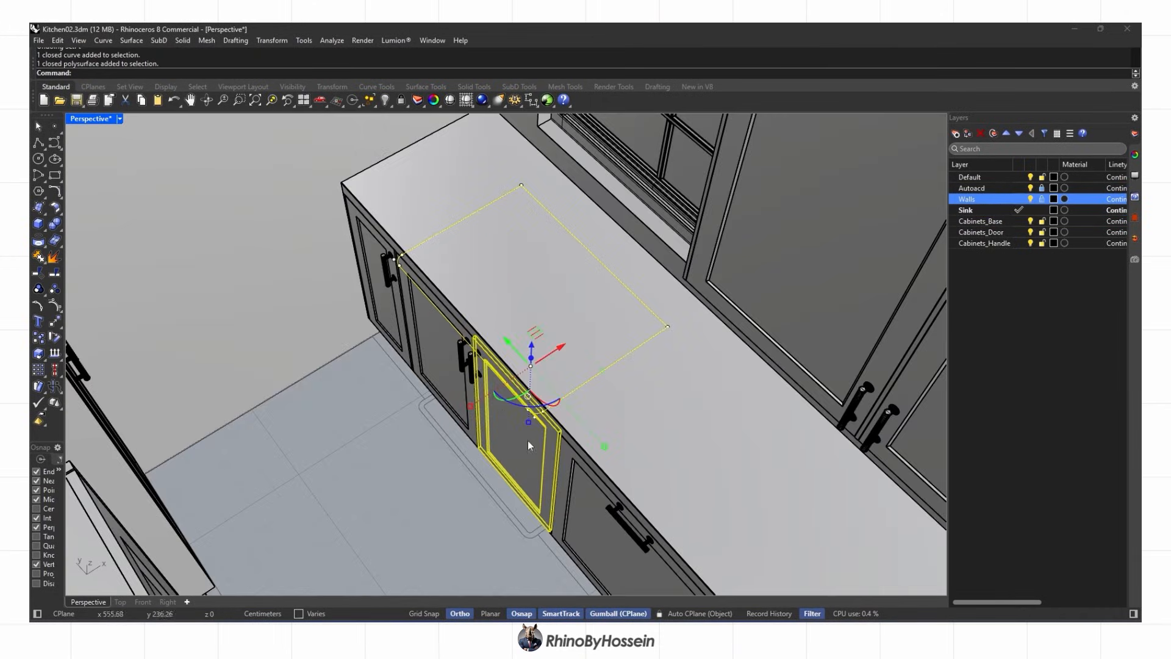
Isolate the sink cabinet parts and extrude the sink outline 20 downward
shift+click(466, 380)
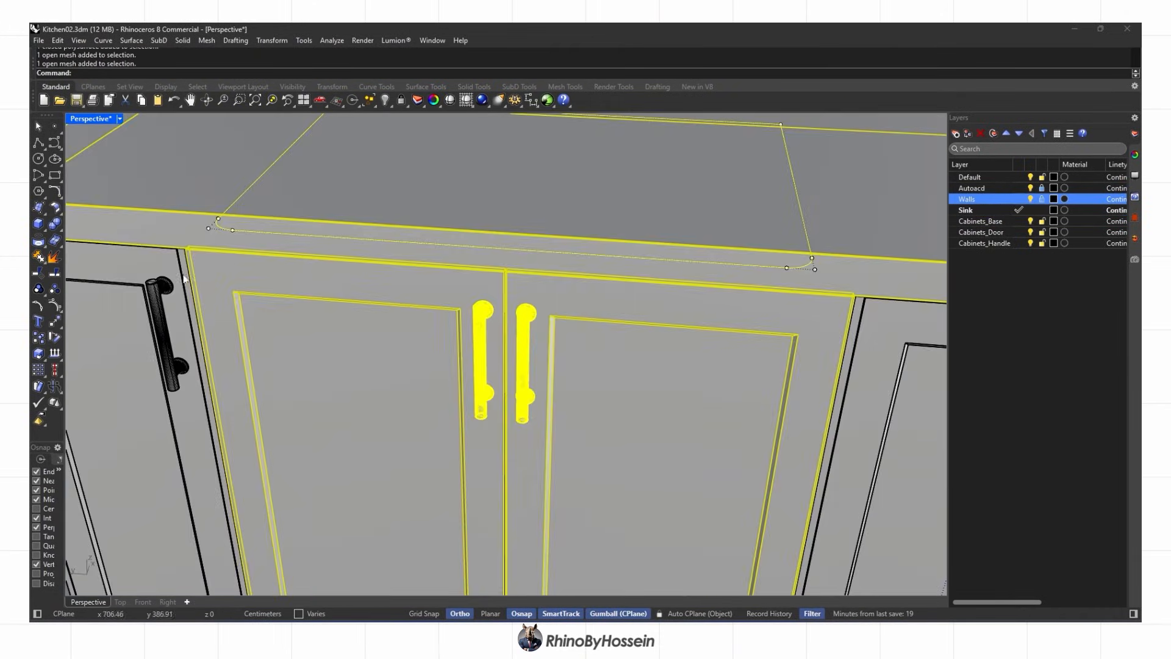
shift+click(340, 257)
shift+click(836, 331)
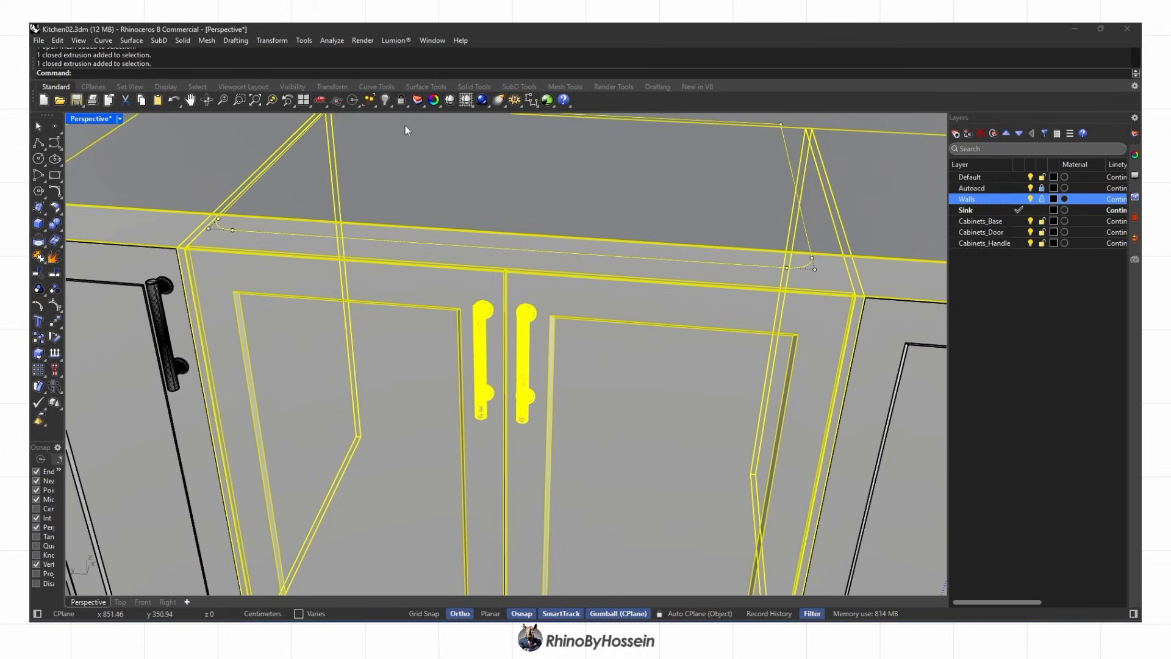
click(389, 107)
click(431, 123)
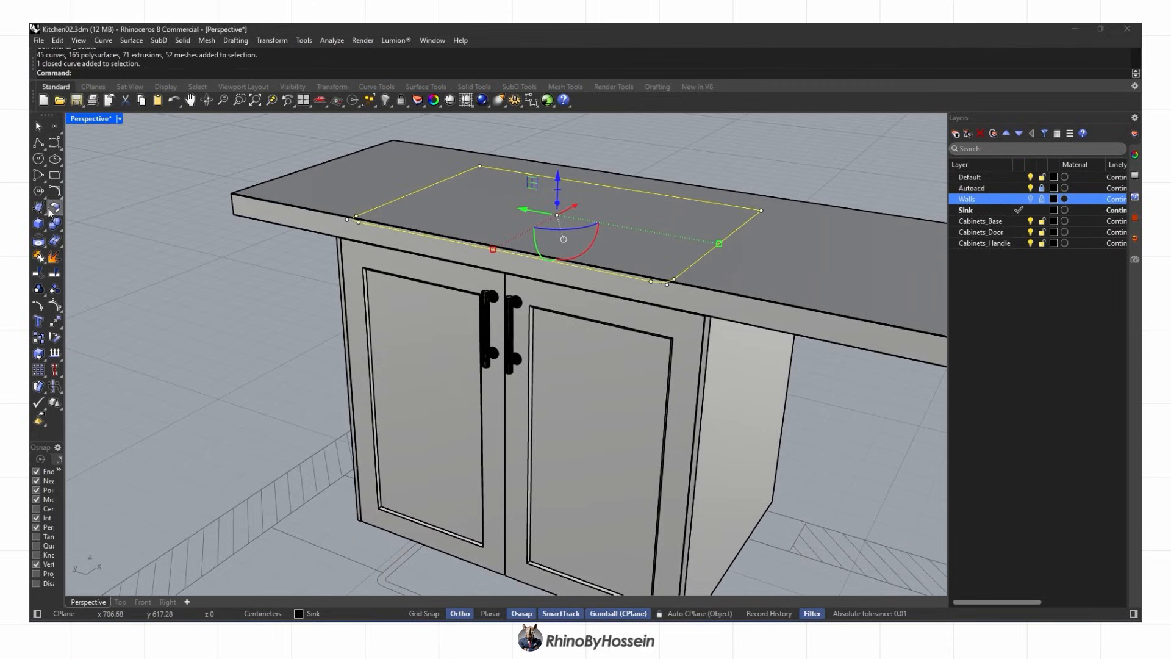
click(62, 244)
text(20)
key(Return)
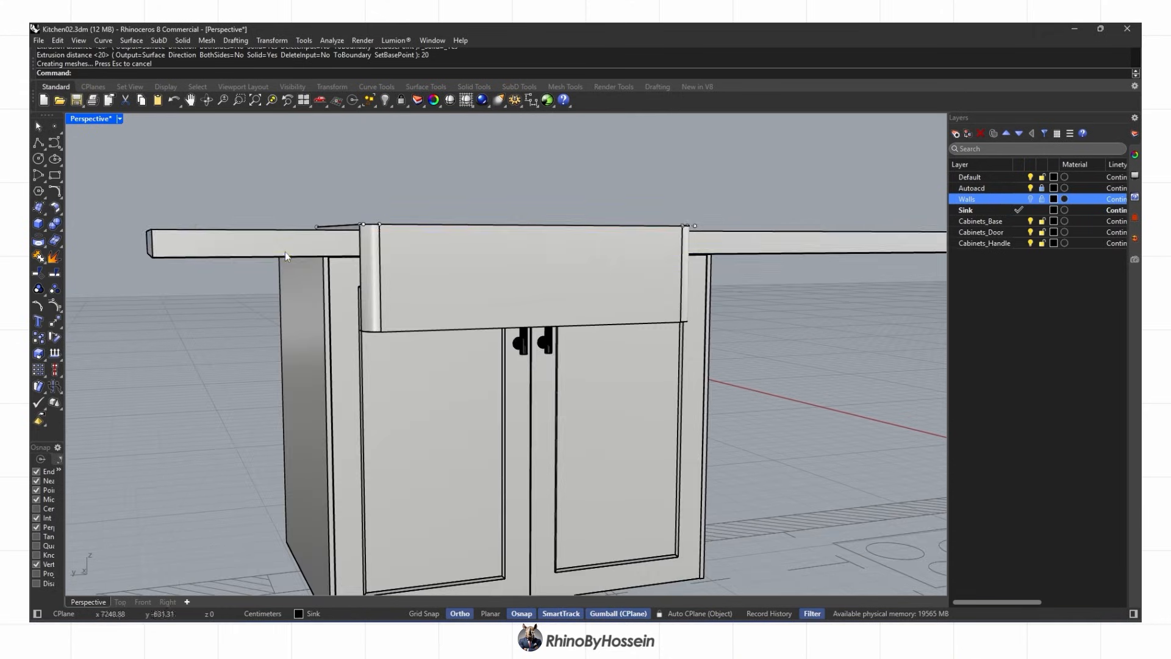
Lock the countertop, side panel and sink box, then switch to the side view
click(284, 244)
shift+click(305, 427)
shift+click(683, 293)
click(401, 100)
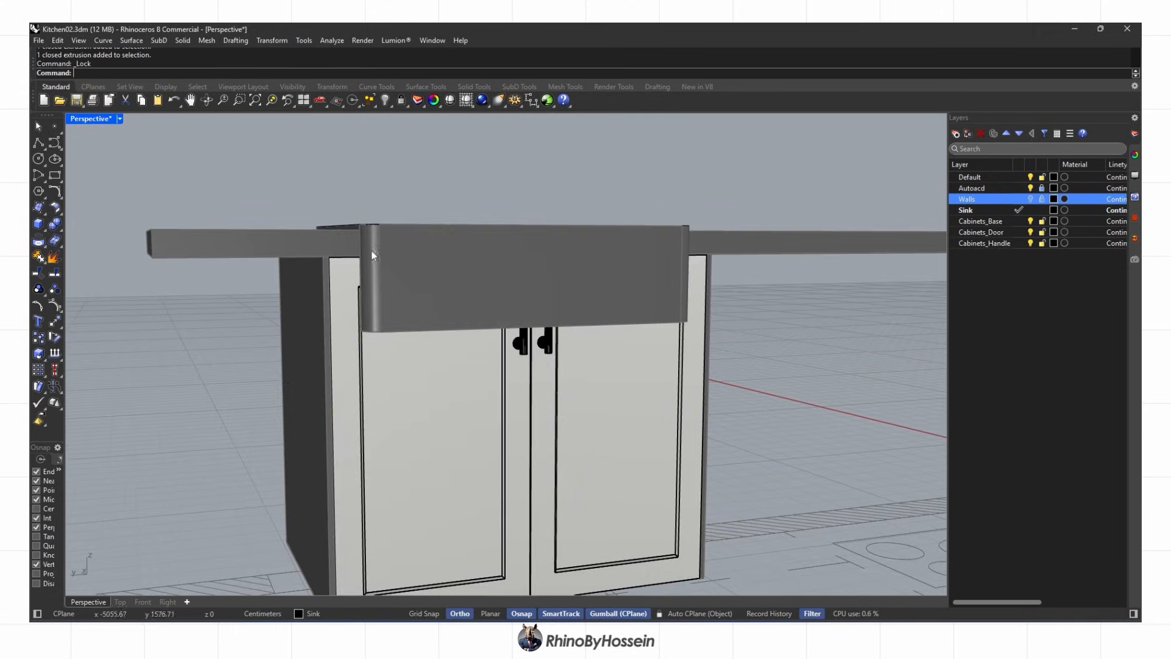
click(166, 601)
scroll(412, 455, up, 10)
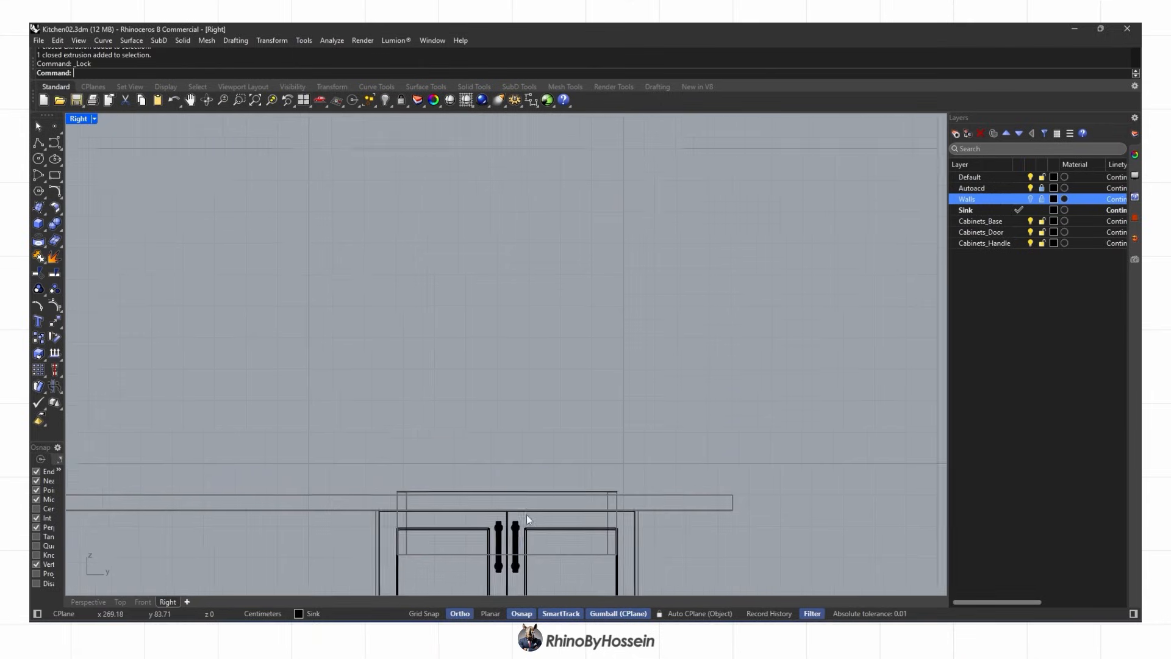
In Right view, lower the door and frame top edges to just below the sink box
right_drag(436, 424, 426, 352)
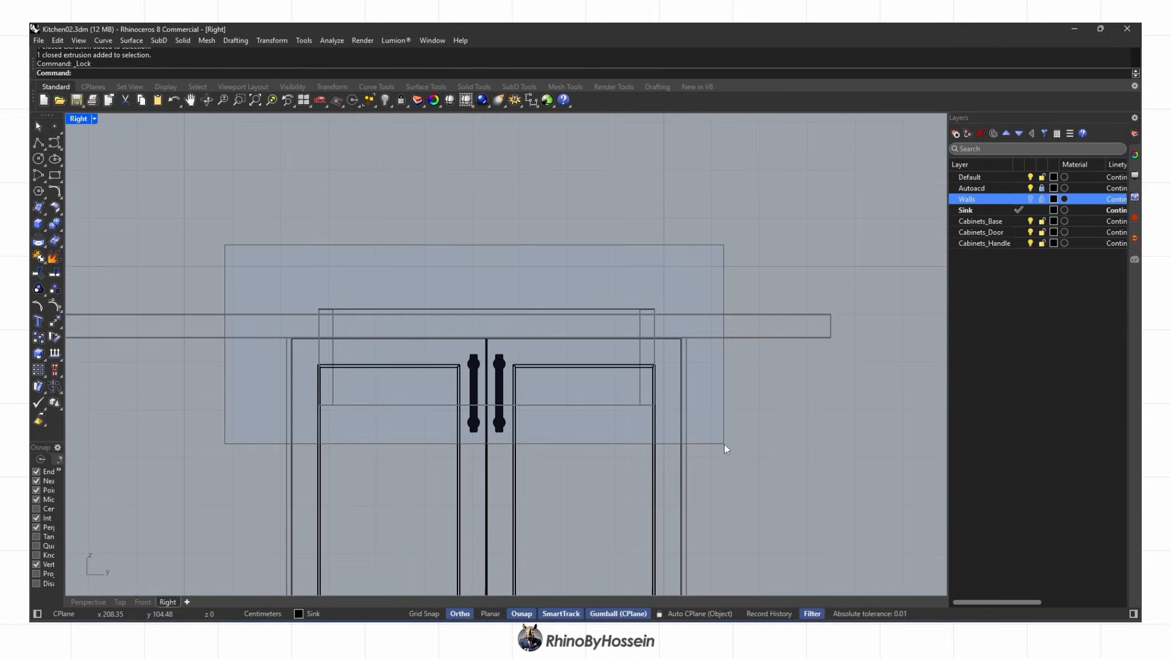
ctrl+shift+drag(724, 444, 725, 445)
scroll(501, 385, up, 4)
right_drag(488, 372, 504, 309)
drag(495, 262, 481, 411)
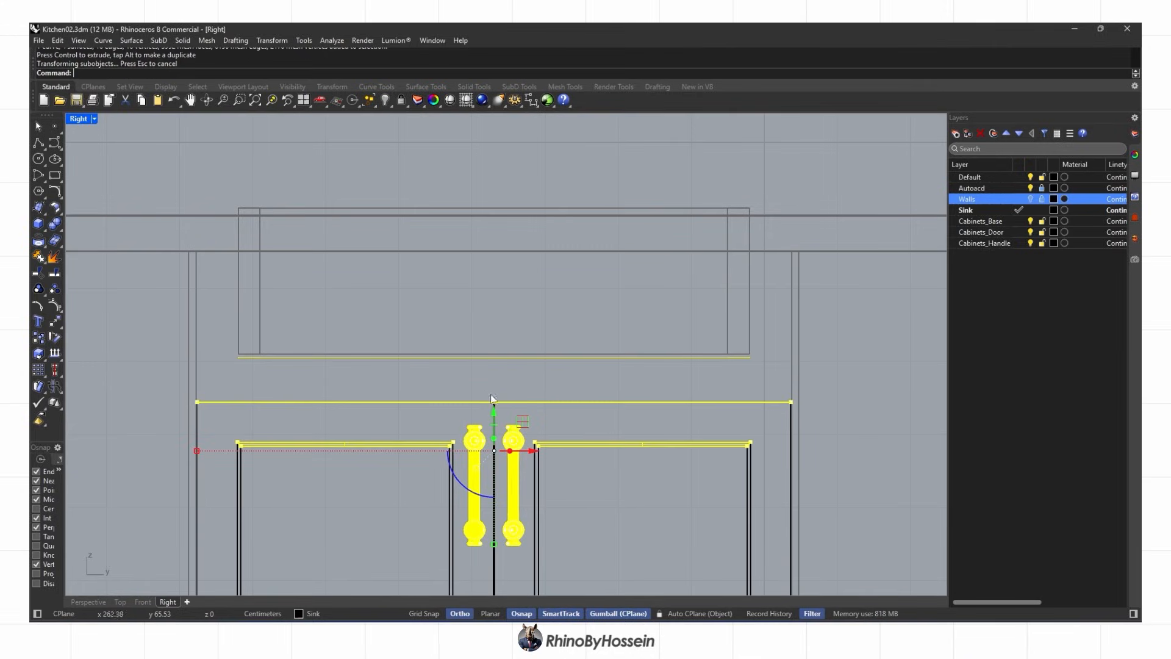
scroll(539, 370, up, 2)
drag(485, 426, 607, 355)
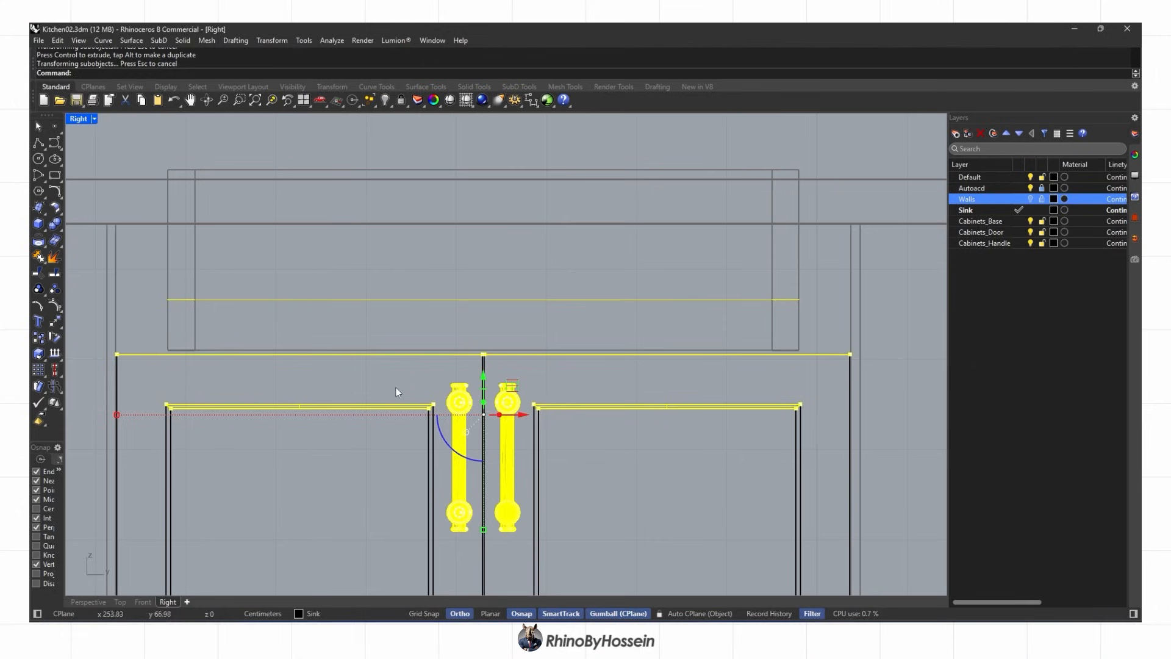
Draw a rectangle across the cabinet front from the left door corner to the right corner
click(90, 603)
right_drag(330, 341, 312, 381)
key(Escape)
scroll(443, 397, up, 3)
scroll(307, 321, up, 8)
click(303, 323)
scroll(303, 323, down, 9)
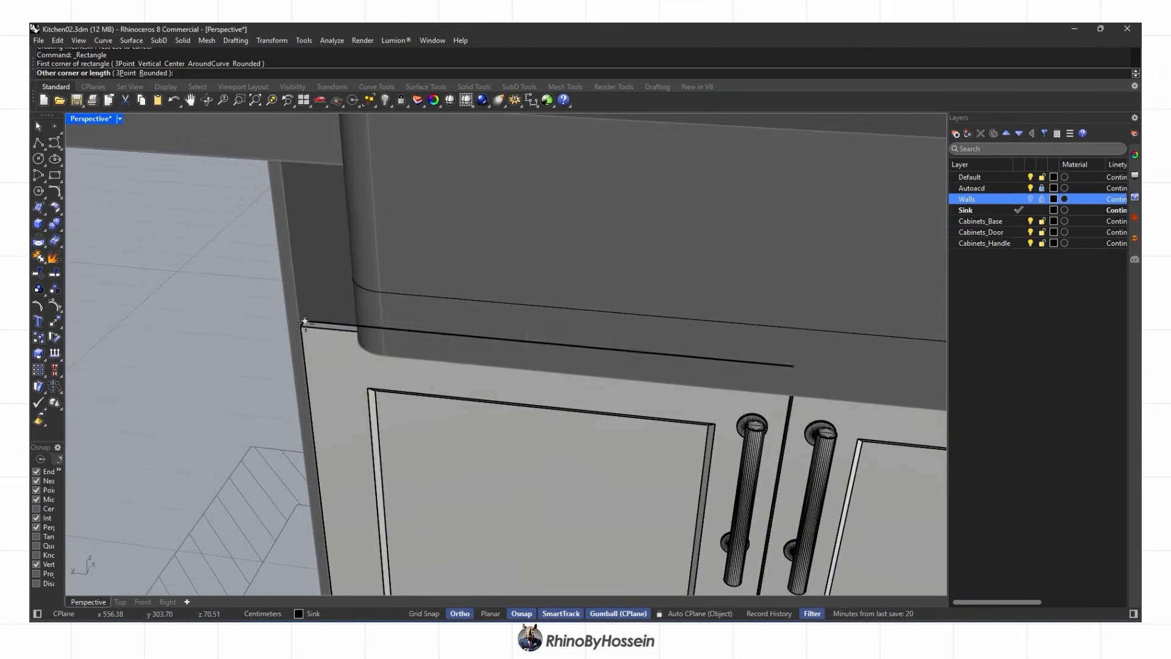
shift+right_drag(586, 365, 449, 371)
scroll(613, 365, up, 6)
scroll(601, 353, down, 3)
click(590, 343)
scroll(551, 347, down, 5)
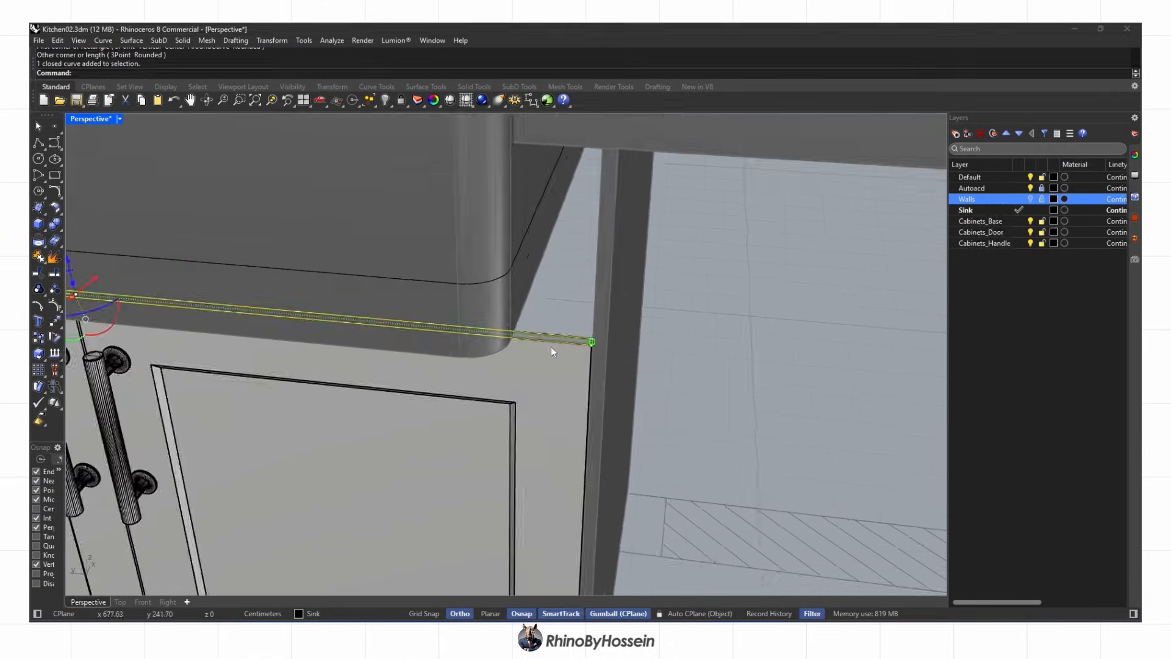
scroll(336, 316, down, 3)
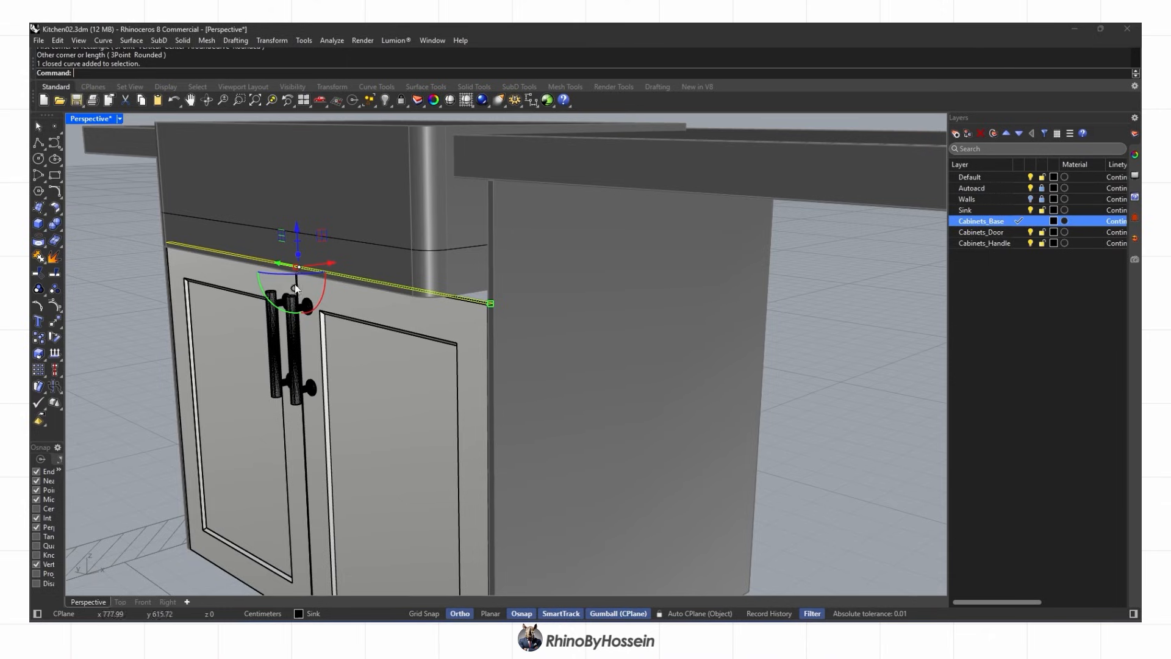
Extrude the rectangle into a thin strip panel and delete the leftover curve
click(119, 267)
right_drag(497, 262, 517, 235)
scroll(512, 225, up, 4)
click(511, 223)
scroll(513, 232, down, 4)
key(Delete)
right_drag(524, 288, 567, 333)
scroll(568, 332, down, 3)
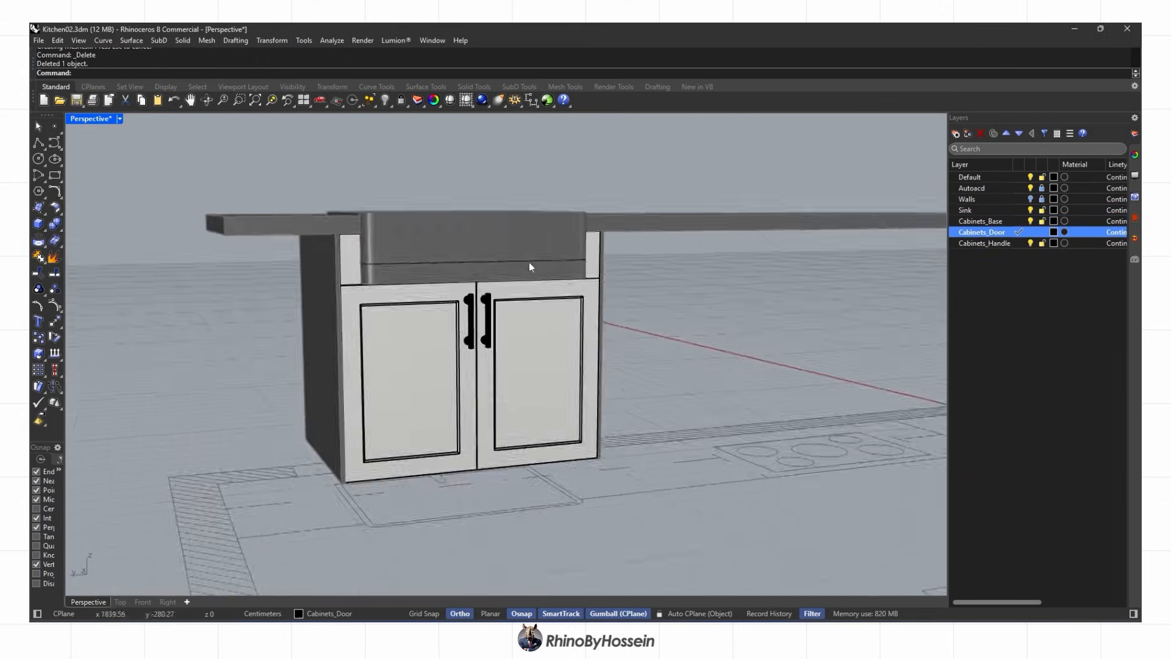
Boolean-split the countertop and front panel with the sink and delete the cut-out pieces
click(418, 123)
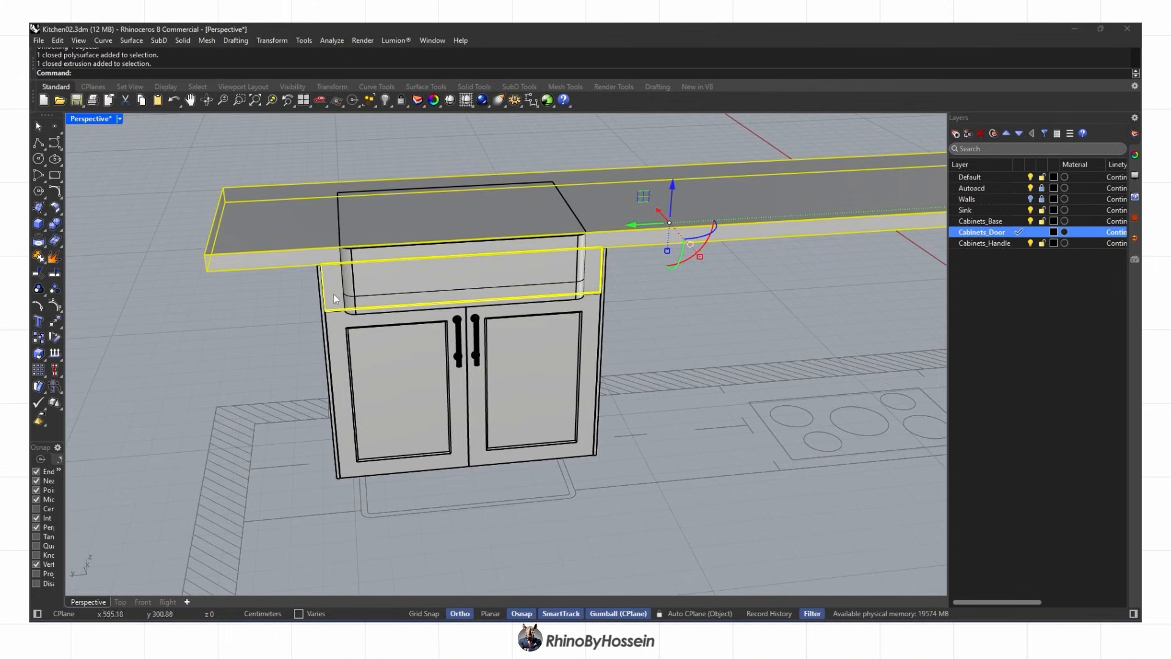
click(58, 232)
click(119, 234)
click(360, 294)
right_click(305, 309)
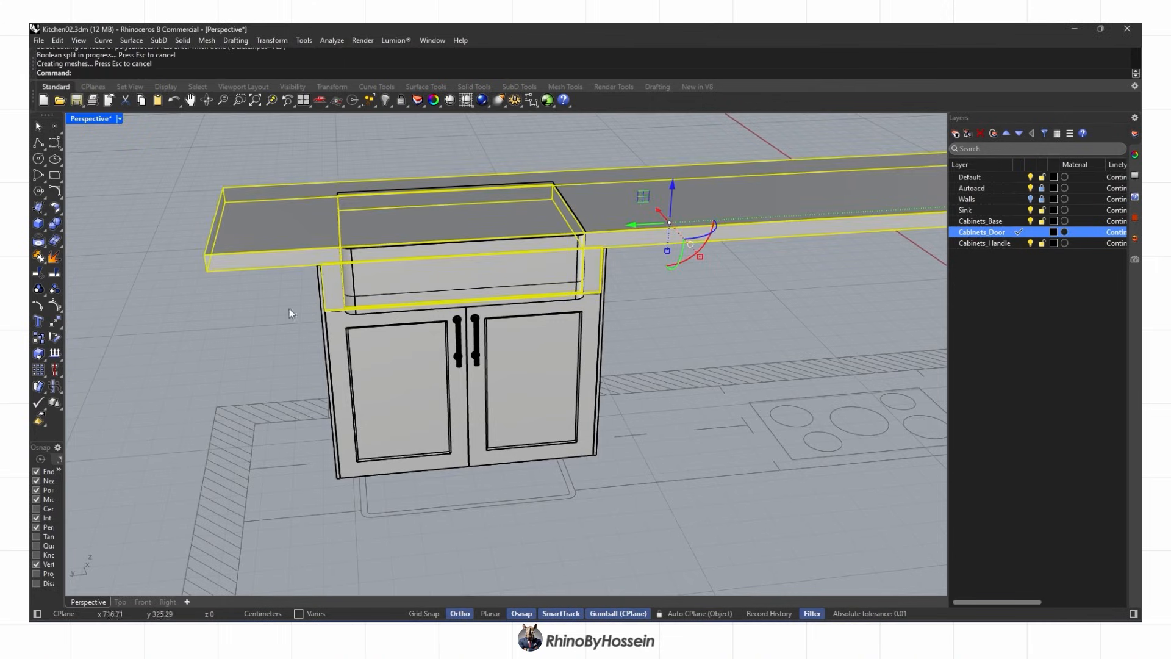
ctrl+click(316, 262)
ctrl+click(329, 288)
right_drag(409, 265, 433, 303)
key(Delete)
key(ctrl+alt+r)
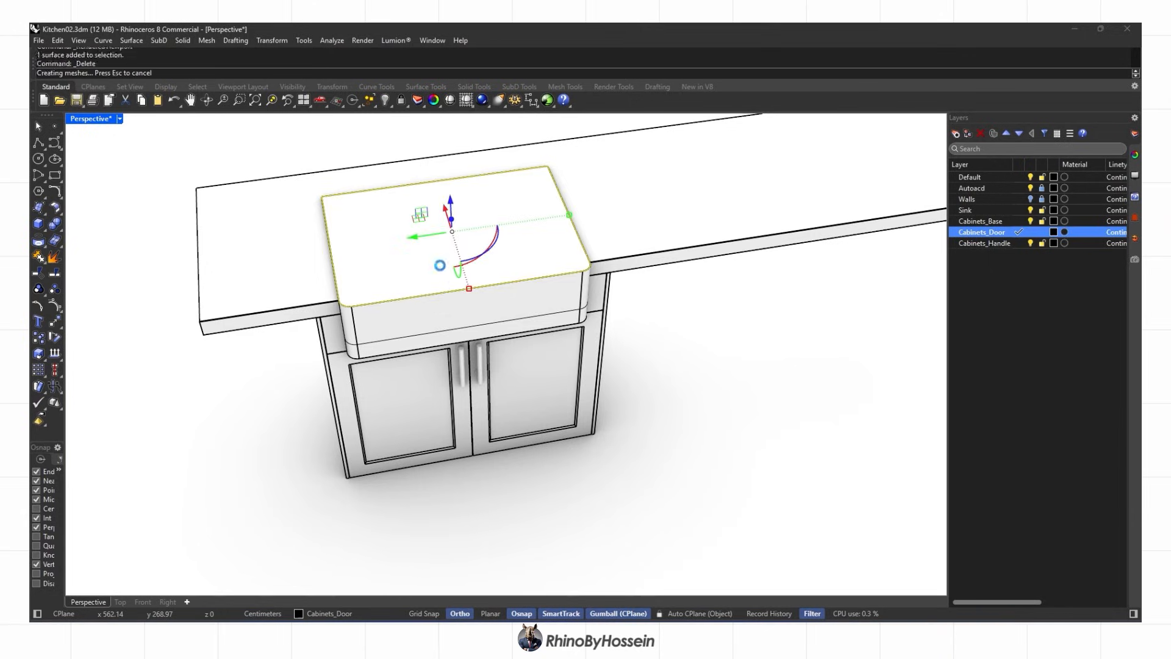
Delete the sink's top face and offset its surfaces into a thin-walled open basin
key(Delete)
middle_click(495, 270)
click(496, 271)
click(522, 296)
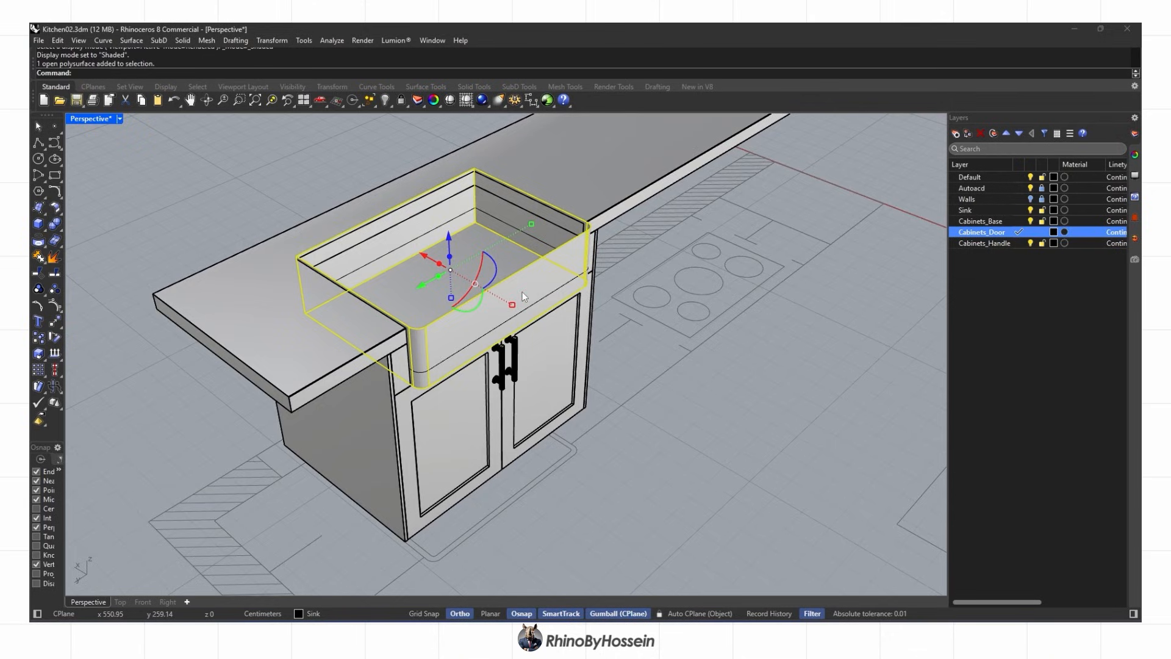
text(OffsetSrf)
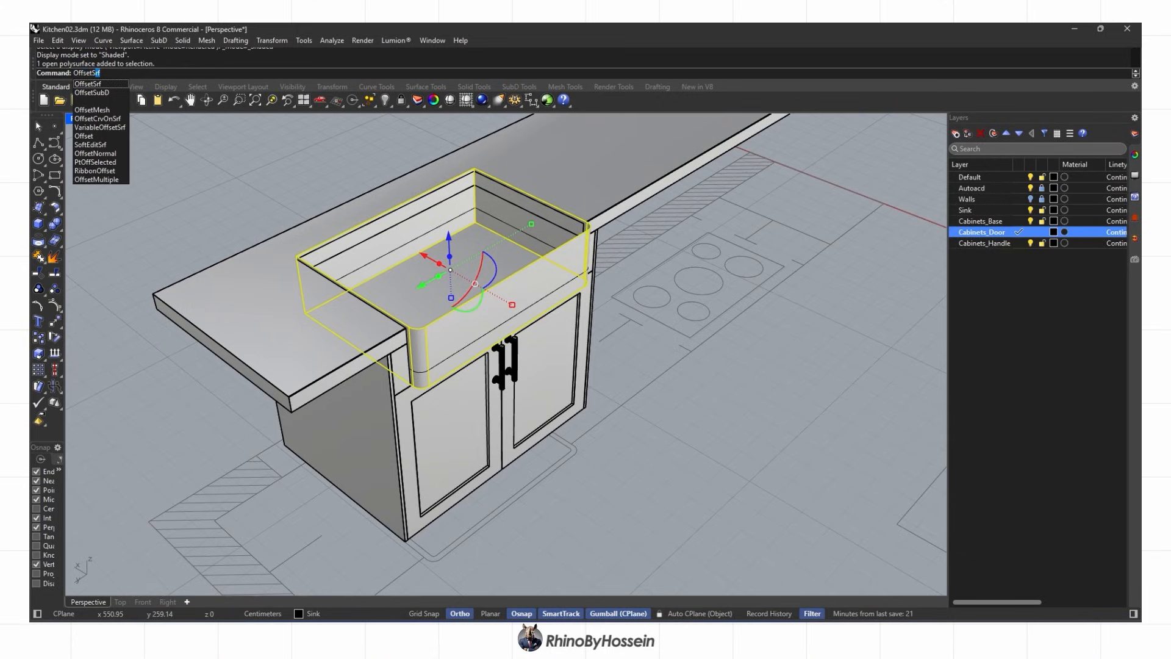
key(Return)
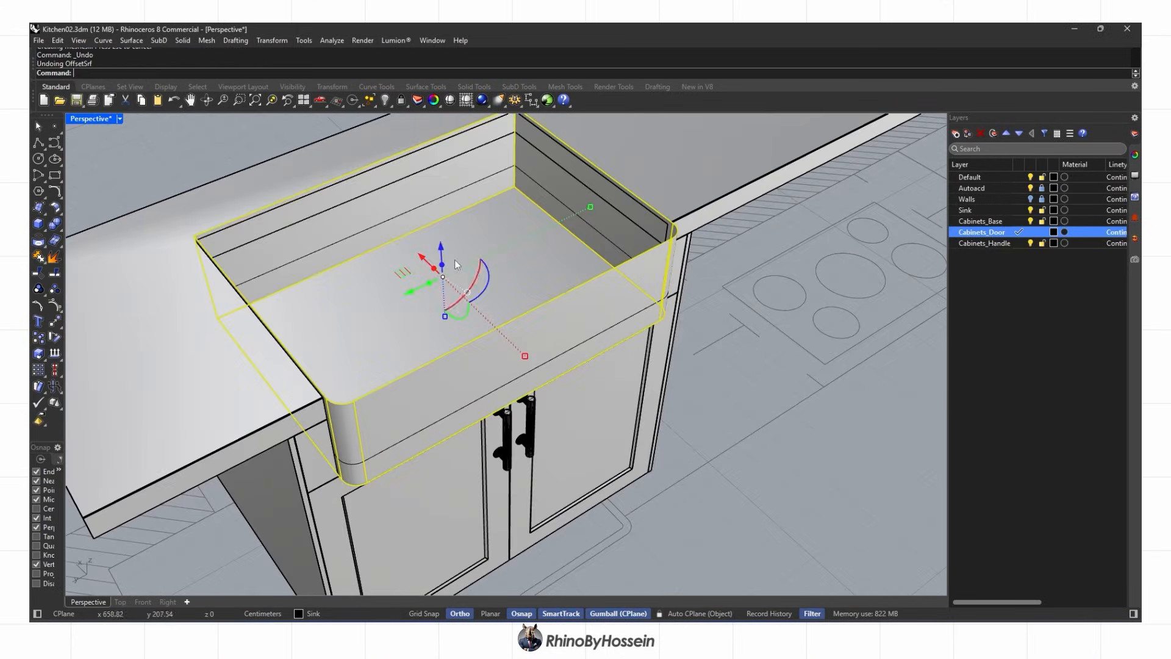
right_click(455, 260)
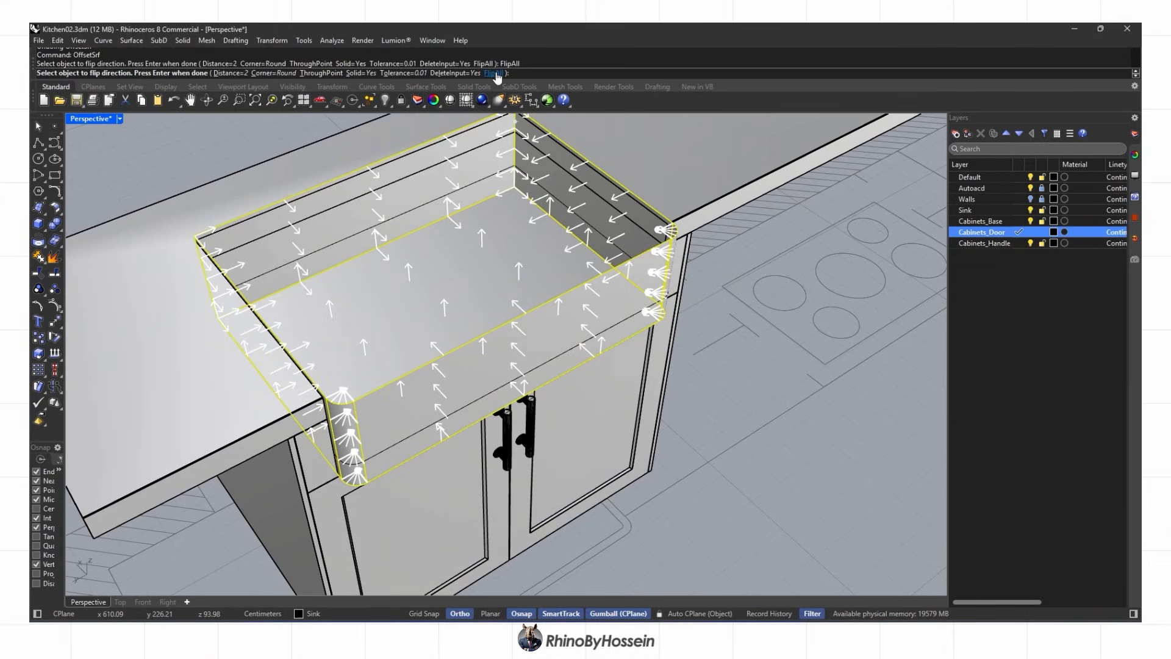
right_click(488, 221)
scroll(590, 287, up, 3)
right_drag(591, 289, 252, 262)
key(Escape)
click(63, 229)
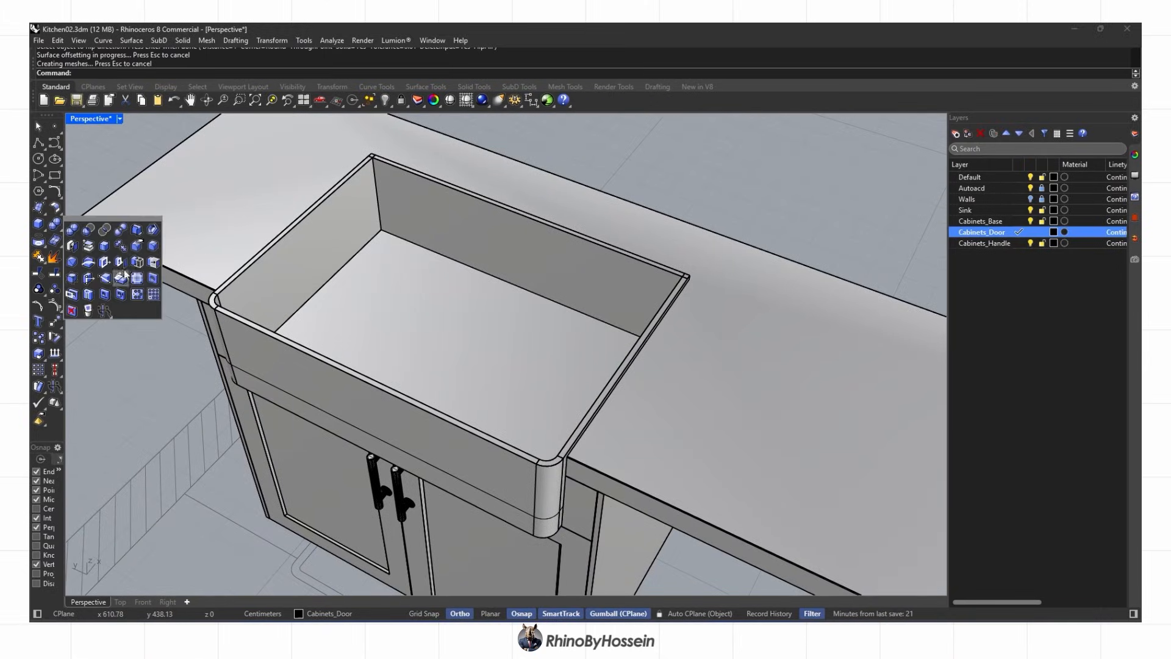
Try a radius 2 fillet on the basin's bottom edge, then undo it
click(154, 262)
scroll(320, 204, up, 5)
text(2)
key(Return)
scroll(361, 184, up, 3)
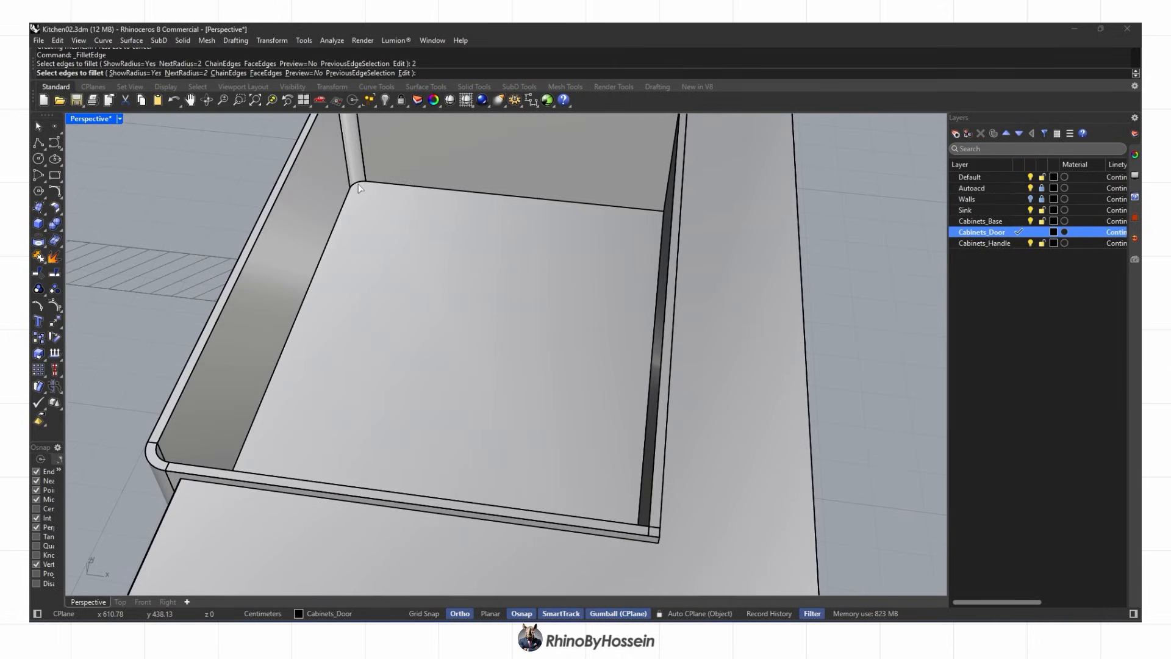
right_drag(386, 181, 593, 241)
scroll(476, 221, down, 3)
click(635, 205)
right_drag(635, 205, 778, 219)
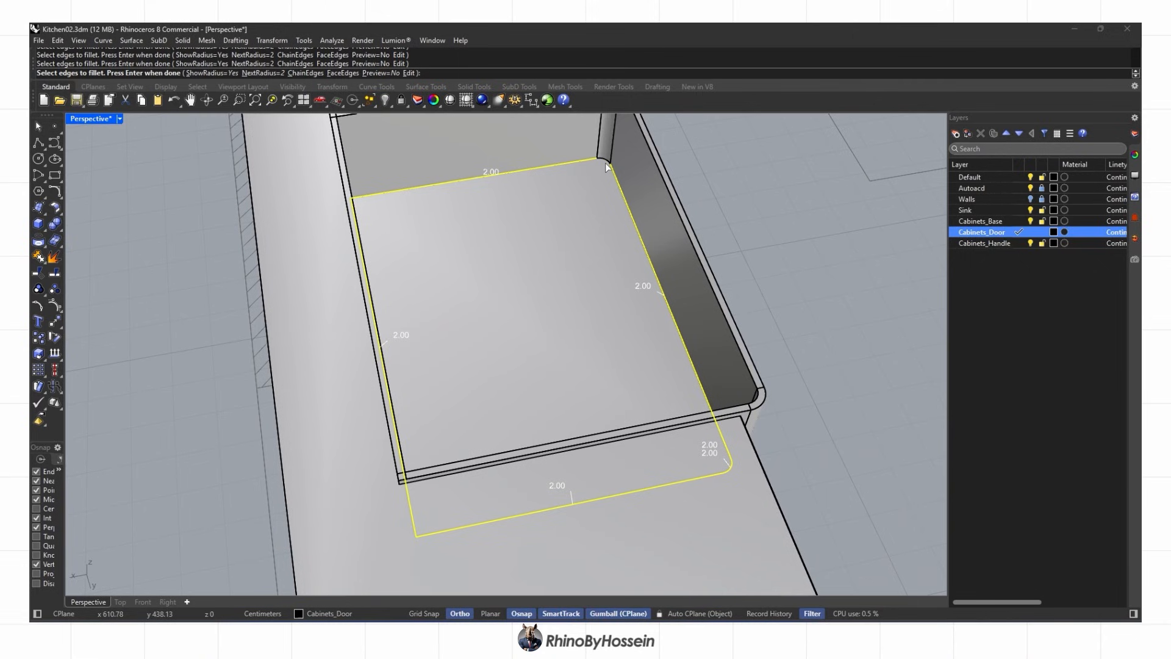
scroll(525, 242, down, 5)
key(Return)
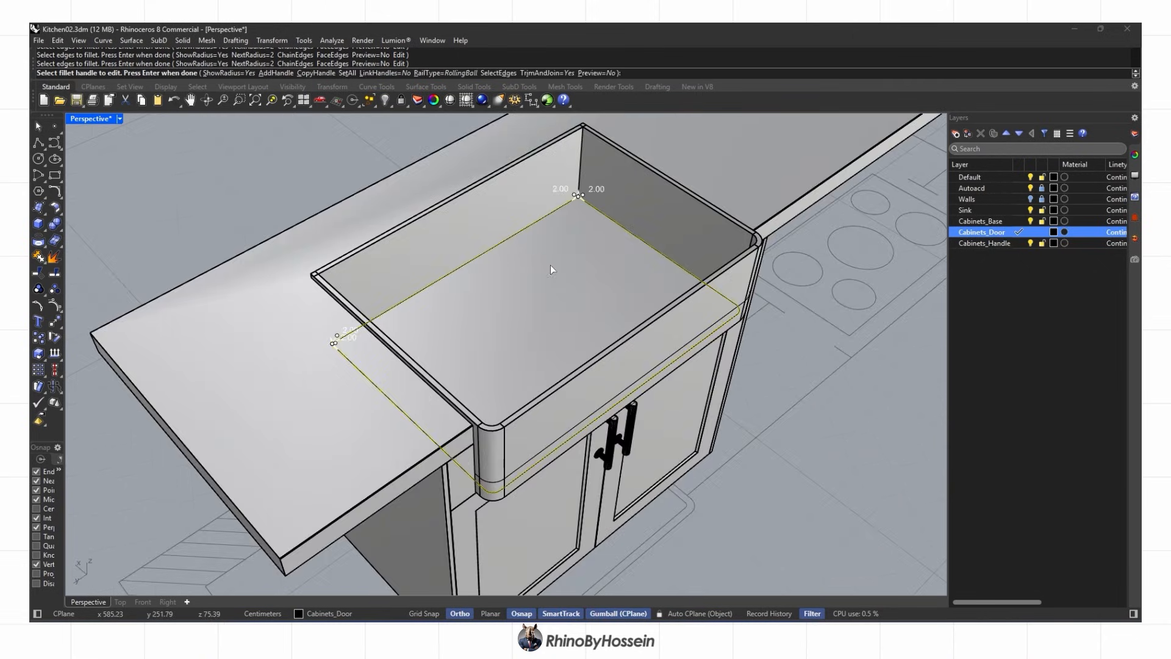
key(Return)
key(ctrl+z)
Fillet the basin's inner bottom edges at radius 1 and switch to Rendered display
right_drag(556, 262, 444, 250)
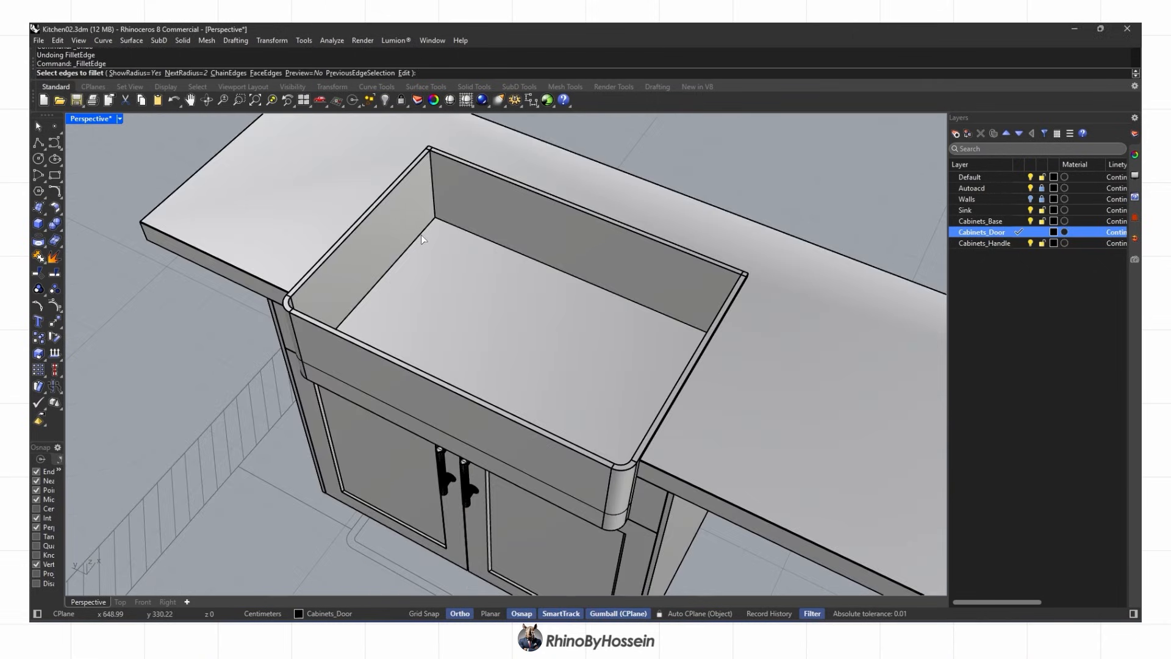
text(1)
key(Return)
click(420, 235)
click(467, 237)
right_drag(467, 236, 573, 292)
click(390, 243)
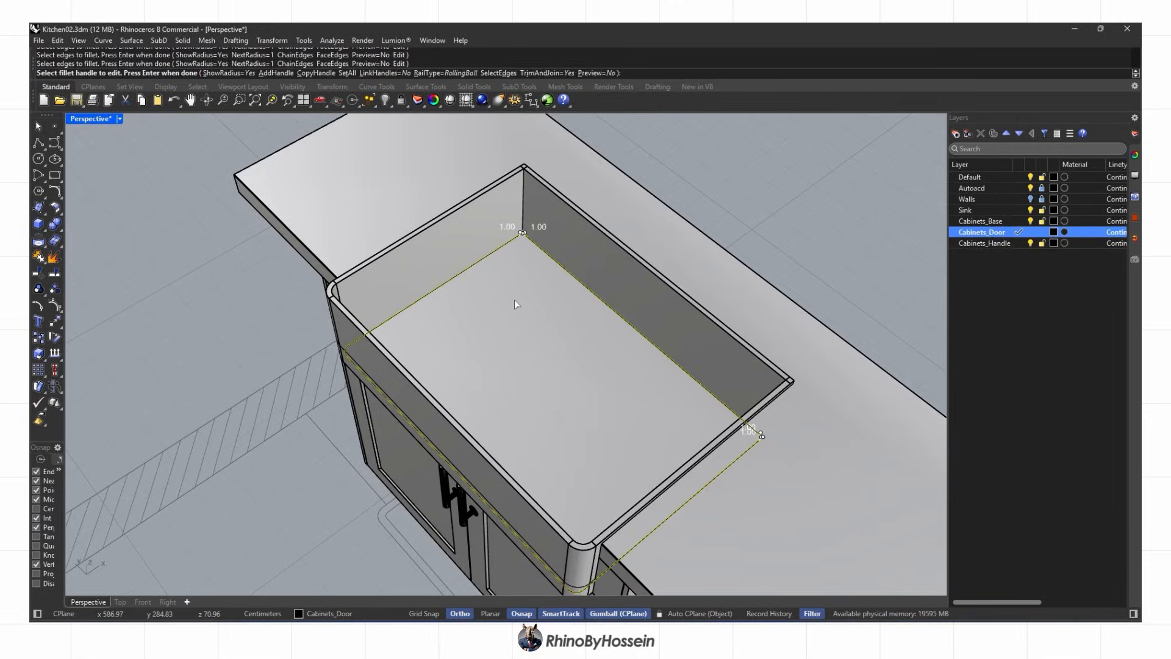
mouse_move(454, 310)
right_down()
mouse_move(622, 277)
mouse_move(618, 261)
mouse_move(526, 301)
mouse_move(519, 265)
mouse_move(374, 235)
mouse_move(355, 304)
mouse_move(508, 287)
mouse_move(462, 333)
mouse_move(376, 372)
mouse_move(509, 317)
right_up()
middle_click(619, 261)
click(635, 261)
scroll(463, 333, down, 5)
Copy the faucet from objects.3dm and paste it into the kitchen file
middle_click(440, 335)
click(454, 333)
scroll(455, 334, up, 3)
click(695, 625)
click(756, 576)
key(Escape)
click(483, 414)
right_drag(483, 414, 478, 436)
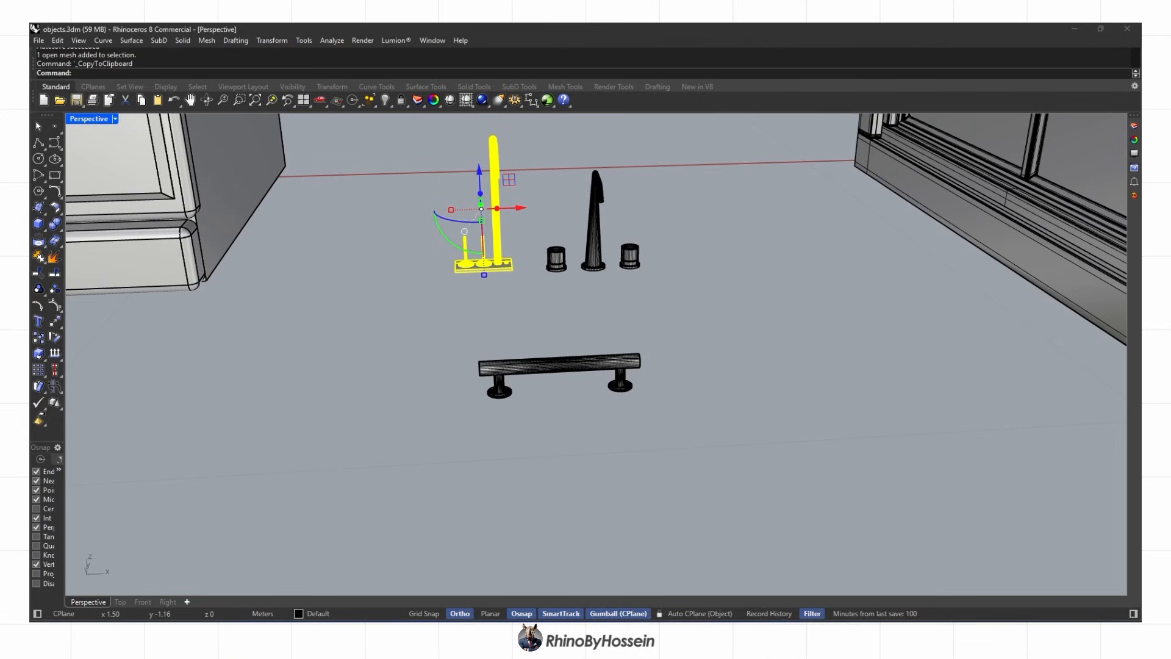
click(695, 625)
click(634, 576)
right_drag(549, 390, 528, 388)
key(ctrl+v)
In Top view, move the faucet behind the sink and rotate it 90°
click(120, 601)
scroll(189, 525, up, 2)
right_drag(189, 525, 232, 490)
drag(232, 461, 267, 361)
drag(491, 344, 481, 348)
scroll(459, 354, up, 3)
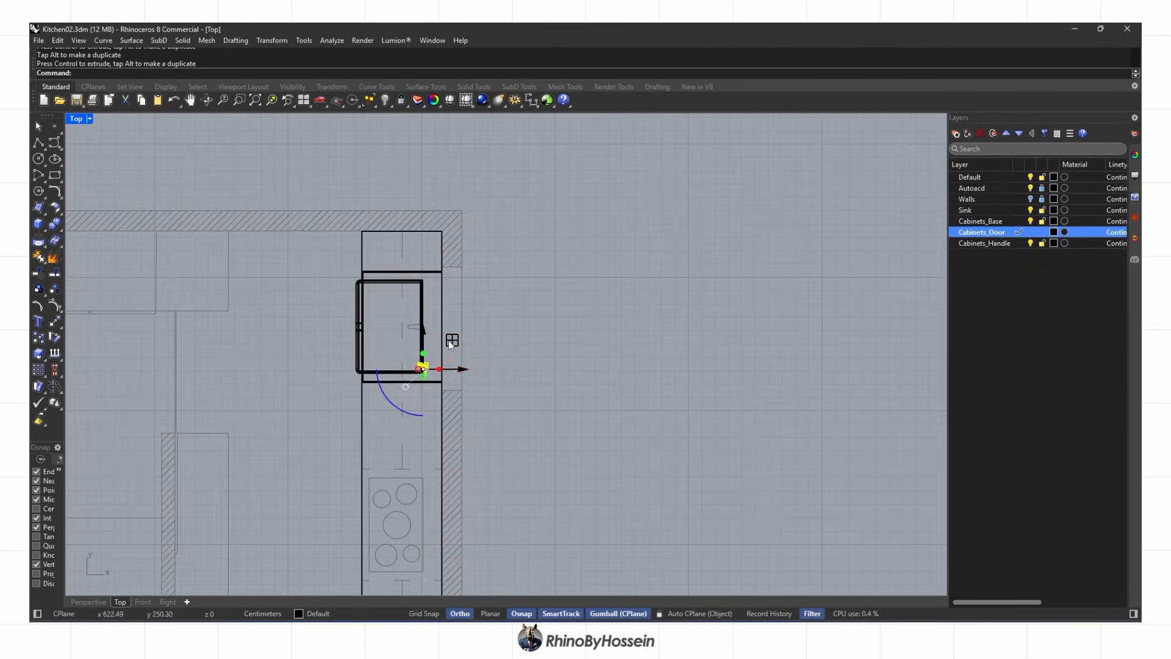
scroll(421, 331, up, 8)
scroll(437, 351, up, 4)
drag(403, 375, 418, 341)
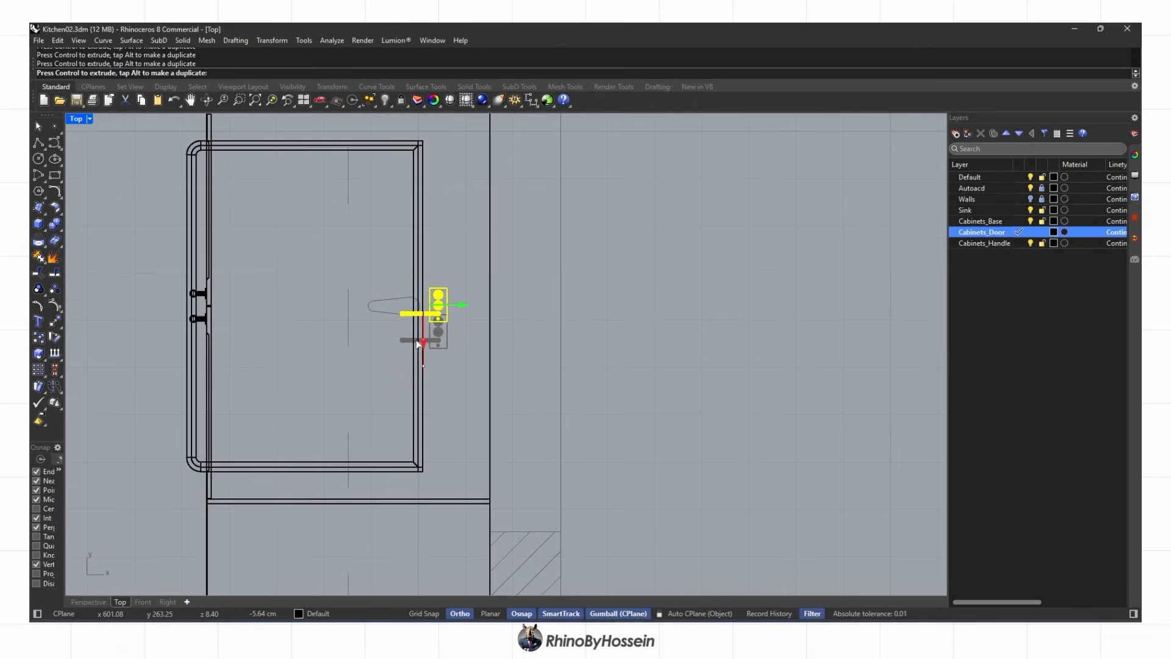
Scale the faucet and align its bottom to the countertop in Front view
click(38, 338)
scroll(453, 305, up, 3)
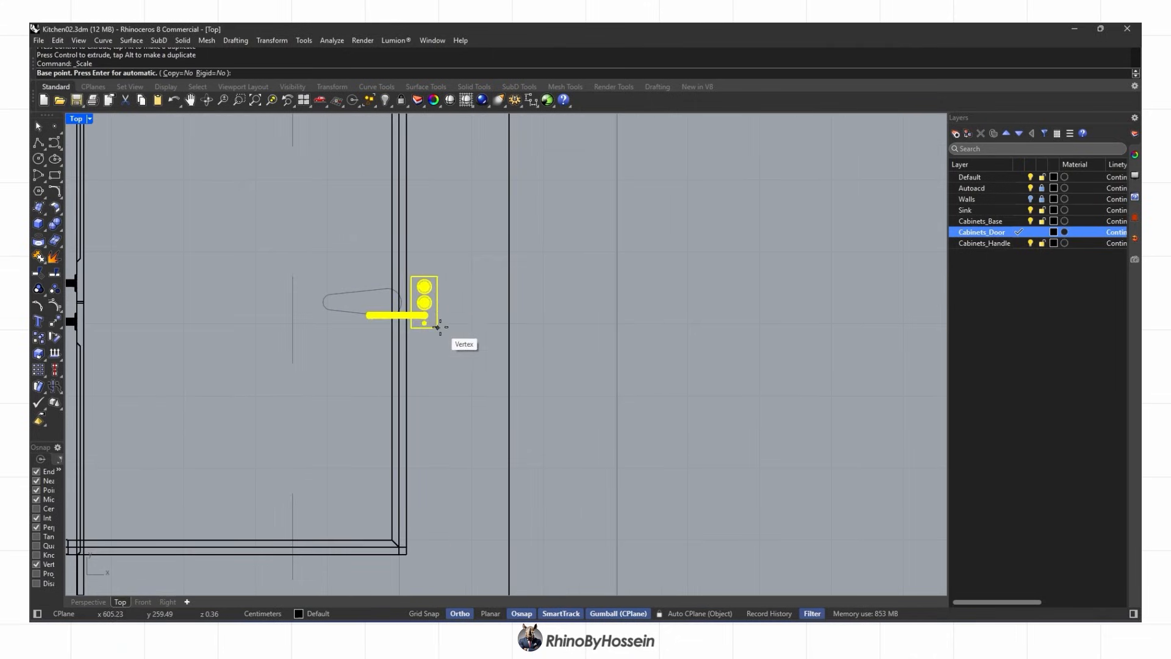
scroll(470, 335, down, 3)
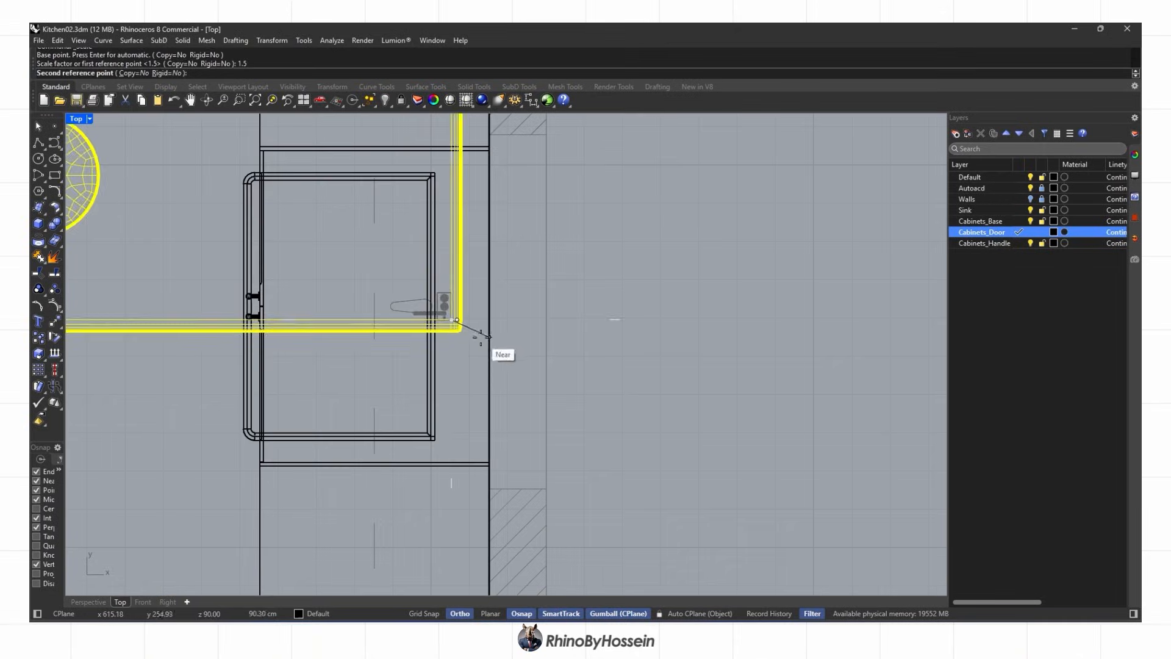
click(136, 603)
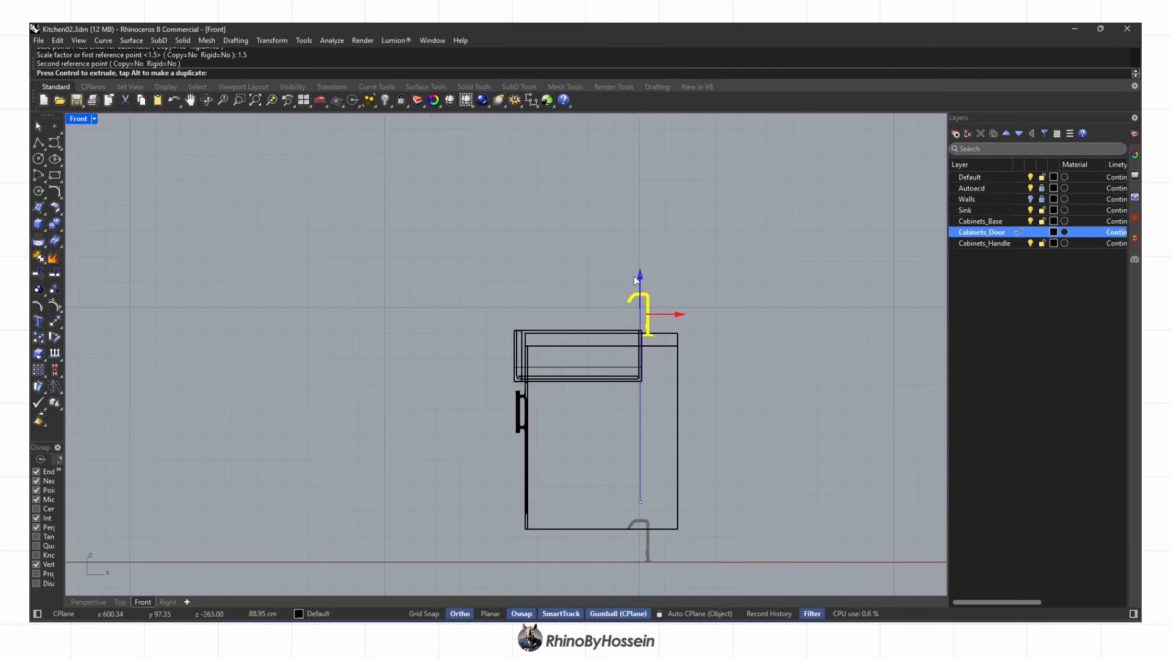
drag(635, 277, 635, 275)
scroll(662, 337, up, 13)
text(Align)
key(Return)
click(158, 73)
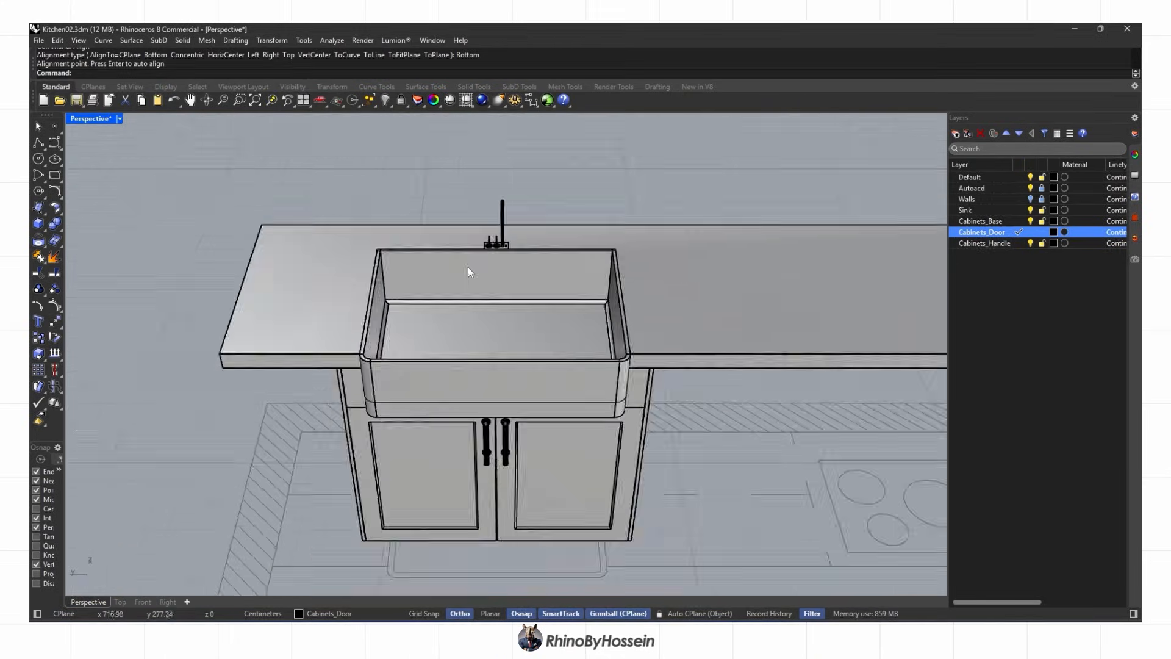
drag(459, 252, 459, 253)
key(Escape)
Enlarge the faucet by 1.2 and slide it closer to the sink
right_drag(476, 305, 784, 316)
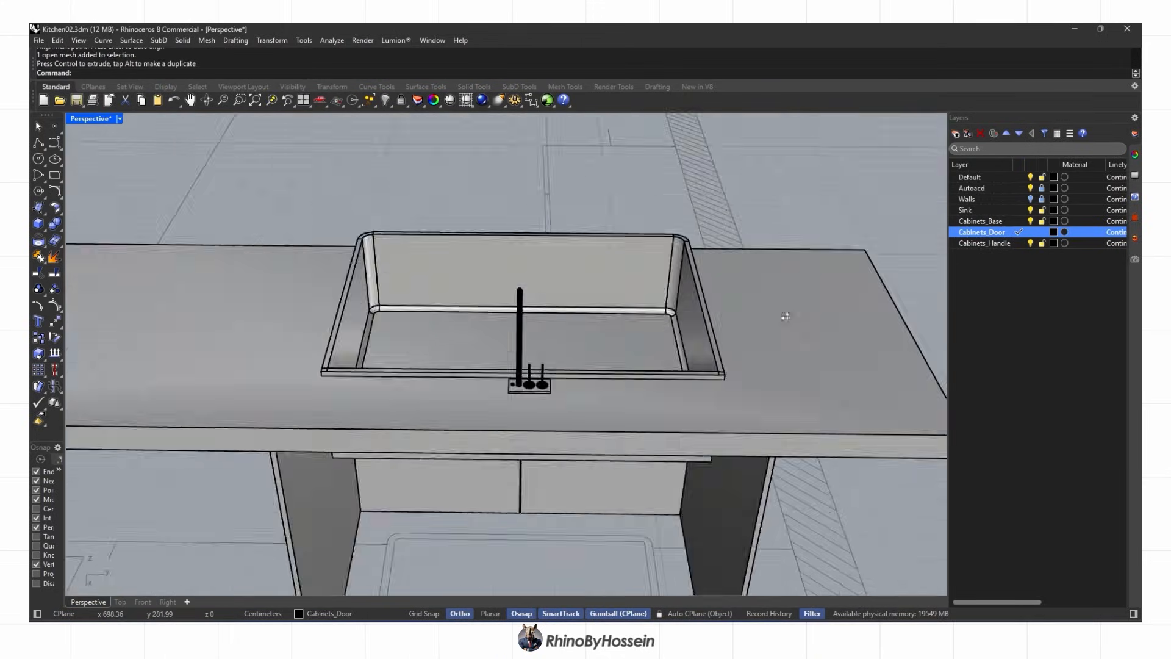
scroll(528, 384, up, 9)
click(488, 341)
scroll(432, 431, up, 2)
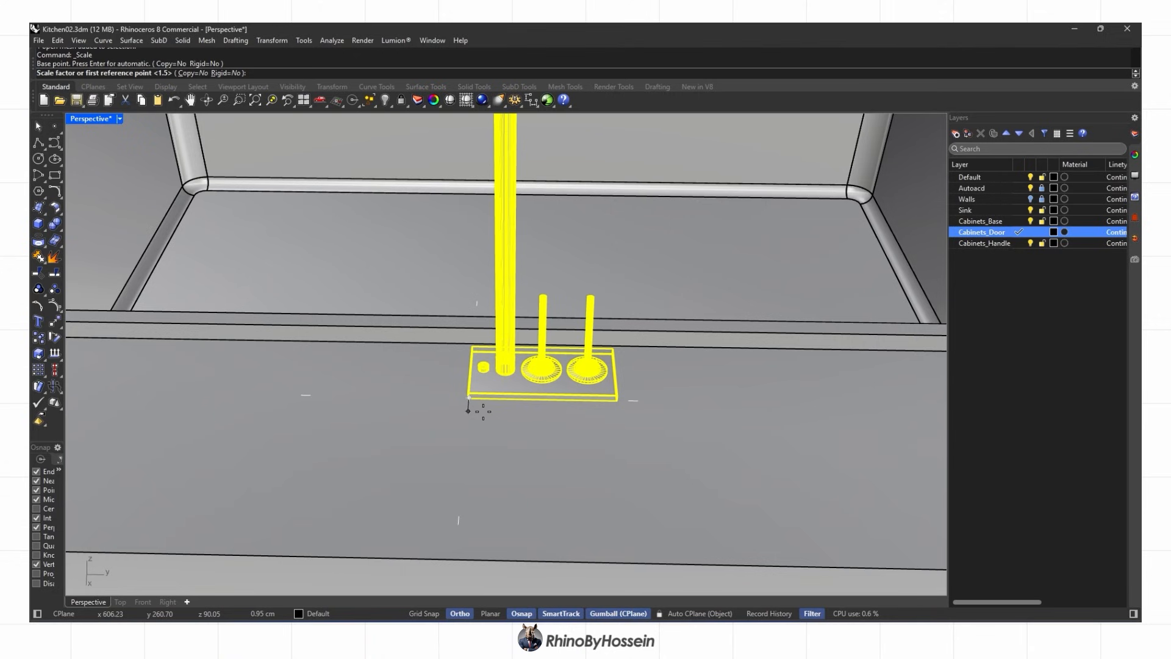
key(Return)
scroll(484, 411, down, 6)
right_drag(483, 412, 558, 311)
drag(550, 319, 540, 319)
right_drag(540, 329, 799, 299)
key(Escape)
Show all the hidden kitchen objects again
scroll(561, 293, down, 4)
right_drag(488, 348, 199, 554)
scroll(454, 356, down, 3)
click(385, 100)
scroll(477, 368, down, 4)
scroll(496, 382, up, 4)
scroll(496, 381, down, 5)
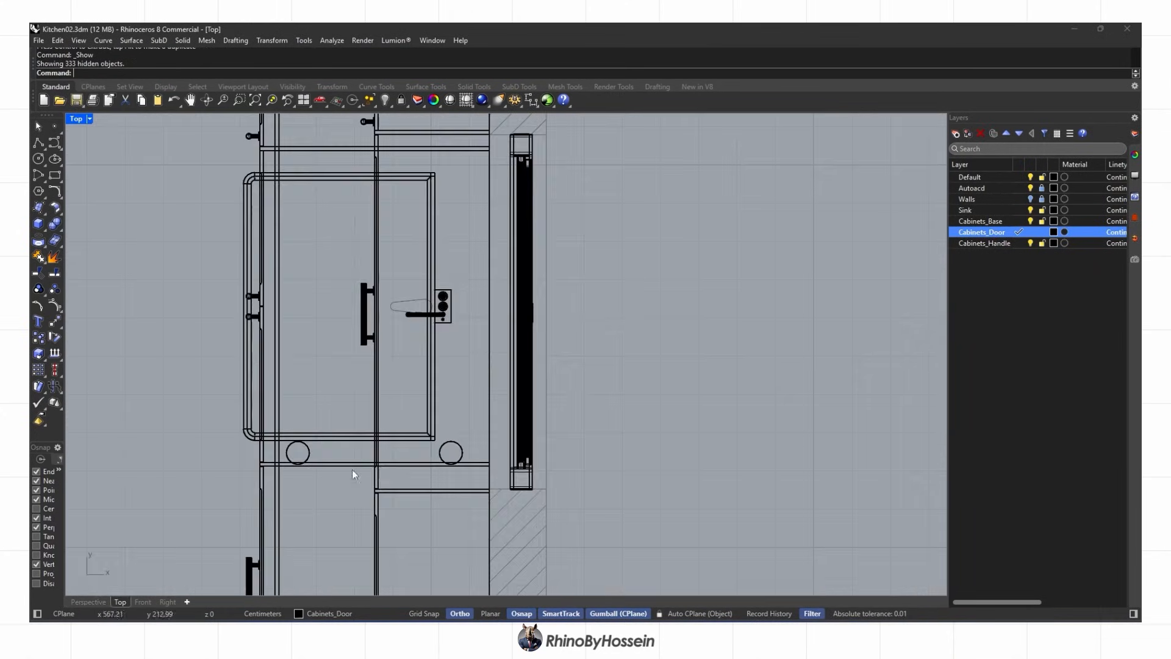
scroll(352, 470, down, 6)
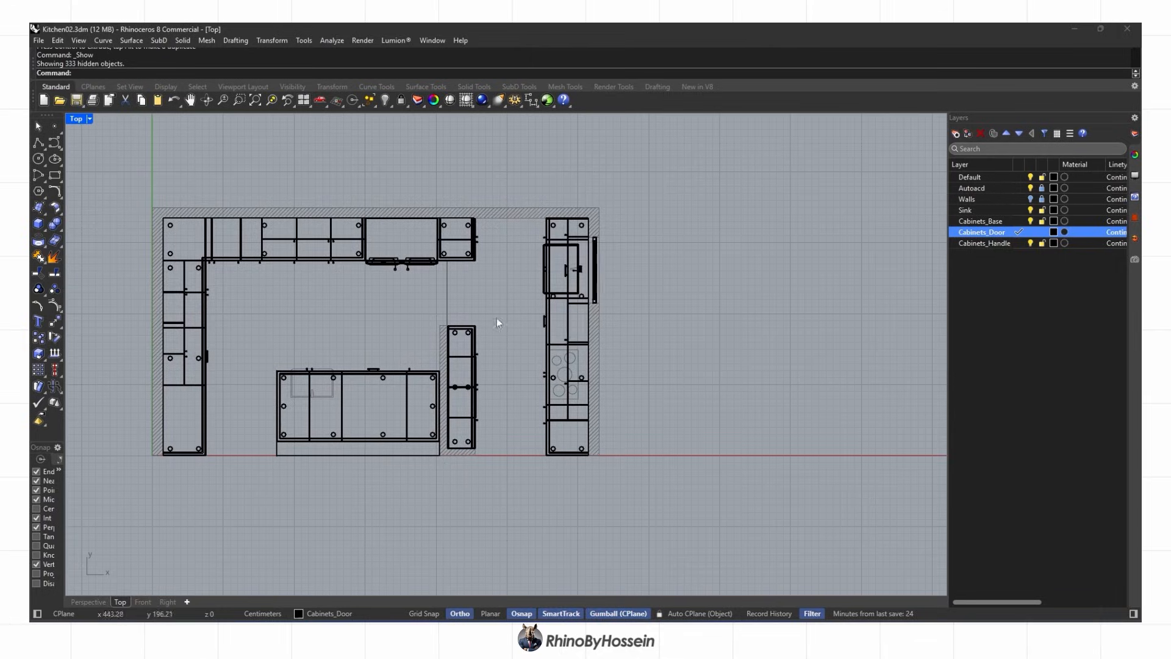
Delete two unneeded objects and switch to the top plan view
key(ctrl+F4)
scroll(536, 374, up, 4)
right_drag(522, 378, 585, 378)
scroll(536, 374, down, 4)
scroll(586, 378, up, 2)
click(121, 601)
scroll(537, 403, up, 4)
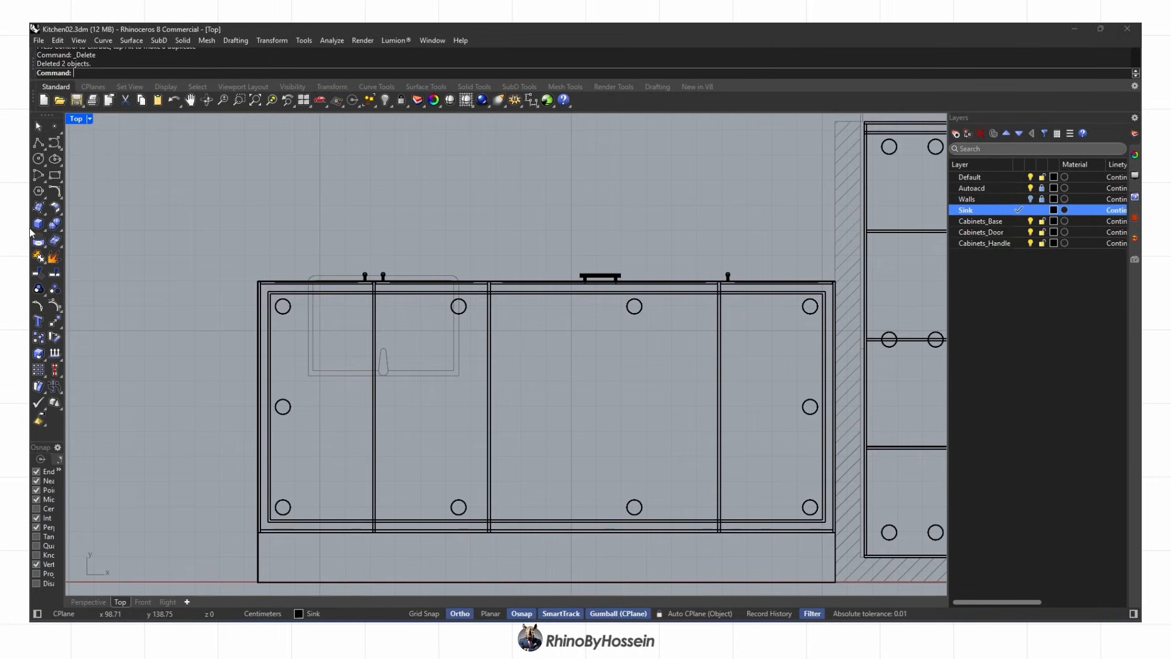
Draw a rectangle outlining the island sink in the Top view
click(54, 175)
scroll(386, 370, up, 6)
click(238, 380)
scroll(549, 208, up, 4)
scroll(496, 210, up, 6)
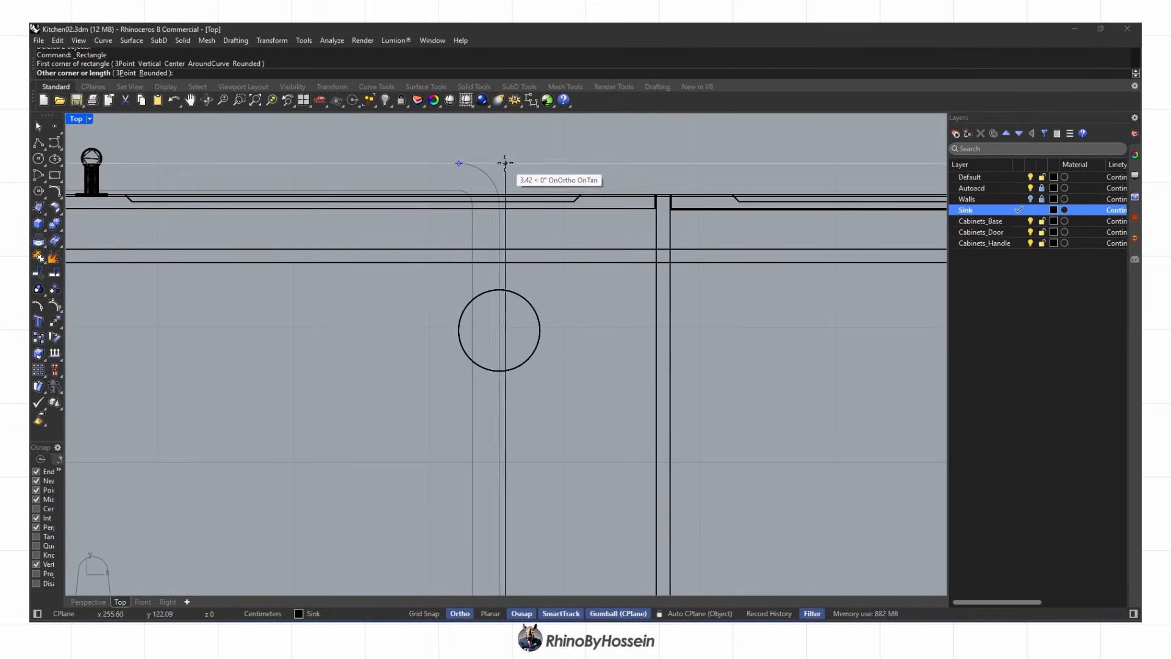
scroll(499, 209, up, 8)
scroll(494, 189, down, 4)
click(495, 126)
scroll(494, 127, down, 2)
right_drag(514, 141, 542, 191)
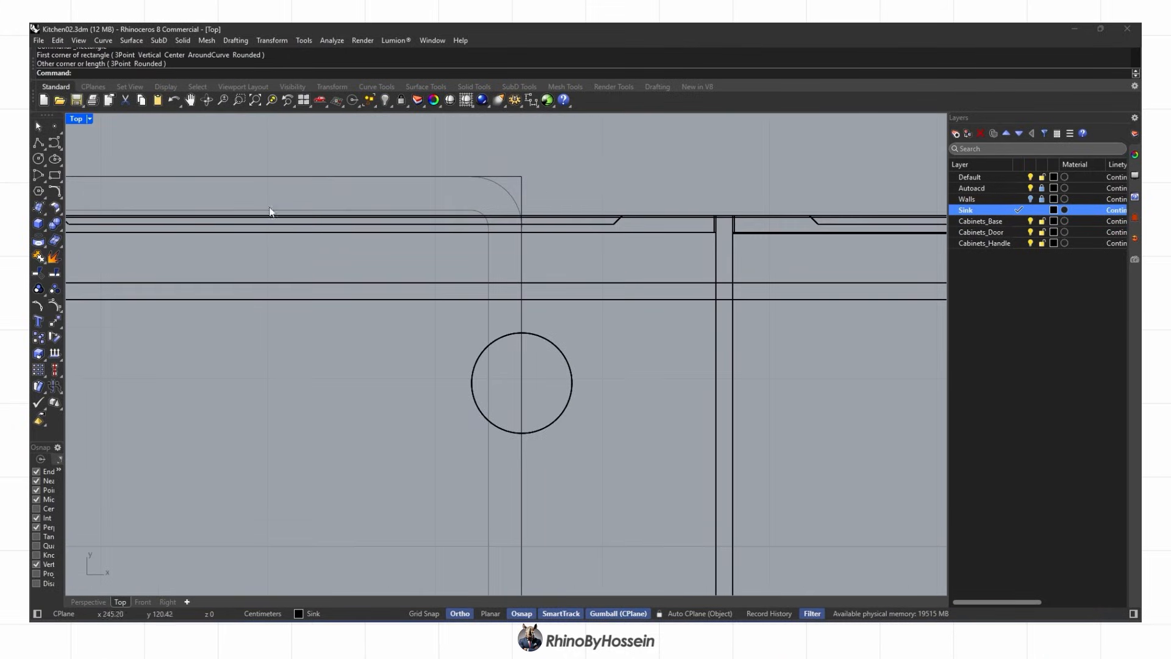
Try rounding the rectangle's corner, undo it, and select the rounded rectangle
click(520, 192)
key(ctrl+z)
key(Escape)
right_click(323, 169)
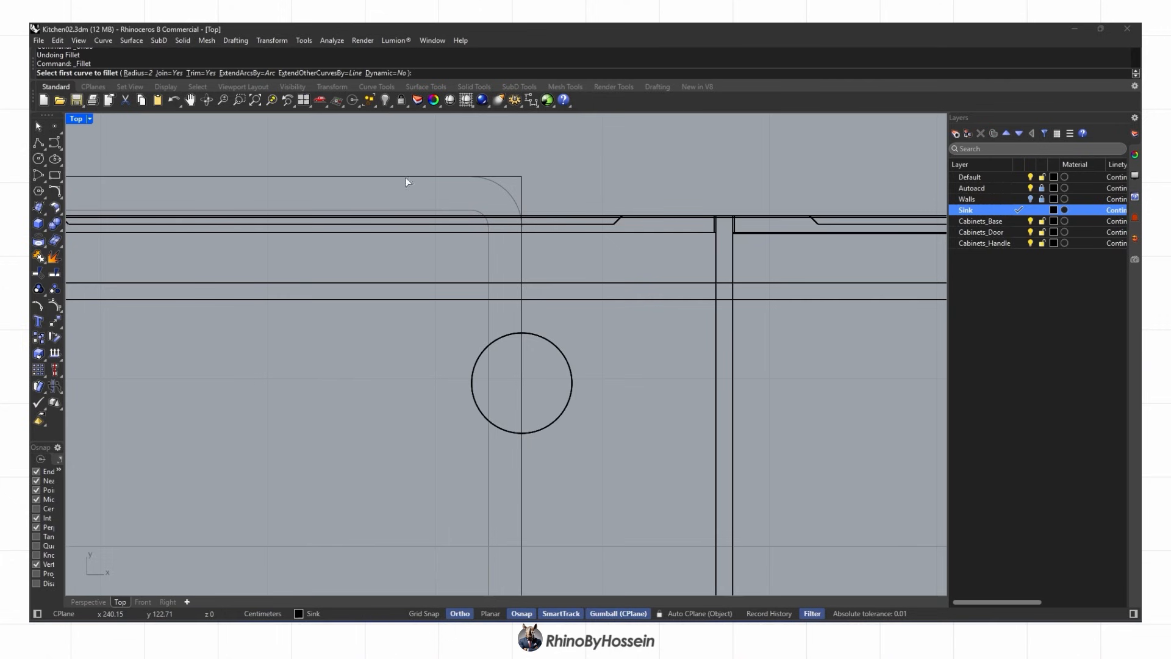
scroll(522, 199, down, 16)
scroll(339, 198, up, 12)
right_click(342, 199)
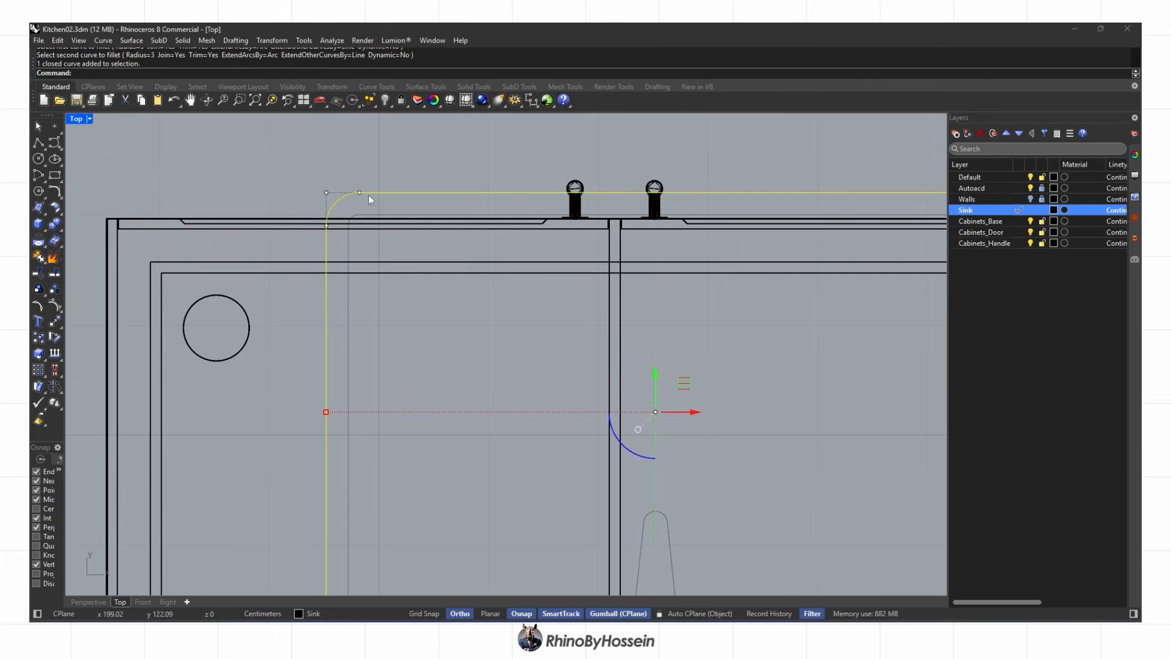
click(369, 194)
Move the sink outline curve up to countertop height
click(84, 602)
right_drag(391, 366, 506, 323)
scroll(506, 324, up, 4)
click(272, 41)
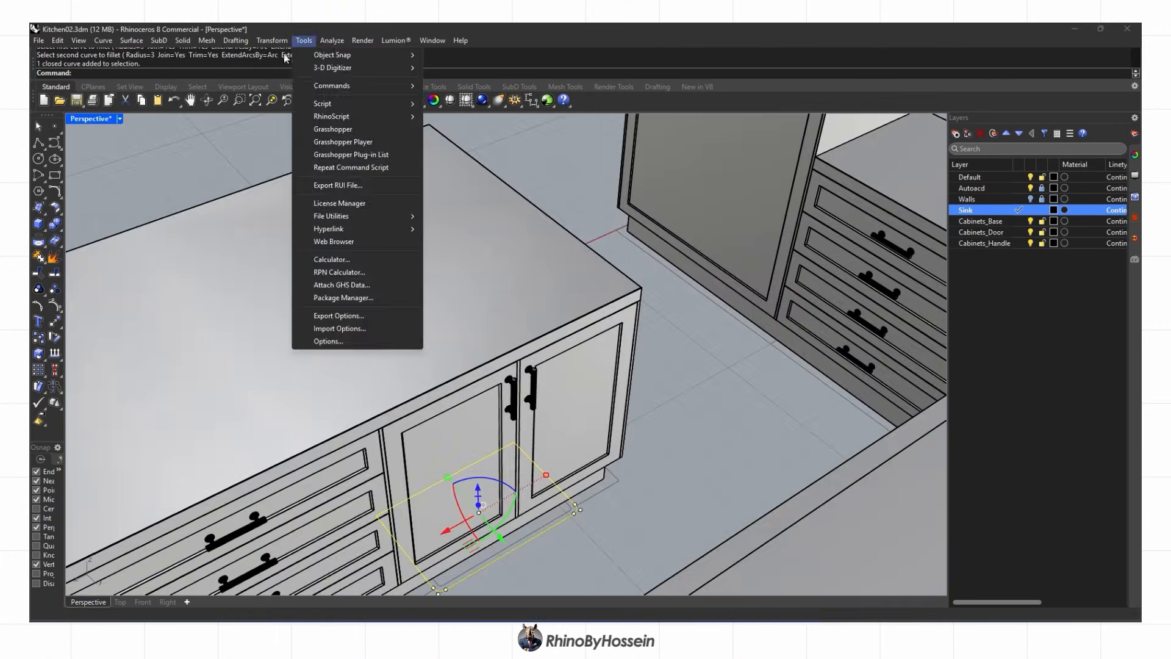
click(343, 202)
click(548, 370)
scroll(643, 290, up, 6)
click(638, 288)
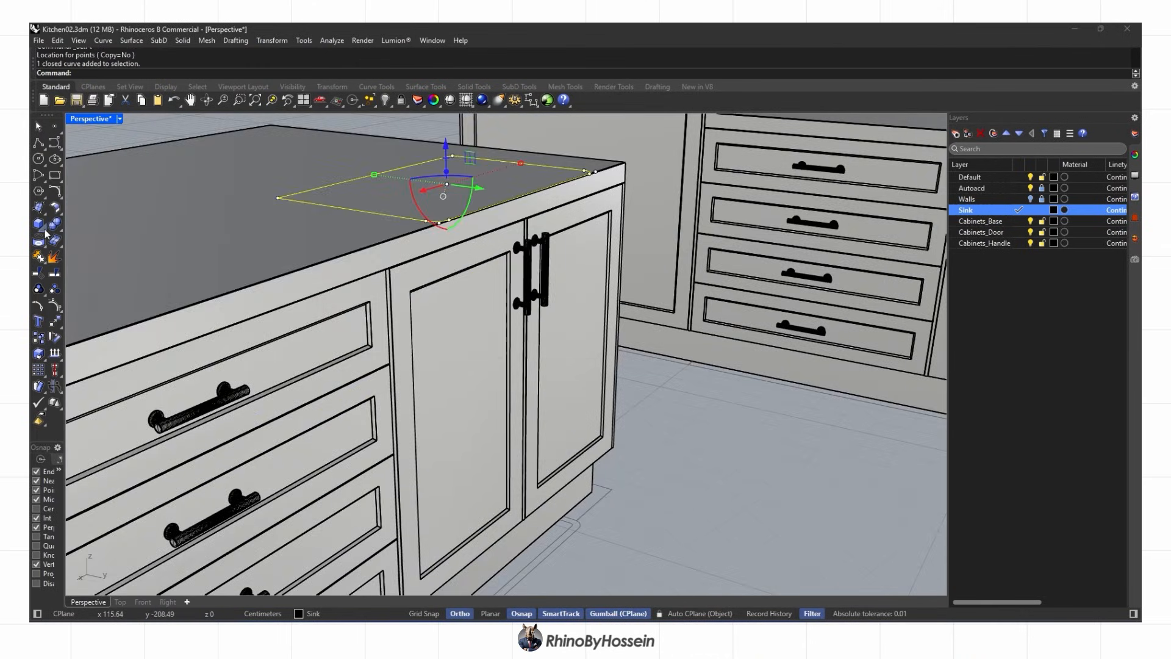
Extrude the rounded rectangle 20 units into a sink box and delete the leftover outline
click(46, 233)
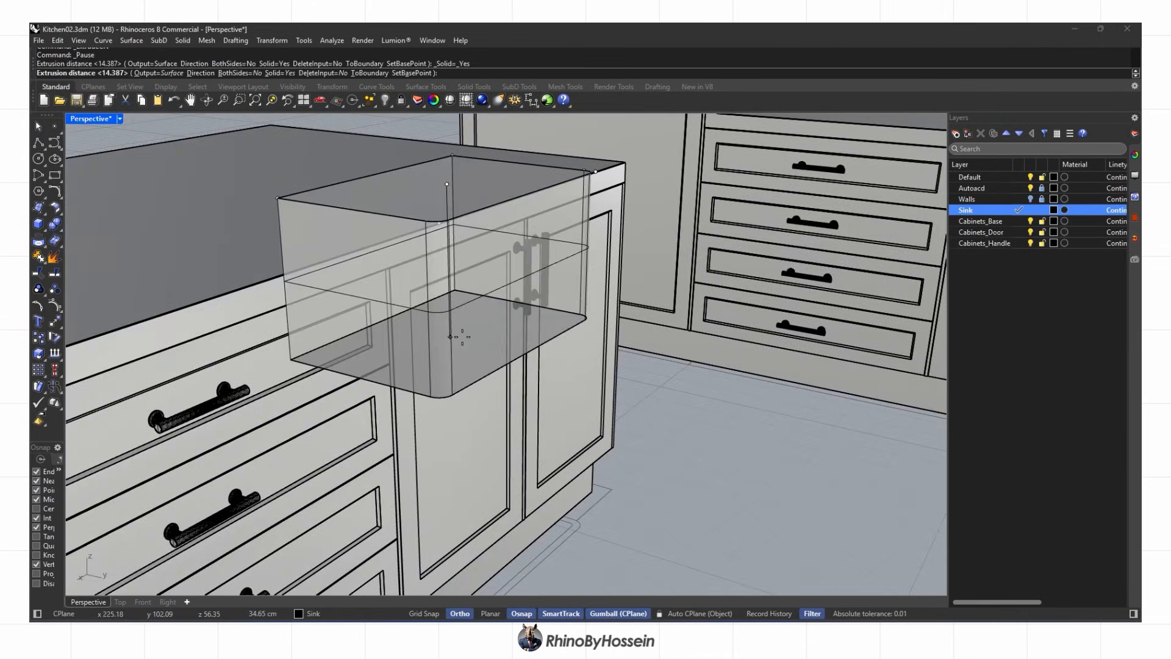
text(20)
key(Return)
key(Delete)
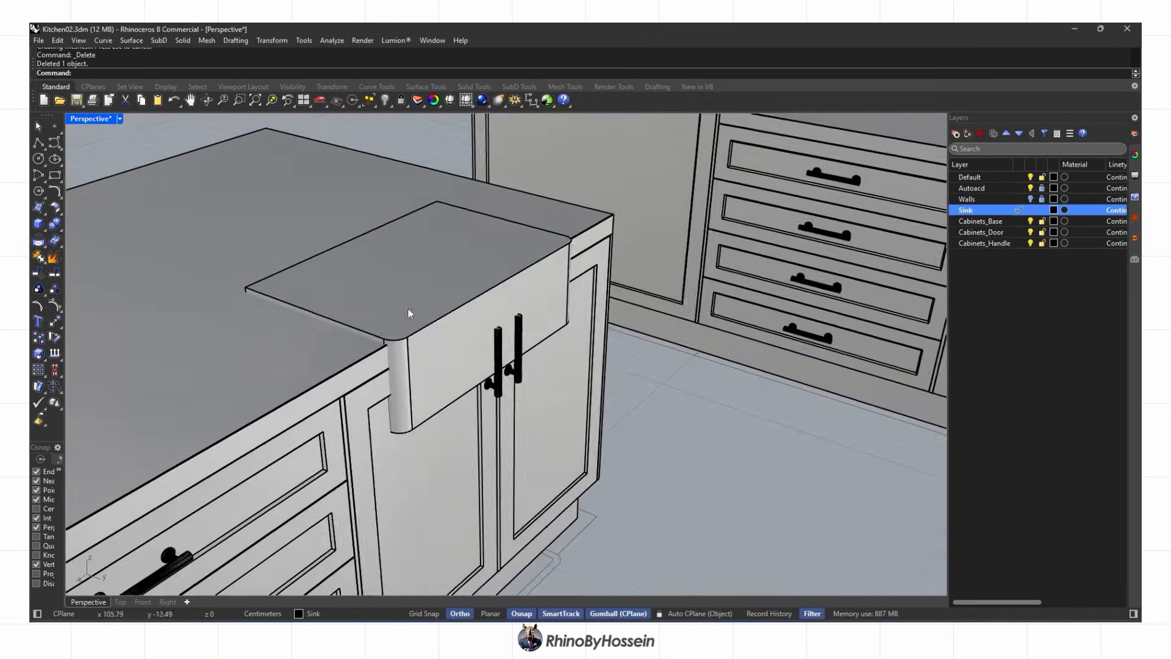
Select the sink cabinet's doors and handles and isolate them
scroll(399, 301, up, 3)
right_drag(448, 333, 607, 291)
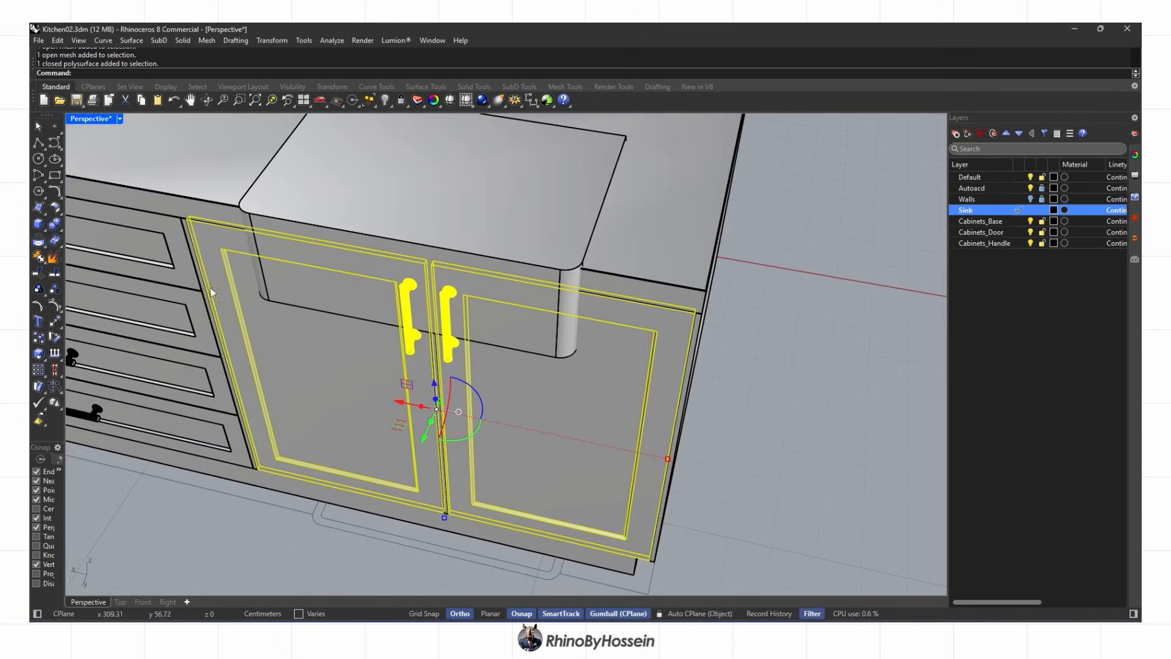
click(242, 285)
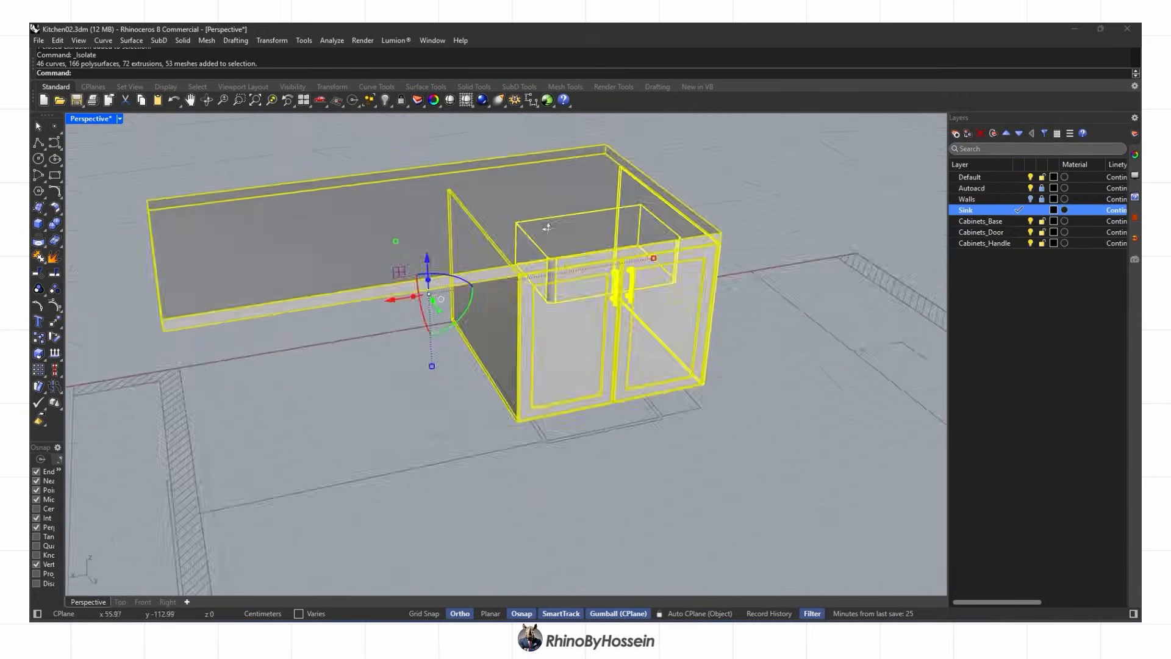
key(Escape)
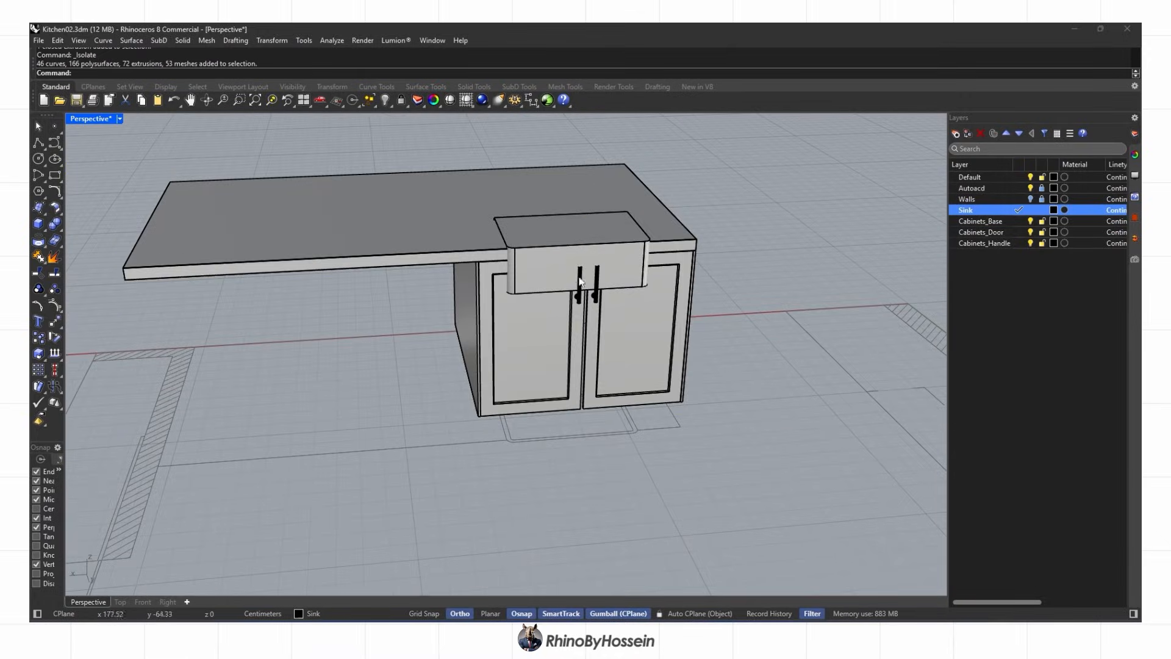
Lock the sink box and move the door tops and handles down below the sink
shift+click(629, 268)
click(401, 100)
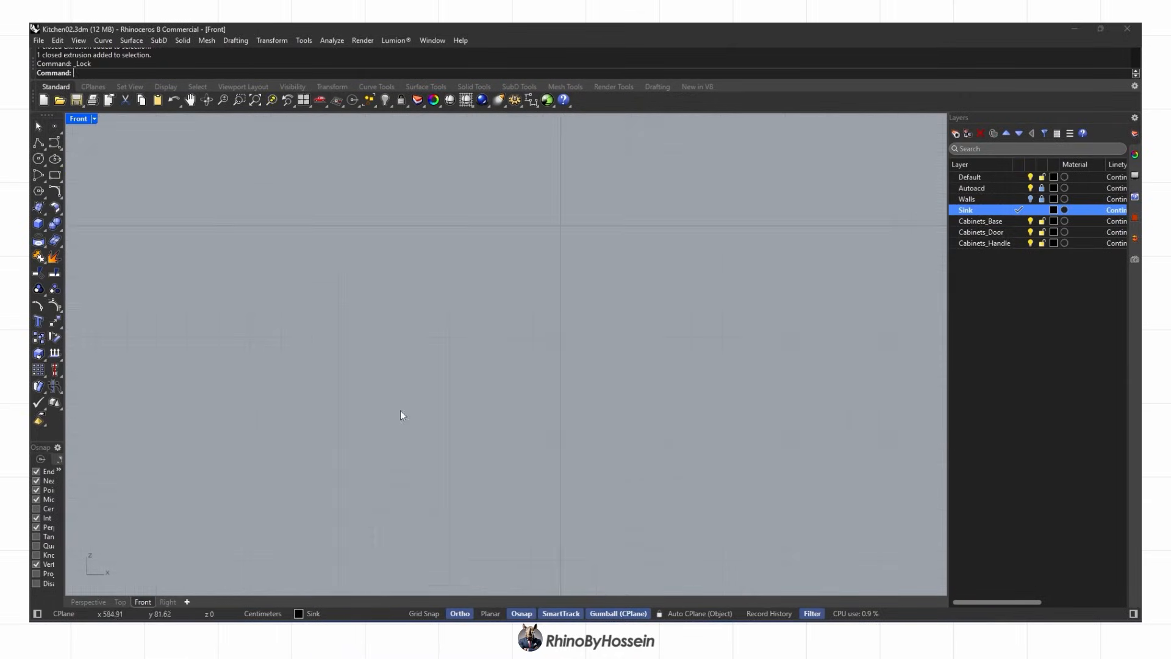
scroll(415, 334, up, 8)
ctrl+shift+drag(152, 398, 599, 263)
scroll(348, 289, up, 4)
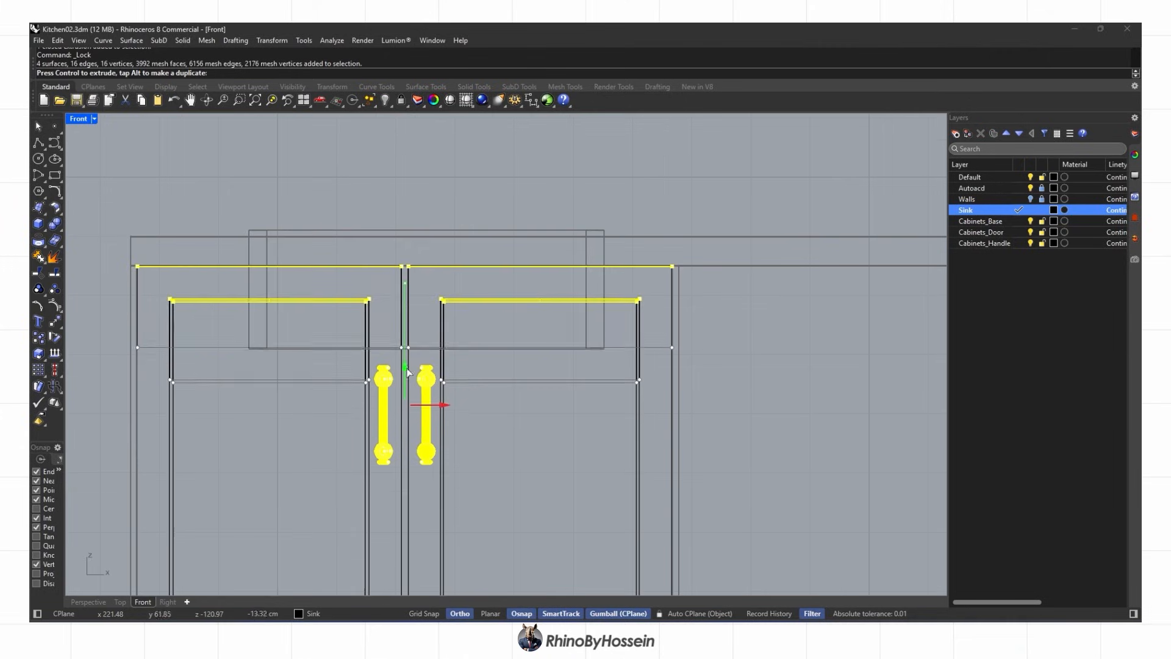
mouse_move(408, 373)
mouse_down()
mouse_move(417, 359)
mouse_move(403, 374)
mouse_up()
key(Escape)
click(88, 602)
scroll(508, 320, up, 4)
Make Cabinets_Door current, try a 0.1 offset rectangle at the door top, then delete it
click(1021, 232)
right_drag(524, 341, 470, 333)
scroll(481, 330, up, 8)
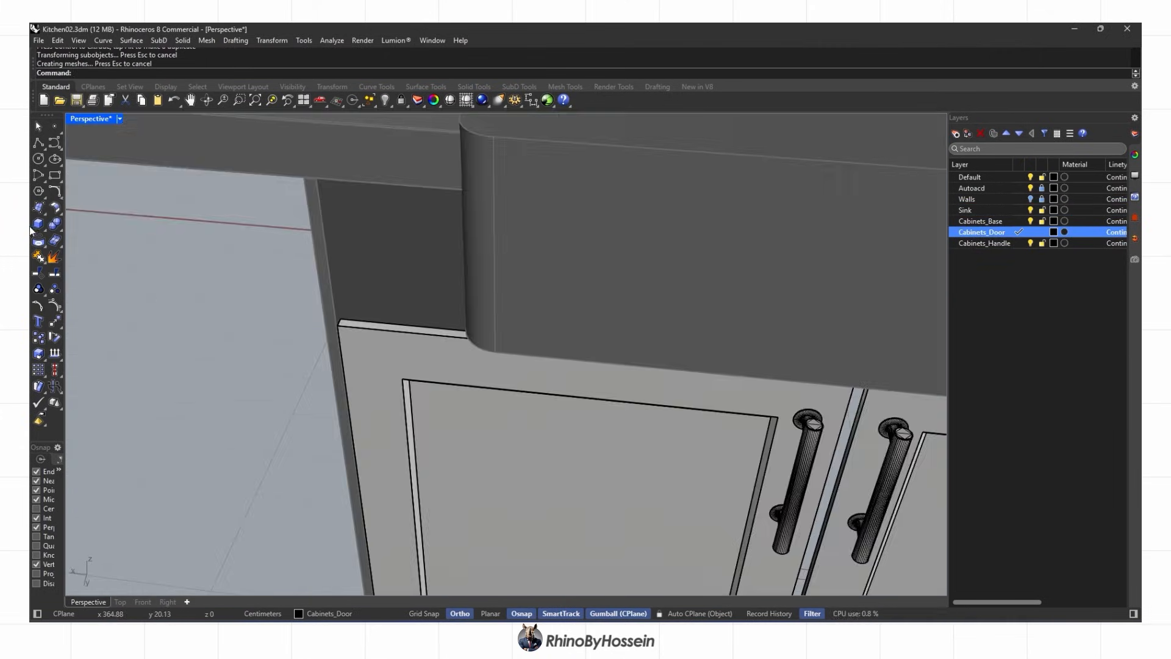
scroll(309, 311, down, 5)
click(491, 347)
scroll(699, 364, up, 8)
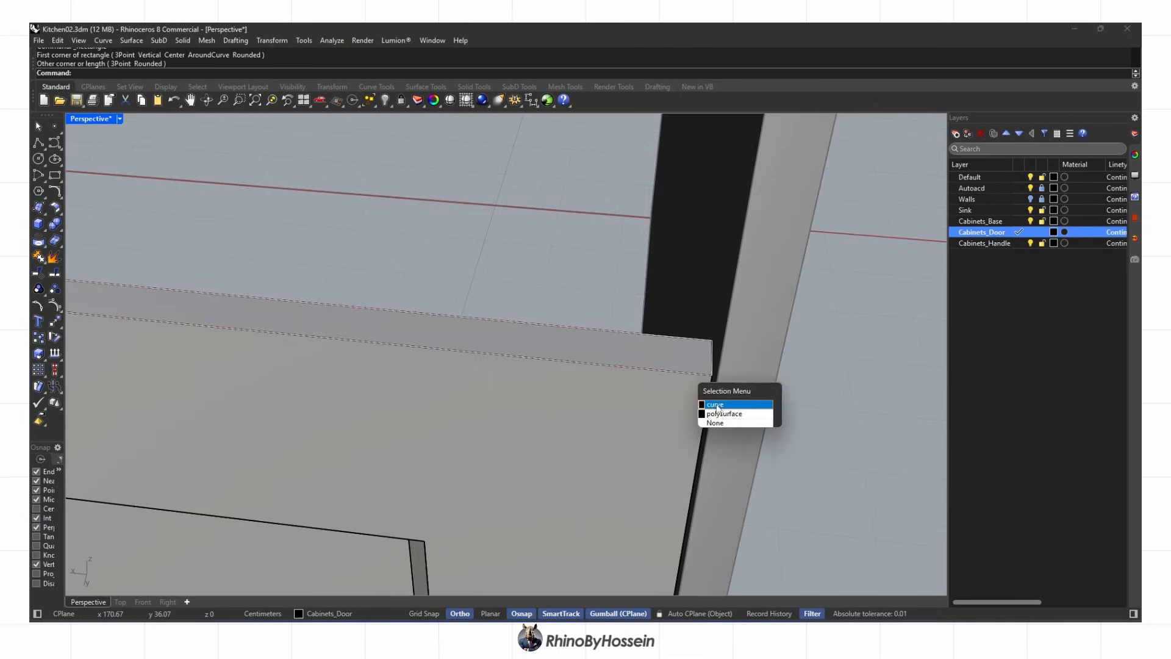
click(716, 405)
scroll(357, 337, down, 5)
text(.1)
key(Return)
scroll(406, 354, down, 4)
shift+right_drag(193, 298, 533, 344)
scroll(533, 344, up, 2)
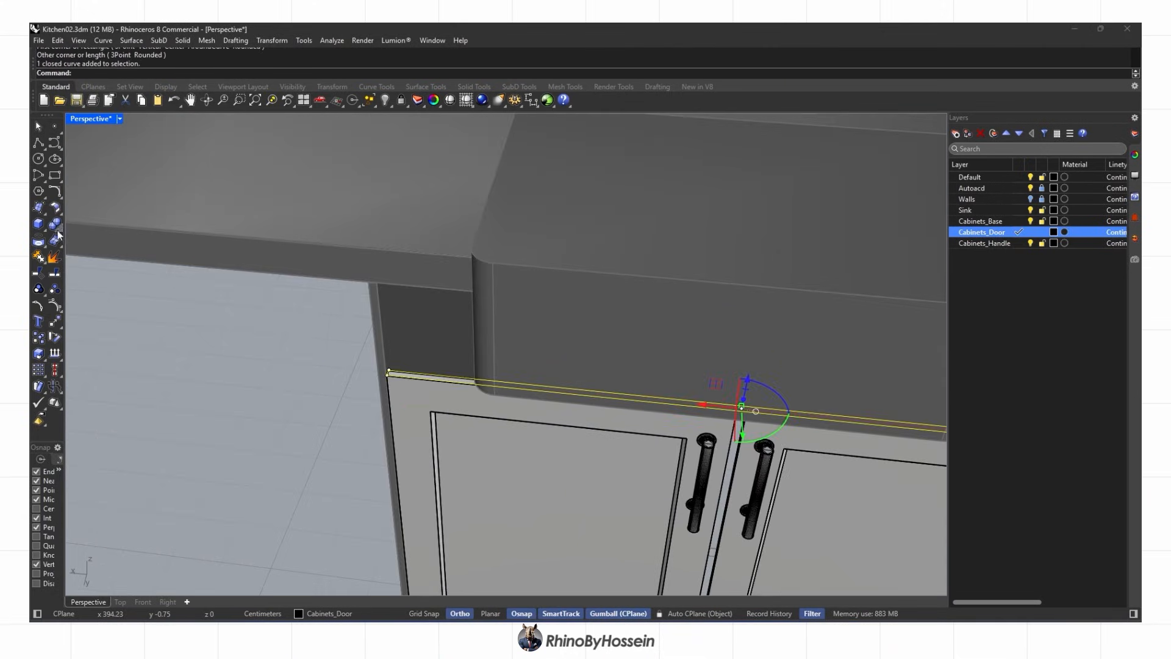
key(Delete)
Unlock the sink and split the countertop and front rail with it, deleting the cut-outs
scroll(455, 302, down, 5)
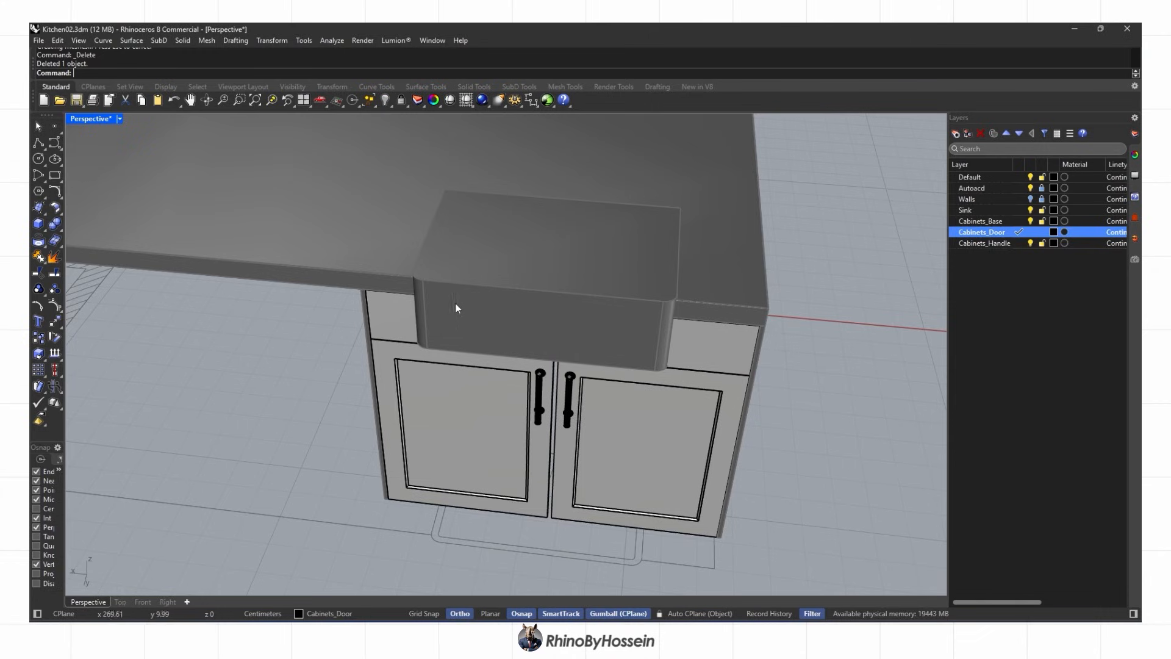
right_click(402, 101)
scroll(431, 306, down, 3)
click(404, 313)
shift+click(299, 276)
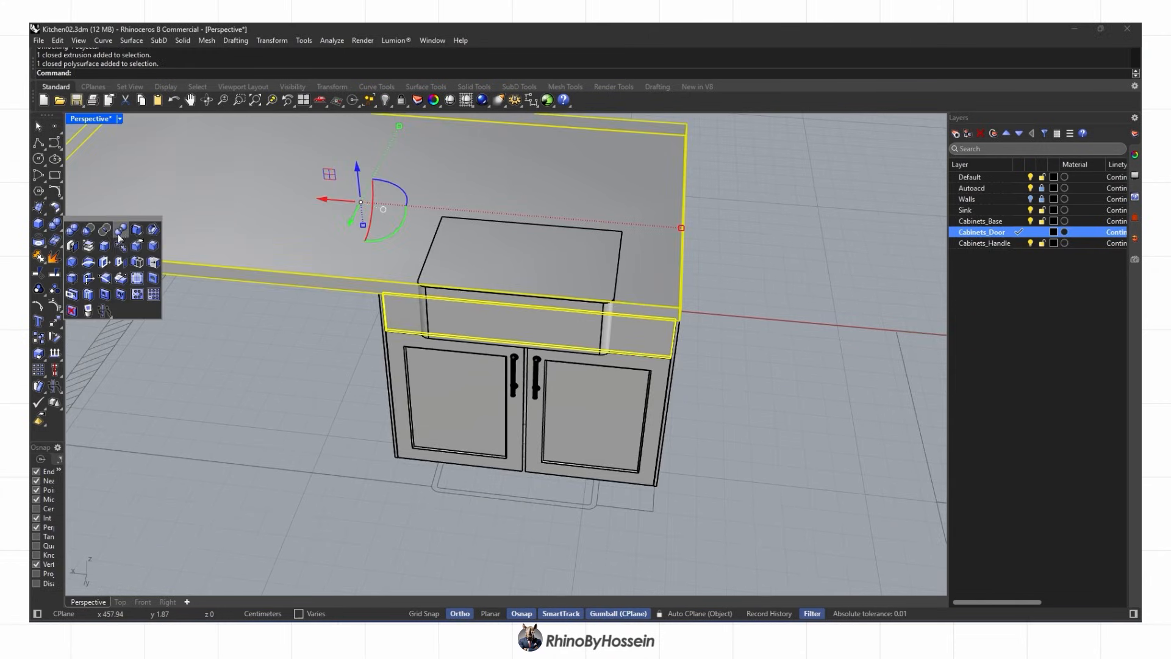
click(118, 235)
click(426, 314)
right_click(410, 314)
key(Delete)
Switch the perspective view to Rendered display and inspect the split from Top view
right_drag(501, 316, 510, 364)
middle_click(607, 275)
click(618, 273)
scroll(563, 234, down, 4)
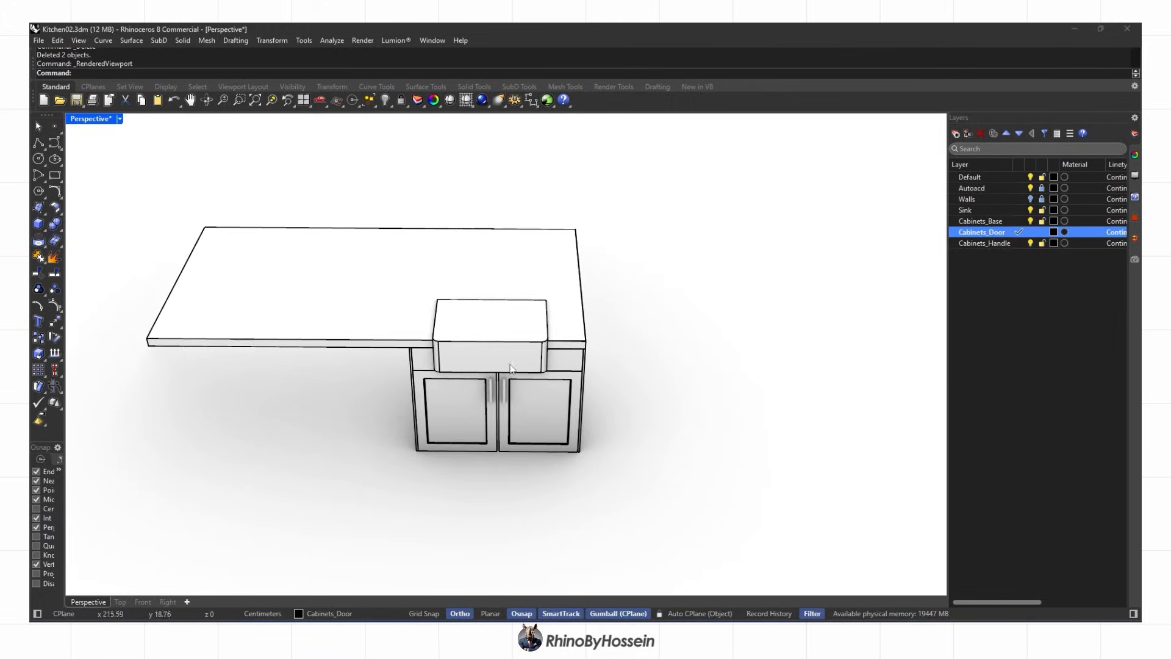
click(120, 602)
scroll(452, 324, down, 7)
click(100, 601)
right_drag(443, 418, 422, 429)
click(120, 602)
scroll(488, 366, down, 4)
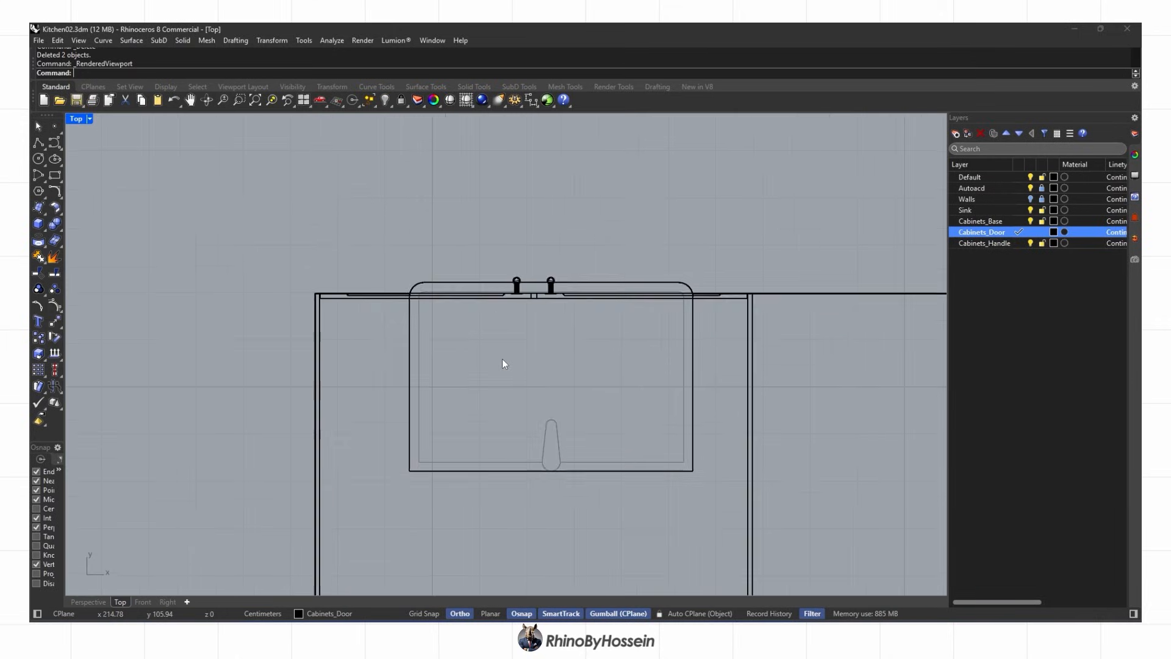
Undo the split and shift the sink slightly to the left
key(ctrl+z)
key(ctrl+z)
click(90, 602)
click(530, 386)
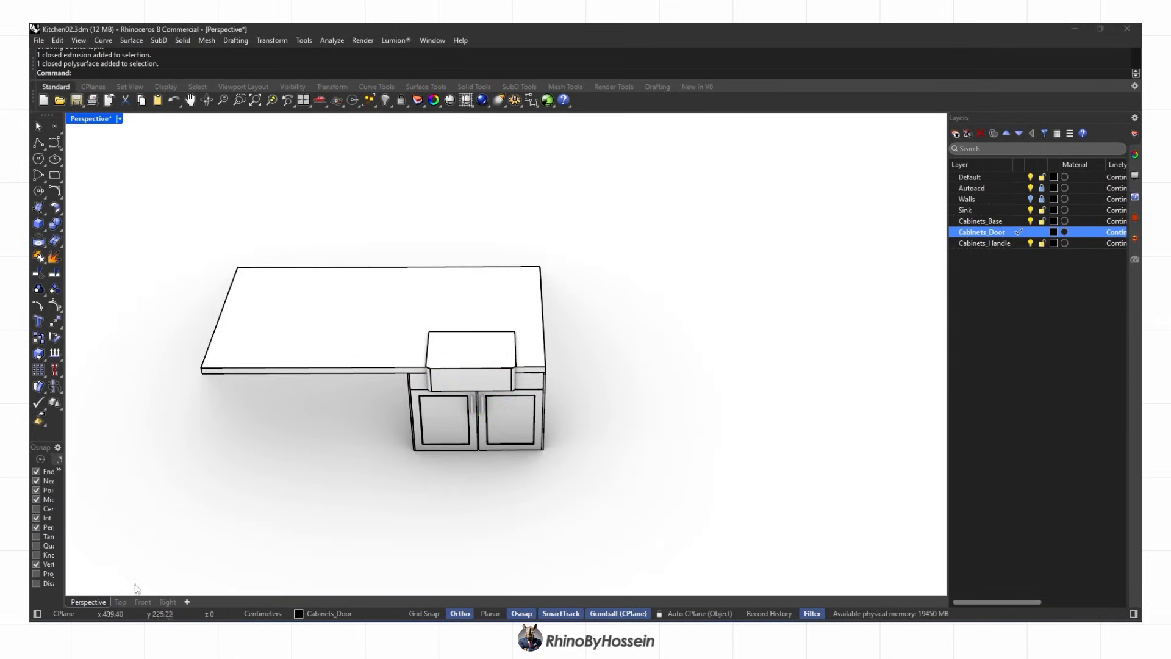
click(120, 602)
scroll(513, 449, up, 2)
click(522, 381)
drag(511, 364, 504, 364)
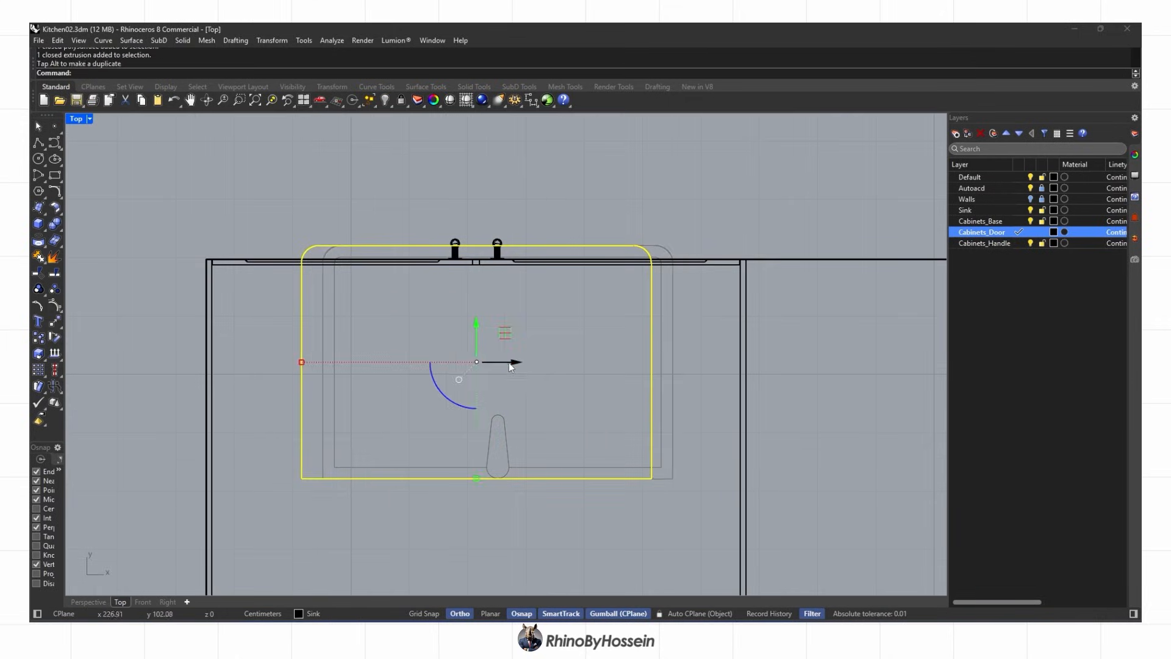
Select the front rail and countertop and start splitting them with the sink
click(89, 602)
click(343, 473)
right_drag(343, 473, 356, 366)
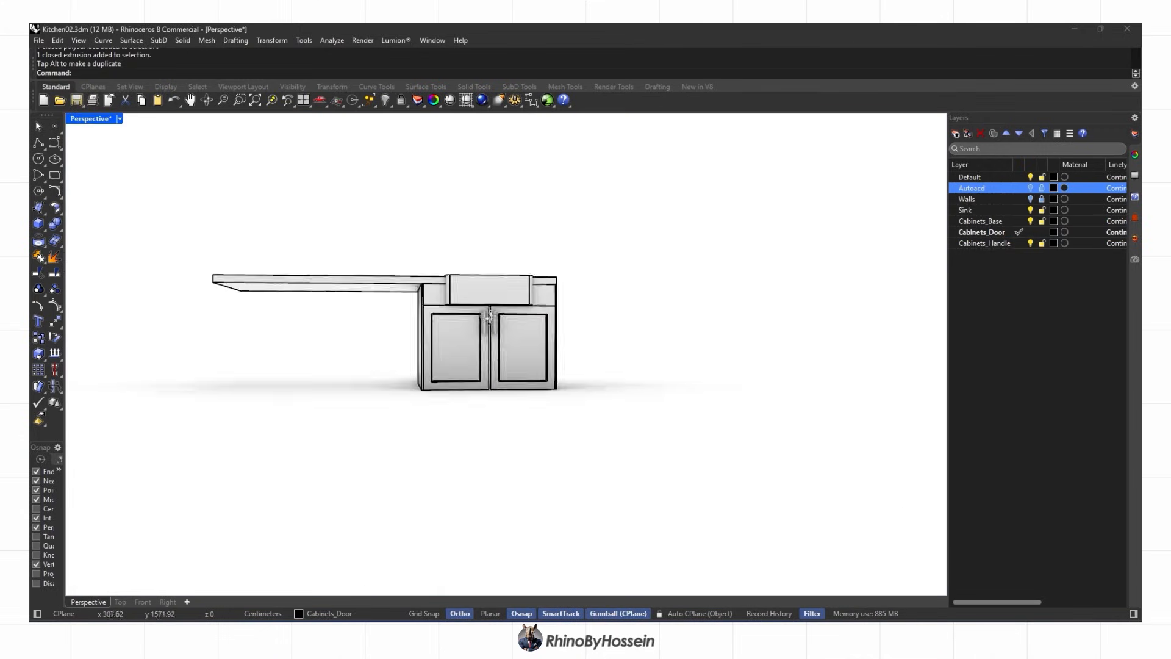
scroll(451, 286, up, 5)
click(398, 305)
click(59, 230)
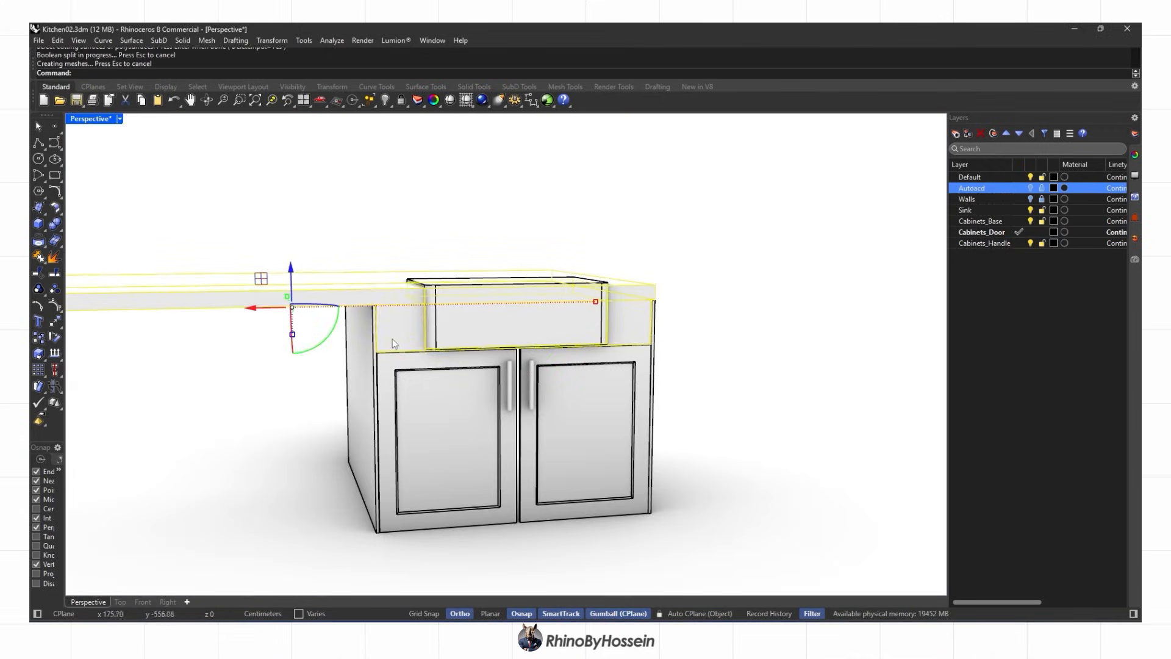
Finish the split with the sink and delete the sink's top face
key(ctrl+alt+s)
mouse_move(443, 293)
right_down()
mouse_move(450, 315)
mouse_move(503, 319)
mouse_move(456, 336)
right_up()
ctrl+shift+click(456, 335)
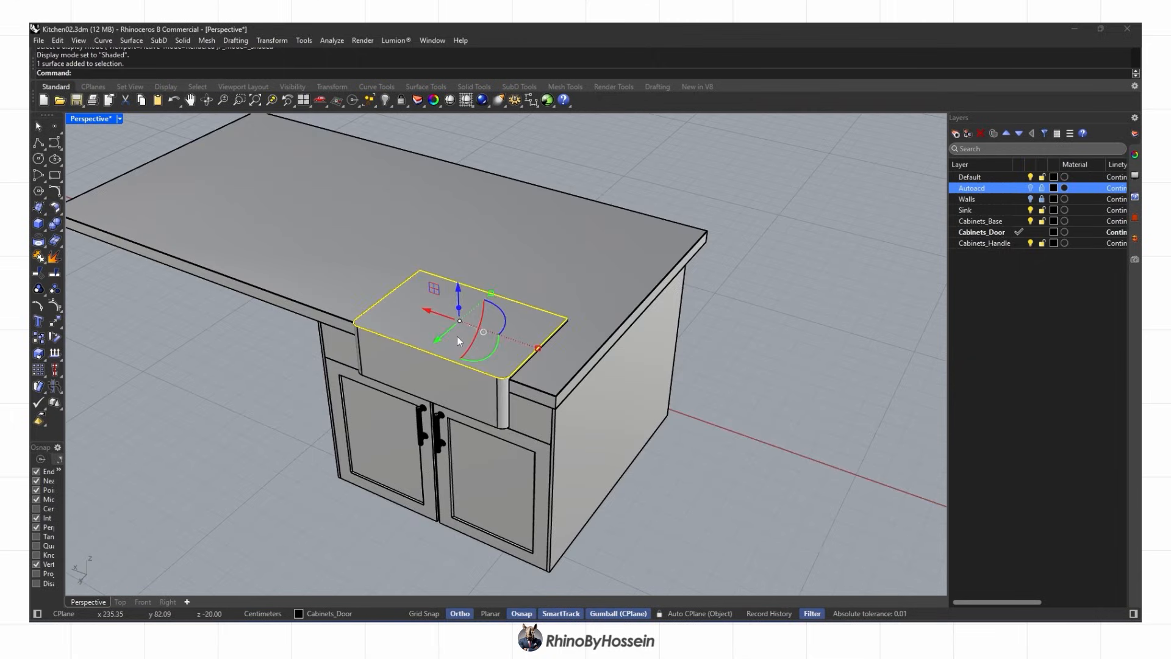
key(Delete)
scroll(416, 358, up, 3)
scroll(417, 362, up, 2)
click(416, 363)
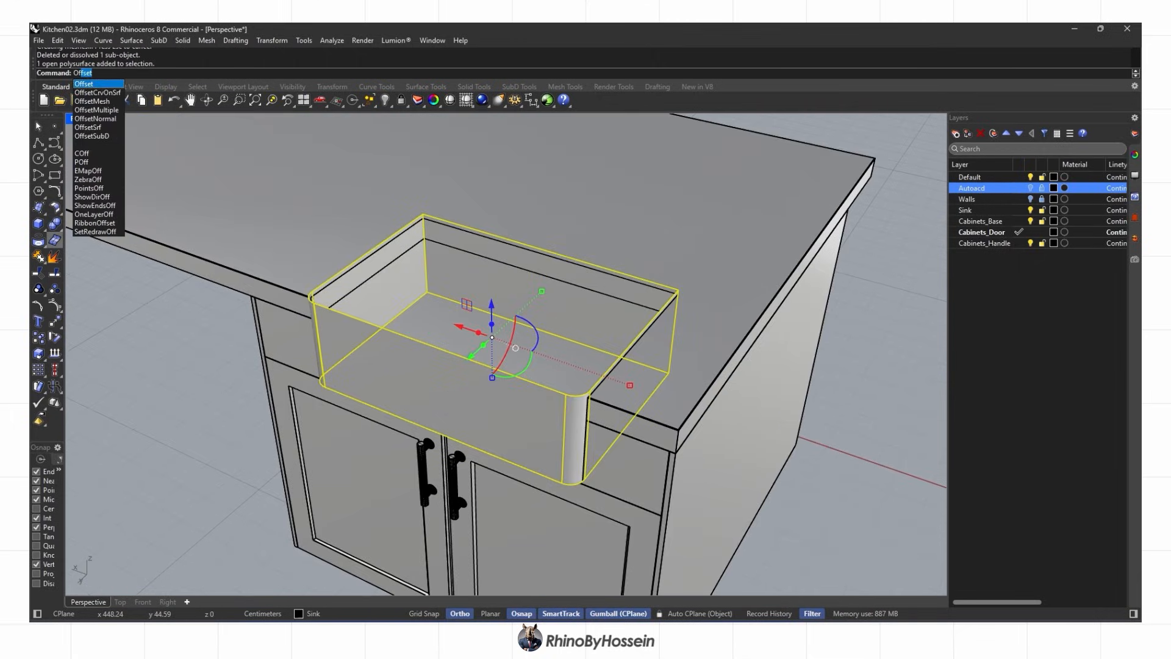
Thicken the open sink surface with OffsetSrf using FlipAll
key(Down)
key(Down)
key(Down)
key(Down)
key(Down)
key(Return)
click(494, 73)
key(Return)
scroll(427, 333, up, 3)
right_drag(482, 299, 463, 317)
Fillet the sink's inner edges with radius 2, then undo it
key(Escape)
click(532, 328)
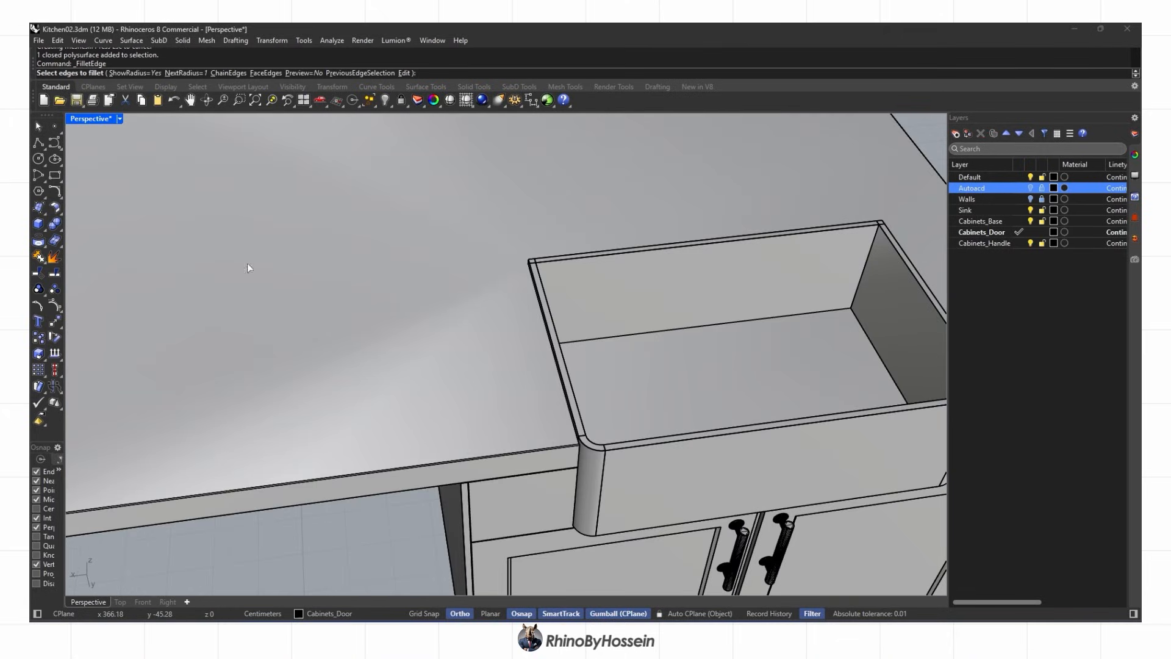
key(Return)
click(851, 301)
click(829, 311)
click(859, 324)
right_drag(848, 332, 500, 336)
click(424, 308)
right_drag(671, 305, 390, 305)
click(345, 370)
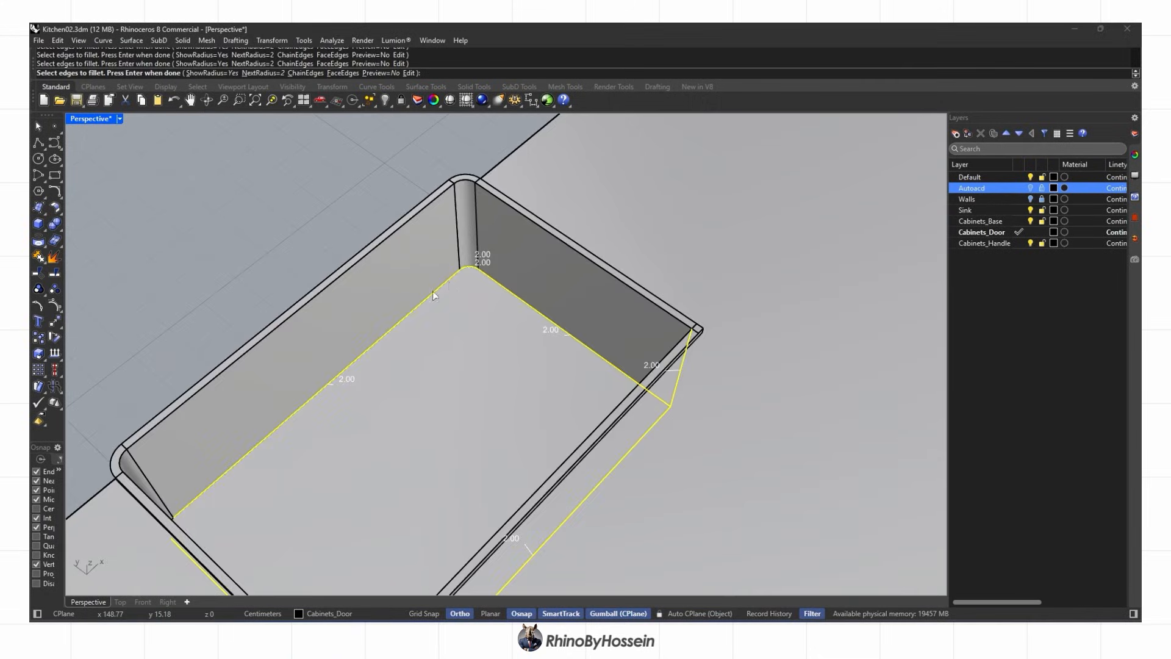
right_drag(468, 263, 366, 256)
click(117, 223)
key(Return)
key(Return)
key(ctrl+z)
Retry filleting the sink's bottom and inner edges, undo again, and show rendered Top view
right_drag(236, 271, 415, 289)
key(Return)
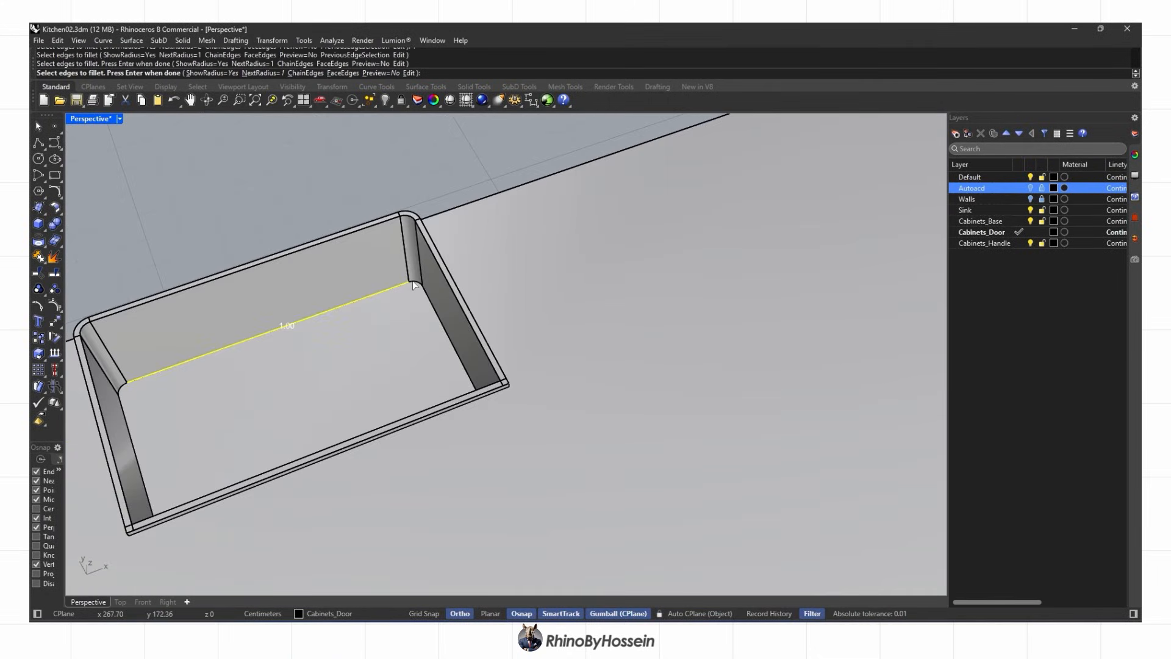
click(120, 389)
click(133, 447)
right_drag(144, 442, 733, 344)
click(675, 330)
click(684, 361)
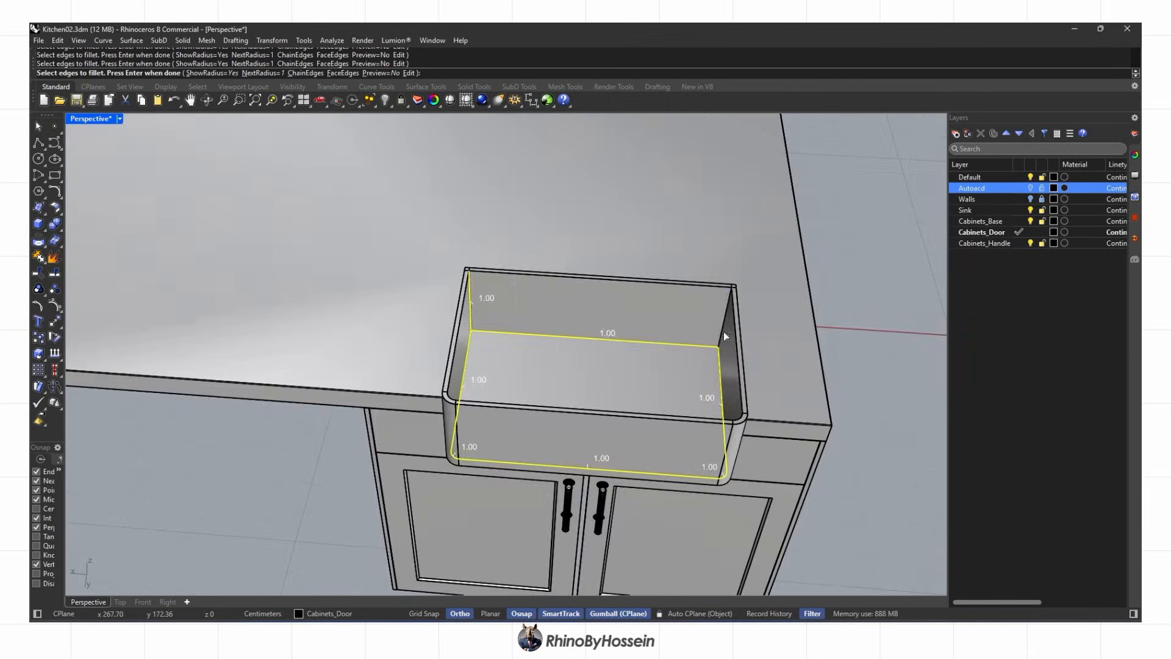
right_drag(594, 343, 447, 266)
scroll(610, 225, up, 2)
scroll(479, 309, down, 6)
key(ctrl+z)
key(ctrl+alt+r)
key(ctrl+F1)
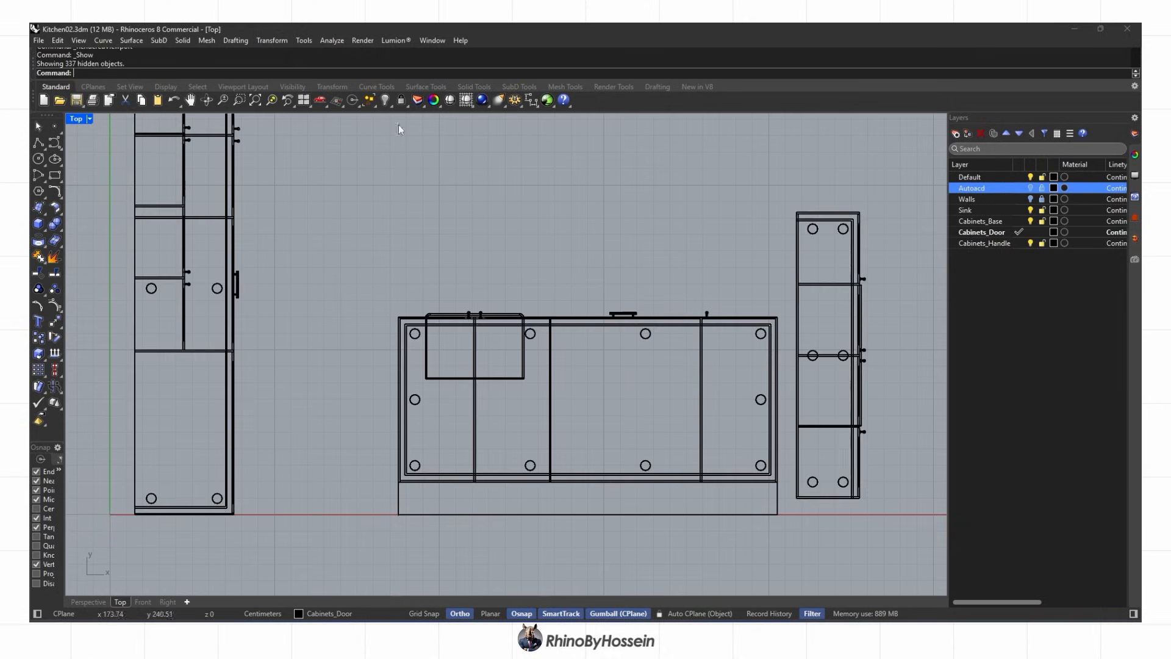
Show all hidden objects and move the faucet down onto the island sink
click(400, 121)
click(789, 254)
scroll(263, 495, up, 8)
drag(267, 218, 209, 439)
scroll(283, 490, up, 6)
key(ctrl+F4)
scroll(402, 416, down, 10)
key(Escape)
right_drag(632, 390, 484, 413)
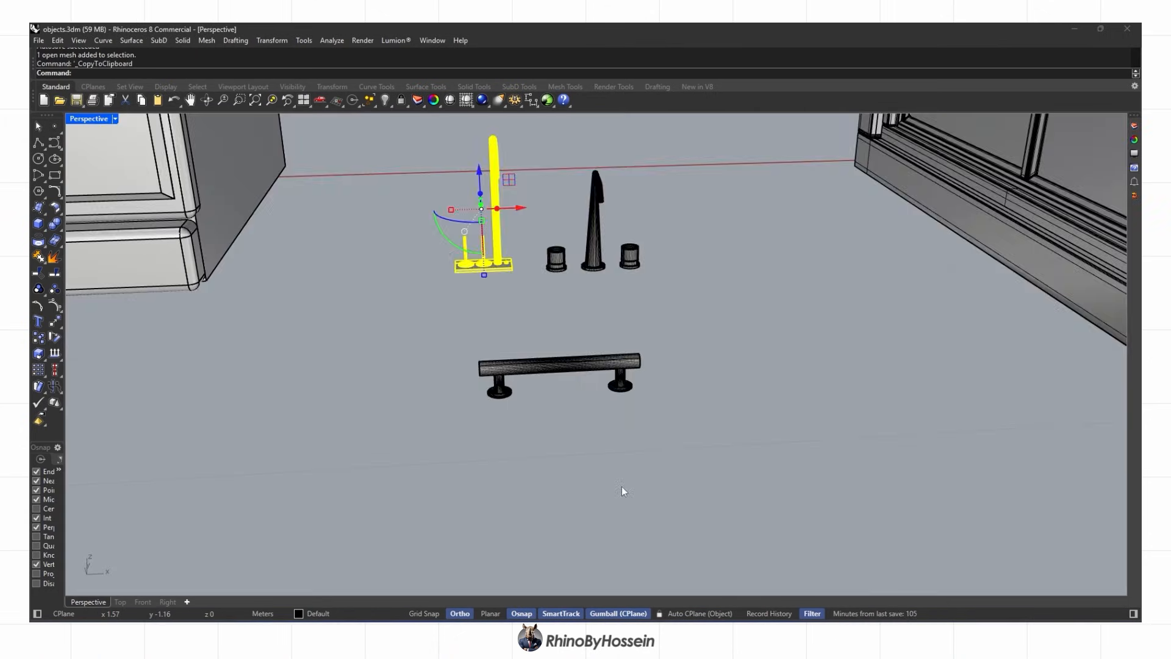
scroll(610, 472, down, 8)
Copy the oven from the objects file into the kitchen model
key(Escape)
right_drag(487, 441, 619, 465)
click(391, 406)
key(ctrl+c)
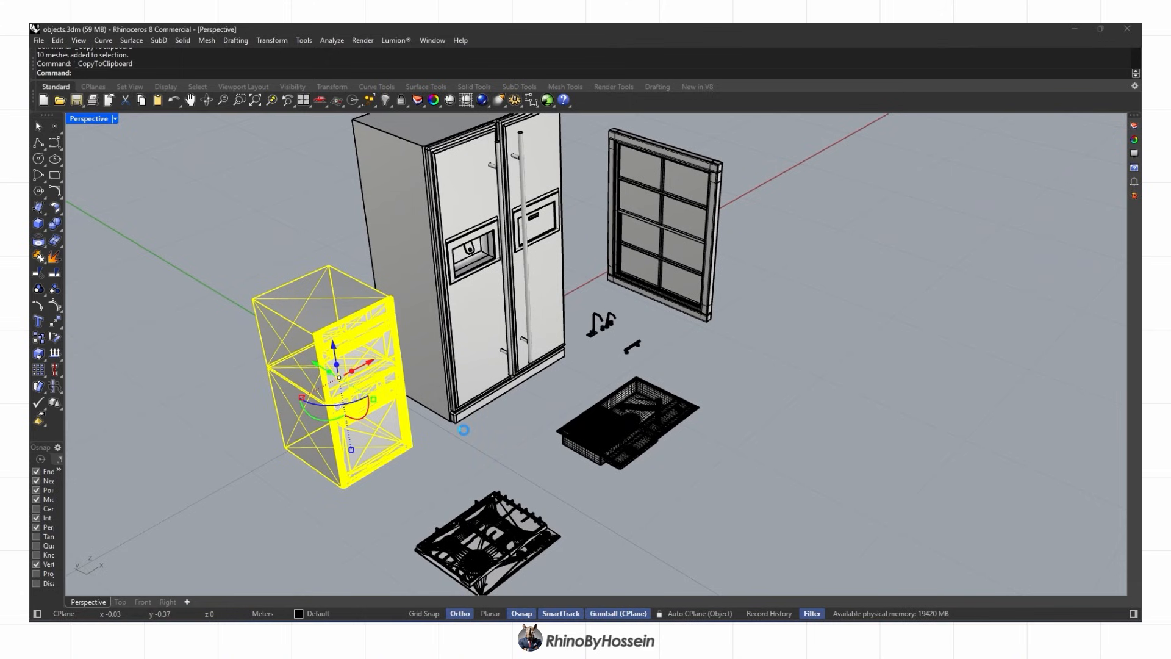
key(alt+Tab)
Rotate the pasted oven a quarter turn and place it, raised, beside the fridge
scroll(265, 369, up, 7)
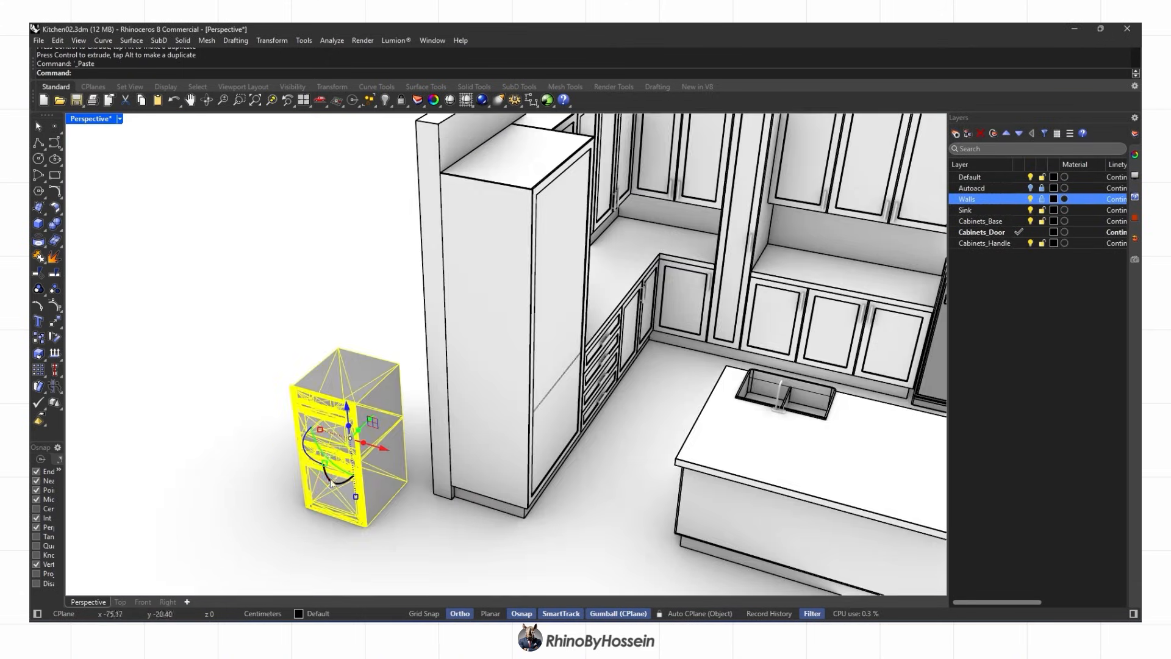
drag(305, 449, 419, 442)
right_drag(419, 442, 519, 449)
drag(422, 322, 468, 418)
drag(518, 439, 574, 299)
right_drag(549, 366, 573, 244)
In the front view, lower the oven by 1.82 cm
click(143, 602)
scroll(272, 303, up, 5)
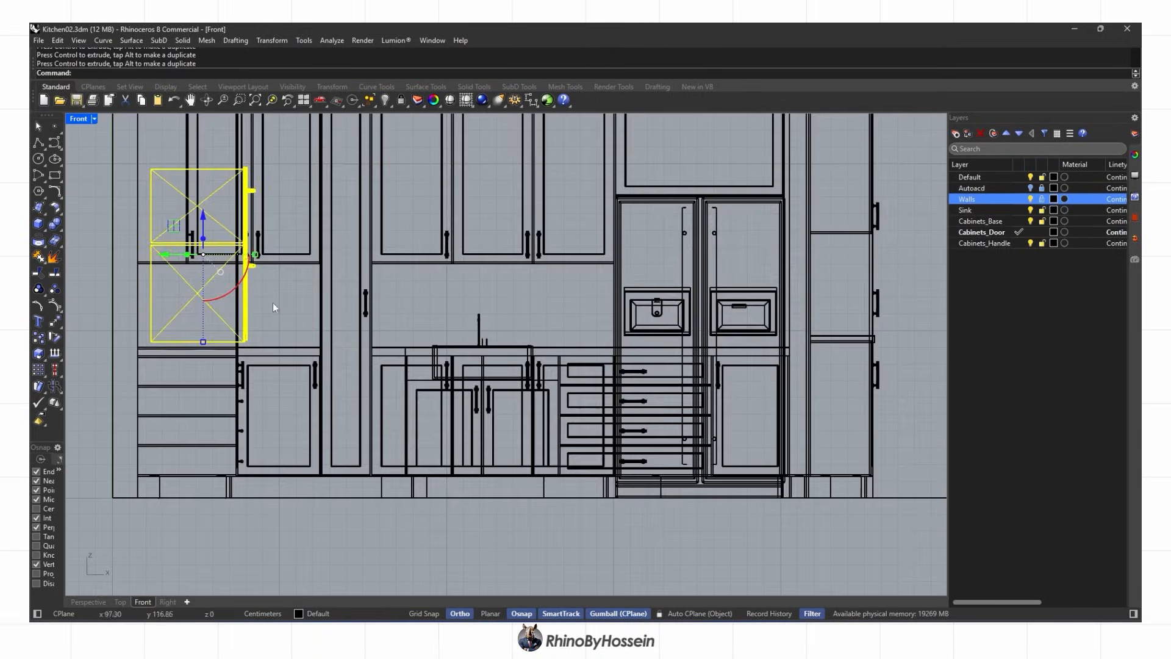
right_drag(273, 303, 379, 362)
drag(272, 253, 273, 258)
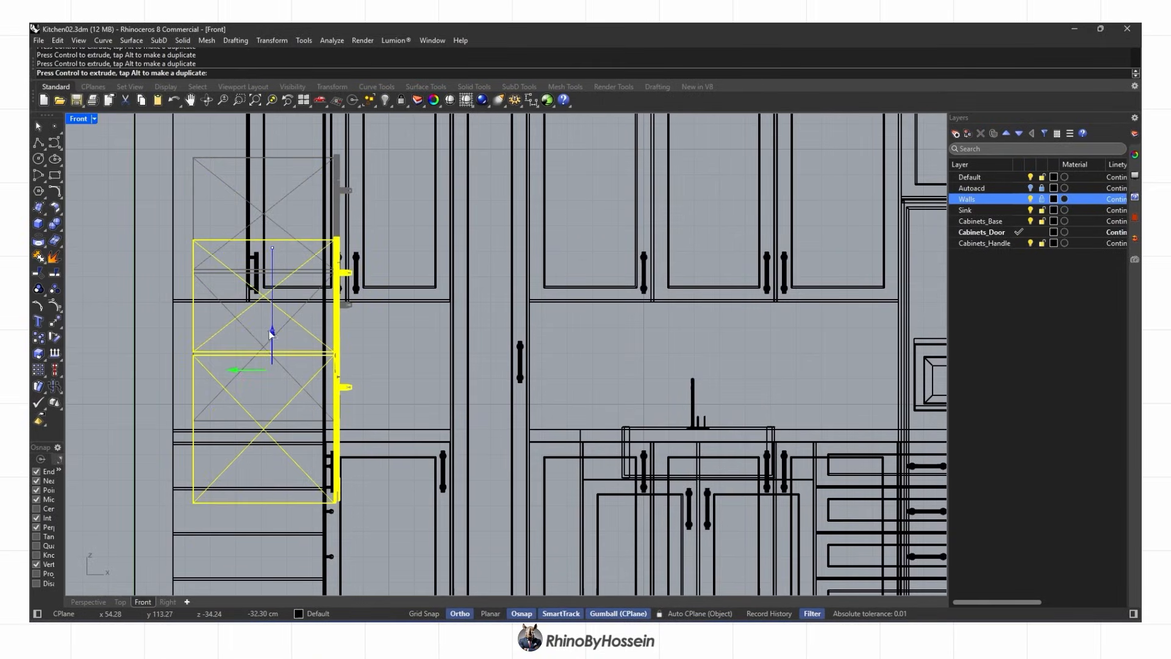
Slide the oven right until it sits against the tall cabinet's side panel
click(91, 603)
scroll(537, 397, up, 5)
mouse_move(519, 366)
right_down()
mouse_move(444, 393)
mouse_move(561, 360)
mouse_move(524, 378)
right_up()
key(Escape)
click(528, 362)
drag(557, 377, 659, 365)
right_drag(634, 414, 659, 383)
drag(667, 410, 681, 410)
key(Escape)
Nudge the oven back 3.38 cm, checking its position from the top view
scroll(518, 360, down, 5)
right_drag(510, 345, 451, 397)
click(500, 368)
scroll(494, 367, up, 6)
drag(453, 389, 444, 384)
click(120, 602)
scroll(266, 364, up, 5)
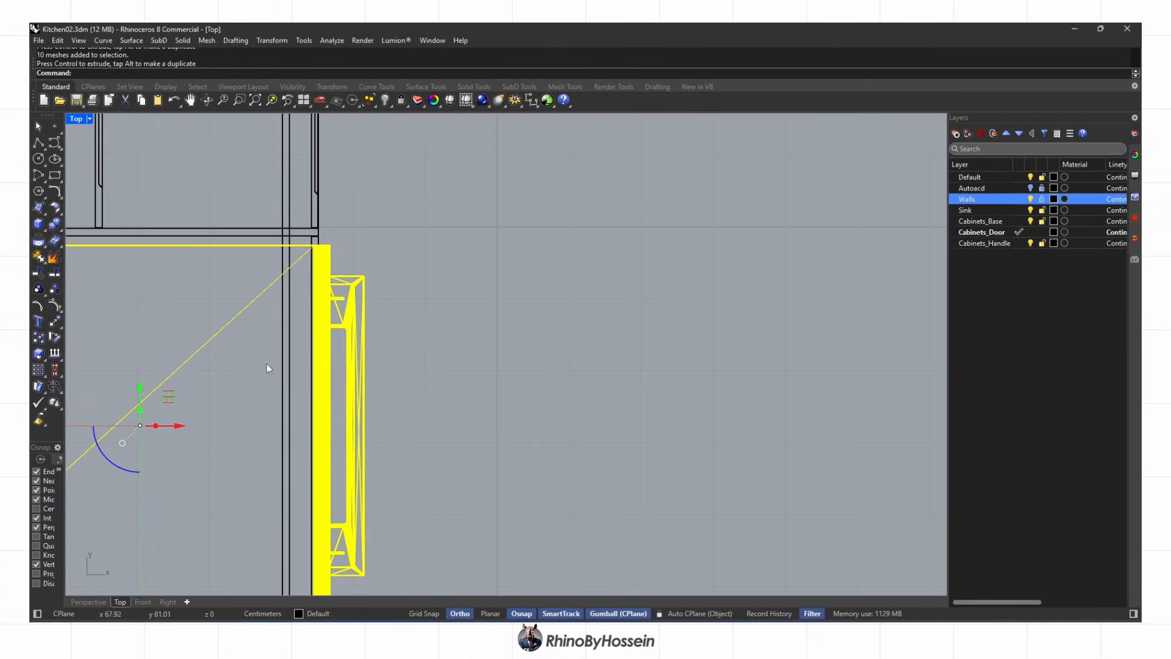
click(96, 601)
Nudge the oven a further 4.28 cm to seat it in the oven tower
click(308, 361)
right_drag(308, 360, 269, 332)
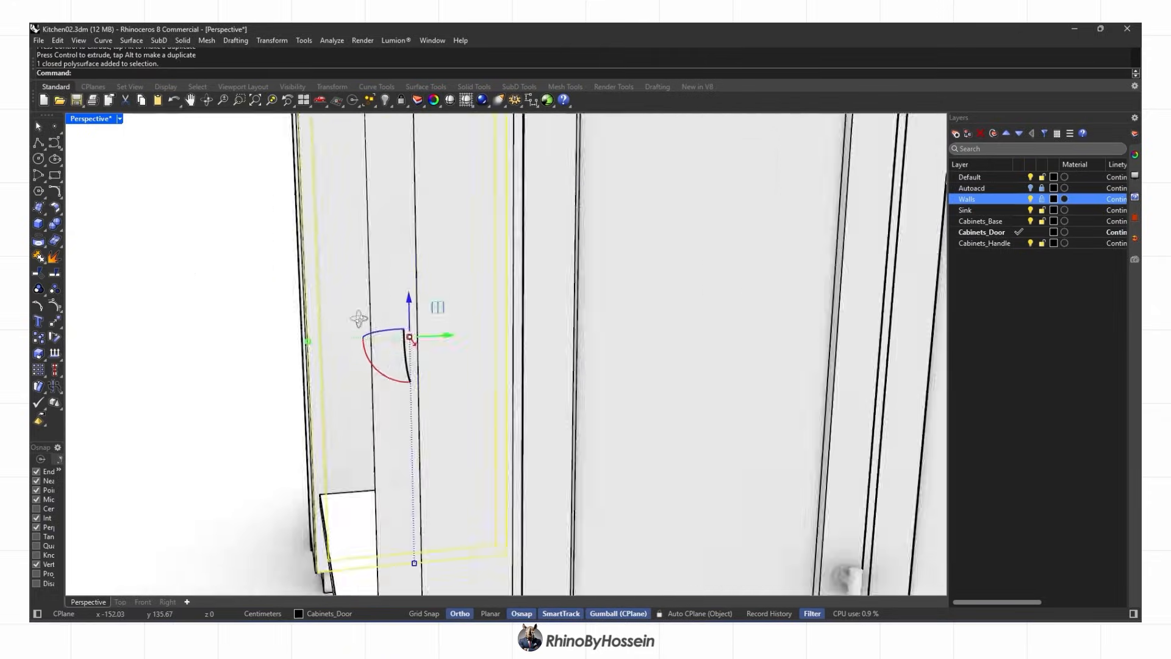
click(455, 353)
scroll(455, 353, up, 3)
right_drag(454, 354, 460, 382)
drag(502, 343, 487, 342)
key(Escape)
Delete the door panel in front of the oven while keeping the interior shelf
click(329, 317)
scroll(422, 293, down, 6)
right_drag(422, 293, 595, 336)
key(Delete)
click(314, 427)
key(Delete)
scroll(444, 393, down, 4)
key(ctrl+z)
scroll(540, 420, up, 4)
Lower the interior shelf about 18 cm, then move it to sit on top of the oven
click(542, 413)
shift+right_drag(541, 411, 555, 339)
drag(565, 314, 564, 357)
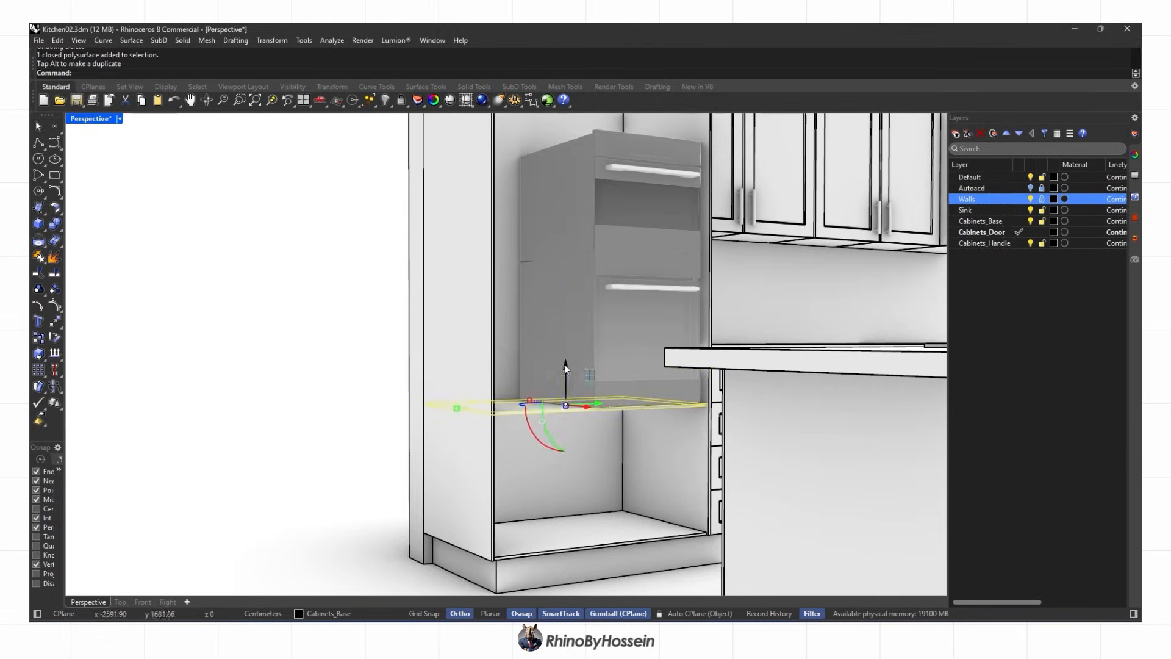
scroll(599, 385, up, 6)
scroll(592, 384, down, 6)
shift+right_drag(592, 384, 593, 462)
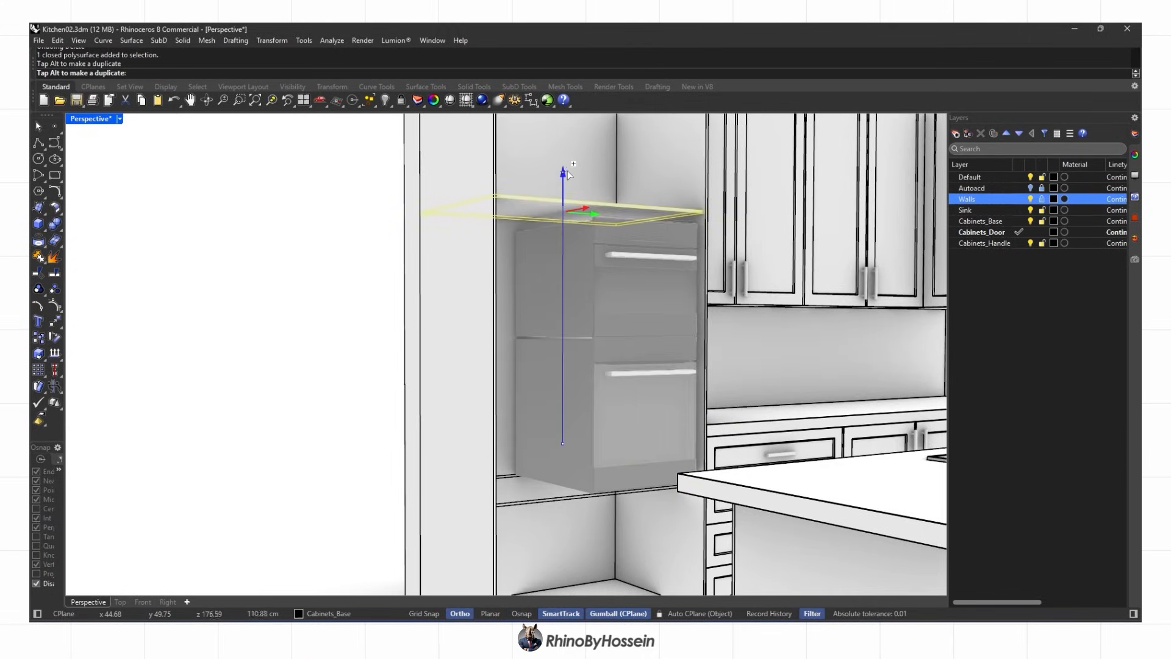
key(Escape)
scroll(562, 204, down, 4)
right_drag(562, 204, 485, 284)
scroll(589, 254, up, 4)
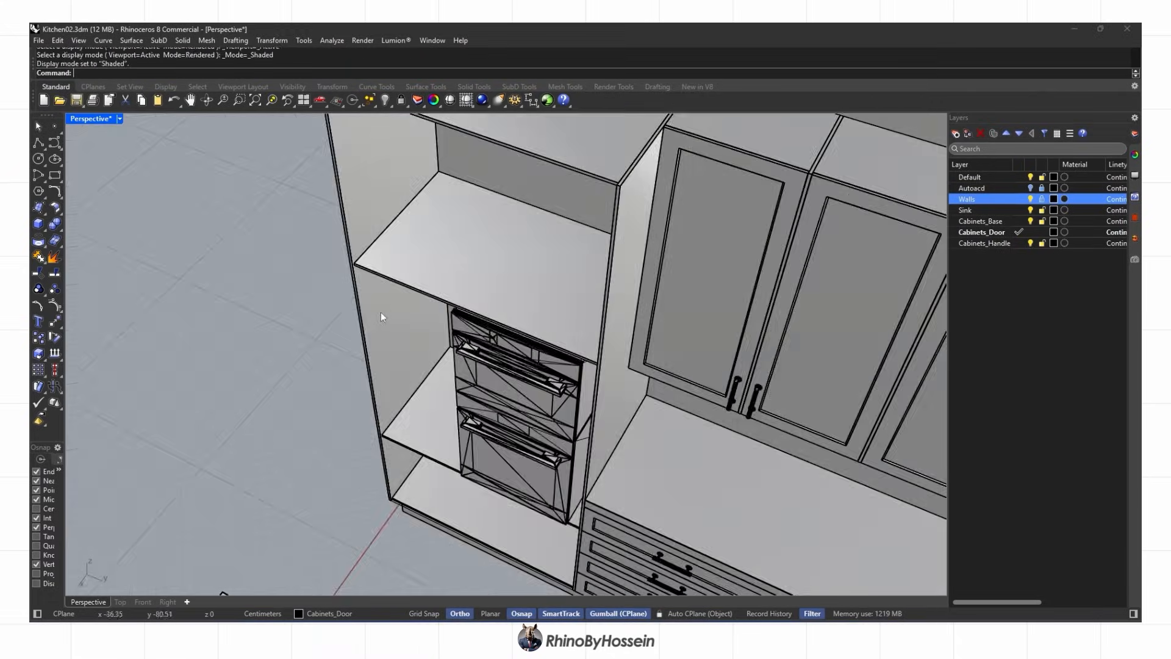
click(606, 230)
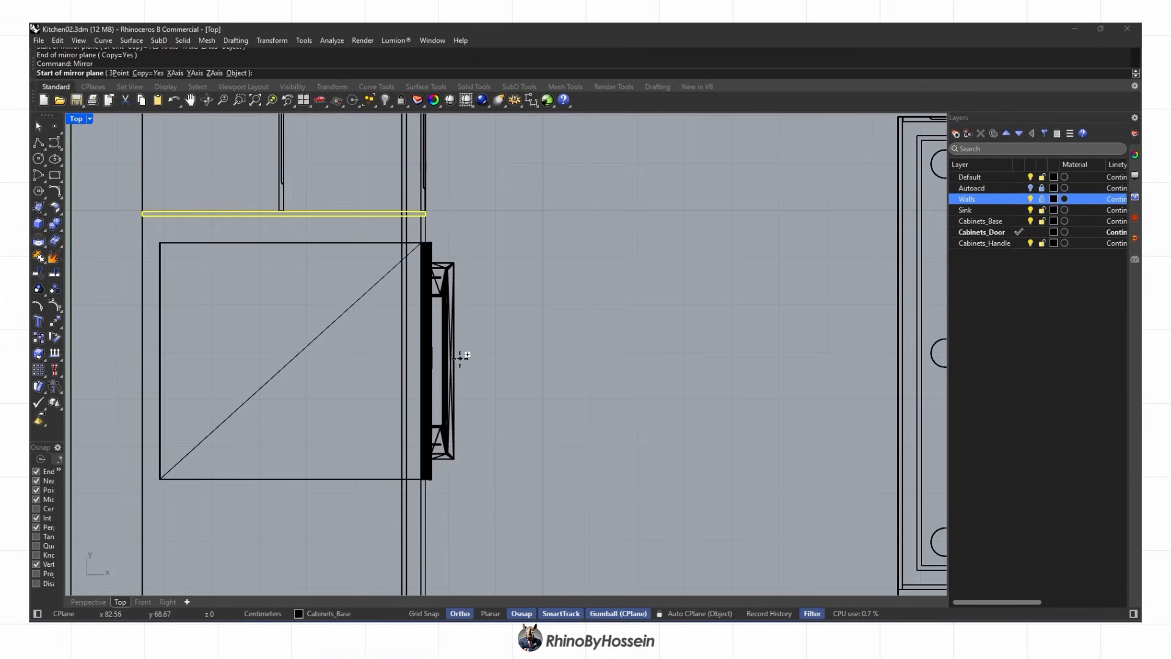
Finish mirroring the side panel across the tall oven cabinet
click(460, 358)
scroll(463, 359, down, 3)
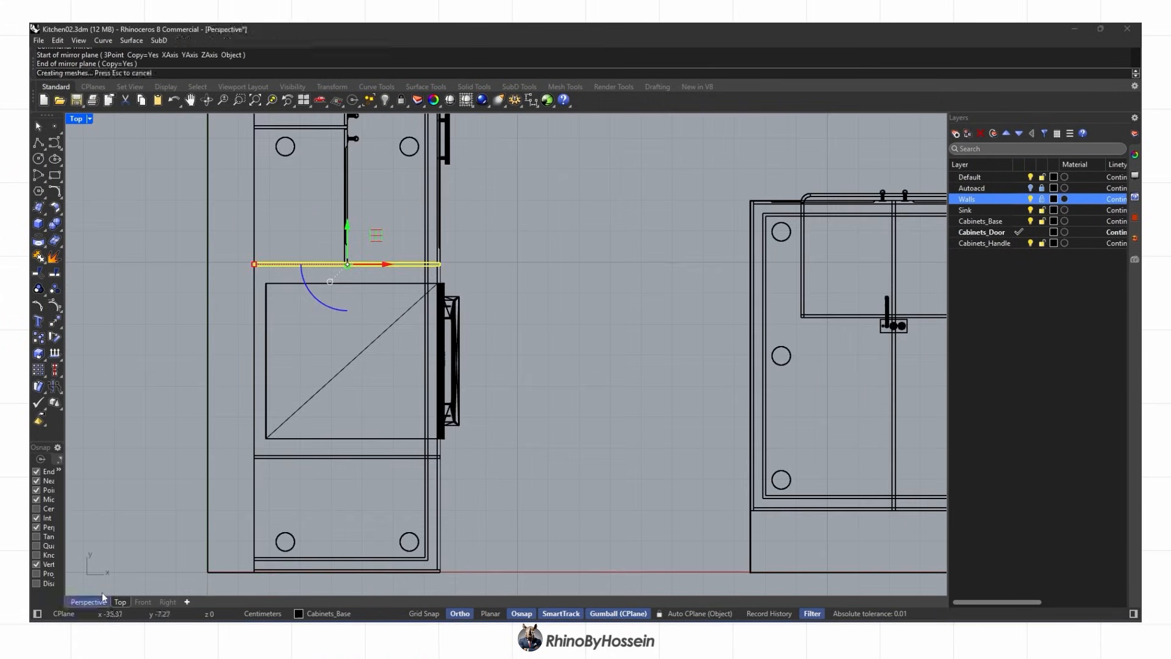
key(Escape)
right_drag(421, 256, 459, 367)
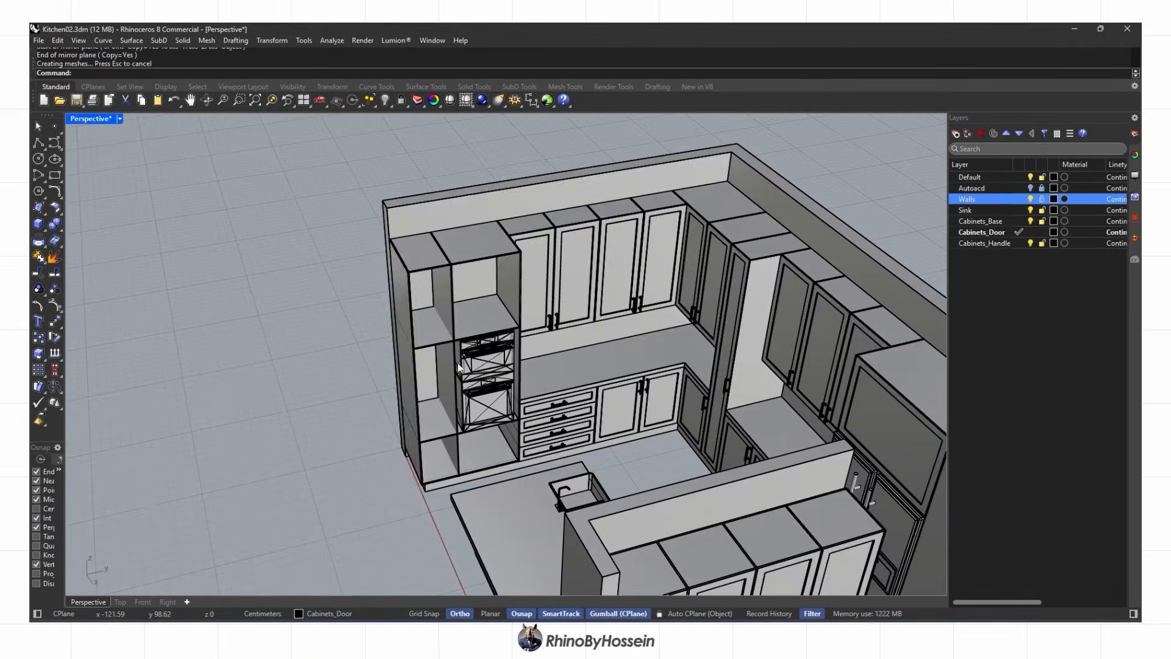
scroll(459, 368, up, 5)
Split the tall cabinet's shelves with the vertical panel and delete three of the pieces
click(428, 300)
shift+click(430, 472)
right_drag(429, 473, 451, 476)
shift+click(409, 142)
shift+right_drag(427, 366, 467, 311)
shift+click(479, 517)
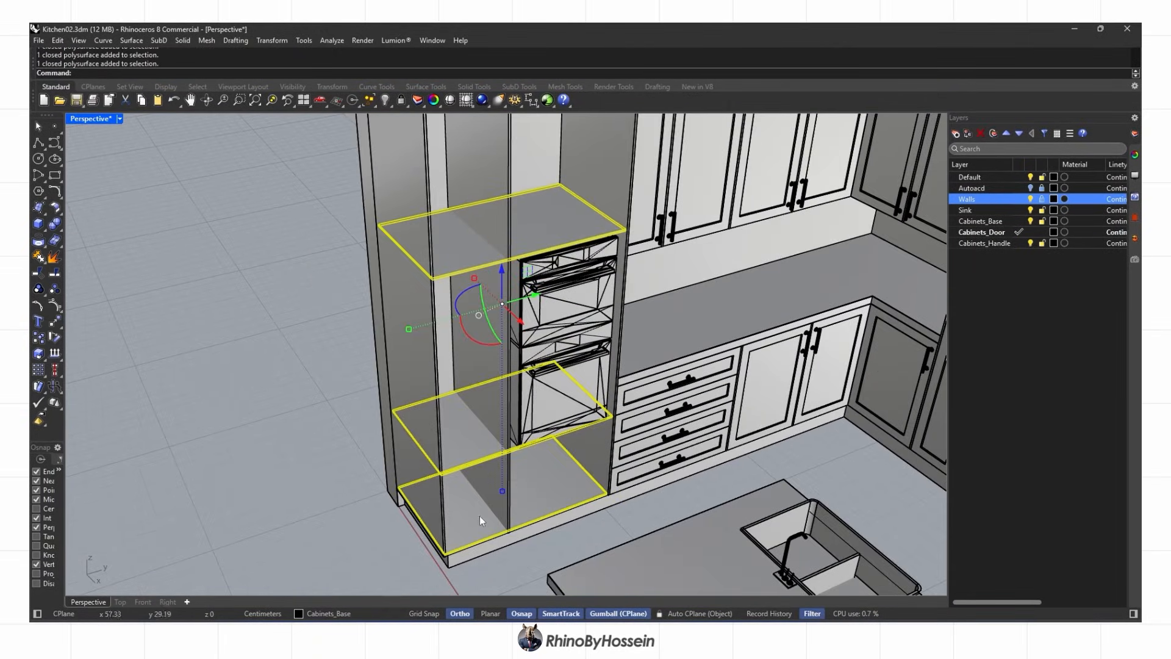
click(95, 256)
click(496, 313)
ctrl+click(464, 476)
scroll(547, 449, up, 2)
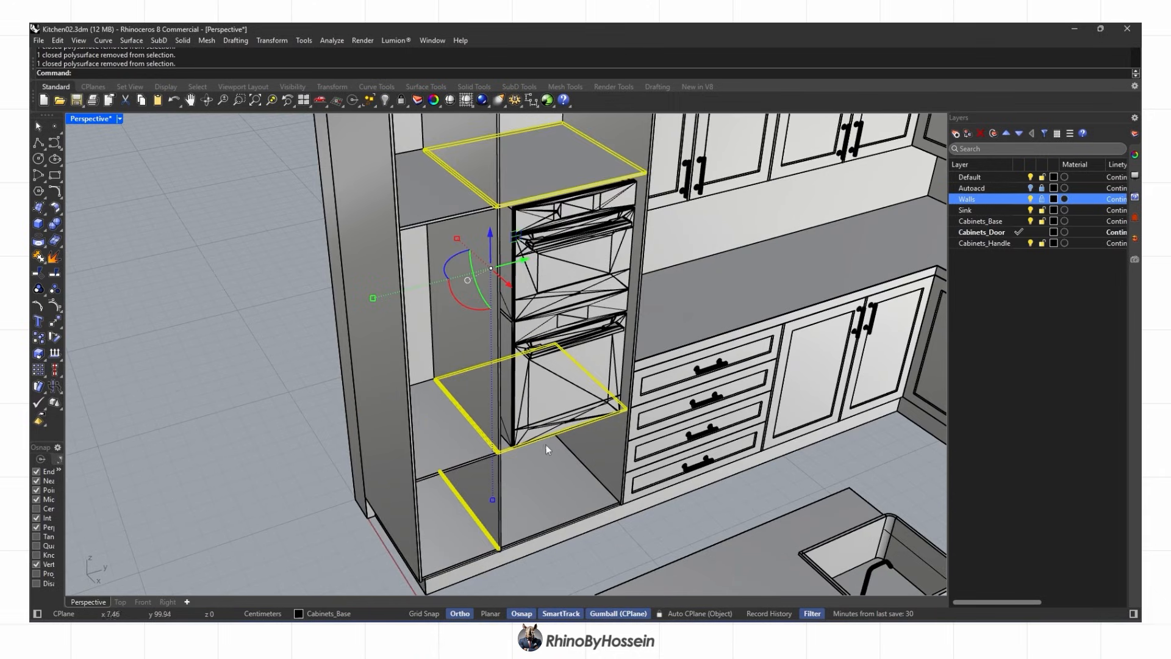
key(Delete)
scroll(562, 183, down, 2)
Copy two shelves up to the top of the tall cabinet
mouse_move(518, 244)
right_down()
mouse_move(512, 317)
mouse_move(484, 354)
mouse_move(542, 316)
mouse_move(581, 374)
right_up()
scroll(427, 280, down, 2)
click(425, 287)
shift+click(488, 343)
text(co)
scroll(546, 360, up, 3)
click(516, 251)
click(525, 251)
right_click(513, 280)
Preview the cabinet in Rendered display, then return to Shaded
scroll(511, 305, down, 4)
middle_click(510, 340)
click(522, 337)
middle_click(581, 375)
click(591, 375)
Start a polyline outline at the cabinet top through its first corners
click(38, 142)
scroll(483, 182, up, 5)
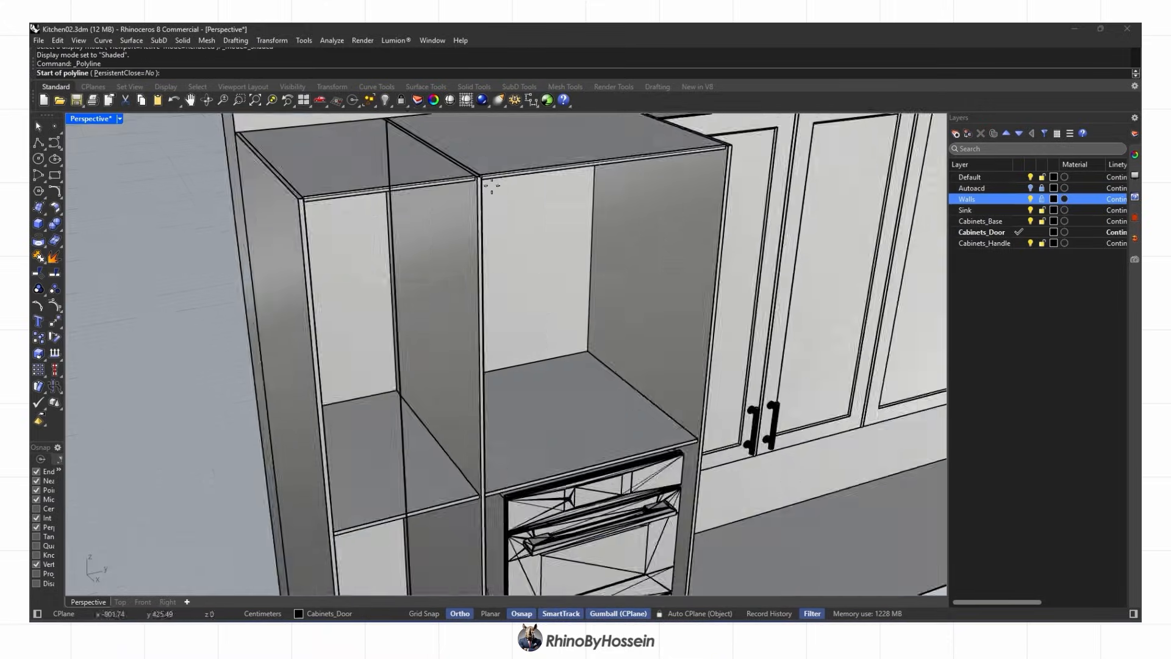
click(39, 143)
scroll(351, 213, up, 6)
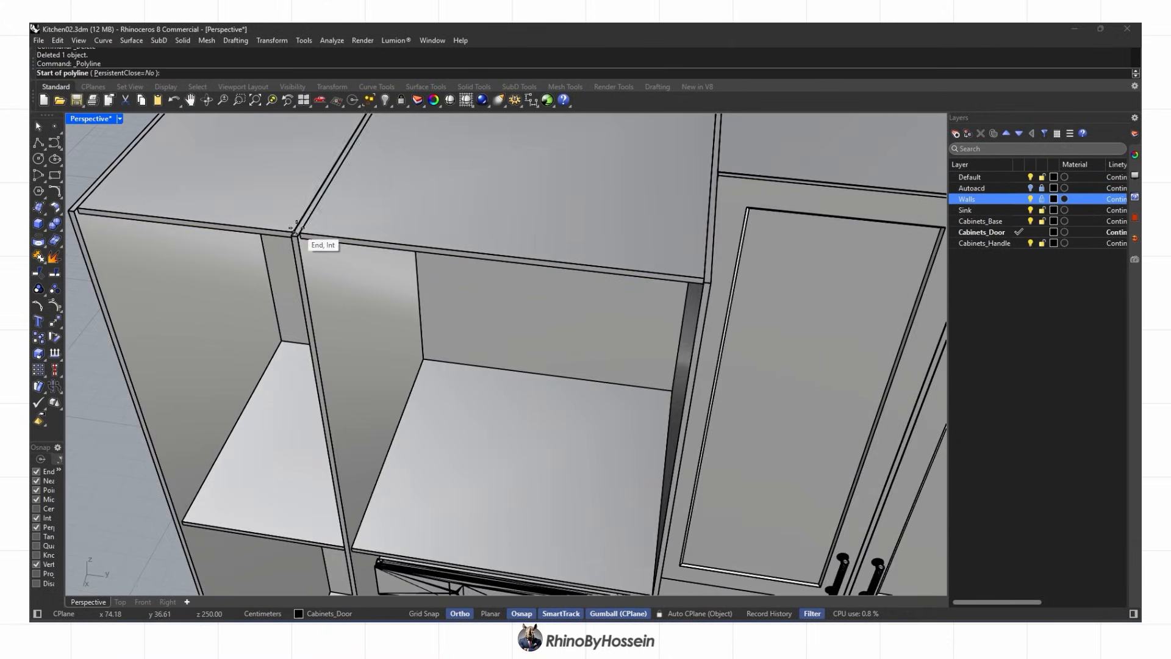
click(297, 229)
scroll(659, 274, up, 4)
click(719, 272)
scroll(725, 268, down, 9)
Add the lower-right and lower-left corners and close the outline at its start point
right_drag(731, 269, 793, 211)
scroll(720, 343, up, 10)
click(711, 352)
scroll(713, 355, down, 8)
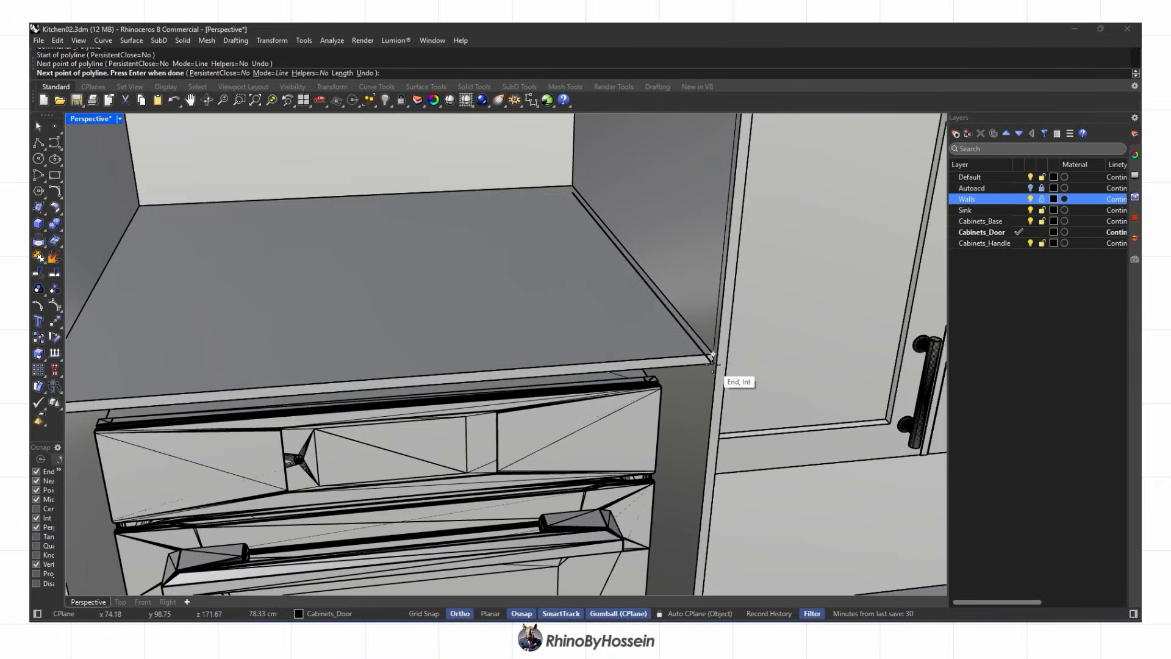
scroll(86, 393, up, 6)
click(116, 381)
scroll(119, 378, down, 8)
shift+right_drag(228, 204, 241, 332)
scroll(204, 241, up, 10)
click(210, 242)
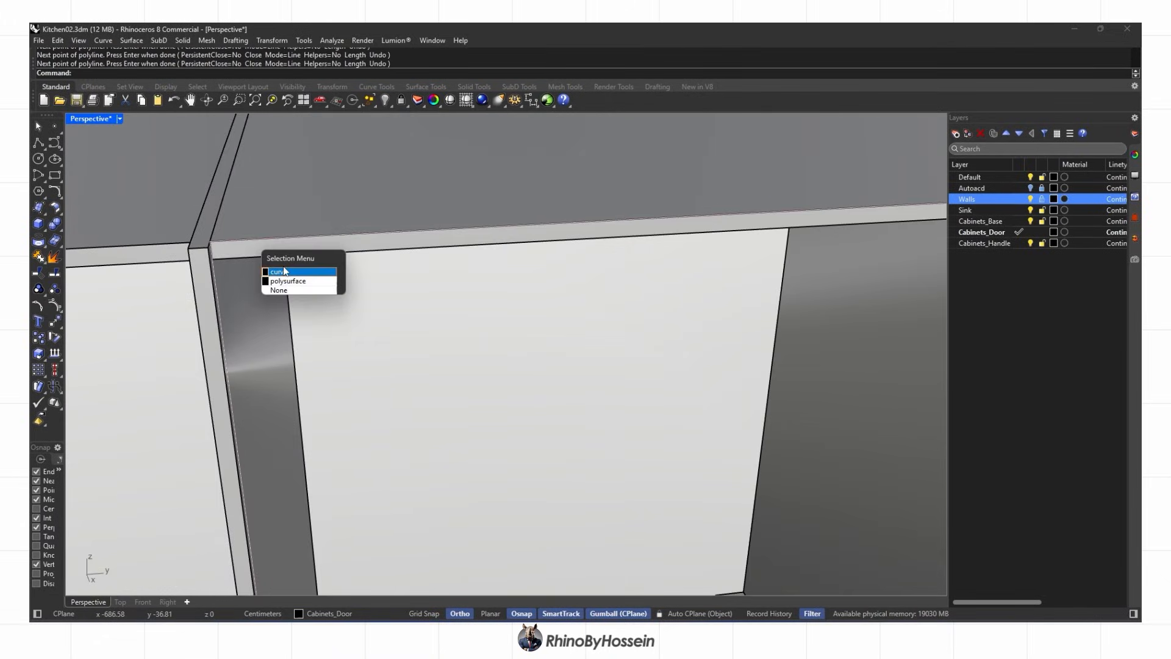
Offset the outline 0.1 inward and delete the original curve
key(Return)
click(353, 346)
key(Delete)
click(226, 260)
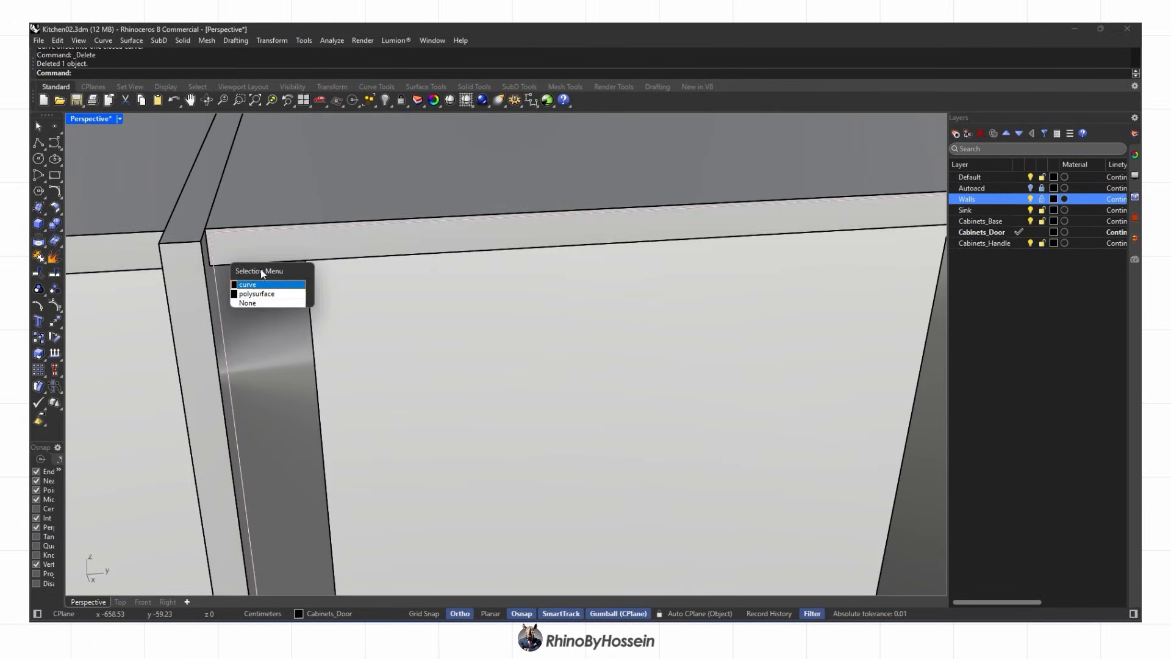
click(263, 283)
scroll(262, 283, down, 10)
key(Escape)
scroll(573, 434, up, 6)
Draw a new polyline outline starting from the shelf corner
click(39, 142)
scroll(582, 395, up, 5)
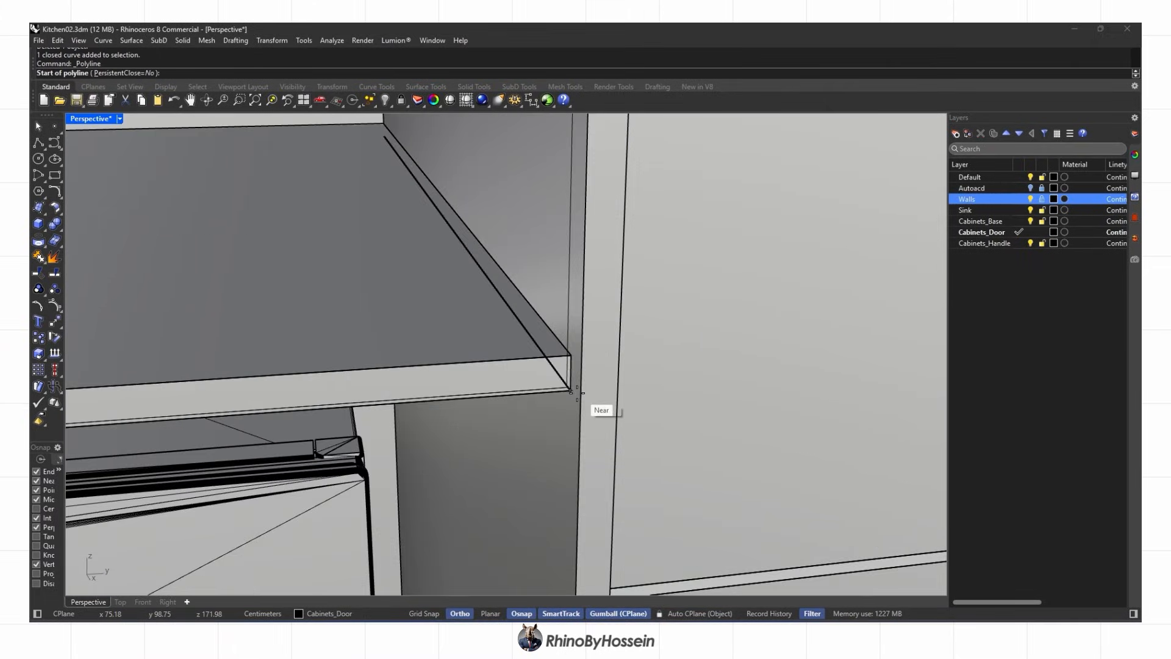
click(578, 394)
scroll(578, 393, down, 6)
right_drag(567, 378, 475, 378)
scroll(86, 342, up, 6)
click(86, 343)
Outline the lower niche of the tall cabinet as a closed polyline
shift+right_drag(210, 549, 494, 305)
shift+right_drag(494, 568, 449, 244)
scroll(360, 402, up, 5)
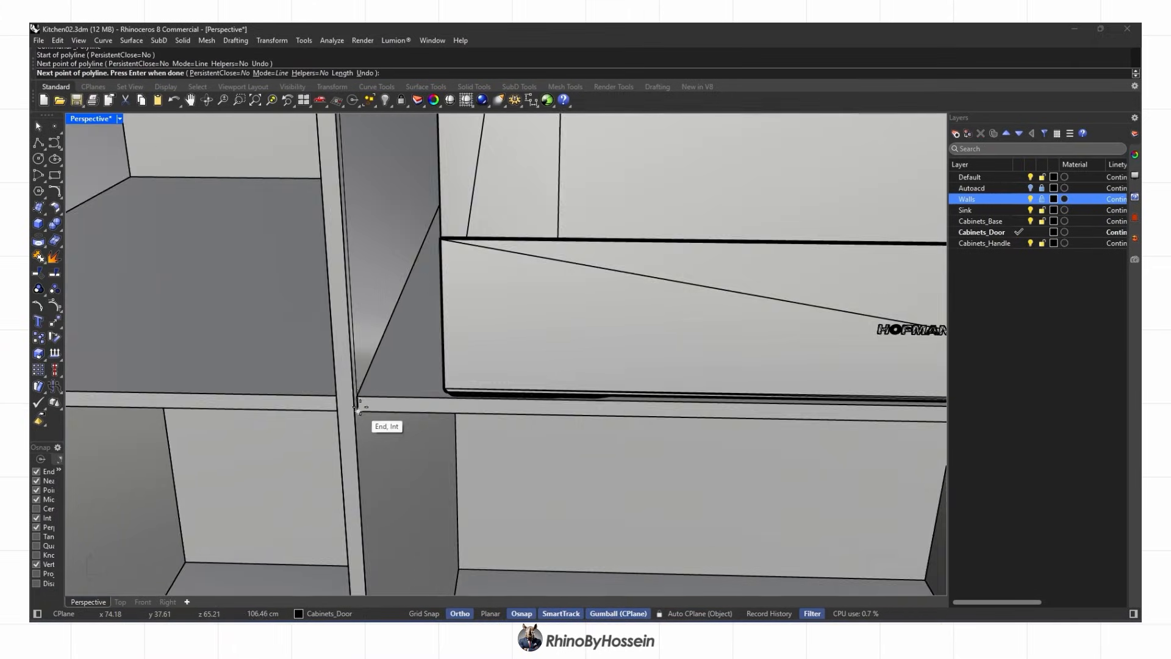
click(357, 399)
scroll(357, 400, down, 5)
click(843, 402)
scroll(844, 401, down, 6)
scroll(680, 226, up, 8)
shift+right_drag(797, 311, 647, 280)
click(676, 218)
scroll(676, 218, down, 8)
Draw another niche outline from the lower shelf's left corner around its far corners
key(space)
scroll(359, 513, up, 7)
click(289, 312)
scroll(289, 312, down, 6)
shift+right_drag(937, 293, 189, 479)
click(919, 319)
scroll(919, 320, down, 6)
scroll(693, 351, up, 6)
click(693, 351)
click(291, 420)
scroll(291, 421, down, 6)
scroll(263, 277, up, 6)
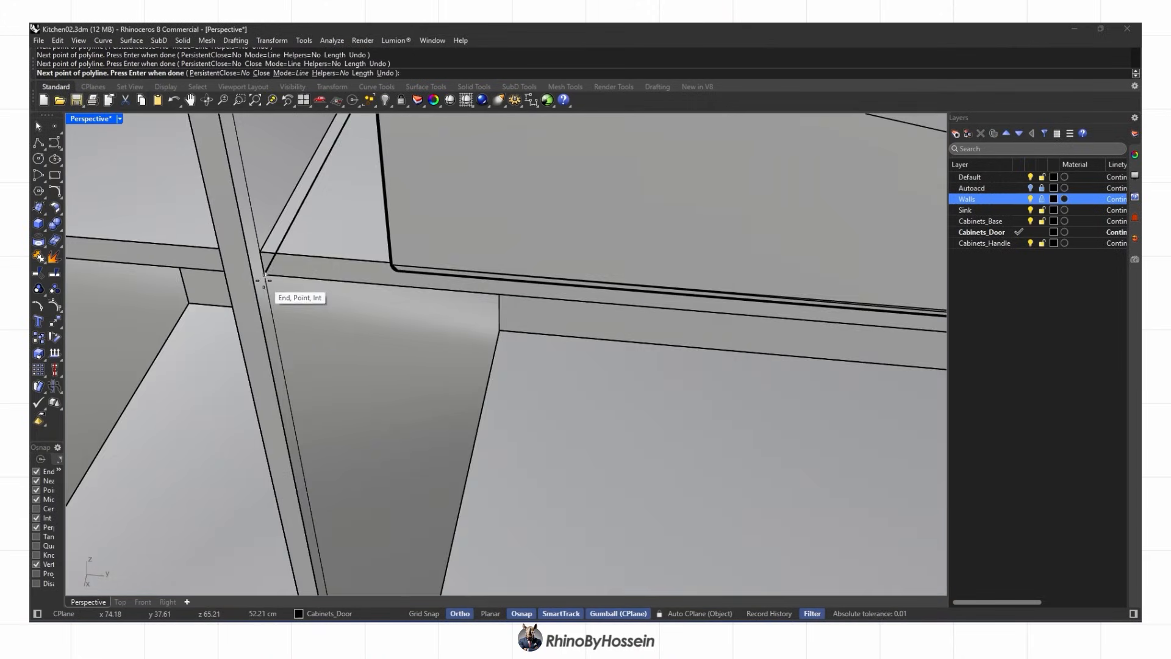
Extrude the closed outlines into solid panels and delete the source curves
shift+click(255, 233)
scroll(305, 280, down, 8)
shift+right_drag(305, 281, 329, 476)
scroll(312, 310, up, 7)
shift+click(310, 308)
scroll(310, 307, down, 6)
right_drag(311, 311, 452, 354)
click(45, 231)
click(88, 279)
key(Return)
key(Delete)
Inspect the new panels in Rendered display
right_drag(770, 466, 474, 334)
middle_click(616, 357)
click(628, 358)
scroll(620, 327, up, 4)
scroll(308, 350, up, 4)
Select the oven and look at the gap beneath it
click(309, 350)
scroll(386, 366, down, 6)
scroll(386, 366, down, 5)
right_drag(387, 366, 547, 419)
scroll(592, 422, up, 8)
mouse_move(818, 362)
right_down()
mouse_move(863, 481)
mouse_move(803, 353)
right_up()
scroll(863, 481, up, 4)
Try moving the door's top surface, then undo the move
click(803, 354)
scroll(802, 353, down, 6)
scroll(466, 360, up, 3)
drag(461, 337, 462, 333)
key(Escape)
scroll(461, 333, down, 5)
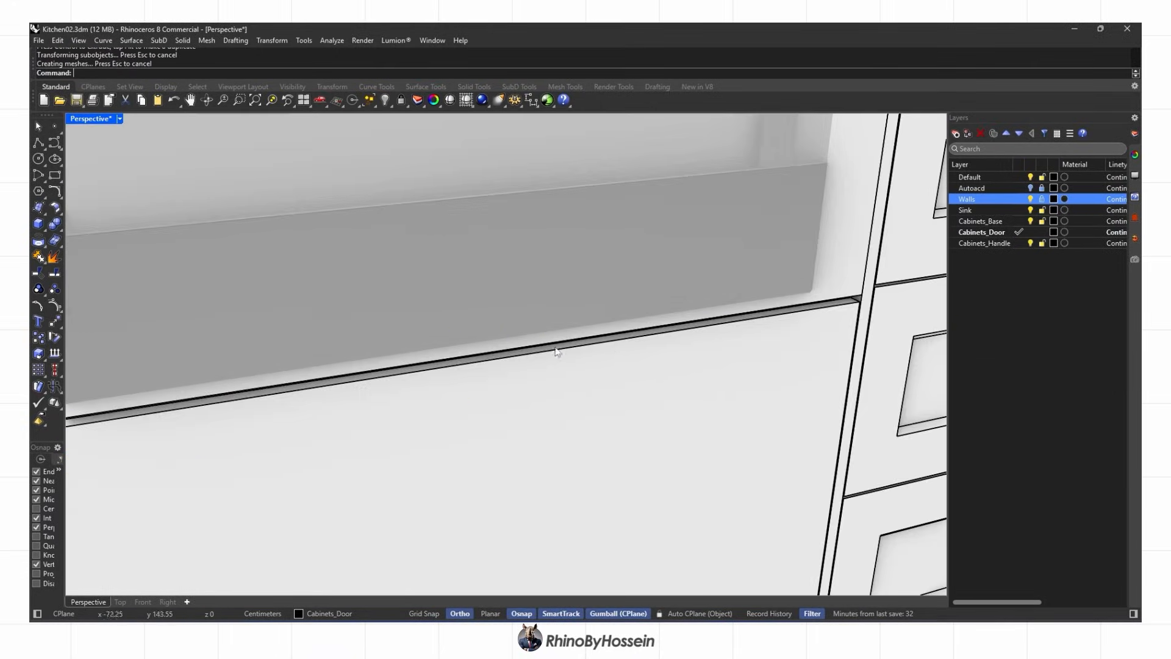
scroll(811, 444, up, 6)
key(ctrl+z)
scroll(811, 444, down, 3)
right_drag(811, 445, 810, 421)
Check the Front view, return to Shaded perspective and turn off Ortho
click(143, 602)
scroll(340, 480, up, 5)
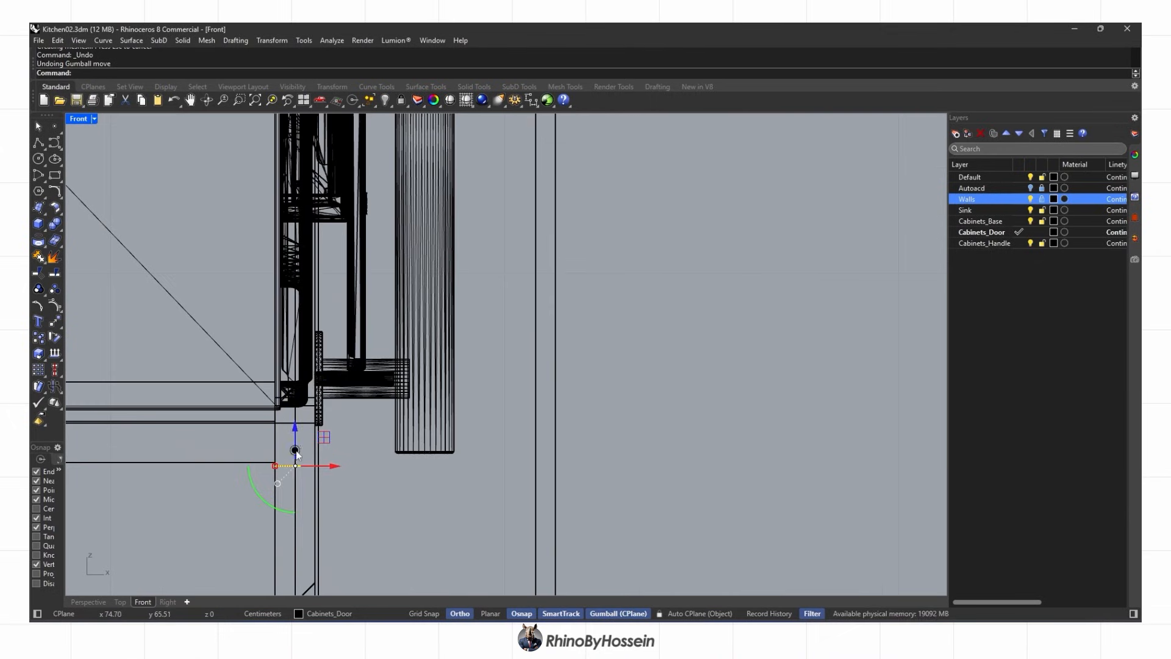
click(89, 602)
key(Escape)
scroll(488, 401, down, 5)
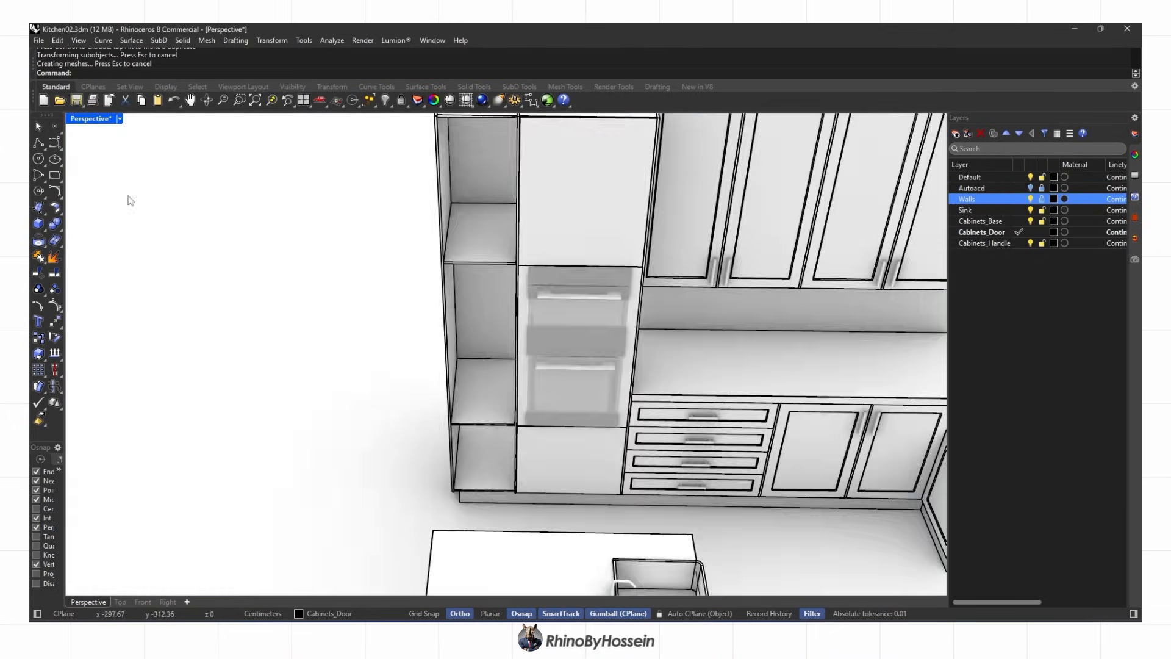
click(39, 143)
right_drag(450, 208, 450, 272)
key(F8)
scroll(449, 272, up, 7)
key(ctrl+alt+s)
Draw a door outline from the cabinet's top corner to its middle and bottom-left corner
click(388, 302)
scroll(561, 307, down, 6)
click(569, 306)
scroll(570, 306, down, 4)
scroll(540, 367, up, 9)
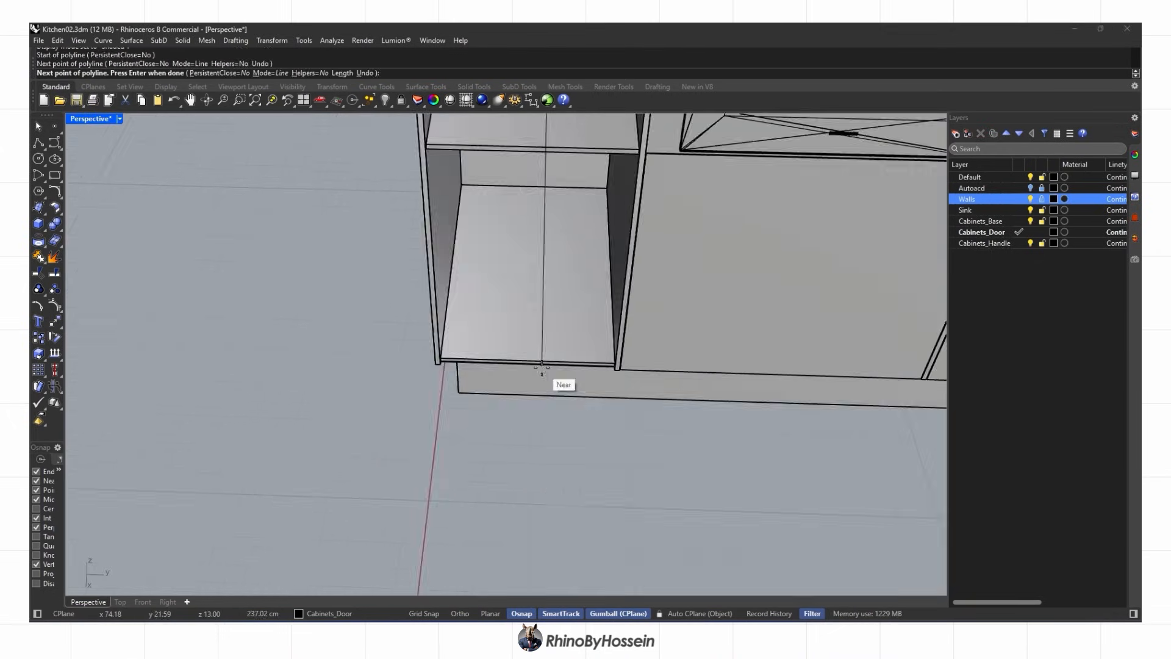
click(502, 358)
click(233, 351)
scroll(277, 407, down, 6)
scroll(278, 407, down, 6)
scroll(297, 304, up, 8)
Mirror the door outline about the cabinet's middle
click(517, 376)
text(Mirror)
key(Return)
click(518, 334)
Offset the door outline inward and delete the unneeded curve
click(517, 385)
text(Offset)
key(Return)
click(471, 393)
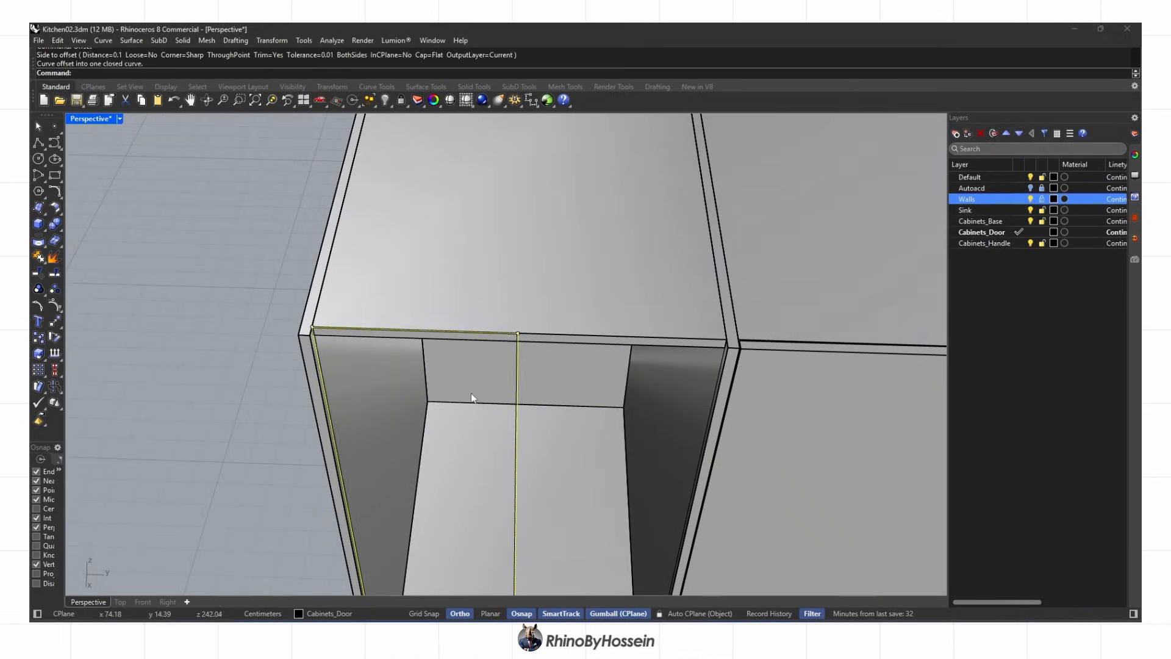
key(Delete)
Extrude the door outlines into flat door panels and delete the source curves
scroll(435, 273, up, 3)
scroll(419, 340, down, 6)
click(40, 225)
click(72, 261)
click(700, 314)
scroll(582, 325, down, 8)
key(Delete)
Review the new doors in Rendered display, then switch back to Shaded
right_drag(582, 332, 478, 309)
middle_click(477, 310)
click(497, 315)
scroll(524, 342, down, 6)
mouse_move(537, 366)
right_down()
mouse_move(567, 391)
mouse_move(594, 378)
right_up()
middle_click(594, 379)
click(594, 379)
Isolate the tall cabinet's side panels and door fronts, hiding everything else
scroll(537, 341, up, 5)
right_drag(500, 342, 488, 386)
shift+click(561, 536)
right_drag(562, 536, 211, 181)
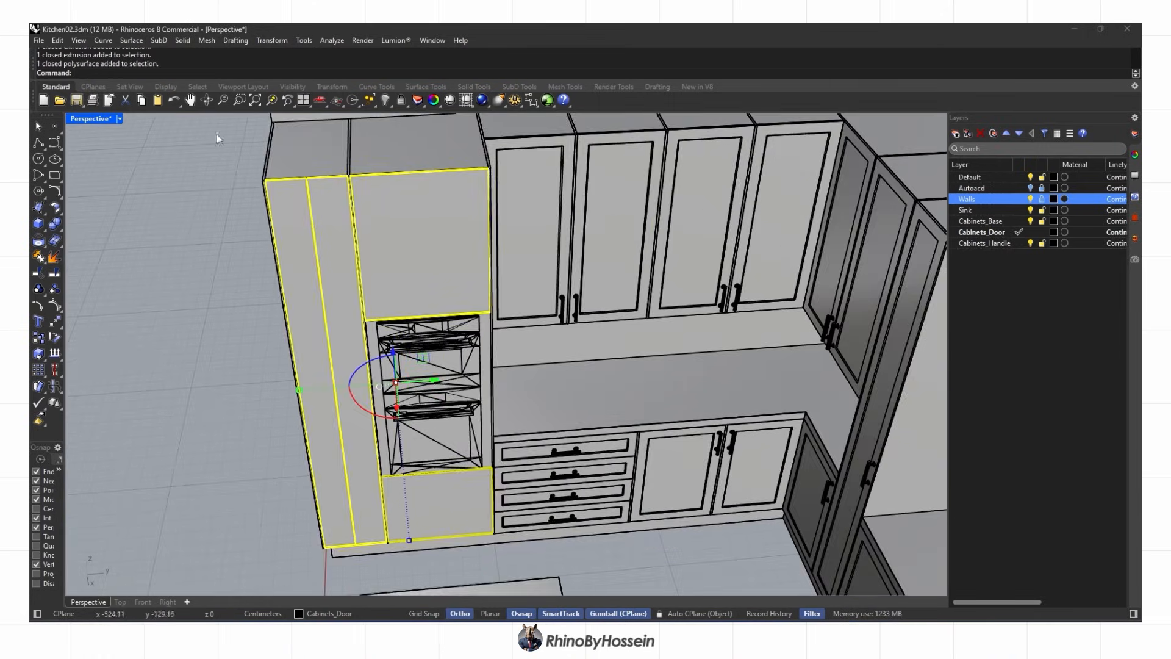
click(408, 123)
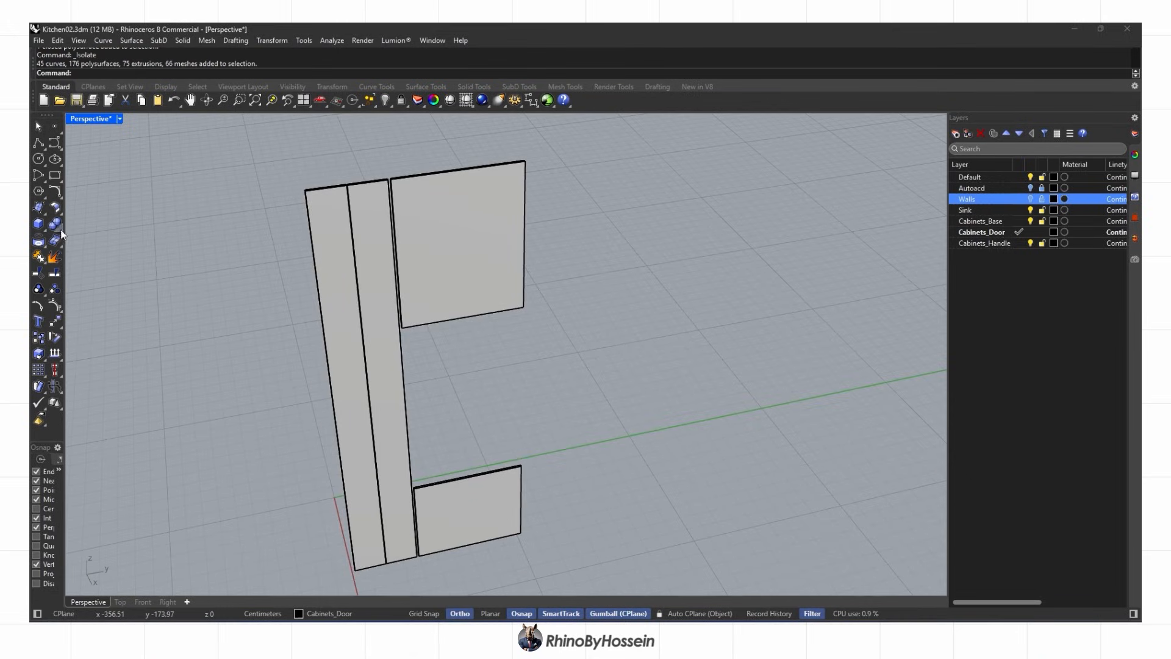
Offset the upper door's edge curve inward to create an inset curve, deleting a stray curve
click(503, 347)
text(offset)
key(Return)
click(480, 275)
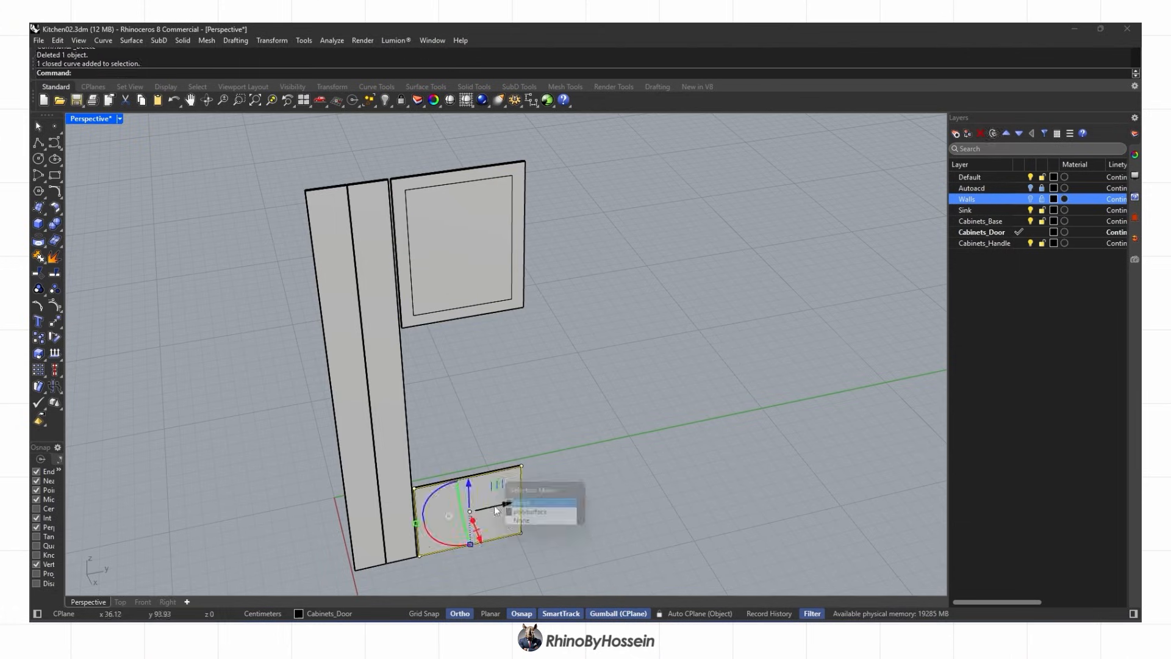
scroll(394, 453, up, 2)
click(397, 411)
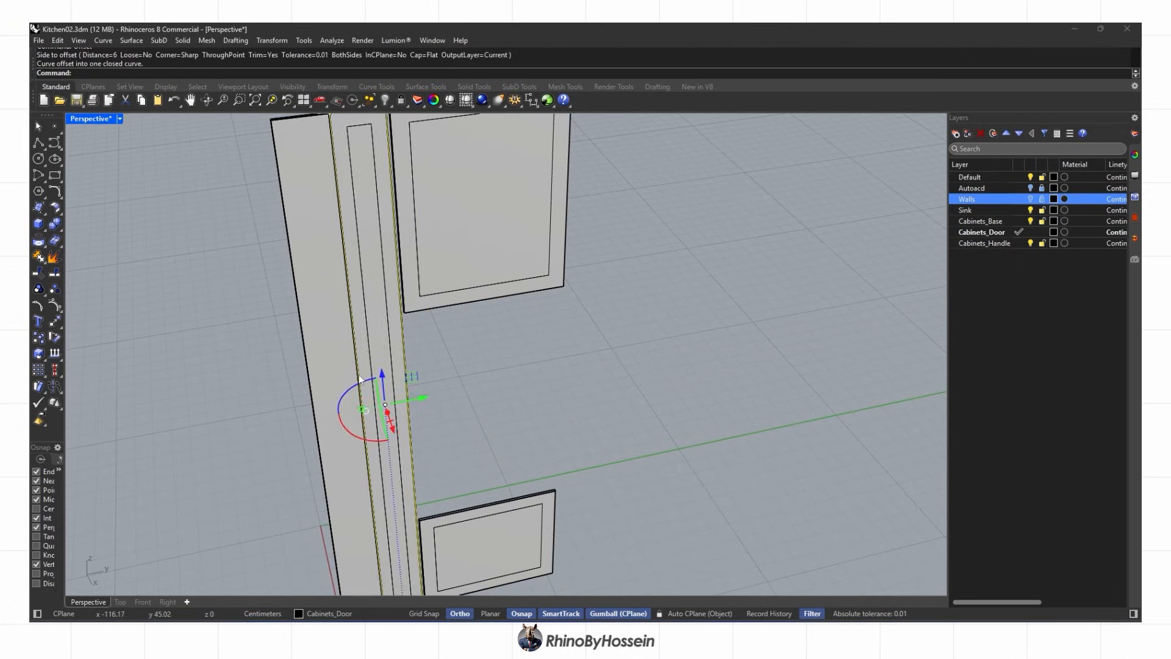
scroll(360, 379, down, 2)
key(Delete)
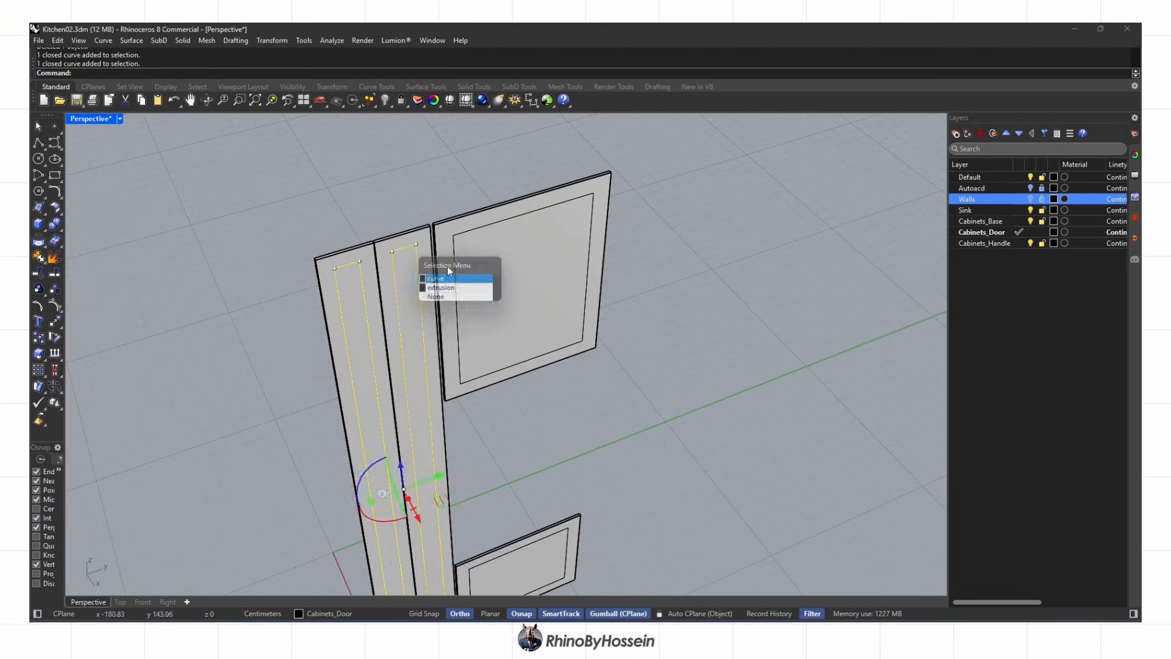
Extrude the selected inset curves to both sides by 0.5
click(449, 278)
right_drag(518, 452, 519, 426)
shift+click(529, 510)
right_drag(530, 510, 564, 449)
click(43, 227)
click(105, 259)
click(222, 73)
text(.5)
Boolean-subtract the inset solids from the lower, two tall and upper door panels
right_drag(636, 404, 543, 378)
click(519, 400)
shift+click(470, 421)
shift+click(427, 432)
scroll(442, 431, down, 5)
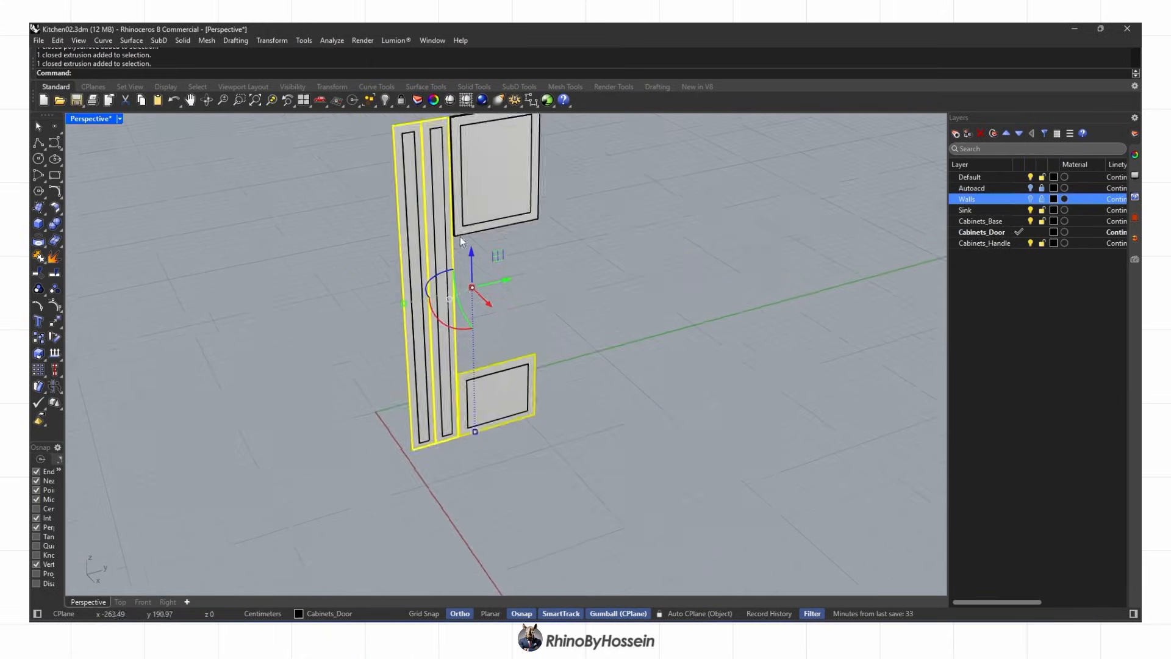
scroll(461, 238, up, 3)
shift+click(461, 237)
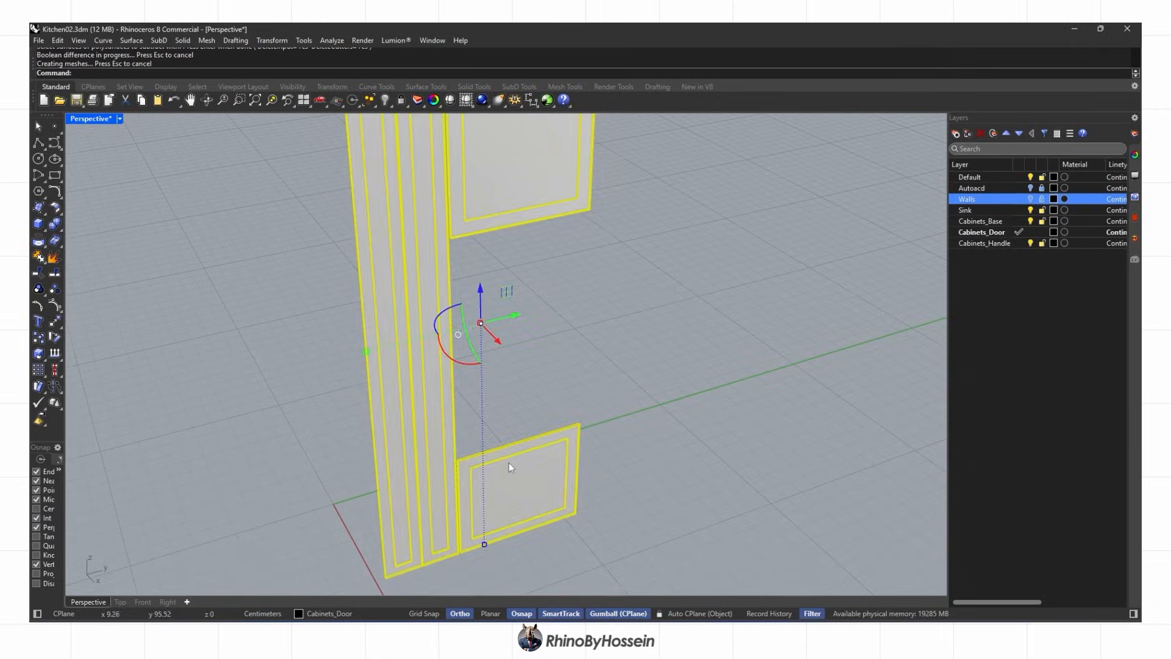
click(646, 457)
right_drag(647, 457, 567, 467)
scroll(567, 466, down, 3)
scroll(427, 513, up, 10)
scroll(422, 514, up, 4)
Chamfer the recesses' inner edges by 0.5 and view the doors in Rendered display
click(418, 495)
click(391, 487)
click(120, 602)
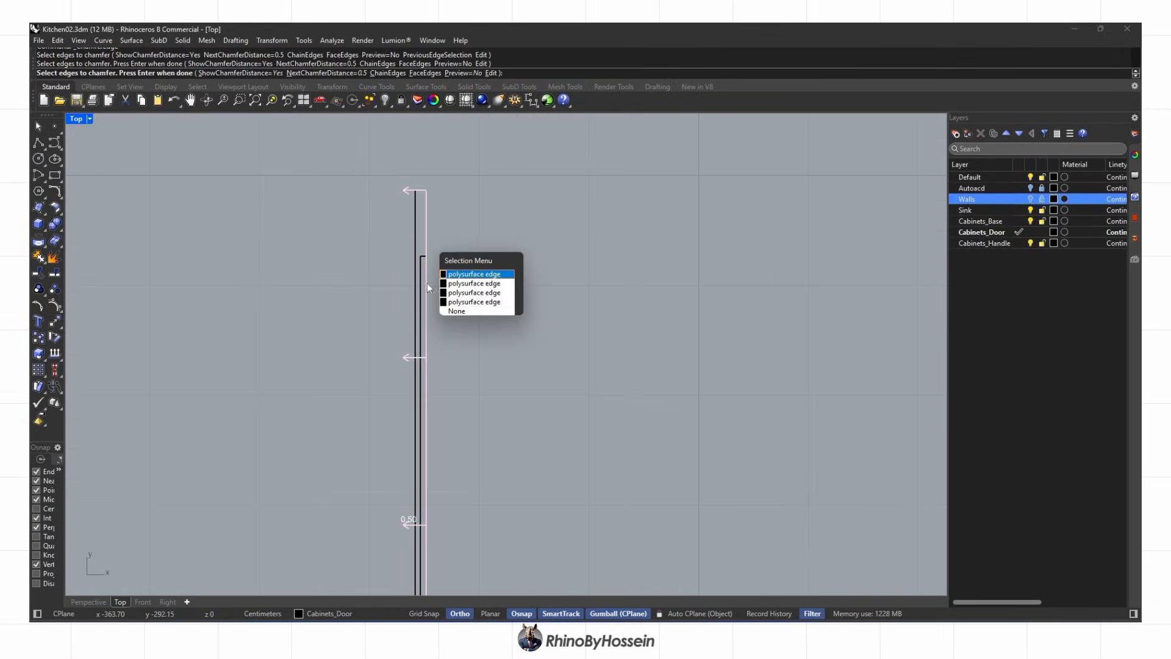
scroll(495, 336, down, 4)
scroll(493, 150, up, 2)
drag(485, 160, 493, 147)
scroll(487, 496, up, 12)
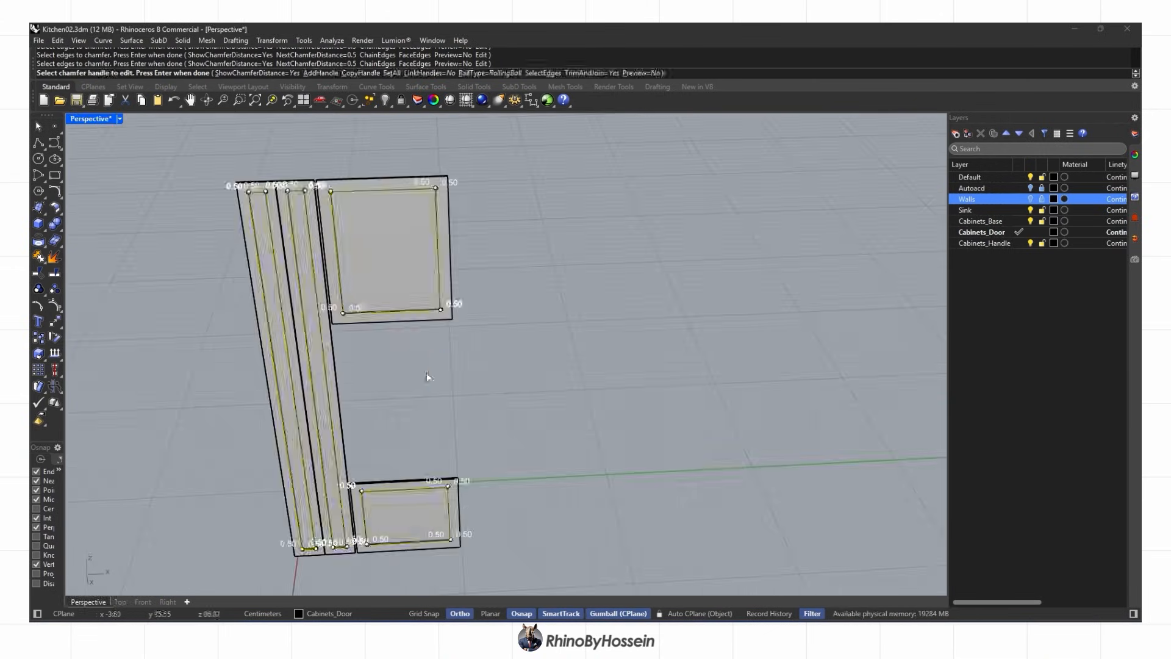
middle_click(394, 329)
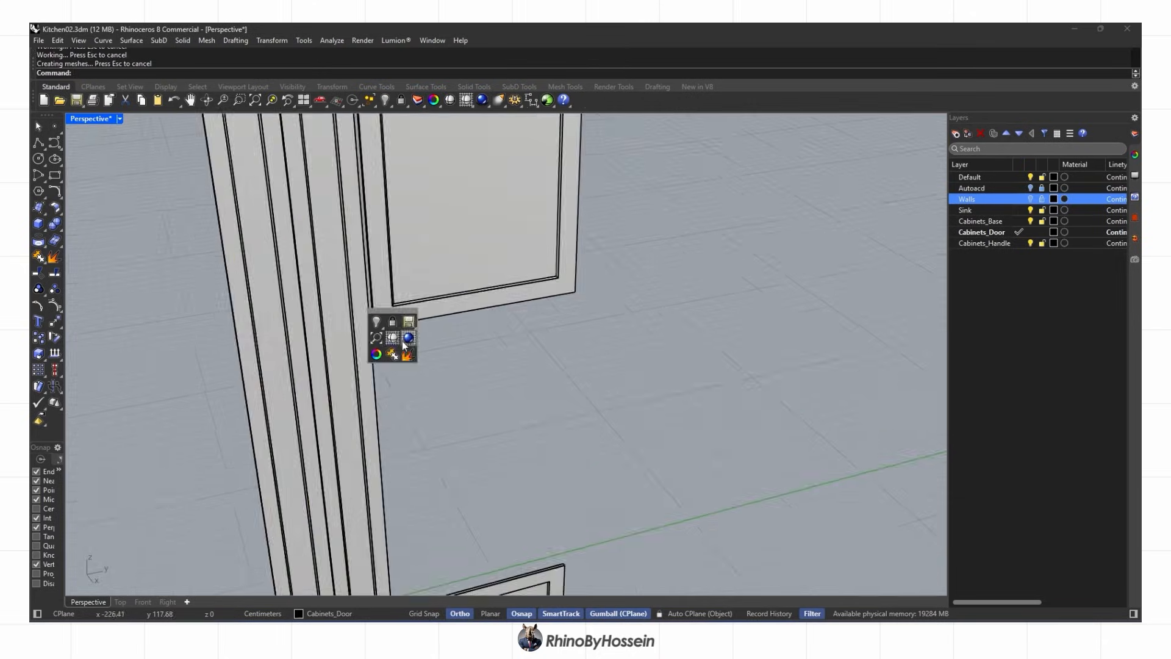
click(399, 341)
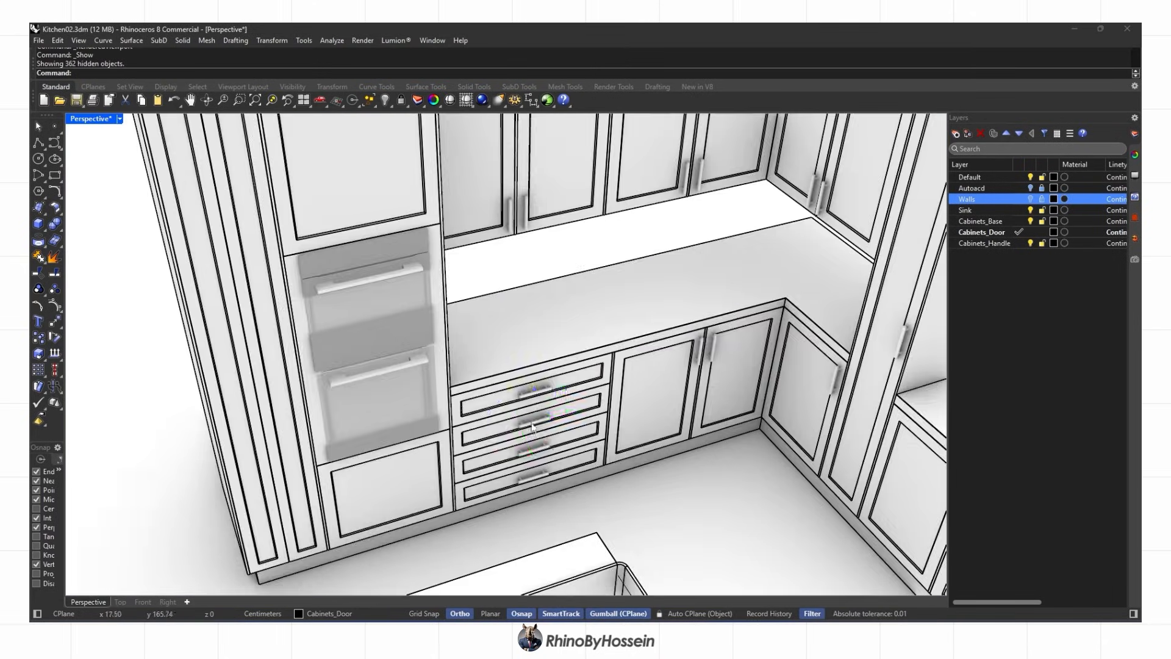
Raise a drawer handle up the Z axis to sit above the oven
click(499, 422)
drag(434, 403, 432, 259)
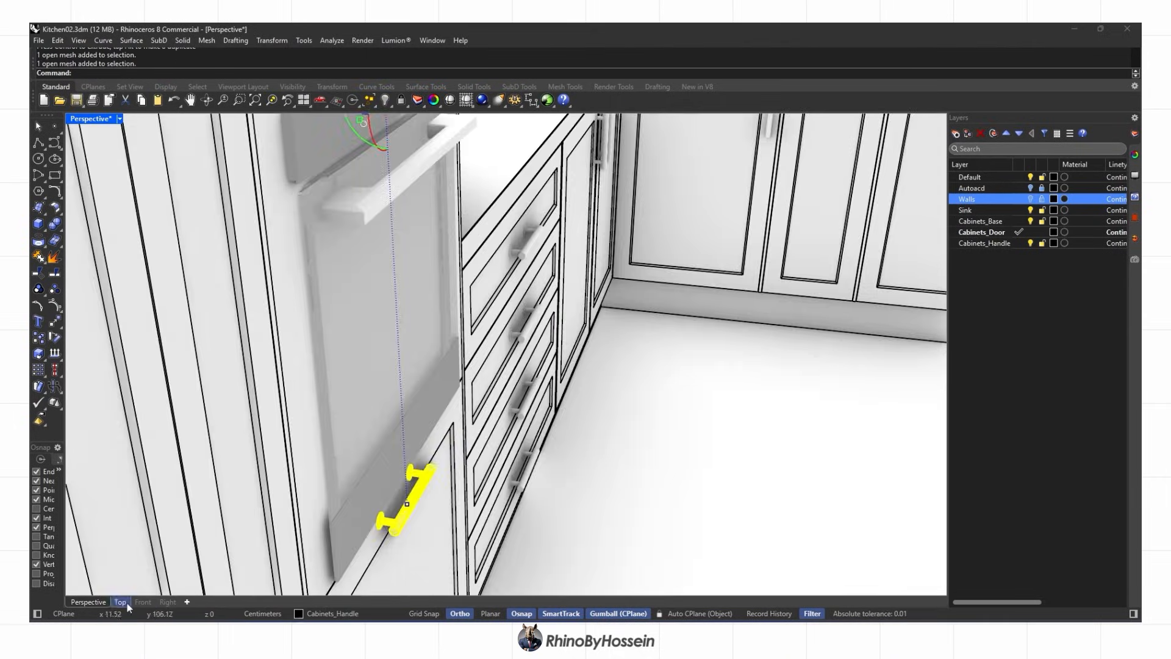
click(120, 602)
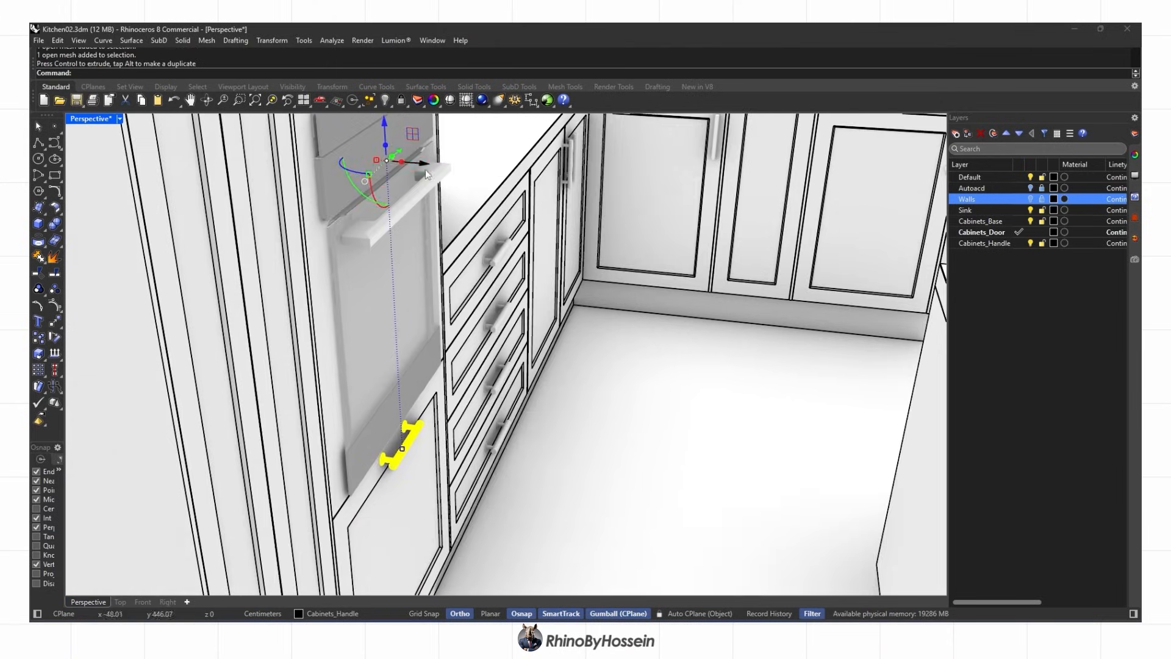
right_drag(427, 174, 549, 293)
scroll(610, 298, down, 5)
Copy another handle to a new spot and nudge the copy slightly higher
click(673, 299)
alt+drag(682, 253, 701, 266)
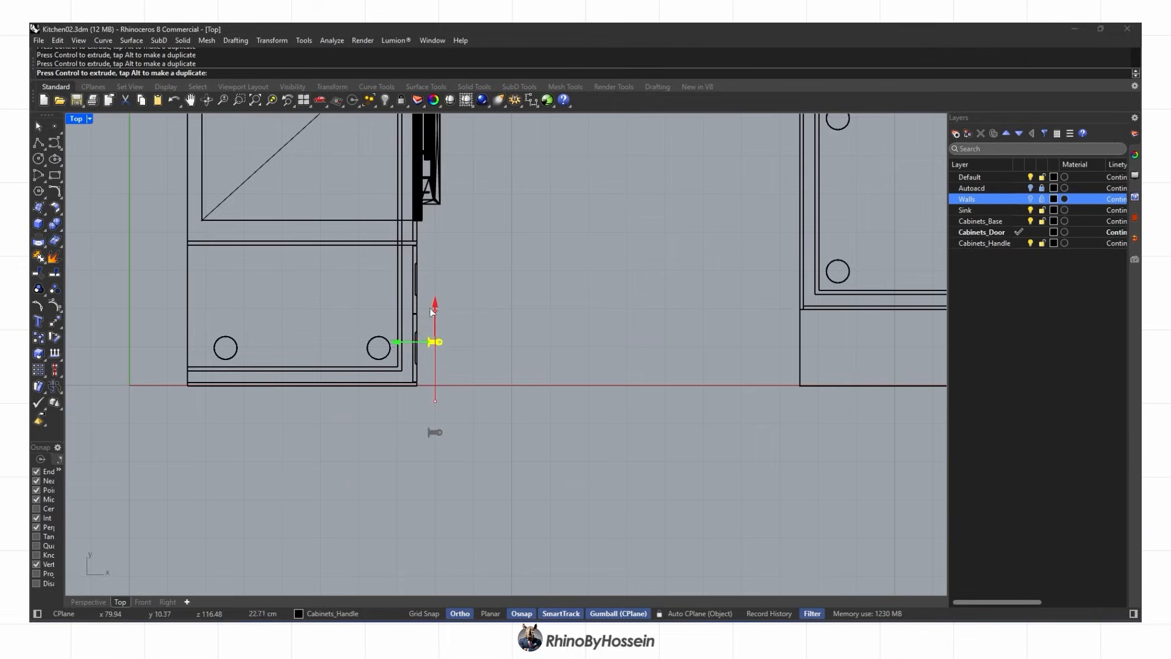
drag(430, 308, 430, 288)
key(Escape)
scroll(424, 305, up, 8)
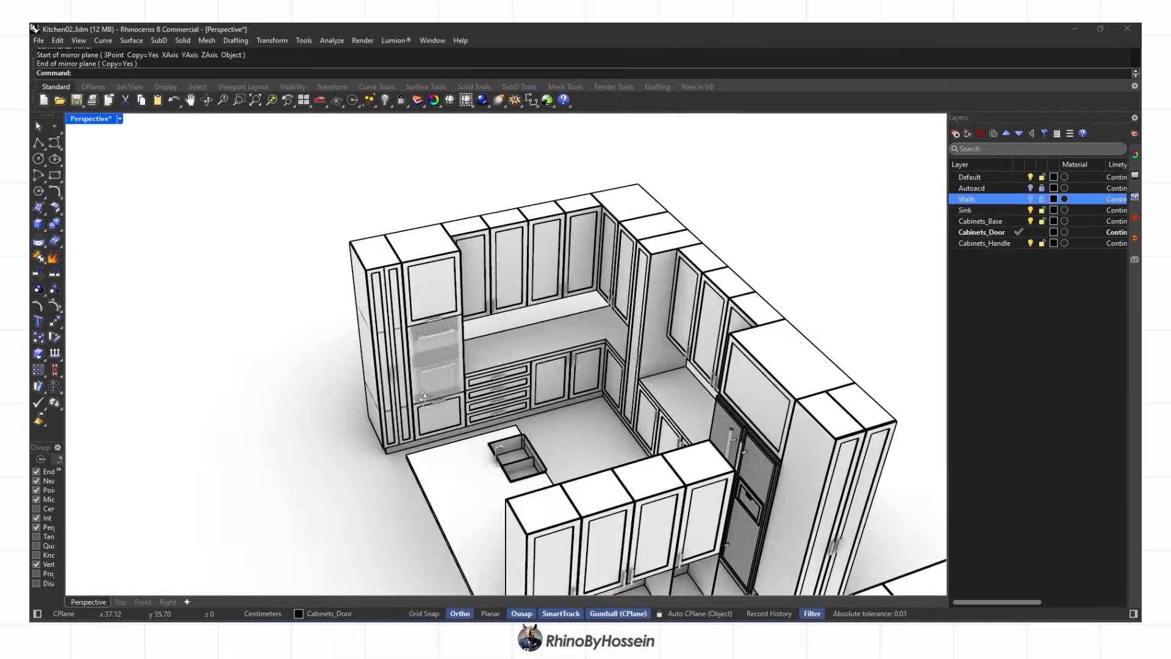
Turn the Walls layer back on and view the whole kitchen plan from Top
mouse_move(549, 305)
right_down()
mouse_move(334, 375)
mouse_move(518, 415)
right_up()
click(1031, 199)
right_drag(943, 257, 652, 375)
click(120, 602)
scroll(234, 390, down, 8)
right_drag(232, 407, 126, 579)
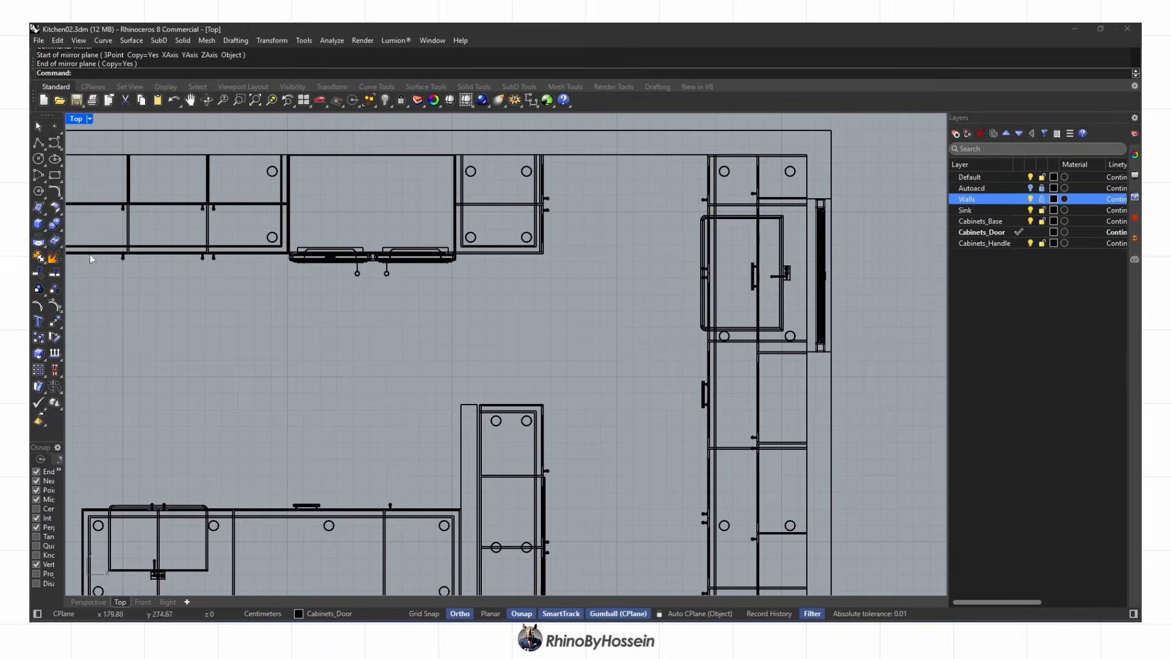
scroll(502, 436, up, 4)
Draw a rectangle along the tall cabinet's edge in Top and fix its coordinates with SetPt
scroll(482, 366, up, 5)
click(483, 348)
scroll(489, 373, down, 5)
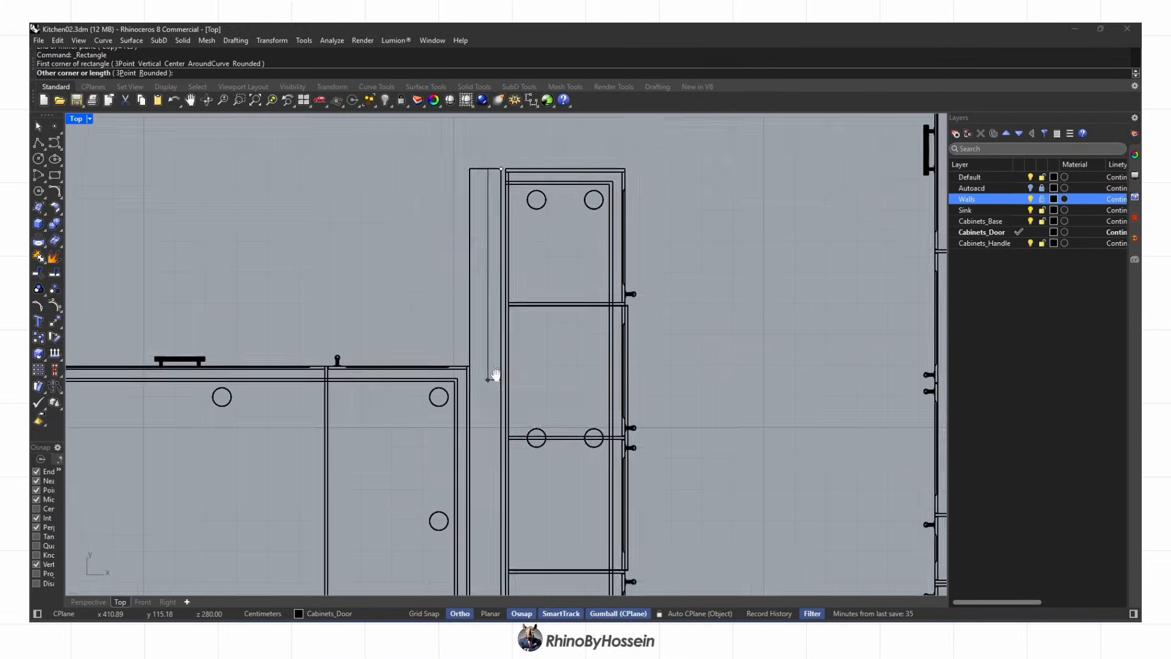
scroll(536, 178, down, 2)
scroll(514, 336, up, 6)
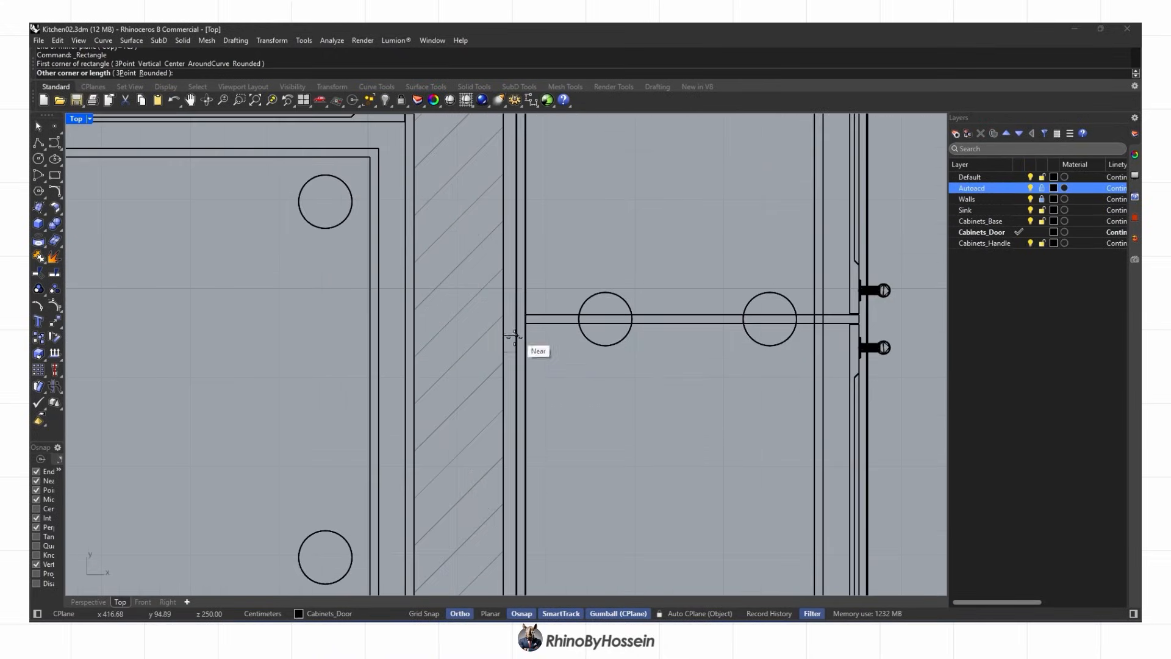
click(88, 602)
scroll(400, 466, down, 5)
right_drag(405, 462, 549, 371)
scroll(472, 388, up, 6)
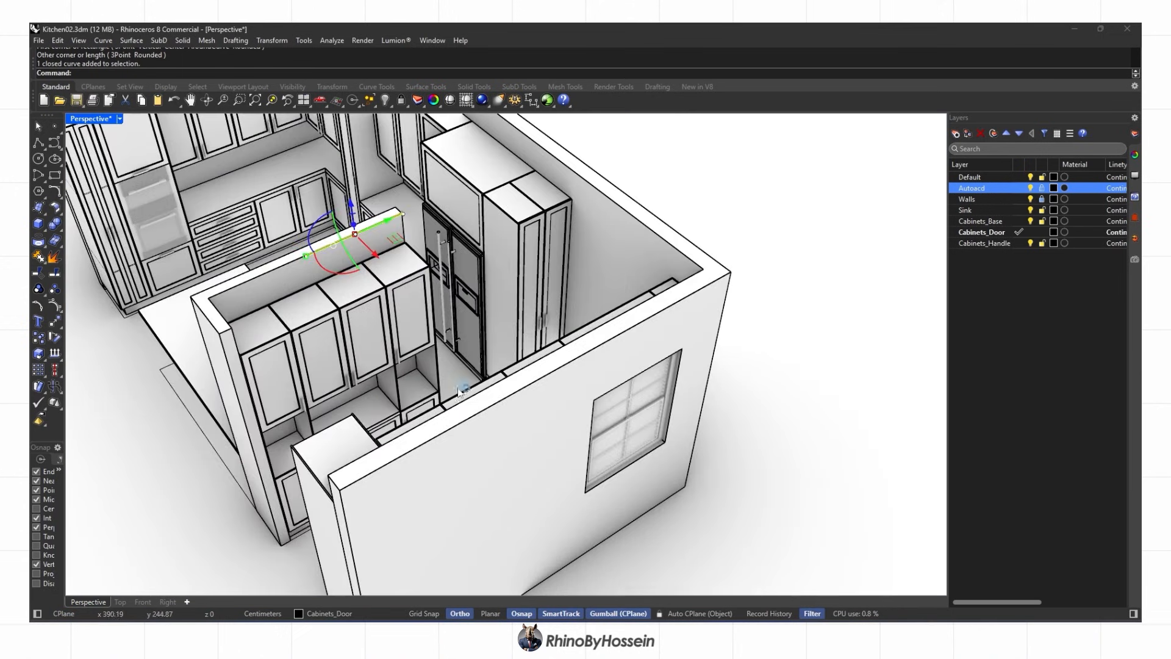
right_drag(471, 388, 431, 430)
scroll(431, 432, up, 3)
click(272, 40)
click(305, 200)
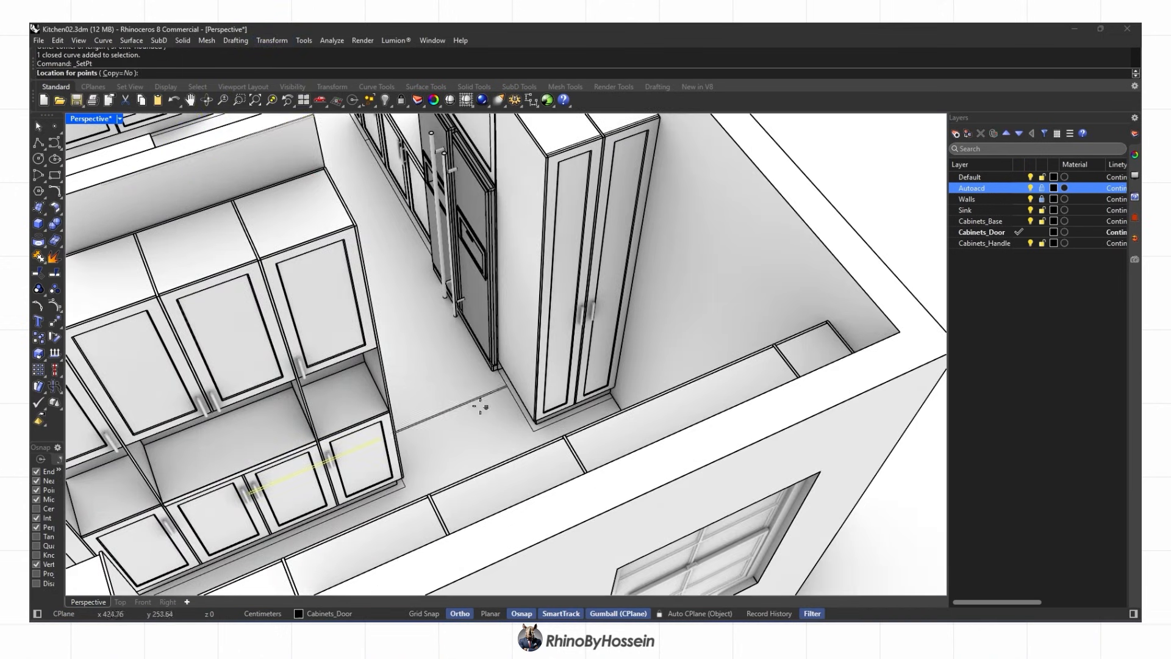
Extrude the rectangle into a tall flat end panel, move it into place, then bring up objects.3dm
click(120, 267)
scroll(294, 253, down, 5)
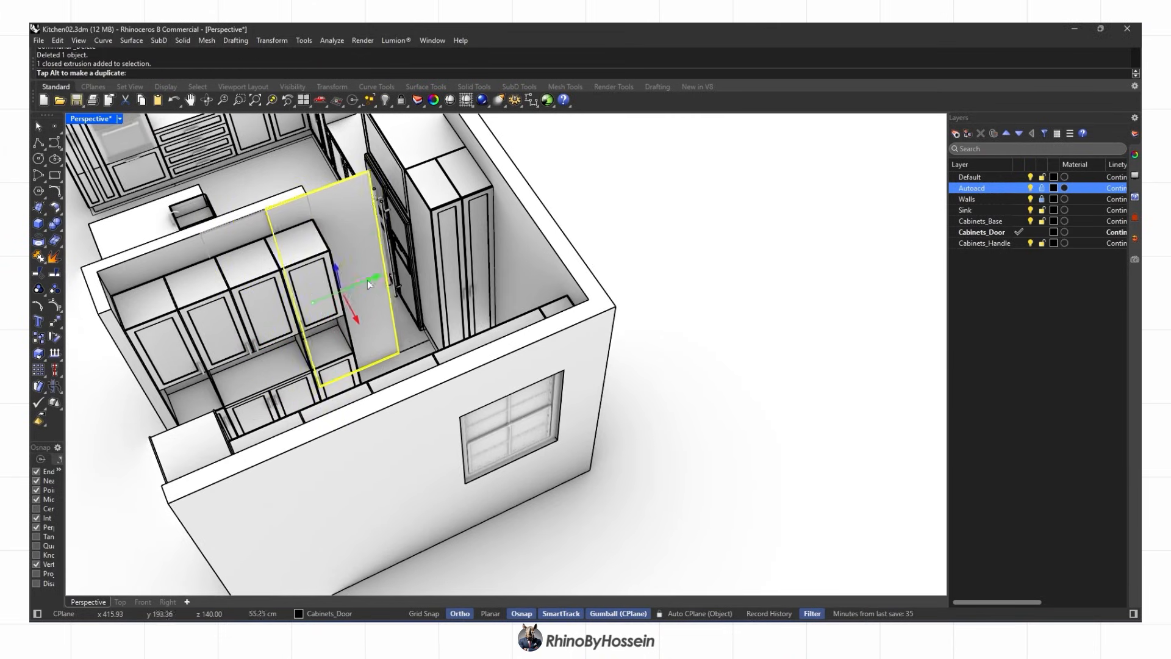
mouse_move(368, 280)
mouse_down()
mouse_move(383, 271)
mouse_move(363, 281)
mouse_up()
drag(363, 281, 358, 283)
click(613, 283)
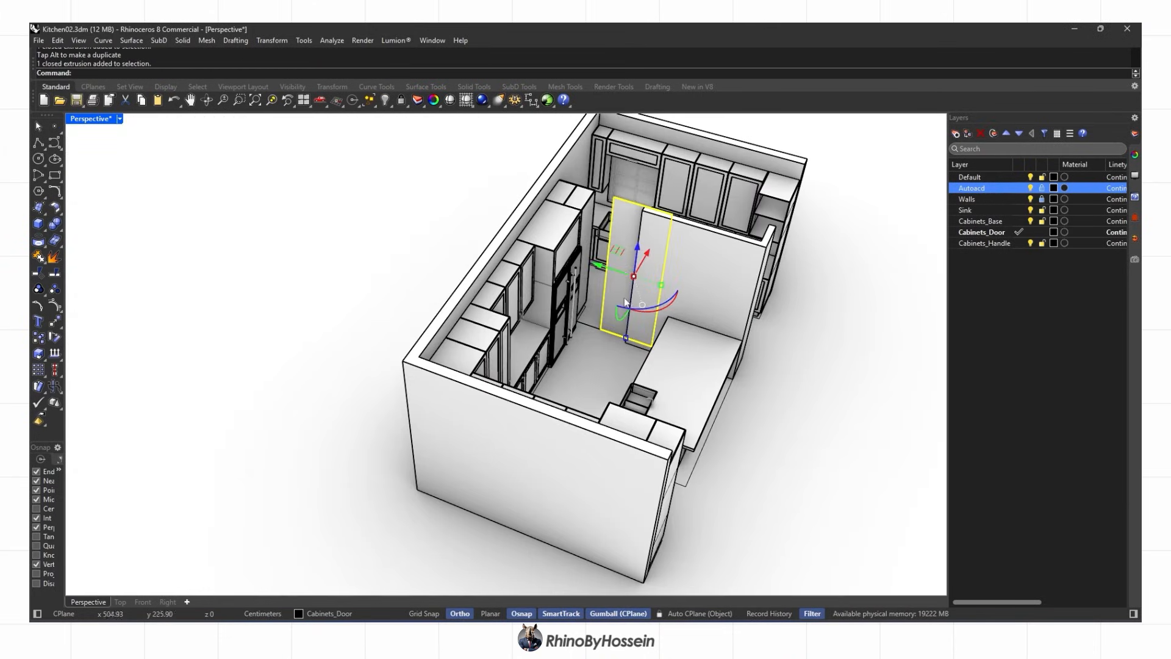
drag(620, 271, 621, 272)
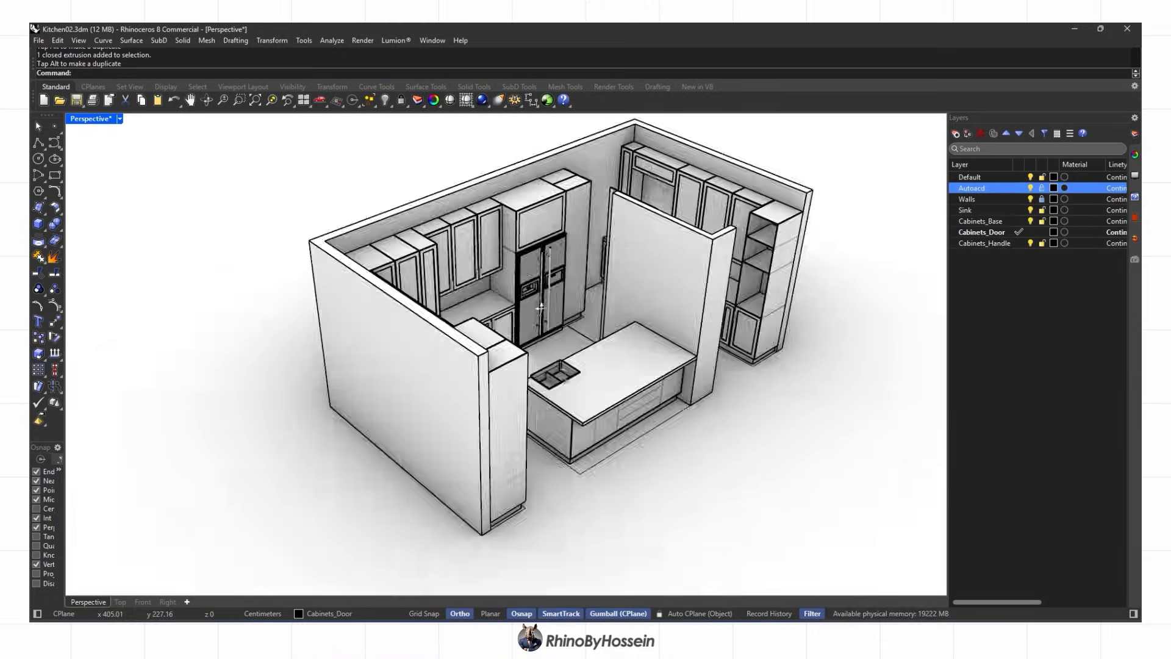
right_drag(640, 494, 508, 421)
scroll(509, 419, up, 1)
scroll(493, 394, up, 1)
shift+right_drag(577, 452, 579, 443)
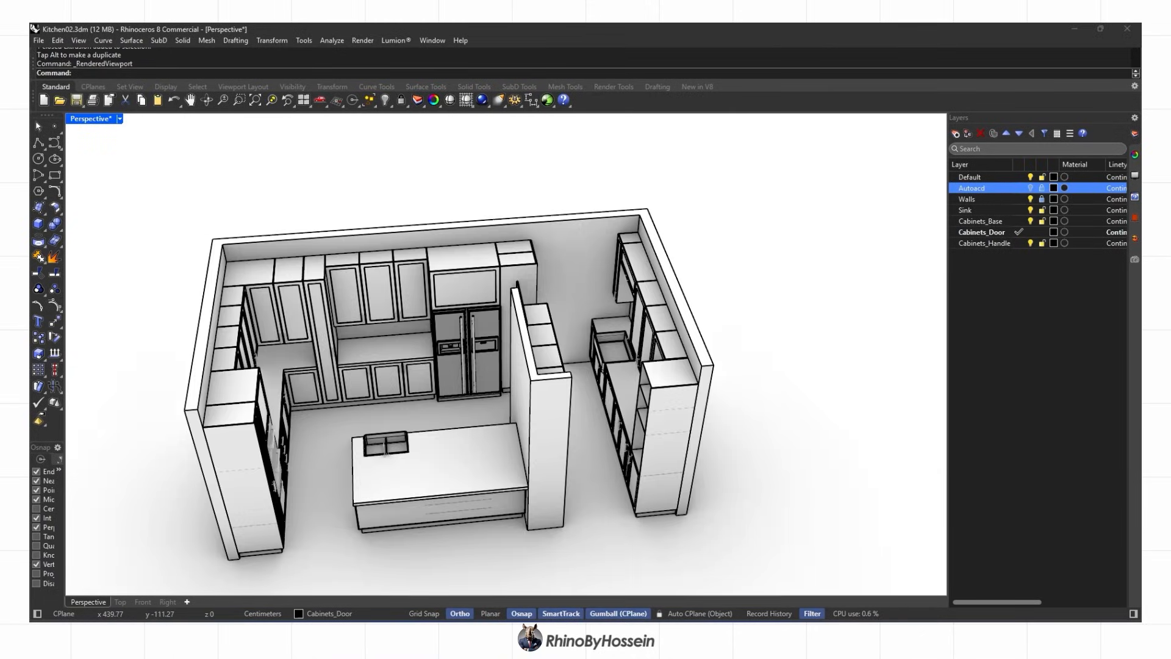
click(702, 635)
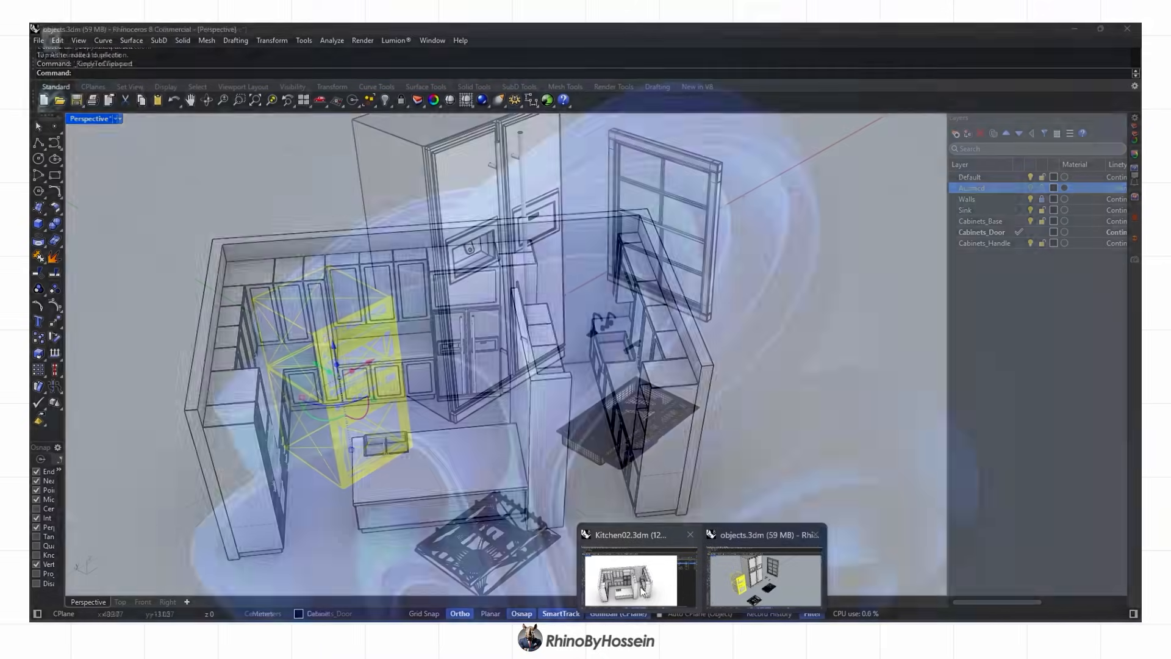
Copy the gas cooktop from objects.3dm and paste it into the kitchen file
scroll(701, 474, down, 2)
click(584, 519)
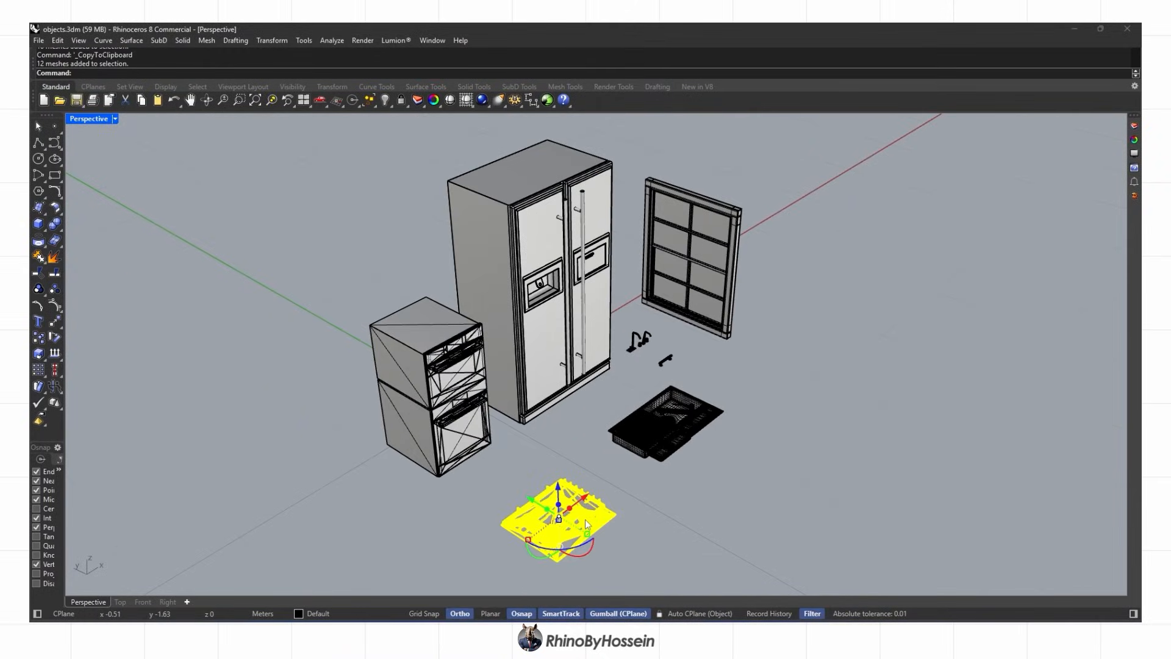
click(638, 571)
right_drag(576, 454, 603, 469)
key(ctrl+v)
click(120, 602)
scroll(375, 399, down, 10)
scroll(311, 416, down, 6)
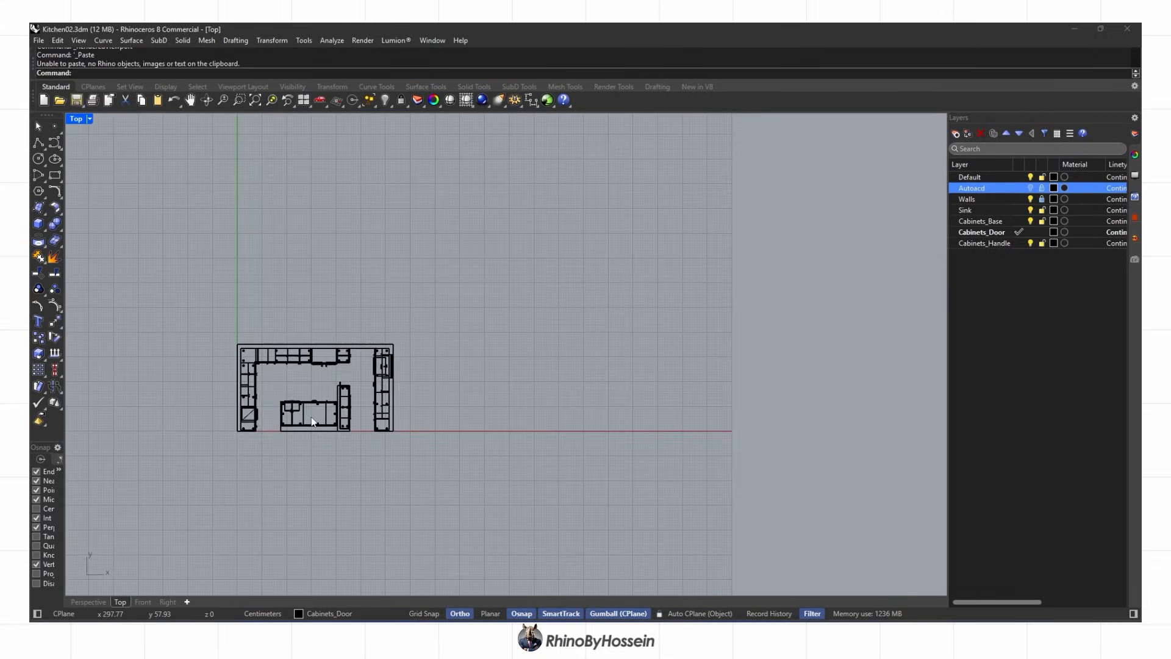
scroll(470, 463, up, 4)
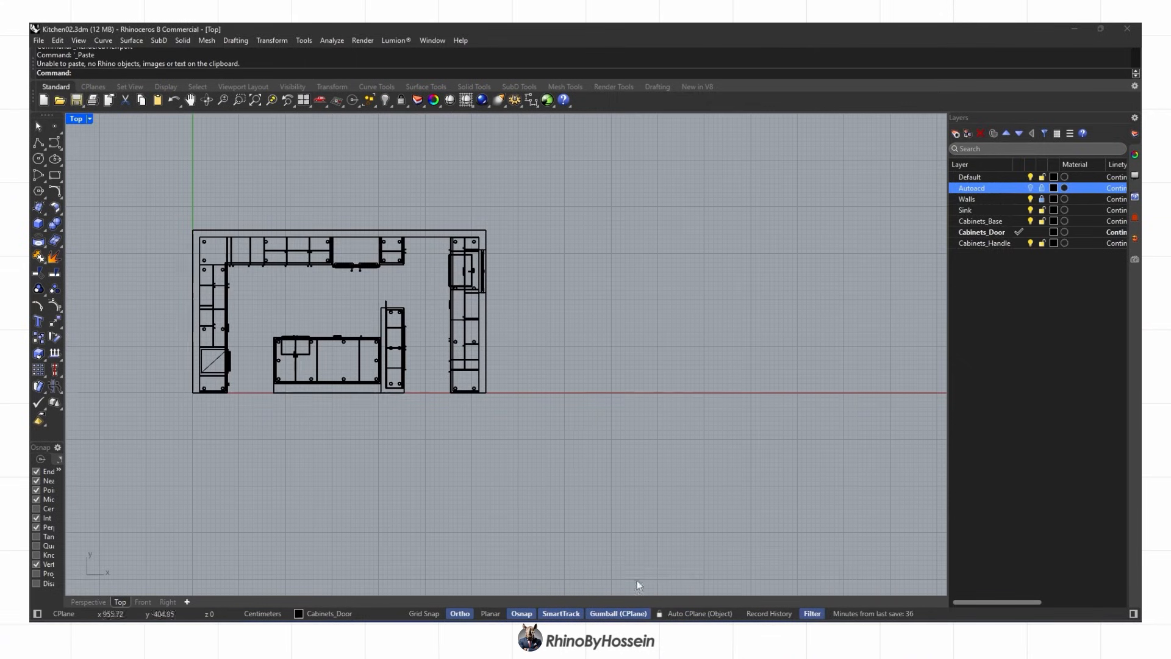
right_drag(514, 441, 490, 451)
key(ctrl+v)
Move the cooktop onto the right-hand counter and rotate it to line up with the counter
drag(436, 432, 435, 311)
scroll(431, 353, up, 12)
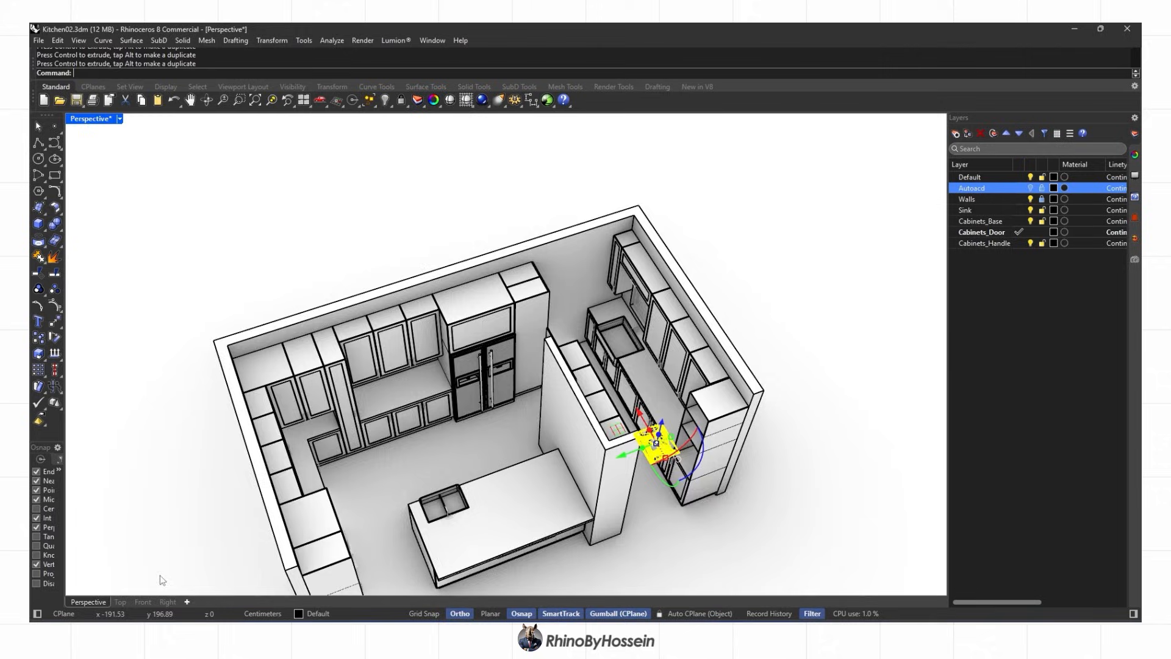
scroll(656, 420, up, 8)
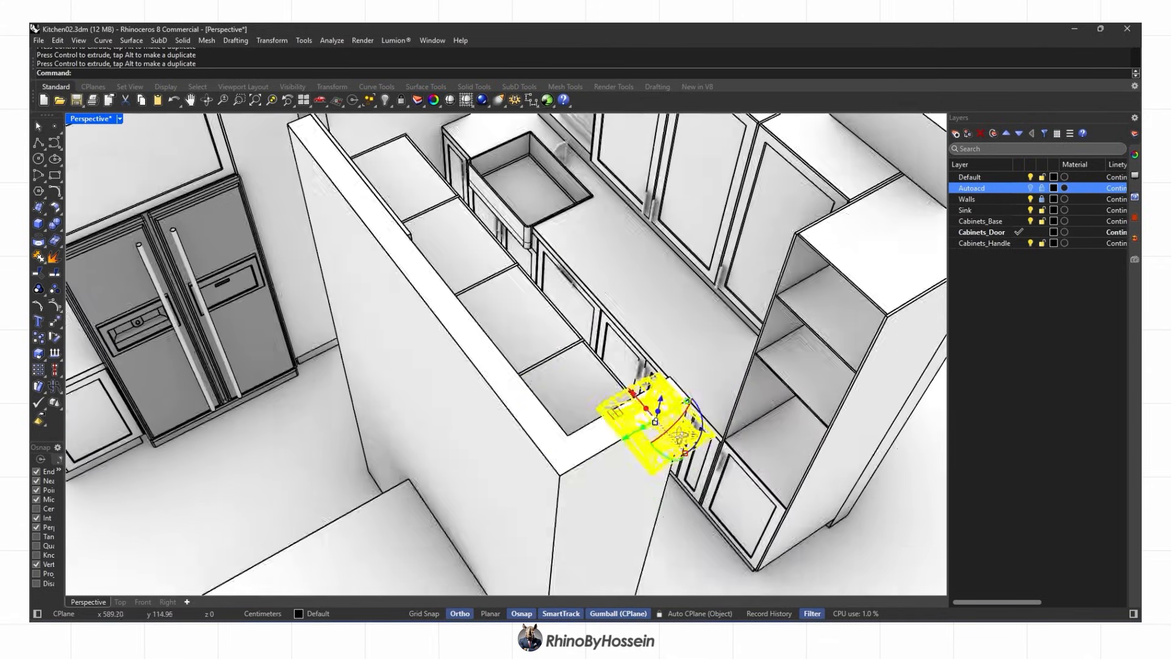
key(Escape)
click(541, 358)
right_drag(736, 348, 470, 342)
drag(478, 344, 453, 345)
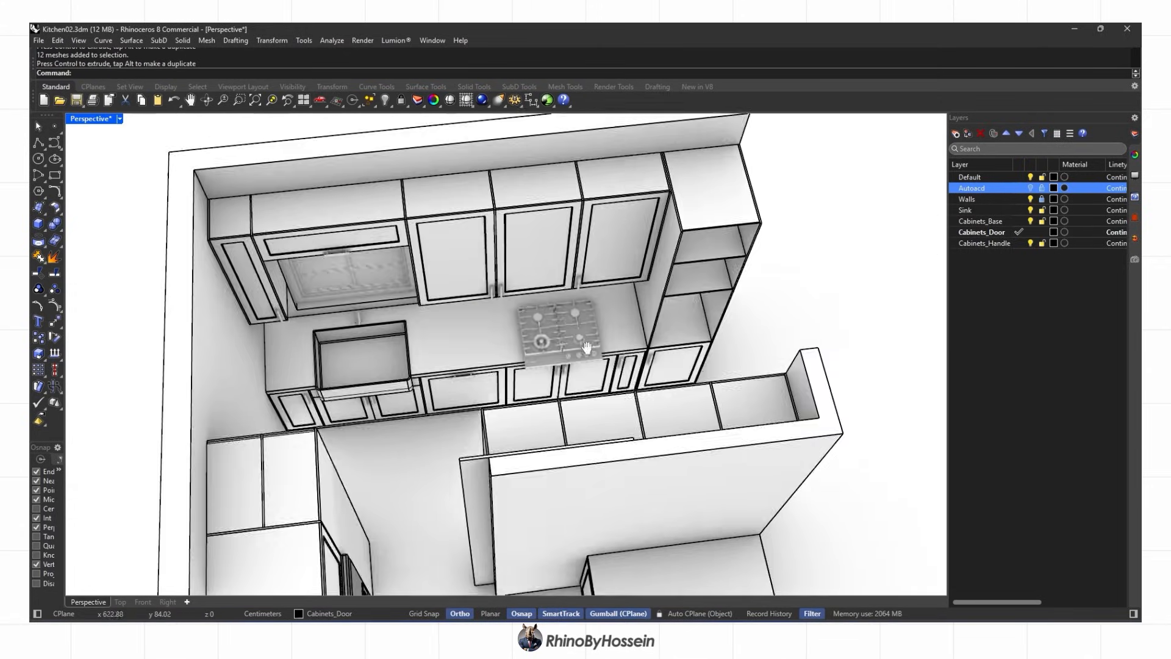
right_drag(610, 366, 671, 341)
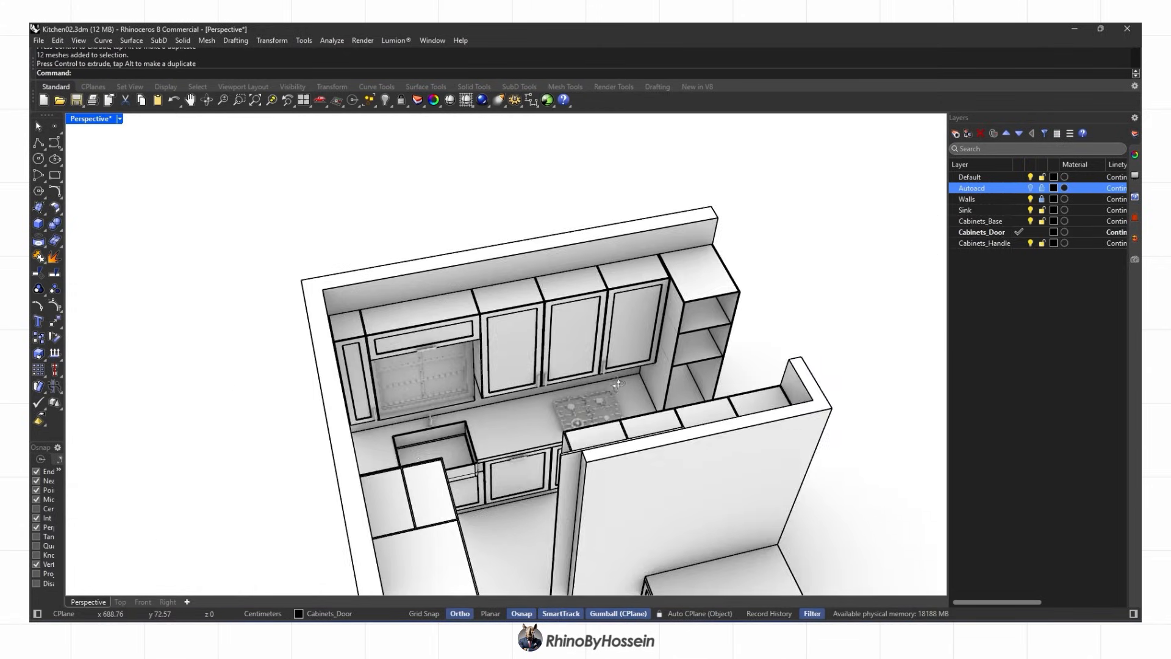
scroll(671, 341, up, 3)
Hide the Walls layer to see the counter clearly
click(1031, 198)
click(521, 423)
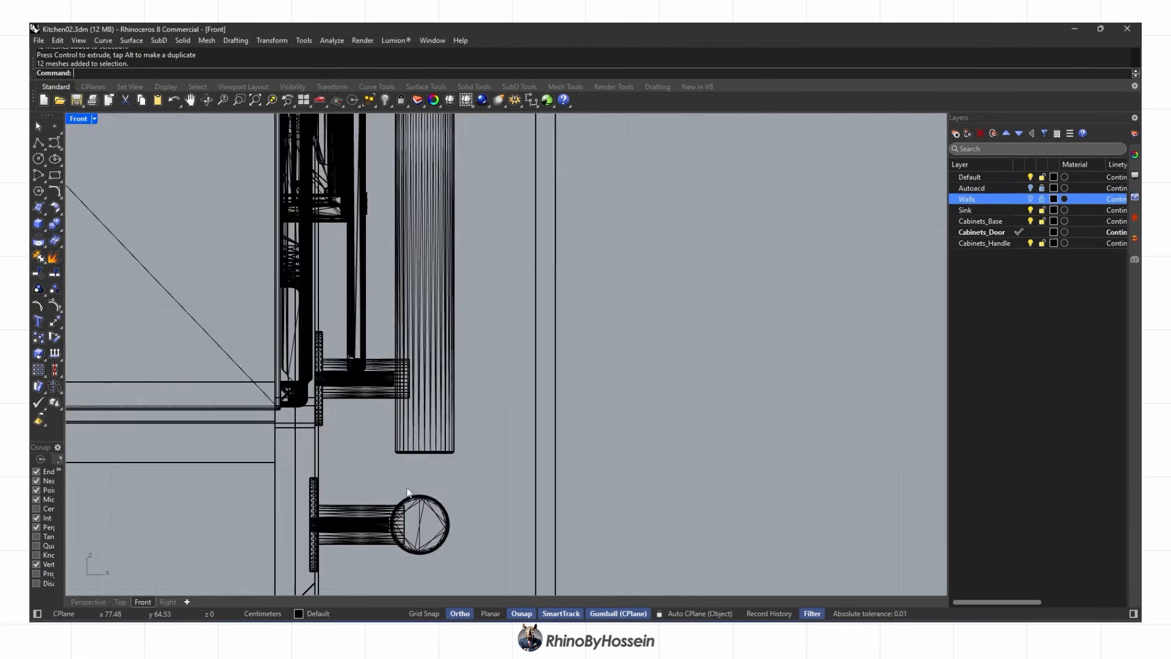
scroll(774, 384, down, 3)
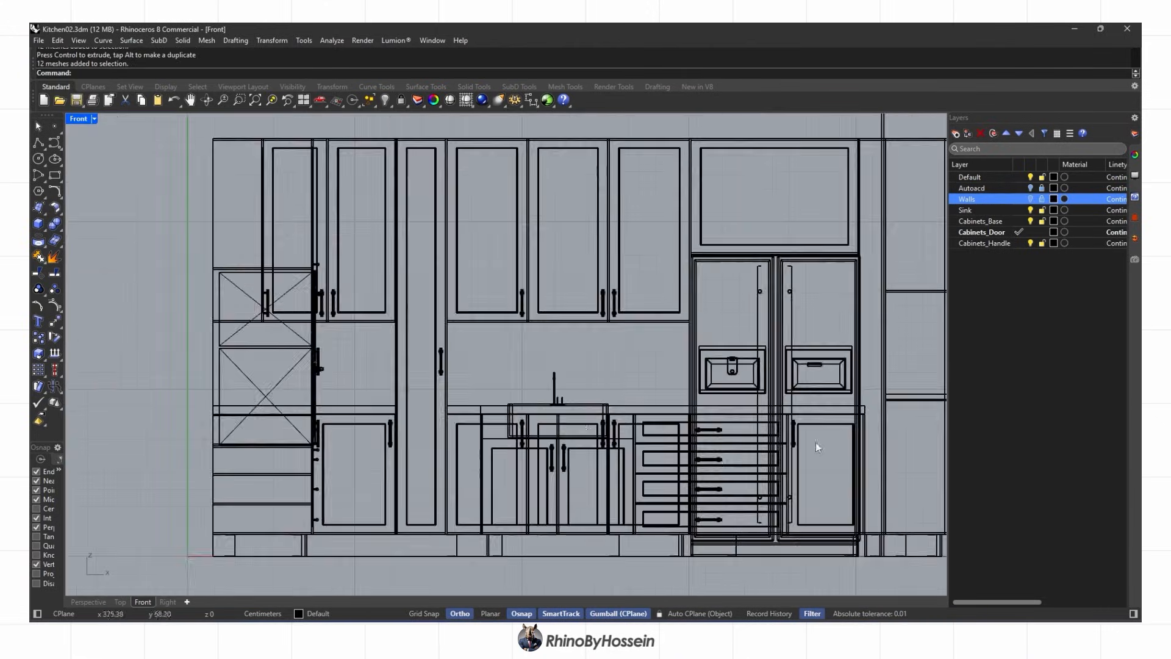
scroll(775, 384, up, 4)
scroll(781, 384, up, 3)
scroll(345, 383, up, 3)
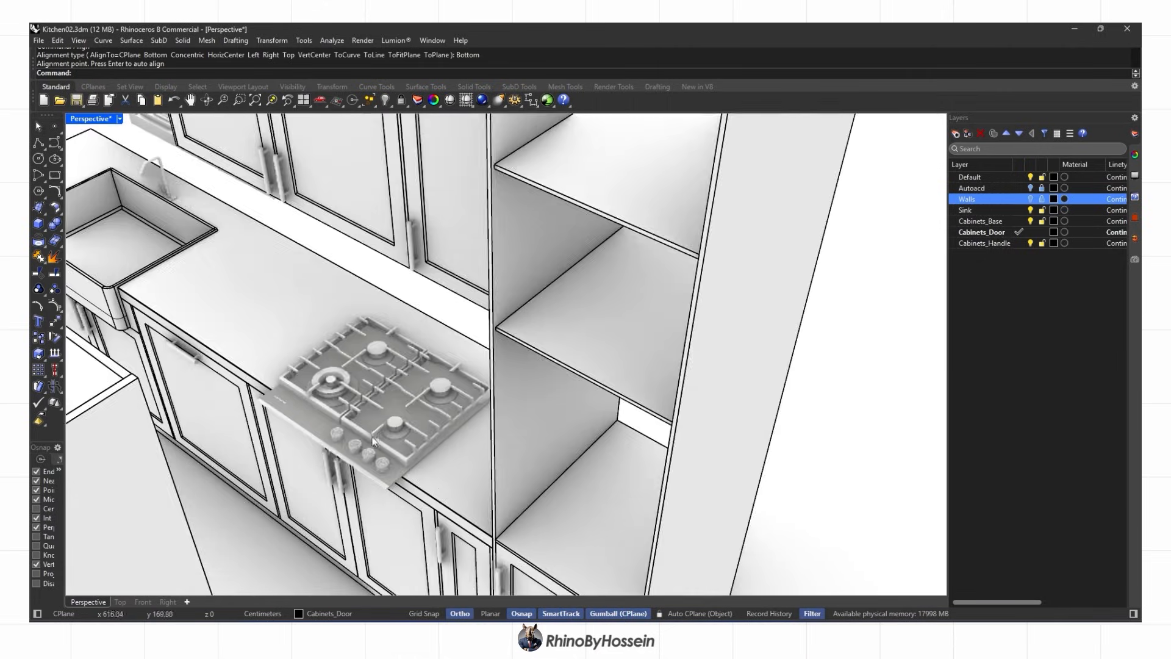
Slide the cooktop into its final spot flush on the counter, checking it in Top view
click(399, 354)
drag(399, 354, 391, 348)
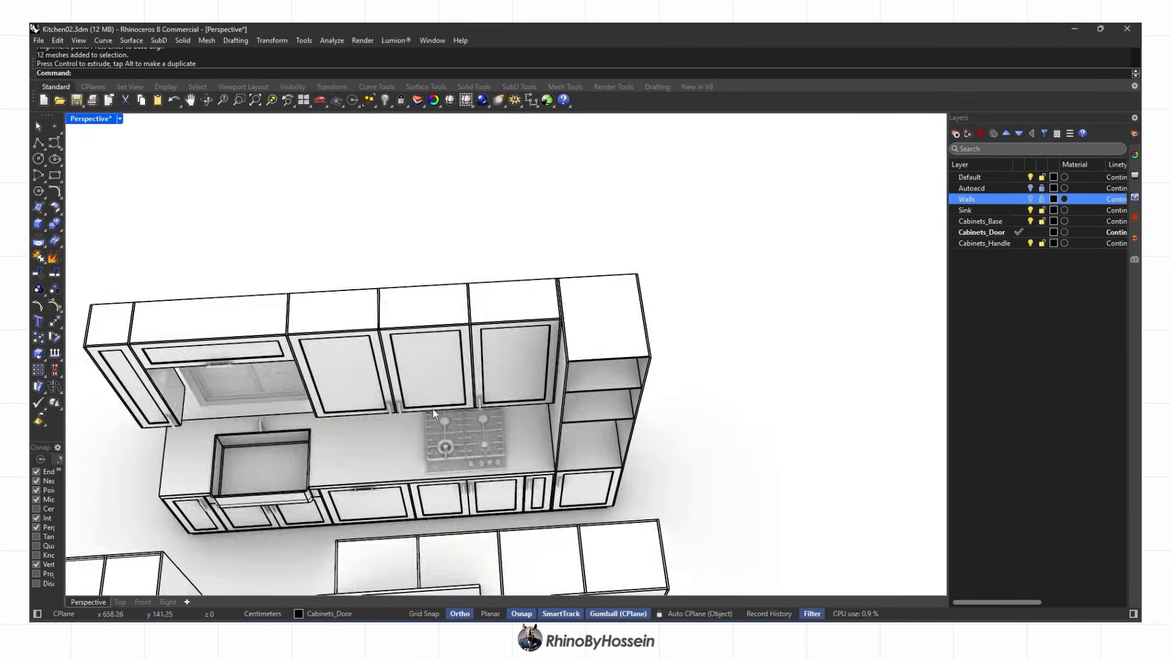
scroll(459, 410, up, 4)
right_drag(458, 410, 555, 413)
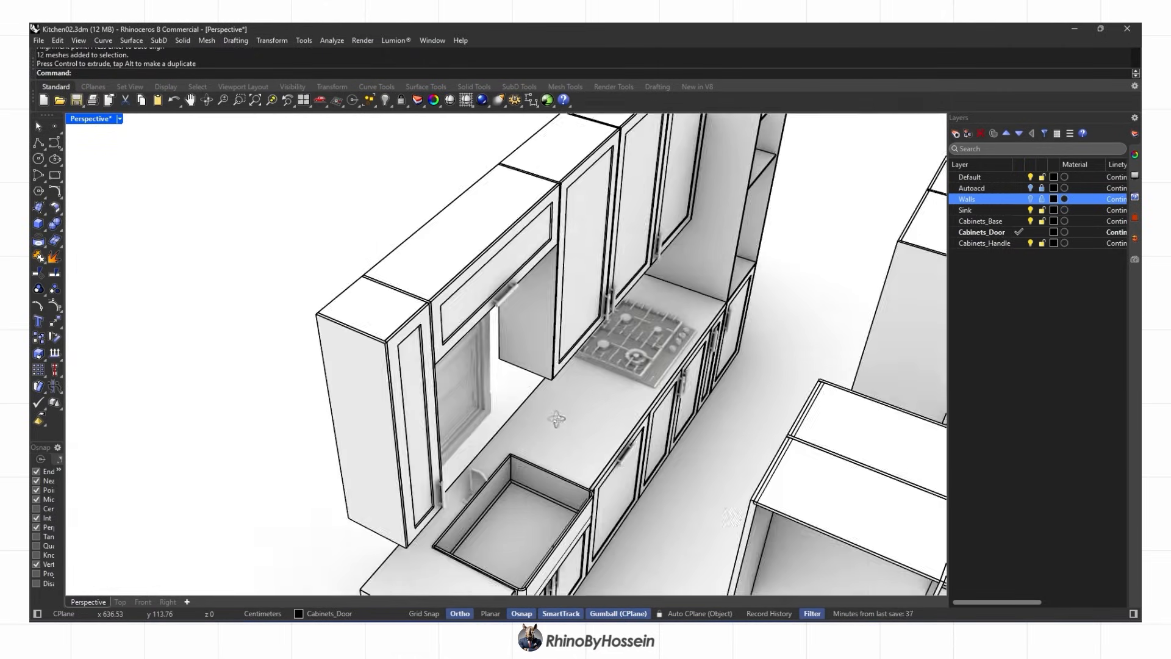
scroll(622, 323, up, 6)
click(616, 339)
click(120, 602)
scroll(424, 394, up, 2)
click(473, 358)
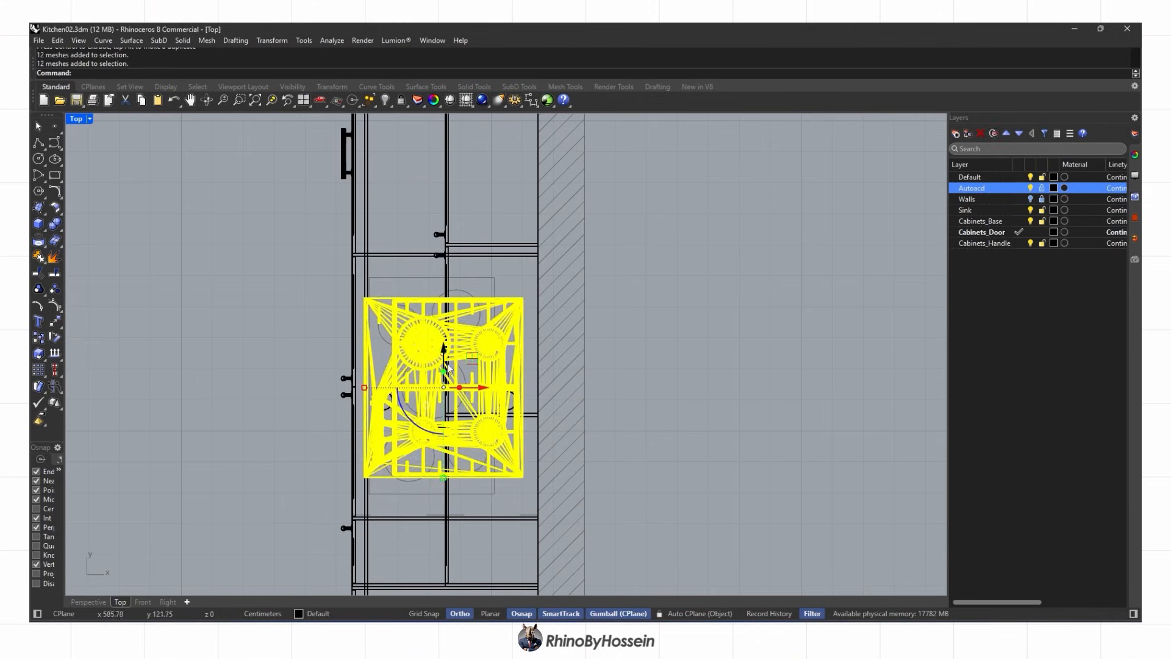
drag(446, 339, 445, 338)
key(Escape)
scroll(379, 394, up, 4)
Delete the upper cabinet box above the cooktop
click(89, 602)
right_drag(507, 421, 301, 442)
scroll(393, 334, up, 6)
right_drag(353, 317, 390, 366)
scroll(324, 333, down, 3)
click(410, 389)
key(Delete)
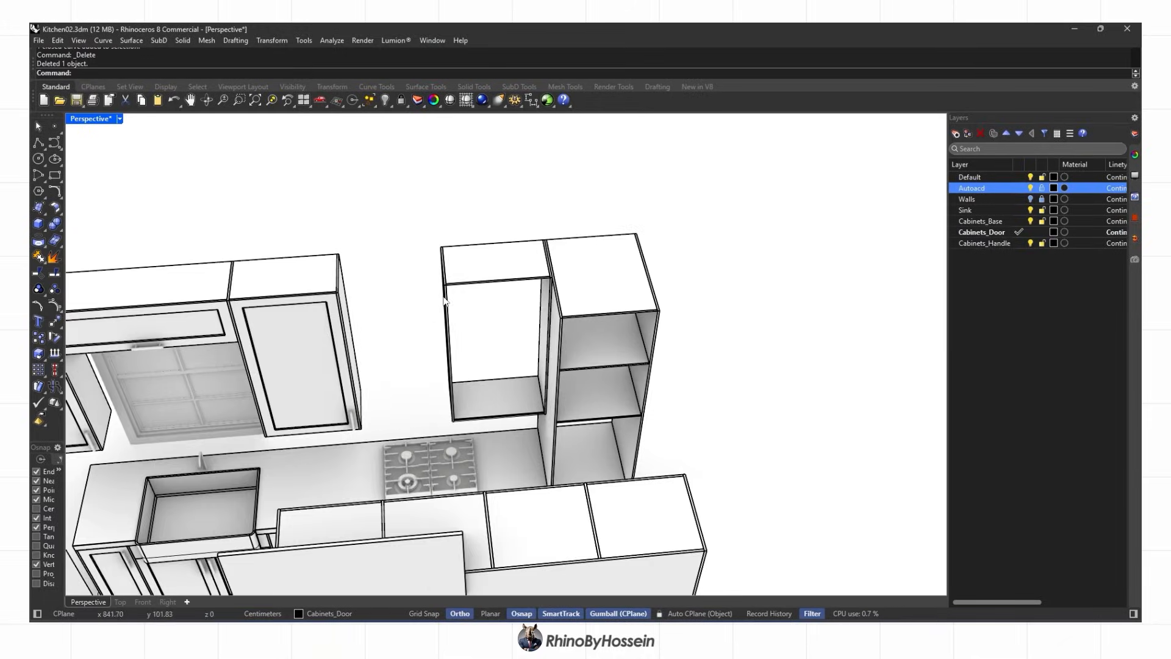
Copy the narrow cabinet door up onto the upper cabinet
right_drag(444, 300, 421, 245)
click(120, 602)
right_drag(531, 378, 543, 306)
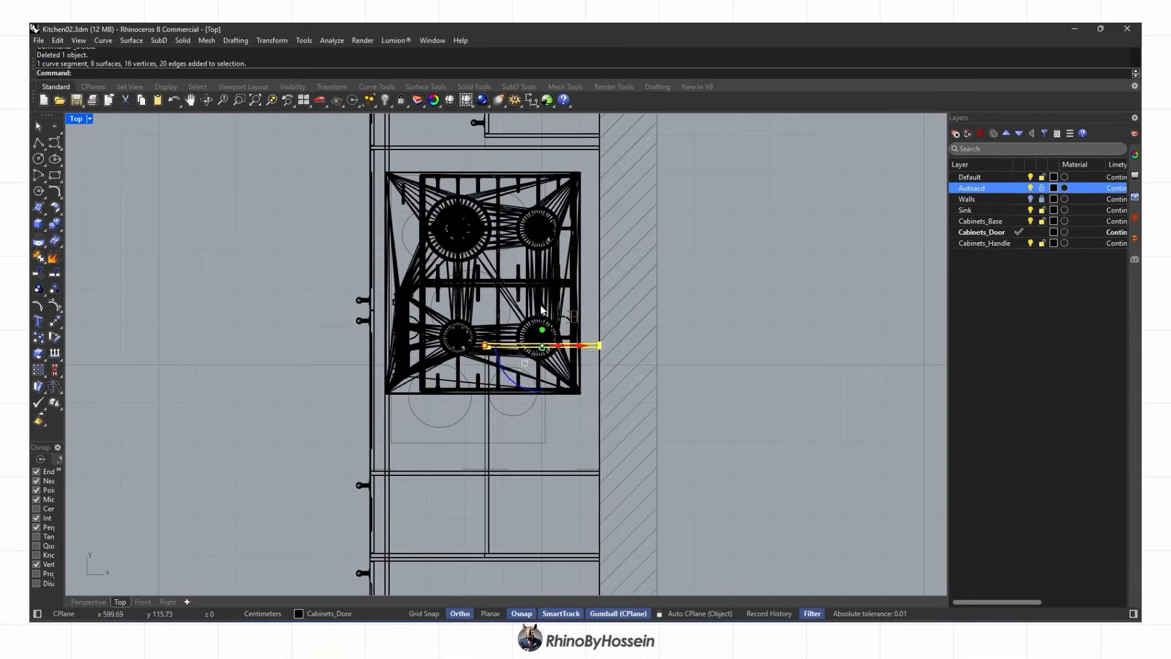
click(95, 603)
key(Escape)
right_drag(485, 475, 434, 479)
scroll(492, 488, up, 10)
click(508, 490)
scroll(507, 490, up, 5)
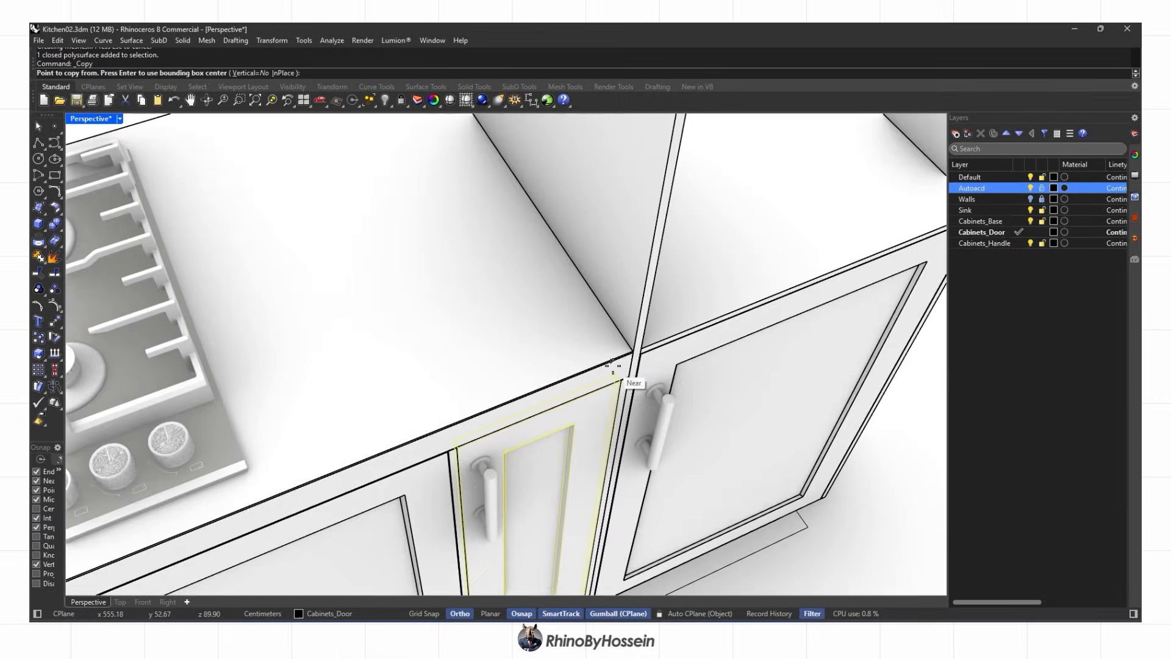
click(620, 379)
scroll(620, 379, down, 10)
scroll(549, 224, up, 7)
click(530, 222)
right_click(530, 222)
Stretch the copied door to fit the cabinet
click(454, 283)
scroll(454, 283, up, 5)
click(435, 573)
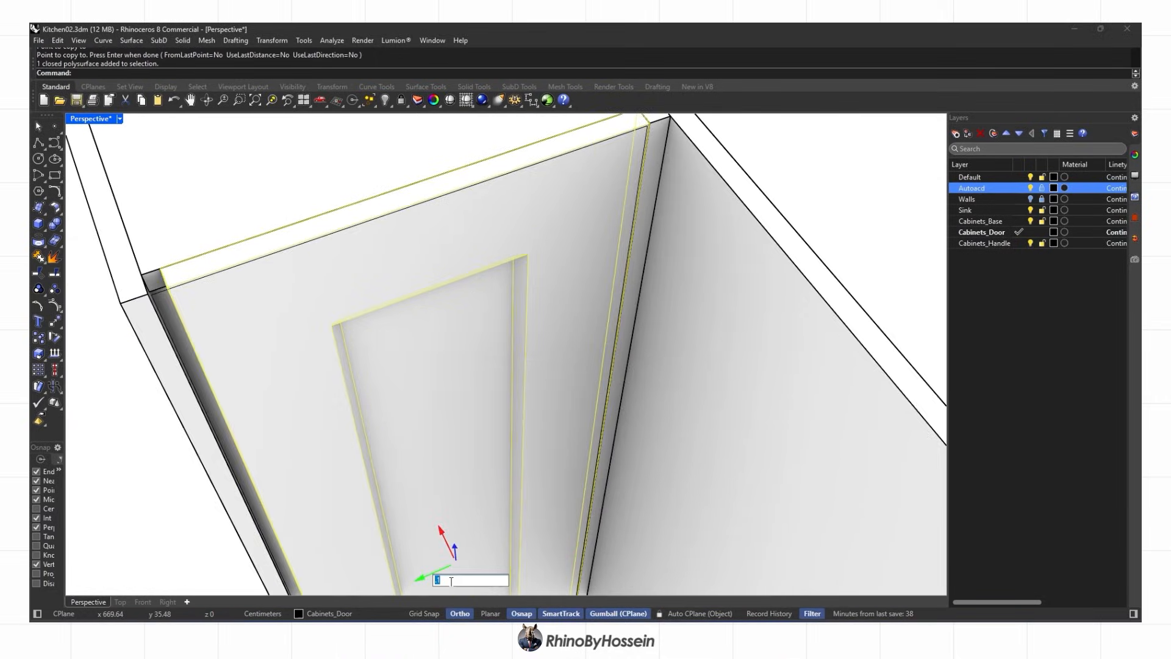
click(310, 412)
click(272, 40)
mouse_move(293, 105)
click(405, 131)
shift+right_drag(606, 162, 594, 256)
click(633, 217)
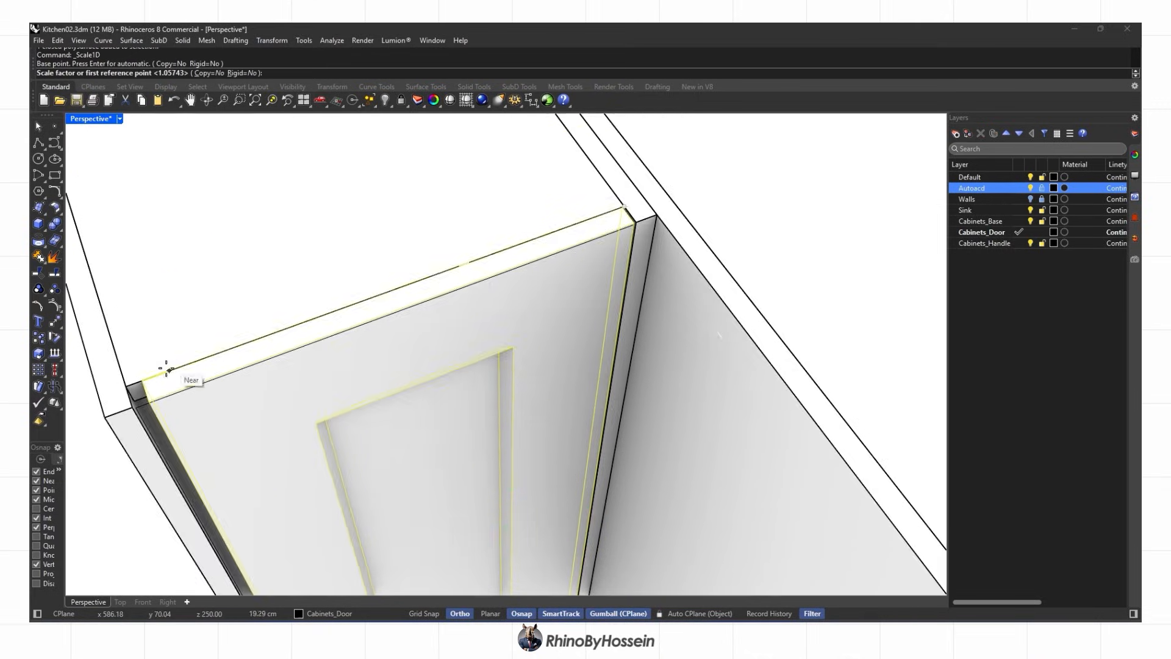
scroll(165, 368, up, 10)
scroll(264, 355, down, 5)
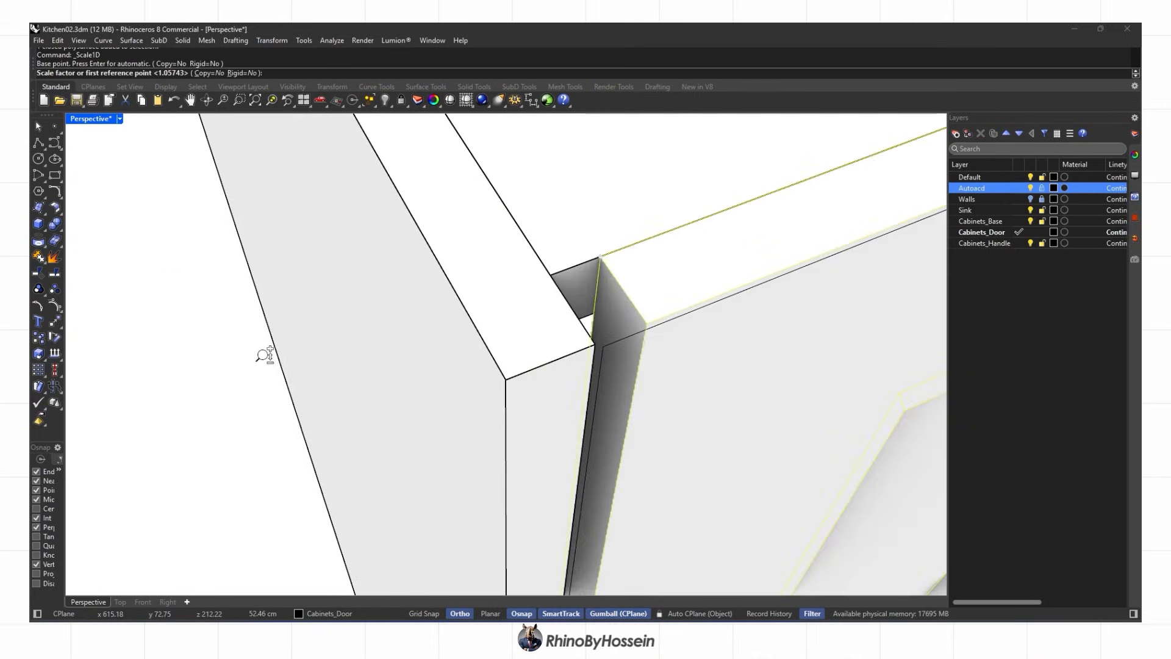
click(593, 262)
click(551, 276)
scroll(552, 275, down, 12)
right_drag(551, 275, 493, 302)
Undo the copied door and switch the viewport to shaded display
key(Escape)
key(ctrl+z)
key(ctrl+z)
key(ctrl+z)
scroll(494, 273, up, 6)
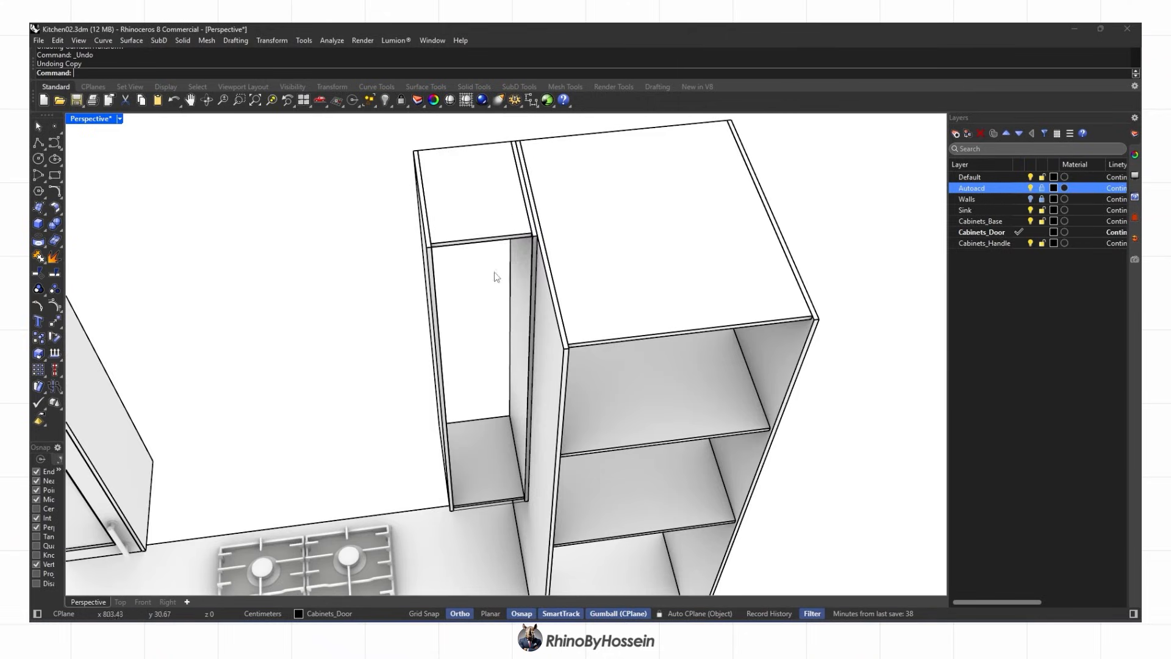
key(ctrl+alt+s)
Draw the tall door panel outline, extrude it into a panel, and delete the curve
click(37, 148)
scroll(537, 254, up, 8)
click(522, 179)
click(191, 218)
scroll(201, 229, down, 6)
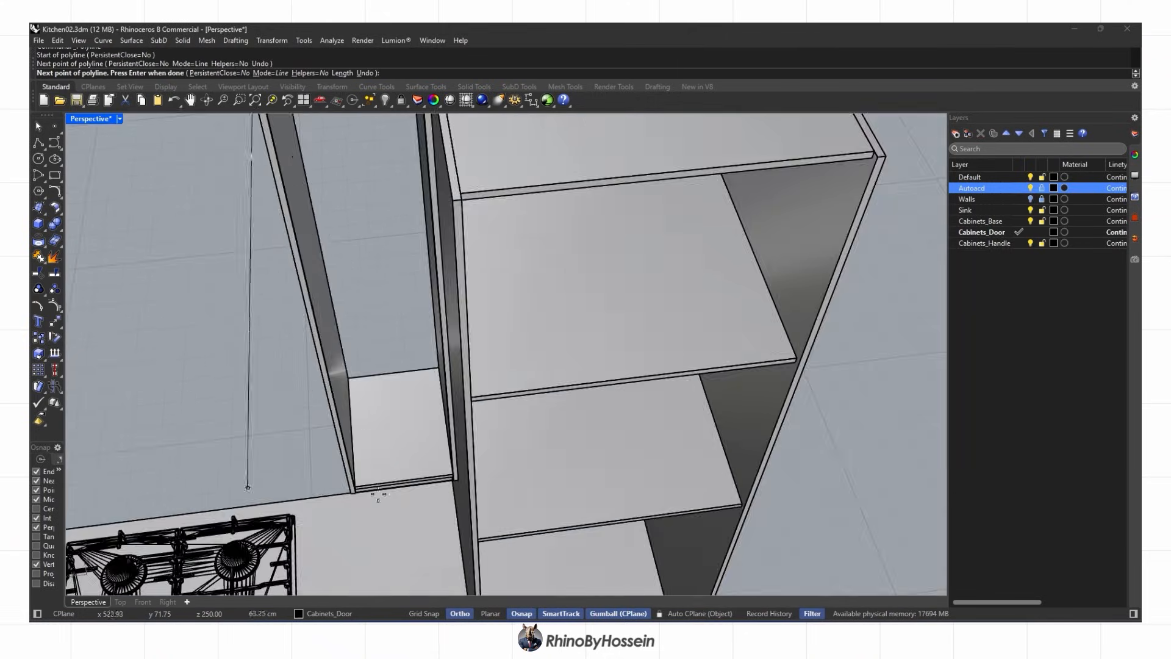
scroll(373, 500, up, 8)
click(44, 229)
scroll(397, 324, down, 5)
right_drag(397, 324, 531, 333)
scroll(354, 329, down, 6)
key(Return)
key(Delete)
scroll(266, 234, up, 6)
scroll(266, 235, down, 8)
scroll(534, 282, down, 8)
scroll(507, 371, up, 6)
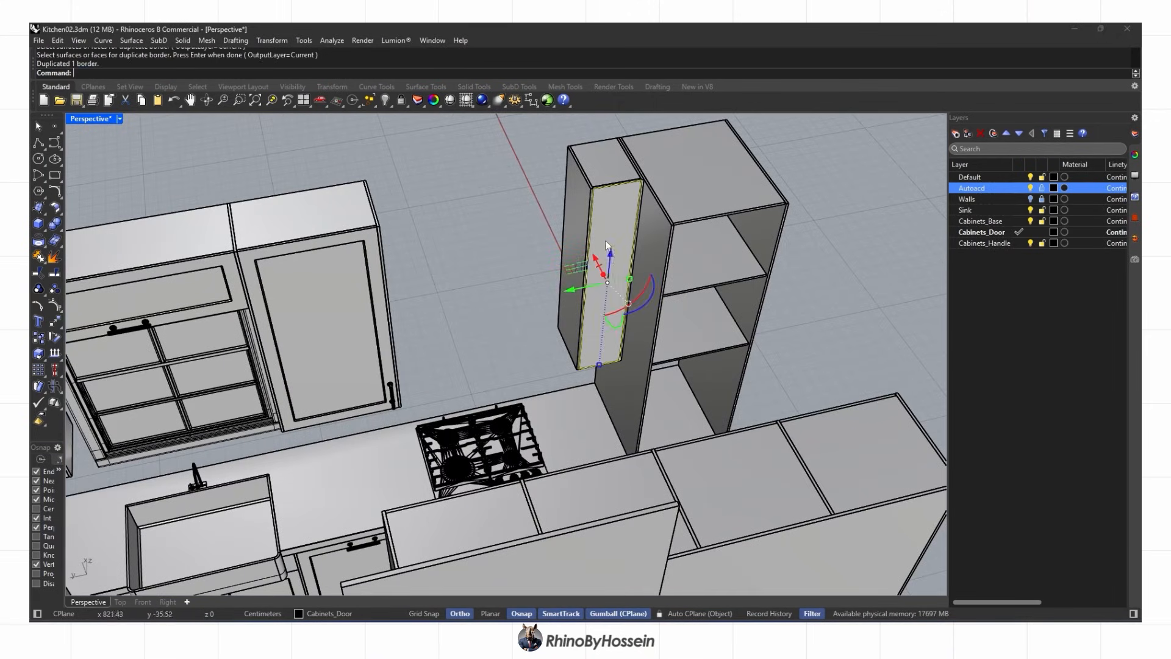
scroll(620, 254, up, 4)
Offset the door border 6 inward and extrude it 1 unit both sides as a solid
text(6)
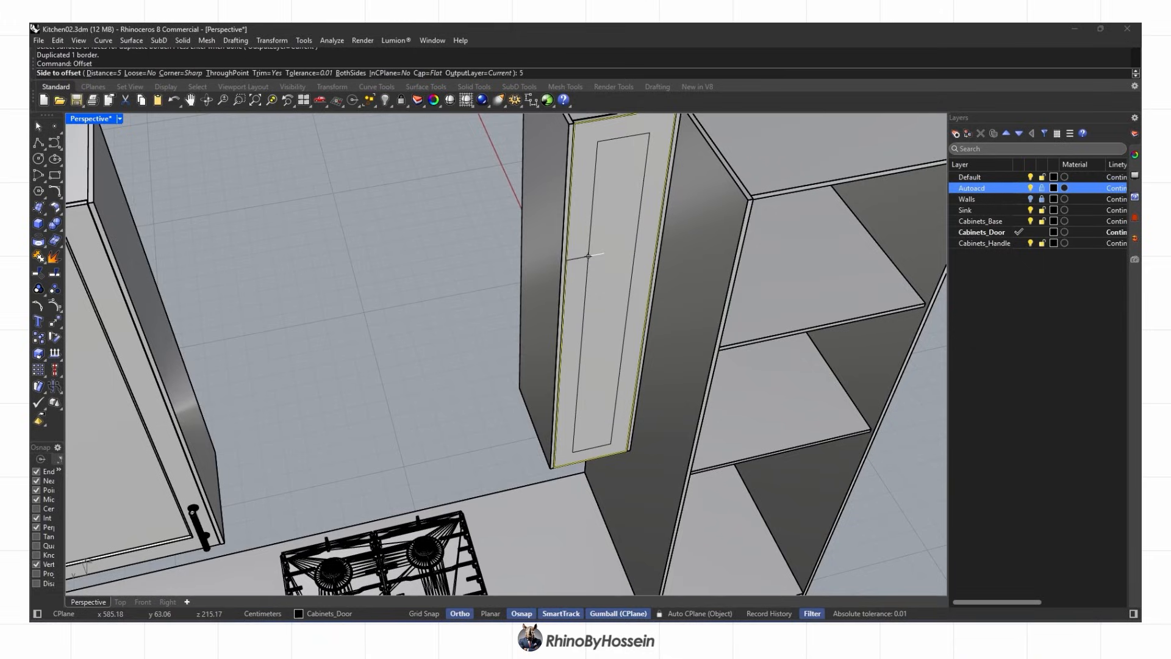
key(Return)
click(588, 256)
key(Delete)
right_drag(588, 256, 562, 270)
click(43, 228)
click(87, 266)
click(237, 73)
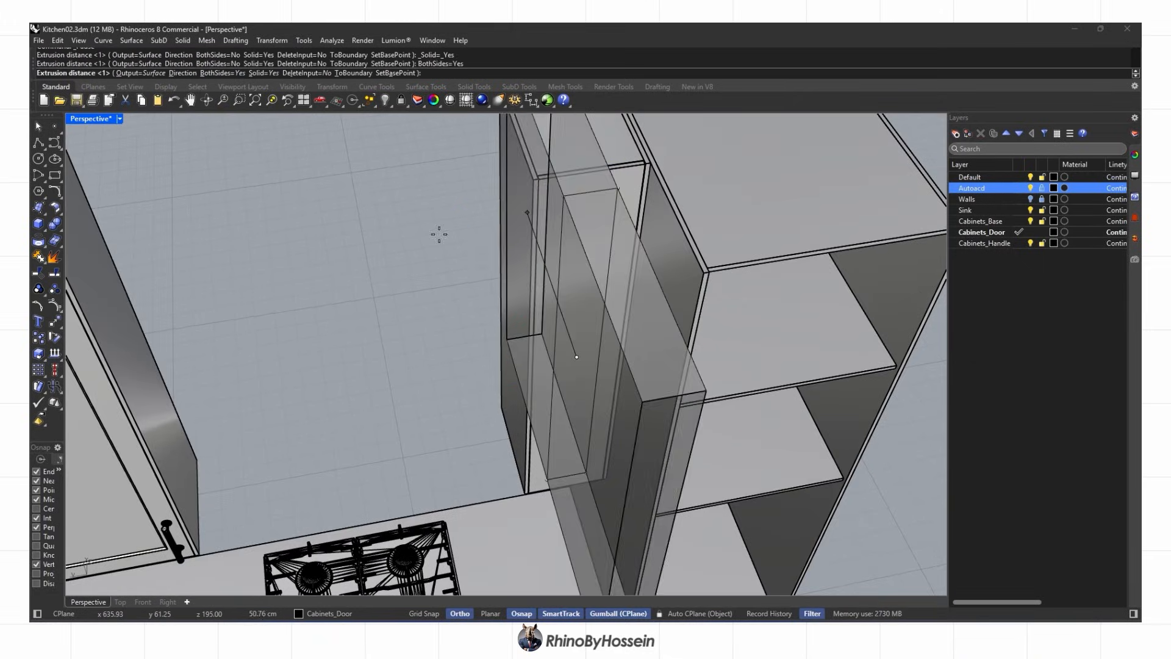
text(1)
key(Return)
key(Delete)
Boolean-subtract the inner solid from the door to recess the panel
scroll(537, 262, up, 4)
right_drag(597, 282, 652, 293)
click(623, 302)
scroll(623, 302, up, 3)
click(680, 295)
key(Return)
scroll(680, 295, down, 4)
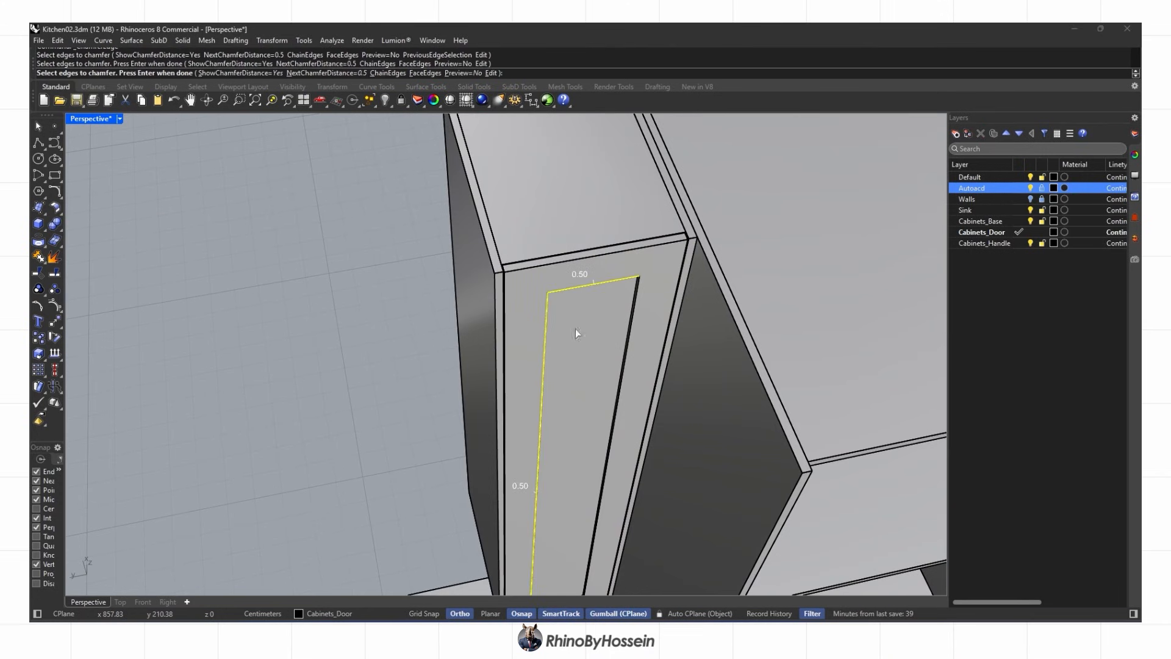
Chamfer the recess edges by 0.5
click(612, 434)
shift+right_drag(611, 470, 606, 330)
key(Return)
scroll(558, 381, down, 5)
right_drag(558, 382, 476, 386)
Copy an existing door handle onto the narrow cabinet door
click(293, 382)
right_drag(293, 383, 313, 372)
alt+drag(226, 389, 492, 364)
scroll(492, 364, down, 5)
mouse_move(492, 364)
right_down()
mouse_move(481, 401)
mouse_move(476, 378)
right_up()
scroll(481, 402, up, 5)
scroll(475, 378, down, 3)
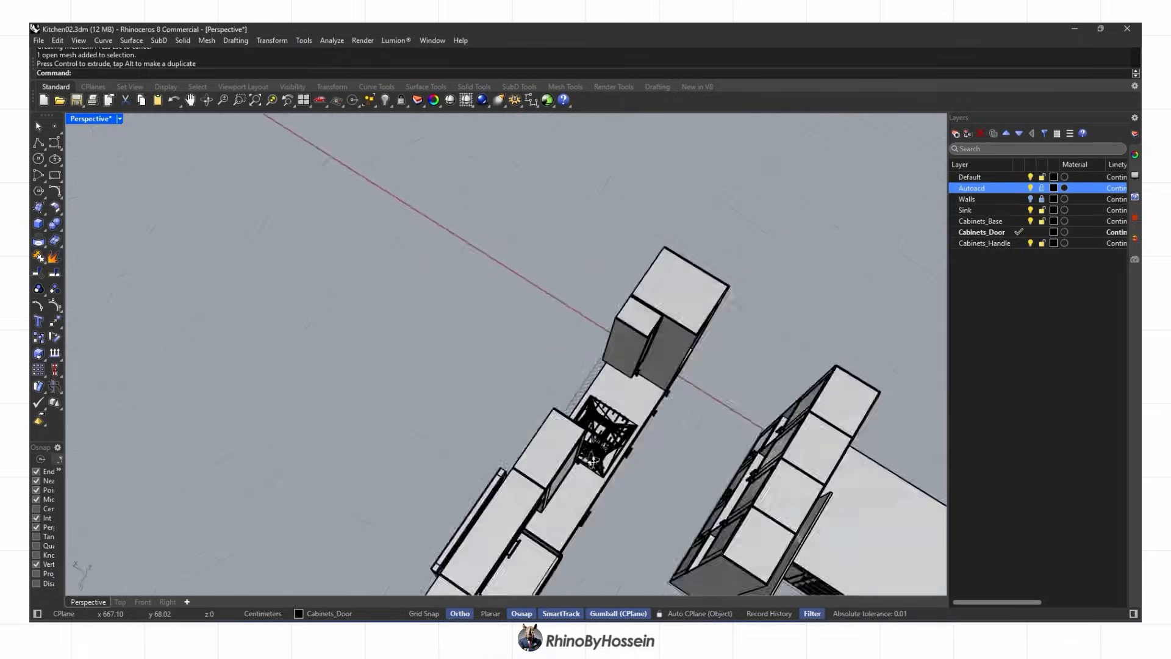
Copy the range hood from objects.3dm and paste it into Kitchen02
scroll(476, 378, up, 3)
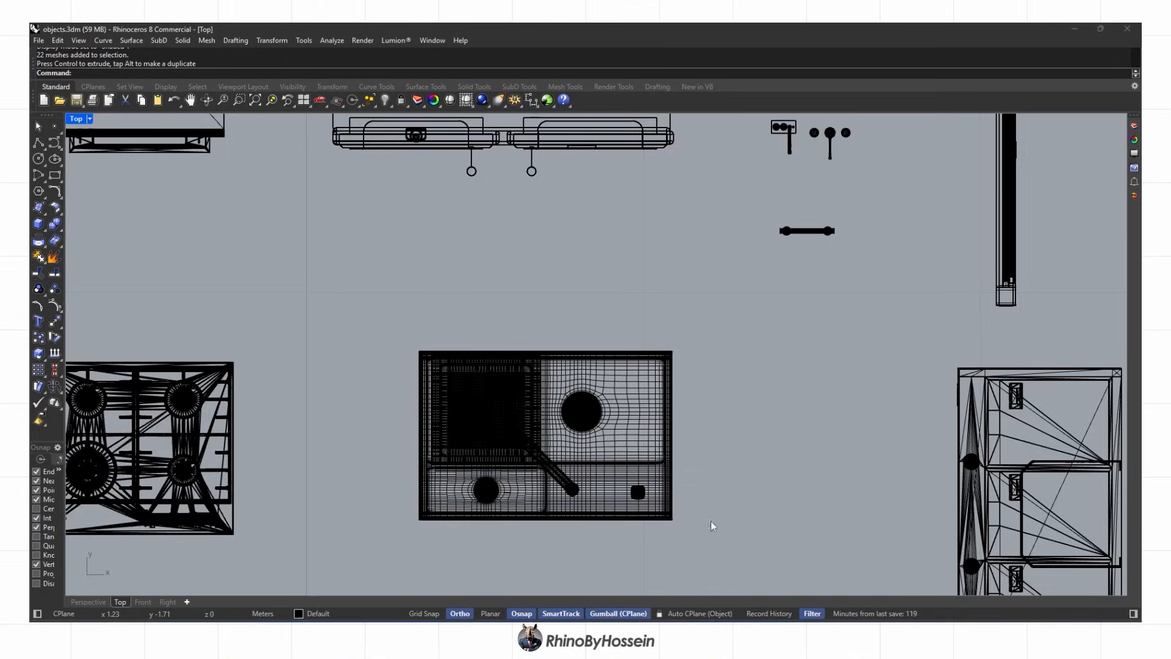
scroll(722, 575, down, 3)
scroll(628, 378, up, 3)
click(620, 383)
key(ctrl+c)
mouse_move(633, 620)
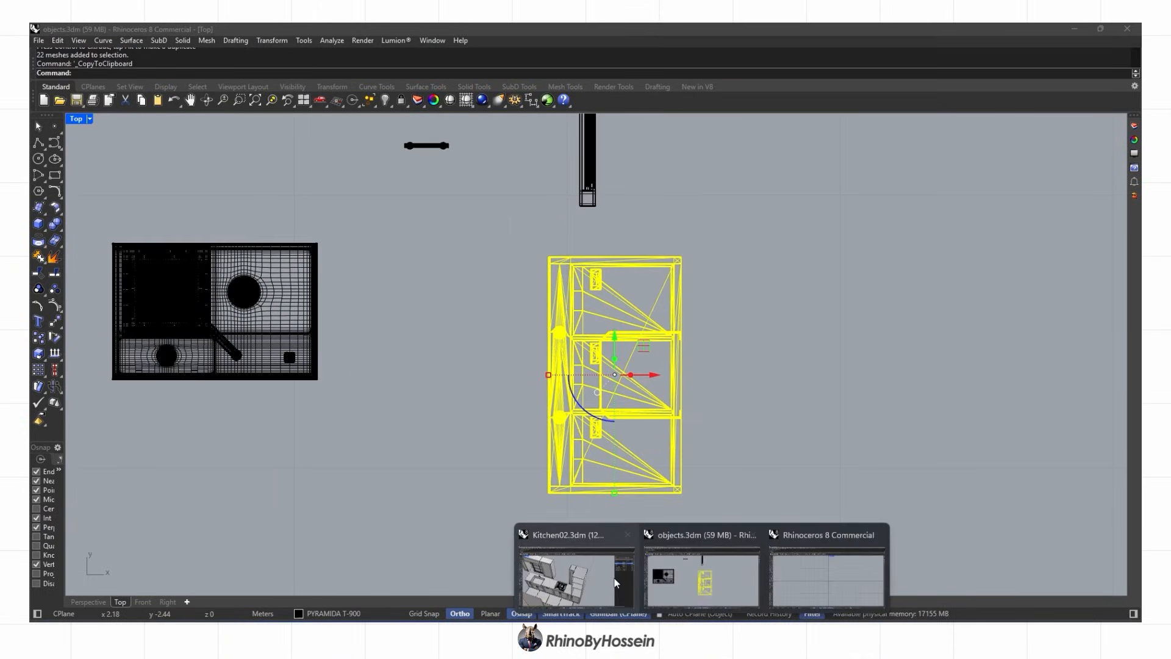
click(706, 573)
scroll(410, 455, down, 3)
key(ctrl+v)
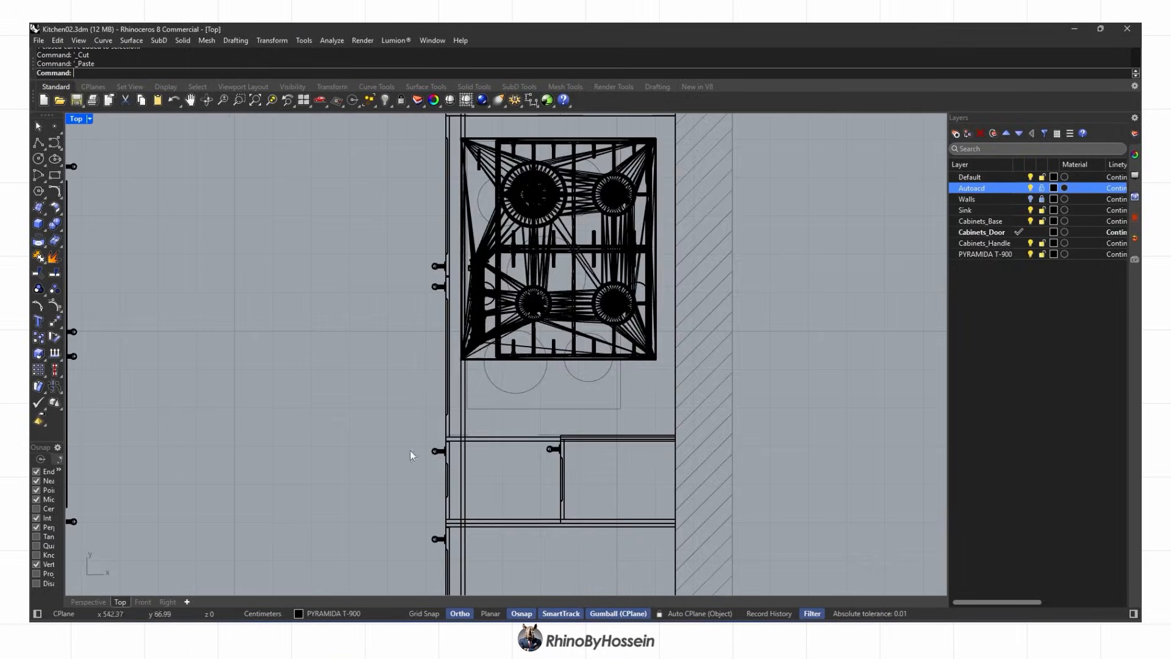
Move the hood in the Top view until it sits over the cooktop
scroll(409, 451, down, 12)
drag(374, 511, 588, 511)
scroll(563, 545, up, 6)
scroll(532, 472, down, 6)
drag(532, 429, 535, 232)
scroll(556, 270, up, 3)
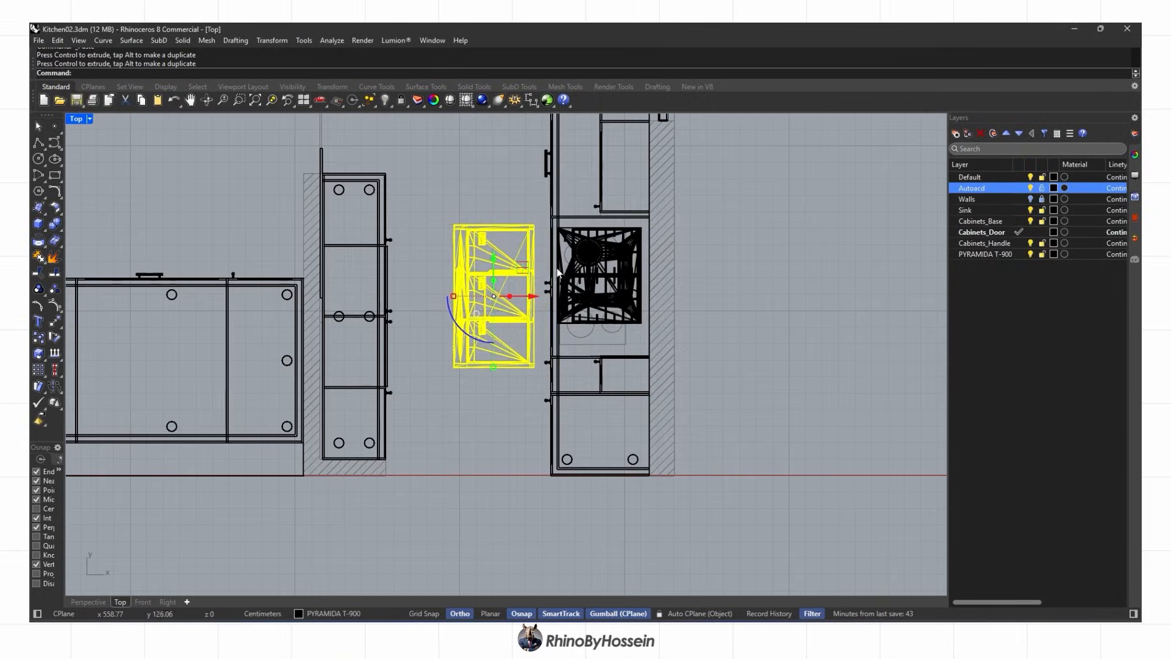
drag(652, 285, 651, 284)
scroll(608, 259, up, 2)
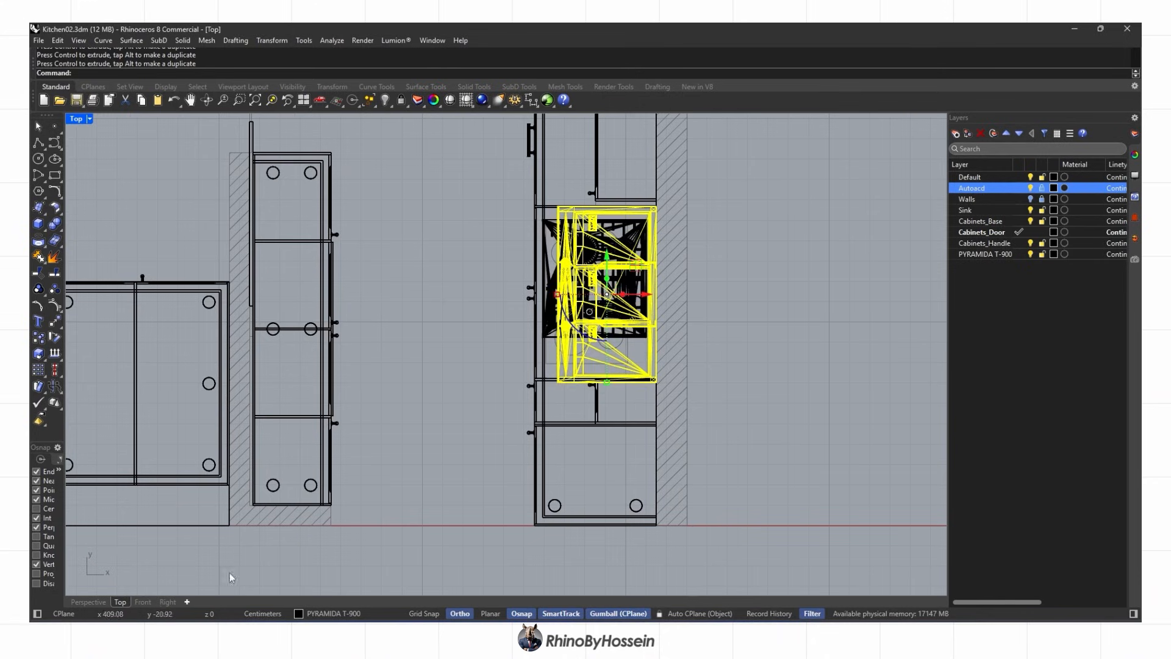
Raise the hood above the cooktop in Perspective and nudge it left into place
click(88, 601)
scroll(375, 488, up, 3)
drag(517, 295, 517, 294)
right_drag(517, 294, 493, 315)
scroll(436, 341, up, 6)
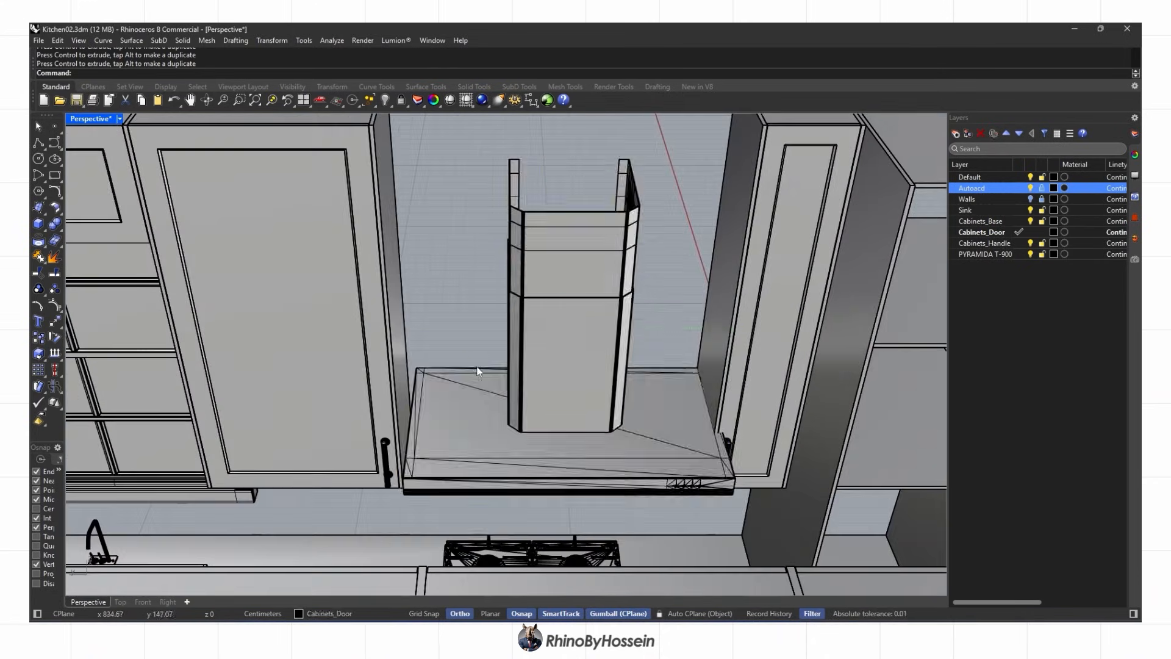
right_drag(478, 370, 498, 382)
drag(571, 334, 562, 335)
click(494, 329)
Orbit around the whole kitchen, previewing it rendered, then return to shaded display
right_drag(494, 330, 461, 240)
scroll(569, 434, down, 8)
scroll(461, 241, up, 5)
scroll(633, 442, down, 5)
right_drag(633, 442, 539, 300)
middle_click(476, 263)
click(492, 262)
middle_click(539, 300)
click(539, 301)
scroll(532, 293, up, 2)
Select the sink divider and BooleanSplit it with the cutting plane
right_drag(481, 235, 502, 257)
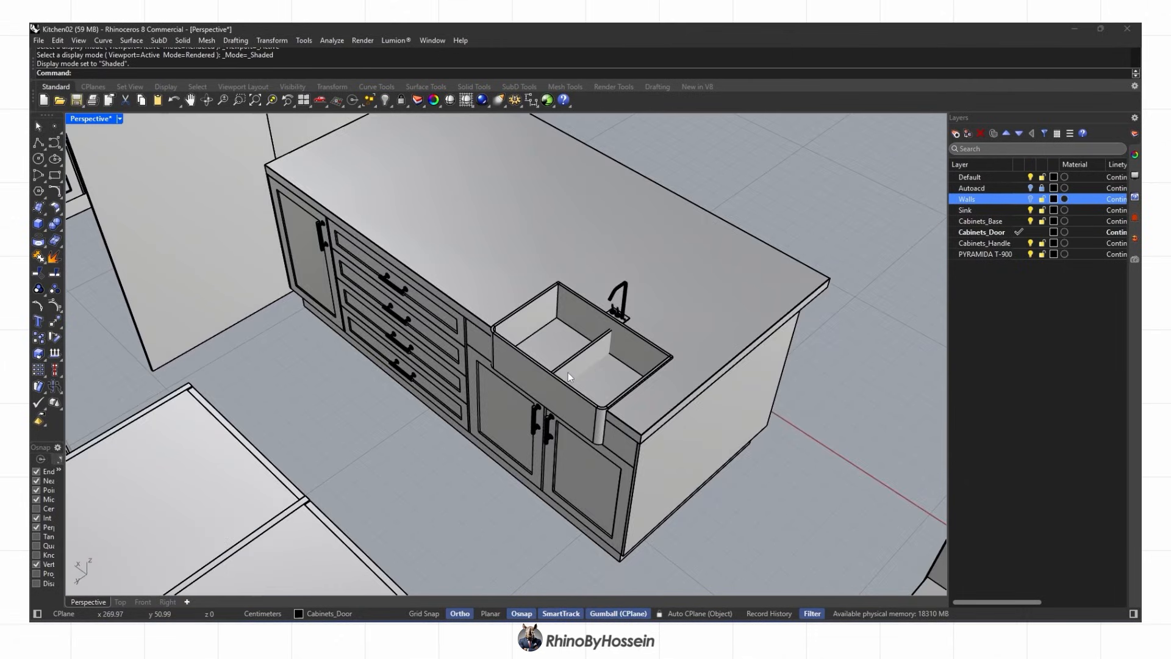
scroll(575, 366, up, 8)
click(579, 349)
scroll(565, 357, down, 5)
right_drag(562, 358, 495, 315)
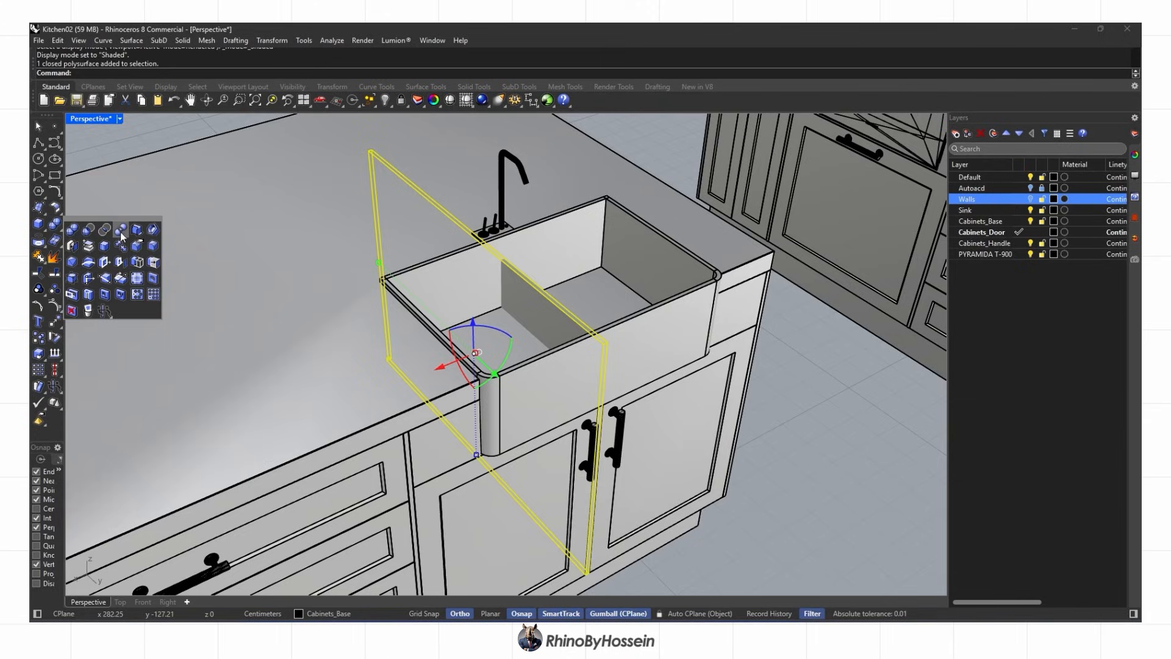
click(121, 231)
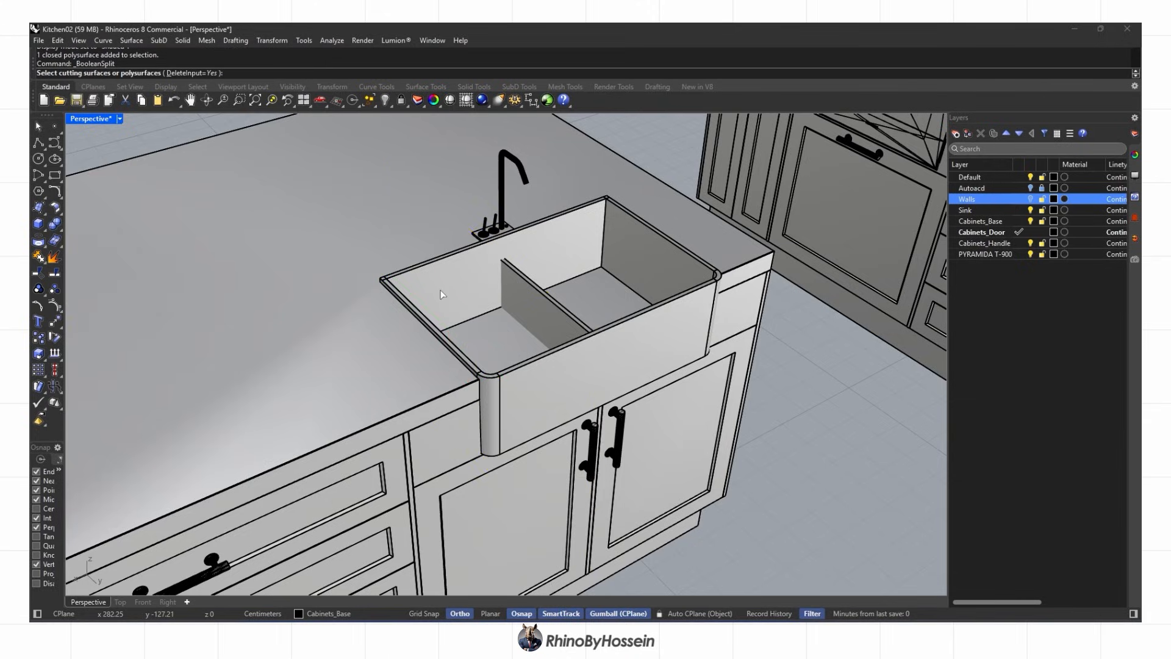
key(Return)
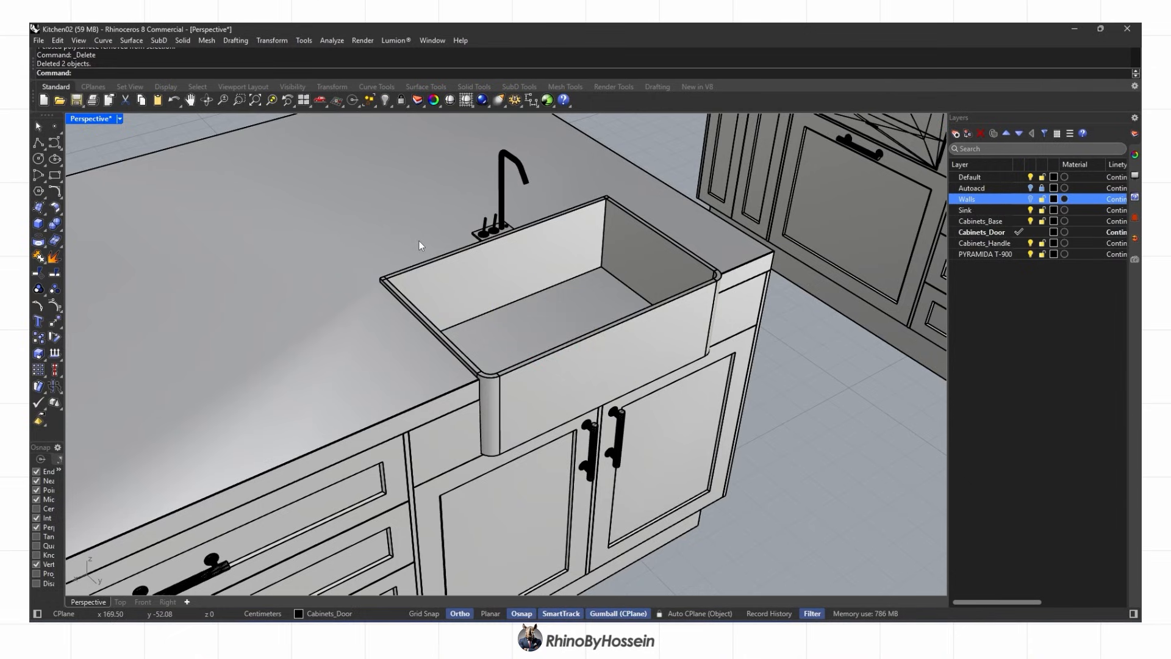
Switch the viewport to Rendered and orbit around the island
right_drag(419, 245, 577, 325)
click(578, 323)
key(Home)
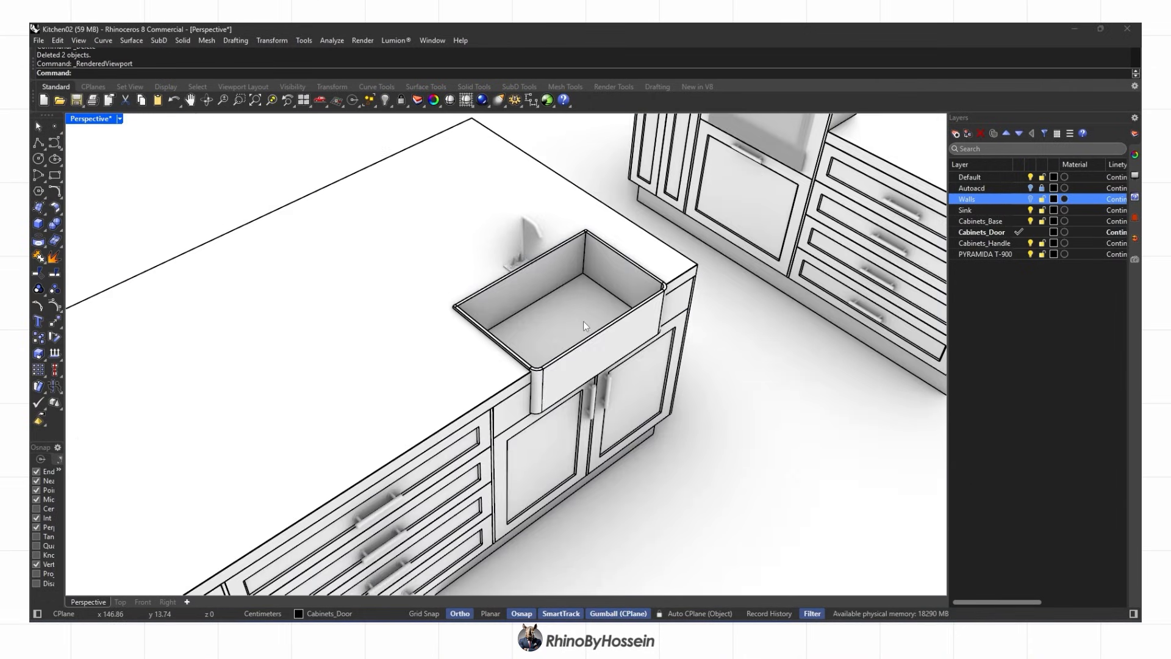
scroll(545, 326, down, 3)
right_drag(530, 332, 707, 342)
scroll(512, 324, down, 9)
right_drag(479, 386, 549, 390)
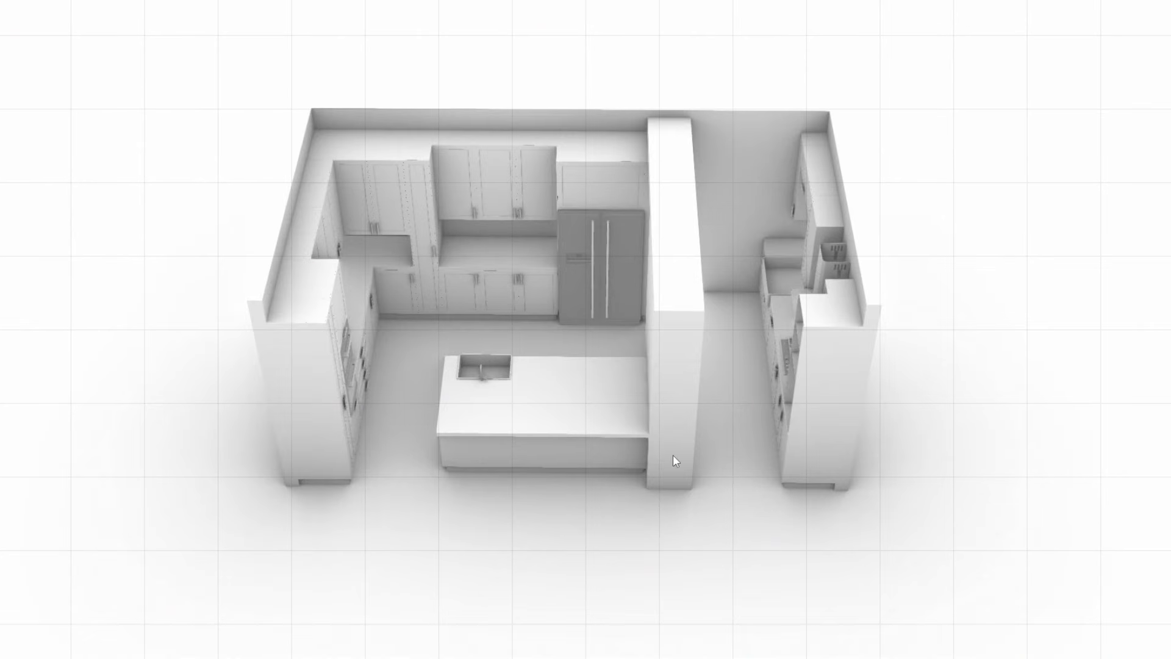
right_drag(673, 455, 739, 415)
scroll(564, 427, up, 3)
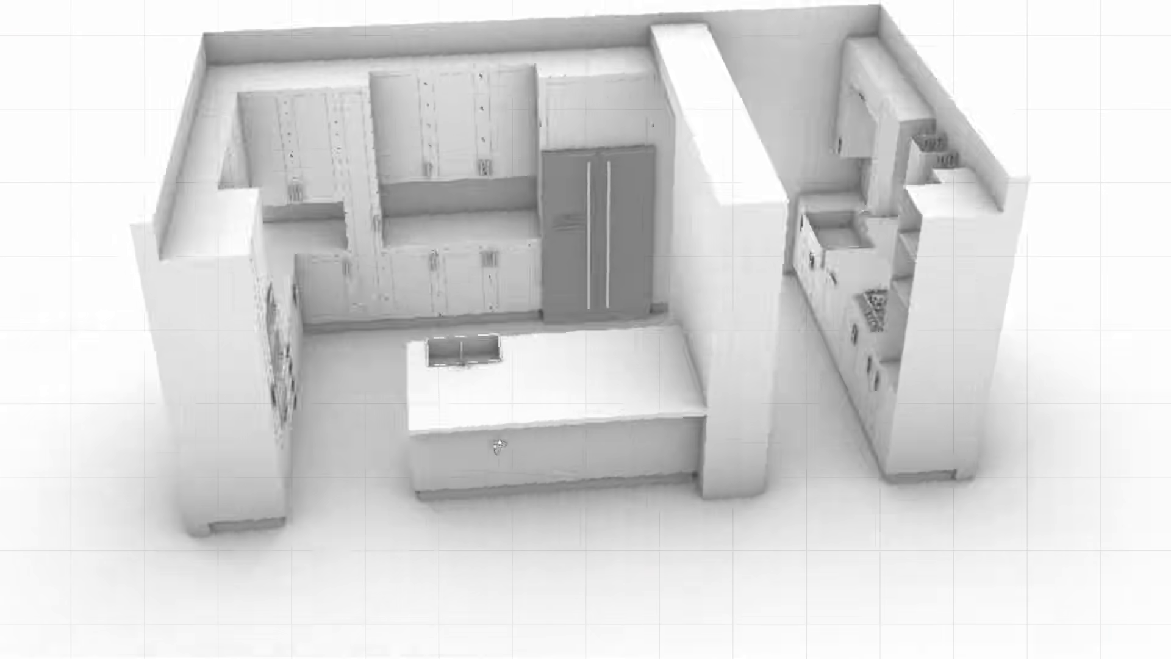
scroll(560, 443, down, 3)
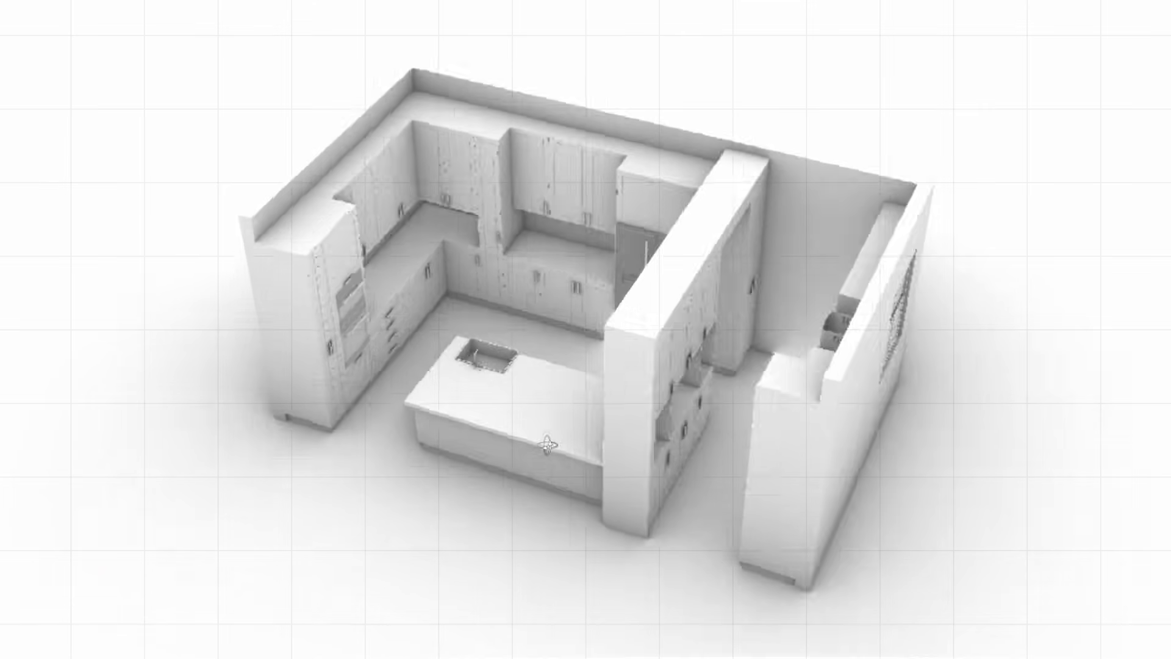